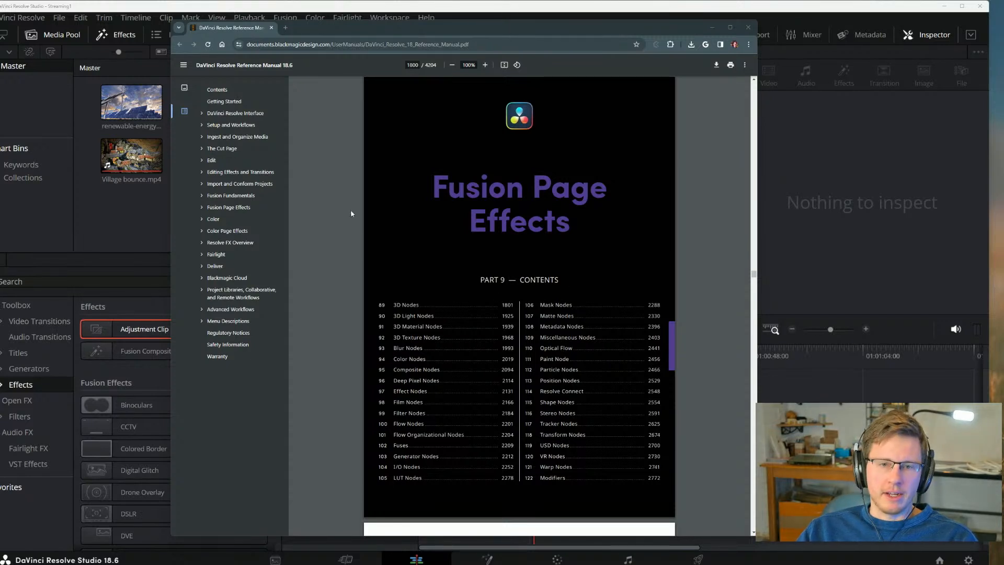
Go to page 1166 of the manual and enlarge the Time Ruler and Transport Controls section to 156%.
click(412, 65)
text(11)
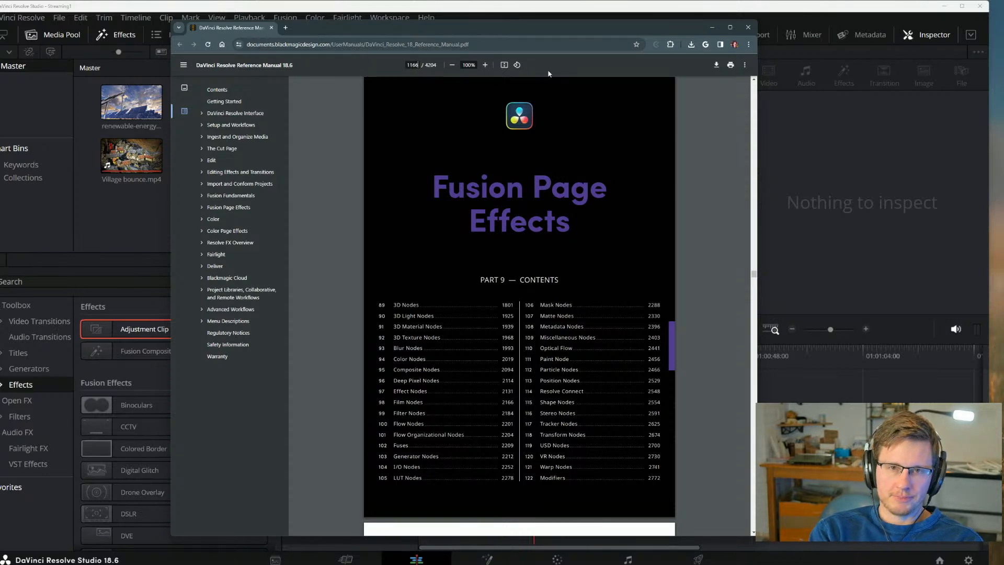
text(66)
key(Return)
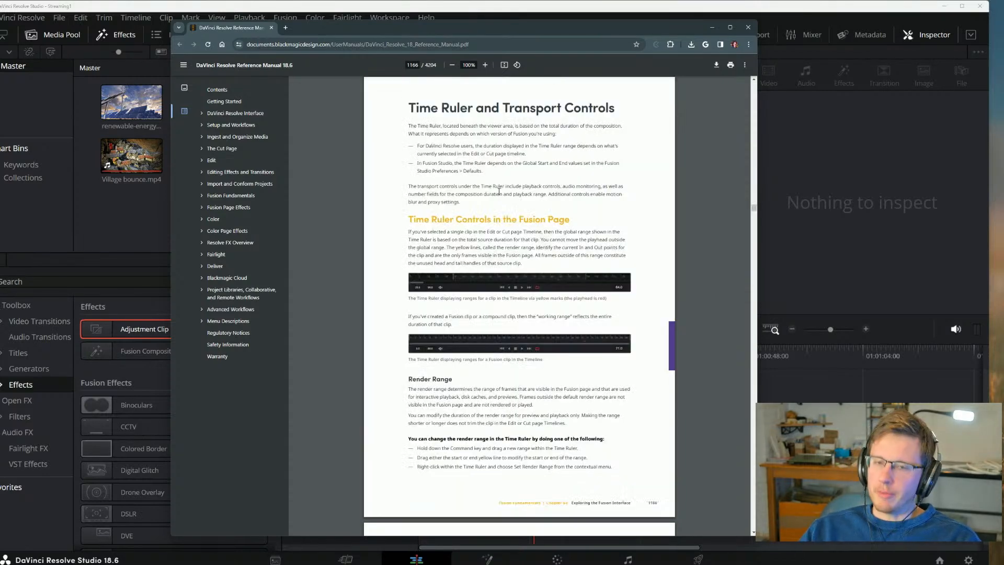
scroll(521, 201, up, 3)
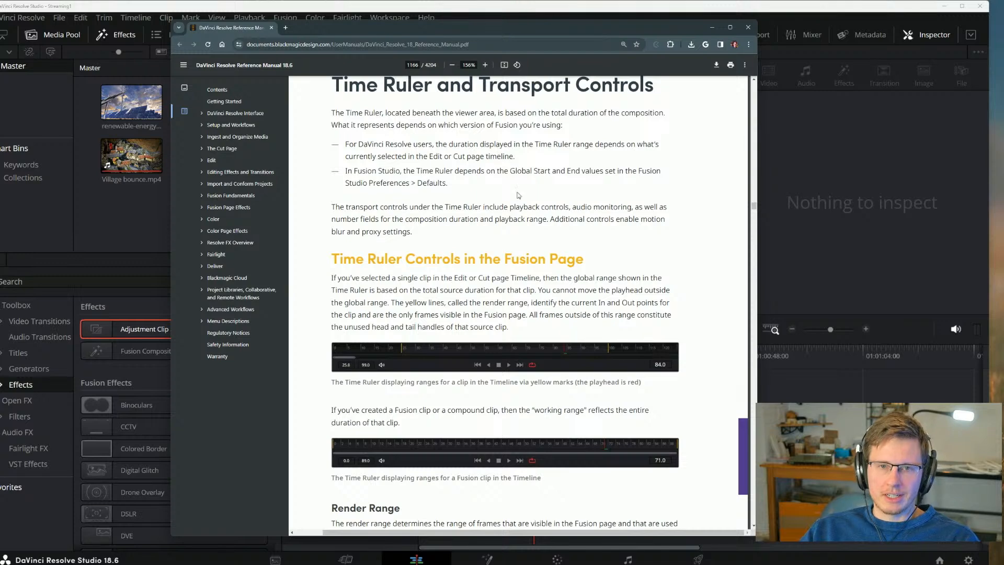
scroll(518, 195, up, 2)
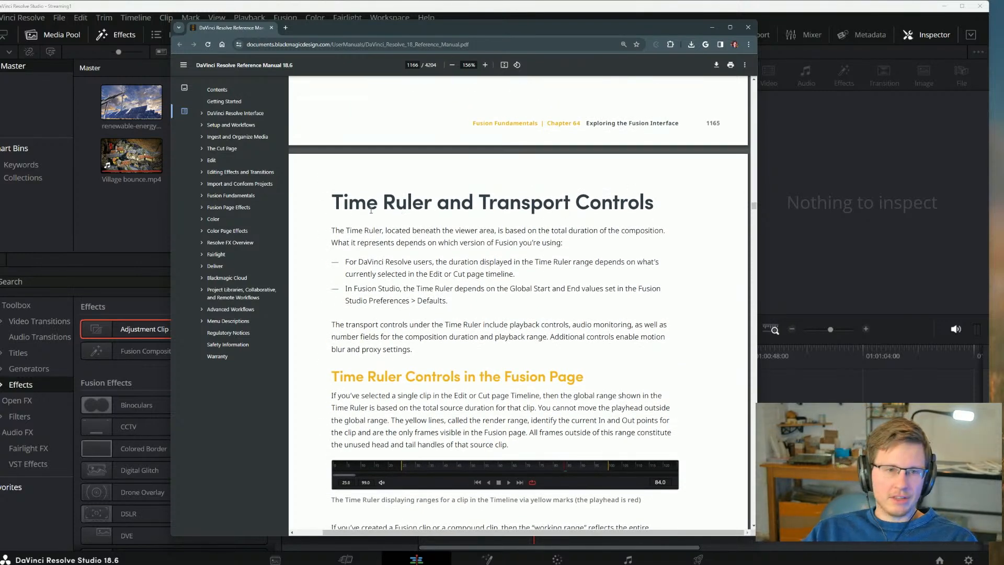
Expand Fusion Fundamentals in the document outline and look through its chapters.
click(201, 195)
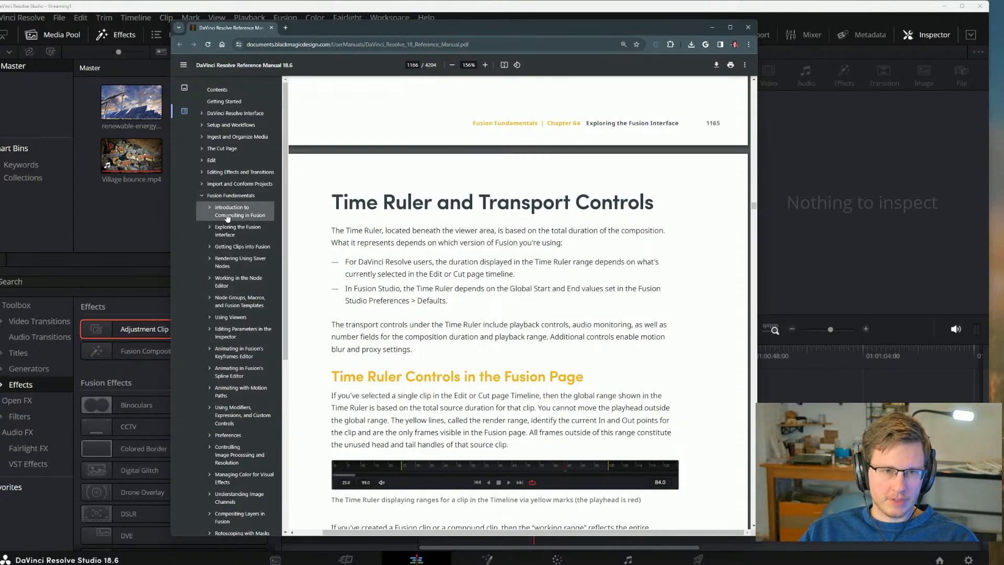
scroll(231, 251, down, 3)
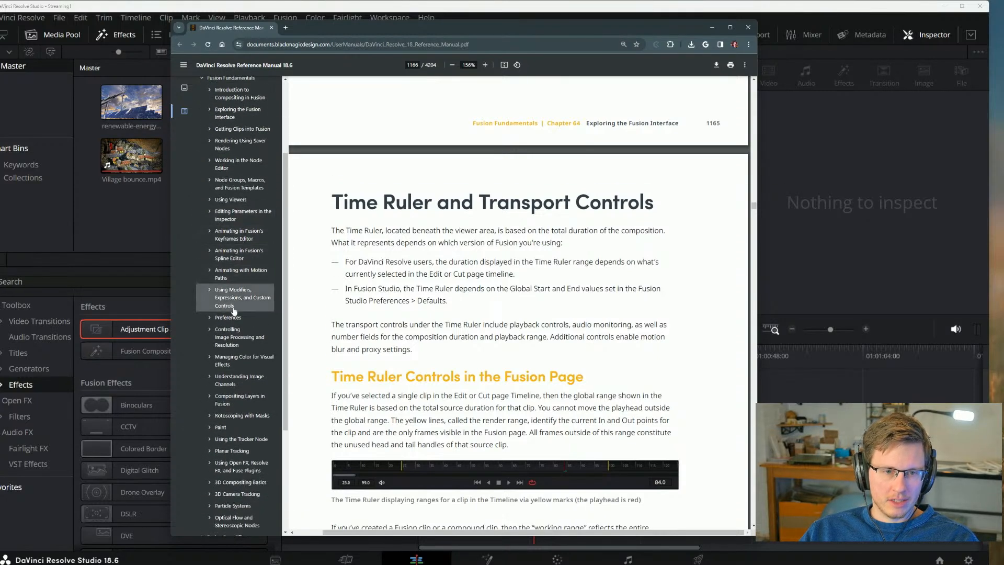
scroll(279, 220, up, 2)
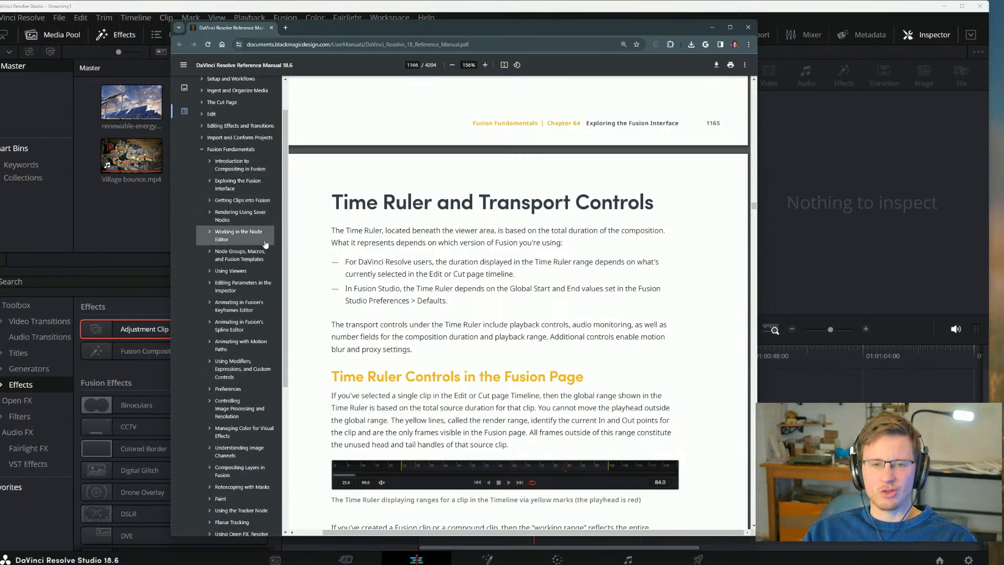
scroll(233, 251, up, 2)
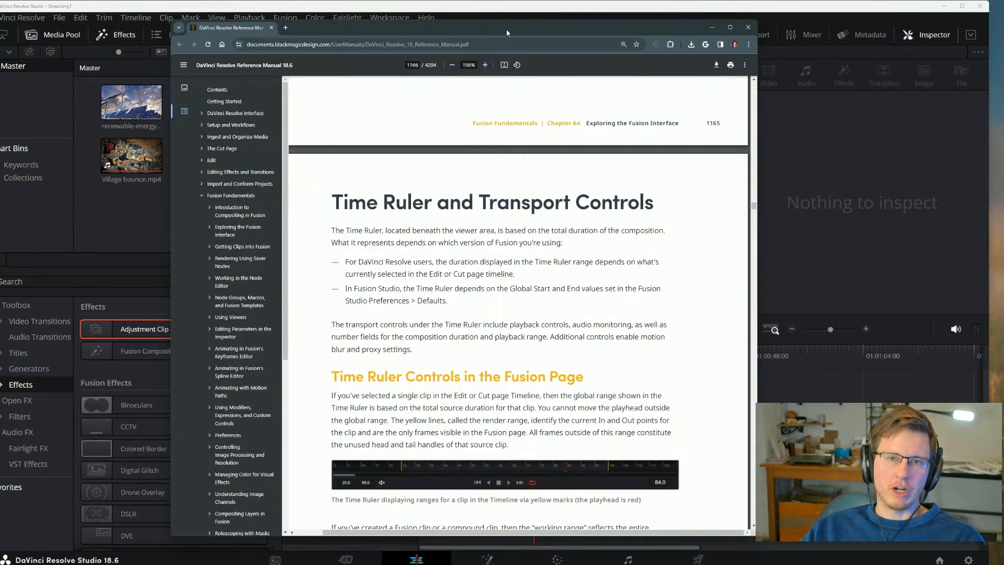
Hide and restore the sidebar, and switch it to page thumbnails and back to the document outline.
click(183, 65)
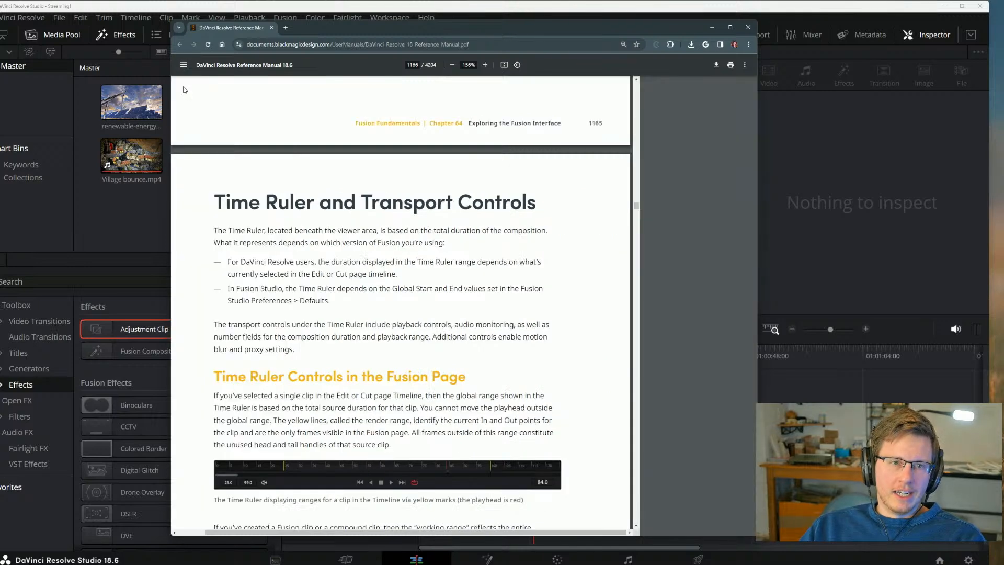
click(183, 68)
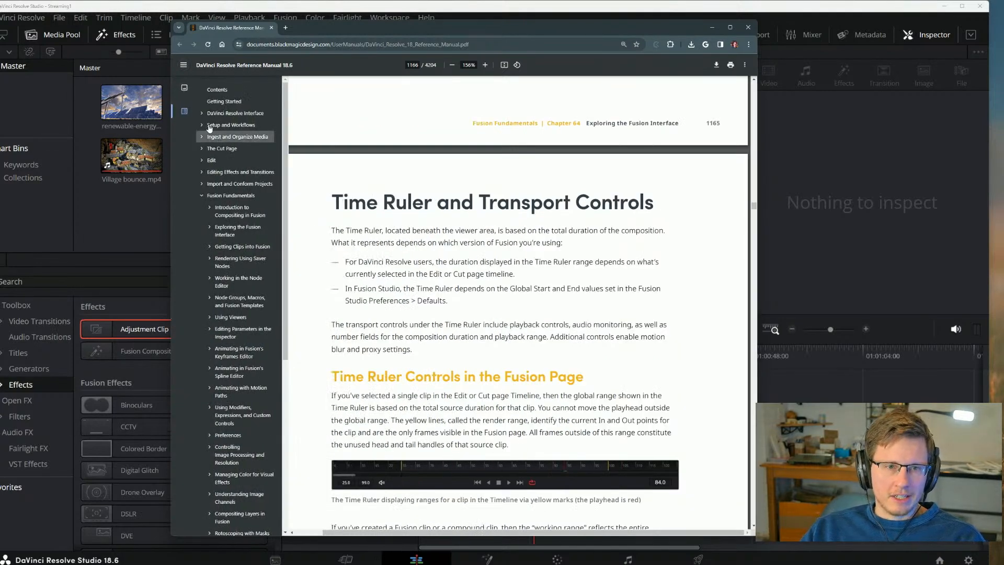
click(186, 89)
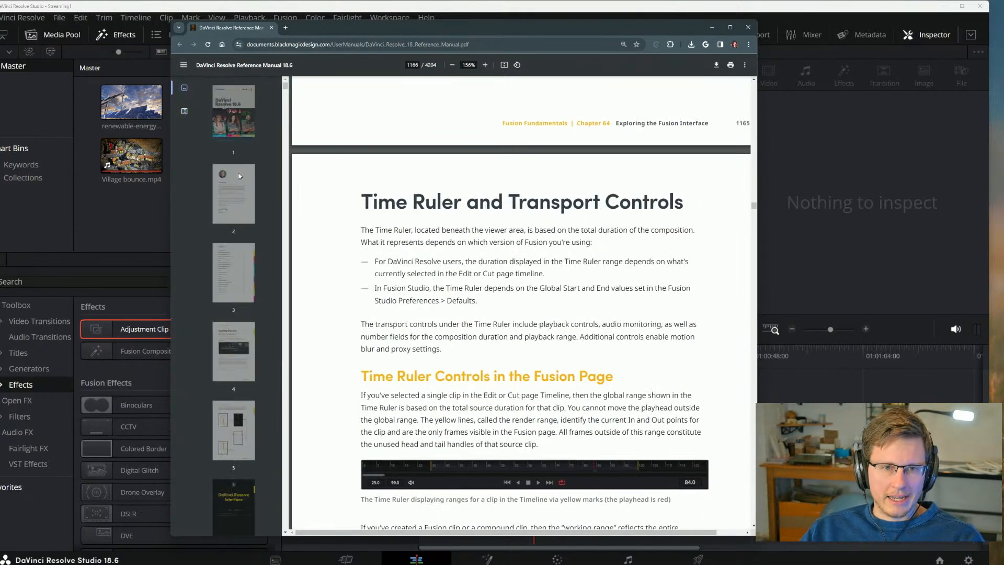
click(184, 111)
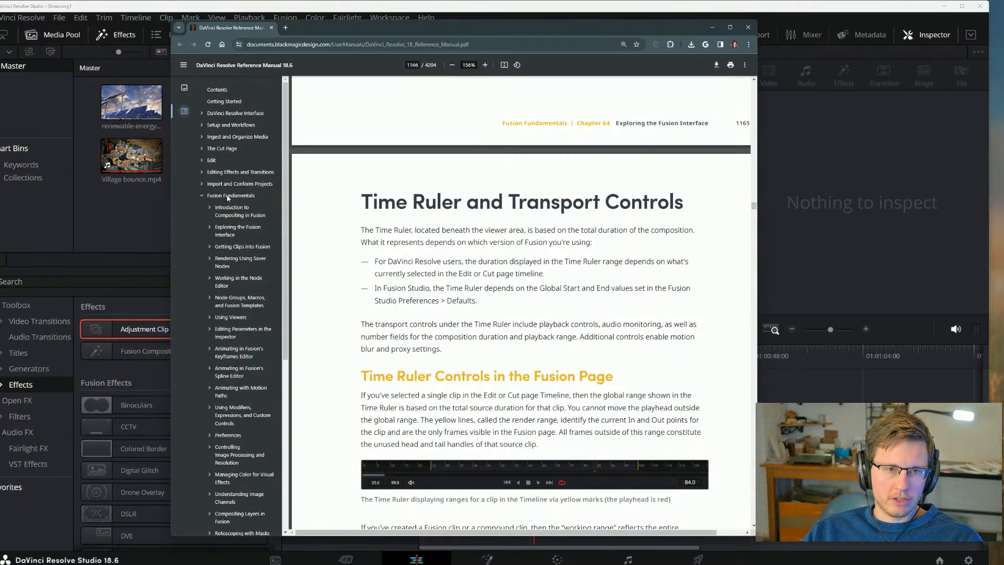
Open the Fusion Fundamentals title page, widen the browser window, and review the full Part 8 contents list.
click(230, 211)
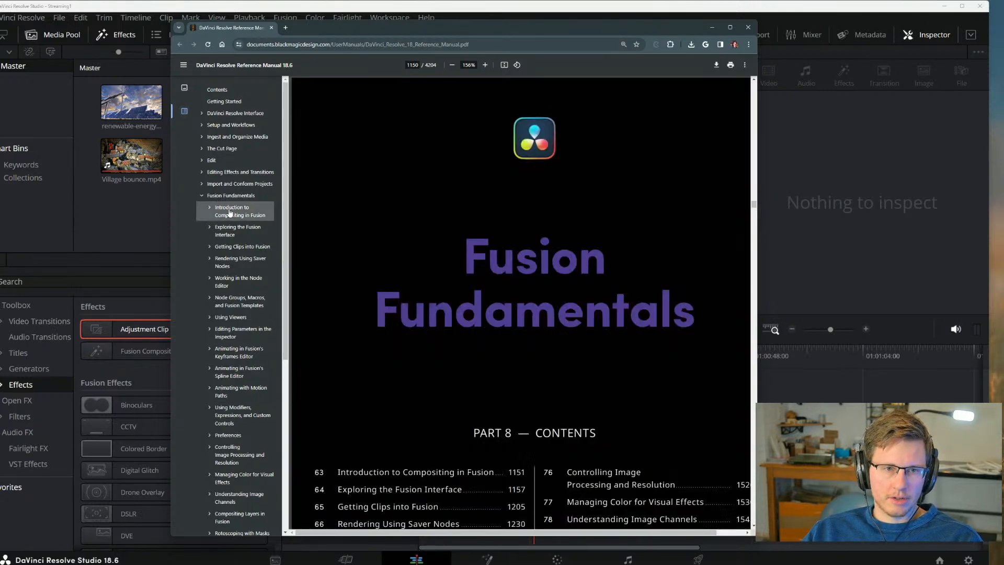
scroll(516, 352, down, 5)
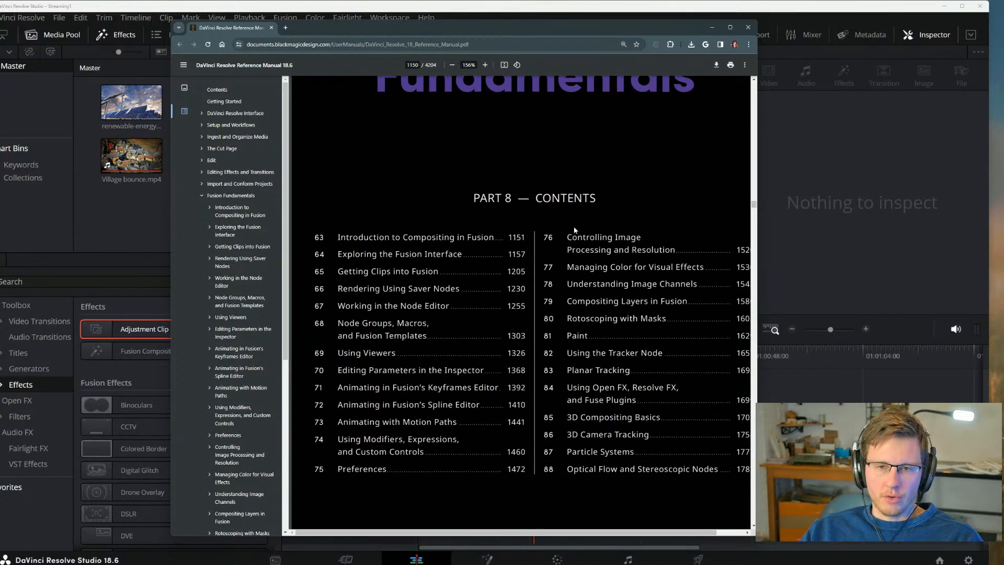
drag(756, 144, 874, 151)
scroll(665, 362, down, 3)
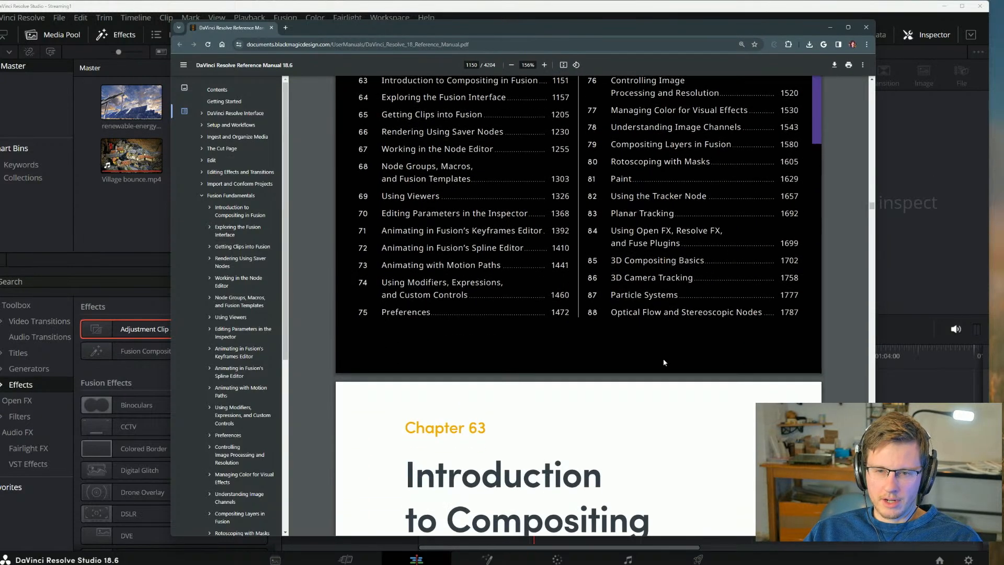
scroll(664, 362, down, 3)
scroll(685, 372, up, 4)
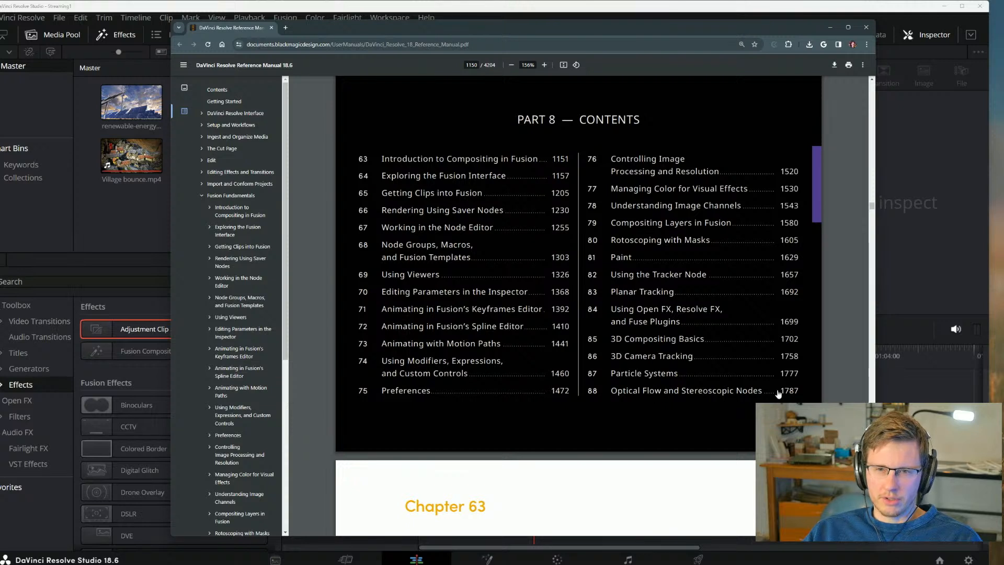
Collapse Fusion Fundamentals in the outline and review the Part 9 contents list of Fusion Page Effects.
click(201, 195)
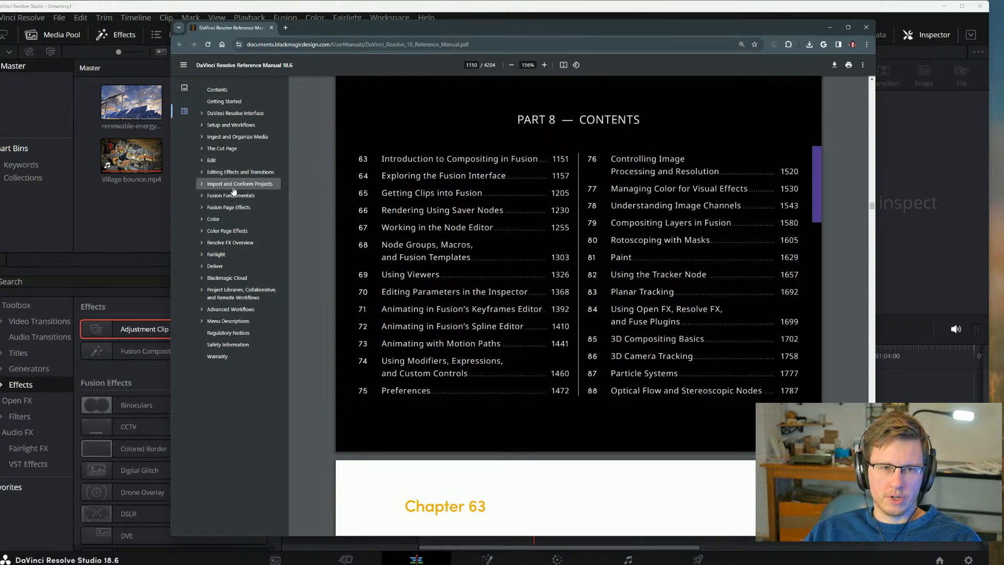
click(229, 207)
scroll(679, 384, down, 2)
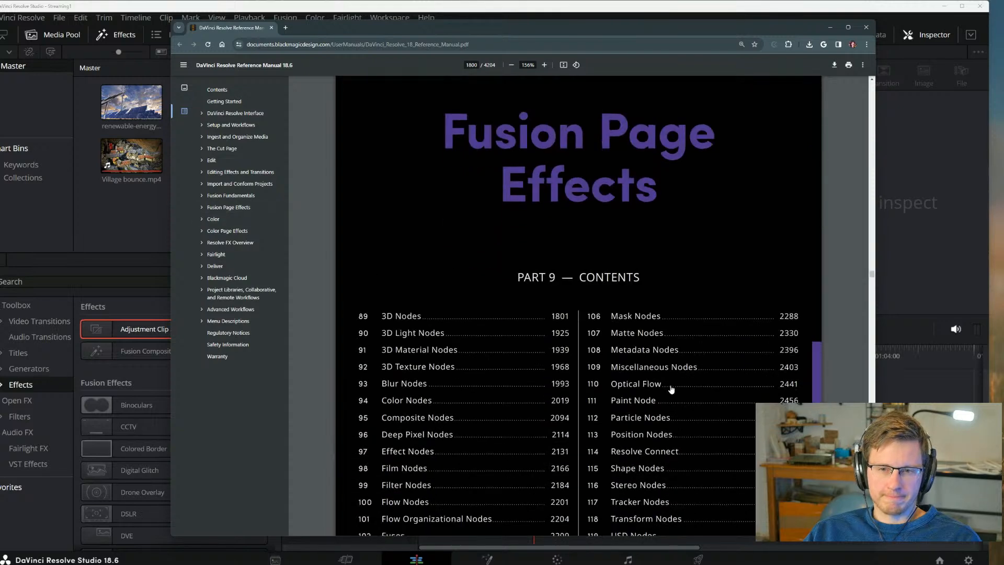
scroll(680, 413, down, 3)
scroll(578, 303, down, 2)
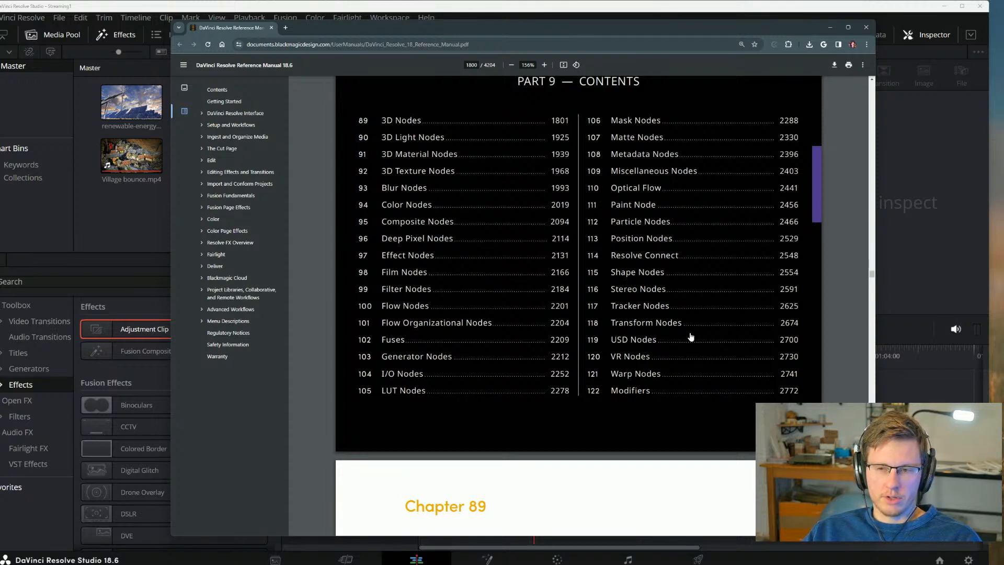
Switch to Calculator, subtract 1151 from 2772 to get the page count of the Fusion parts, and close it.
key(super)
text(calculator)
key(Return)
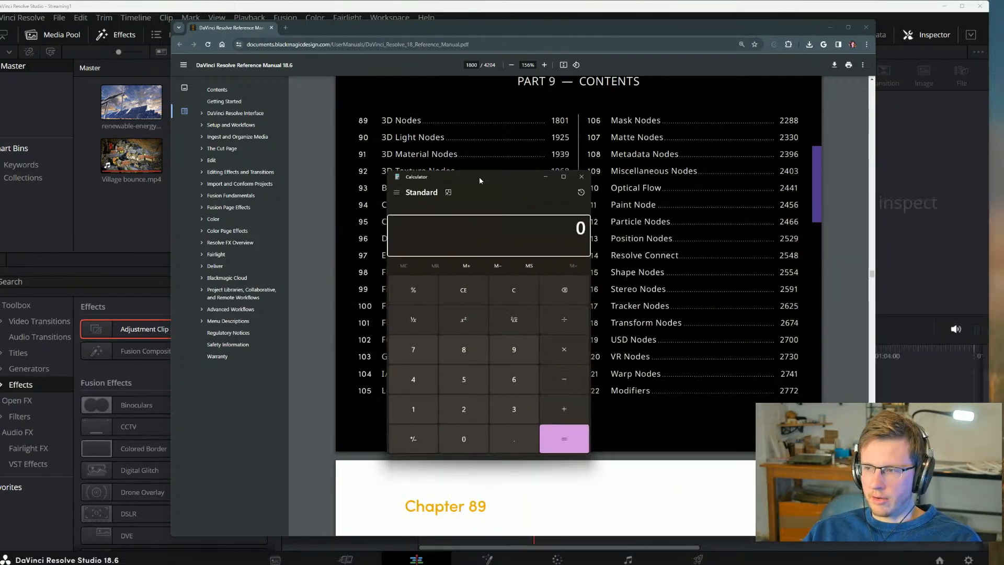
text(27)
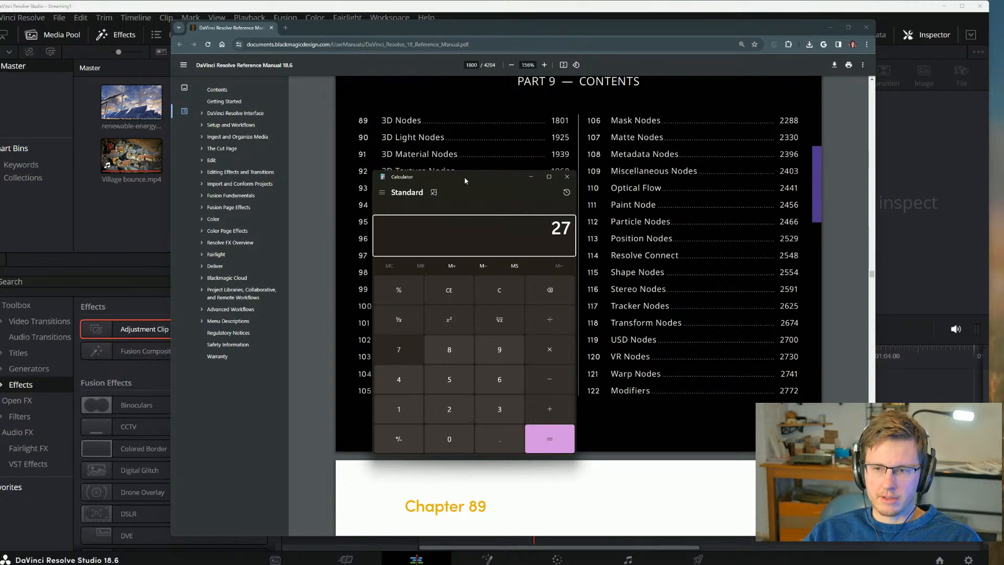
text(72 - 1151)
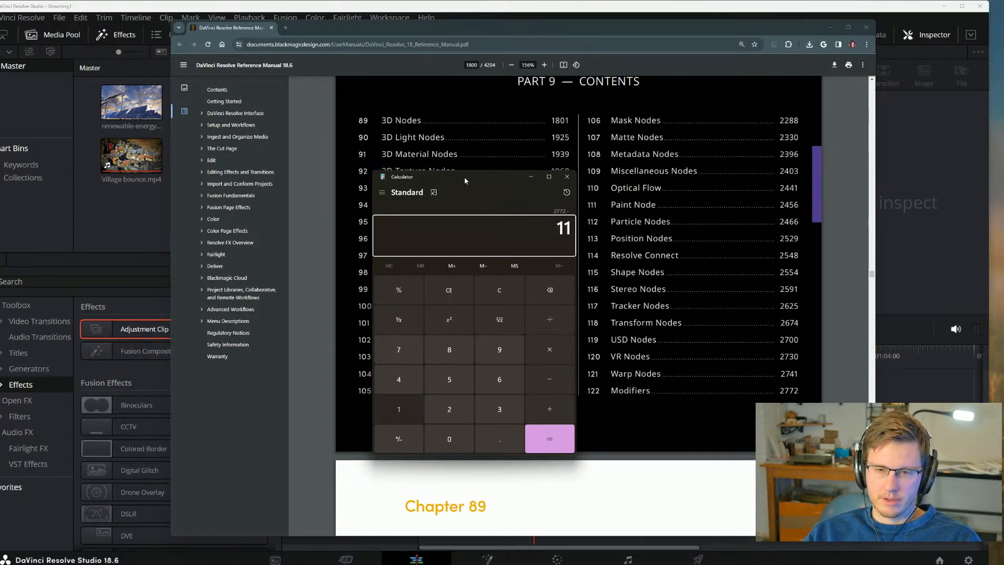
key(Return)
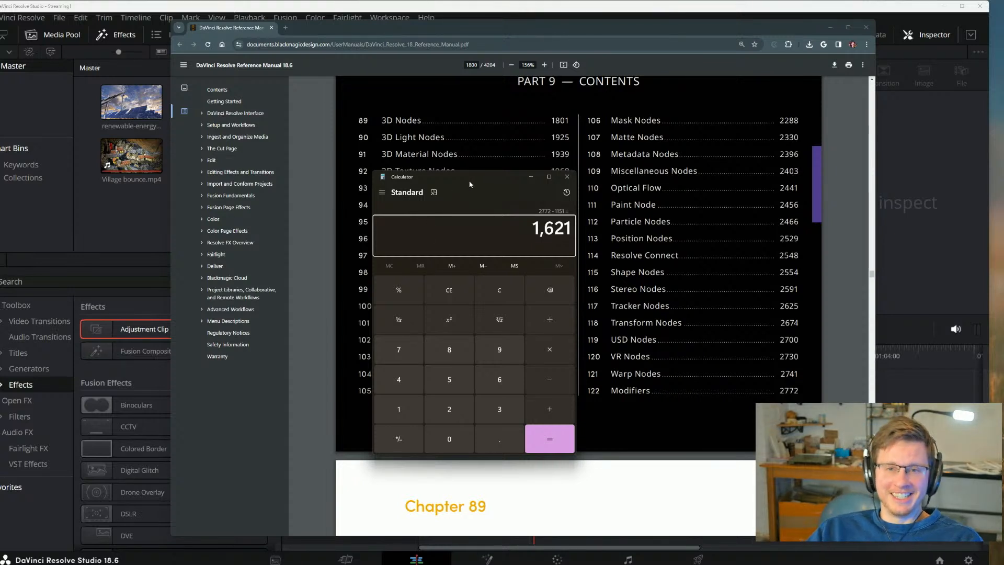
drag(471, 182, 434, 181)
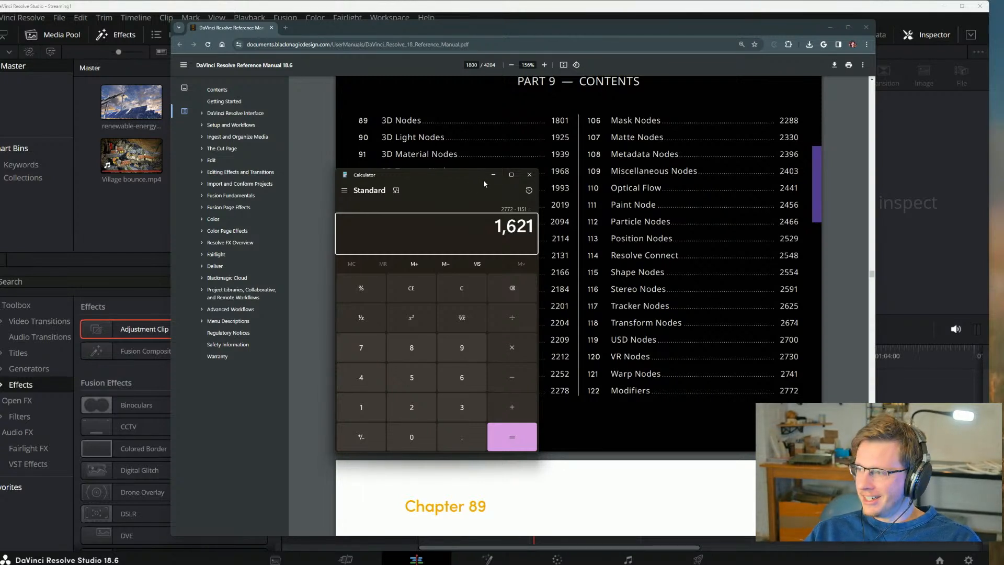
drag(478, 169, 443, 171)
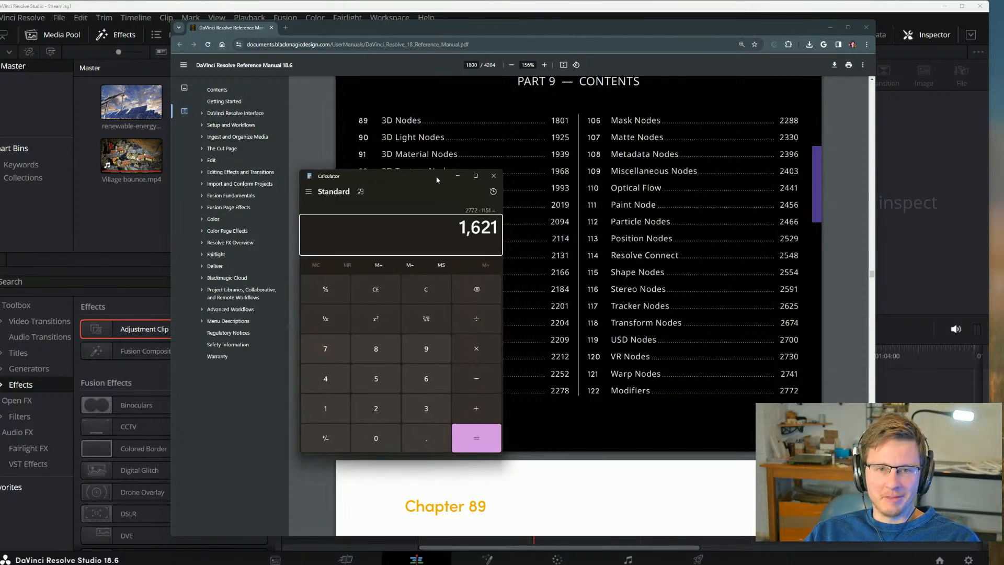
click(493, 175)
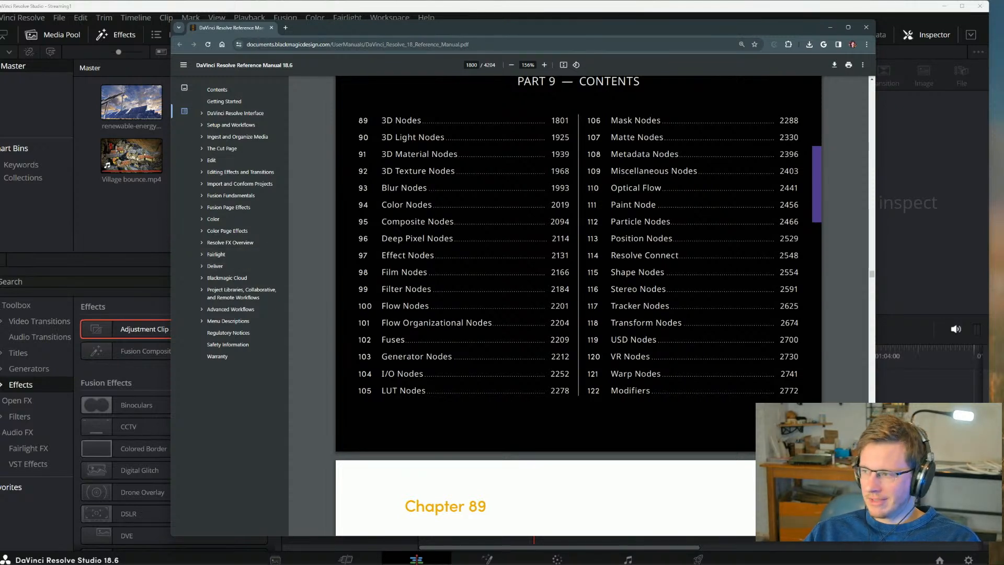
Return to the Fusion Fundamentals title page and look over its chapter list again.
mouse_move(440, 563)
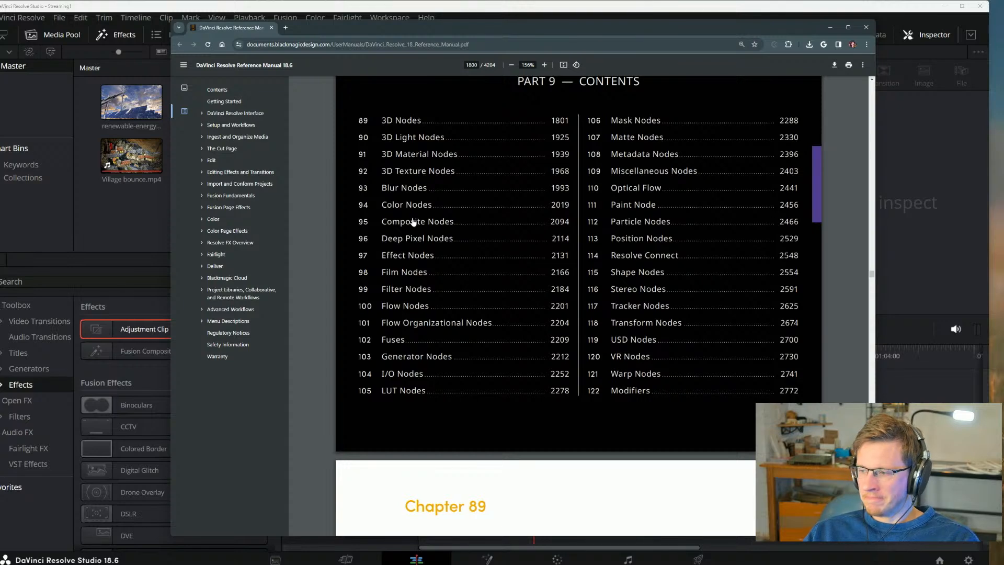
click(228, 197)
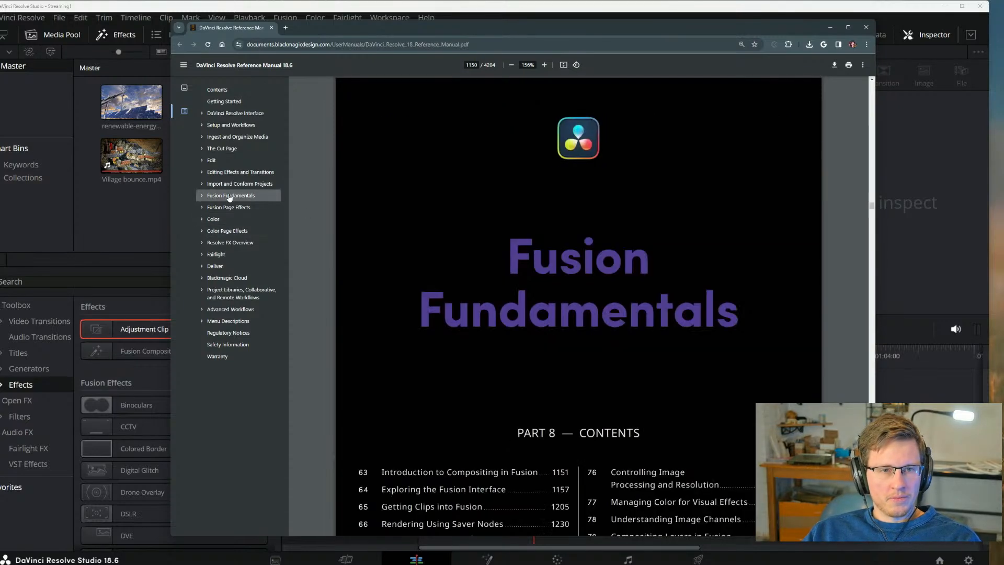
scroll(497, 314, down, 3)
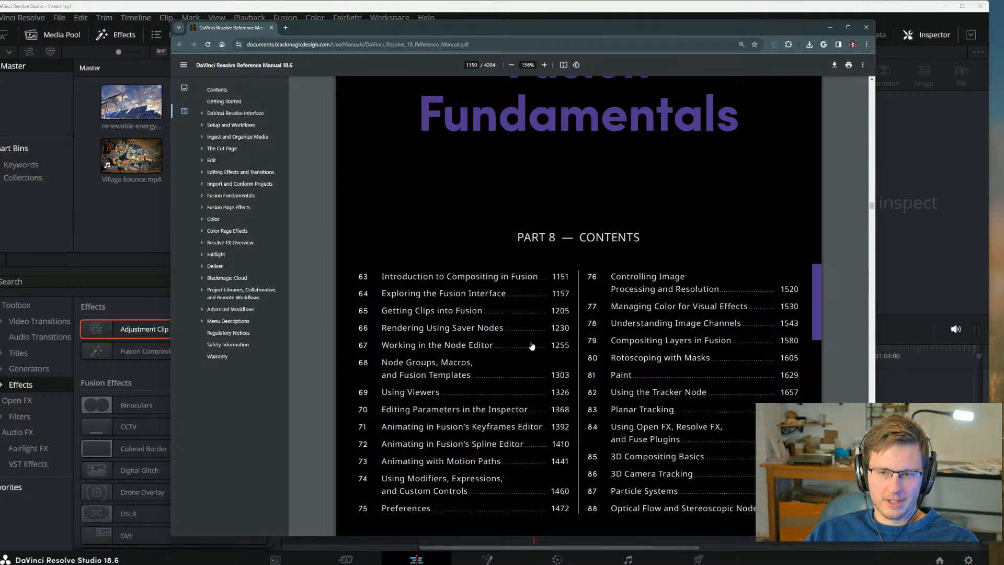
scroll(486, 236, up, 5)
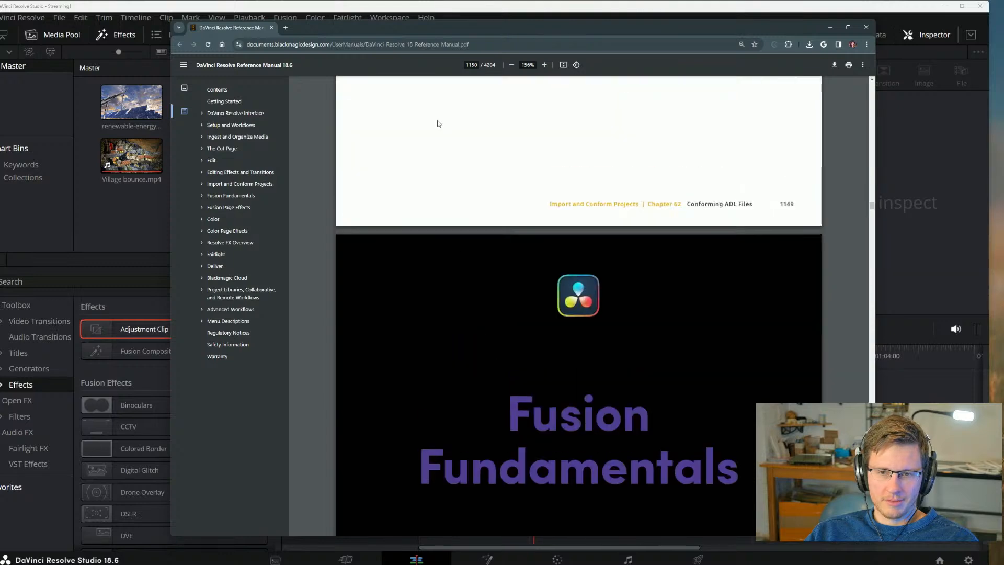
Go to page 1155 and skim the manual into the Exploring the Fusion Interface chapter, up to page 1162.
click(472, 63)
text(1155)
key(Return)
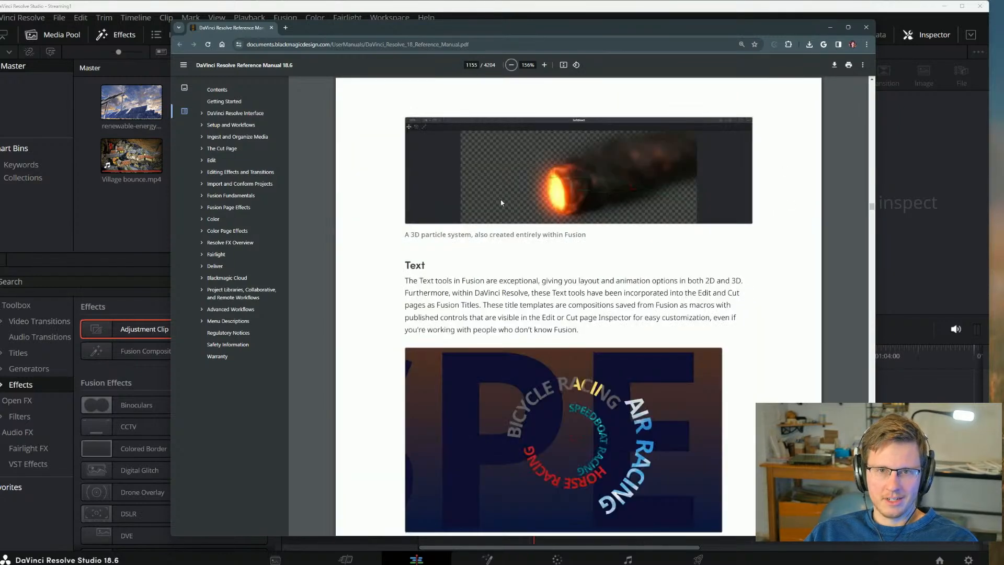
scroll(538, 256, down, 15)
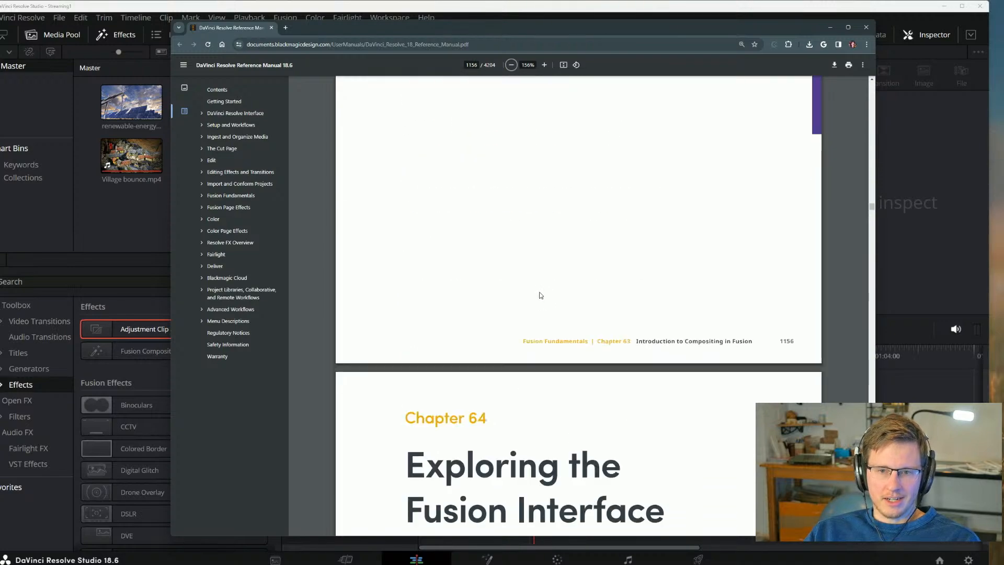
scroll(590, 333, down, 20)
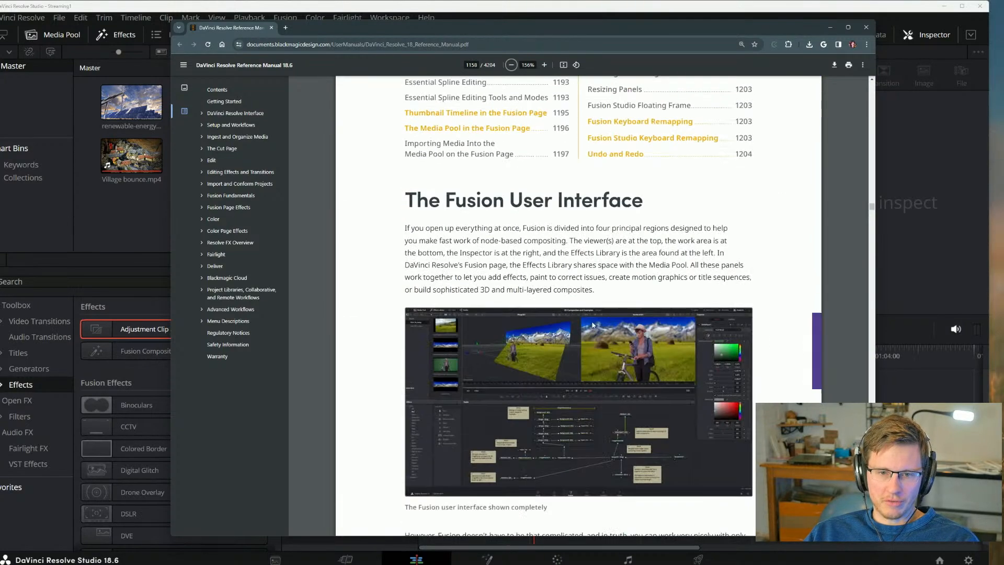
scroll(619, 316, down, 20)
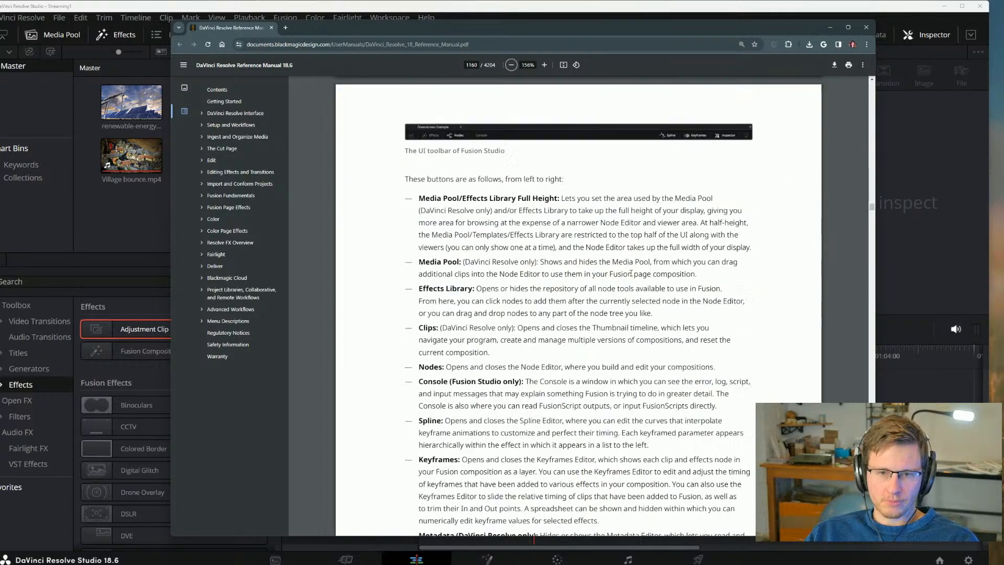
scroll(583, 380, down, 20)
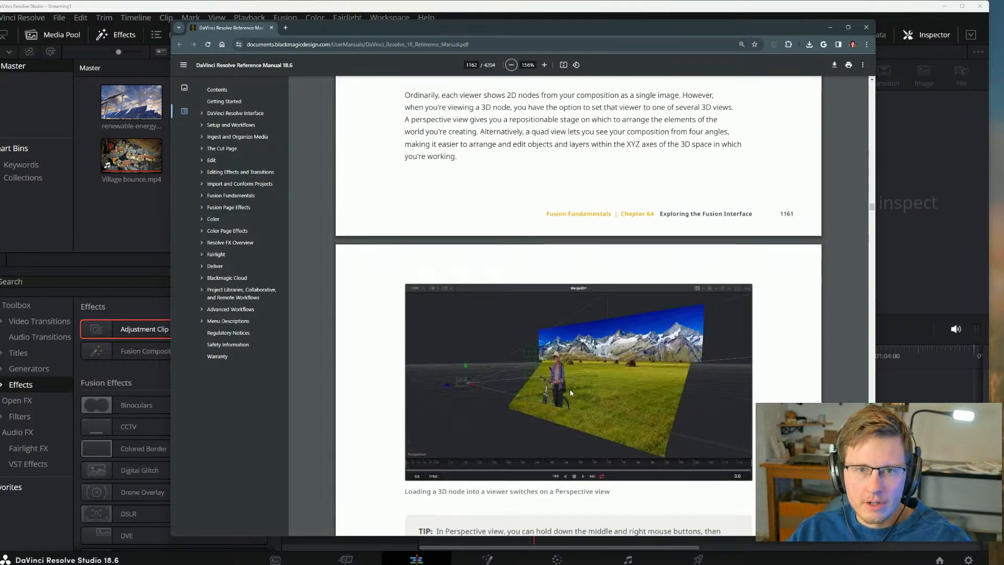
Read on through the manual to Time Ruler and Transport Controls on page 1166 and move the manual window out of the way.
scroll(570, 387, down, 20)
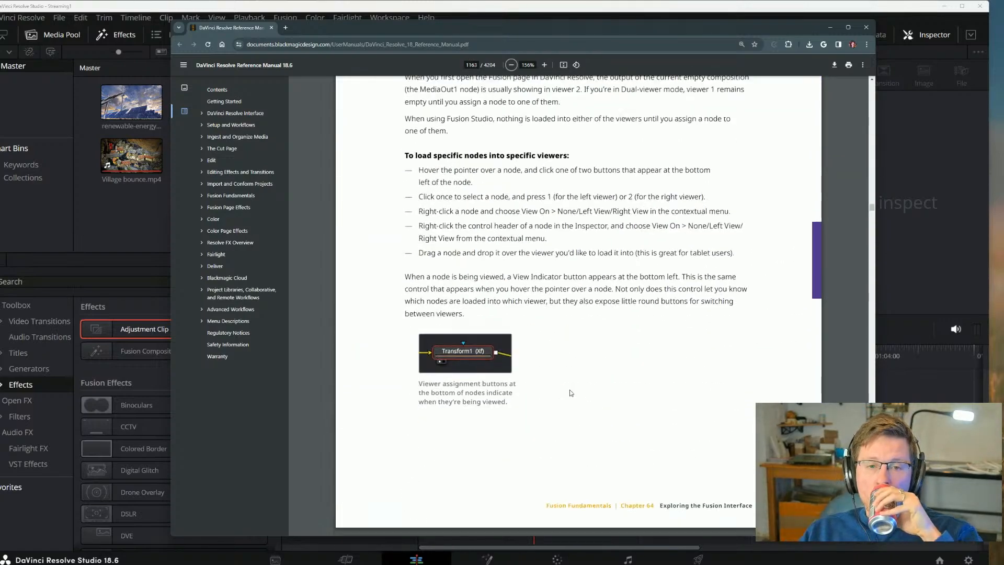
scroll(524, 354, down, 20)
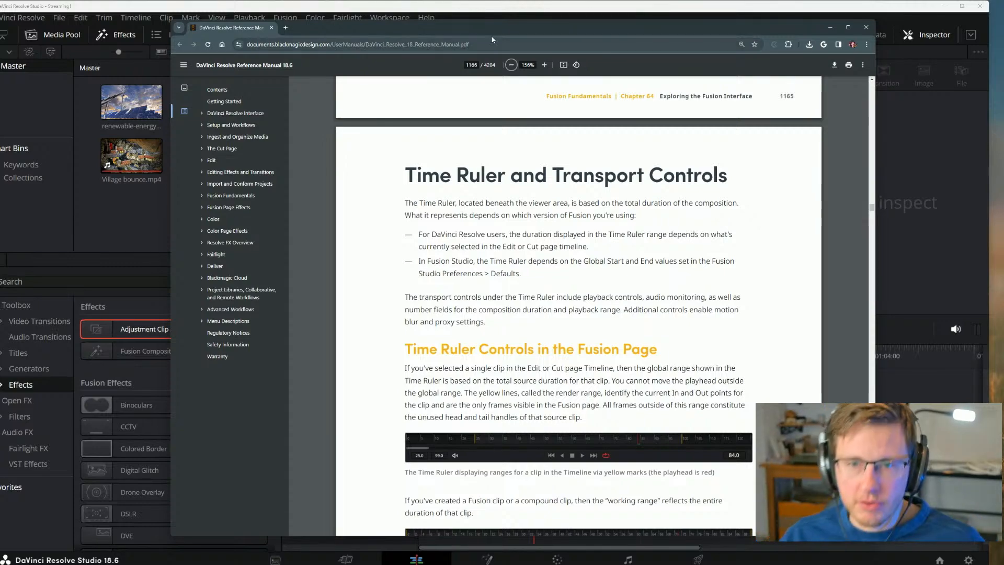
drag(353, 29, 1003, 222)
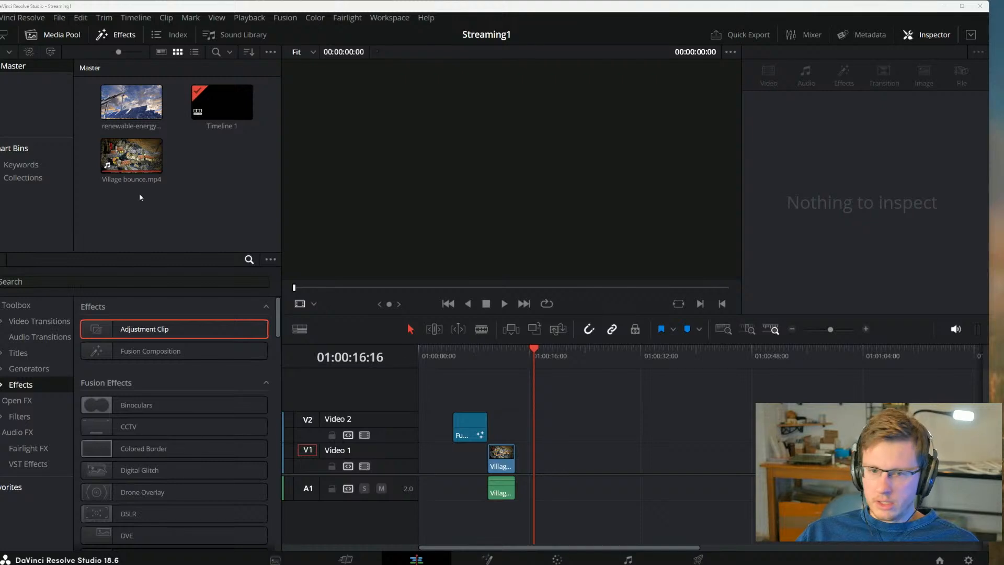
drag(132, 102, 502, 175)
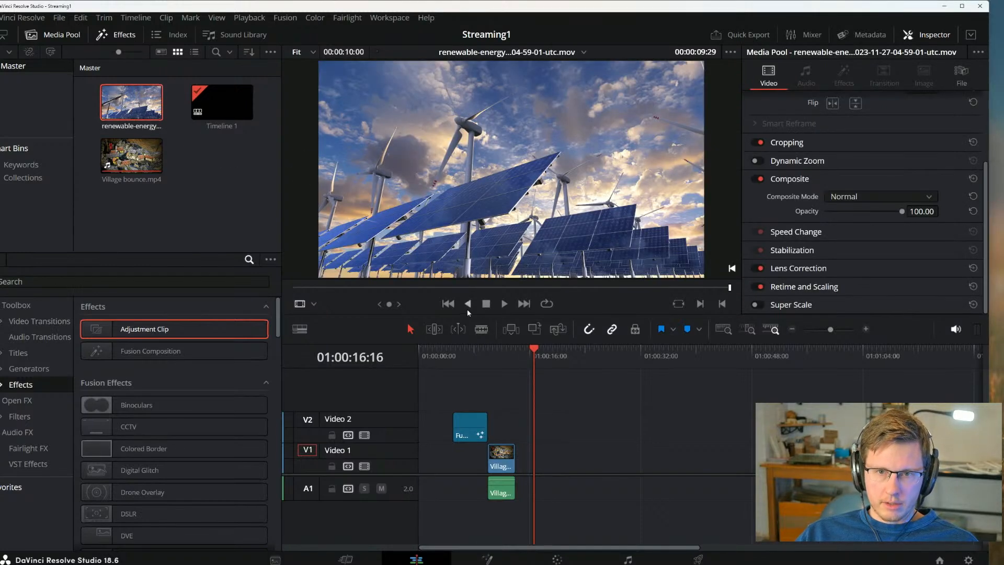
click(488, 559)
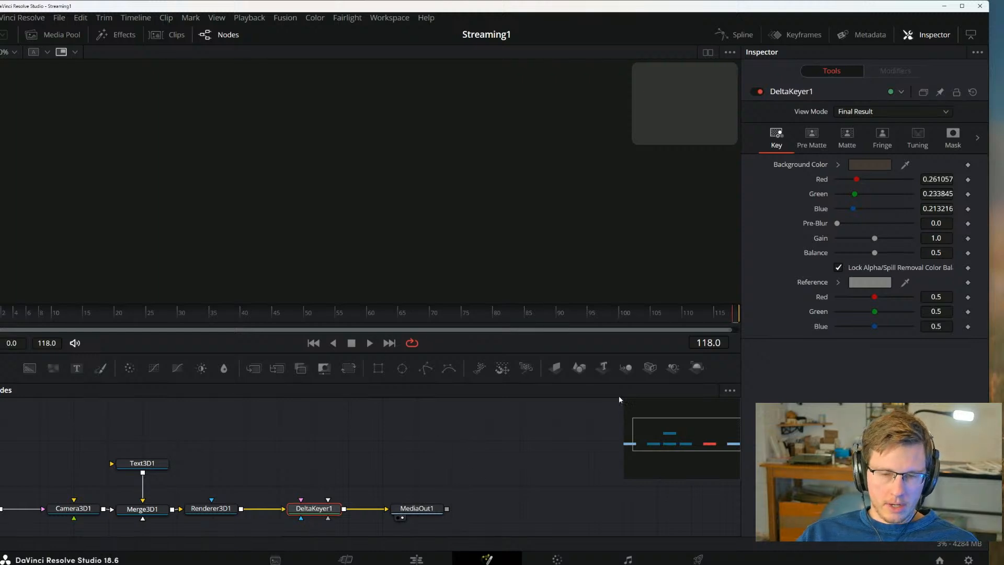
drag(613, 444, 516, 435)
click(428, 559)
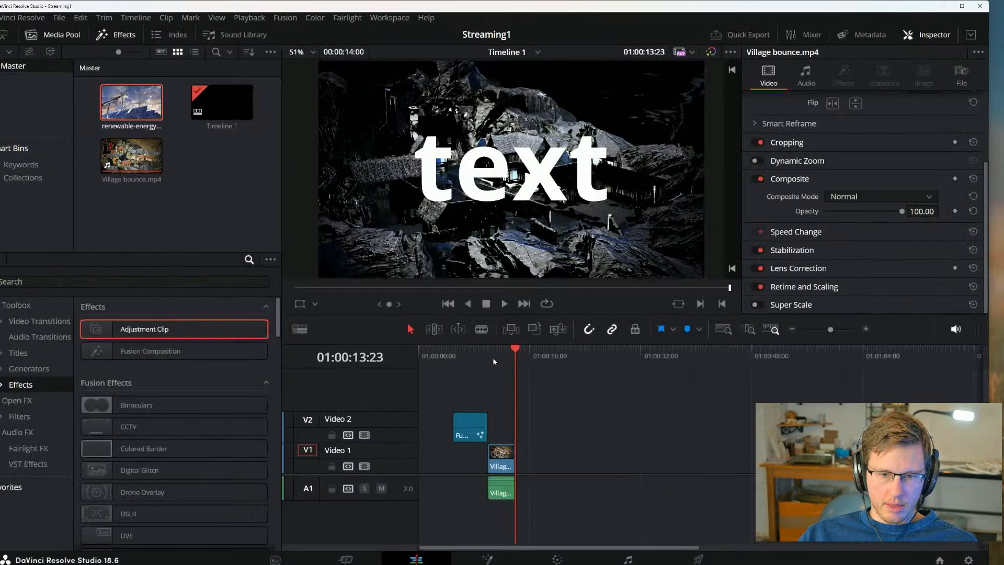
Place the renewable-energy clip on Video 1 well after the existing clips, select it and move the playhead to 01:00:35:04.
click(131, 107)
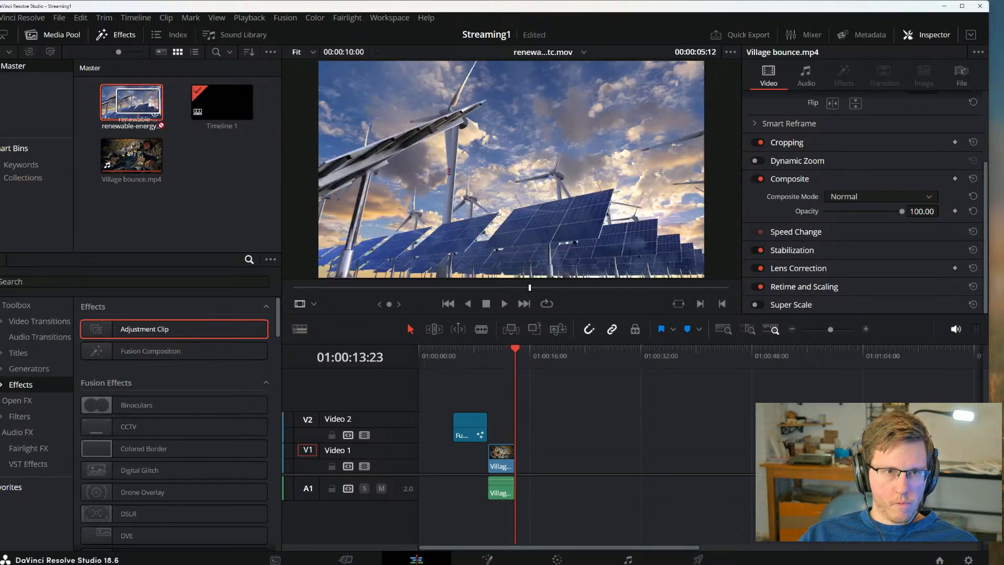
drag(132, 108, 664, 455)
click(663, 360)
click(664, 458)
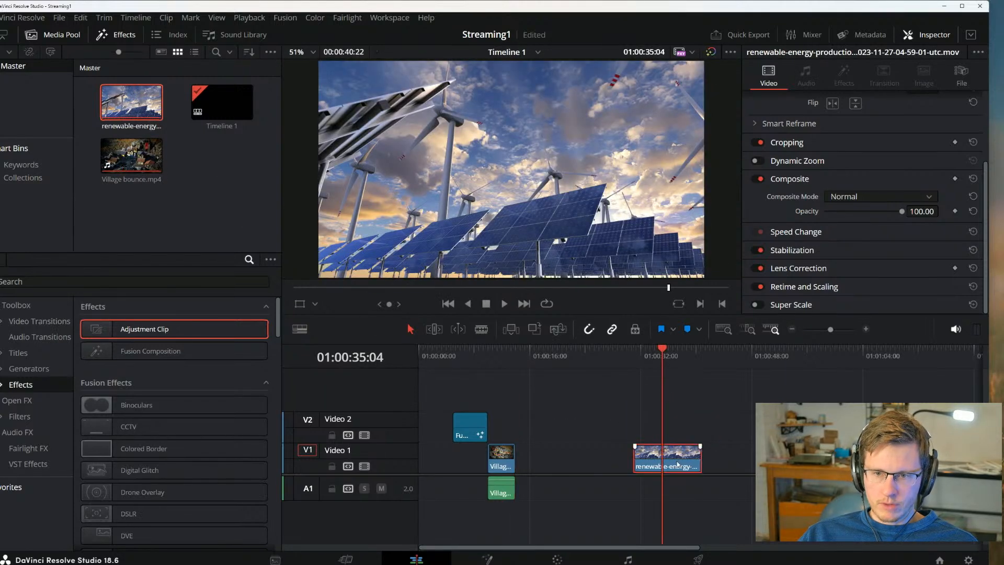
Open the renewable-energy clip in the Fusion page, load MediaIn1 into the viewer and scrub to frame 261.
click(487, 558)
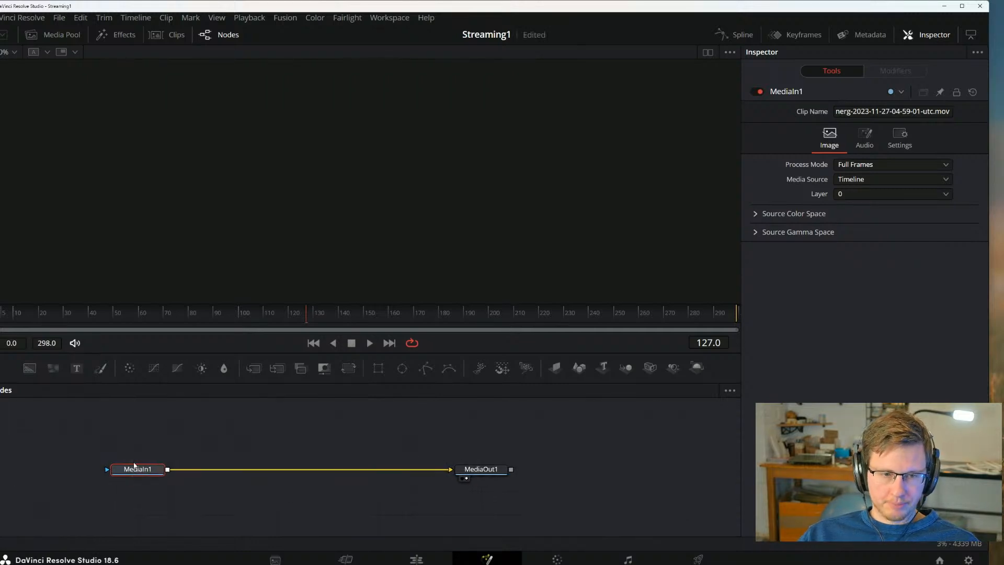
key(1)
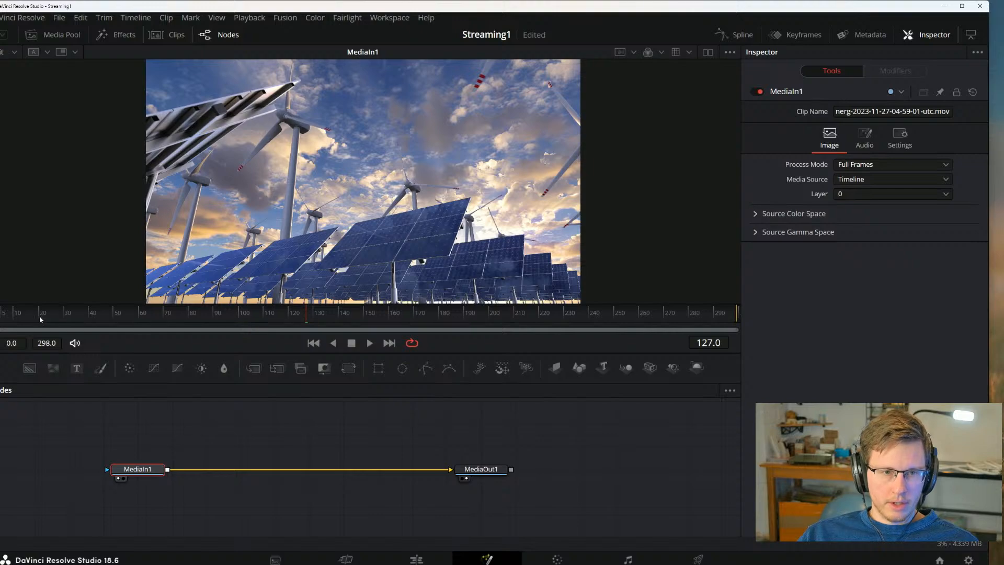
drag(41, 317, 642, 314)
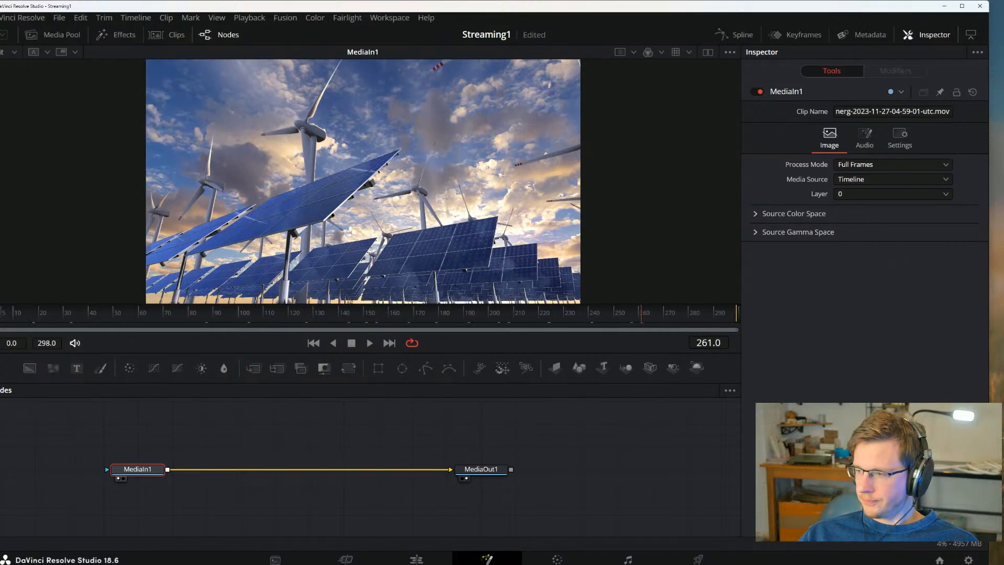
Bring the manual back over the Fusion page and read how the Time Ruler duration works for DaVinci Resolve users.
drag(1003, 83, 608, 41)
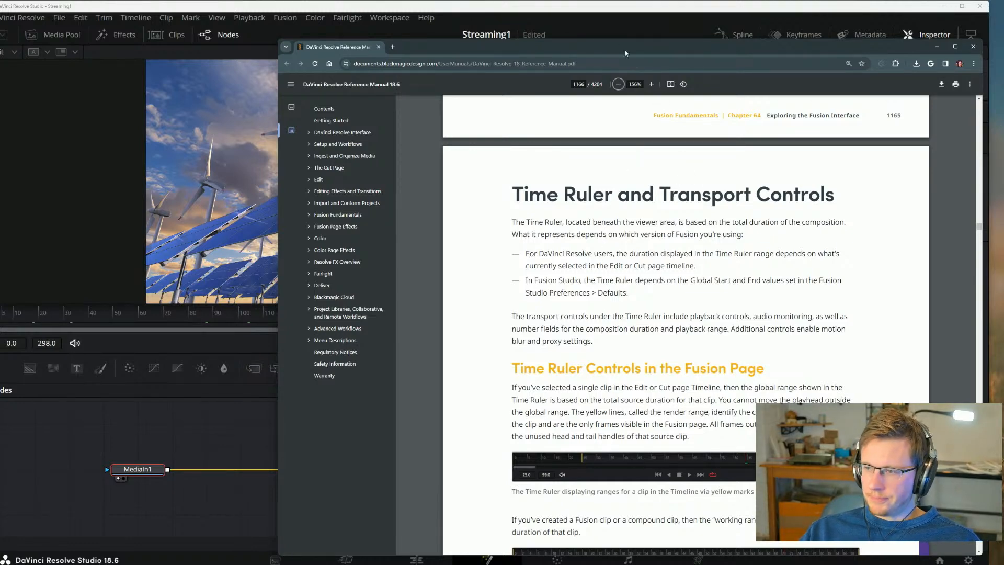
drag(636, 53, 460, 47)
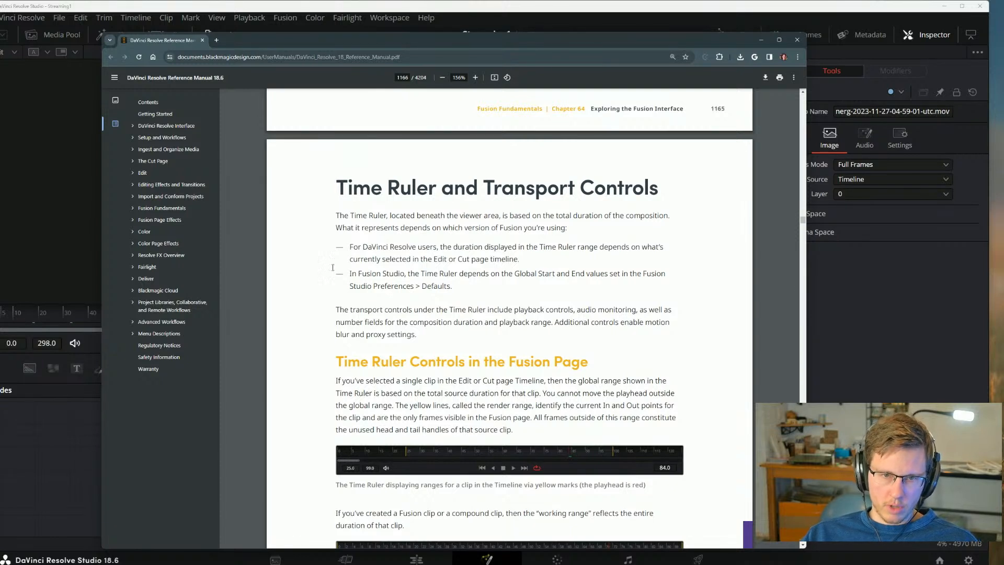
drag(347, 260, 448, 251)
click(476, 260)
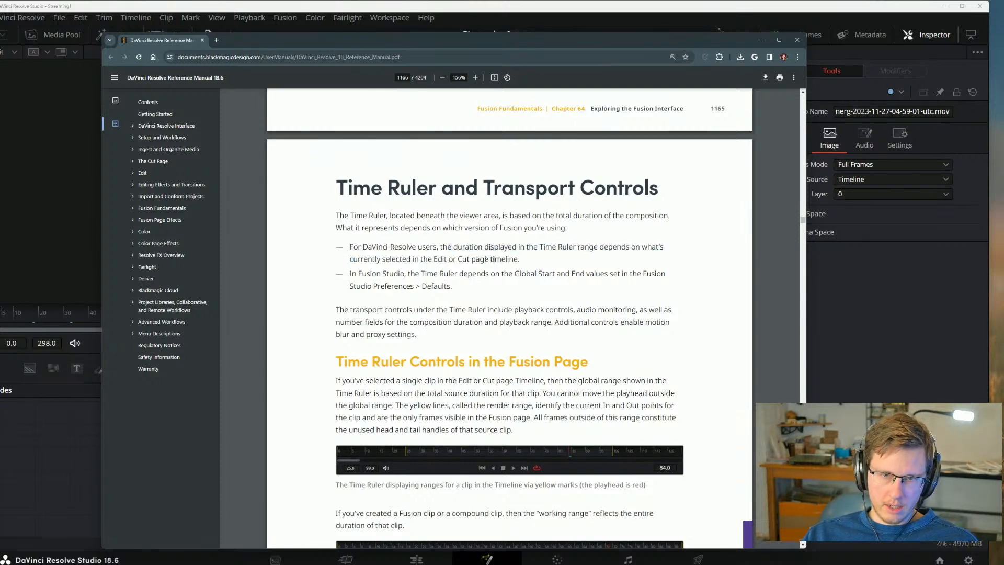
drag(519, 260, 473, 248)
click(492, 250)
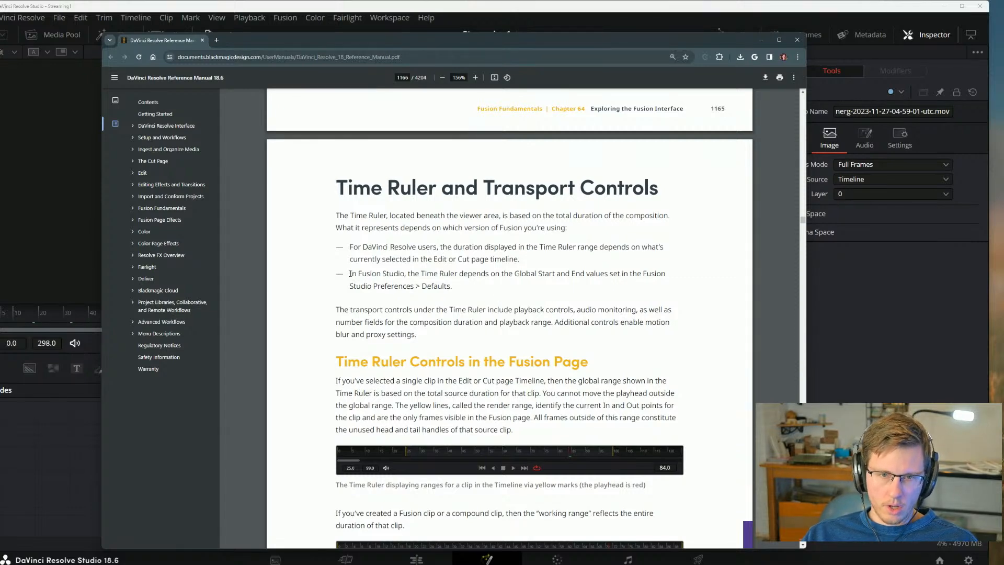
Read the manual's point about the Time Ruler in Fusion Studio, highlighting it along the way.
scroll(376, 303, down, 2)
drag(350, 195, 452, 208)
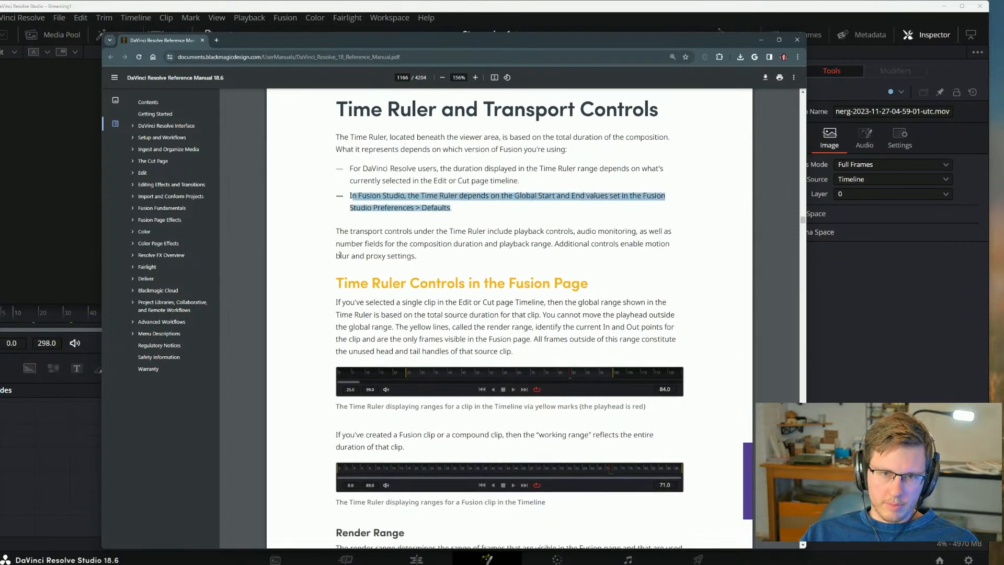
click(333, 224)
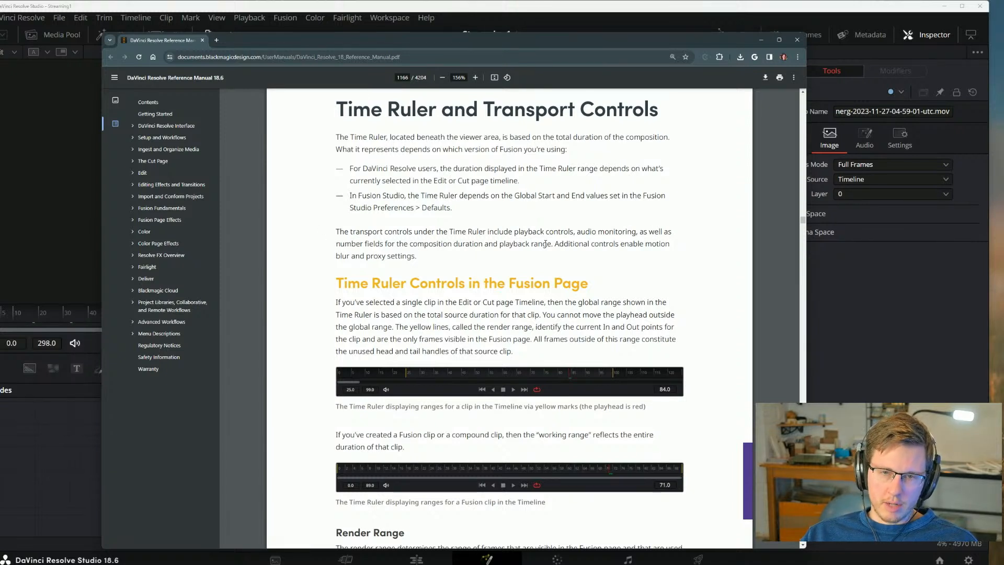
Read the paragraph on the transport controls under the Time Ruler, including the motion blur and proxy settings.
drag(555, 244, 667, 242)
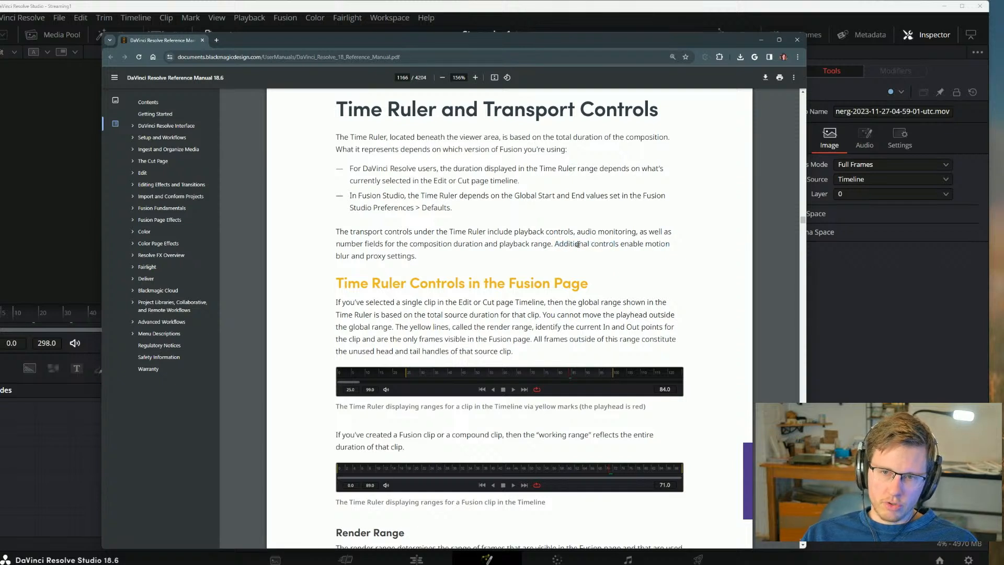
drag(340, 256, 448, 246)
click(420, 251)
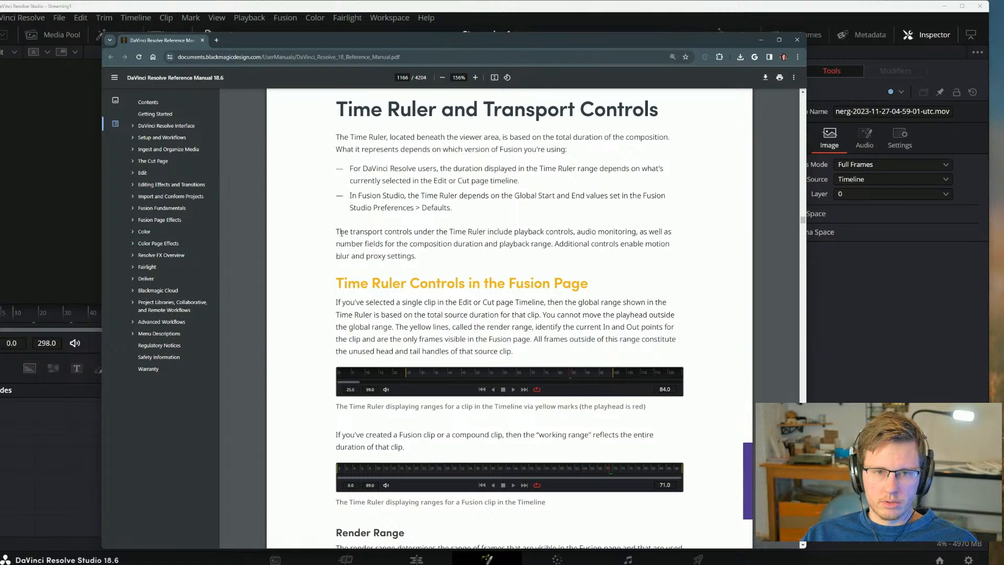
drag(338, 232, 519, 233)
click(518, 232)
Move the manual aside, look at the View options and briefly show and hide the Keyframes editor in the Fusion page.
drag(483, 46, 807, 279)
drag(590, 272, 569, 393)
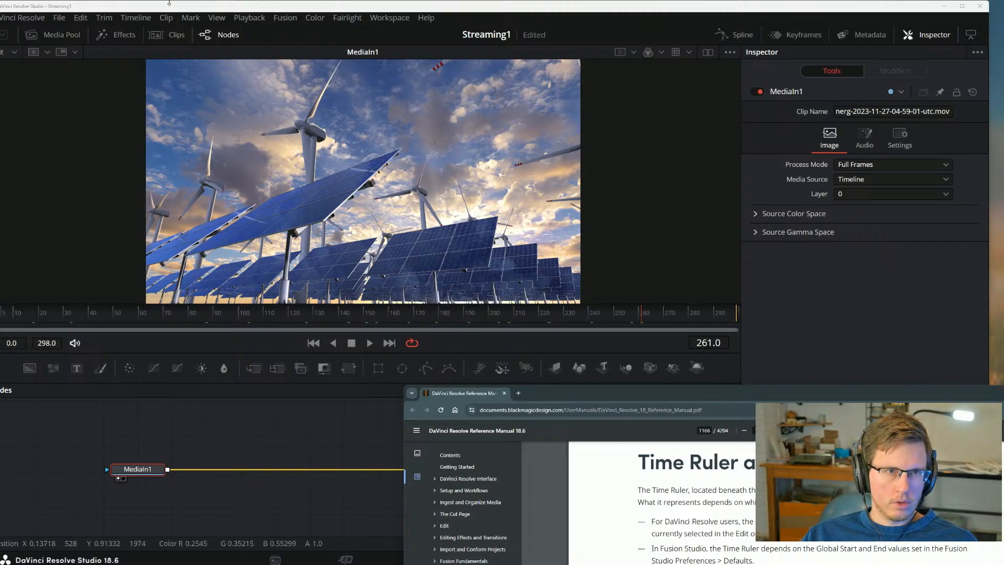
click(217, 18)
click(217, 18)
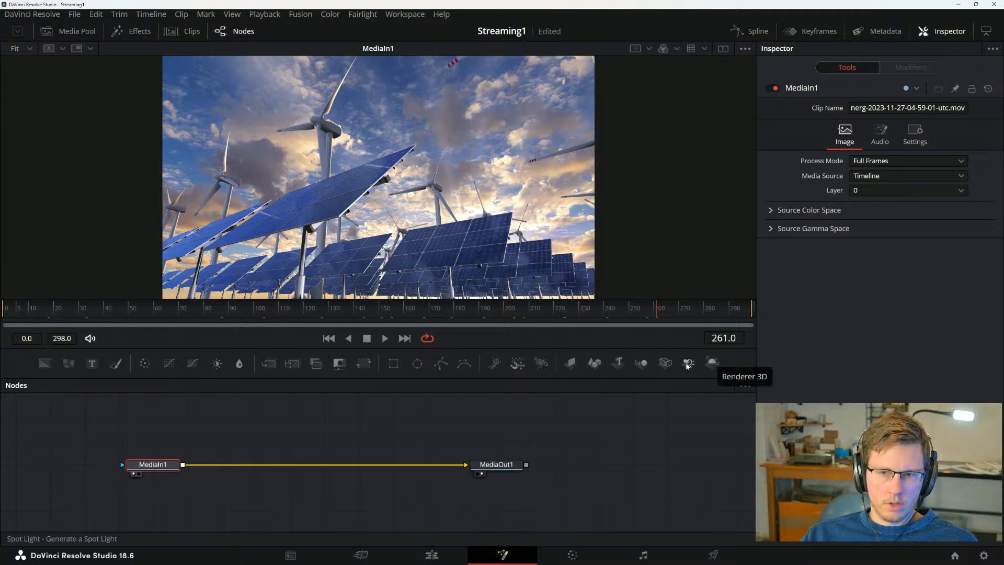
click(804, 32)
click(804, 33)
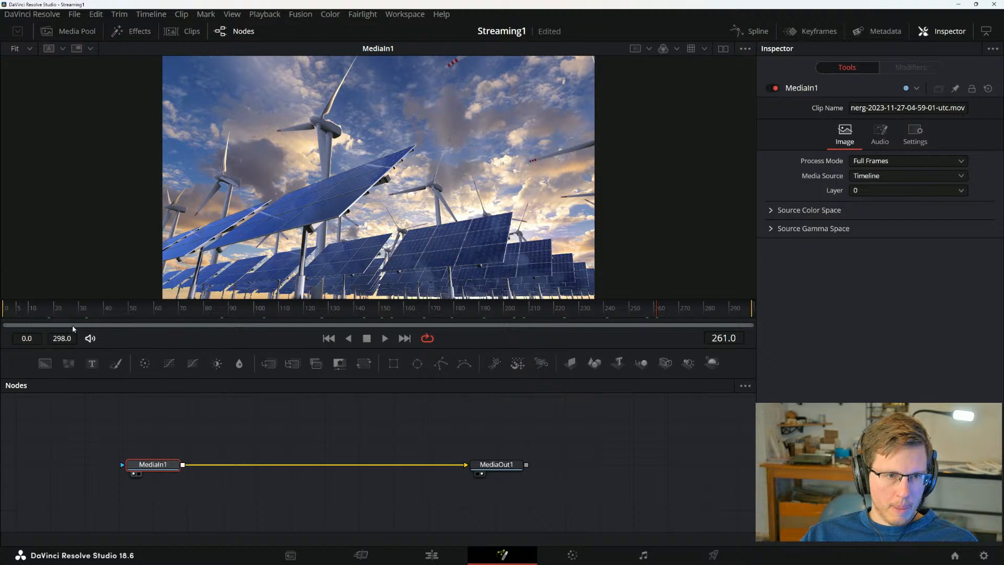
Check the render range options of the time ruler and move the playhead to frame 34.
mouse_move(4, 325)
mouse_down()
mouse_move(35, 326)
mouse_move(6, 325)
mouse_up()
right_click(103, 312)
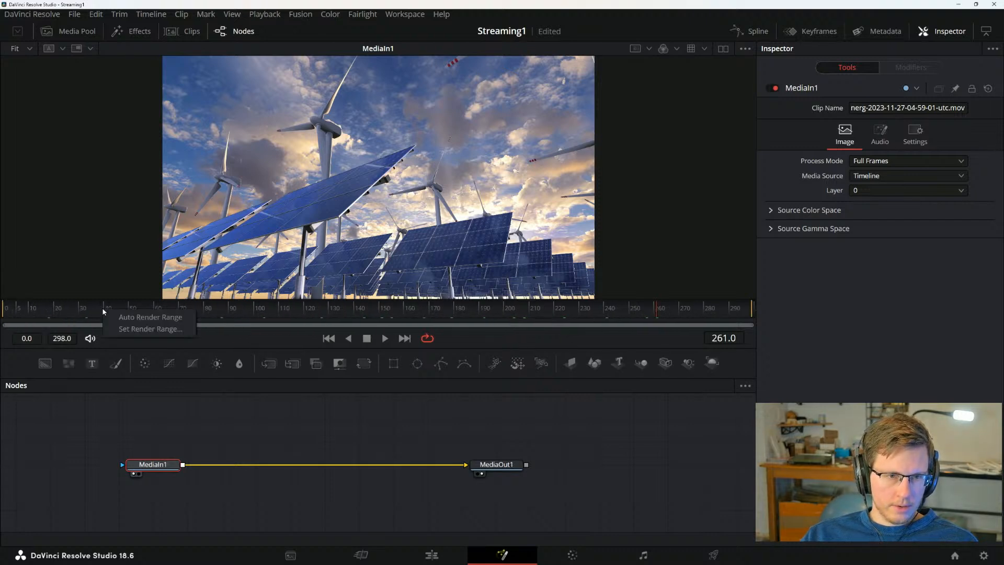
click(88, 308)
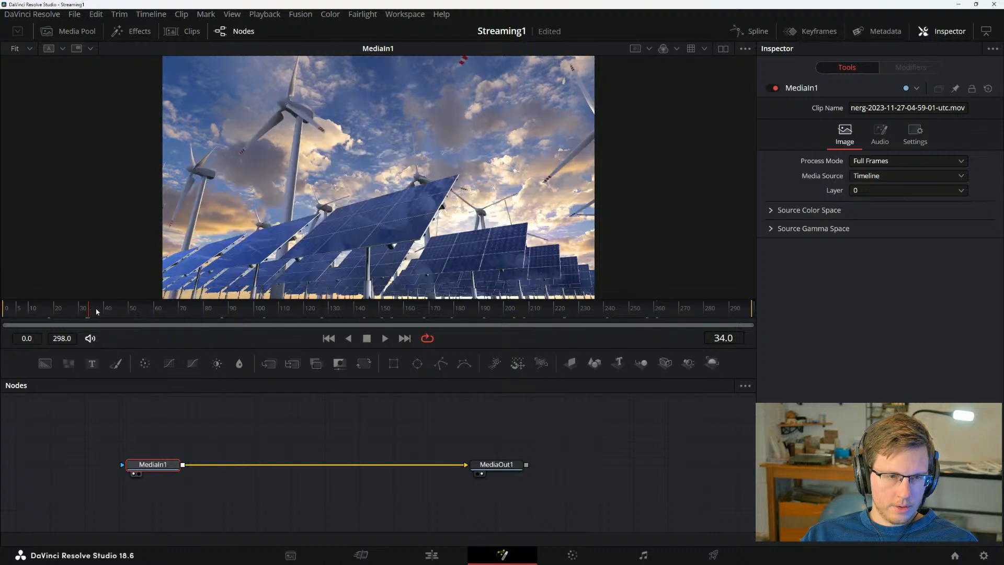
Switch to the manual and compare its Time Ruler and transport controls description with the actual controls in the Fusion page.
key(alt+Tab)
drag(676, 385, 409, 53)
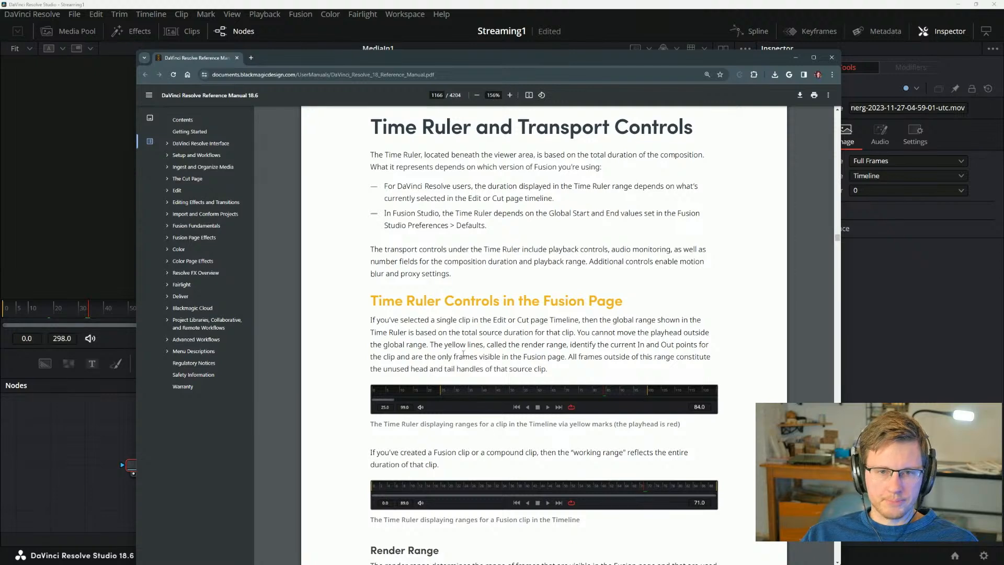
scroll(492, 429, down, 2)
scroll(561, 320, up, 2)
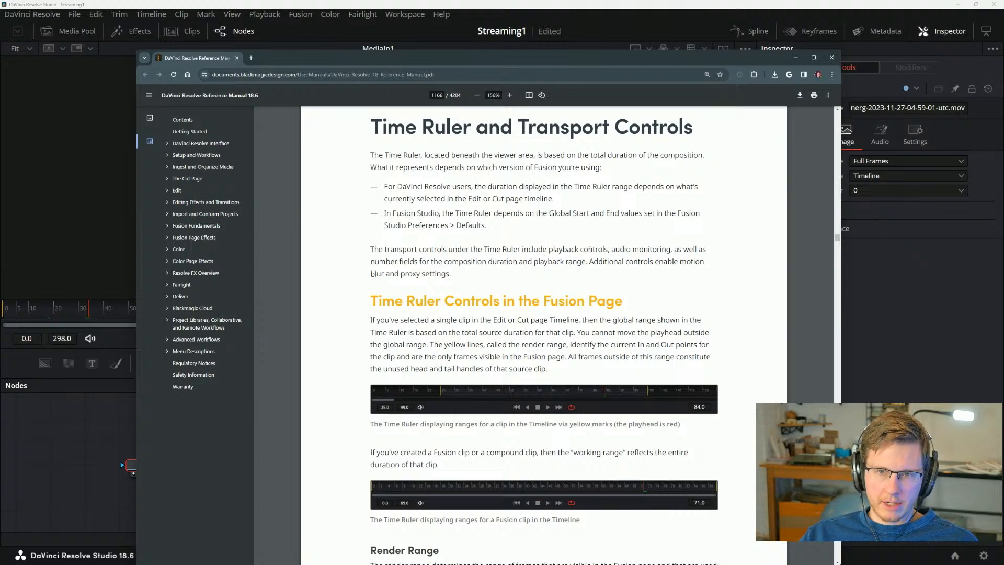
drag(507, 58, 712, 356)
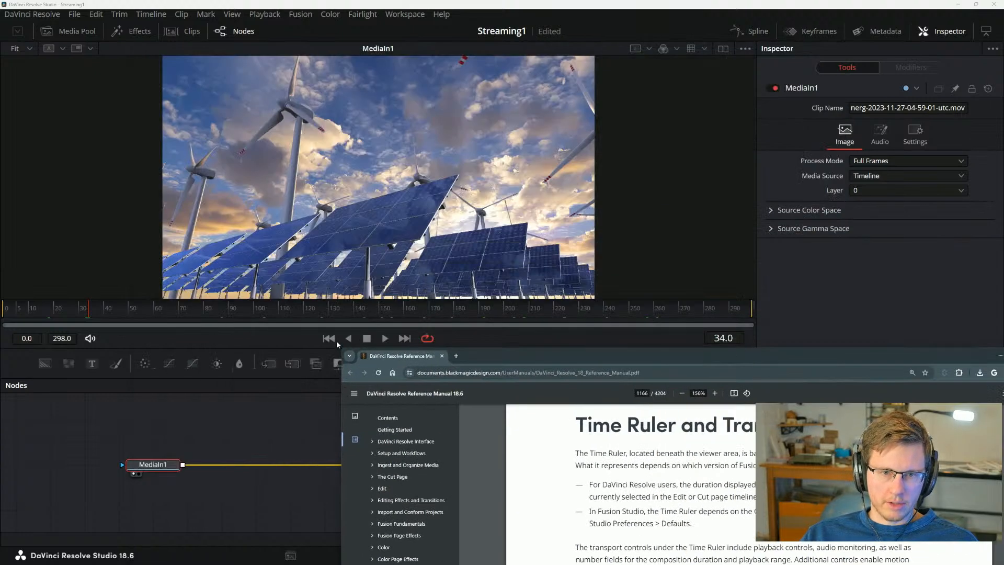
drag(520, 362, 425, 75)
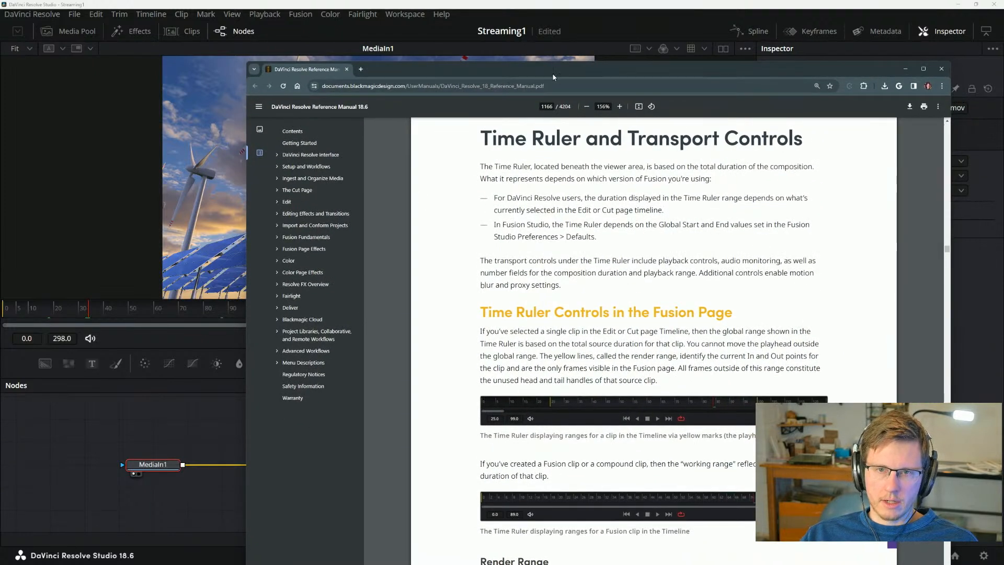
Move the manual aside, turn off Motion Blur in the Fusion playback options and check the remaining quality, proxy and loop options.
drag(554, 77, 507, 414)
click(444, 340)
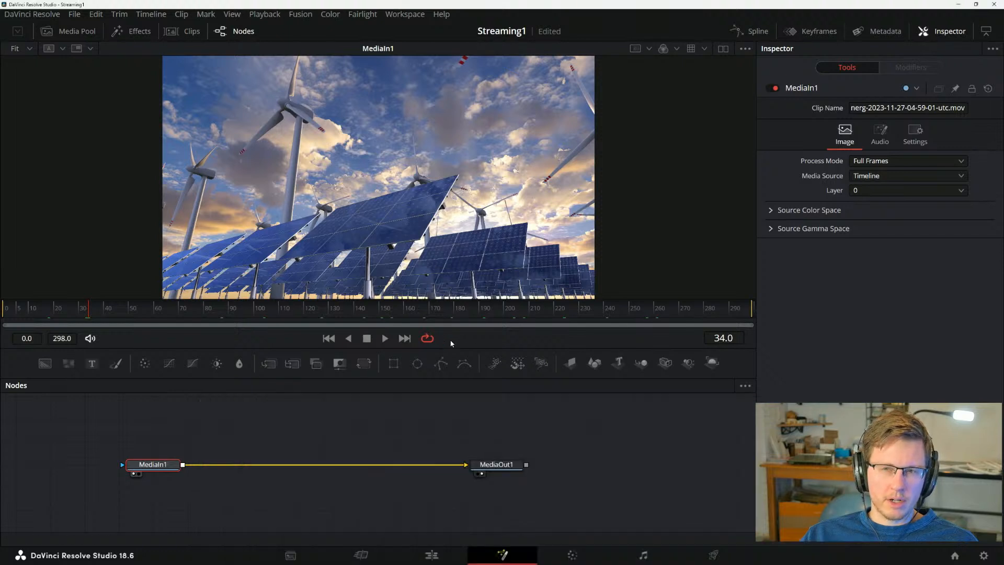
right_click(452, 342)
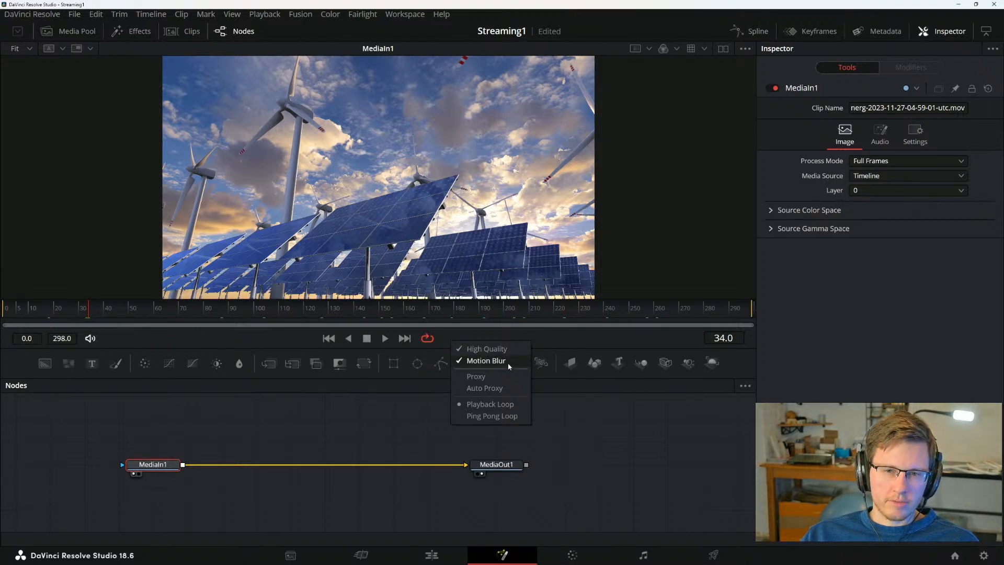
click(510, 361)
right_click(462, 337)
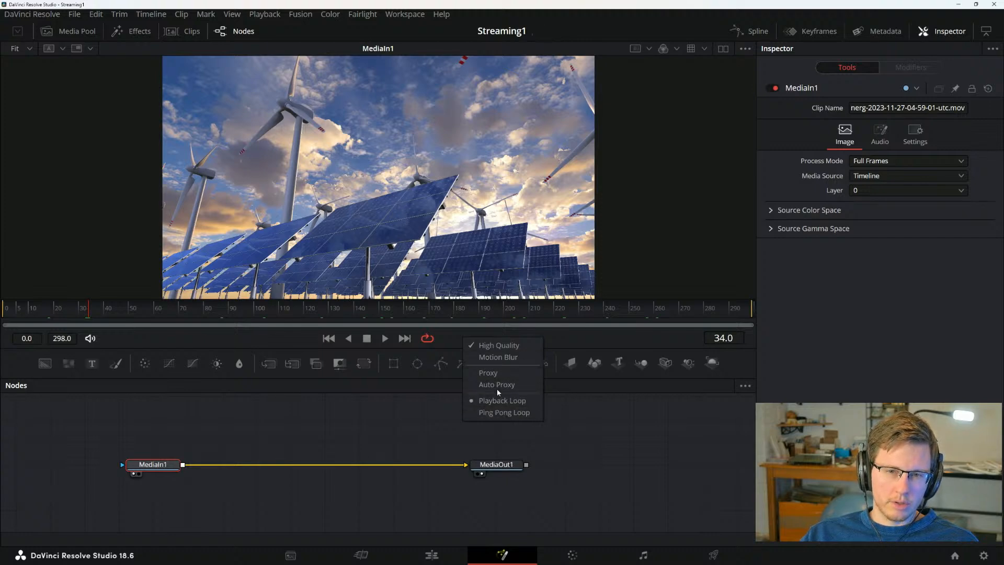
Return to the manual, reread the motion blur and proxy sentence and start on Time Ruler Controls in the Fusion Page.
key(alt+Tab)
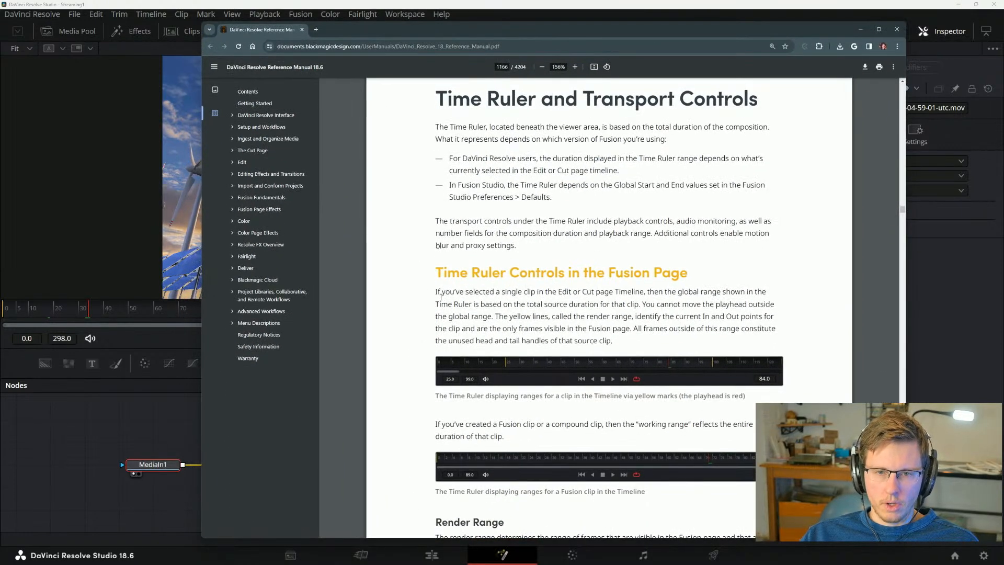
drag(437, 296, 490, 294)
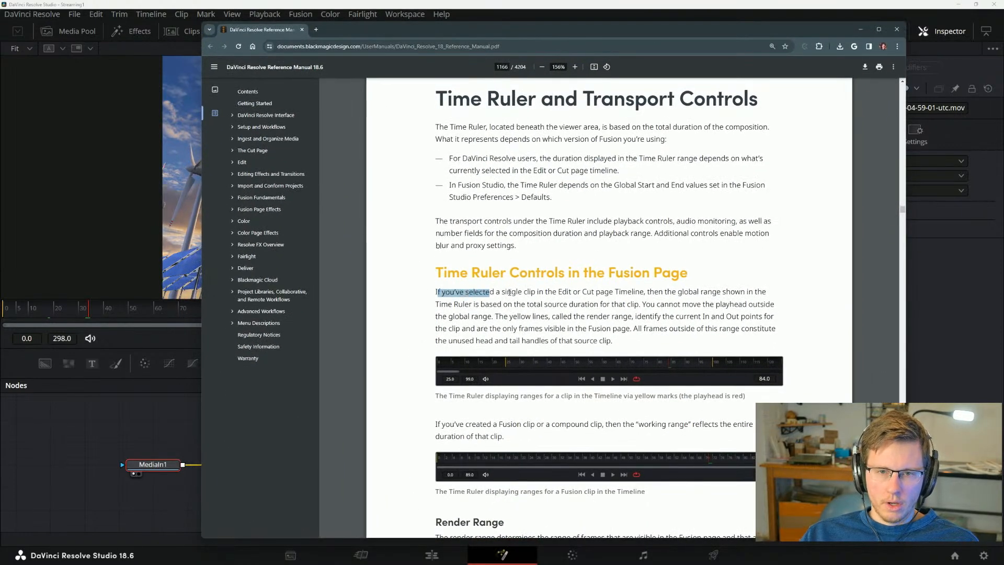
click(490, 294)
drag(646, 234, 739, 236)
click(695, 238)
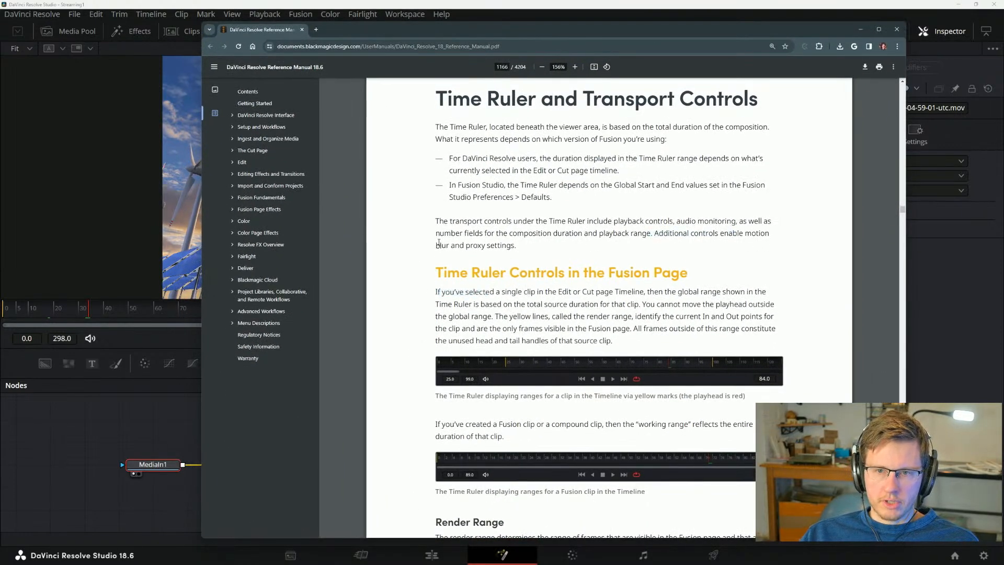
drag(438, 243, 577, 252)
click(469, 271)
drag(436, 273, 537, 273)
click(601, 274)
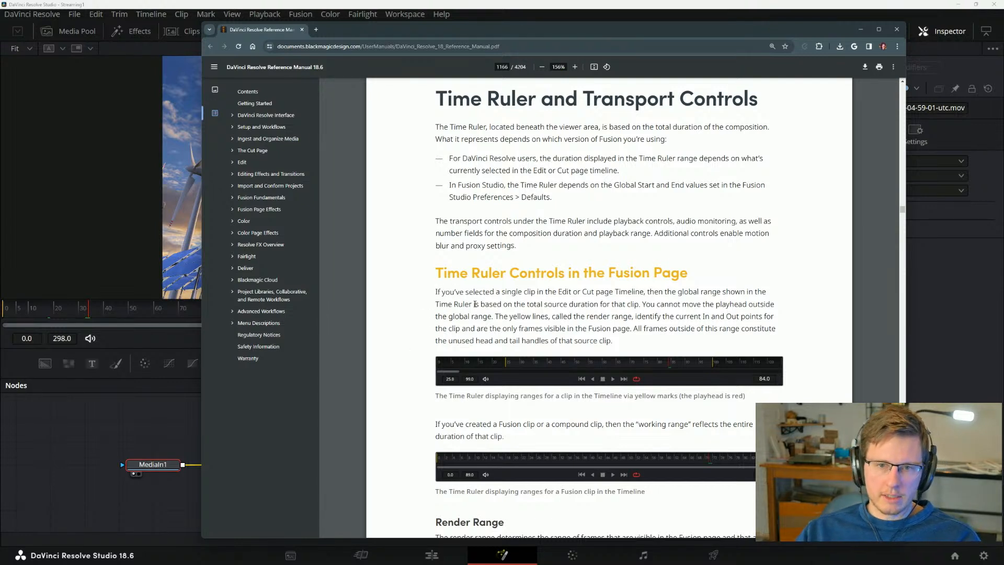
Read the manual's paragraph on the global range, the render range and the unused head and tail handles of a source clip.
drag(544, 292, 611, 304)
click(645, 297)
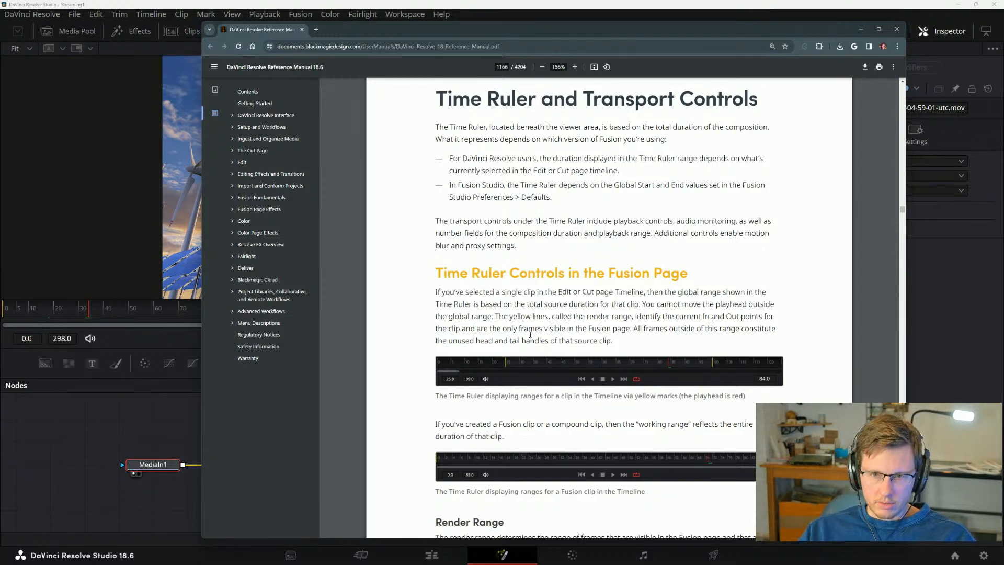
drag(526, 341, 616, 340)
click(621, 335)
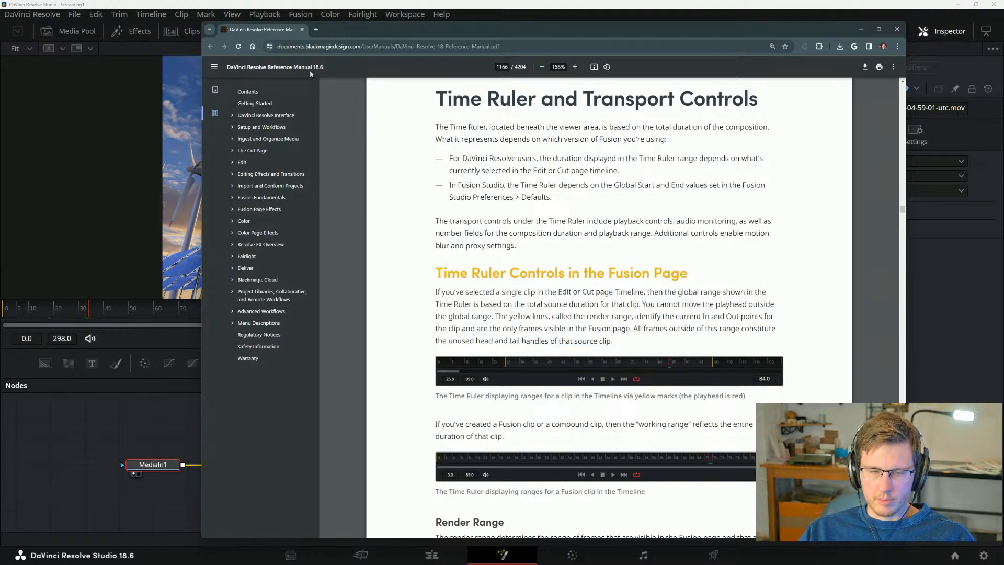
Move the manual aside, show the Media Pool in the Fusion page and move the playhead to frame 141.
drag(417, 39, 821, 307)
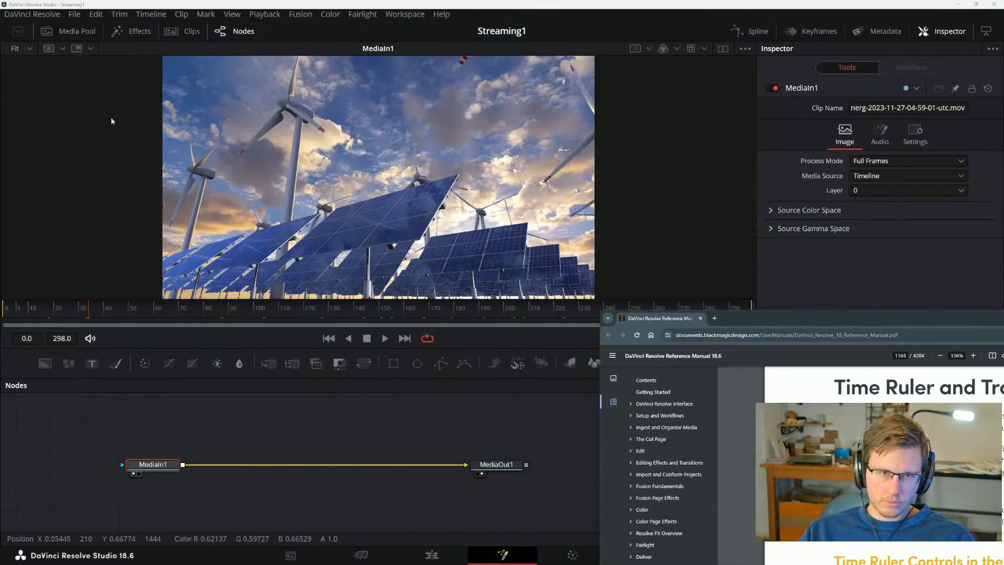
click(66, 34)
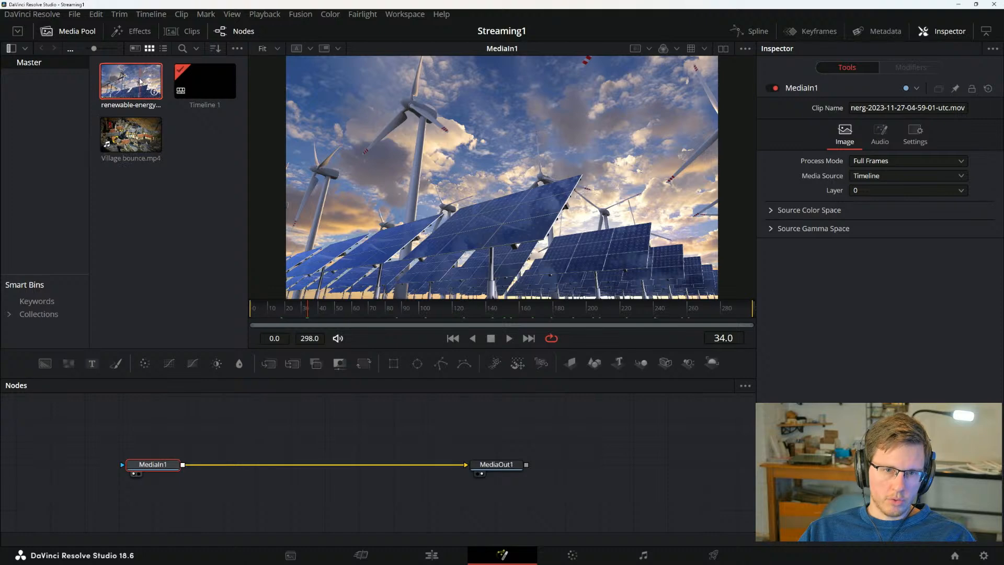
click(350, 310)
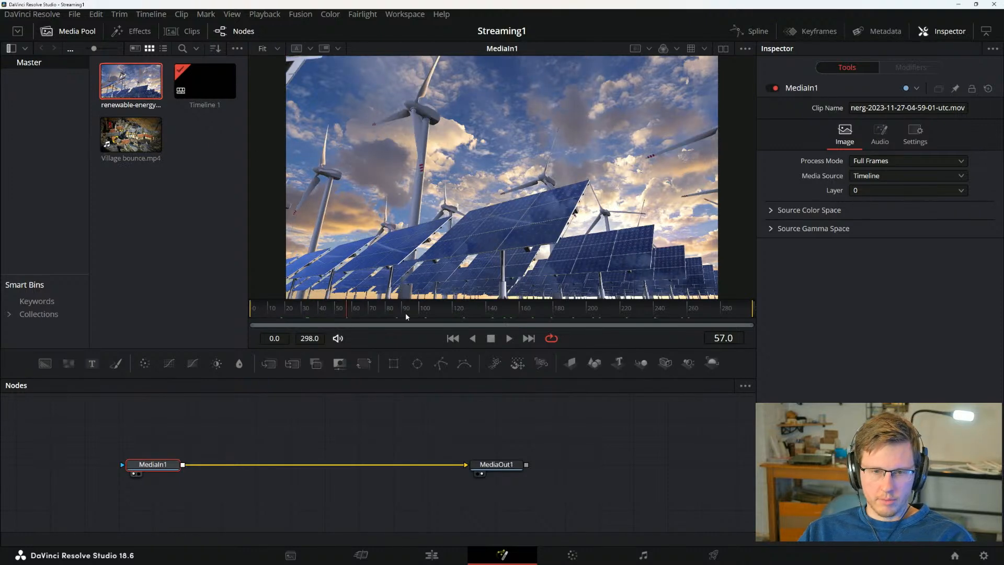
click(487, 307)
Set the render range to frames 74 to 154 with the yellow range lines in the time ruler and play it.
drag(249, 309, 405, 309)
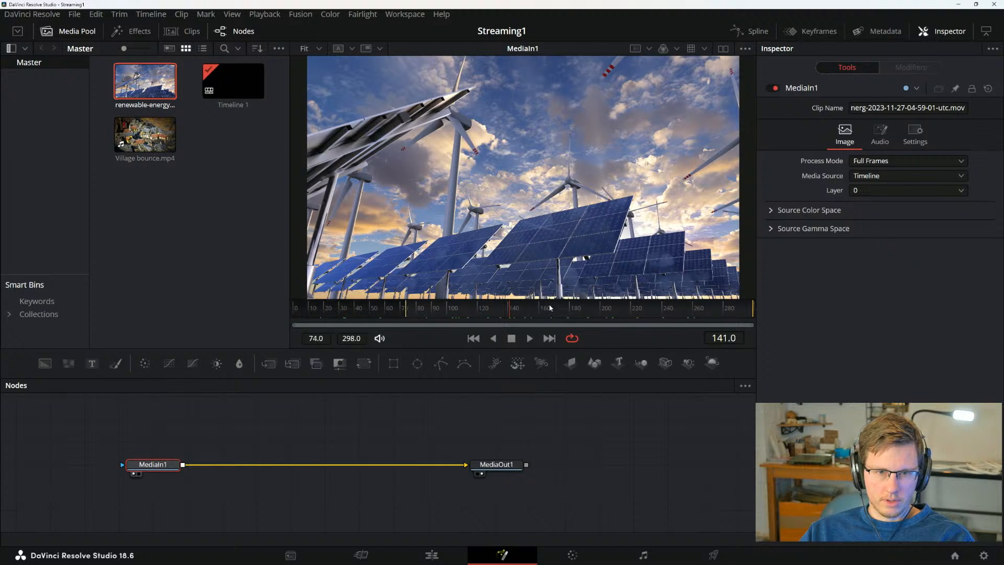
mouse_move(753, 309)
mouse_down()
mouse_move(497, 308)
mouse_move(532, 309)
mouse_up()
key(space)
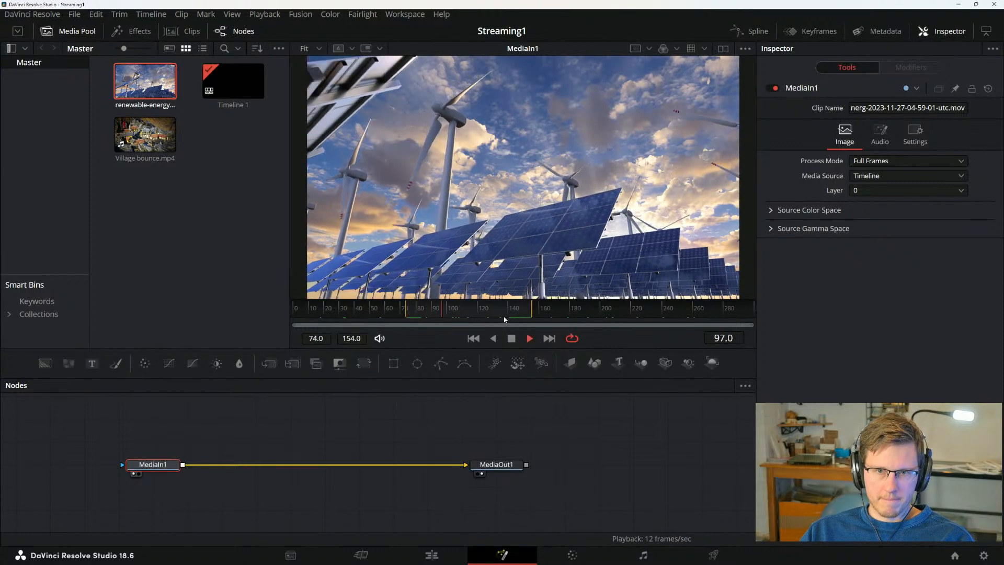
Switch playback to Ping Pong Loop, shorten the render range to frames 147 to 154 and play it.
right_click(614, 340)
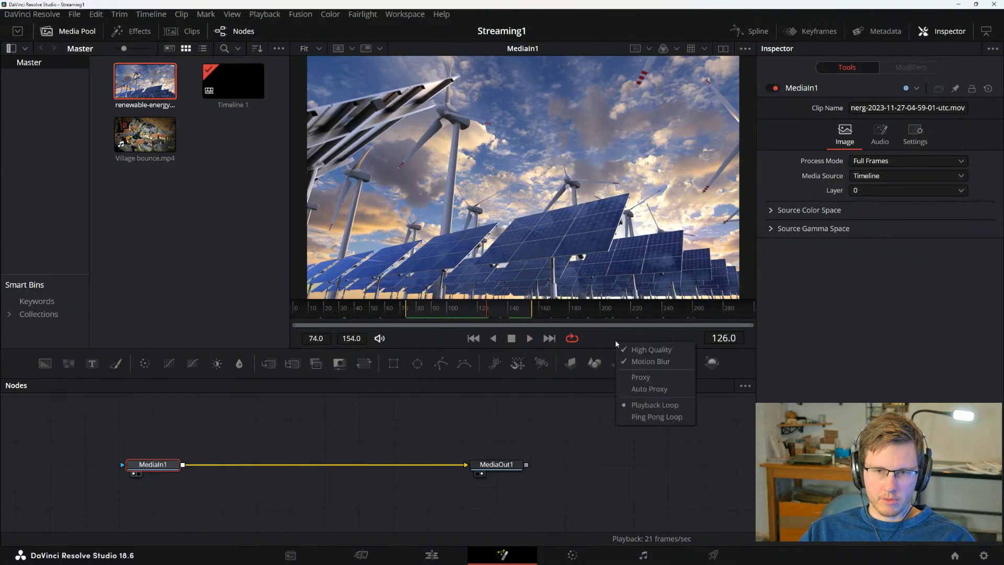
click(649, 415)
key(space)
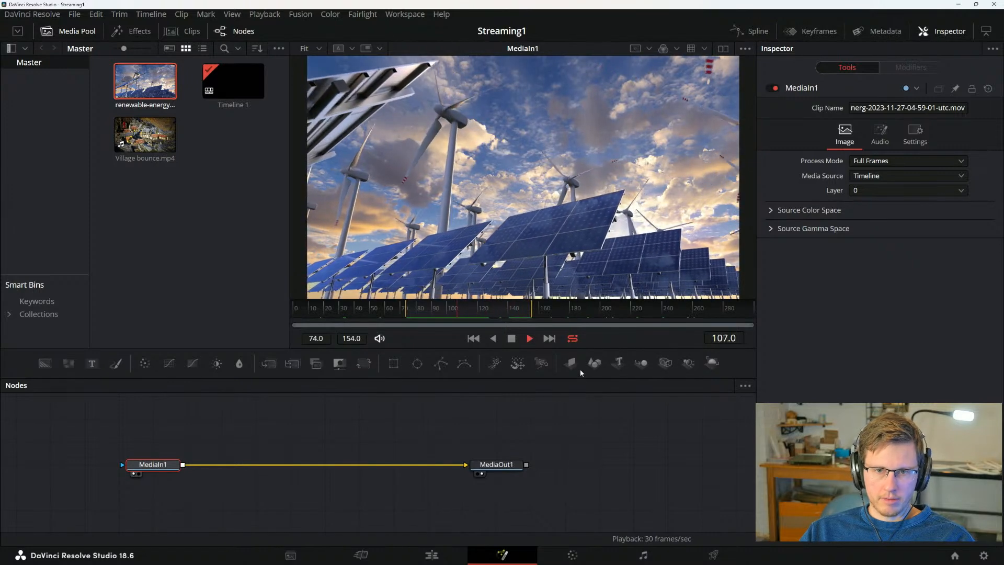
key(space)
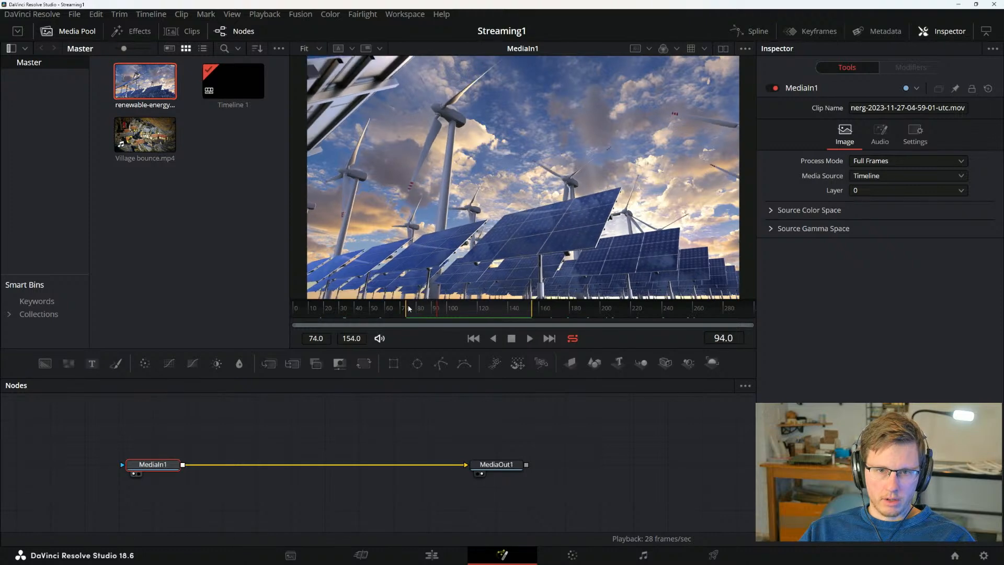
drag(407, 308, 520, 312)
key(space)
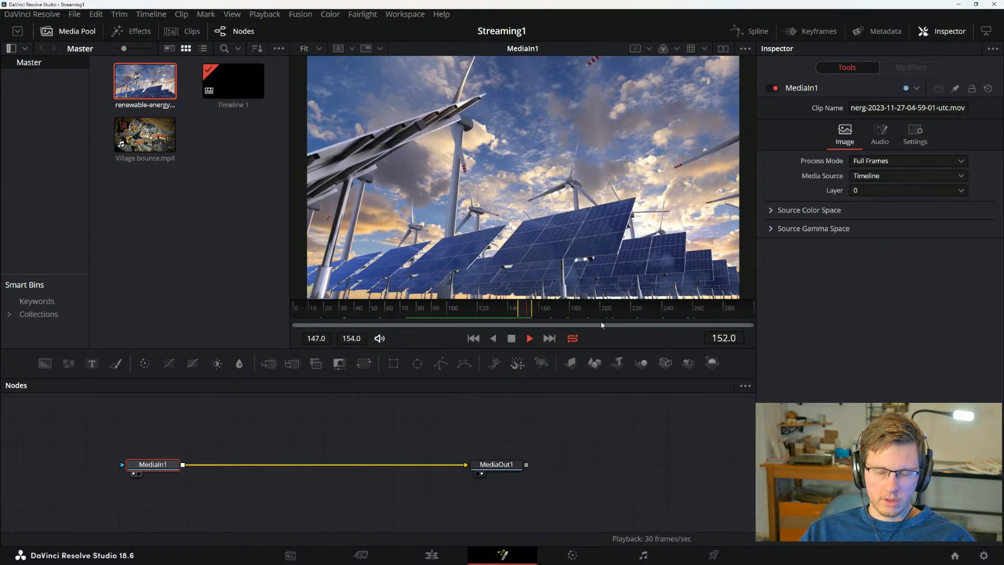
Turn looping off and change the loop type back to Playback Loop.
click(572, 339)
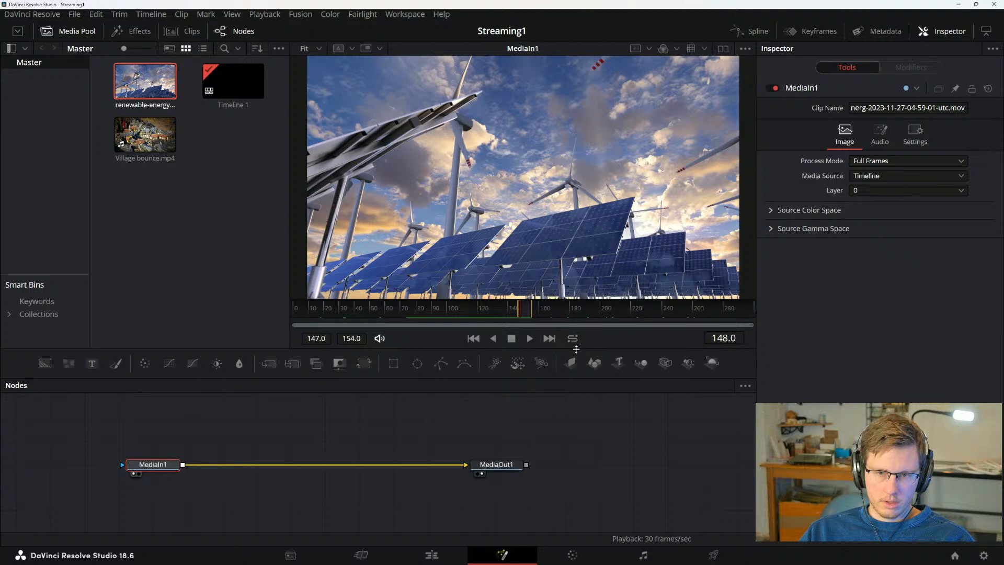
right_click(578, 343)
click(623, 399)
right_click(601, 345)
Bring the manual back and read the Time Ruler captions for a timeline clip and a Fusion clip.
key(alt+Tab)
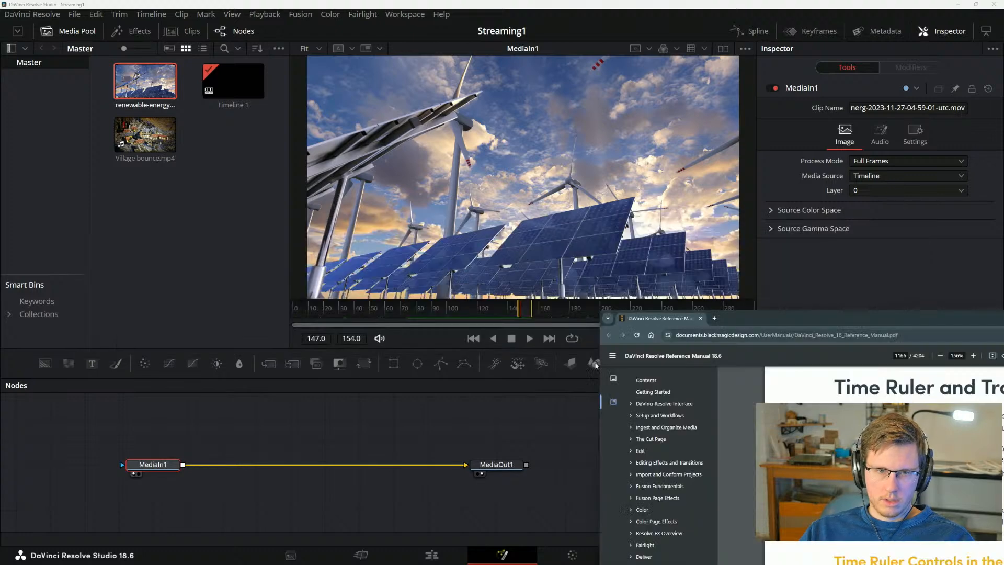
drag(879, 320, 421, 62)
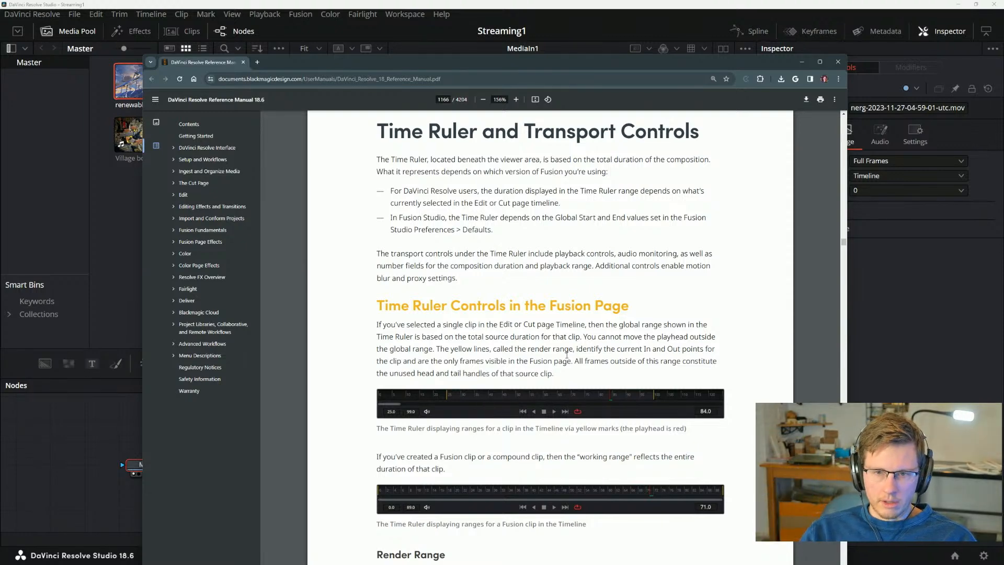
scroll(333, 363, down, 2)
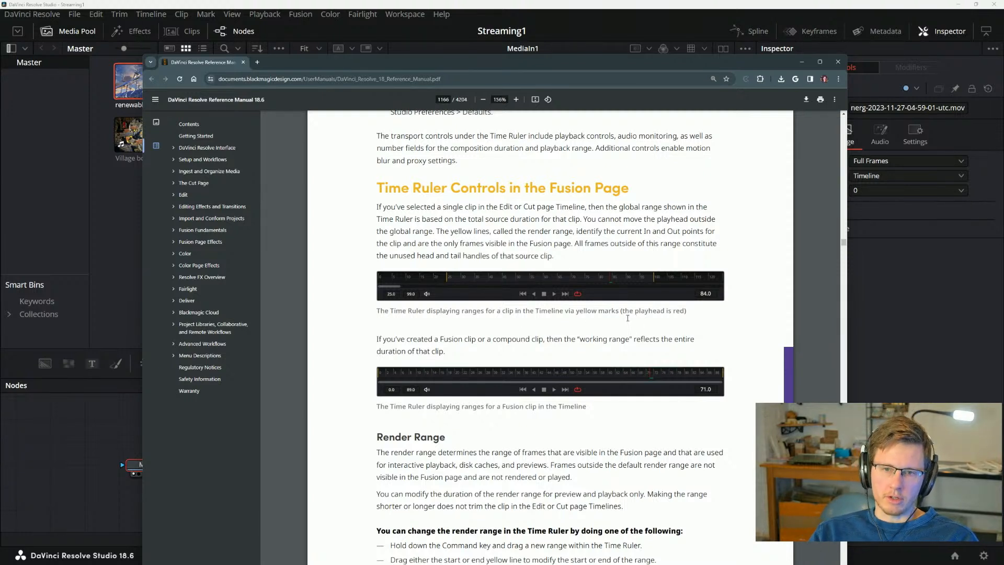
drag(622, 312, 685, 312)
click(681, 318)
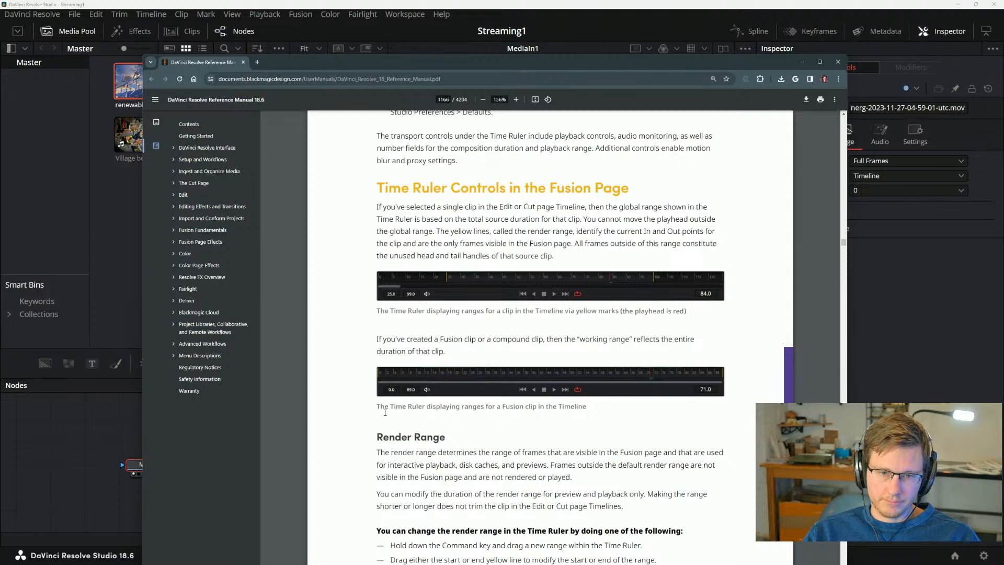
drag(380, 408, 500, 408)
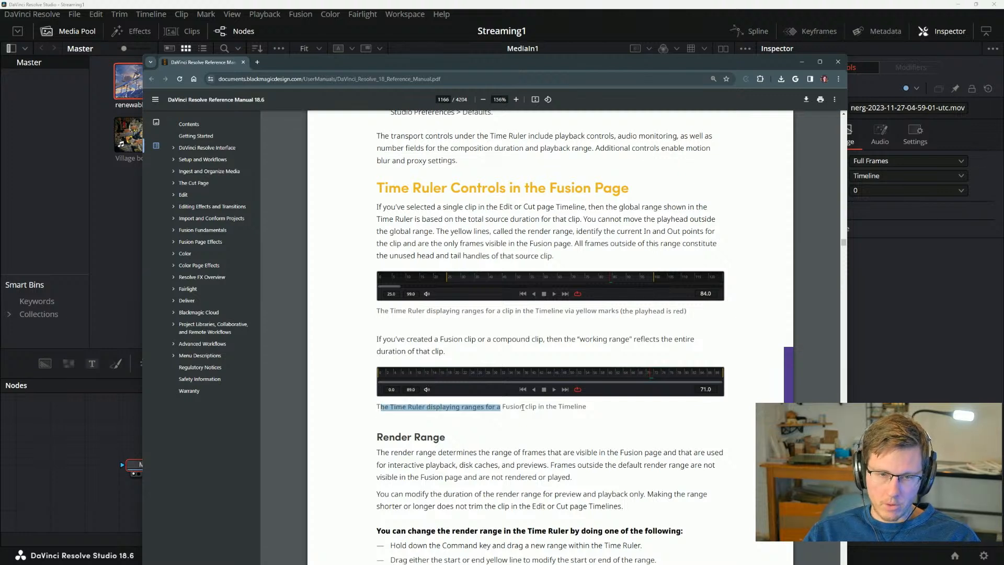
click(478, 393)
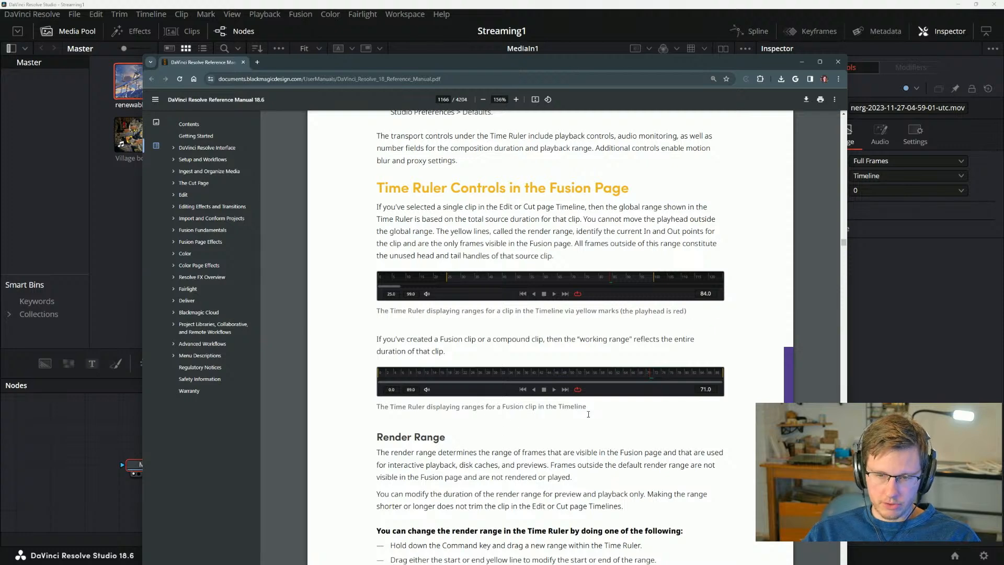
Read the manual's Render Range paragraph on which frames are visible and used for playback, disk caches and previews.
scroll(457, 386, down, 2)
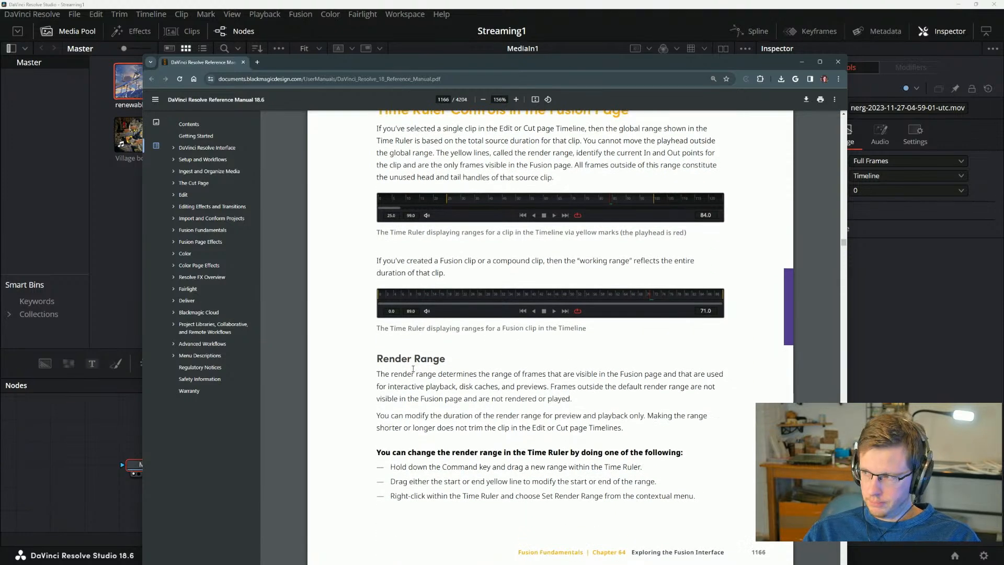
drag(379, 374, 456, 387)
drag(524, 374, 715, 387)
click(471, 375)
click(536, 375)
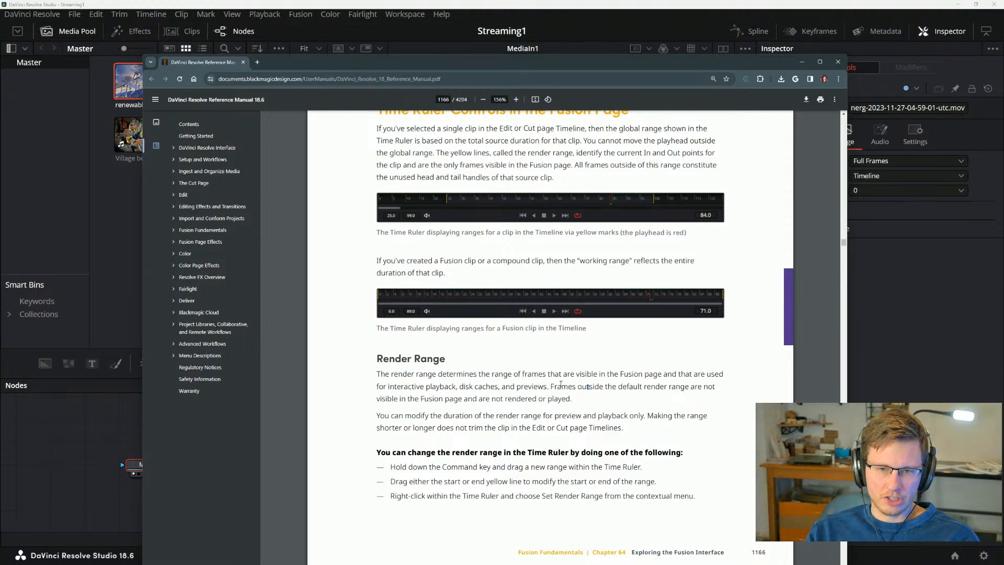
drag(571, 400, 522, 373)
click(485, 377)
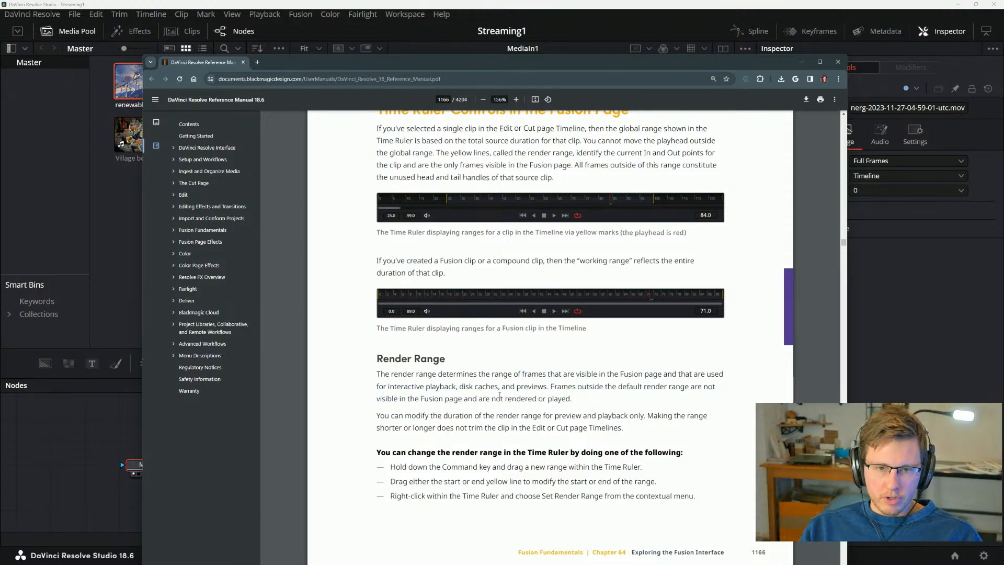
Read how modifying the render range duration affects preview and playback, and the listed ways to change or reset the range.
scroll(607, 380, down, 2)
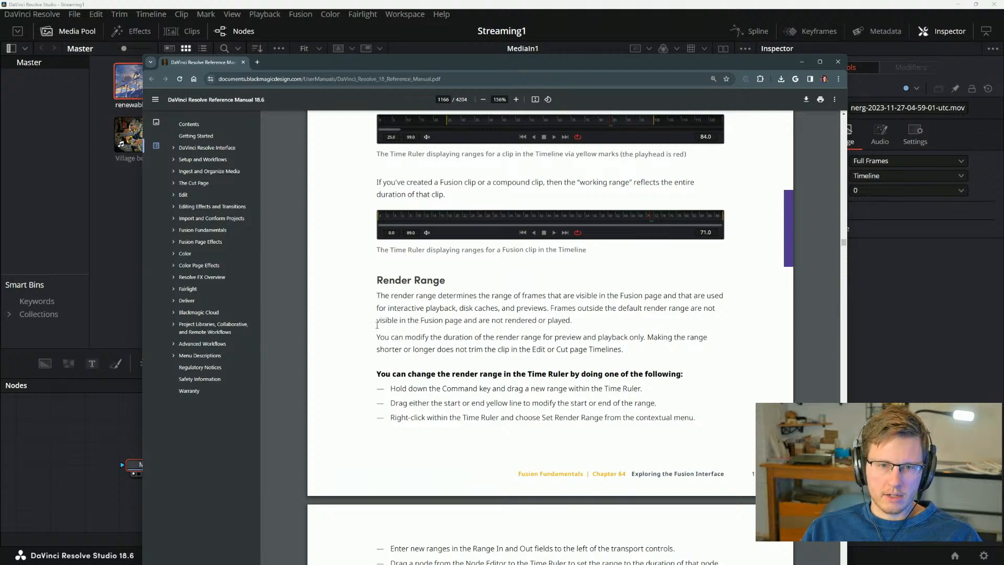
drag(421, 322, 504, 320)
click(515, 312)
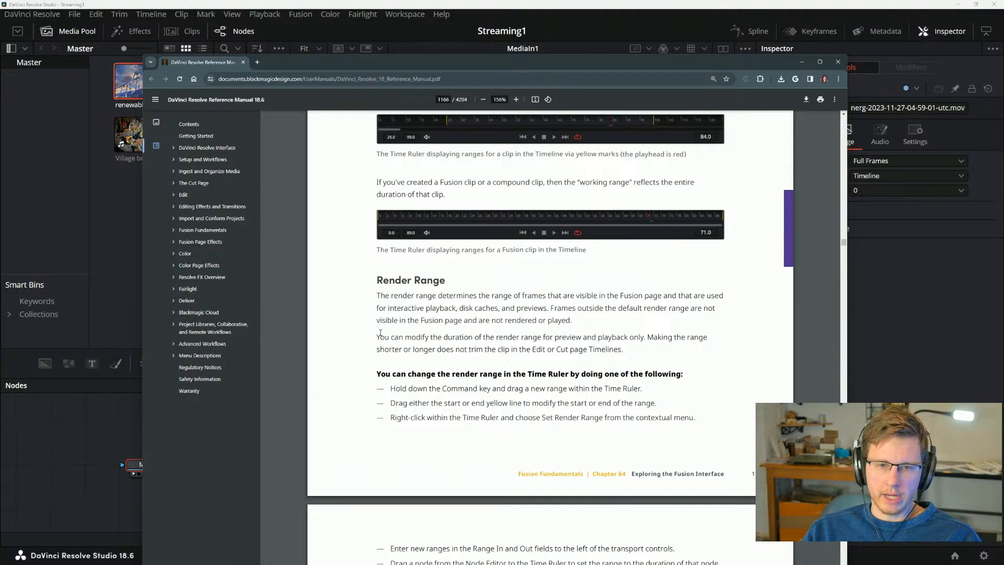
drag(396, 340, 513, 341)
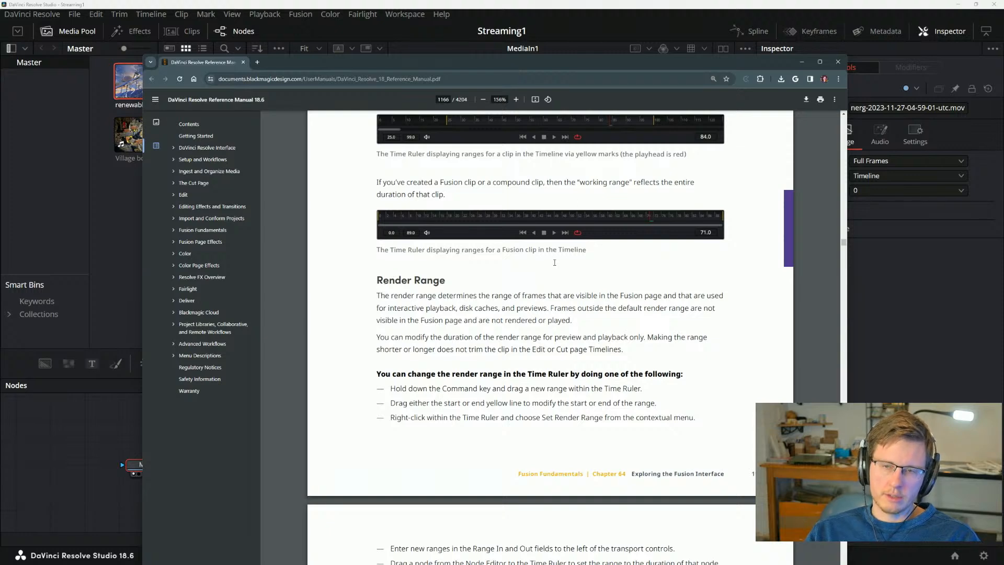
scroll(427, 271, down, 3)
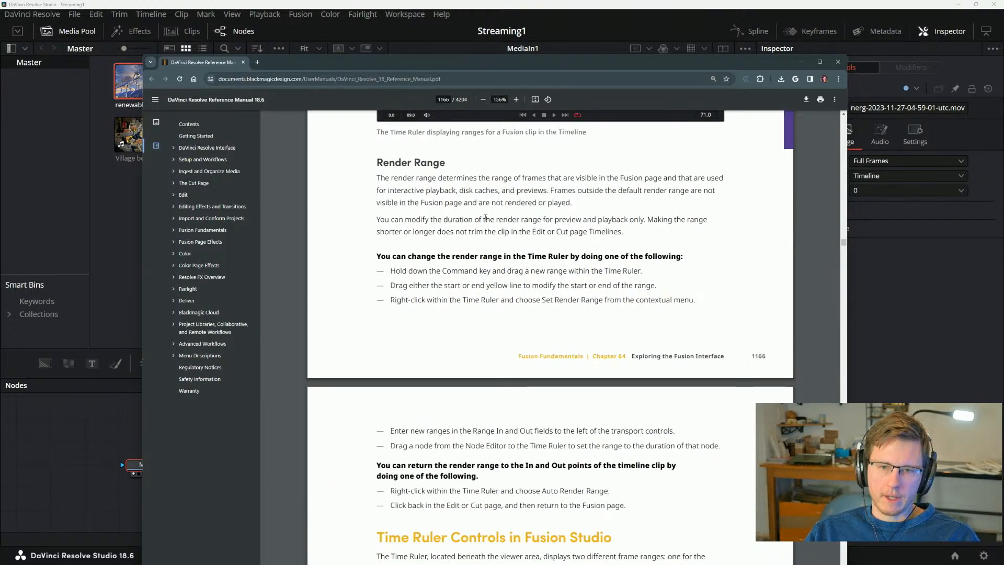
scroll(470, 225, up, 2)
scroll(483, 265, down, 3)
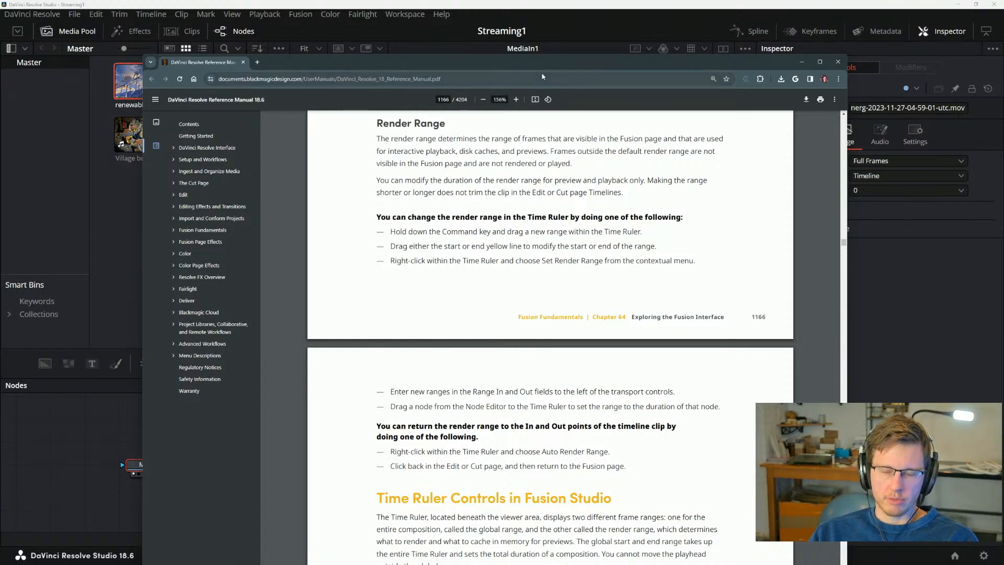
Move the manual aside and mark a new render range from frame 56 to 108 in the time ruler.
drag(541, 65, 714, 61)
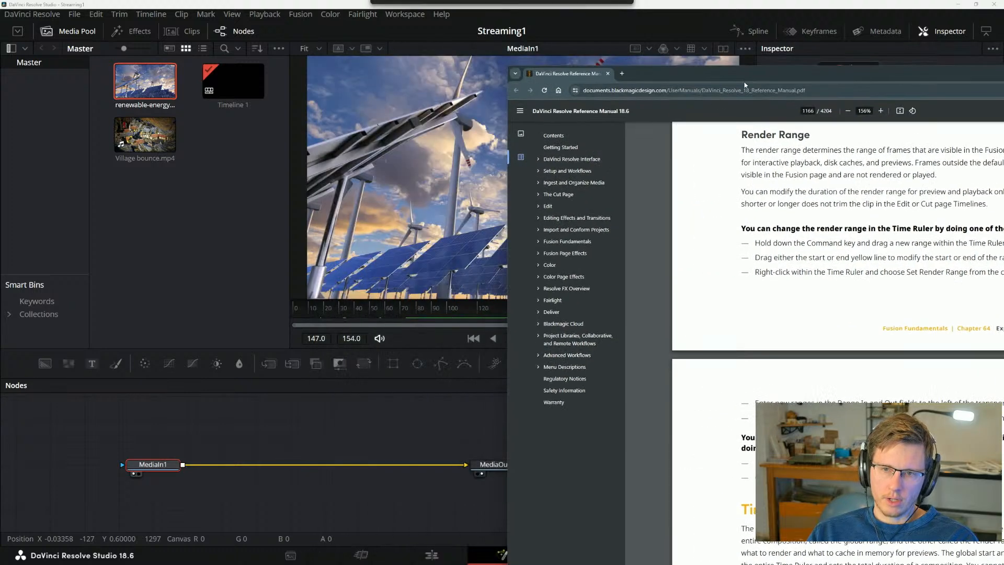
drag(557, 58, 750, 74)
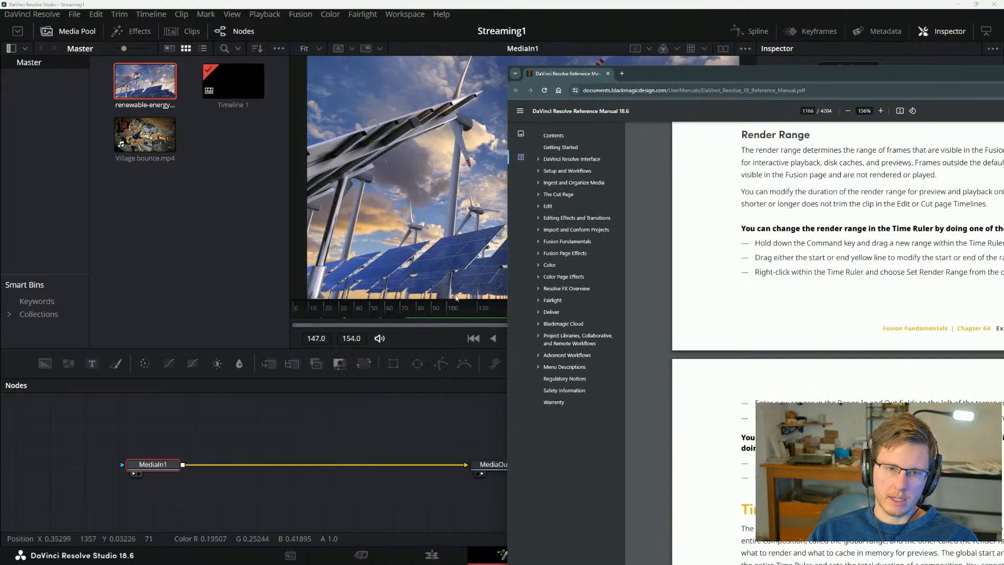
drag(456, 298, 379, 312)
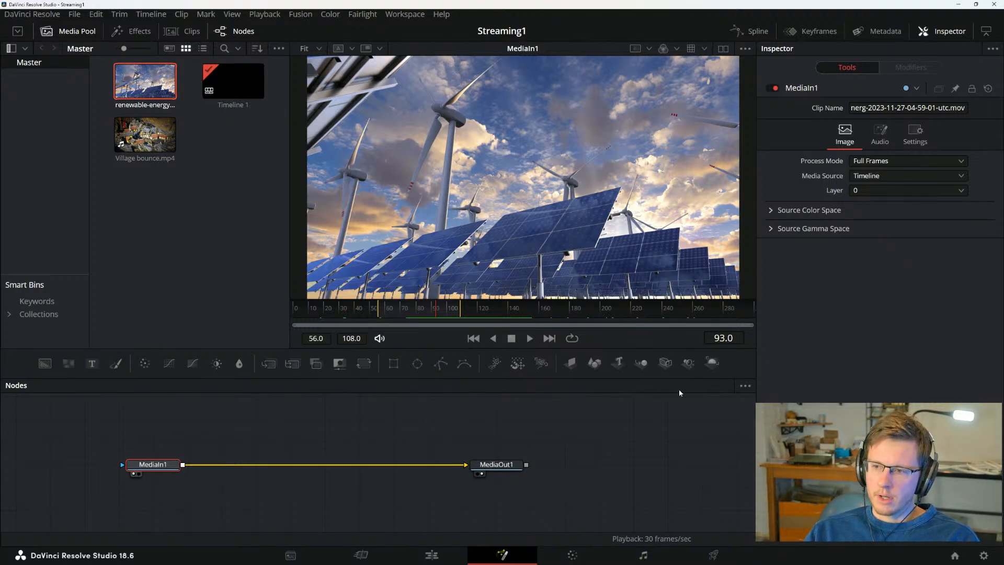
key(super)
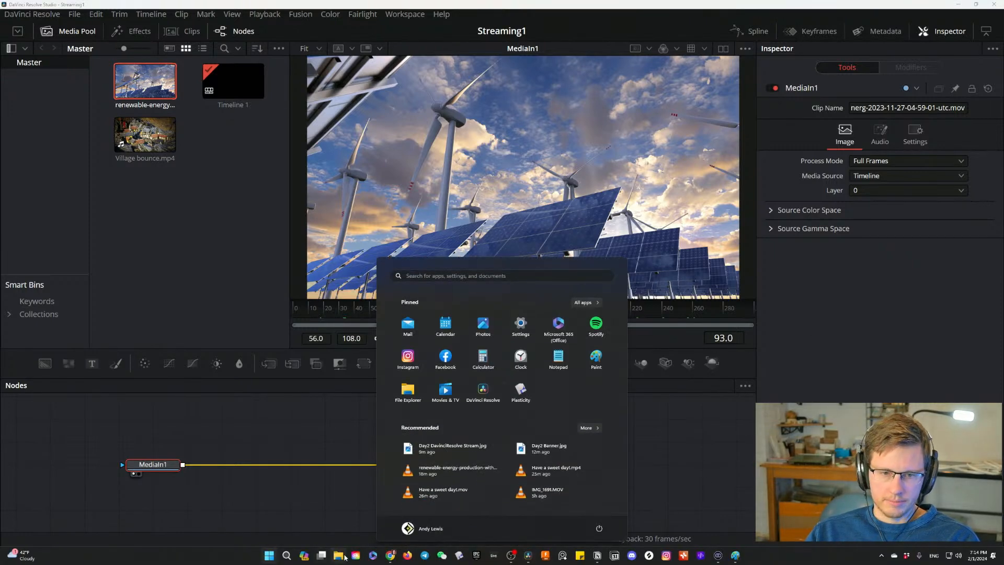
click(339, 556)
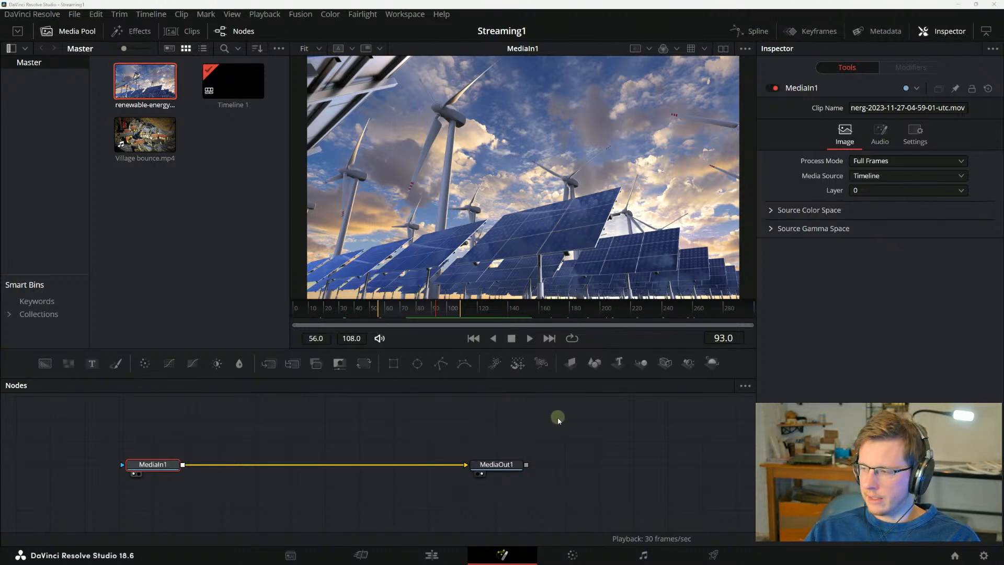
Bring the manual back over the Fusion page and reread the ways to change the render range.
key(alt+Tab)
key(alt+Tab)
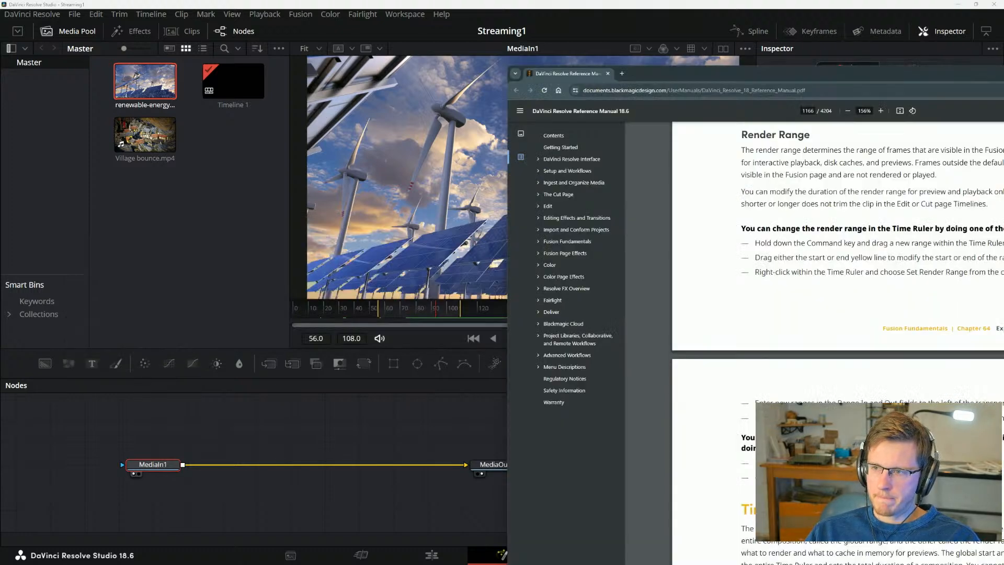
drag(706, 70, 444, 46)
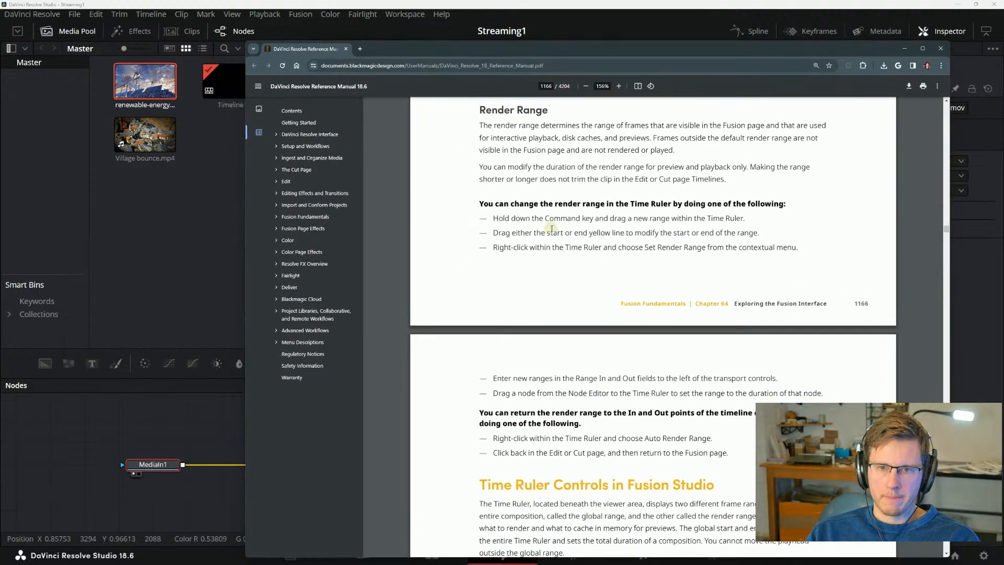
click(197, 301)
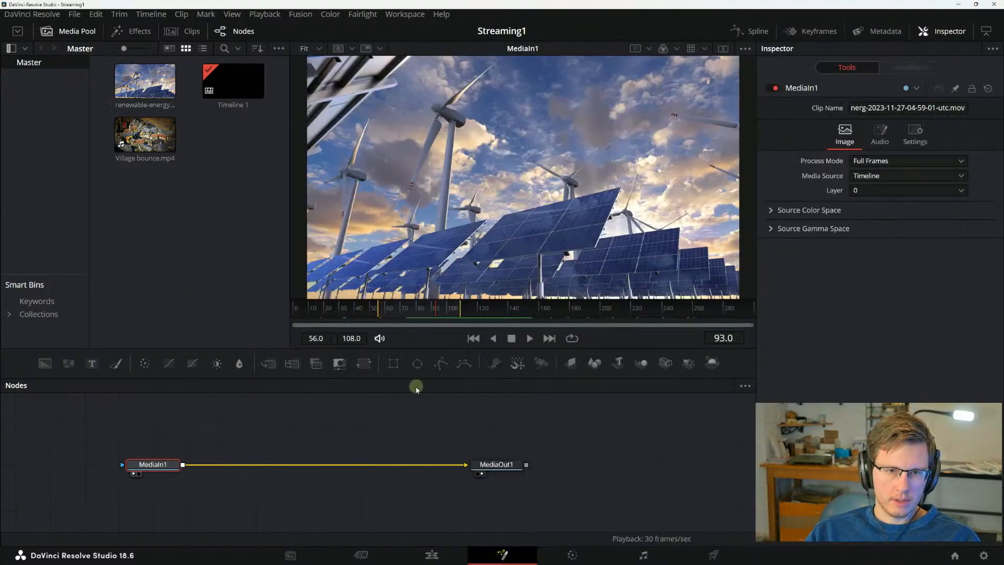
key(s)
key(a)
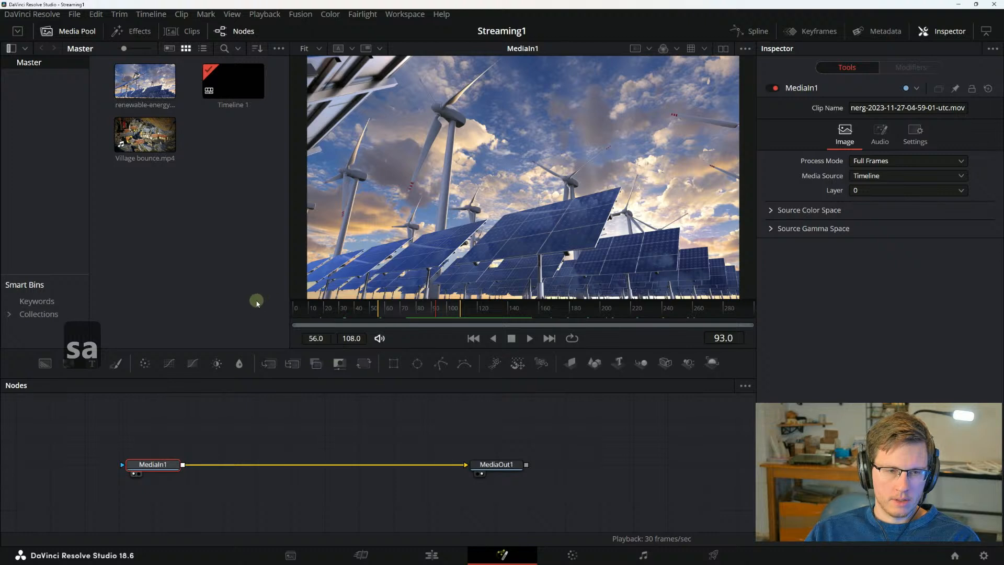
key(a)
key(d)
key(a)
key(s)
key(f)
key(a)
key(f)
key(a)
key(s)
key(f)
key(g)
key(a)
key(g)
key(f)
key(d)
key(h)
key(a)
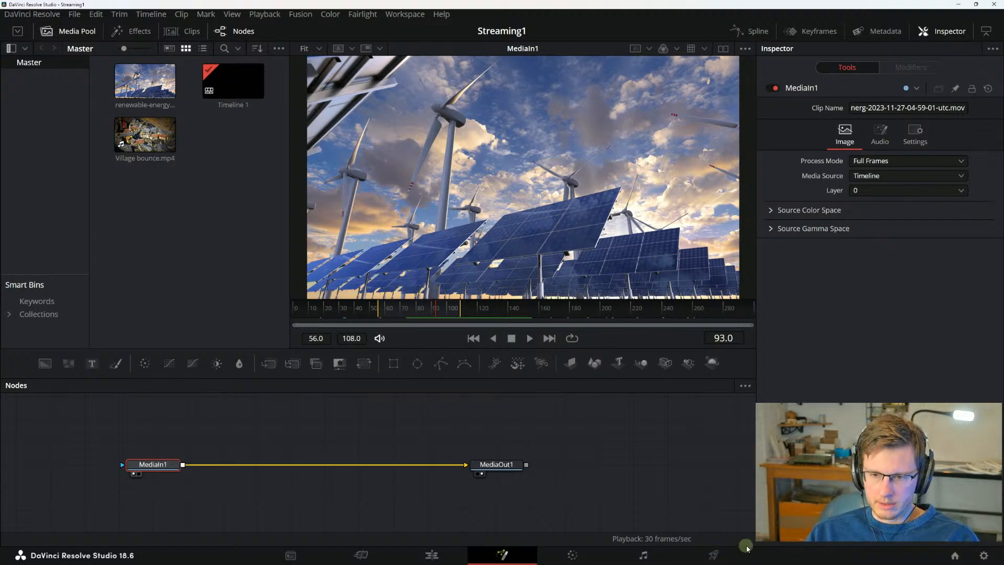
Open the Carnac settings and review its General, Appearance and About pages.
key(super)
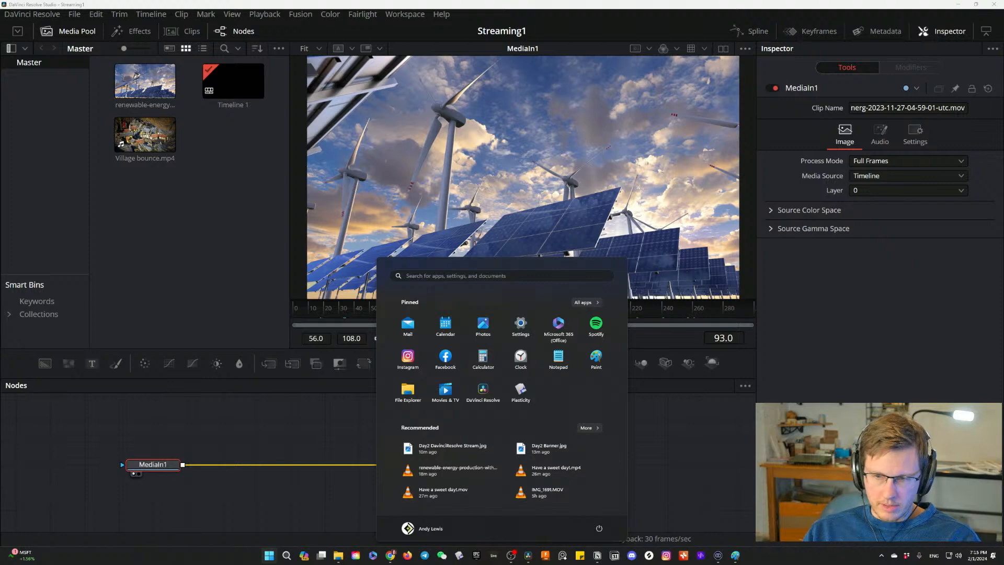
key(alt+Tab)
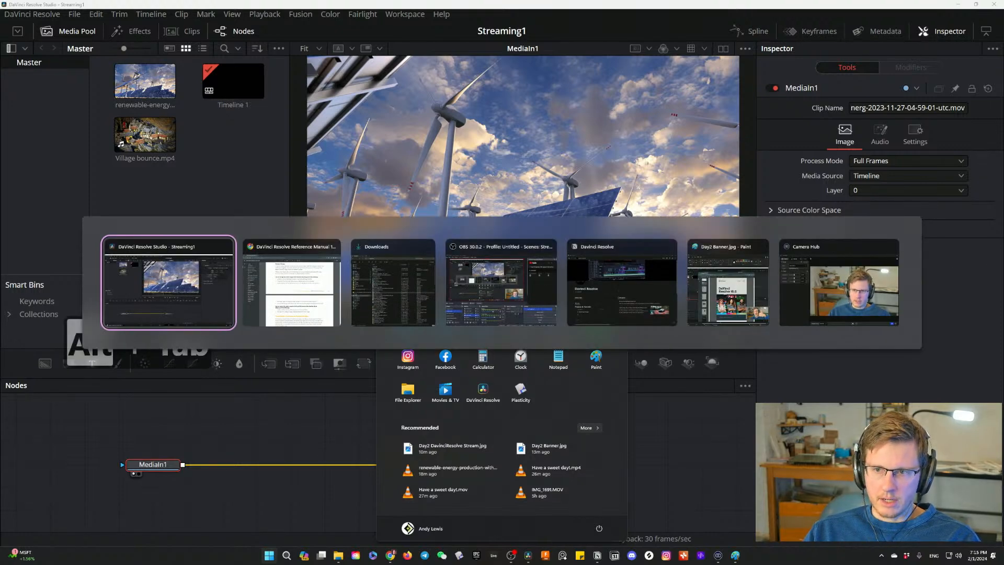
key(super)
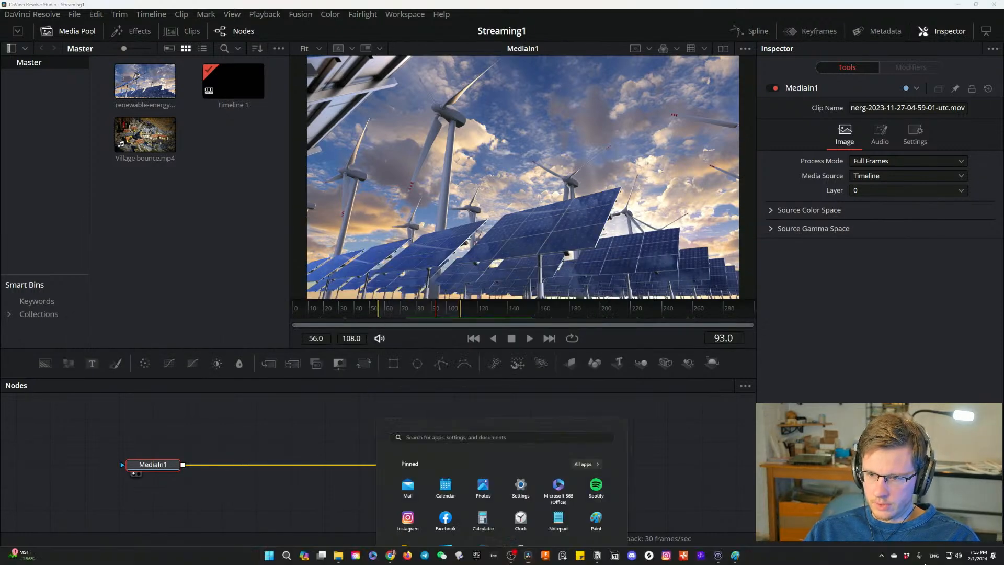
click(883, 556)
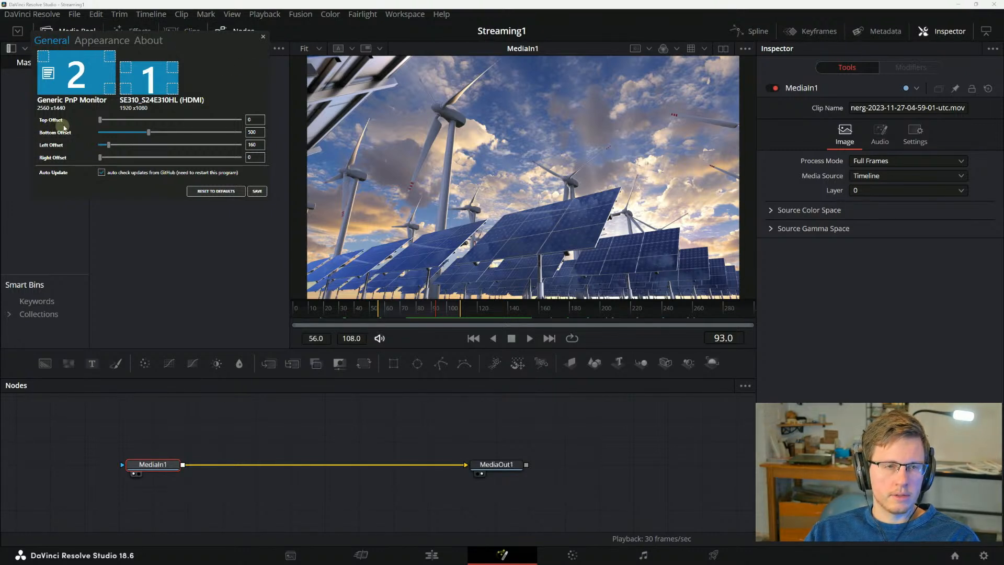
click(91, 45)
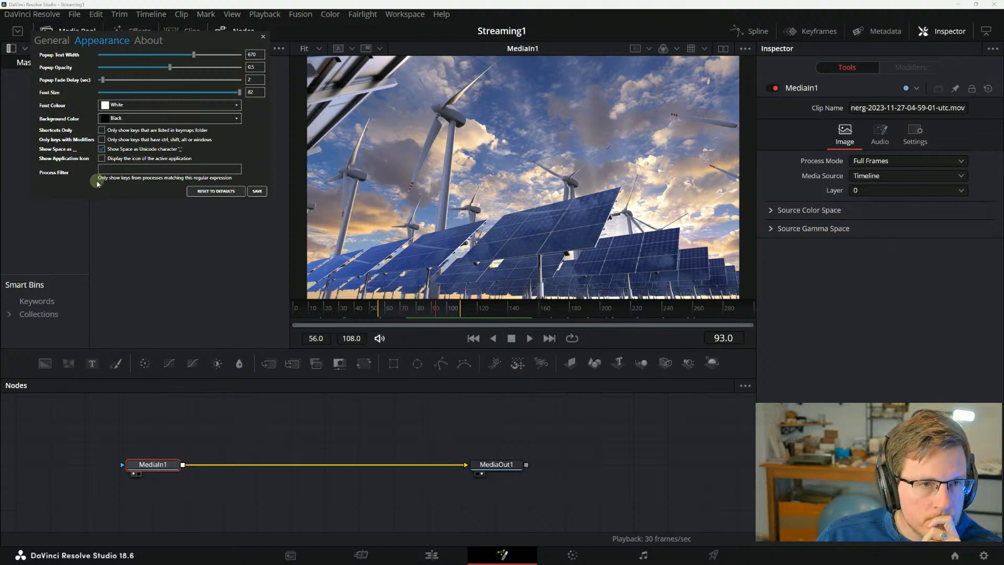
click(147, 40)
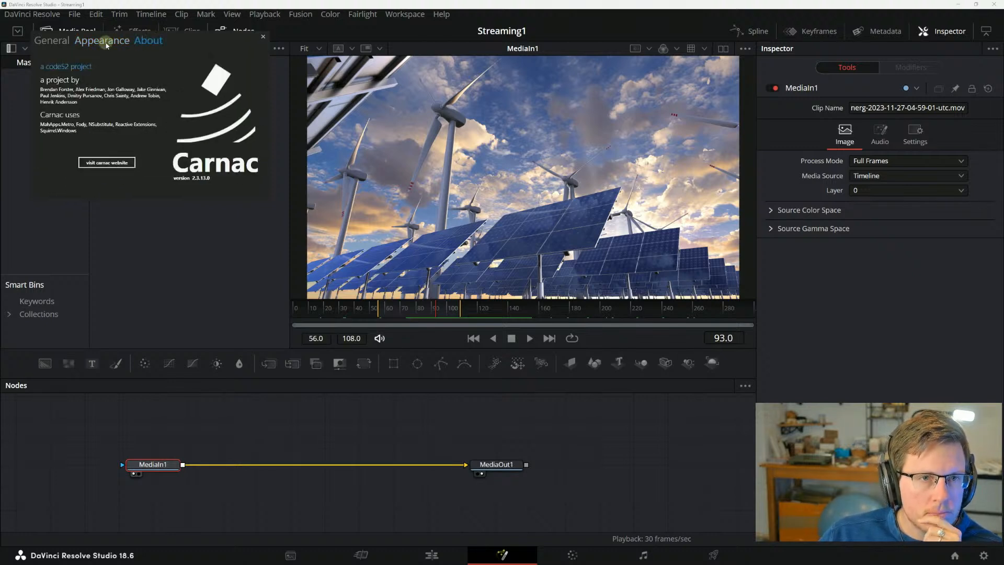
click(104, 41)
click(58, 42)
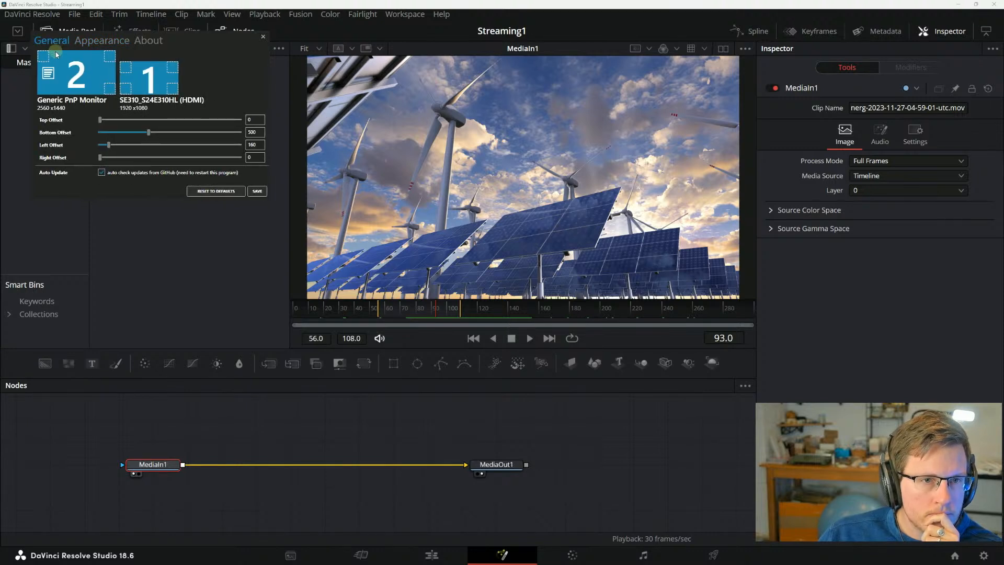
Set Carnac's appearance options to show only keys with ctrl, shift, alt or windows, and save the settings.
click(89, 43)
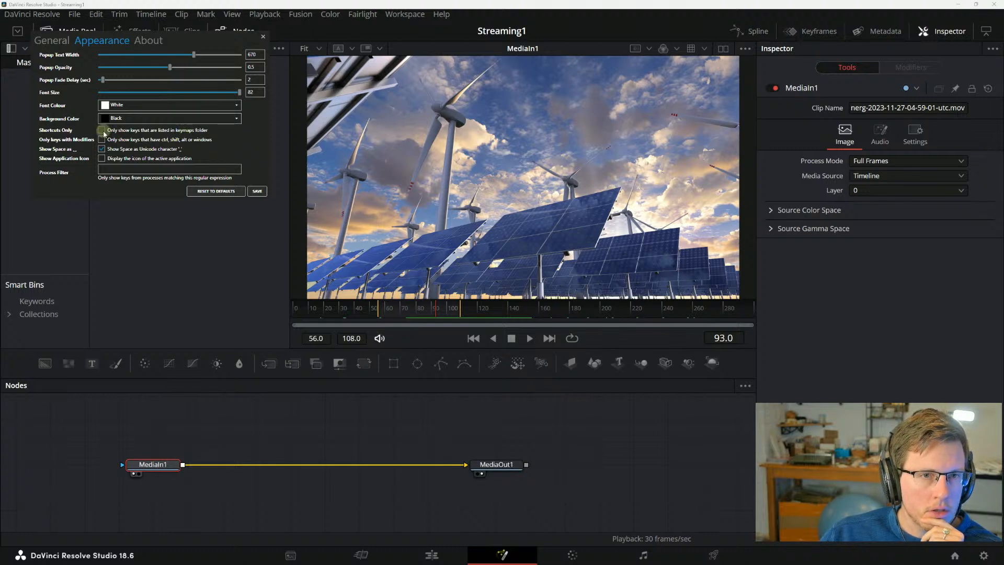
click(102, 148)
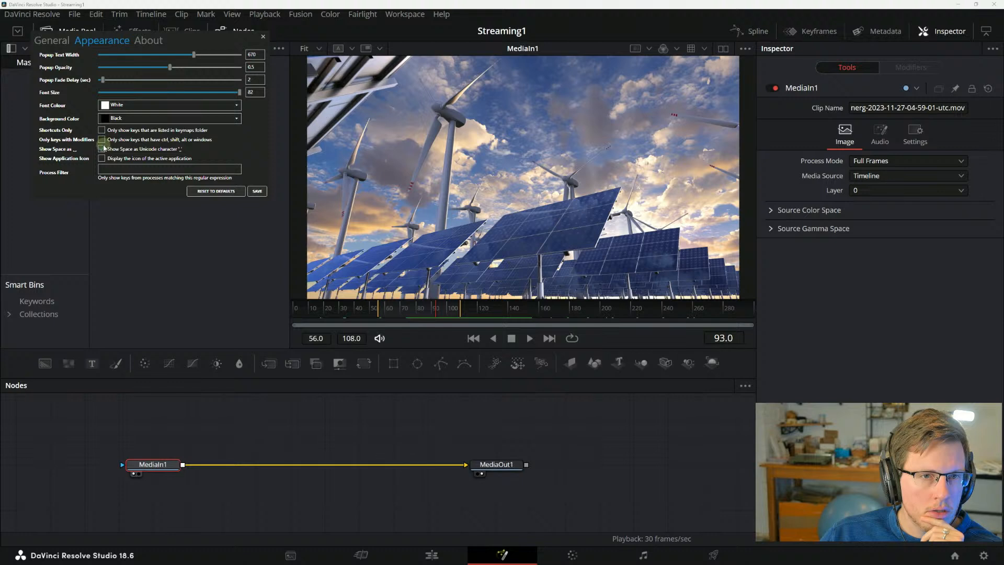
click(101, 140)
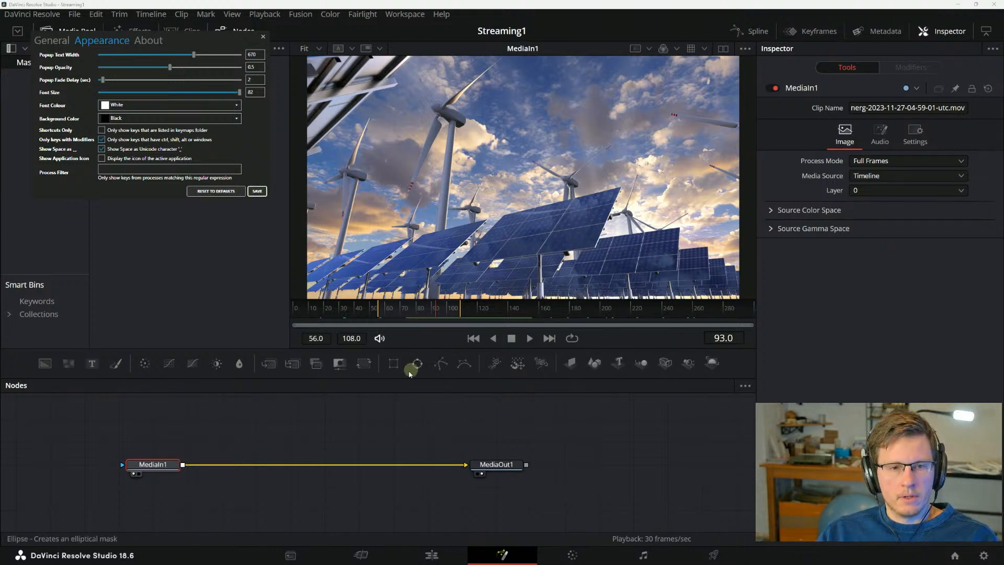
click(258, 251)
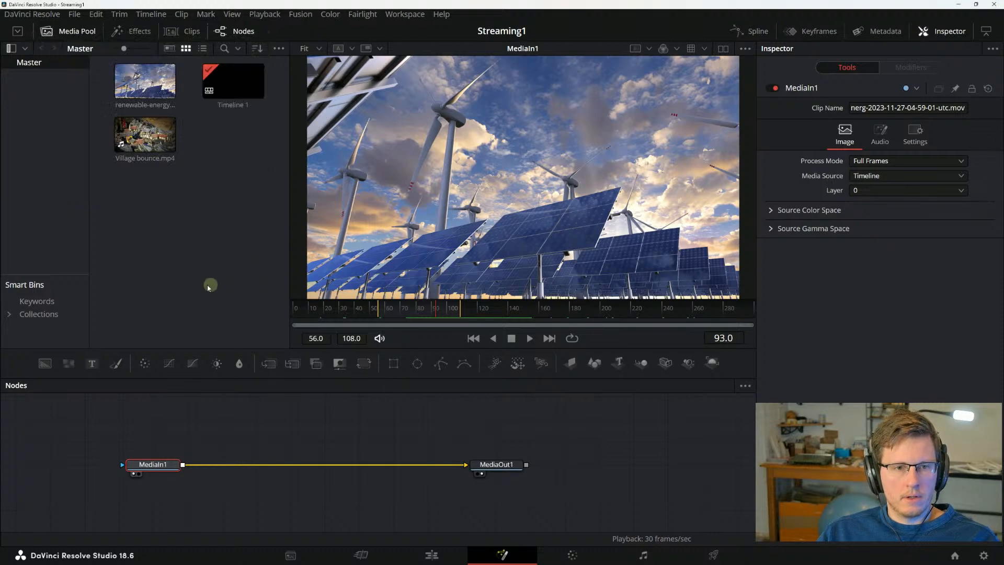
Reopen the Carnac settings, turn the modifier-only key display back off, save, and return to the Fusion node editor.
key(super)
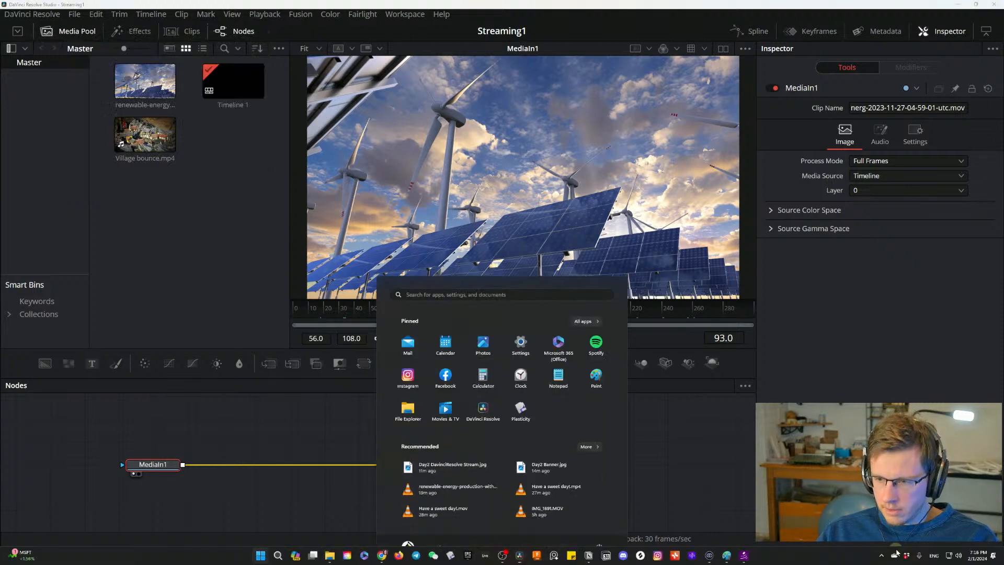
click(744, 555)
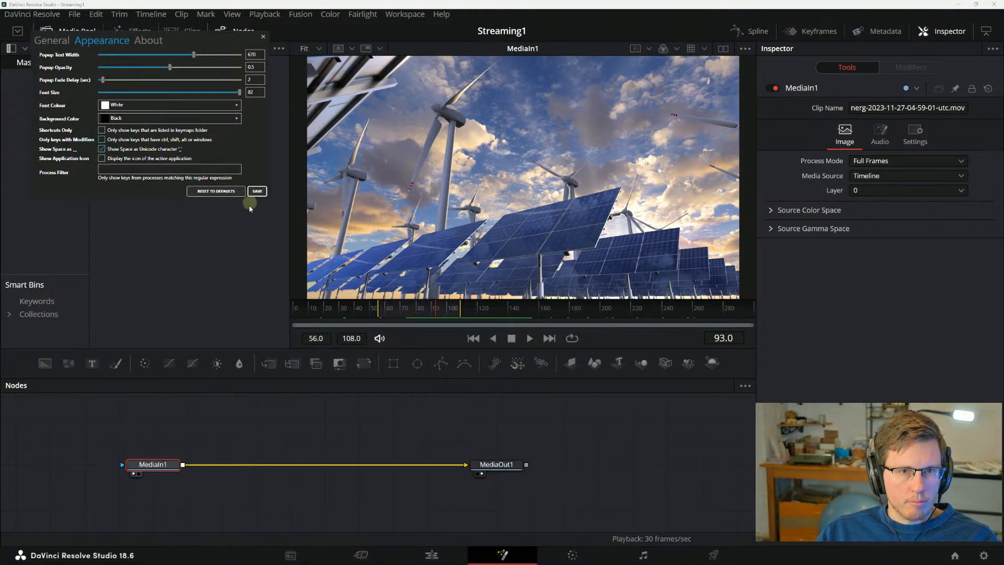
click(321, 413)
Test the on-screen key display with random letters and Caps Lock, and play the clip to the end of the render range.
key(a)
key(s)
key(d)
key(a)
key(Caps_Lock)
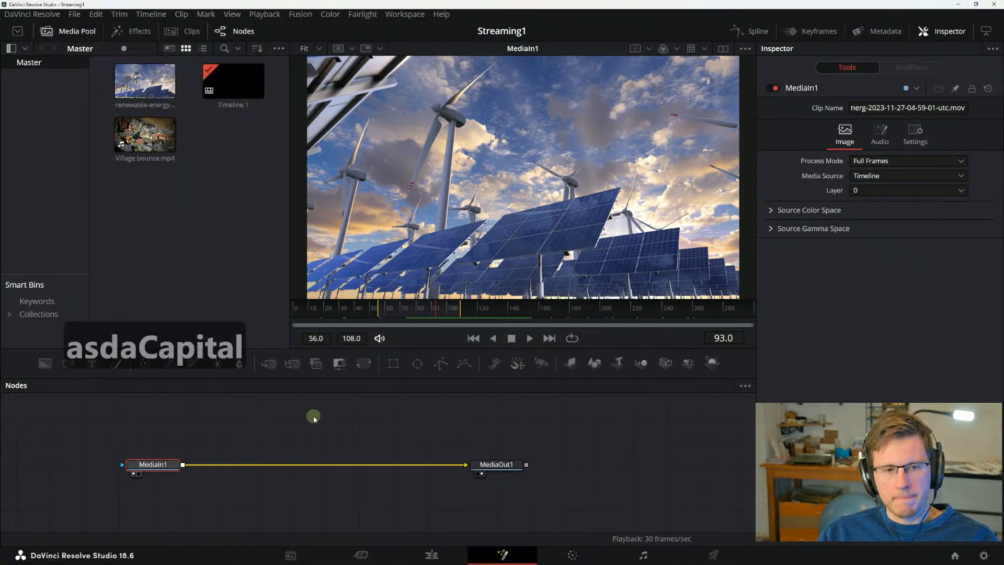
key(Caps_Lock)
key(Caps_Lock)
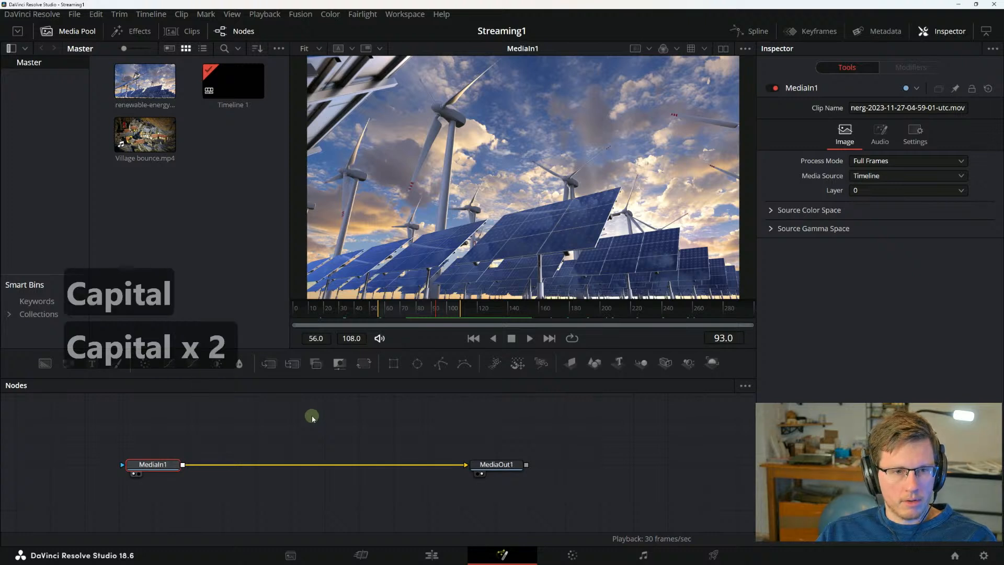
key(Caps_Lock)
key(Caps_Lock)
key(a)
key(s)
key(f)
key(d)
key(g)
key(f)
key(a)
key(h)
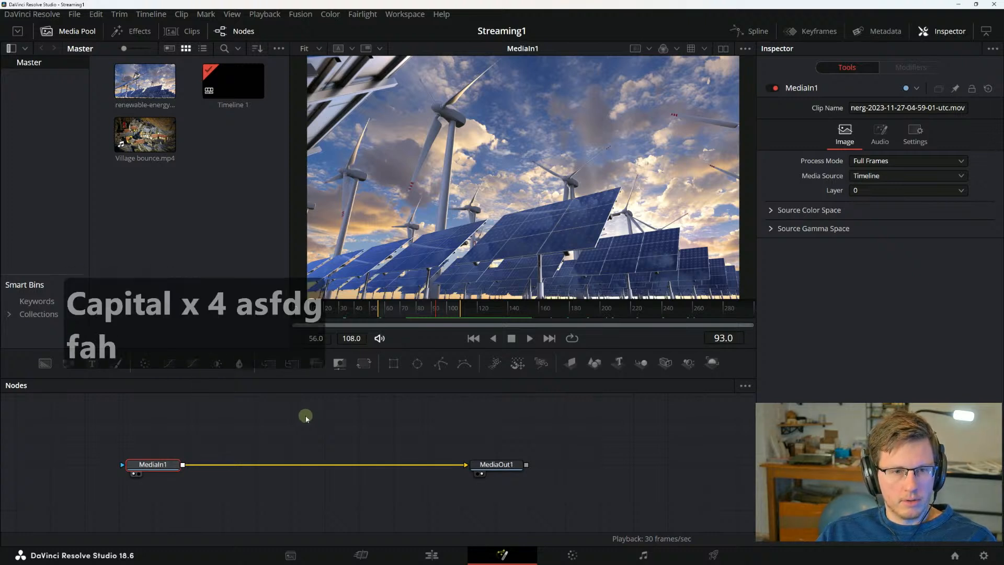
key(space)
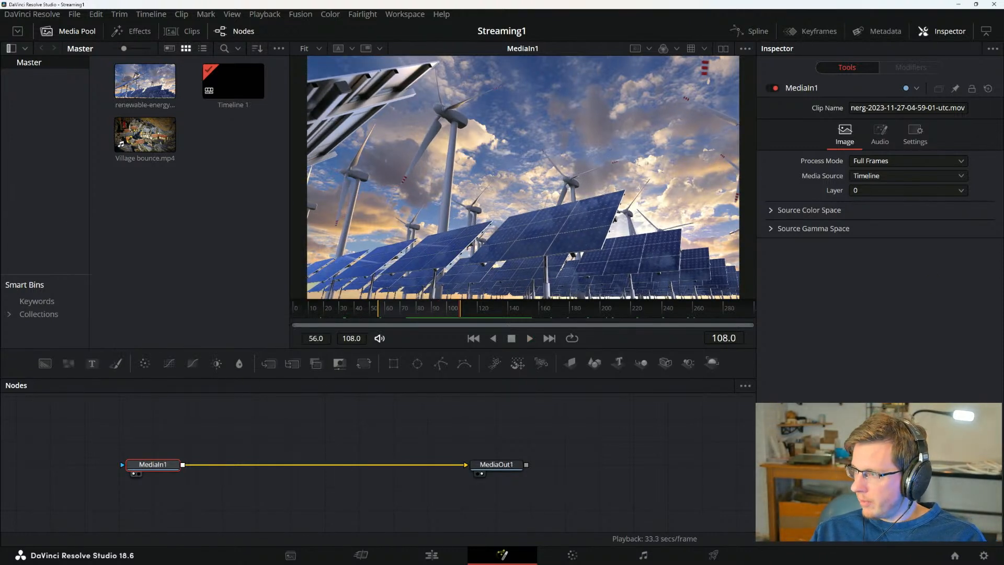
Switch to the DaVinci Resolve Reference Manual and close the Carnac settings window.
key(alt+Tab)
key(alt+Tab)
key(alt+Tab)
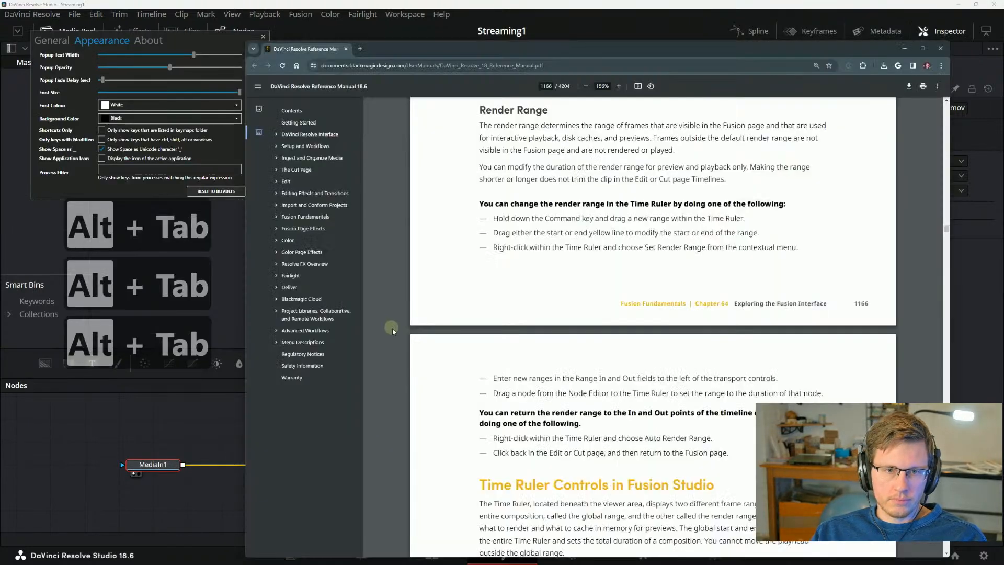
click(263, 37)
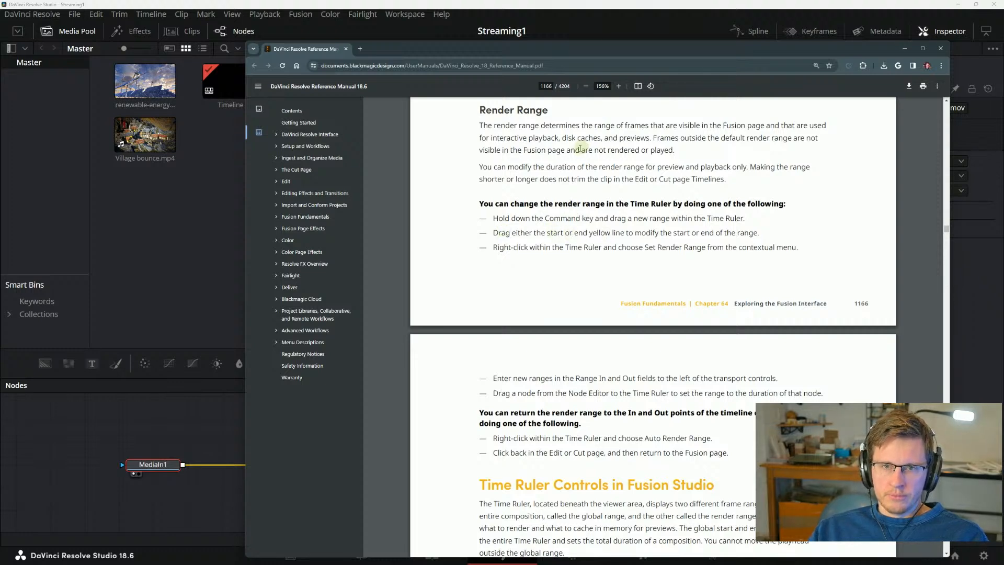
Read the manual's list of ways to change the render range, continuing onto page 1167.
scroll(503, 195, up, 2)
scroll(510, 206, down, 3)
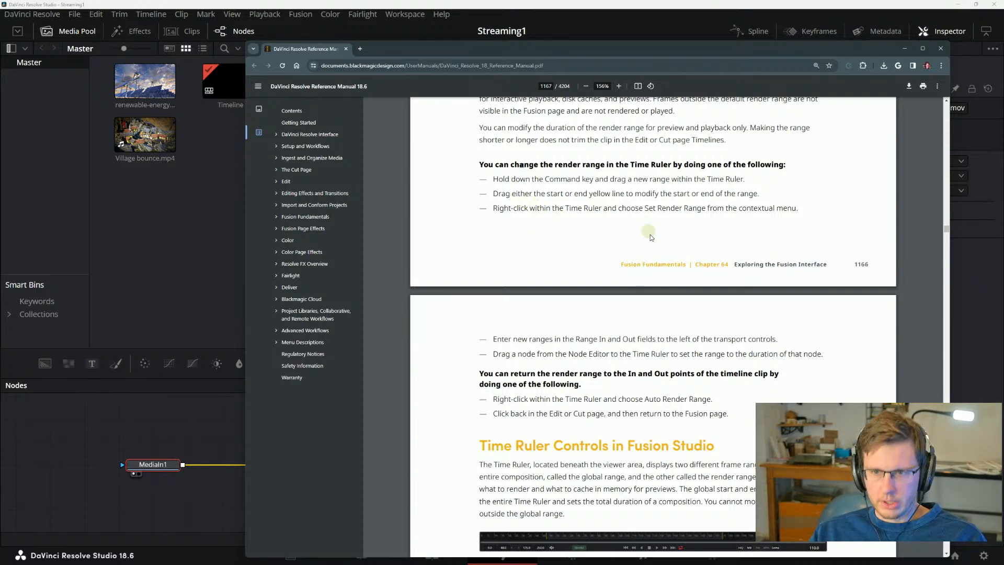
drag(562, 193, 626, 194)
click(627, 194)
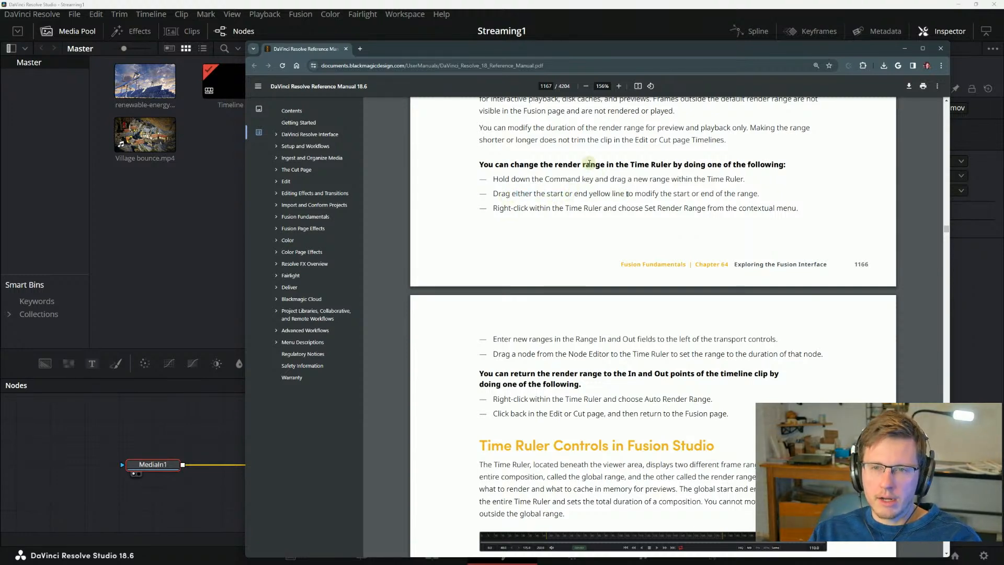
scroll(593, 218, down, 2)
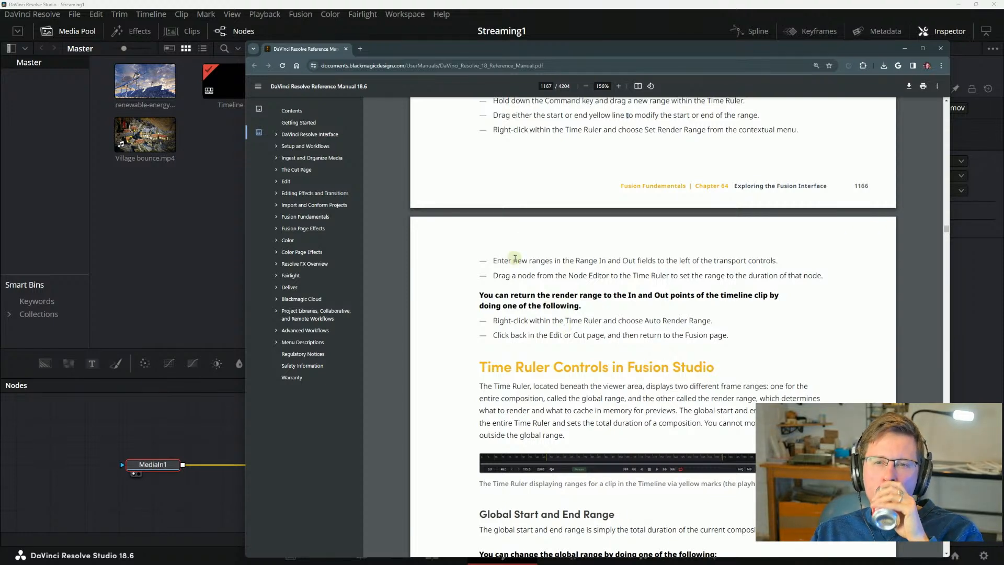
Move the manual aside, set the render range from frame 55 to 100, and move the playhead to frame 68.
drag(585, 51, 602, 424)
click(351, 339)
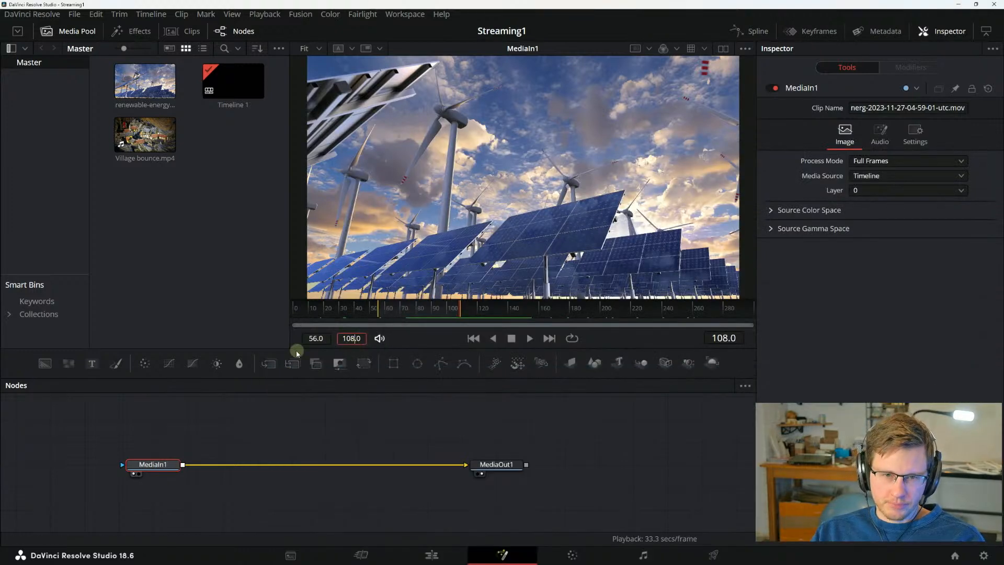
click(314, 338)
text(55)
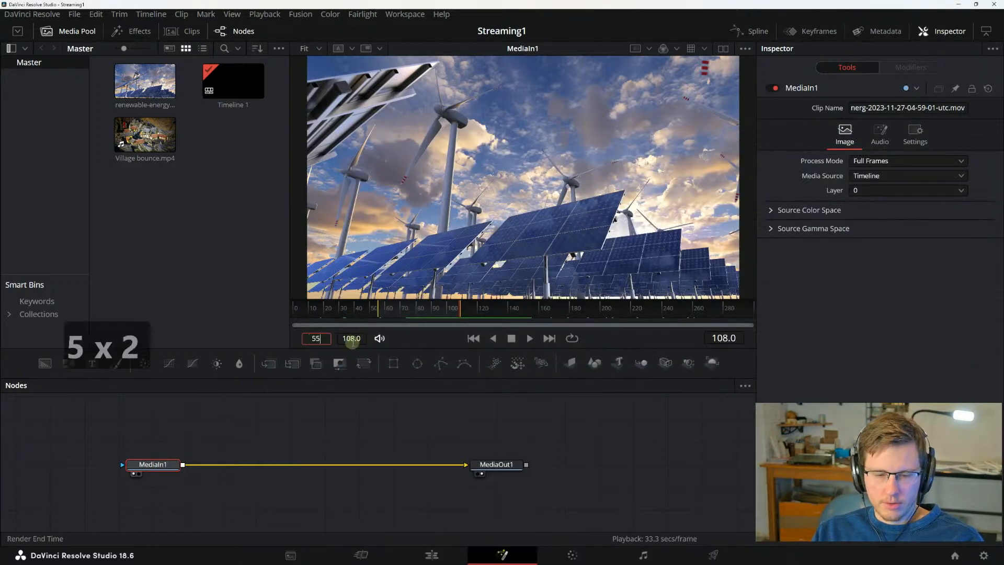
key(Tab)
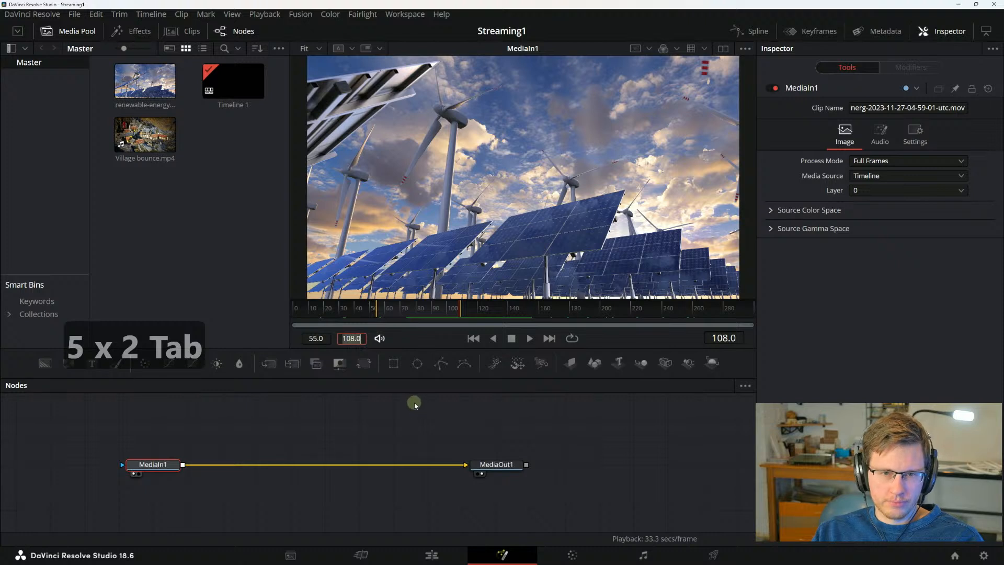
text(100)
key(Tab)
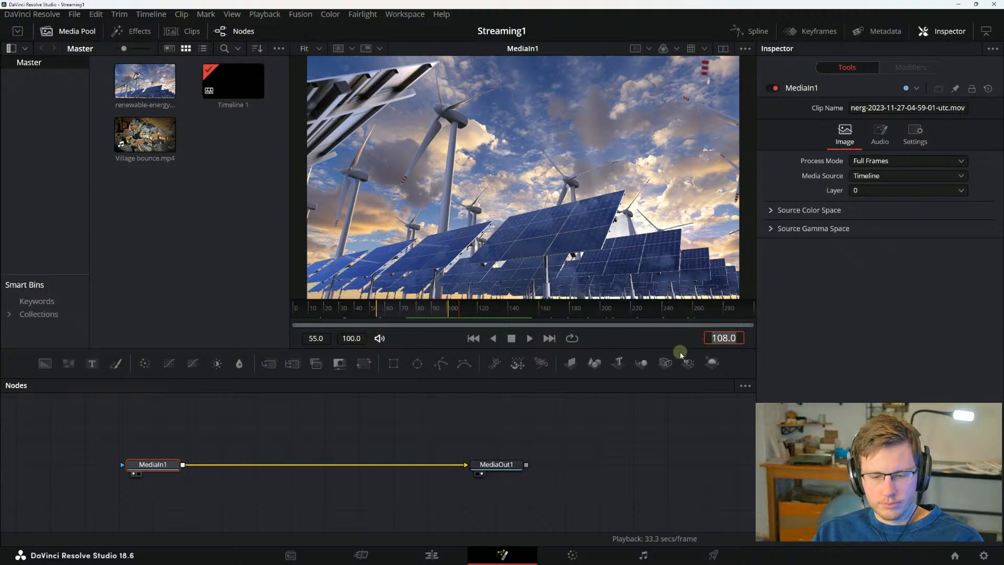
text(68)
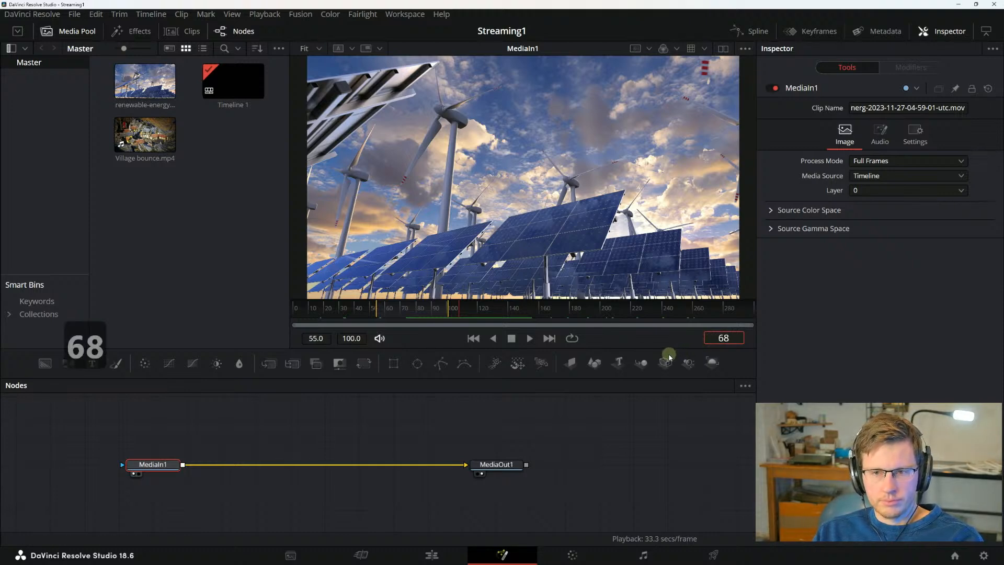
key(Return)
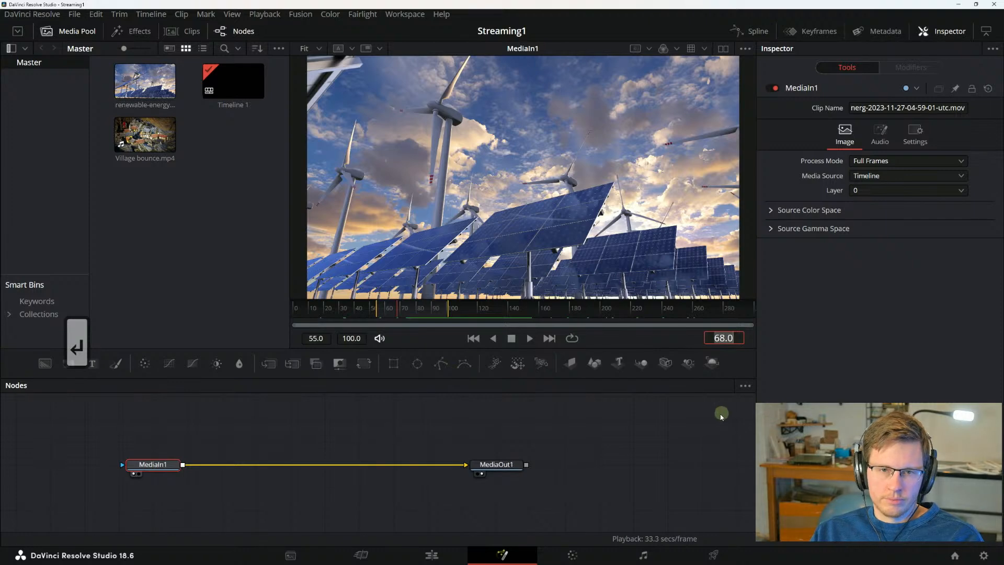
Bring the manual back, read the remaining ways to set and reset the render range, and move it off the Fusion page.
key(alt+Tab)
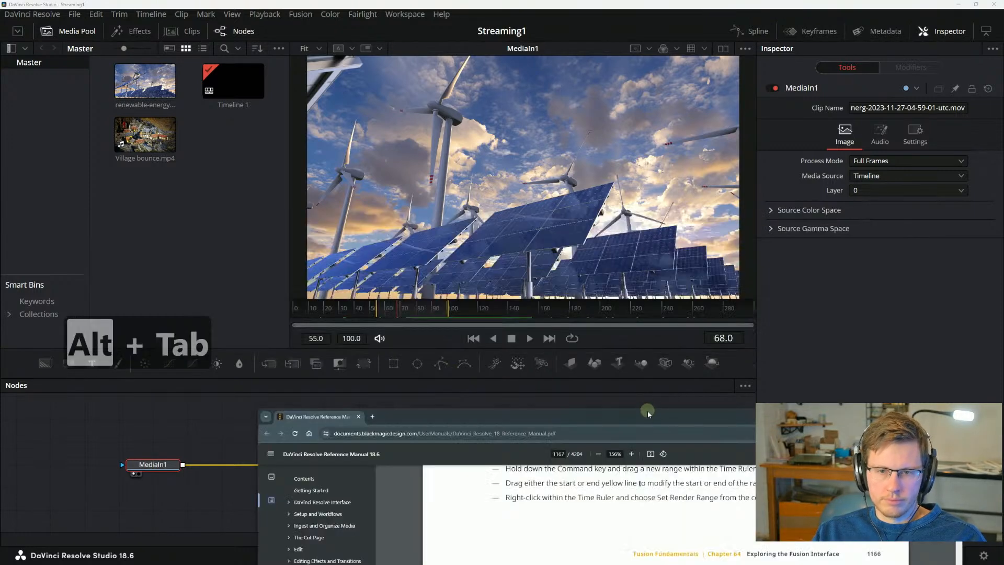
drag(647, 410, 612, 73)
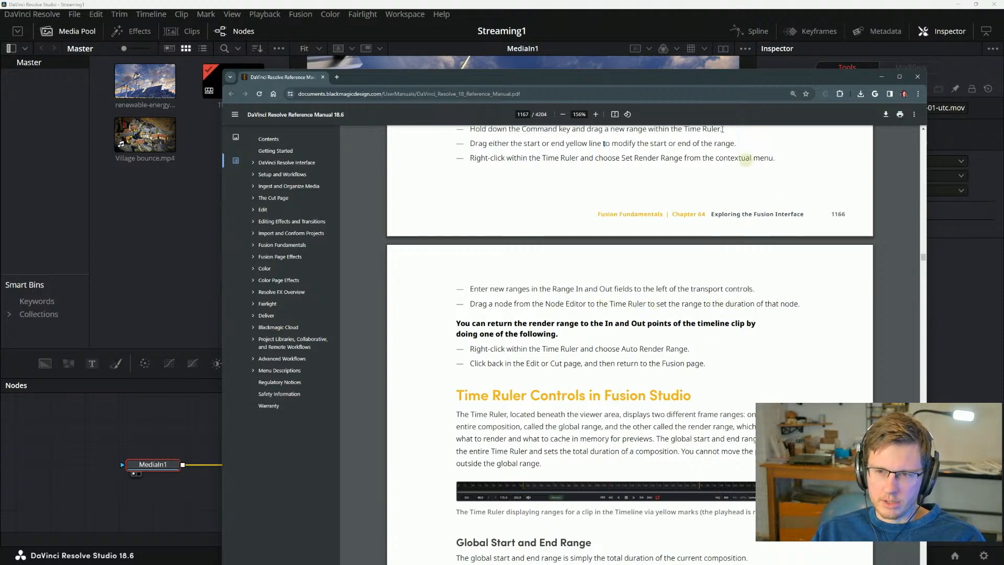
drag(620, 77, 1003, 245)
Switch back to DaVinci Resolve and add an Edge Detect node to the Fusion node graph.
click(260, 437)
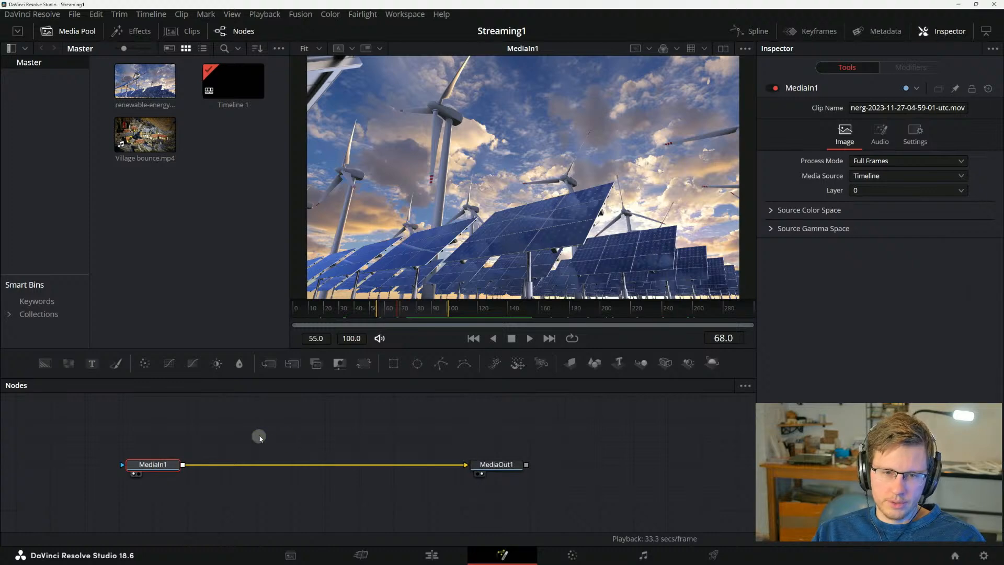
right_click(293, 437)
click(248, 443)
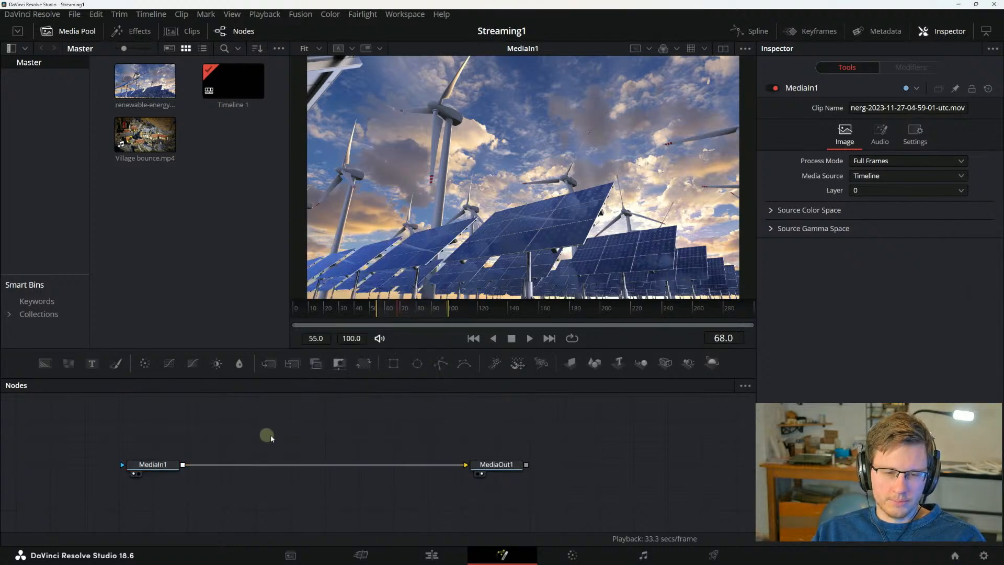
key(ctrl+space)
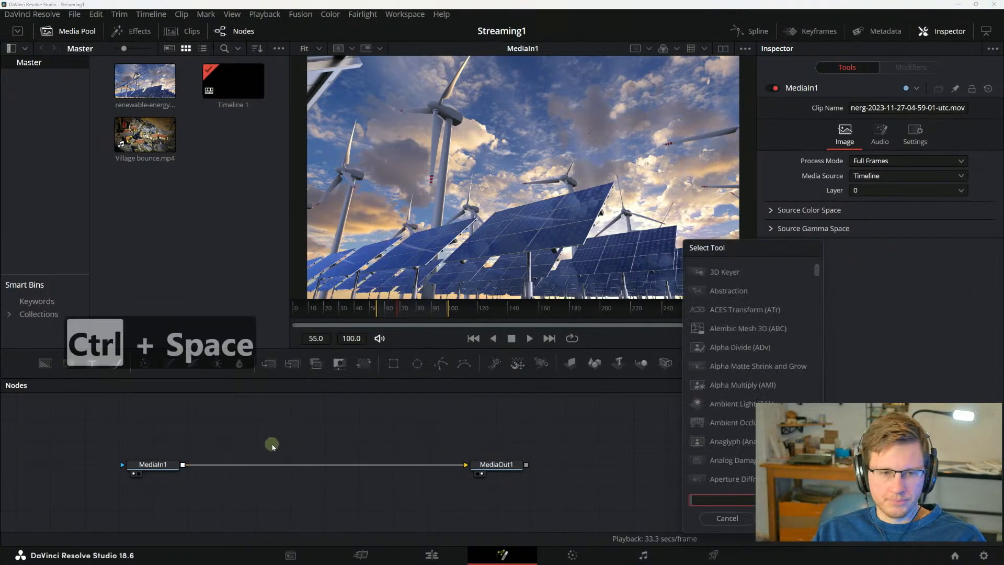
text(edge)
click(729, 271)
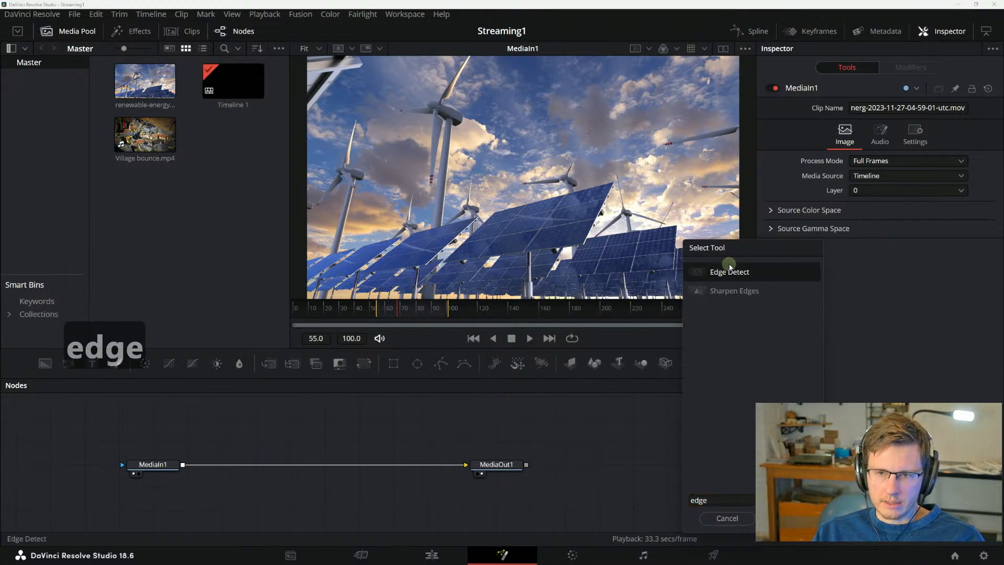
click(779, 518)
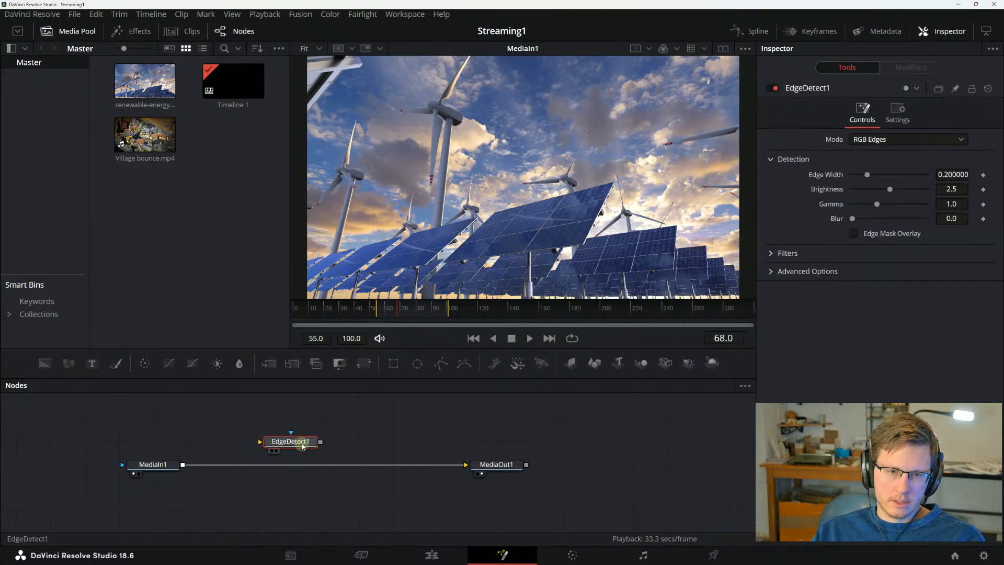
Try the Edge Detect node between MediaIn1 and MediaOut1 with its output in both viewers, and undo the insertion.
drag(302, 445, 310, 465)
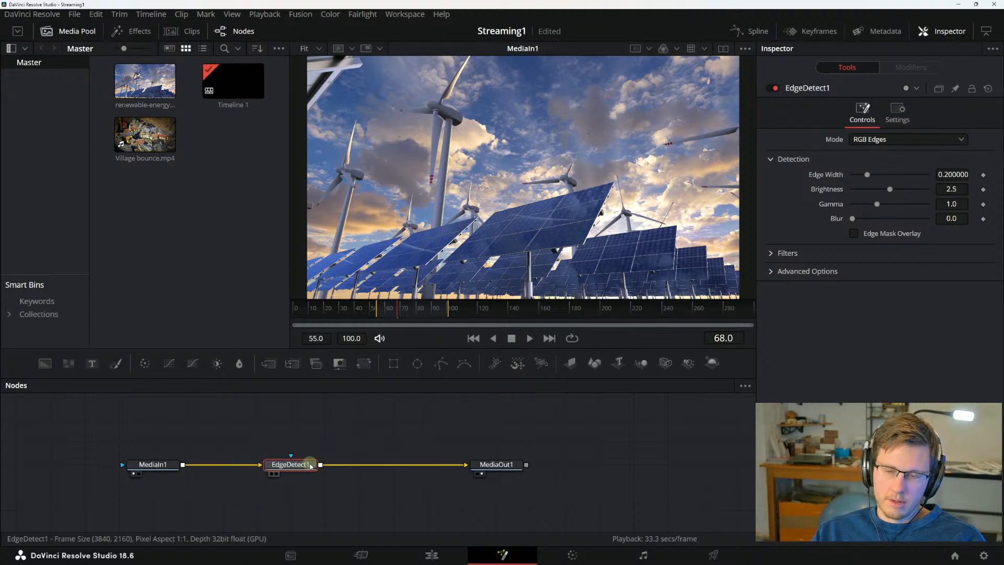
key(2)
key(1)
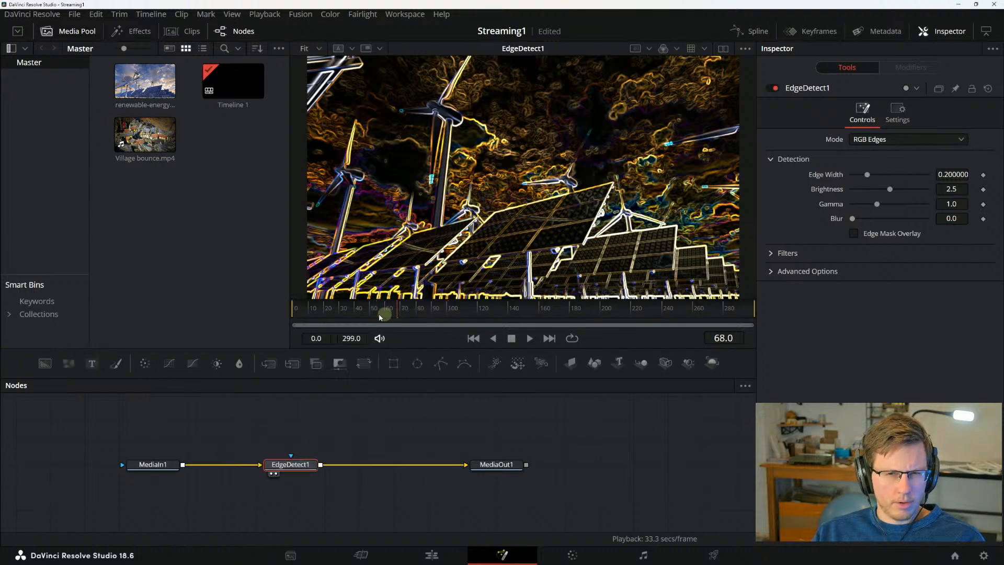
key(ctrl+z)
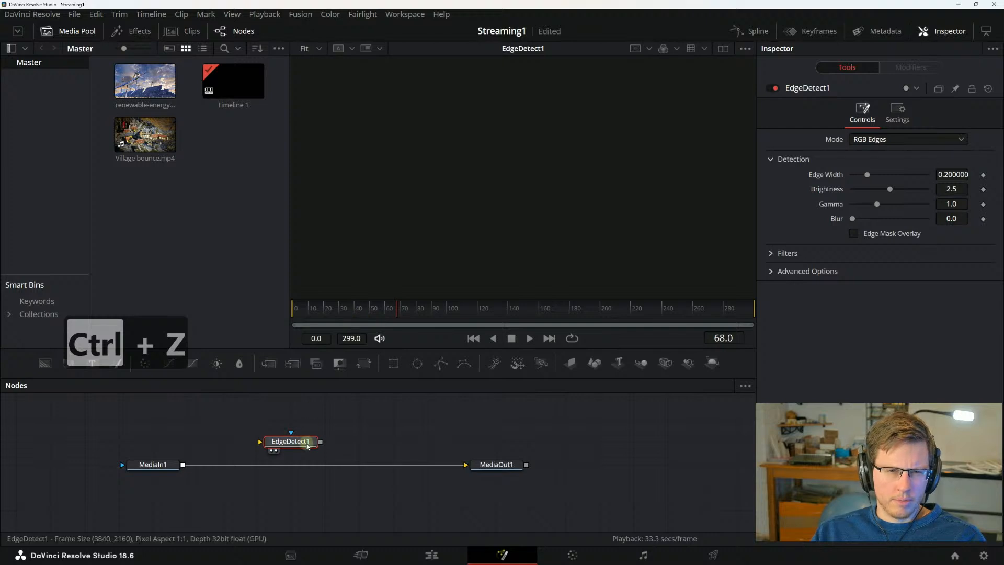
View MediaOut1 in the first viewer and insert the Edge Detect node between MediaIn1 and MediaOut1.
click(497, 465)
key(1)
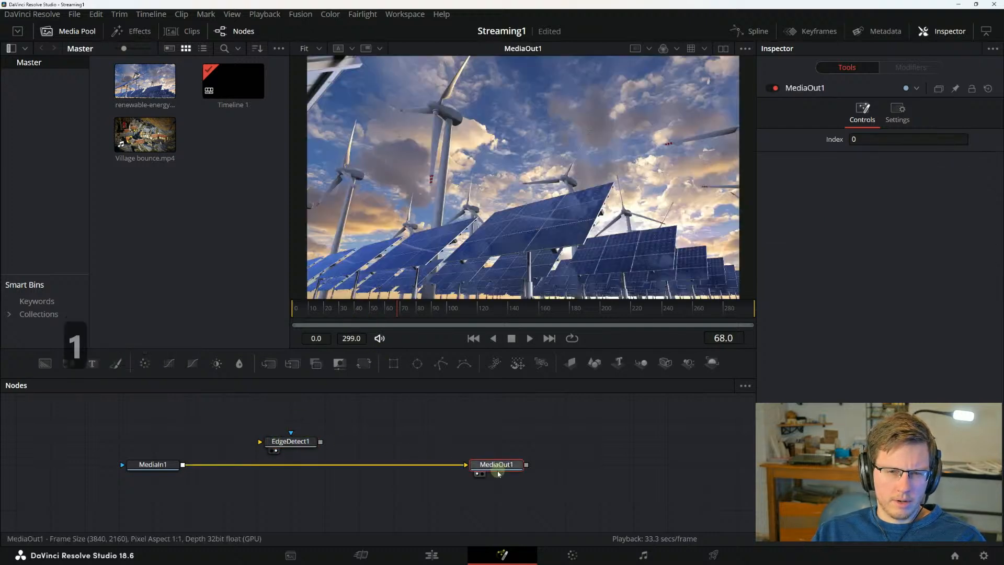
drag(305, 456, 305, 480)
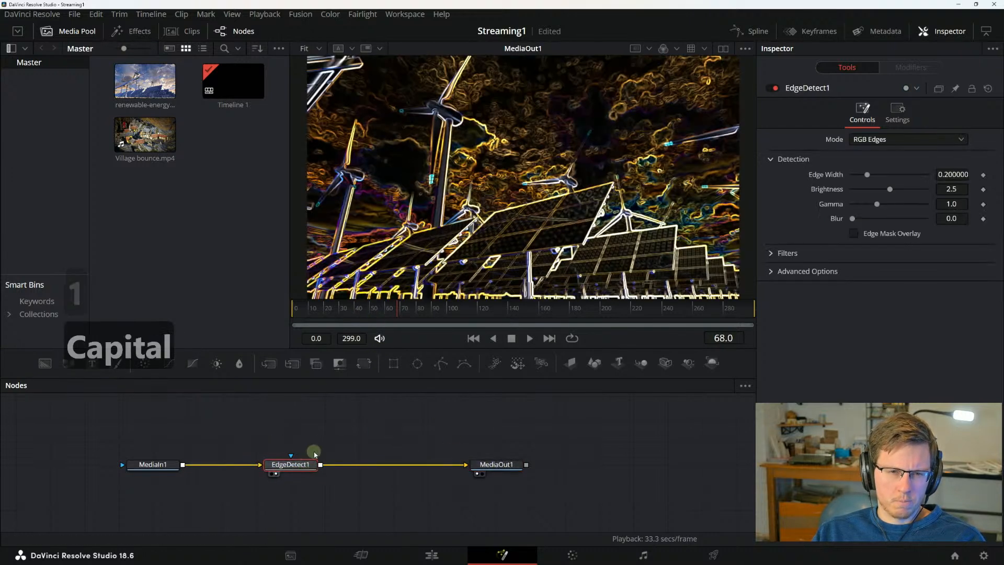
Move the playhead to frame 44 and set the render range from frame 96 to 121 on the Time Ruler.
click(360, 309)
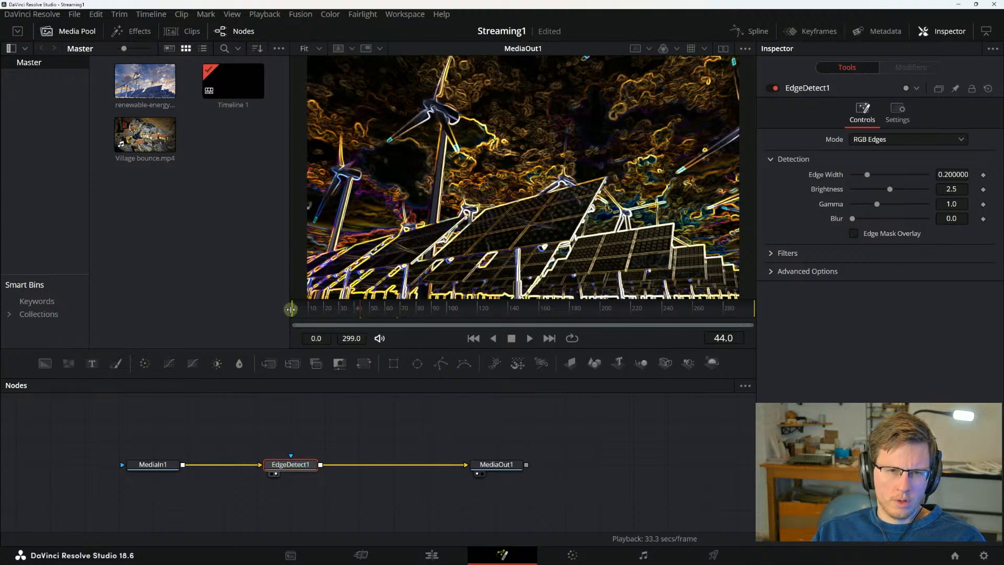
drag(291, 309, 442, 308)
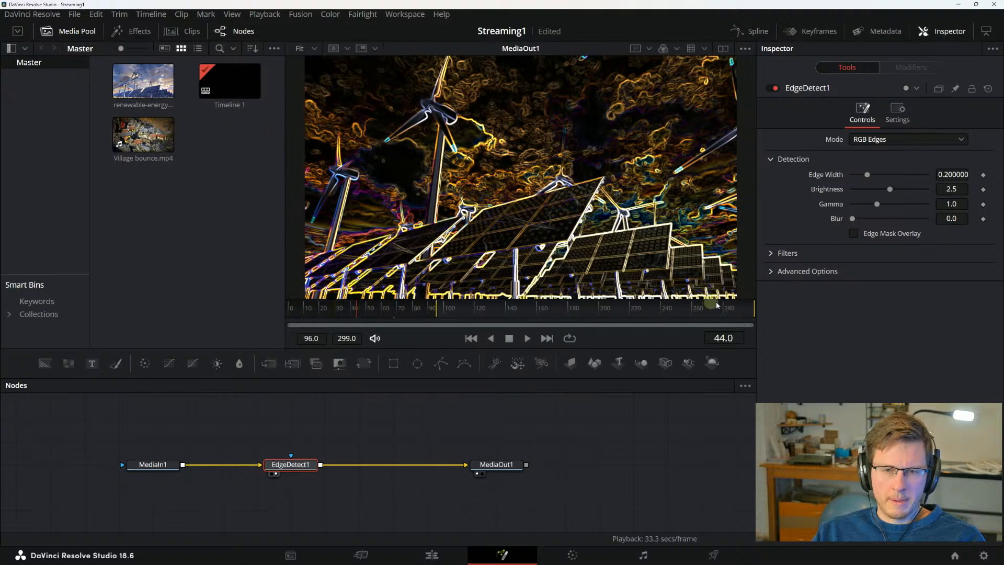
drag(748, 309, 293, 465)
Show EdgeDetect1 in the first viewer and play the render range after moving the playhead to frame 147.
key(1)
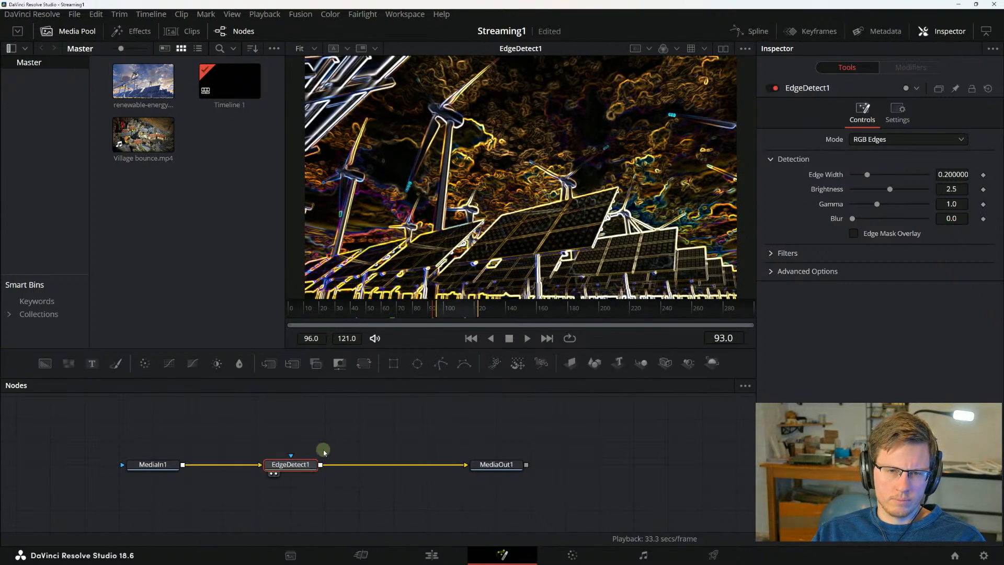
drag(404, 309, 519, 312)
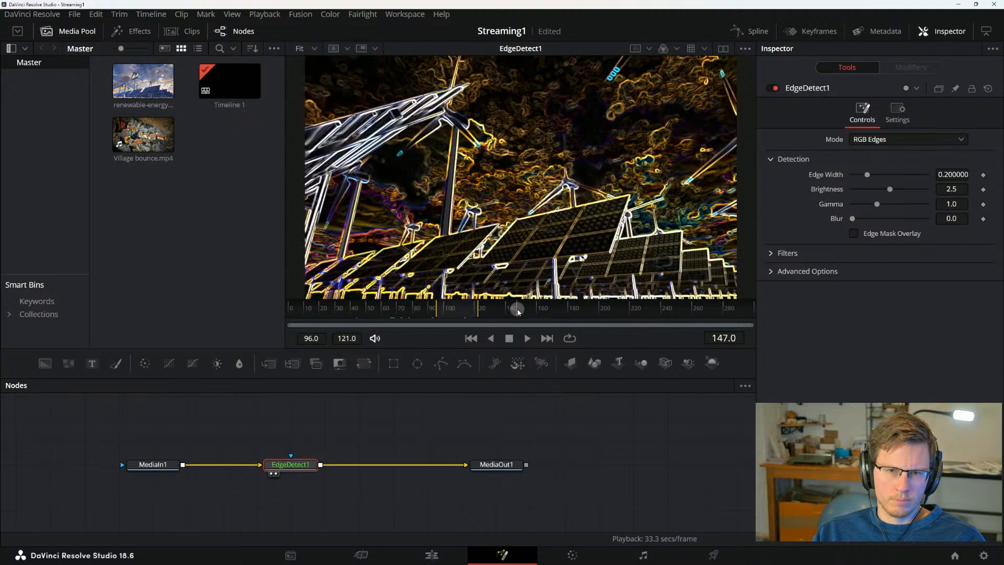
key(space)
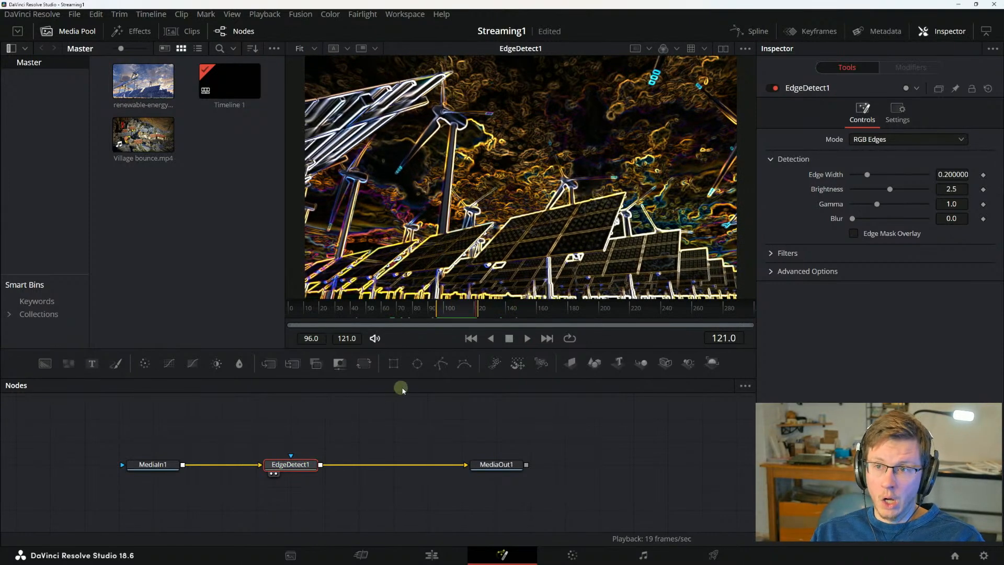
Switch to the reference manual and read page 1167 on entering ranges, using a node's duration and resetting the render range.
key(alt+Tab)
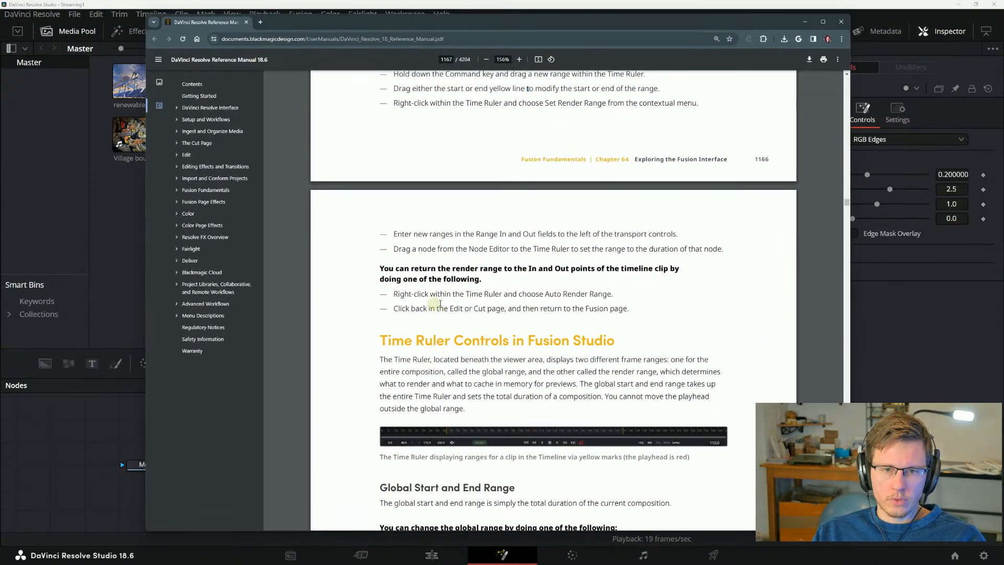
drag(395, 309, 477, 308)
drag(492, 308, 488, 309)
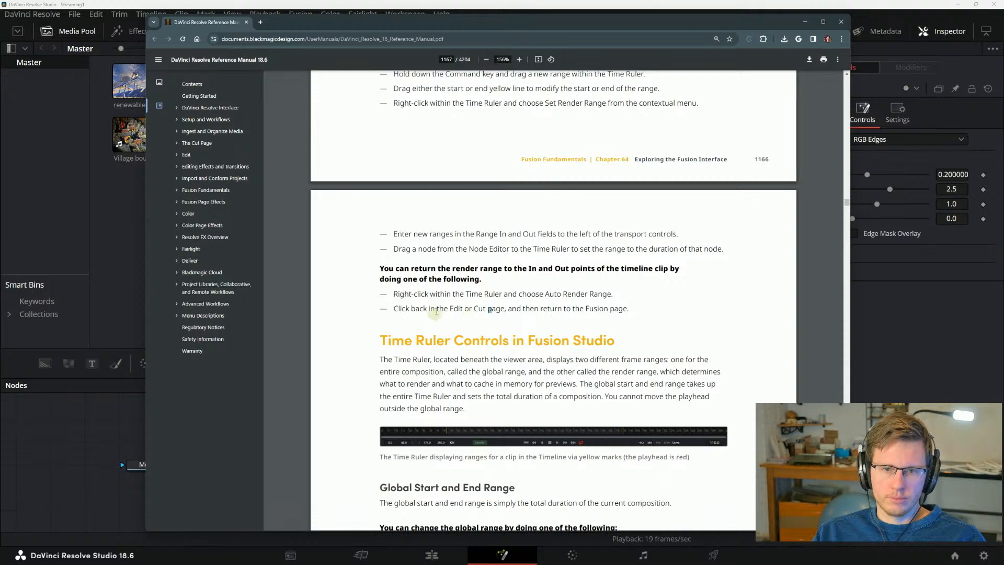
drag(396, 272, 490, 273)
drag(497, 273, 494, 273)
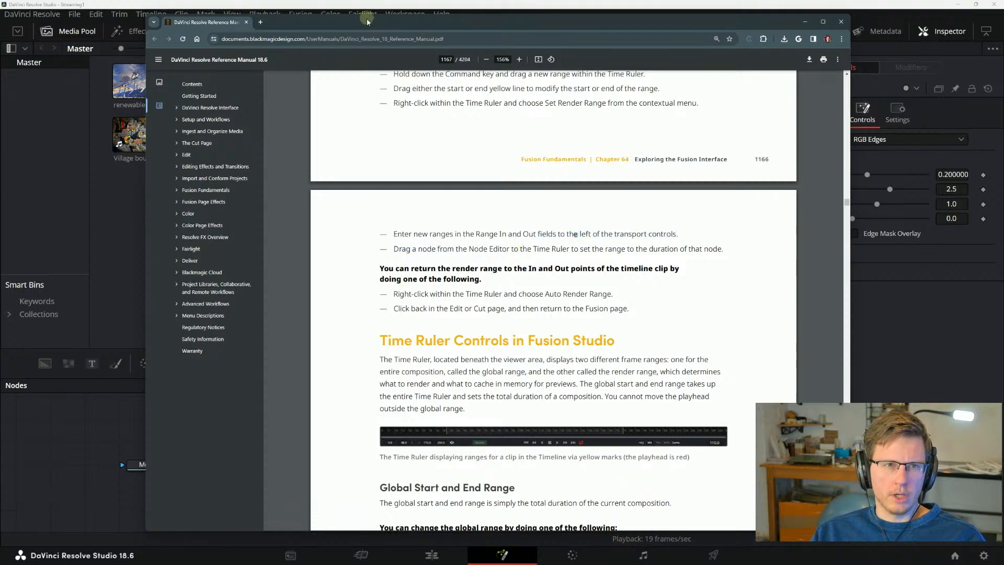
mouse_move(366, 24)
mouse_down()
mouse_move(546, 32)
mouse_move(341, 27)
mouse_move(349, 23)
mouse_up()
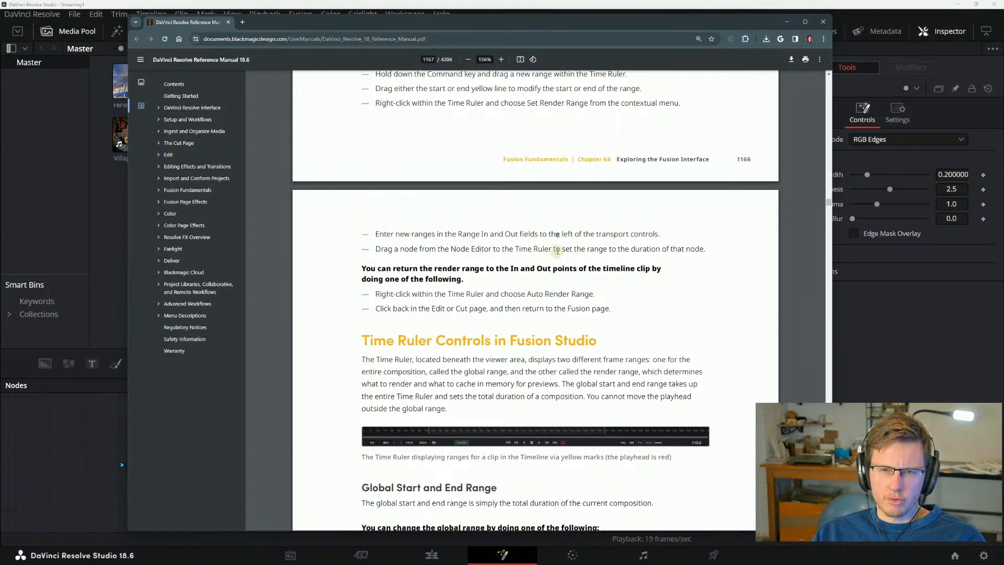
drag(558, 251, 692, 253)
click(692, 253)
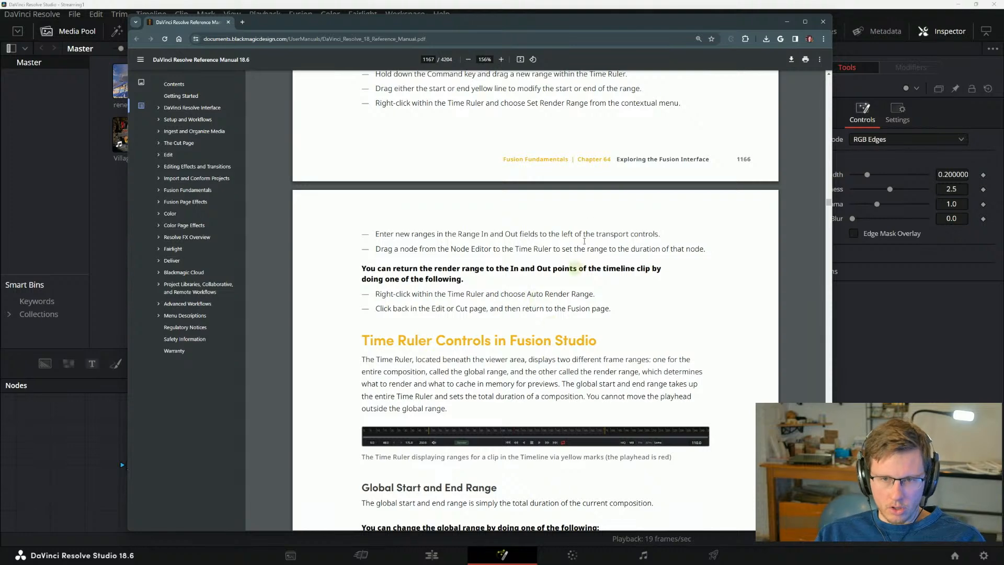
Move the manual aside and reset the Time Ruler's range with Auto Render Range.
drag(532, 21, 777, 45)
right_click(340, 306)
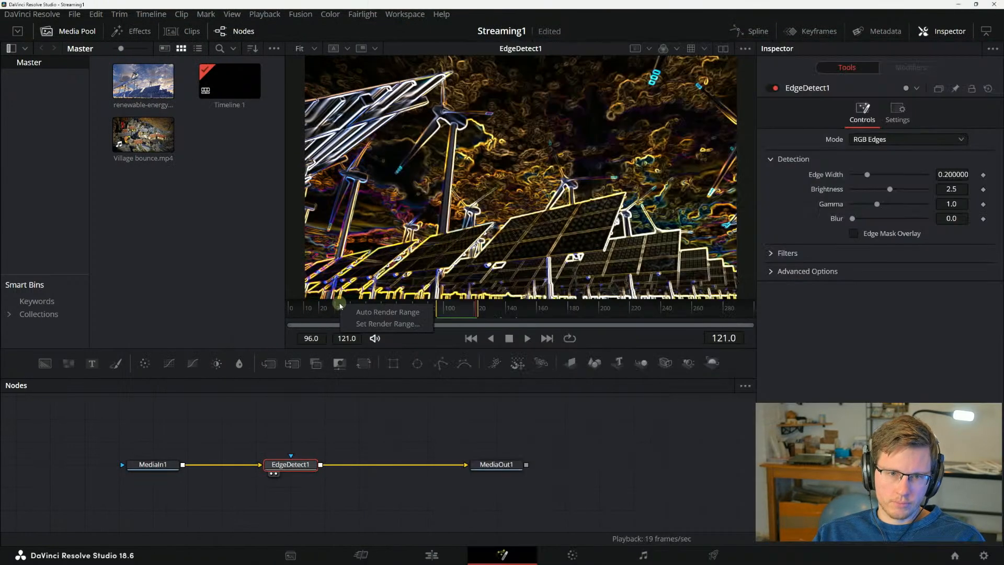
click(360, 312)
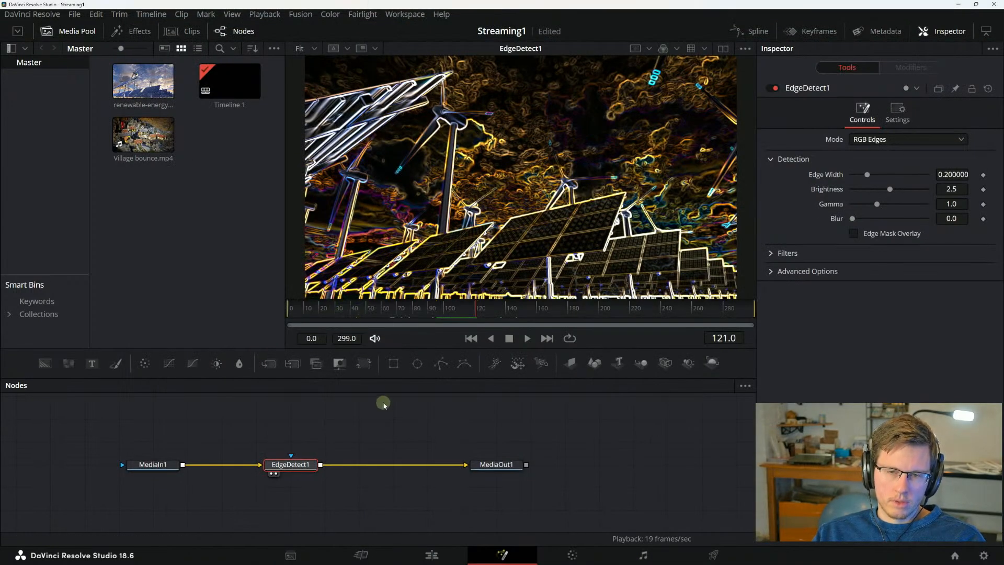
Check the manual's second way to reset the render range and try it by visiting the Edit page and returning to Fusion.
key(alt+Tab)
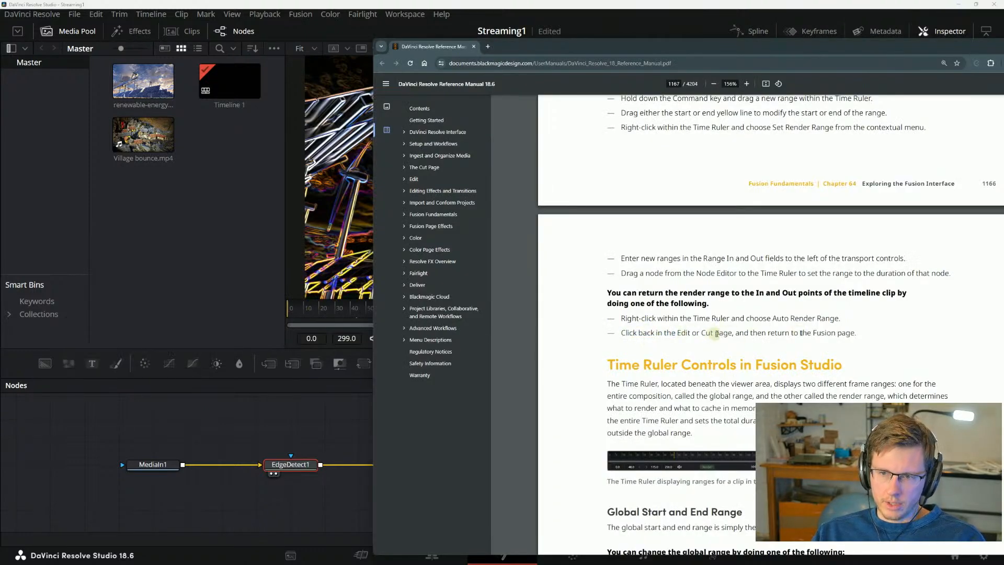
click(302, 499)
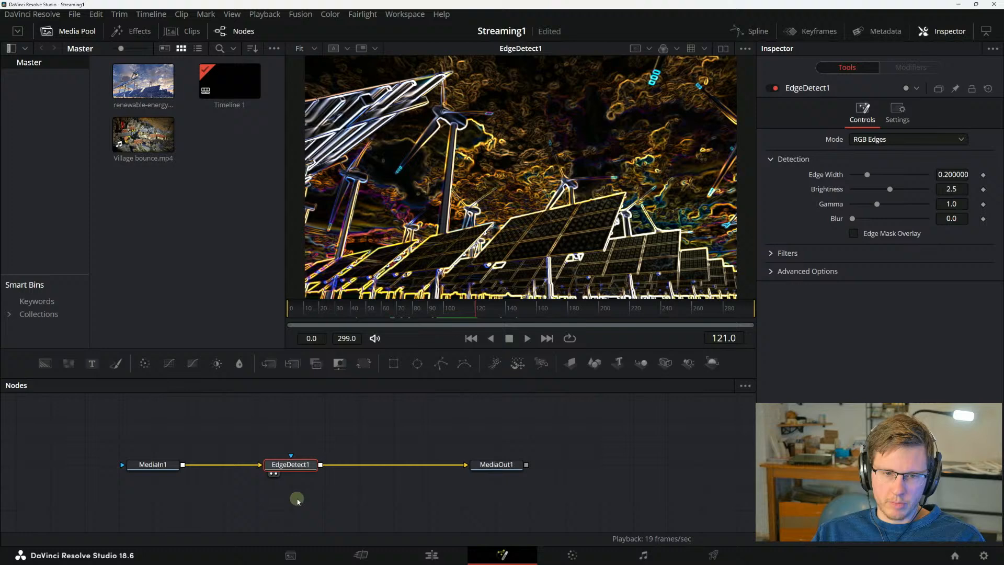
click(433, 554)
click(494, 553)
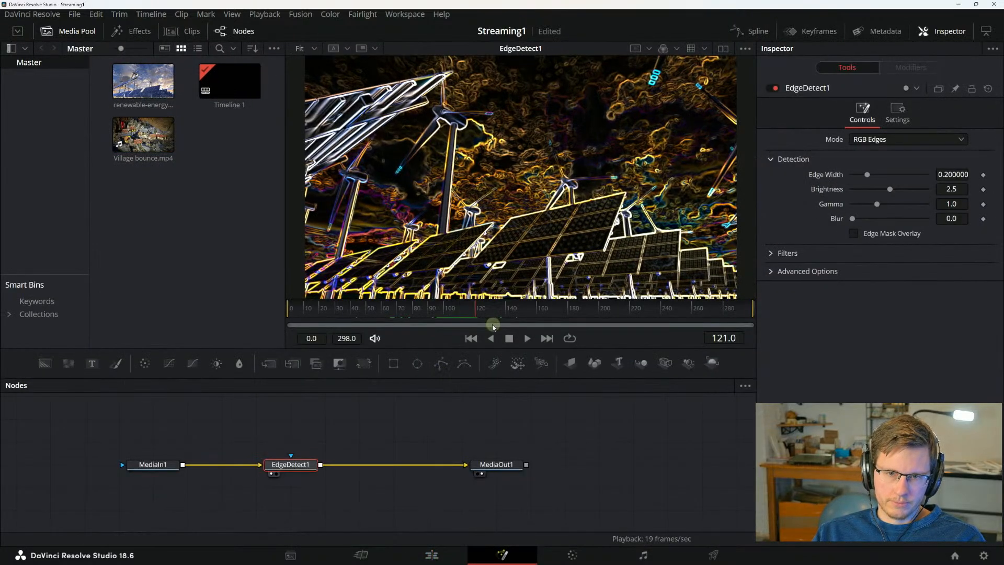
Set the render range from frame 52 to 95 and reset it by visiting the Edit page and returning to Fusion.
drag(289, 308, 368, 308)
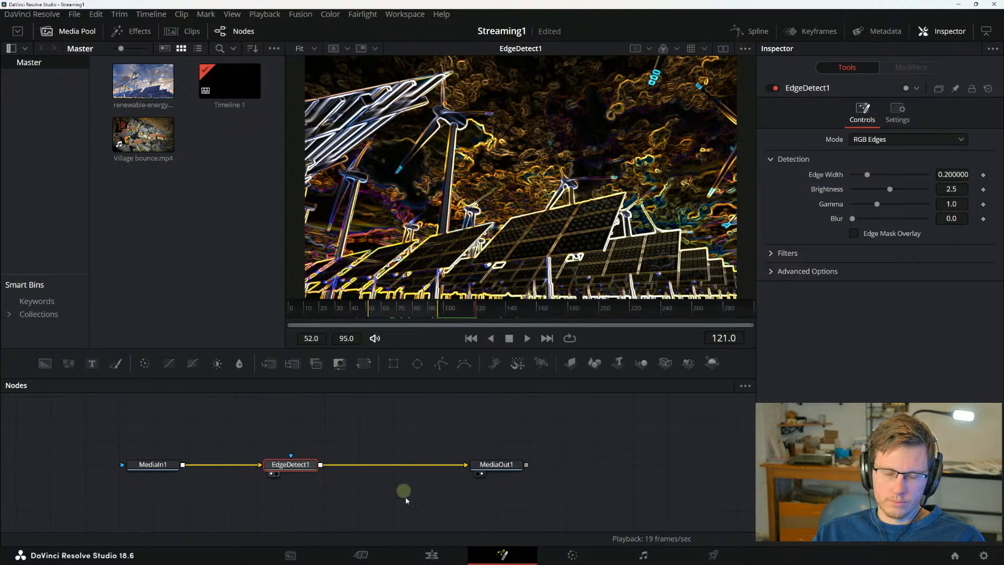
click(432, 555)
click(493, 557)
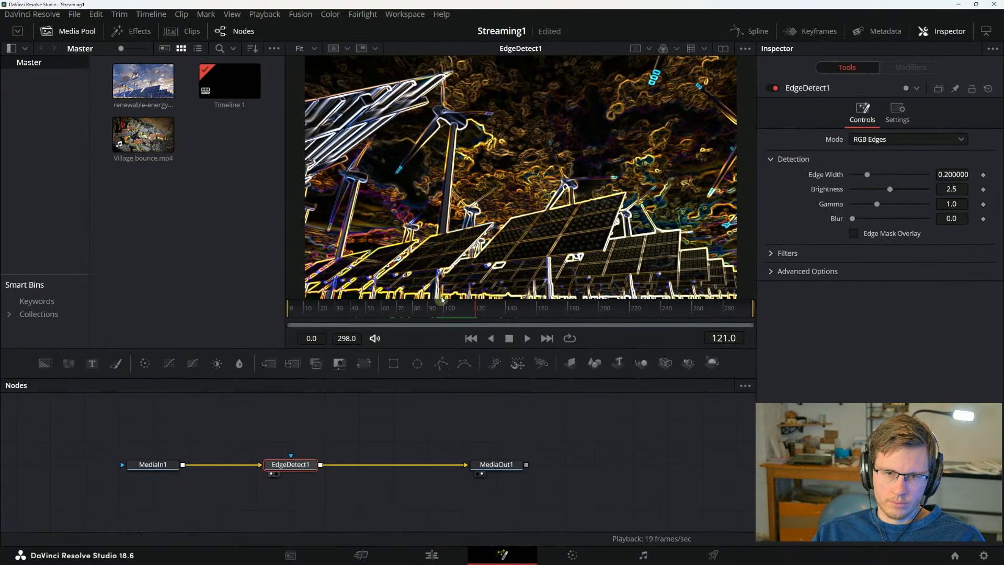
Switch to the reference manual and read the Fusion Studio Time Ruler section on the global start and end range.
key(alt+Tab)
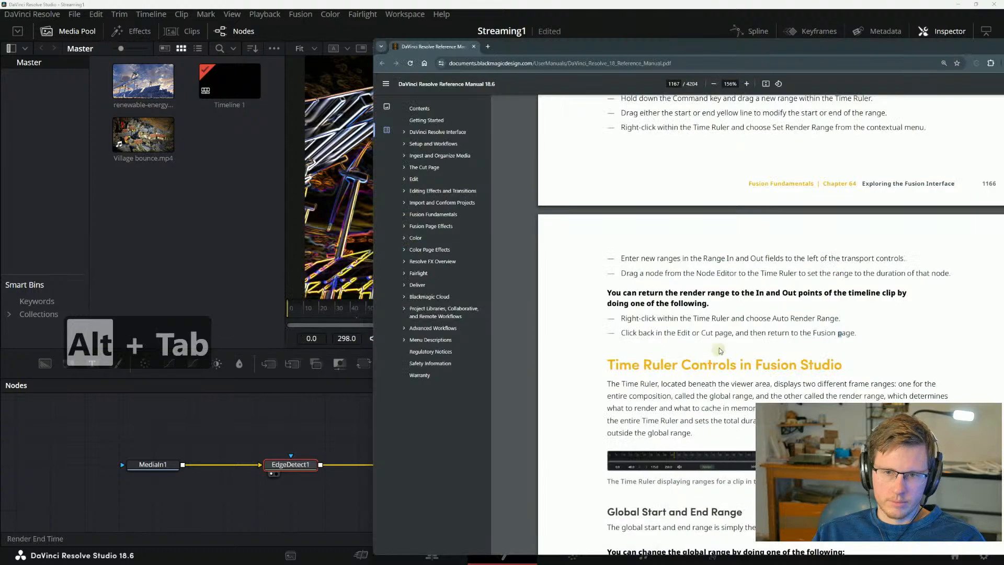
scroll(799, 384, down, 3)
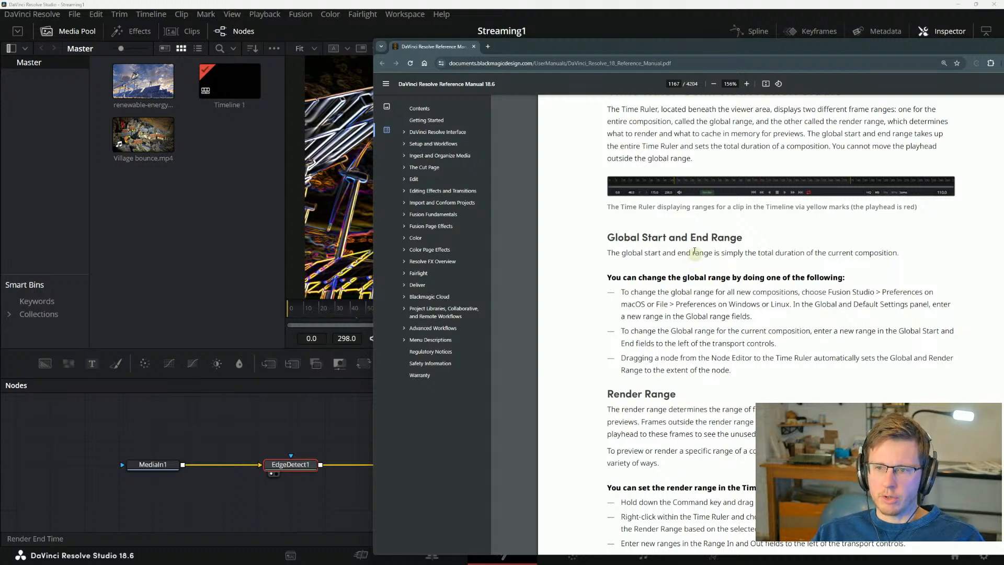
scroll(658, 275, down, 1)
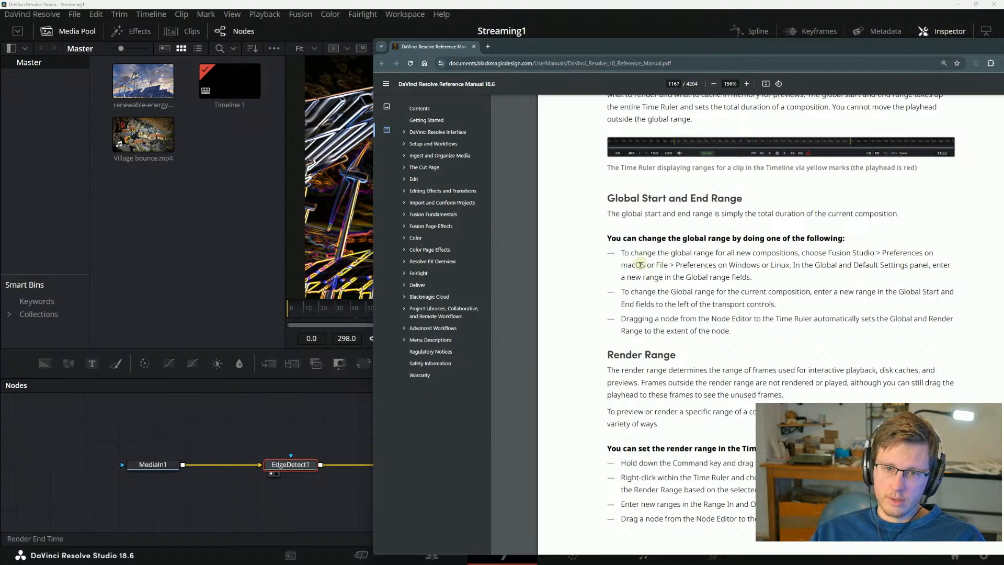
Open DaVinci Resolve's preferences and bring the manual's global range instructions up beside the category list.
click(74, 14)
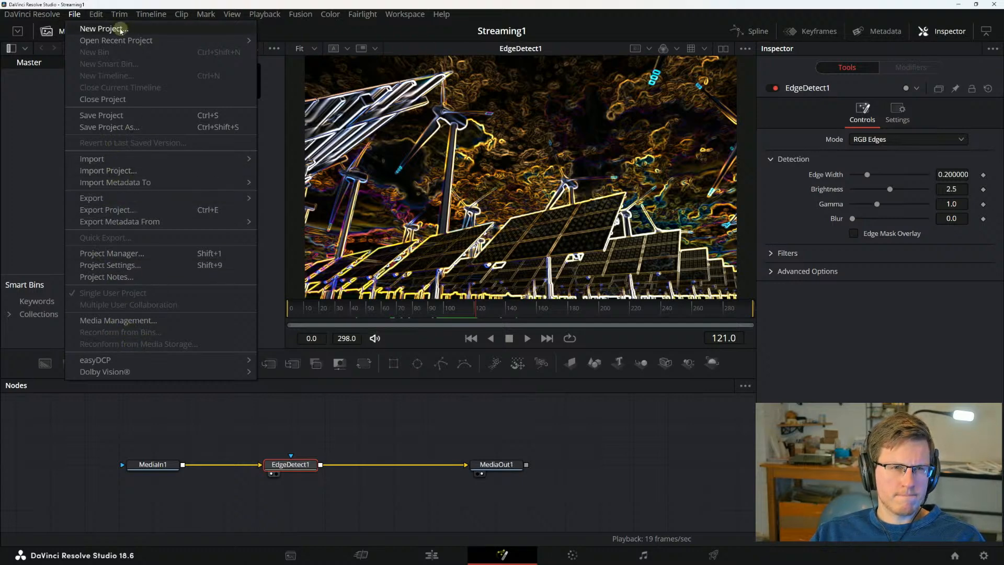
mouse_move(98, 15)
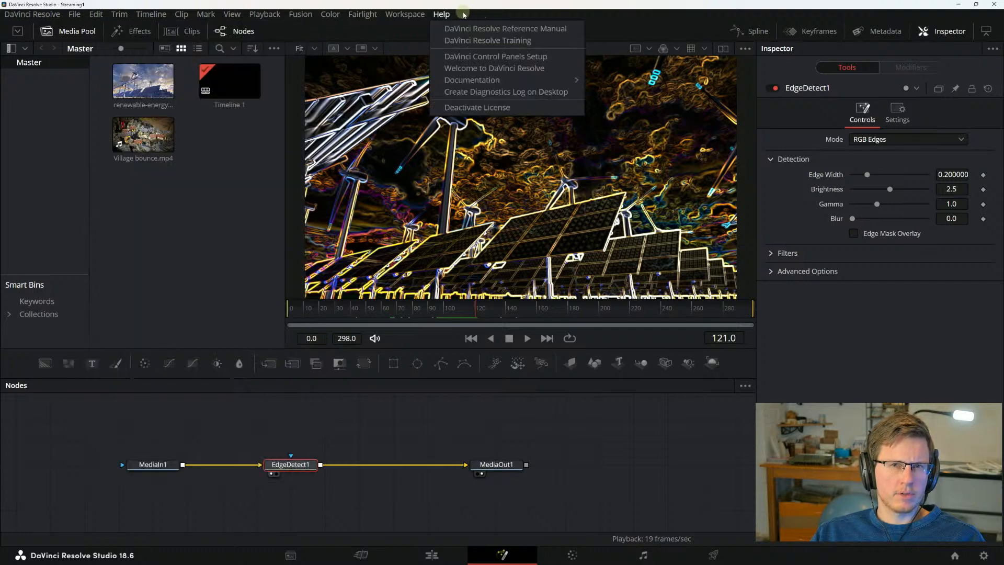
mouse_move(40, 15)
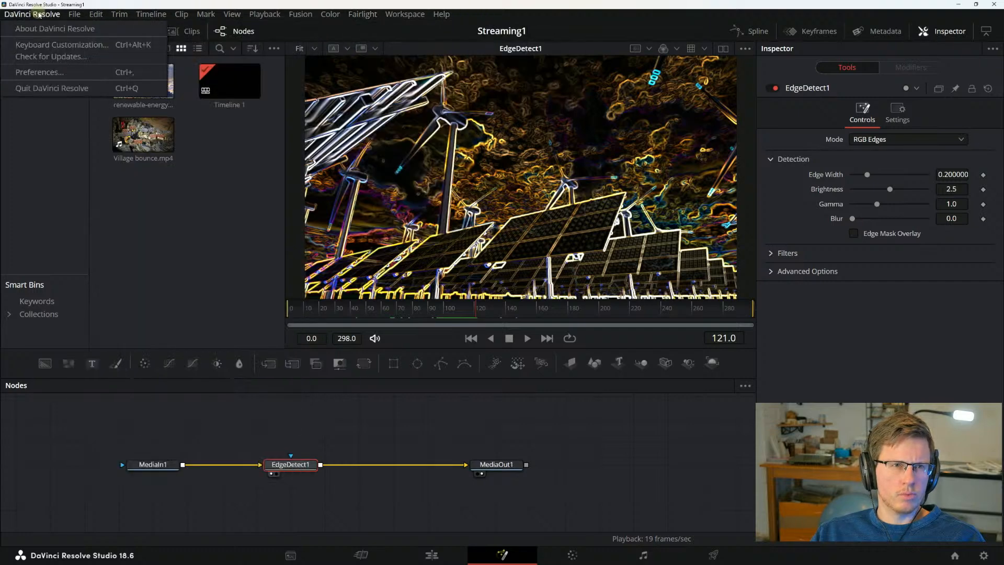
click(40, 73)
key(alt+Tab)
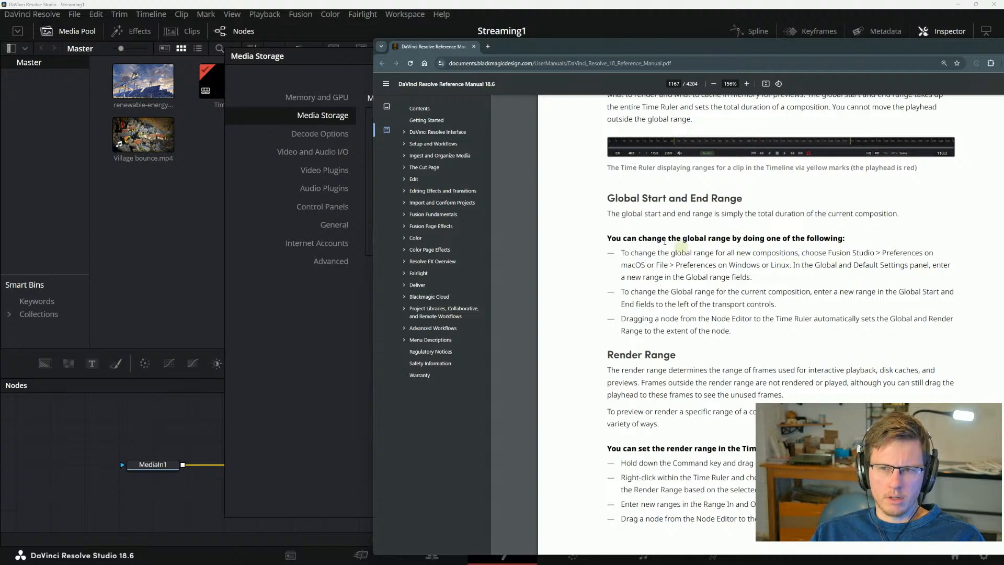
drag(638, 52, 616, 49)
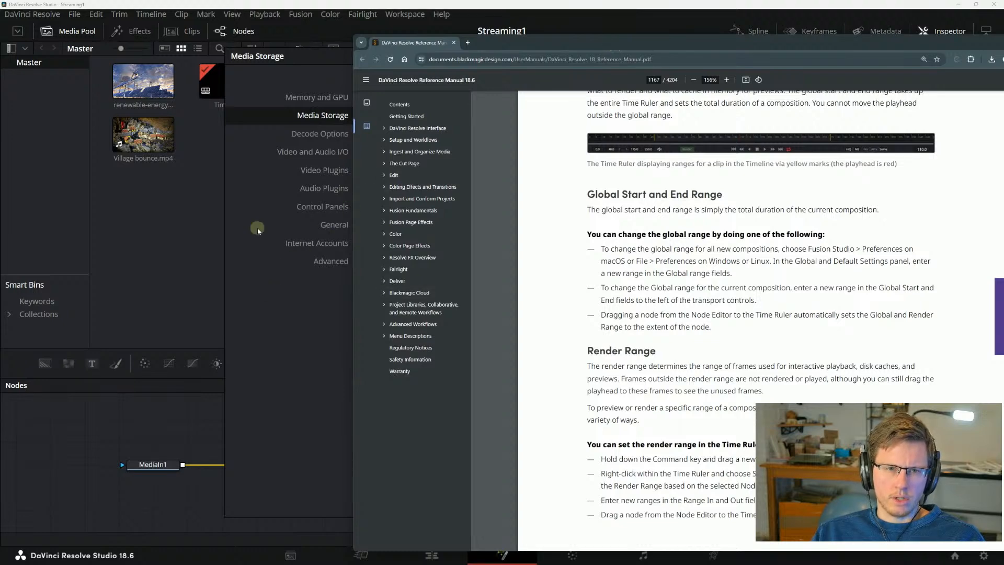
Close DaVinci Resolve's preferences without saving and return to the manual's global range instructions.
click(265, 272)
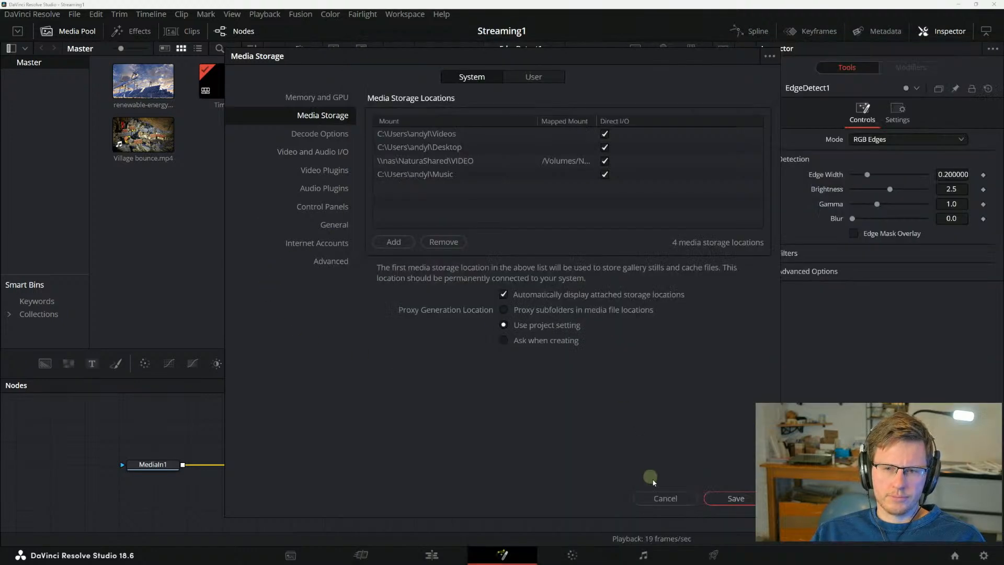
click(660, 498)
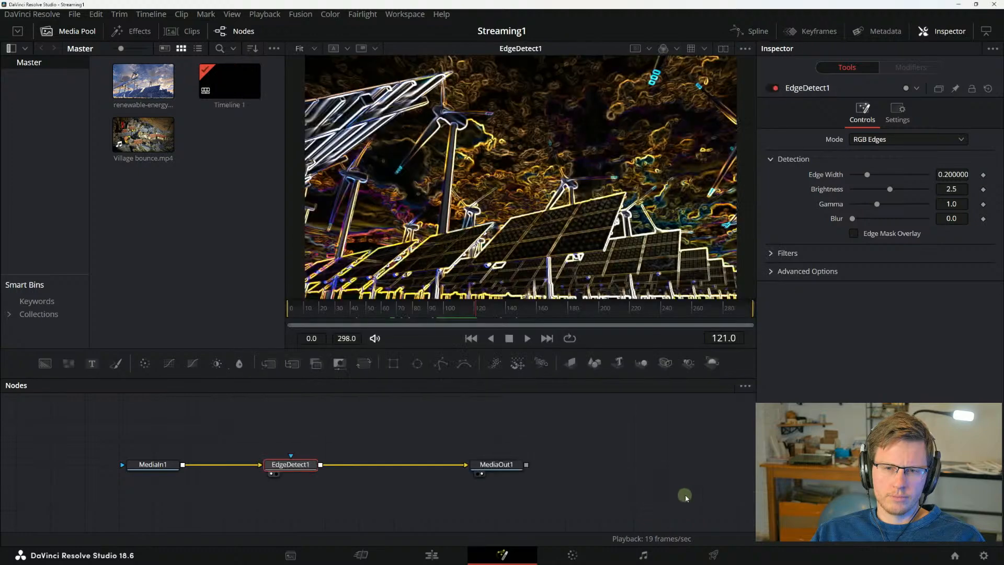
key(alt+Tab)
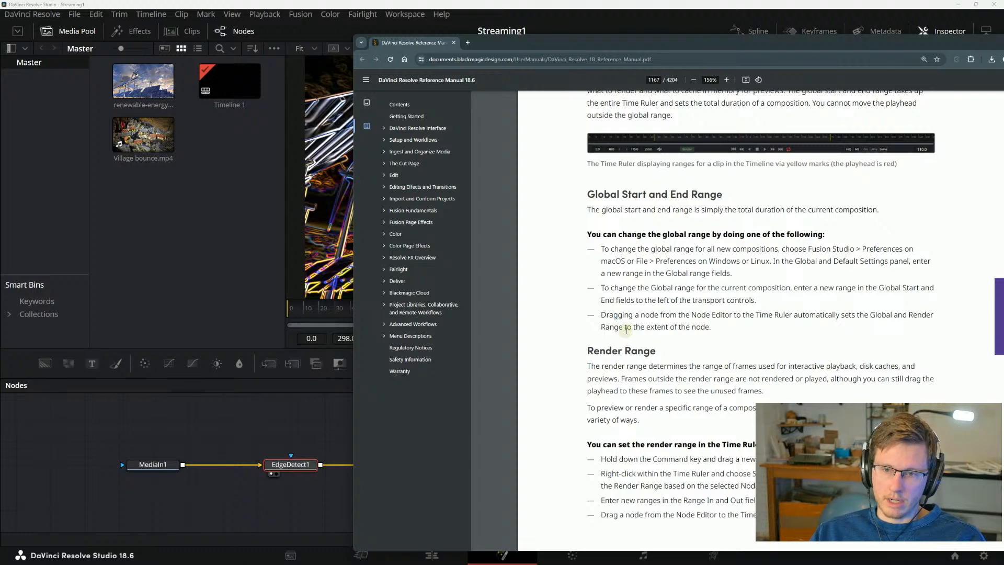
Read the manual's Render Range section and its list of ways to set the range in the Time Ruler.
scroll(675, 321, down, 1)
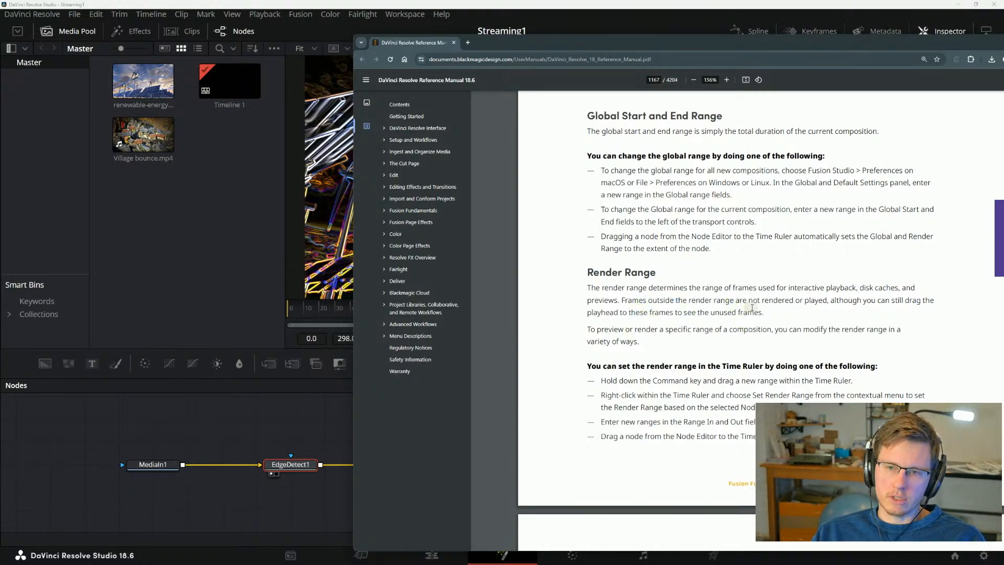
drag(640, 341, 635, 329)
click(643, 329)
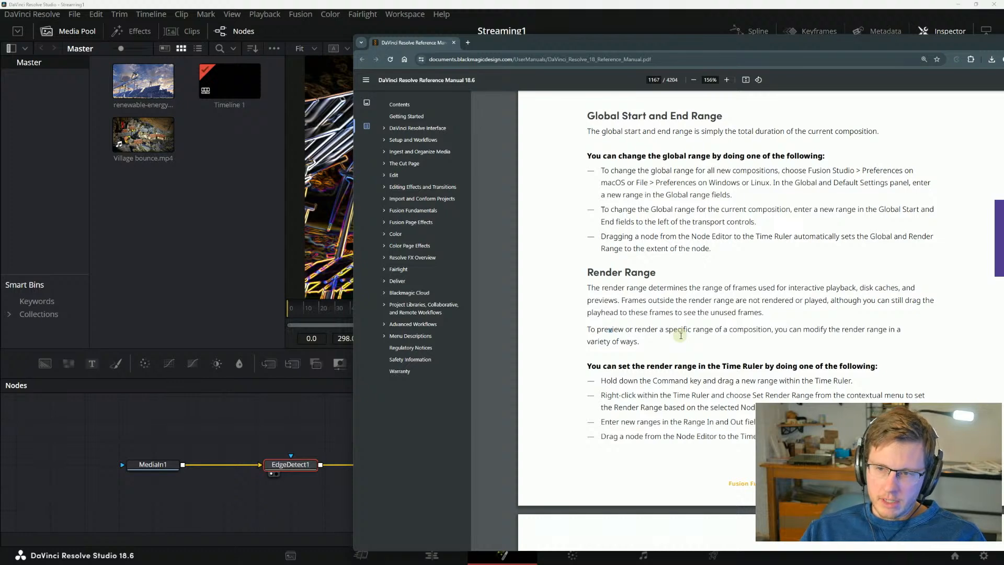
scroll(648, 236, down, 3)
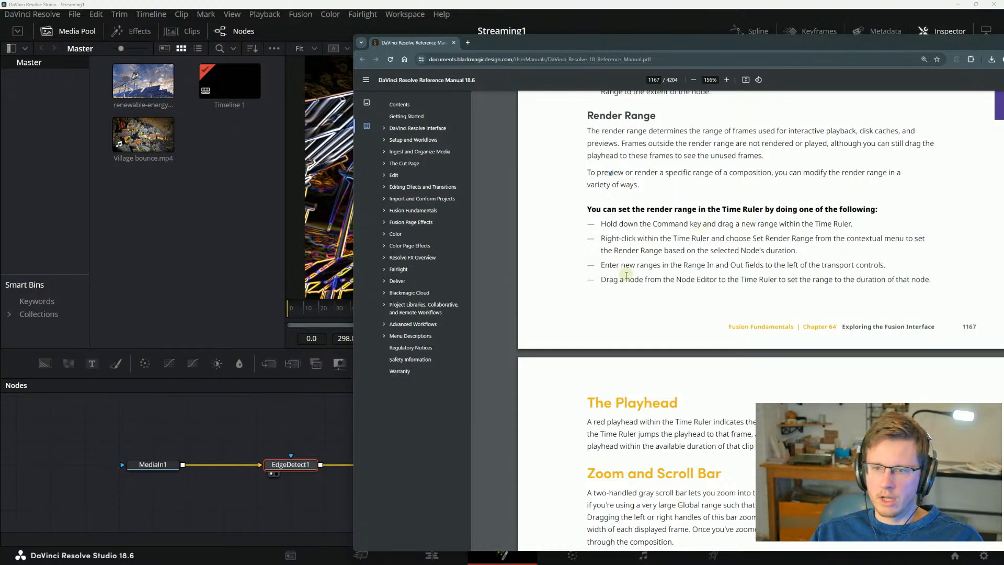
drag(603, 266, 673, 256)
click(715, 265)
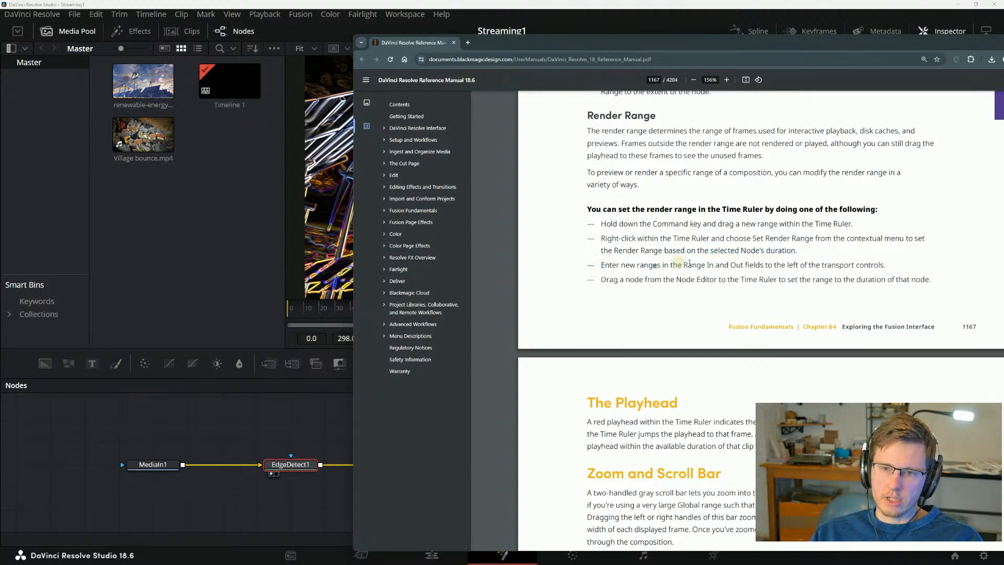
drag(605, 280, 727, 280)
click(790, 278)
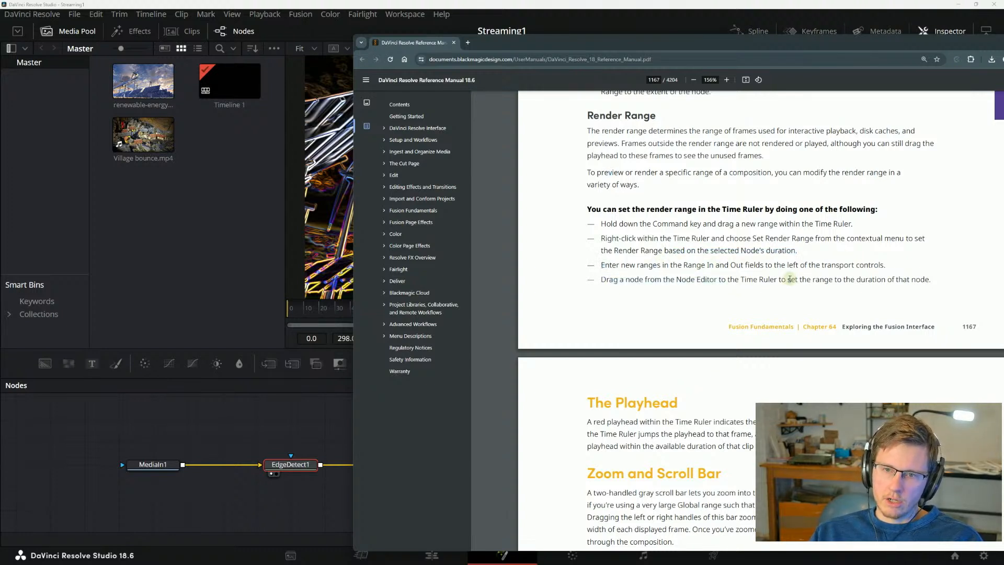
drag(659, 283, 732, 280)
drag(802, 279, 806, 279)
Centre the manual window over DaVinci Resolve and read the section on the playhead.
scroll(670, 370, down, 3)
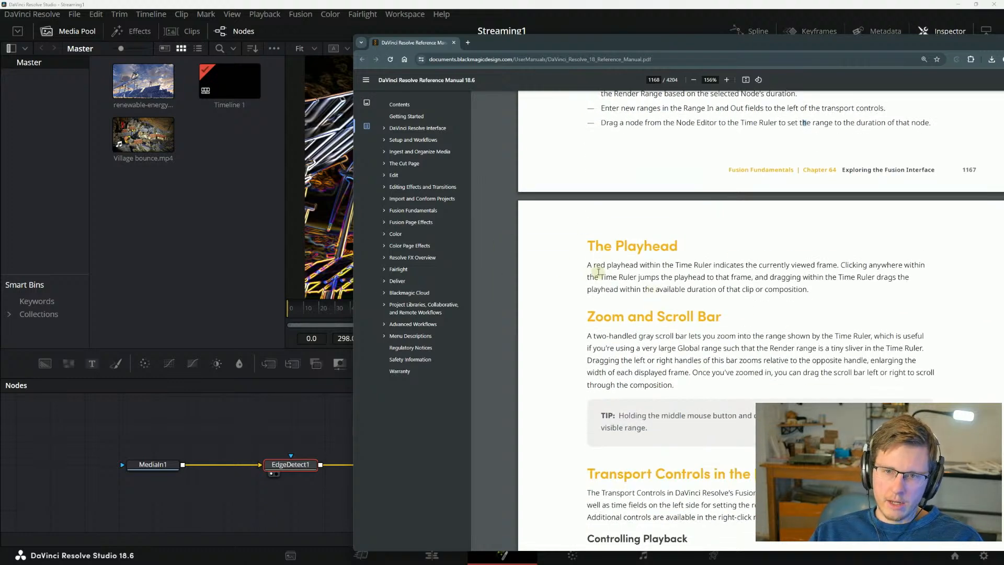
drag(705, 45, 564, 45)
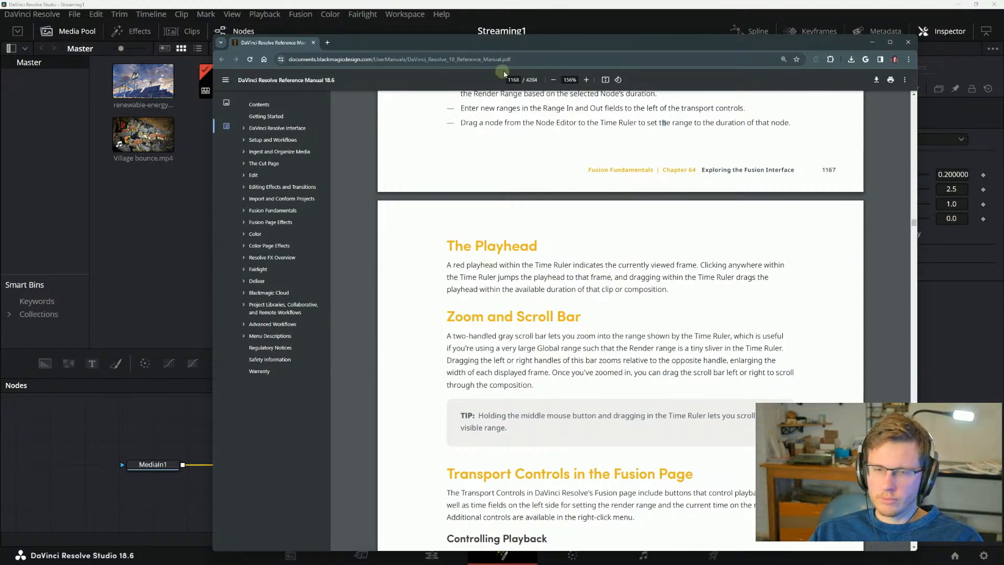
drag(530, 46, 462, 45)
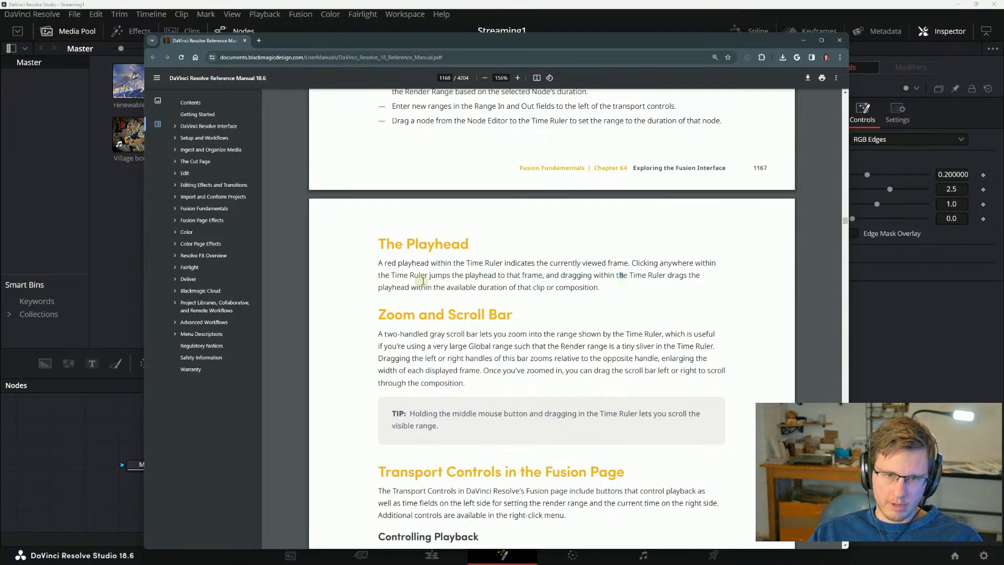
drag(387, 287, 452, 276)
click(498, 283)
click(517, 251)
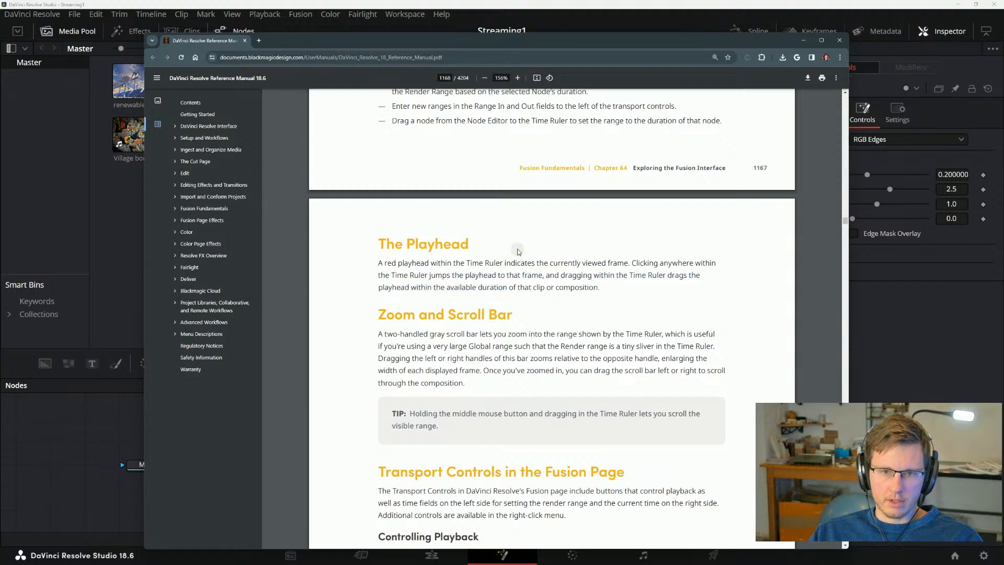
Read in the Zoom and Scroll Bar section how the two-handled bar zooms the Time Ruler.
scroll(434, 236, down, 2)
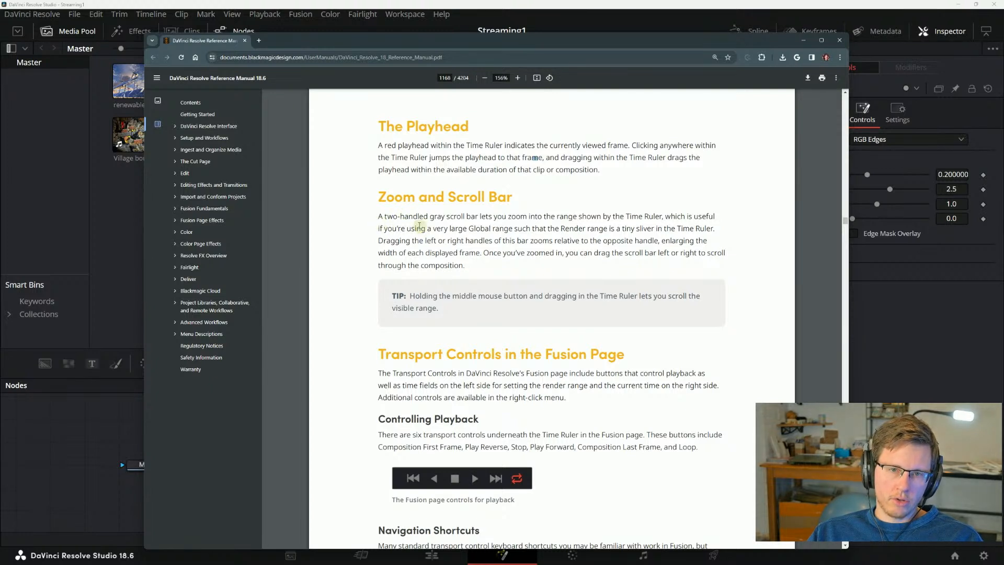
drag(429, 216, 509, 218)
click(573, 218)
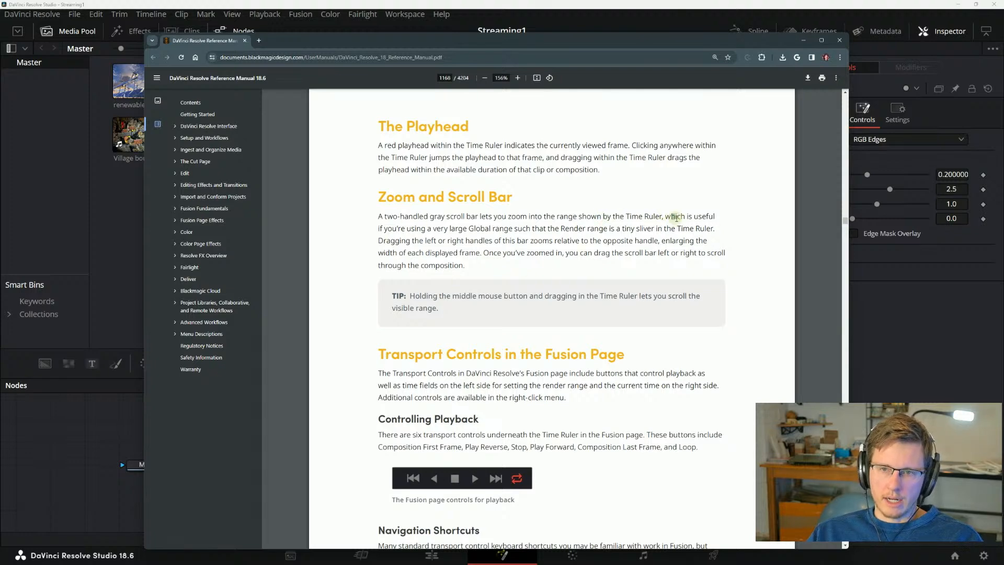
Uncover the Fusion viewer, zoom the Time Ruler with both scroll bar handles, and zoom back out to the full clip.
drag(481, 47, 565, 416)
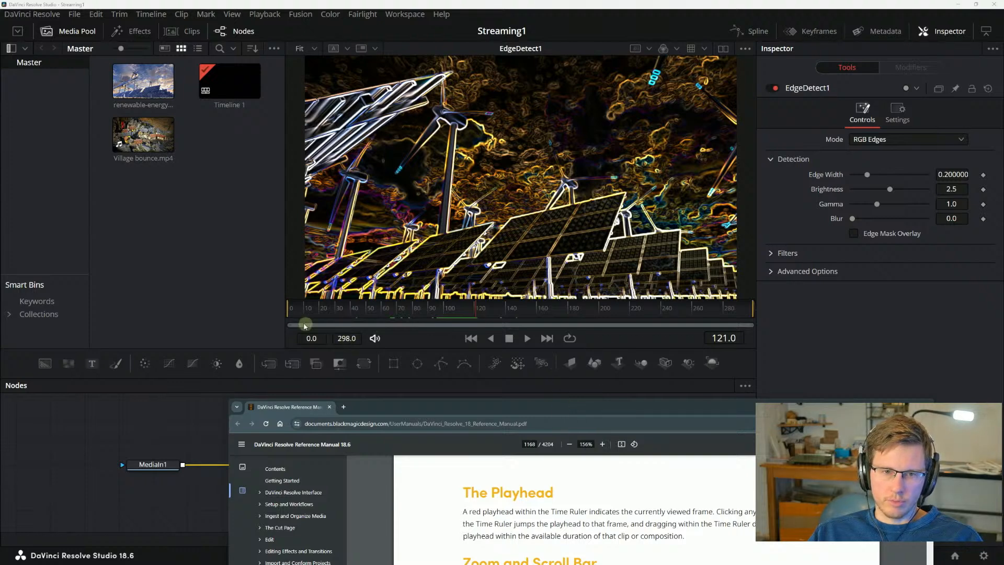
drag(288, 326, 462, 327)
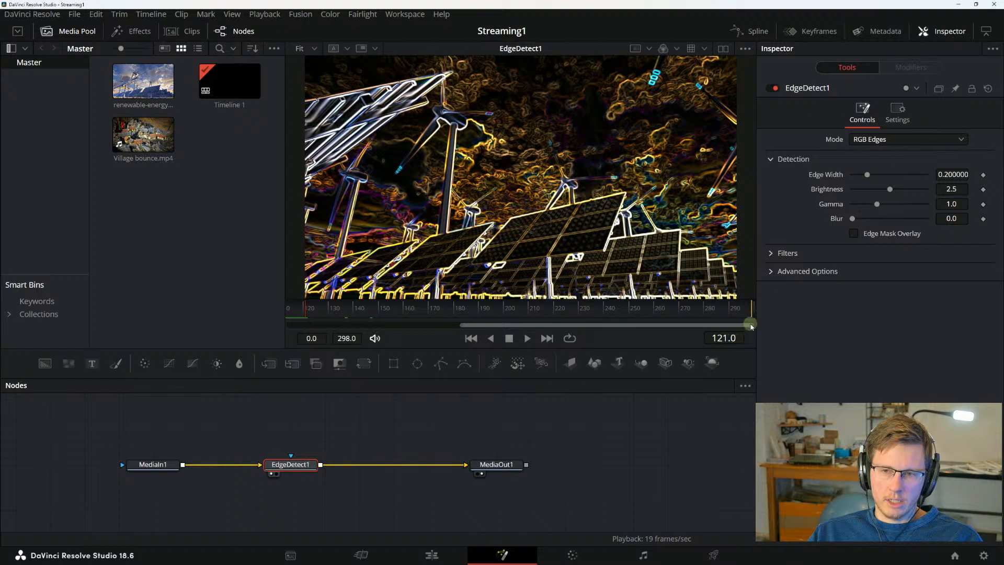
mouse_move(747, 327)
mouse_down()
mouse_move(560, 330)
mouse_move(751, 328)
mouse_up()
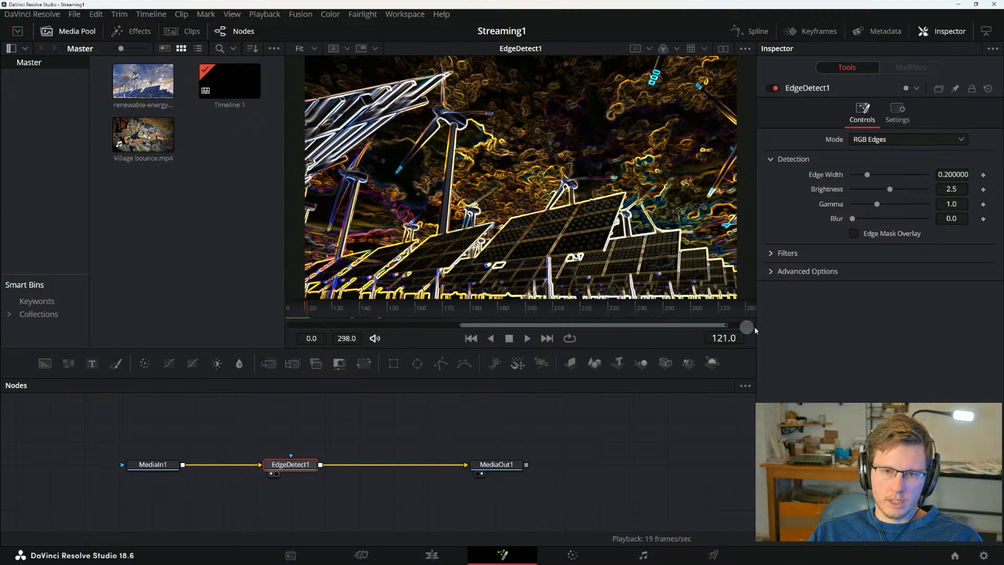
drag(439, 328, 264, 341)
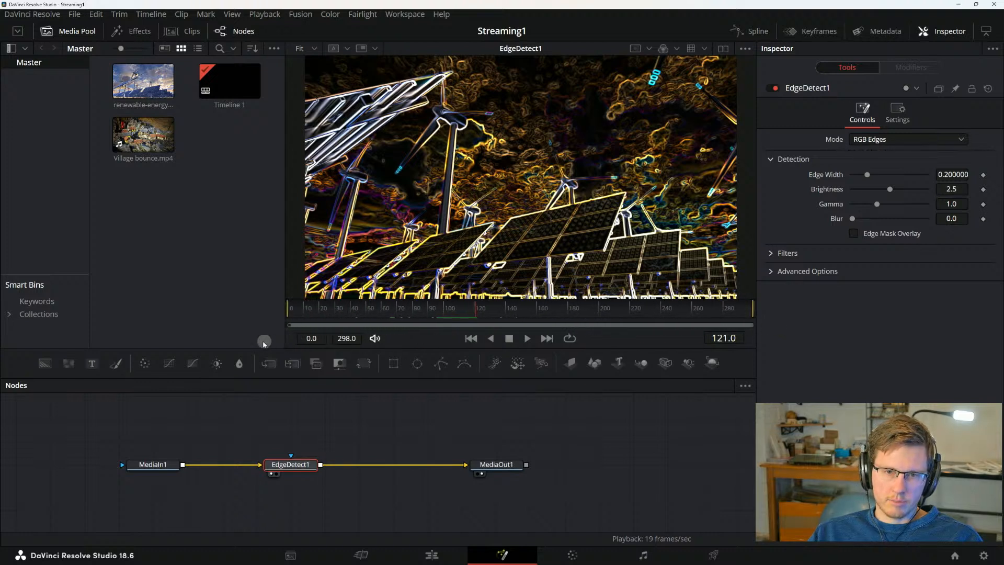
Switch back to the manual and read about scrolling the zoomed Time Ruler, including the middle mouse button tip.
key(alt+Tab)
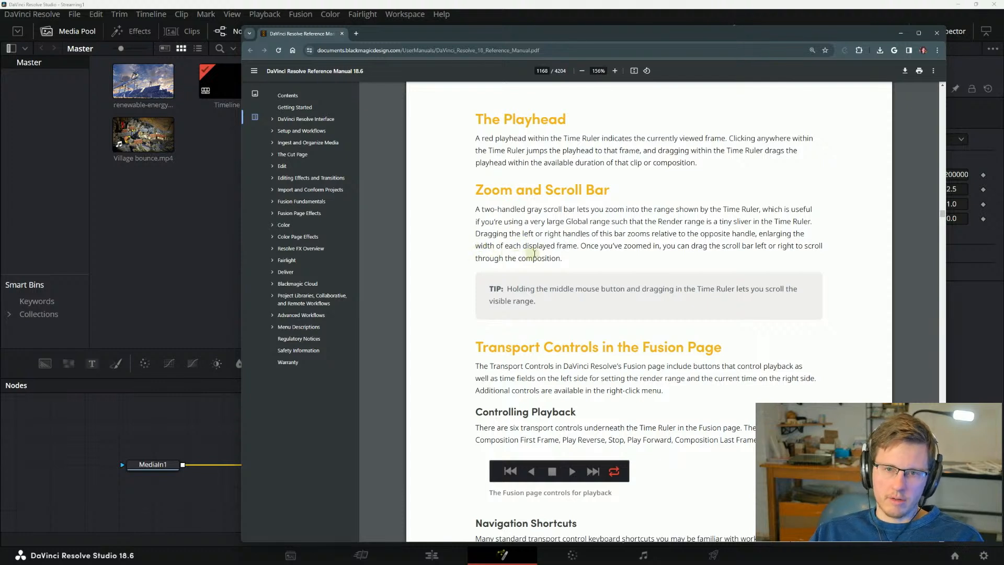
drag(581, 247, 709, 237)
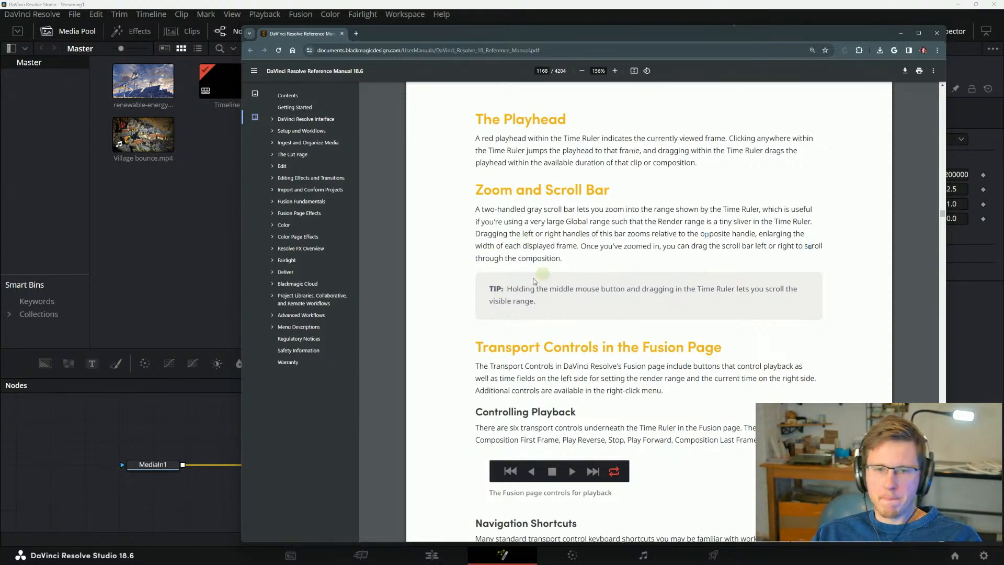
drag(508, 291, 638, 285)
click(637, 284)
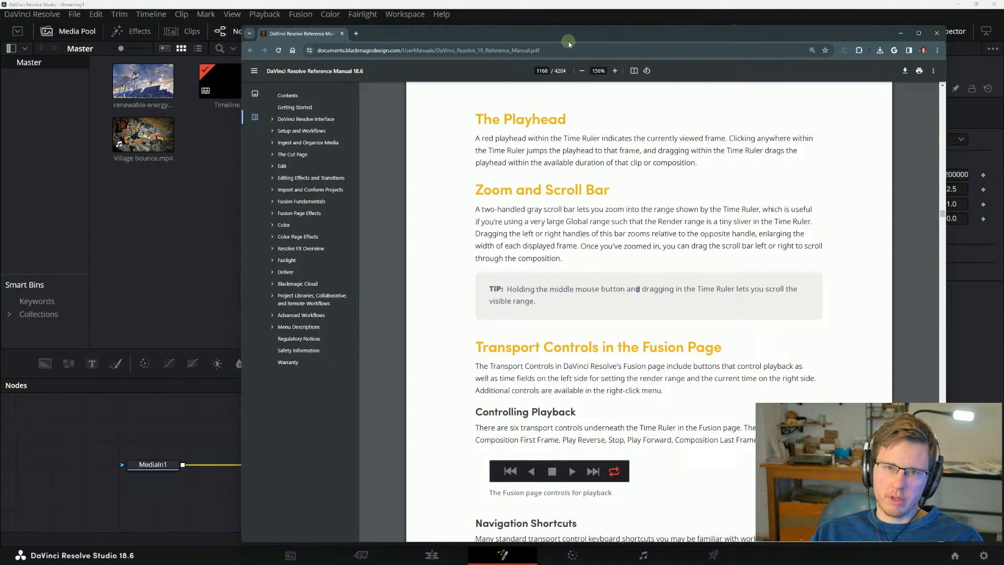
Return to Fusion, zoom the Time Ruler in from both ends, and scroll the visible range to about frames 75 to 150.
drag(571, 38, 738, 422)
click(468, 325)
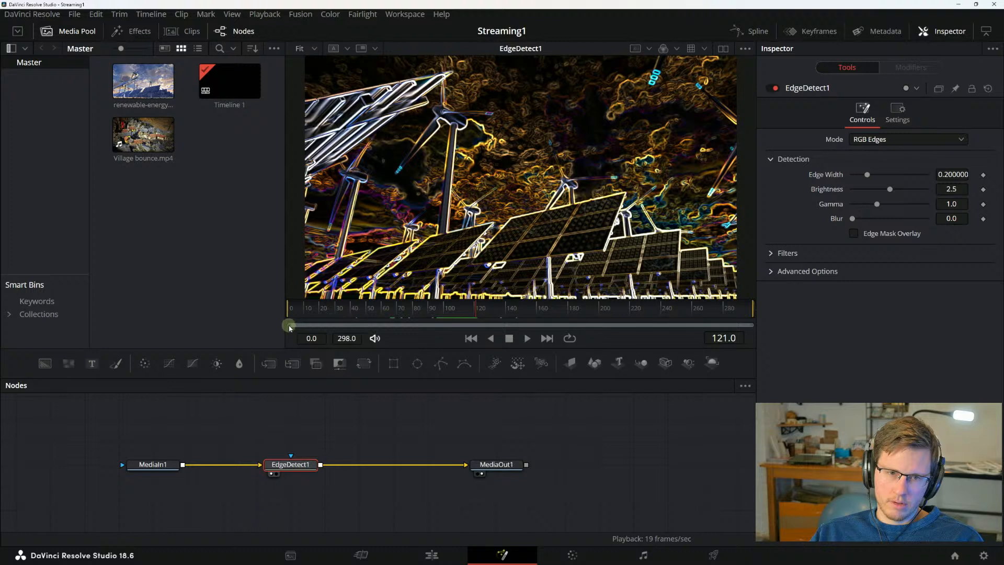
drag(289, 327, 396, 326)
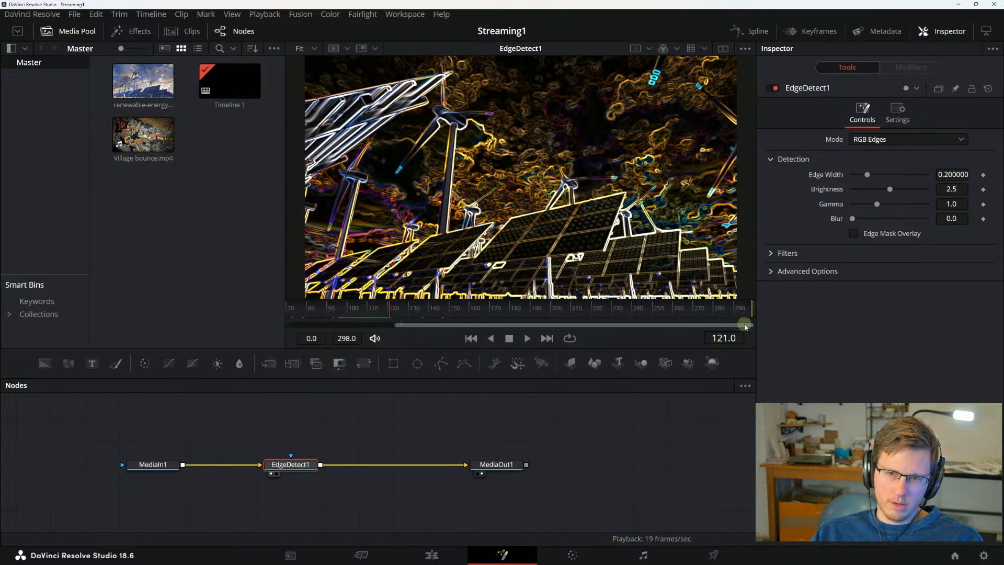
drag(745, 326, 511, 330)
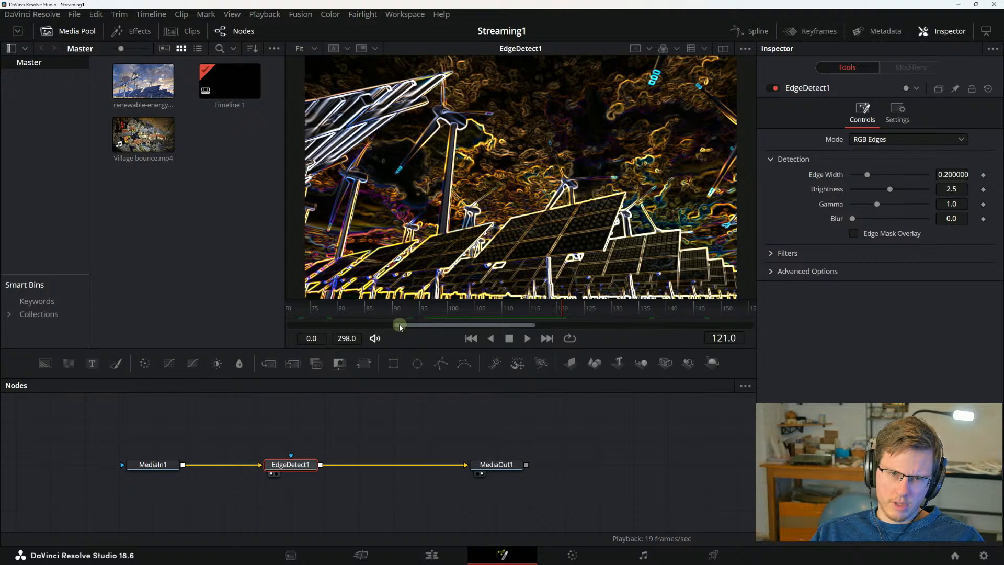
drag(397, 325, 469, 321)
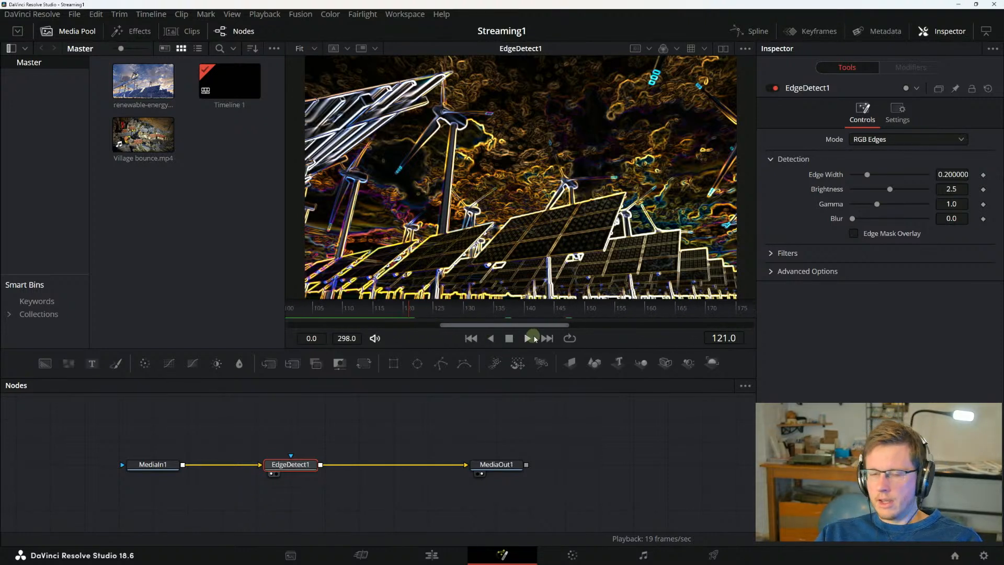
drag(500, 325, 463, 325)
Bring the manual back into view and read Transport Controls in the Fusion Page and its Controlling Playback section.
key(alt+Tab)
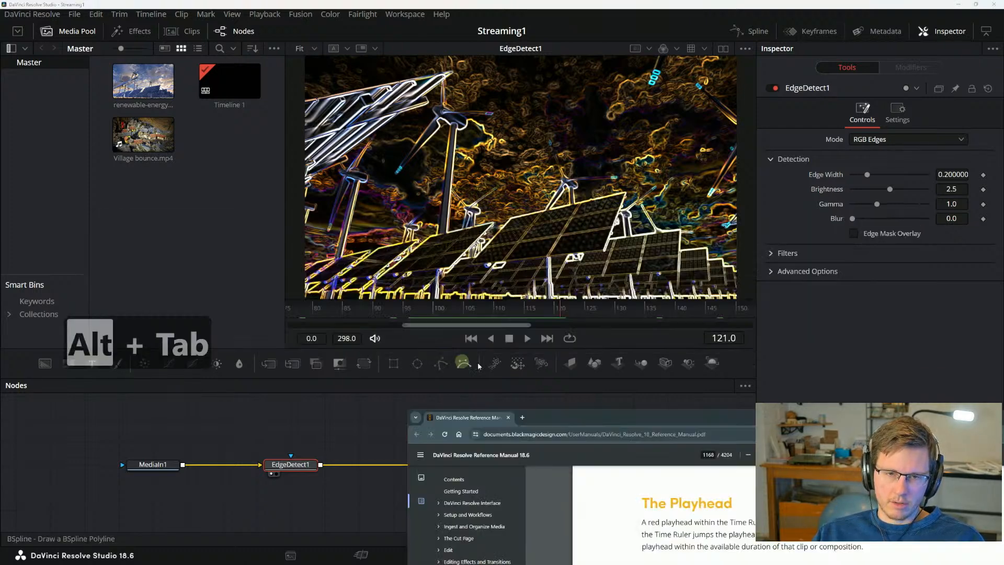
drag(674, 420, 472, 45)
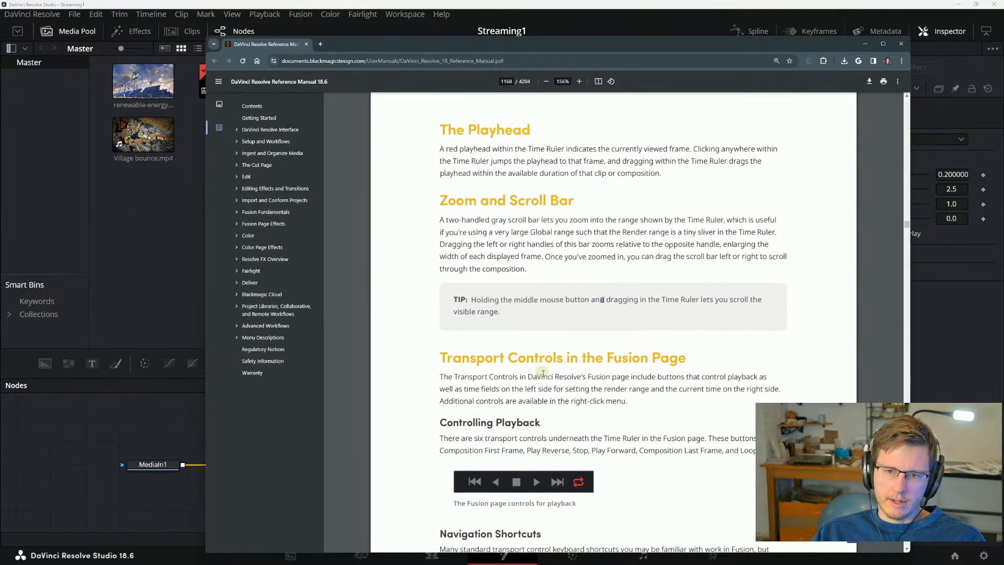
scroll(451, 383, down, 1)
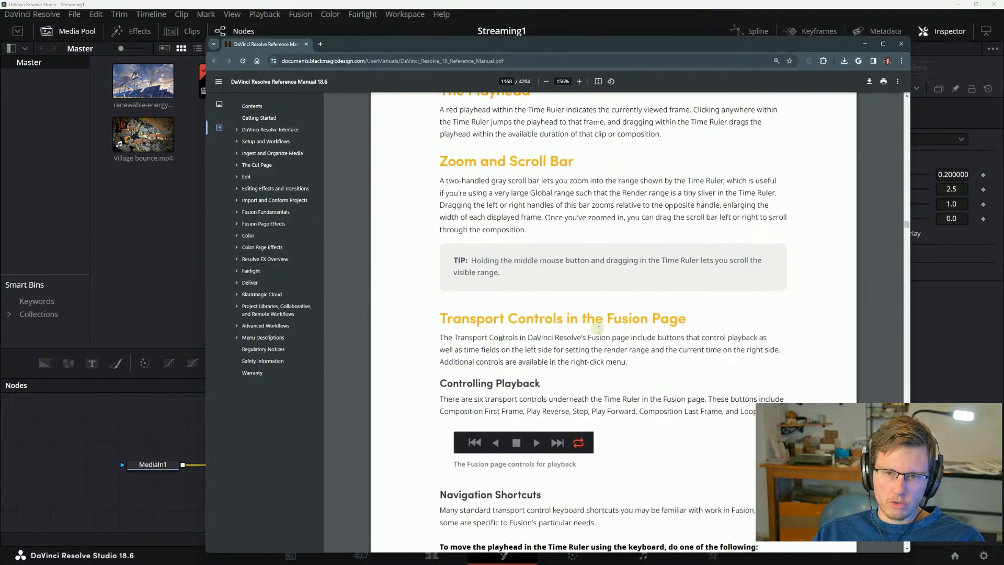
scroll(577, 345, down, 3)
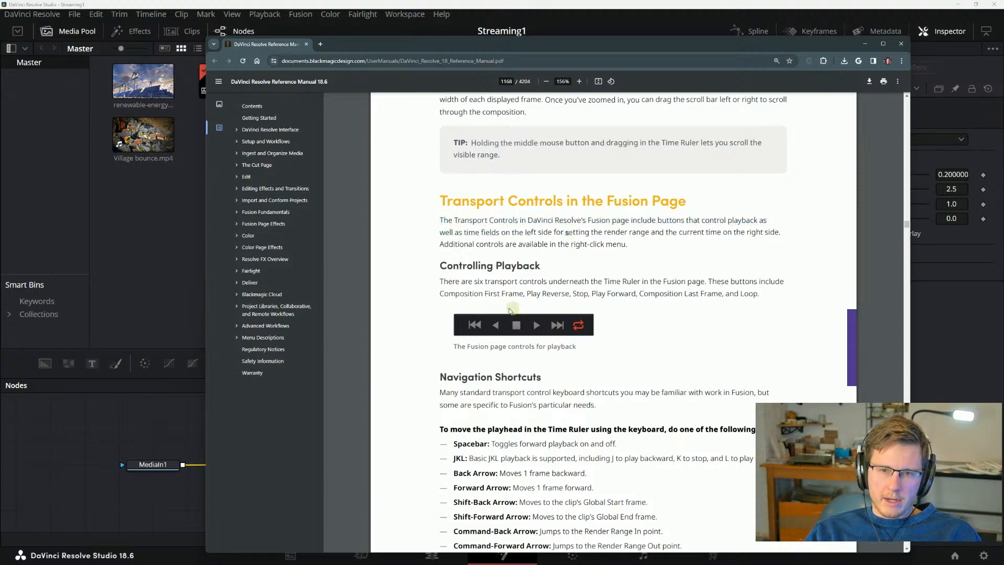
scroll(533, 261, down, 1)
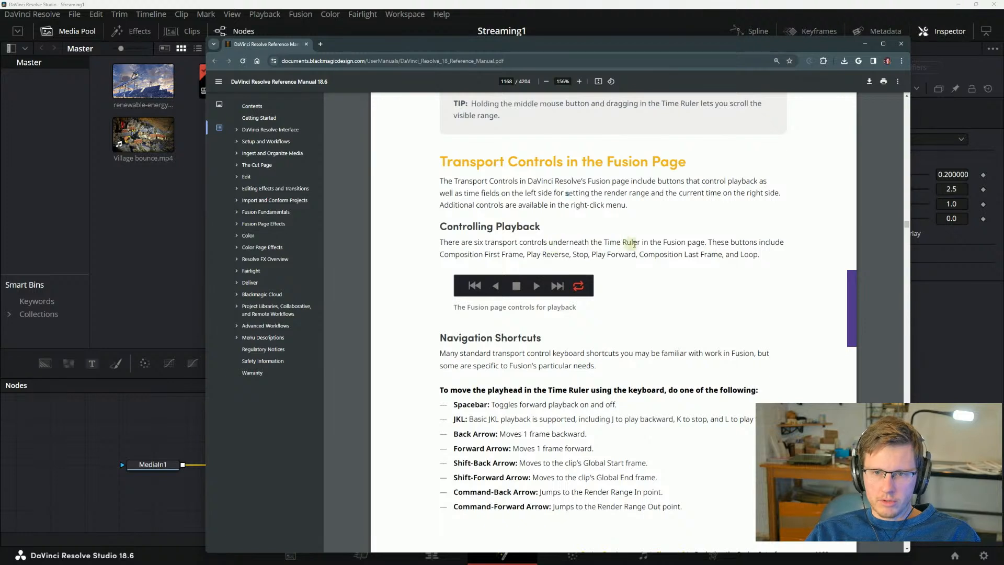
drag(709, 244, 750, 245)
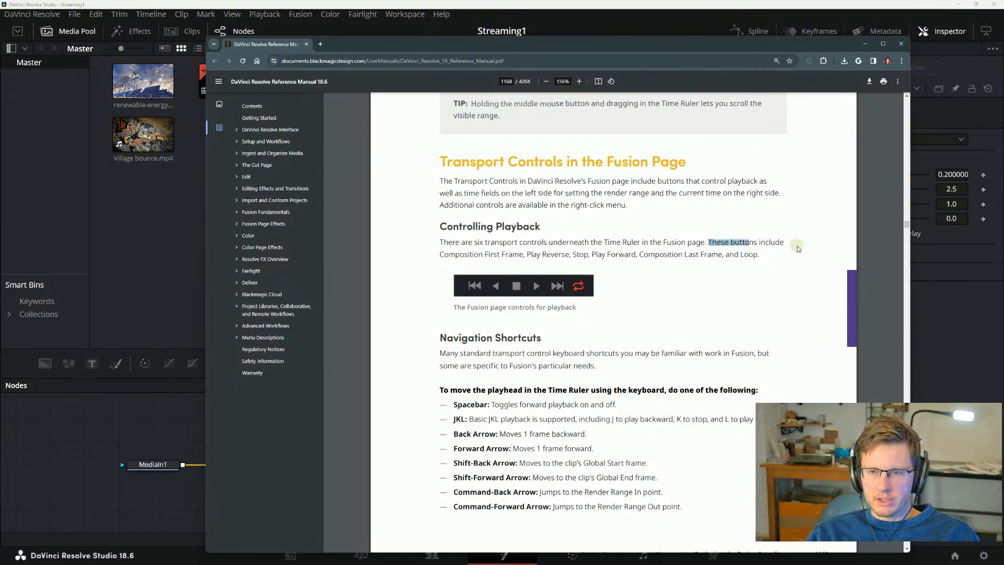
click(797, 245)
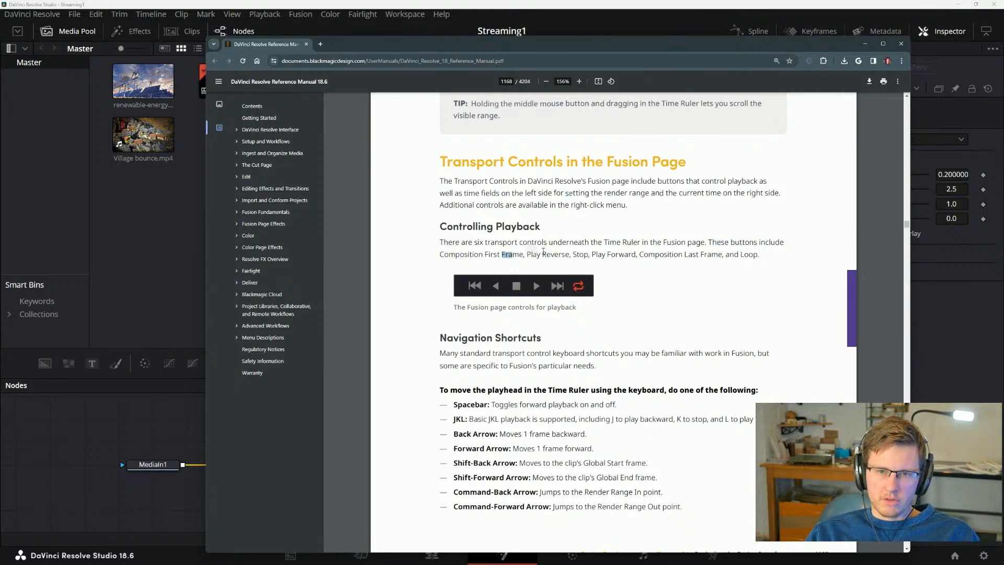
click(579, 256)
drag(543, 252, 656, 253)
click(576, 256)
click(685, 255)
click(734, 256)
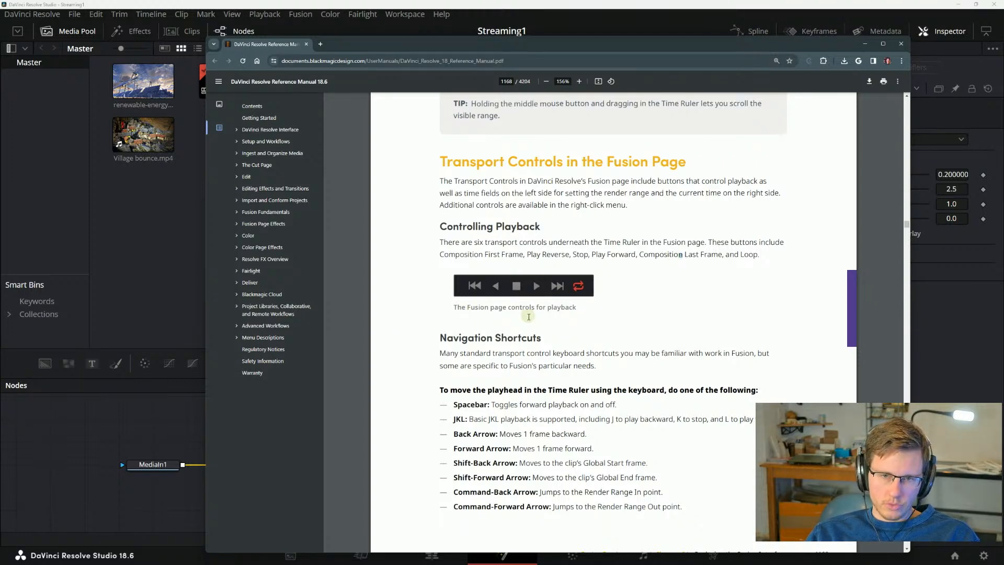
Read the Navigation Shortcuts section and its keyboard methods for moving the playhead in the Time Ruler.
scroll(487, 314, down, 2)
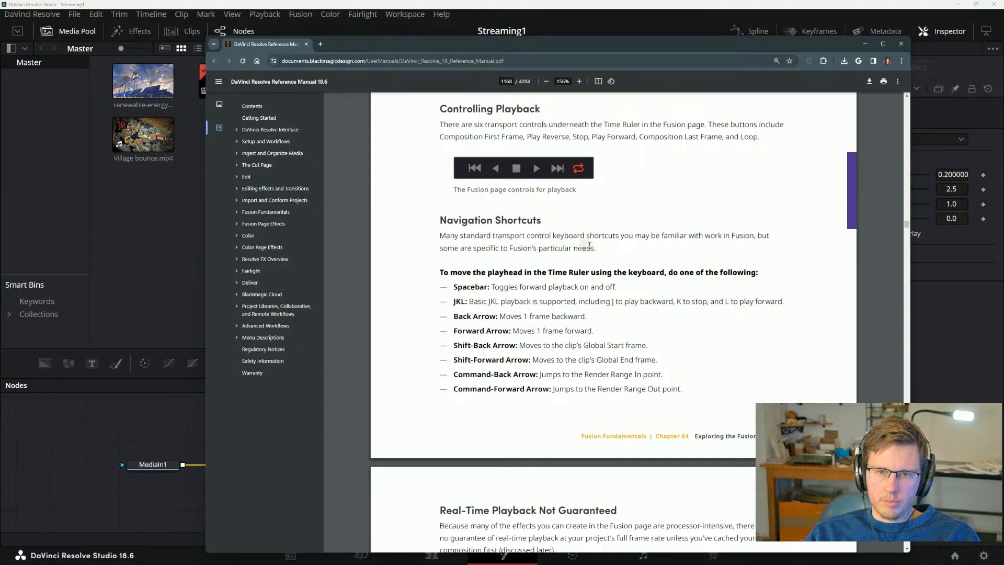
drag(588, 246, 616, 237)
click(437, 282)
drag(452, 273, 548, 269)
click(562, 262)
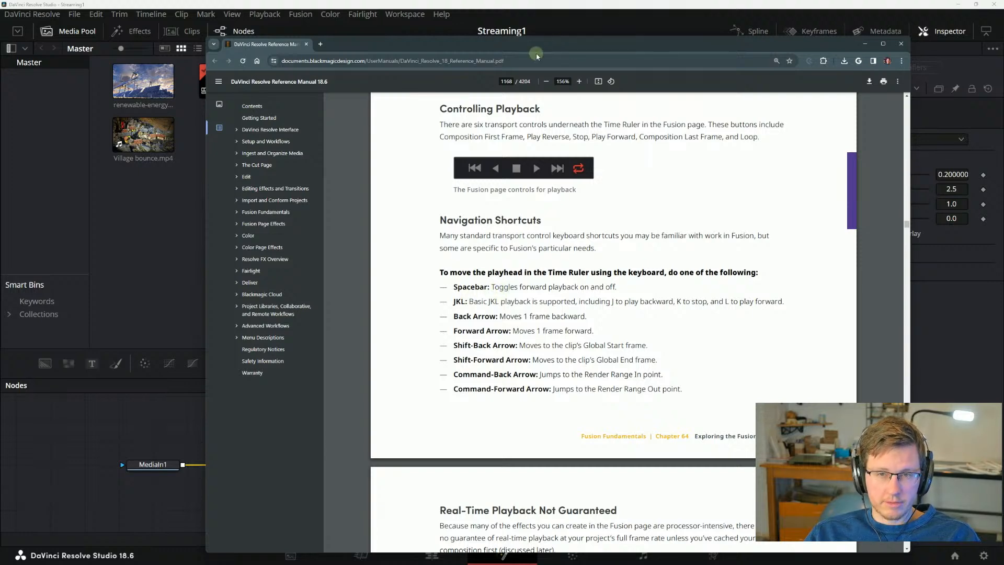
Read the manual's list of Navigation Shortcuts, from spacebar and JKL playback to the global and render range jumps.
drag(545, 44, 580, 42)
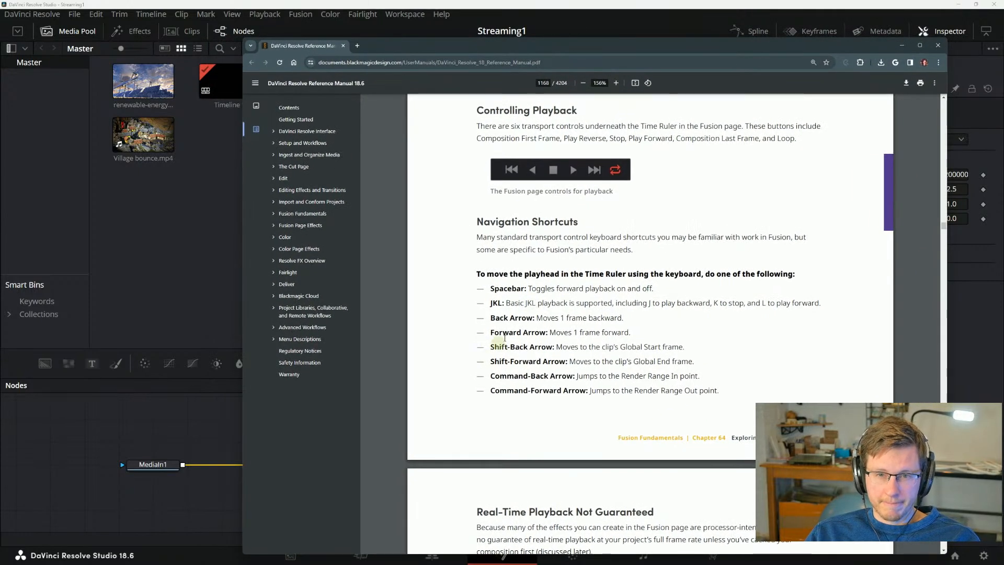
drag(508, 302, 552, 308)
click(574, 304)
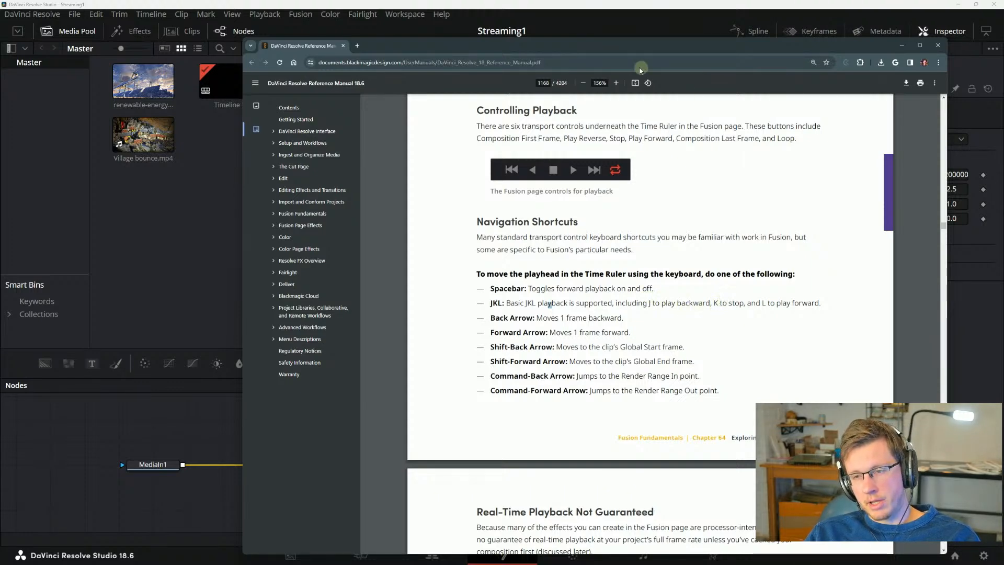
drag(612, 43, 607, 43)
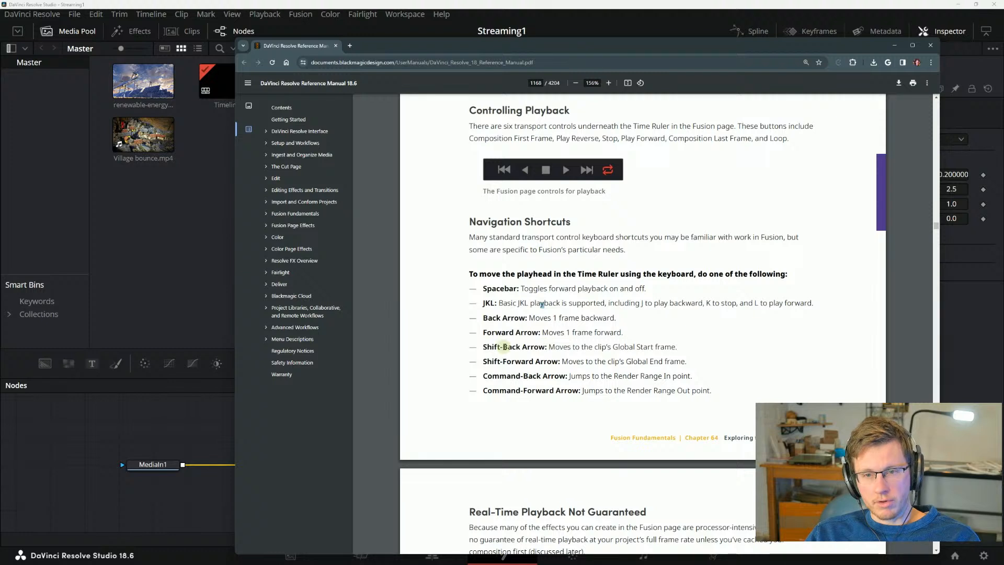
scroll(504, 346, down, 1)
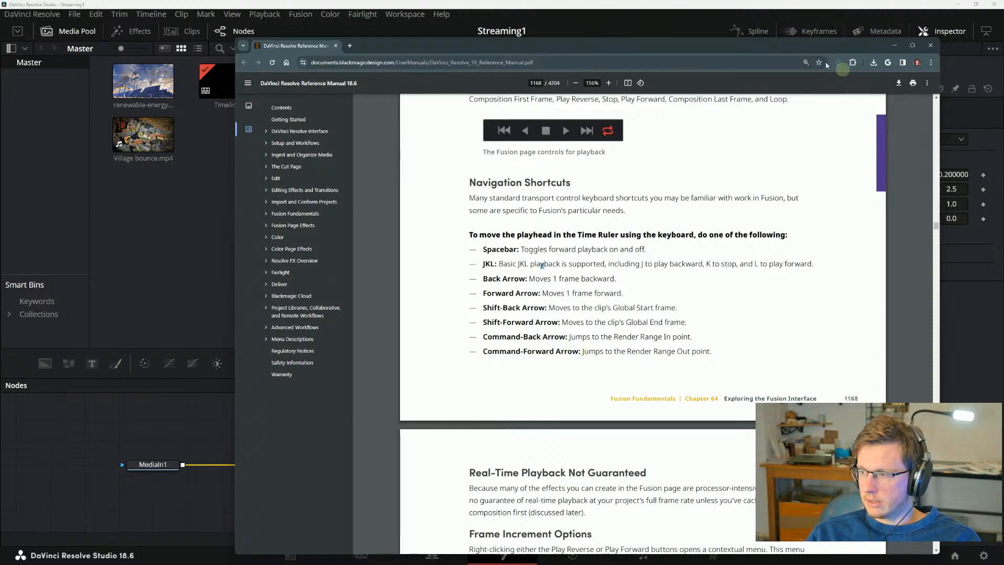
Return to Fusion, zoom the Time Ruler out to the full clip, and set the render range to frames 88 to 149.
drag(618, 48, 1003, 139)
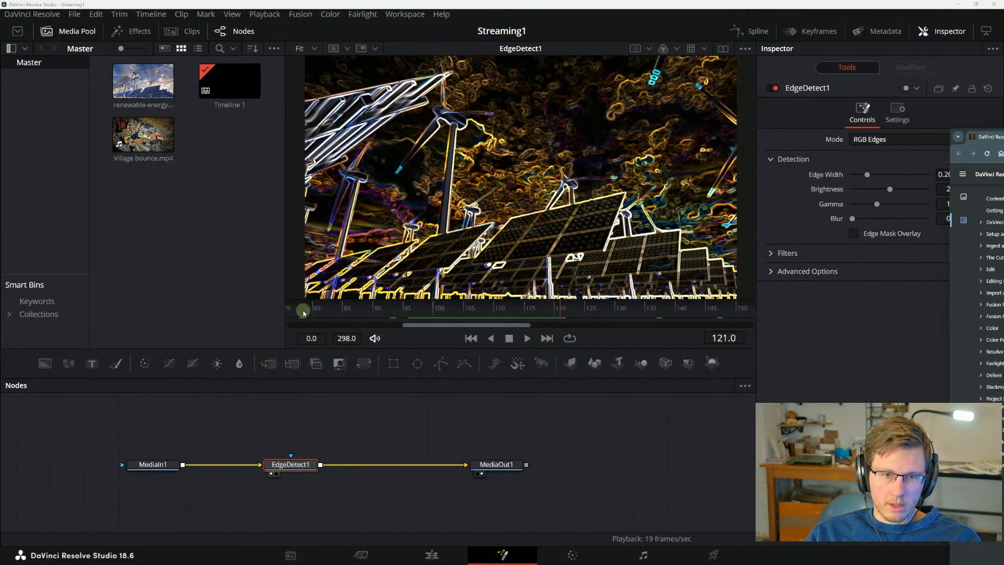
drag(403, 325, 286, 336)
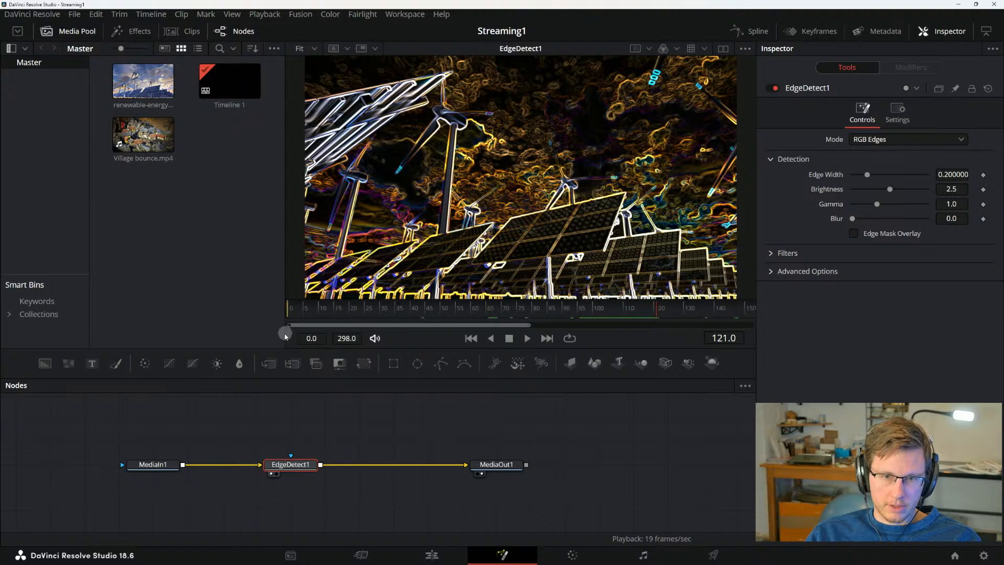
drag(529, 325, 753, 325)
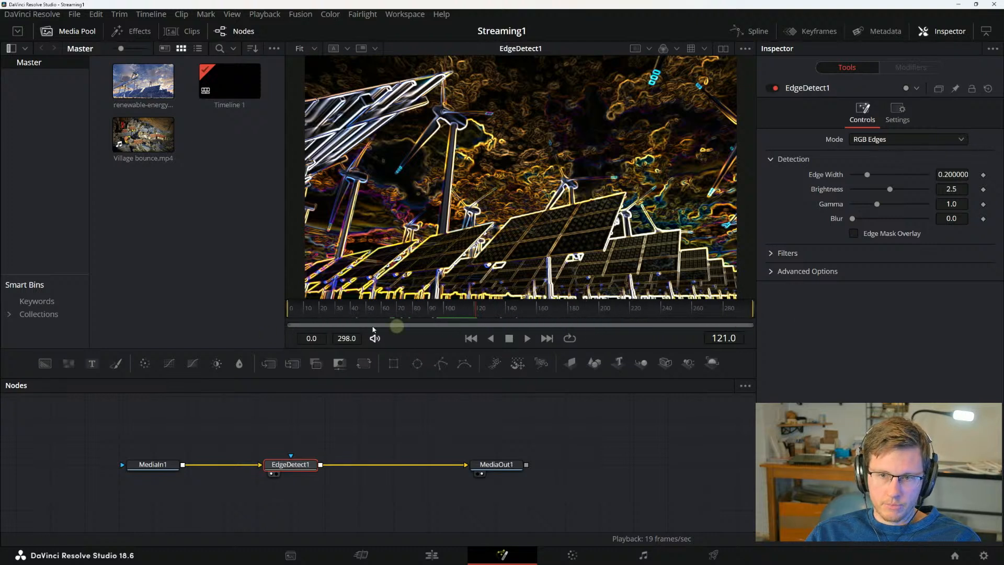
drag(287, 307, 431, 308)
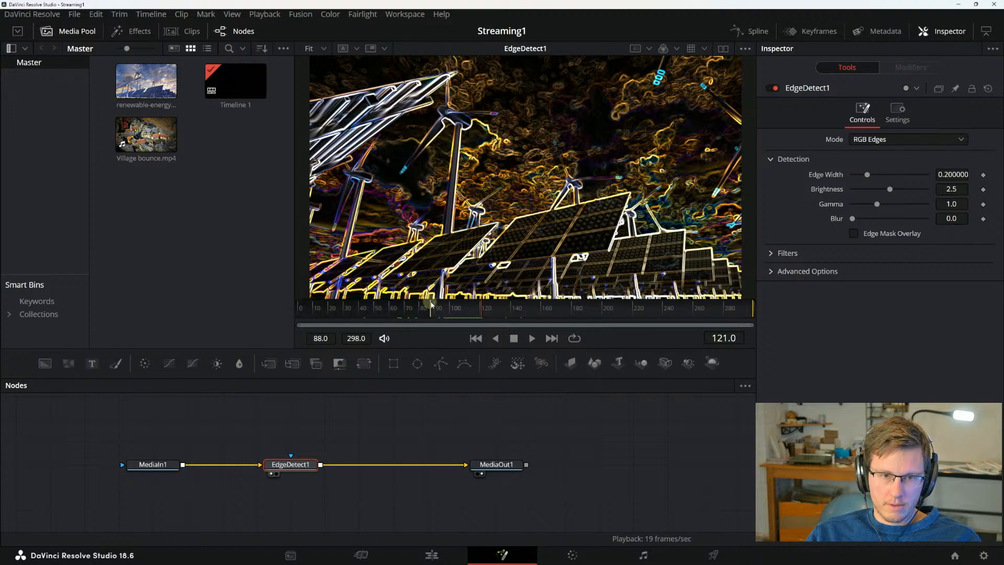
mouse_move(752, 309)
mouse_down()
mouse_move(508, 309)
mouse_move(527, 312)
mouse_up()
key(alt+Tab)
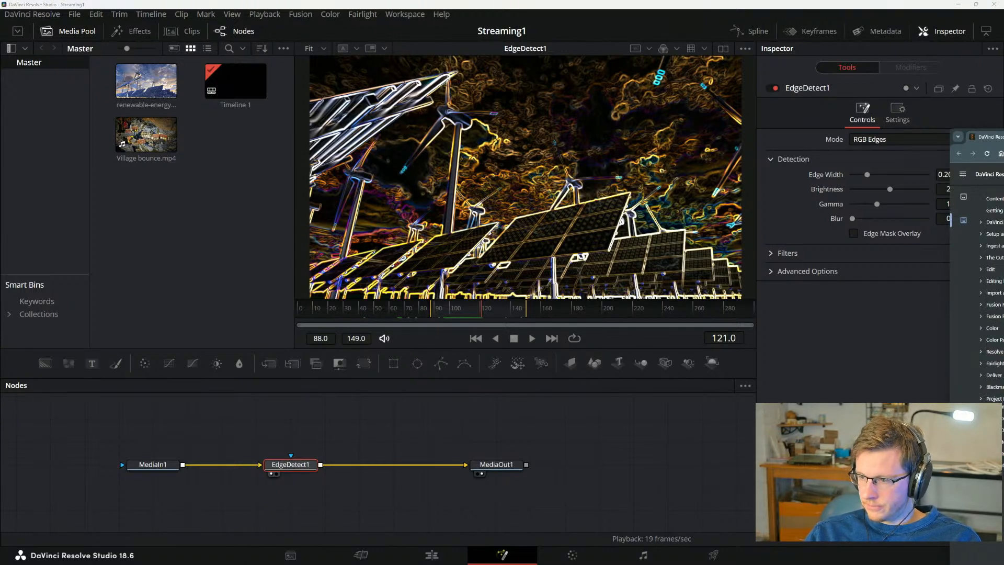
Play the render range forward from near its start, stop it, and try reverse and forward playback with the JKL controls.
click(426, 310)
key(space)
key(space)
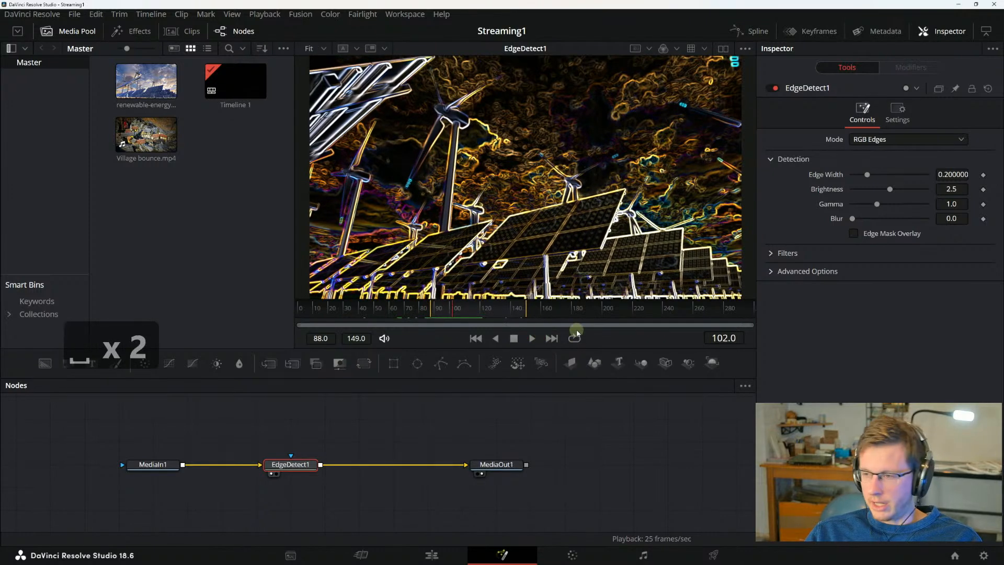
key(j)
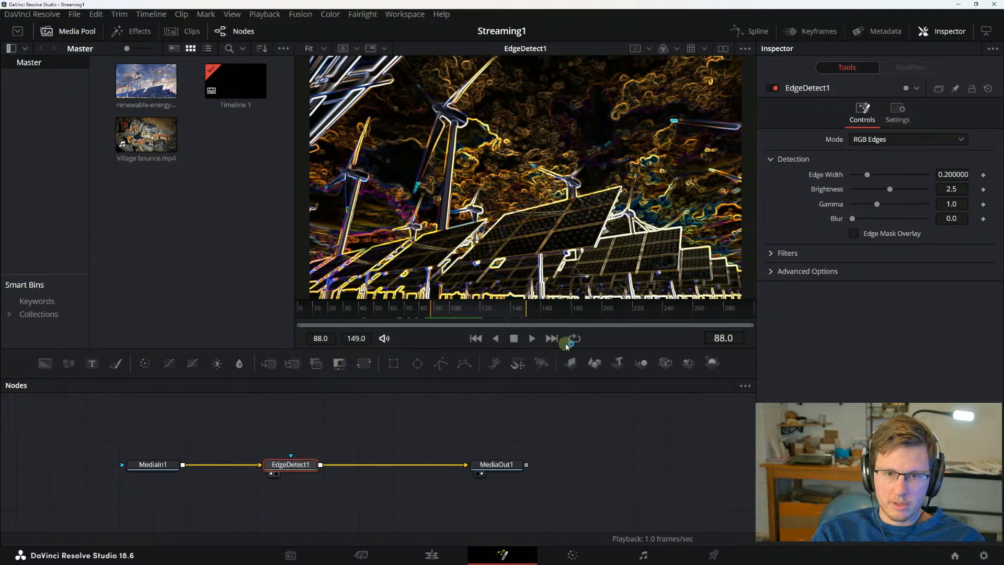
key(space)
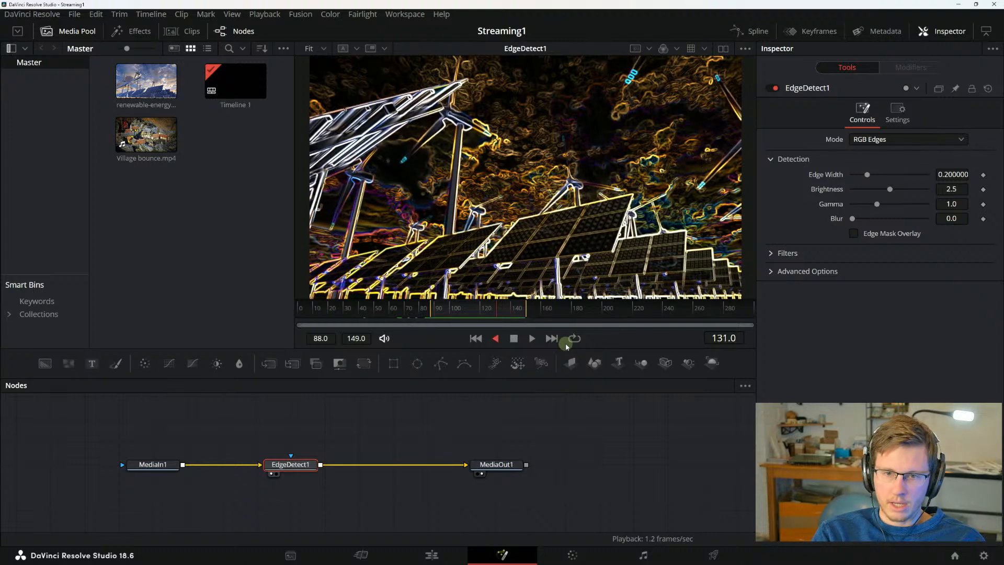
key(j)
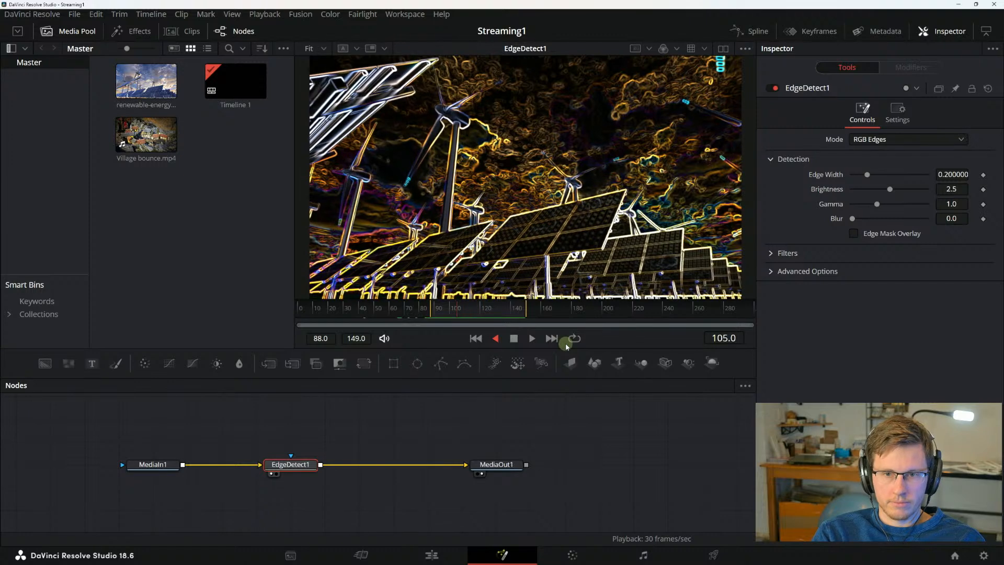
key(l)
key(j)
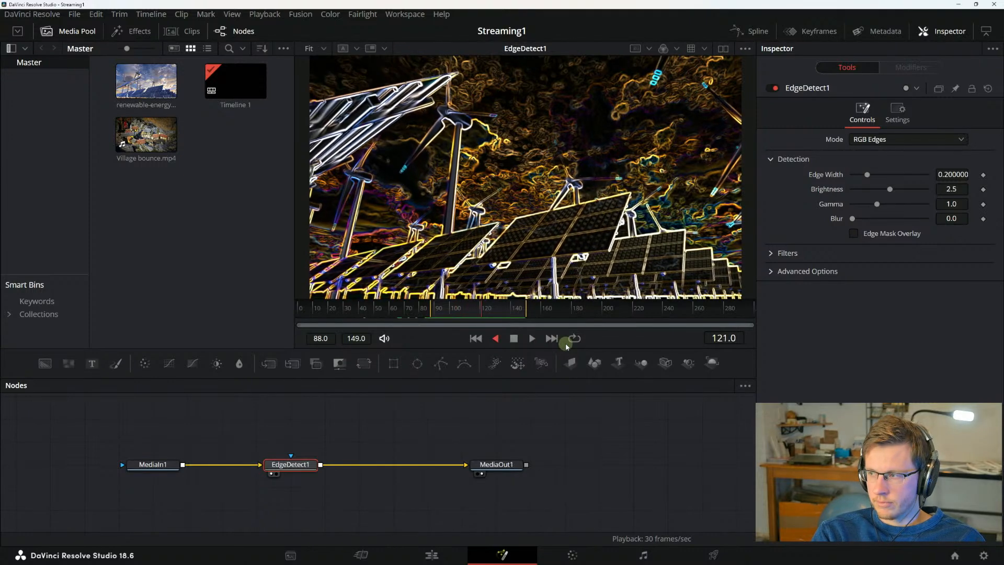
Stop playback and jump the playhead to the clip's global end and to the render range's out point at frame 149.
key(k)
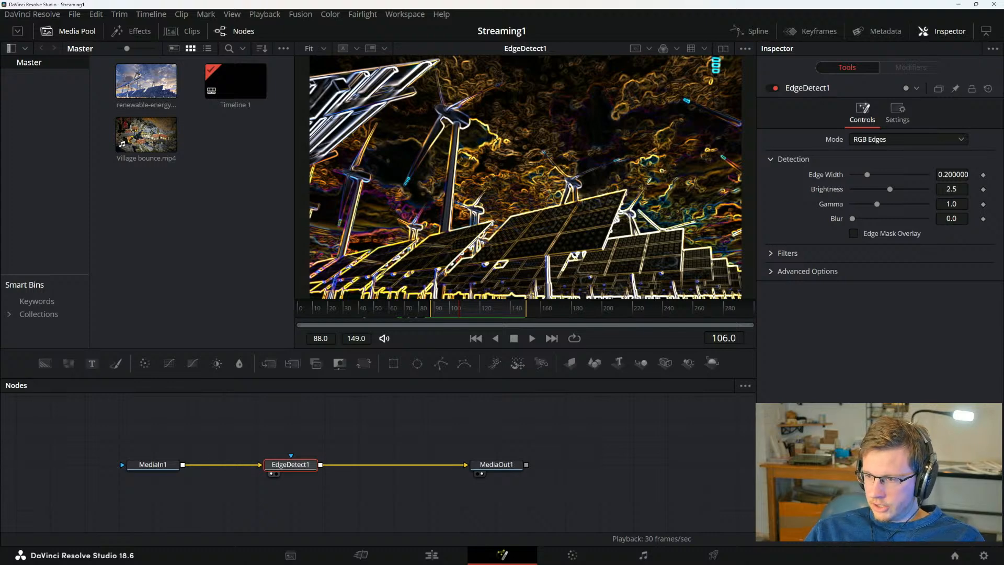
key(End)
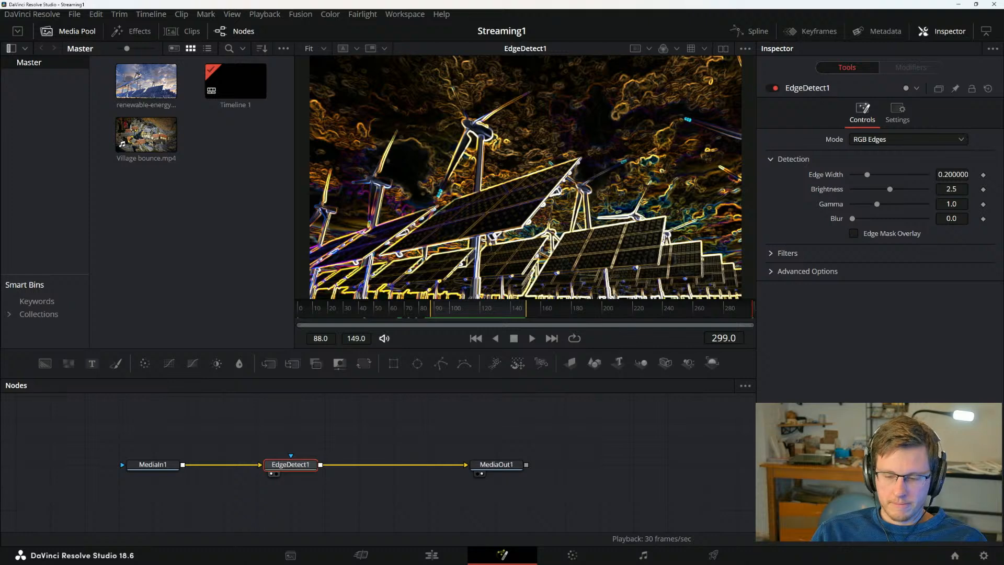
key(Home)
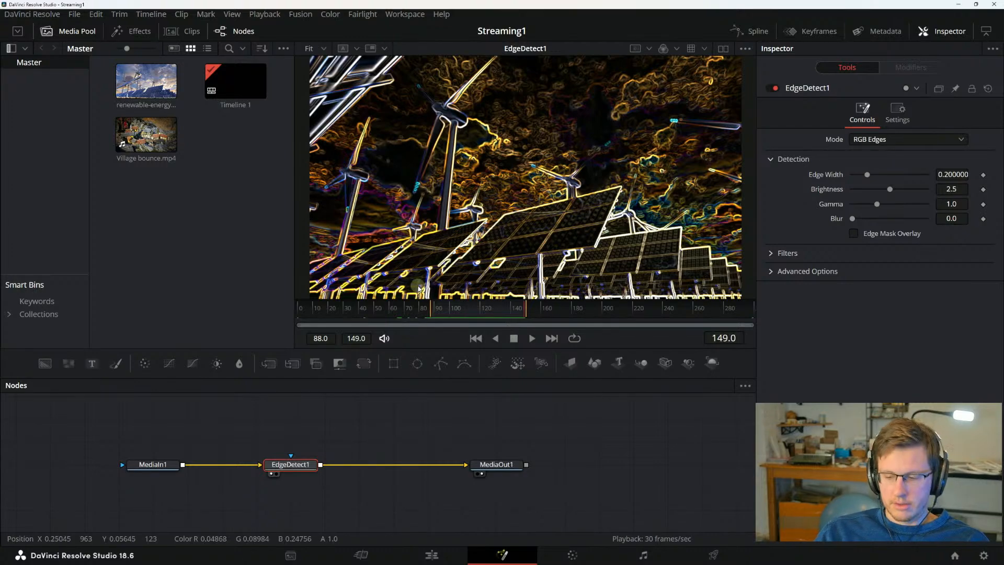
Bring the manual back into view and read the Real-Time Playback Not Guaranteed section.
drag(1003, 134, 375, 35)
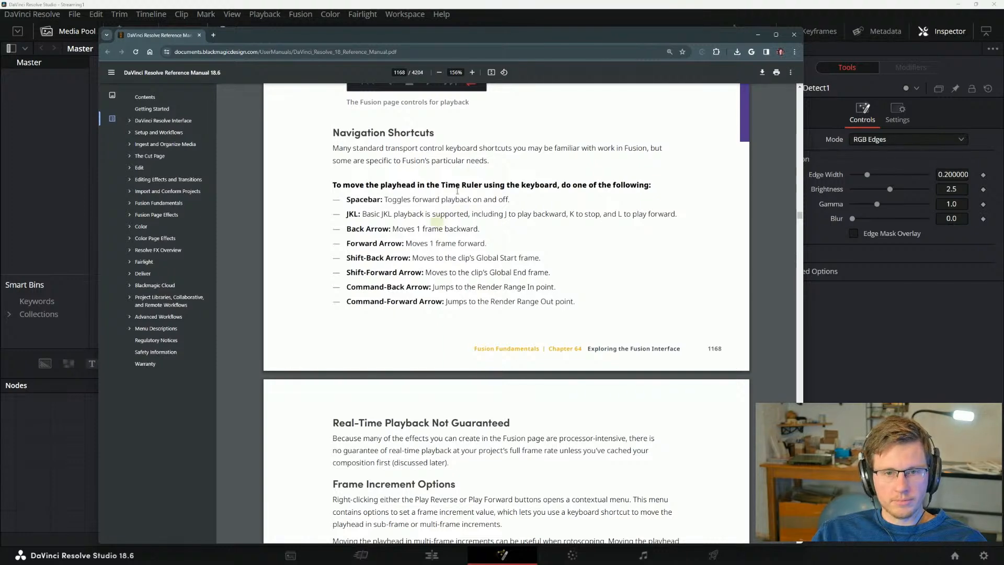
scroll(457, 191, down, 2)
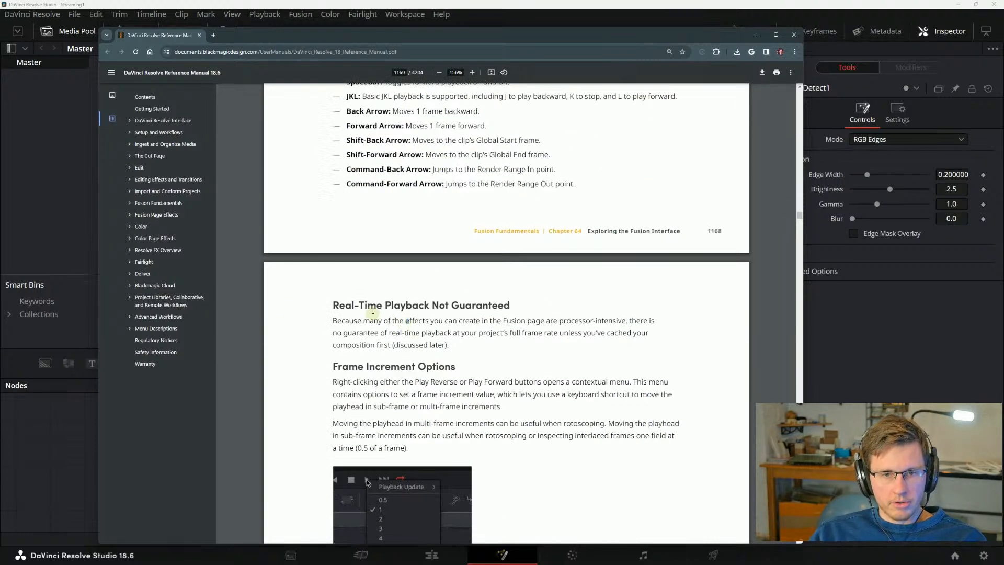
scroll(373, 310, down, 2)
scroll(373, 310, up, 1)
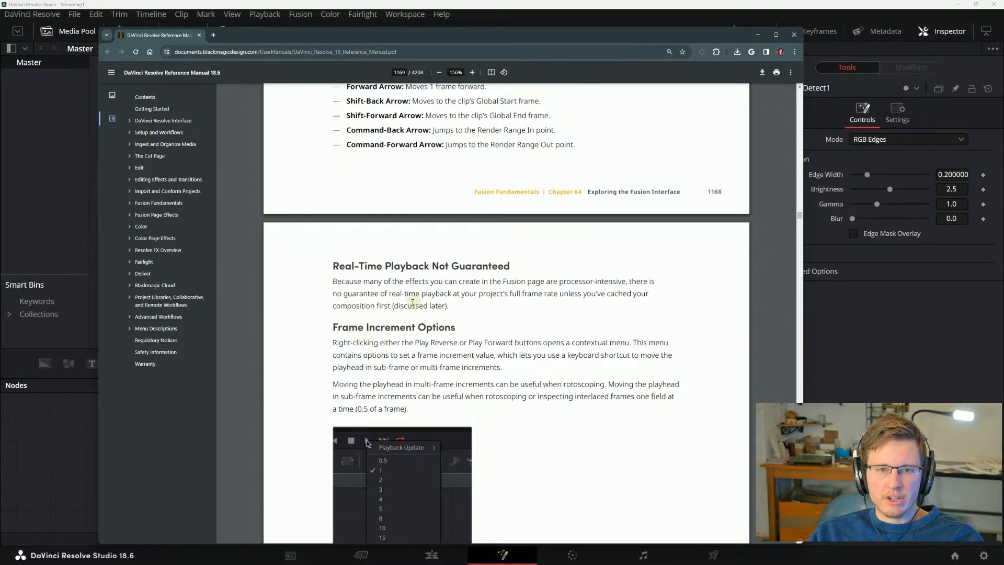
scroll(450, 326, down, 2)
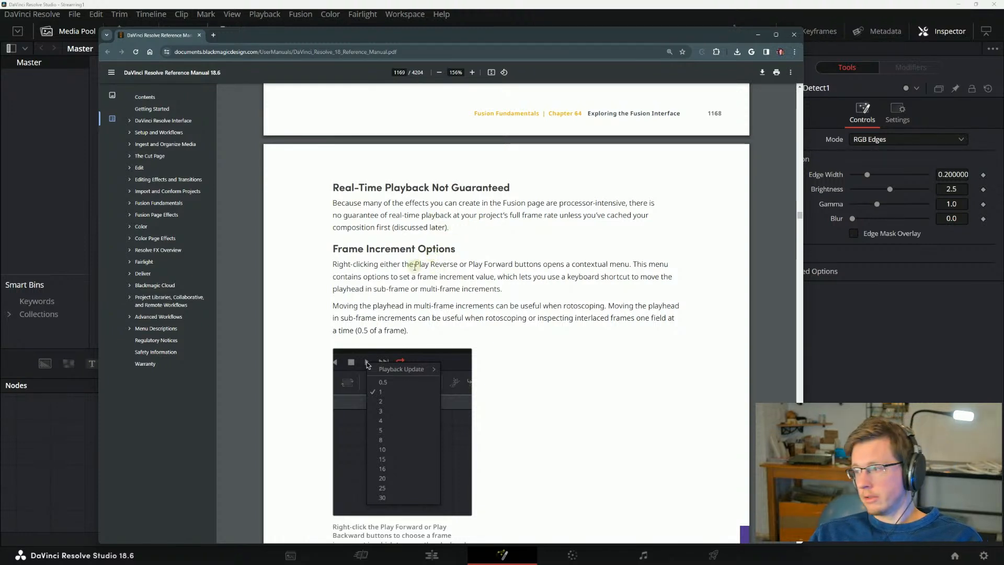
scroll(433, 262, down, 2)
scroll(434, 280, up, 4)
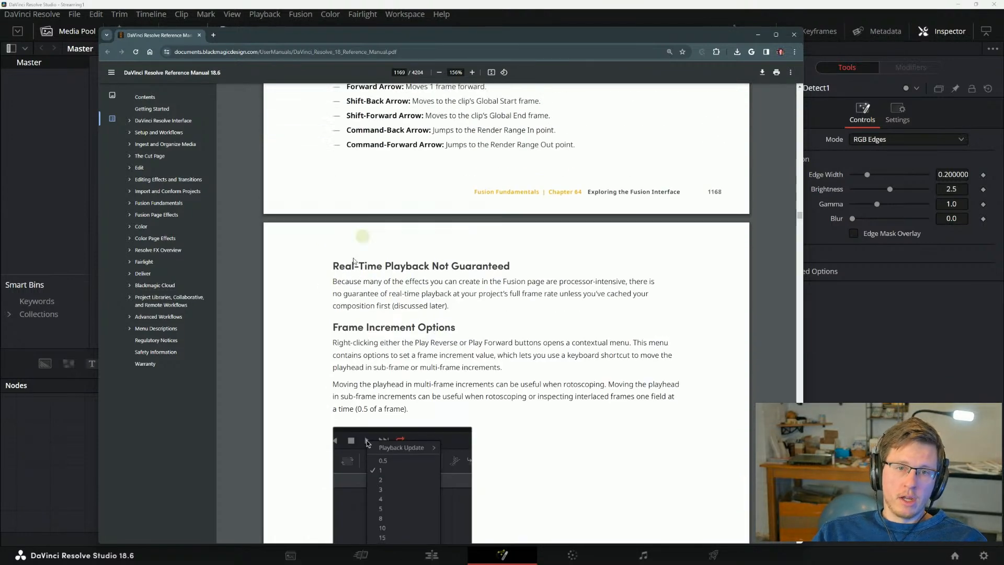
drag(414, 36, 435, 178)
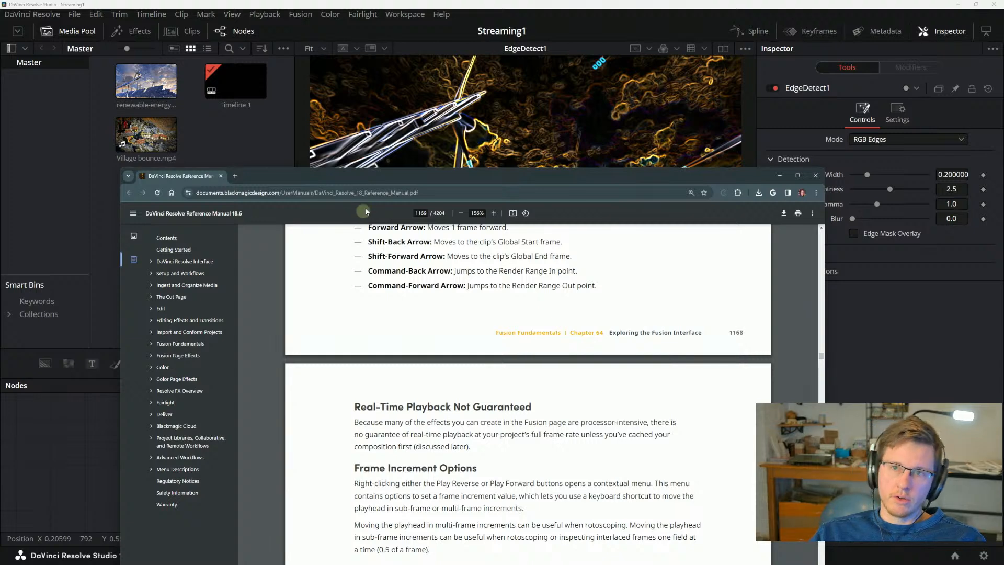
drag(375, 177, 366, 18)
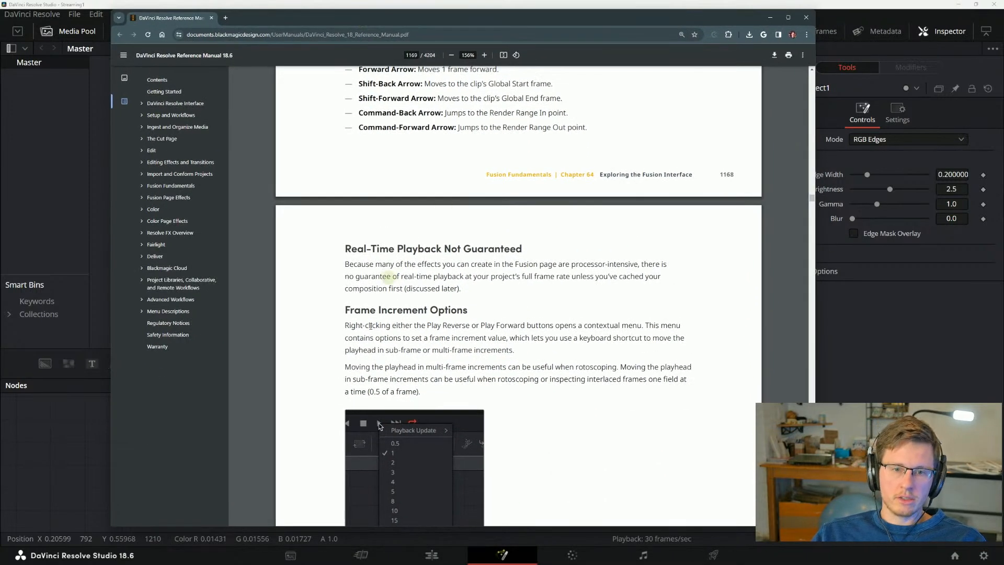
Read the Frame Increment Options section and its increment list, continuing to the start of Looping Options.
scroll(366, 340, down, 2)
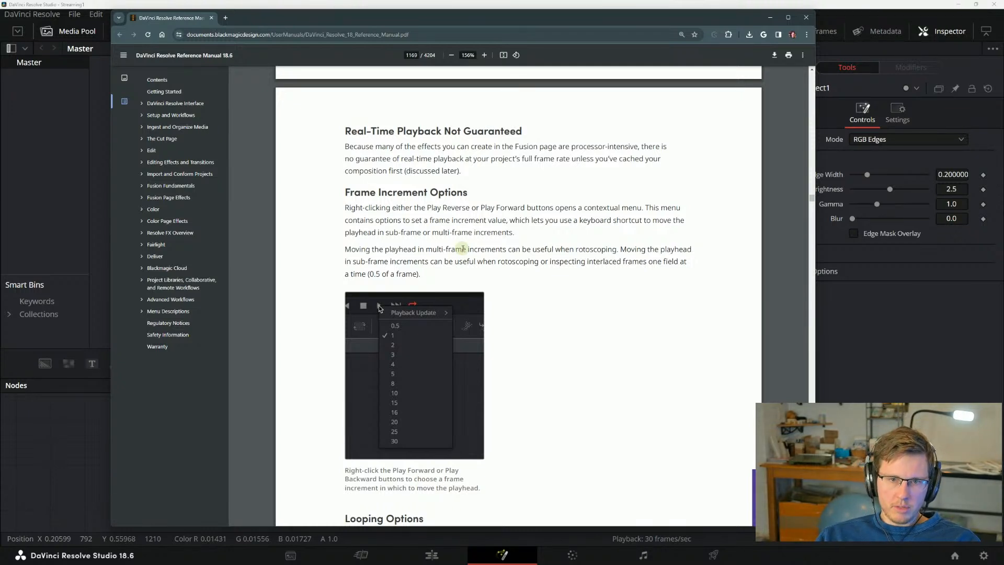
drag(427, 273, 407, 209)
click(451, 223)
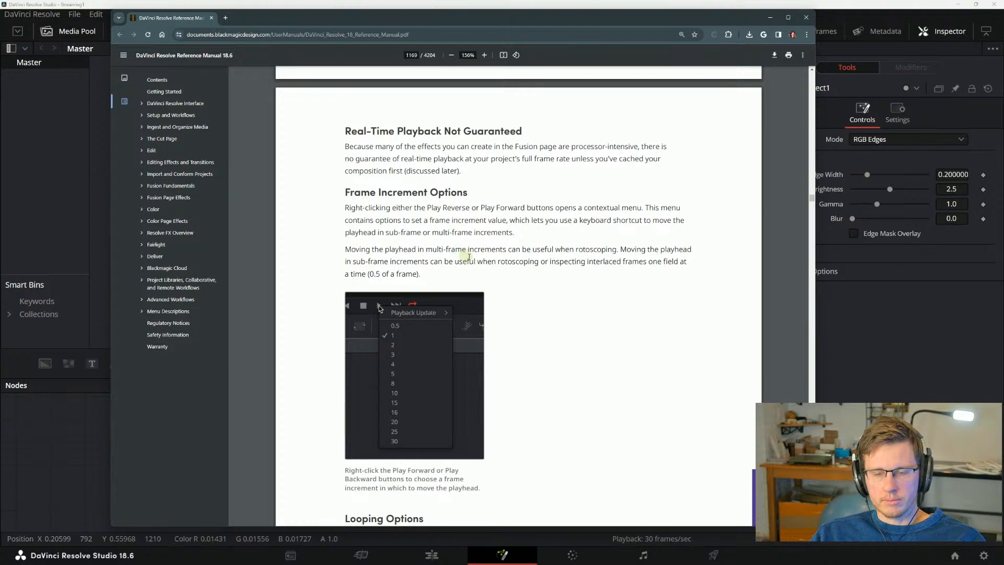
double_click(631, 253)
click(367, 259)
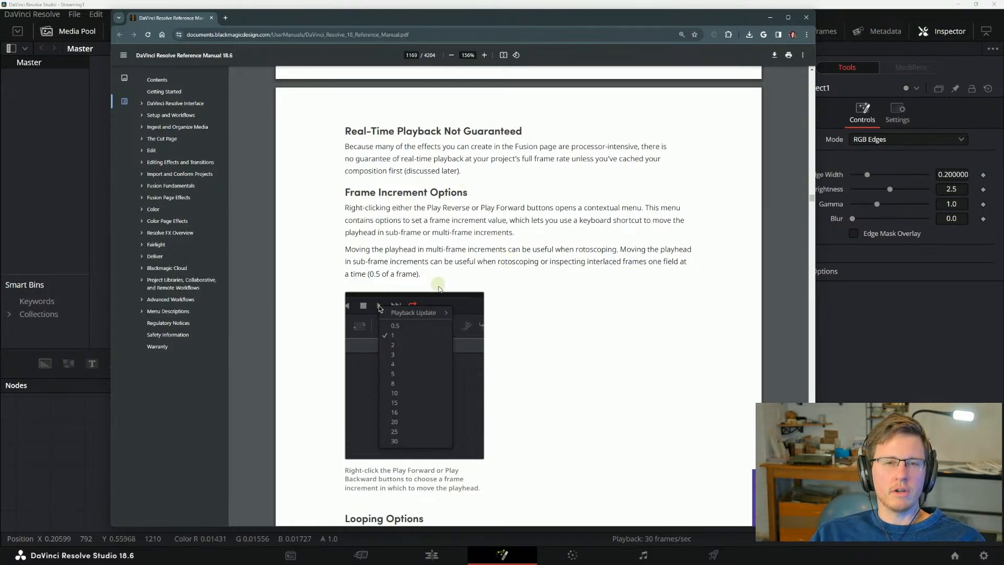
scroll(388, 263, down, 2)
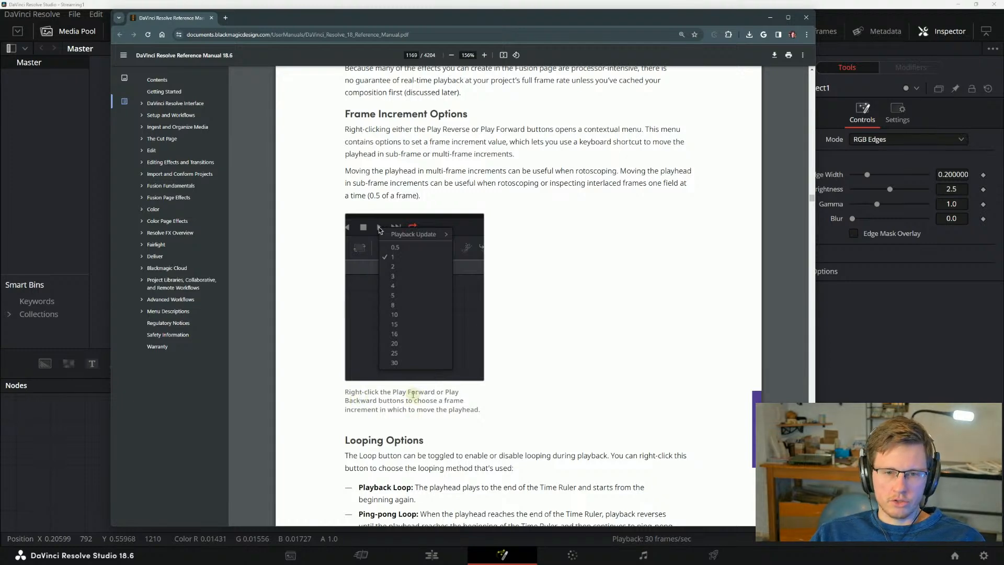
scroll(423, 377, down, 1)
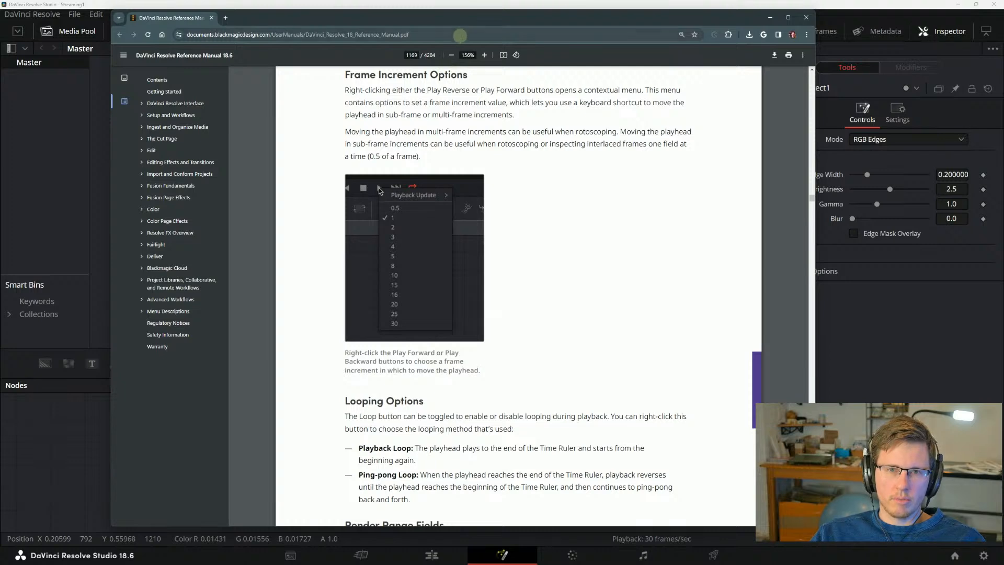
Switch back to Fusion and set the forward playback frame increment to 0.5.
key(alt+Tab)
right_click(532, 339)
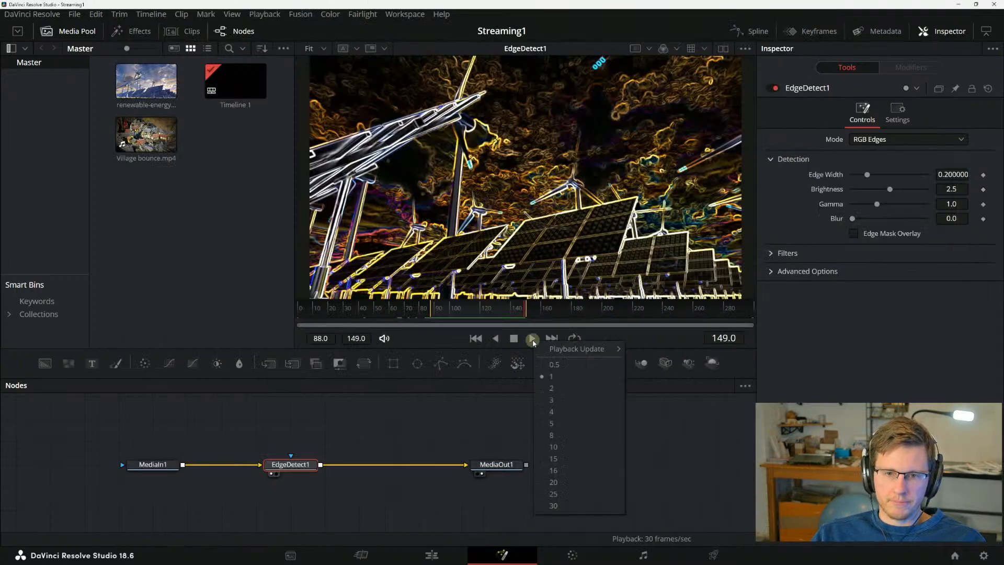
click(556, 365)
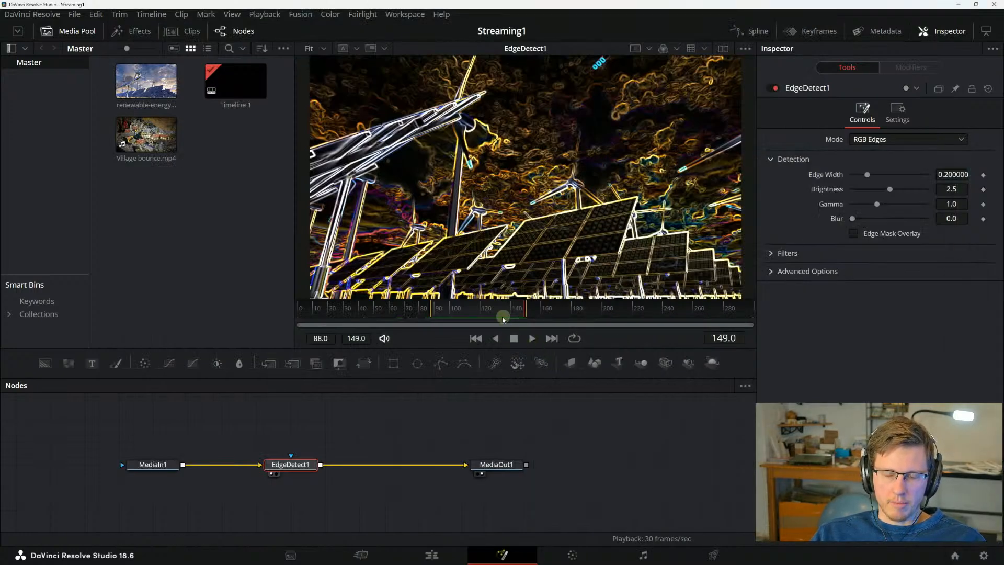
Play and stop the clip, and step the playhead forward and backward to test the half-frame increment.
key(space)
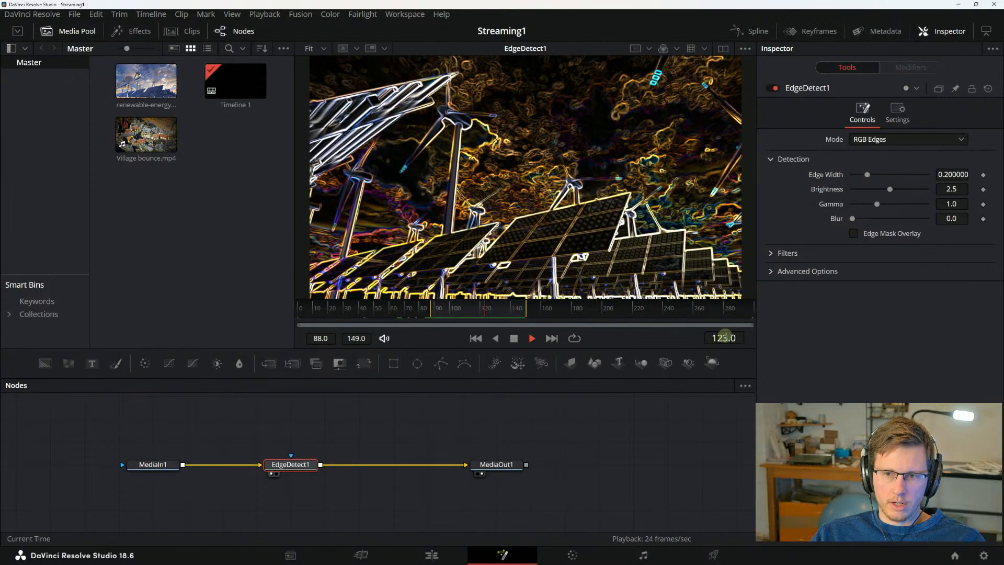
key(space)
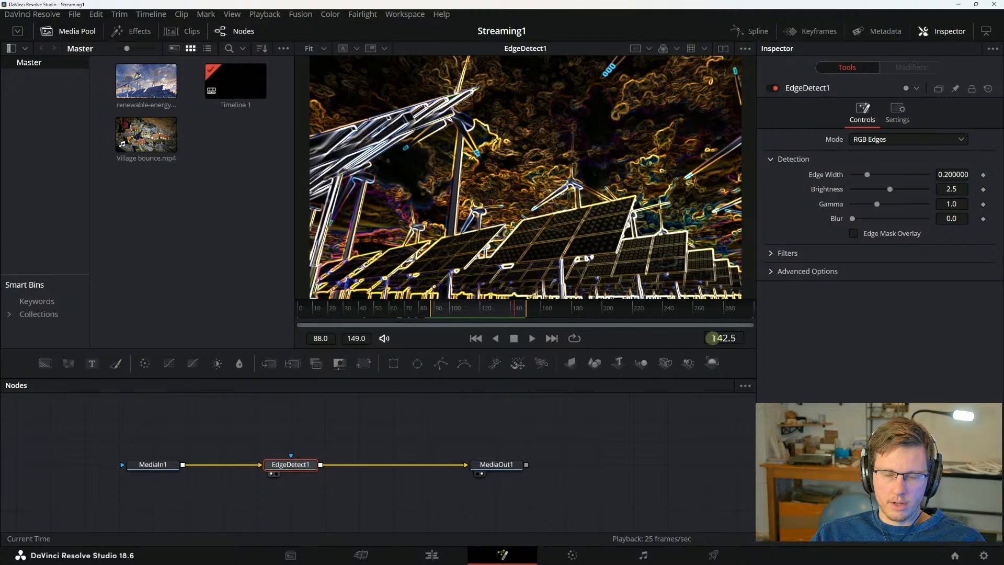
key(Right)
key(Right)
key(Left)
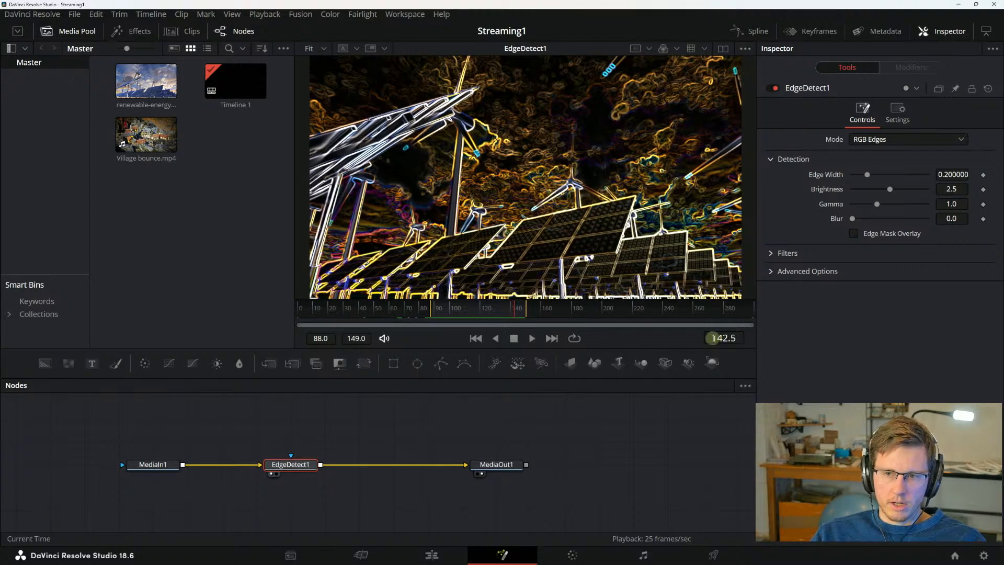
key(Left)
key(Right)
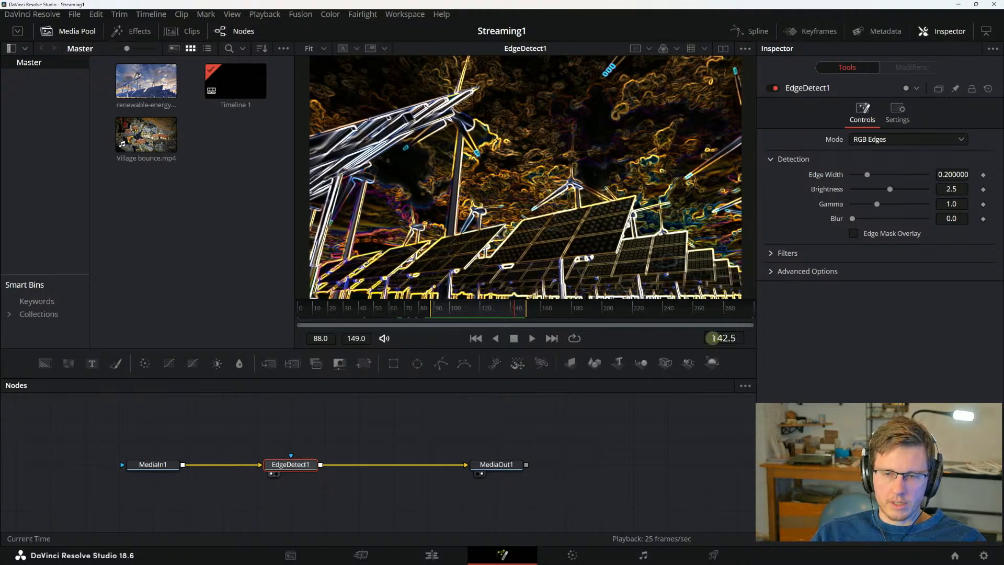
Set the forward playback frame increment back to 1 and move the playhead back to about frame 102.
key(Right)
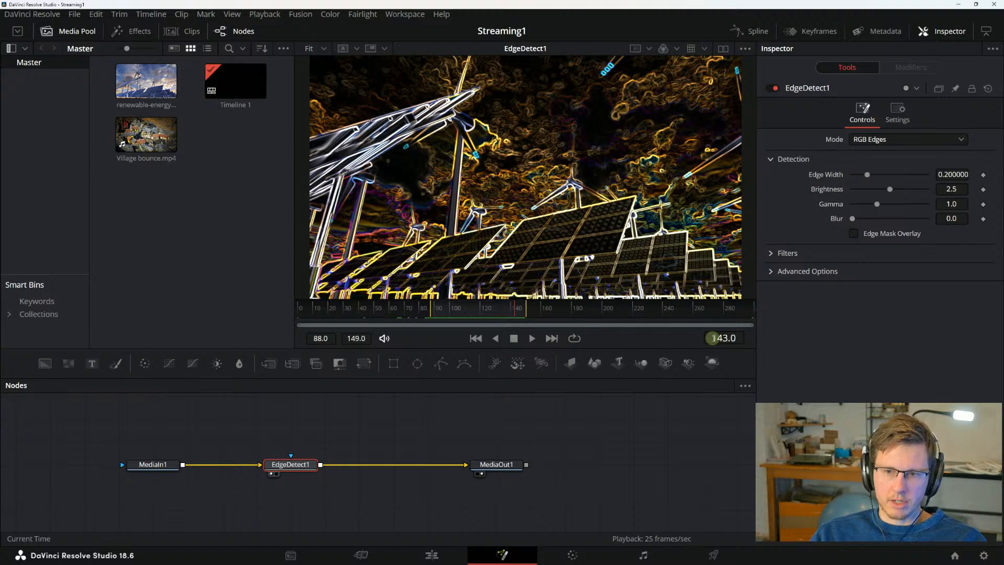
right_click(530, 339)
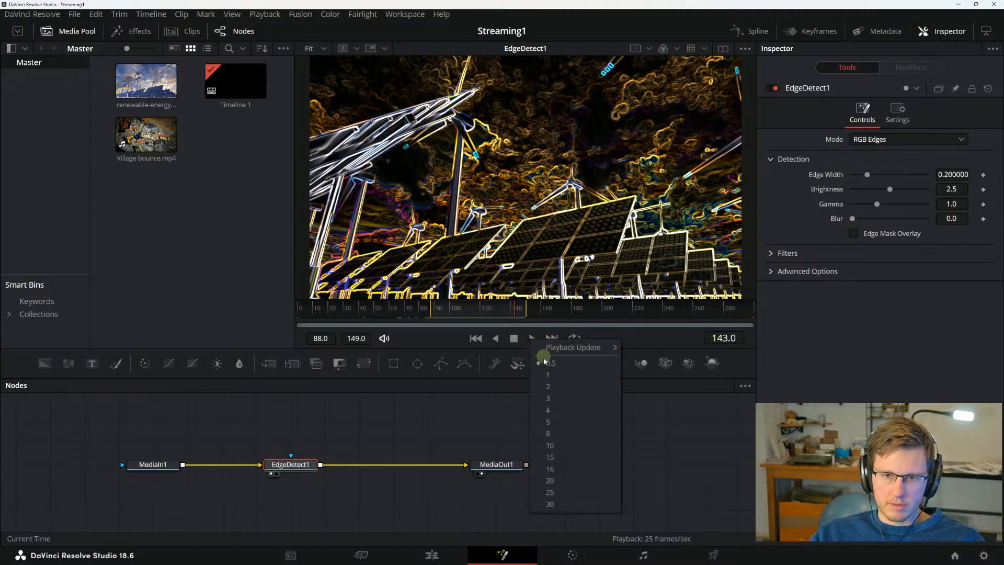
click(564, 377)
drag(444, 308, 453, 309)
Bring the reference manual back into view and read the Looping Options section below Frame Increment Options.
drag(1003, 167, 459, 46)
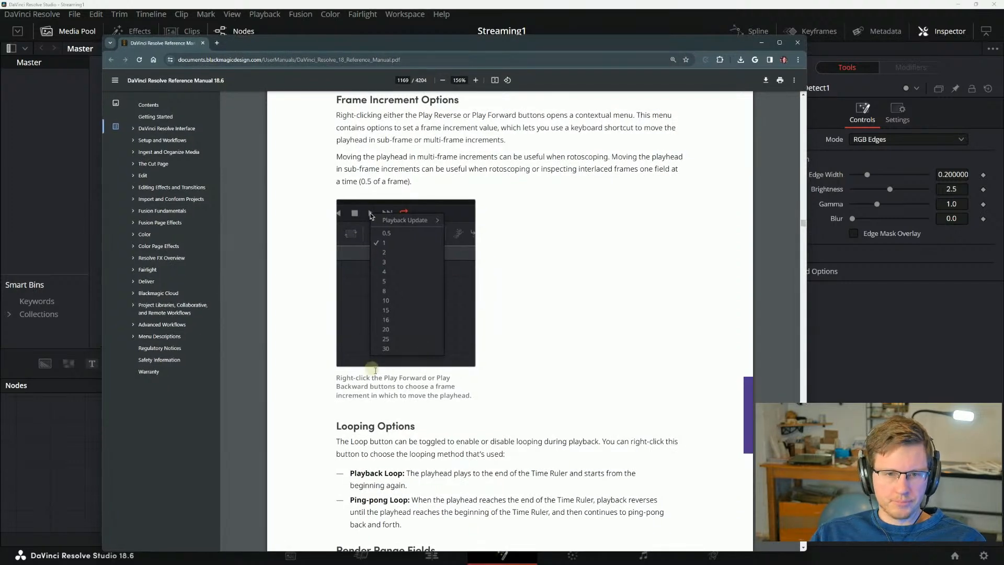
scroll(408, 324, down, 3)
click(341, 285)
scroll(341, 285, up, 4)
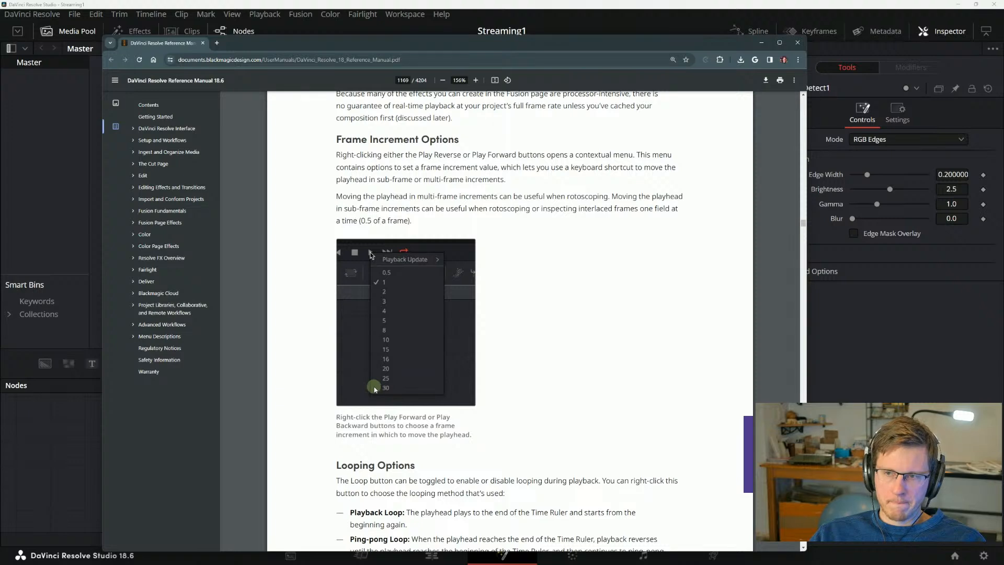
scroll(370, 387, down, 5)
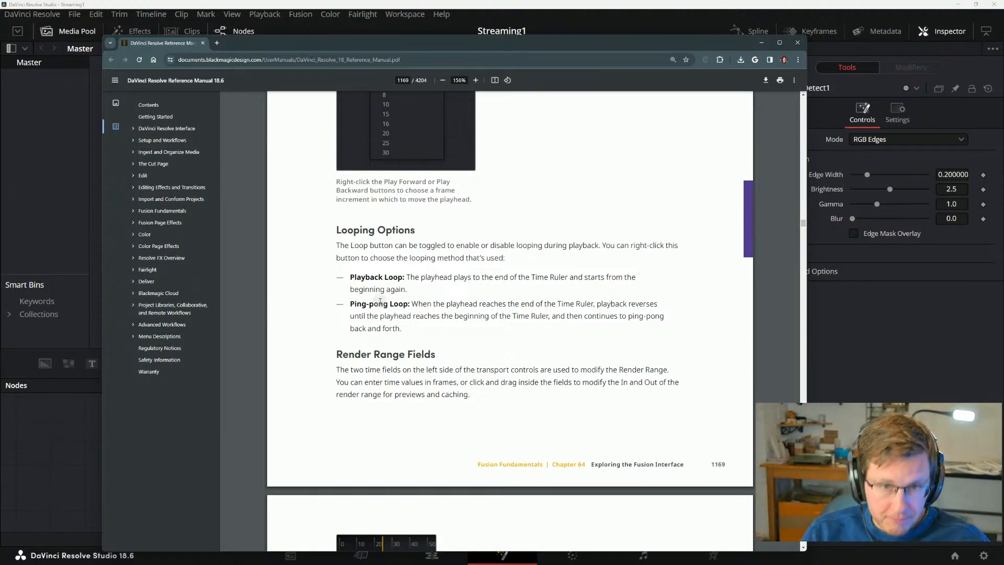
scroll(396, 296, up, 2)
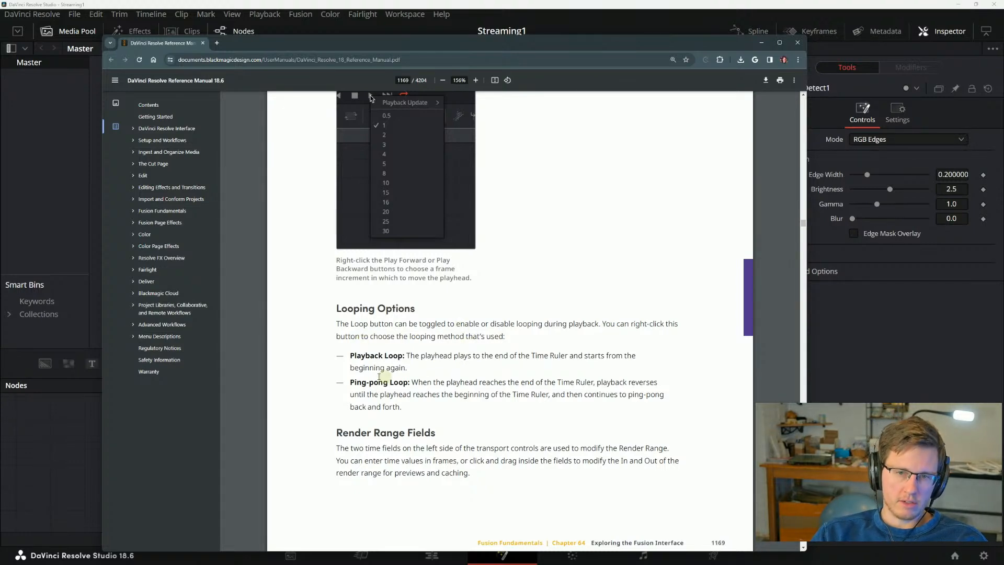
Switch back to Fusion, set the playback looping method to Ping Pong and play the clip.
drag(417, 42, 431, 430)
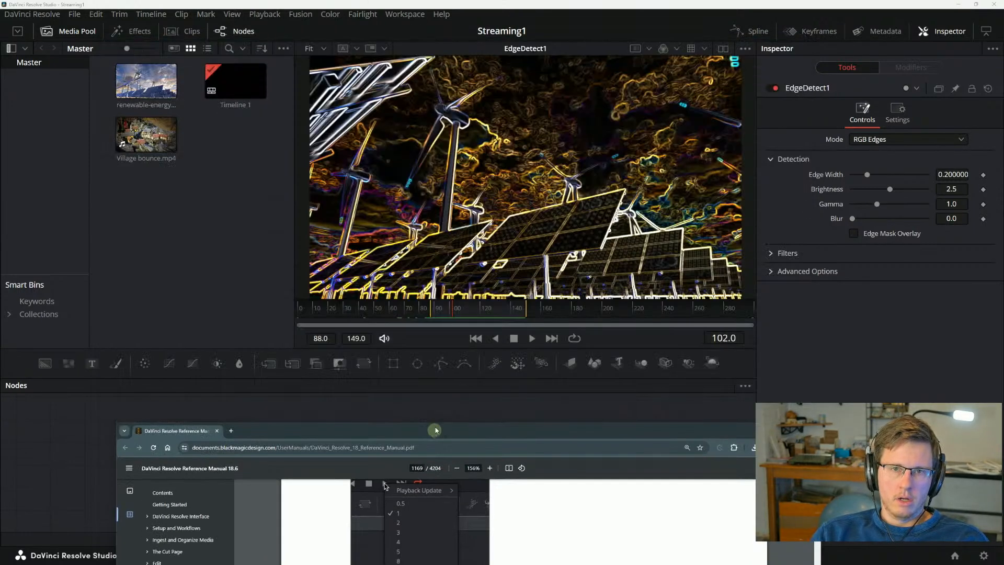
right_click(573, 341)
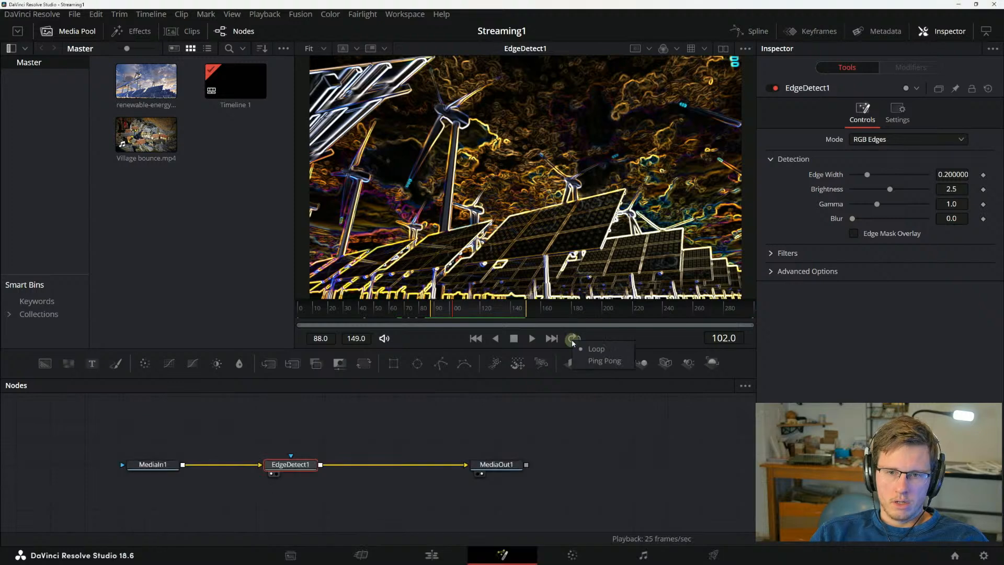
click(603, 361)
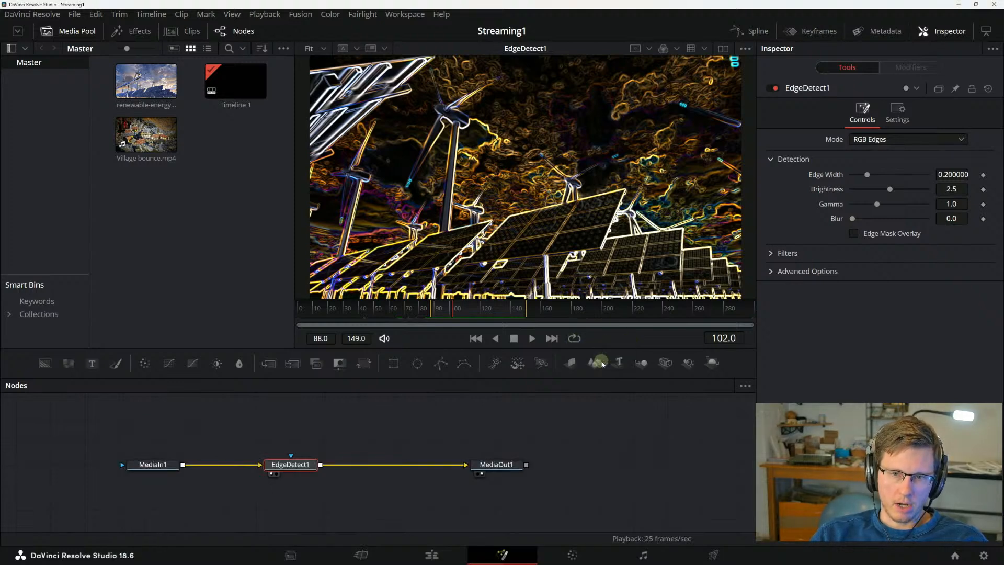
key(space)
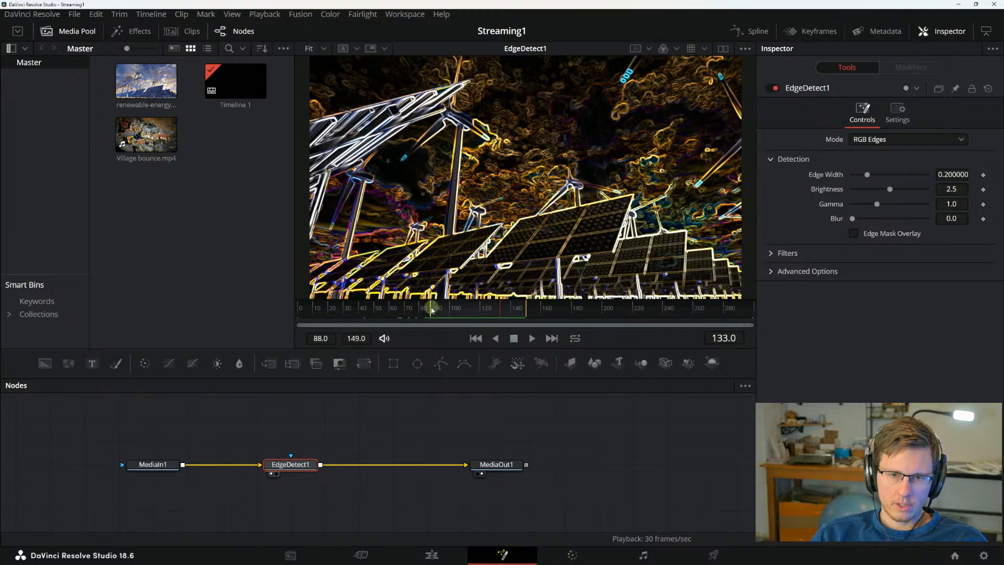
Shorten the render range to start at frame 146 and test playback with ping-pong looping enabled.
drag(431, 310, 520, 310)
click(532, 338)
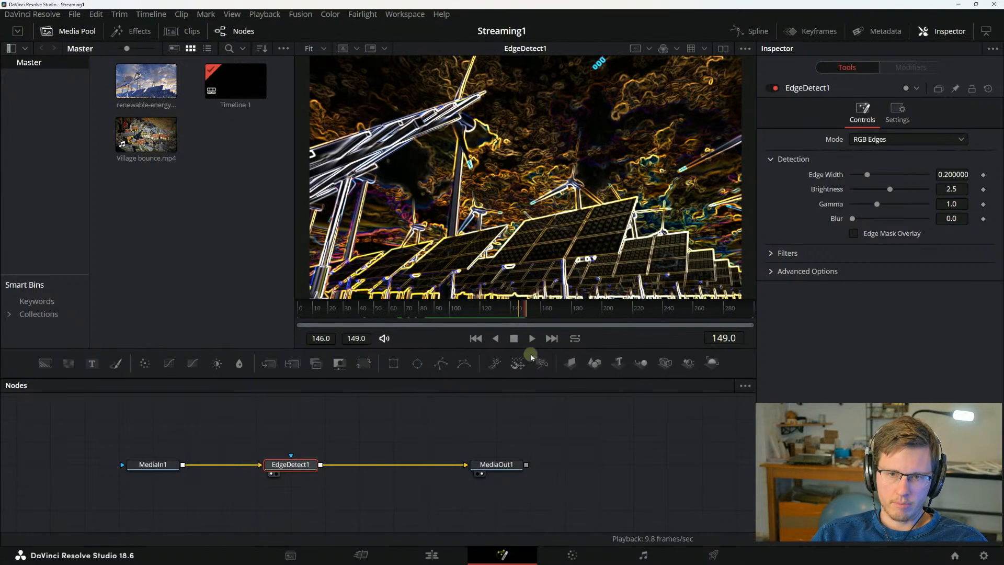
click(574, 339)
key(space)
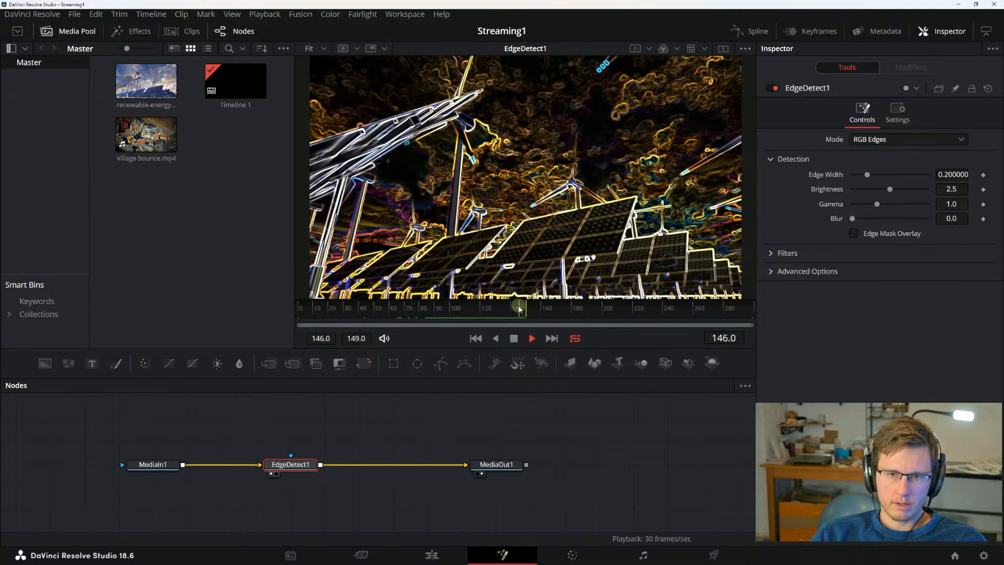
Bypass the EdgeDetect1 node by connecting MediaIn1 directly to MediaOut1, and show MediaOut1 in the viewer.
key(alt+Tab)
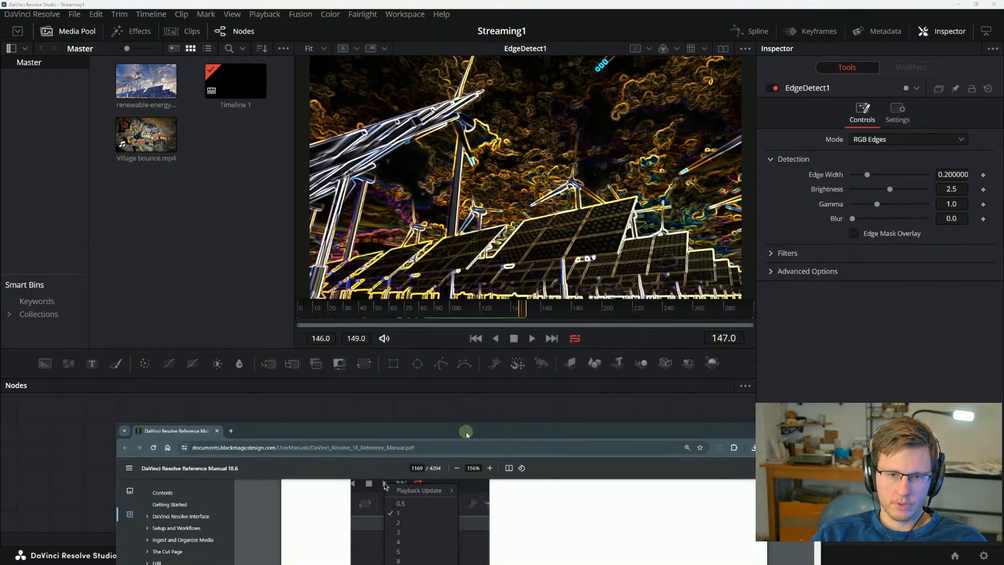
drag(466, 432, 543, 512)
drag(282, 464, 282, 442)
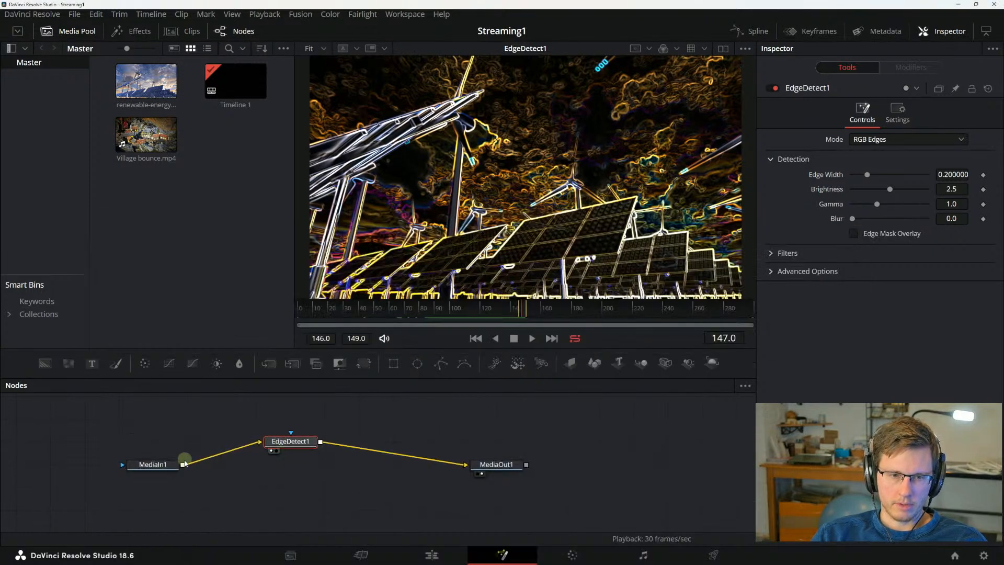
drag(184, 463, 479, 463)
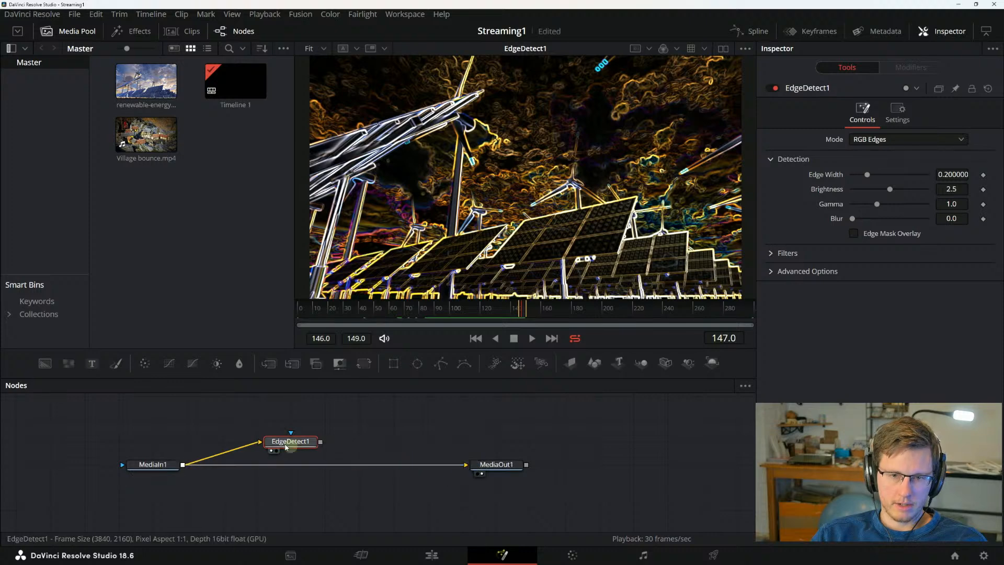
click(497, 464)
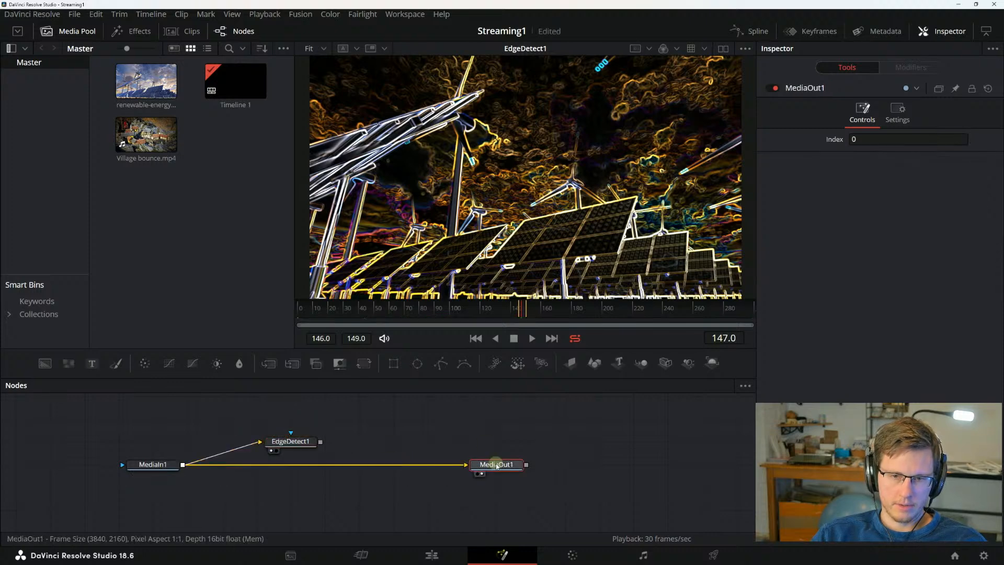
key(1)
Switch to the reference manual and read the Render Range Fields section, continuing to the start of Audio Monitoring.
key(alt+Tab)
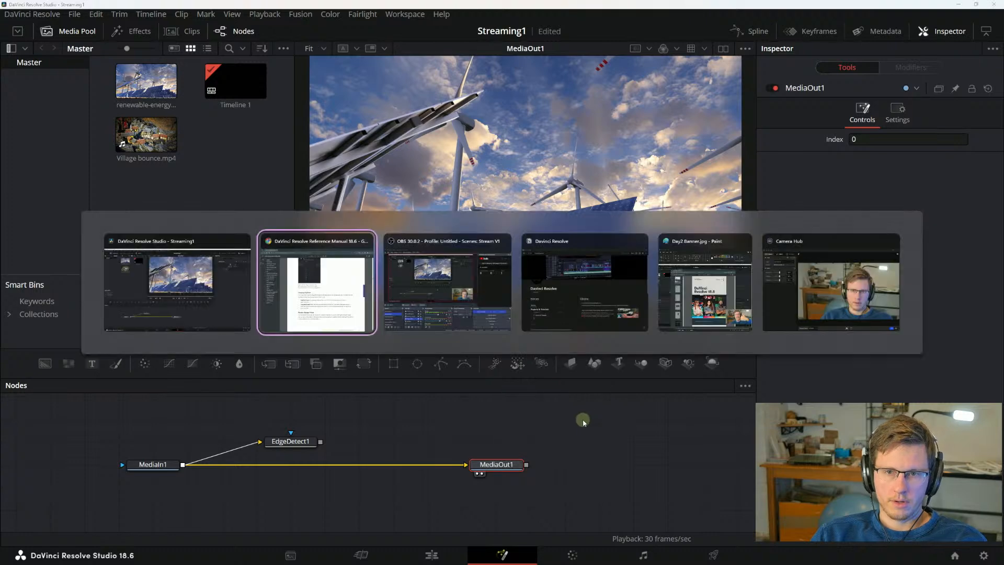
drag(578, 502, 562, 64)
scroll(440, 413, down, 2)
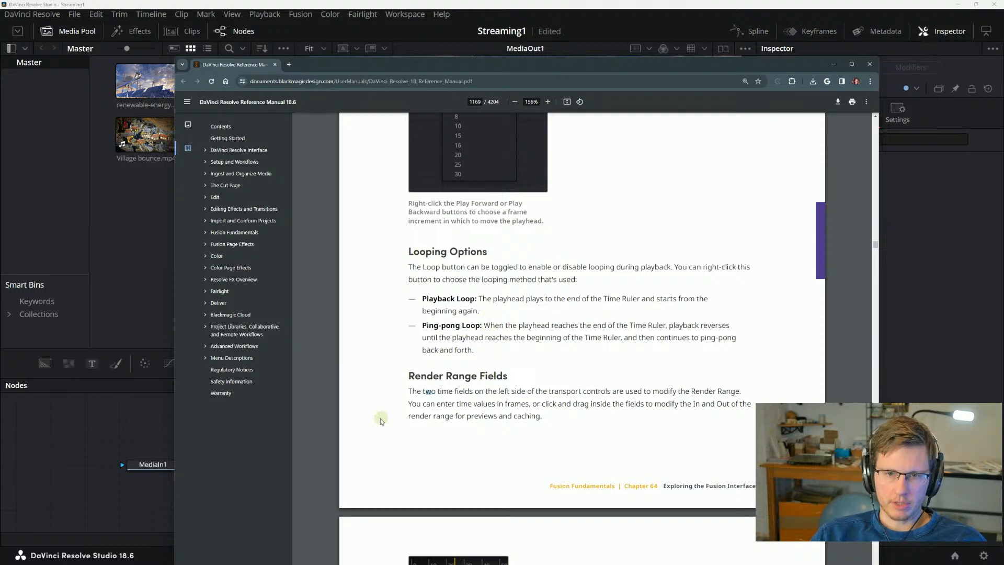
scroll(408, 394, down, 2)
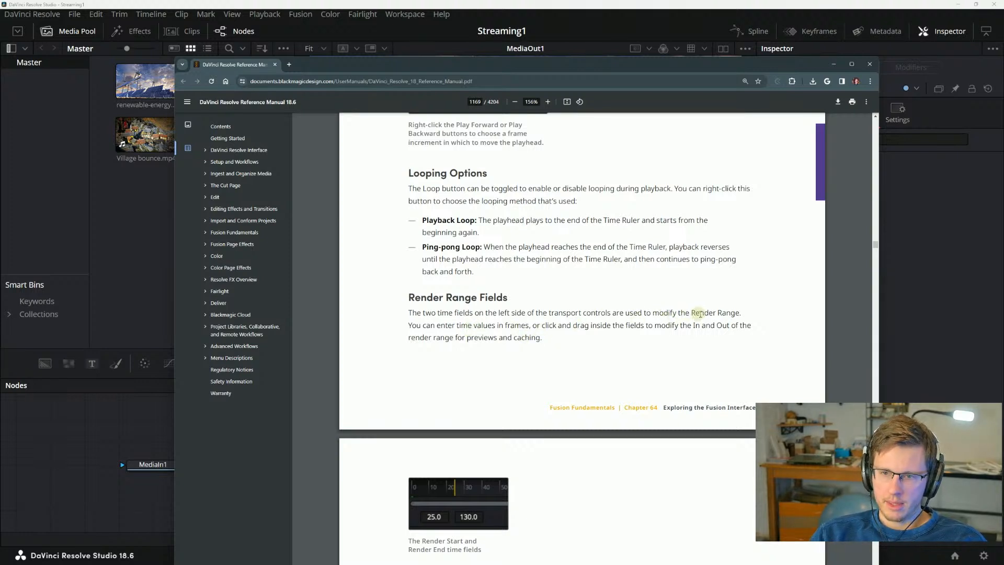
drag(408, 328, 512, 329)
click(511, 329)
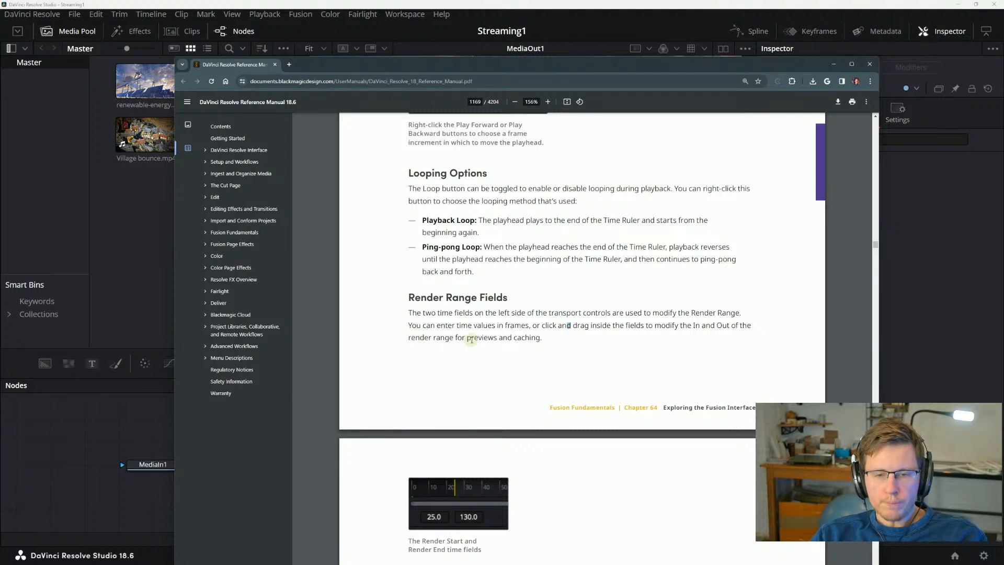
scroll(465, 314, down, 2)
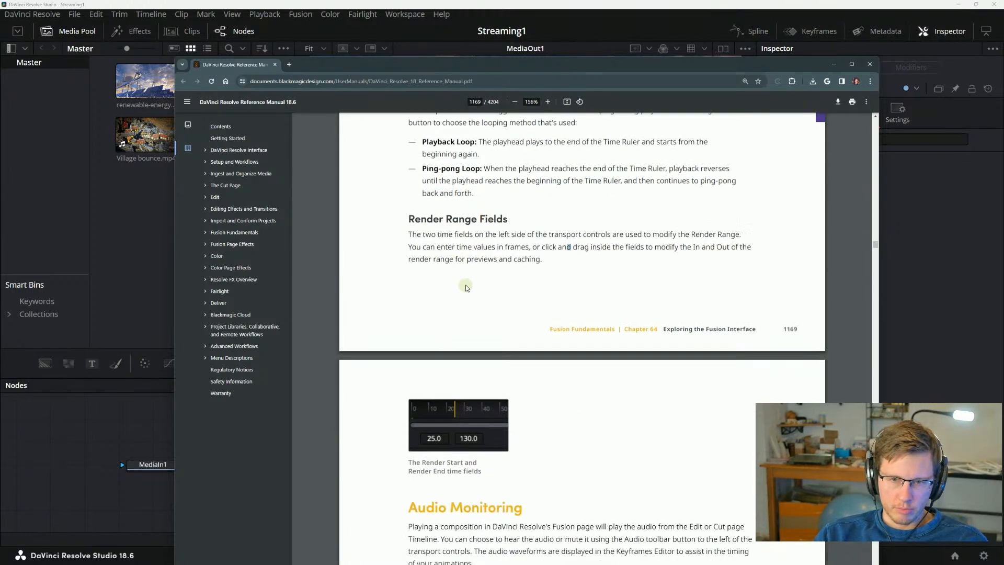
scroll(467, 288, down, 3)
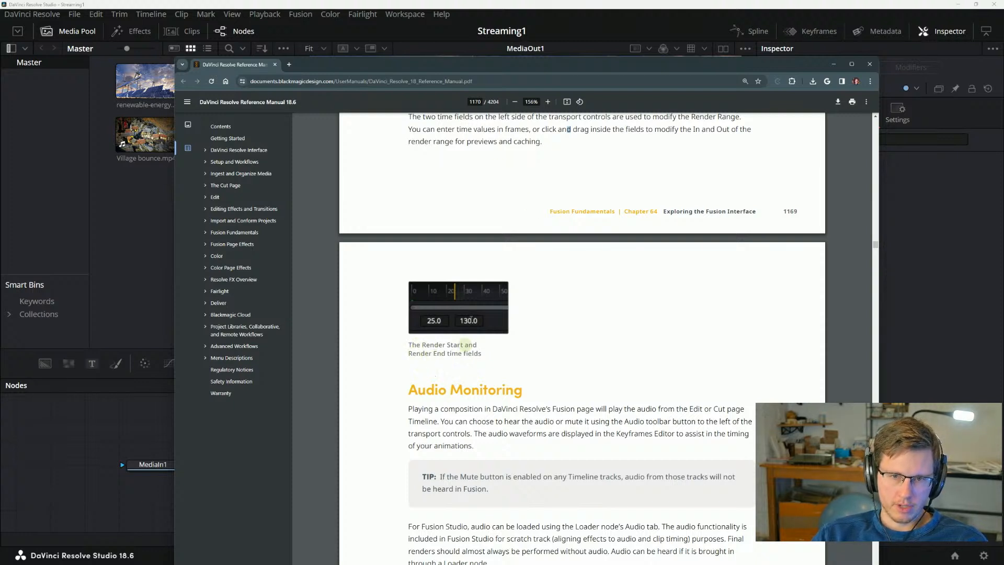
Glance at Fusion's transport controls, and read the opening paragraph of the manual's Audio Monitoring section.
drag(497, 63, 516, 383)
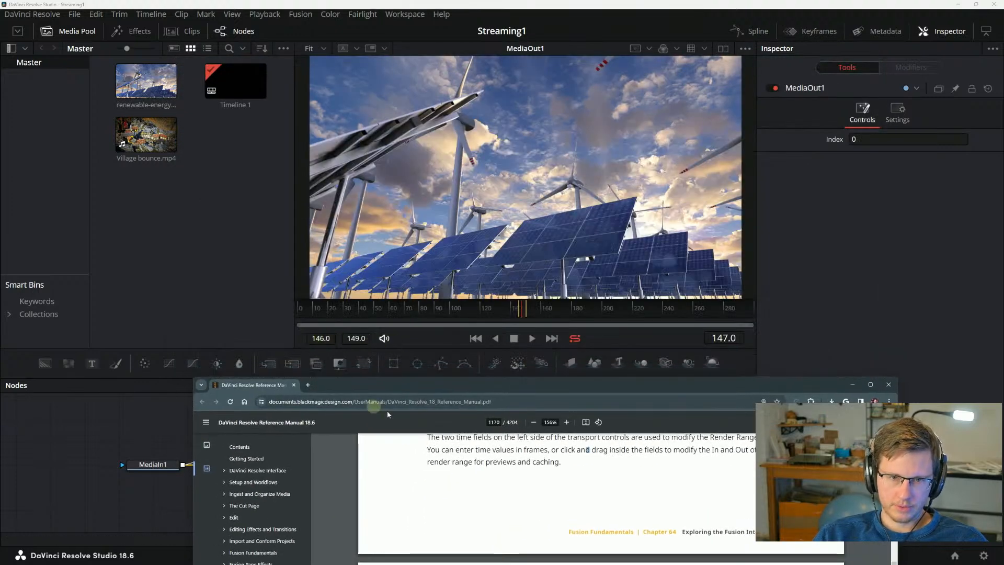
drag(453, 387, 406, 34)
scroll(379, 283, down, 2)
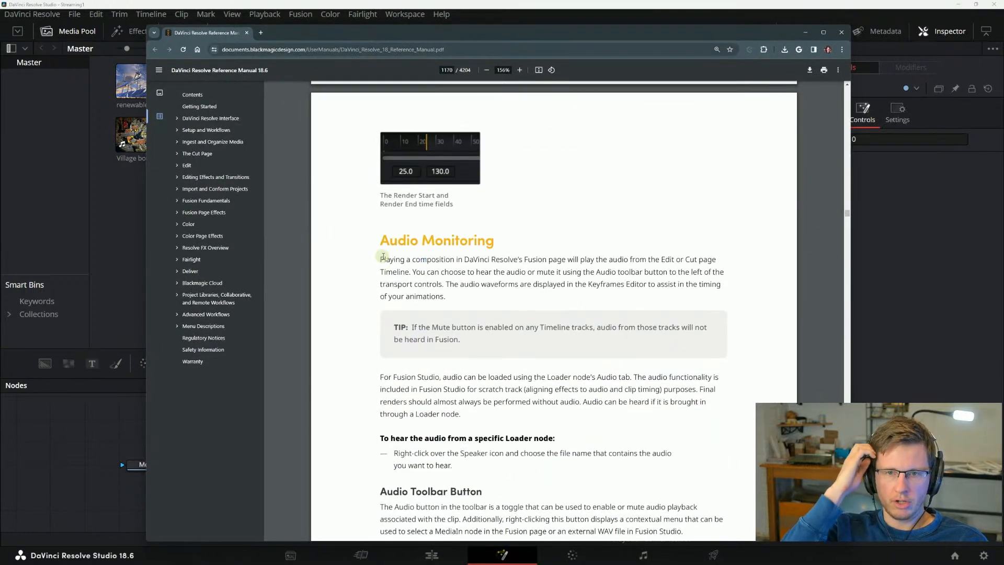
drag(596, 270, 665, 271)
click(682, 273)
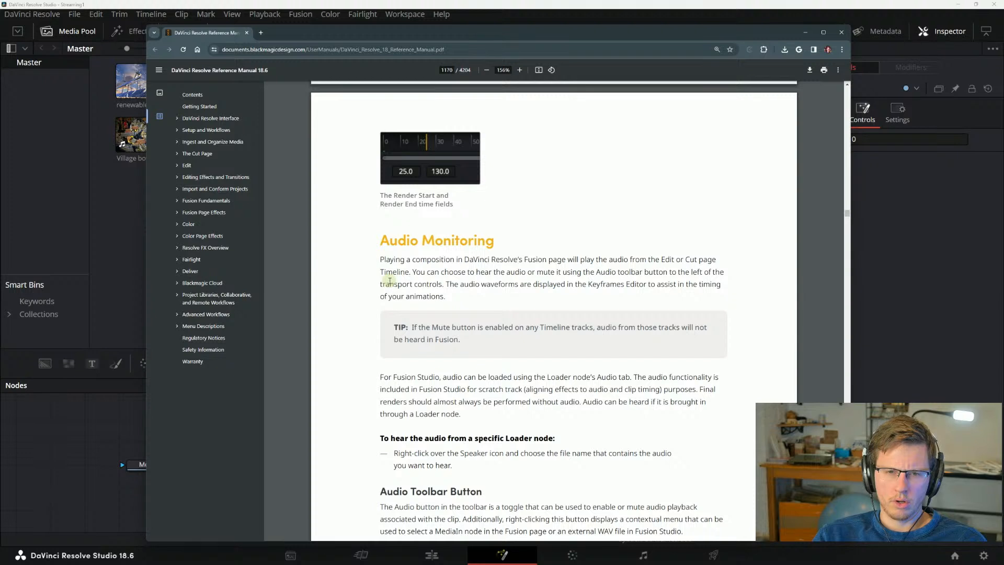
click(483, 271)
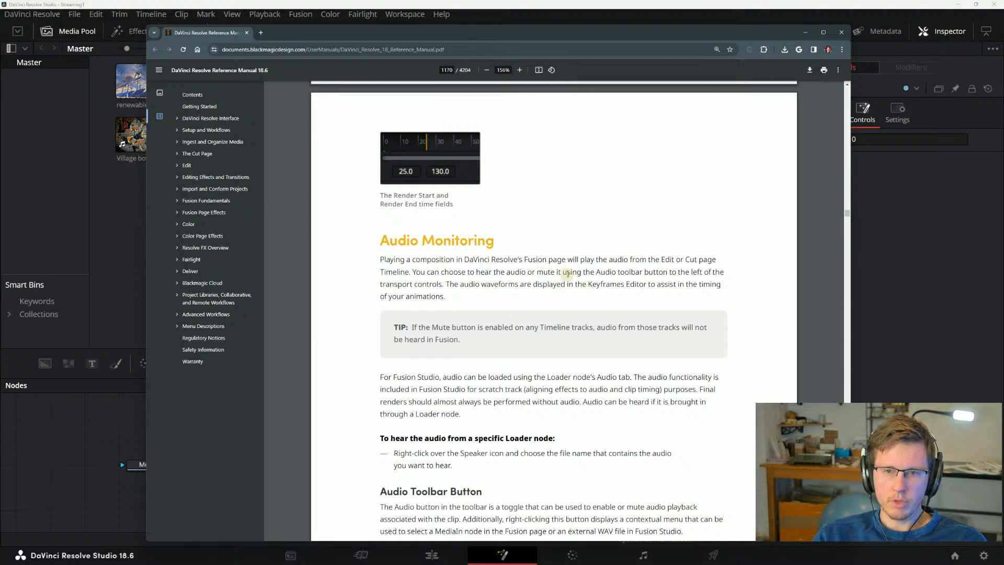
drag(597, 272, 713, 272)
click(689, 274)
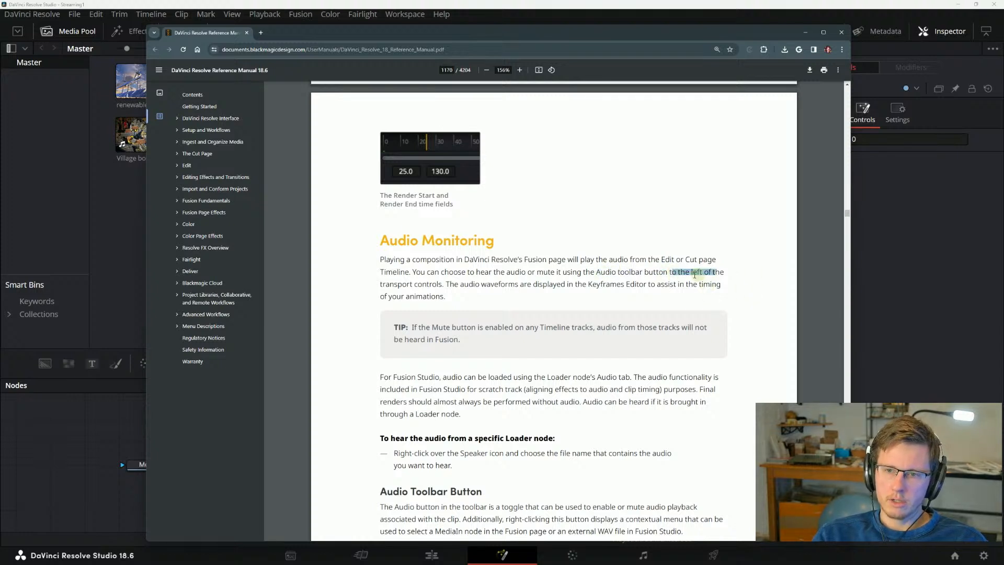
click(575, 269)
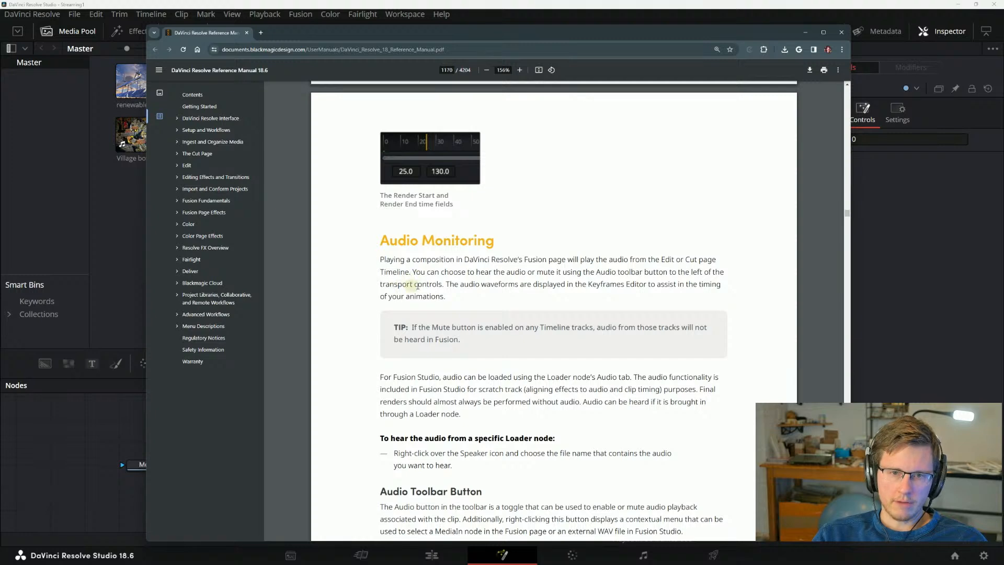
Compare Fusion's audio button with the manual, and reread the Audio Monitoring text about audio waveforms and muting.
drag(459, 37, 467, 475)
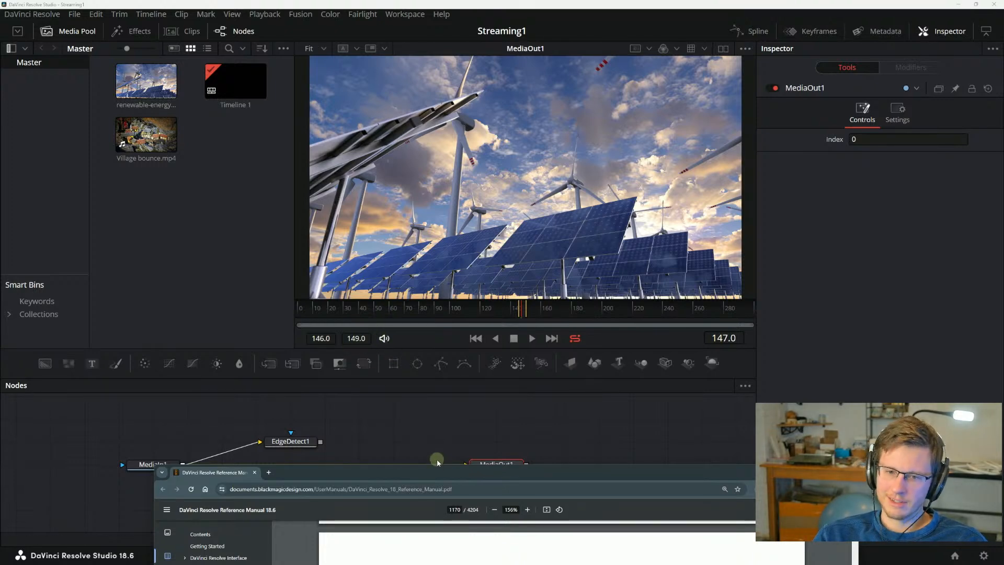
drag(434, 474, 461, 54)
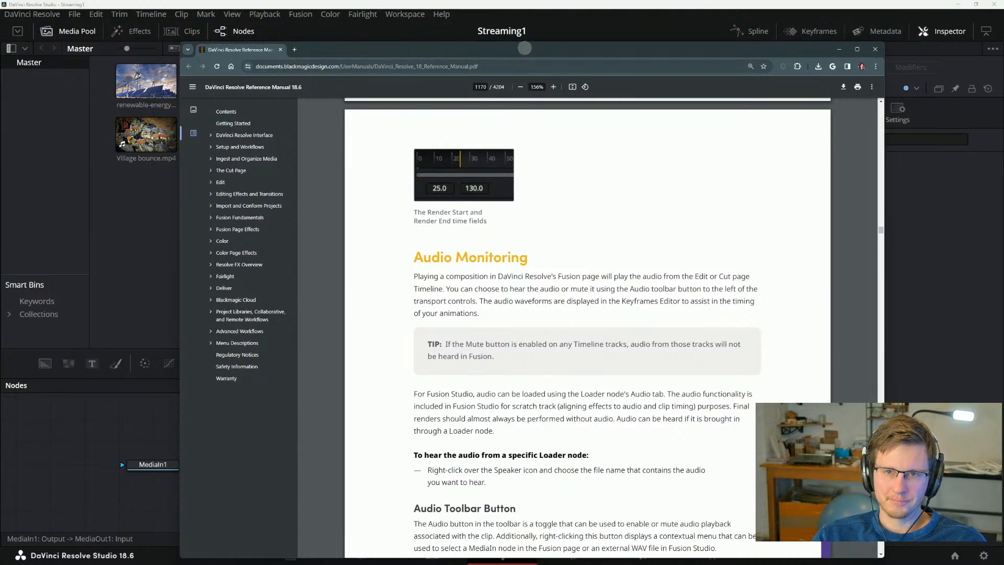
drag(524, 48, 449, 26)
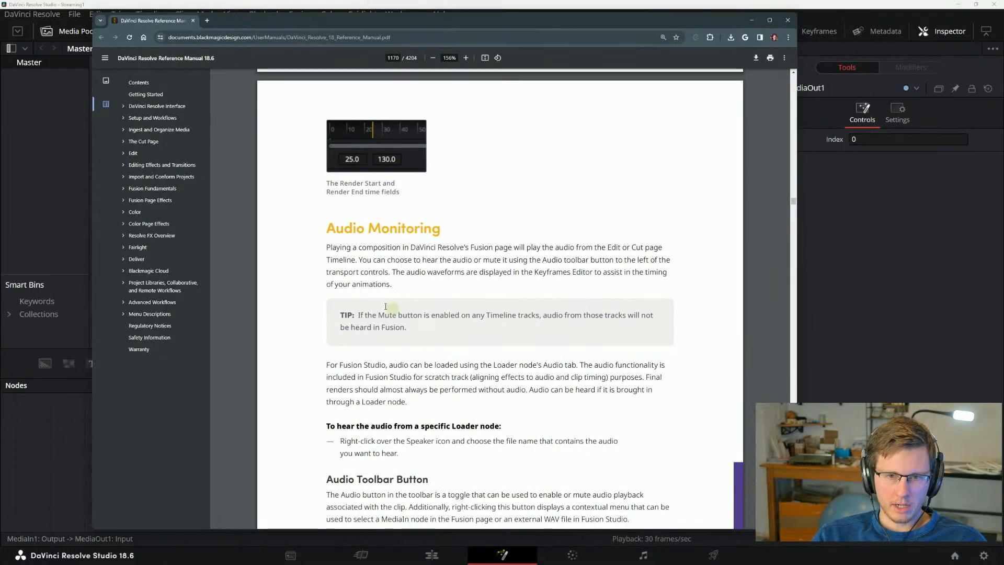
drag(497, 260, 620, 261)
click(655, 252)
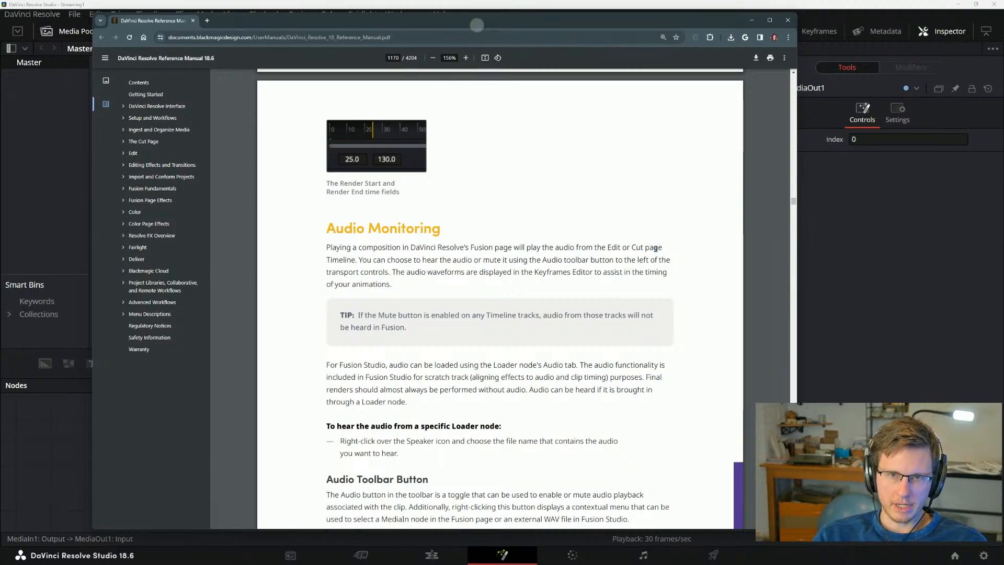
Switch back to Fusion, open the Keyframes Editor beside the node graph and widen it to inspect its timeline.
drag(475, 26, 1003, 346)
click(811, 30)
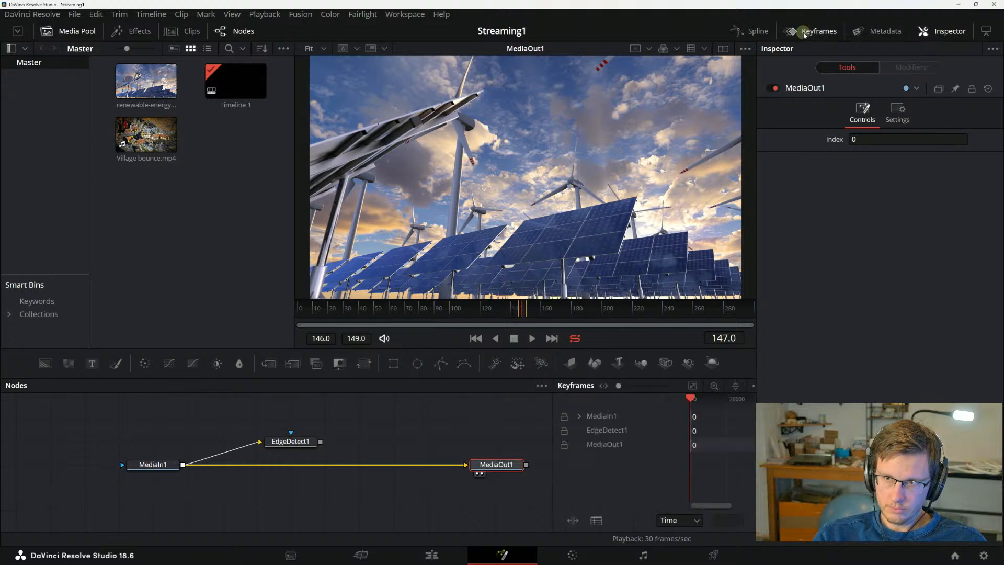
drag(556, 439, 359, 439)
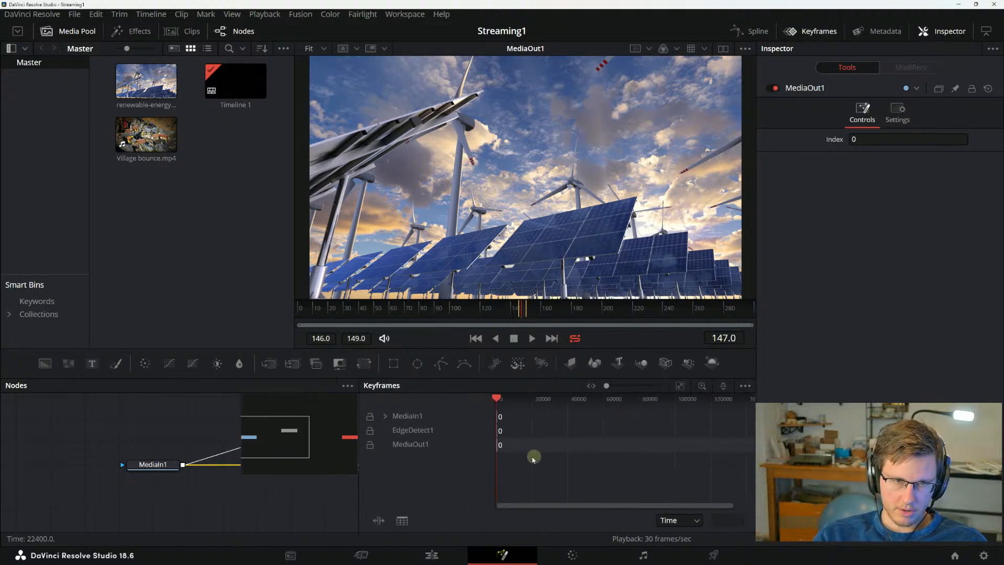
scroll(598, 445, right, 10)
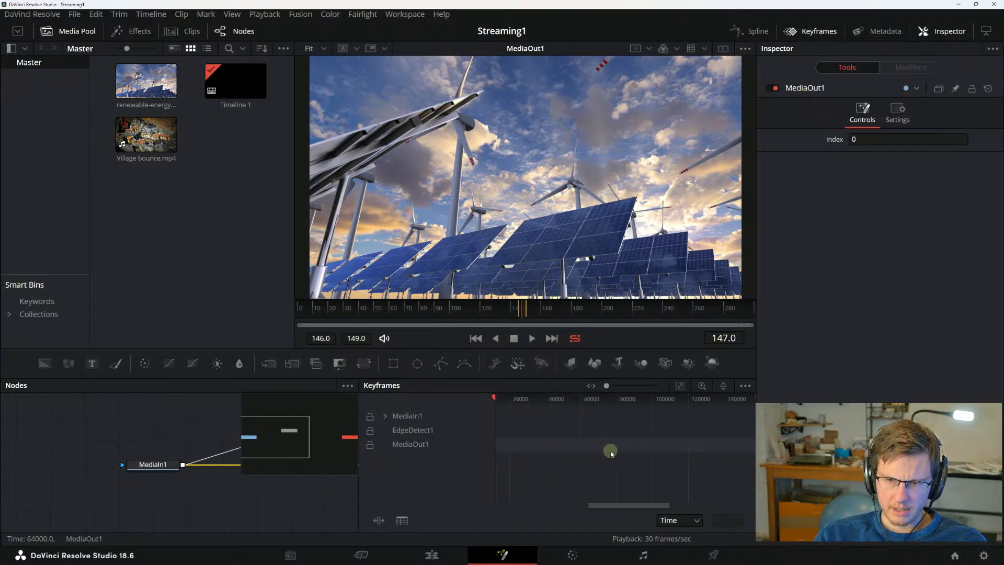
Find the clip bars in the Keyframes Editor's timeline and examine the frame range of MediaIn1, EdgeDetect1 and MediaOut1.
scroll(612, 464, left, 15)
scroll(612, 465, right, 7)
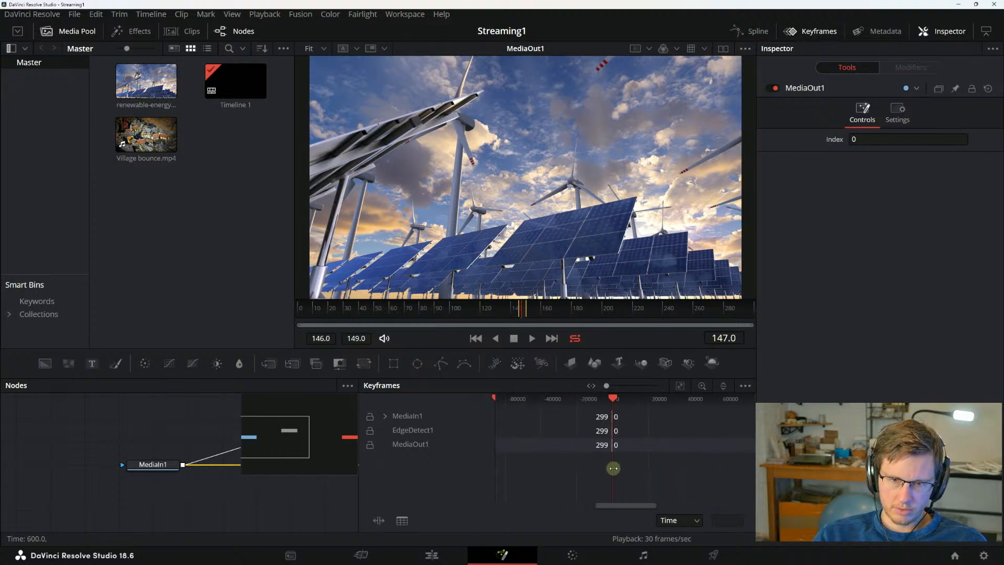
scroll(611, 462, up, 10)
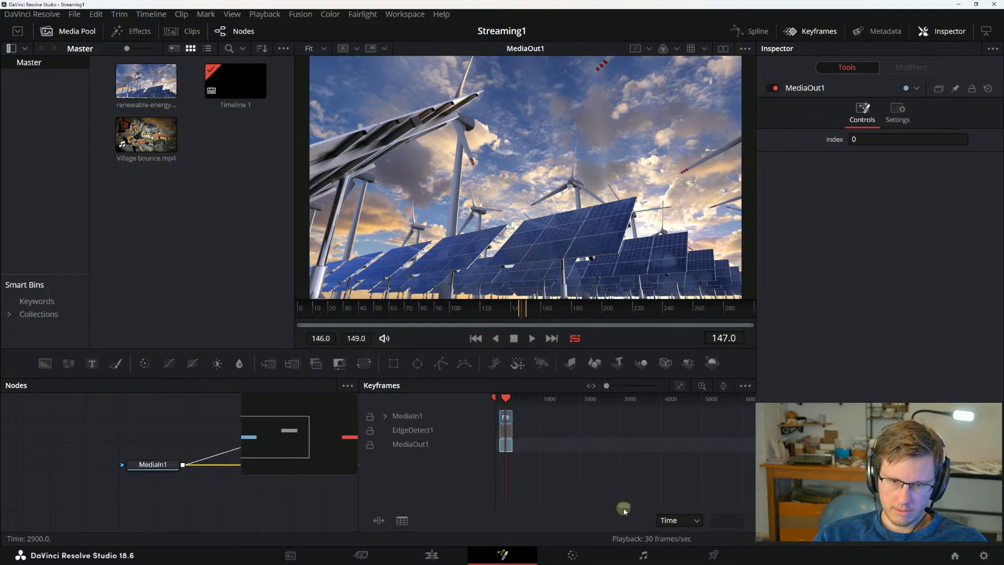
scroll(626, 509, right, 15)
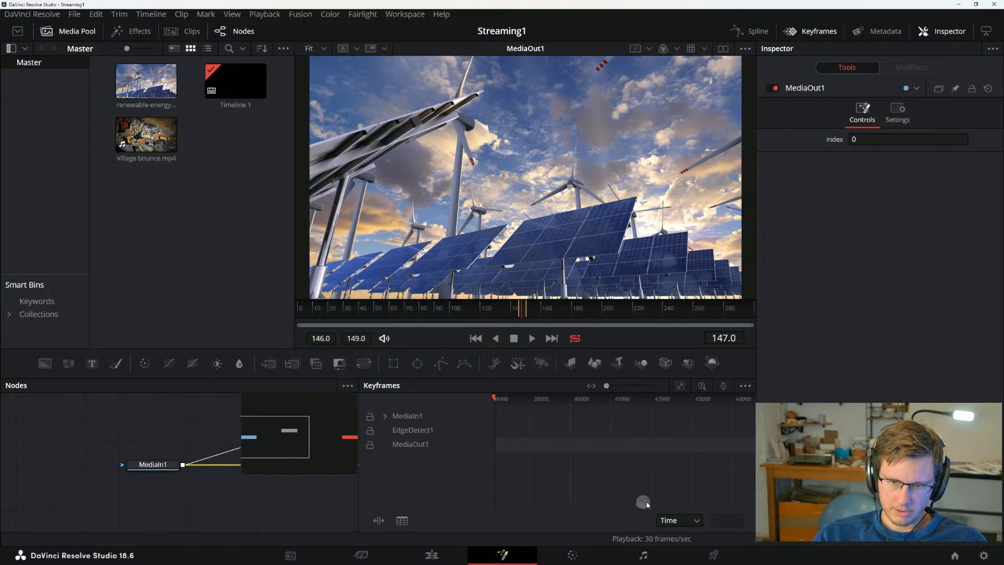
scroll(644, 505, left, 15)
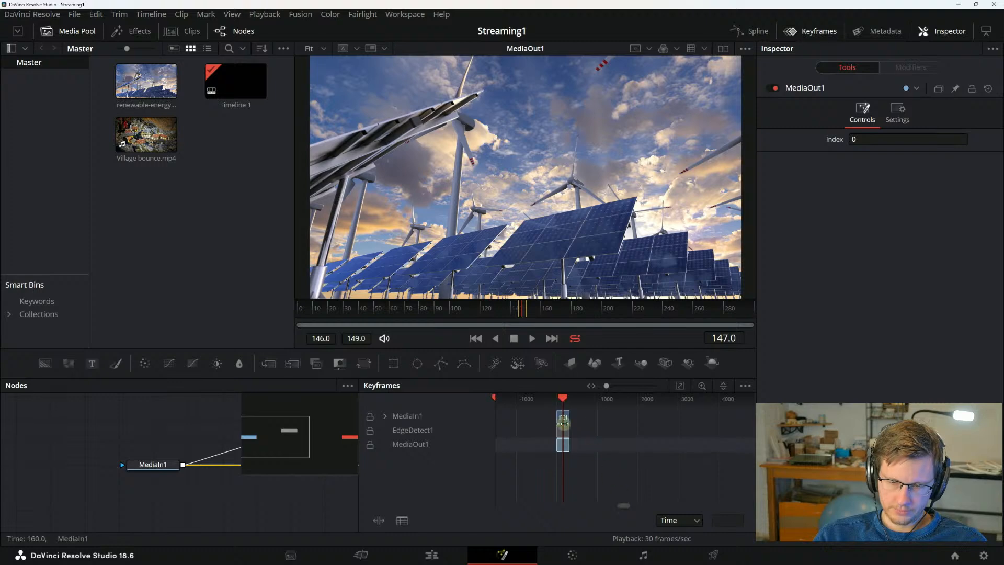
scroll(564, 427, up, 3)
scroll(565, 427, up, 3)
scroll(569, 437, down, 1)
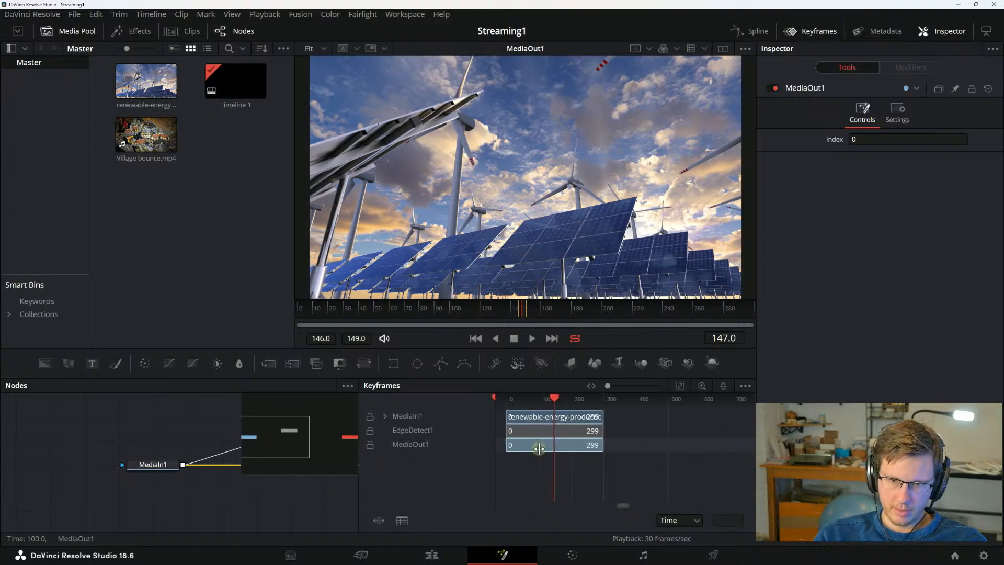
Switch to the reference manual and read how to hear the audio from a specific Loader node.
key(alt+Tab)
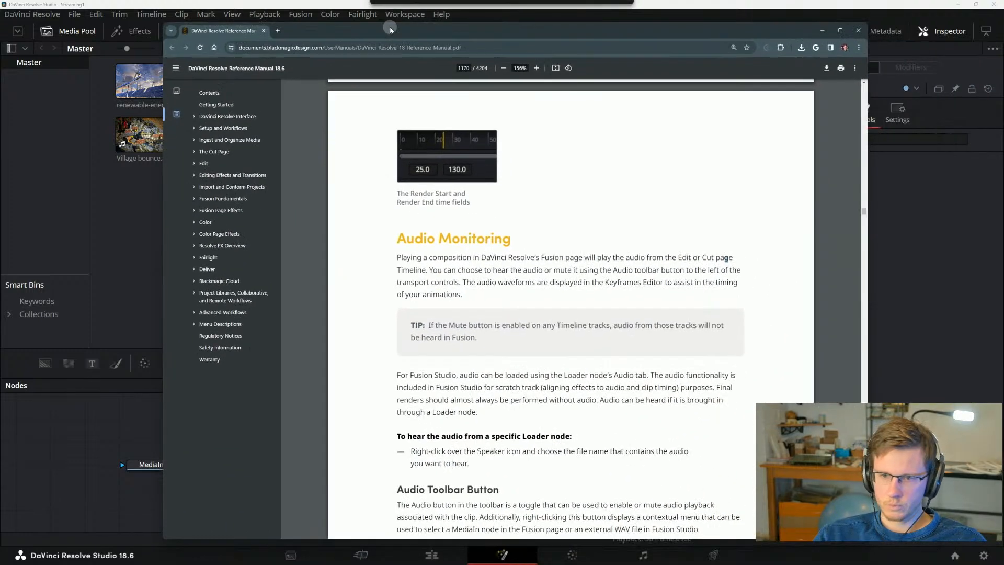
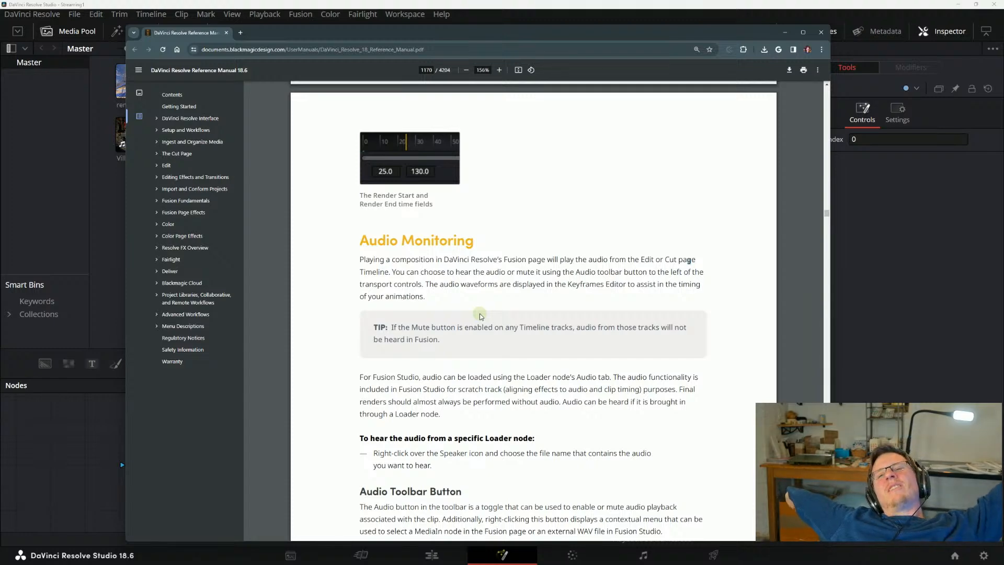
scroll(380, 289, down, 2)
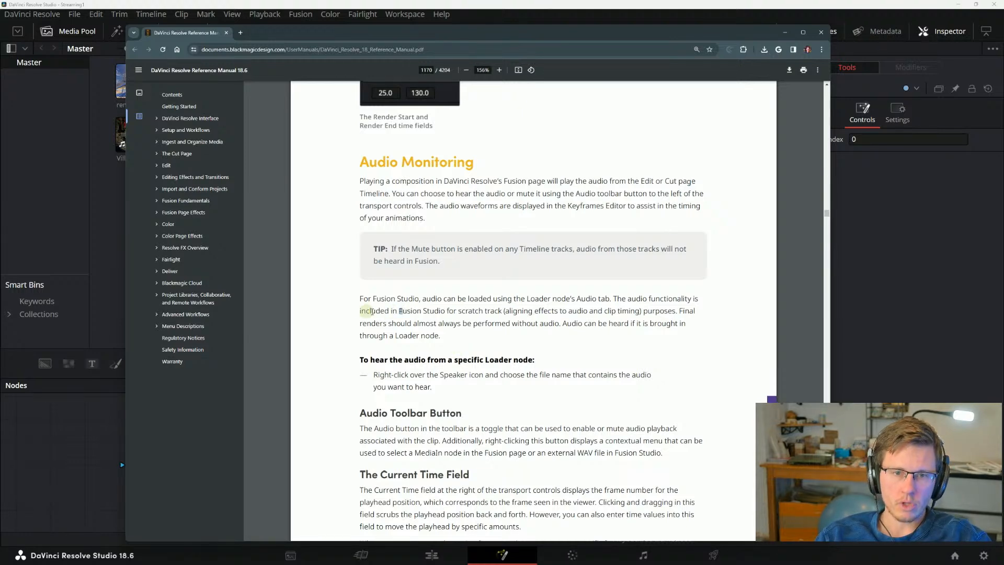
scroll(369, 300, down, 2)
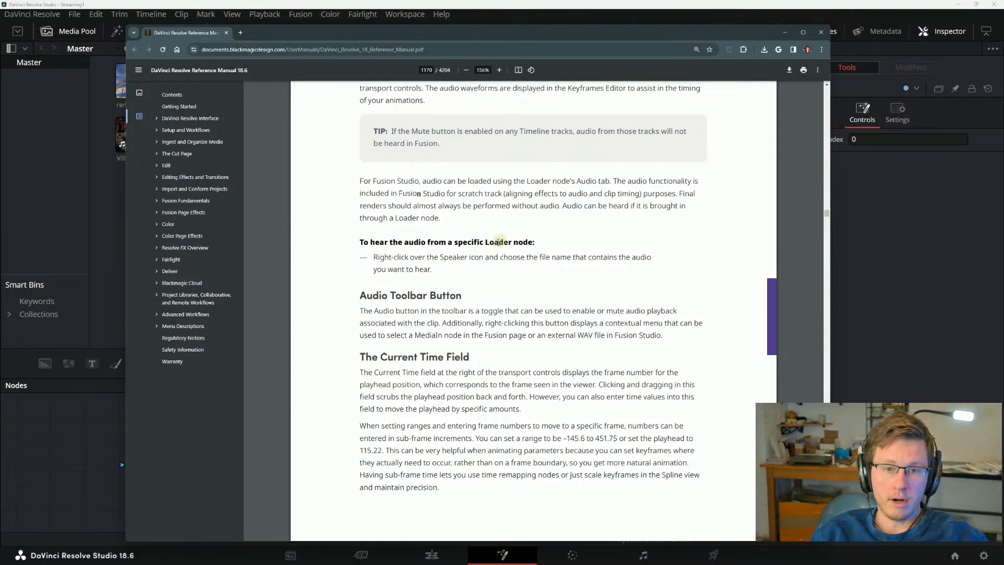
drag(485, 243, 547, 249)
click(546, 248)
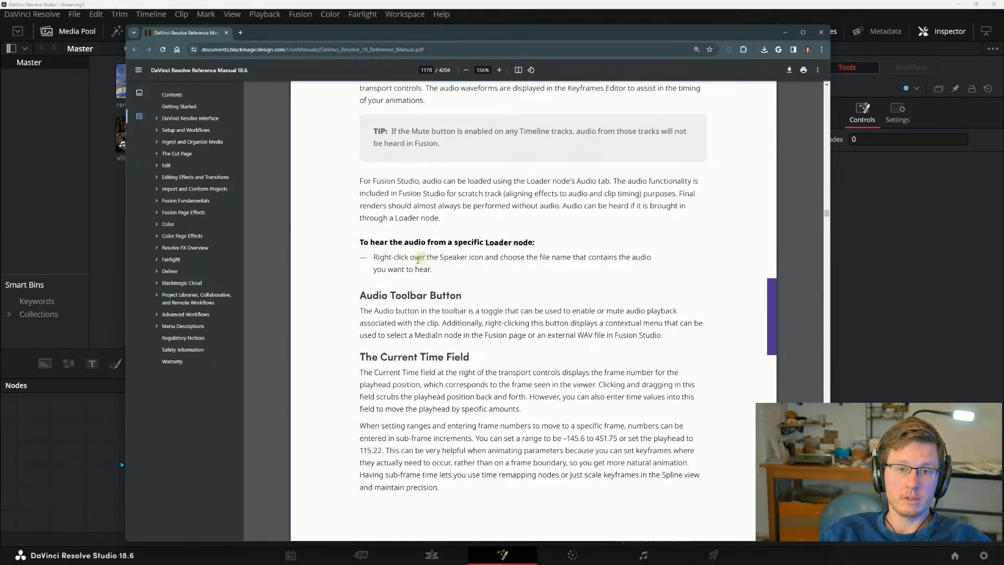
drag(430, 258, 439, 257)
click(471, 258)
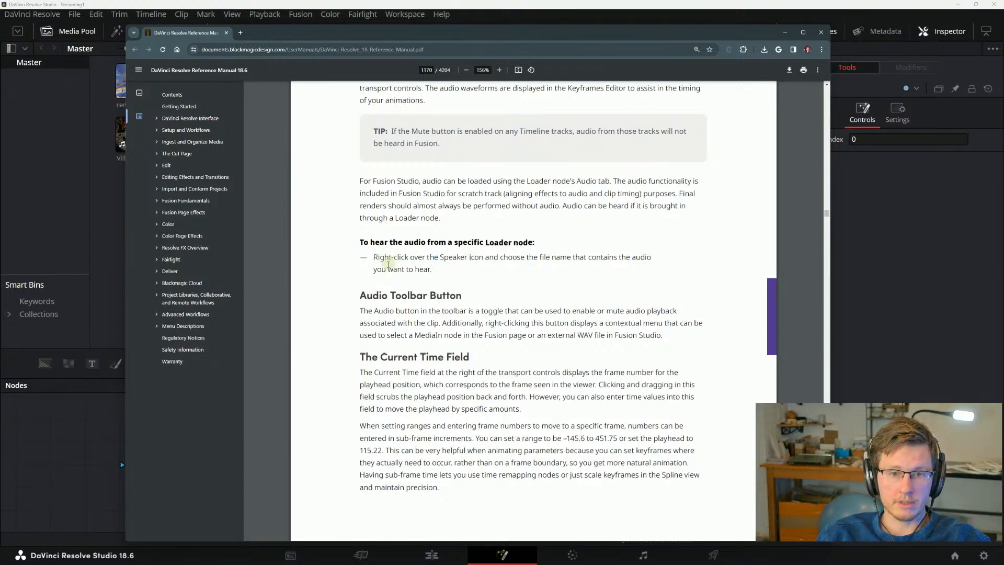
Return to Fusion and add an unconnected Loader node above MediaIn1 in the node graph.
drag(478, 31, 1003, 32)
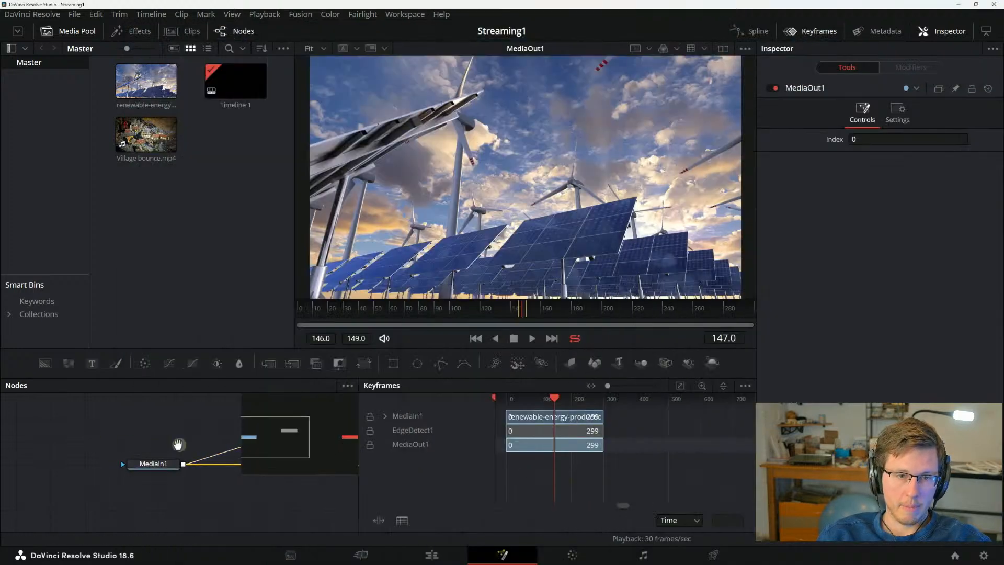
scroll(133, 444, down, 2)
right_click(168, 428)
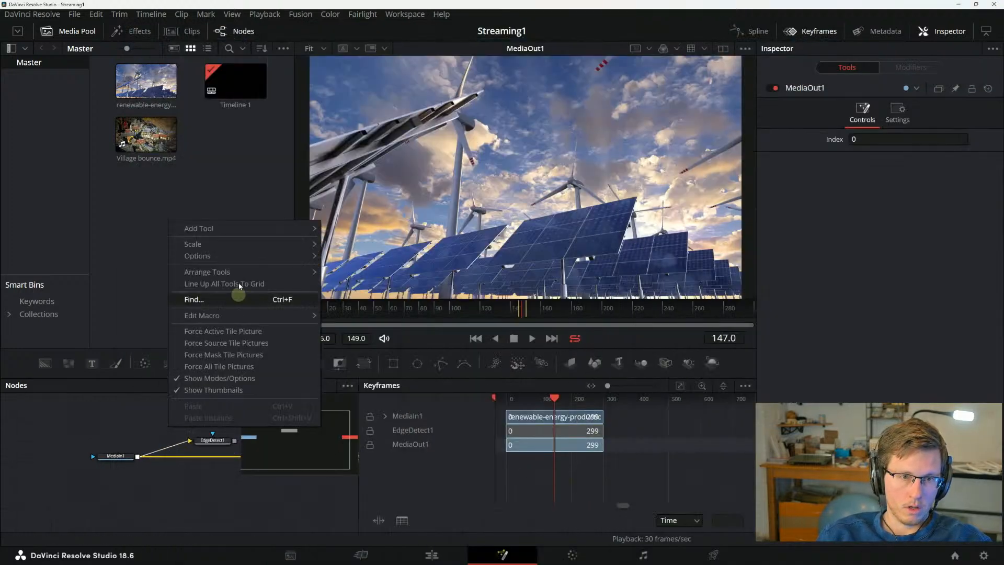
click(111, 421)
key(shift+space)
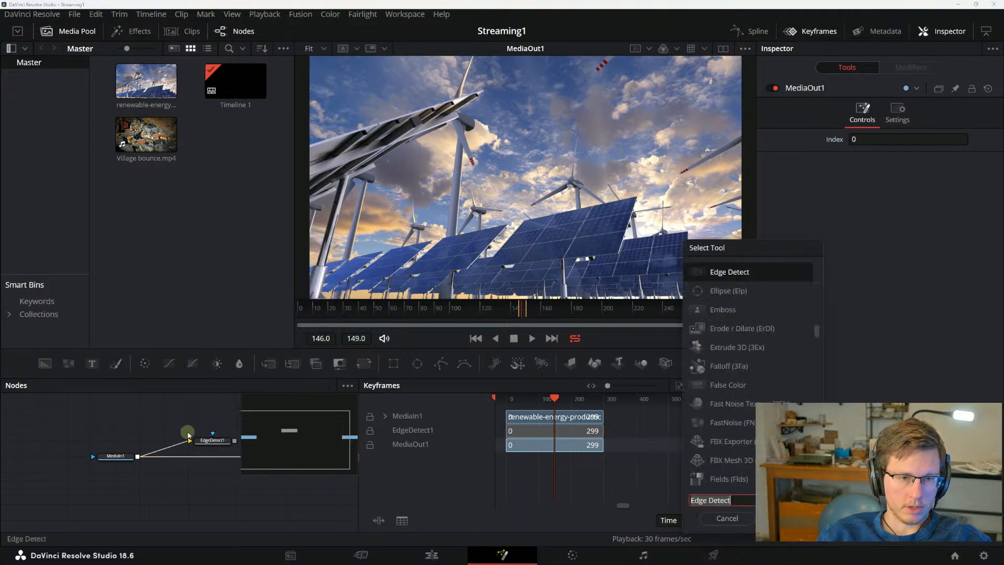
text(LOAD)
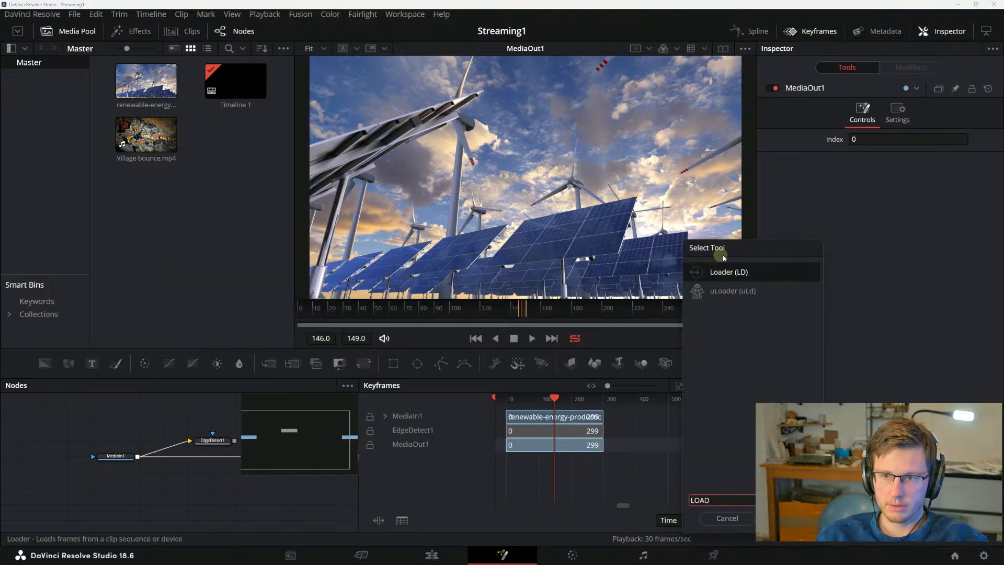
key(Return)
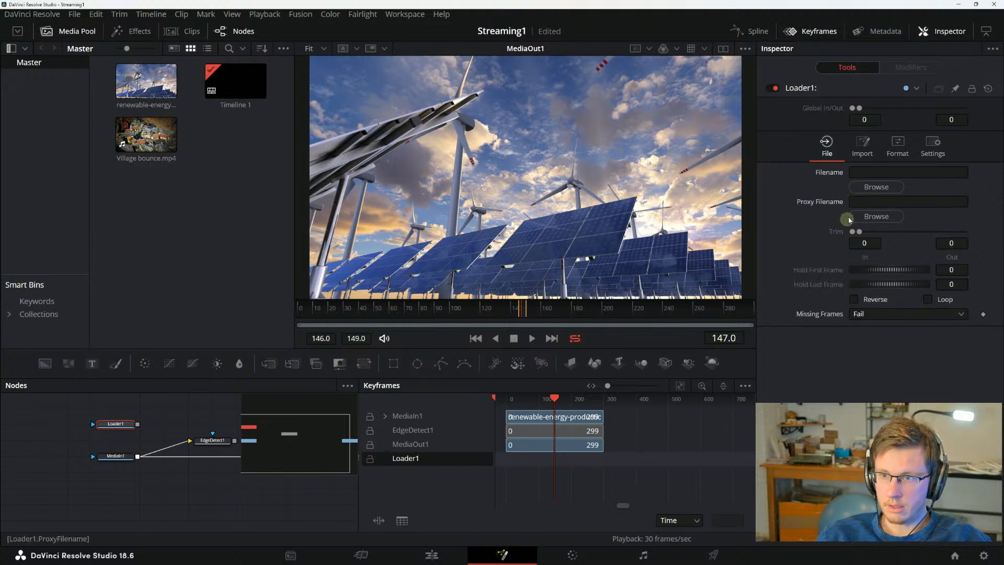
Show the Loader node in the viewer and reposition it between MediaIn1 and EdgeDetect1, slightly above them.
key(1)
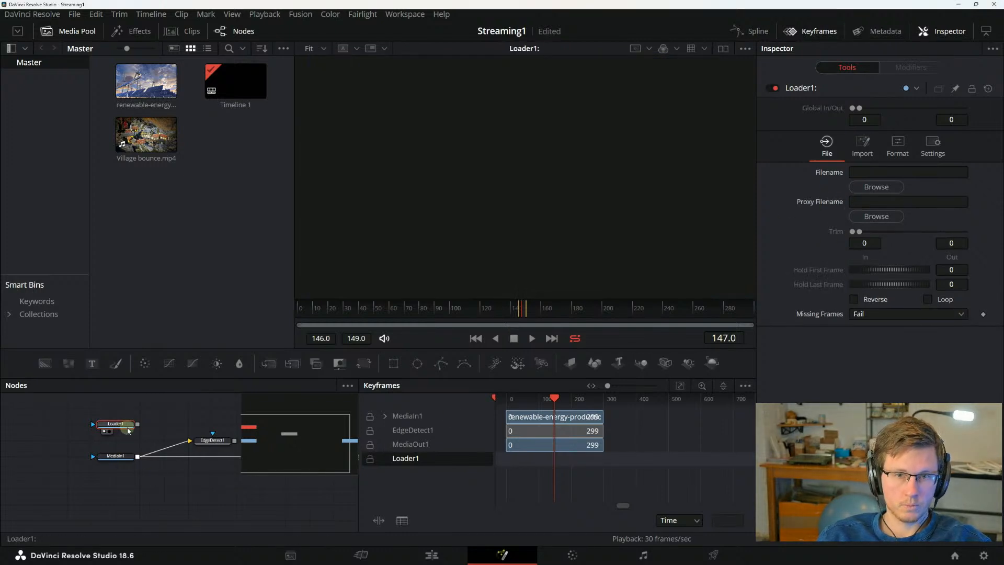
drag(121, 425, 136, 426)
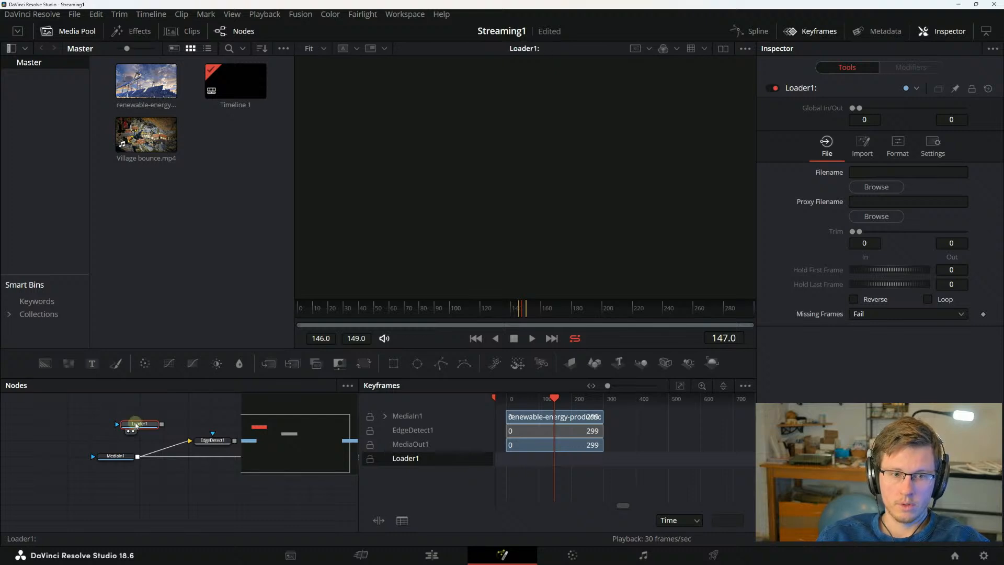
drag(136, 425, 81, 437)
Load the desktop video 2024-01-08_16-34-##.mp4 as the Loader node's source file.
click(868, 172)
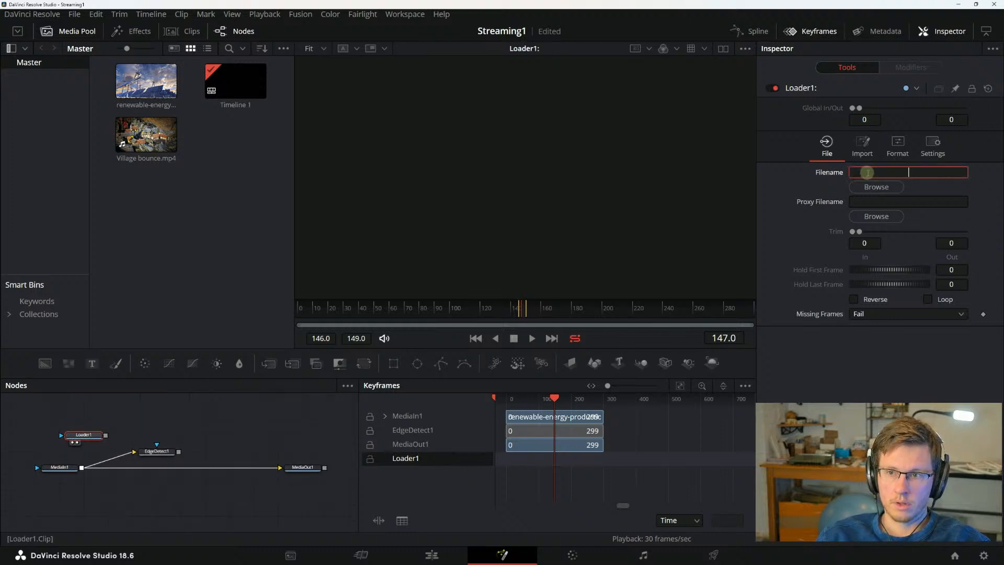
click(871, 187)
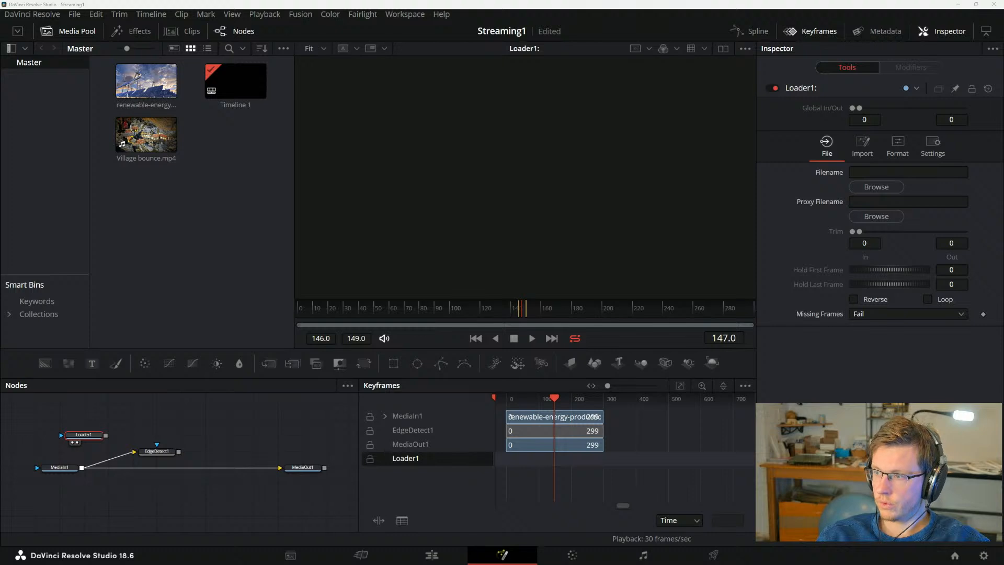
click(704, 302)
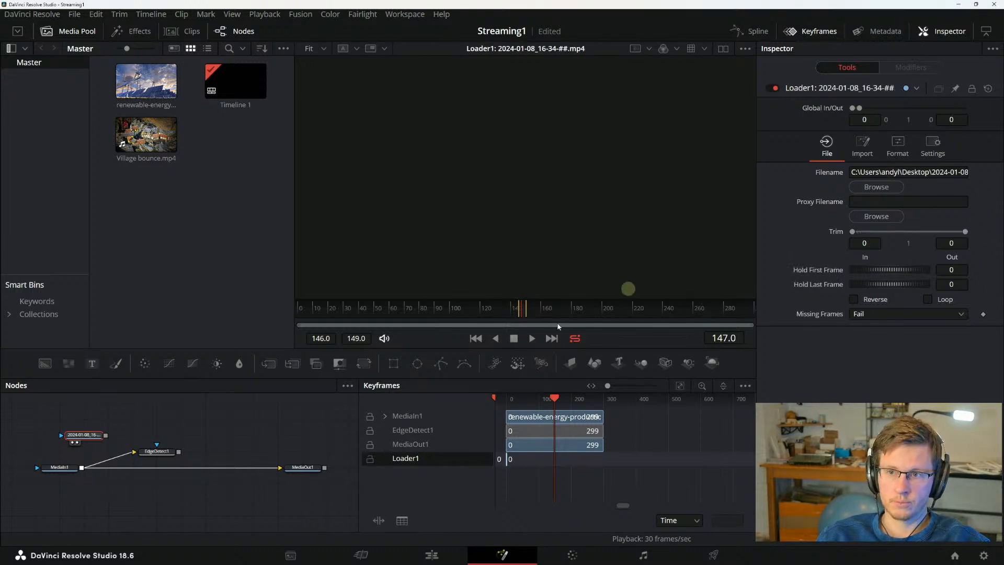
Play the composition briefly, view the Loader node, and look through its Import, Format and Settings controls.
key(space)
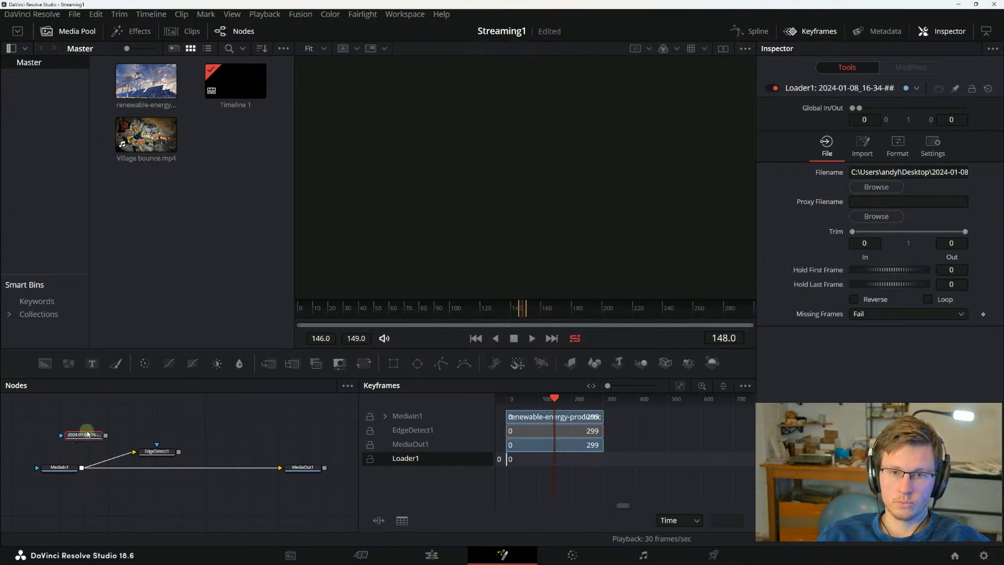
click(85, 435)
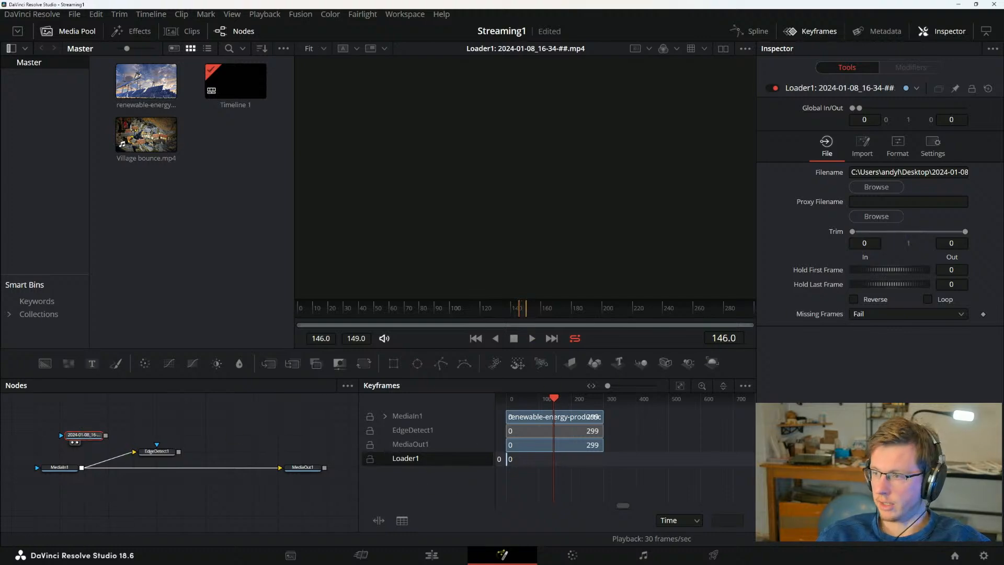
drag(1003, 207, 1003, 173)
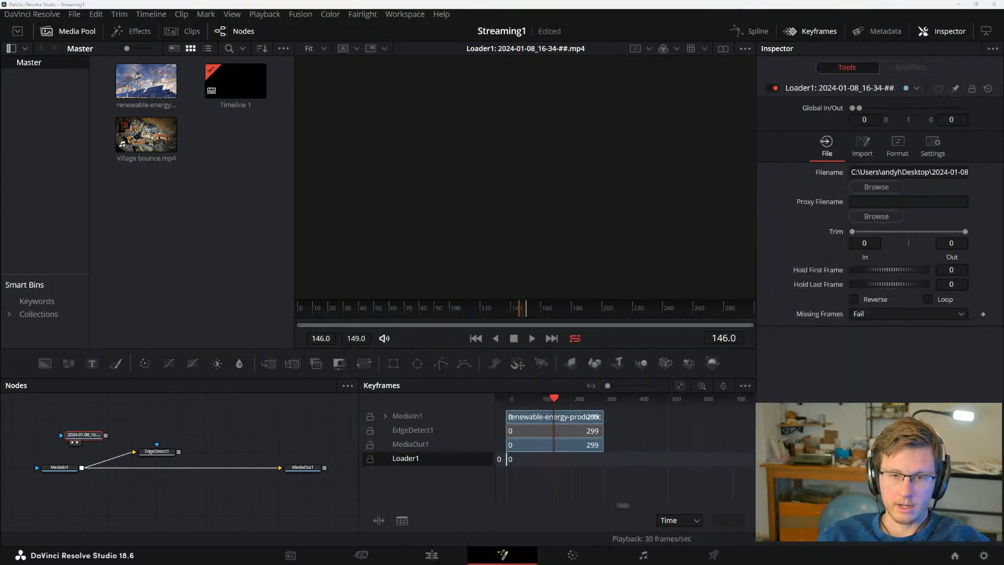
click(864, 148)
click(898, 148)
click(933, 147)
click(827, 147)
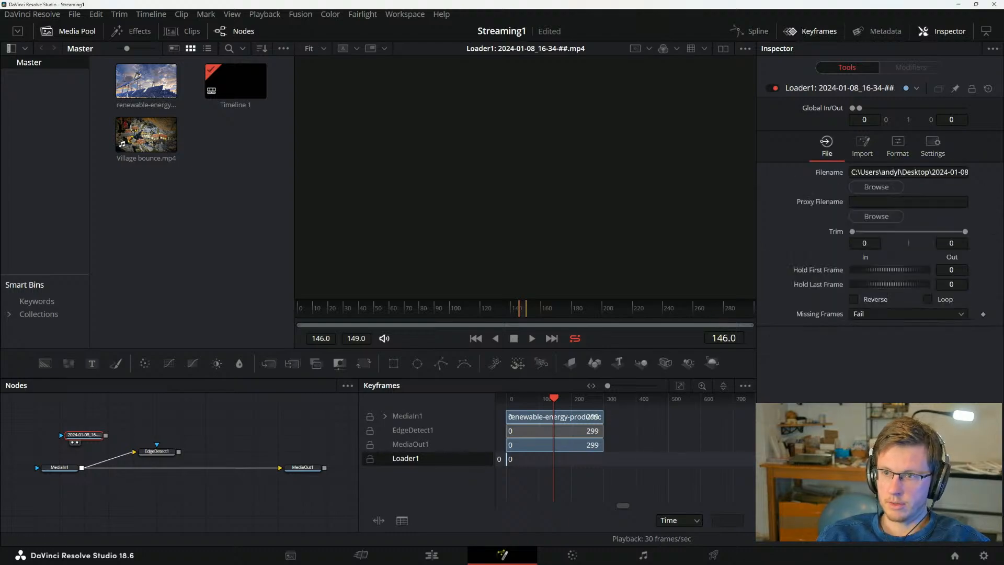
Bring the reference manual back and read the Audio Toolbar Button section about selecting a MediaIn node or external WAV file.
drag(1003, 206, 197, 37)
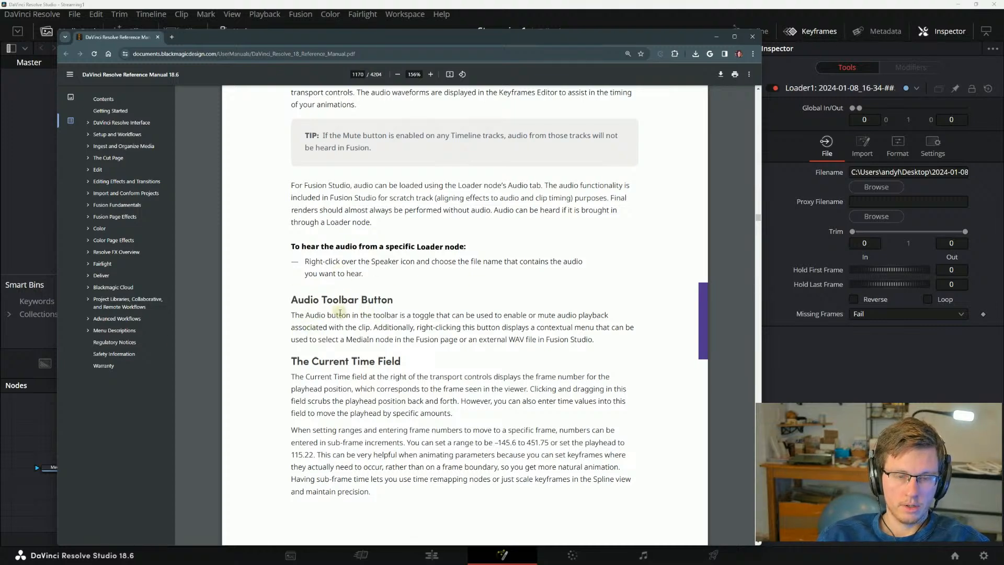
scroll(332, 293, down, 1)
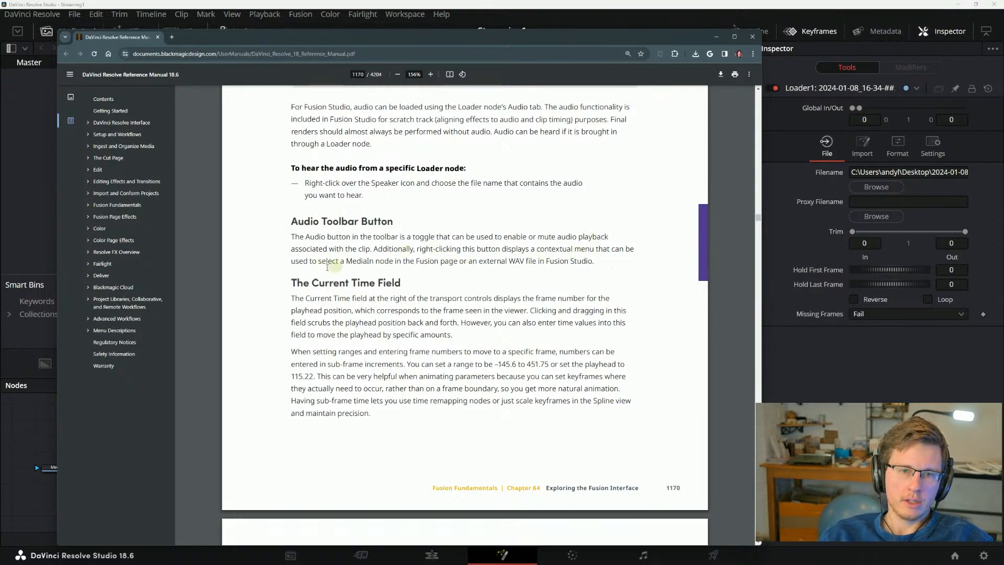
drag(300, 265, 527, 257)
click(412, 267)
click(556, 257)
drag(603, 254, 461, 264)
click(523, 268)
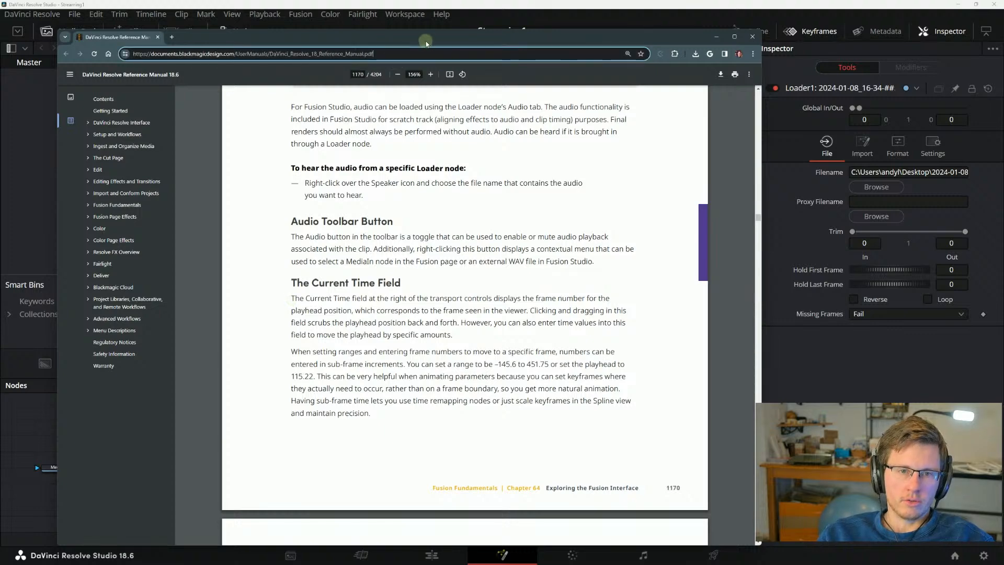
Move the manual aside and check which audio sources Fusion's speaker button offers.
drag(426, 43, 455, 491)
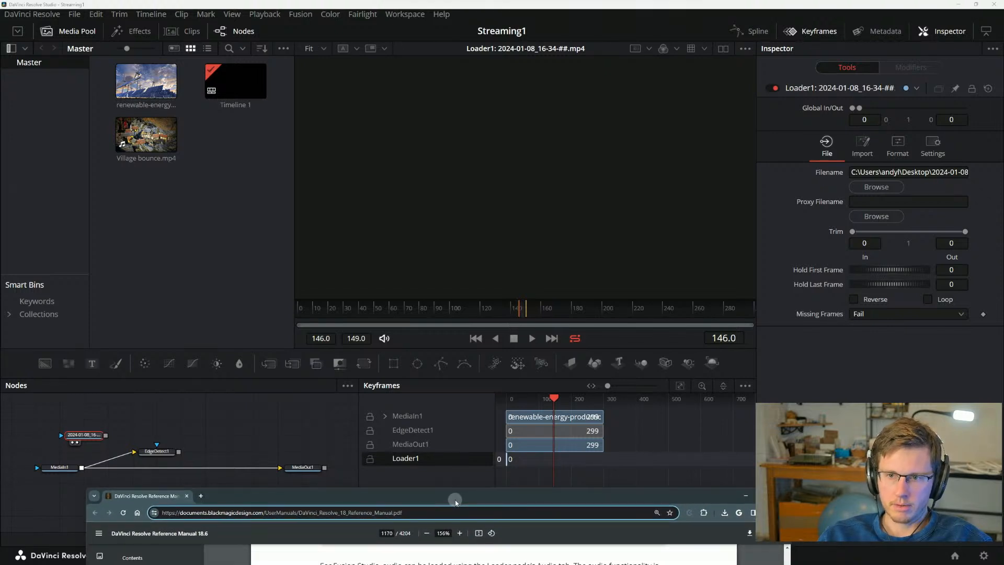
right_click(386, 338)
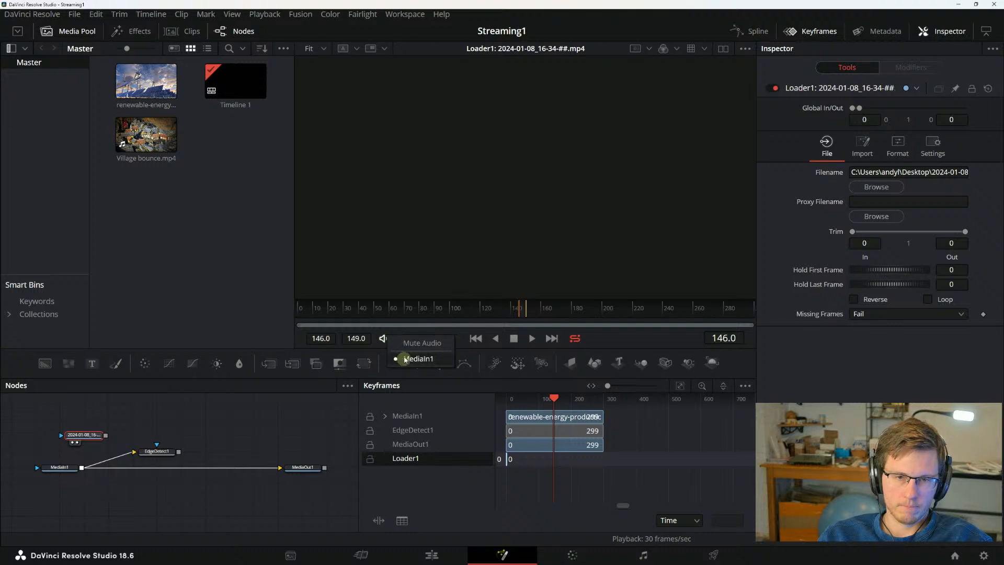
click(384, 339)
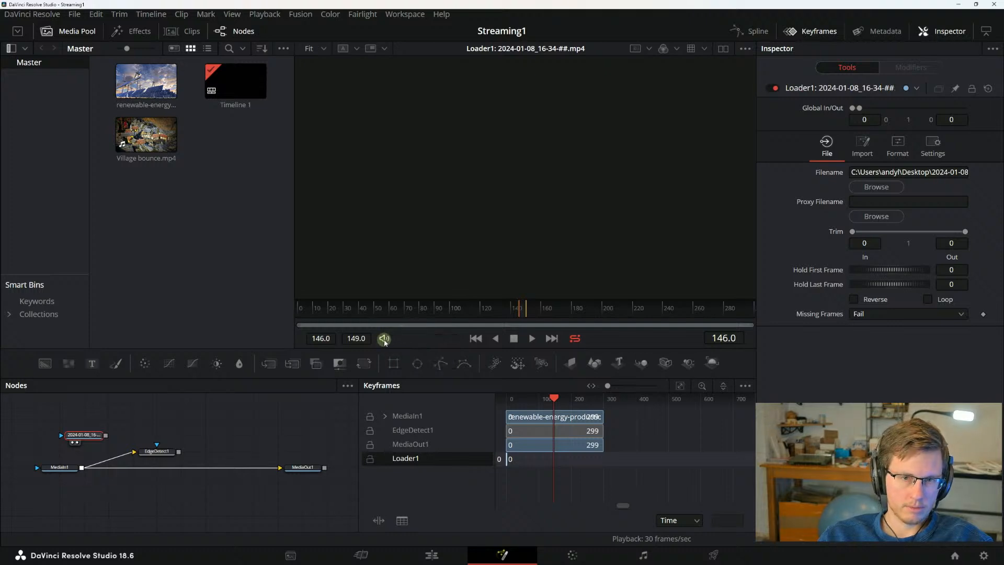
key(alt+Tab)
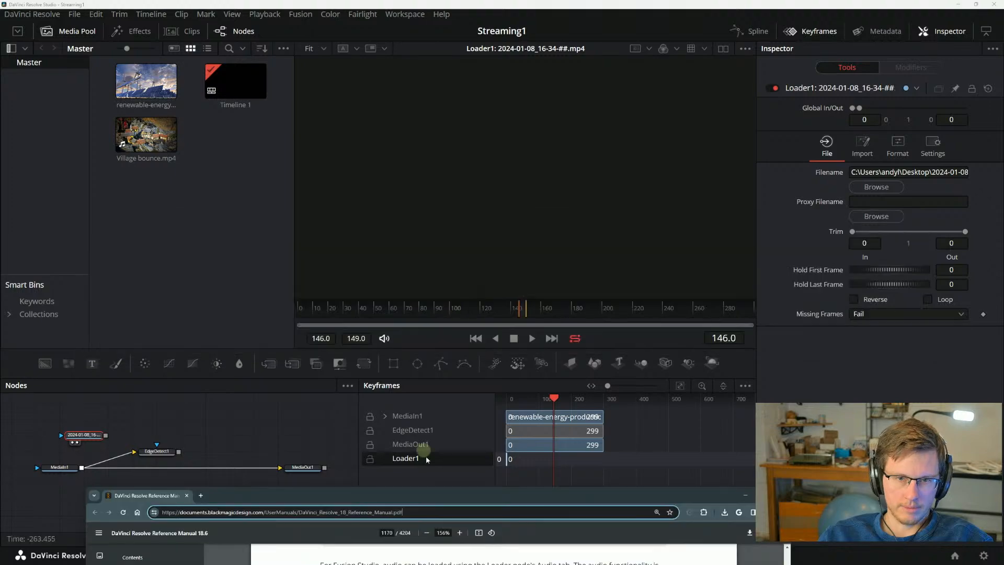
click(443, 476)
key(alt+Tab)
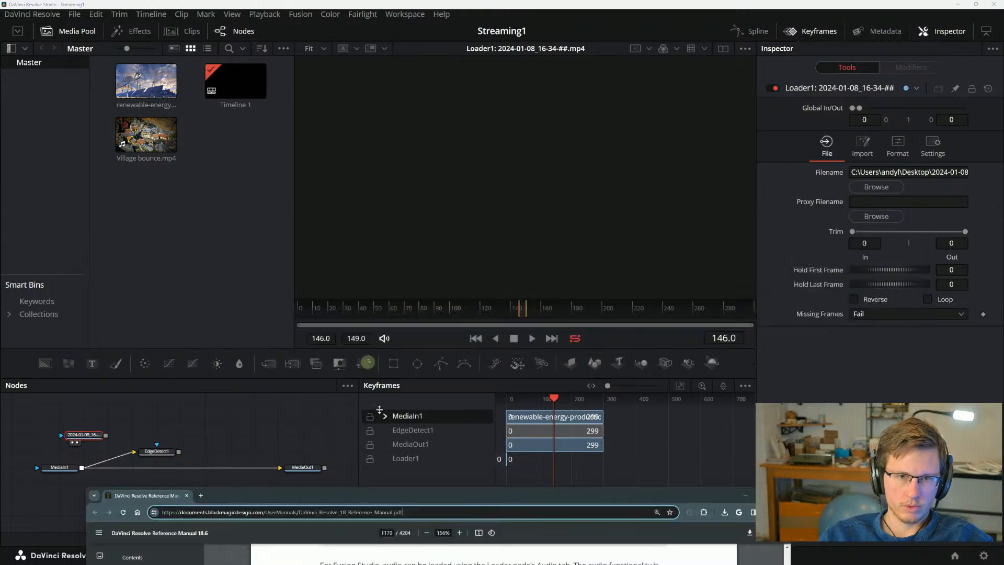
Bring the manual back into view and read the opening paragraph of The Current Time Field section.
drag(418, 493, 452, 30)
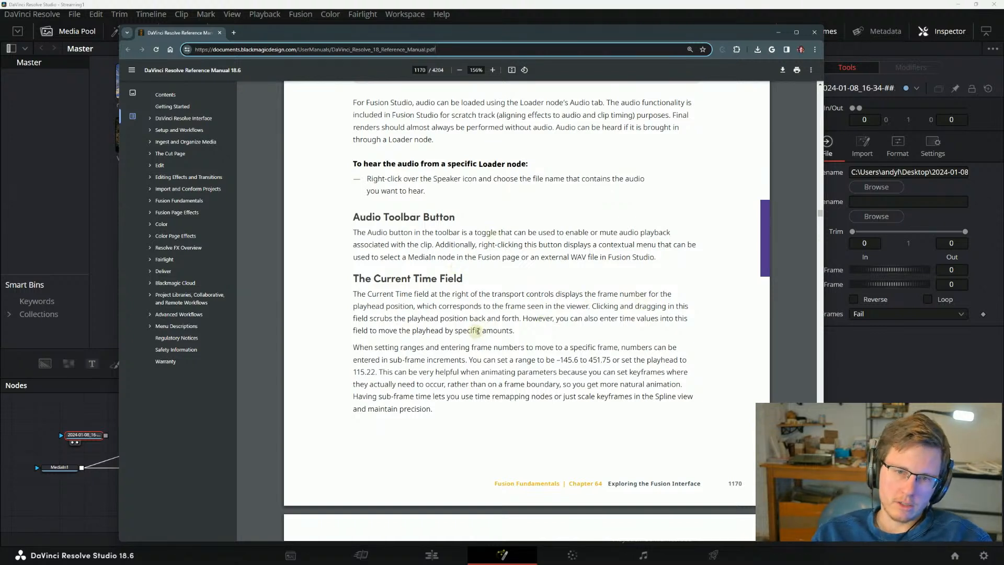
drag(551, 317, 600, 317)
click(613, 316)
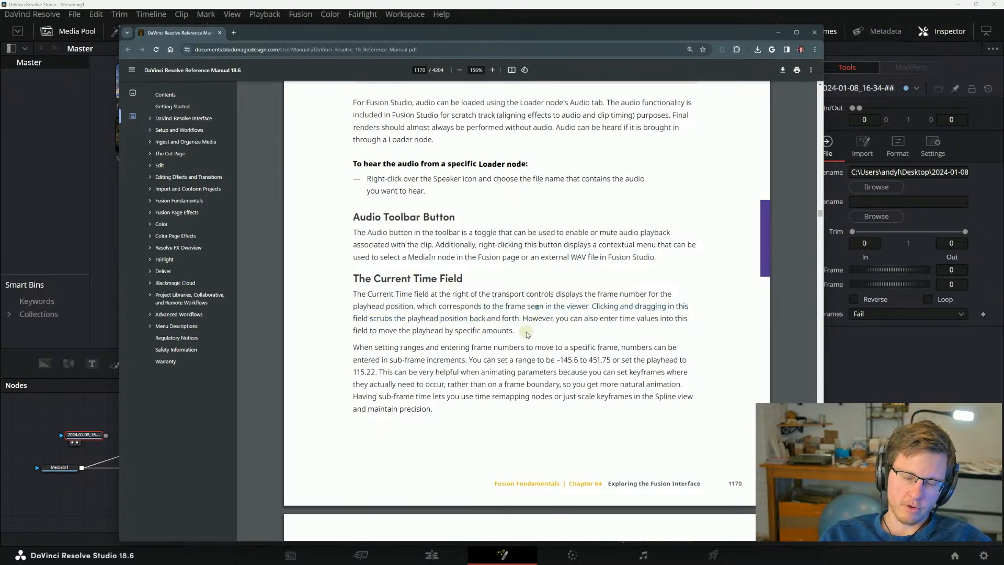
Read The Current Time Field's first paragraph about scrubbing the playhead and entering time values to move it by specific amounts.
drag(516, 317, 478, 315)
click(627, 316)
click(477, 316)
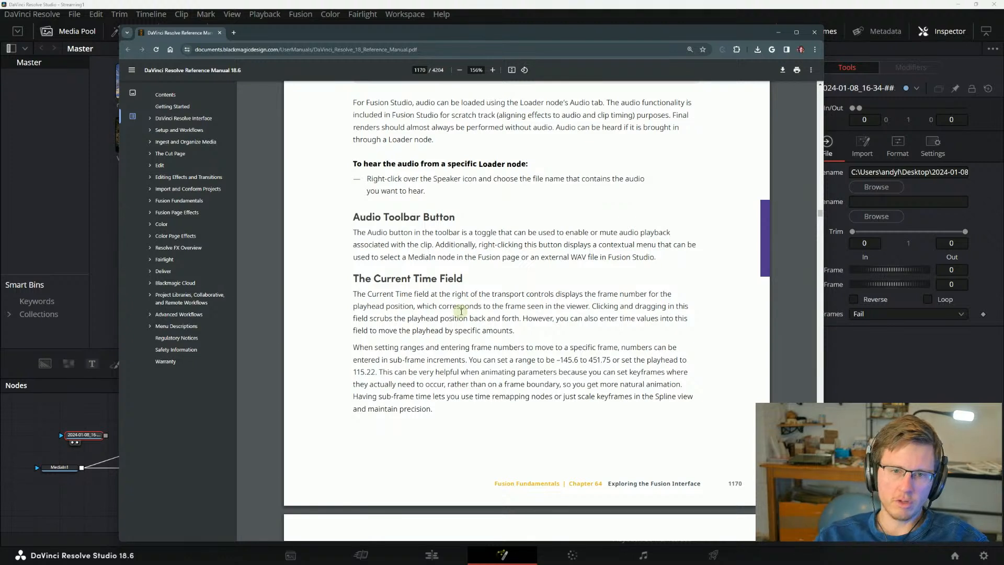
drag(453, 331, 574, 318)
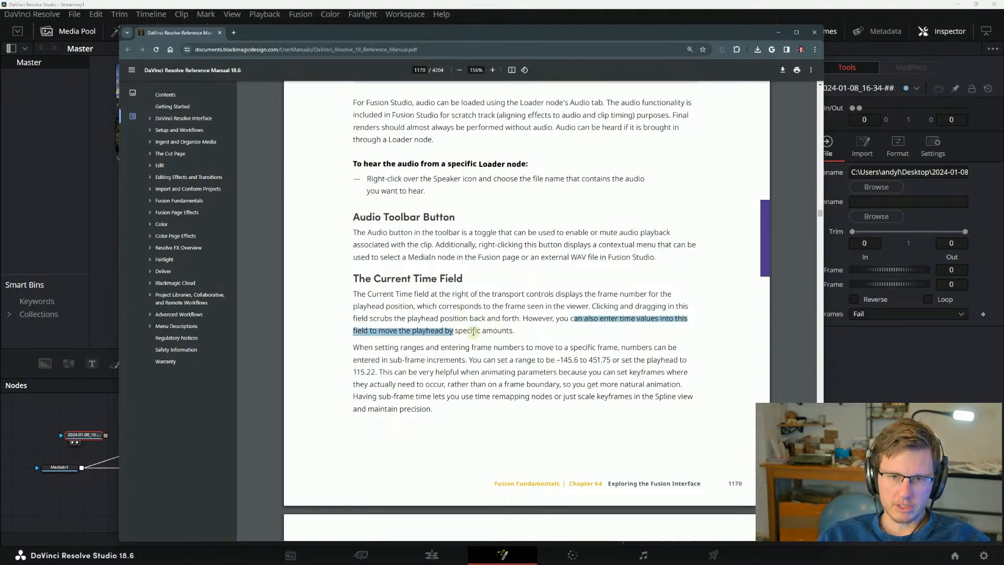
click(473, 331)
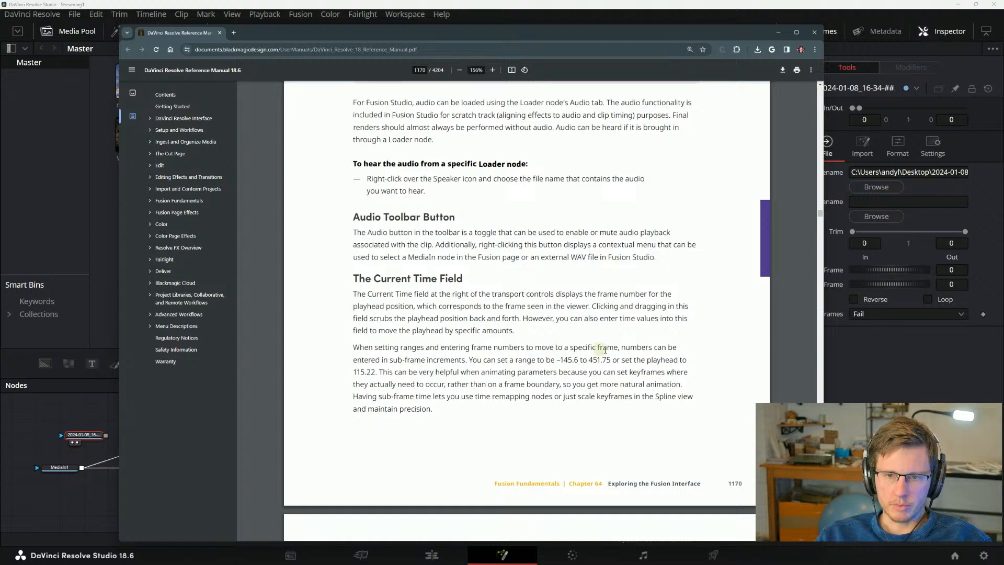
Read the paragraph on sub-frame increments, covering ranges, keyframe placement between frames and time remapping nodes.
scroll(603, 352, down, 1)
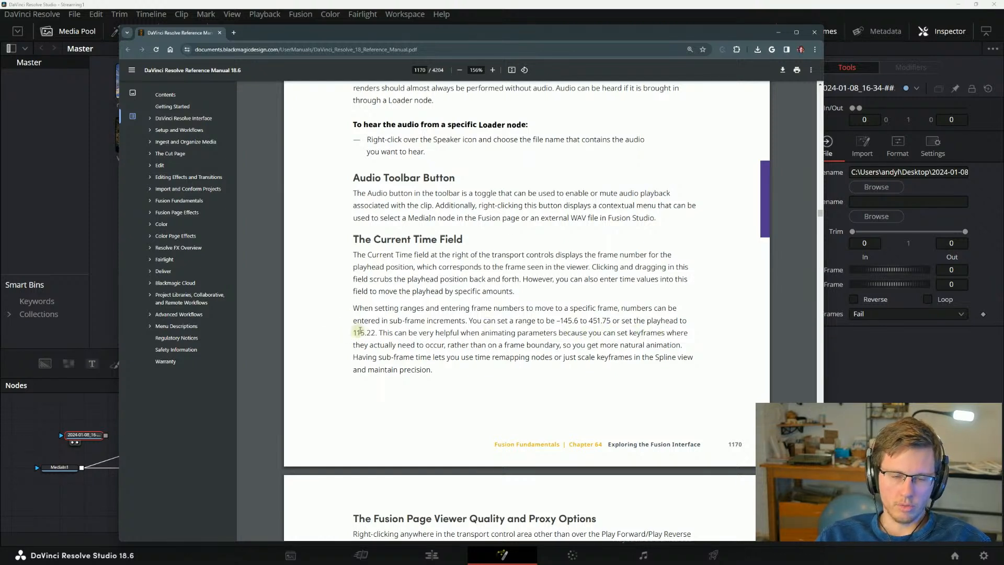
drag(380, 334, 453, 332)
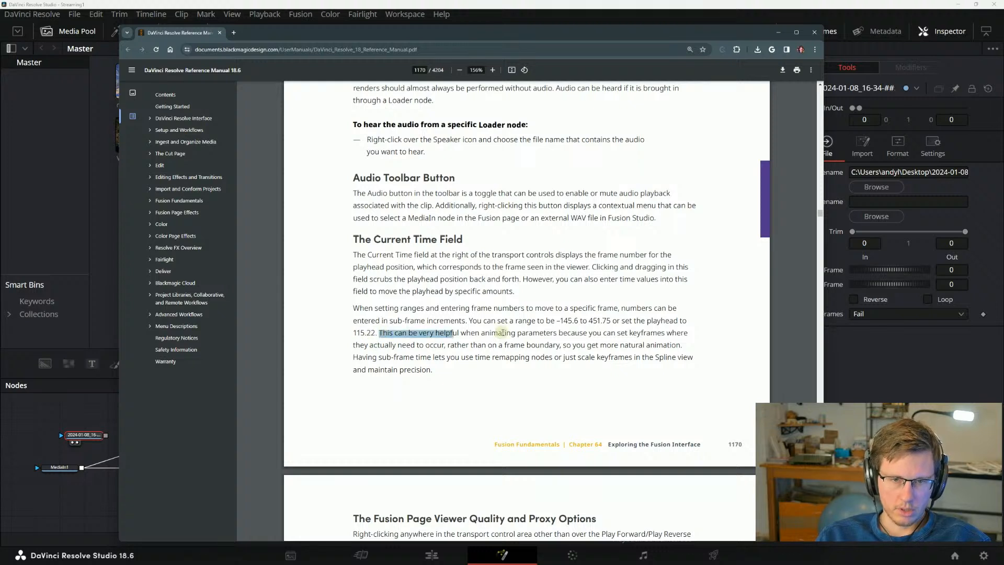
click(501, 332)
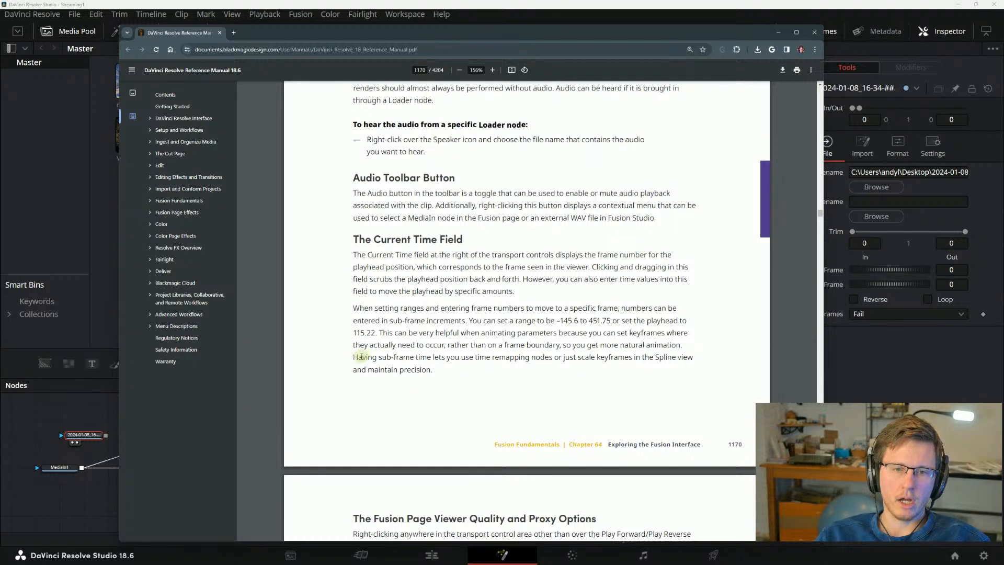
drag(353, 357, 418, 357)
click(417, 362)
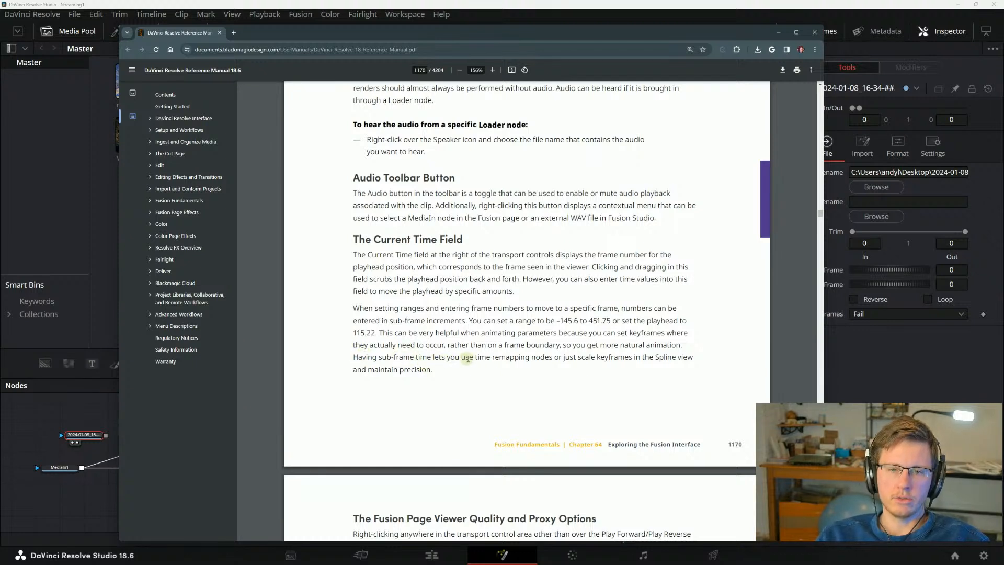
drag(466, 359, 522, 352)
click(555, 358)
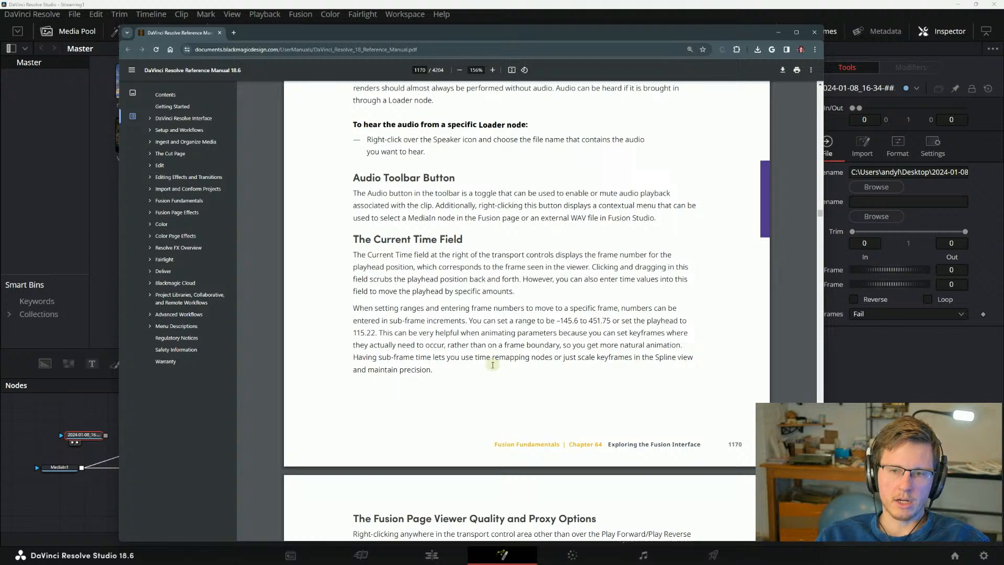
drag(355, 369, 432, 370)
click(429, 369)
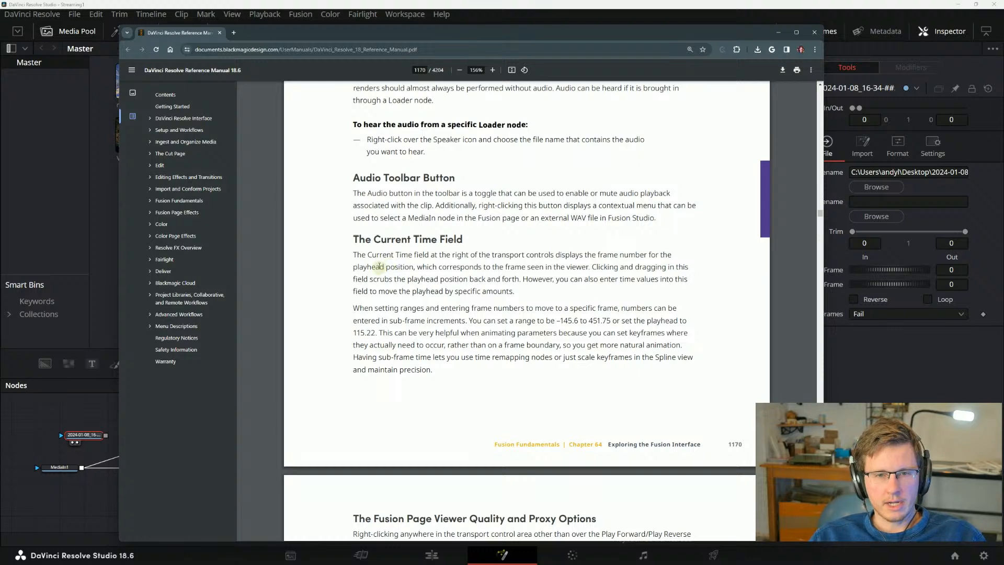
scroll(360, 258, down, 3)
scroll(359, 258, up, 4)
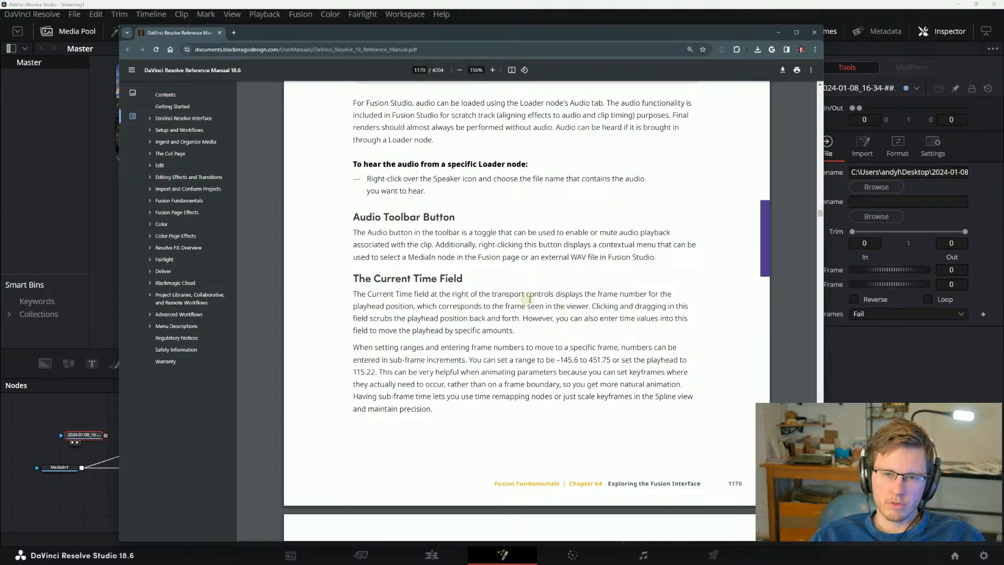
Move the manual aside and set the composition's current time to the sub-frame position 152.2.
drag(517, 34, 482, 441)
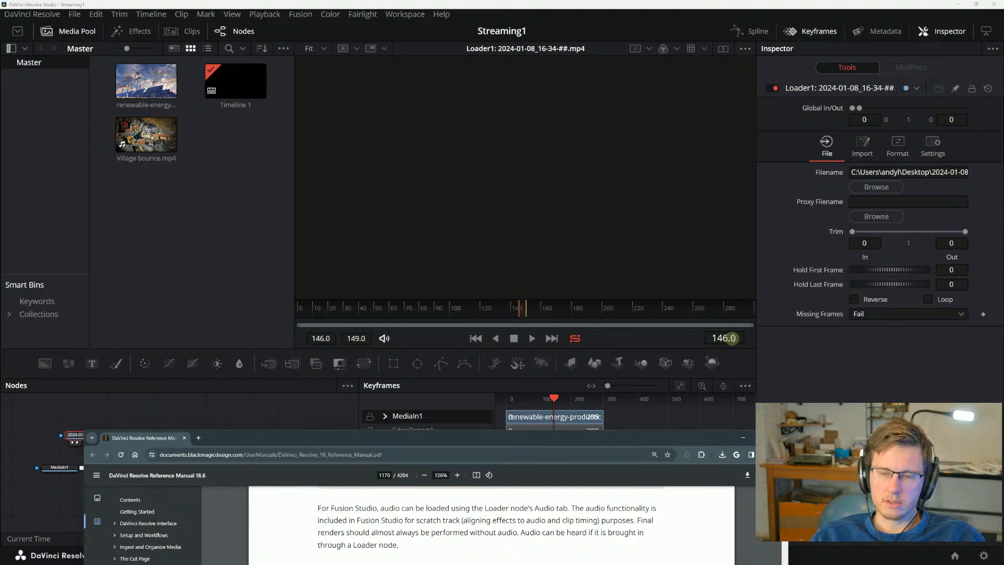
drag(727, 338, 731, 337)
click(732, 338)
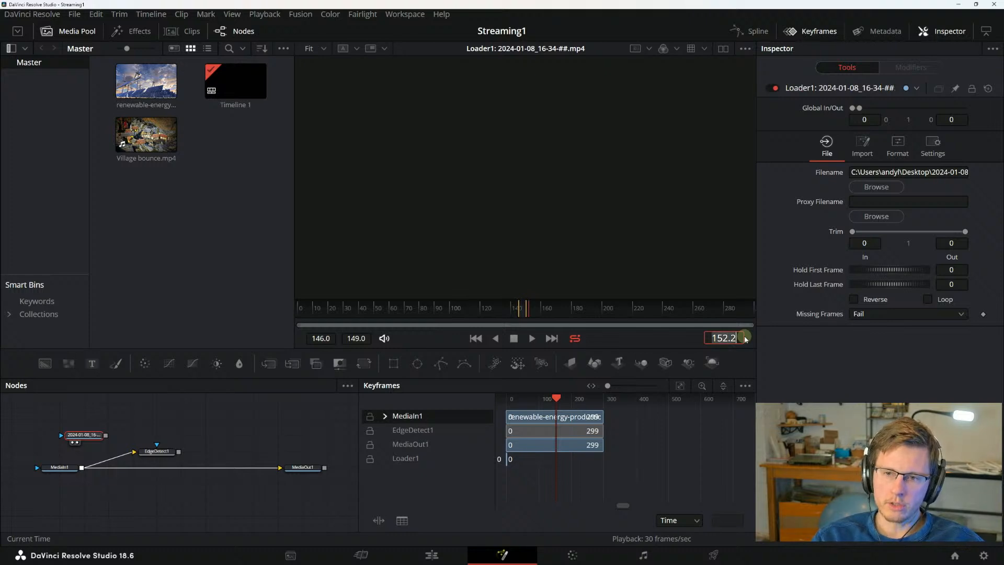
click(673, 453)
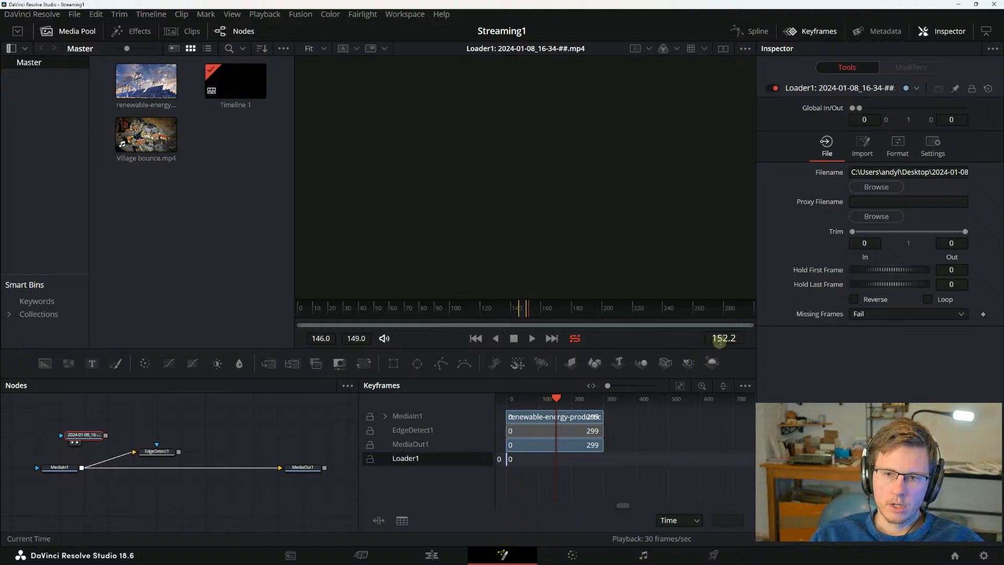
click(723, 338)
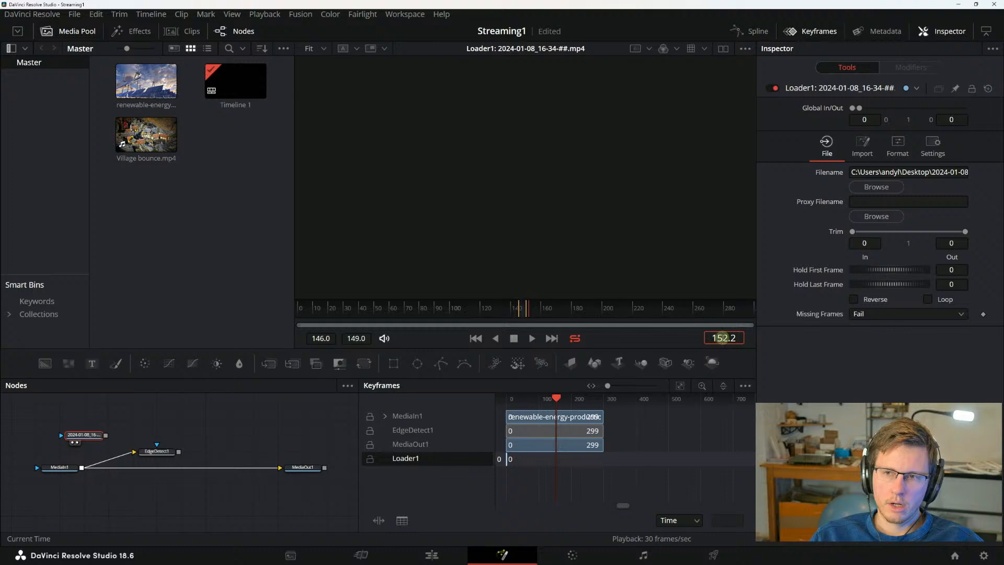
Show the EdgeDetect1 node in the viewer, followed by the MediaOut1 node.
click(158, 452)
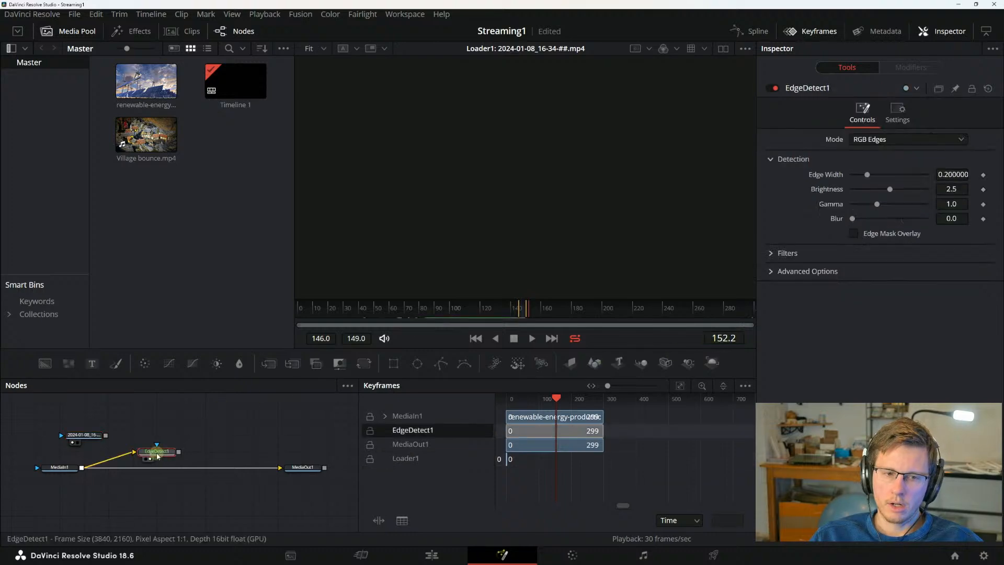
key(1)
click(302, 467)
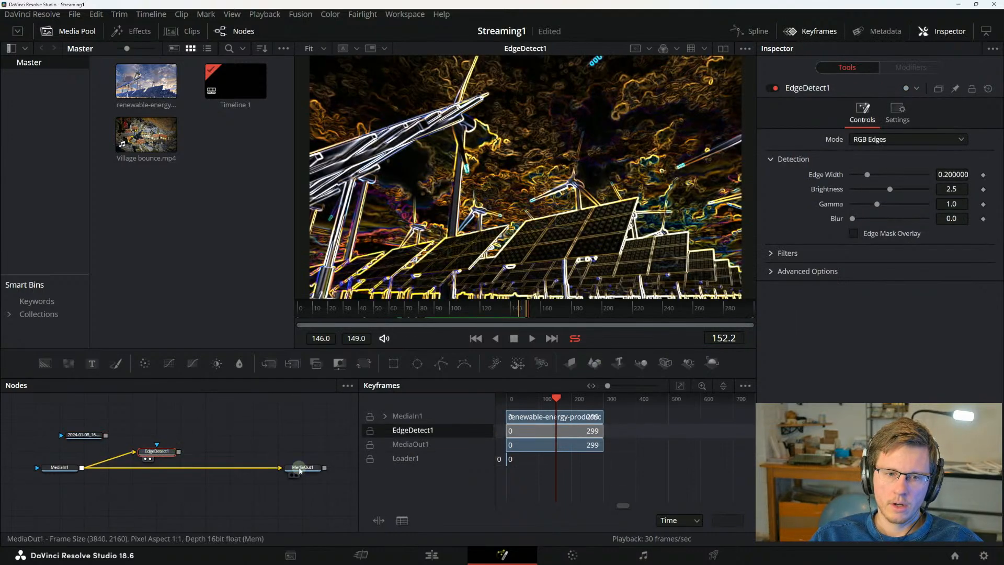
key(1)
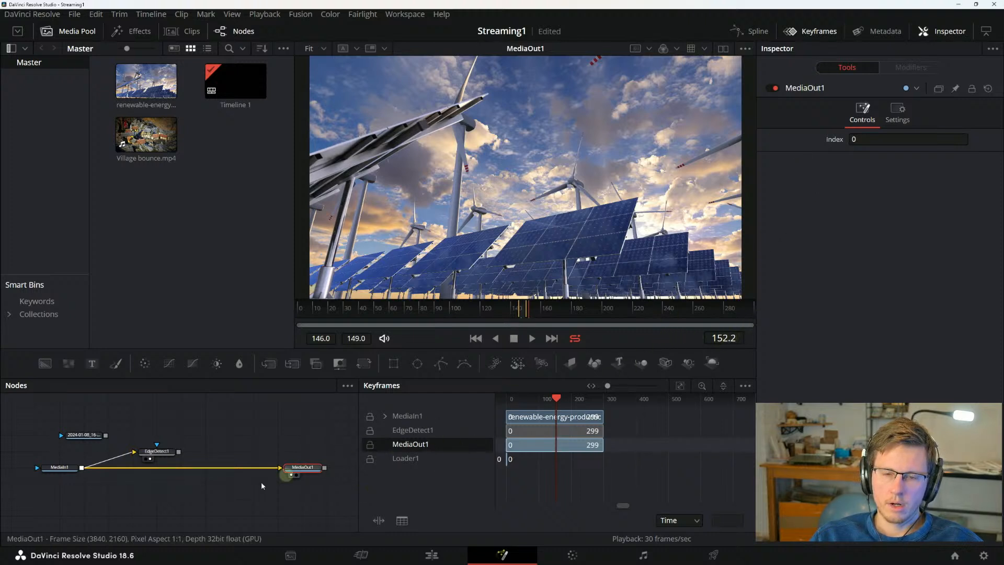
Add a Transform (Xf) node and insert it on the connection between MediaIn1 and MediaOut1.
right_click(195, 483)
click(165, 486)
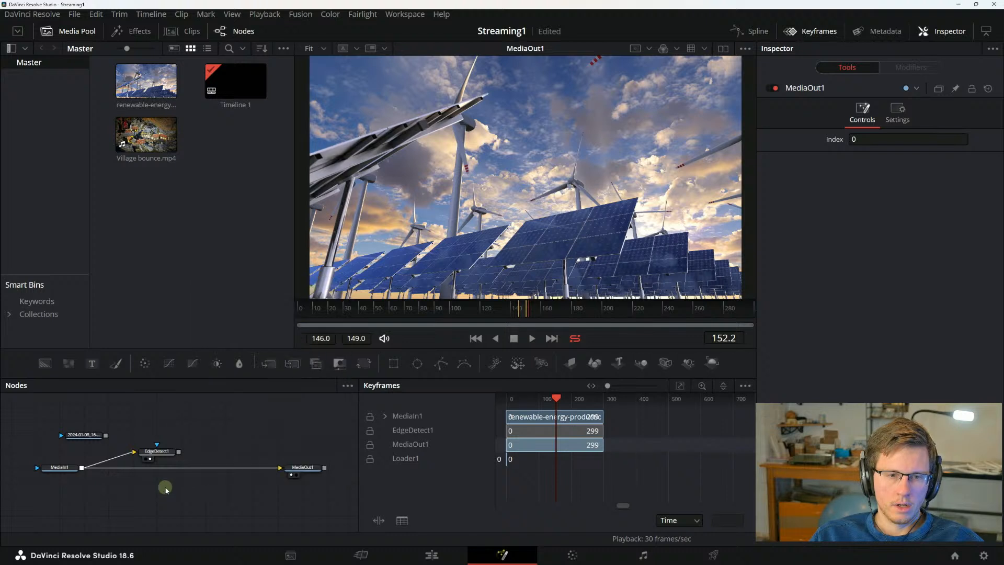
key(shift+space)
text(TRANSFORM)
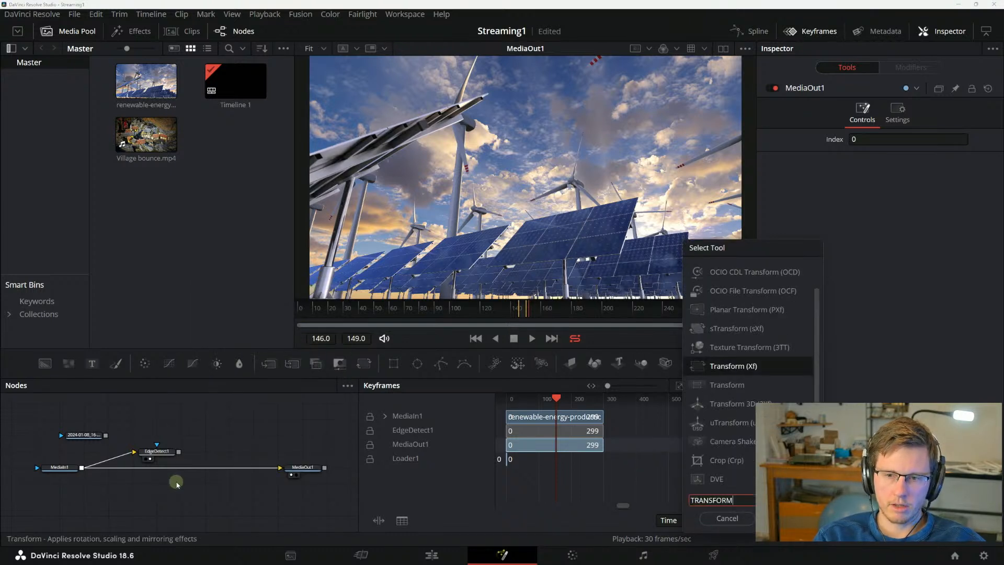
key(Return)
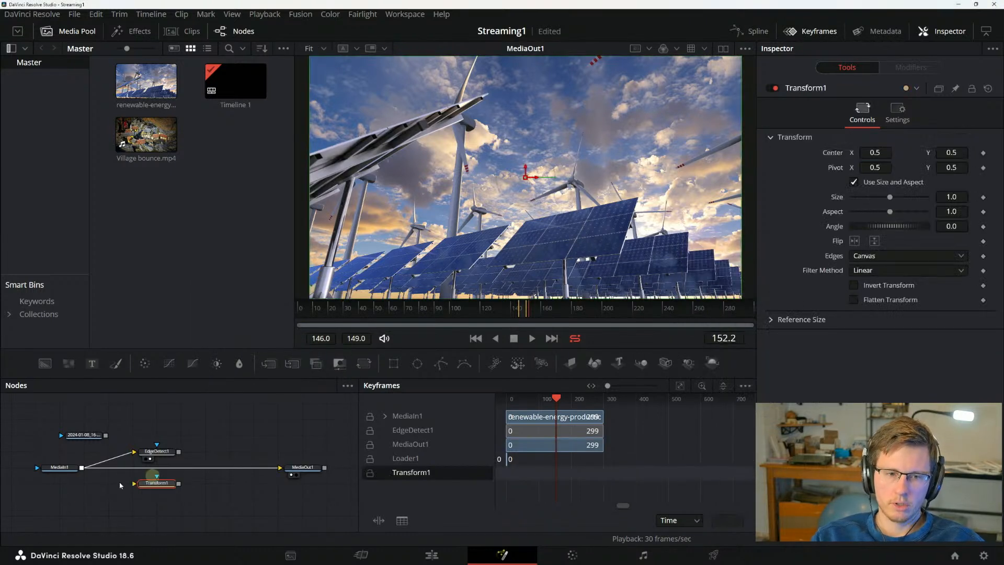
drag(163, 488, 212, 471)
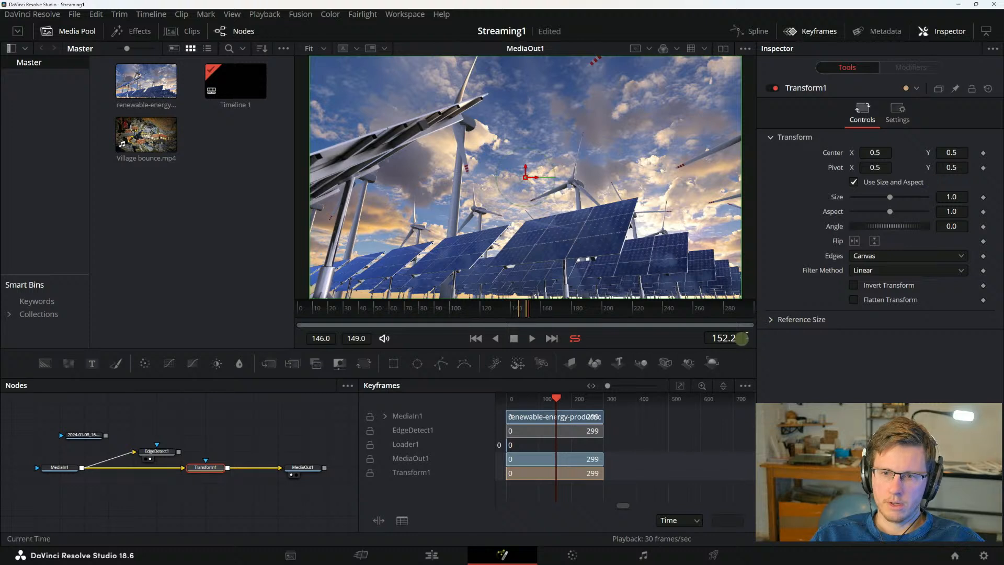
Keyframe the Transform node's Center at frame 152.2 and again at frame 155.
click(983, 154)
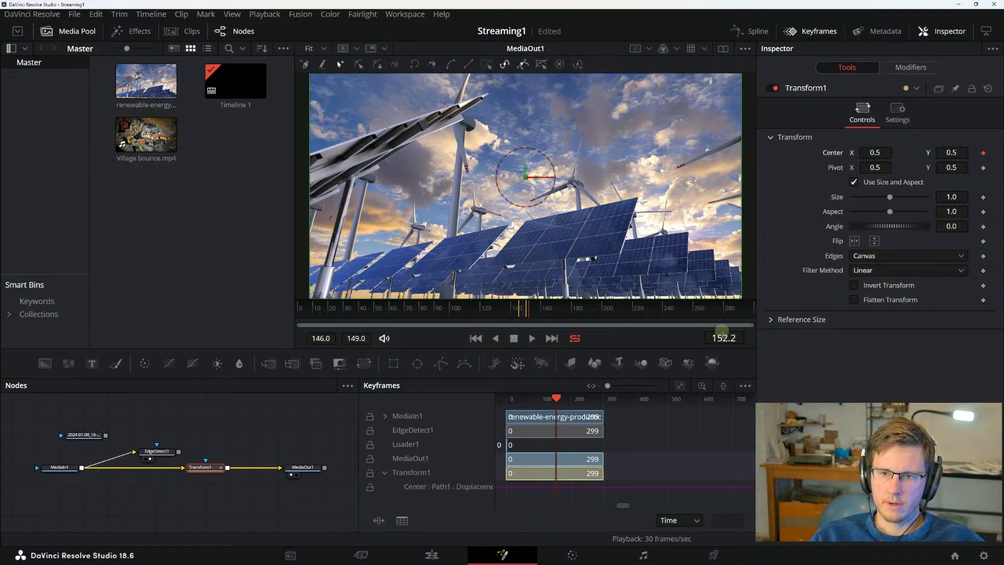
click(724, 337)
text(1)
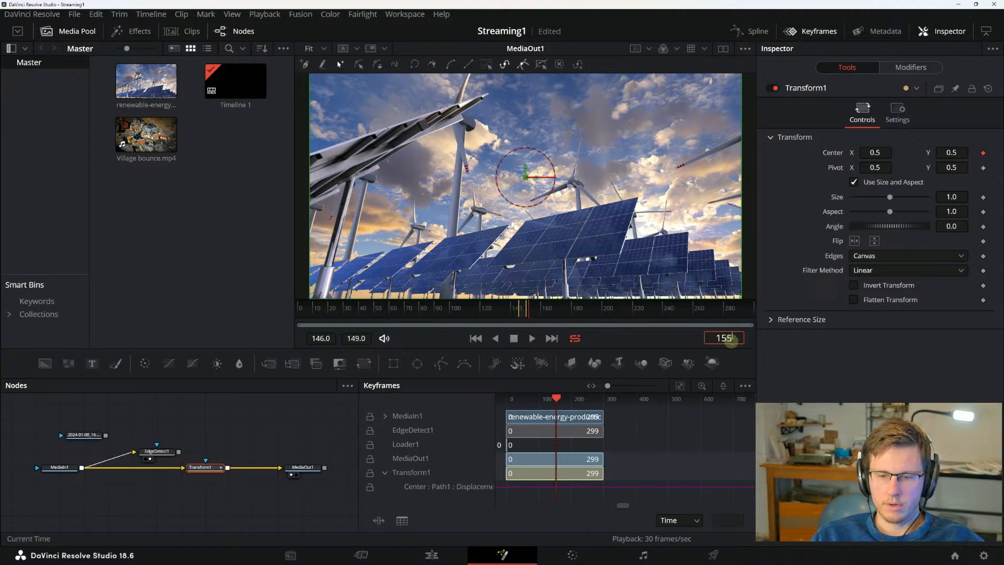
text(55)
key(Return)
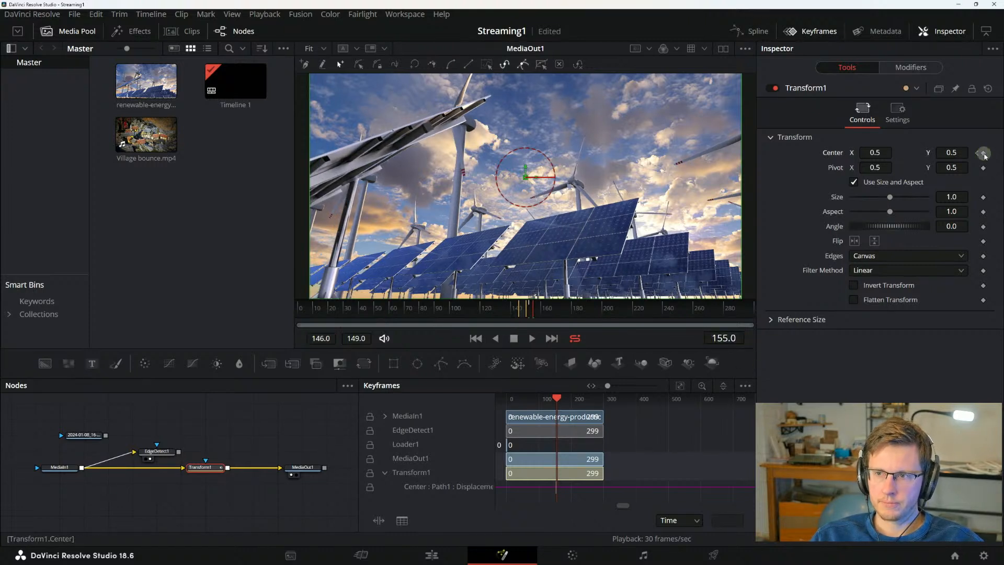
click(983, 154)
Jump back and forth between the two Center keyframes, ending on the one at 152.2.
click(977, 153)
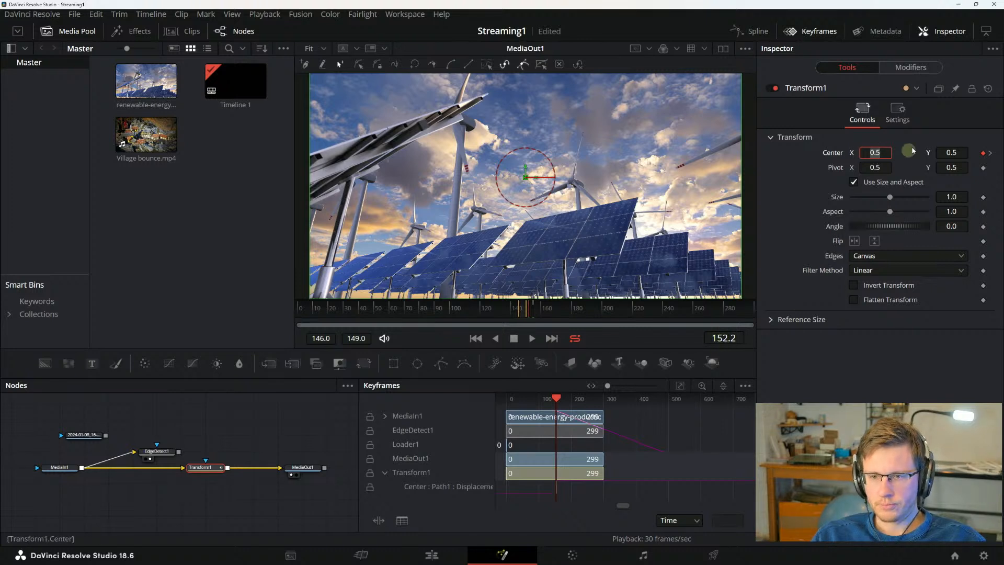
click(990, 153)
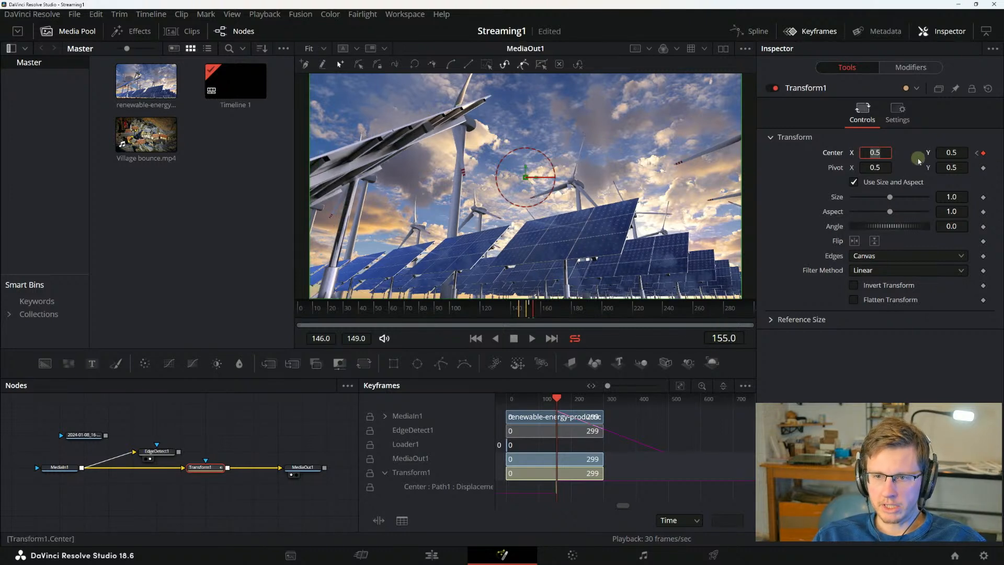
click(976, 153)
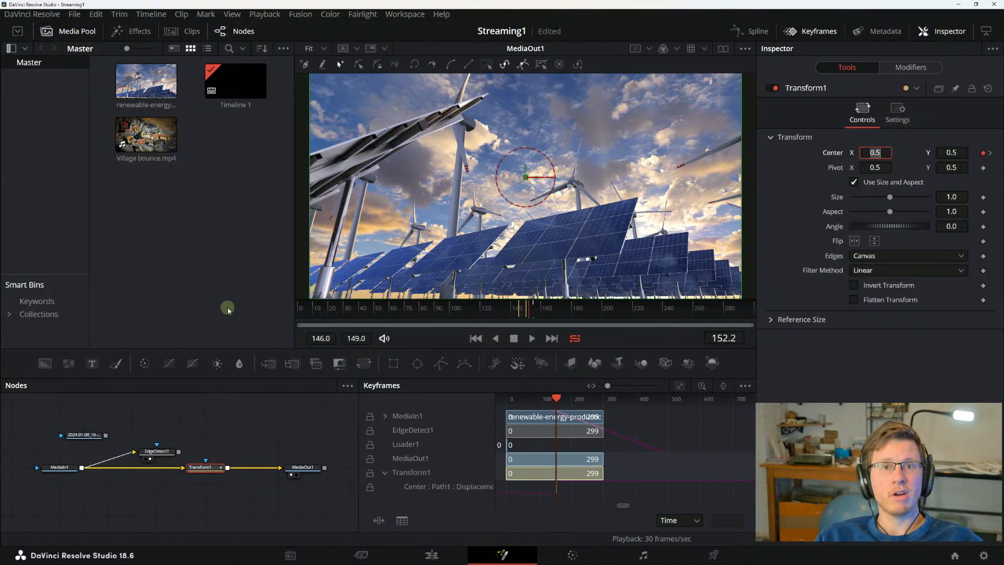
Bring the reference manual back into view and read the introduction to The Fusion Page Viewer Quality and Proxy Options.
key(alt+Tab)
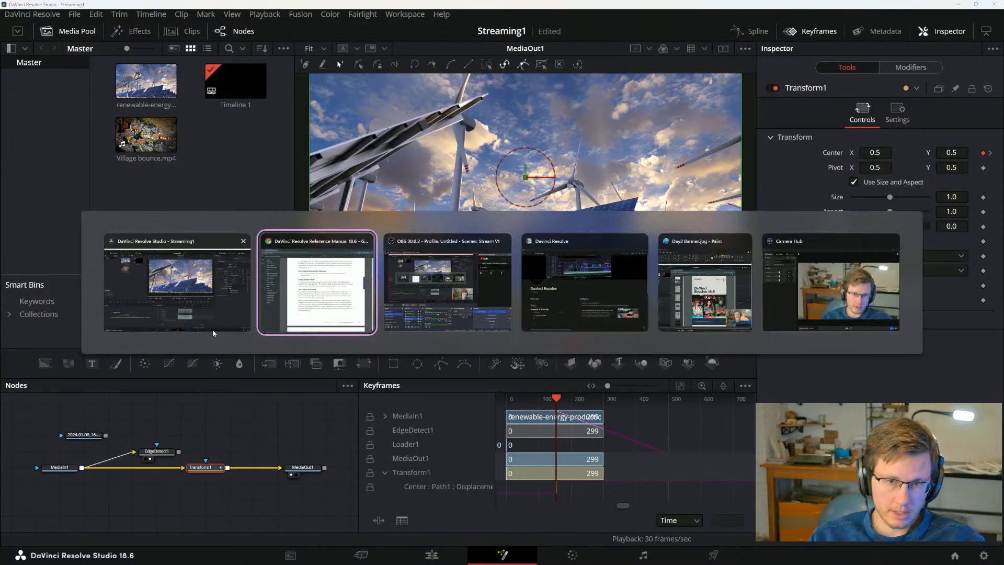
drag(494, 438, 591, 70)
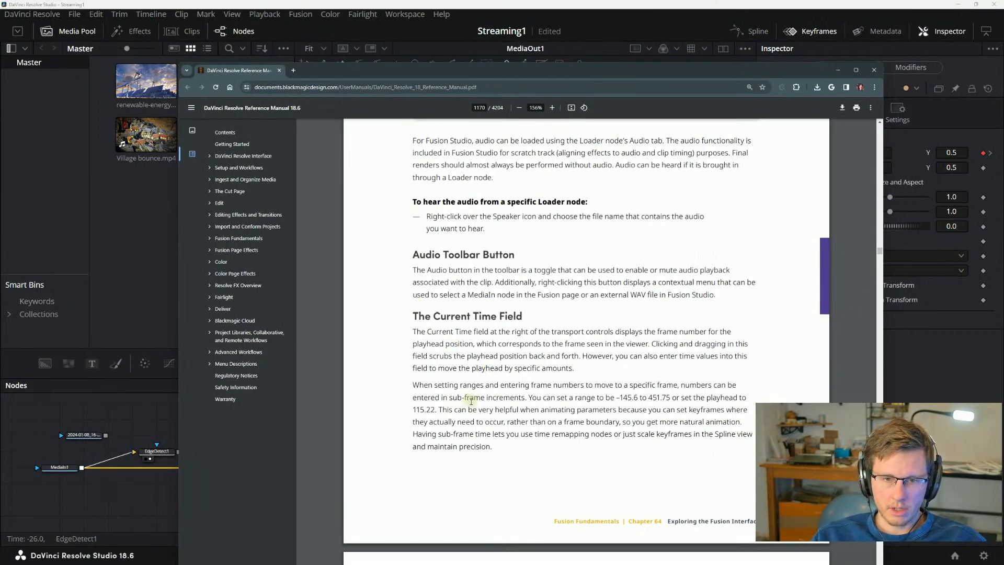
scroll(471, 395, down, 2)
scroll(455, 340, down, 3)
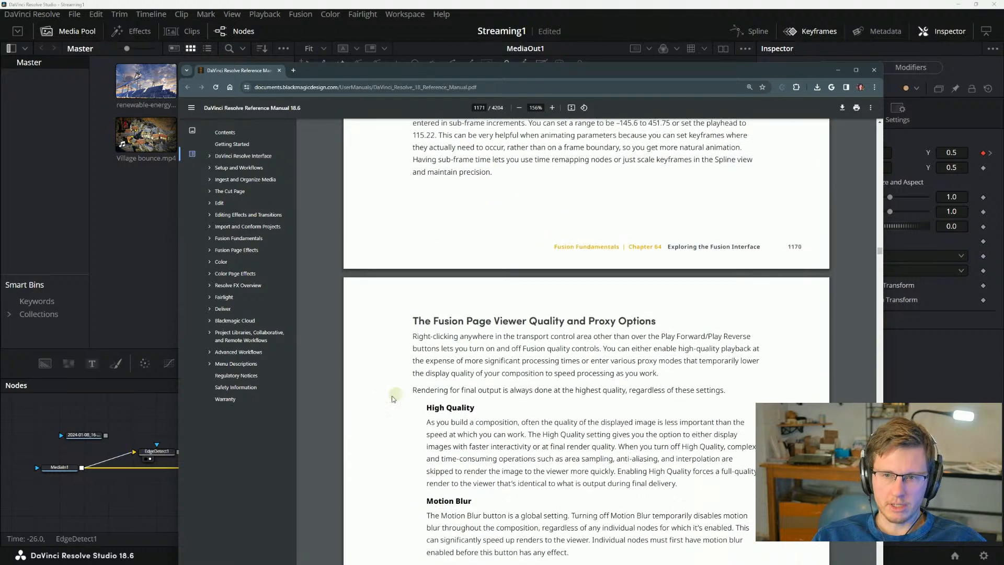
drag(413, 321, 500, 324)
drag(521, 360, 527, 372)
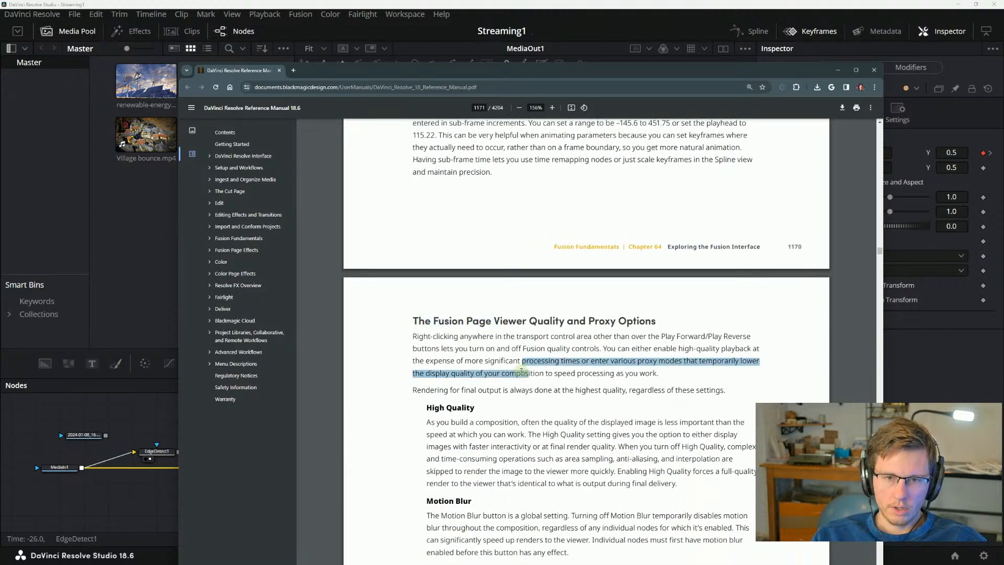
click(496, 346)
drag(619, 324, 627, 325)
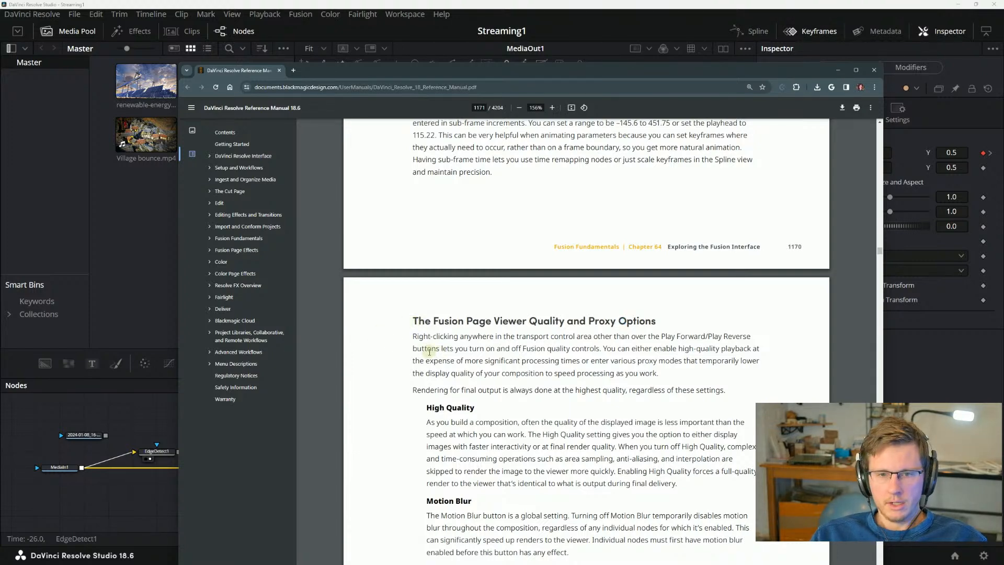
drag(545, 77, 455, 37)
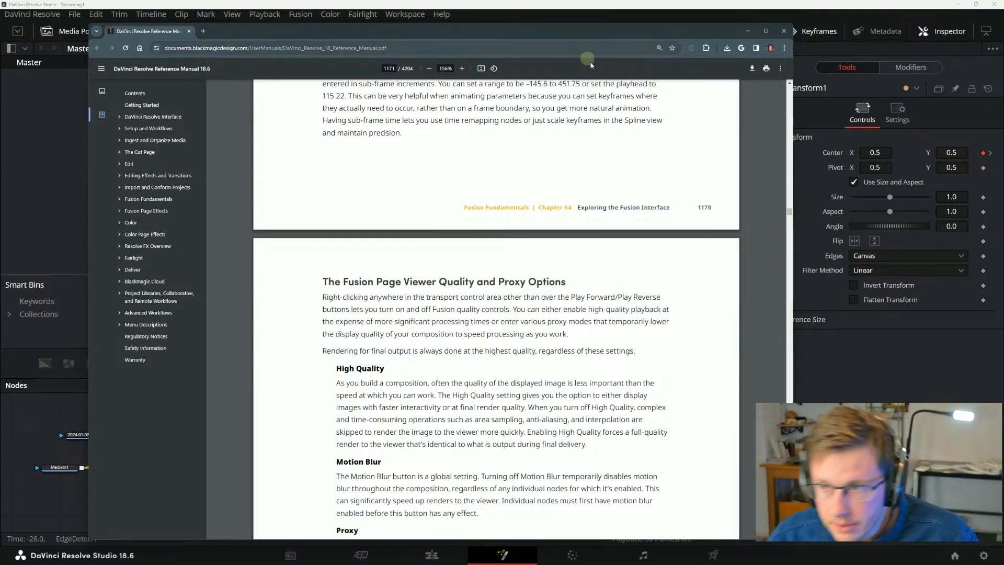
drag(534, 35, 522, 84)
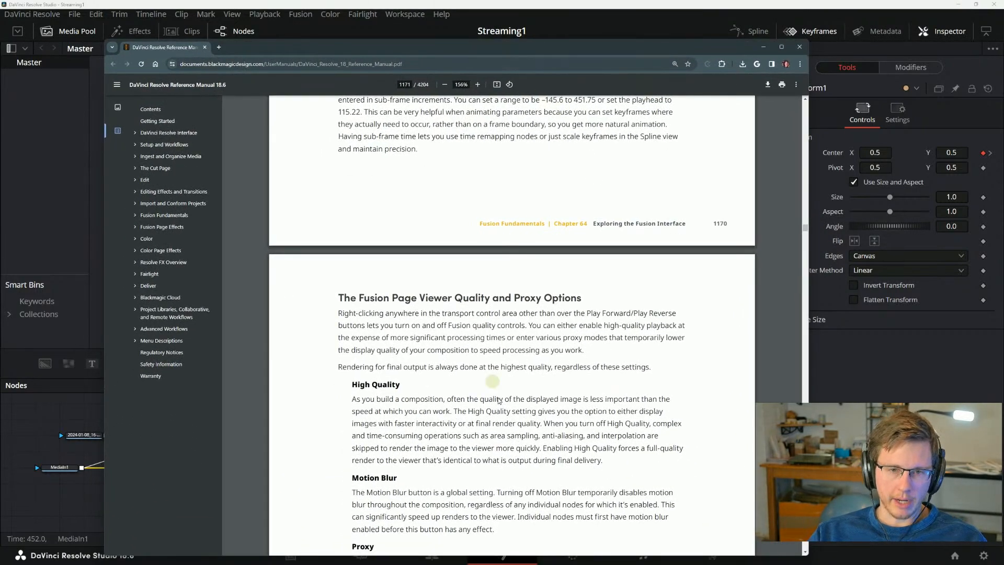
mouse_move(505, 561)
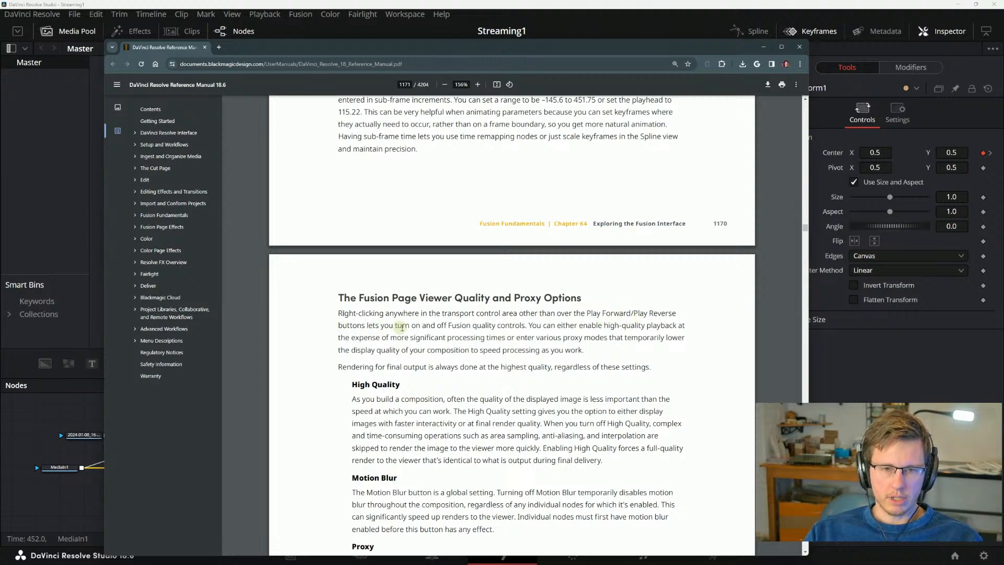
Move the reference manual out of the way and toggle High Quality off and back on for the Fusion viewer.
drag(560, 53, 532, 461)
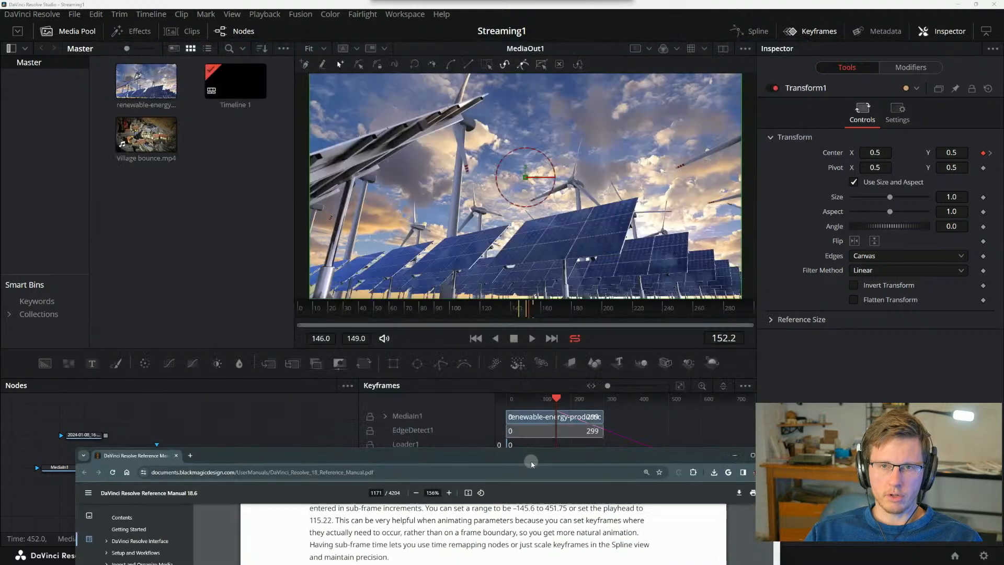
right_click(621, 339)
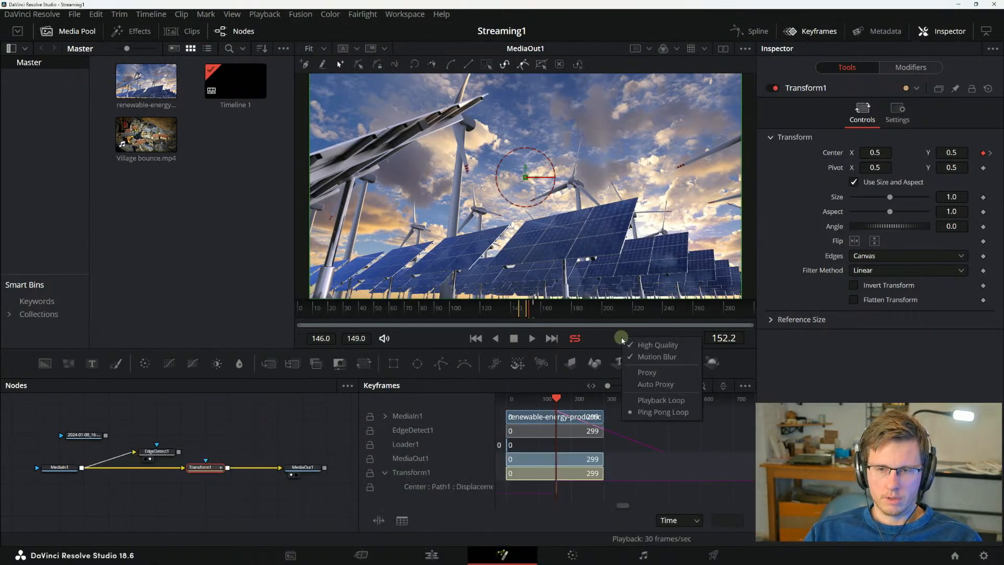
click(642, 349)
right_click(629, 339)
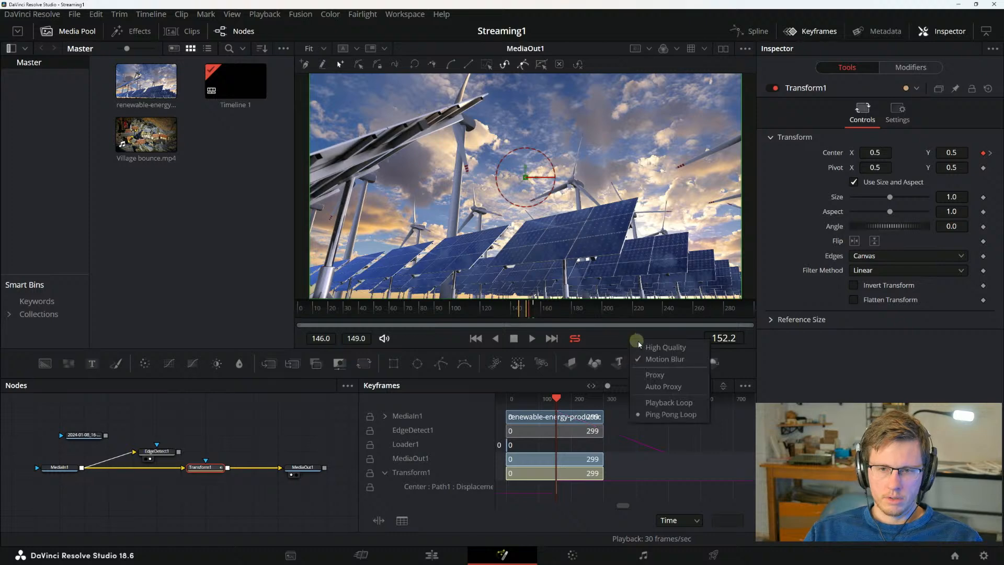
click(654, 348)
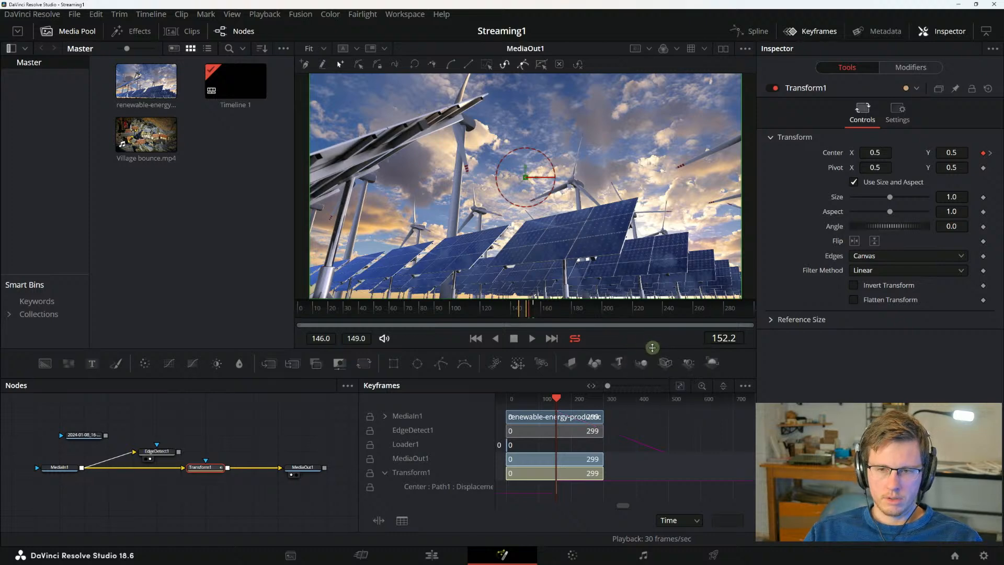
Return to the reference manual in the browser and position its window to read the viewer quality and proxy options.
key(alt+Tab)
drag(490, 462, 532, 76)
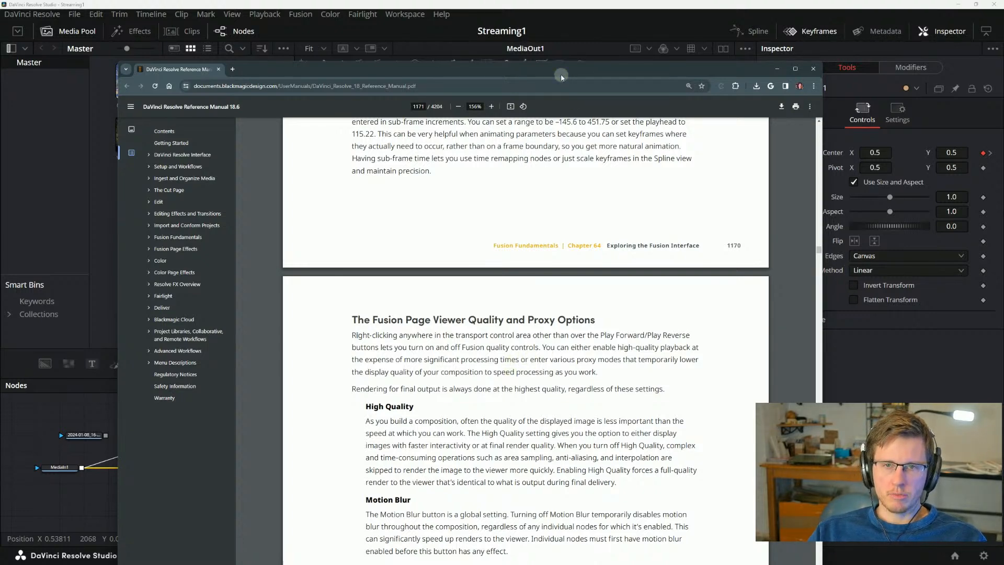
drag(561, 77, 538, 42)
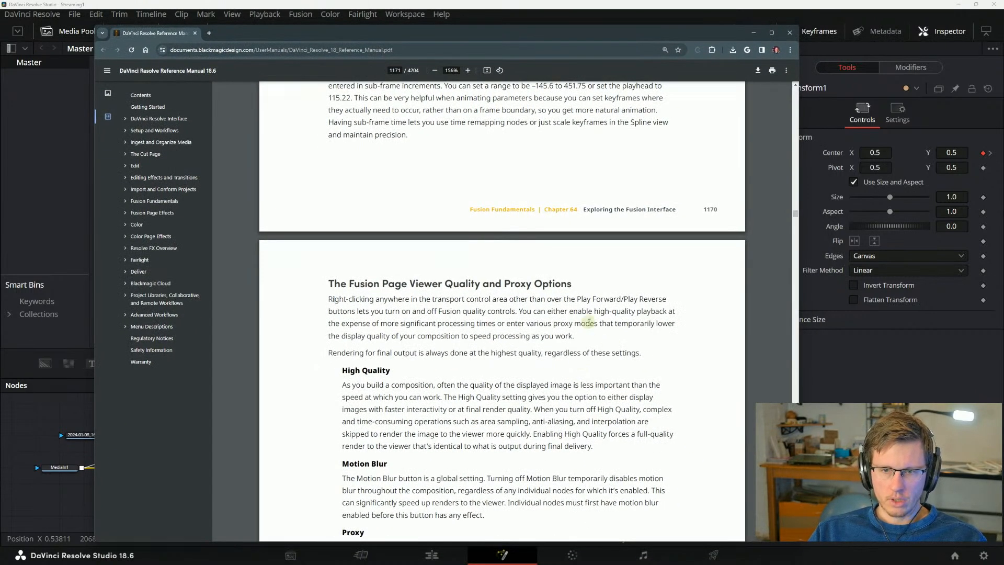
Read the manual's introduction to the Fusion page viewer quality and proxy options.
drag(349, 338, 458, 339)
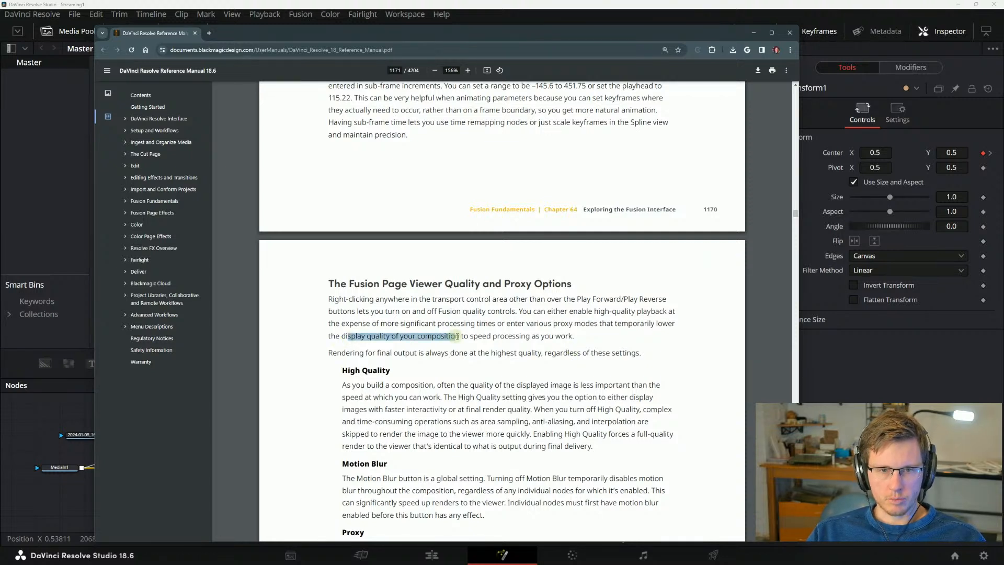
click(465, 339)
drag(575, 335, 481, 324)
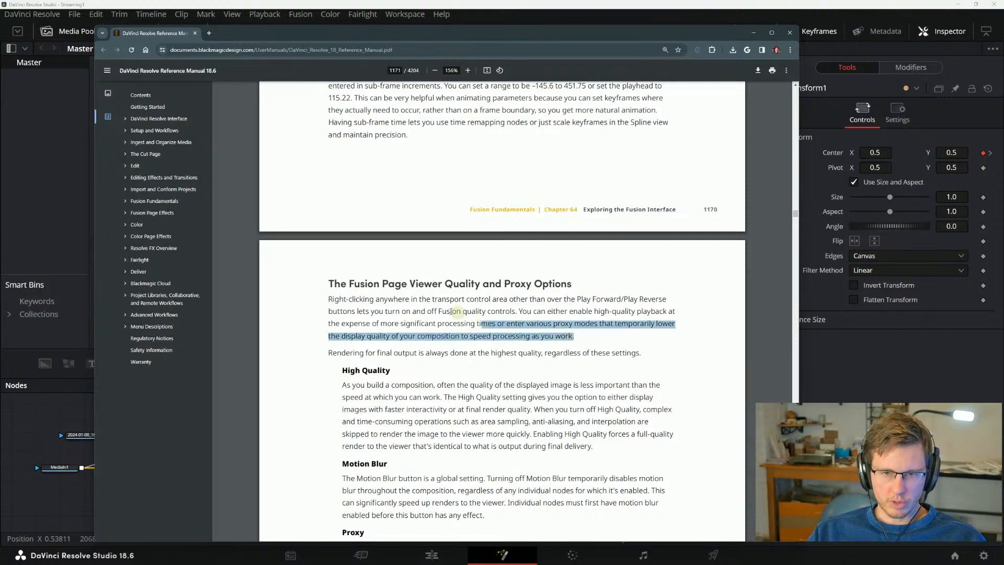
click(455, 313)
drag(328, 352, 458, 351)
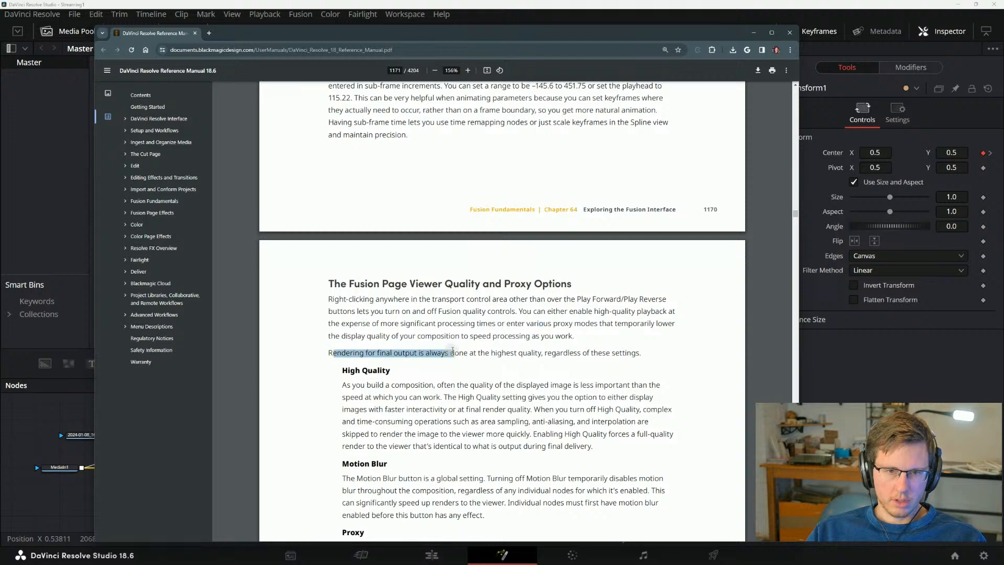
click(452, 351)
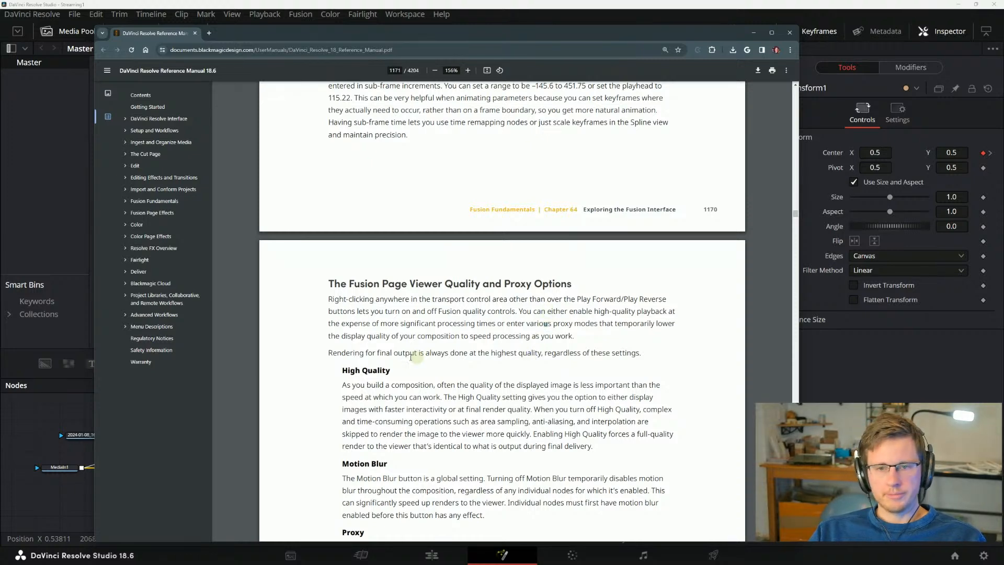
scroll(395, 389, down, 2)
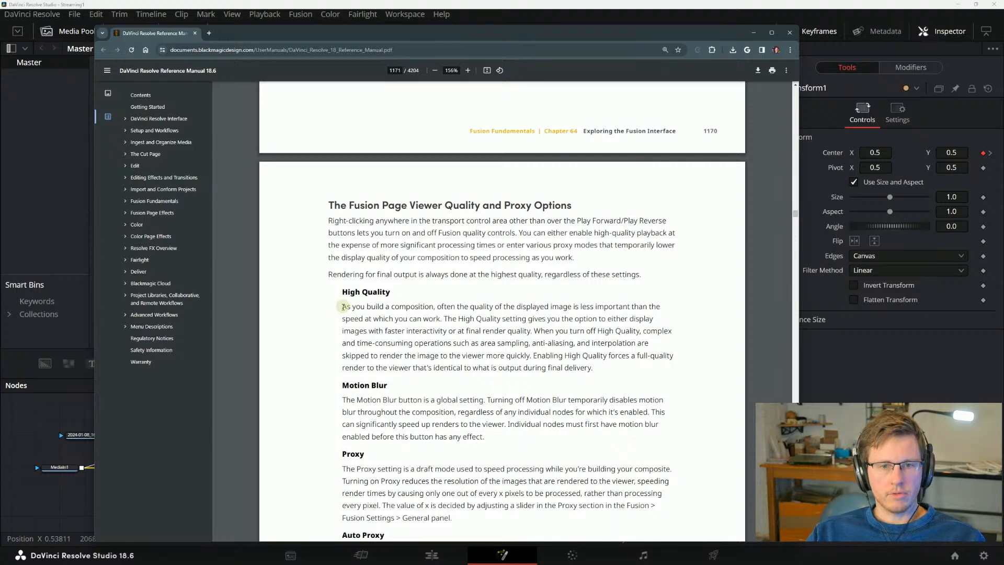
scroll(361, 324, down, 3)
Switch to DaVinci Resolve, examine the quality and proxy options offered by the viewer's transport controls, and return to the manual.
drag(518, 32, 527, 376)
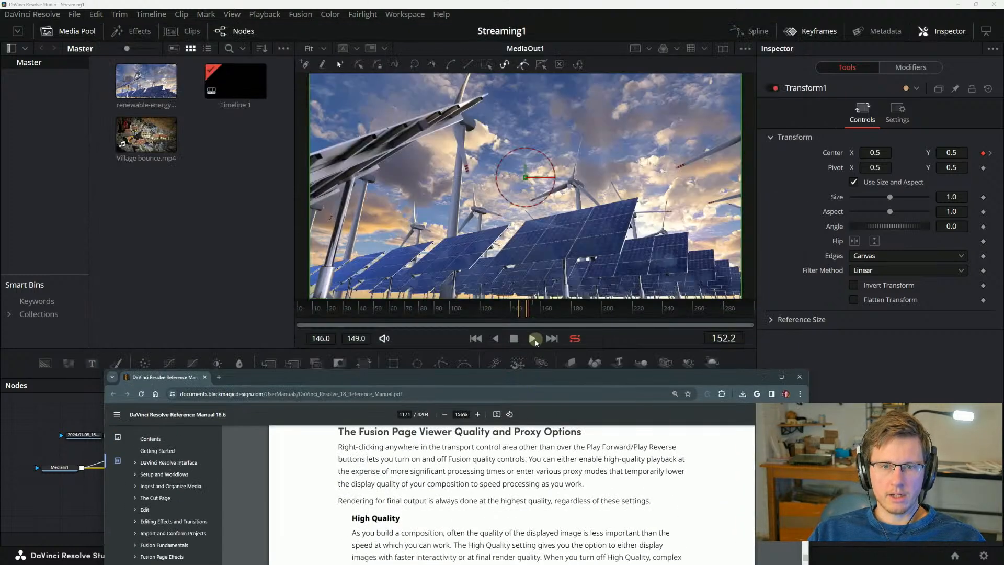
right_click(617, 339)
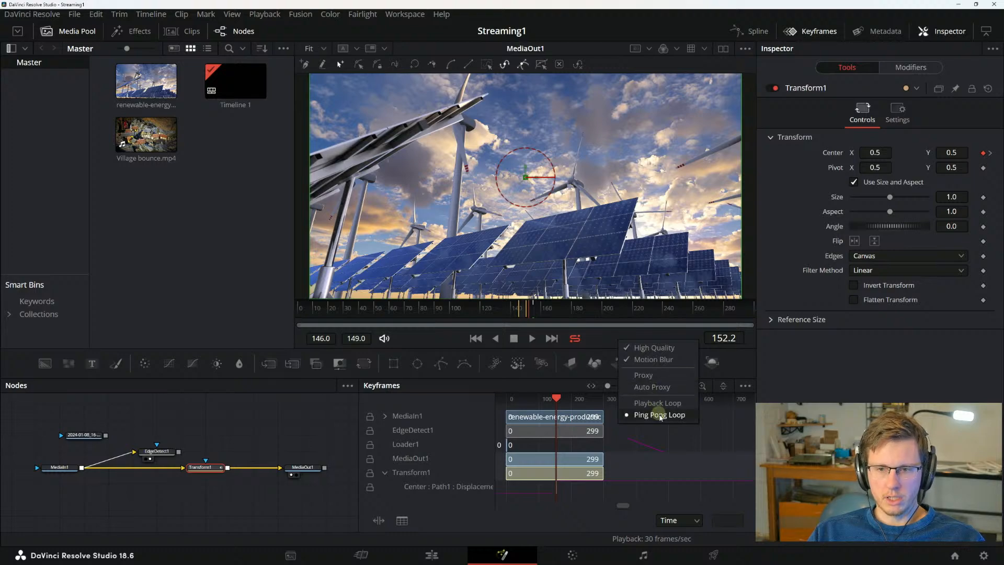
key(alt+Tab)
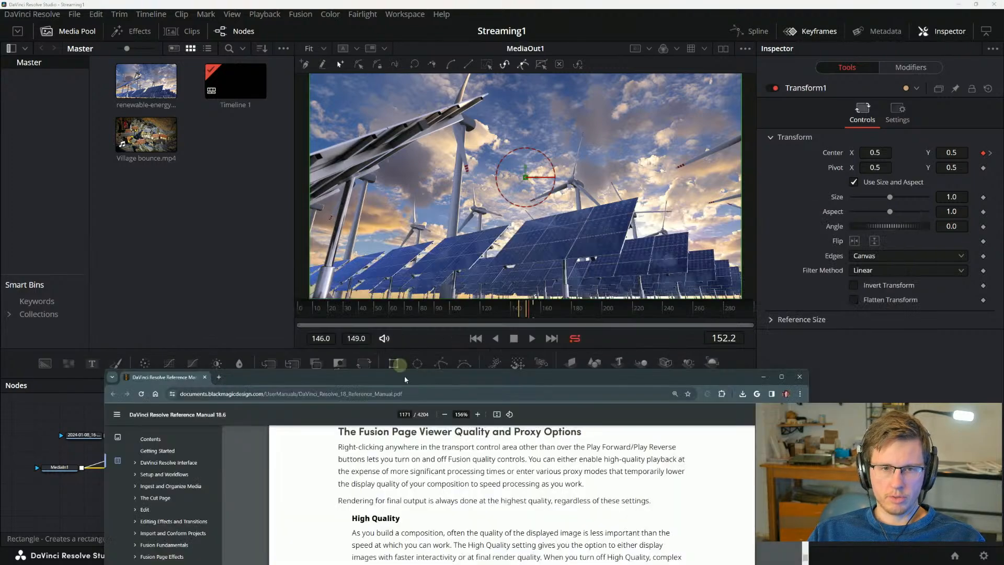
Read the manual's High Quality and Motion Blur descriptions, including the requirement for enabling motion blur on individual nodes.
drag(422, 385, 465, 83)
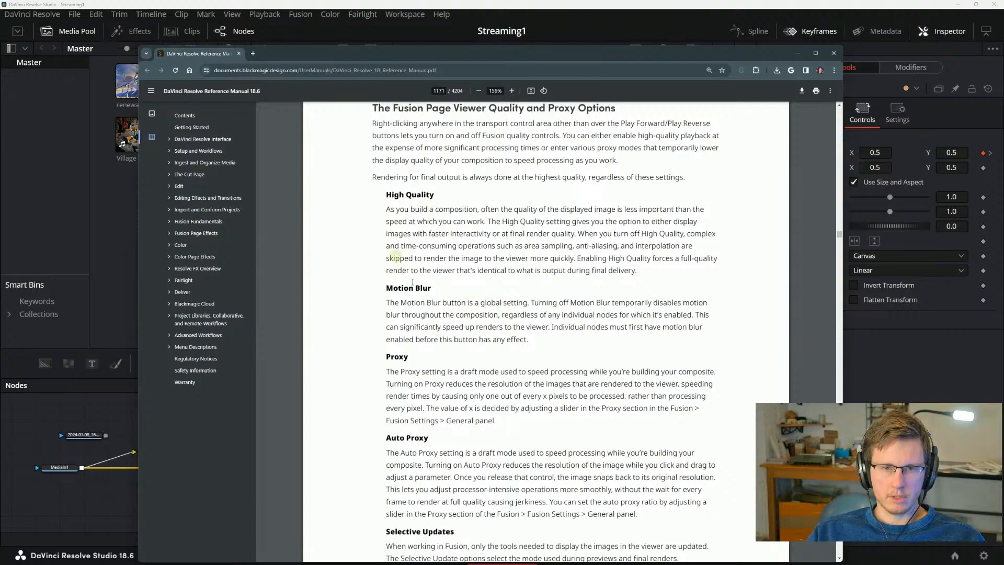
scroll(393, 257, up, 1)
drag(386, 249, 452, 248)
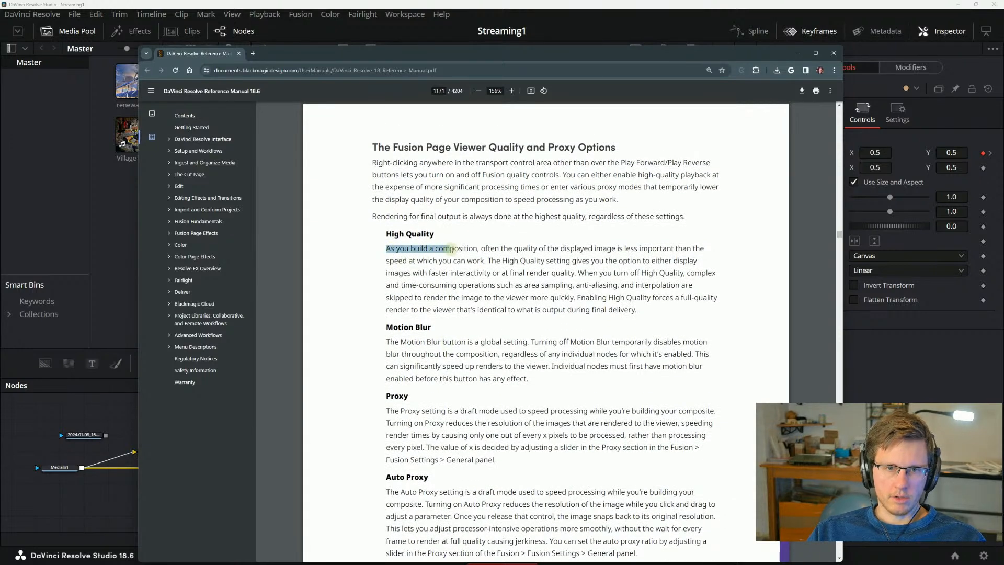
click(453, 249)
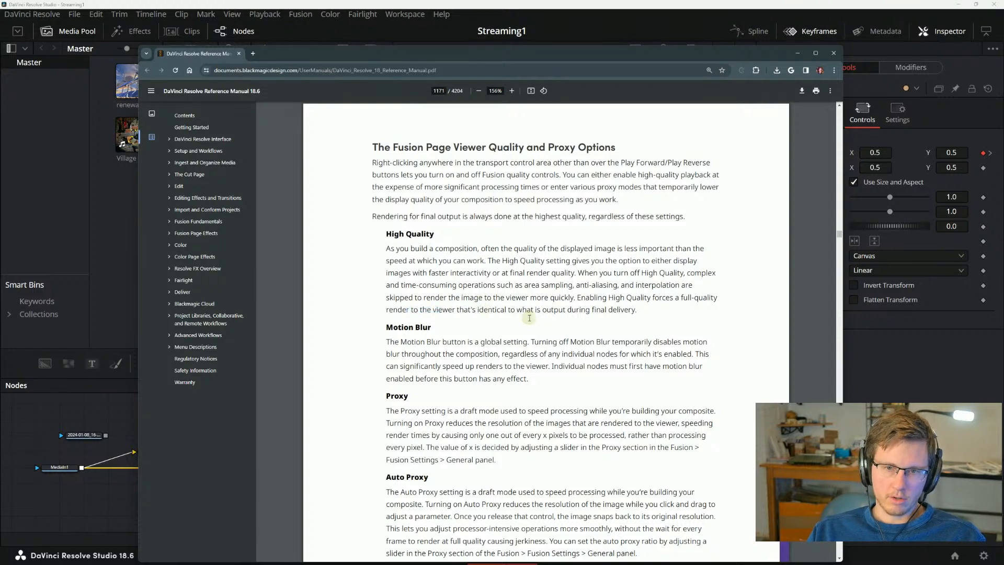
scroll(529, 318, down, 1)
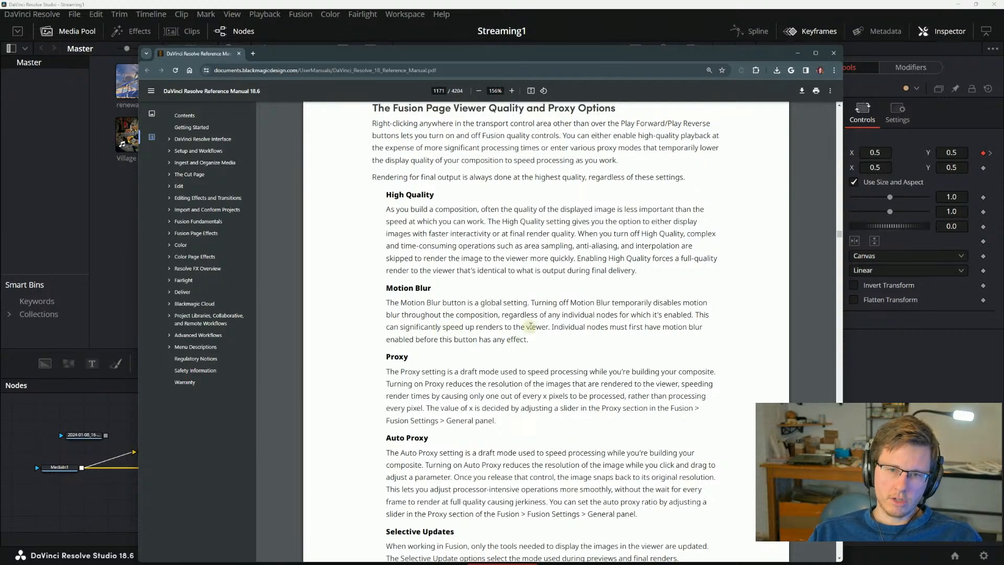
drag(552, 324, 607, 324)
click(630, 324)
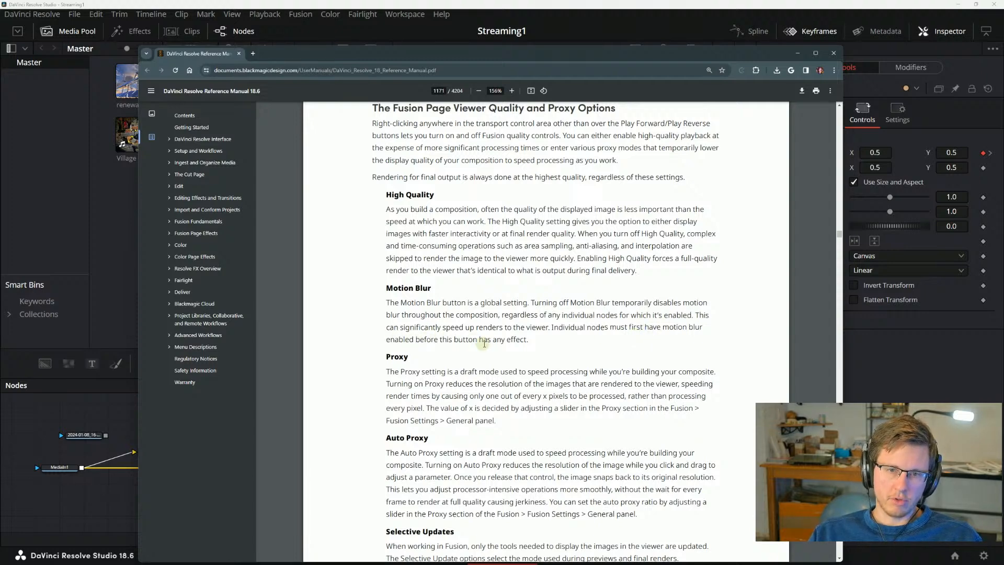
Switch to DaVinci Resolve and keyframe the Transform1 node's Center X to 0.996 at frame 146.
drag(585, 55, 577, 421)
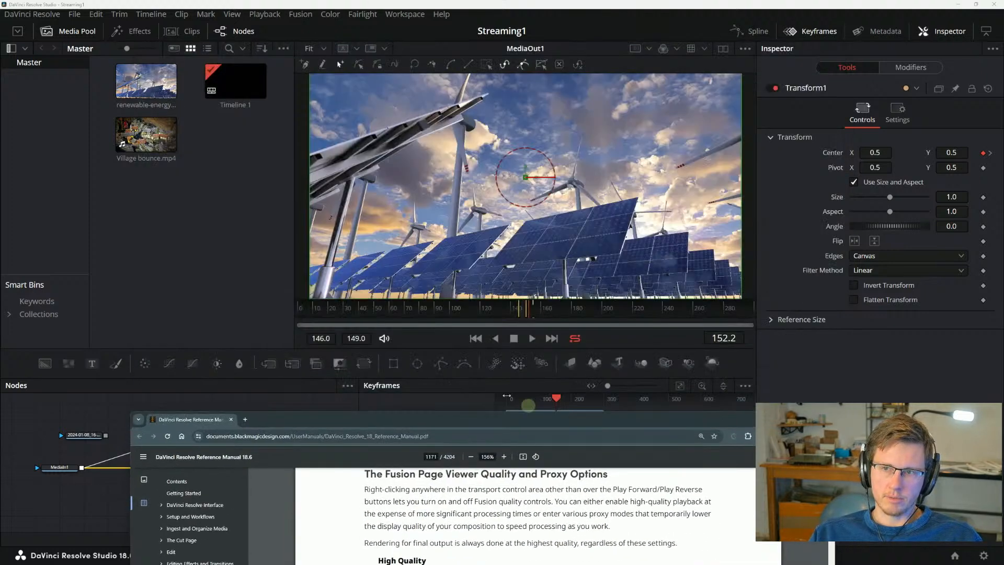
drag(371, 420, 390, 546)
click(208, 468)
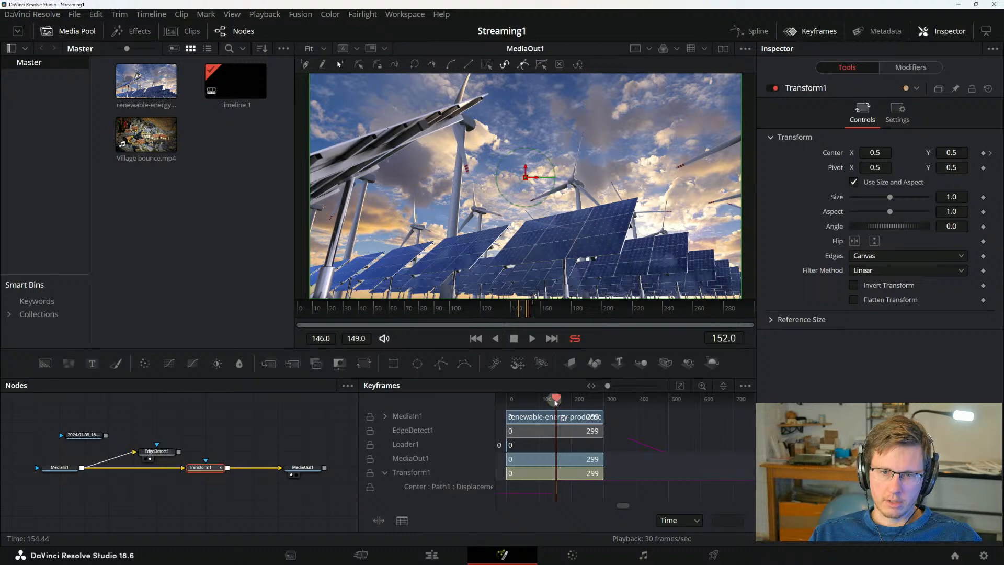
drag(555, 402, 553, 400)
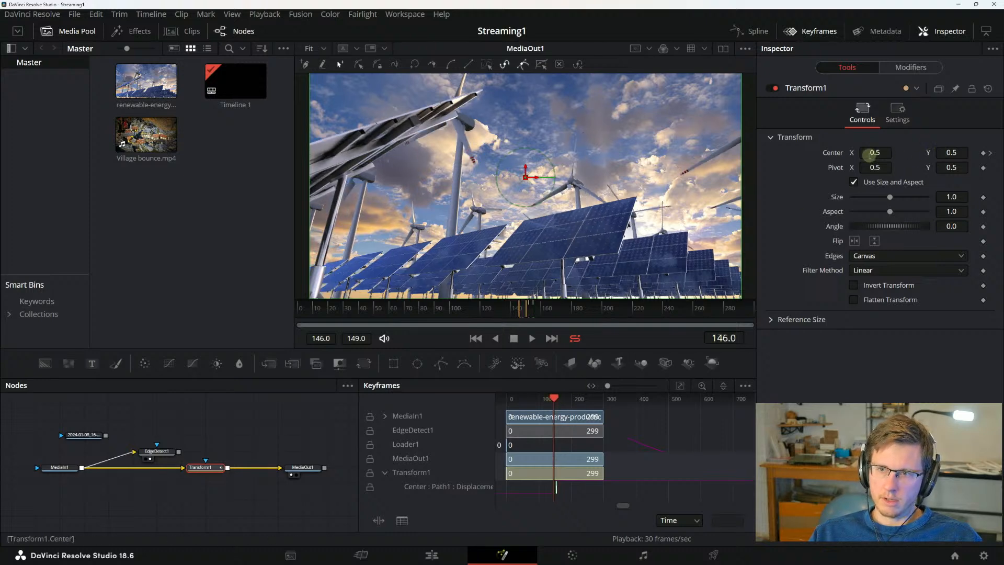
drag(870, 152, 874, 152)
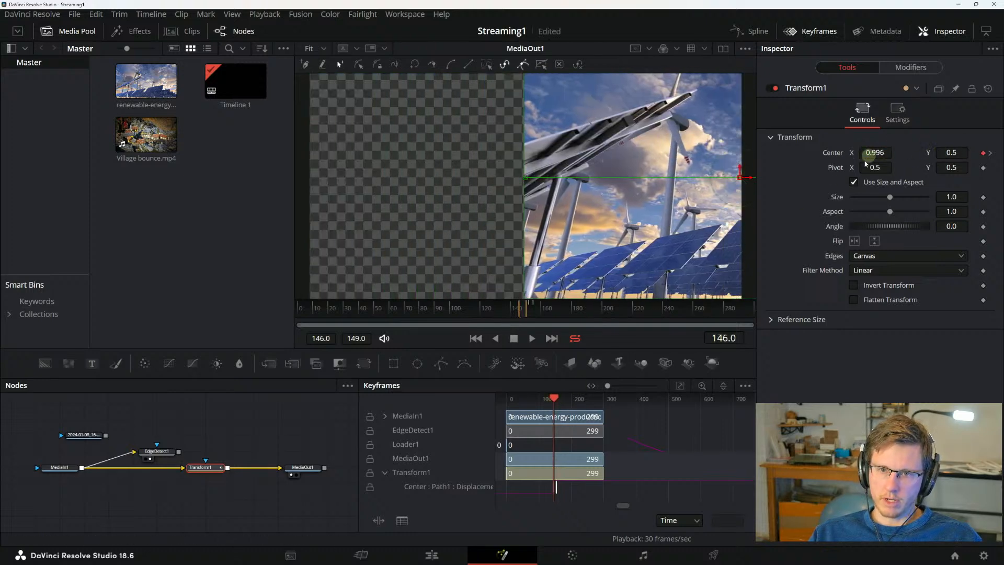
drag(555, 397, 559, 399)
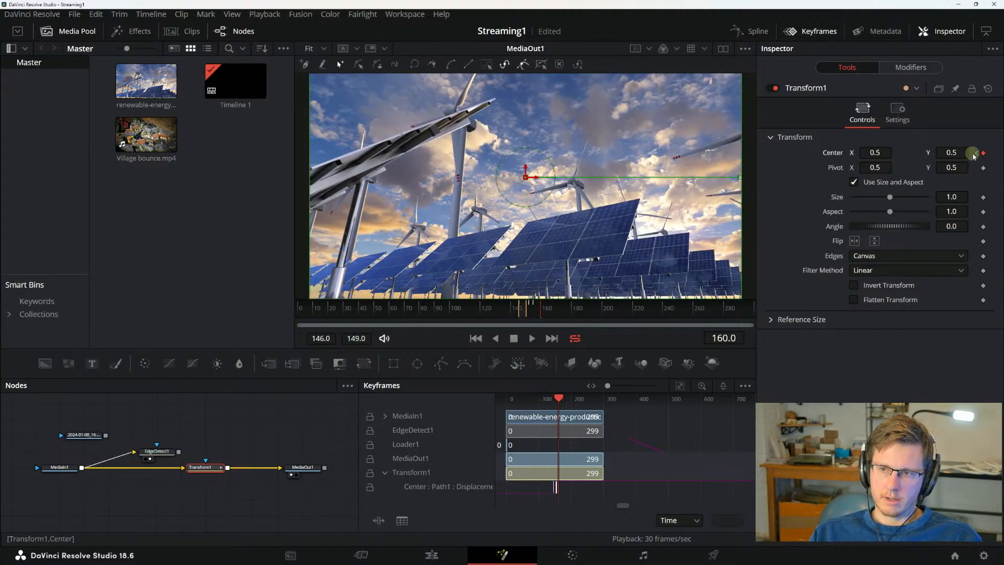
click(976, 153)
click(976, 153)
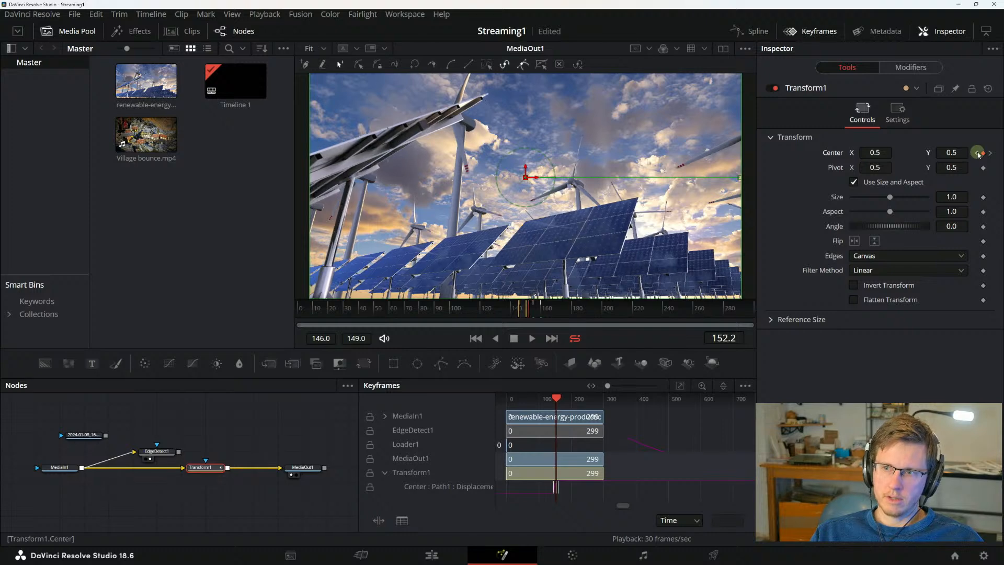
key(Delete)
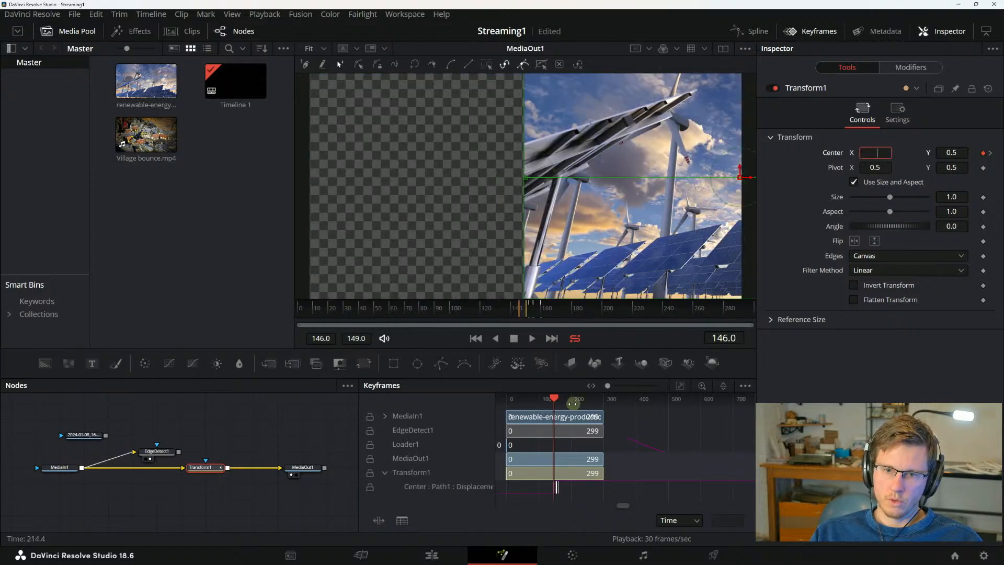
key(ctrl+z)
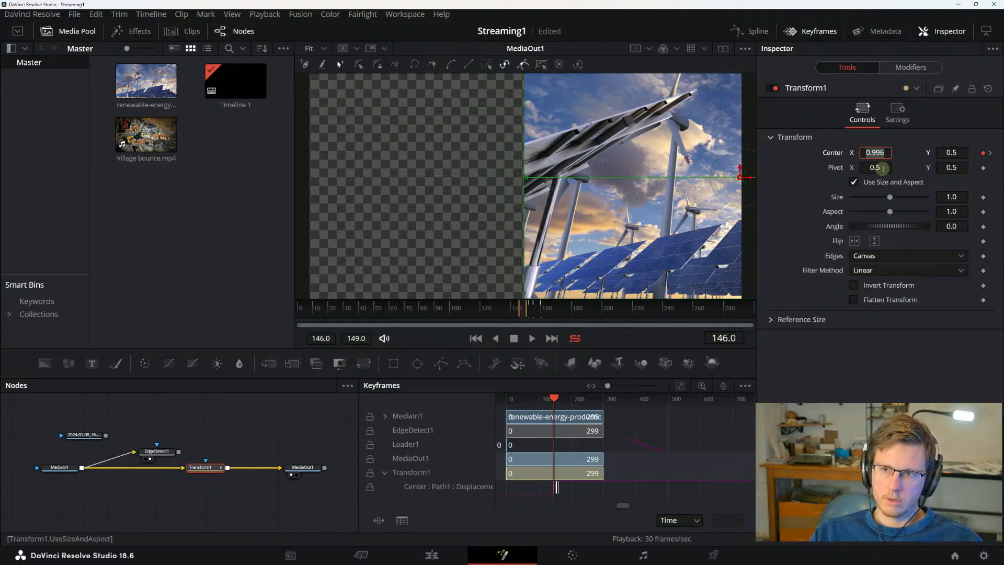
click(875, 167)
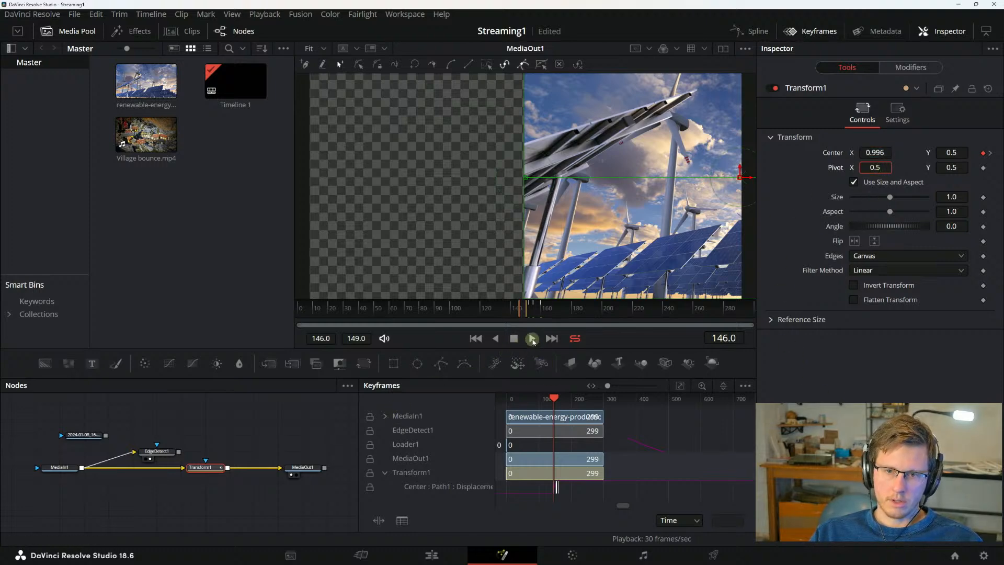
Play the transform animation within the render range to preview its movement, and stop playback.
click(532, 338)
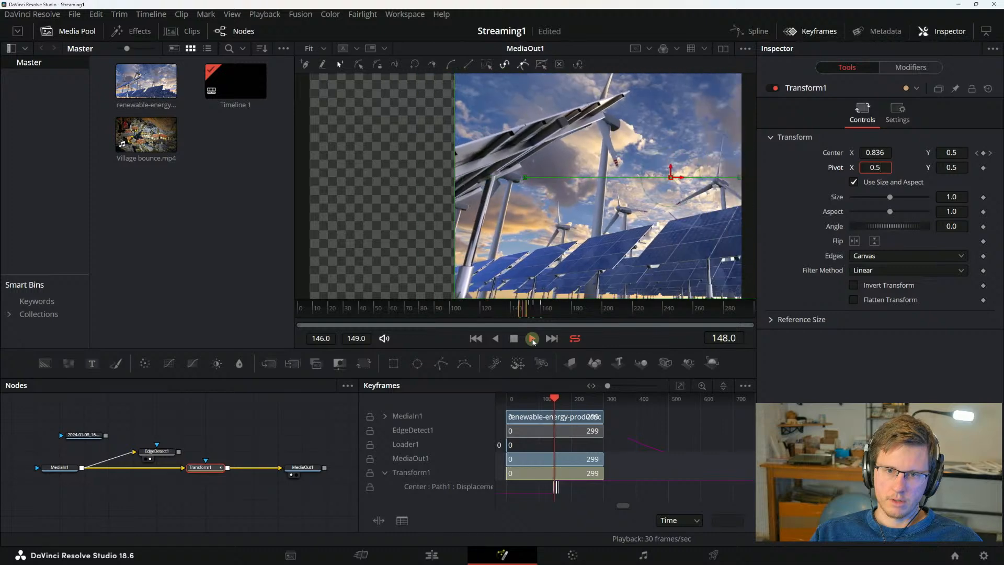
click(517, 338)
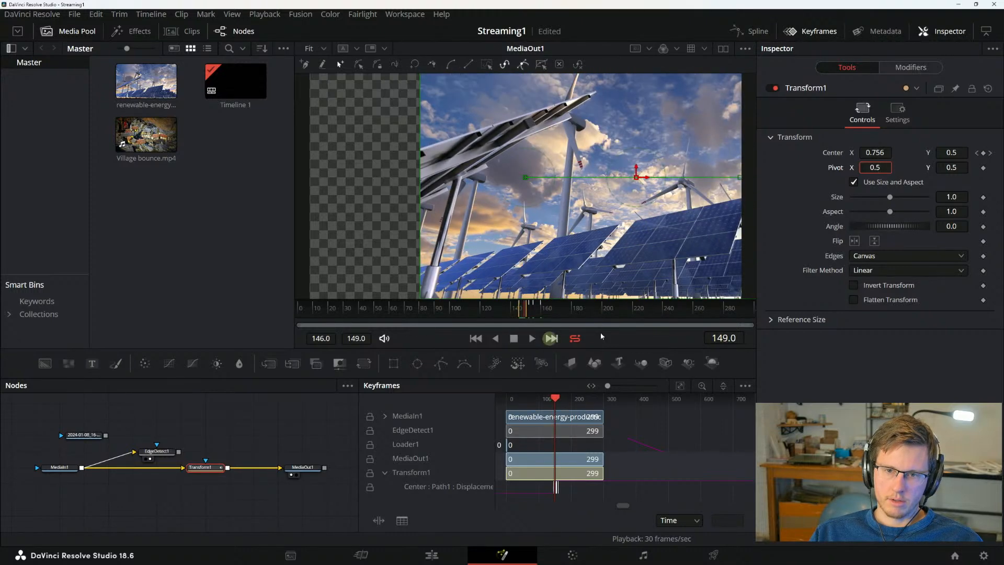
Enable motion blur on the Transform1 node with quality 10 and shutter angle 360.
click(896, 124)
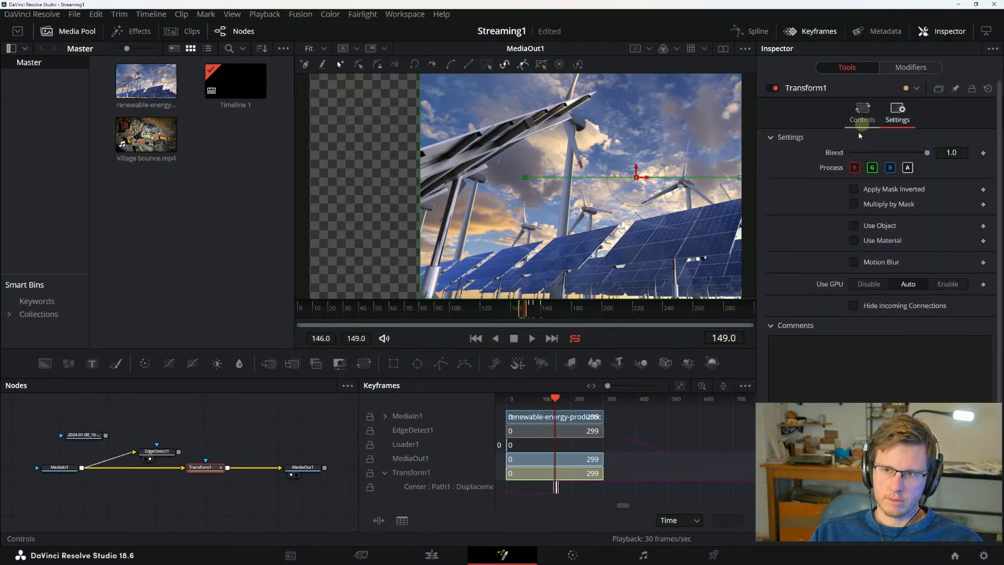
click(855, 262)
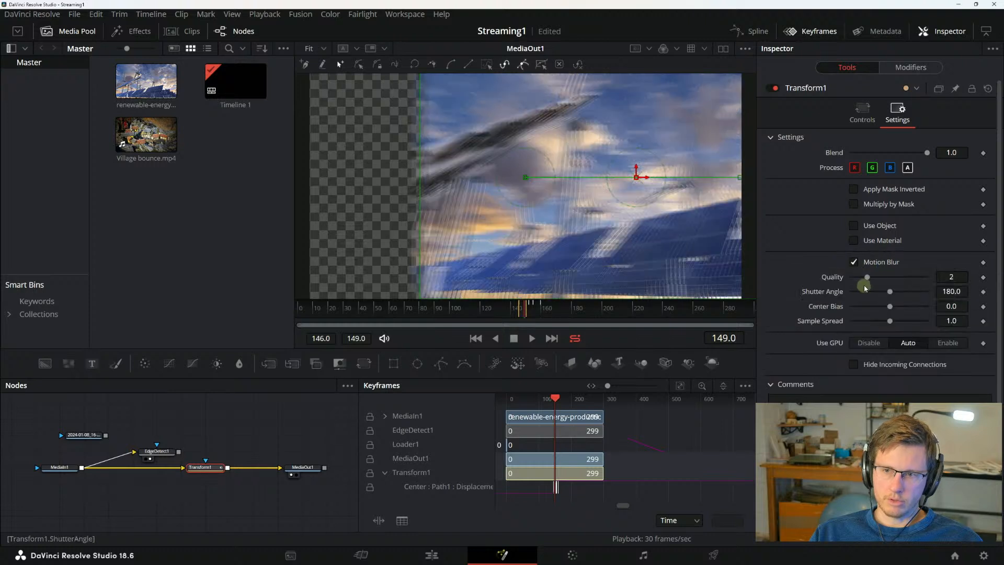
drag(869, 277, 991, 291)
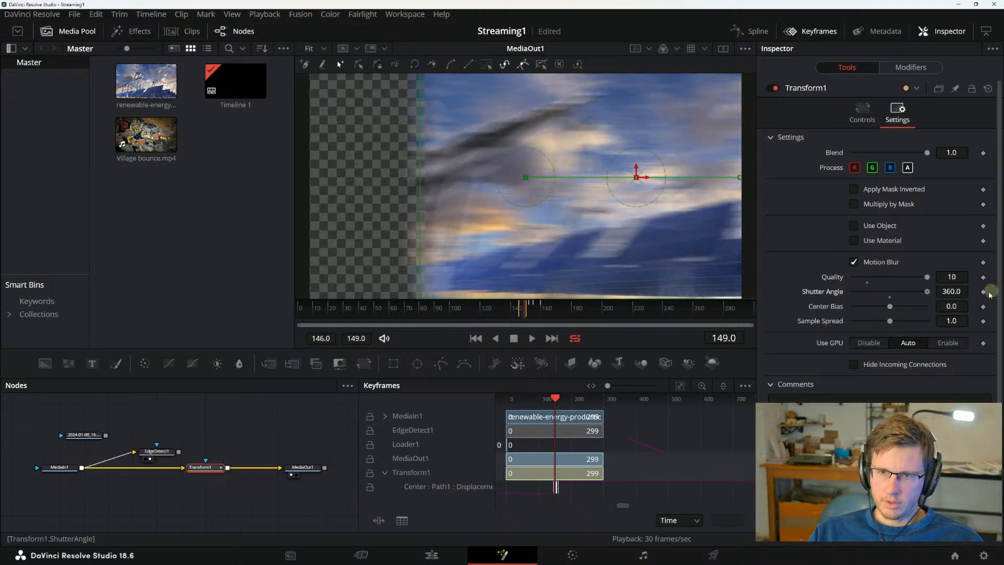
Preview the motion-blurred animation, and replay it with the viewer's global Motion Blur option turned off.
click(530, 338)
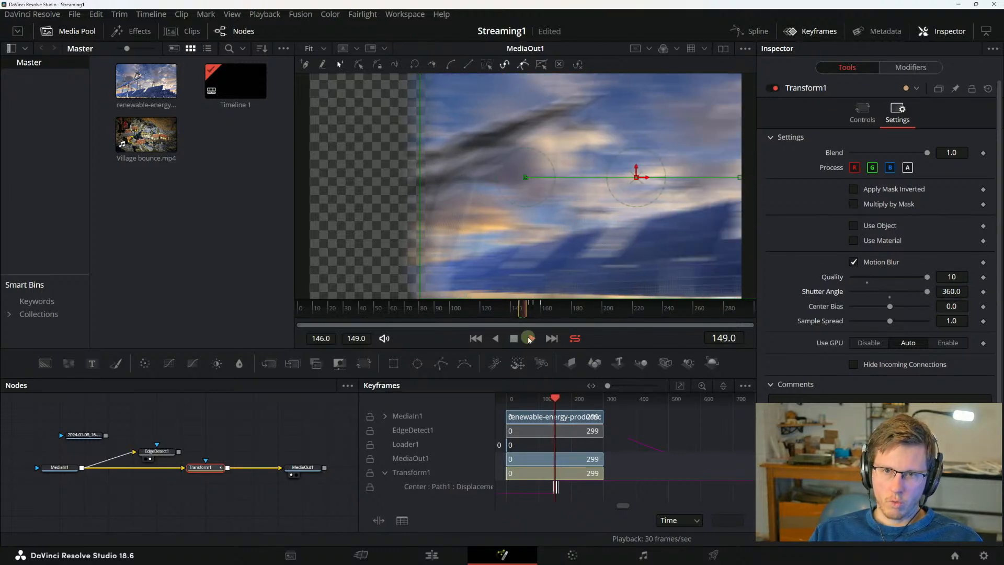
click(529, 339)
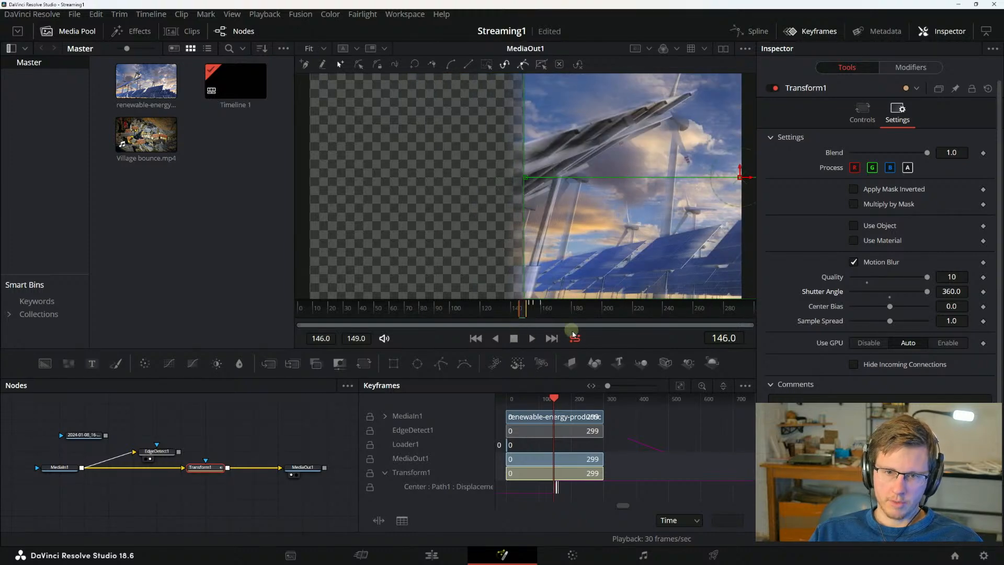
right_click(598, 339)
click(617, 356)
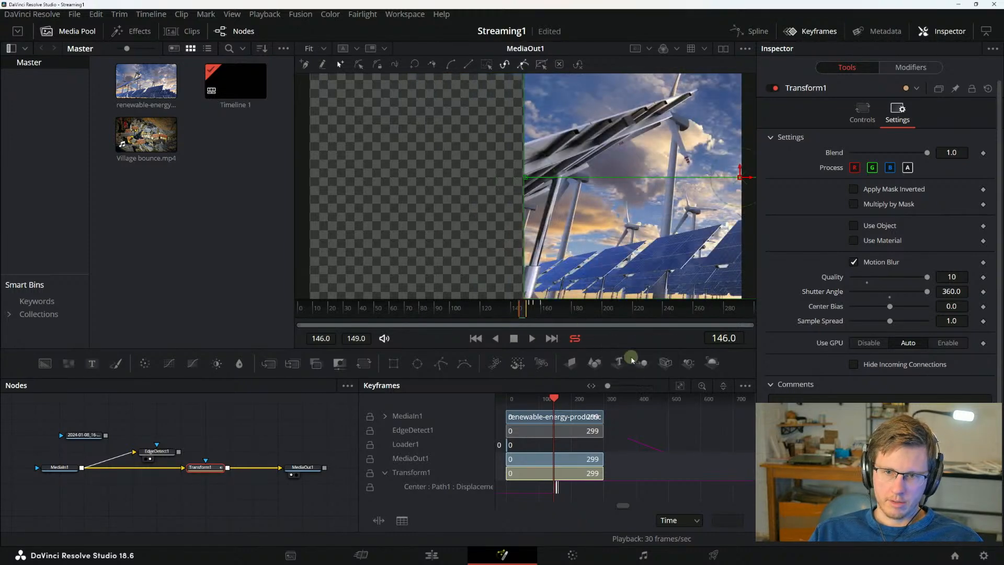
key(space)
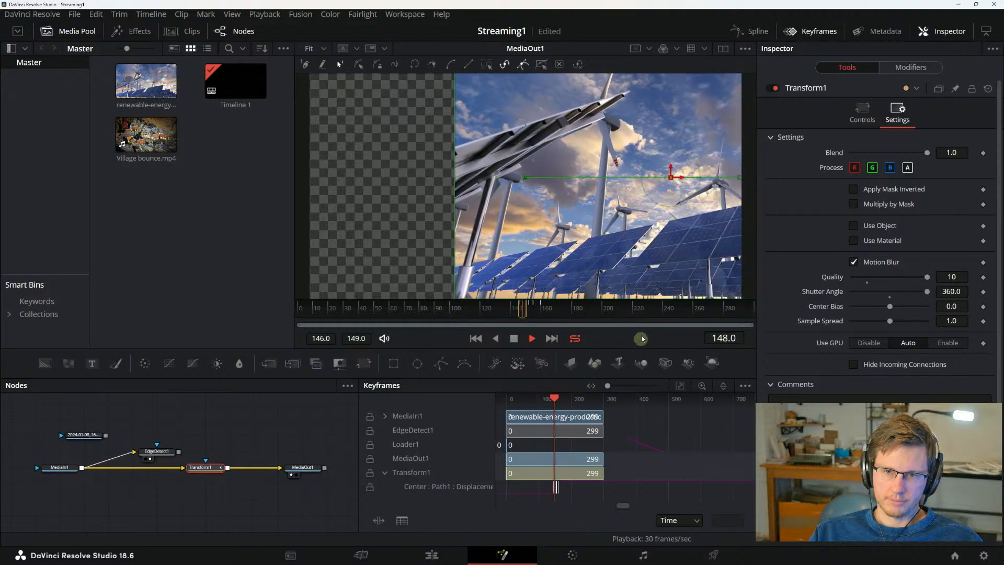
Toggle the viewer's global Motion Blur back on and off again, comparing the playback of the animation.
right_click(622, 335)
click(654, 355)
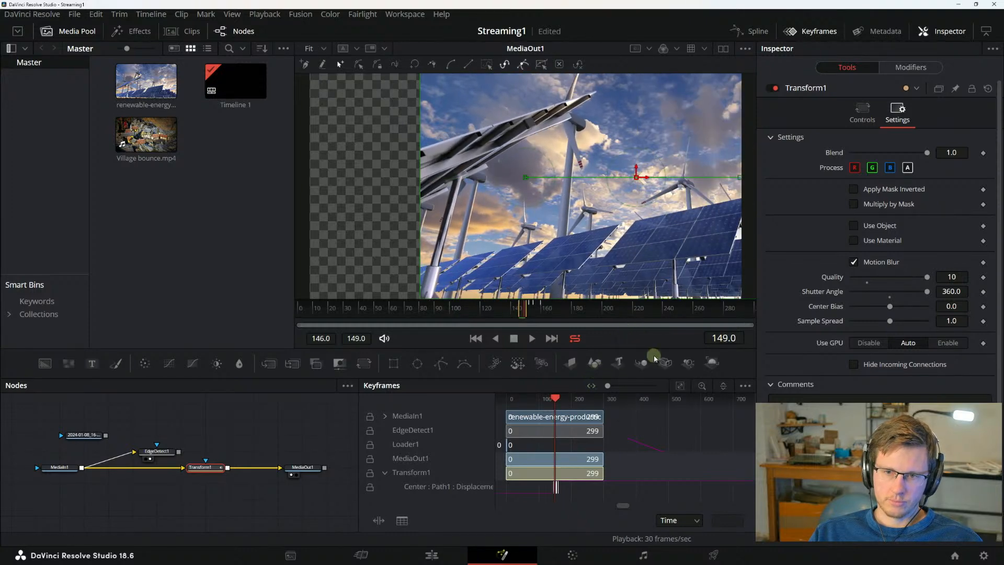
right_click(613, 332)
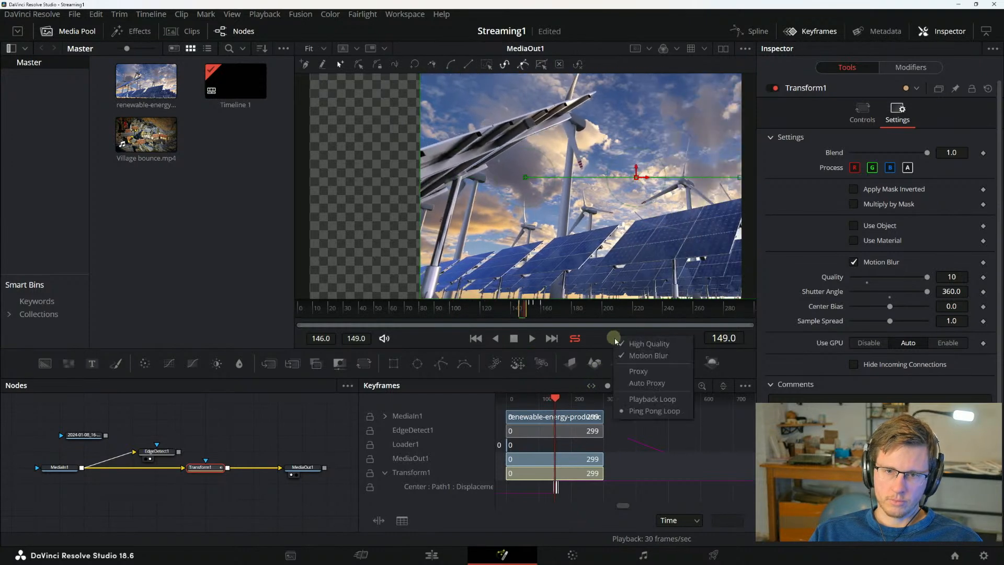
click(646, 355)
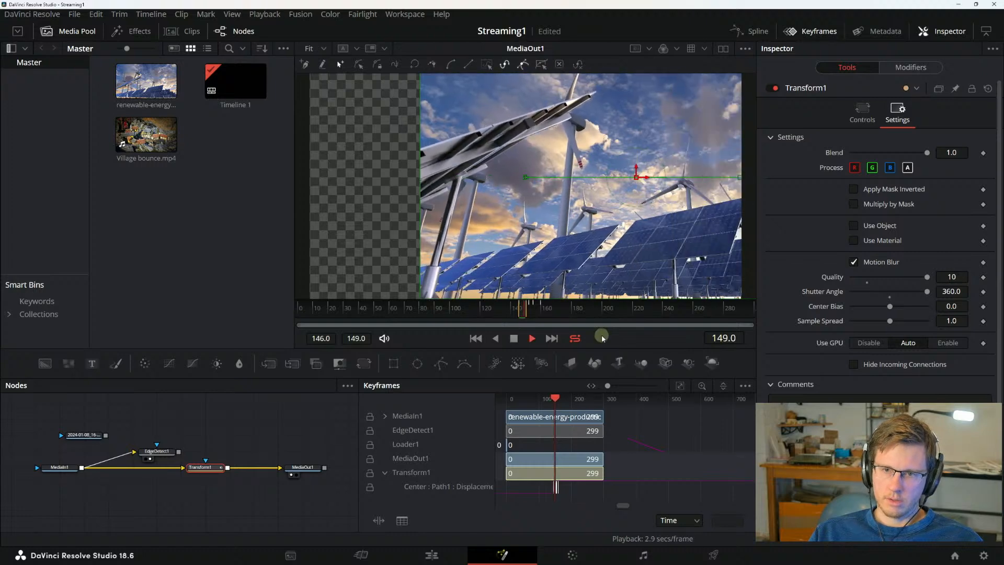
key(space)
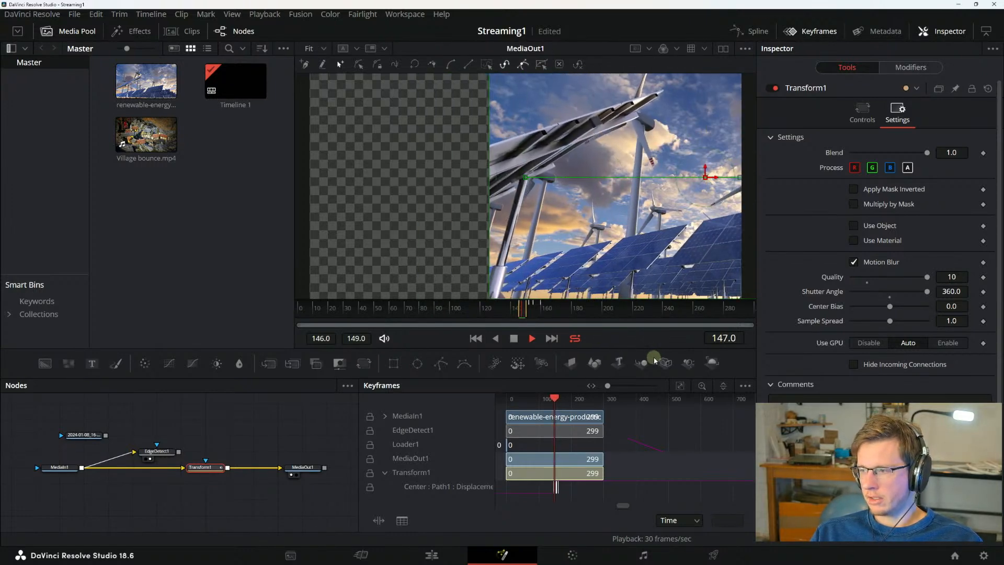
Stop playback, toggle motion blur on the Transform1 node off and on again, and preview the blurred animation.
key(space)
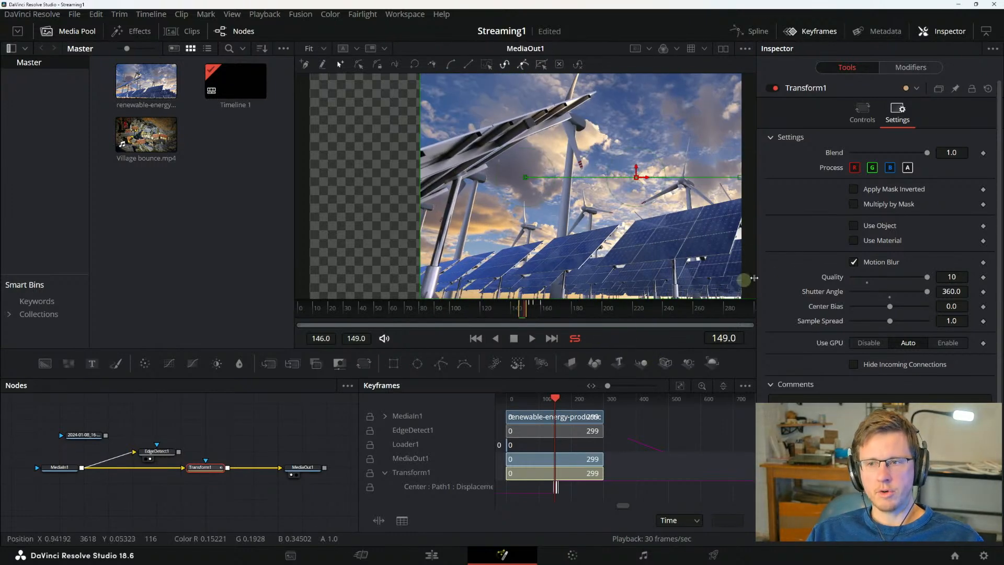
click(853, 262)
click(853, 263)
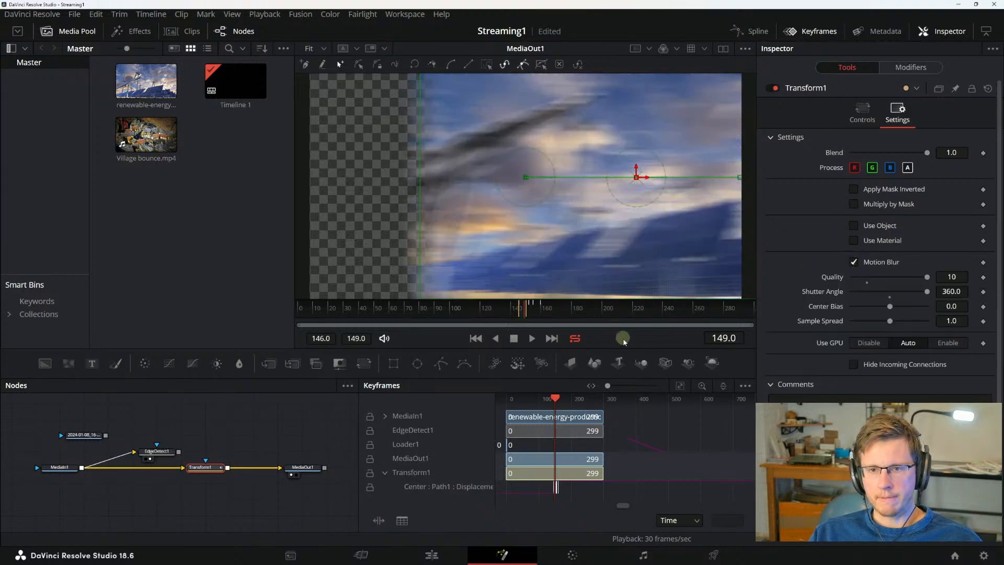
key(space)
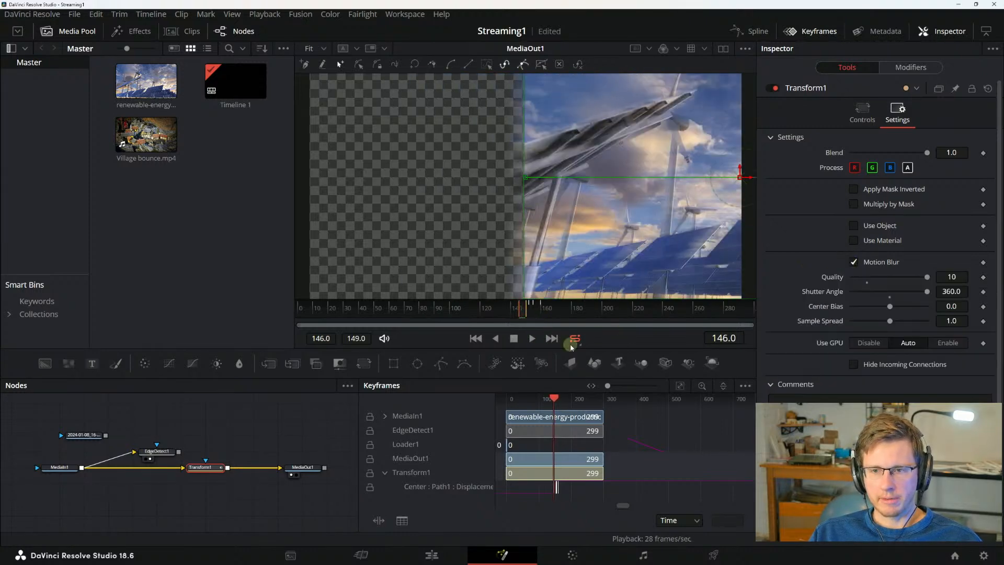
key(space)
Switch to the reference manual in the browser, read the Proxy section, and move its window clear of the Fusion viewer.
key(alt+Tab)
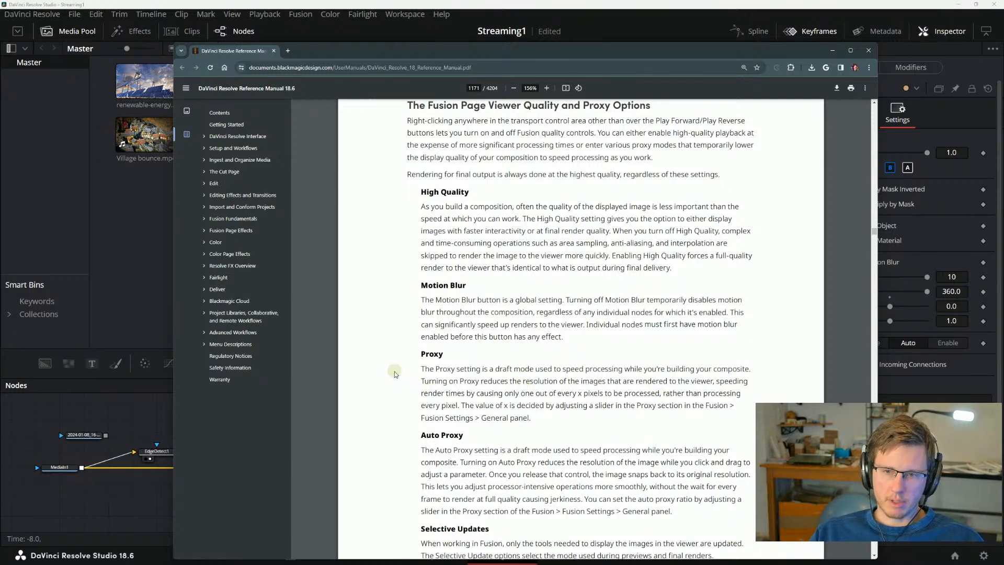
drag(422, 380, 541, 381)
click(548, 381)
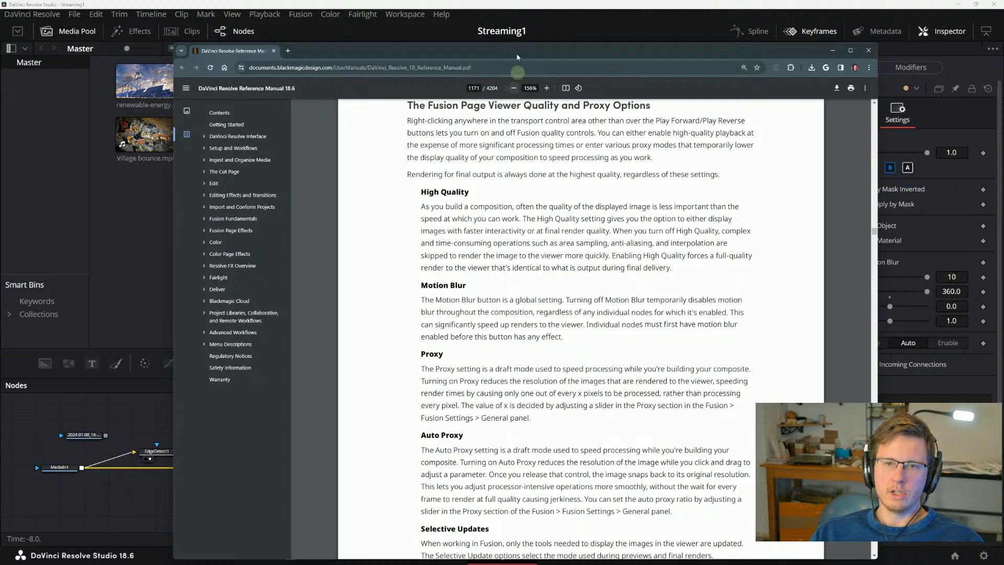
drag(532, 50, 586, 388)
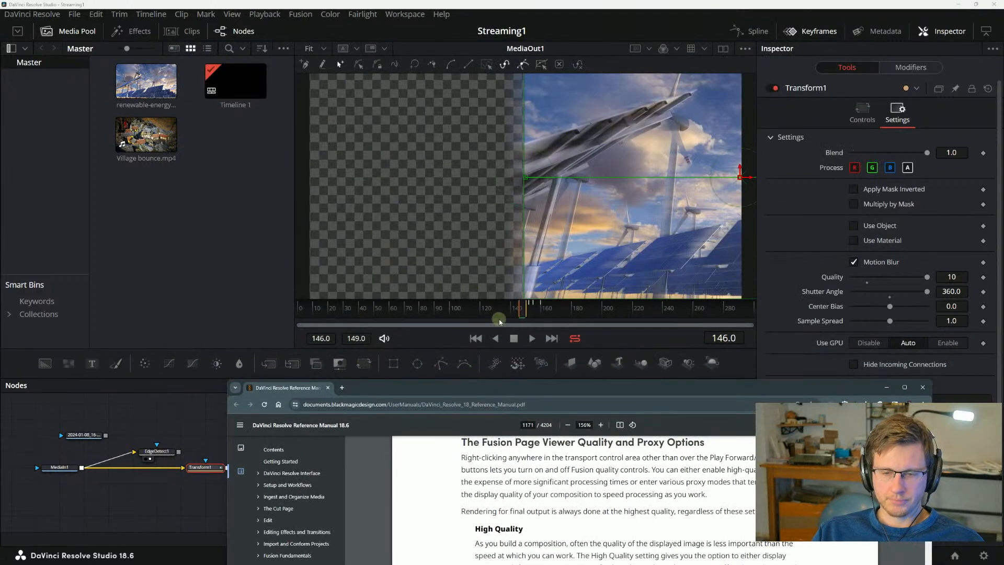
Turn on Auto Proxy in the Fusion viewer's playback quality options.
right_click(568, 311)
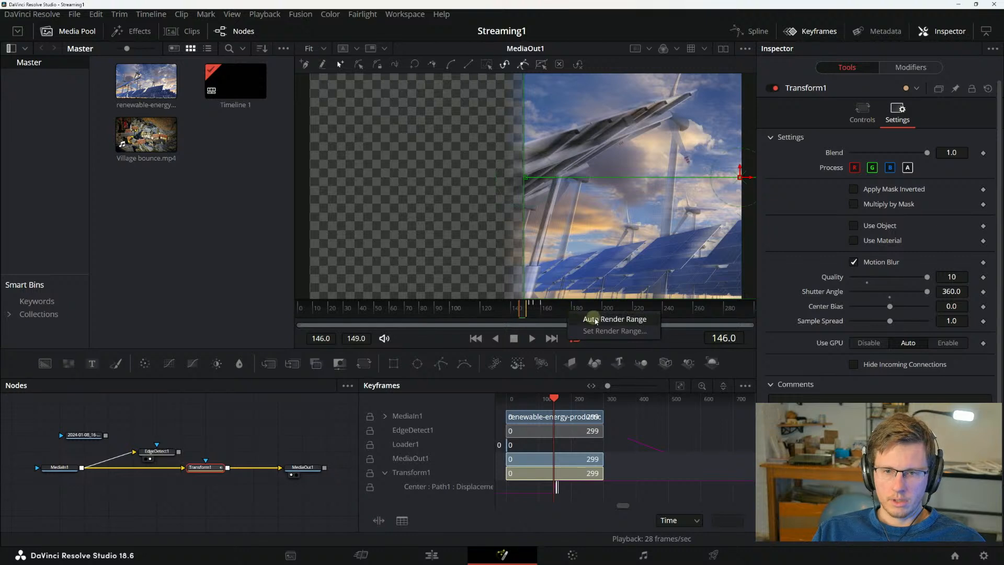
right_click(688, 336)
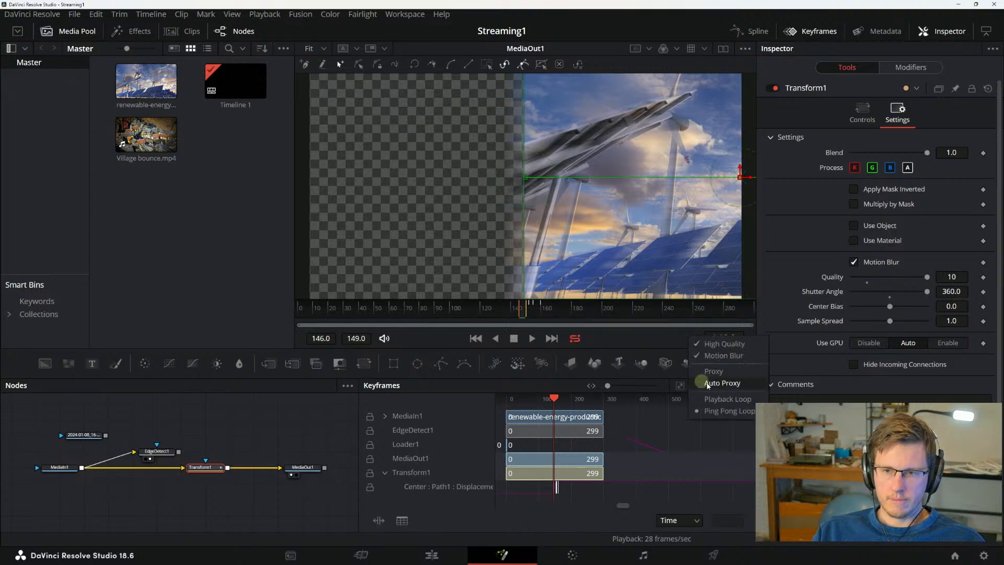
click(722, 387)
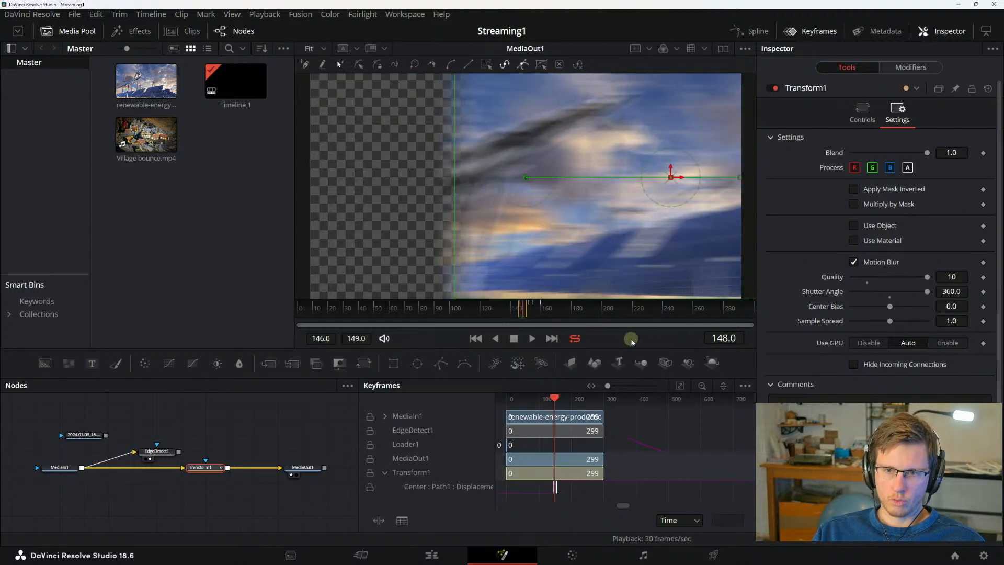
right_click(674, 343)
click(660, 382)
Turn on the viewer's Proxy option and preview the motion-blurred animation.
right_click(650, 339)
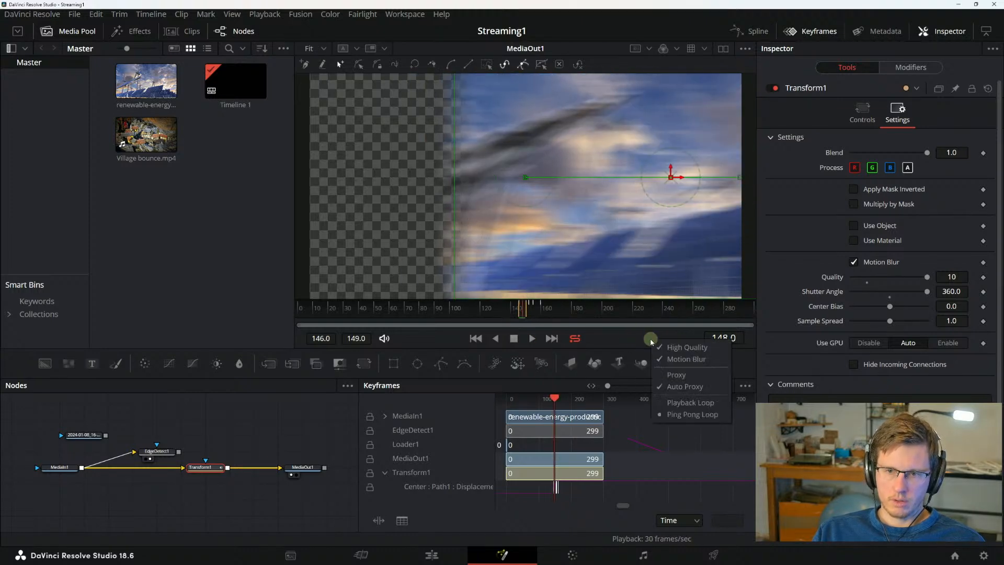
click(668, 374)
key(space)
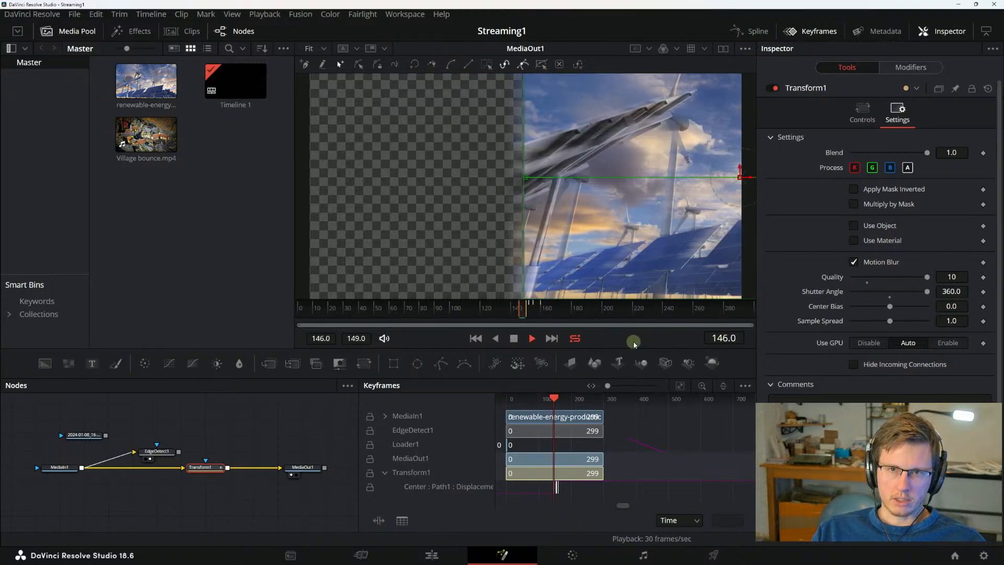
key(space)
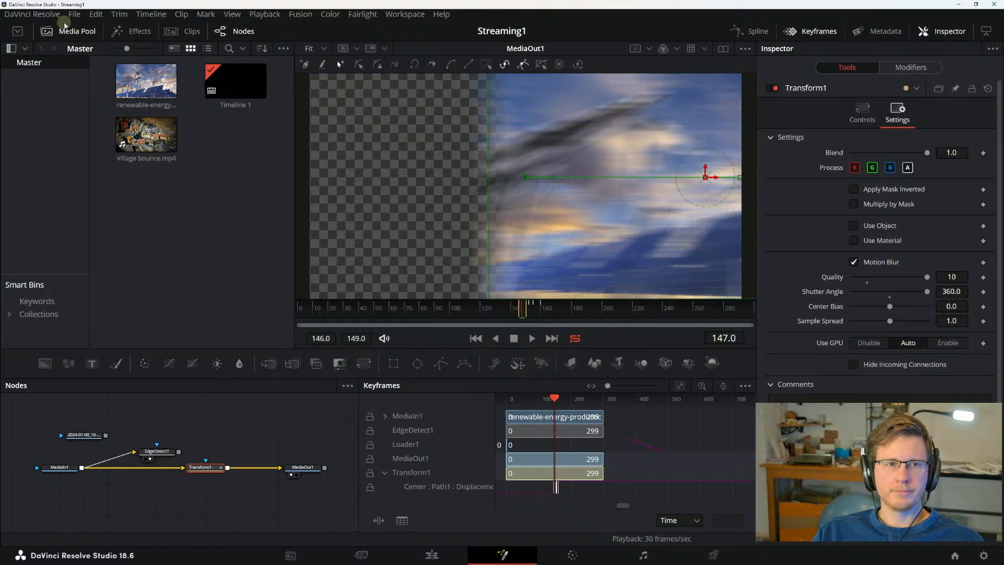
Look through the System and User pages of the DaVinci Resolve preferences for proxy settings, and close them without saving.
click(24, 13)
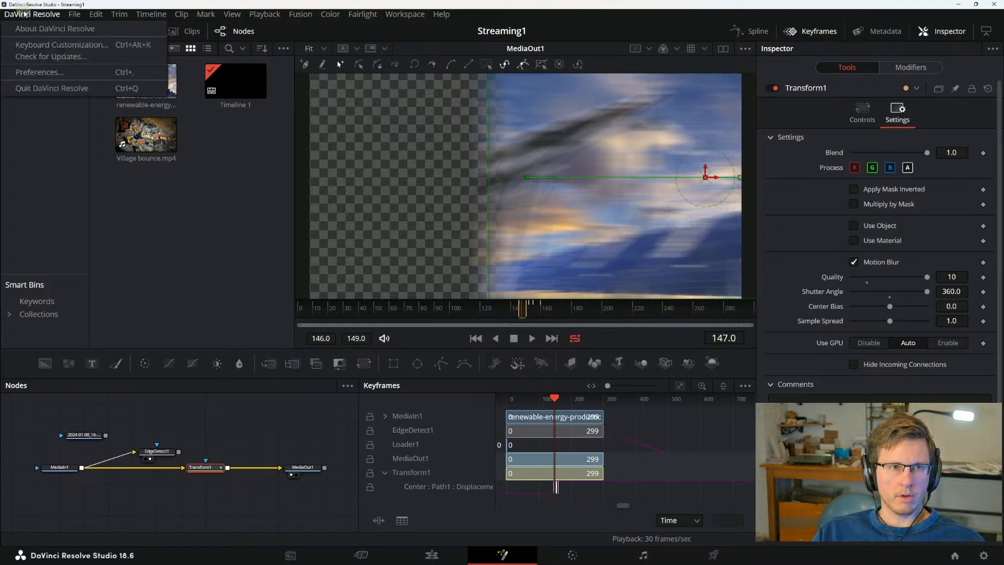
click(41, 73)
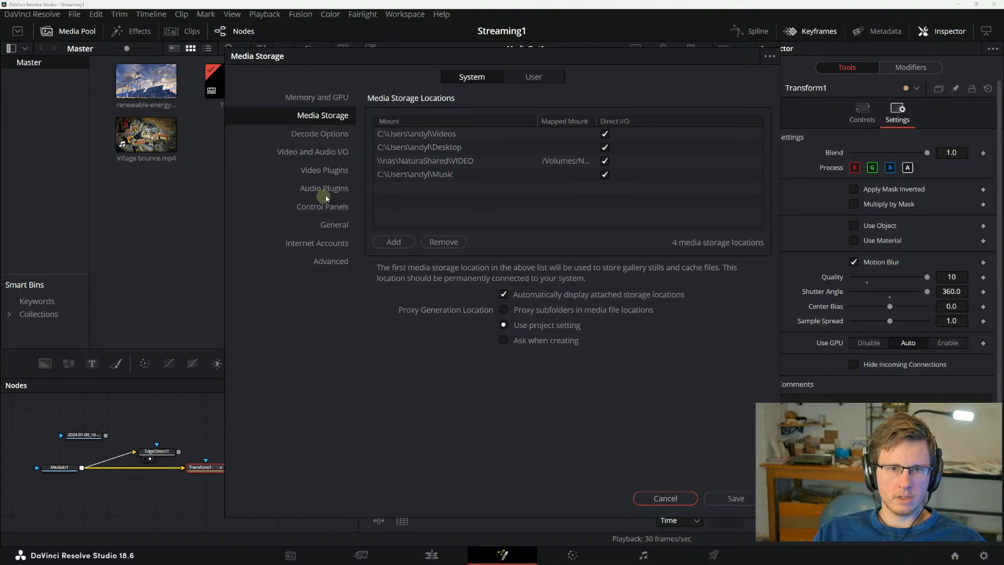
click(333, 223)
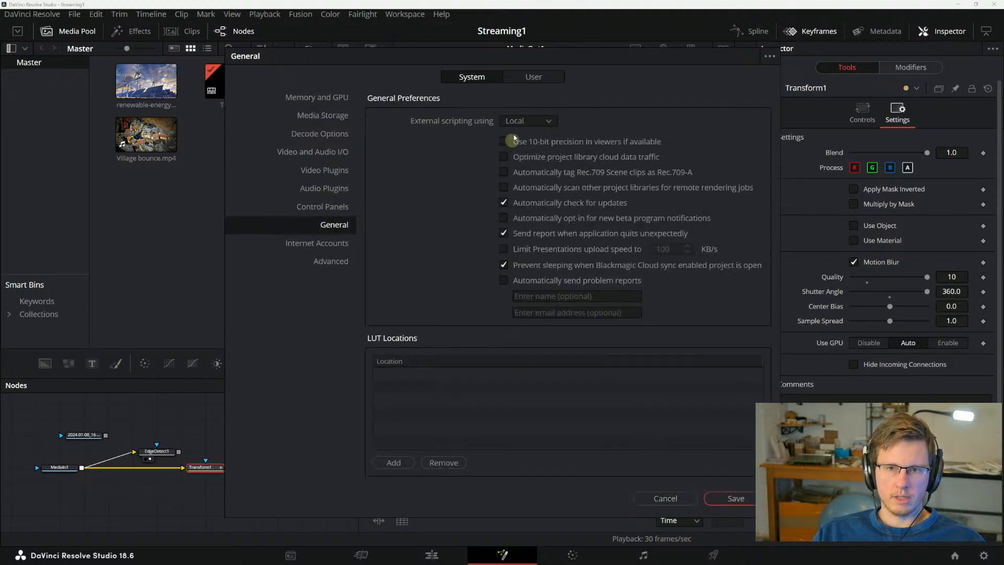
click(526, 83)
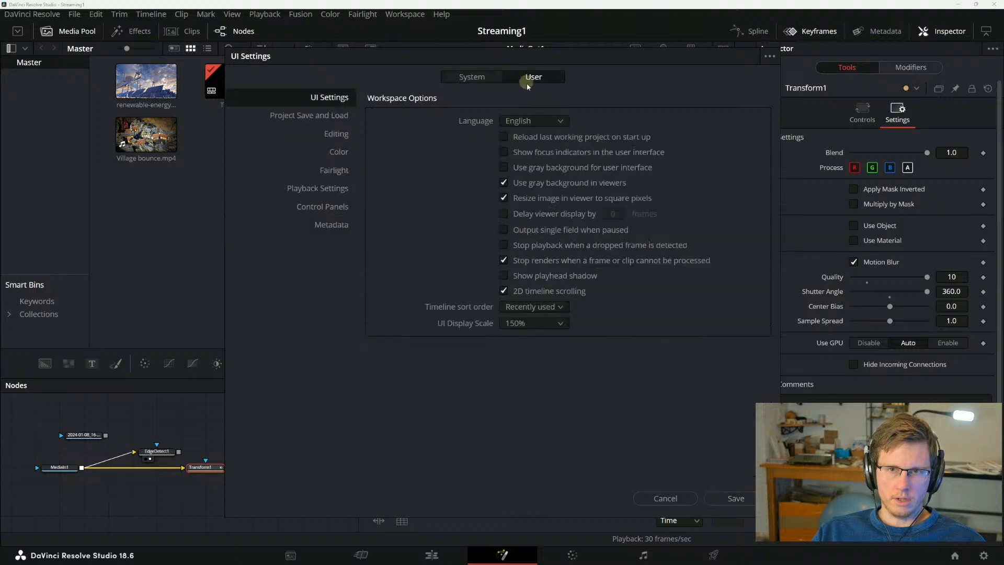
click(327, 115)
click(339, 154)
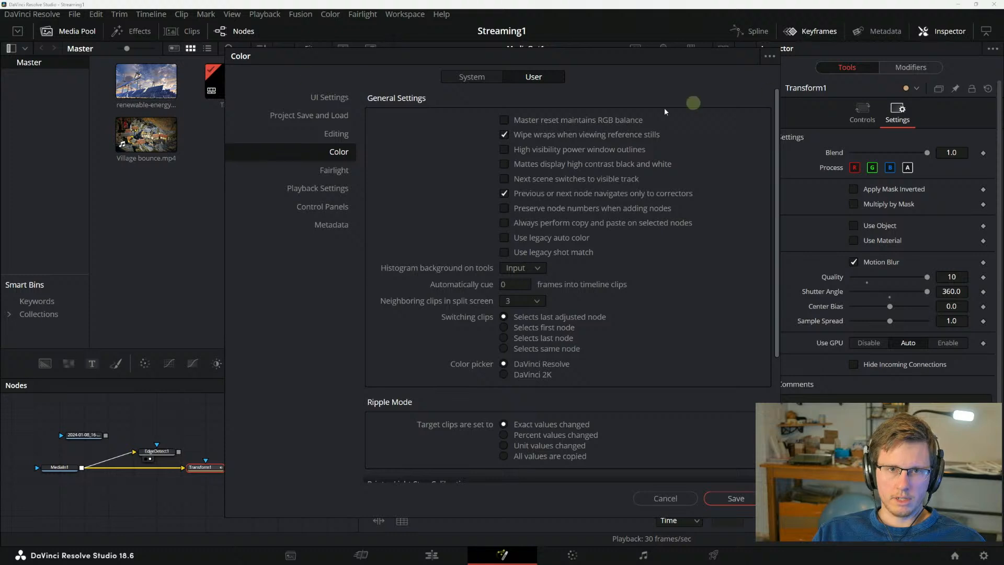
click(327, 173)
click(330, 188)
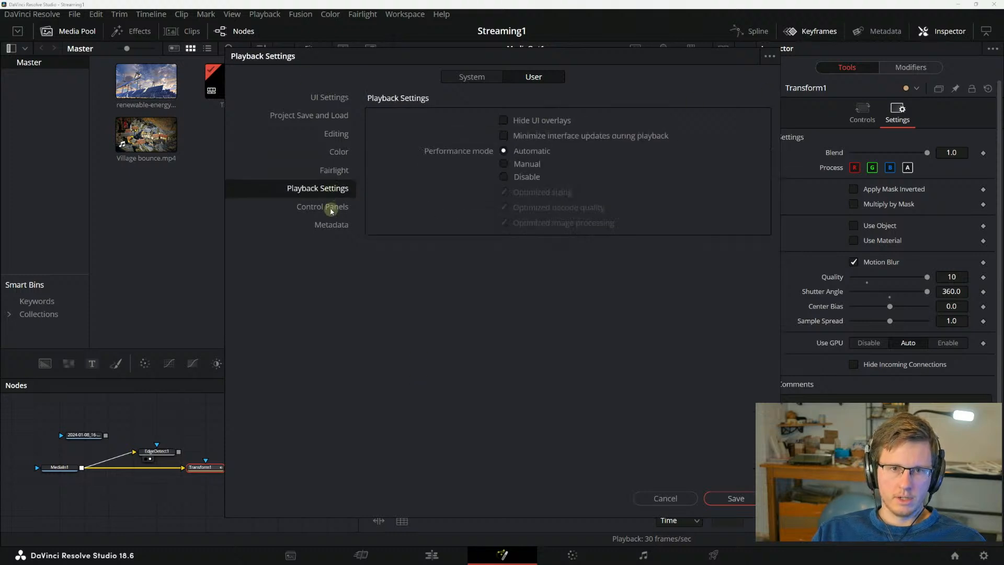
click(329, 208)
click(332, 226)
click(331, 208)
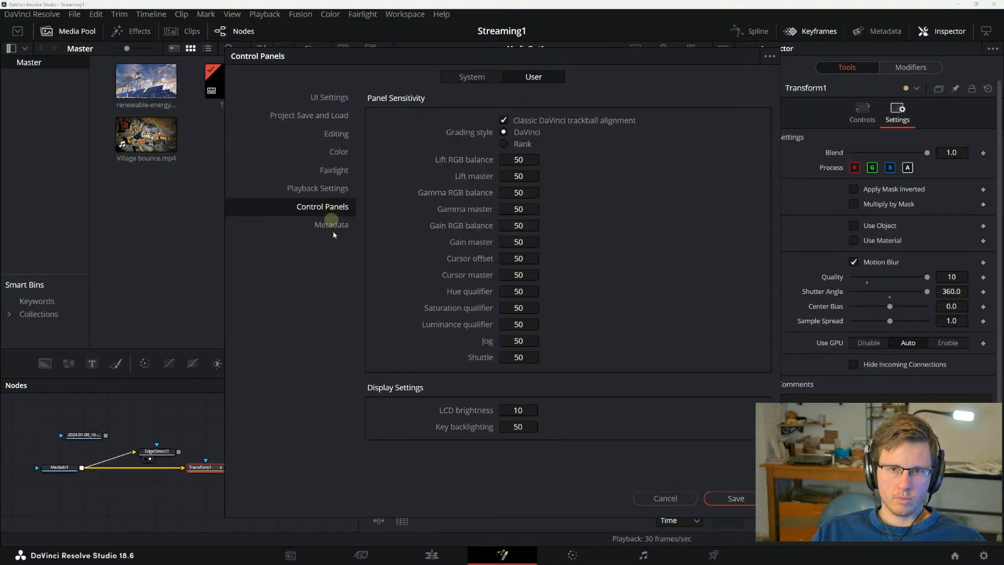
click(664, 498)
Return to the reference manual in the browser and find the Proxy and Auto Proxy sections.
key(alt+Tab)
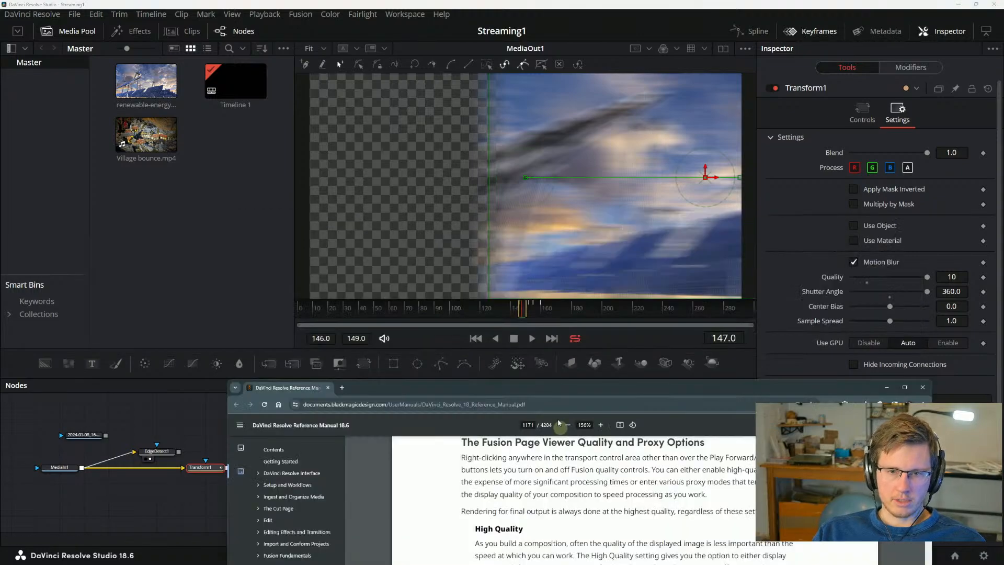
drag(549, 386, 448, 35)
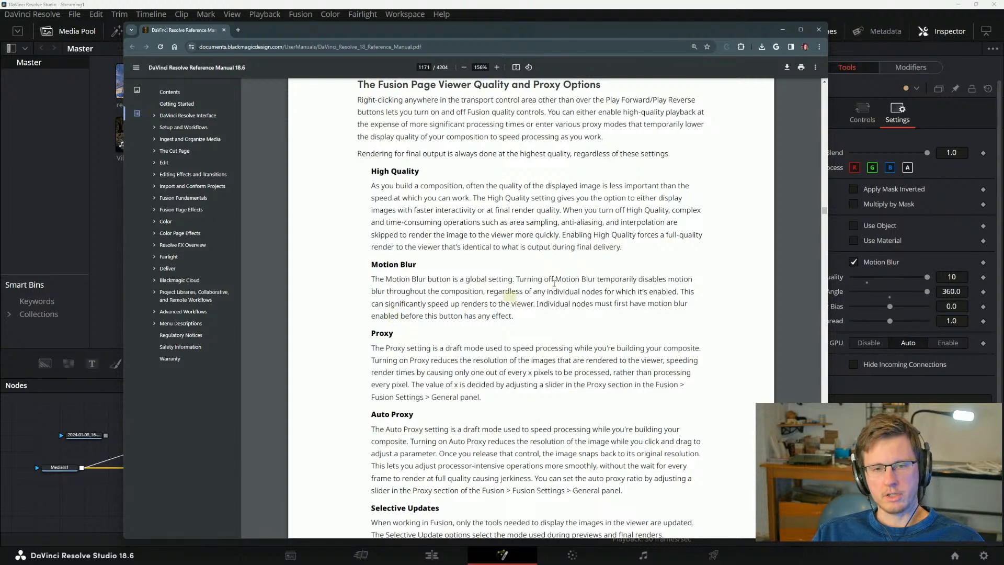
scroll(617, 251, down, 2)
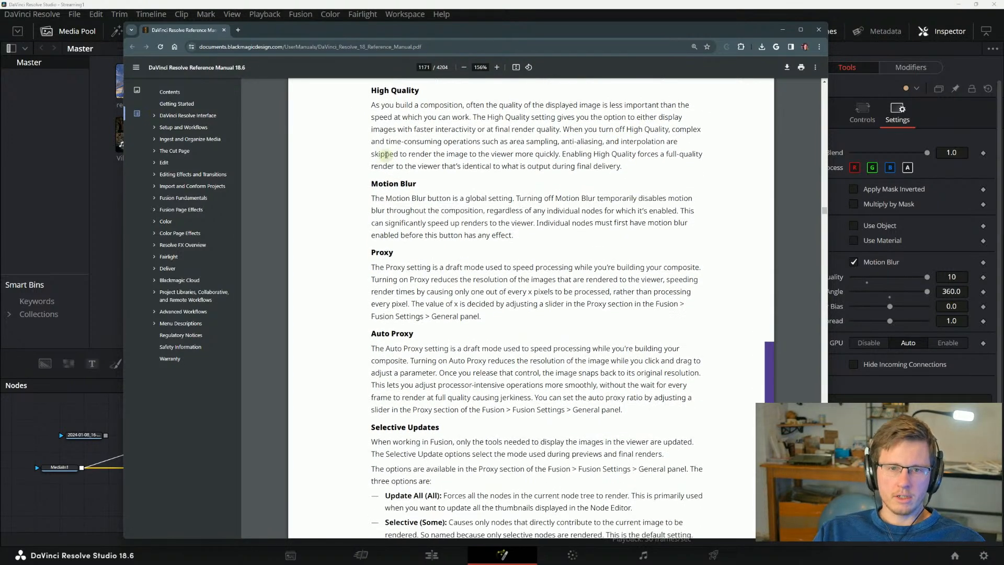
scroll(383, 467, up, 1)
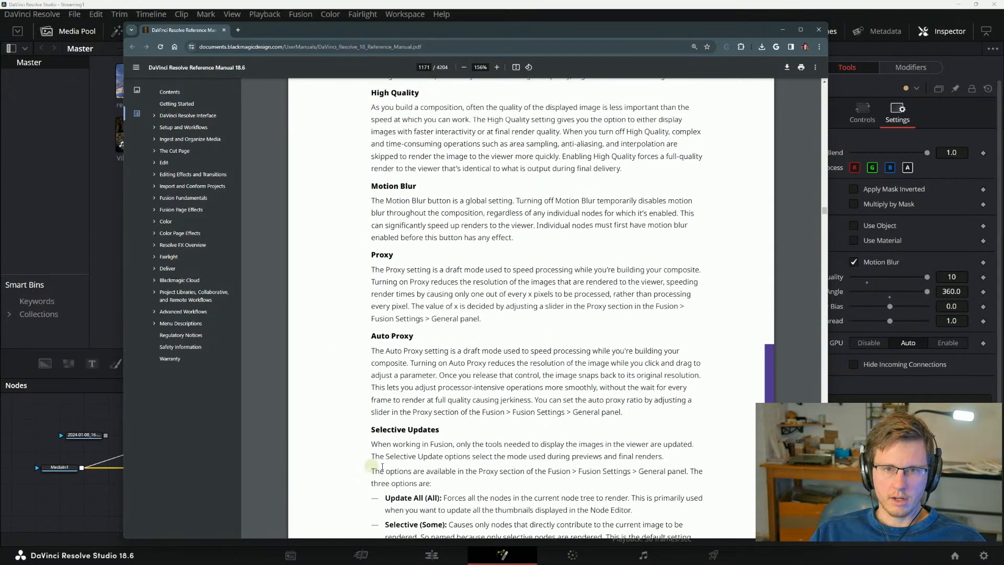
scroll(382, 466, down, 1)
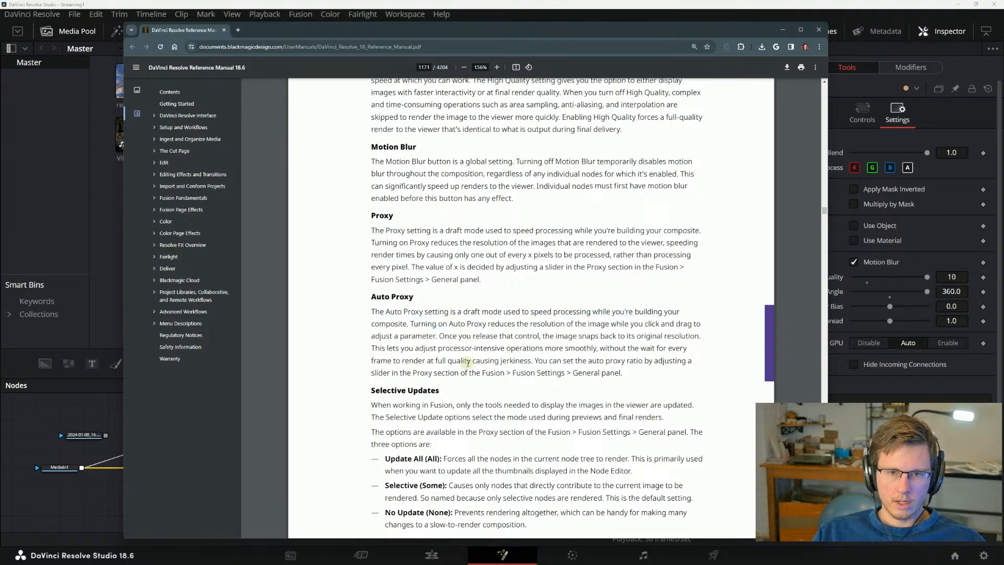
scroll(467, 361, down, 1)
Read in the Auto Proxy section how image resolution is handled while a parameter is being adjusted.
drag(426, 272, 521, 270)
click(580, 271)
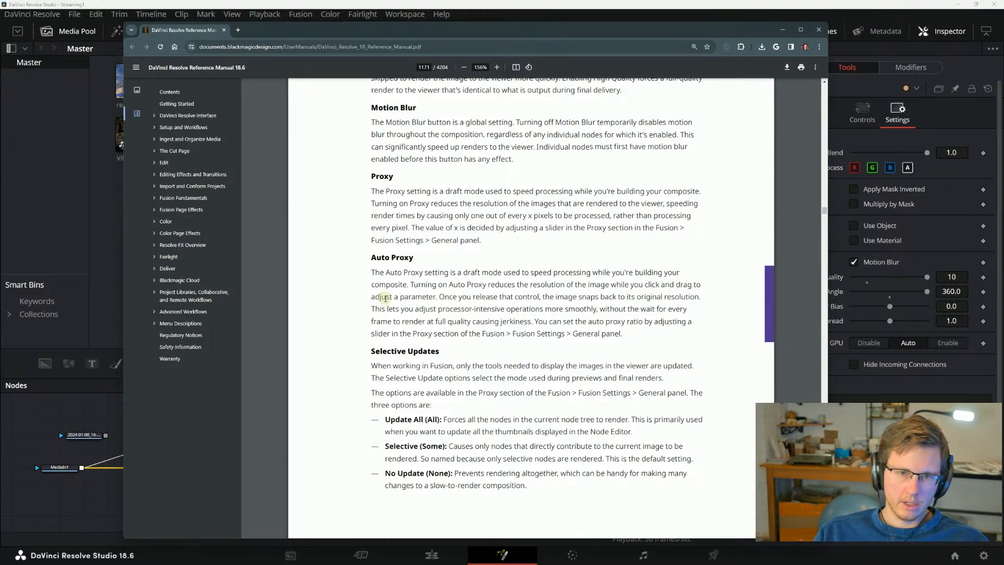
drag(386, 298, 518, 298)
click(500, 294)
click(557, 297)
click(554, 297)
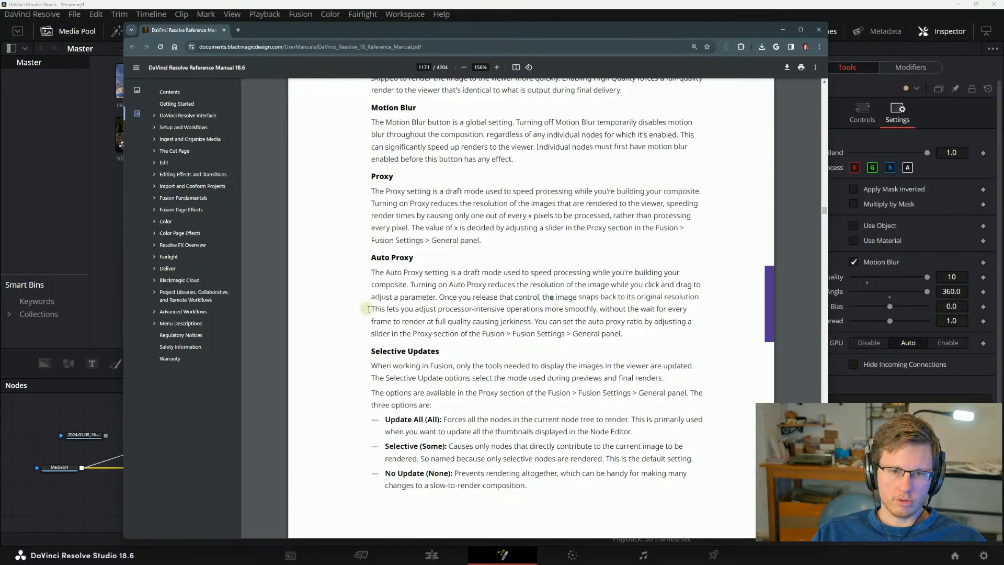
drag(364, 308, 561, 312)
click(562, 313)
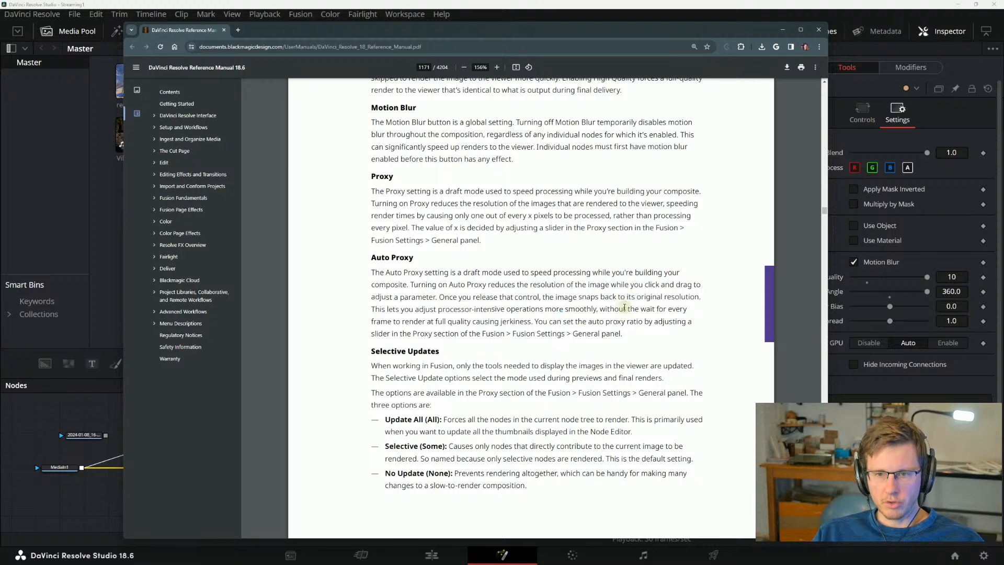
drag(386, 320, 472, 320)
click(493, 320)
drag(538, 320, 581, 309)
click(558, 323)
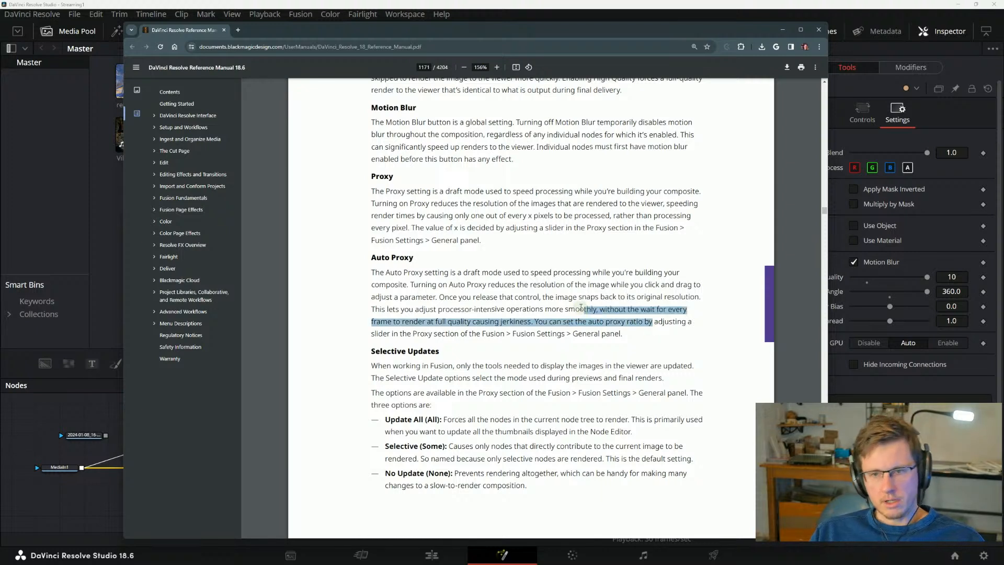
click(571, 302)
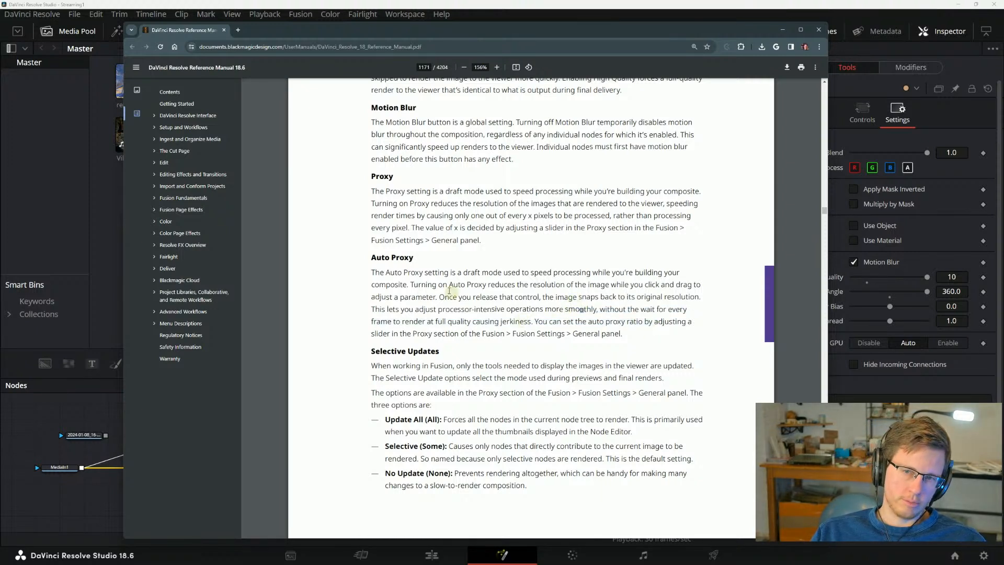
Check in the Auto Proxy section where the auto proxy ratio is set, and reread the paragraph.
drag(377, 335, 545, 335)
click(510, 335)
click(463, 334)
drag(414, 309, 464, 318)
click(475, 299)
drag(433, 286, 661, 359)
click(648, 340)
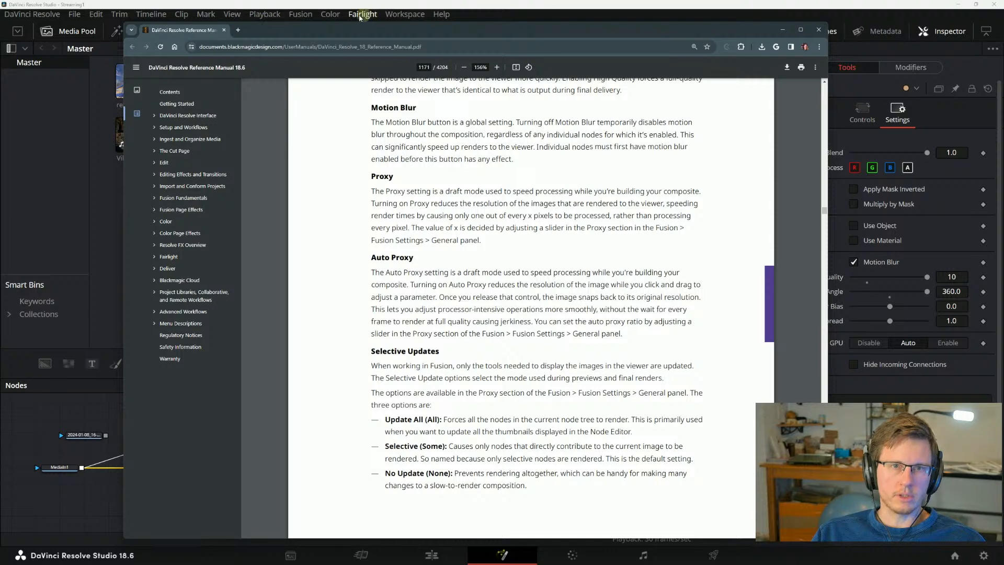
Switch to DaVinci Resolve, open Fusion Settings and look through the 3D View, Defaults, Flow and Frame Format pages.
click(301, 14)
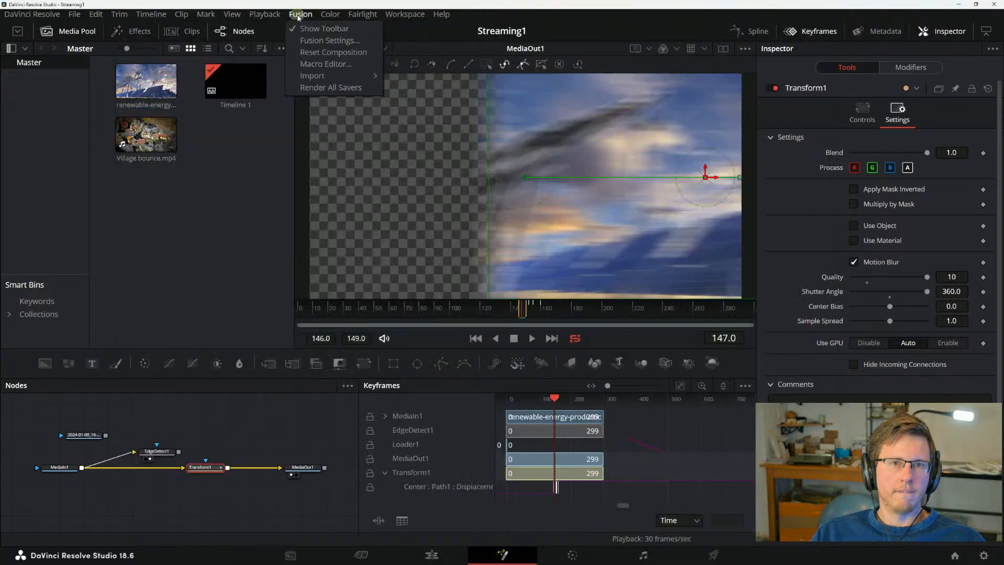
mouse_move(319, 23)
click(330, 38)
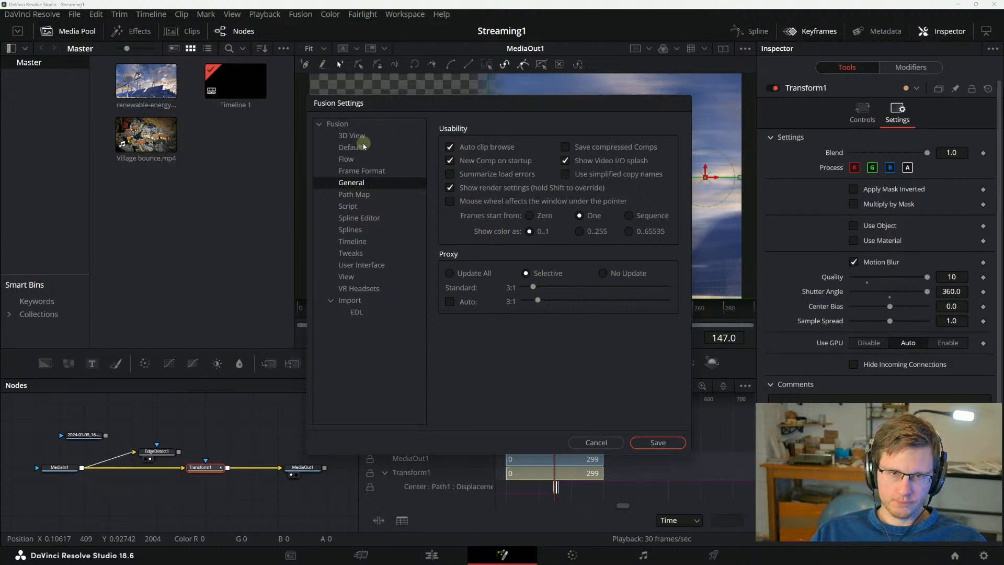
click(358, 137)
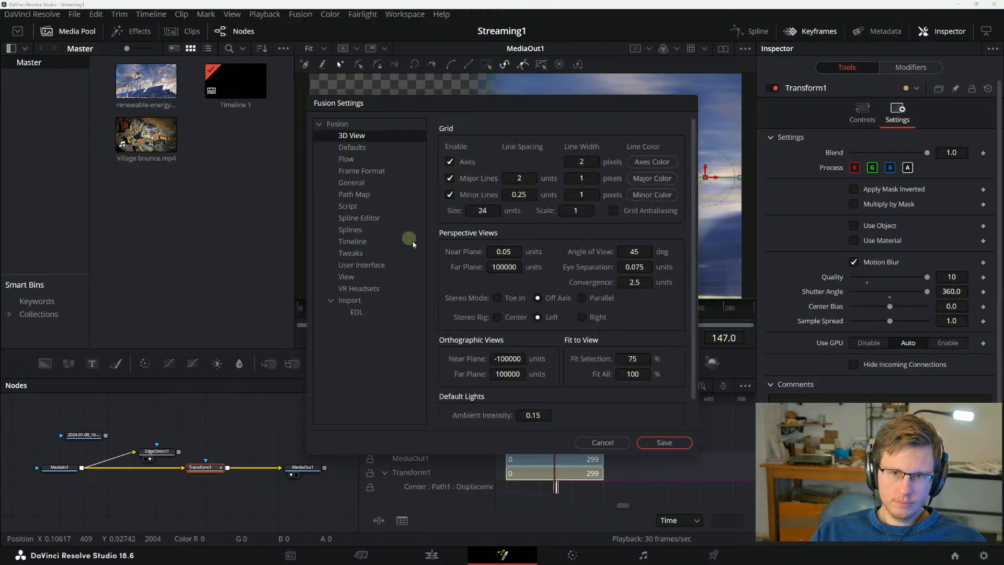
scroll(453, 257, down, 1)
scroll(453, 266, up, 1)
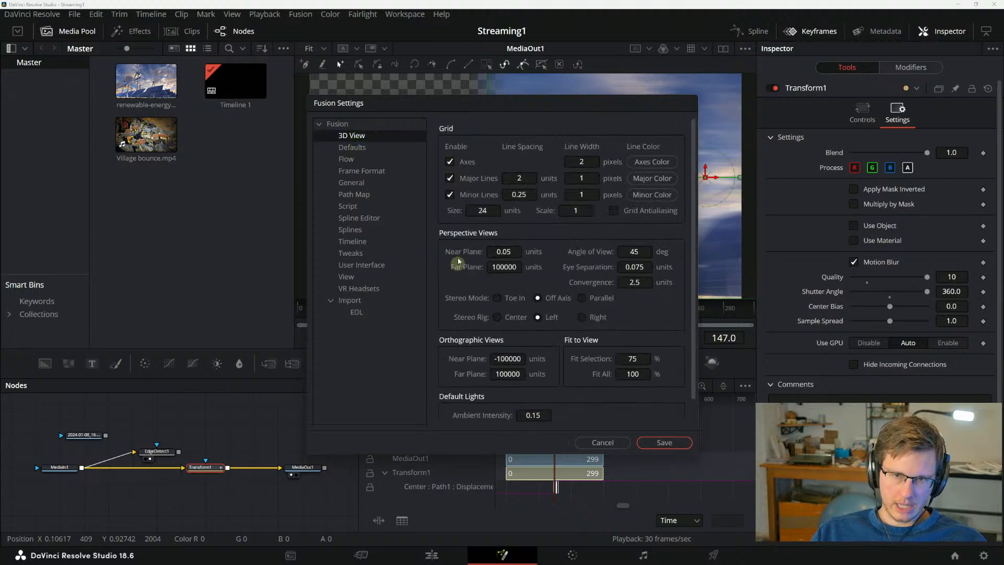
click(360, 148)
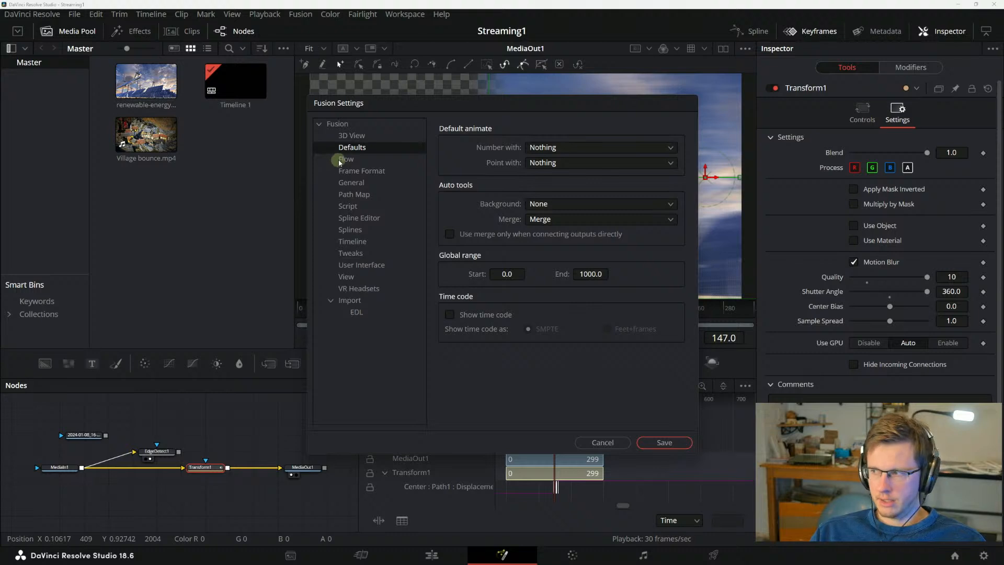
click(344, 160)
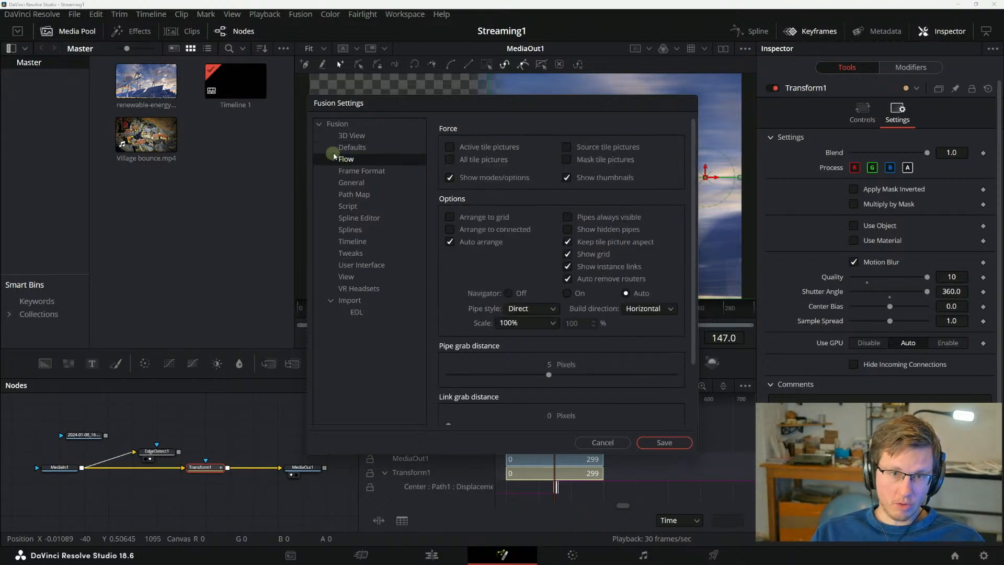
click(347, 171)
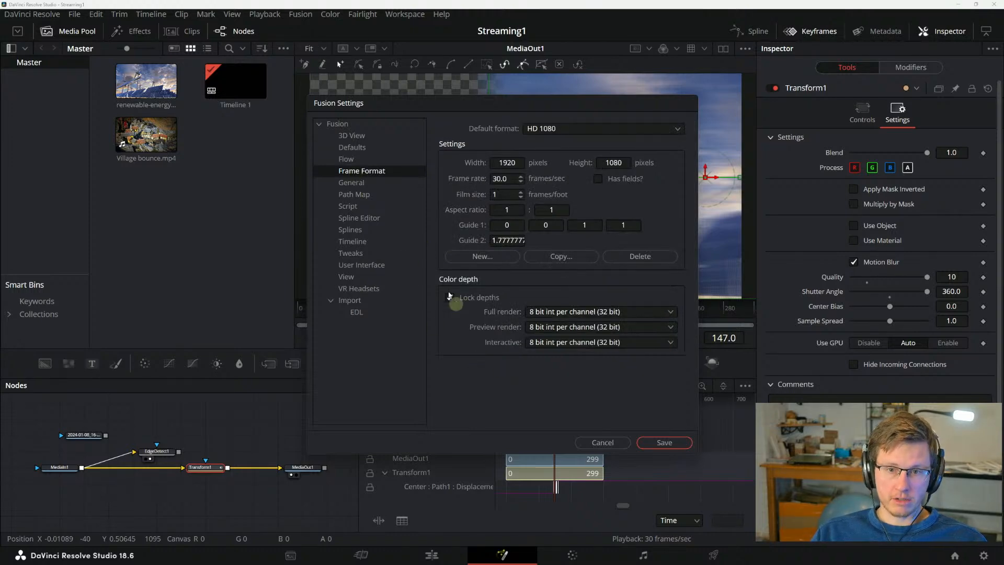
Look through the General, Path Map, Script and Spline Editor pages of Fusion Settings.
click(345, 182)
click(354, 193)
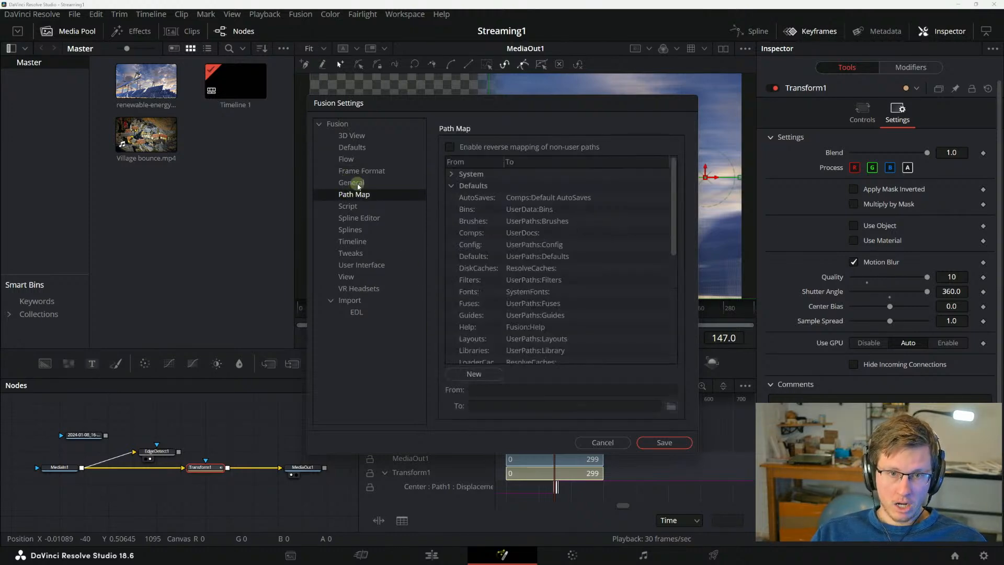
click(358, 186)
click(356, 196)
click(354, 207)
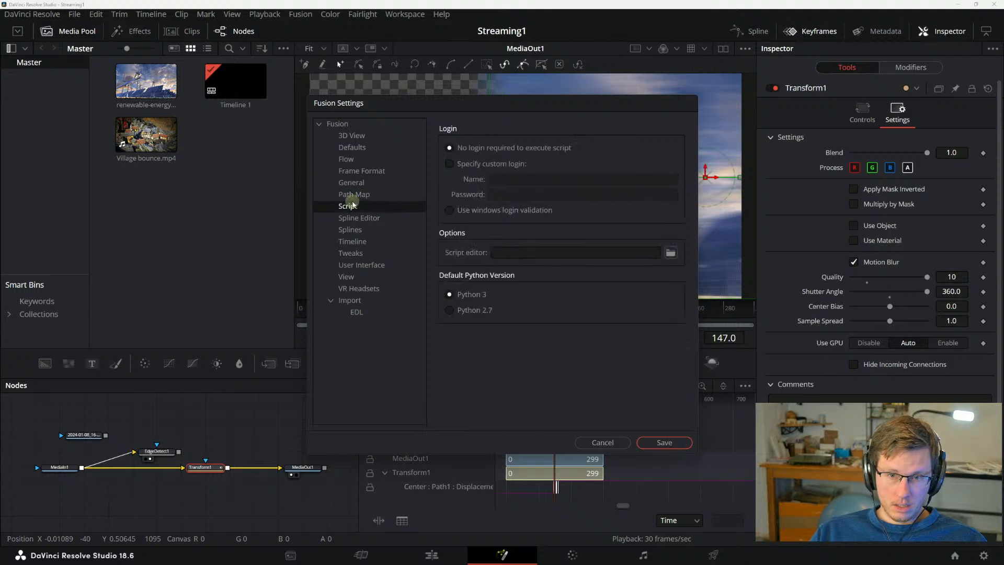
click(356, 219)
click(356, 231)
key(Up)
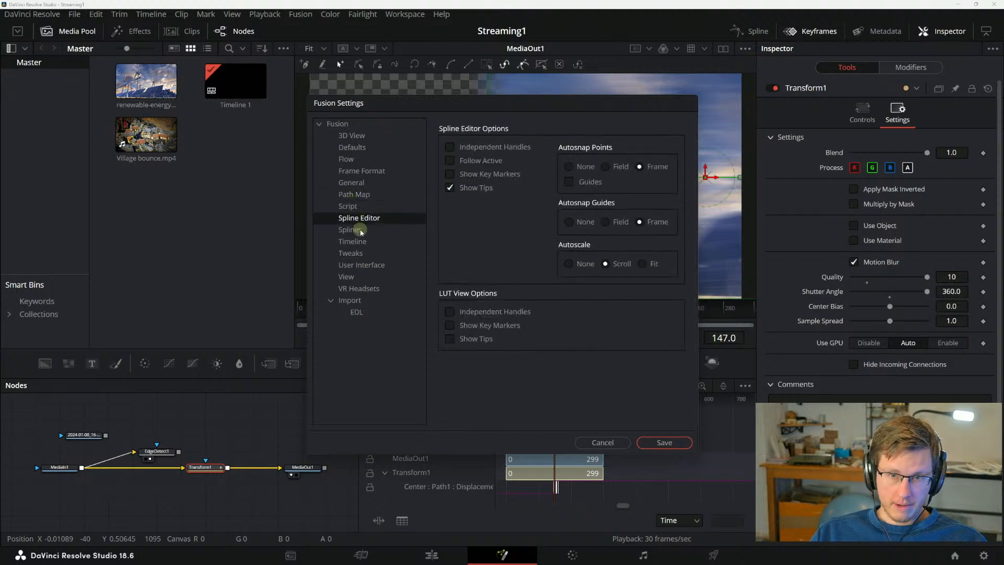
Look through the Splines, Timeline and Tweaks pages of Fusion Settings, then examine the full length of the Splines page.
click(359, 232)
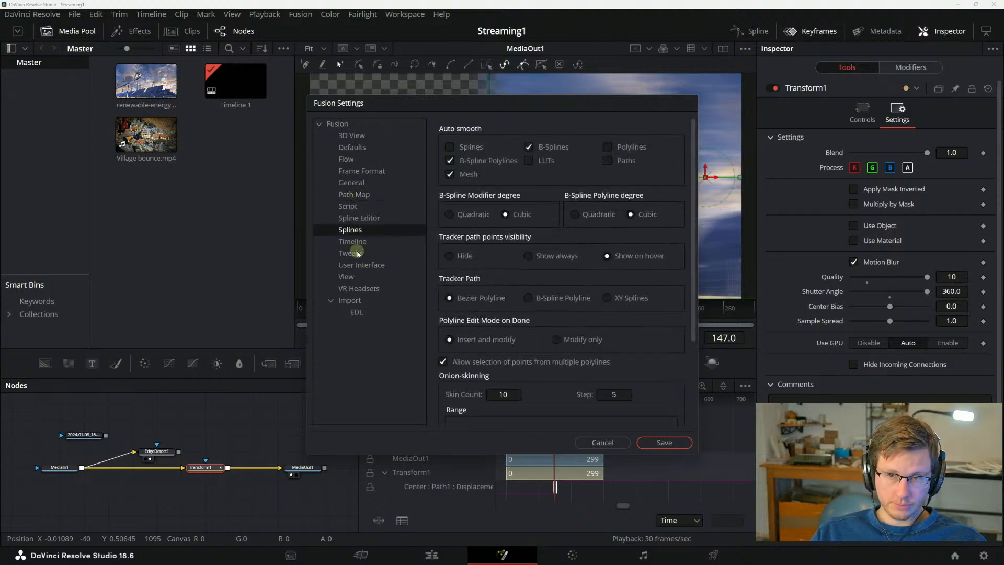
click(358, 244)
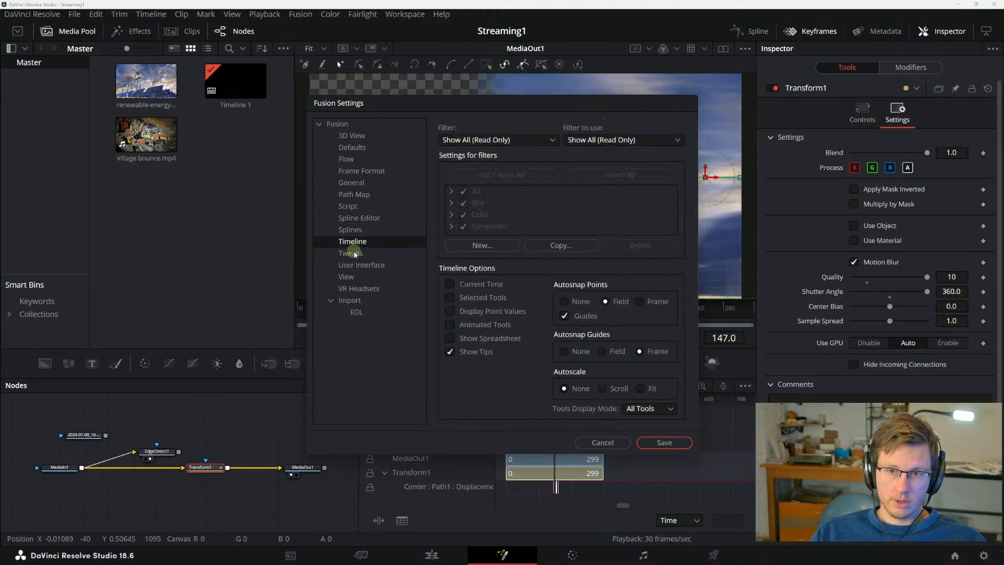
click(354, 257)
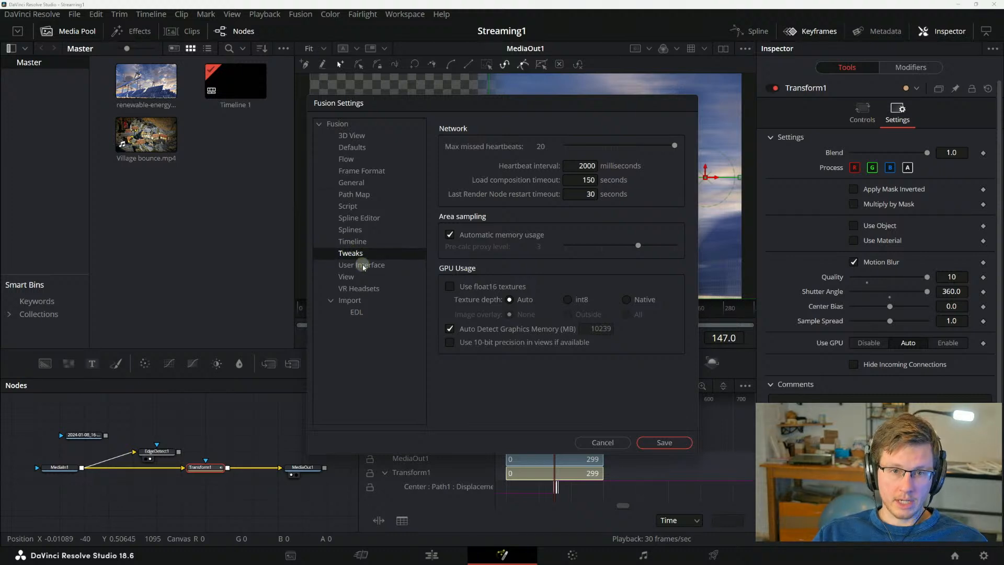
click(358, 242)
click(395, 231)
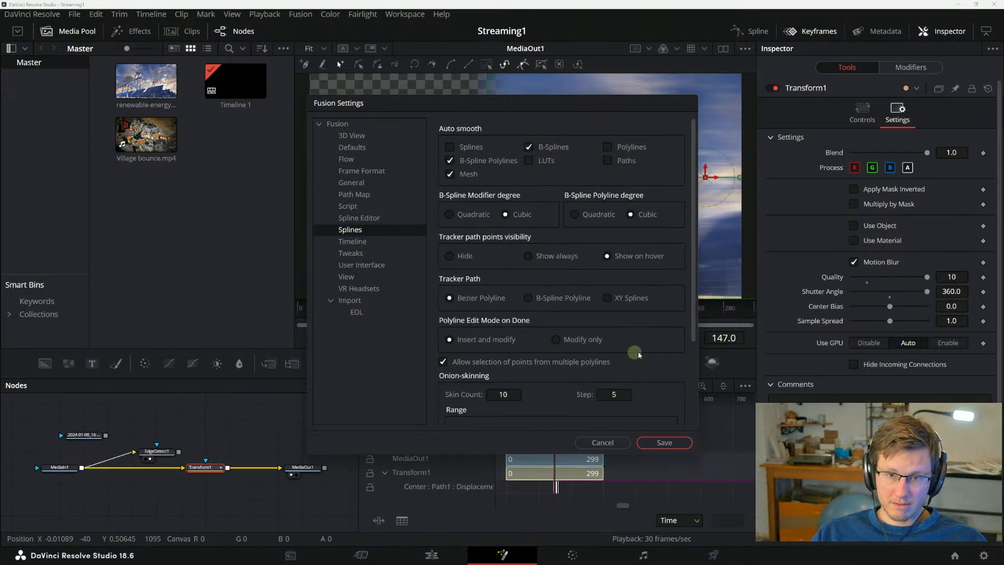
scroll(630, 312, down, 3)
scroll(651, 322, up, 3)
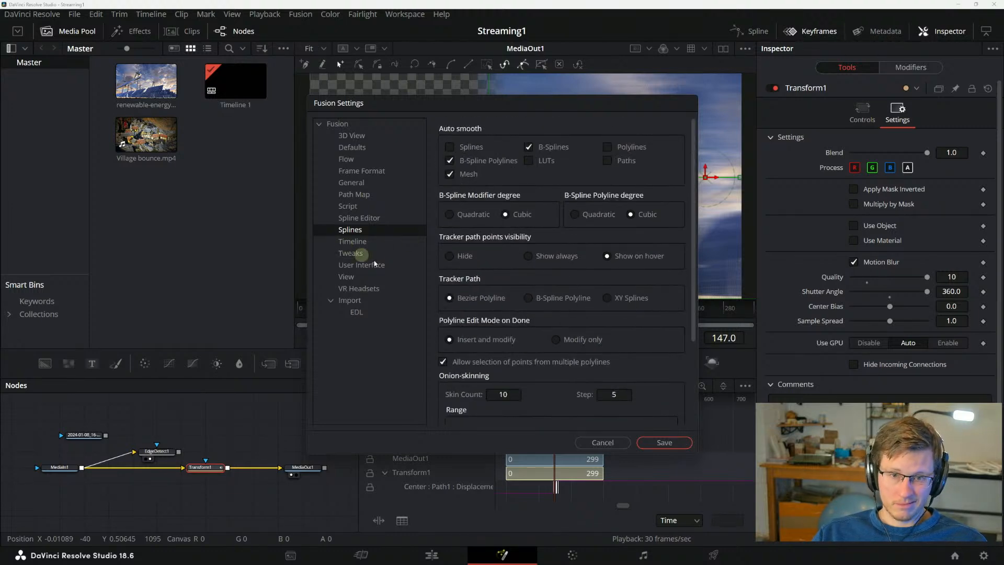
Look through the remaining Fusion Settings pages from Timeline and Tweaks to View, VR Headsets and the EDL import options.
click(356, 241)
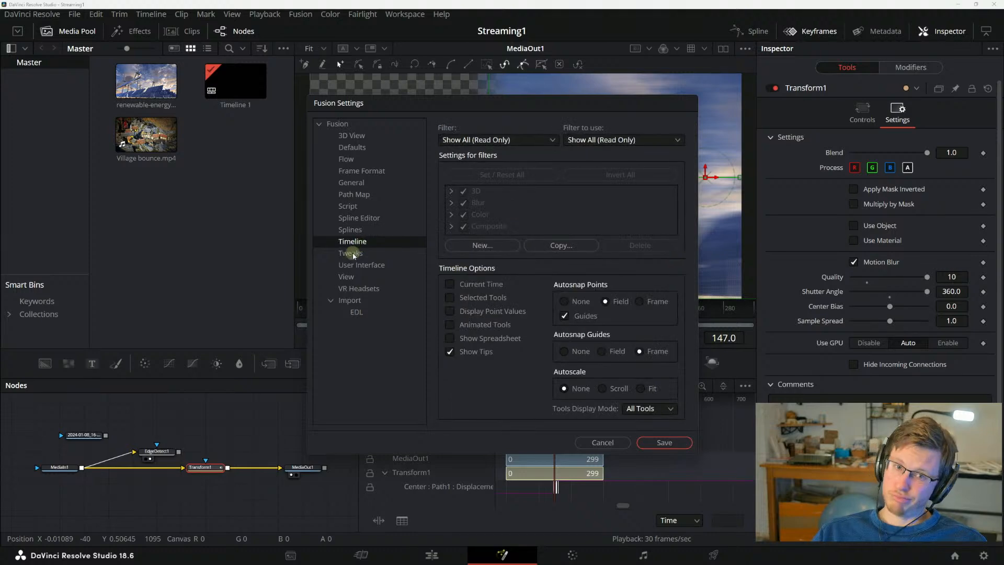
click(353, 254)
click(361, 264)
click(357, 253)
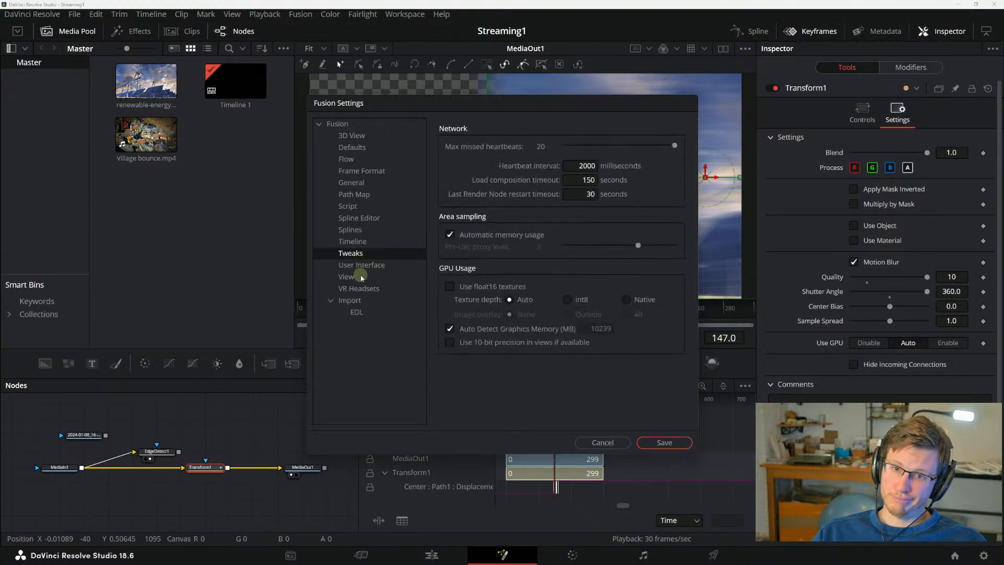
click(360, 275)
click(360, 290)
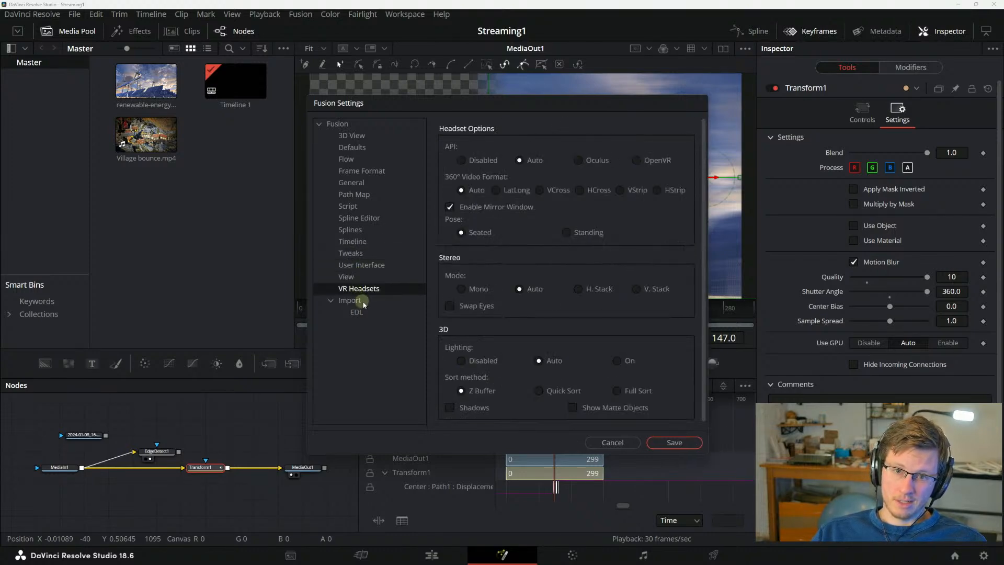
click(359, 304)
click(356, 312)
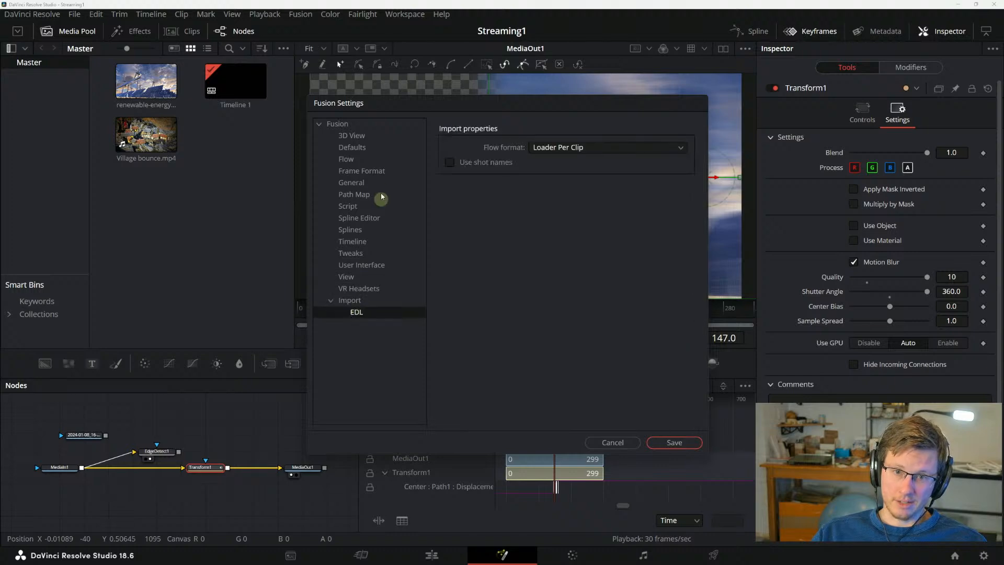
click(360, 131)
Return to the reference manual in the browser and read which tools are updated in the Selective Updates section.
key(alt+Tab)
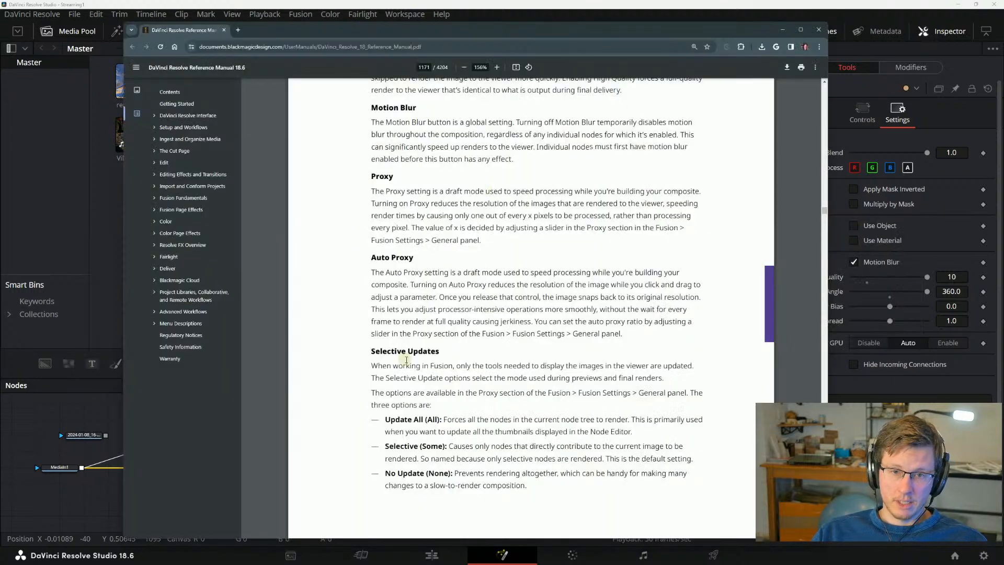
scroll(407, 360, down, 2)
drag(373, 287, 475, 288)
click(512, 293)
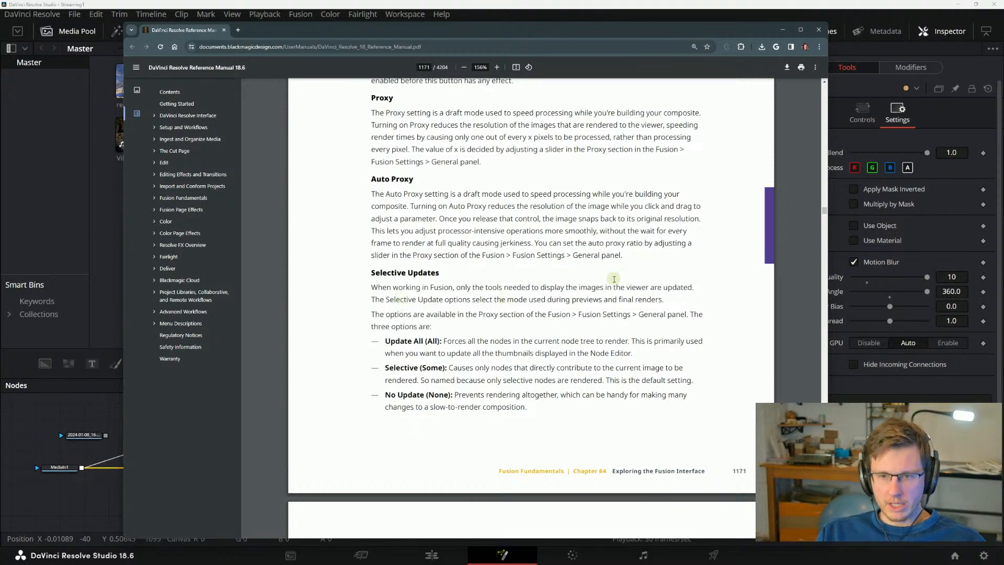
drag(609, 285, 695, 287)
click(691, 288)
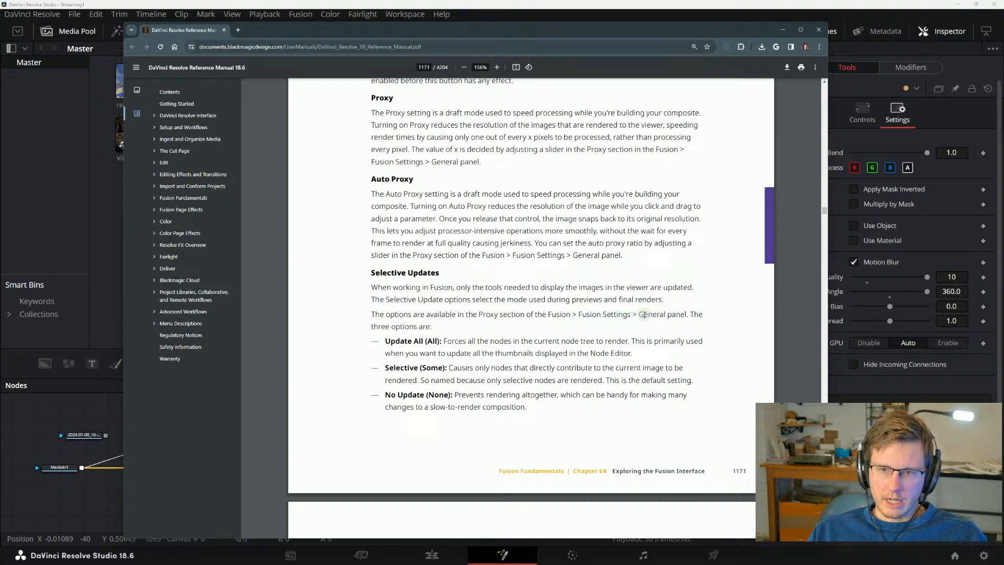
Read the description of the Update All (All) option in the Selective Updates list.
scroll(432, 305, down, 1)
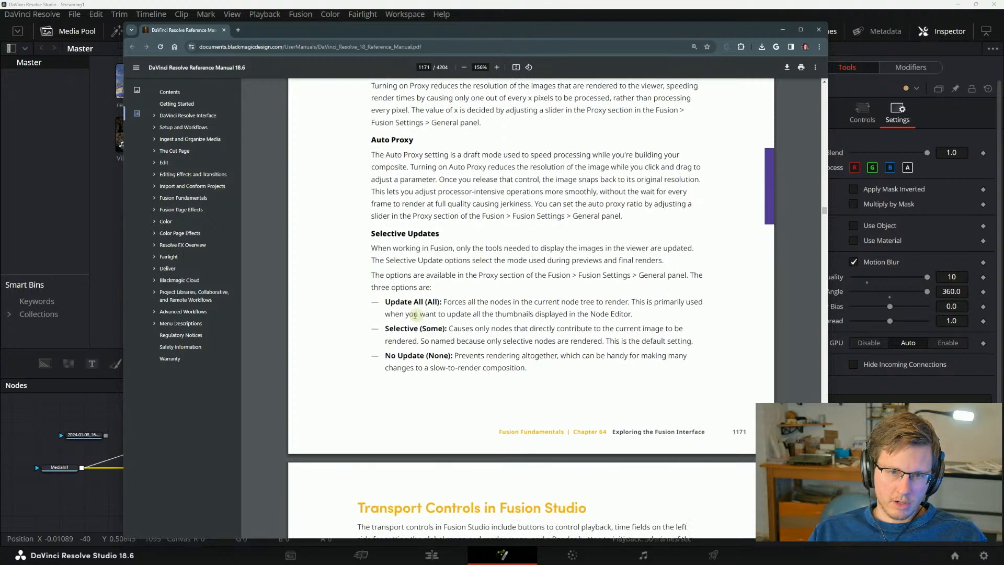
scroll(445, 302, down, 2)
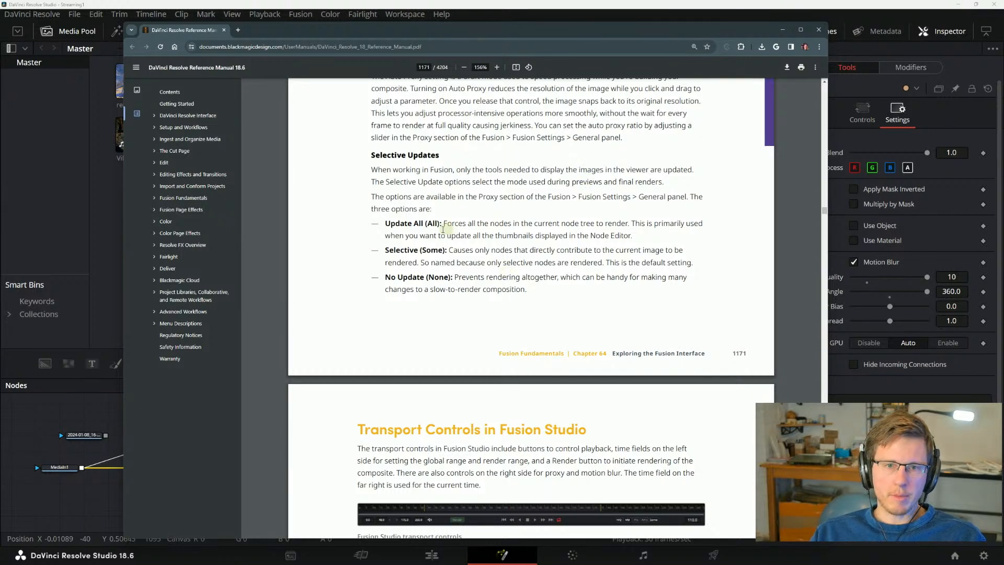
drag(392, 235, 460, 236)
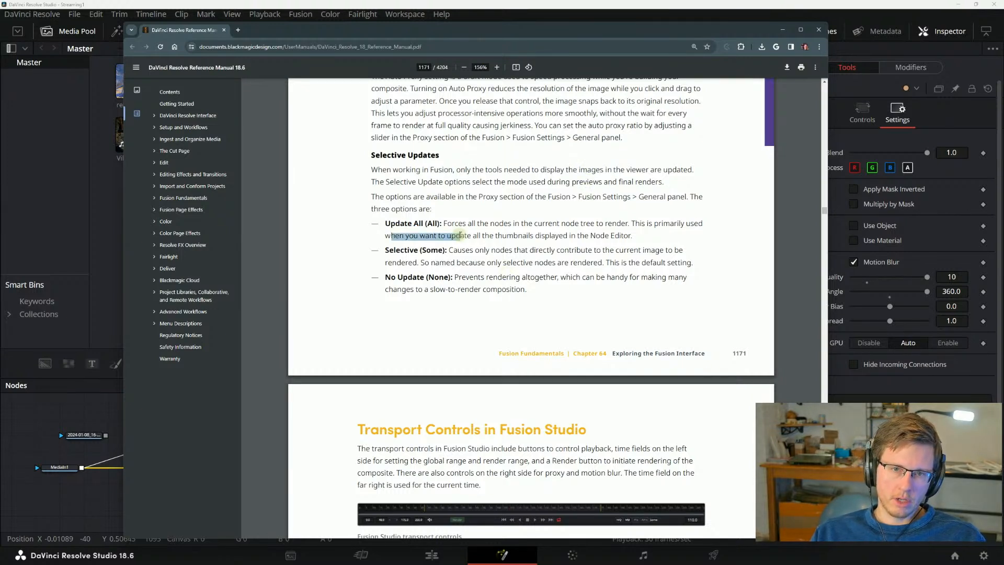
click(533, 237)
drag(571, 237, 479, 223)
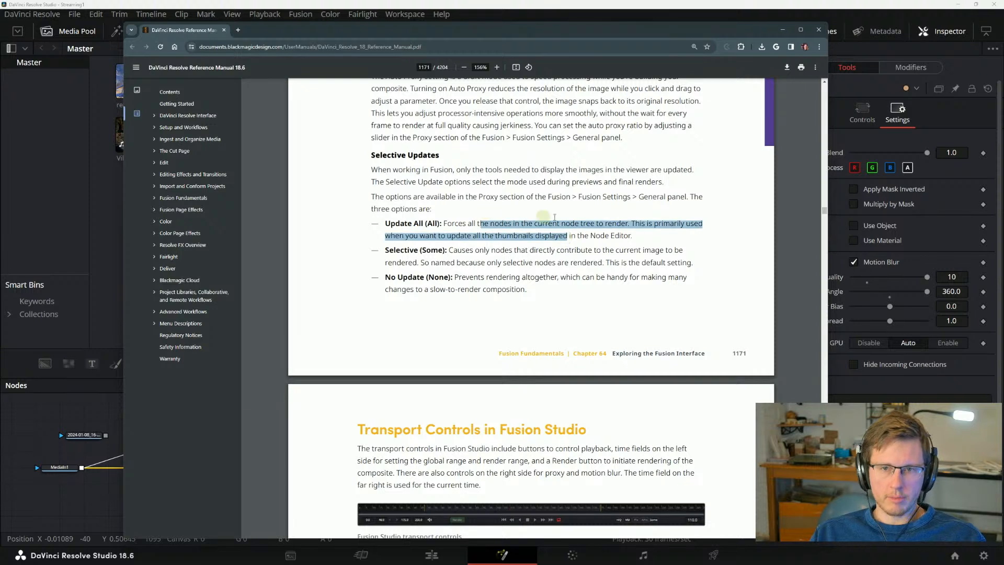
click(549, 219)
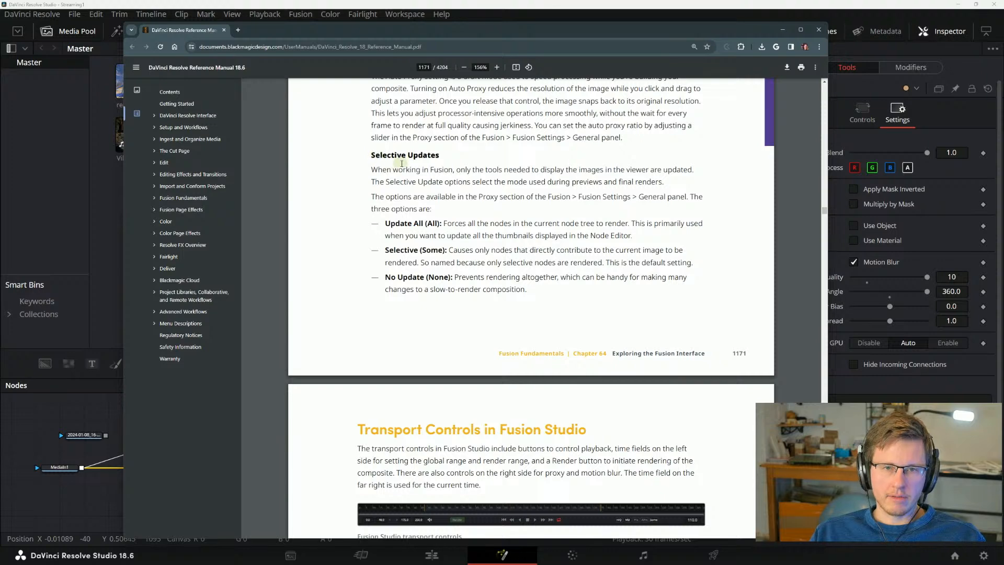
Reread the opening paragraph of Selective Updates for what the update mode affects during previews and final renders.
drag(372, 155, 549, 289)
click(548, 290)
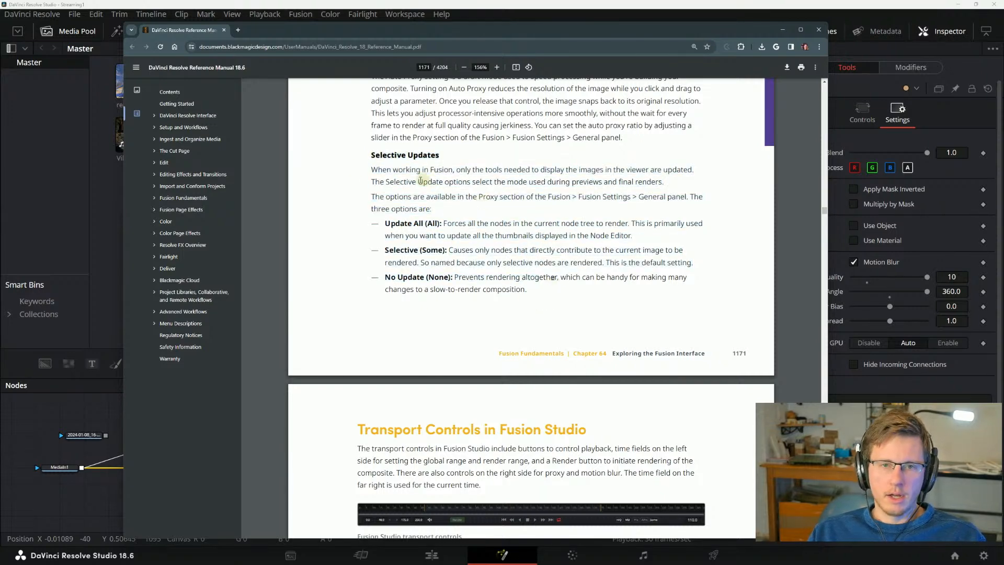
drag(371, 170, 462, 184)
click(464, 187)
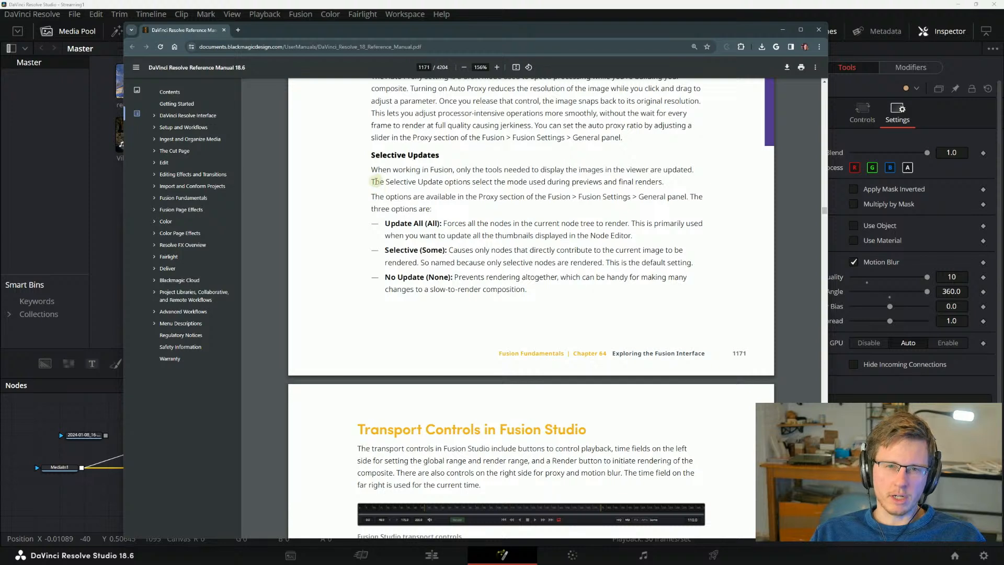
drag(372, 181, 470, 181)
click(495, 178)
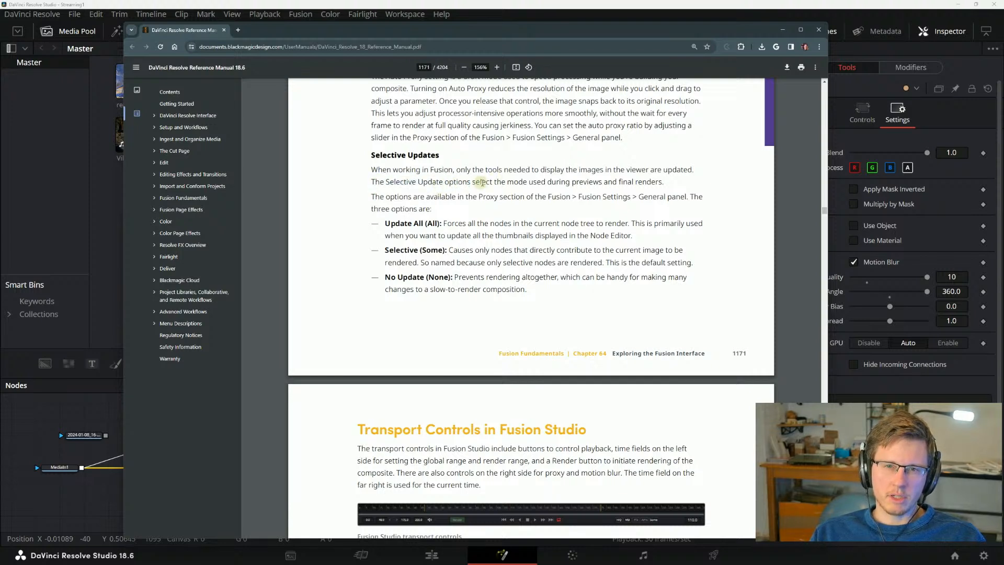
drag(473, 182, 629, 183)
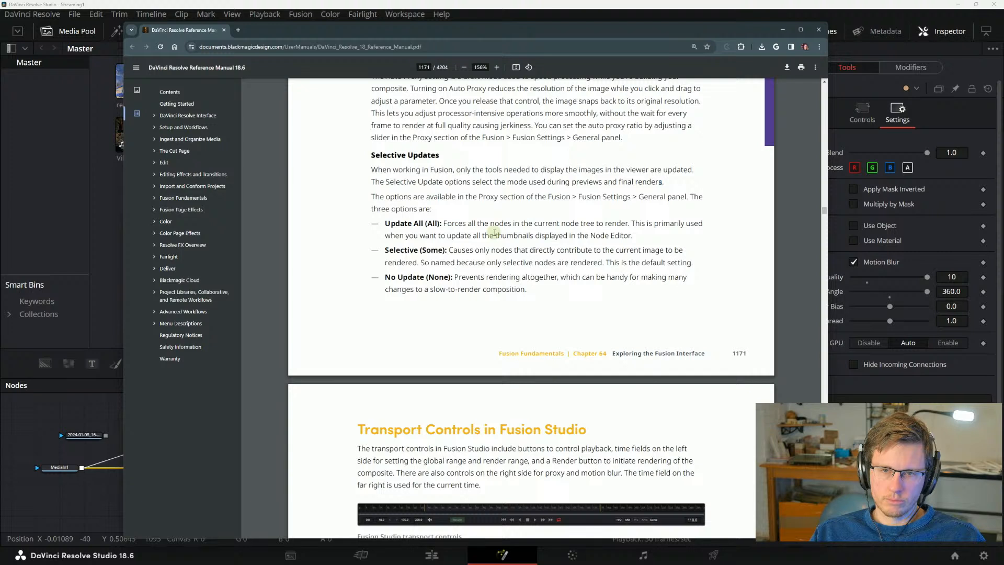
Check in the manual where the Selective Updates options are located, and read the description of Selective (Some).
drag(380, 196, 655, 195)
click(526, 210)
click(581, 201)
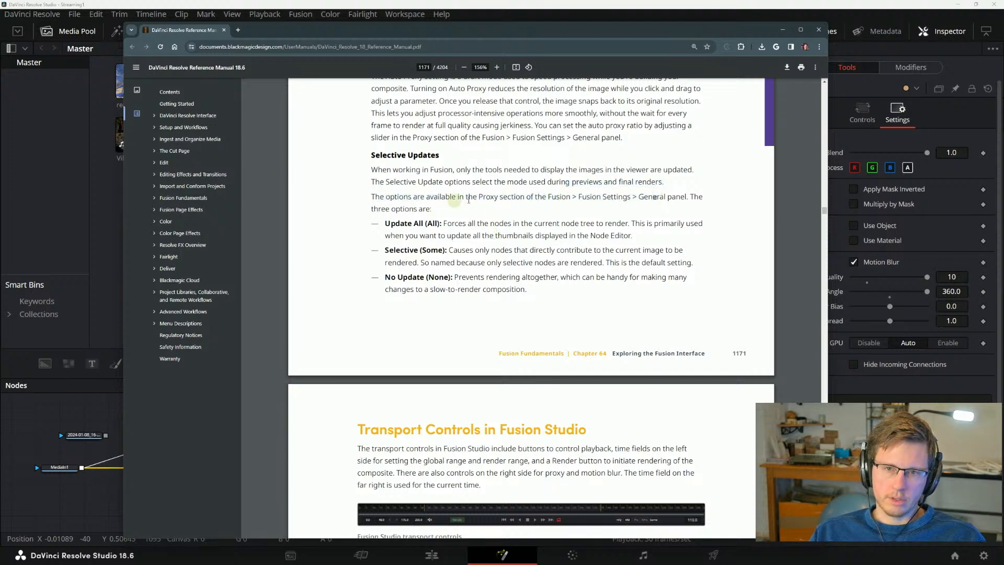
drag(499, 202, 492, 202)
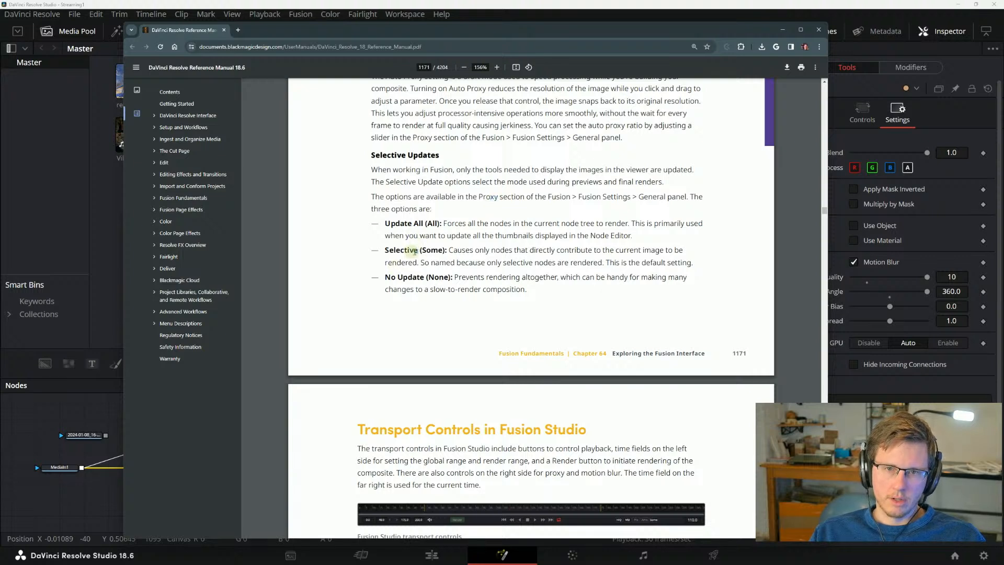
drag(449, 250, 534, 251)
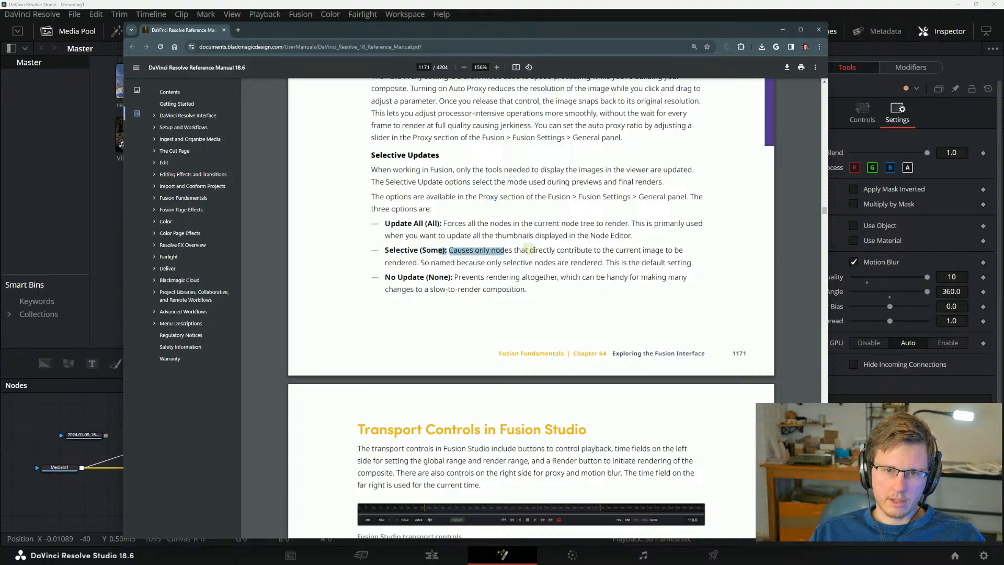
click(552, 251)
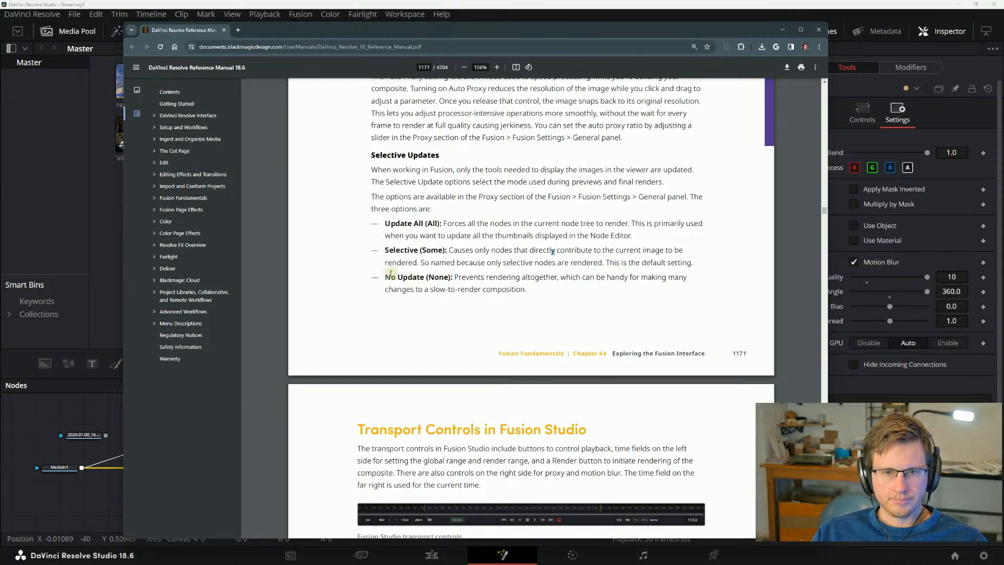
Read the description of the No Update (None) option in the Selective Updates list.
drag(391, 277, 553, 277)
click(503, 293)
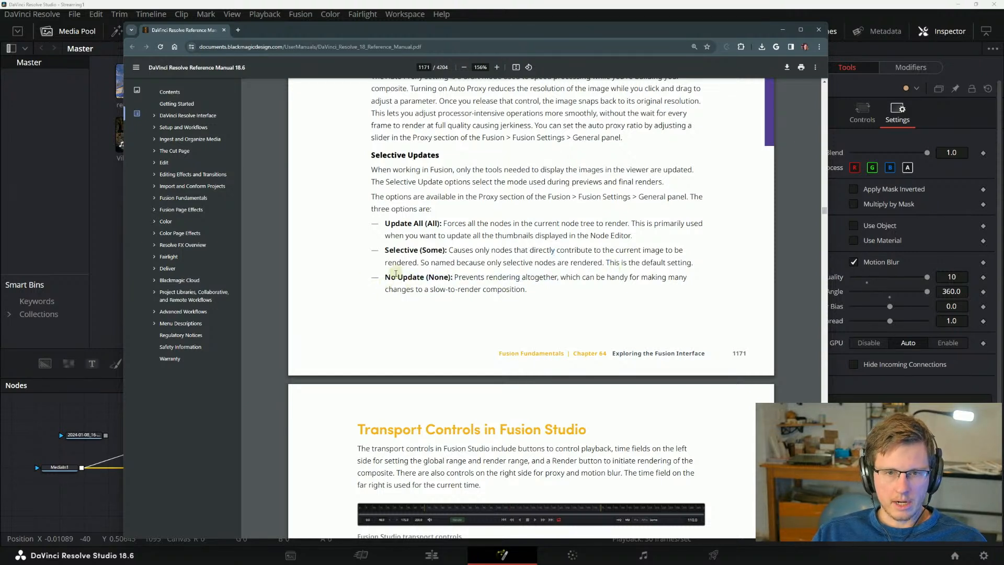
drag(390, 277, 567, 285)
click(518, 283)
click(541, 285)
click(586, 286)
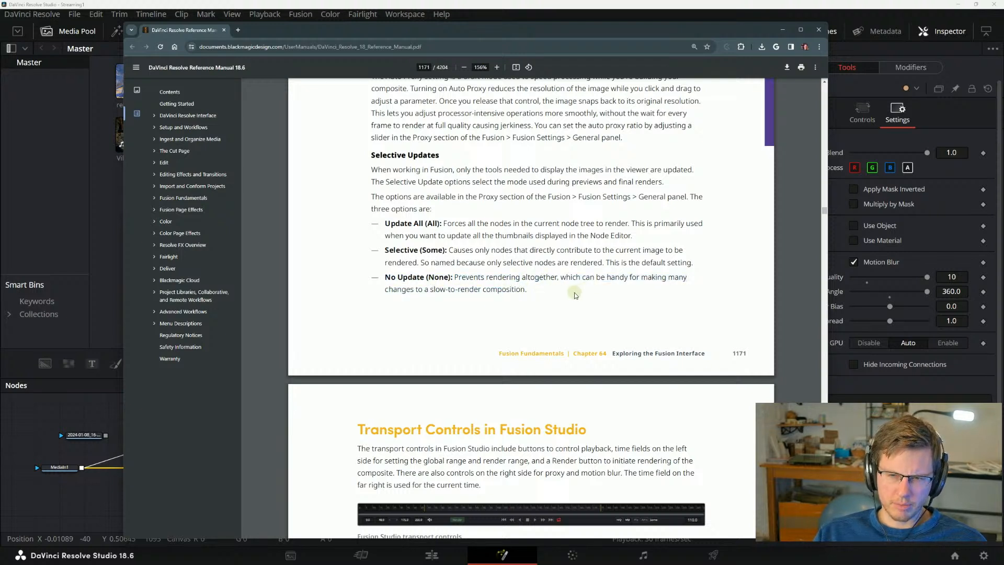
drag(386, 289, 512, 283)
click(514, 285)
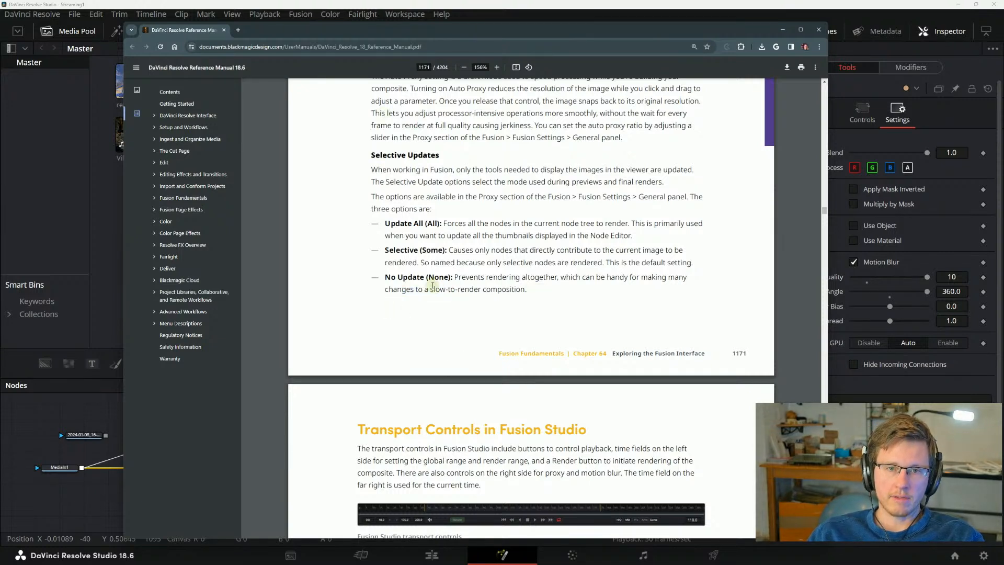
Check the update modes in the Proxy section of the General page in Fusion Settings, and close the dialog by saving.
click(295, 17)
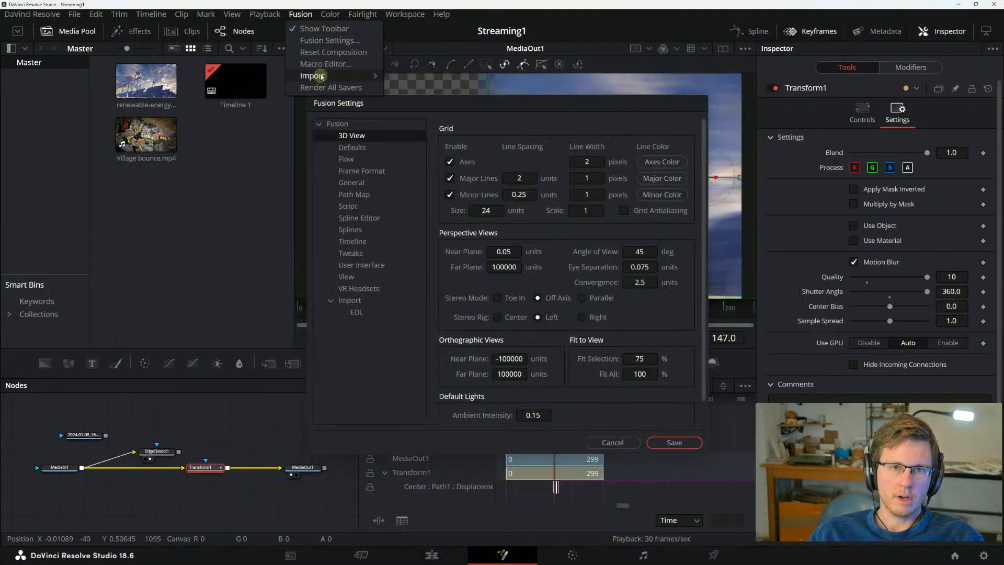
click(320, 41)
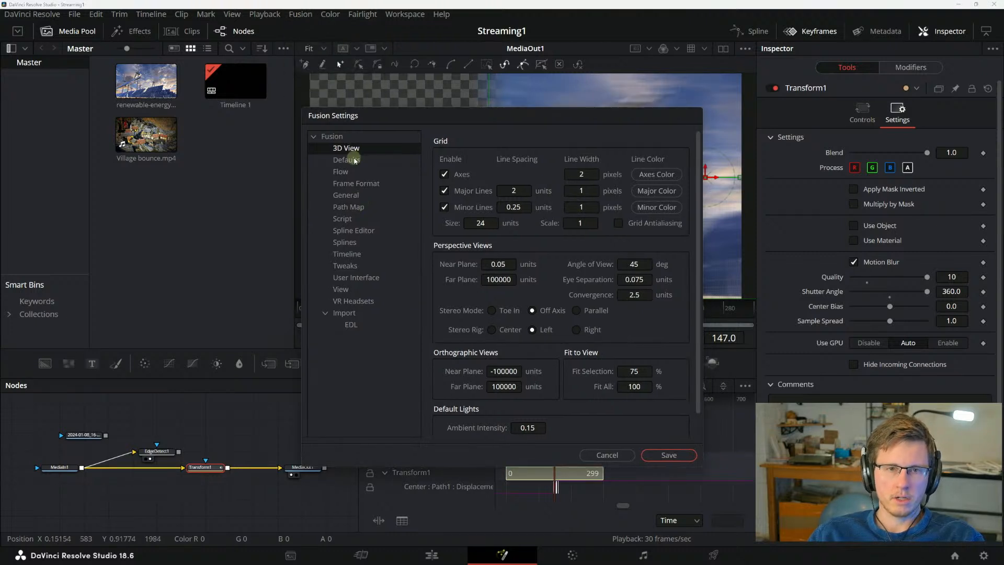
click(346, 196)
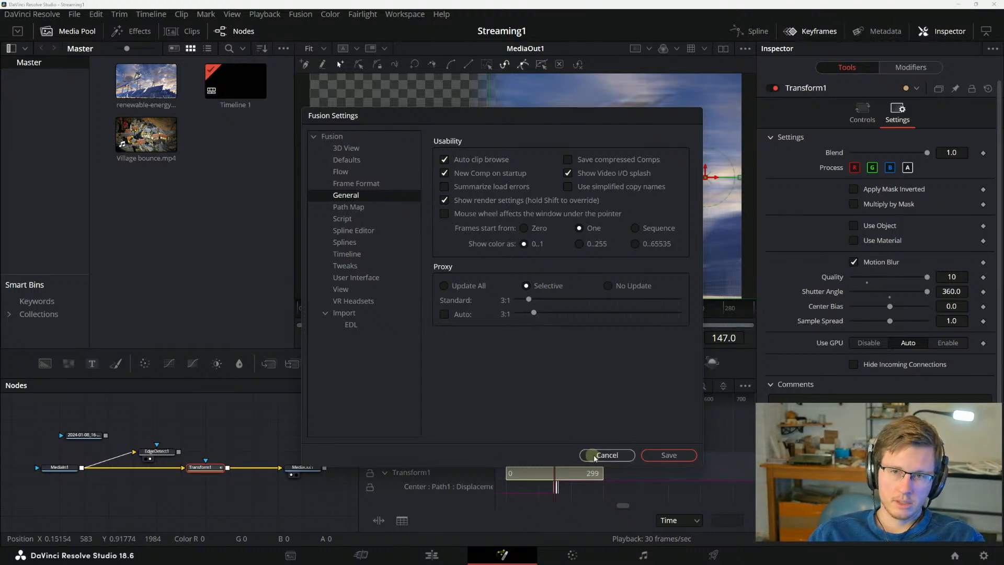
click(654, 455)
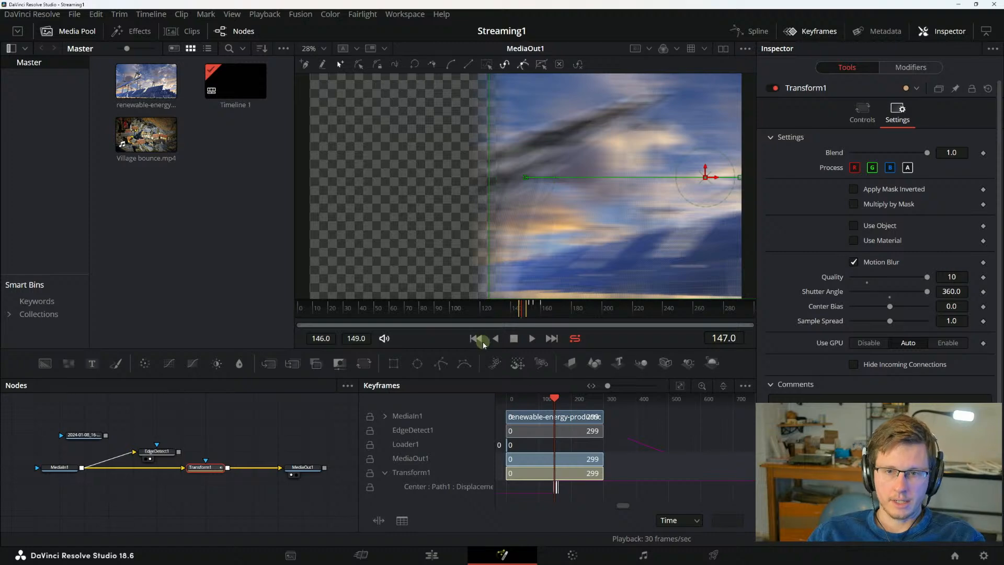
Return to the reference manual in the browser and look over the introduction and image of Transport Controls in Fusion Studio.
key(alt+Tab)
scroll(492, 227, down, 3)
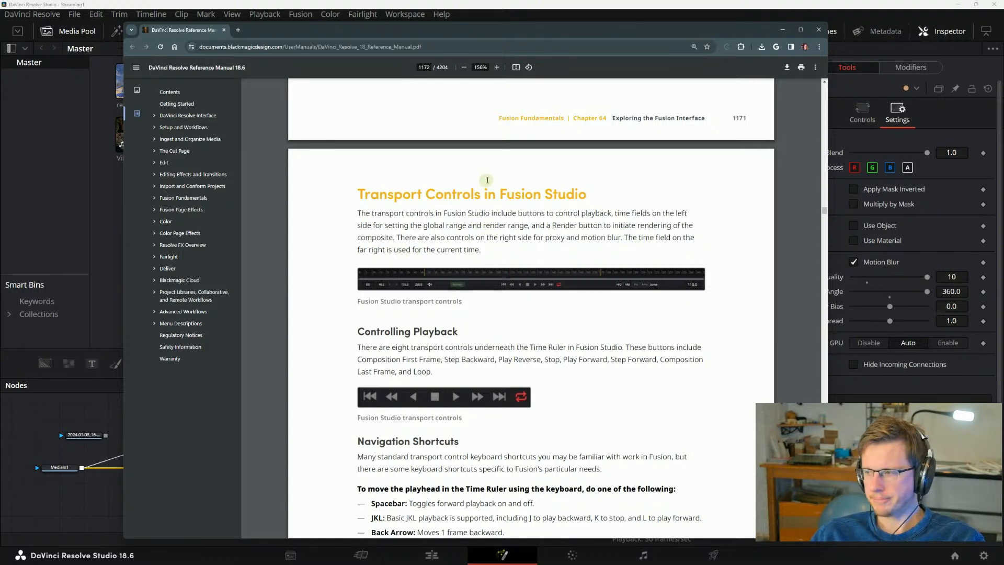
drag(360, 303, 472, 302)
click(472, 303)
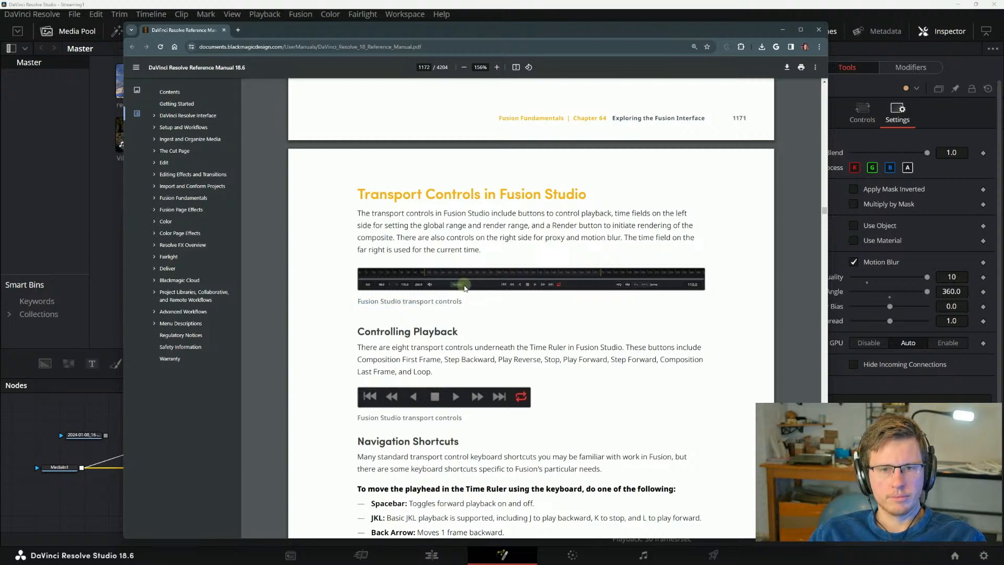
Look through the manual's Controlling Playback and Navigation Shortcuts sections.
scroll(486, 285, down, 3)
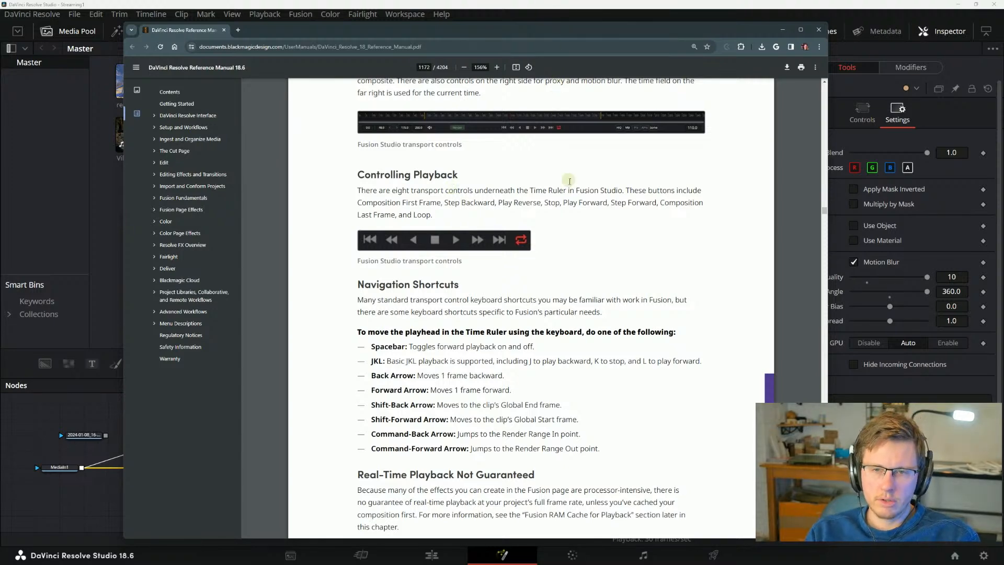
scroll(494, 225, up, 2)
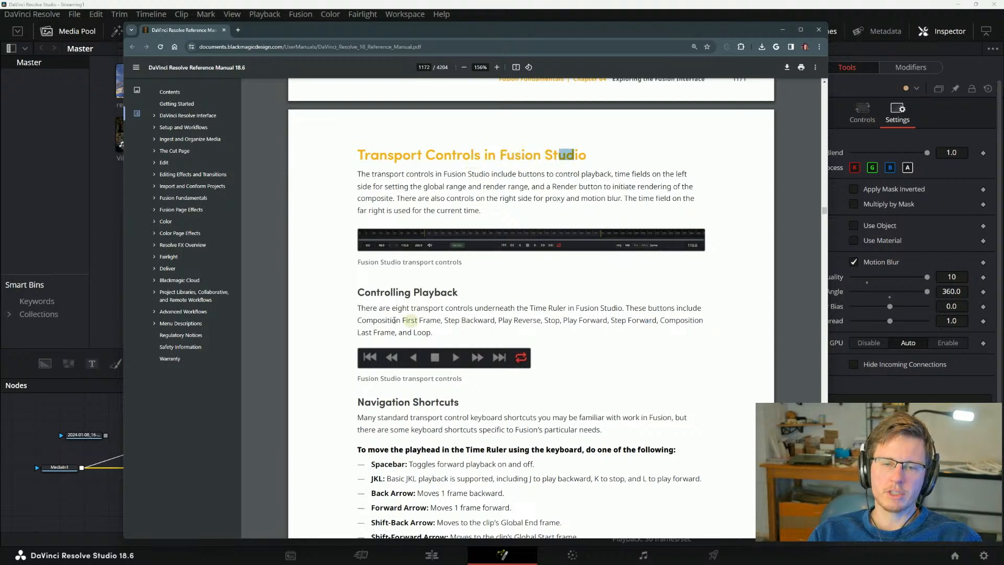
scroll(397, 321, down, 3)
scroll(398, 322, down, 2)
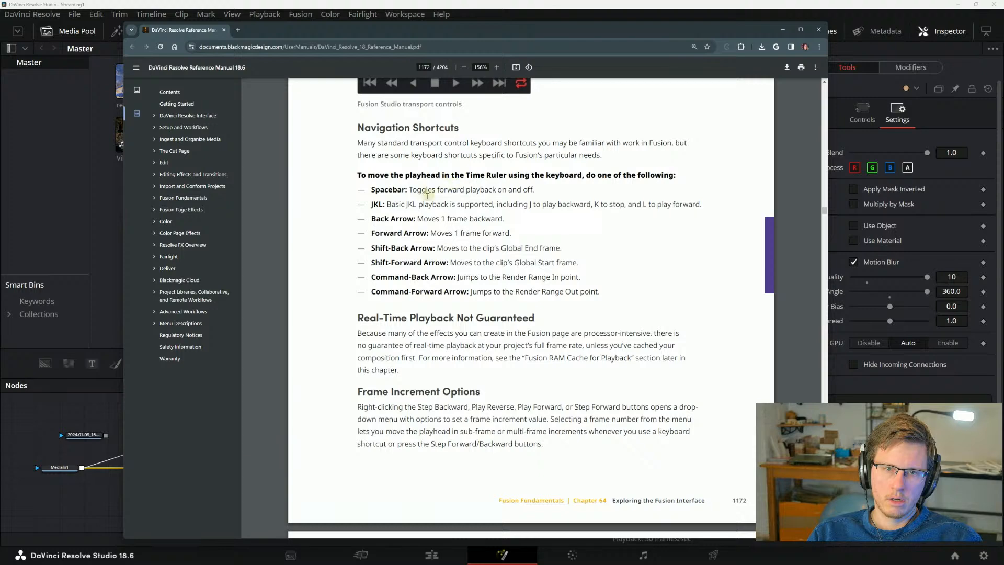
Skim the manual's pages on frame increments, looping options, range fields and audio.
scroll(434, 253, down, 8)
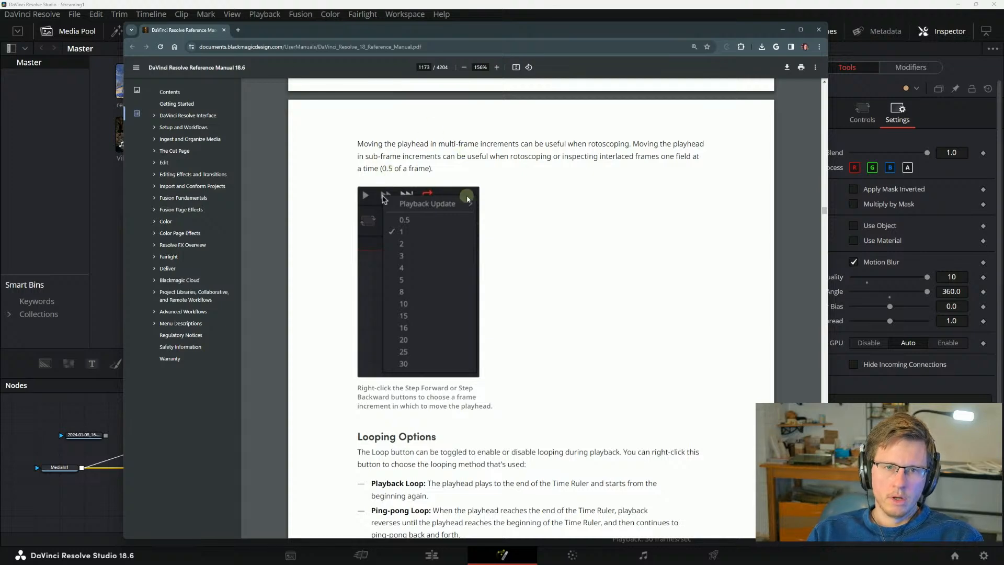
scroll(468, 193, down, 6)
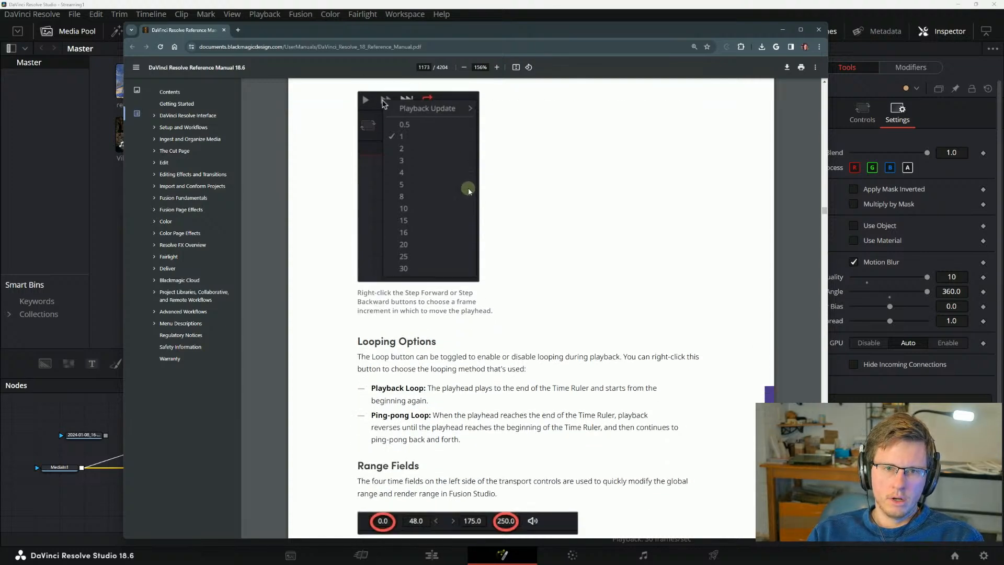
scroll(486, 250, down, 1)
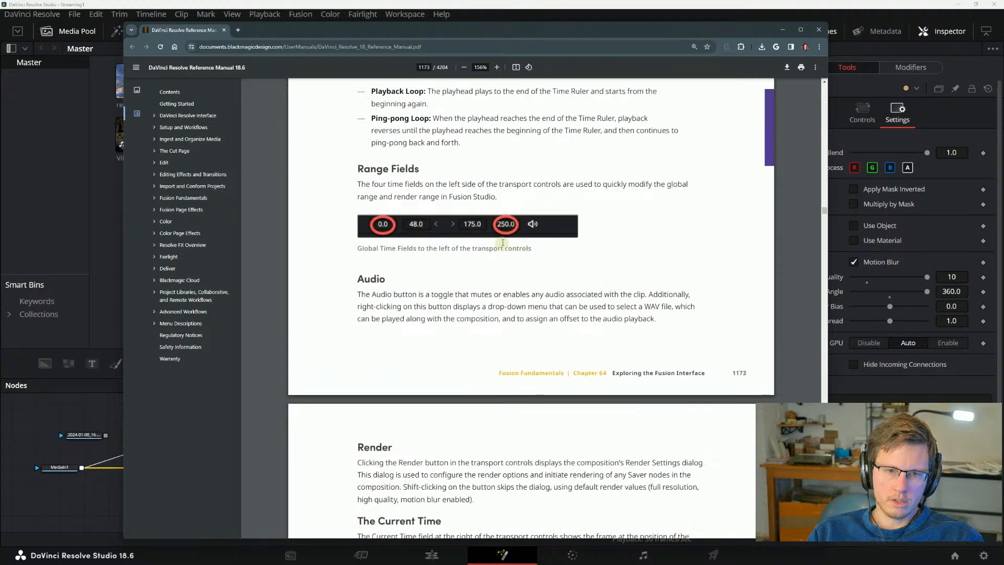
scroll(487, 247, down, 1)
scroll(488, 270, down, 2)
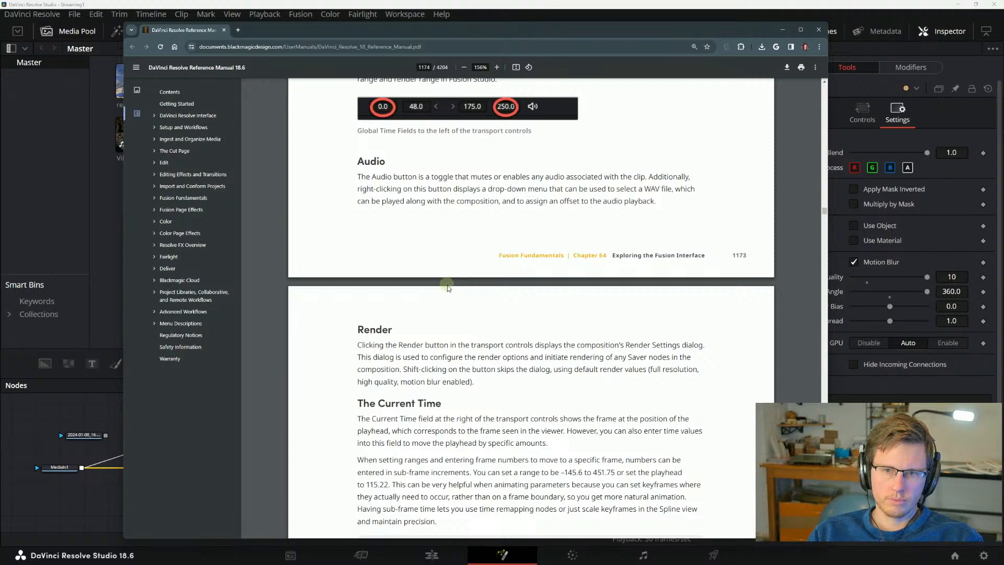
scroll(447, 289, up, 3)
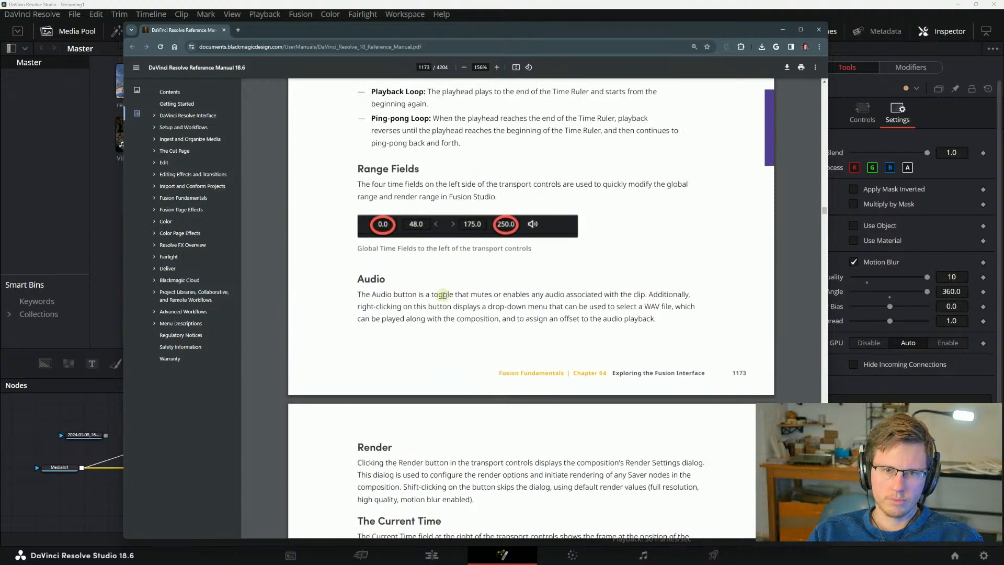
Skim past the Fusion Studio viewer quality and proxy options and read the Changing the Time Display Format section.
scroll(403, 301, down, 6)
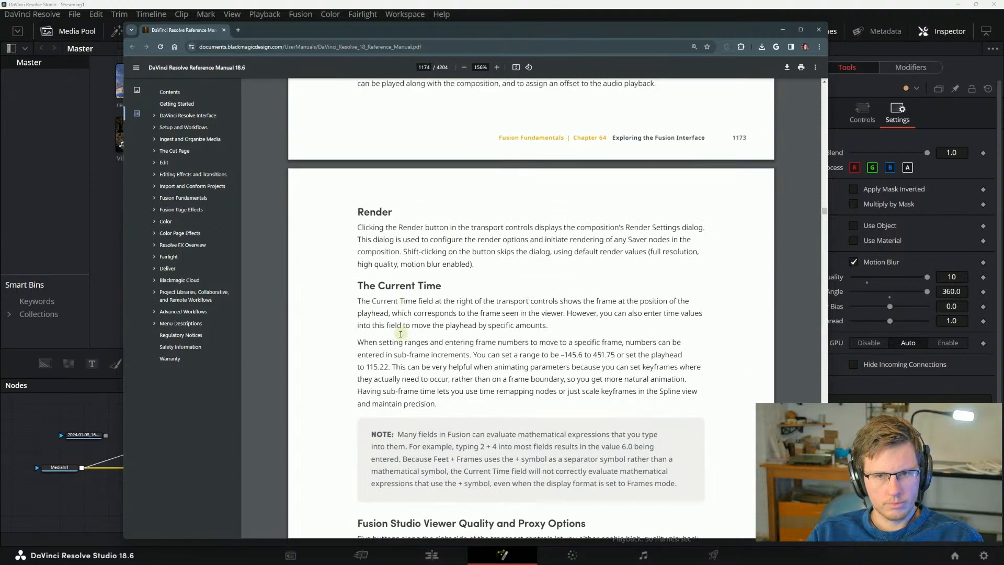
scroll(399, 335, down, 10)
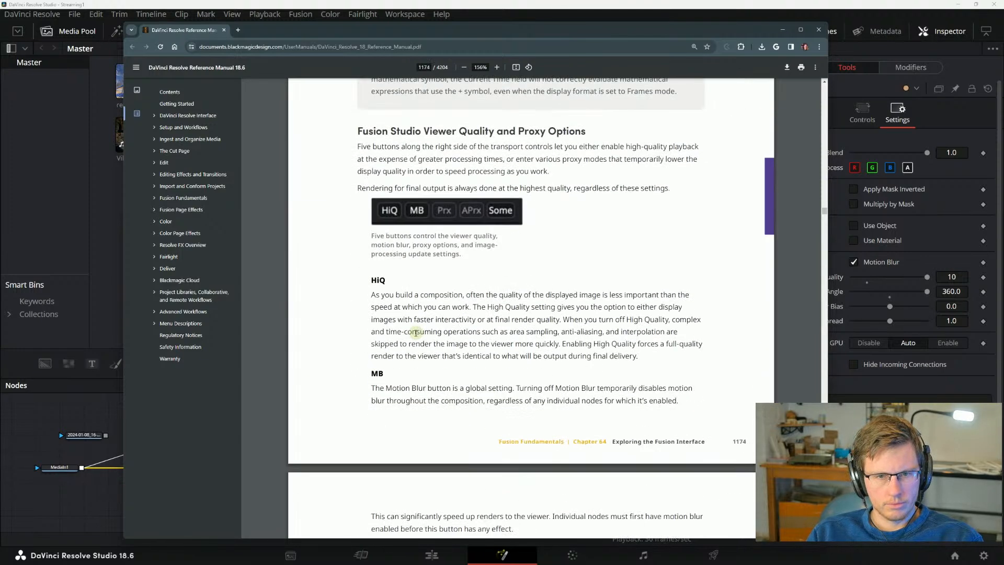
scroll(416, 328, down, 6)
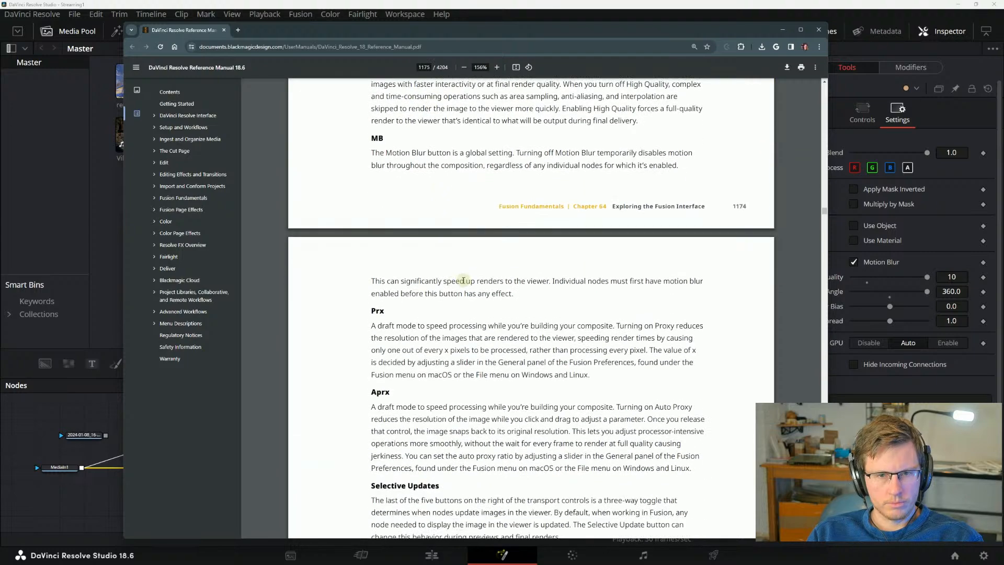
scroll(521, 311, down, 11)
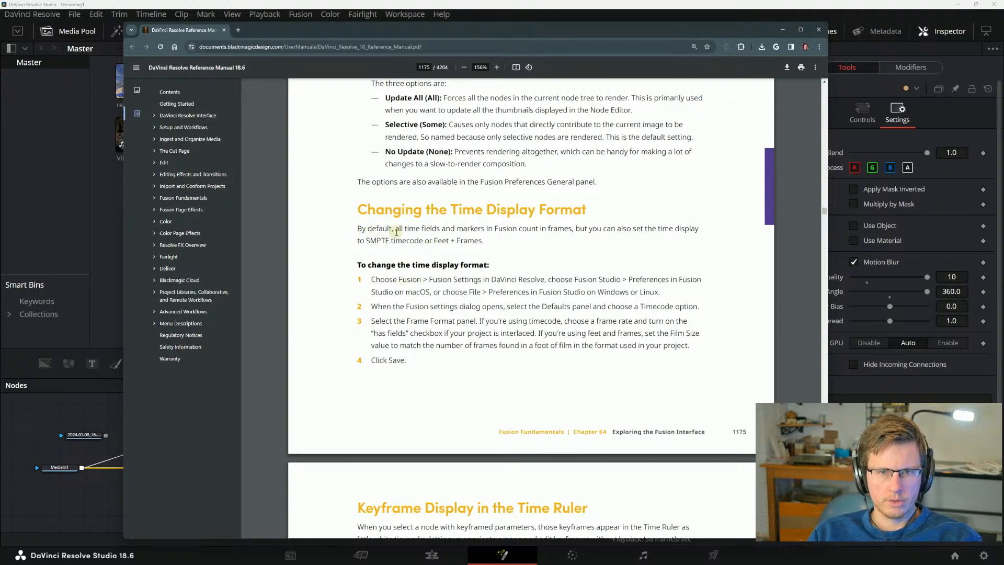
scroll(422, 277, up, 2)
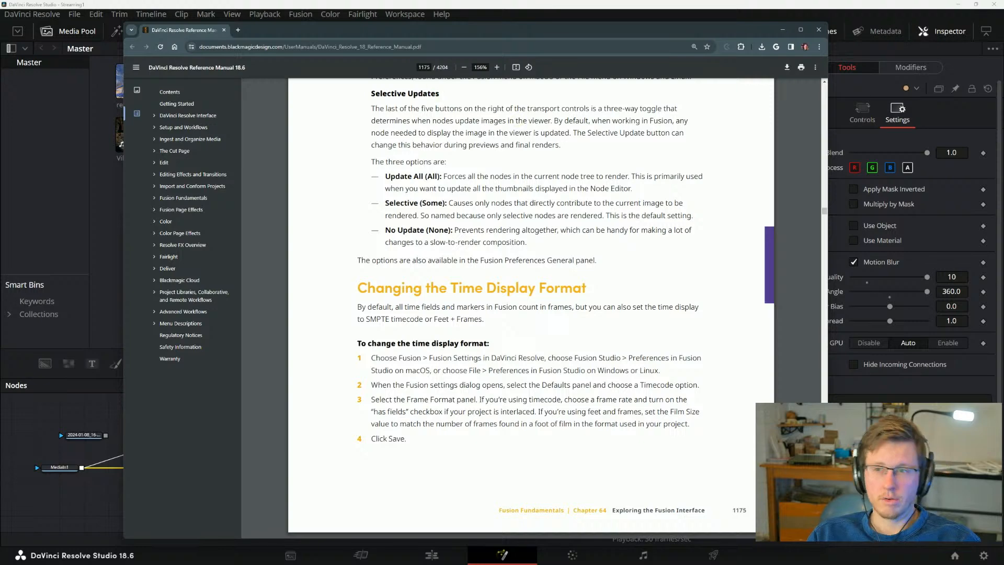
Look up "what is smpte" on Google in a separate browser window and read what SMPTE timecode is used for.
click(238, 29)
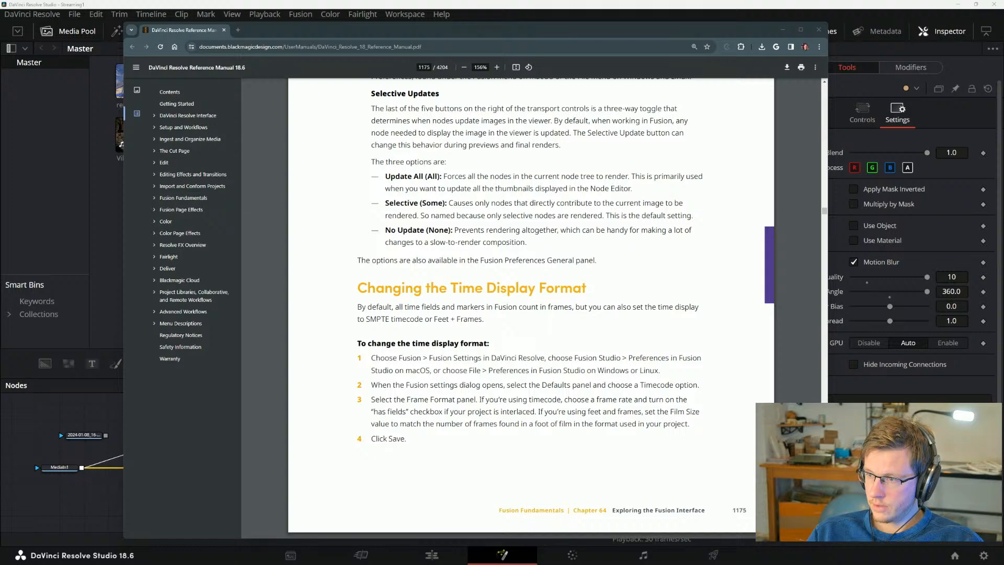
drag(1003, 125, 629, 75)
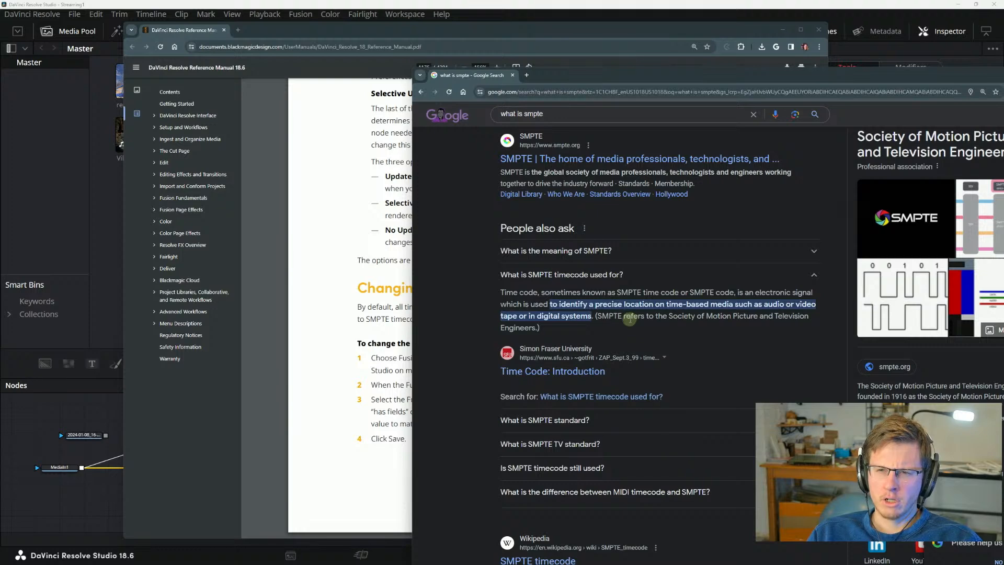
drag(670, 316, 738, 316)
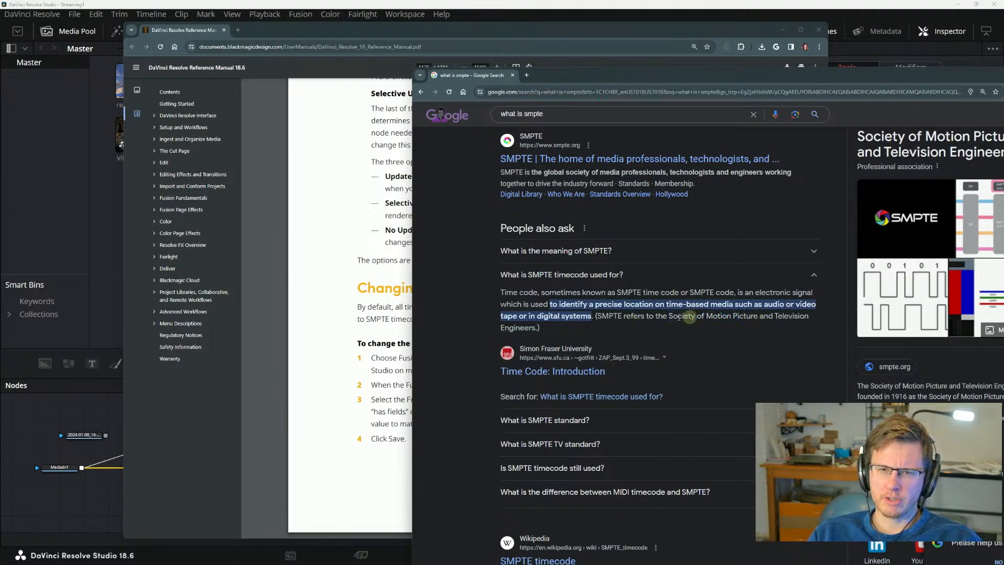
Open the Wikipedia article on SMPTE timecode from the search results and place its window over the manual.
scroll(651, 315, down, 5)
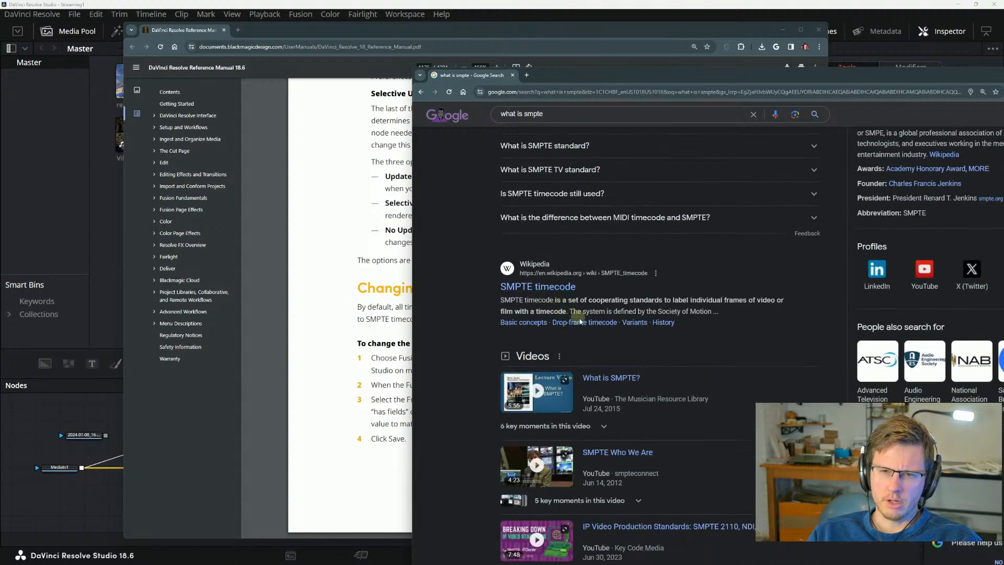
scroll(558, 300, down, 3)
scroll(555, 254, up, 2)
click(554, 252)
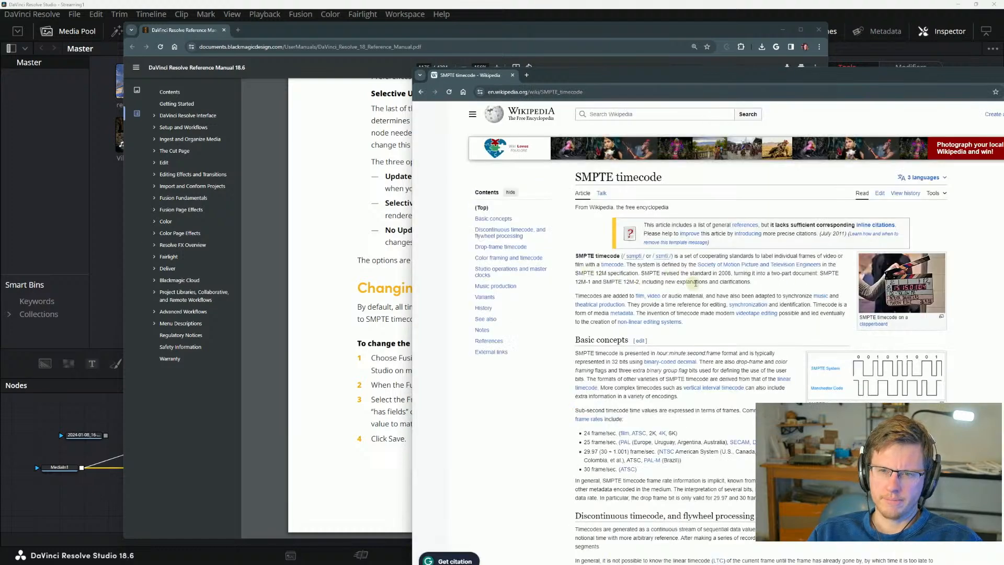
scroll(696, 283, up, 2)
drag(729, 75, 542, 24)
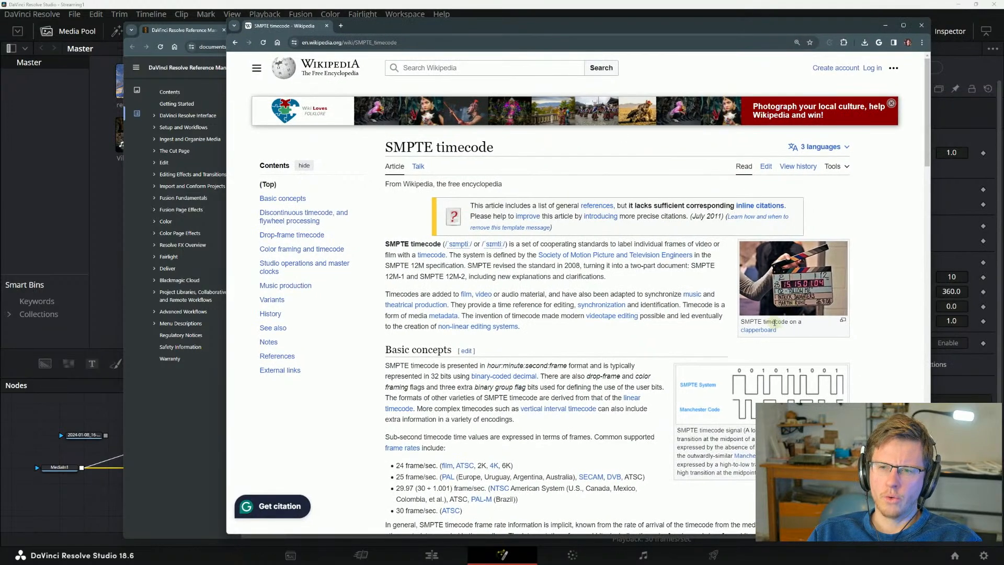
drag(635, 23, 553, 27)
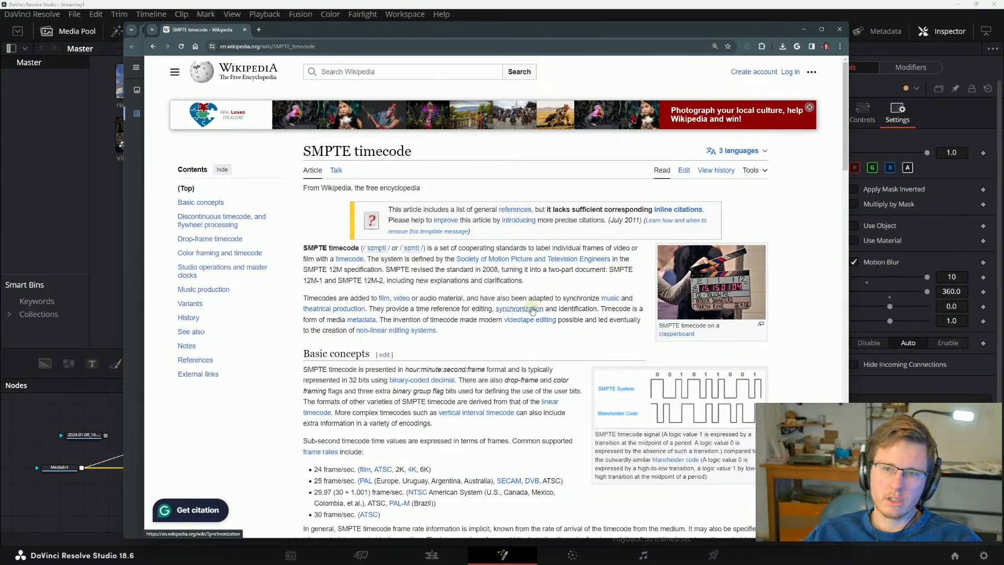
Read the opening paragraph of the SMPTE timecode article for its definition and the revision of the standard.
mouse_move(533, 311)
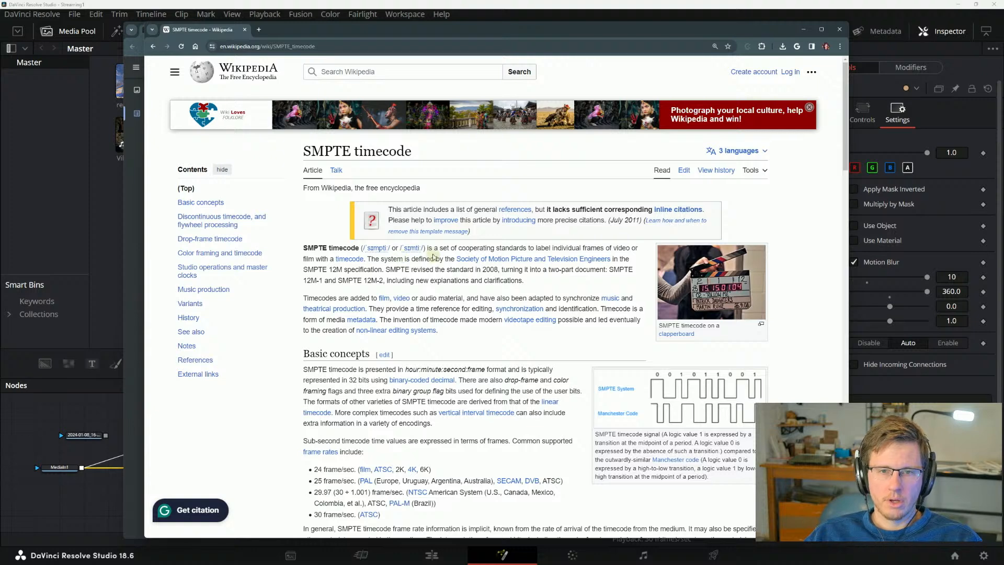
drag(439, 248, 506, 249)
click(519, 251)
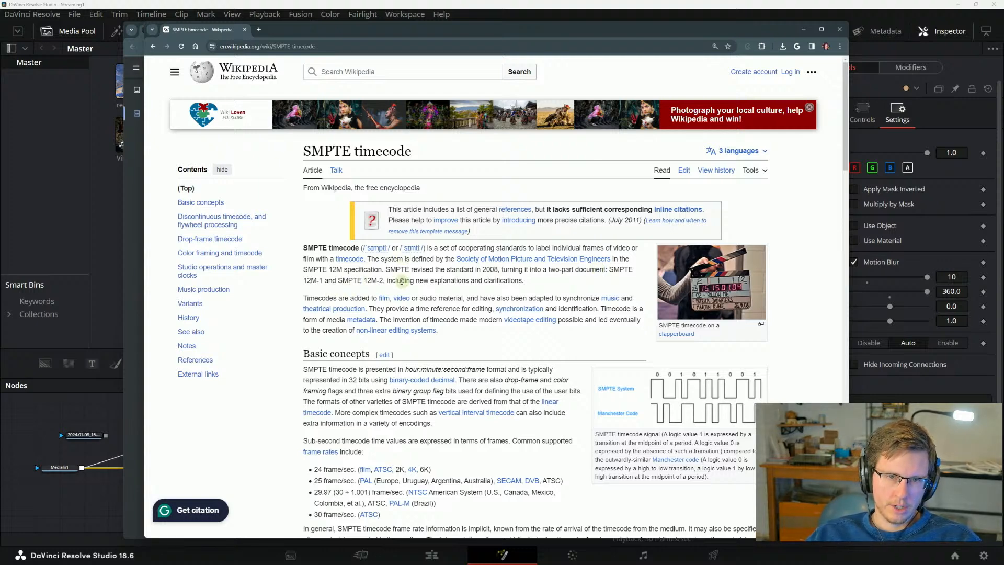
drag(392, 281, 459, 280)
click(464, 281)
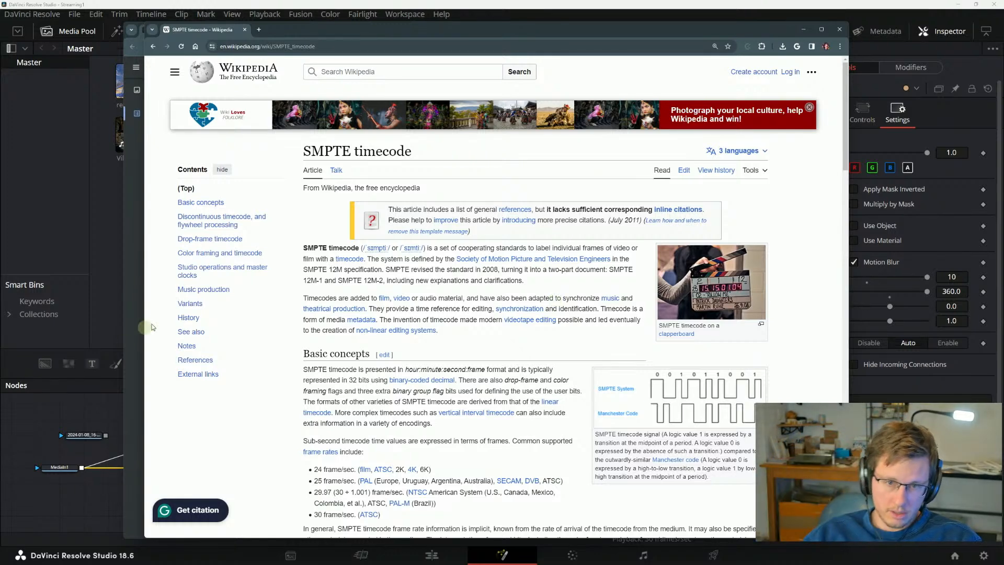
Read the article's paragraph on how timecodes are used in media and contributed to non-linear editing systems.
scroll(502, 330, down, 2)
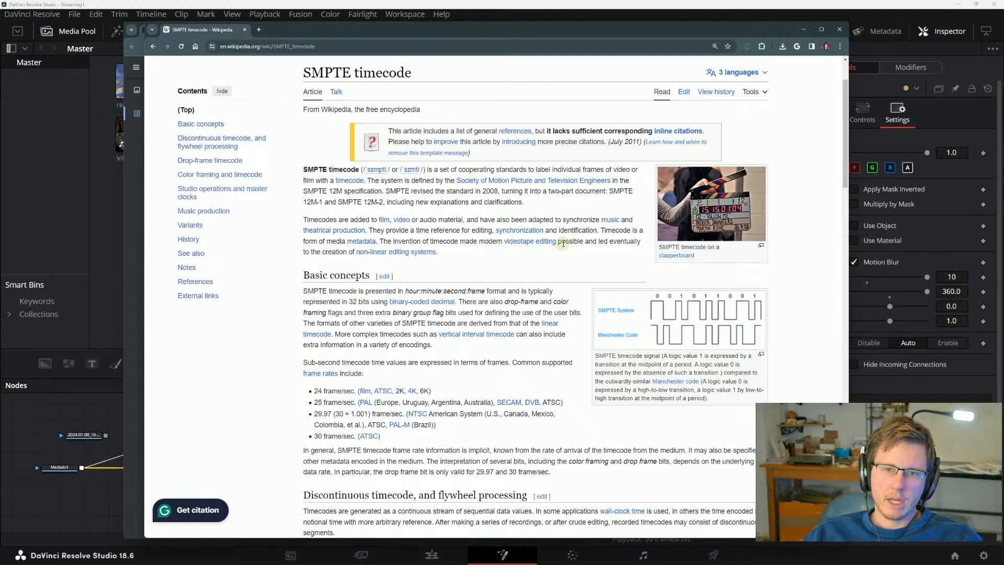
double_click(317, 251)
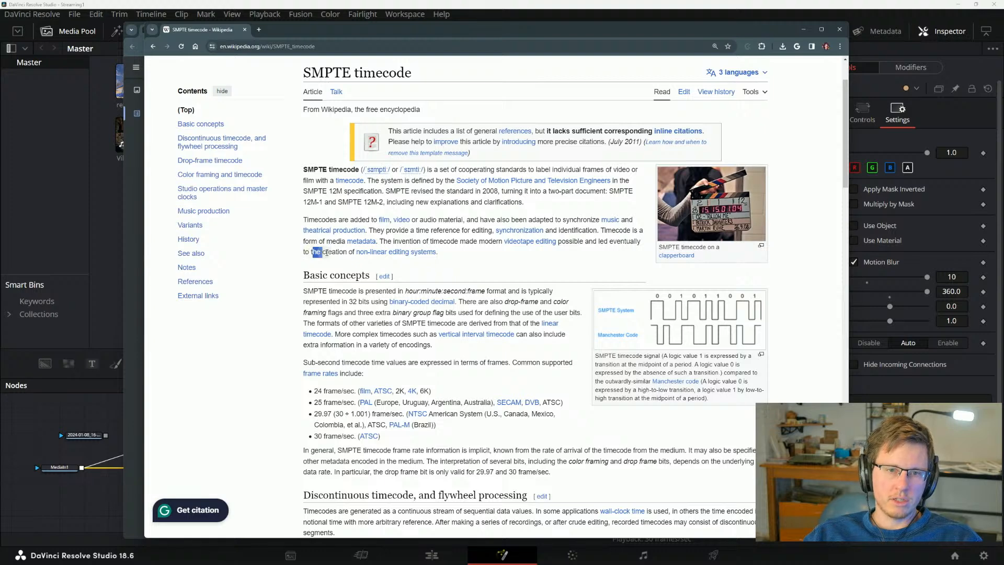
drag(326, 252, 347, 274)
click(456, 230)
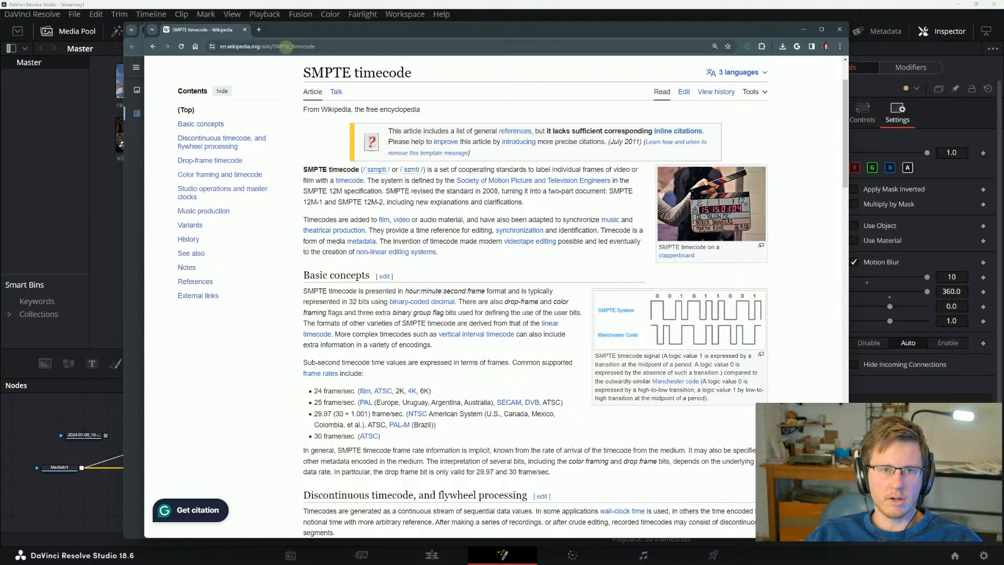
Select the SMPTE timecode article's web address and switch to the separate Davinci Resolve page window.
click(286, 47)
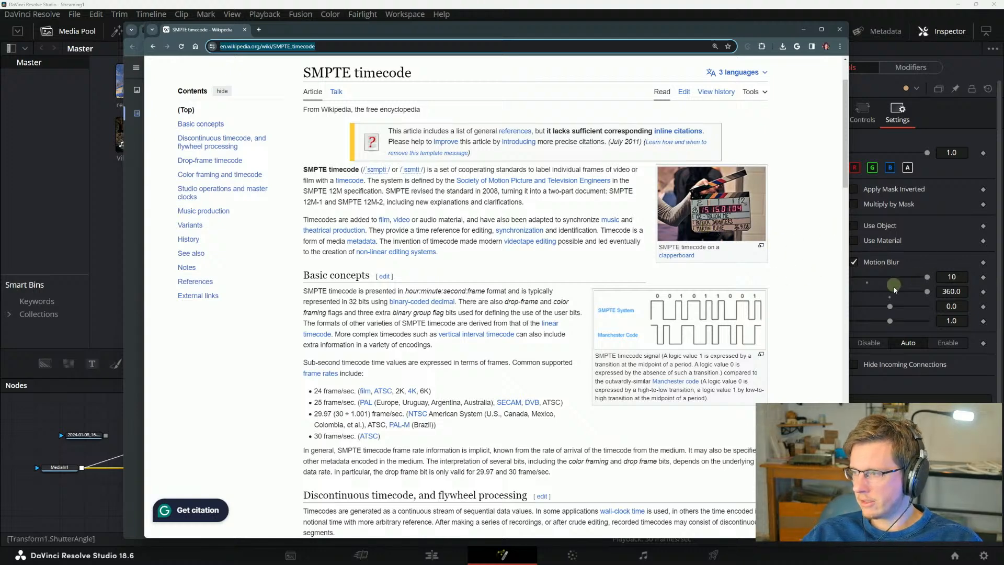
key(alt+Tab)
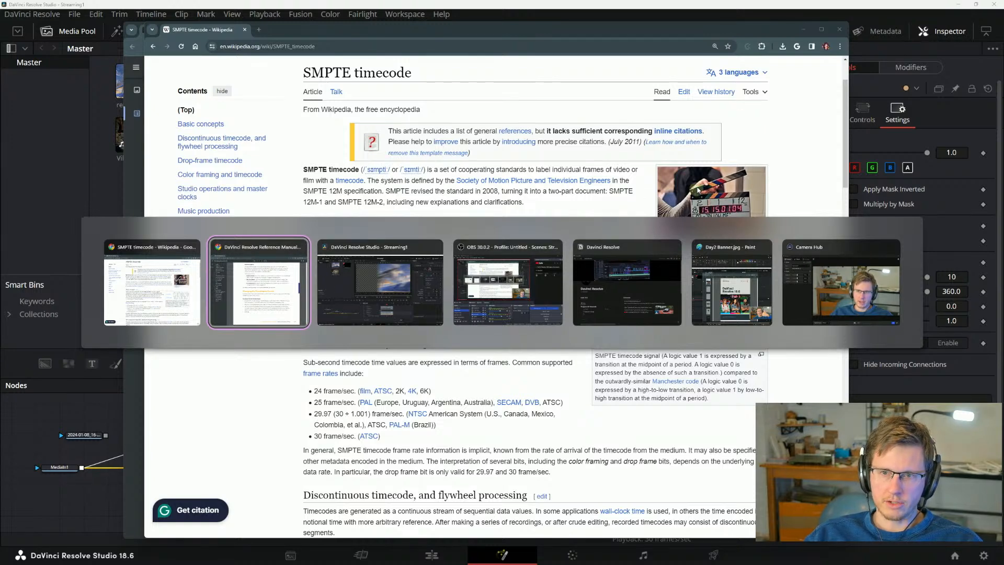
click(626, 279)
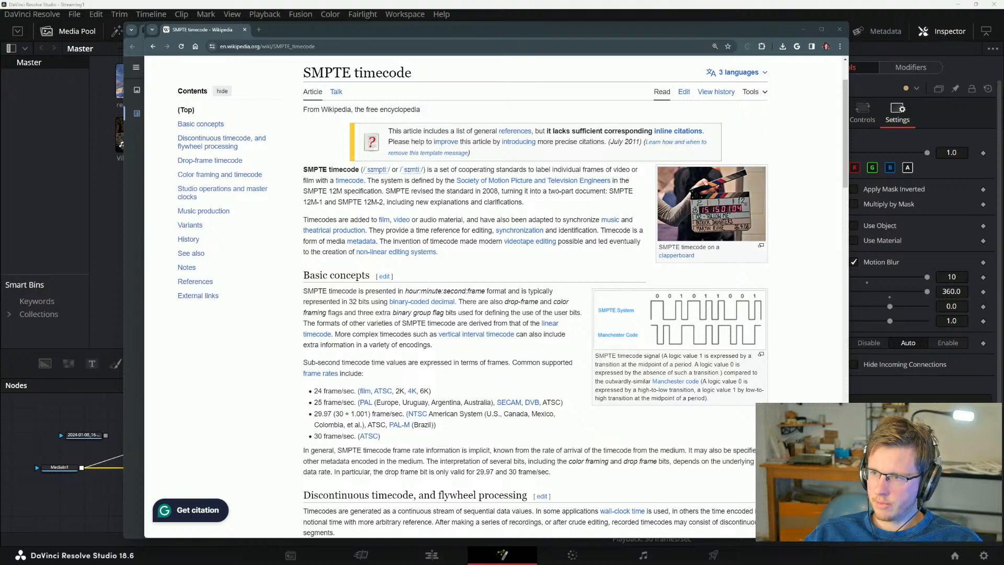
Read the article's Basic concepts section on the timecode format, sub-second values and common frame rates.
scroll(600, 204, down, 2)
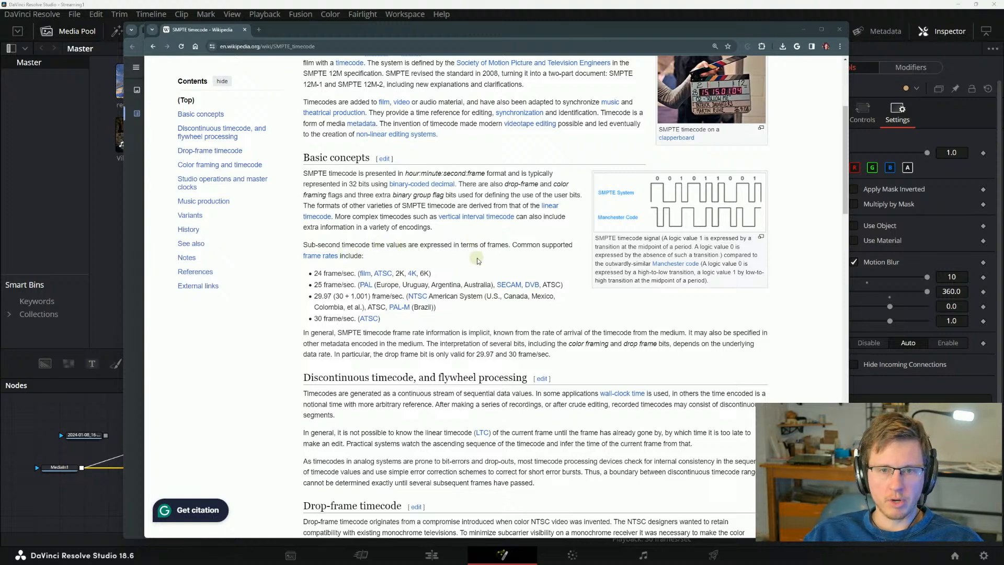
drag(512, 244, 554, 244)
click(551, 245)
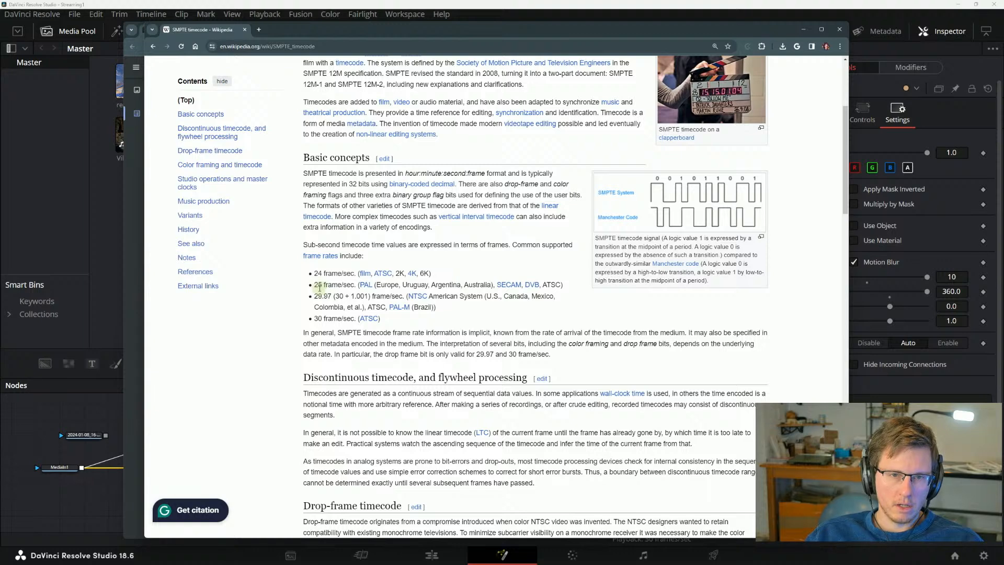
scroll(331, 315, down, 1)
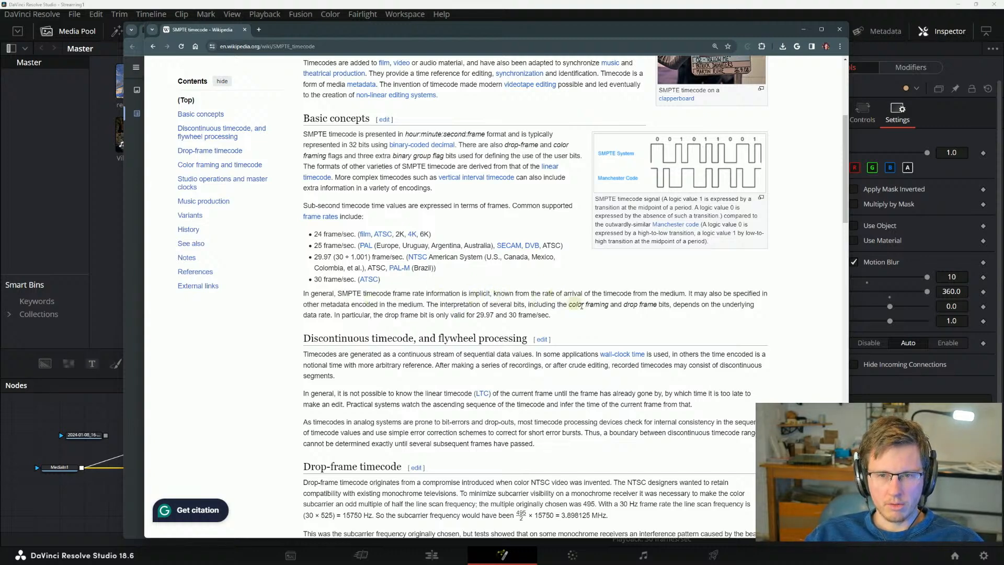
scroll(520, 292, down, 3)
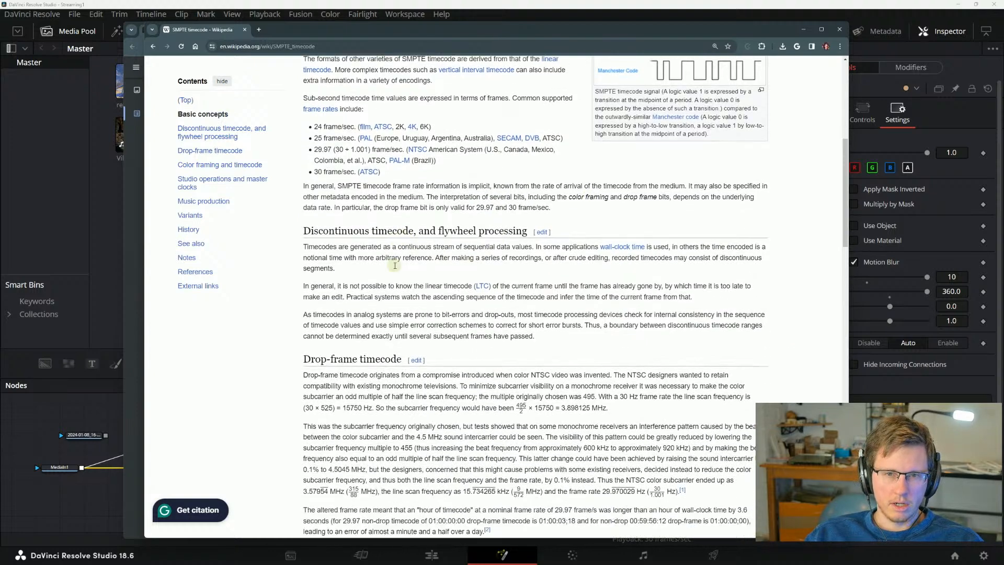
Read the Drop-frame timecode section with its example frame sequences, skim the remaining sections and return to the article's beginning.
scroll(382, 287, down, 2)
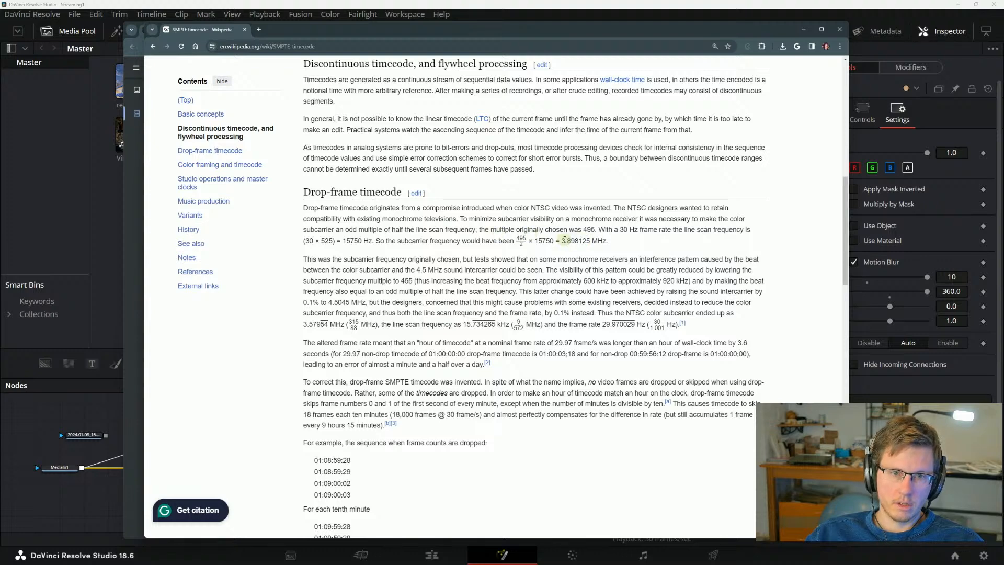
scroll(353, 230, down, 3)
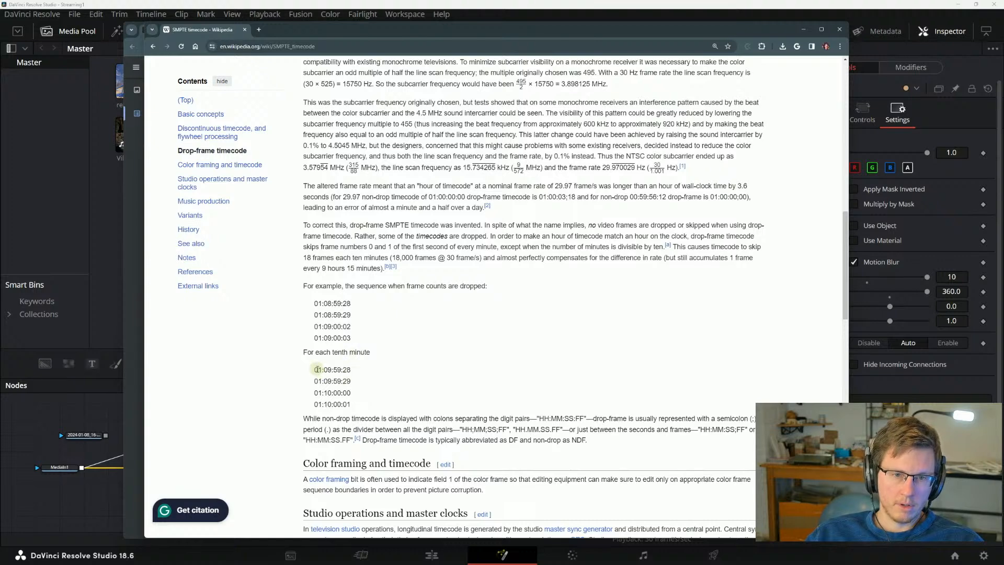
mouse_move(321, 370)
mouse_down()
mouse_move(351, 369)
mouse_move(322, 369)
mouse_up()
click(349, 367)
click(344, 366)
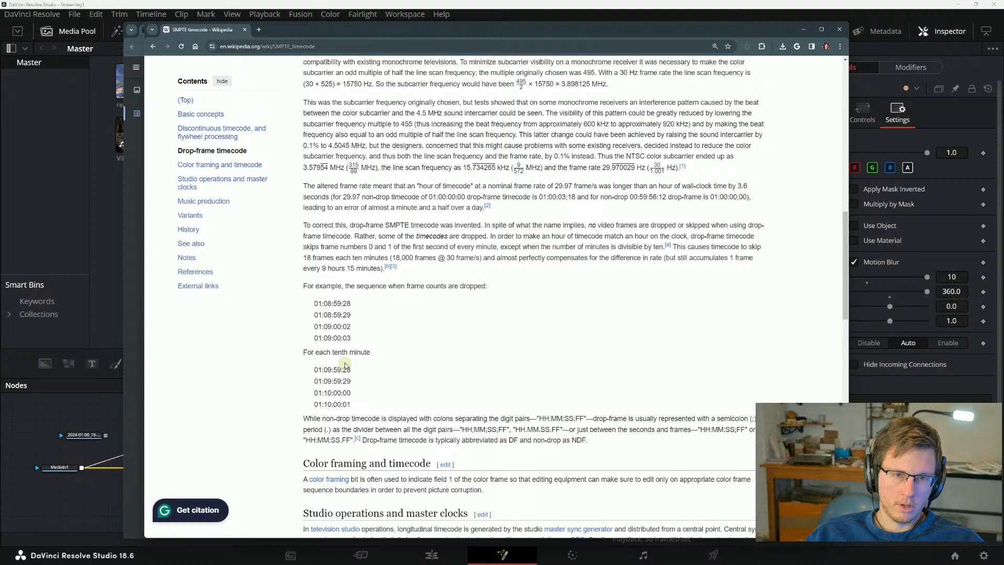
drag(351, 305, 324, 304)
click(351, 304)
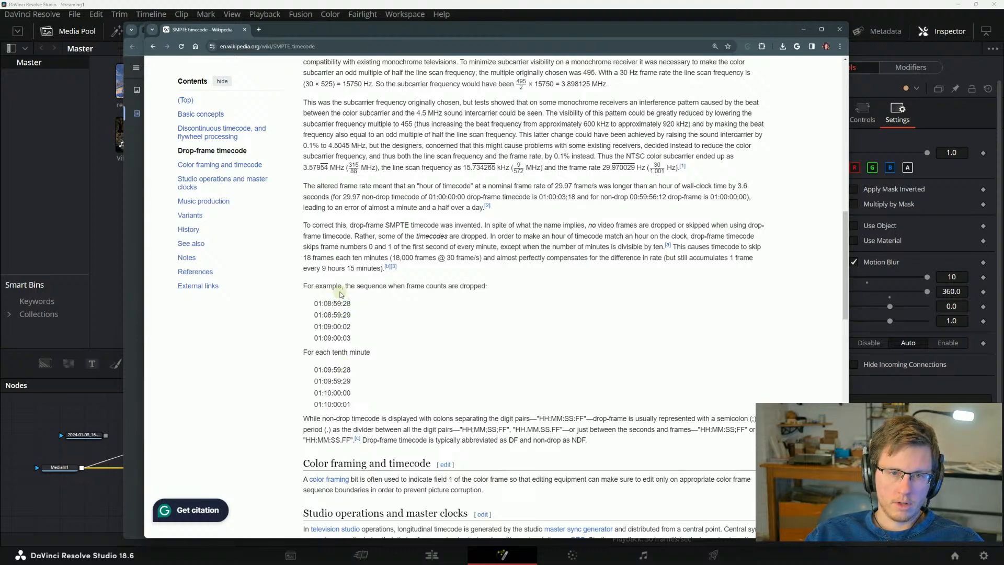
scroll(392, 314, down, 2)
scroll(368, 327, down, 6)
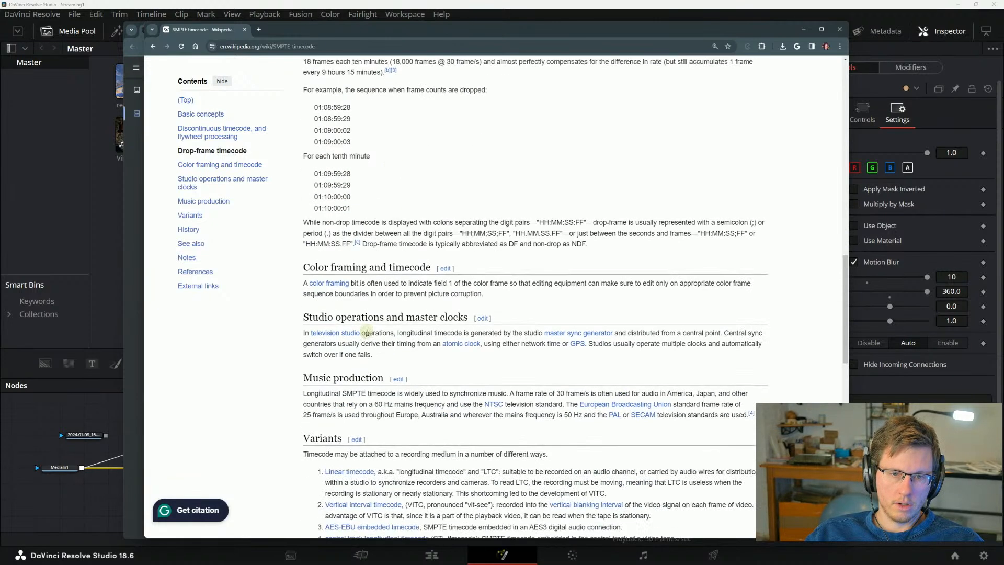
scroll(470, 353, up, 20)
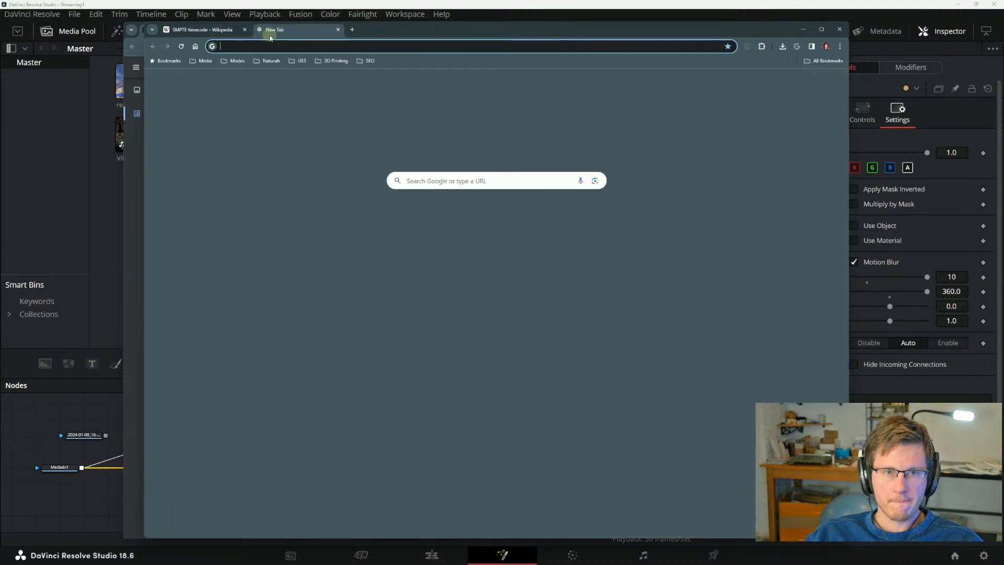
Open a new browser tab and move it out of the article's window onto the other monitor.
click(259, 29)
drag(280, 36, 1003, 193)
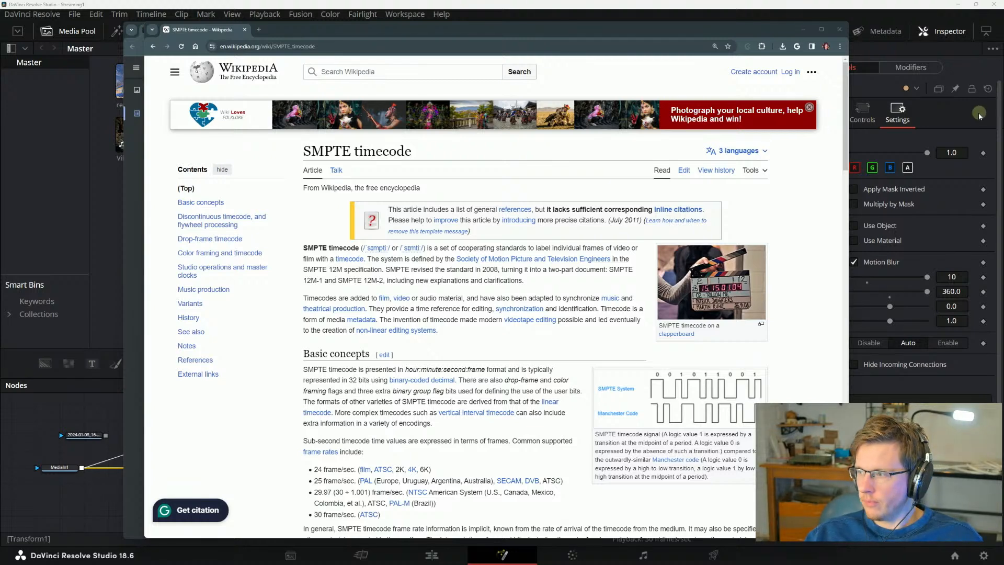
Open Paint, place its window over the article and handwrite "brb" on the blank canvas.
mouse_move(875, 562)
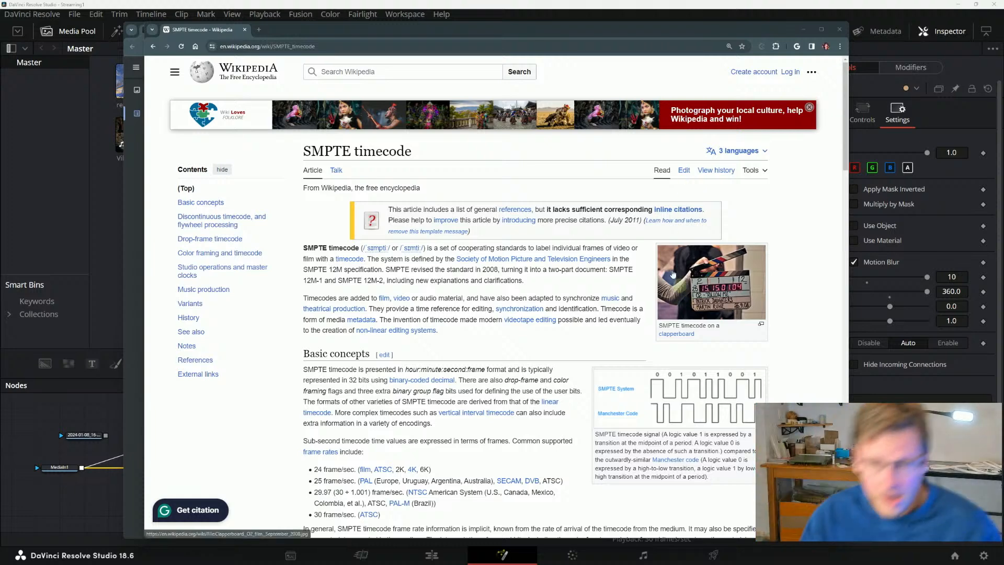
key(super)
text(paint)
key(Return)
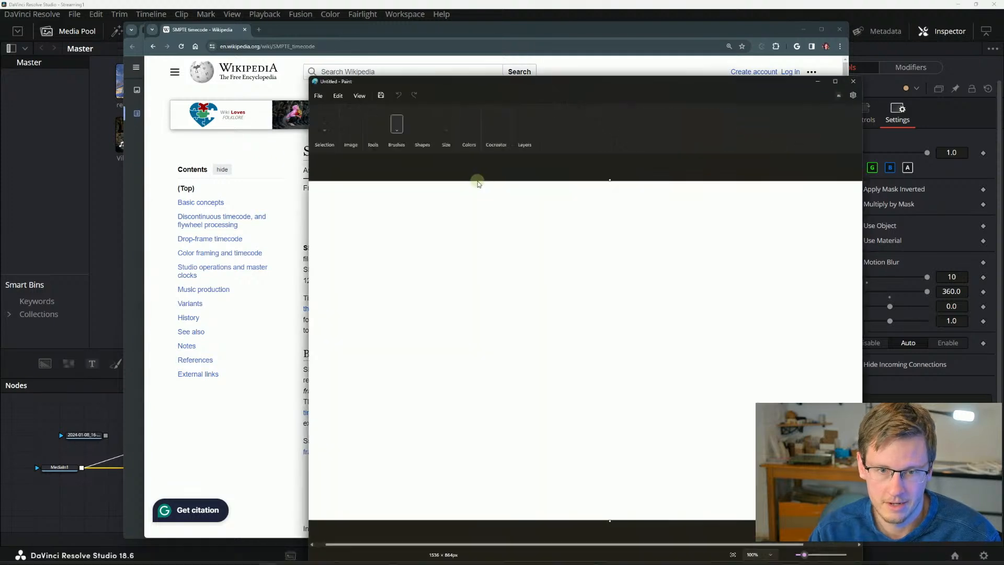
drag(481, 97, 387, 104)
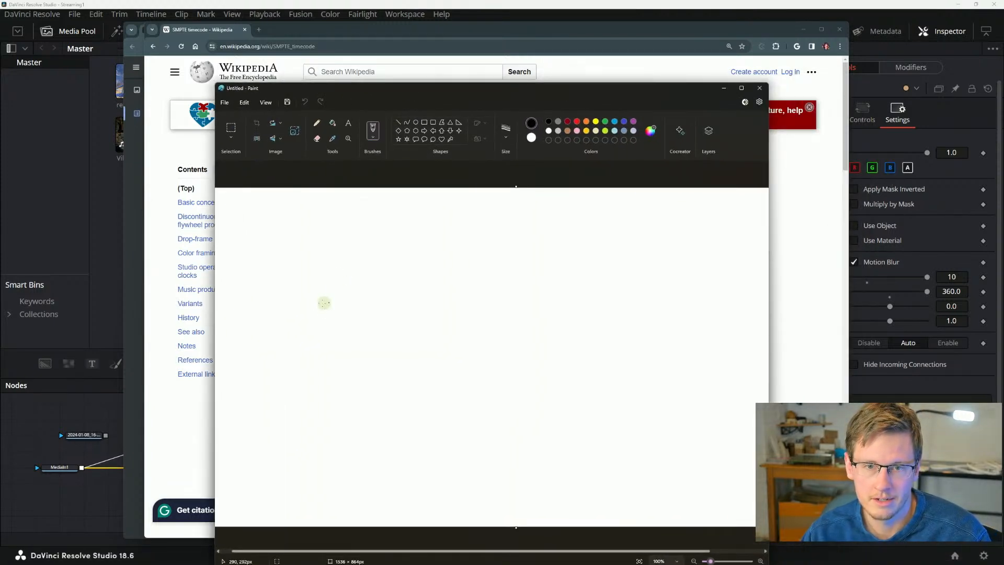
mouse_move(322, 281)
mouse_down()
mouse_move(355, 361)
mouse_move(334, 363)
mouse_up()
drag(393, 327, 426, 325)
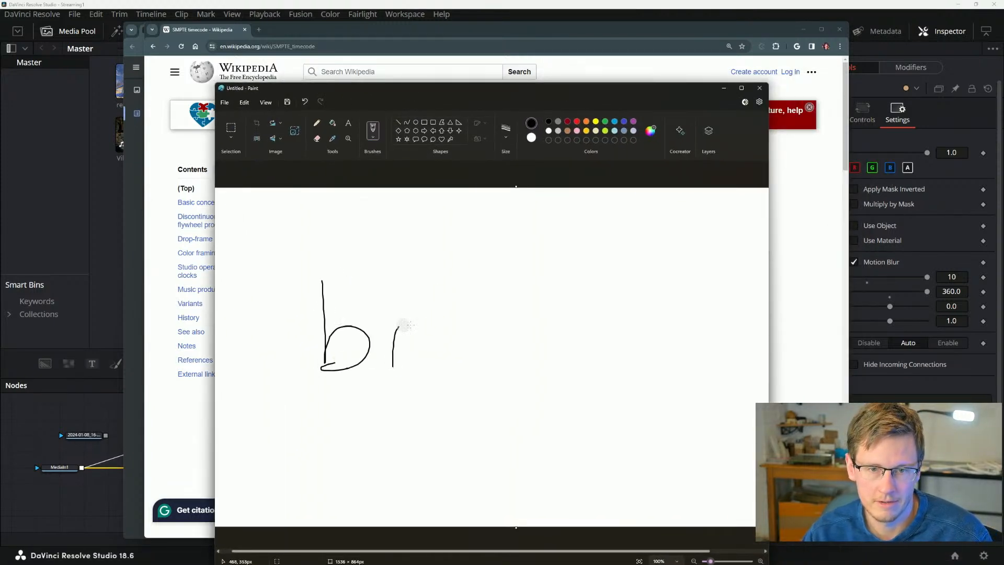
drag(459, 290, 453, 387)
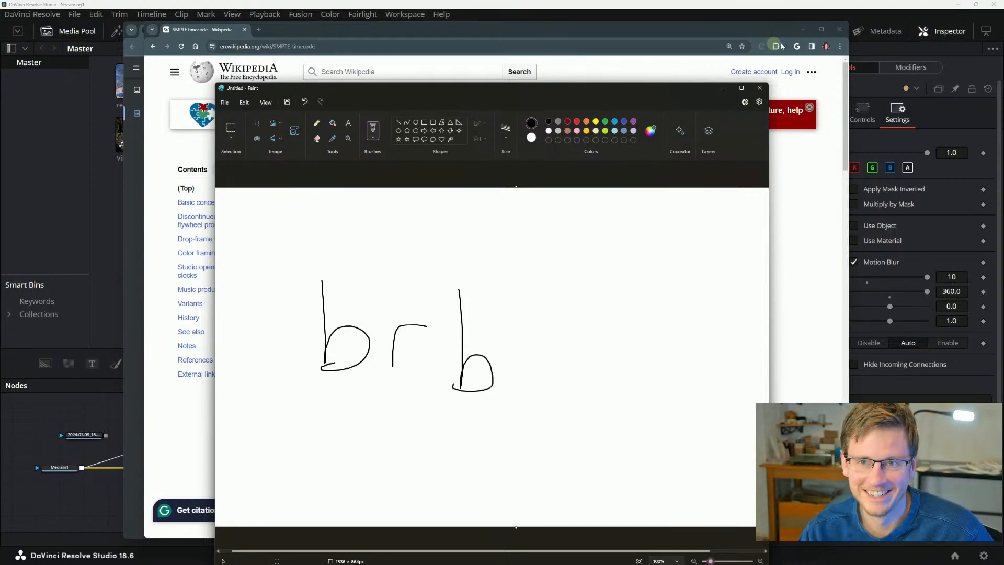
Close the Wikipedia article window and close Paint without saving the drawing, returning to the manual.
click(724, 88)
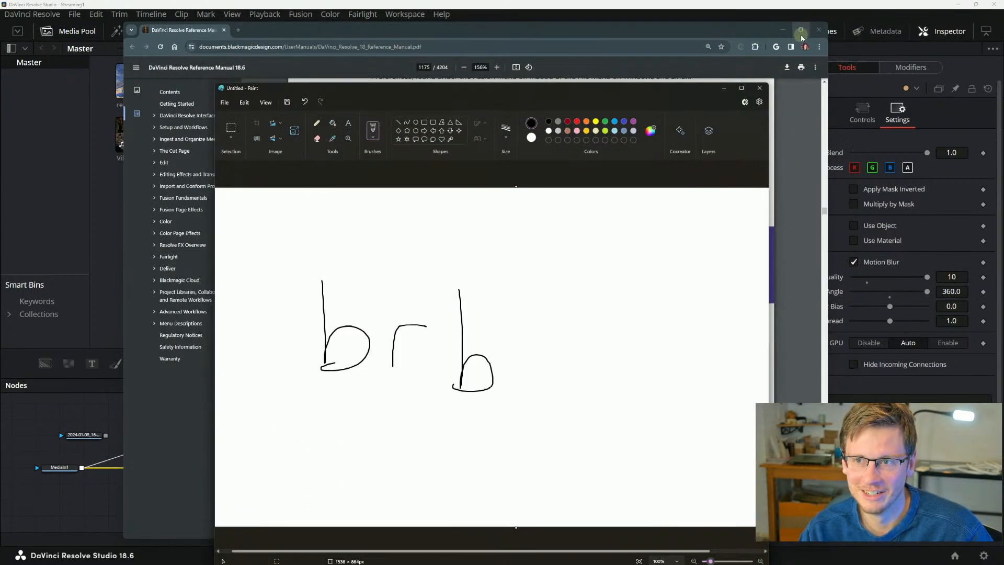
mouse_move(801, 36)
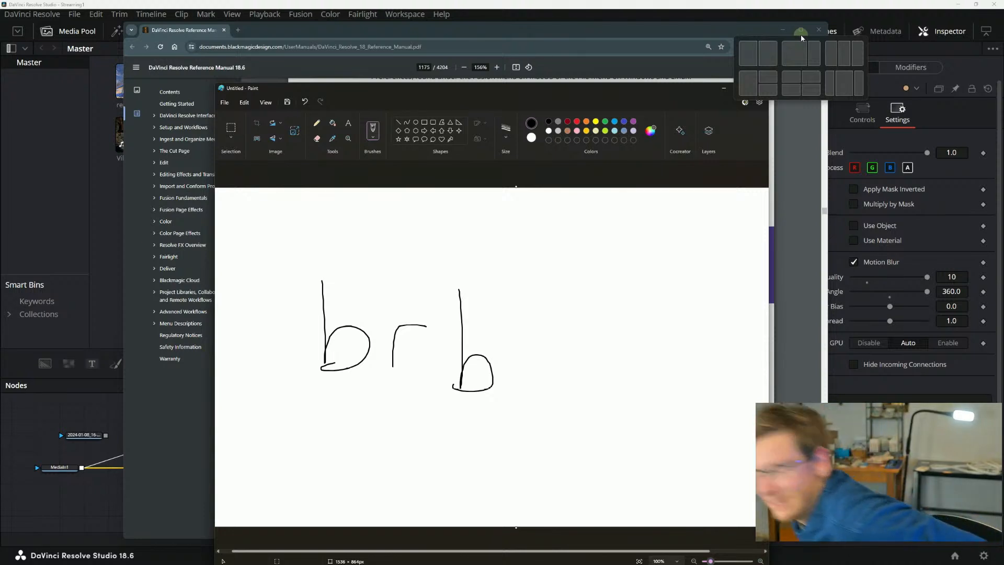
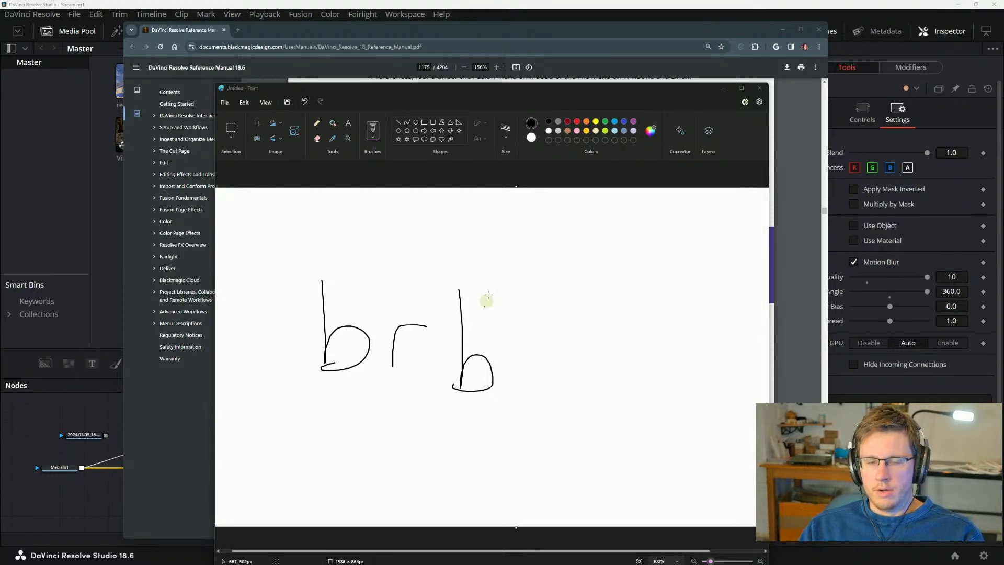
click(760, 88)
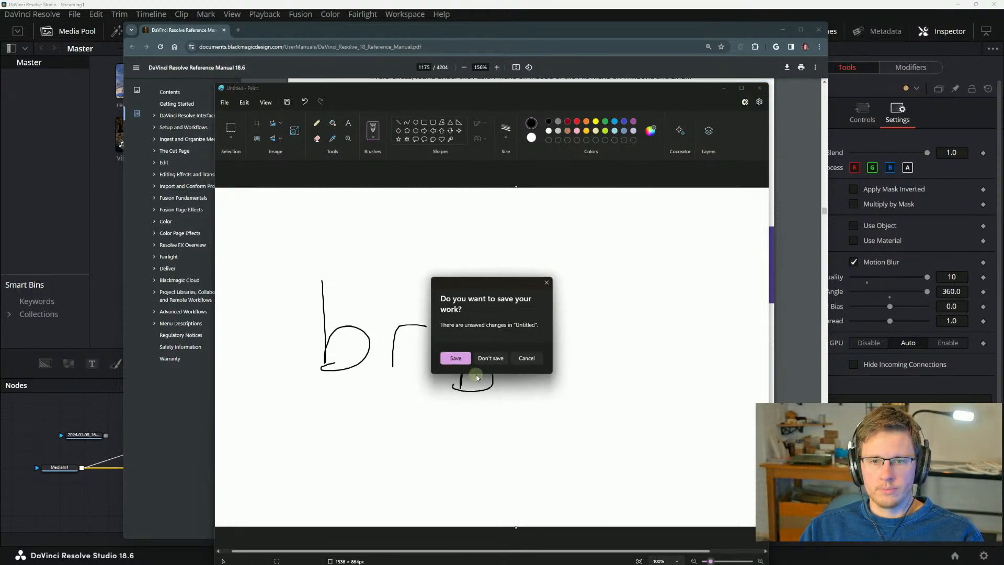
click(491, 357)
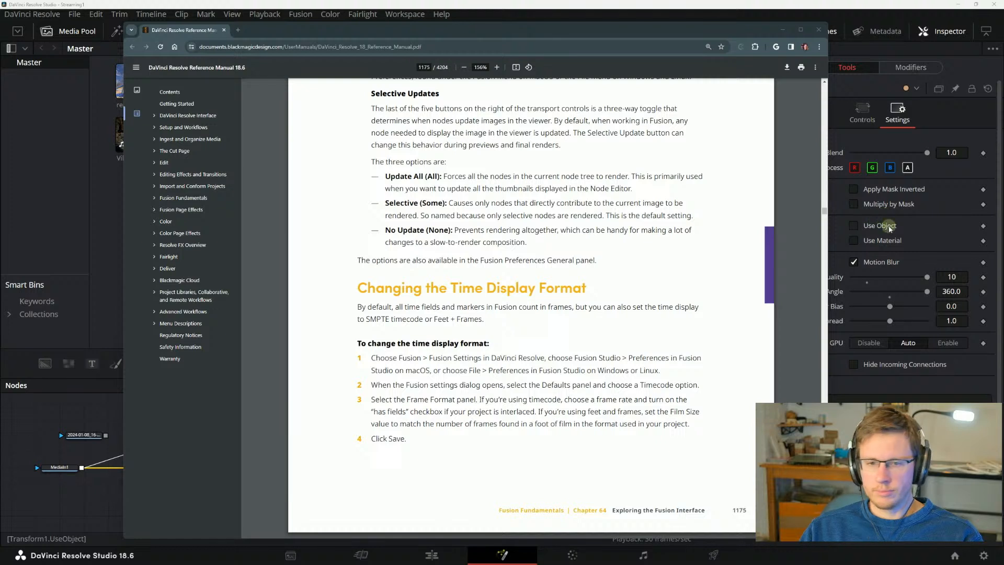
Read the manual's instructions under "To change the time display format", including the path to Fusion Settings.
mouse_move(263, 563)
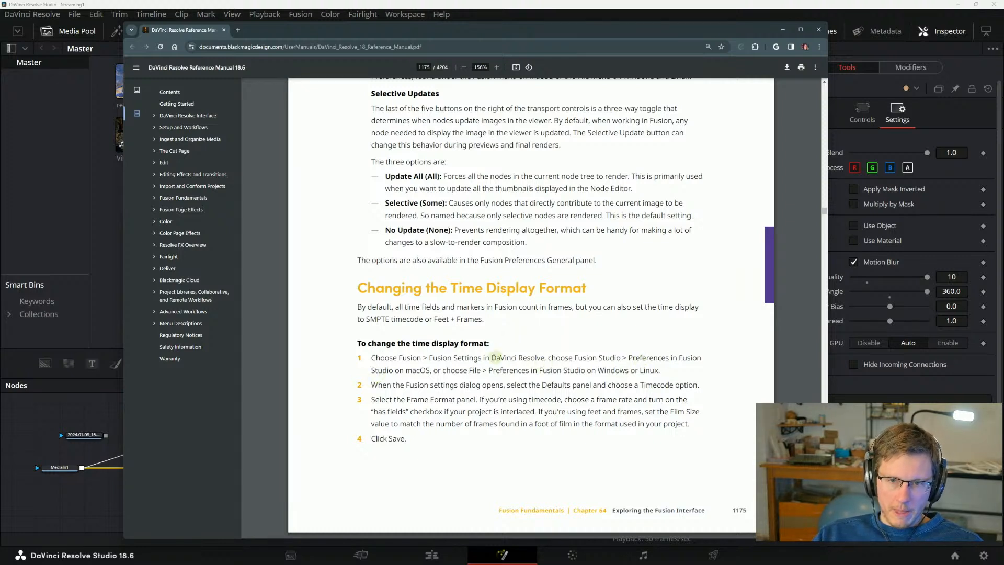
drag(400, 358, 467, 357)
click(467, 358)
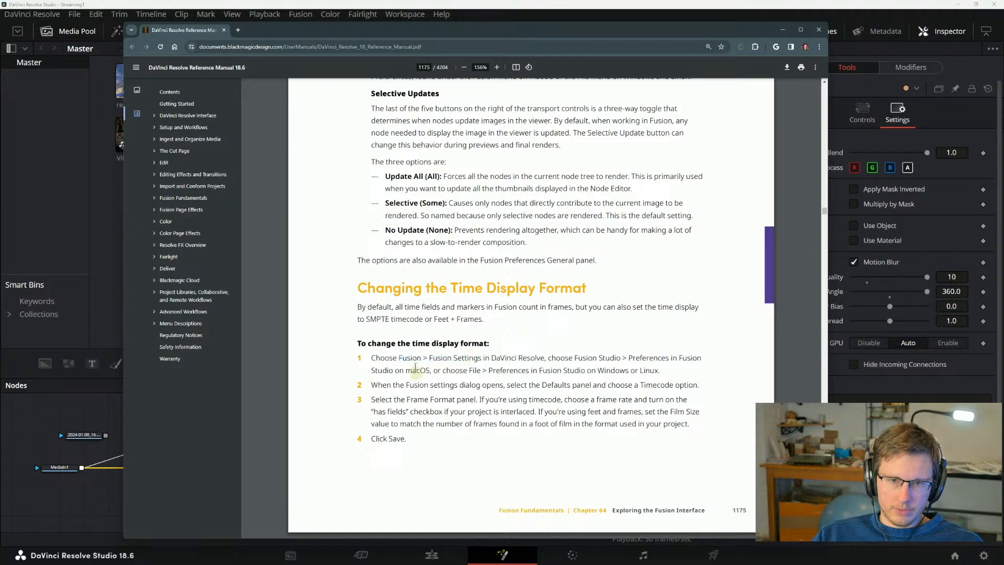
drag(358, 343, 490, 344)
click(490, 343)
Open the Fusion Settings dialog and place the manual window so the settings categories stay readable.
drag(546, 39, 288, 422)
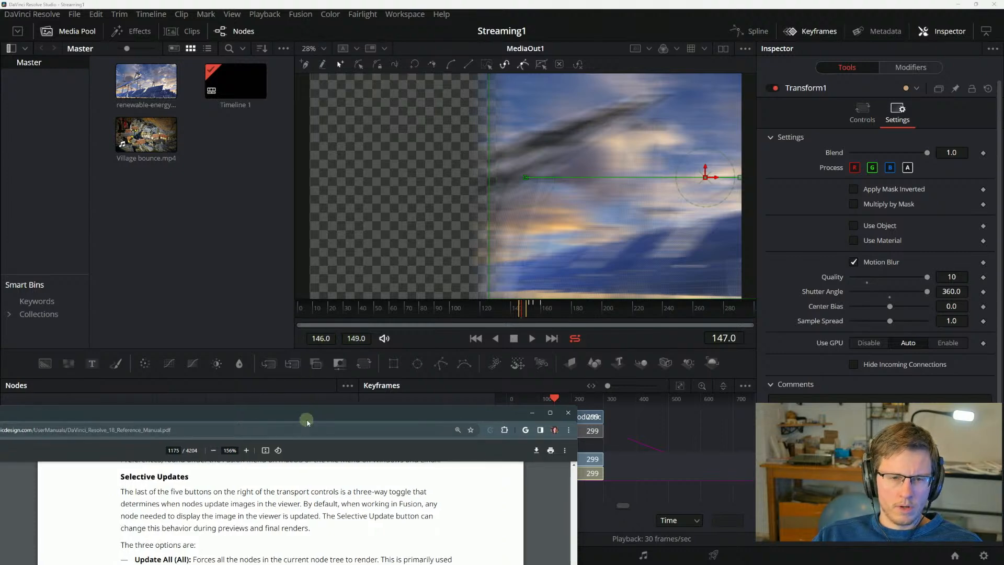
drag(300, 420, 549, 106)
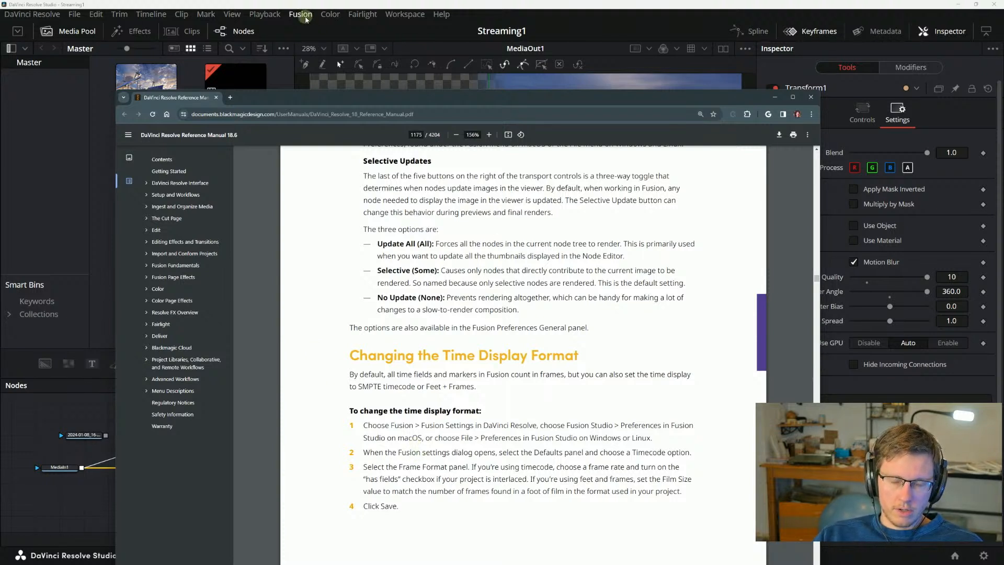
click(306, 18)
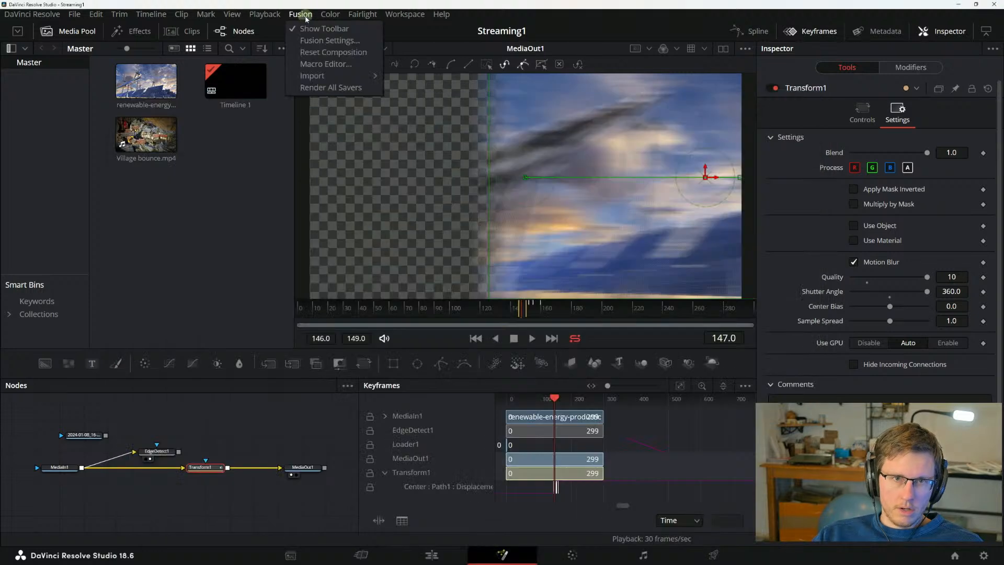
click(320, 41)
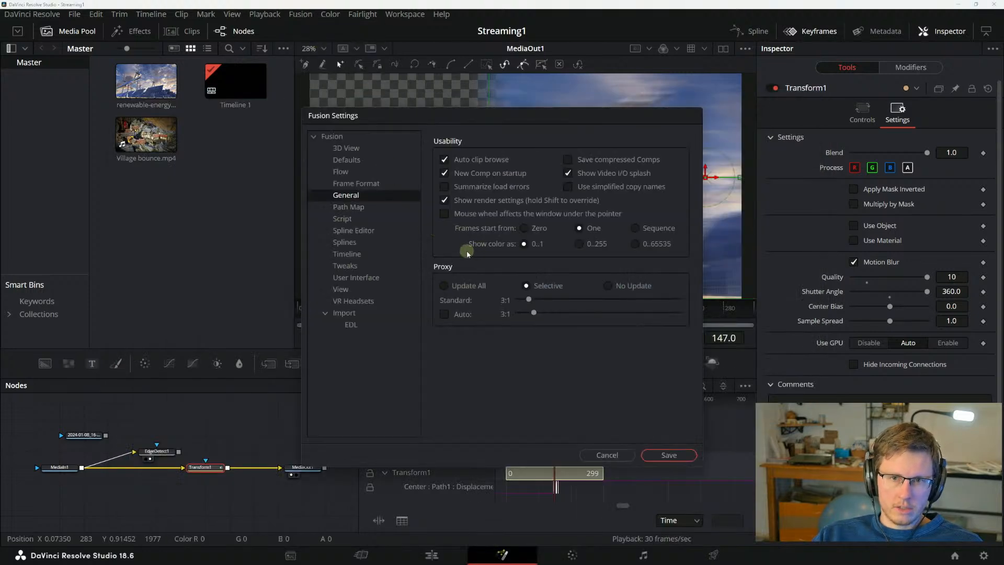
key(alt+Tab)
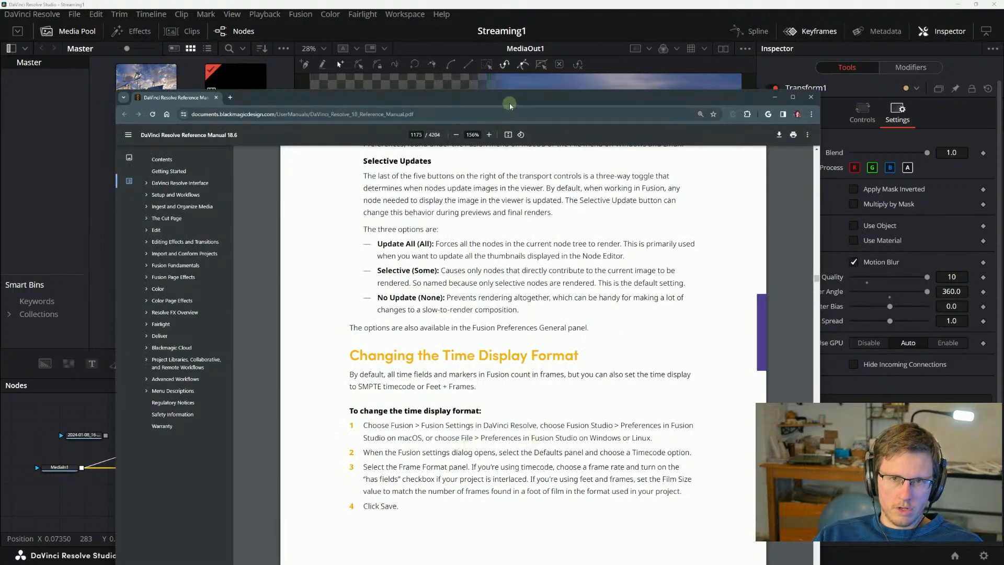
drag(510, 104, 464, 327)
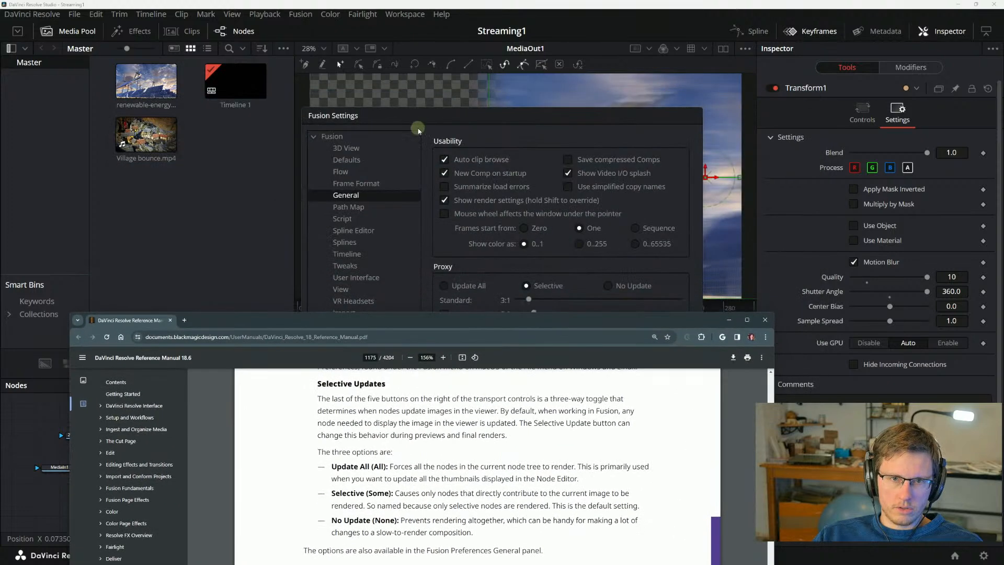
Review the Frame Format, General and Timeline categories in the Fusion Settings, including the default format choices.
click(363, 182)
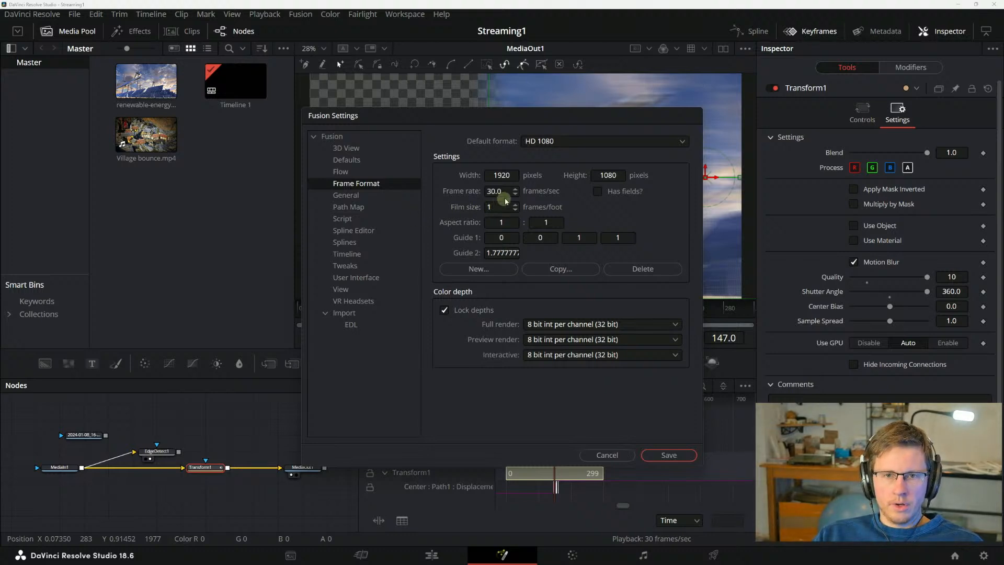
click(547, 140)
click(541, 140)
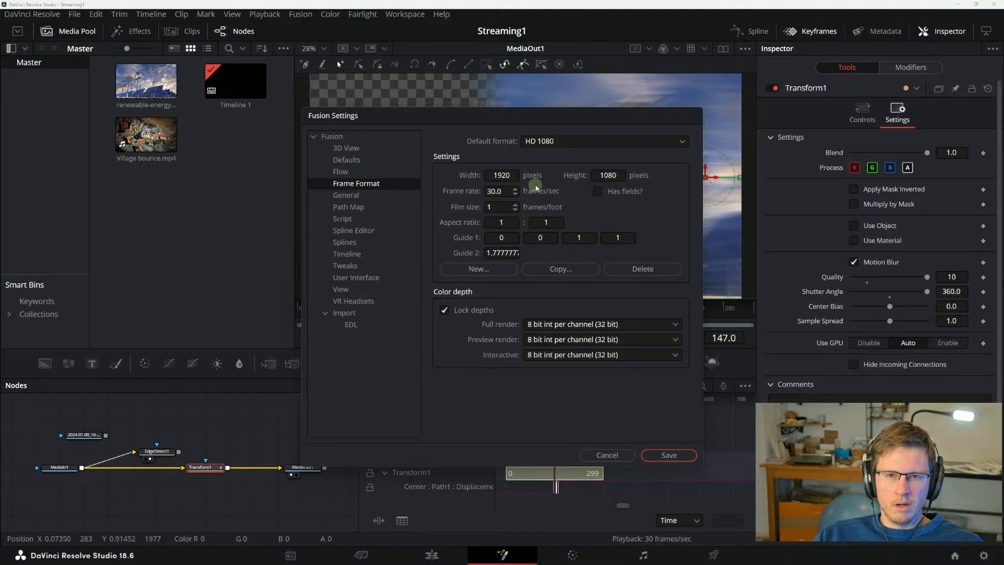
click(345, 198)
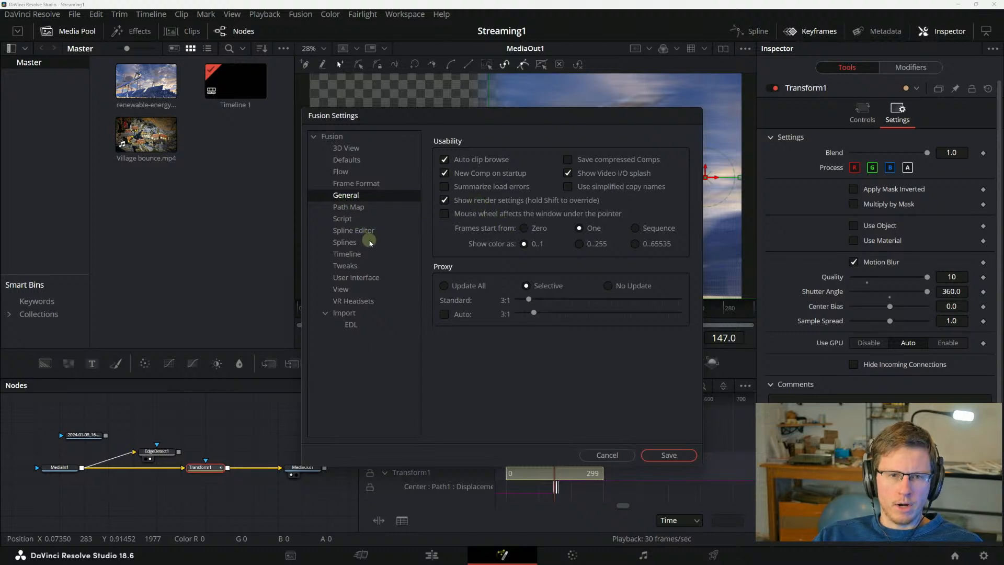
click(351, 255)
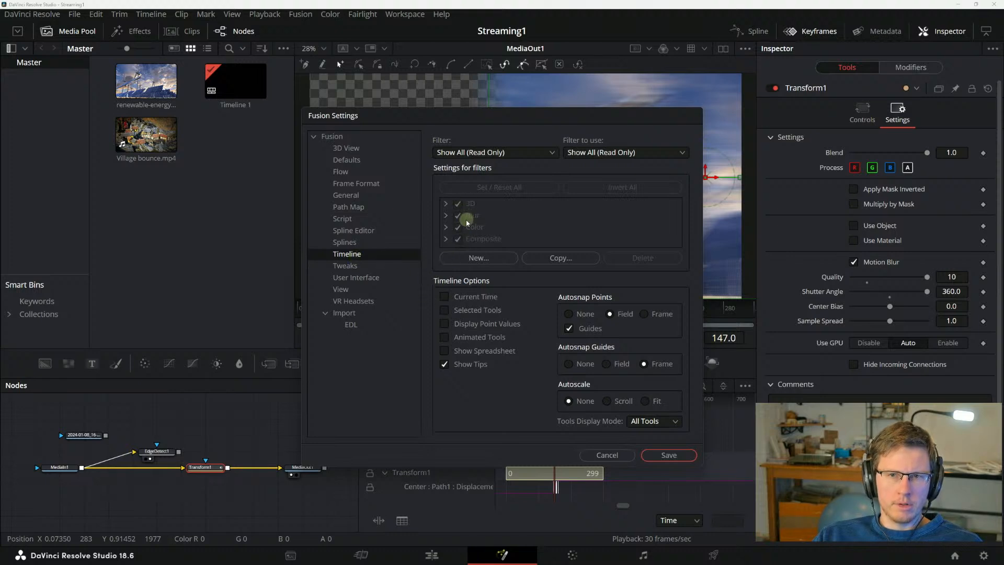
Return to the manual and read the paragraph under "Keyframe Display in the Time Ruler".
key(alt+Tab)
drag(455, 302, 512, 80)
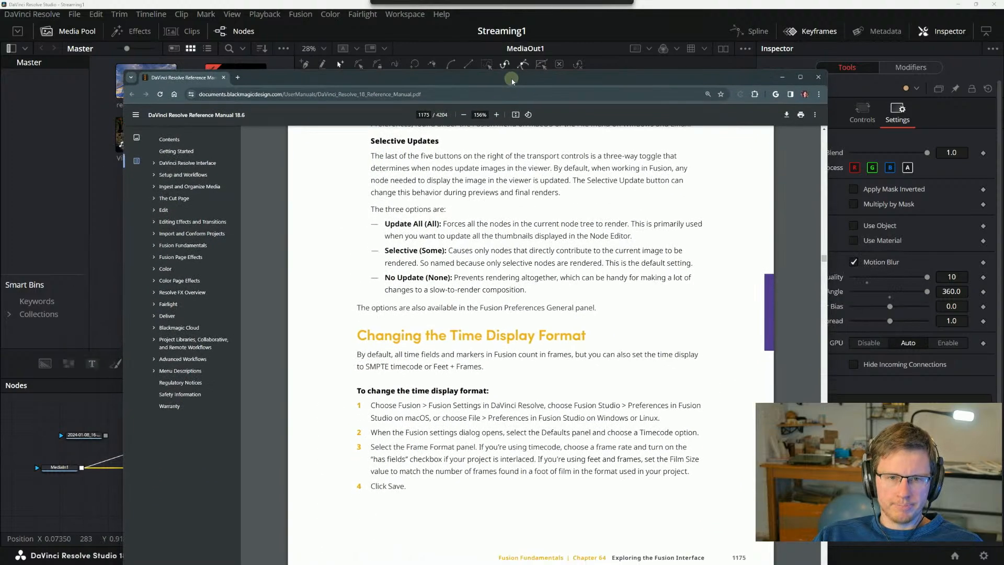
scroll(366, 351, down, 5)
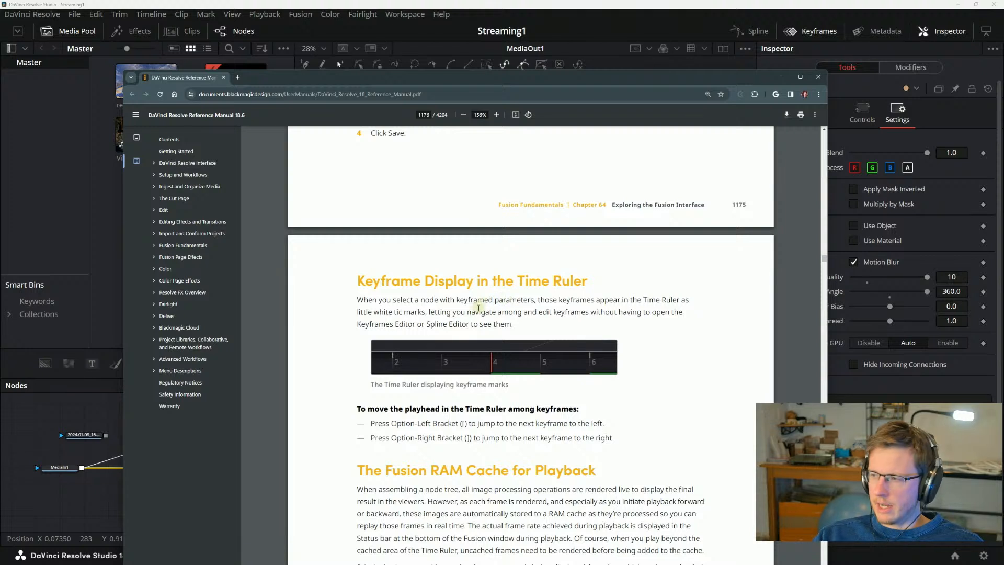
click(484, 294)
drag(366, 302, 450, 301)
click(470, 301)
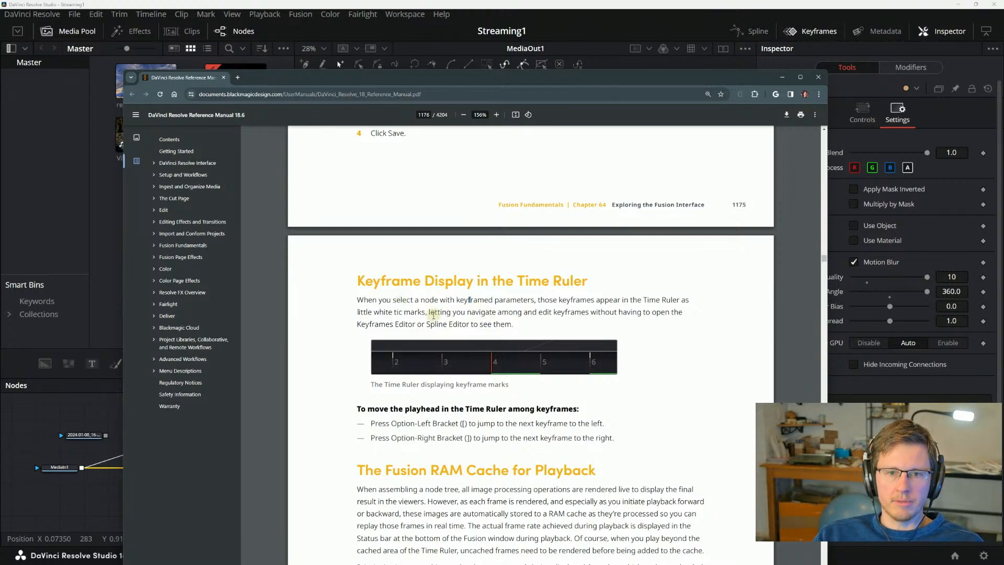
drag(430, 312, 464, 300)
click(566, 312)
click(537, 314)
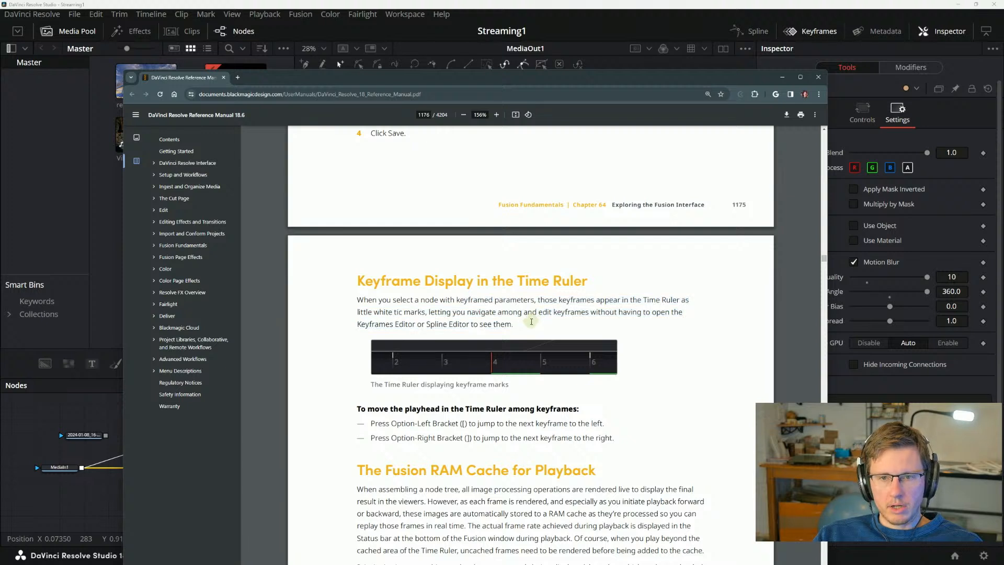
drag(532, 314, 481, 311)
click(563, 308)
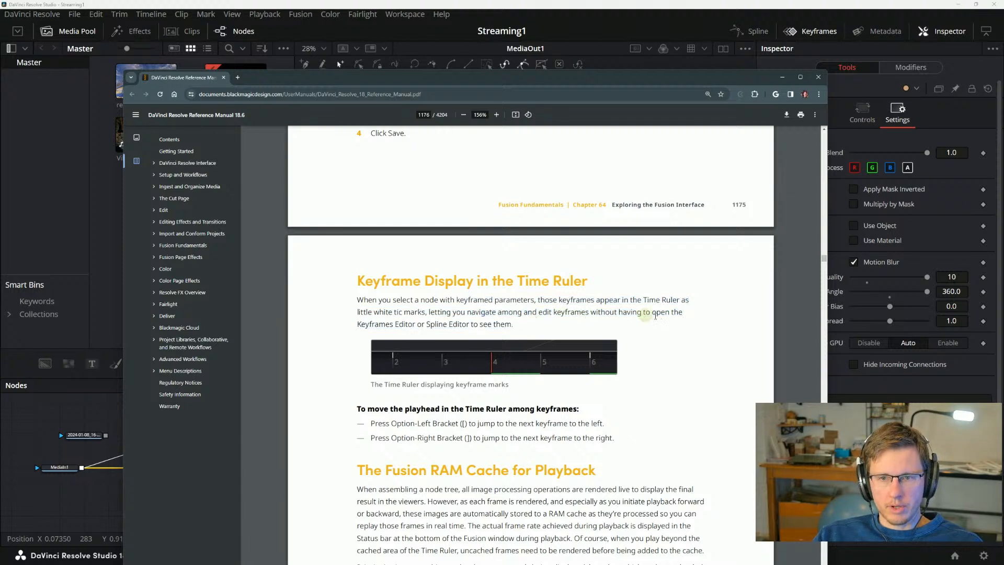
drag(357, 323, 517, 320)
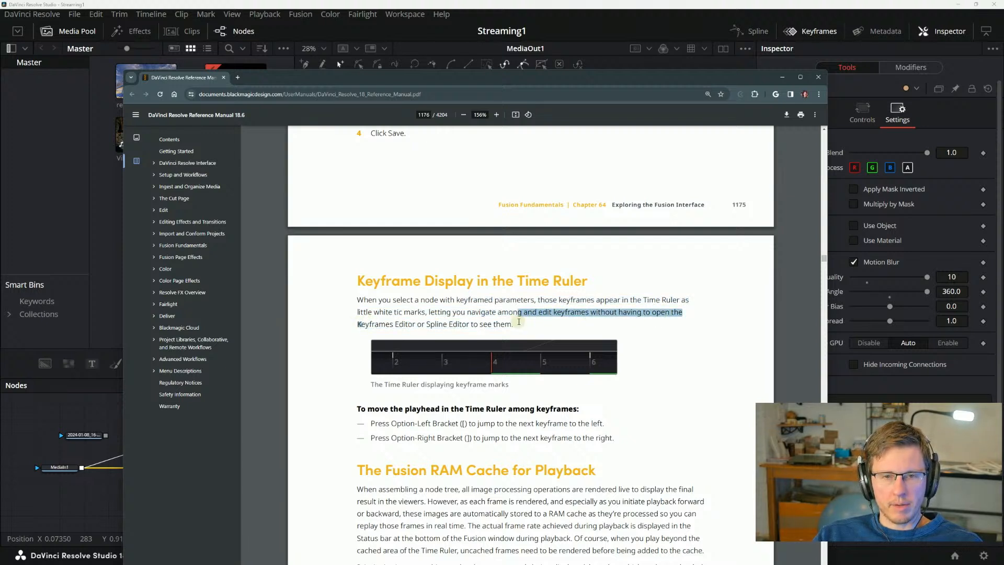
click(516, 328)
Move the manual window off the Fusion page and save the Fusion Settings.
drag(496, 82, 967, 564)
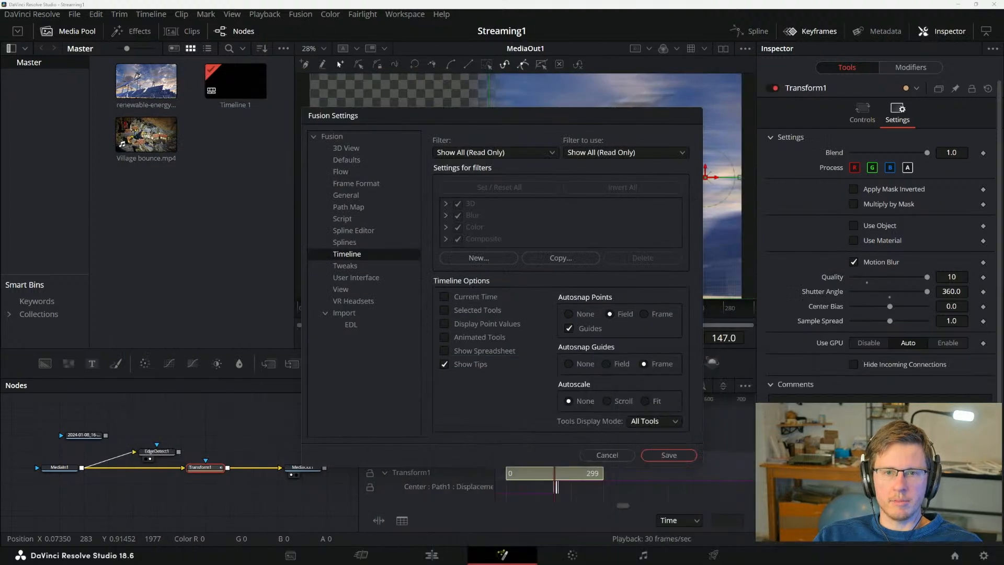
click(662, 453)
Select Transform1 in the Keyframes Editor and trim its segment to a short range around its keyframes.
click(581, 459)
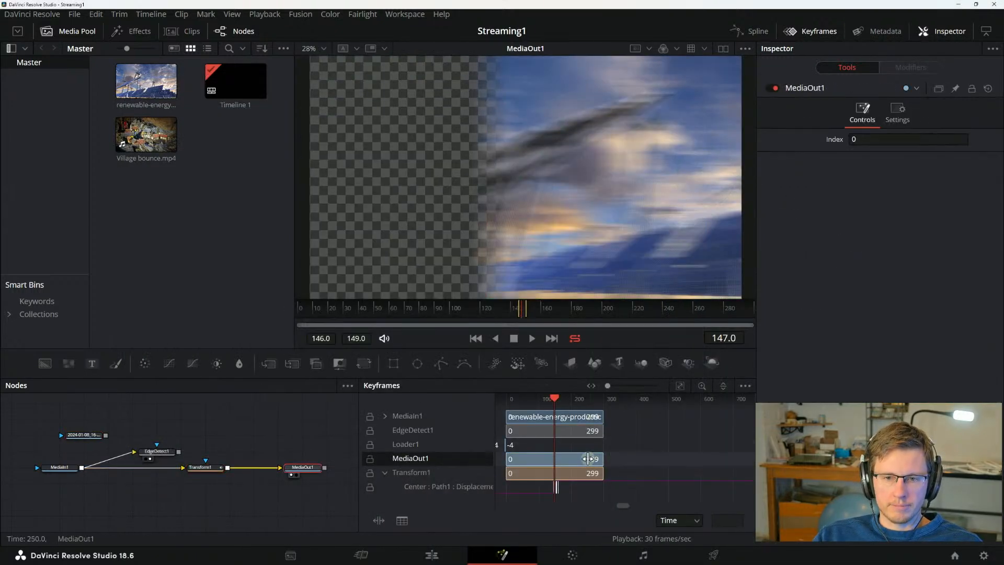
click(534, 472)
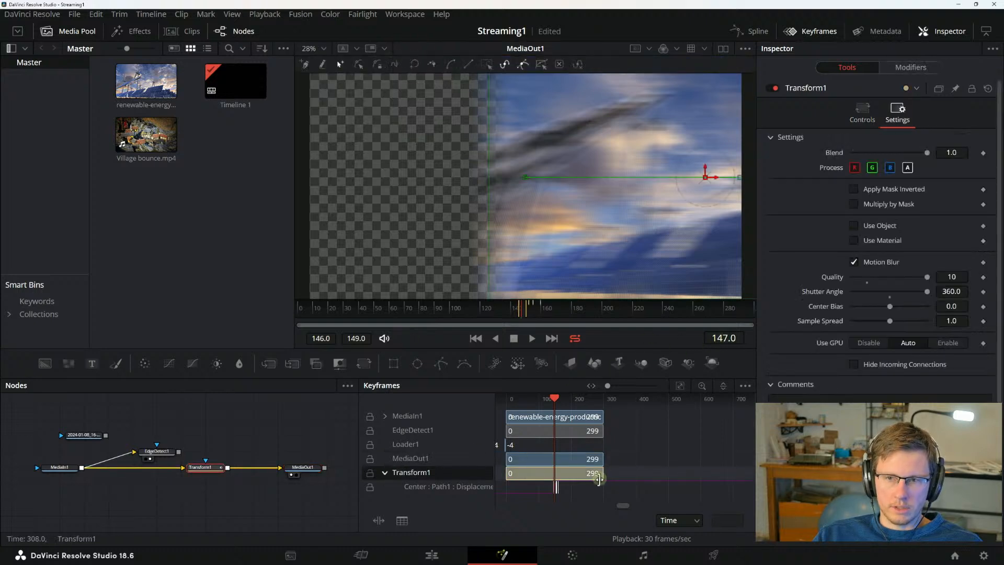
drag(604, 474, 558, 474)
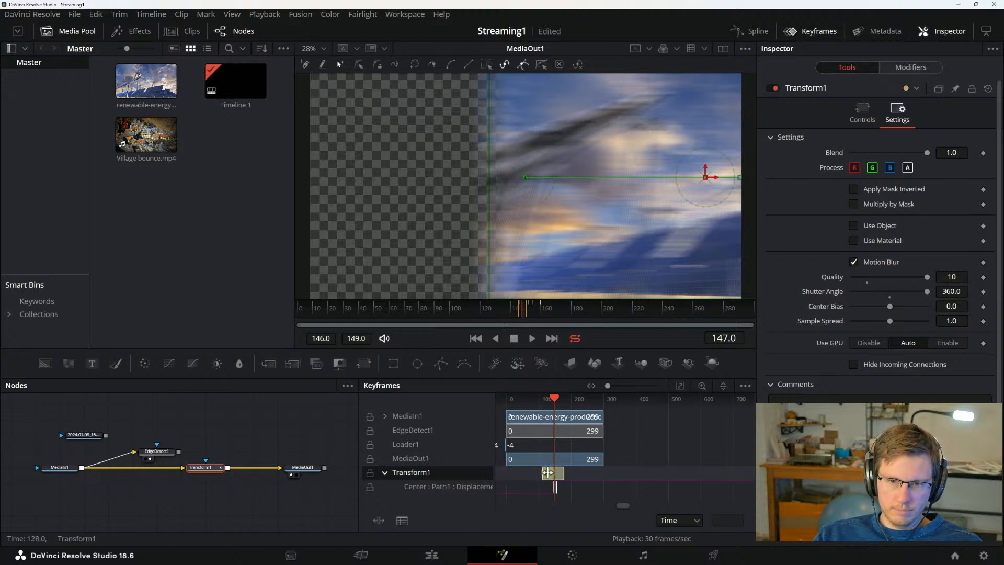
Move the playhead to frame 128 and compare the time ruler's keyframe marks with MediaOut1 and with Transform1 selected.
click(559, 401)
drag(559, 401, 548, 397)
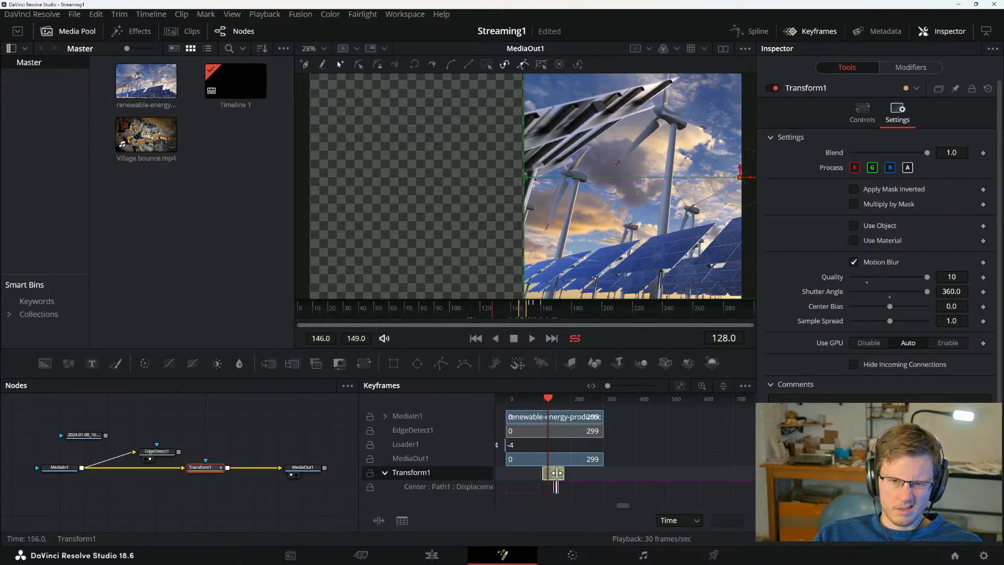
click(508, 459)
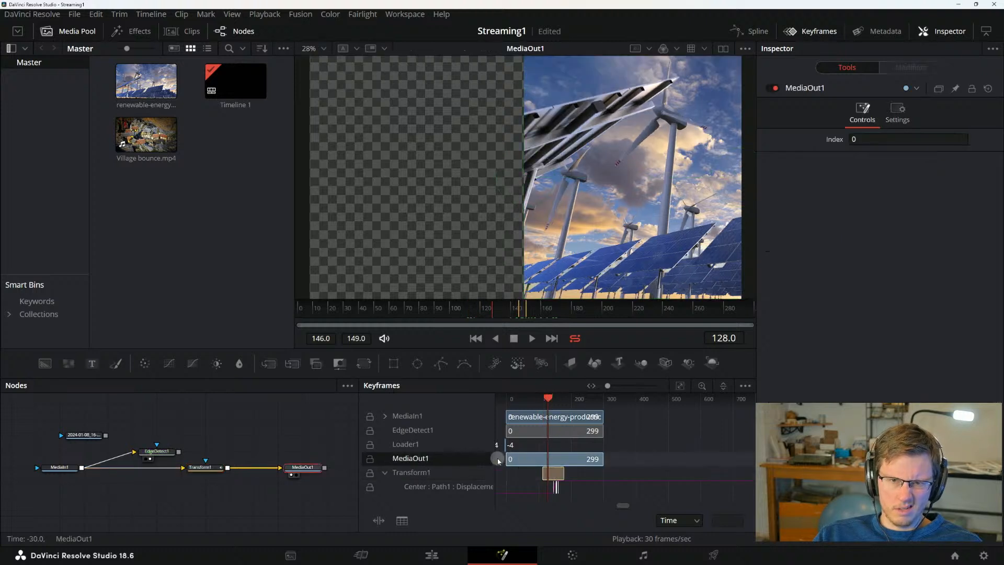
click(548, 473)
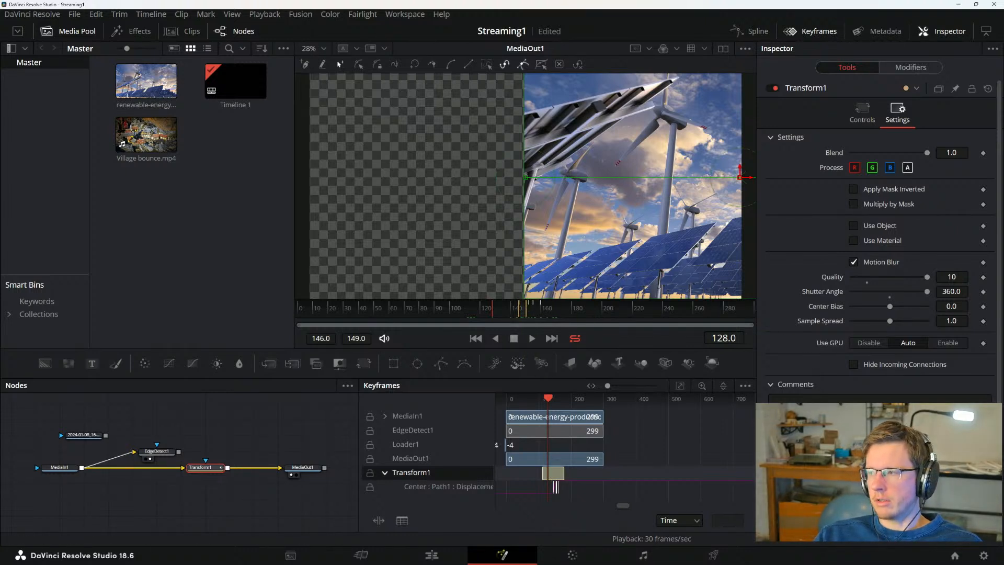
Read the manual's shortcuts for moving the playhead among keyframes and clear the manual window off the Fusion page again.
drag(1003, 276, 411, 30)
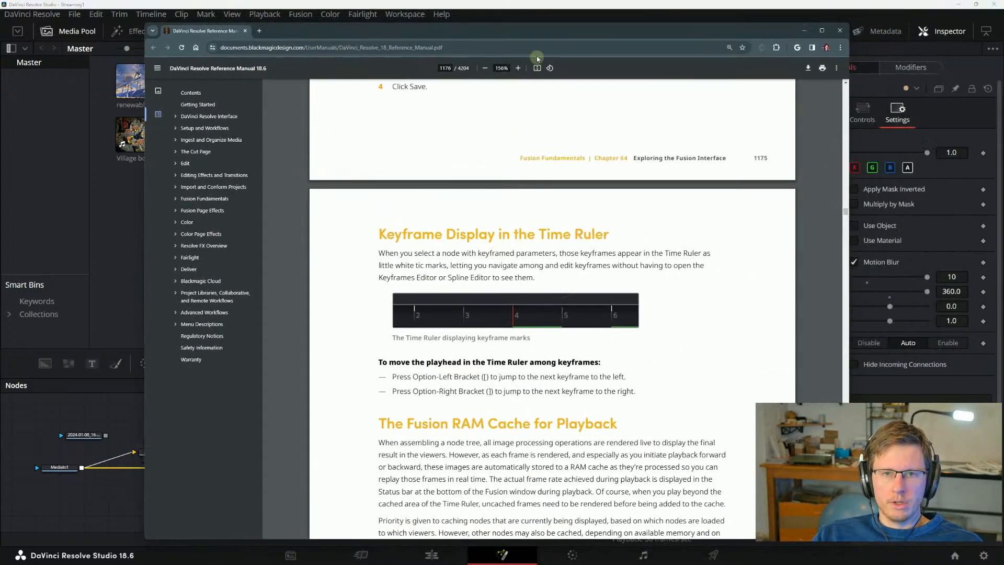
drag(537, 30, 1003, 78)
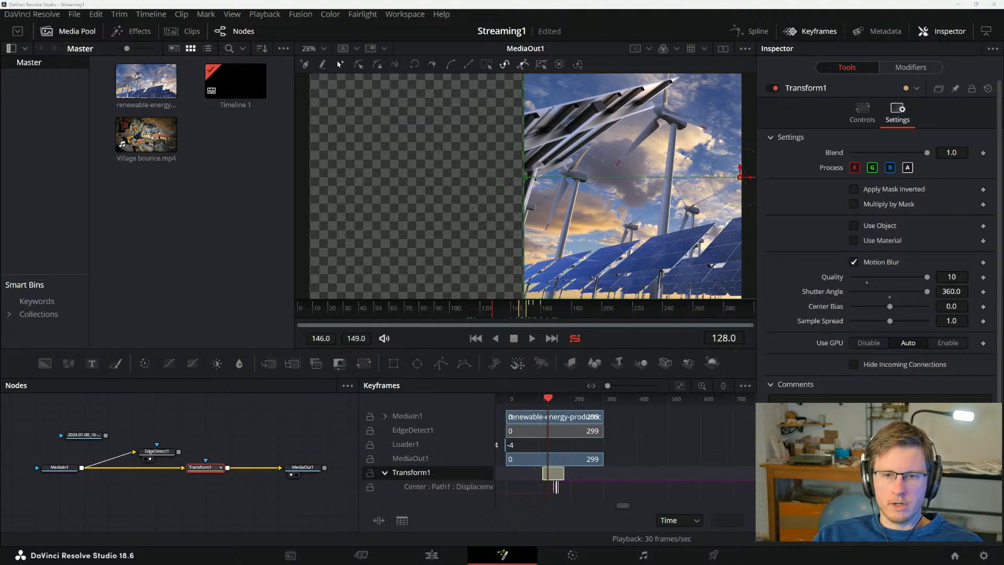
drag(1003, 261, 444, 14)
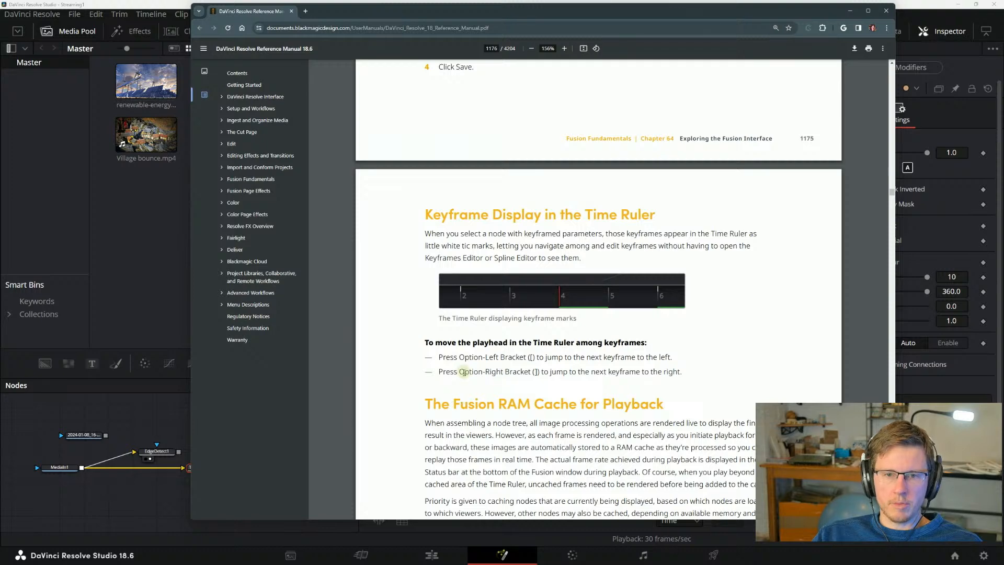
drag(524, 360, 573, 362)
click(600, 363)
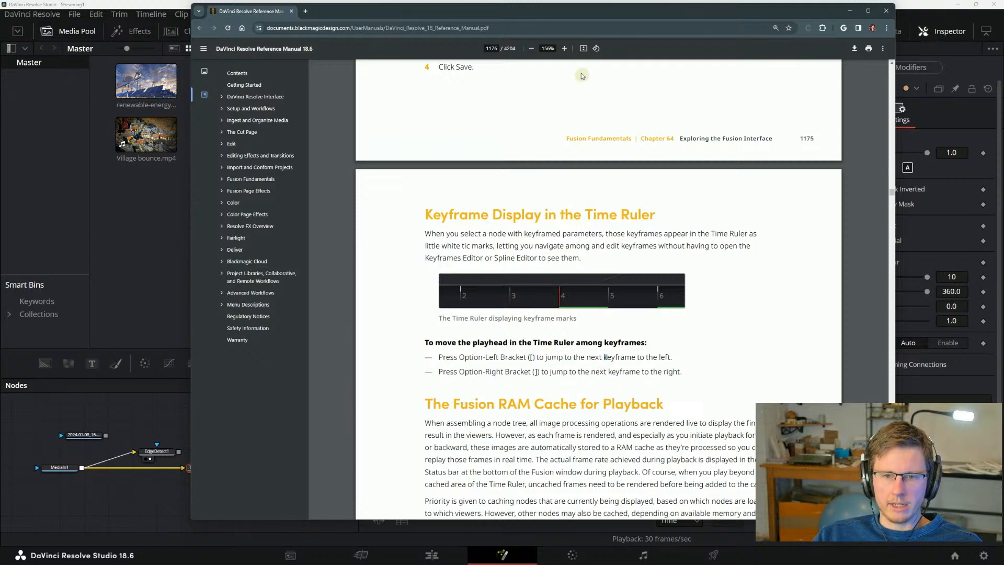
drag(613, 16, 1003, 104)
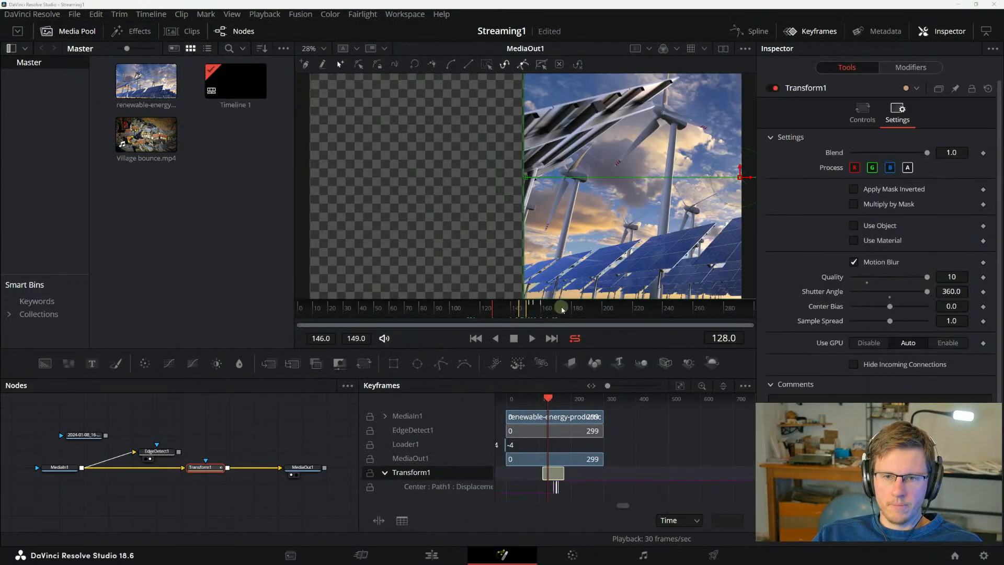
Place the playhead near frame 170 and try jumping it to the range's start, its end and points in between.
click(564, 309)
key(Left)
key(Left)
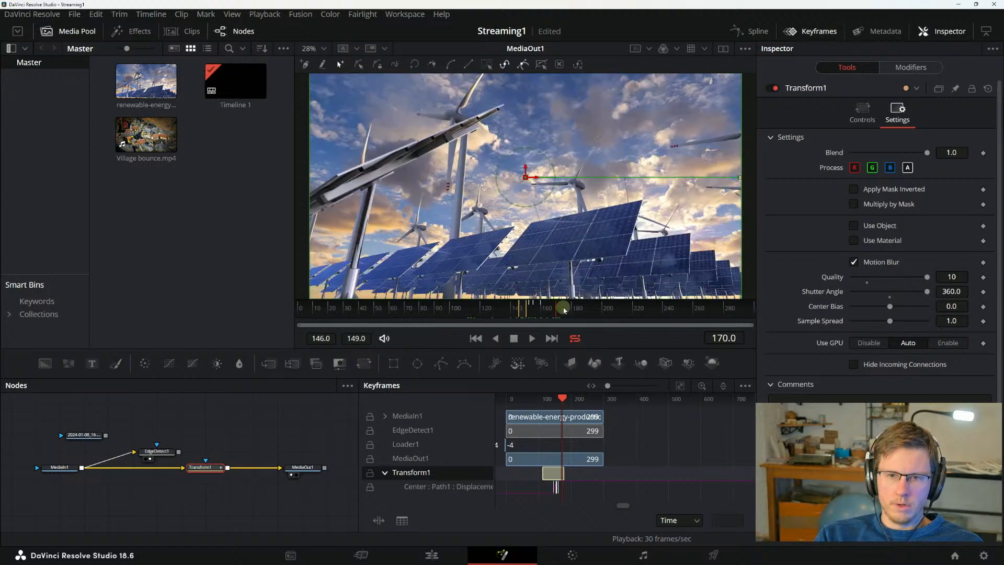
key(shift+Left)
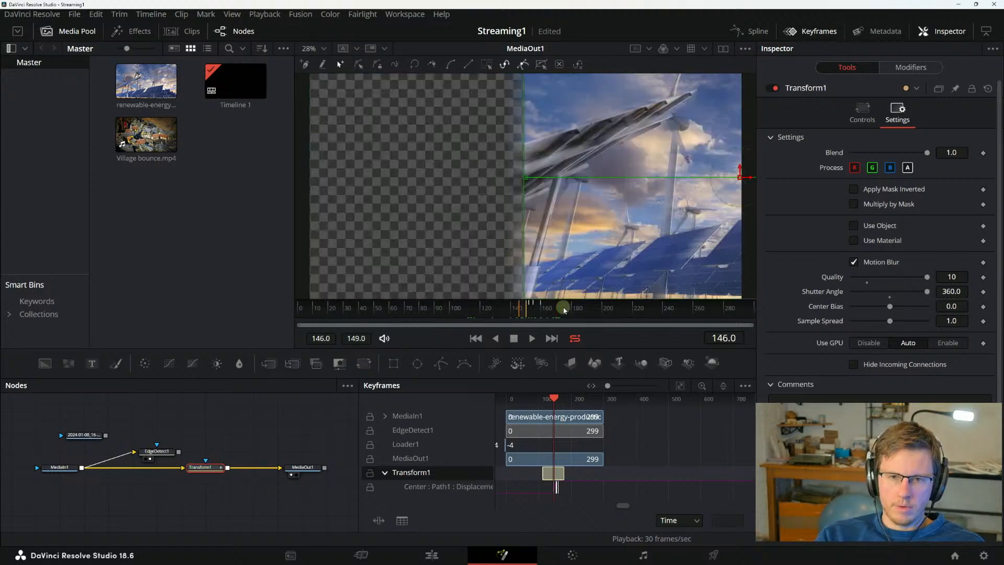
key(shift+Right)
key(Home)
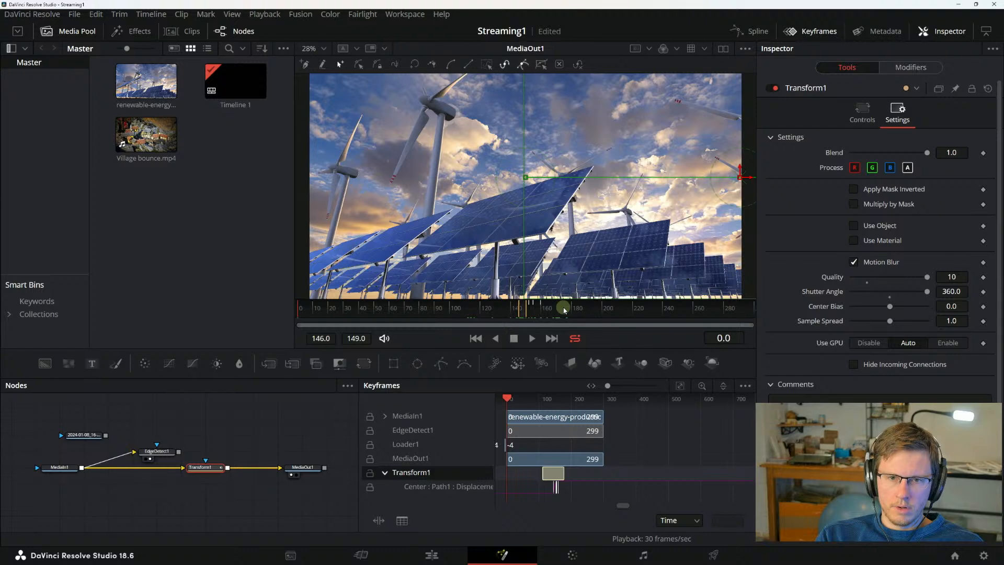
key(End)
key(shift+Left)
key(space)
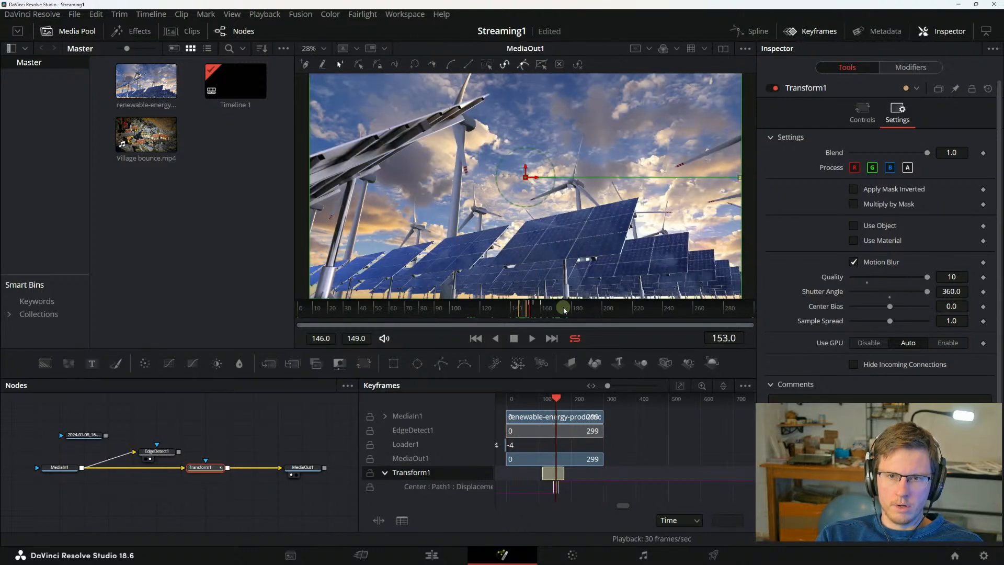
Step the playhead back and forth one frame at a time around frame 151, ending on frame 150.
key(Left)
key(Left)
key(Left)
key(Right)
key(Right)
key(Left)
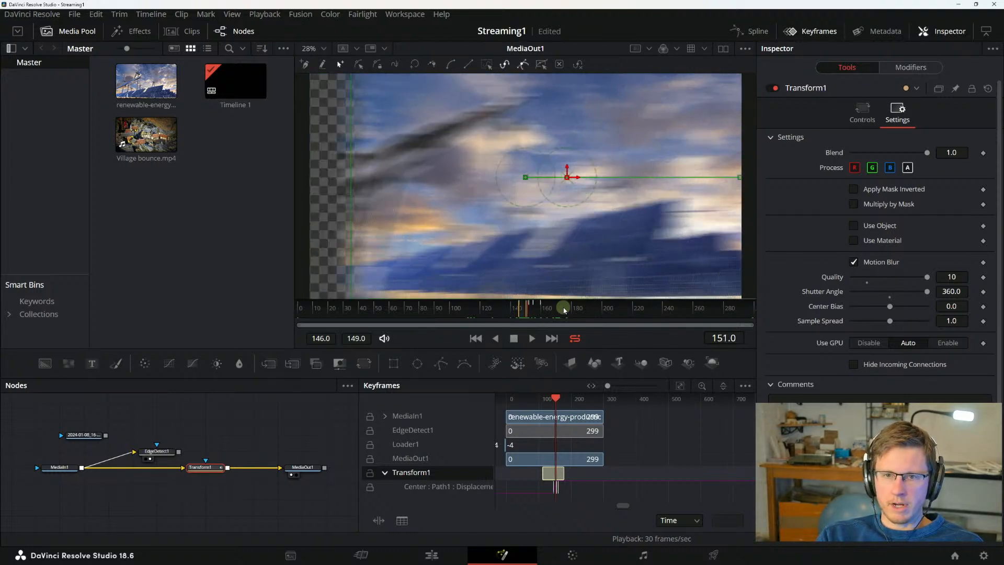
key(Right)
key(Left)
key(Right)
key(Left)
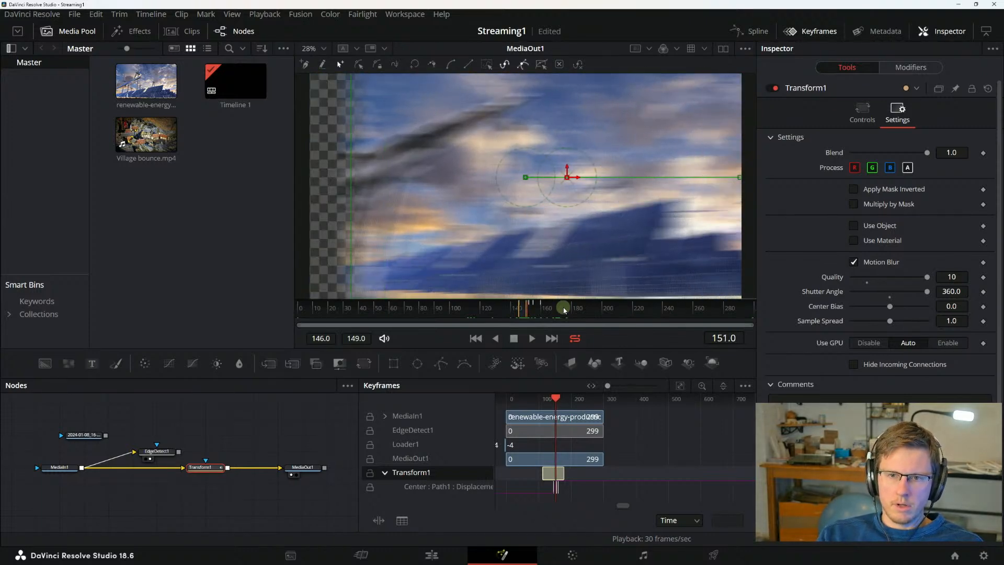
key(Right)
key(Left)
key(Right)
key(Left)
key(Left)
Check the keyframe-jump shortcuts in the manual once more and move its window away.
key(alt+Tab)
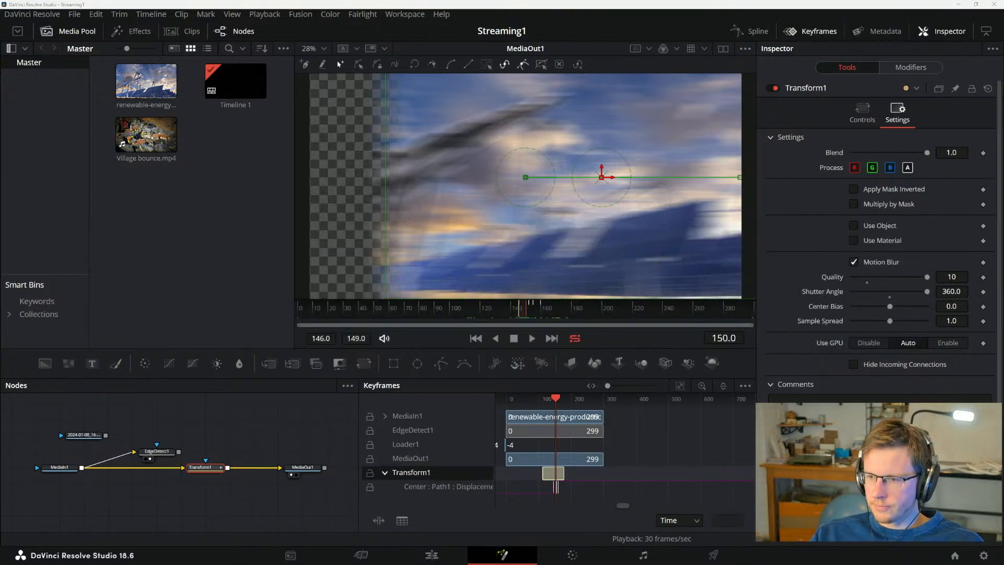
key(alt+Tab)
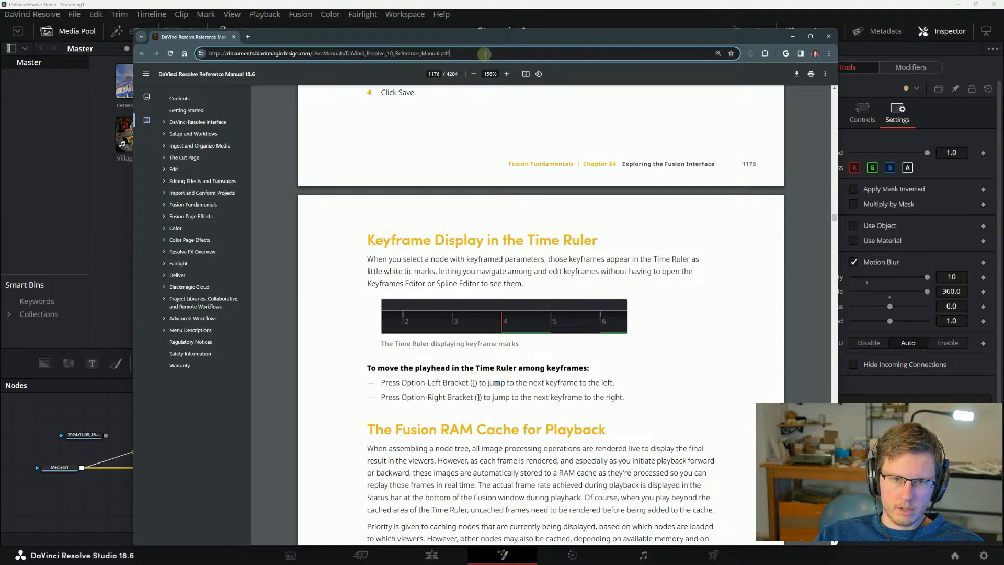
drag(489, 38, 1003, 157)
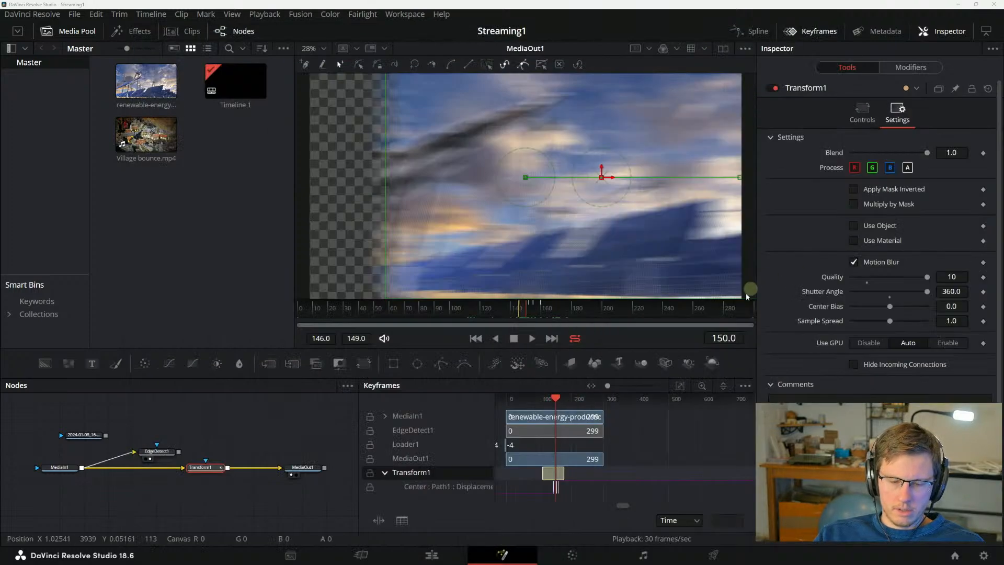
Jump the playhead back through Transform1's previous keyframes, starting from frame 184 and again from frame 178.
click(573, 315)
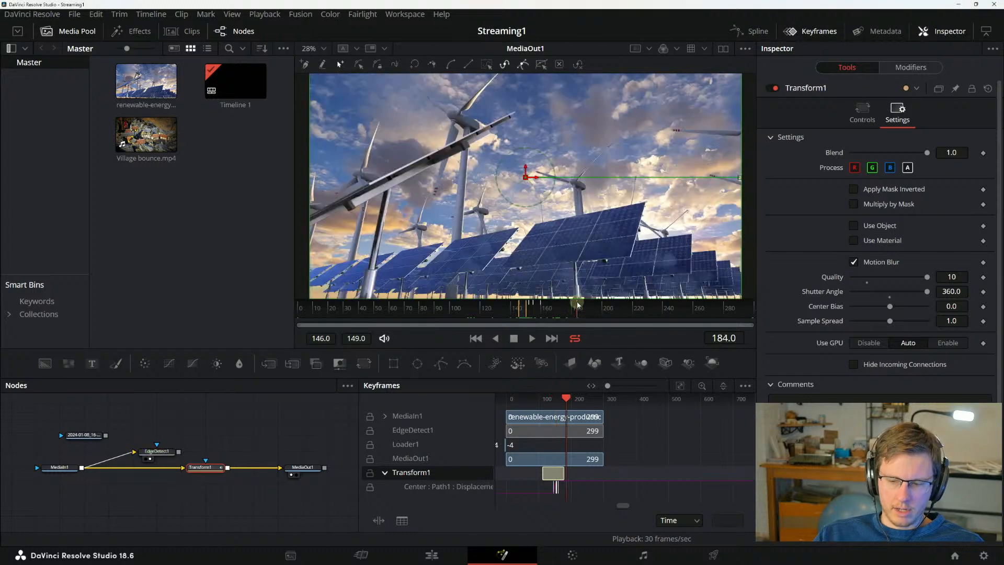
key(alt+[)
key(alt+[)
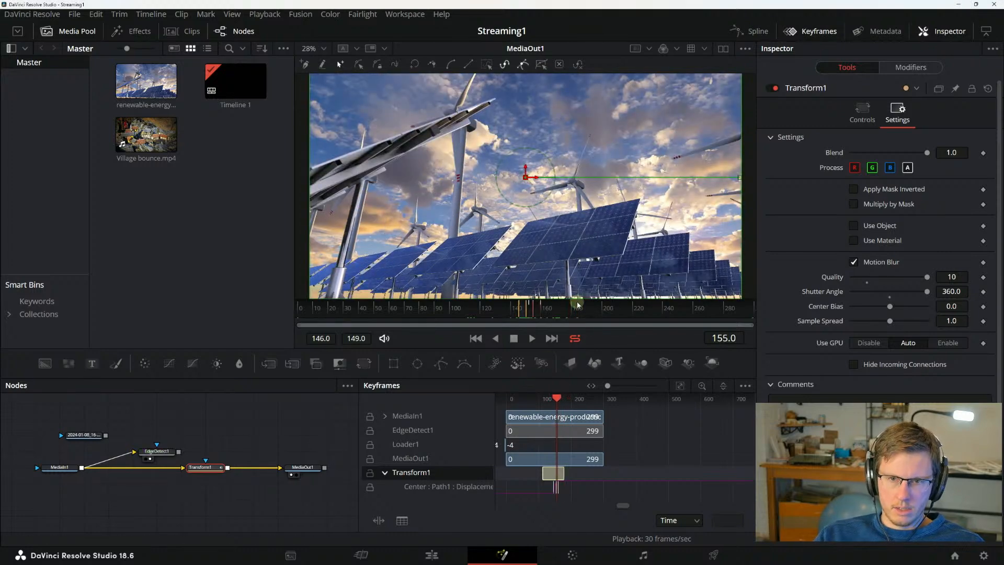
click(577, 305)
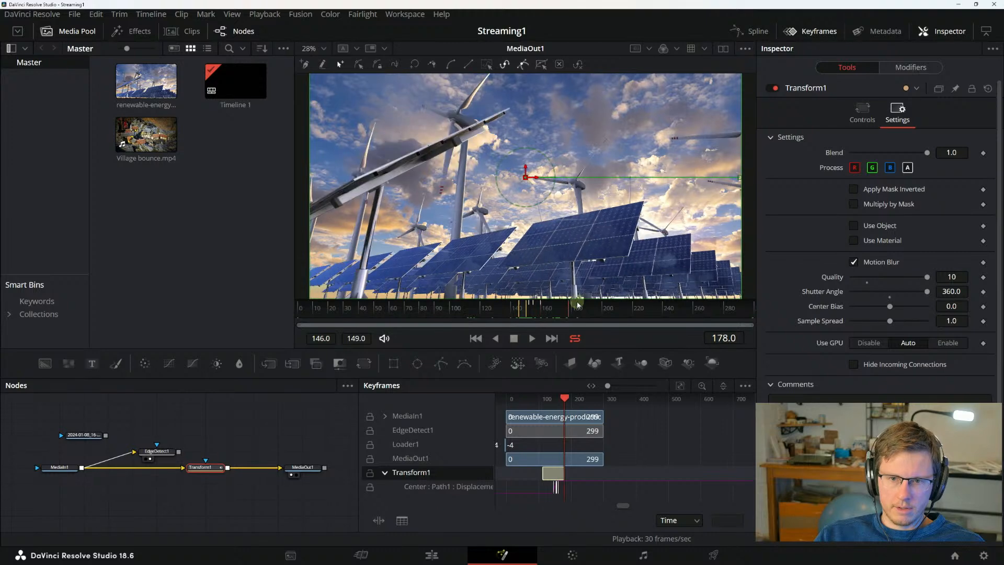
key(alt+[)
key(alt+[)
key(alt+[)
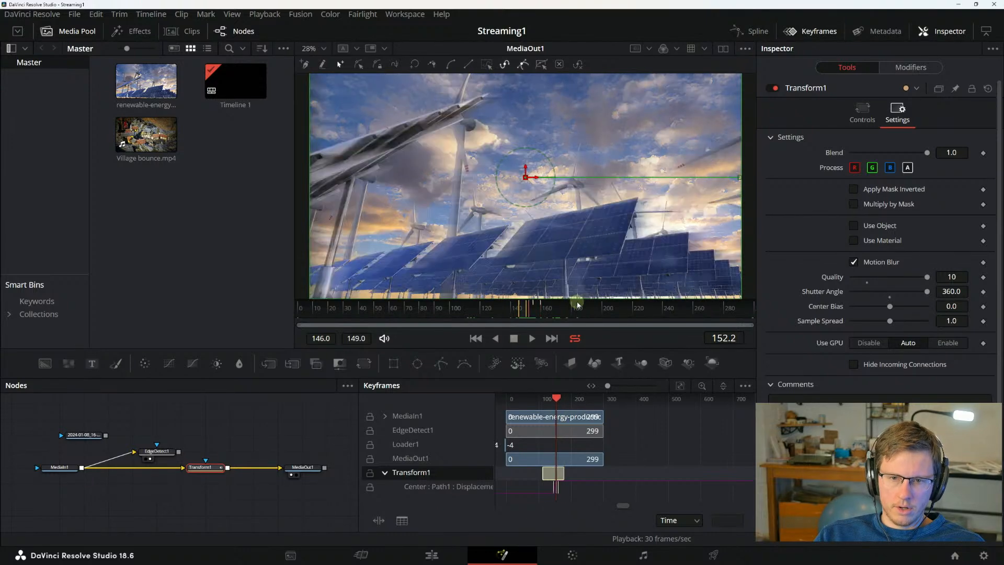
Jump the playhead to Transform1's next keyframe, switch to the manual in the browser and reposition its window.
key(alt+])
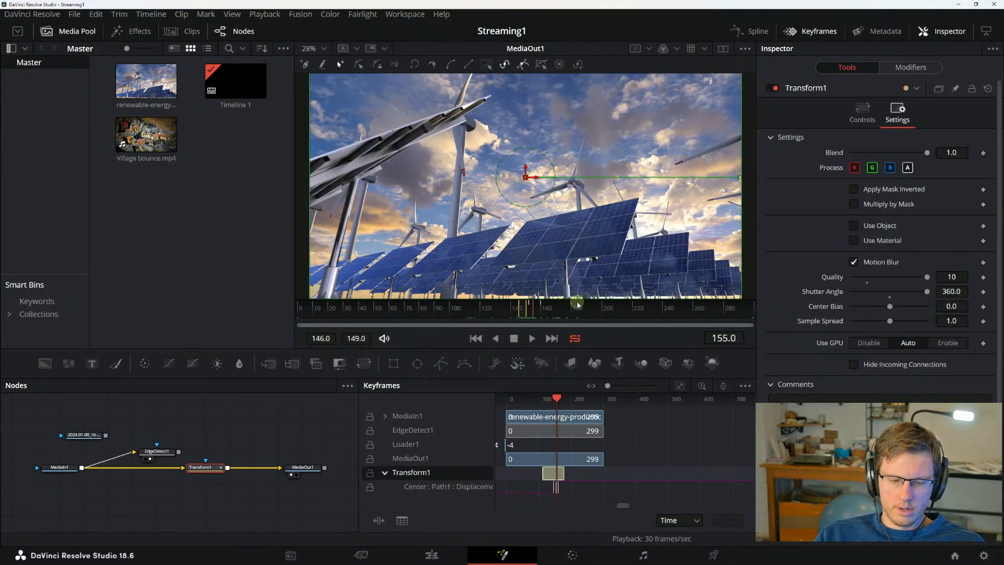
key(alt+Tab)
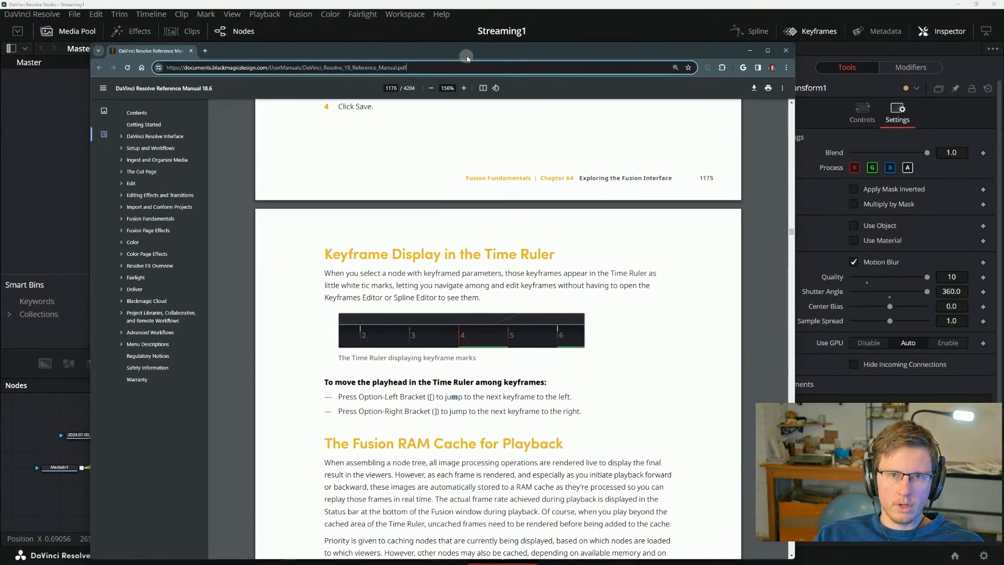
drag(466, 52, 531, 34)
Read the manual's section on the Fusion RAM cache for playback, through the Limit Fusion Memory Cache To setting.
scroll(418, 332, down, 3)
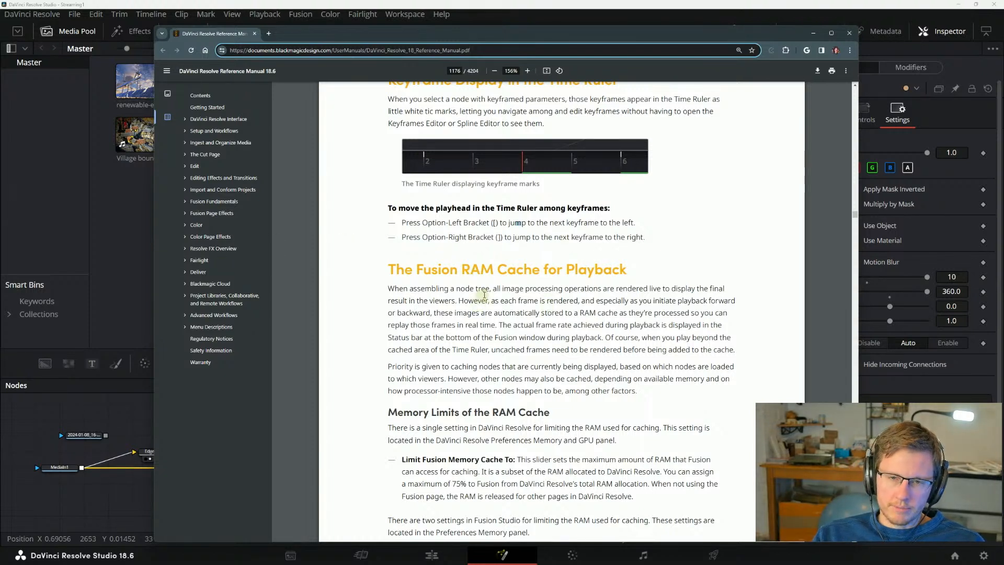
drag(493, 293, 602, 290)
click(617, 286)
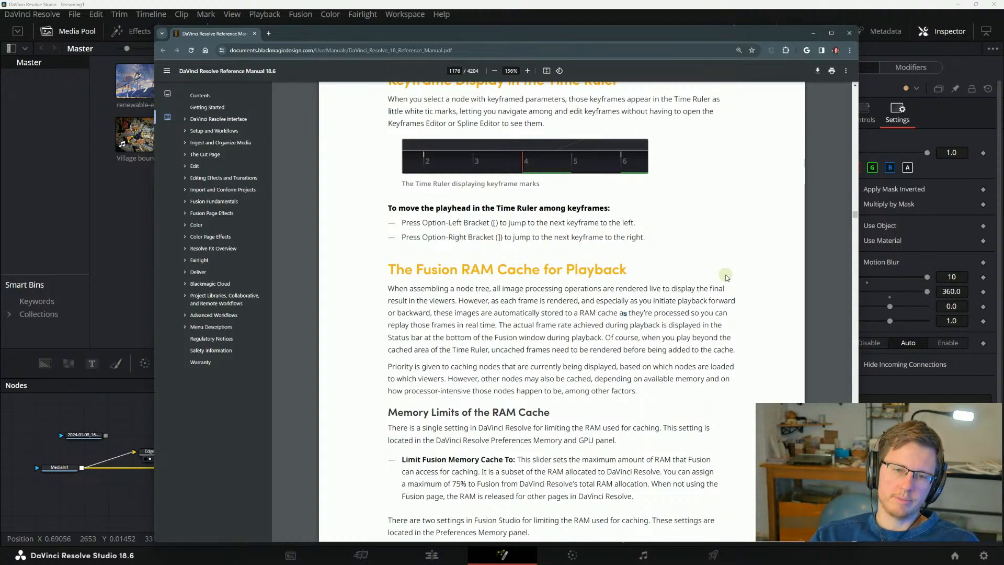
scroll(663, 401, down, 3)
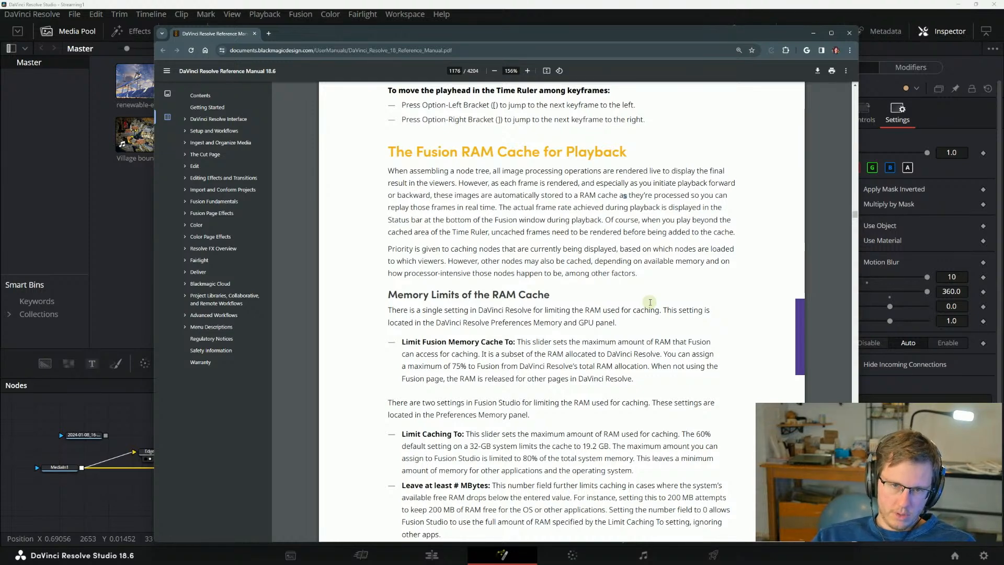
scroll(650, 302, down, 3)
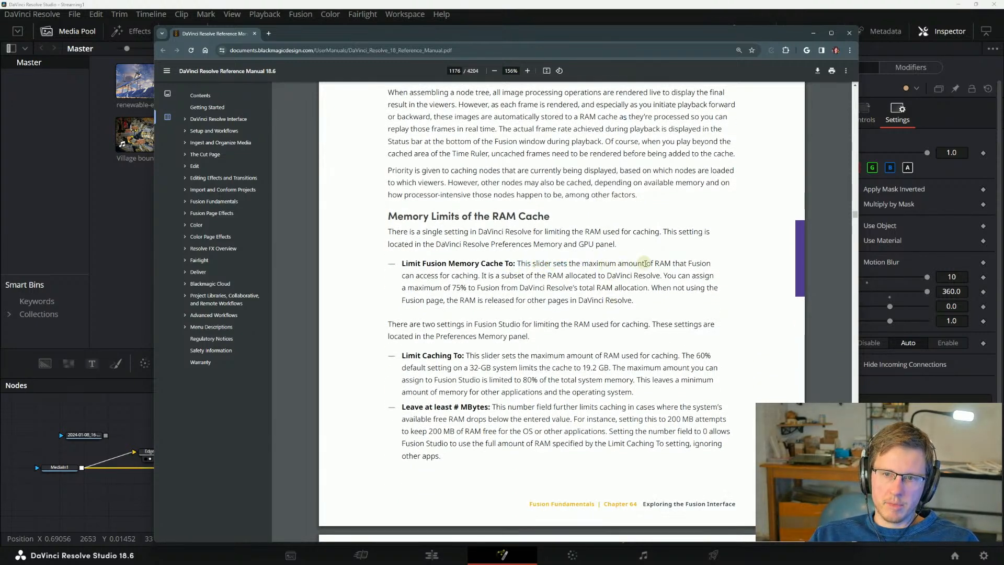
drag(406, 274, 414, 274)
click(520, 279)
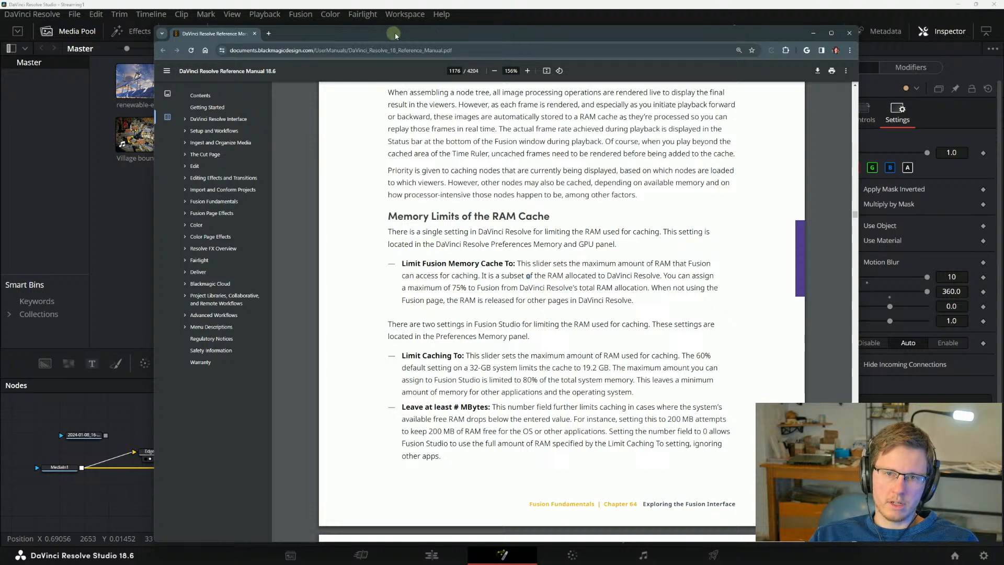
Open DaVinci Resolve's Memory and GPU system preferences and examine the Fusion memory cache limit and the GPU processing mode options.
drag(413, 44, 447, 58)
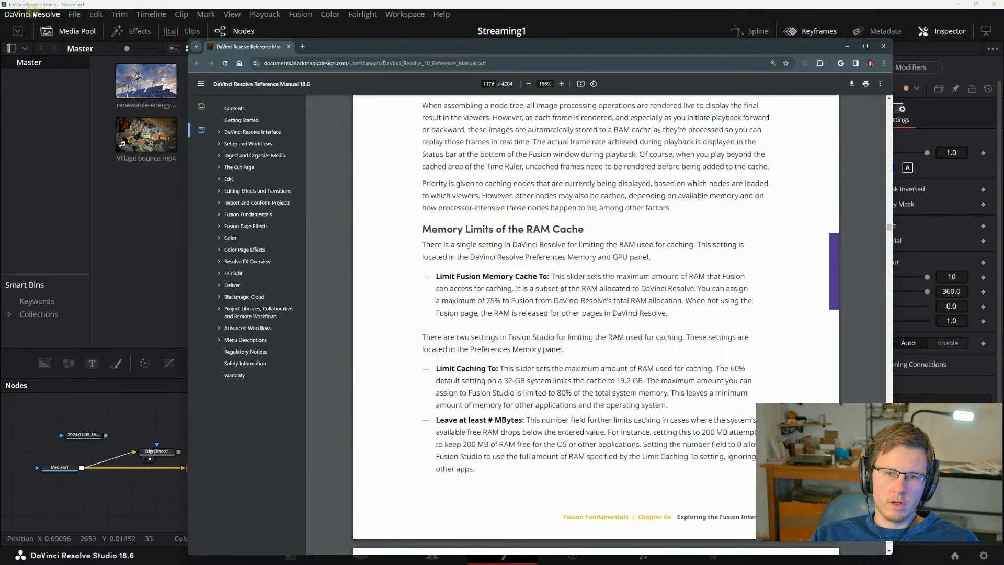
click(33, 14)
click(33, 14)
click(31, 67)
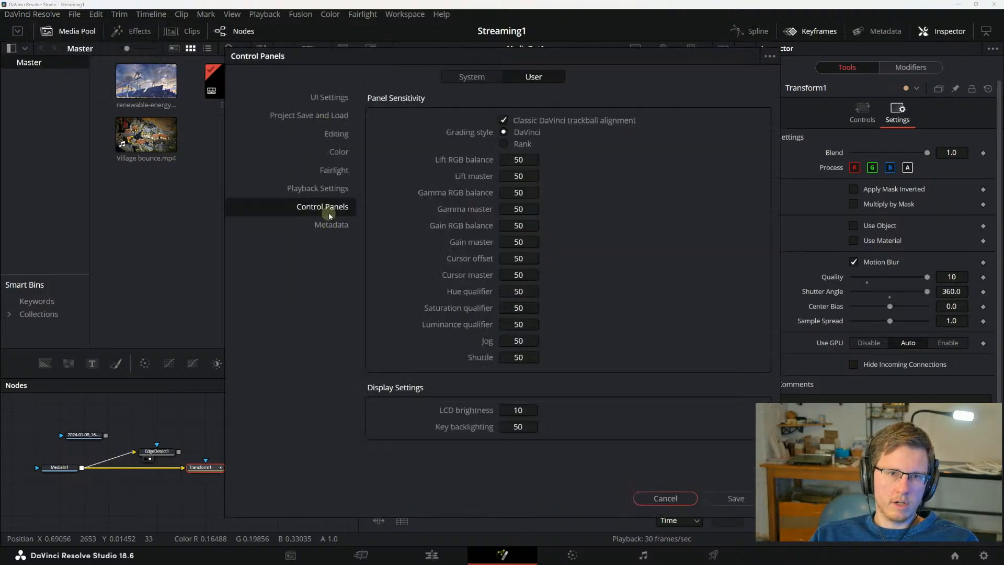
click(473, 76)
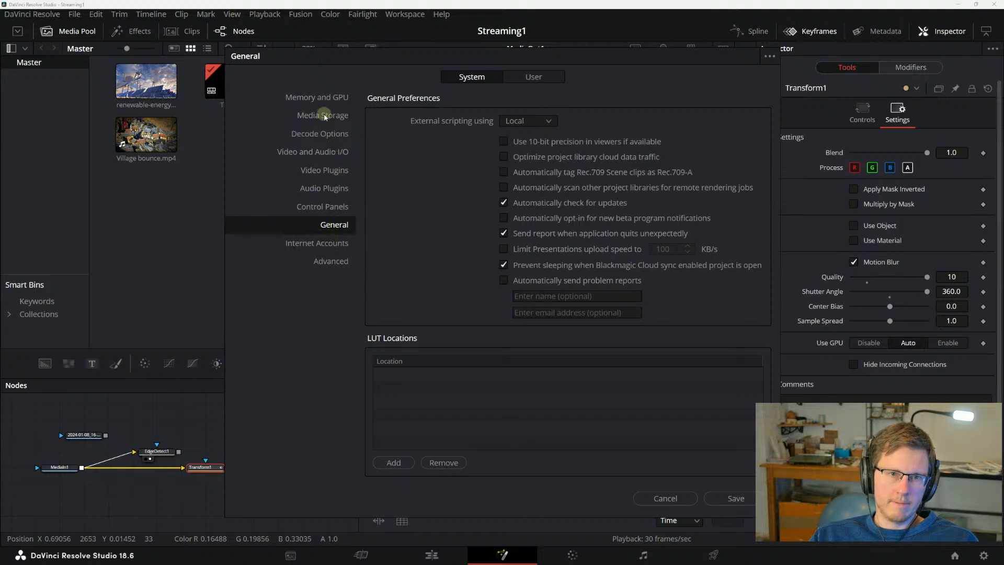
click(312, 97)
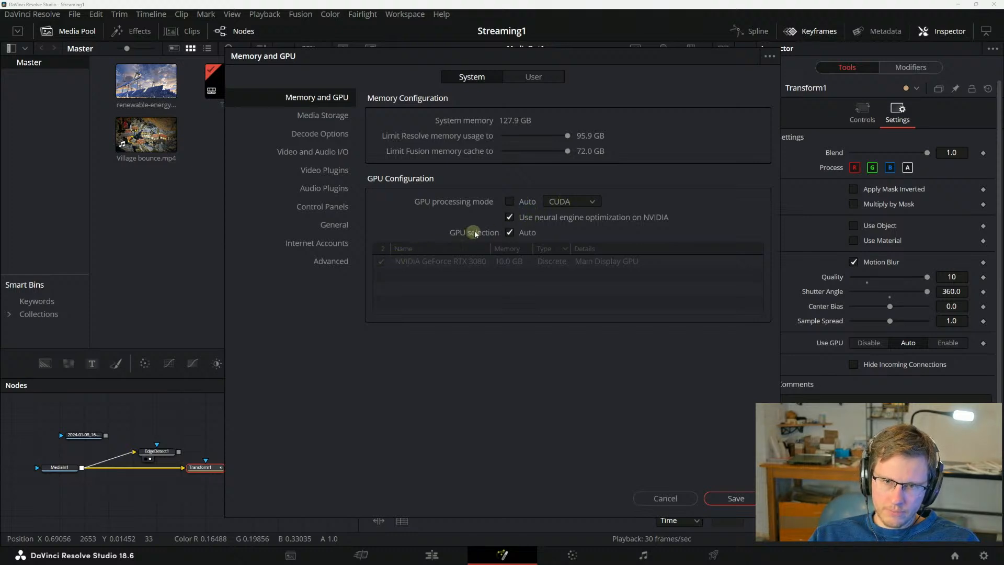
click(572, 202)
click(643, 203)
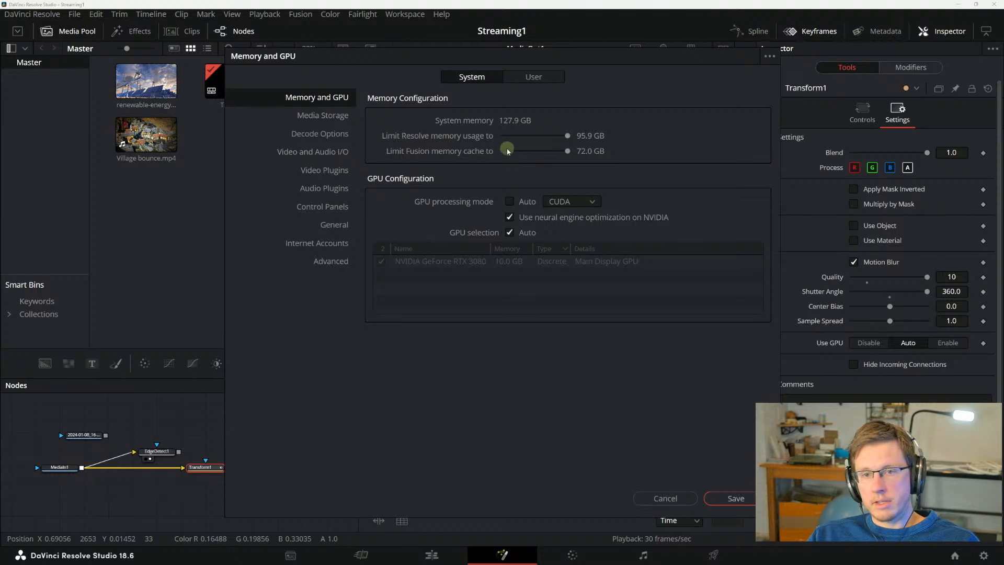
Return to the manual and study the Fusion Studio memory limit settings, Limit Caching To and Leave at least # MBytes.
key(alt+Tab)
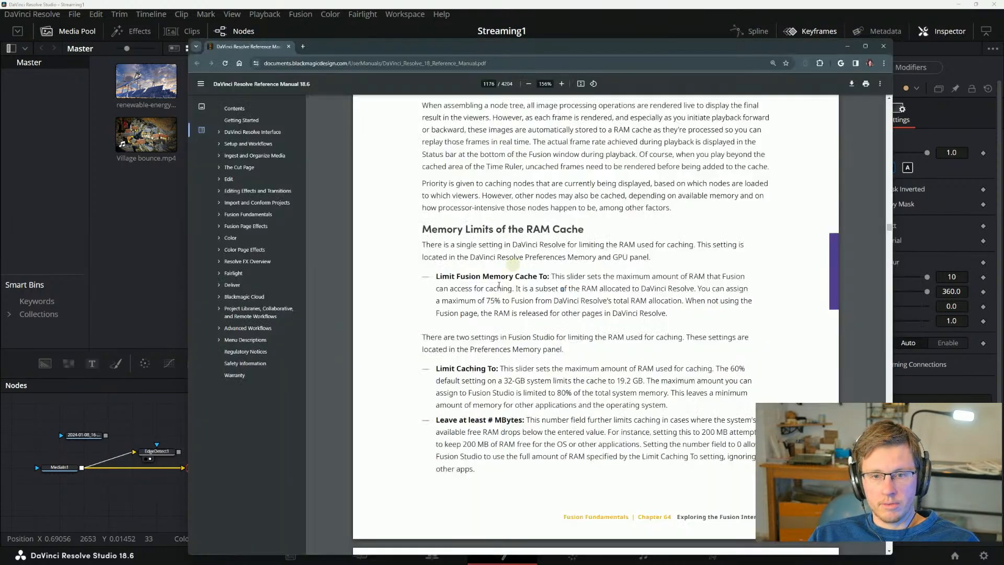
scroll(482, 348, down, 2)
drag(501, 251, 634, 252)
click(634, 252)
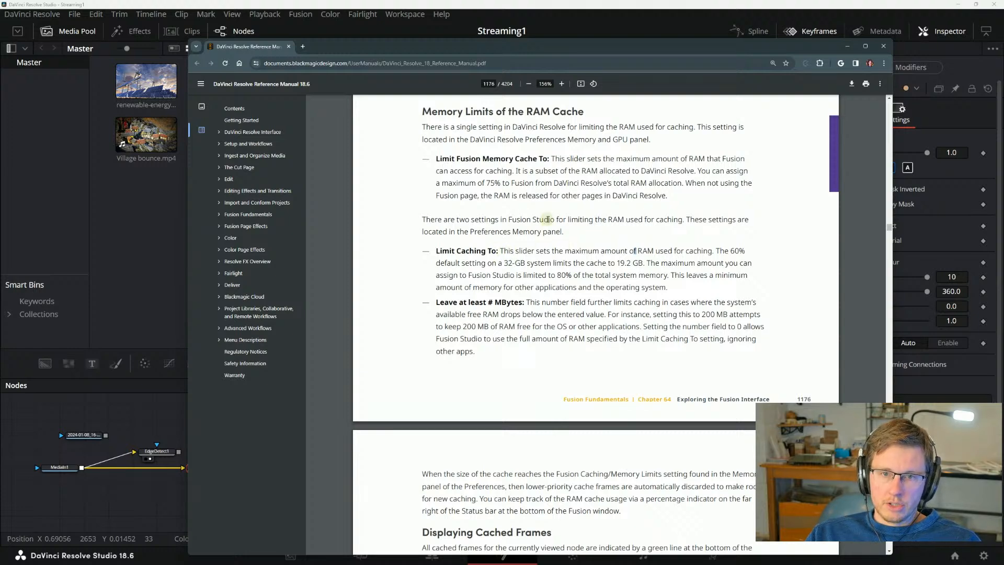
scroll(527, 229, up, 1)
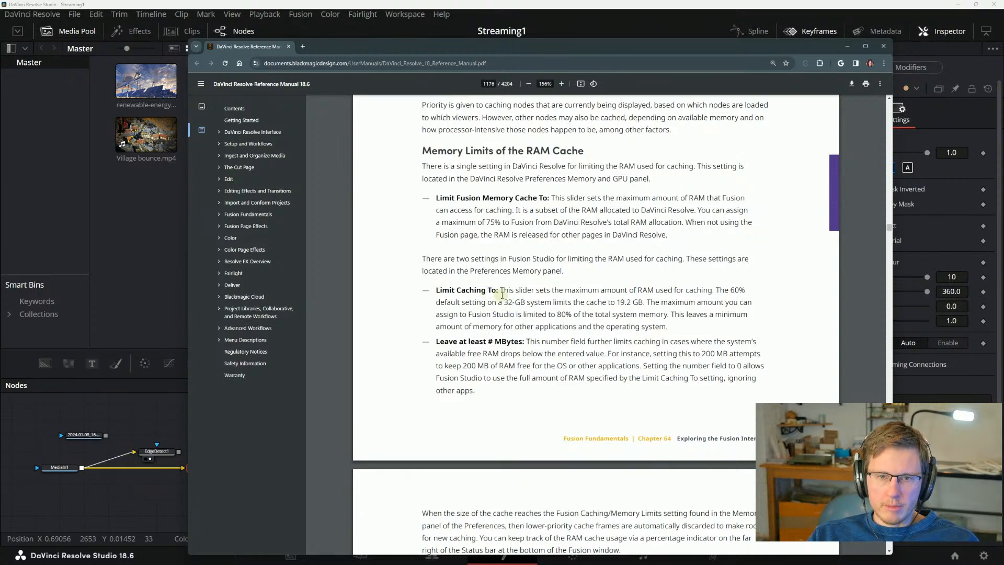
drag(501, 290, 529, 303)
click(585, 326)
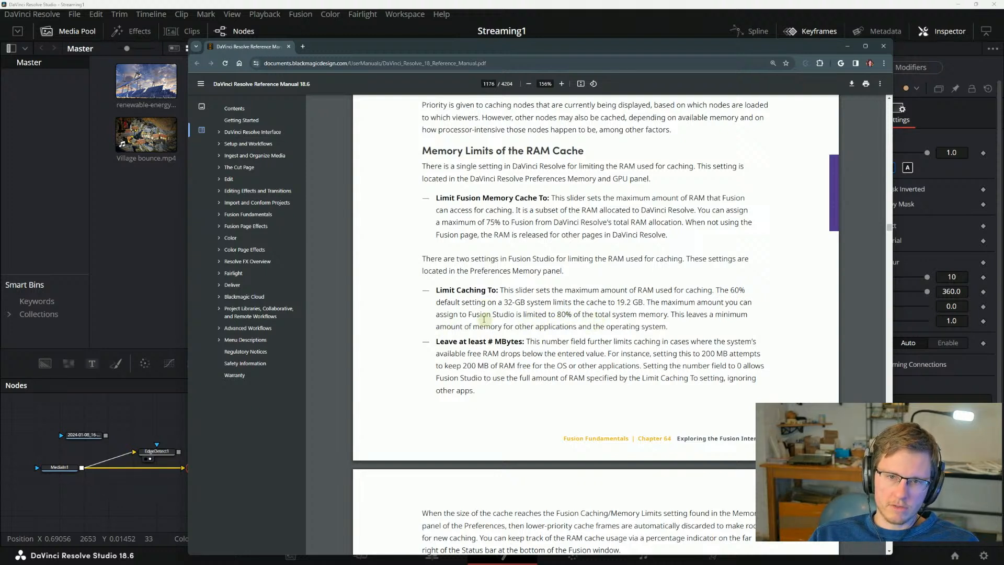
scroll(565, 318, down, 3)
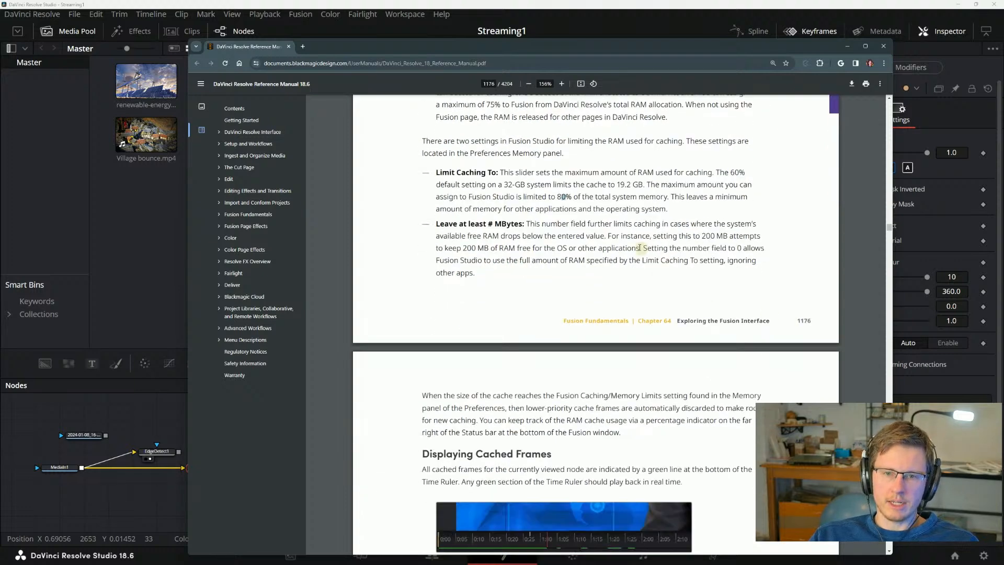
scroll(481, 235, up, 3)
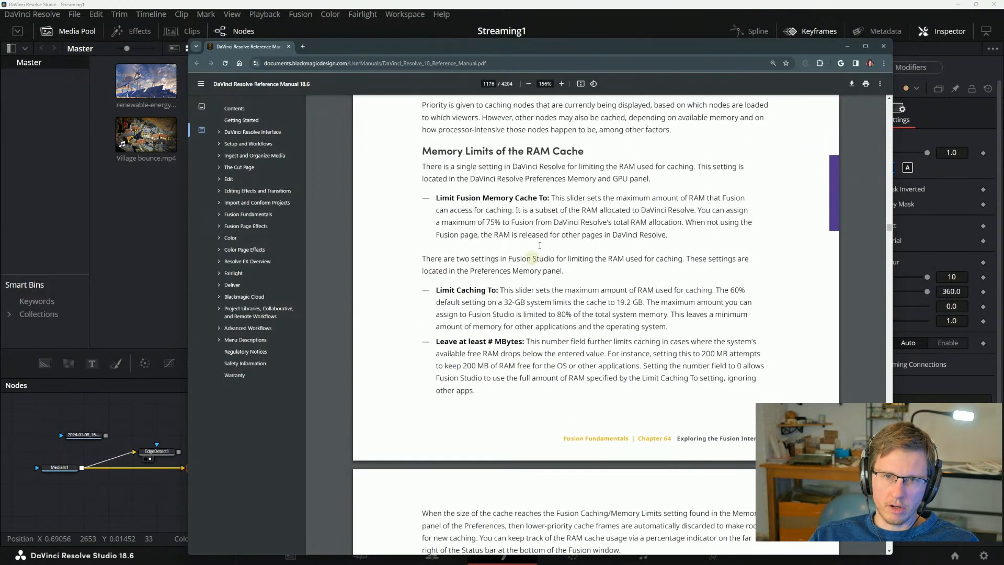
scroll(497, 280, down, 2)
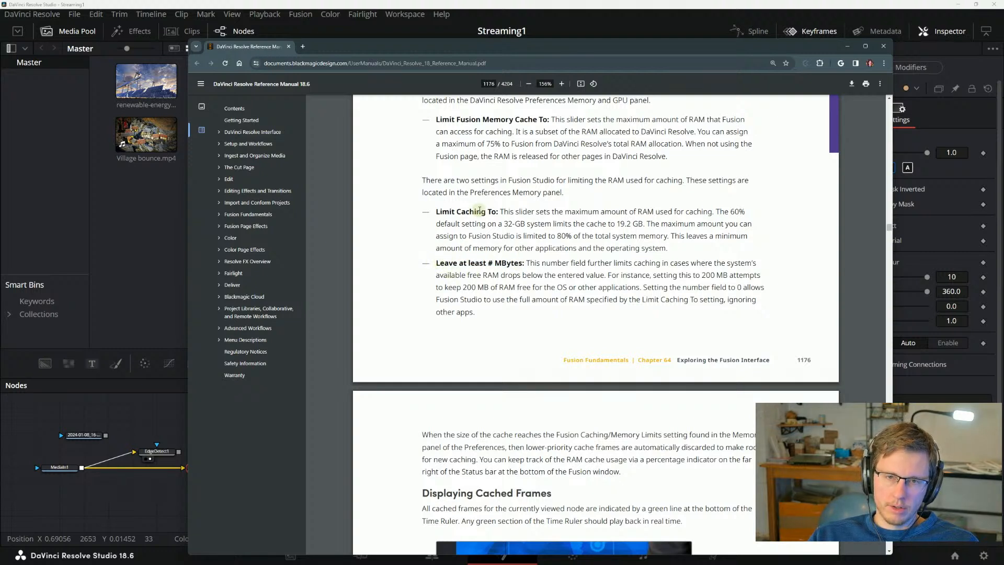
drag(516, 180, 601, 179)
click(525, 180)
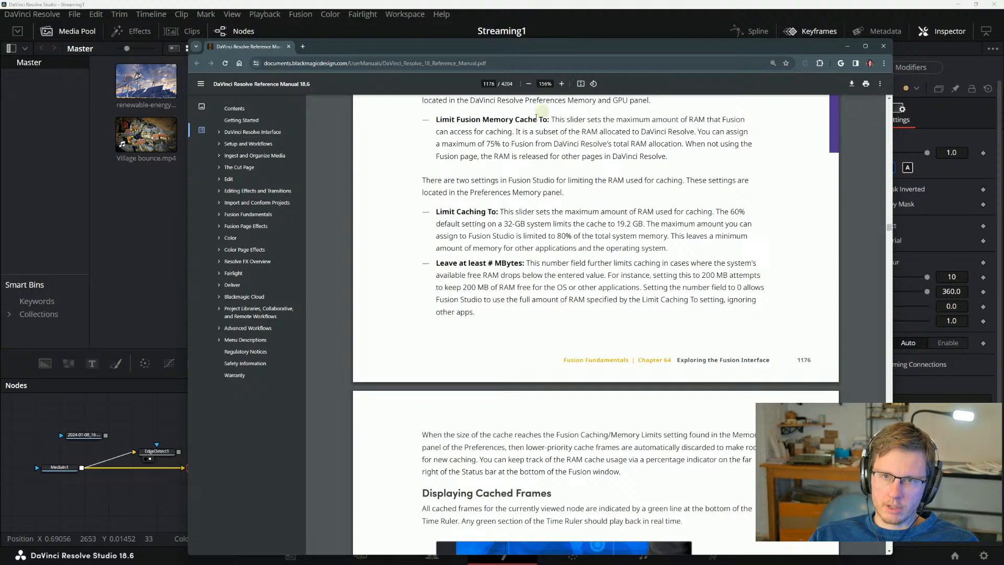
Read the manual's section on displaying cached frames in the Time Ruler, rechecking the memory limits text above it.
scroll(543, 288, down, 5)
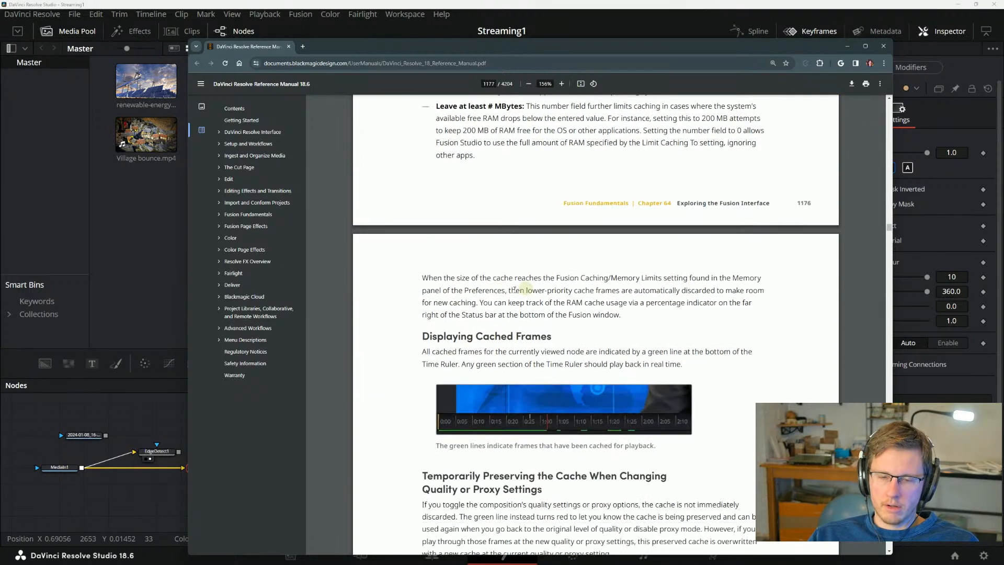
scroll(483, 243, down, 2)
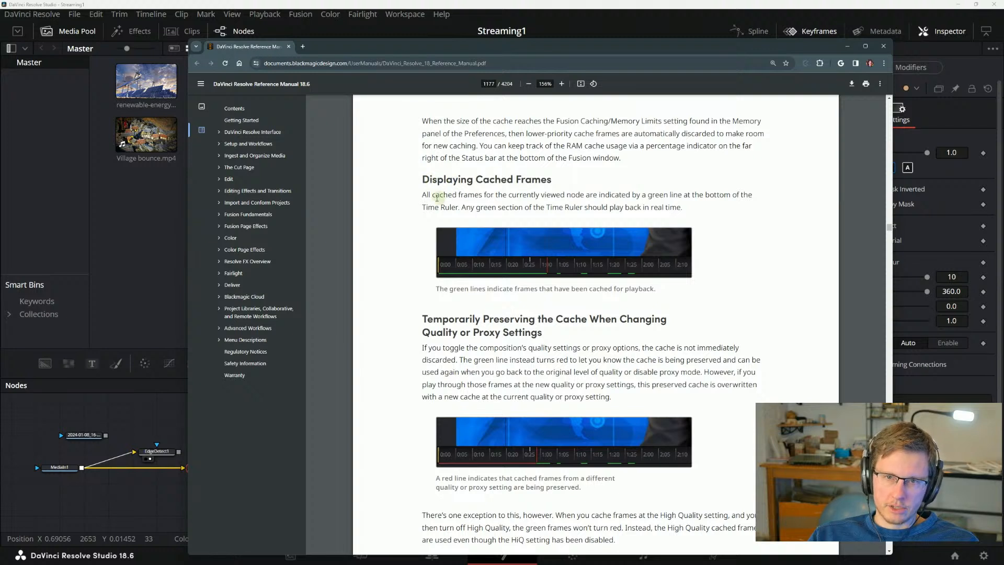
drag(425, 195, 496, 185)
click(532, 192)
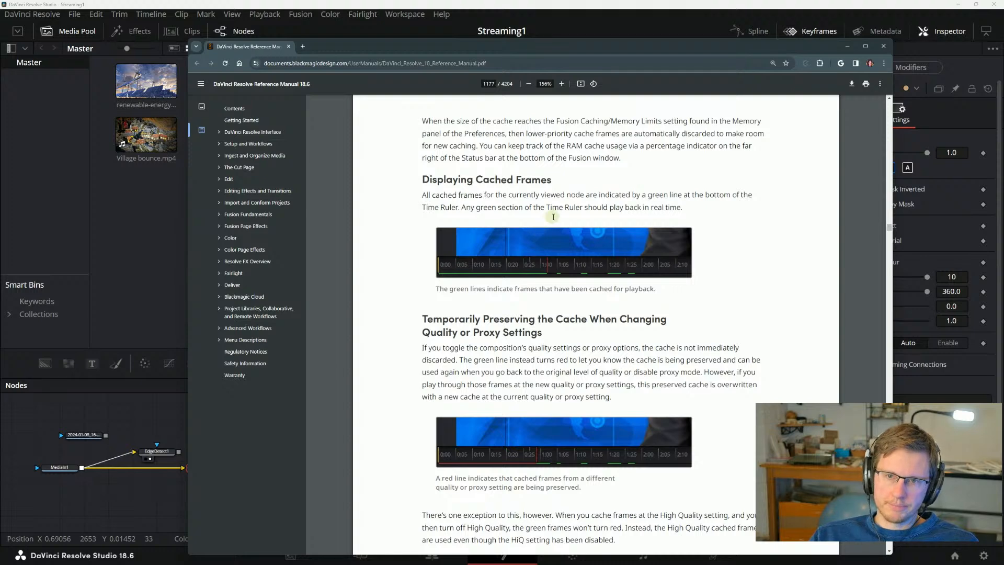
scroll(573, 200, up, 3)
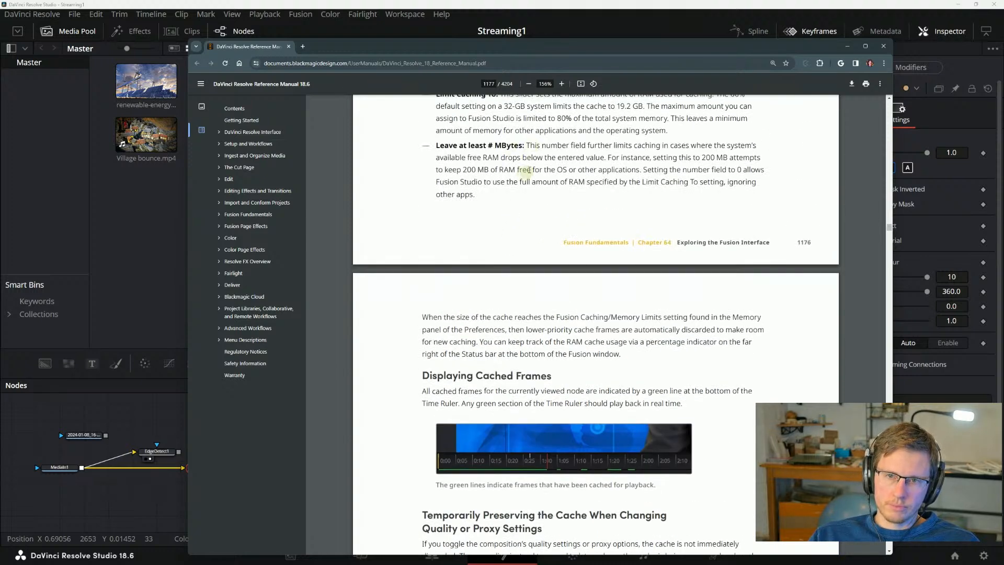
scroll(523, 170, up, 3)
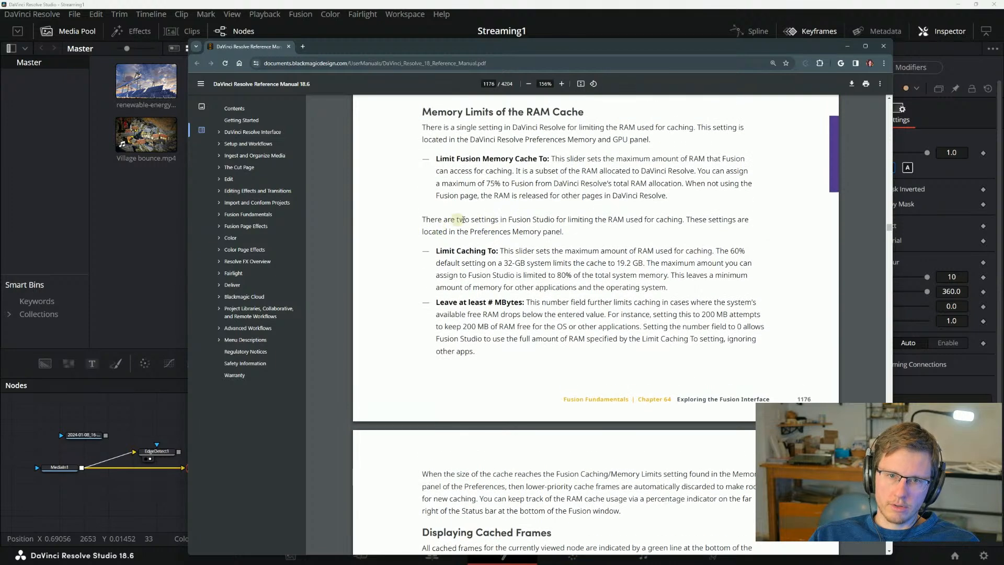
scroll(487, 219, down, 4)
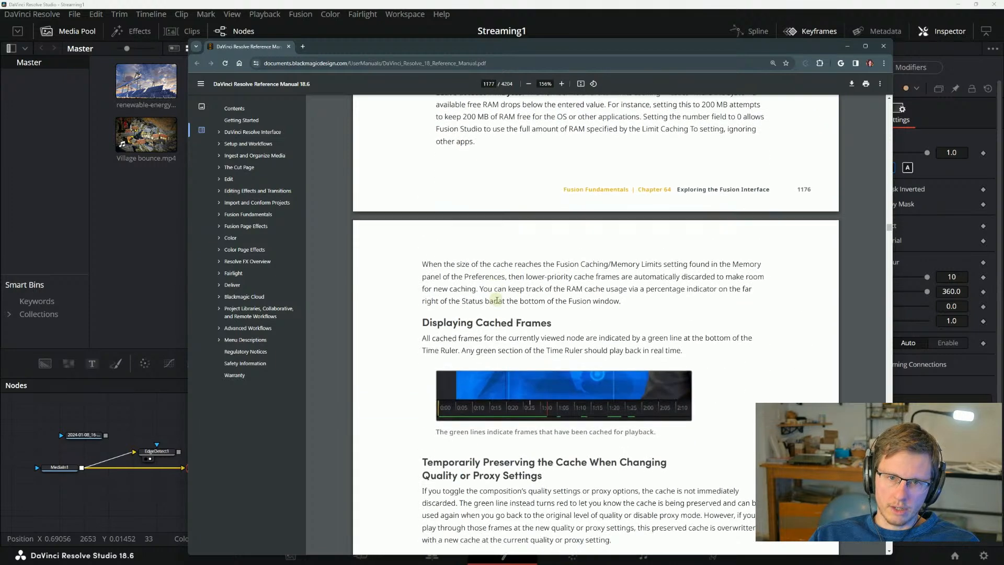
scroll(496, 300, down, 3)
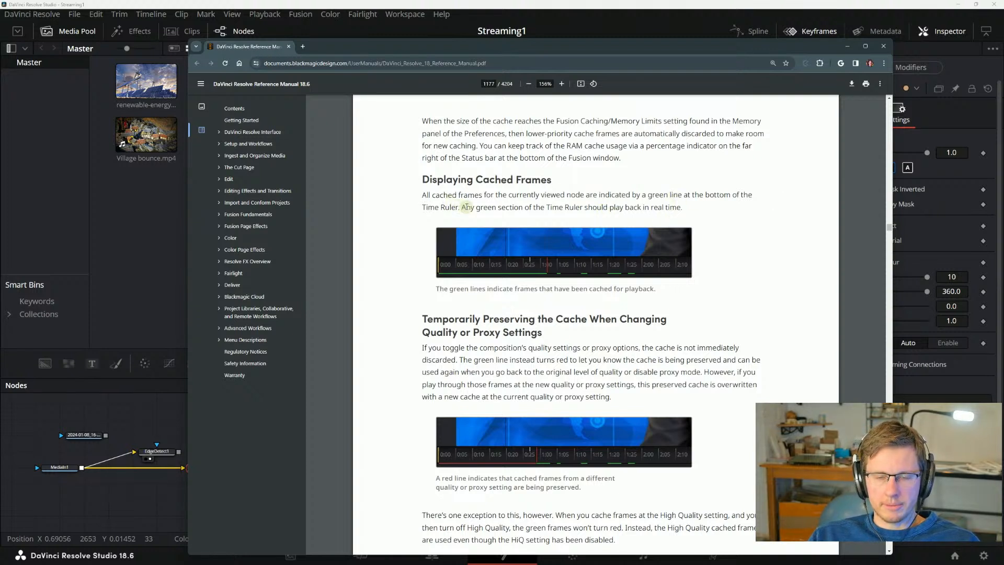
drag(463, 208, 550, 209)
click(547, 211)
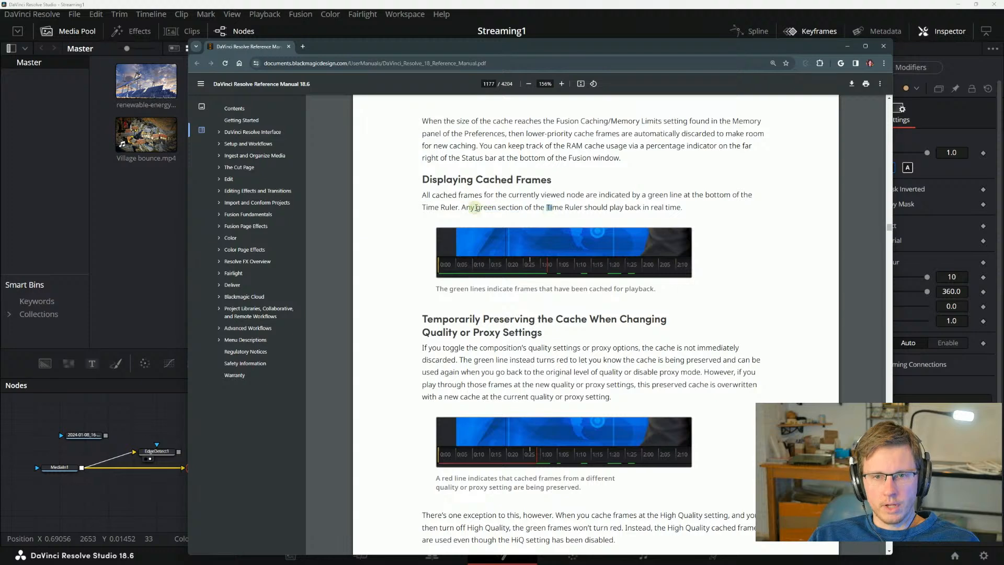
drag(472, 208, 562, 208)
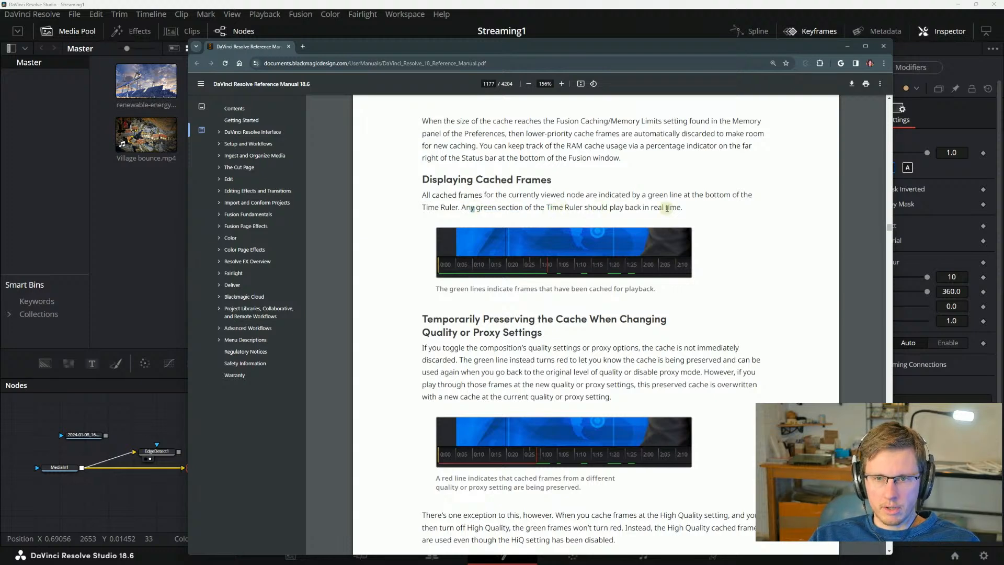
drag(682, 209, 577, 212)
click(577, 211)
scroll(572, 207, down, 1)
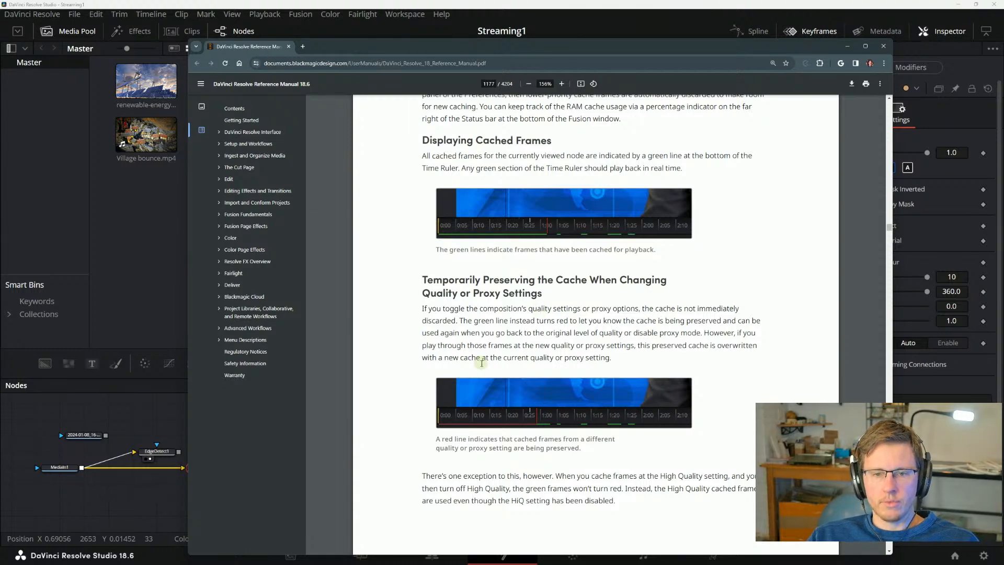
Move the manual out of the way, save and close the preferences, and scrub the playhead to frame 163.
drag(508, 46, 395, 500)
click(555, 422)
click(718, 503)
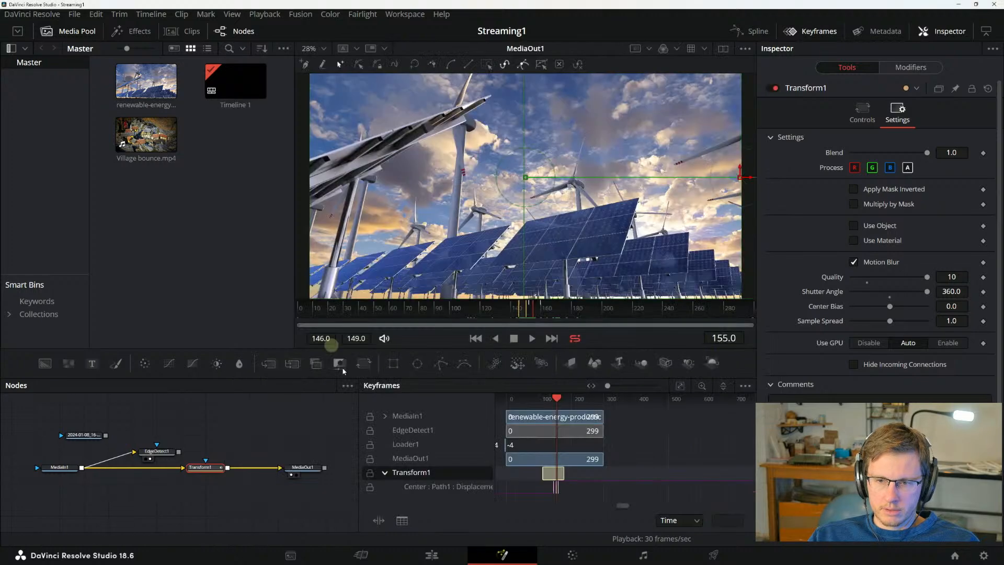
drag(518, 309, 545, 321)
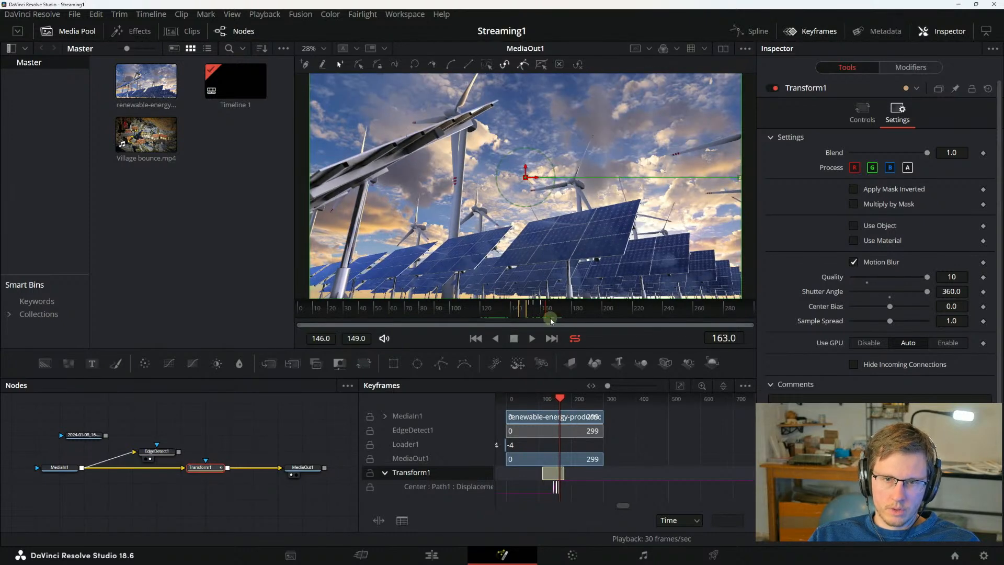
Bring the reference manual back into view and read how the cache is preserved when quality or proxy settings change.
key(alt+Tab)
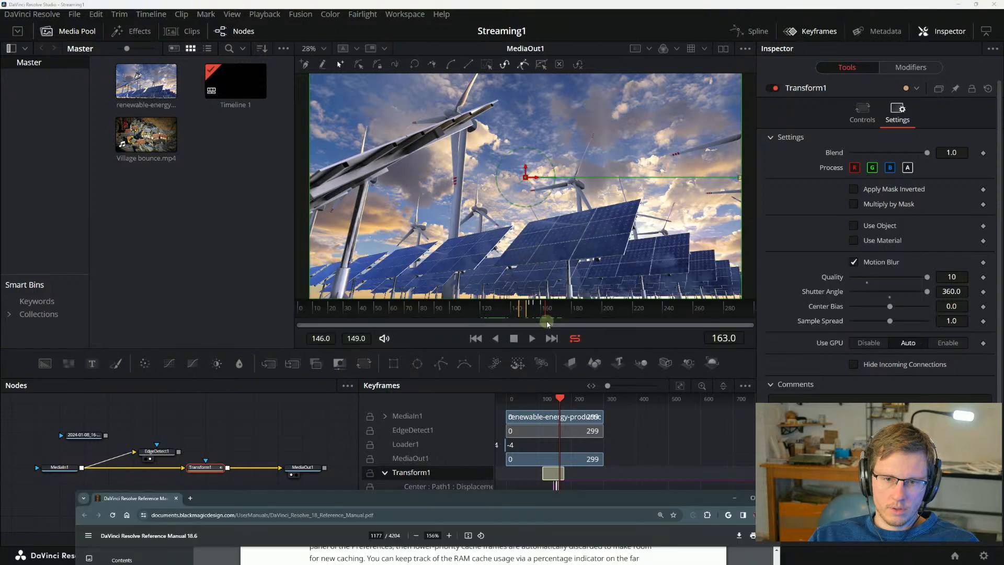
drag(489, 497, 576, 78)
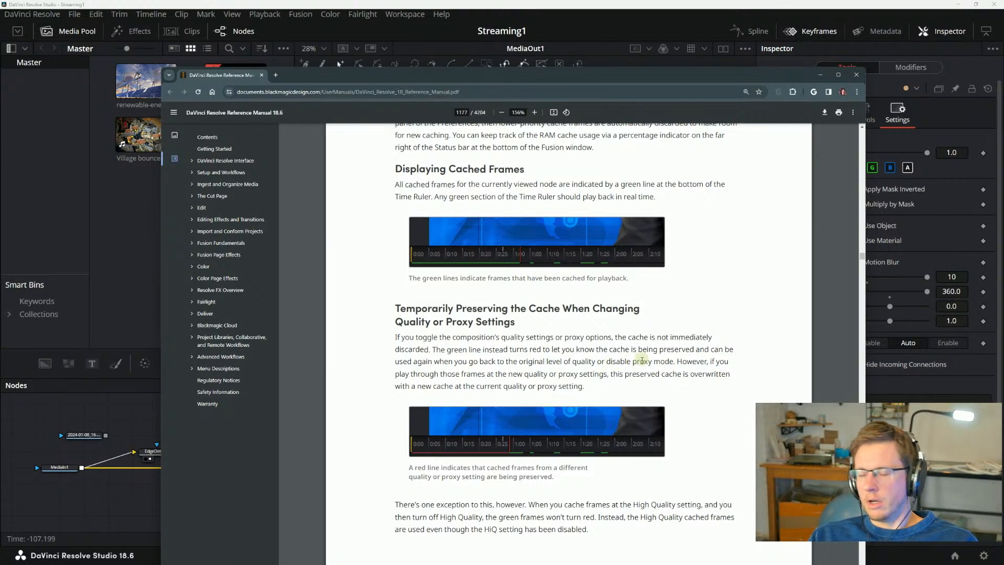
drag(395, 375, 486, 374)
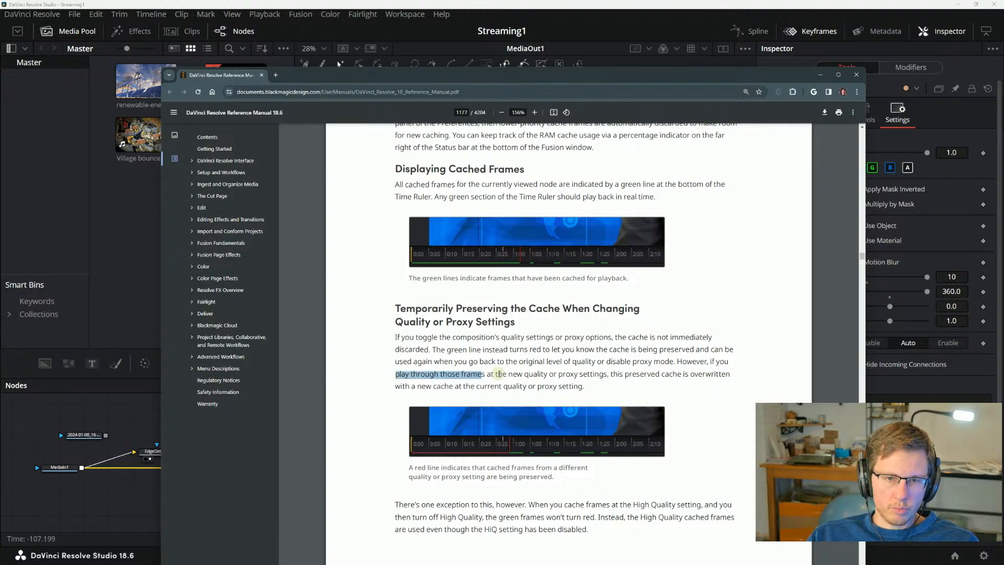
click(522, 384)
drag(624, 391, 515, 386)
drag(483, 350, 480, 361)
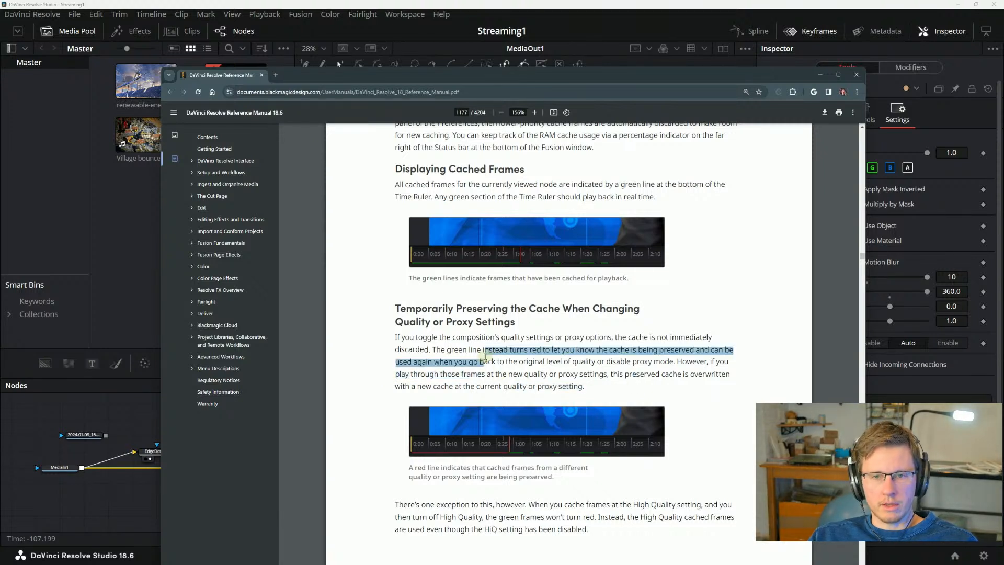
click(601, 359)
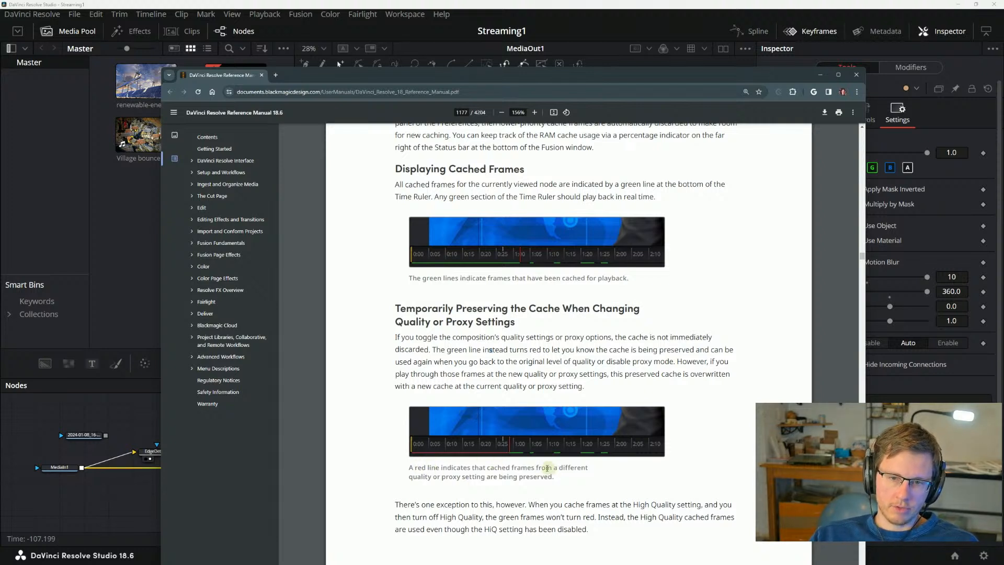
Study the manual's exception about frames cached at the High Quality setting, glancing ahead to the Toolbar section.
scroll(428, 472, down, 1)
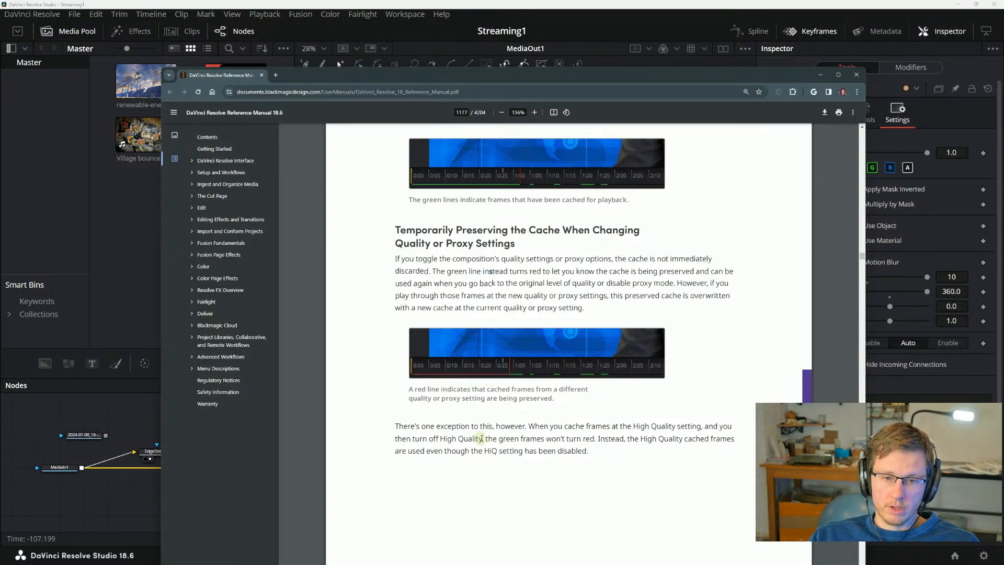
scroll(458, 434, down, 2)
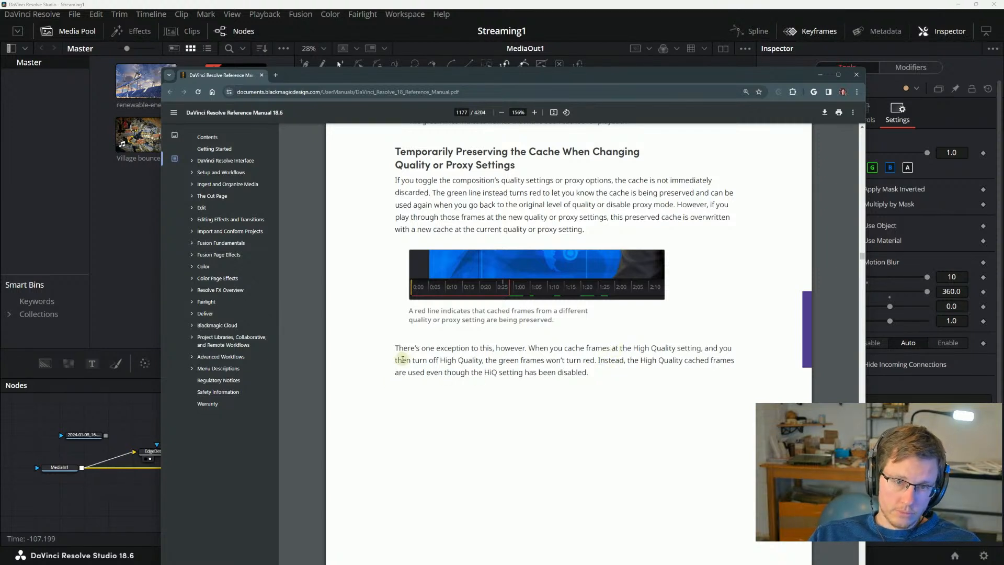
drag(397, 361, 465, 359)
click(468, 358)
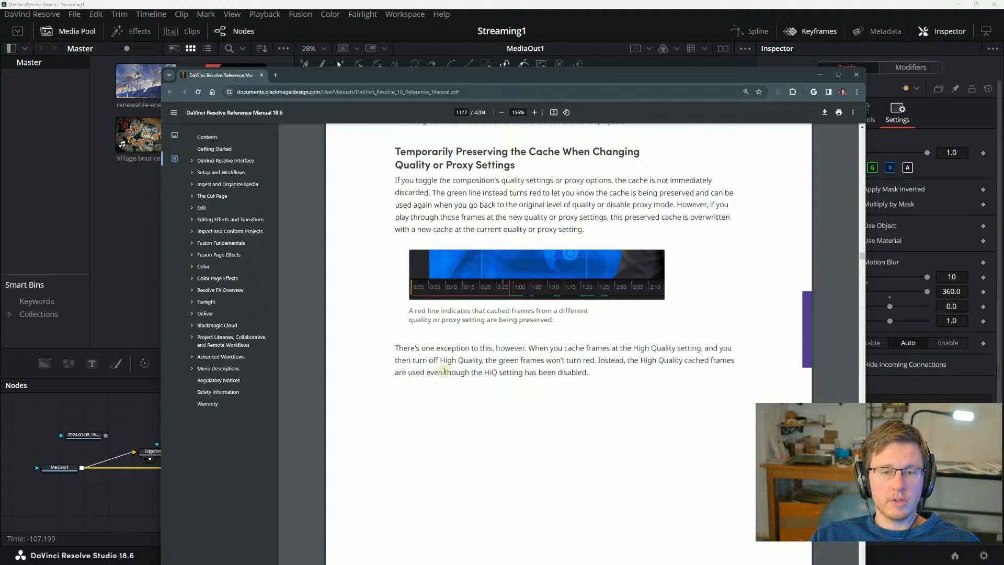
click(544, 373)
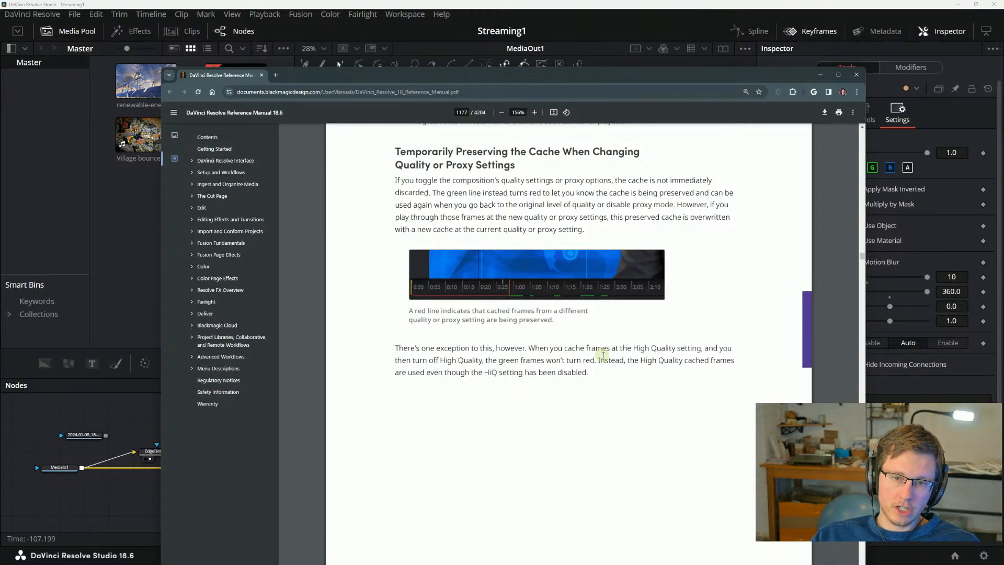
scroll(459, 371, down, 3)
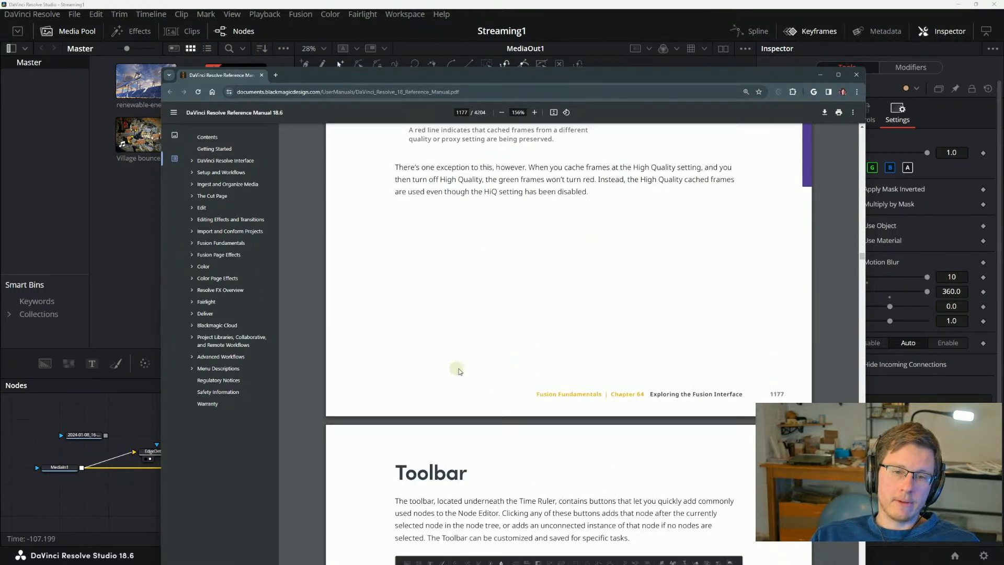
scroll(470, 374, down, 1)
scroll(515, 366, up, 2)
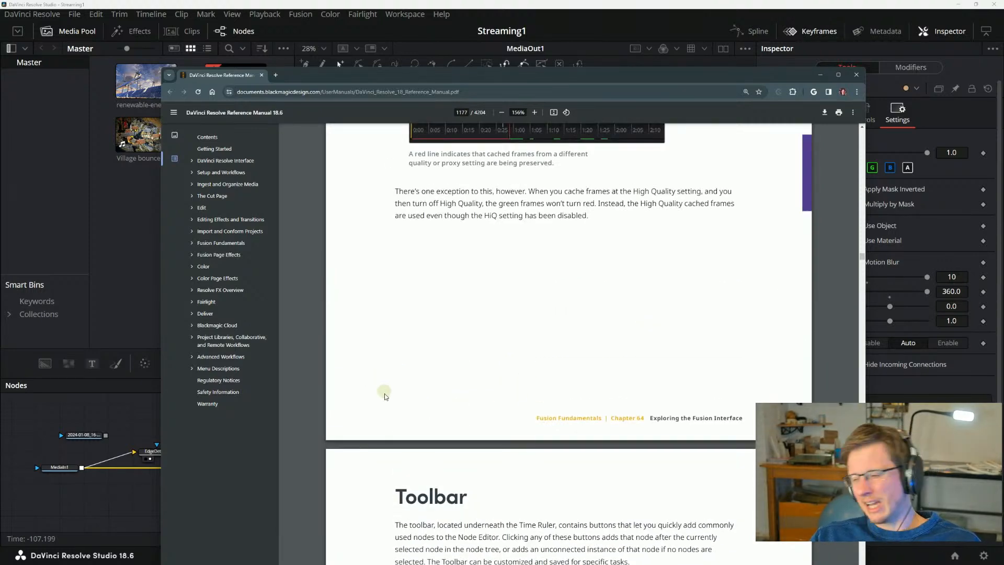
scroll(482, 336, up, 2)
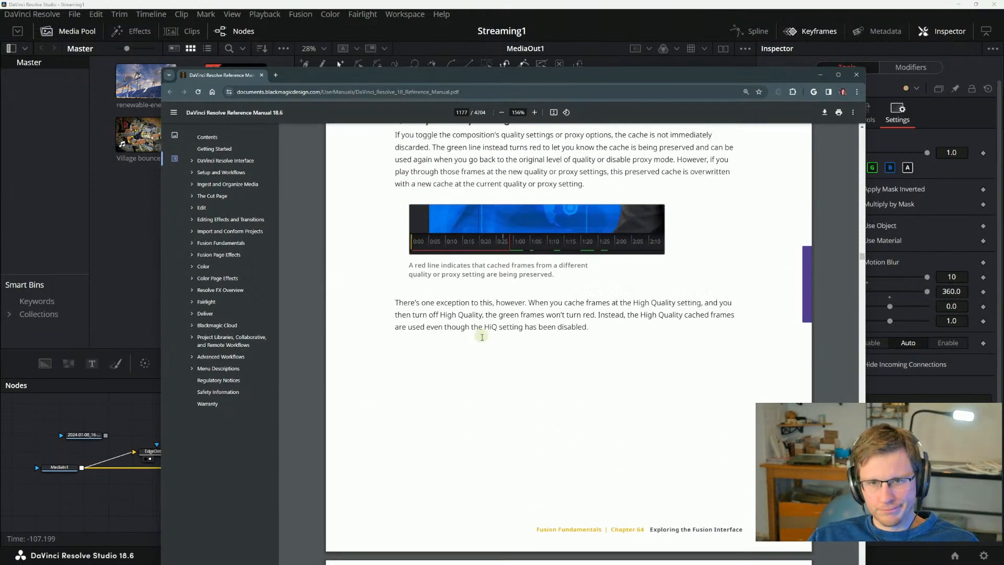
Read the Toolbar section's introduction on adding commonly used nodes and customizing the toolbar for specific tasks.
scroll(478, 341, down, 7)
drag(392, 250, 493, 261)
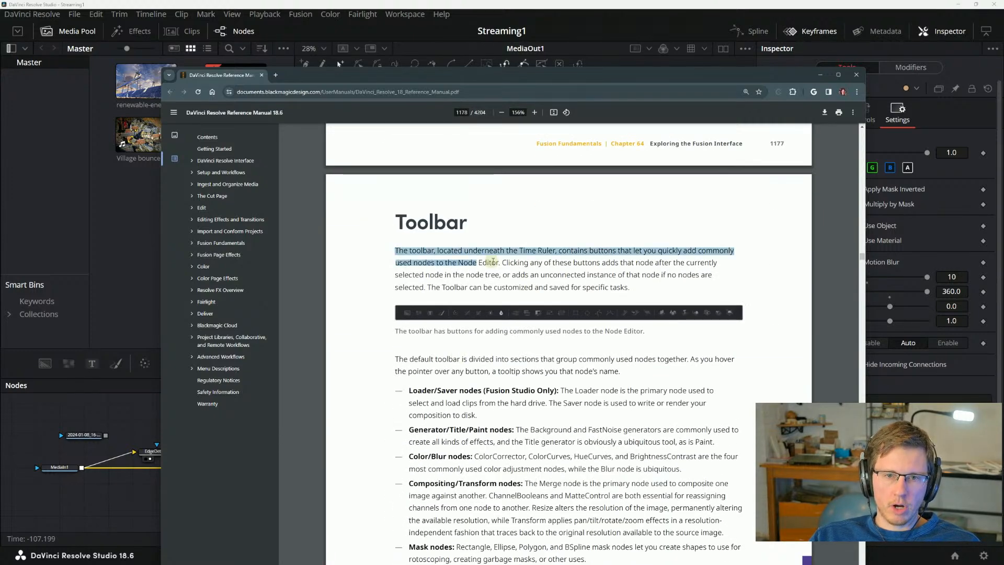
click(493, 262)
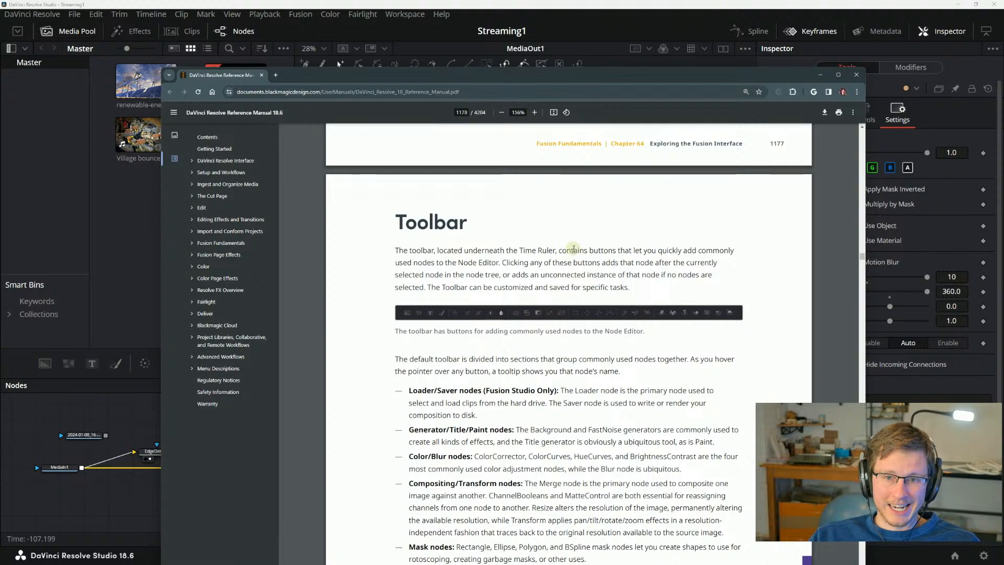
drag(398, 287, 748, 321)
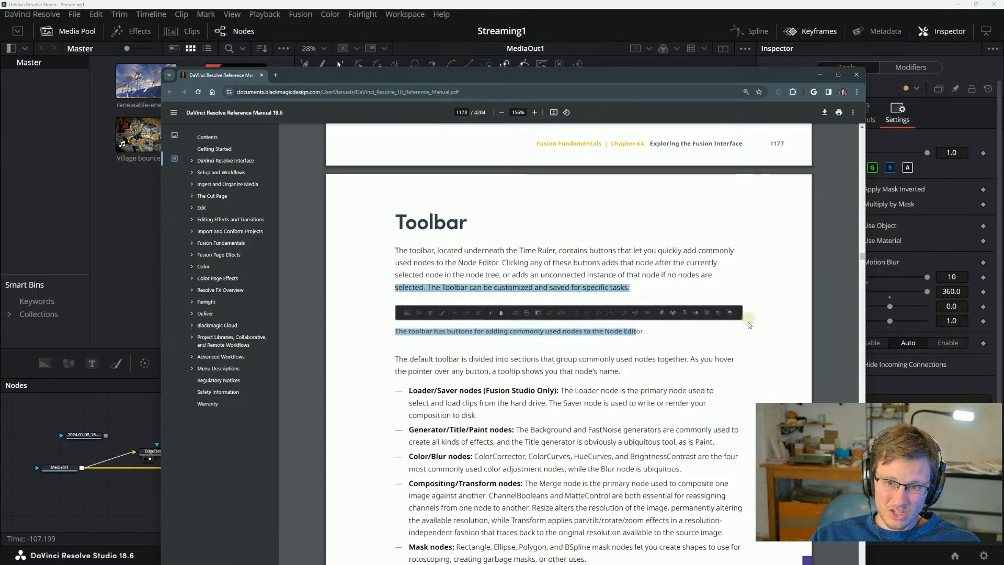
click(624, 350)
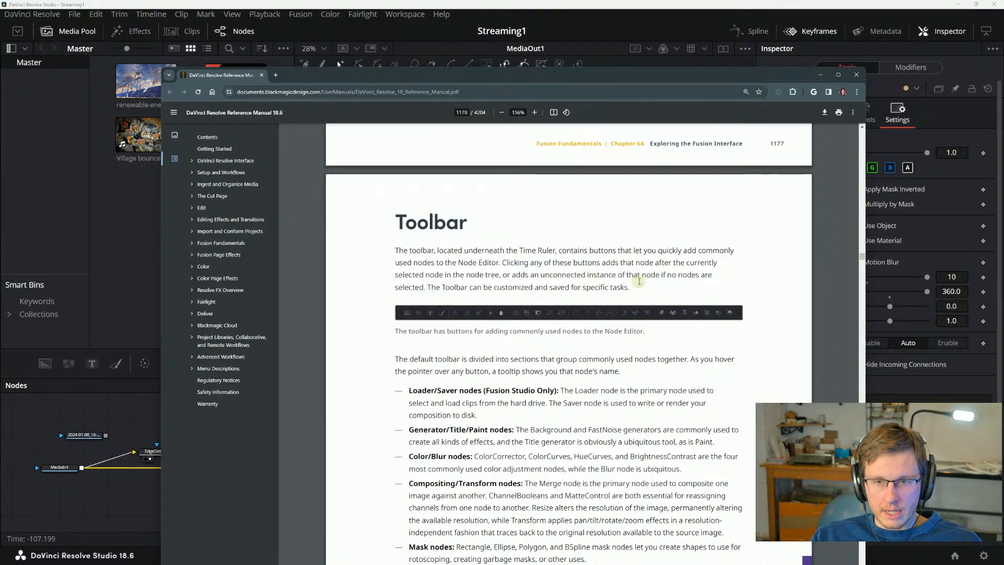
drag(634, 278, 558, 262)
click(561, 255)
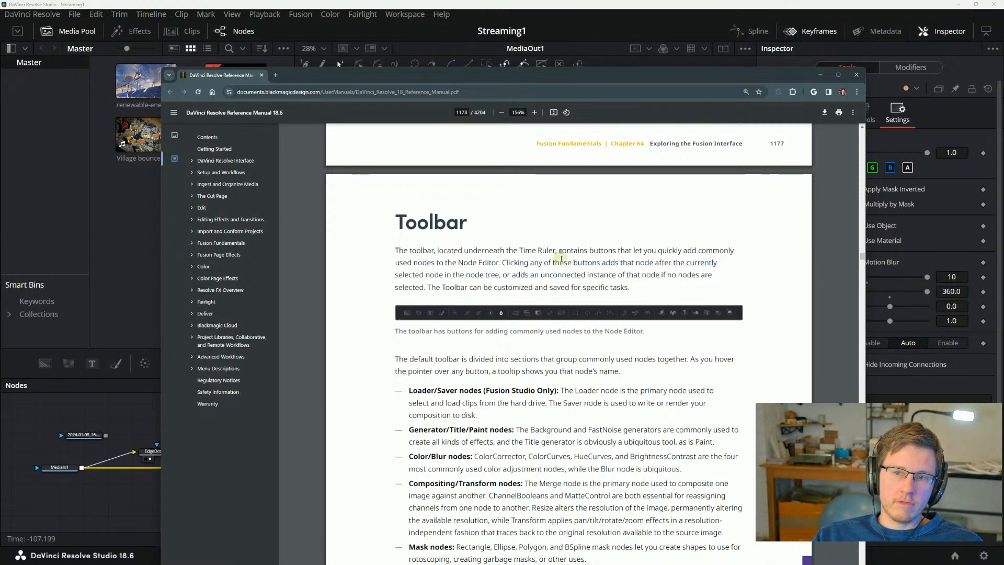
drag(426, 286, 565, 288)
click(563, 287)
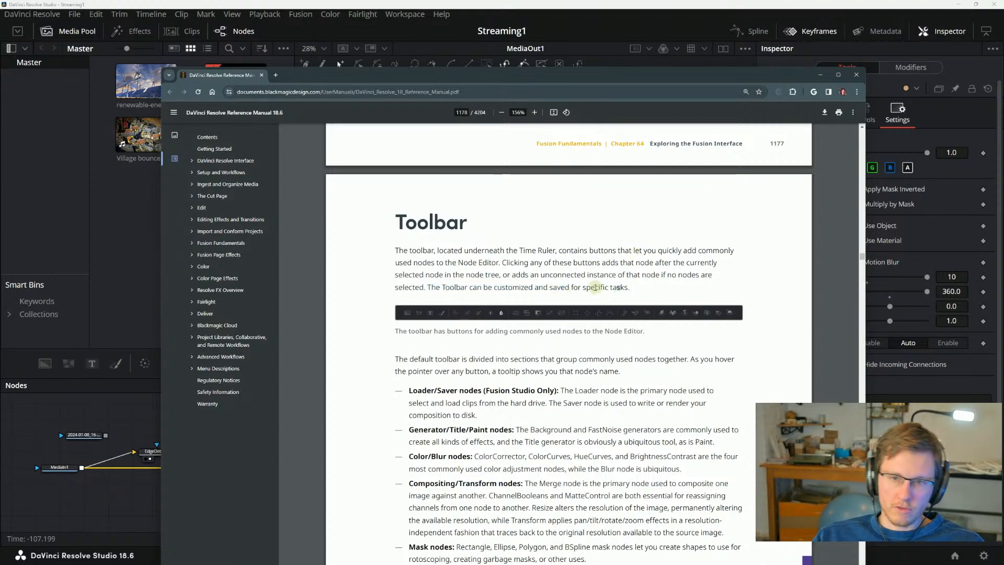
Glance at the Fusion page behind the manual and read the Loader/Saver and Generator/Title/Paint node descriptions.
scroll(505, 255, down, 2)
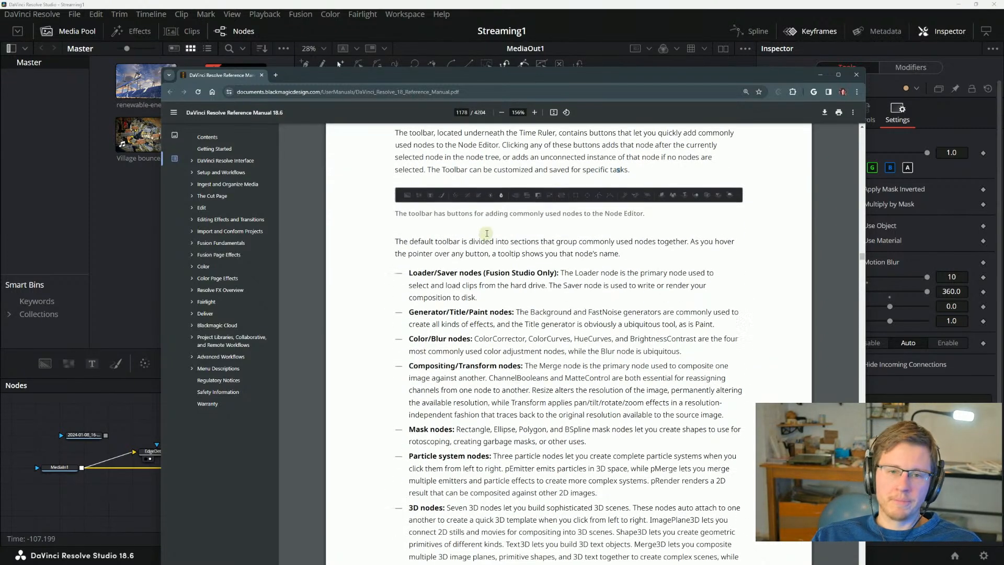
drag(496, 79, 541, 273)
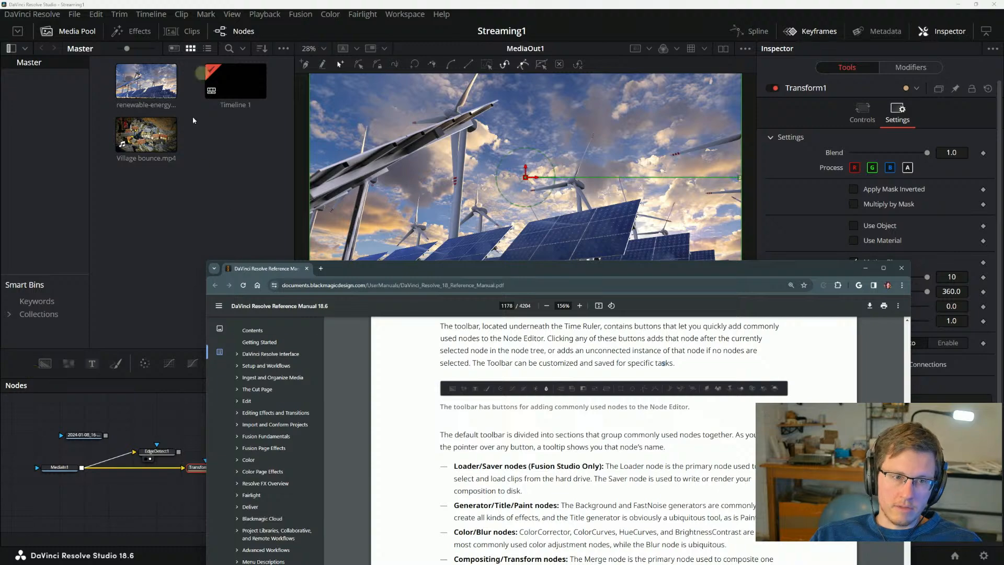
drag(584, 263, 560, 38)
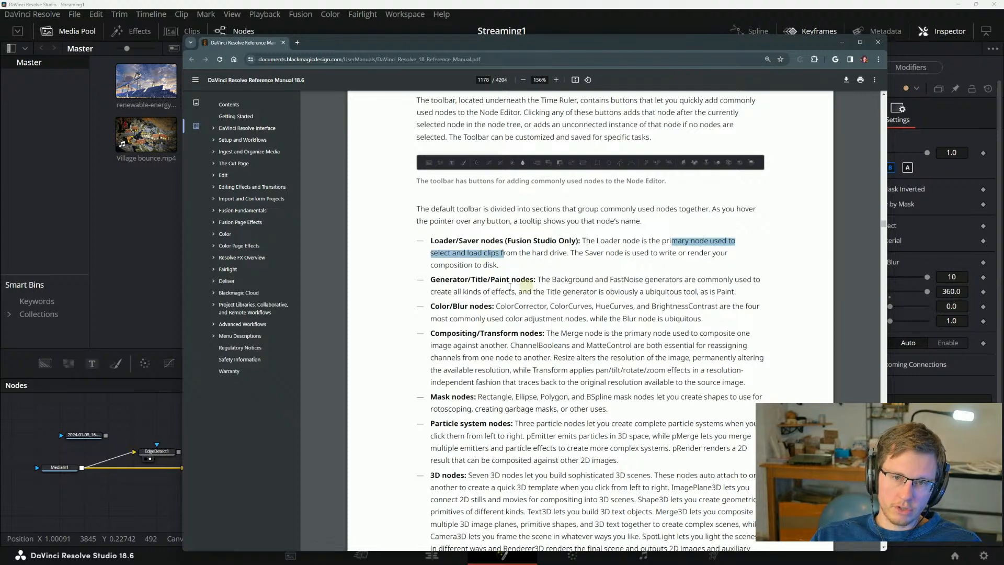
drag(431, 279, 511, 279)
click(538, 279)
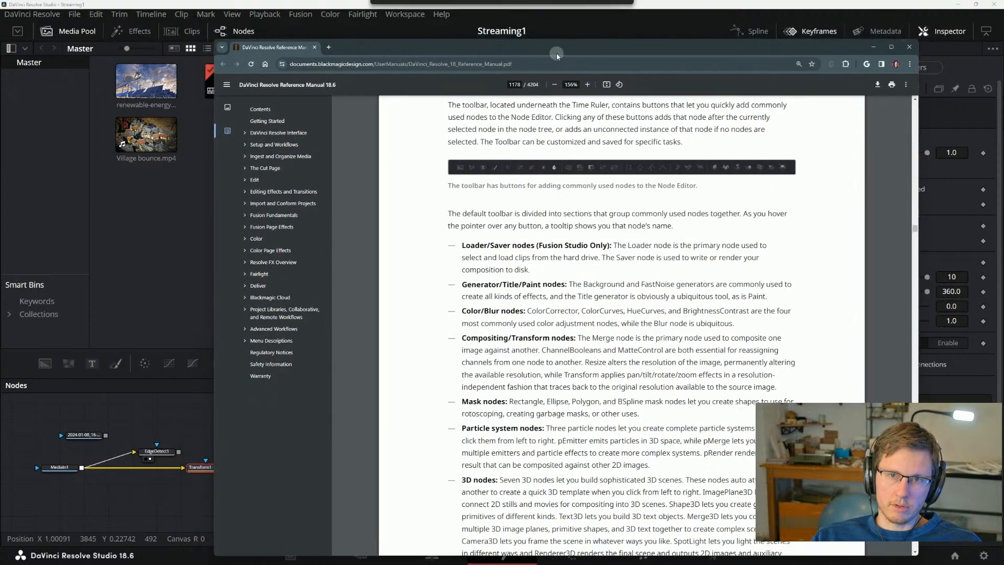
Hide the manual's contents sidebar and reposition its window so the Fusion toolbar's generator and color tools are uncovered.
drag(530, 44, 609, 96)
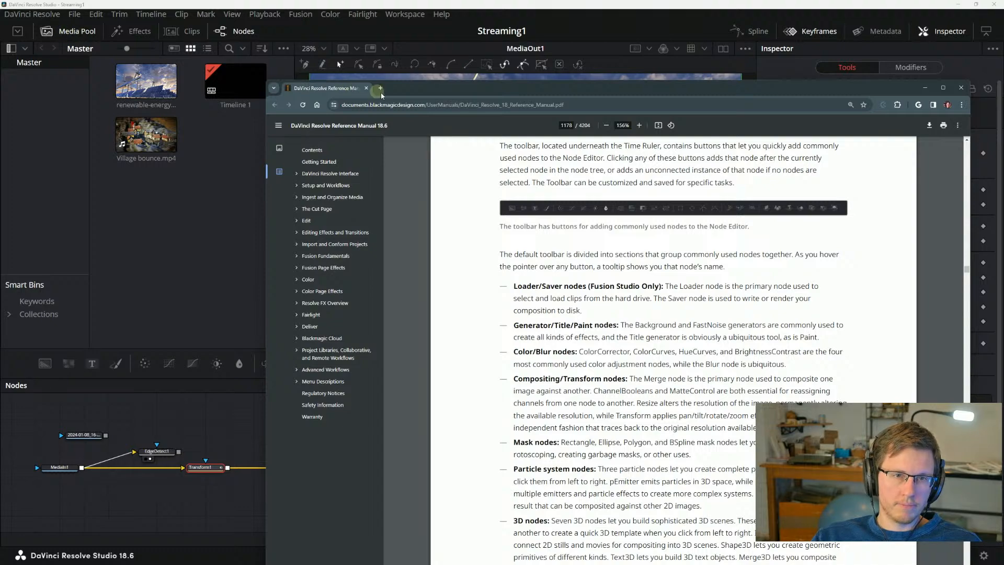
drag(433, 97, 254, 32)
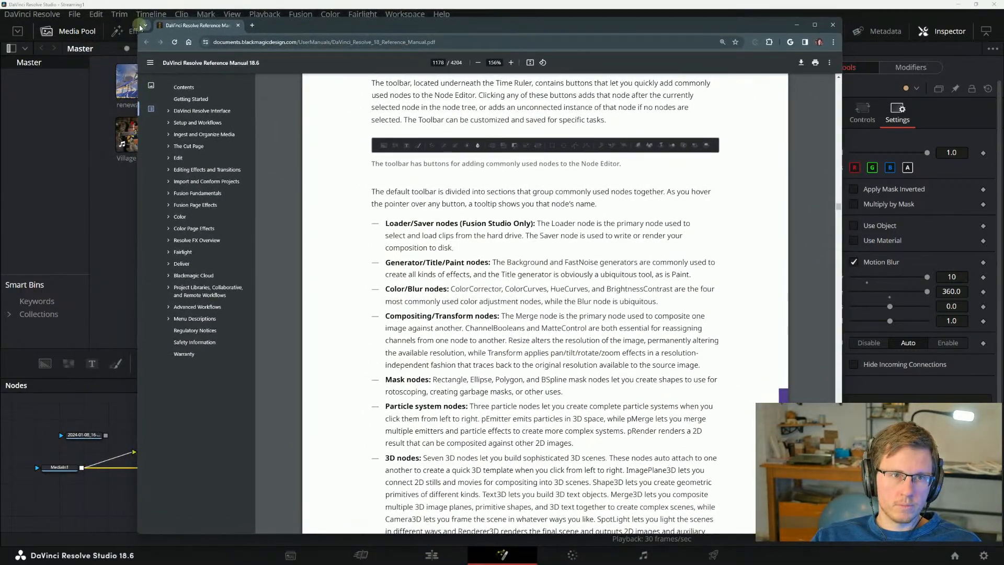
drag(140, 16, 554, 51)
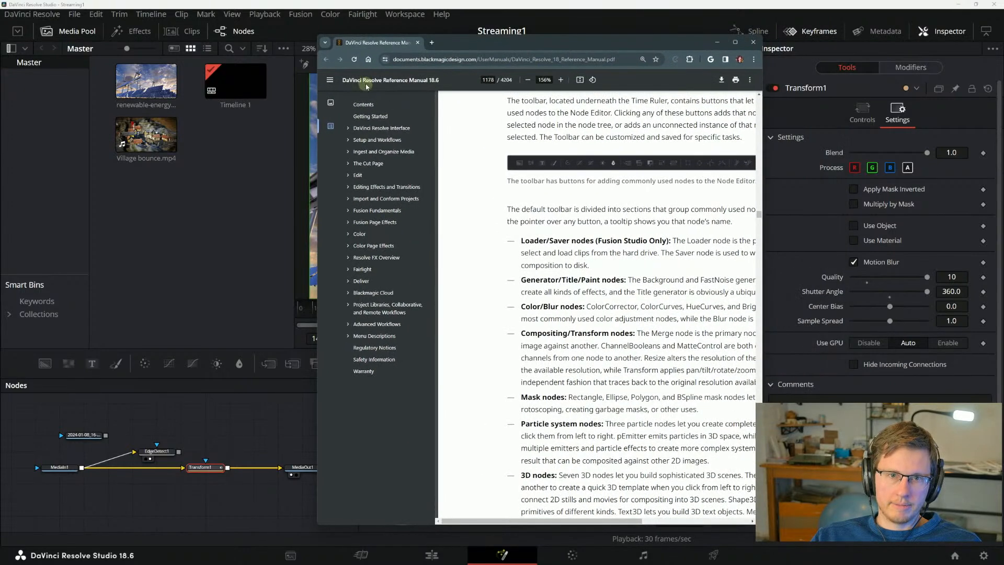
click(331, 104)
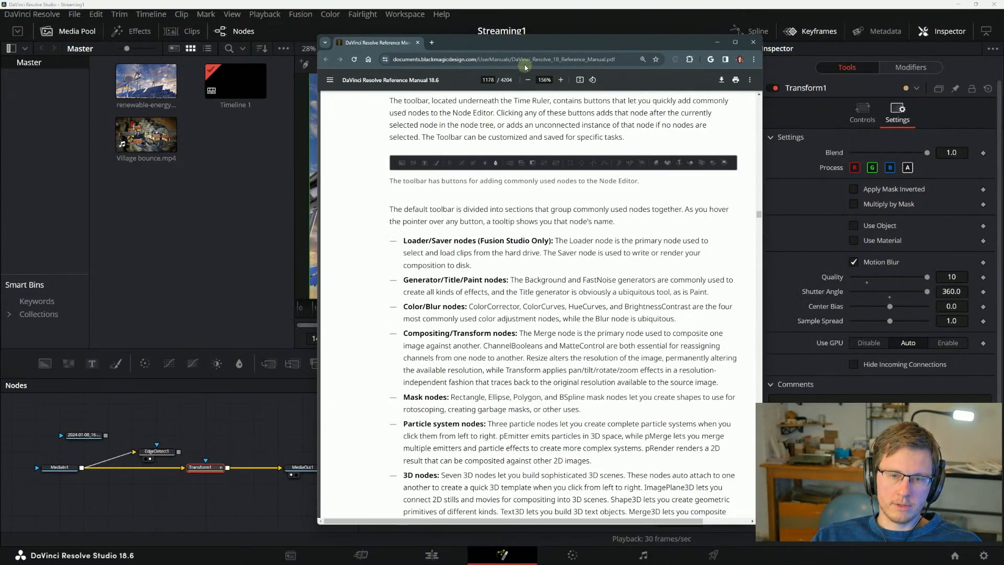
drag(531, 49, 732, 23)
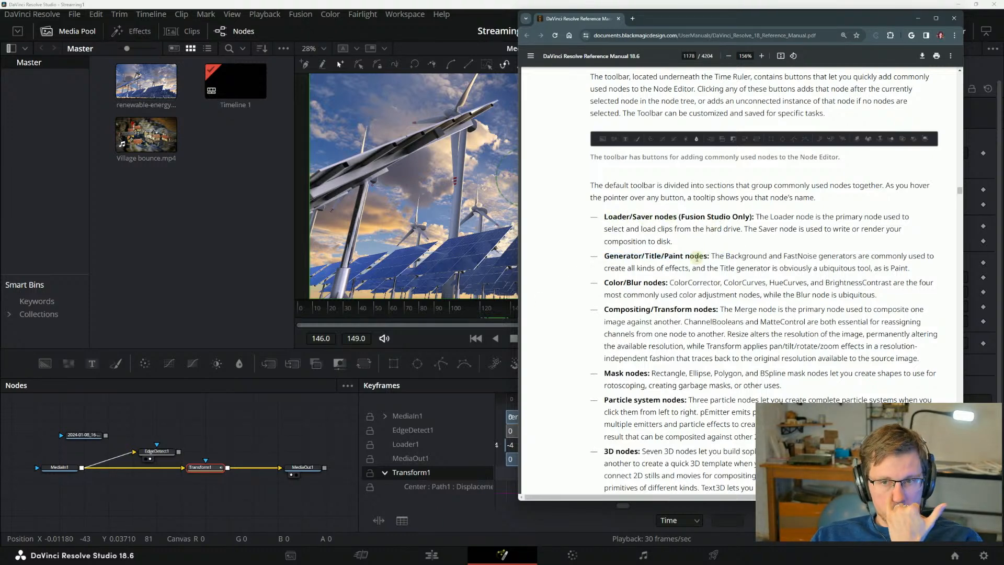
Identify the Background tool in the Fusion toolbar, and return to the manual to read the Color/Blur nodes description.
click(21, 365)
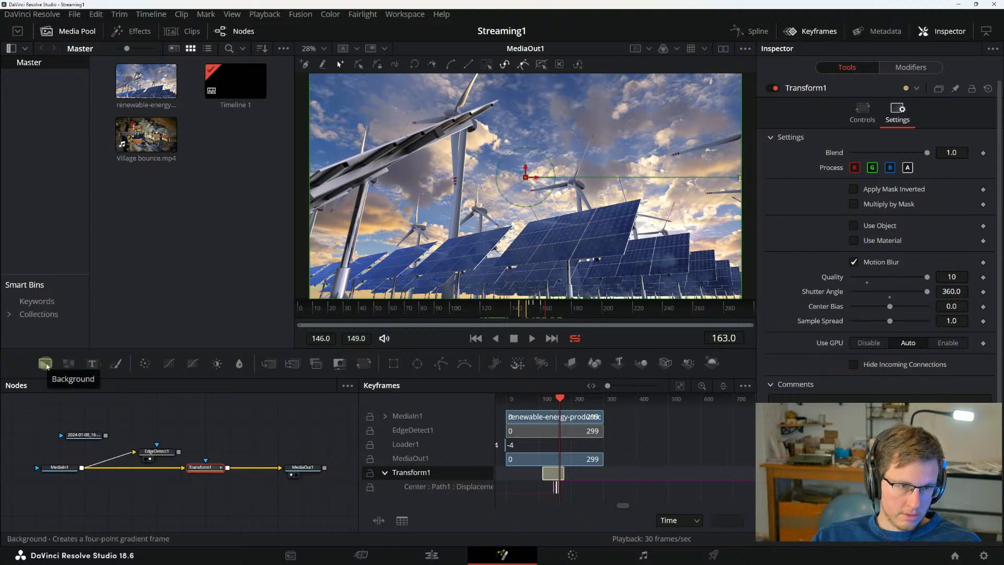
key(alt+Tab)
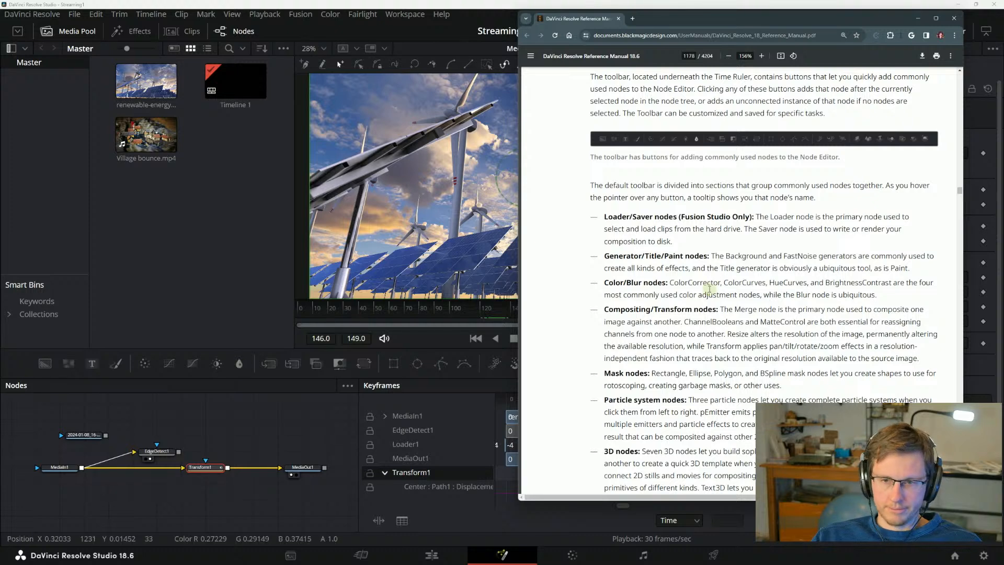
scroll(680, 291, down, 1)
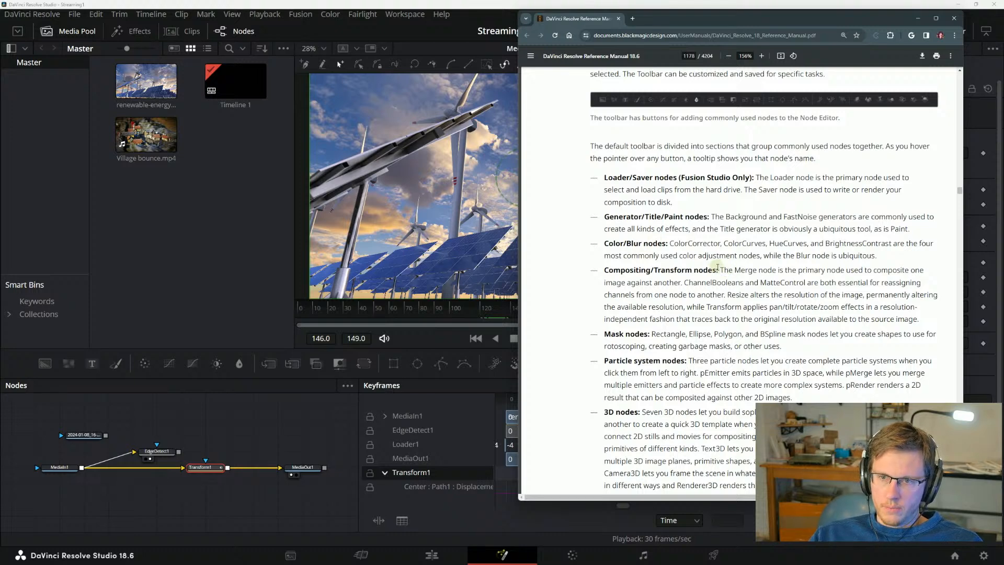
drag(604, 244, 725, 245)
drag(727, 244, 725, 245)
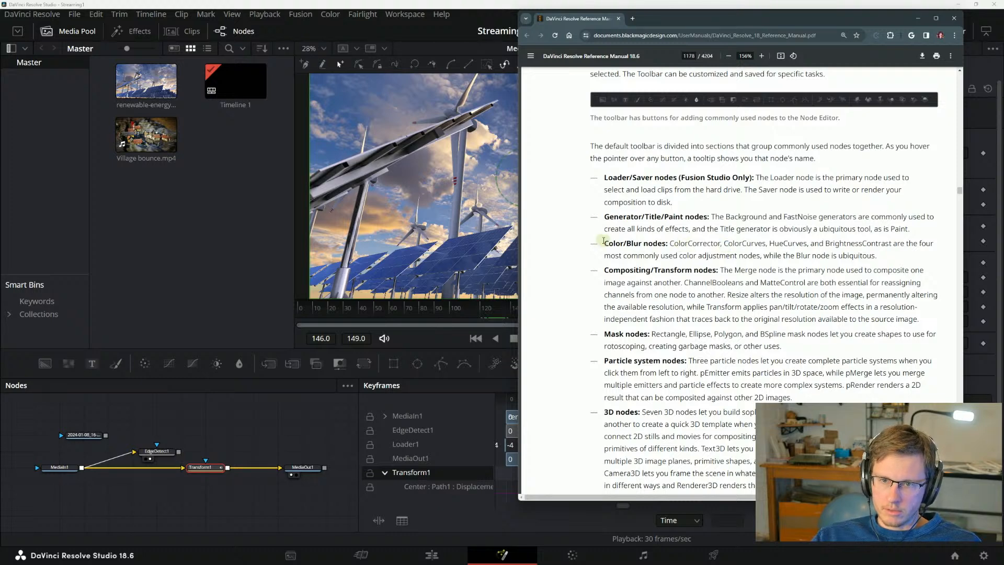
drag(604, 243, 736, 241)
click(683, 244)
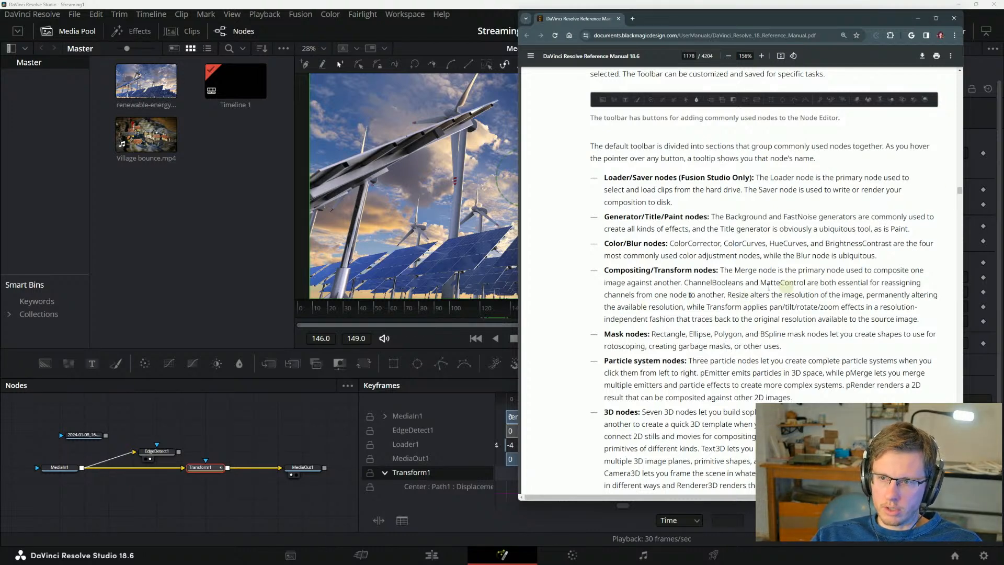
Read the manual's descriptions of the Compositing/Transform nodes and the Mask nodes.
drag(707, 285, 711, 284)
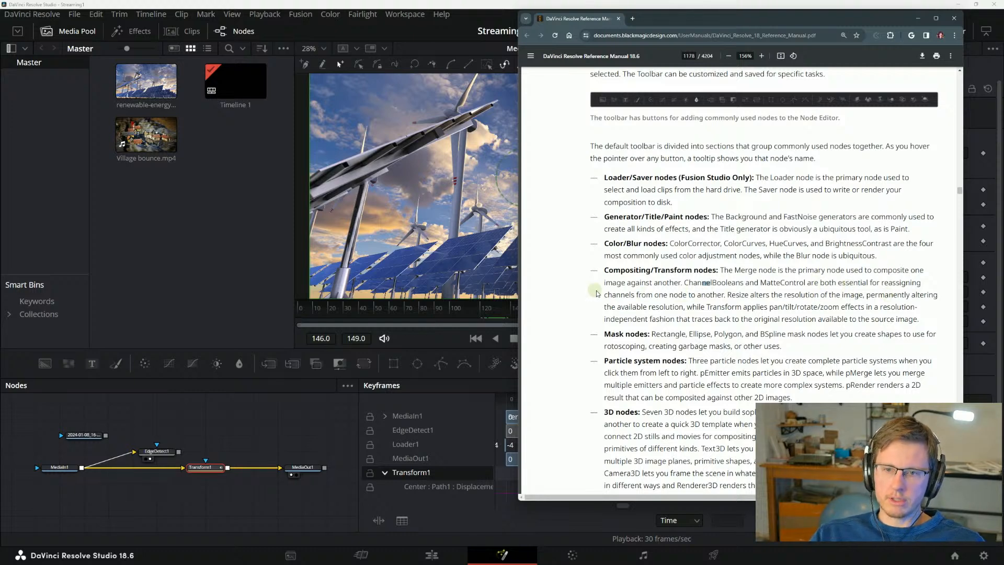
click(728, 299)
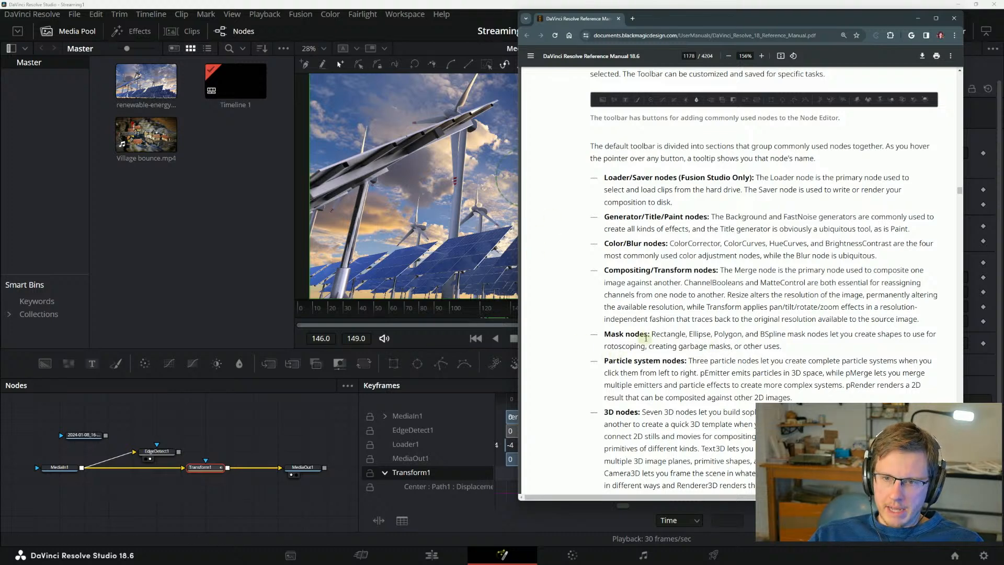
drag(655, 333, 729, 339)
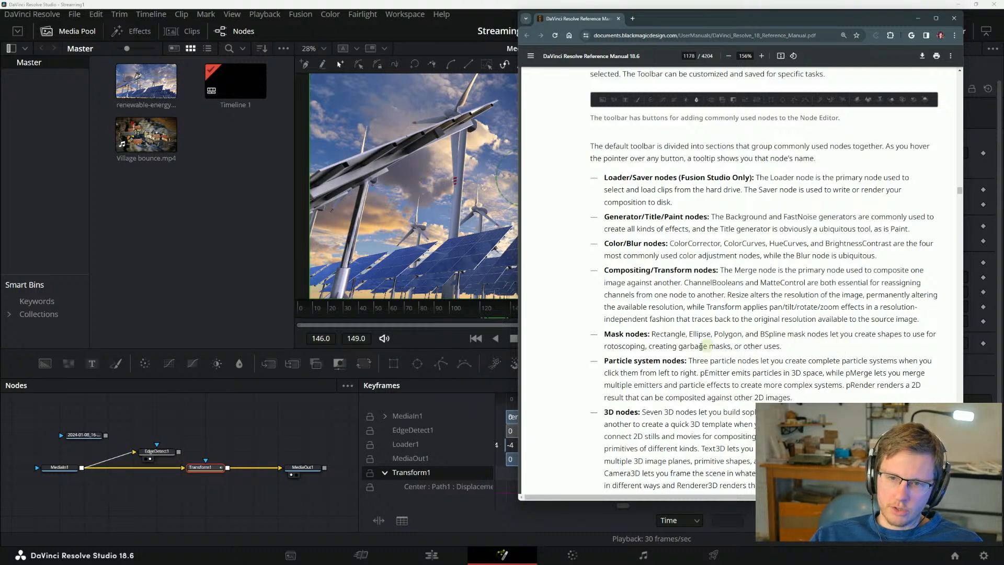
Move the manual window away from the Fusion toolbar's 3D tools and read the Mask, Particle system and 3D node descriptions.
triple_click(774, 342)
click(772, 336)
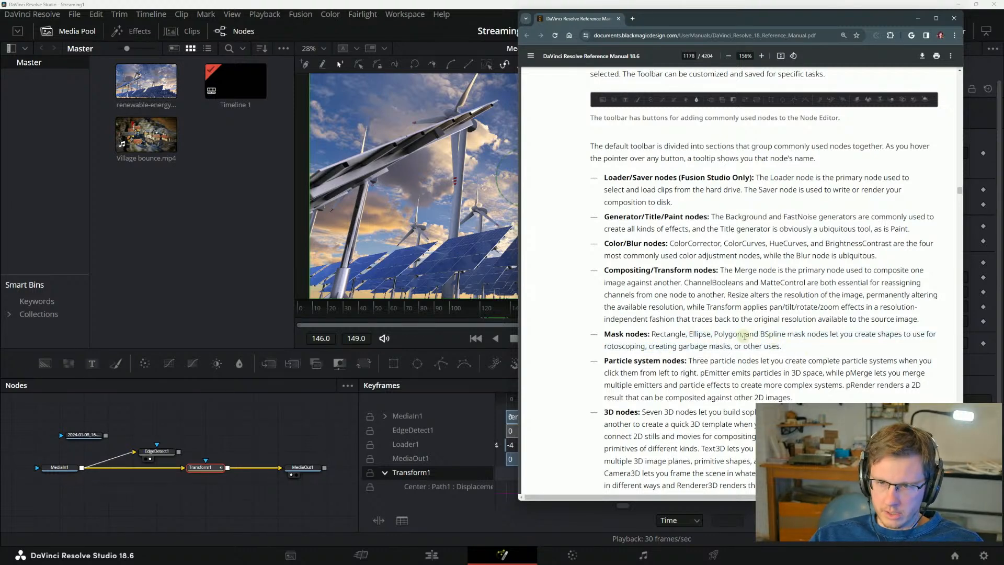
scroll(762, 311, down, 2)
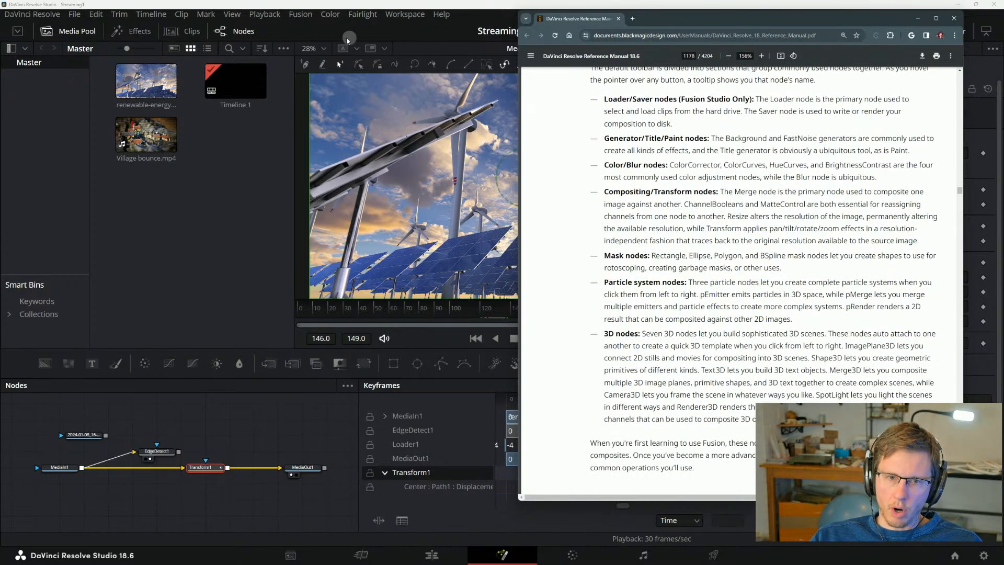
drag(676, 20, 176, 31)
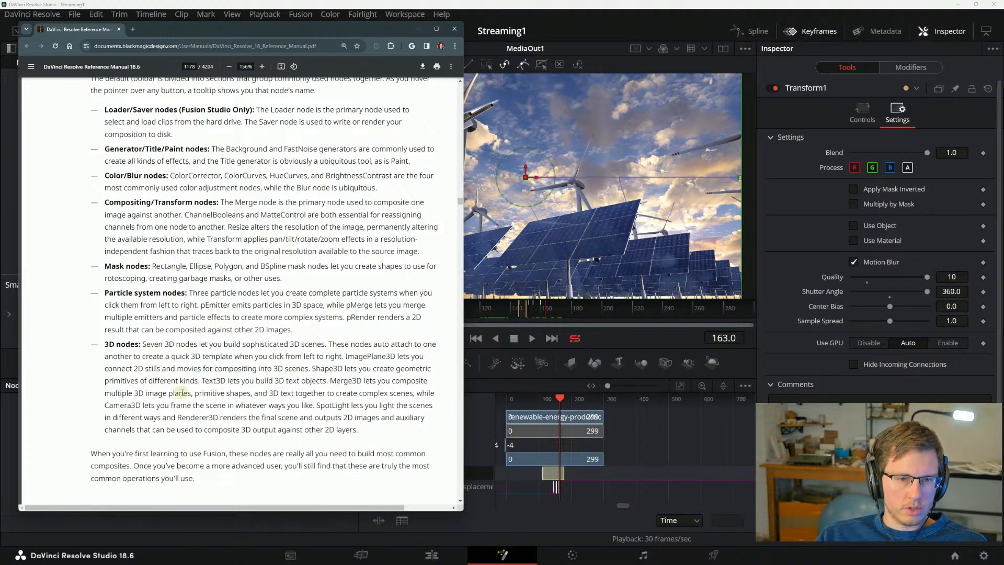
scroll(272, 418, down, 2)
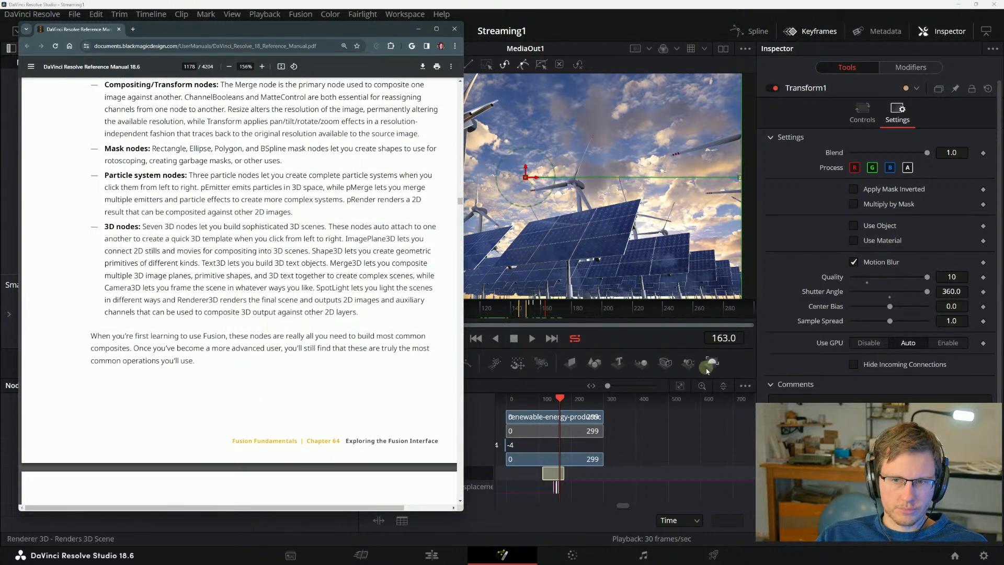
scroll(308, 358, down, 2)
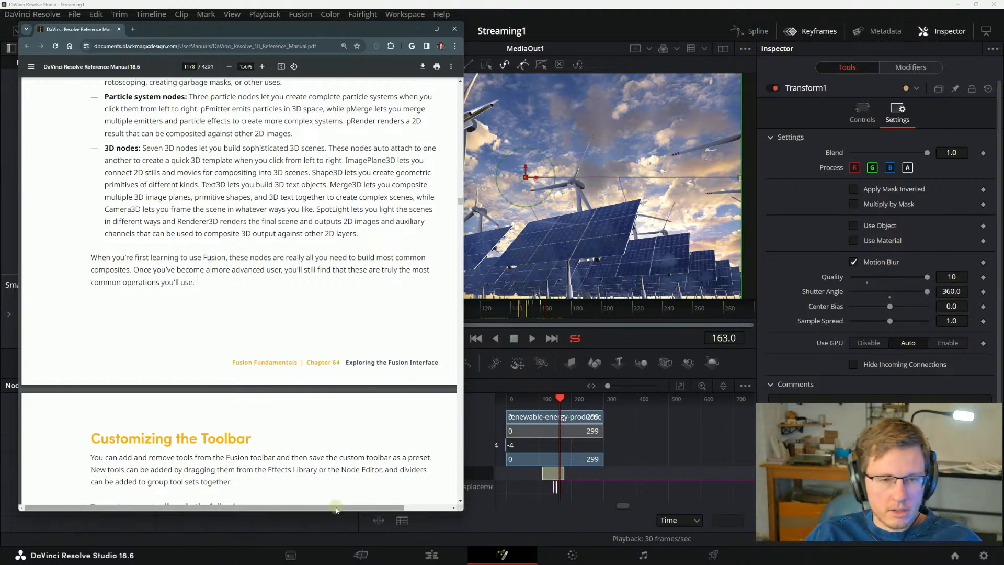
Shorten the manual window and reposition it so the Fusion toolbar and node editor are uncovered.
drag(339, 511, 337, 333)
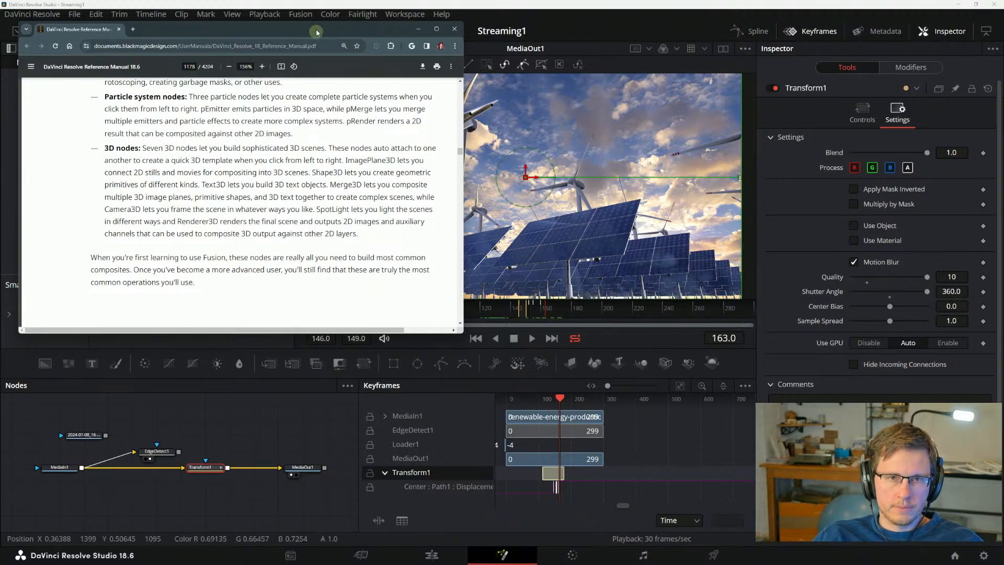
drag(317, 32, 477, 43)
drag(690, 85, 301, 37)
Read the introduction of the manual's Customizing the Toolbar section.
scroll(269, 272, down, 5)
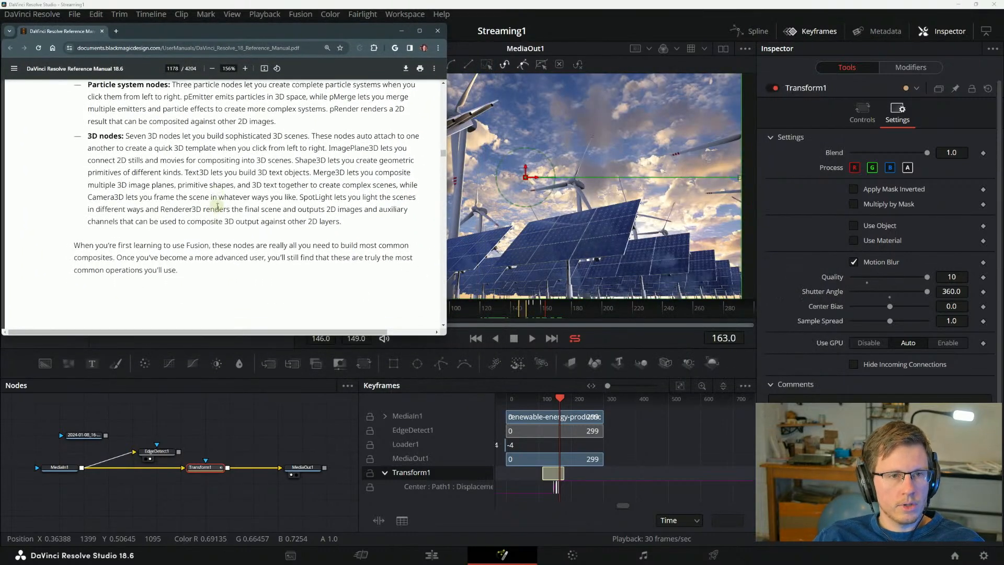
scroll(179, 218, down, 2)
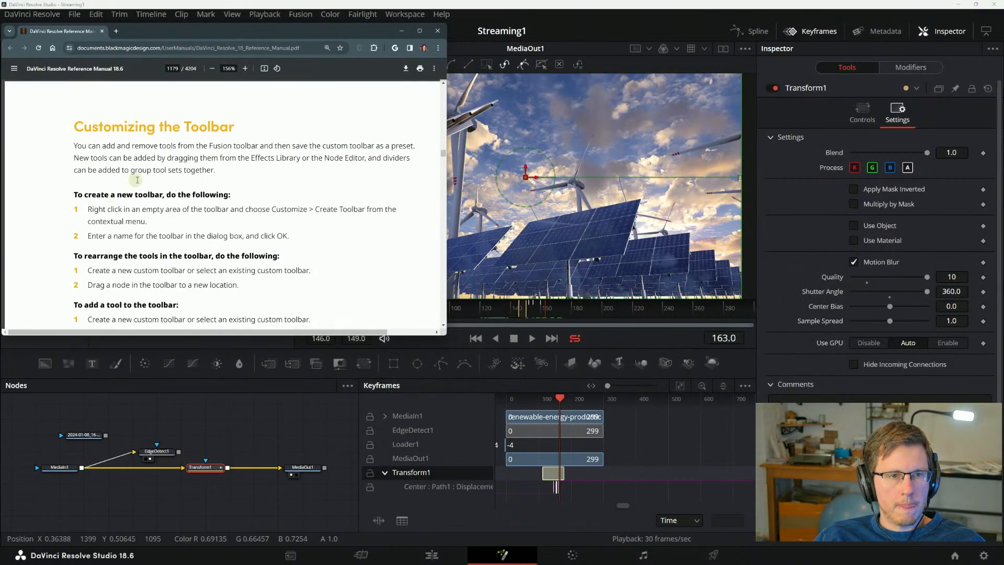
mouse_move(280, 563)
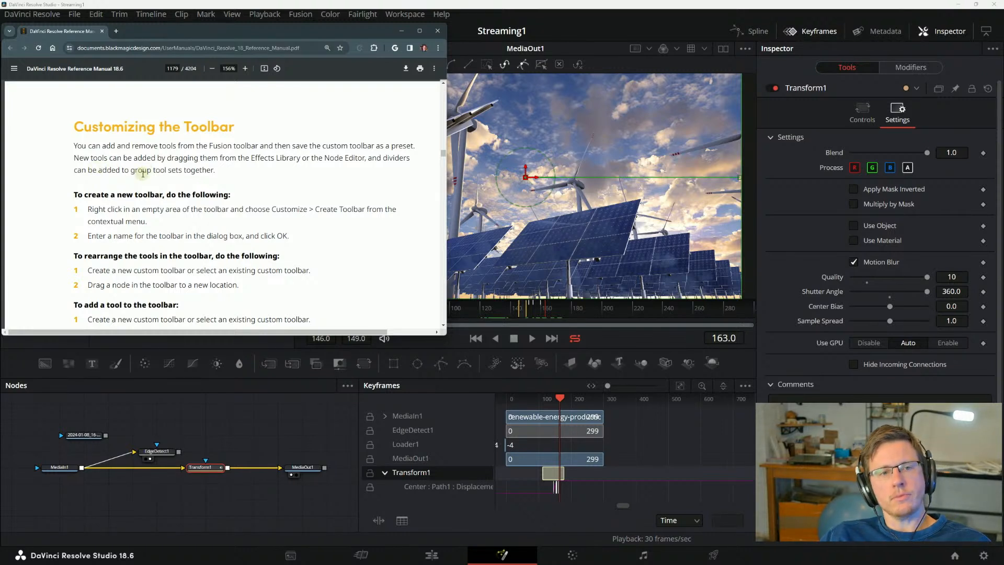
drag(174, 162, 210, 158)
click(328, 160)
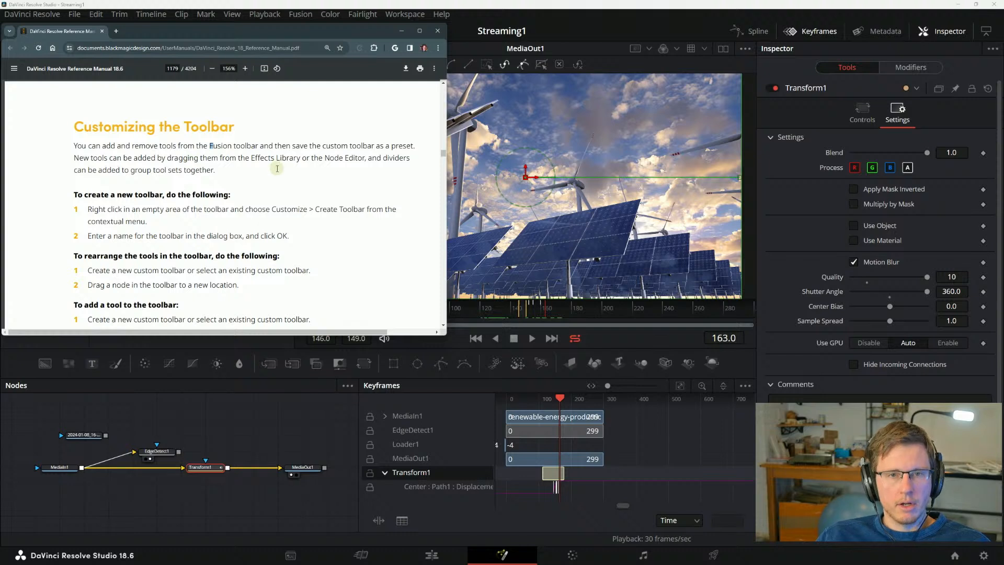
drag(277, 168, 230, 159)
click(256, 178)
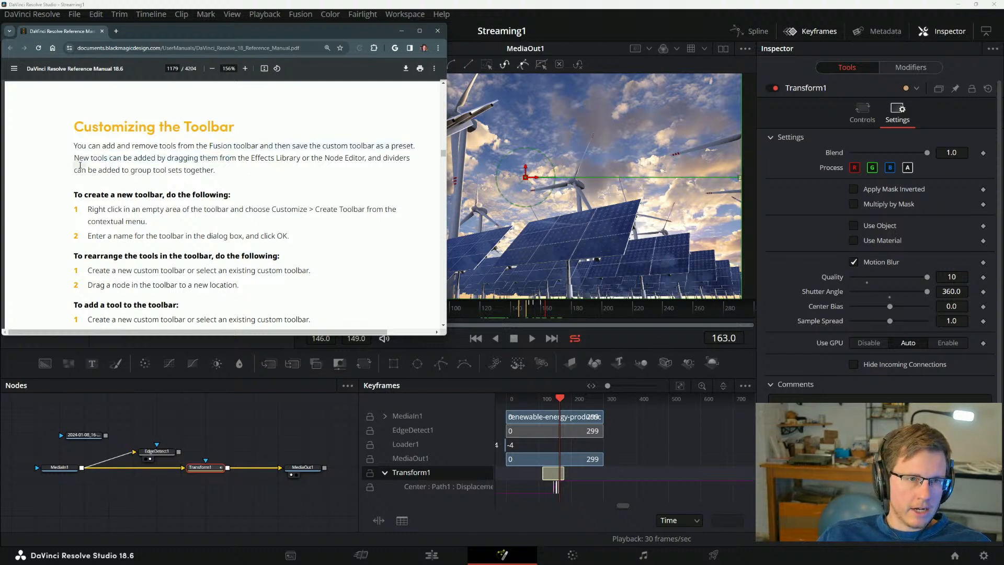
drag(79, 162, 217, 172)
click(226, 179)
click(154, 180)
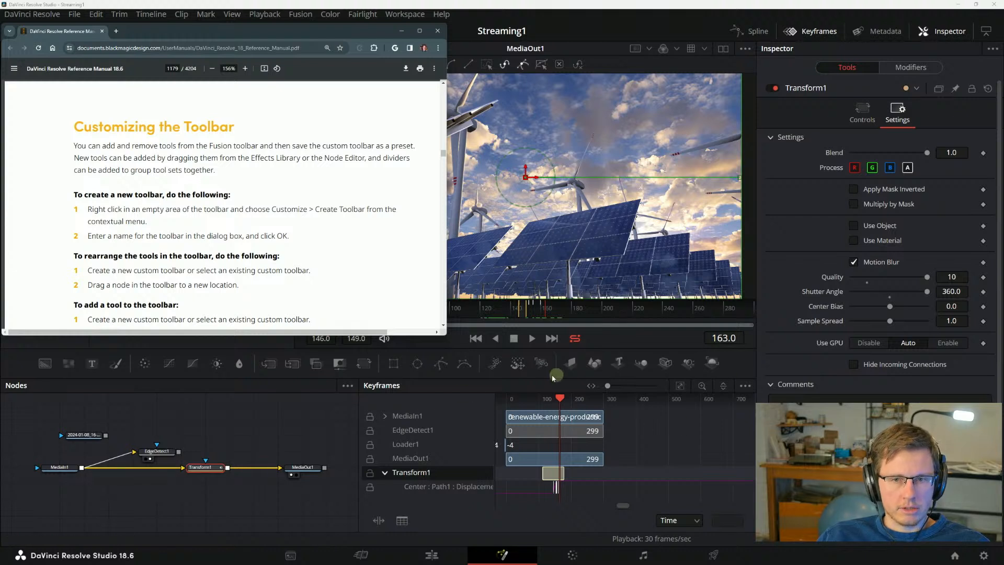
Read the manual's instructions for creating a new Fusion toolbar.
drag(75, 196, 255, 198)
click(248, 202)
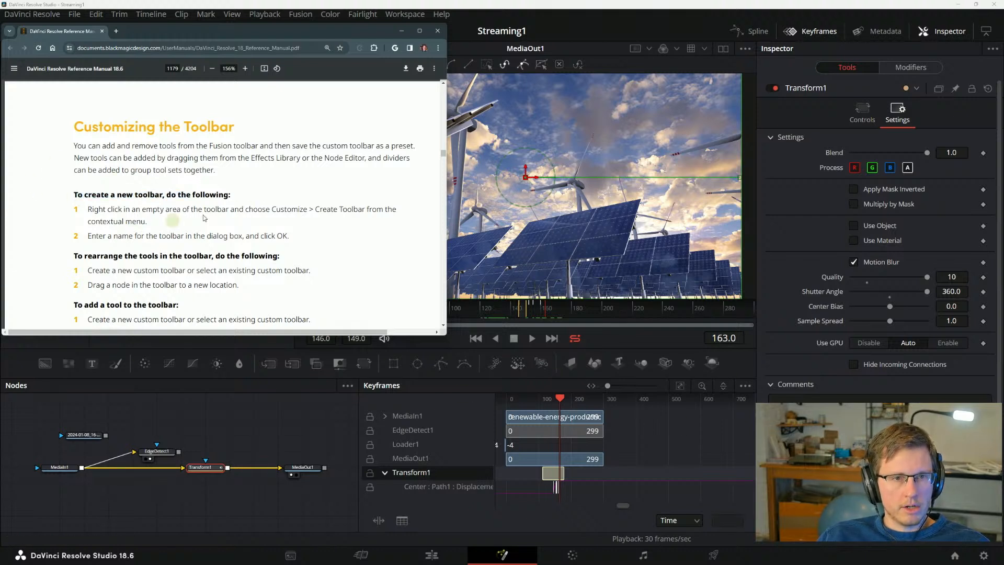
drag(100, 210, 153, 213)
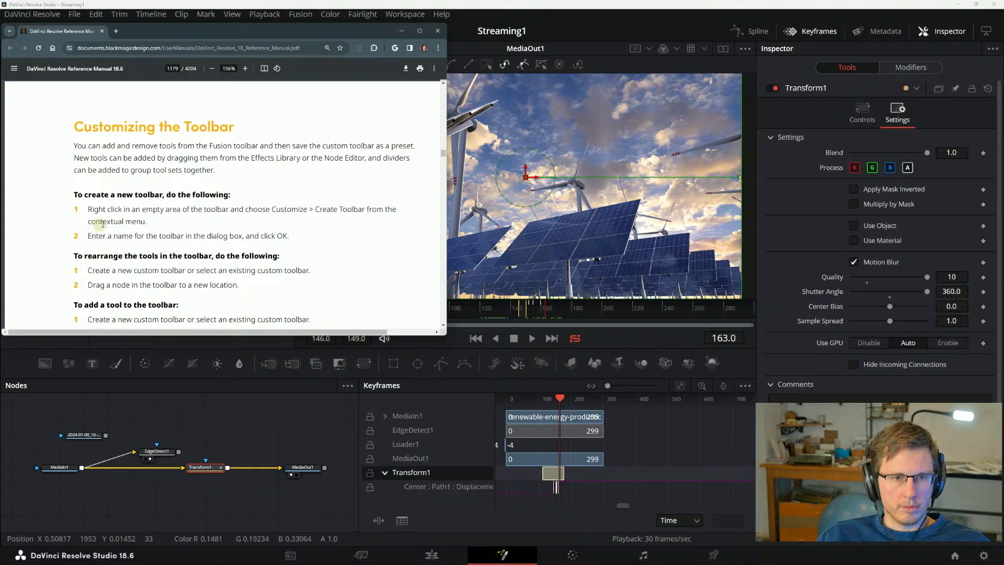
scroll(103, 223, down, 3)
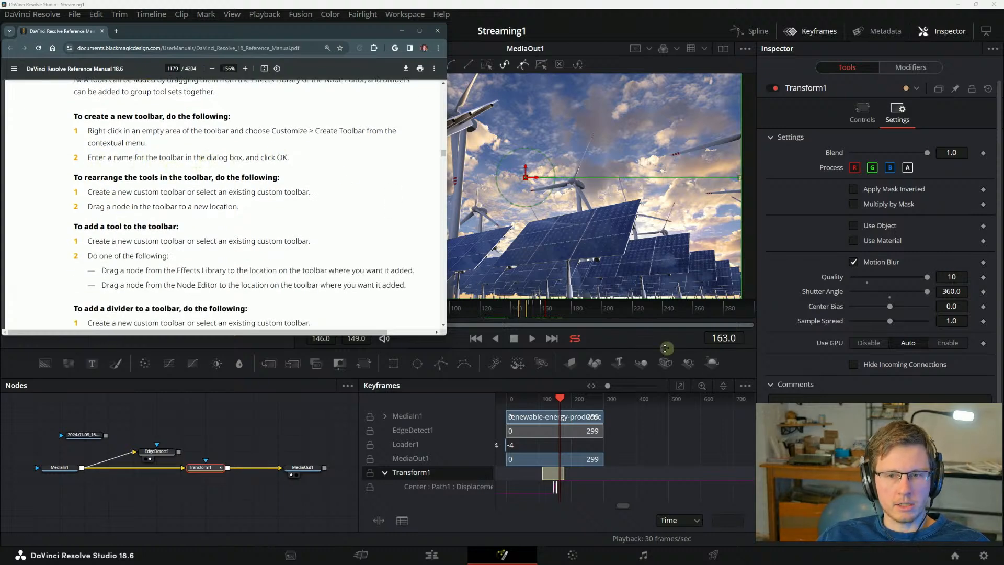
Create a new custom Fusion toolbar named My Toolbar.
right_click(738, 362)
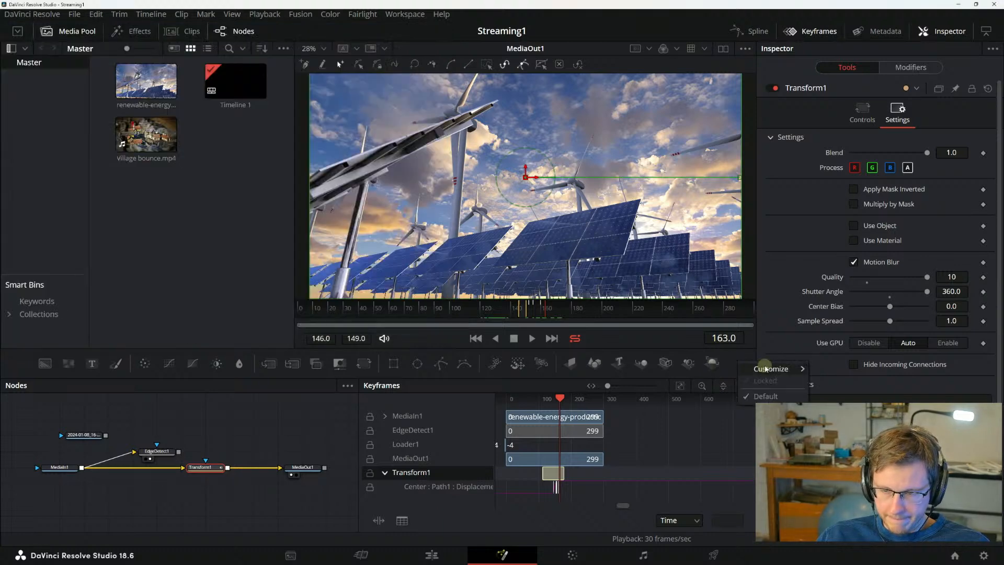
mouse_move(771, 368)
click(844, 392)
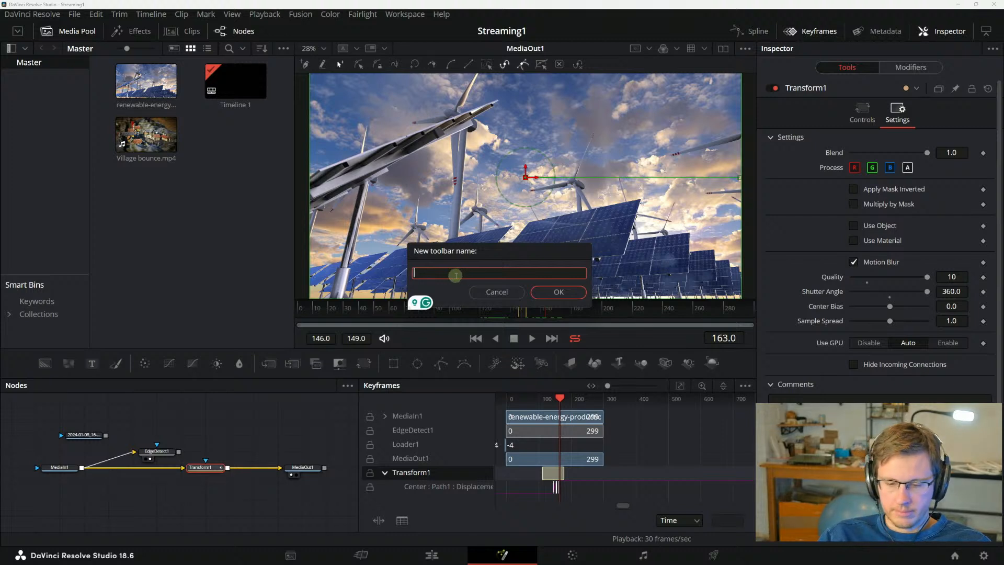
text(My Tool)
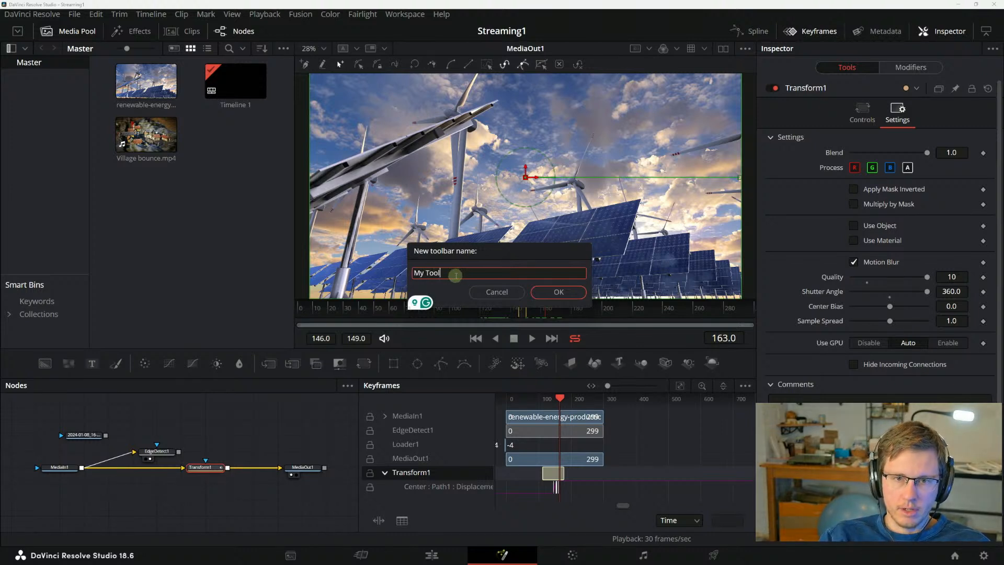
text(bar)
click(564, 291)
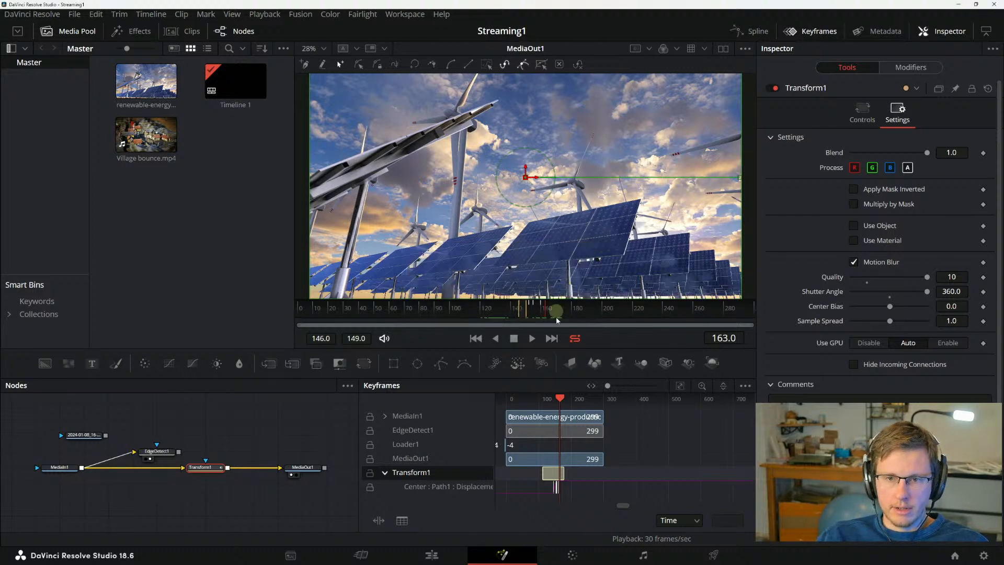
Add a divider at the end of the custom toolbar and try to reposition it.
right_click(747, 365)
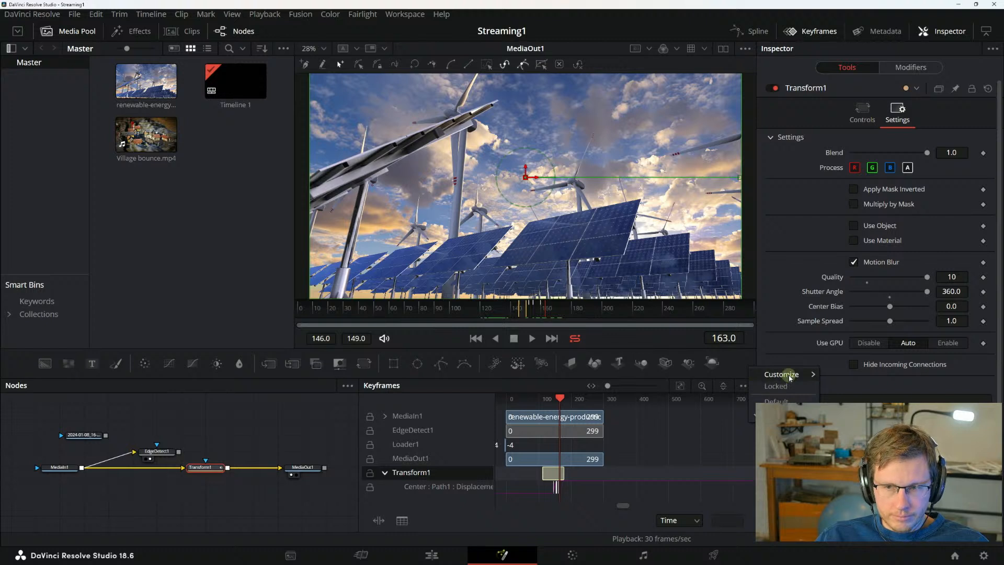
mouse_move(790, 377)
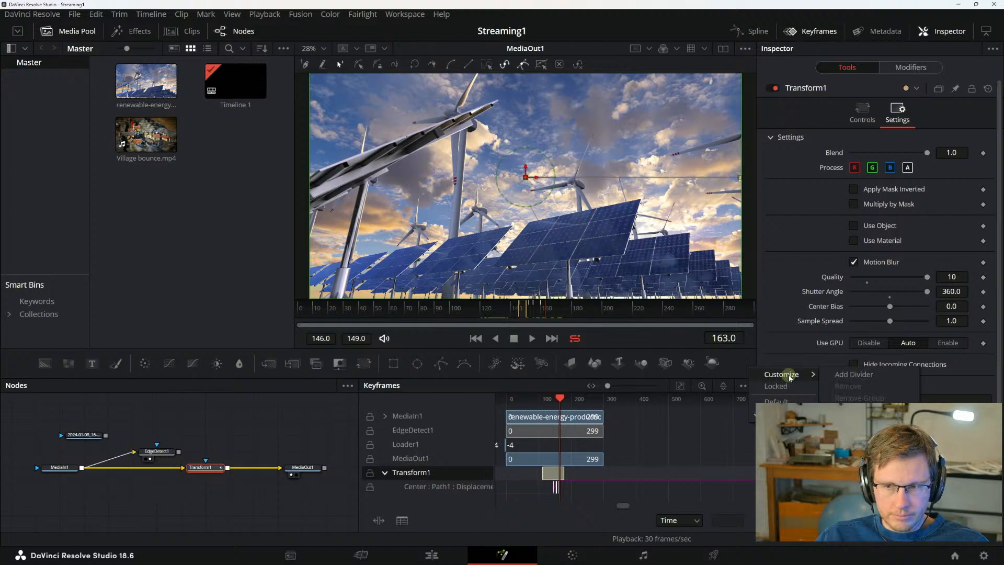
click(854, 375)
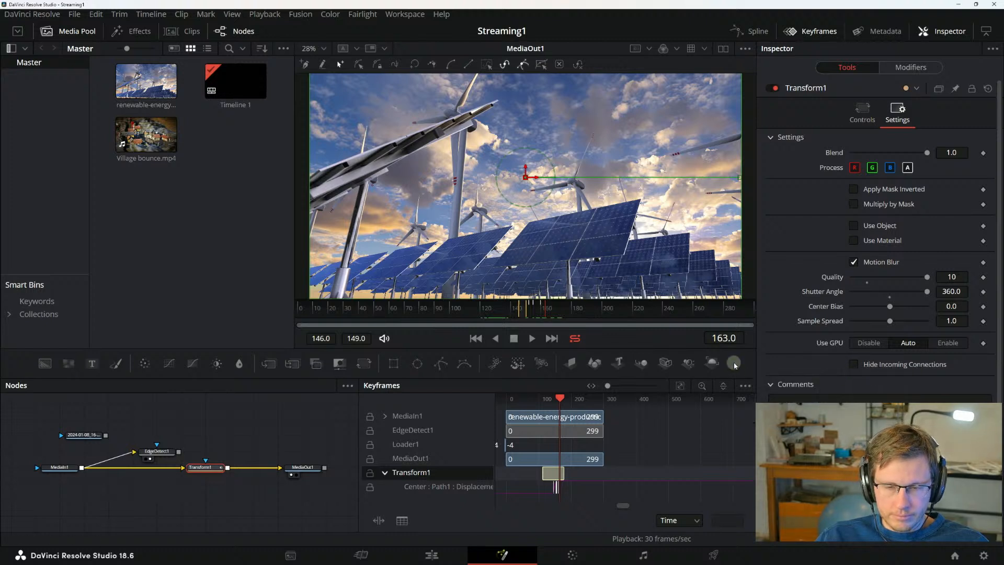
drag(734, 365, 754, 364)
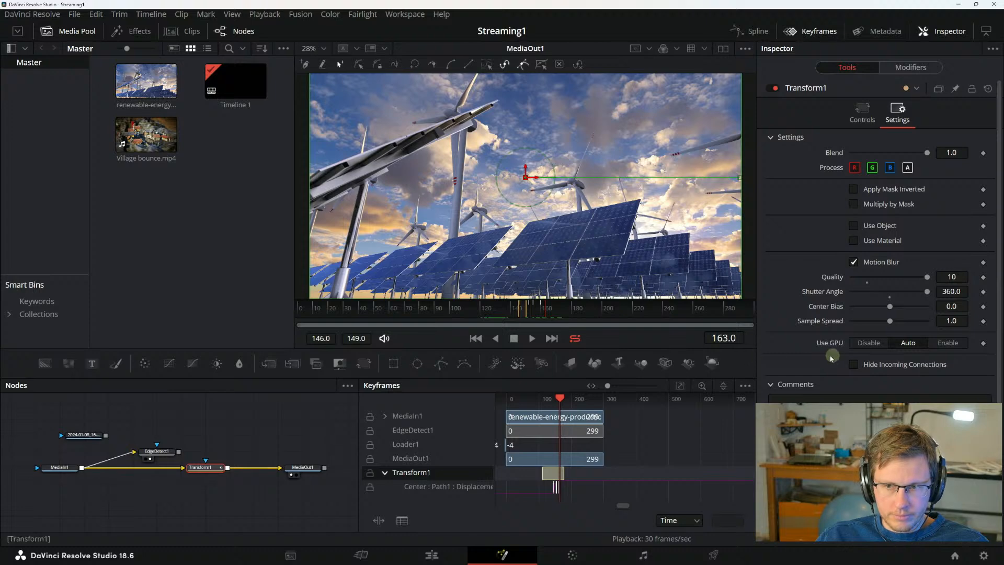
drag(831, 357, 739, 355)
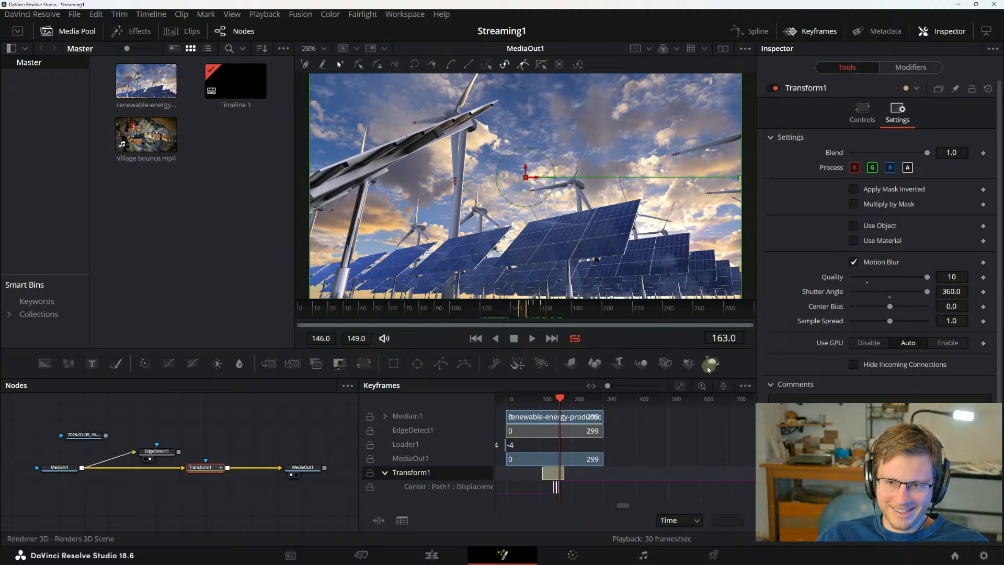
Return to the manual and read the instructions for rearranging toolbar tools and adding a tool from the Node Editor.
key(alt+Tab)
click(275, 281)
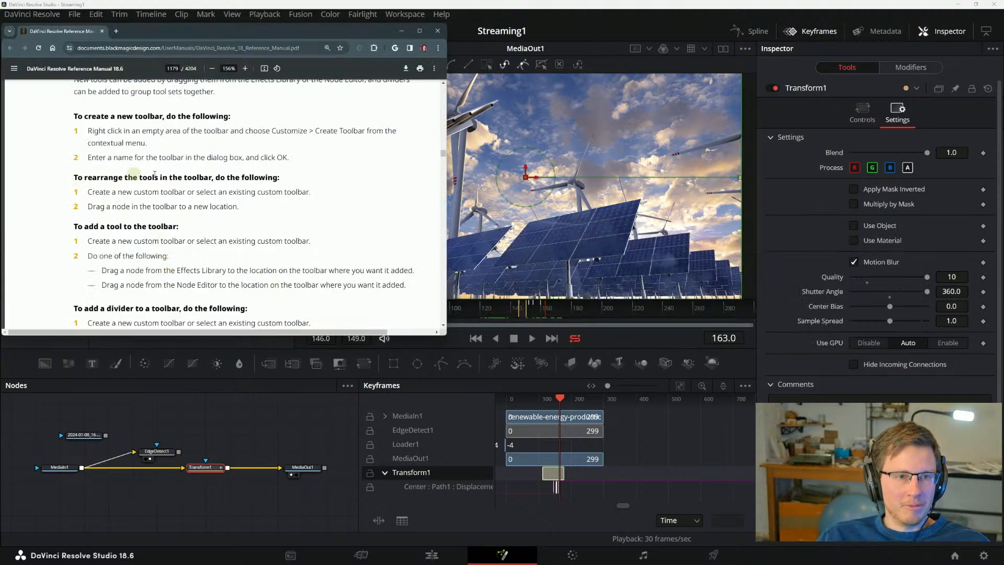
drag(157, 181, 242, 168)
click(288, 172)
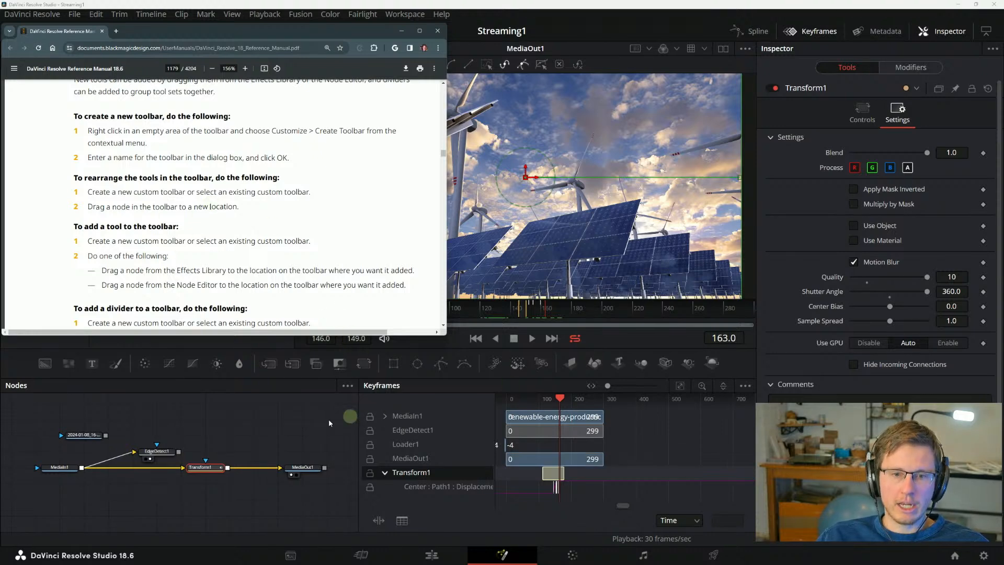
Add the EdgeDetect1 node from the node editor as a tool at the end of the custom toolbar.
click(206, 450)
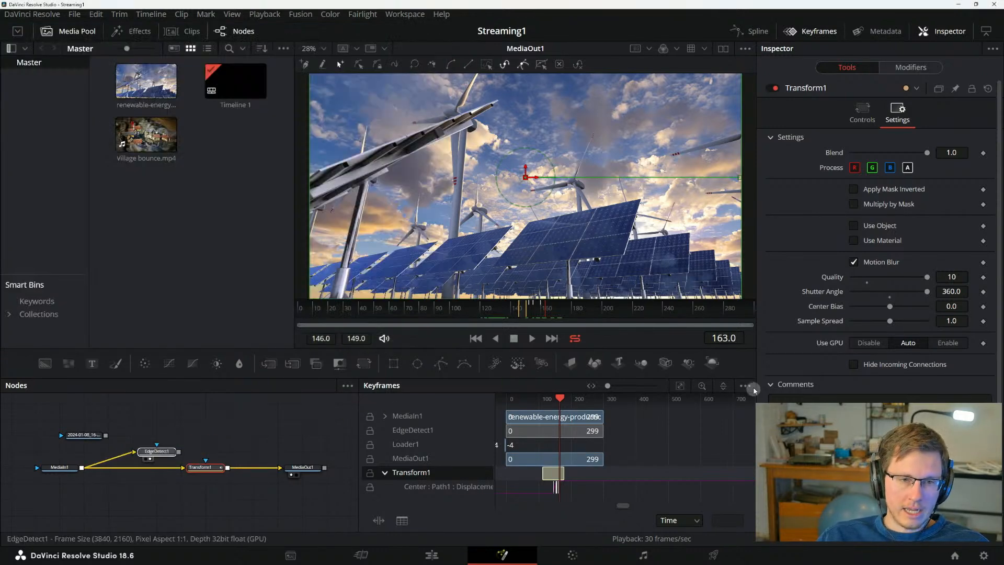
drag(741, 367, 738, 369)
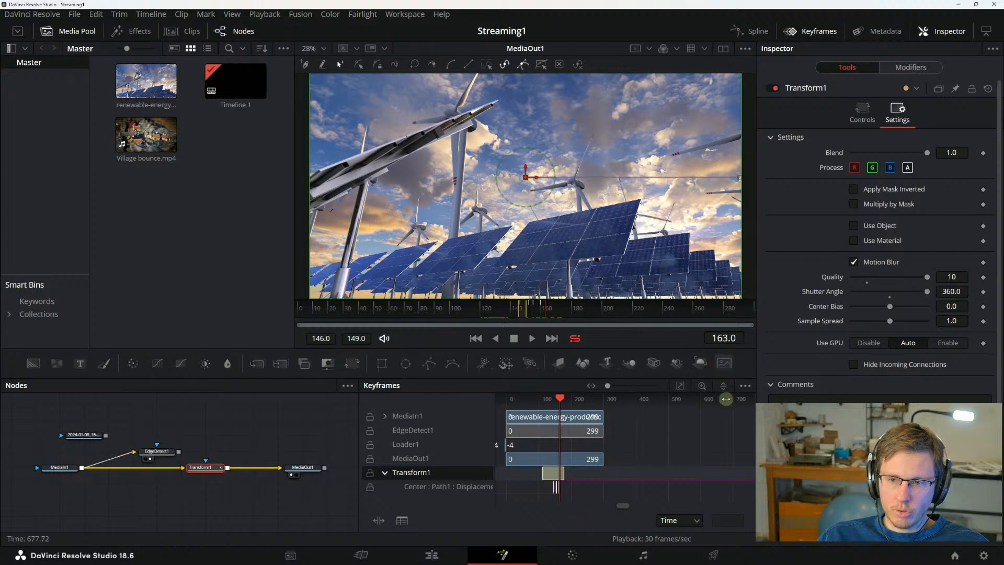
Remove the Edge Detect tool from the custom toolbar.
right_click(745, 362)
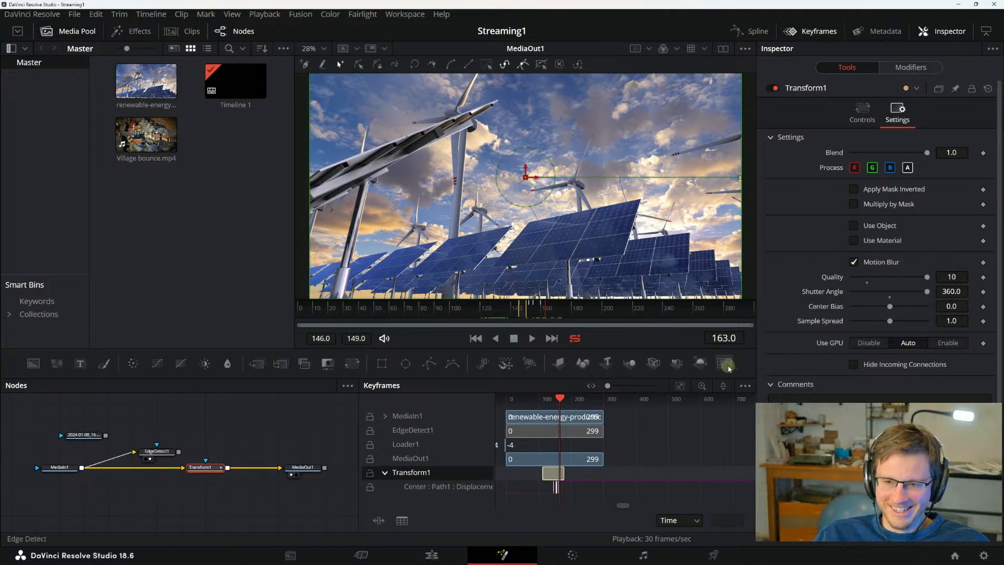
right_click(729, 366)
click(754, 351)
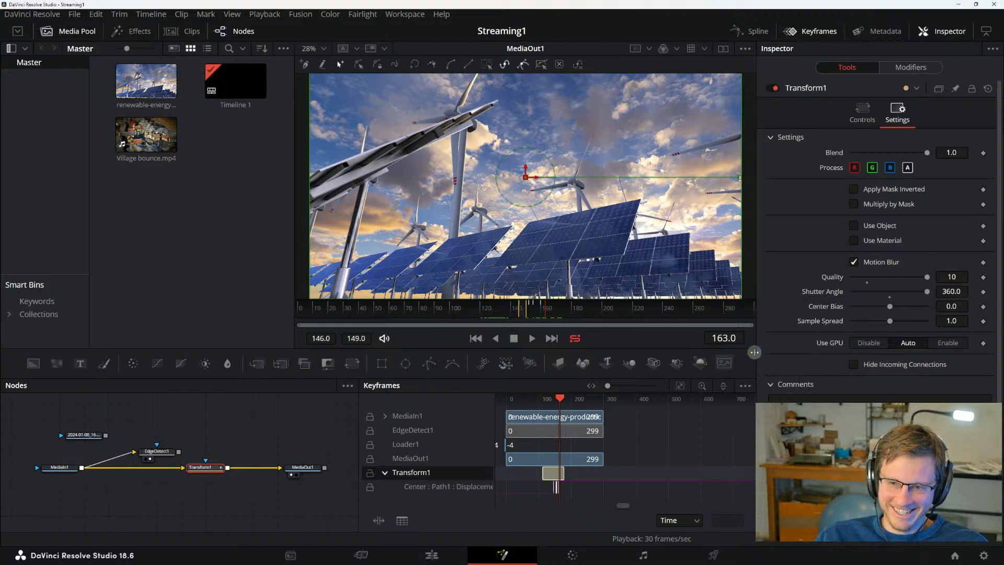
right_click(733, 370)
mouse_move(752, 373)
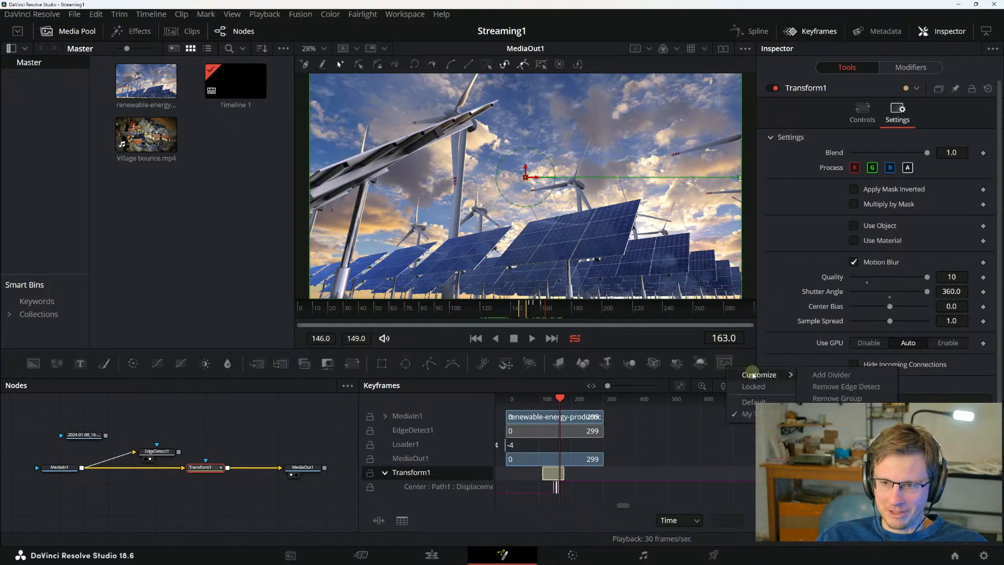
click(834, 387)
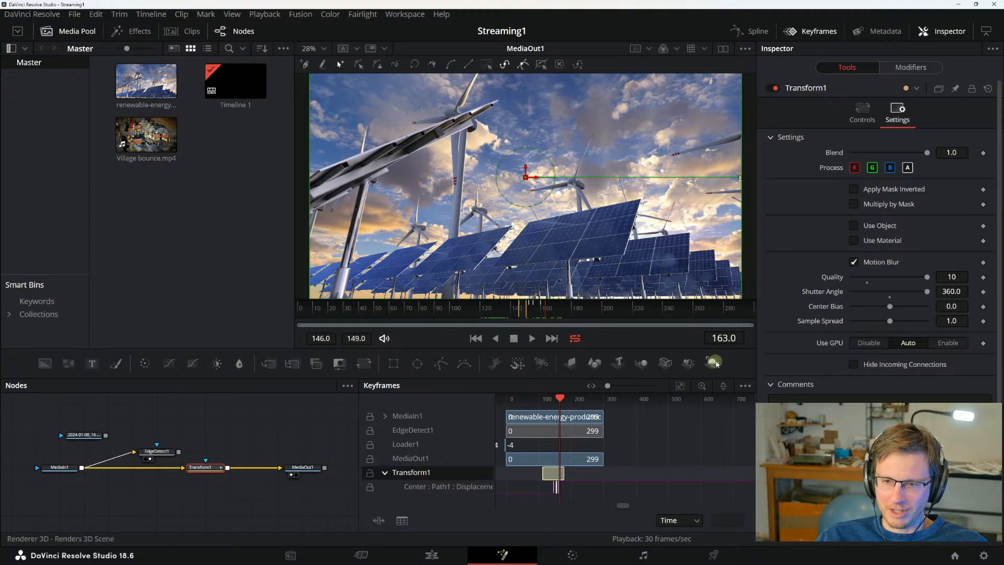
Close the Inspector and try to add a divider from the empty end of the custom toolbar.
right_click(739, 363)
click(749, 367)
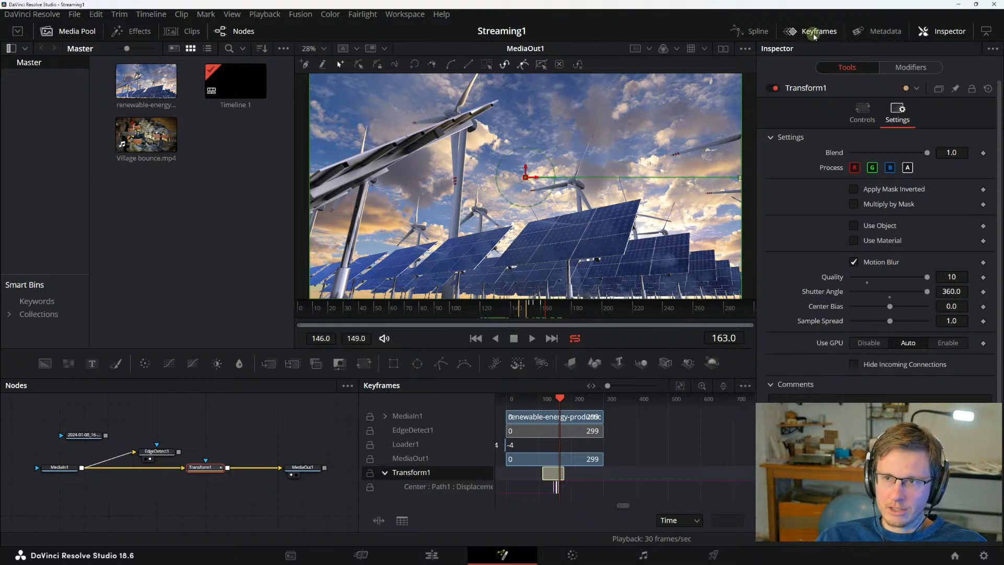
click(940, 32)
right_click(883, 362)
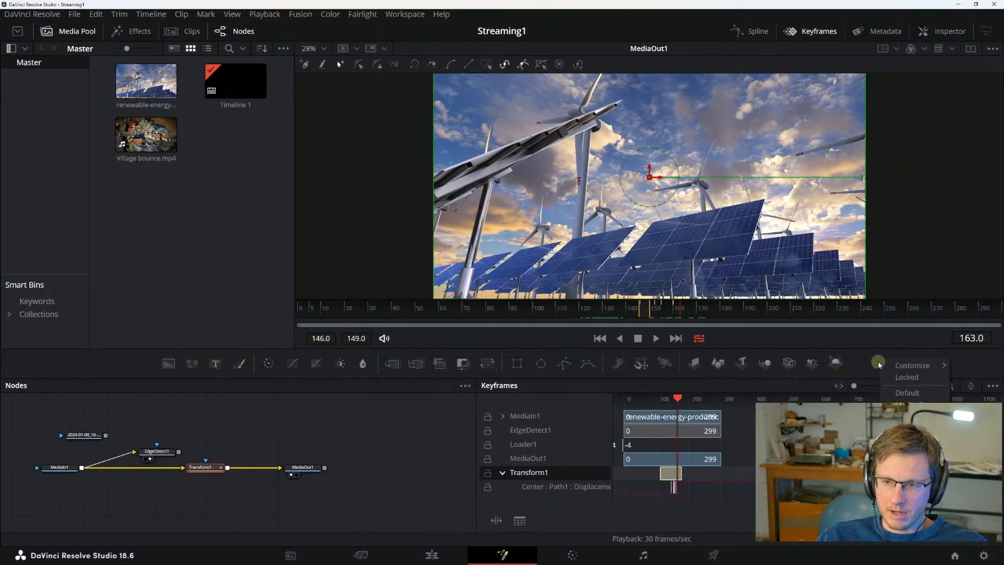
mouse_move(925, 370)
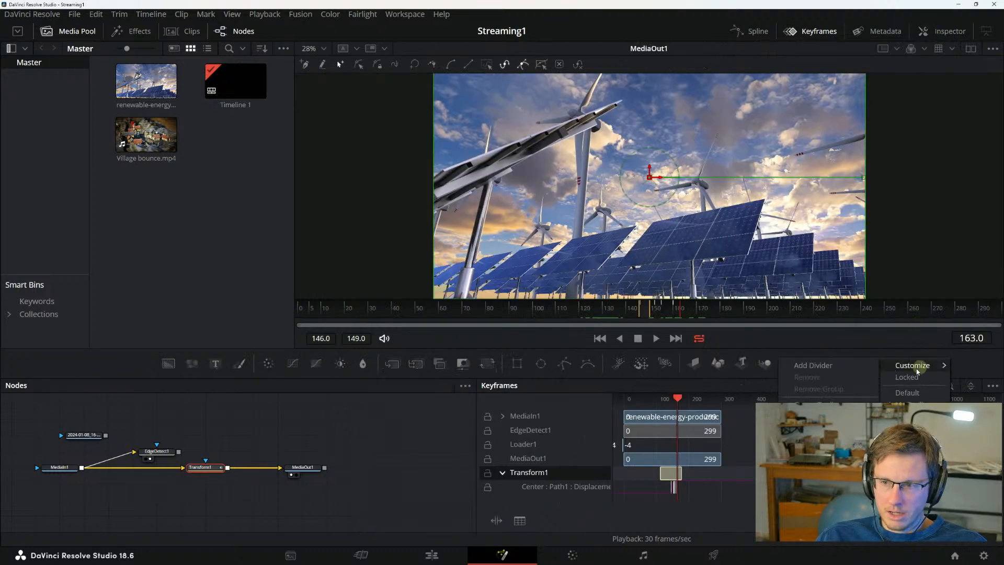
click(836, 366)
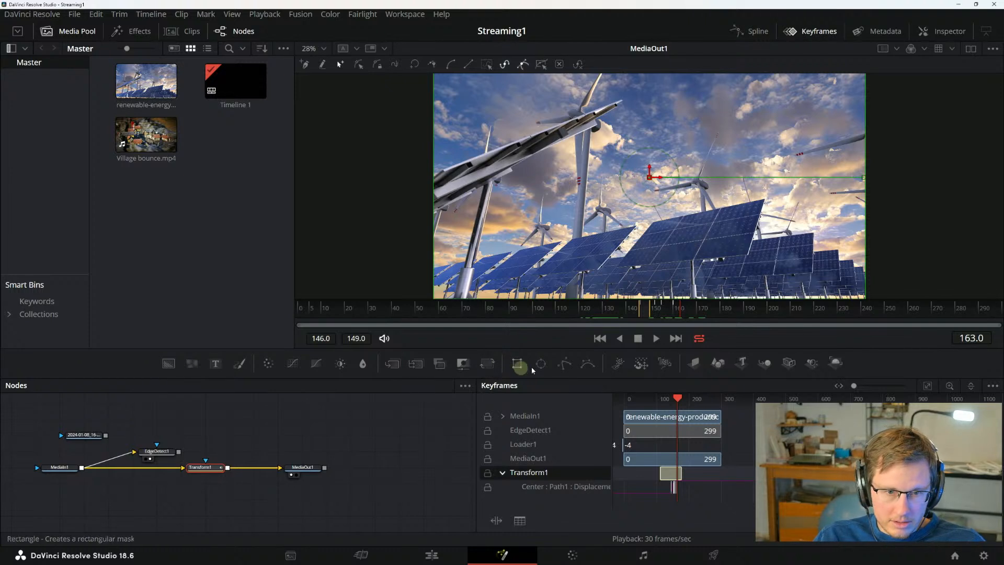
right_click(883, 362)
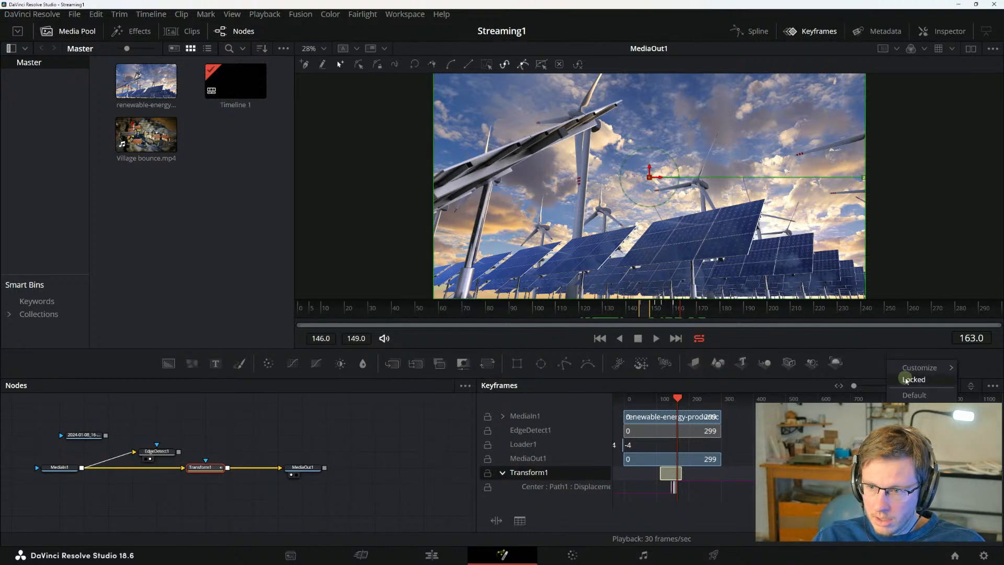
mouse_move(900, 368)
click(865, 372)
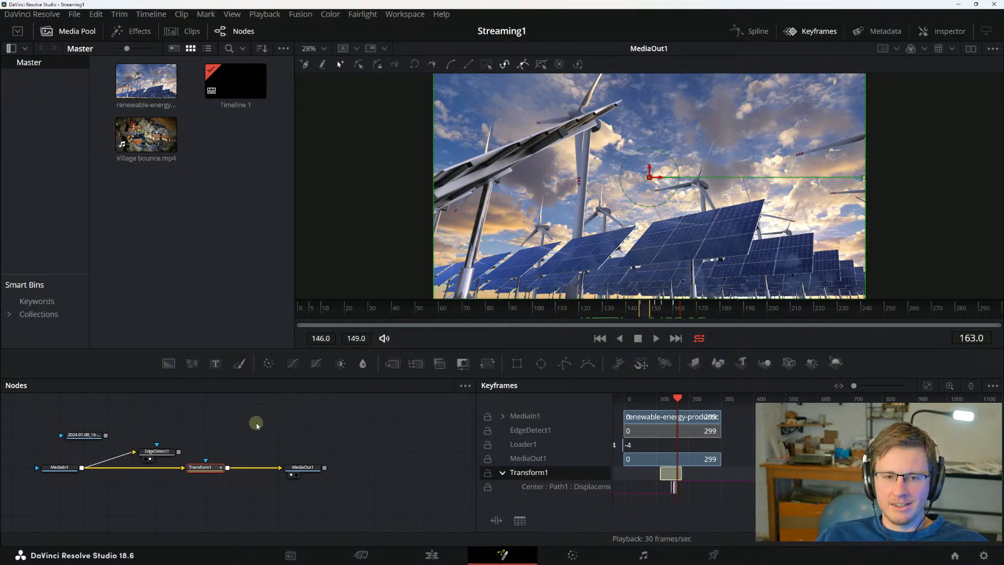
Check the manual's toolbar instructions and look through the customization options for the toolbar's Renderer 3D tool.
key(alt+Tab)
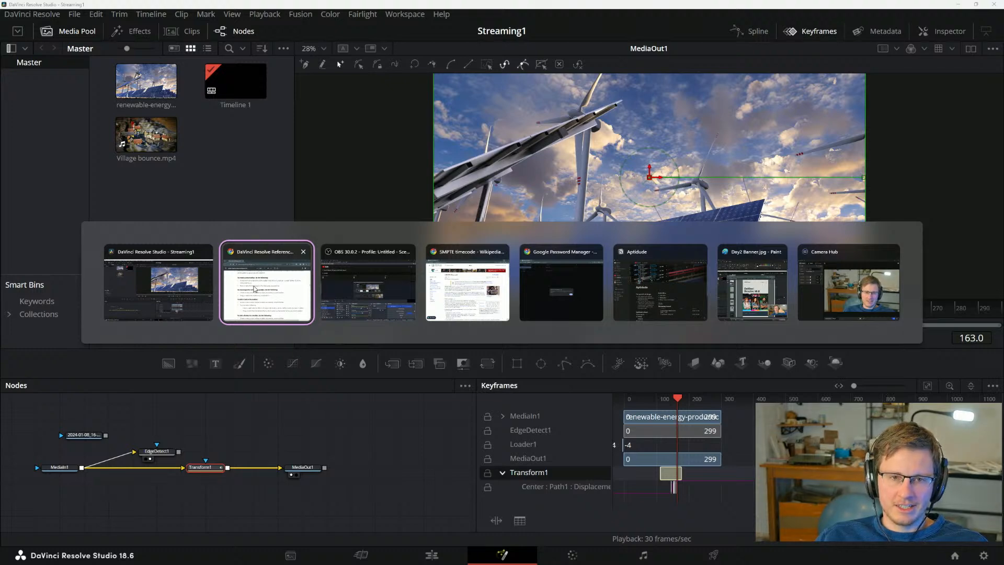
click(255, 288)
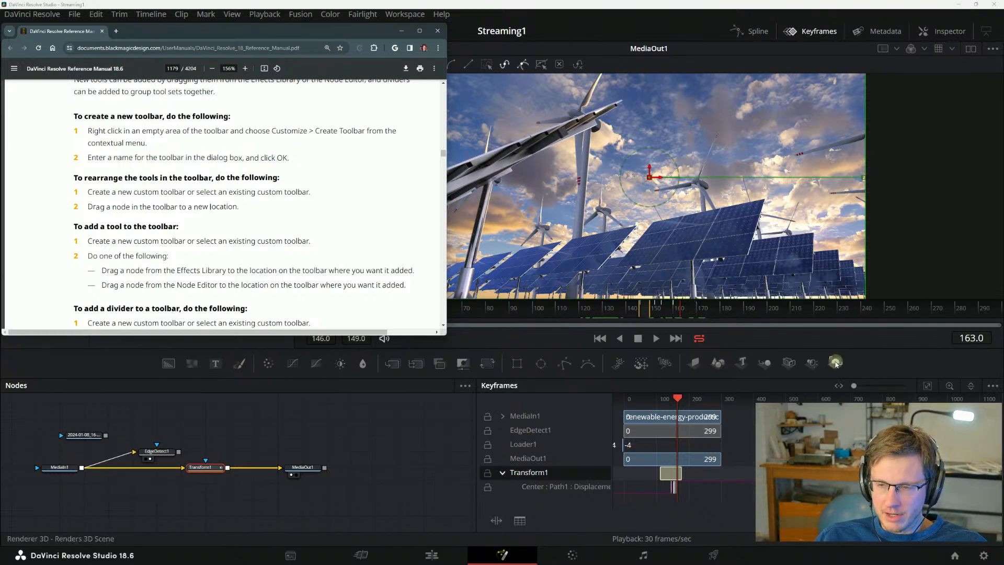
right_click(838, 363)
mouse_move(862, 374)
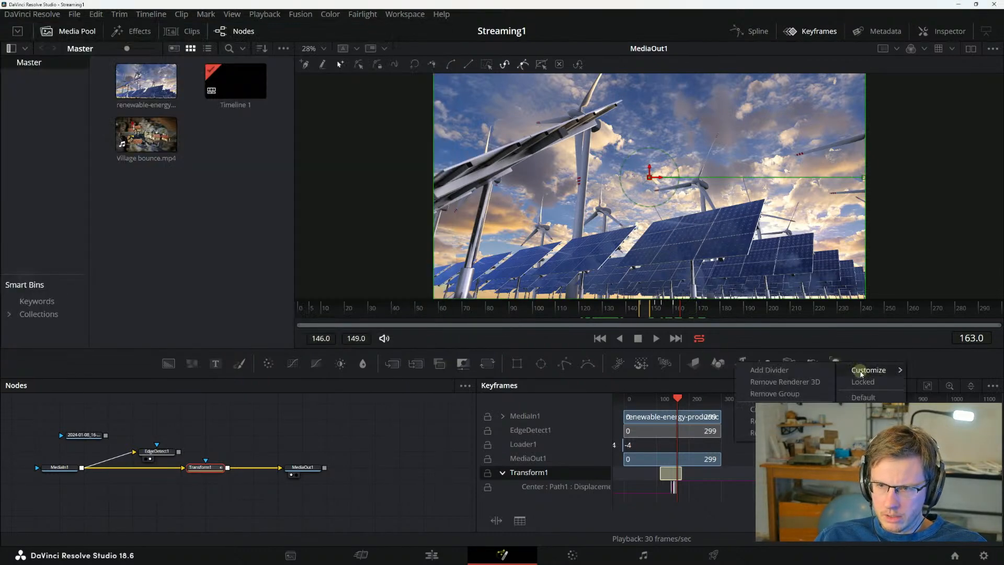
click(921, 375)
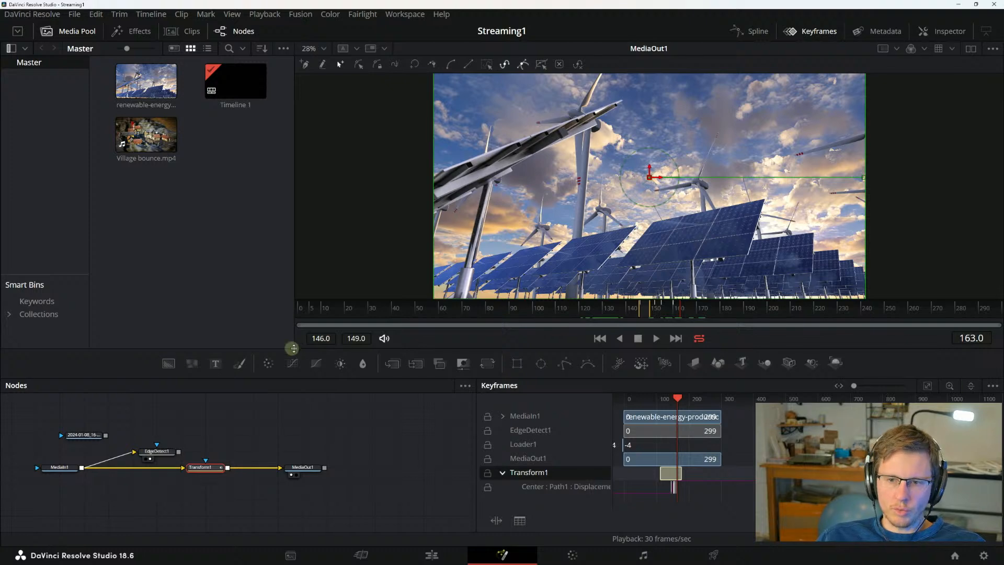
Read the manual's instructions for rearranging tools, adding a tool from the Effects Library or Node Editor, and adding or removing dividers.
key(alt+Tab)
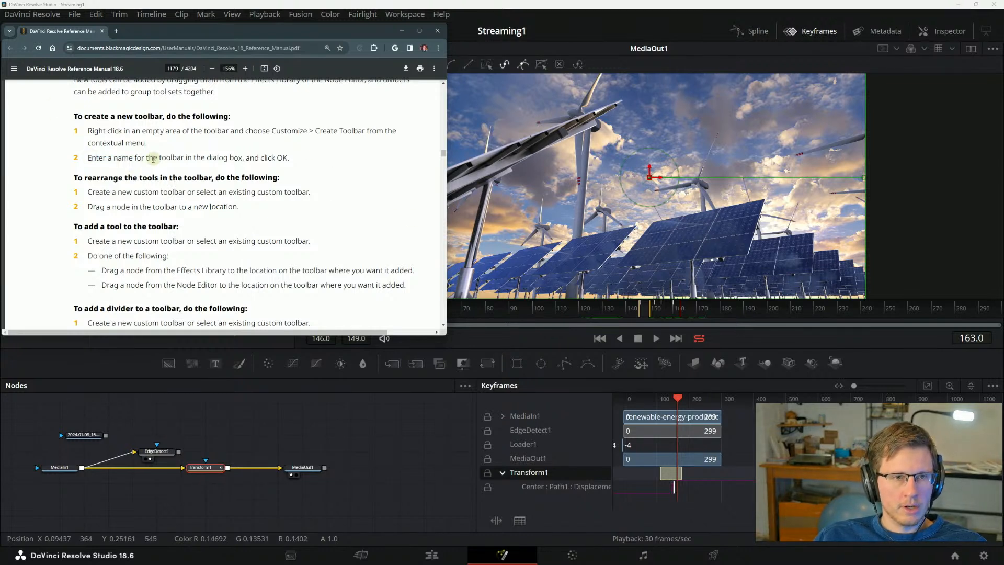
drag(88, 192, 174, 198)
click(179, 199)
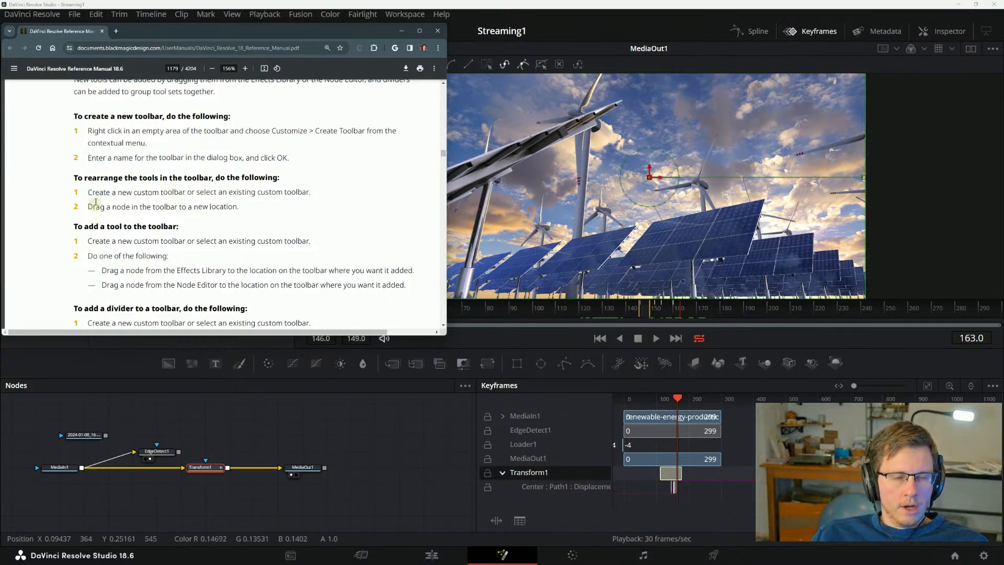
drag(88, 192, 182, 194)
click(181, 194)
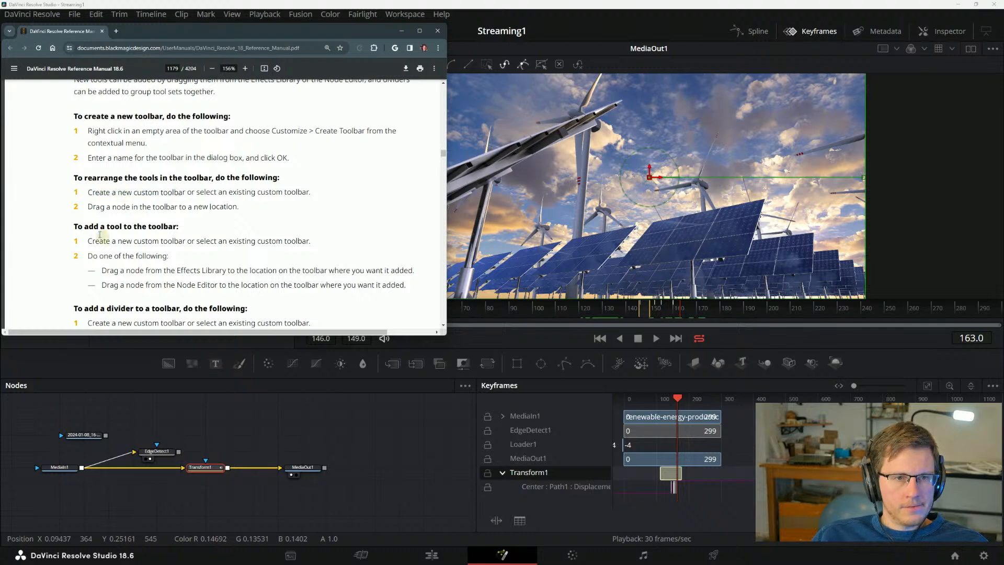
scroll(112, 225, down, 3)
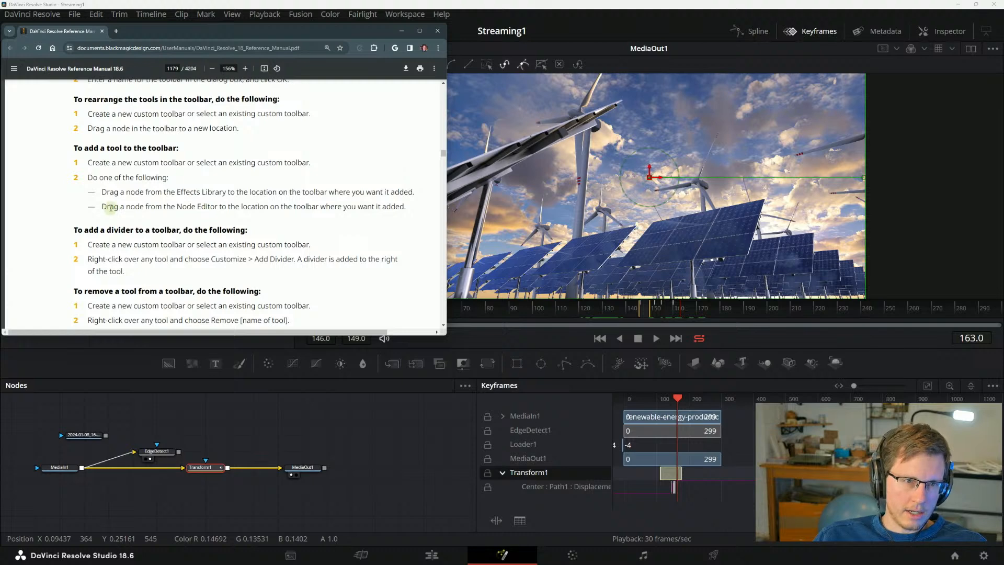
drag(108, 207, 235, 205)
click(258, 202)
drag(127, 208, 157, 204)
click(272, 202)
drag(279, 206, 192, 208)
click(264, 193)
scroll(272, 200, down, 1)
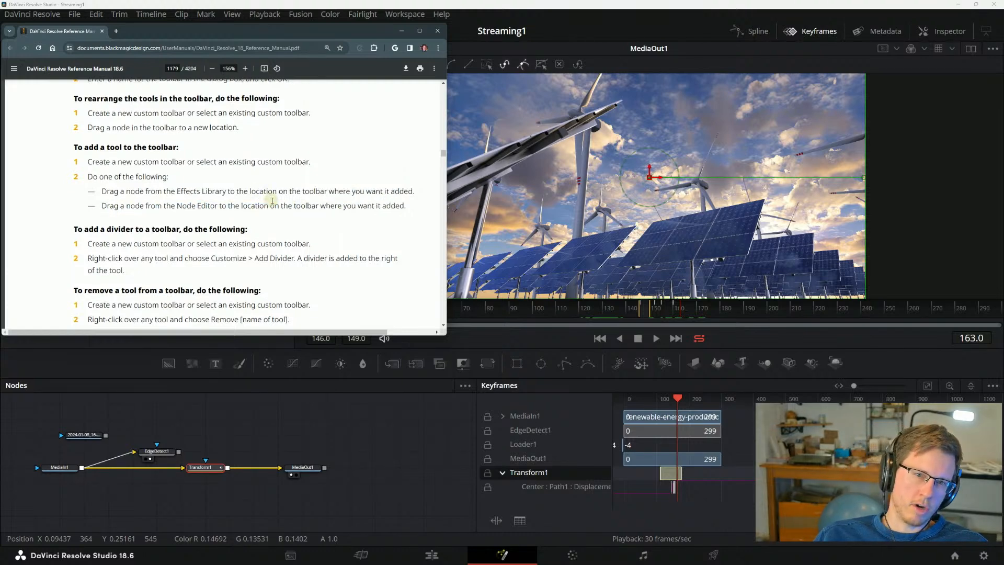
scroll(272, 201, down, 2)
Show the Effects Library and add the Blinn material tool to the end of the custom toolbar.
drag(202, 34, 374, 135)
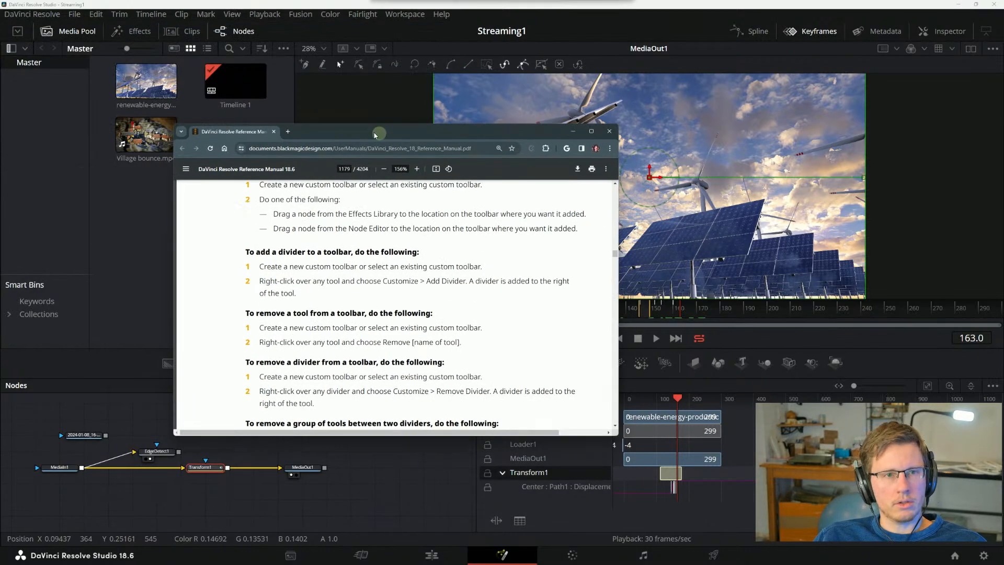
click(139, 32)
drag(133, 217, 850, 365)
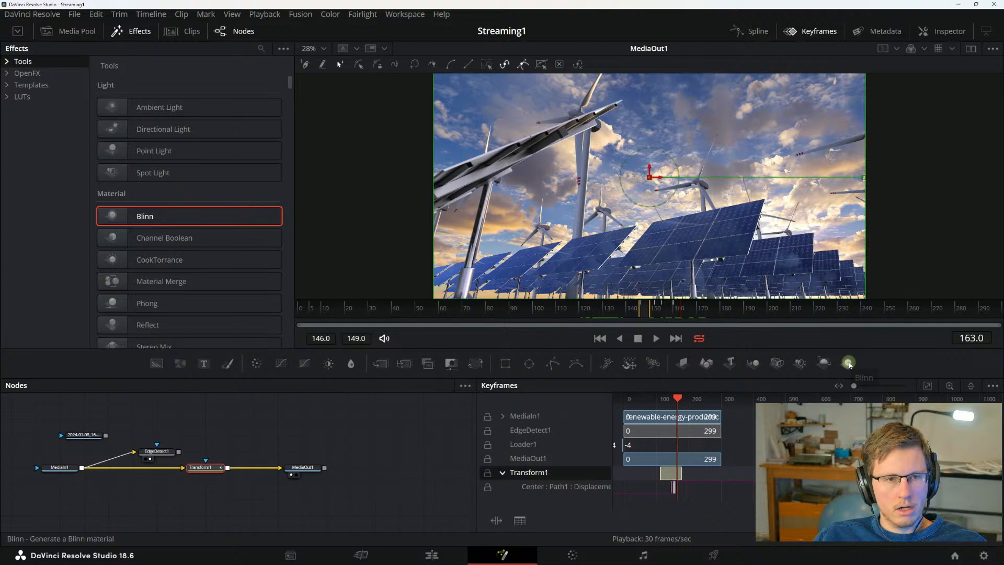
Remove the Blinn tool from the custom toolbar.
right_click(849, 364)
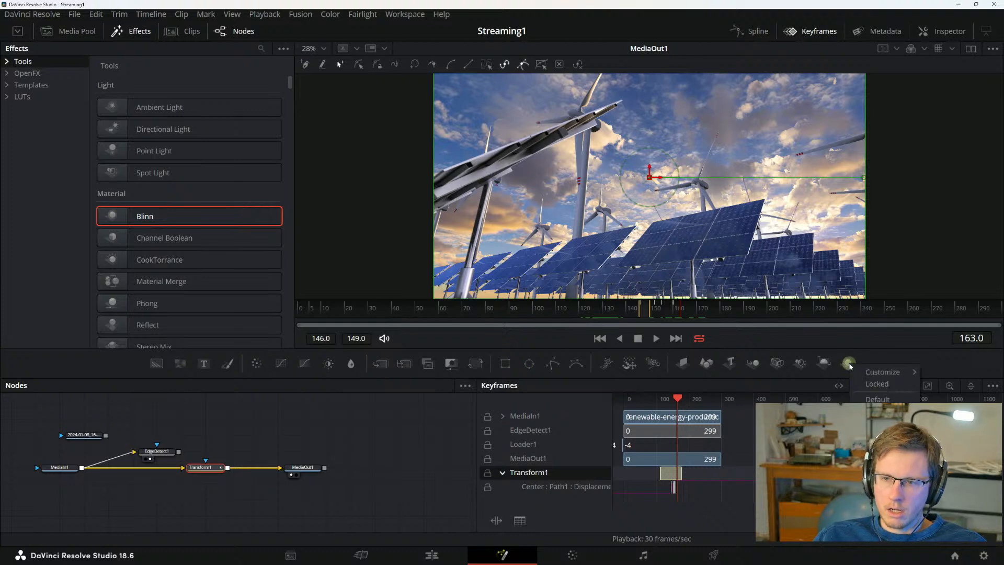
mouse_move(872, 373)
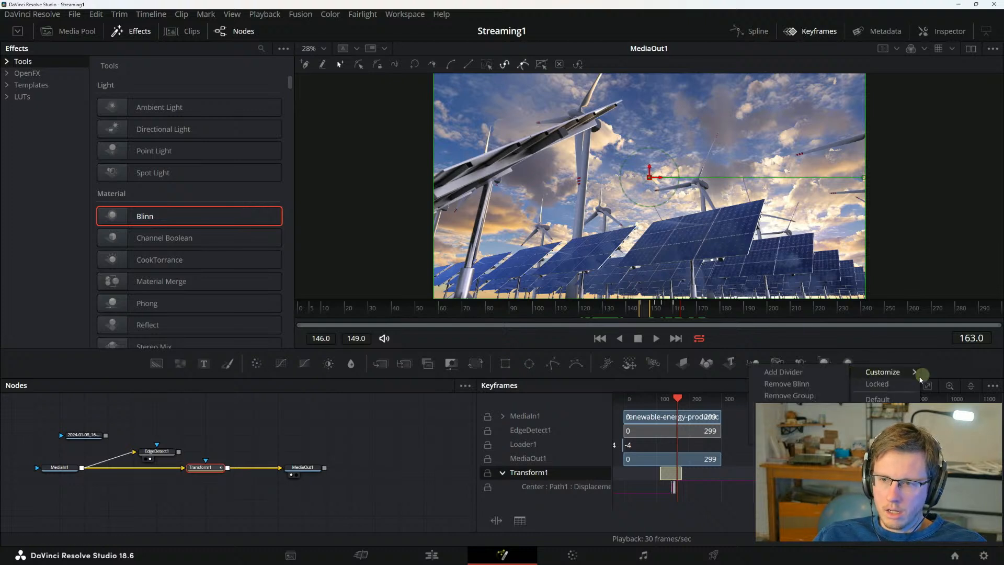
click(814, 385)
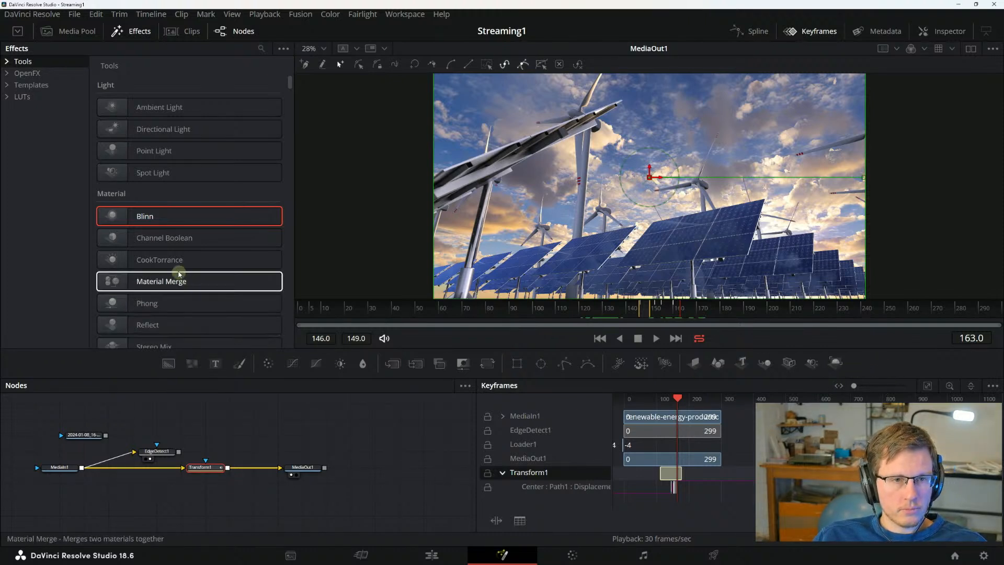
Add the CookTorrance material tool from the Effects Library to the end of the custom toolbar.
drag(175, 270, 178, 267)
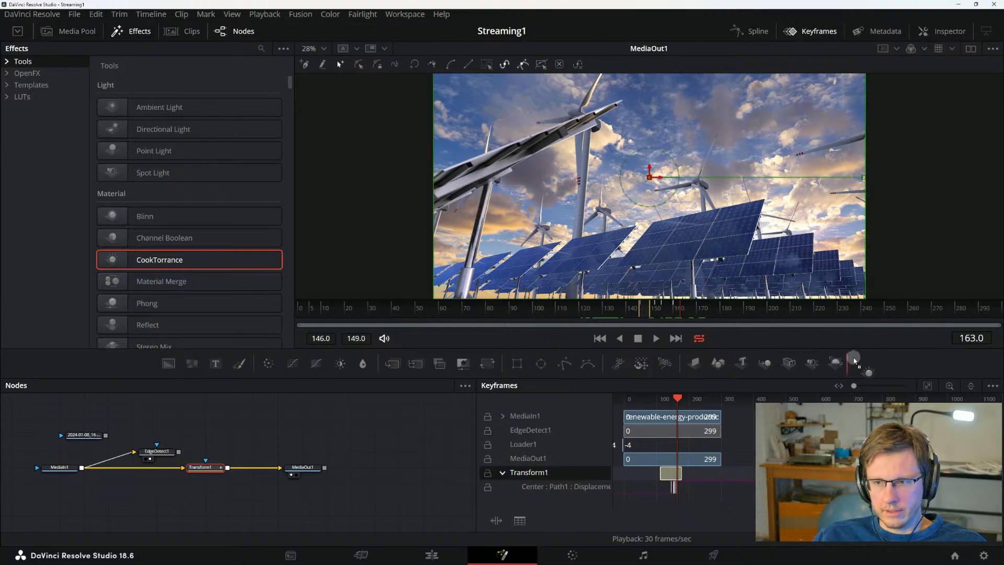
right_click(882, 366)
mouse_move(887, 371)
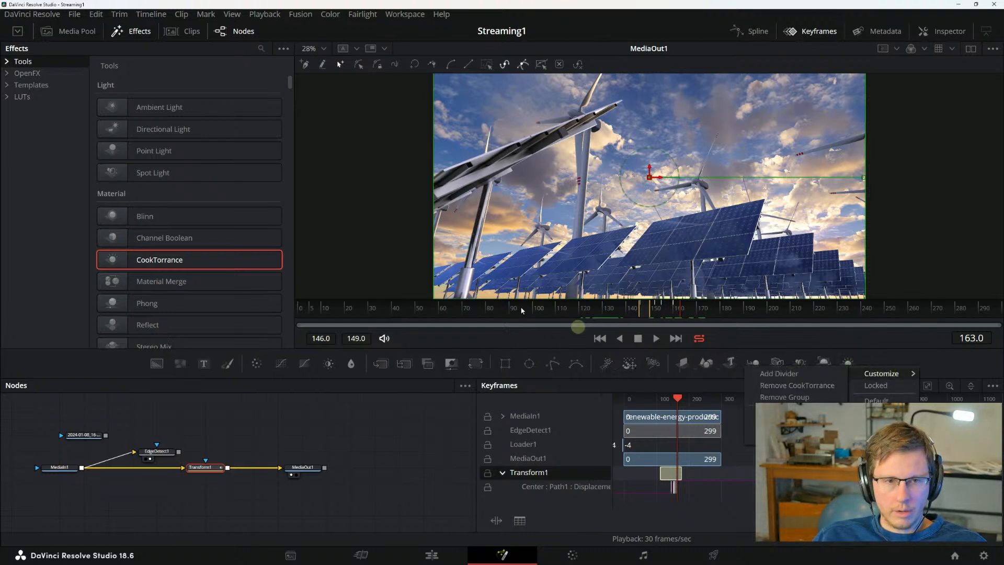
click(898, 355)
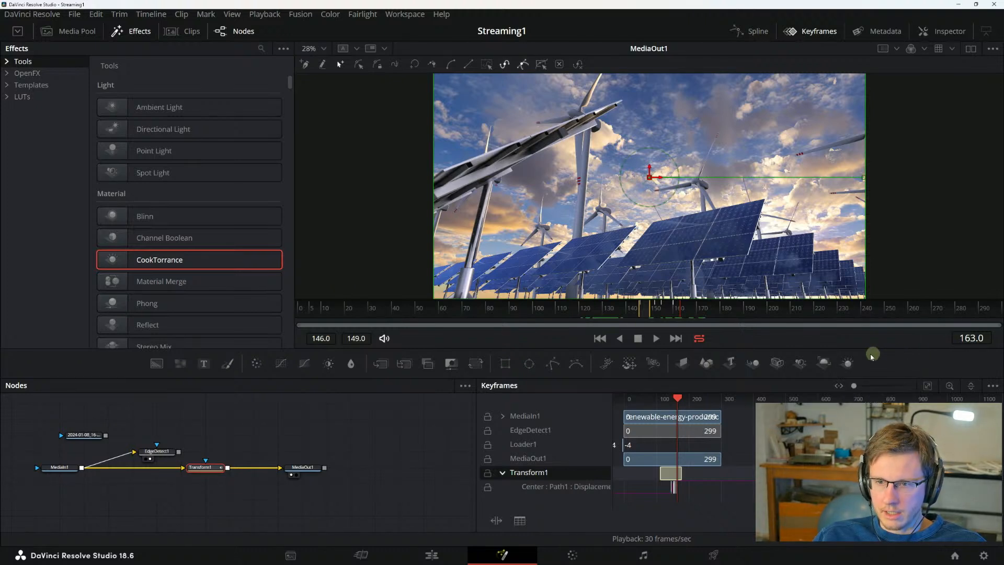
Remove the CookTorrance tool from the custom toolbar.
right_click(852, 362)
mouse_move(885, 371)
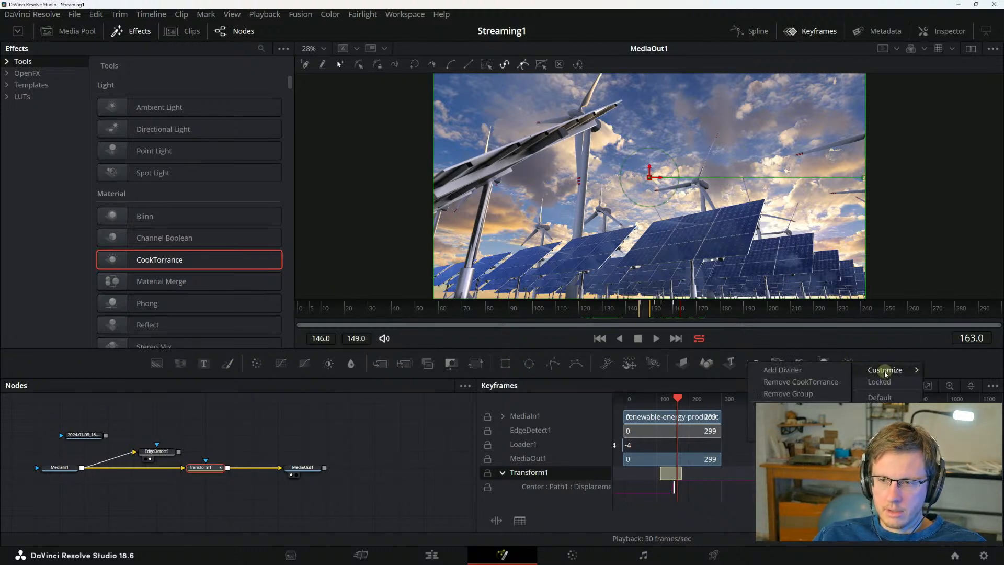
click(799, 383)
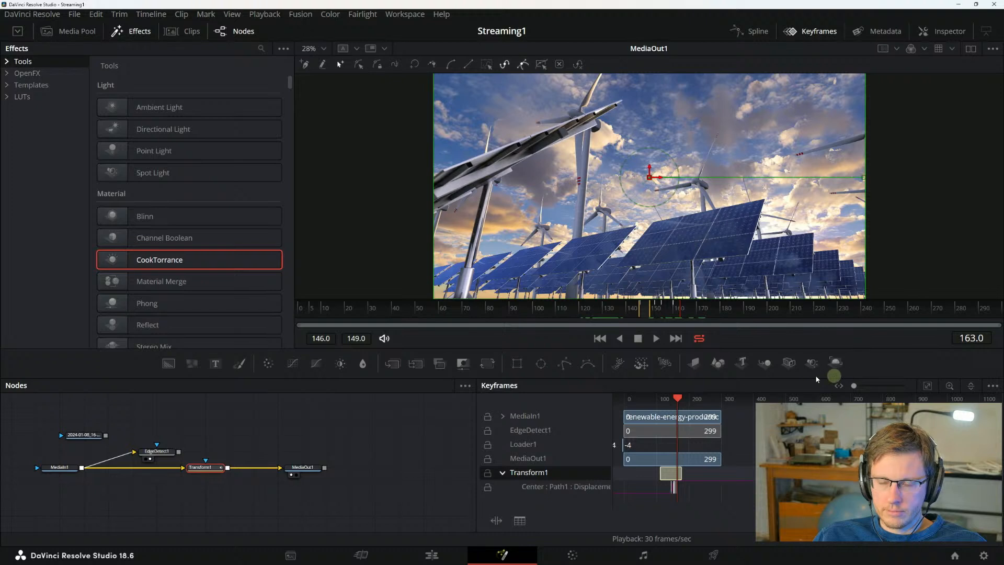
Add the Gradient texture to the start of the custom toolbar and to the node editor, showing its node in the viewer.
scroll(108, 299, down, 5)
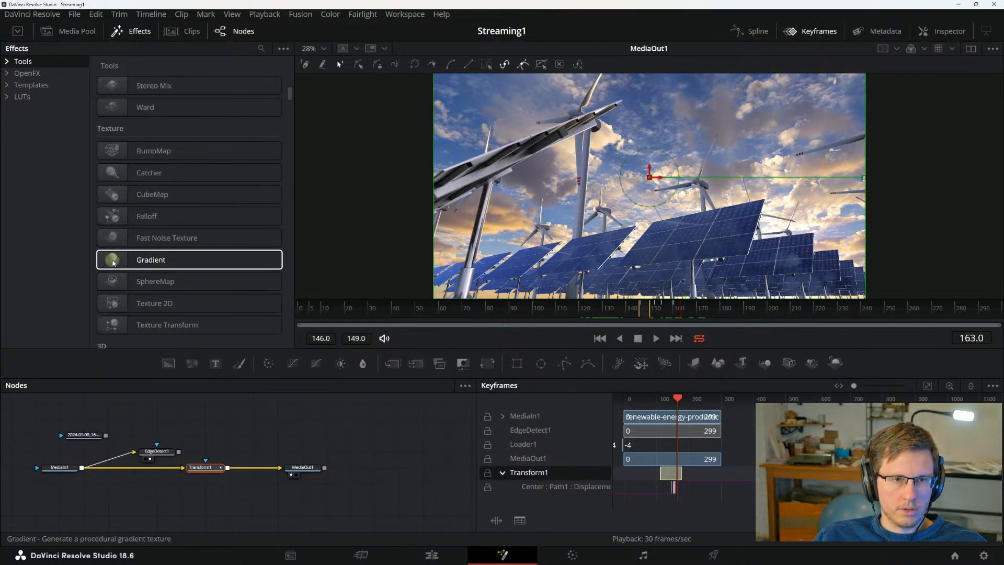
drag(114, 262, 230, 434)
key(1)
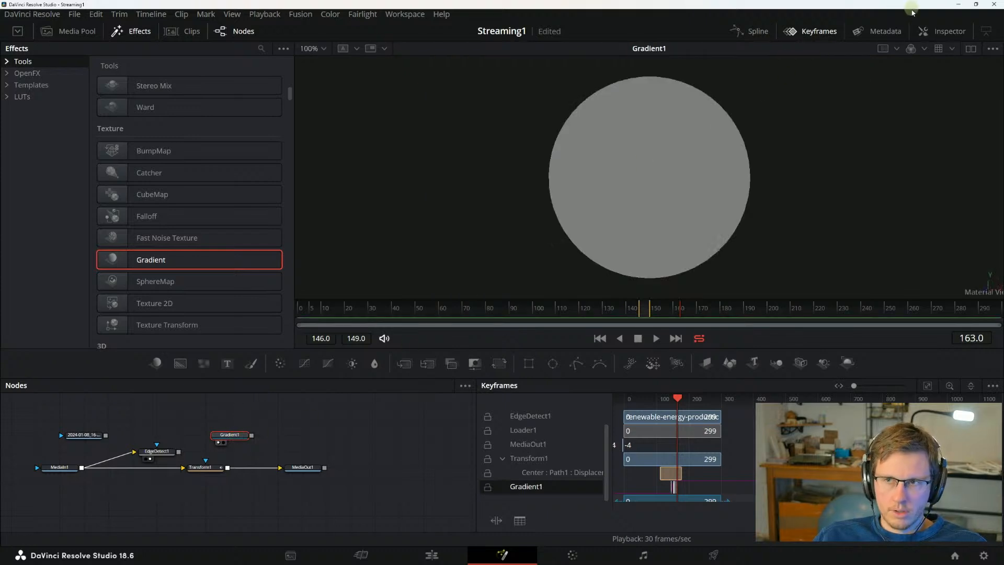
Show the Inspector and set the Gradient1 node's gradient type to Radial.
click(951, 30)
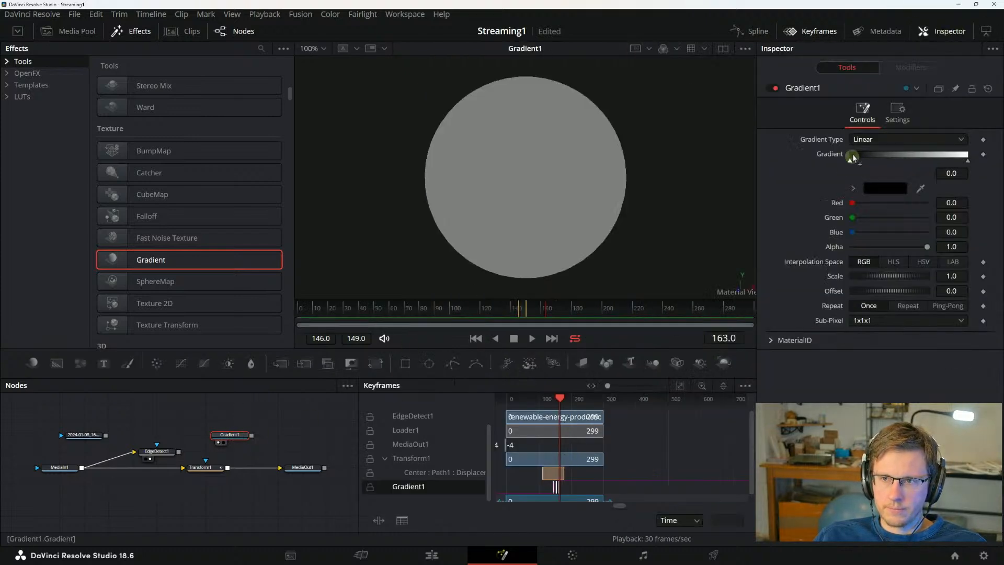
click(864, 139)
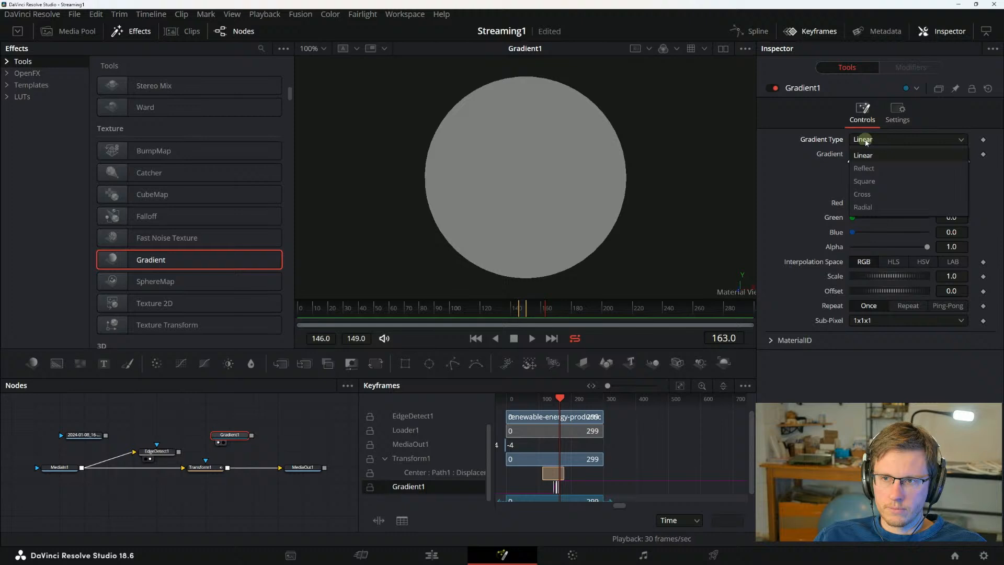
click(867, 207)
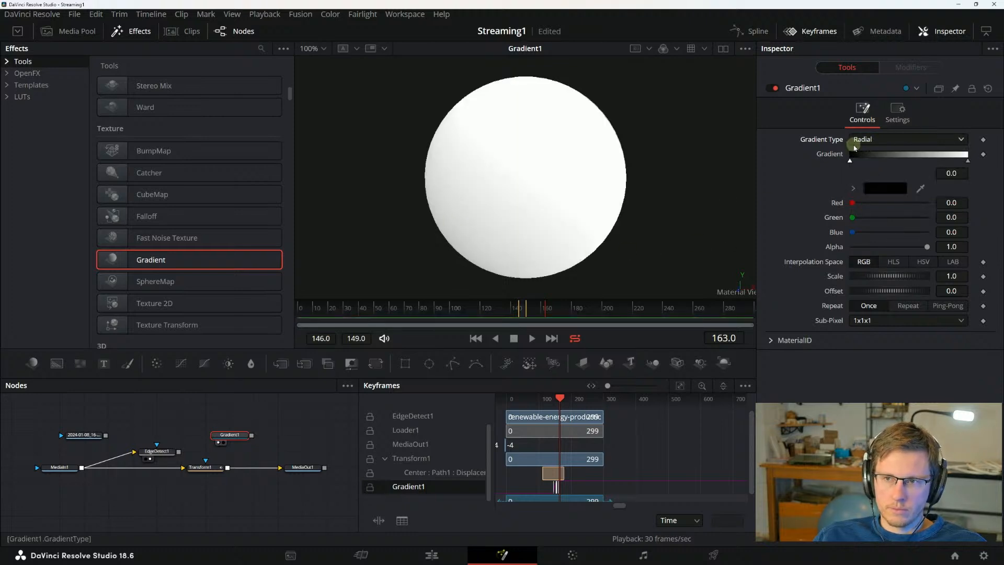
Move the gradient's black color stop to about 0.87 and set the repeat mode to Repeat.
drag(849, 160, 995, 162)
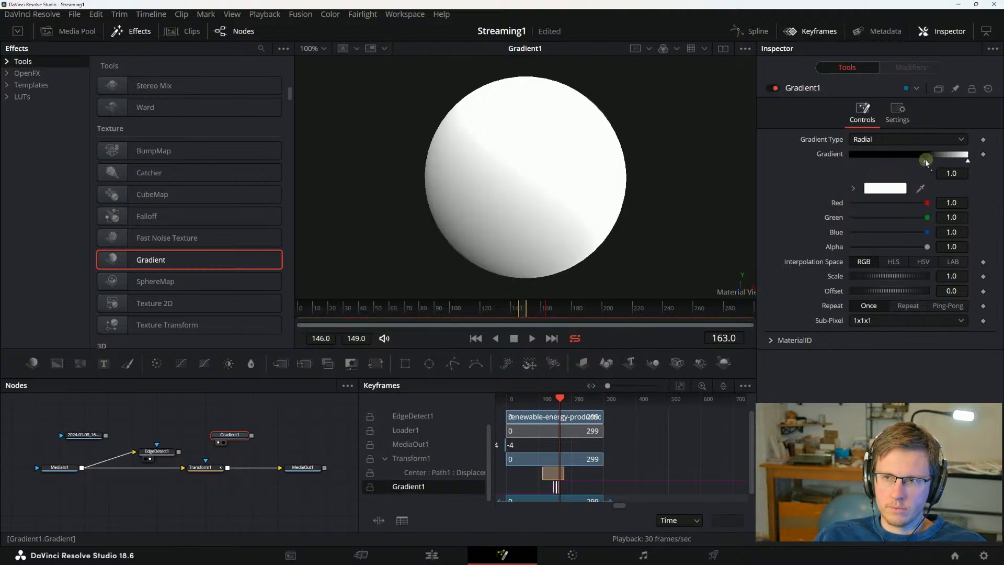
drag(924, 160, 952, 161)
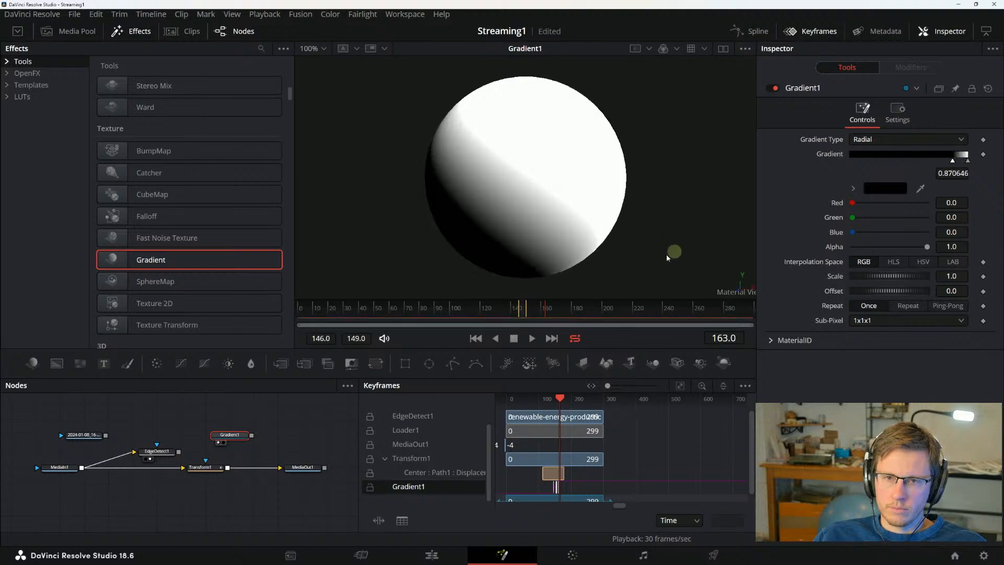
click(868, 141)
click(854, 153)
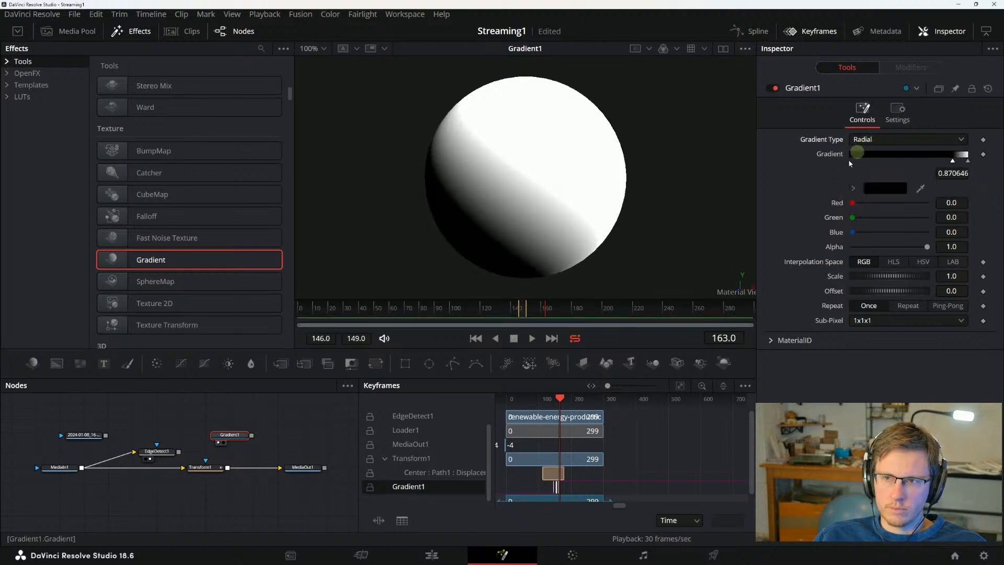
click(791, 377)
click(902, 306)
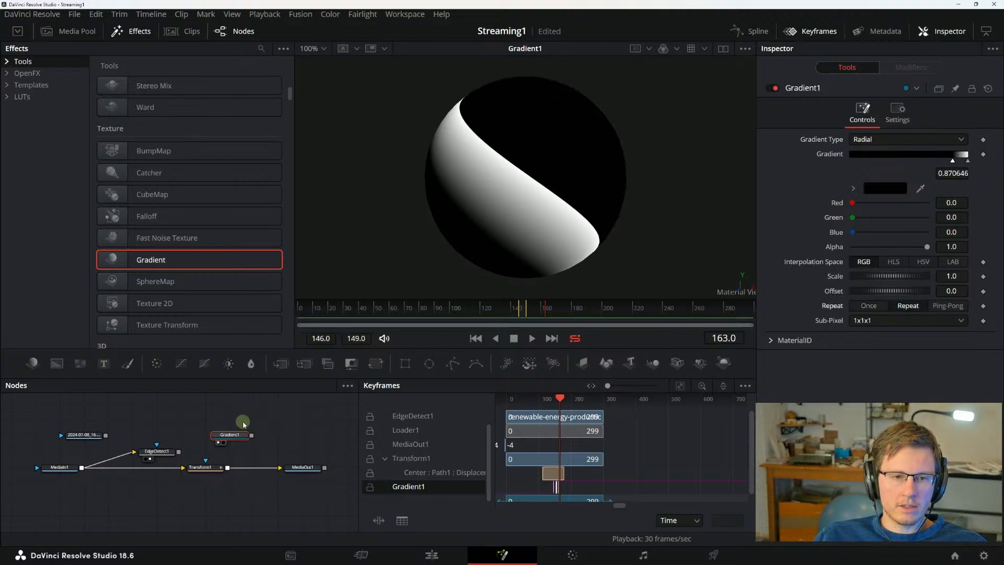
Move the Gradient1 node slightly higher in the node editor and deselect it.
click(236, 435)
drag(235, 428, 235, 413)
click(281, 413)
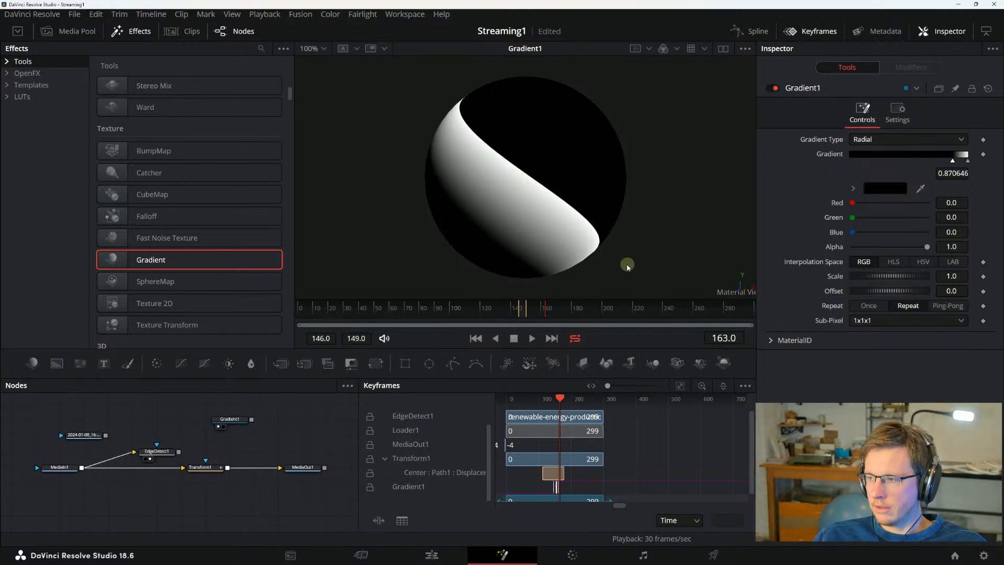
Try the Ping-Pong repeat mode on the Gradient1 node and set it back to Repeat.
click(937, 307)
click(898, 306)
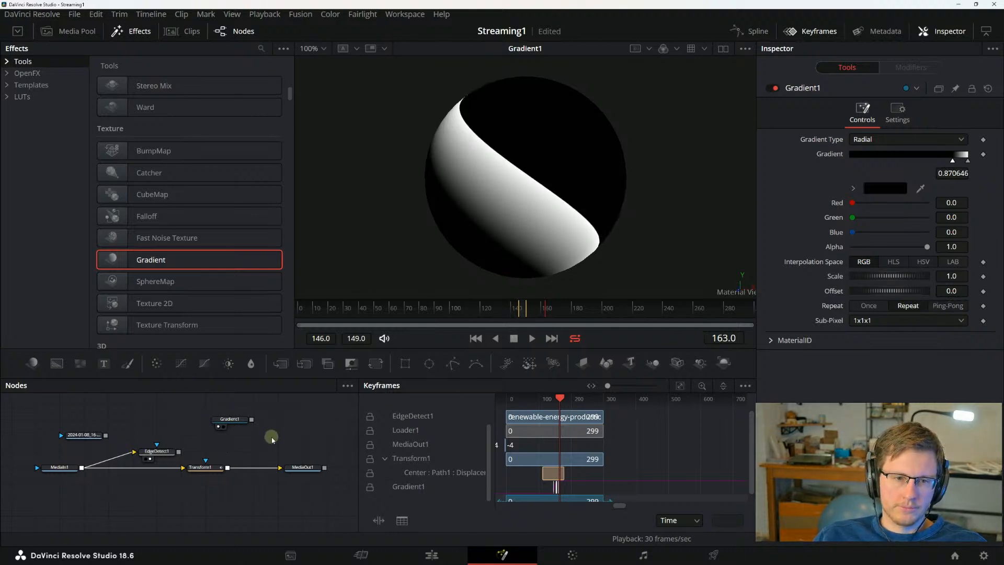
Consult the reference manual's section on removing toolbar tools and remove the Gradient tool from My Toolbar in DaVinci Resolve.
key(alt+Tab)
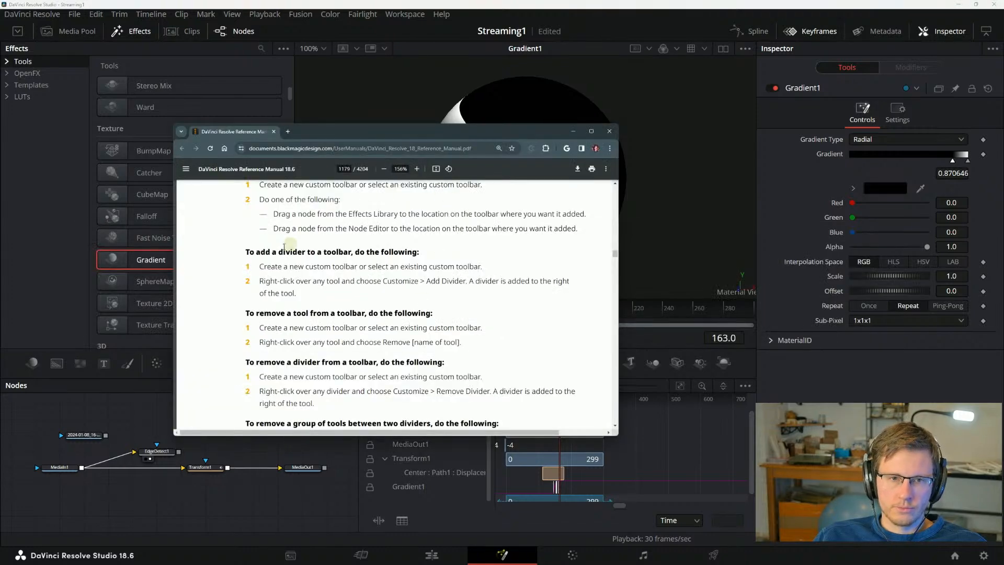
scroll(280, 288, down, 1)
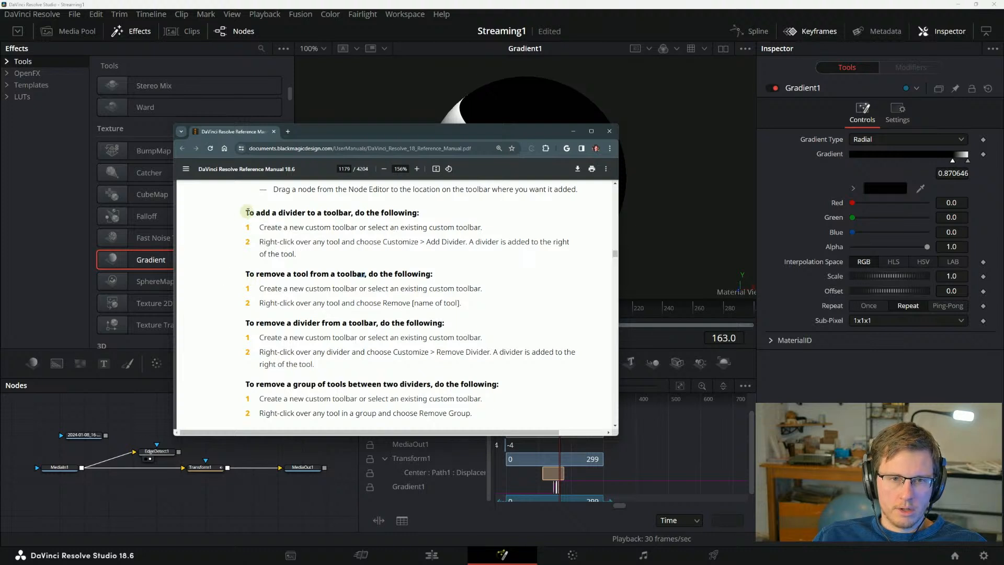
scroll(343, 324, down, 2)
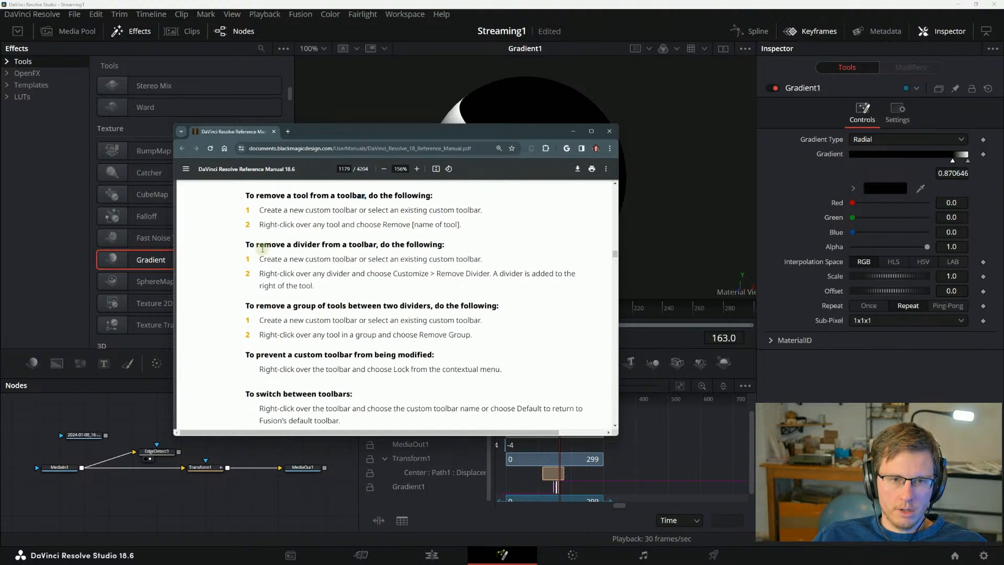
click(28, 370)
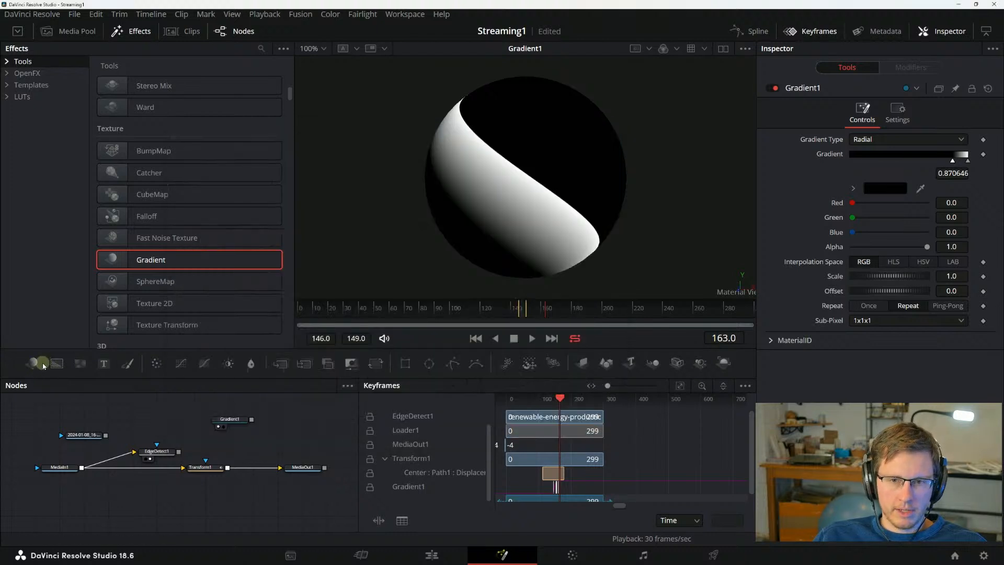
right_click(36, 368)
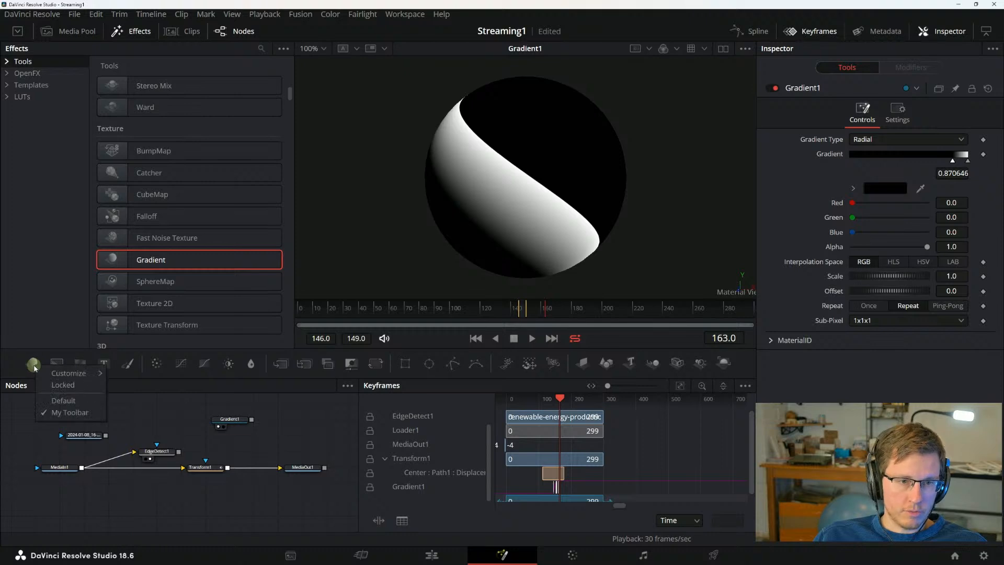
mouse_move(68, 372)
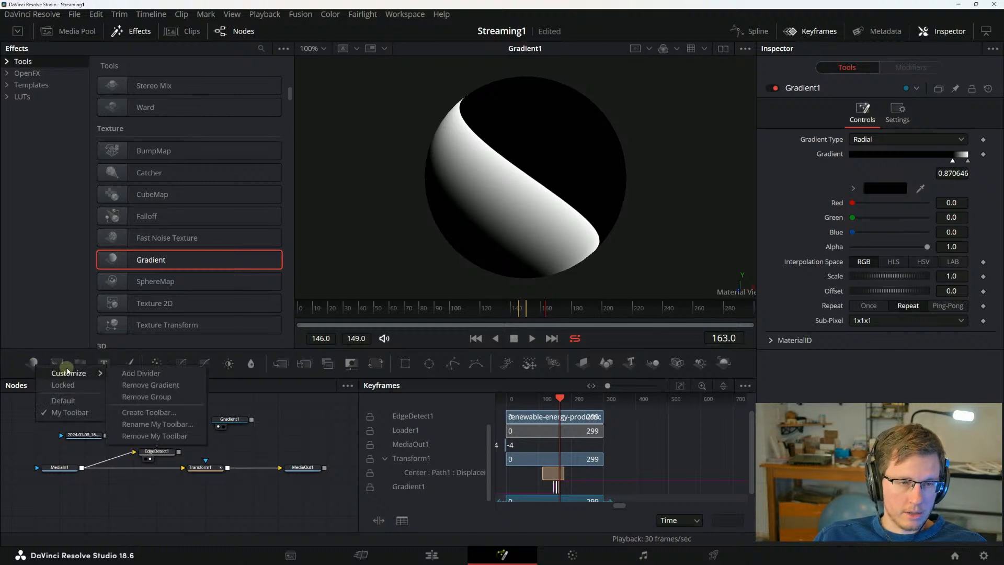
click(136, 386)
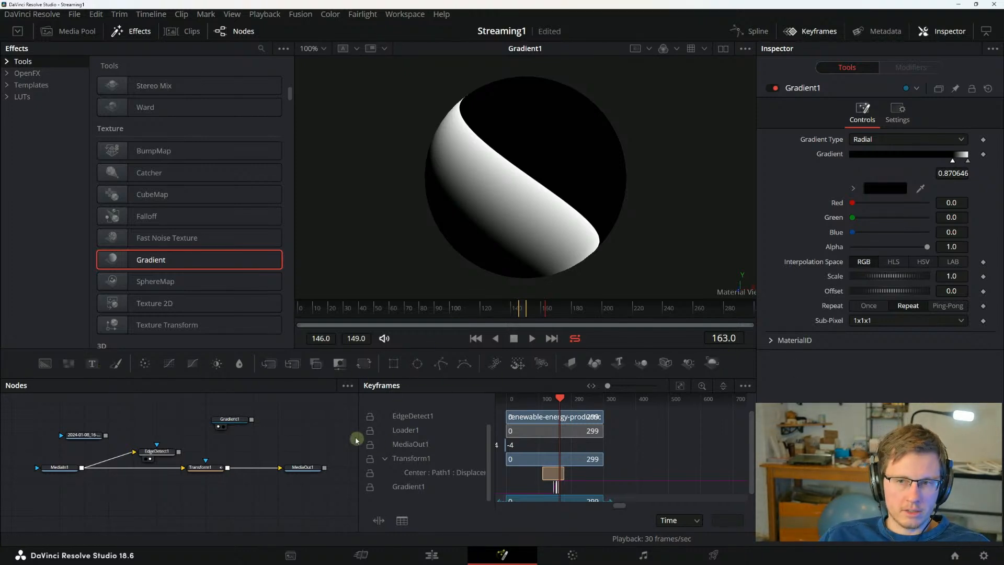
Switch to the reference manual and read the instructions on locking, switching between, renaming and deleting custom toolbars.
key(alt+Tab)
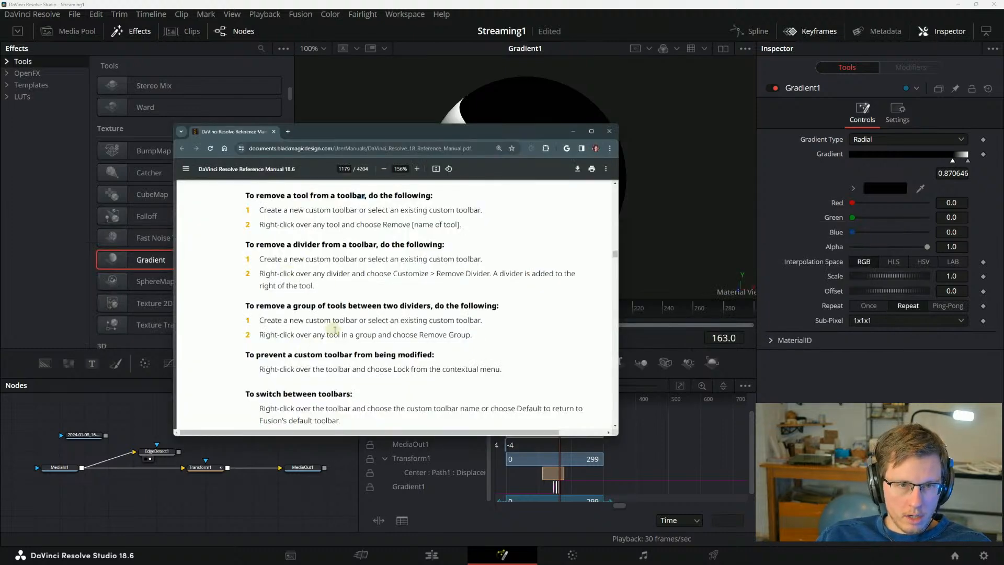
scroll(304, 260, down, 3)
scroll(261, 295, up, 2)
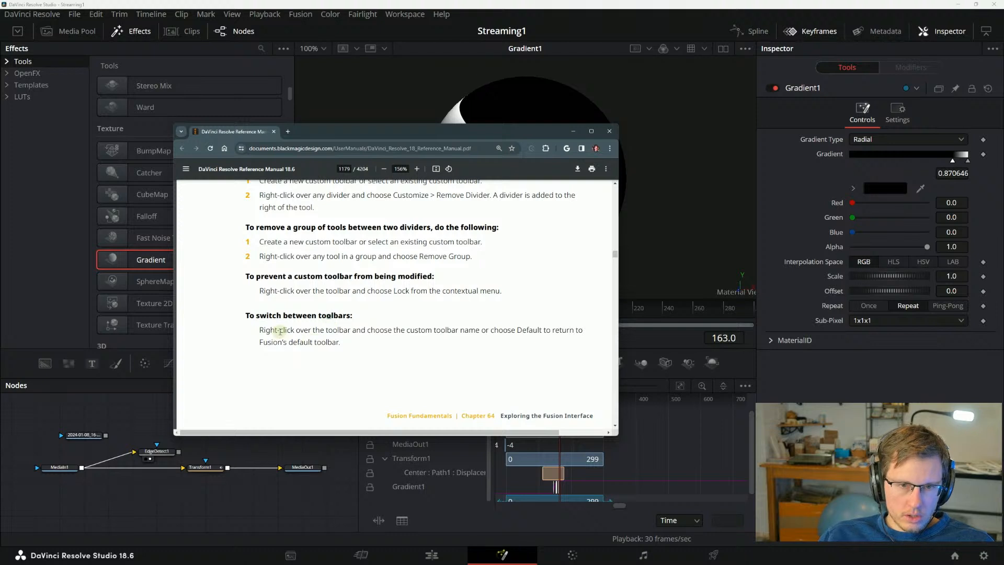
drag(257, 329, 295, 330)
click(343, 345)
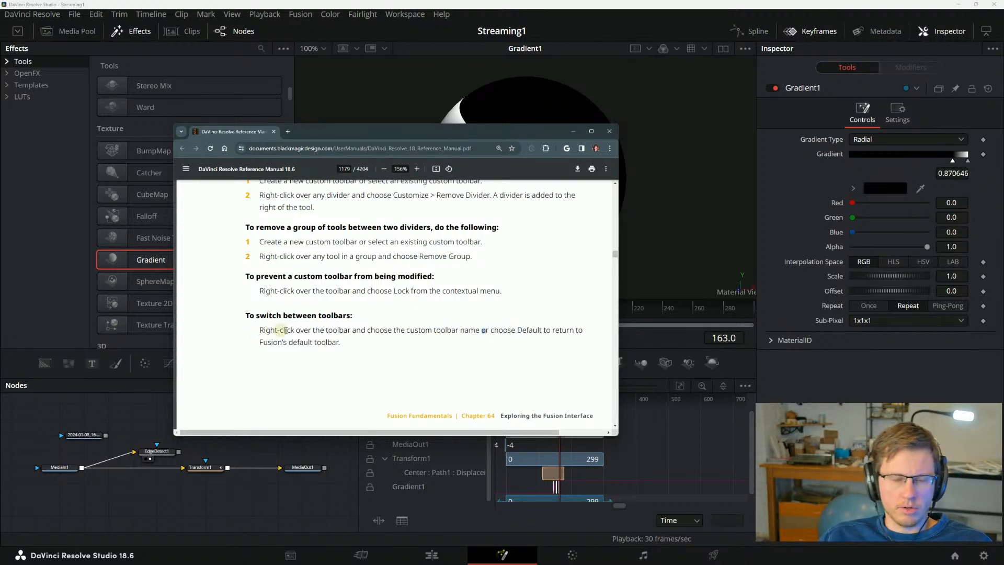
scroll(338, 342, down, 5)
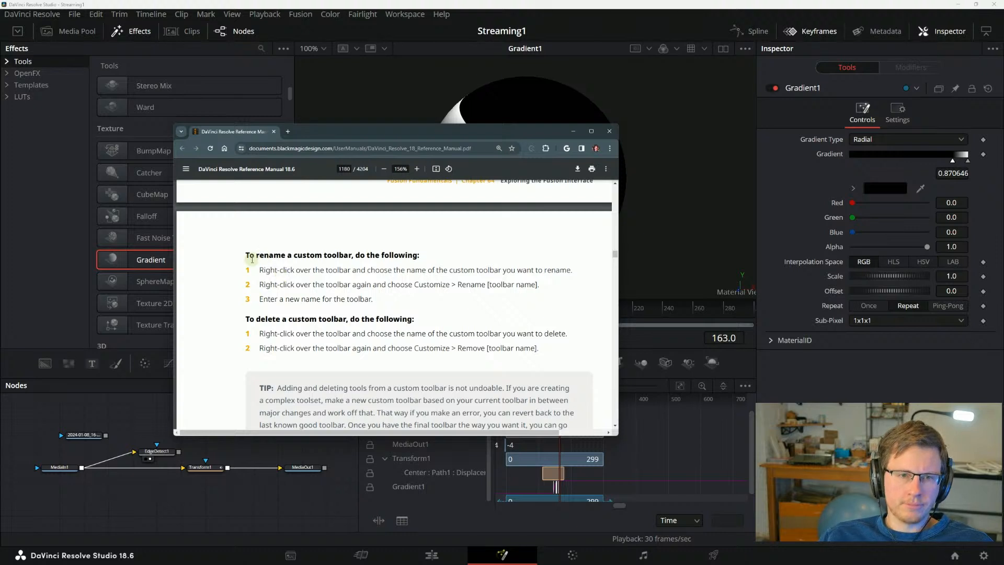
drag(264, 269, 333, 269)
click(358, 269)
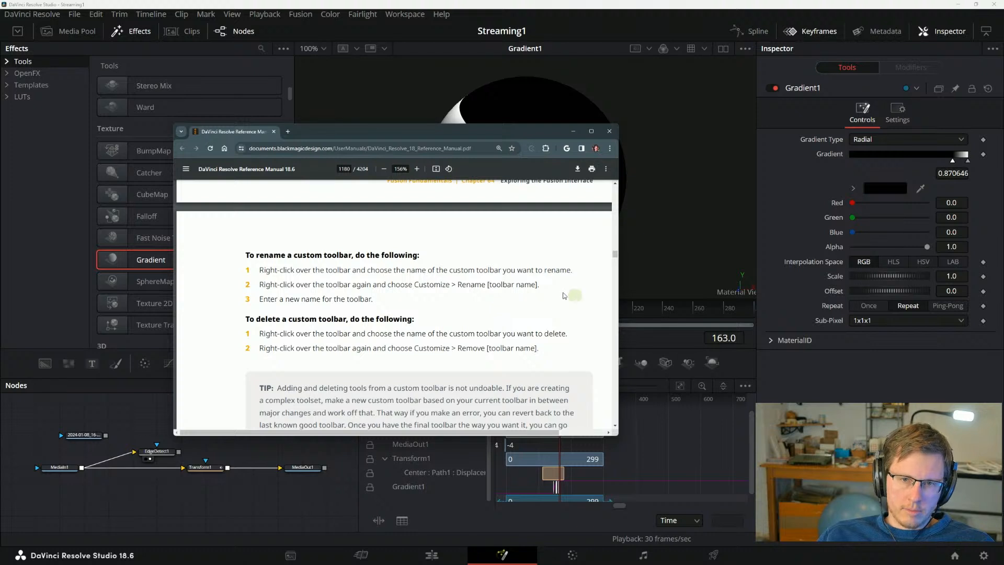
Look over the customization options for My Toolbar in DaVinci Resolve and return to the manual's toolbar renaming instructions.
right_click(736, 363)
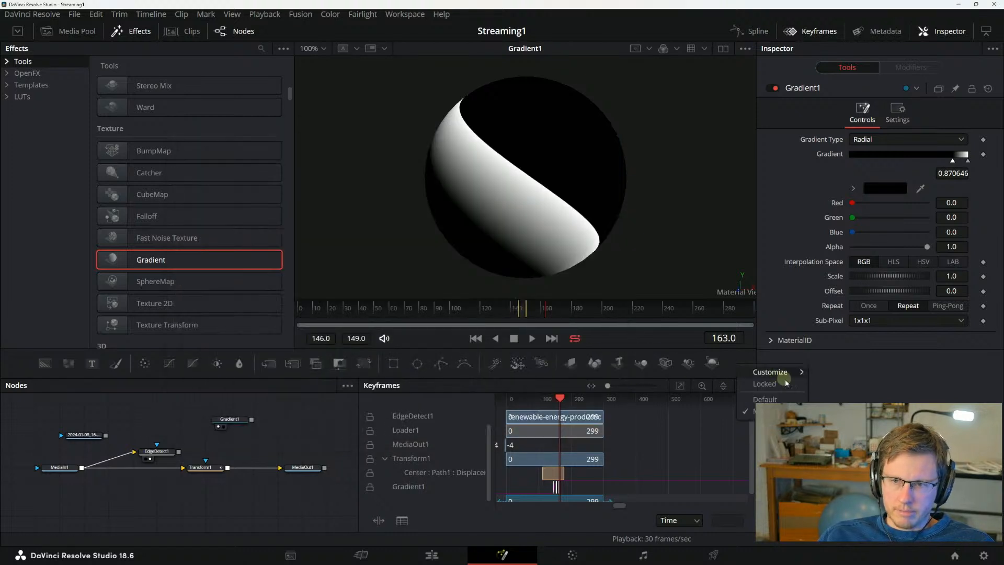
mouse_move(786, 378)
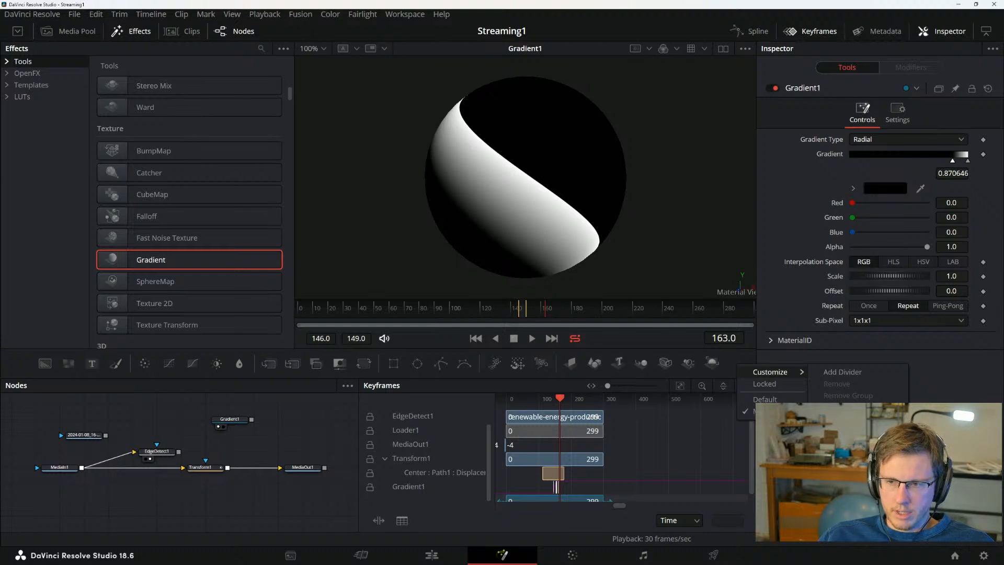
key(alt+Tab)
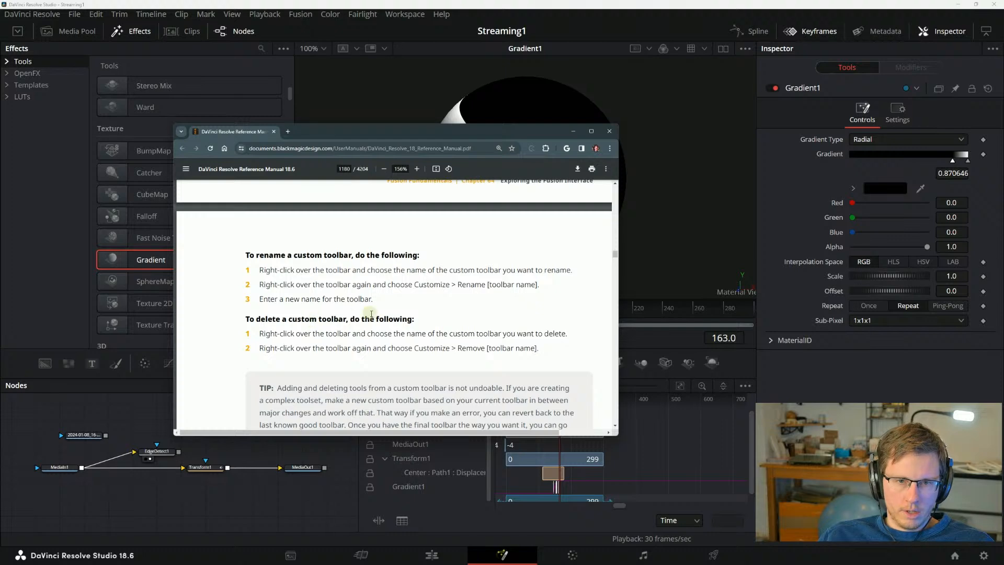
Read the manual's instructions for renaming and deleting custom toolbars and the tip on adding and deleting their tools.
scroll(345, 324, down, 2)
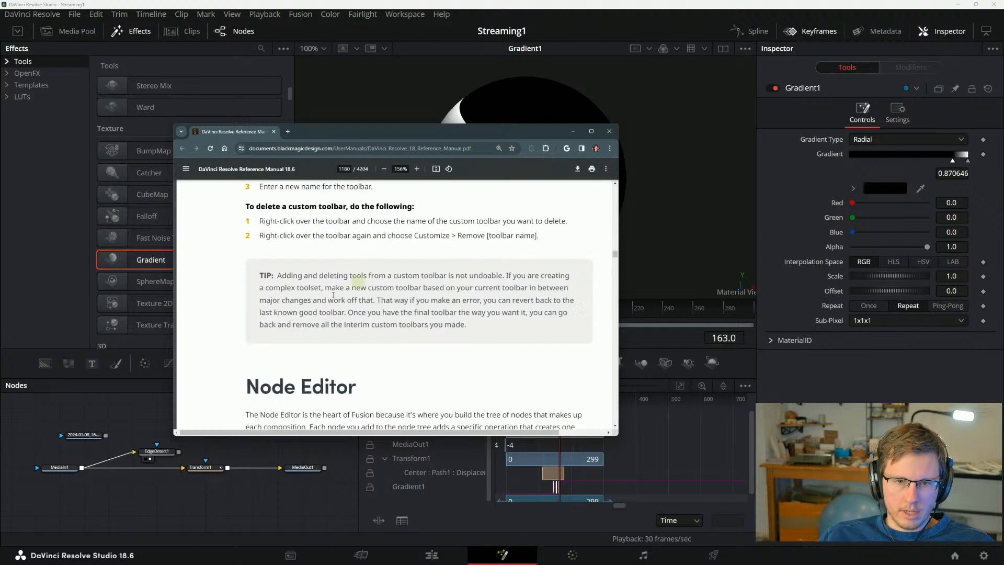
scroll(333, 295, down, 1)
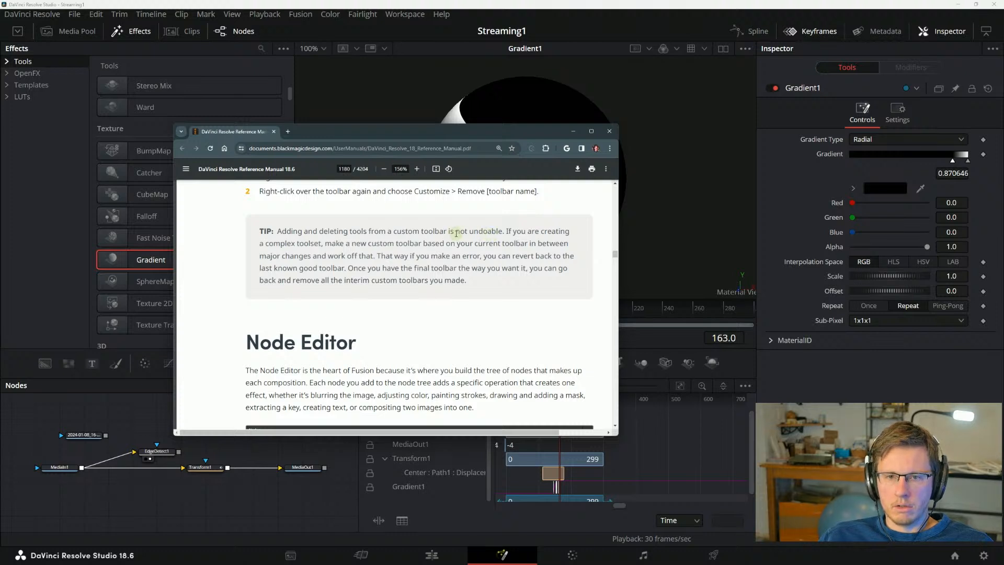
drag(447, 231, 474, 230)
click(507, 231)
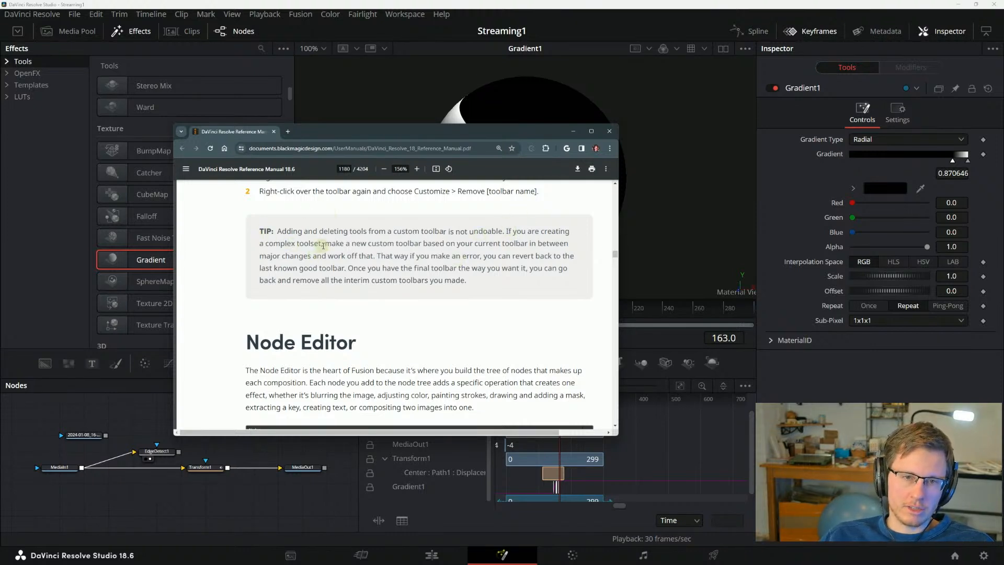
drag(323, 245, 350, 232)
click(347, 249)
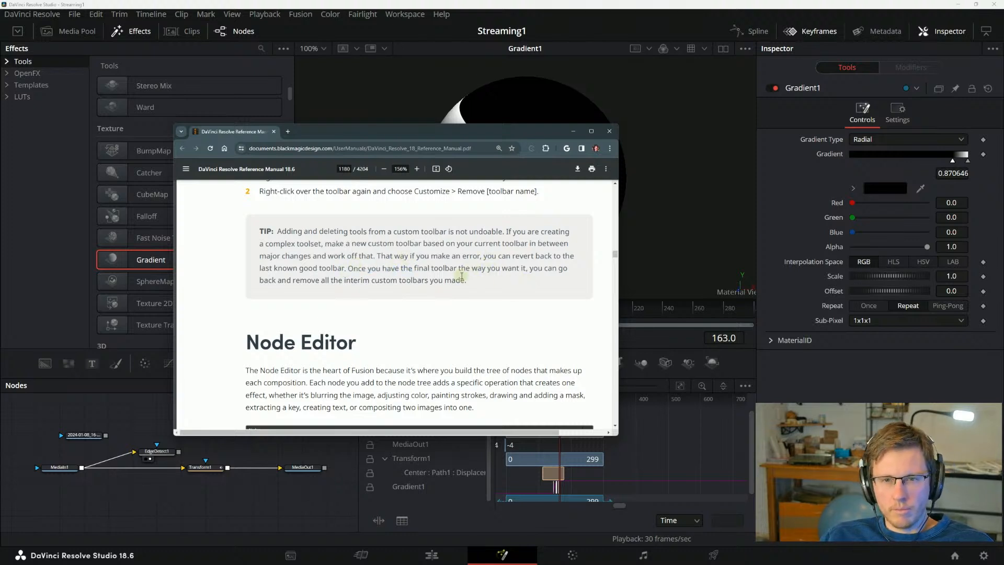
drag(530, 268, 556, 268)
click(289, 282)
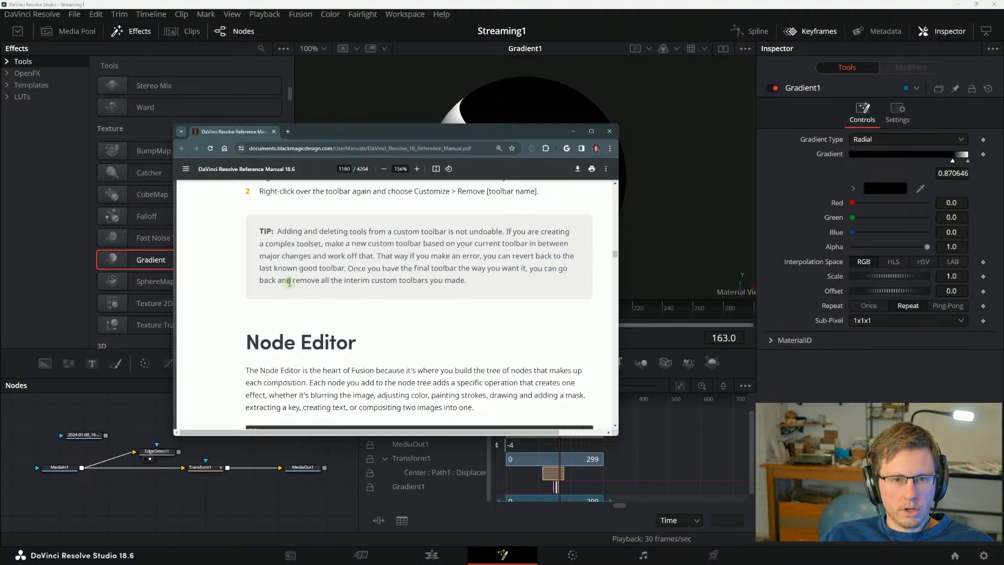
scroll(367, 273, down, 3)
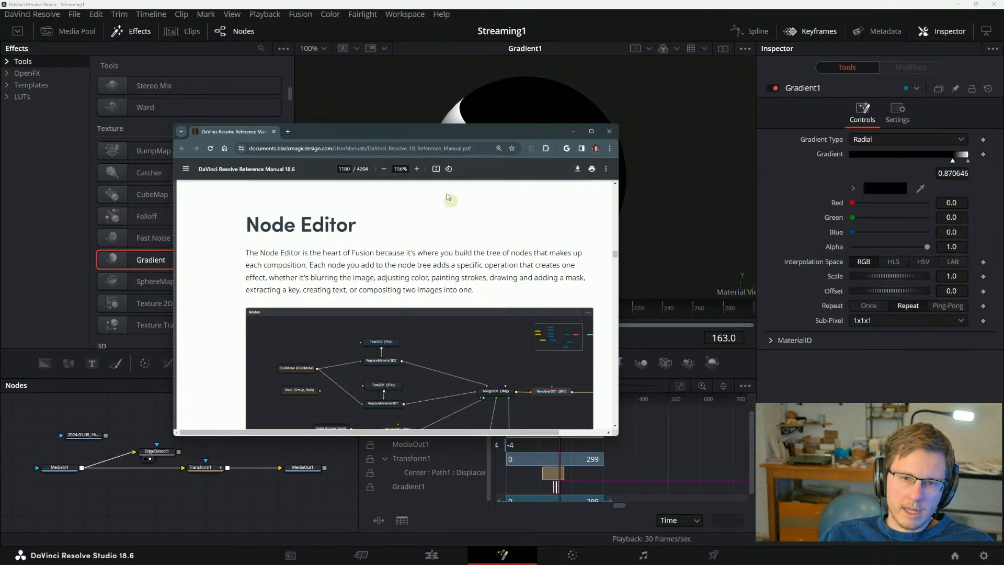
Reposition and narrow the reference manual window so the gradient sphere in the Fusion viewer is uncovered beside the Node Editor section.
drag(398, 134, 256, 114)
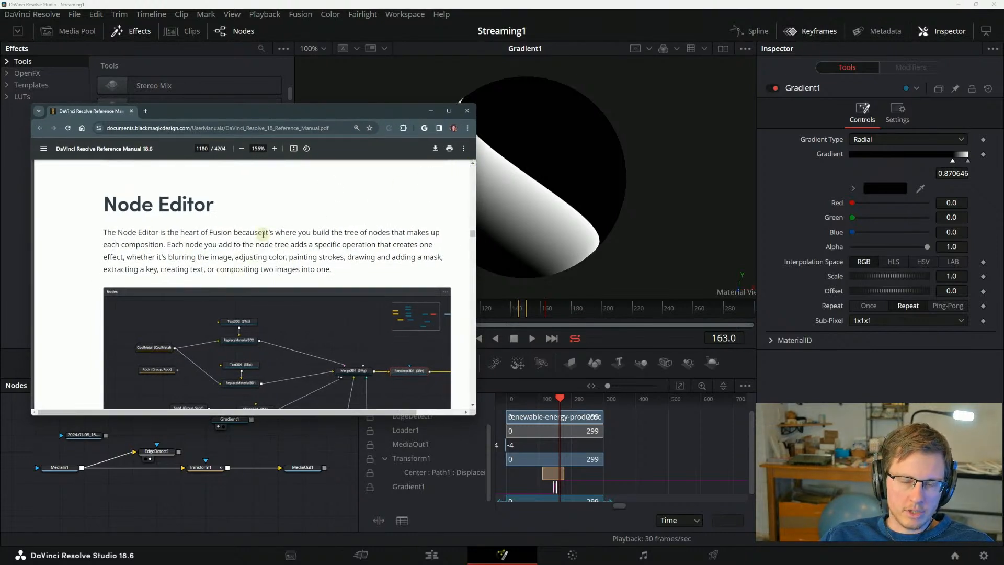
drag(471, 139, 528, 137)
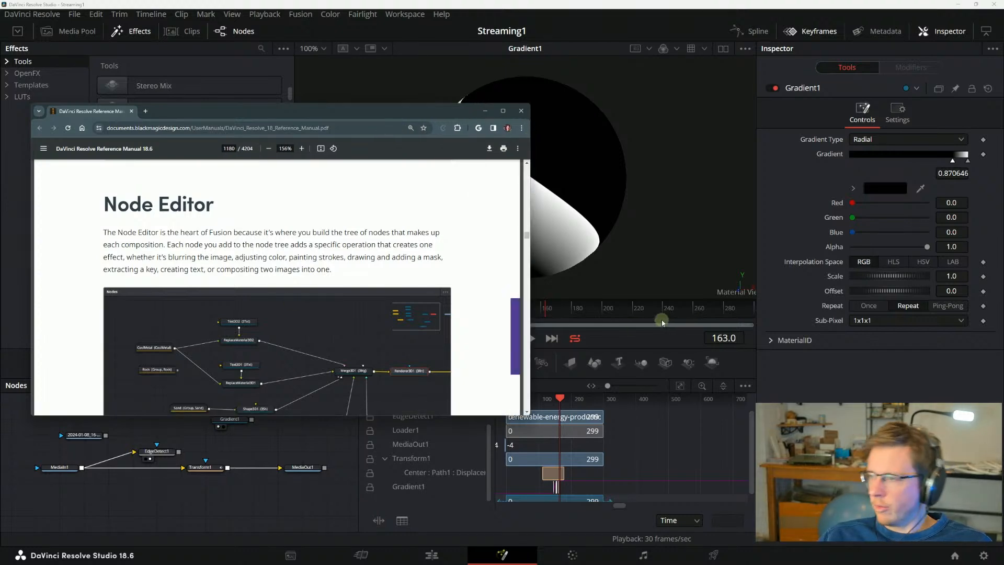
scroll(431, 306, down, 3)
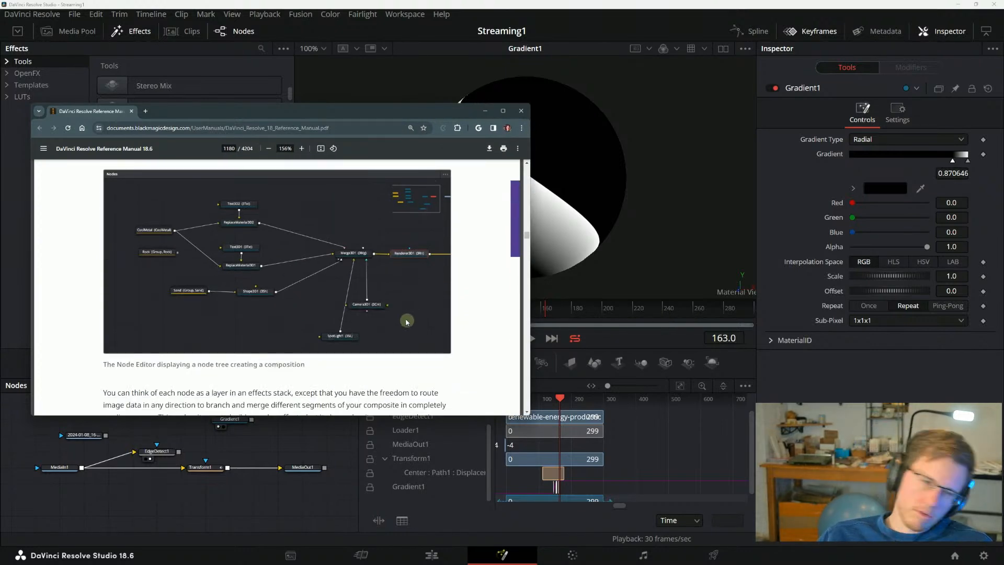
scroll(406, 319, up, 3)
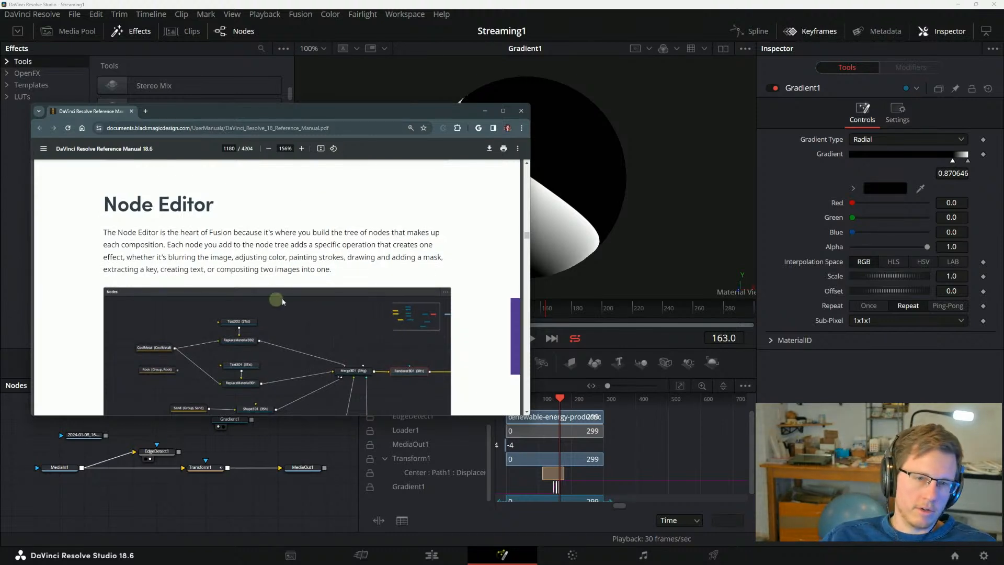
scroll(353, 266, down, 1)
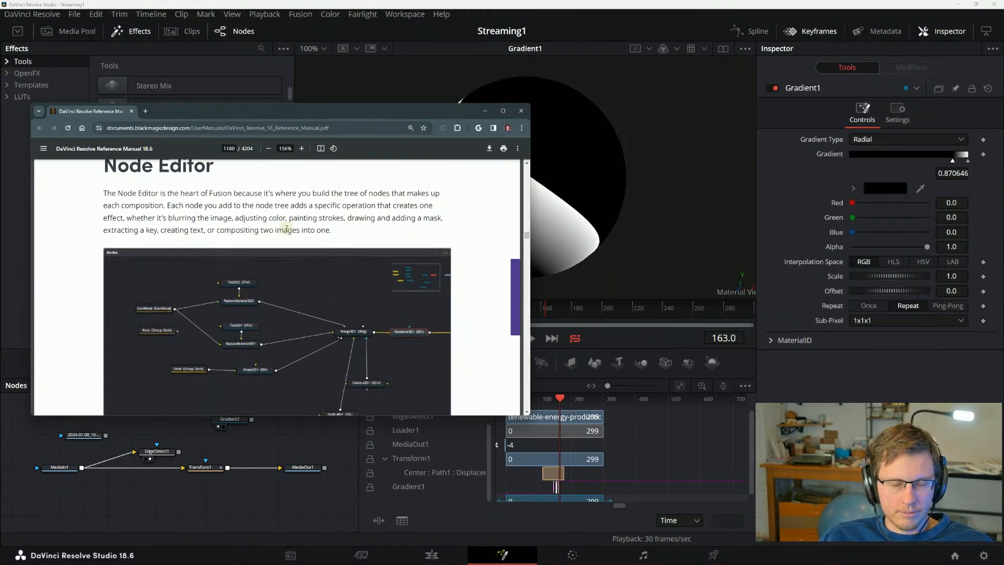
scroll(241, 257, up, 1)
drag(342, 109, 360, 162)
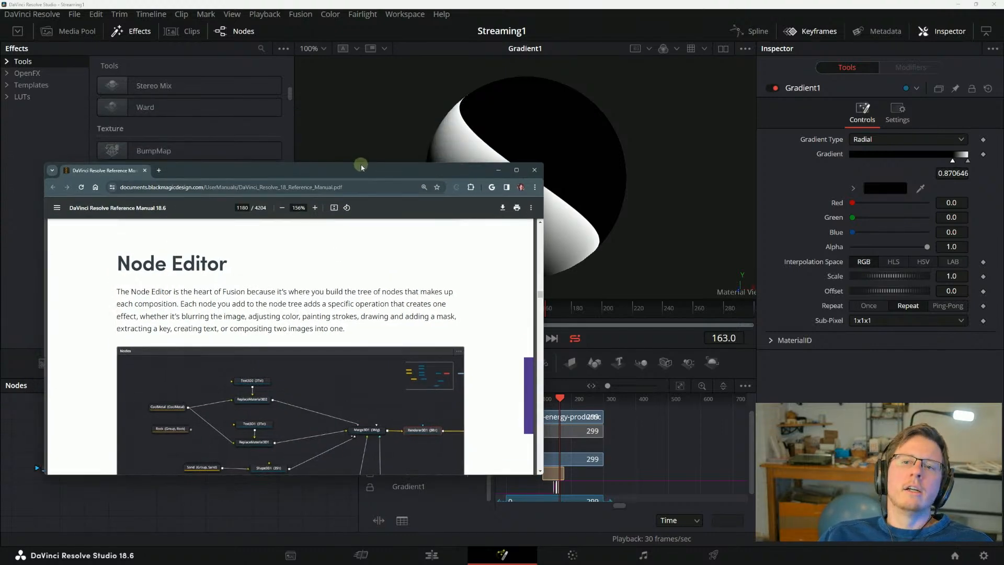
drag(359, 162, 359, 33)
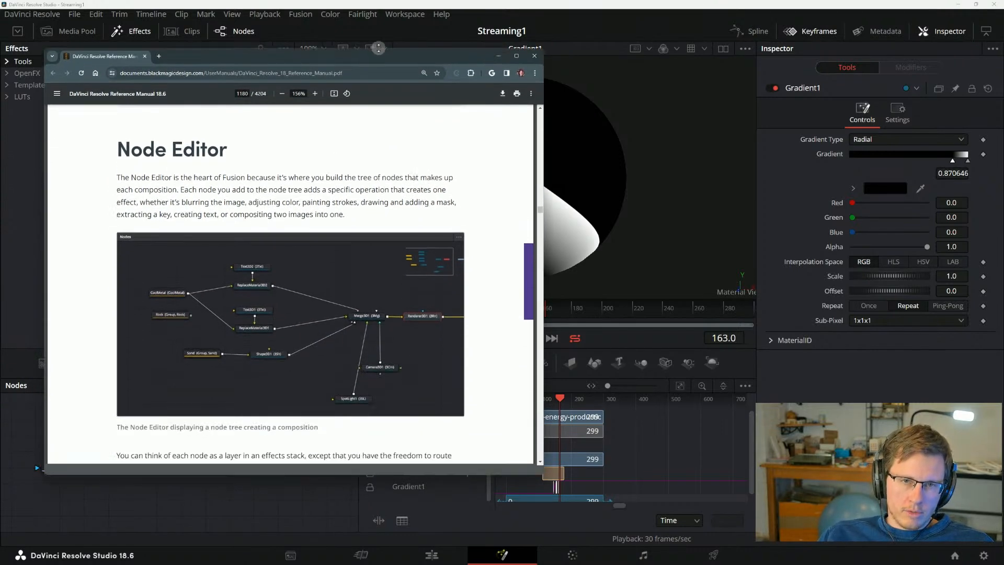
drag(273, 44, 233, 33)
drag(506, 85, 413, 85)
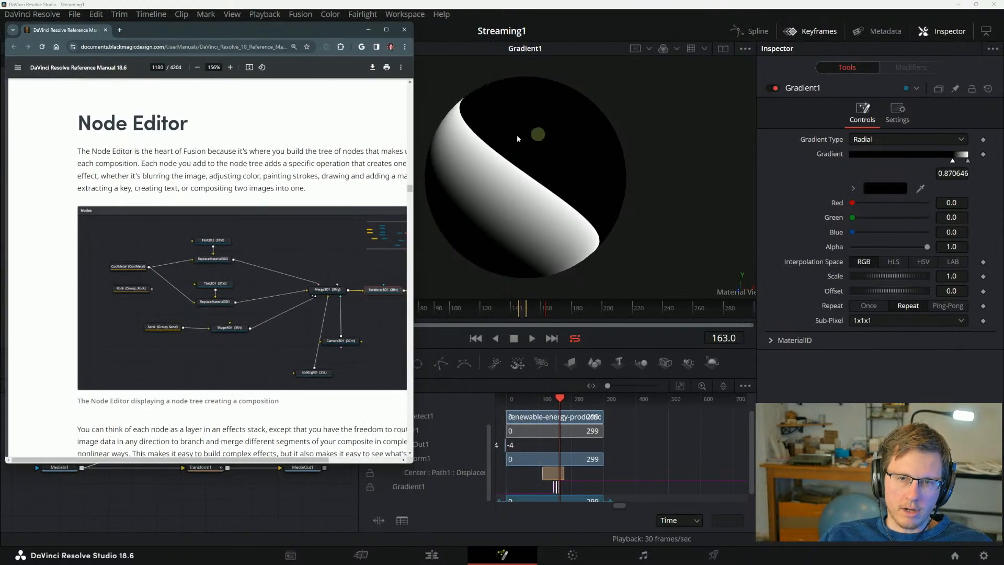
Switch to DaVinci Resolve and select the Gradient1 node in the node graph.
click(549, 180)
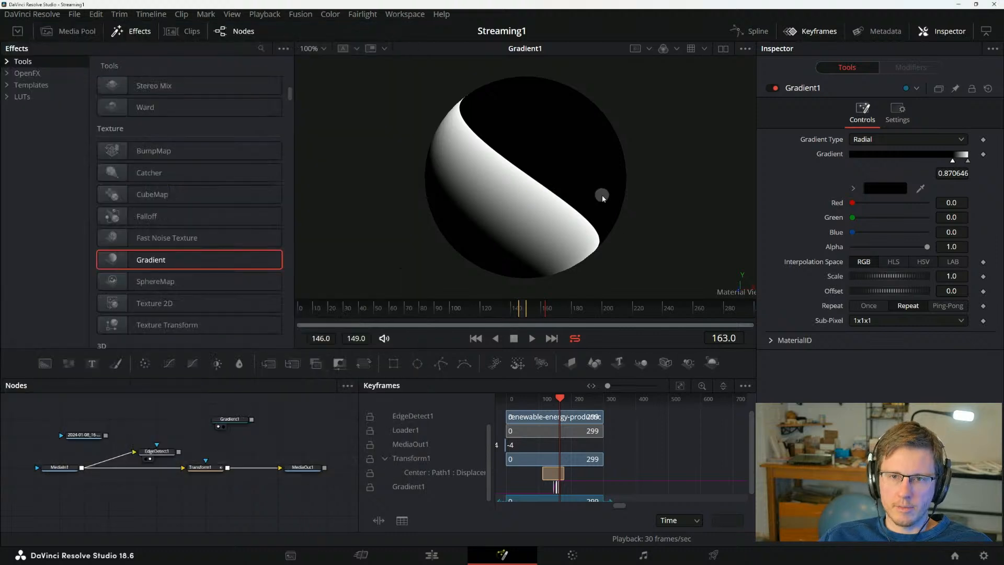
right_click(474, 201)
click(386, 210)
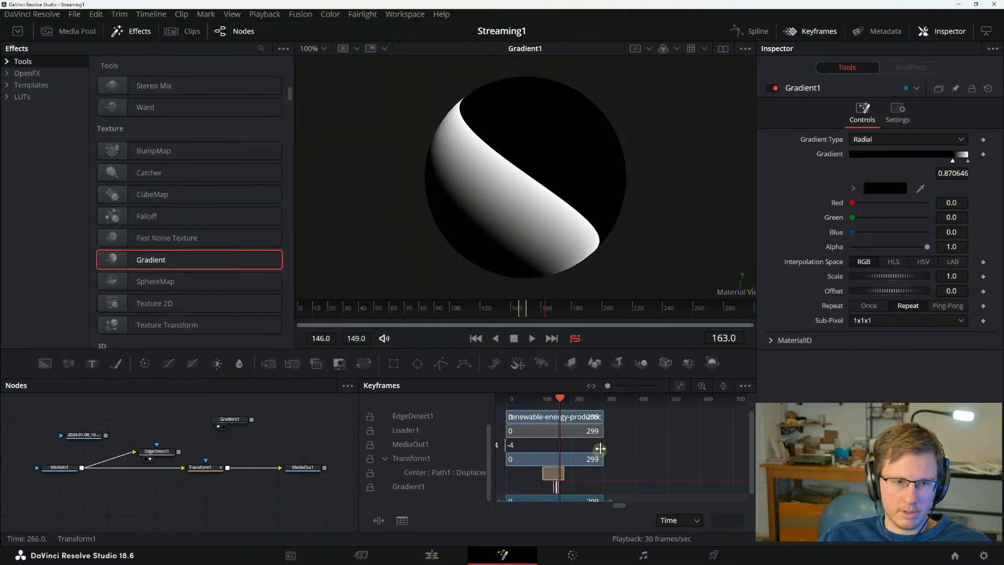
click(224, 424)
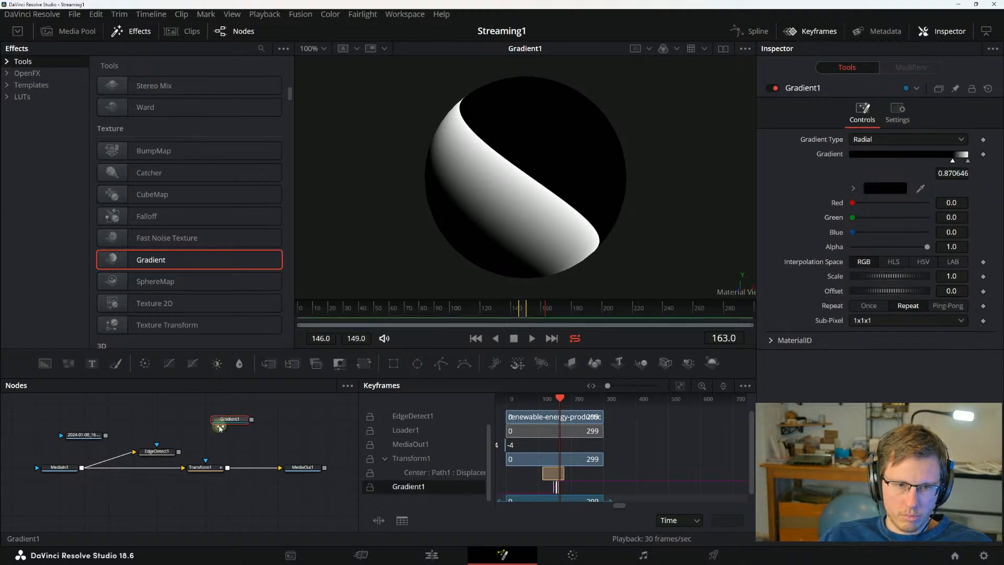
Return to the reference manual in the browser and read the Node Editor introduction on the operations that nodes add.
key(alt+Tab)
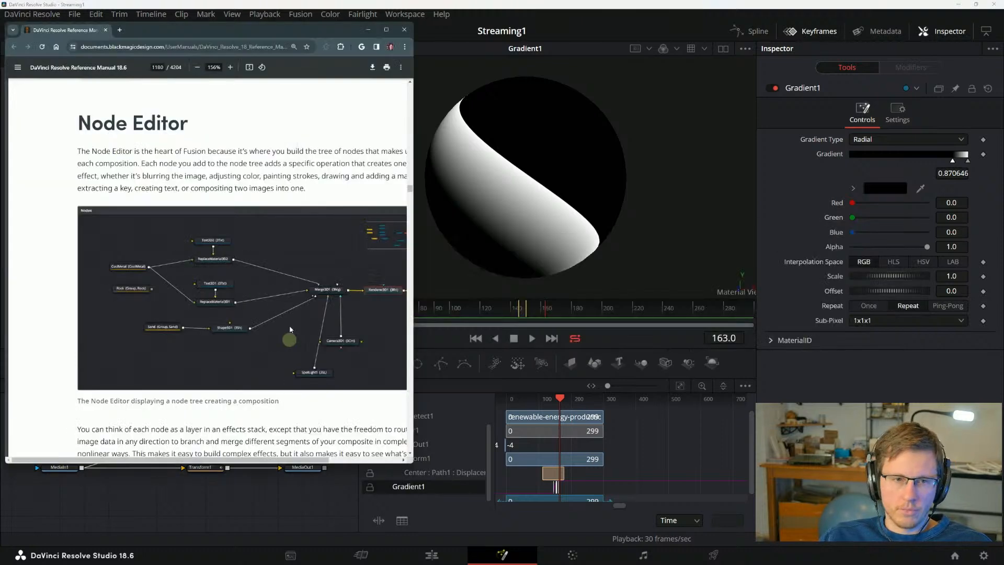
drag(144, 460, 183, 454)
click(250, 238)
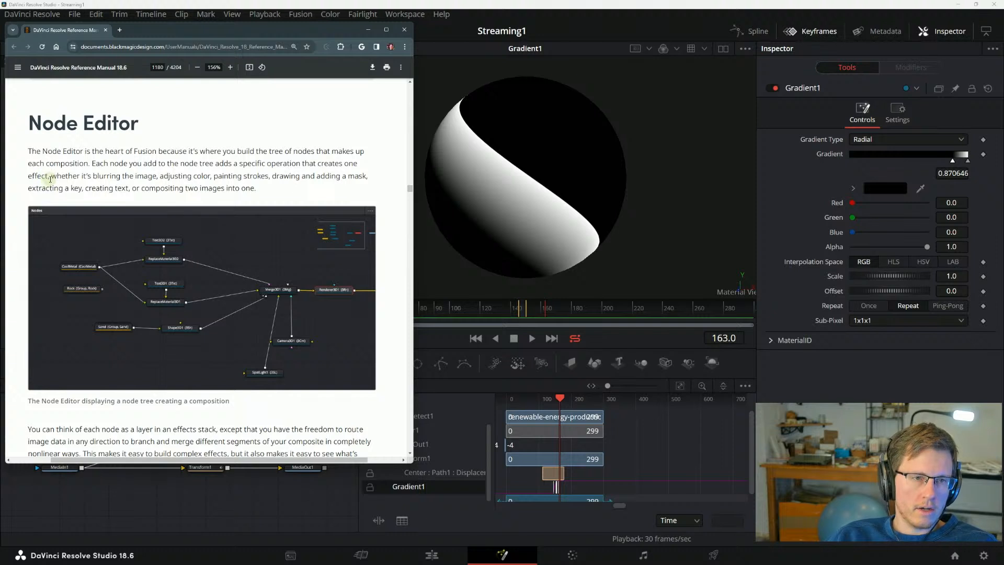
drag(51, 179, 109, 179)
click(157, 178)
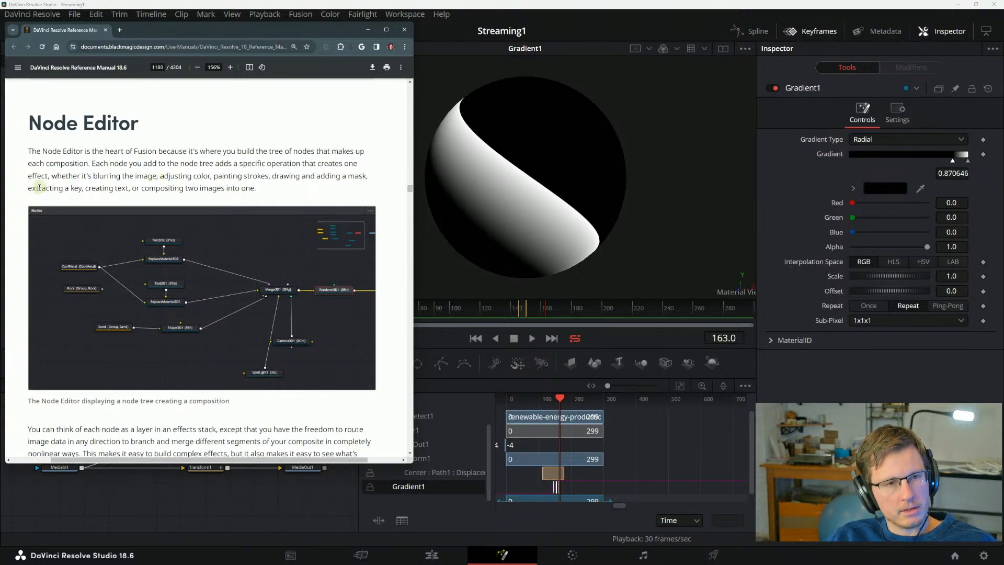
drag(86, 186, 130, 188)
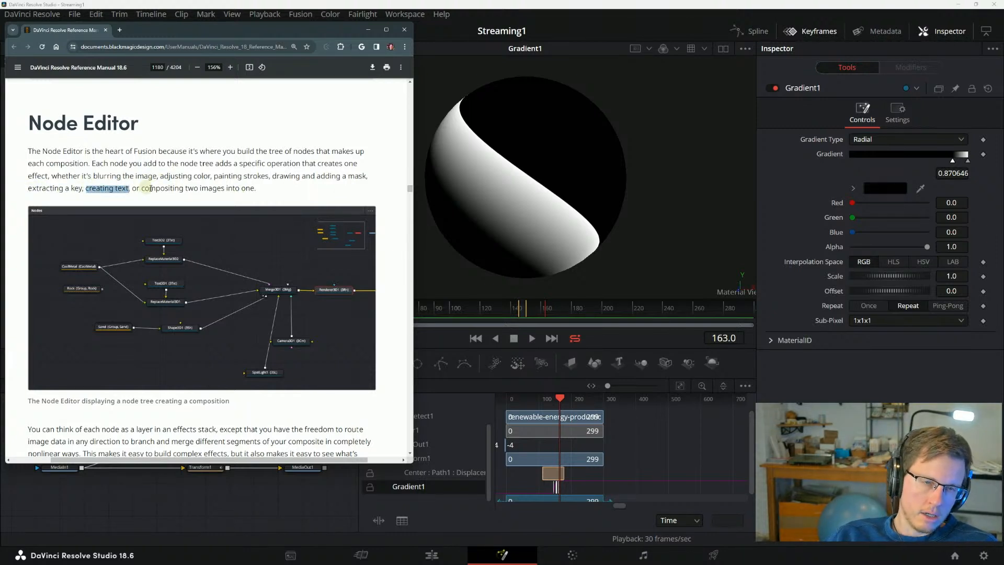
click(149, 187)
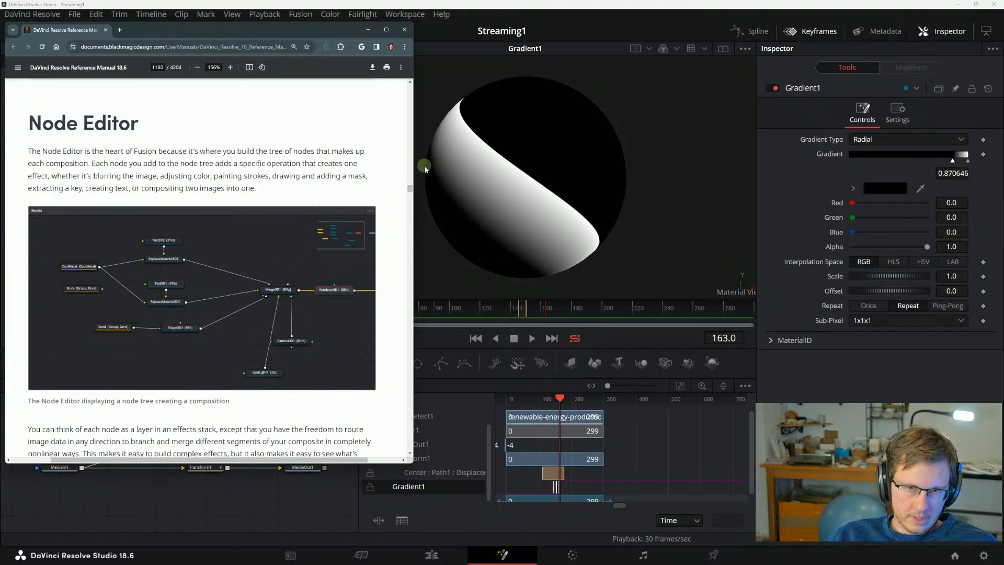
Examine the manual's node tree figure and the paragraph comparing nodes to layers in an effects stack.
scroll(208, 284, down, 2)
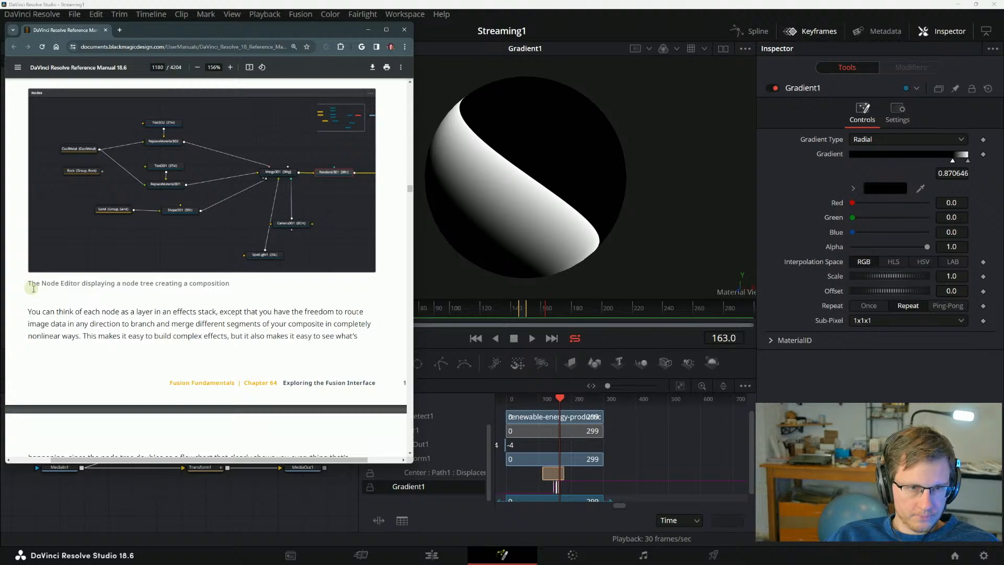
scroll(225, 206, up, 3)
scroll(135, 252, down, 3)
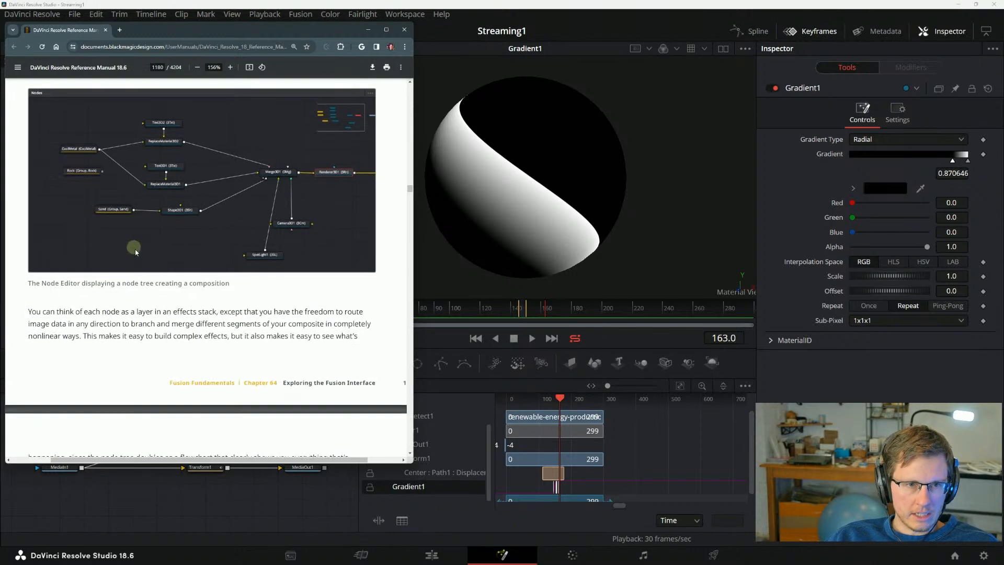
scroll(103, 268, down, 2)
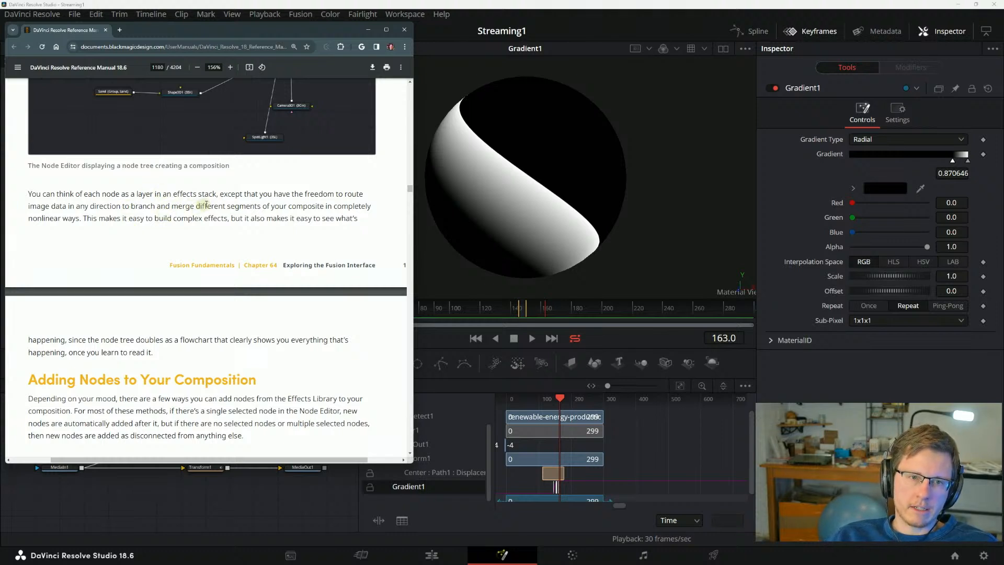
scroll(209, 209, up, 1)
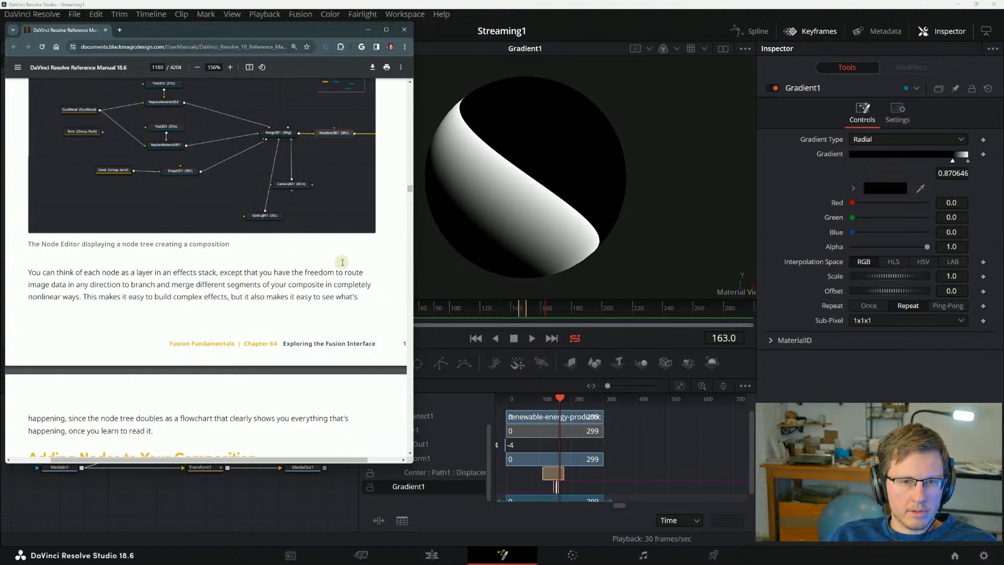
scroll(46, 306, up, 1)
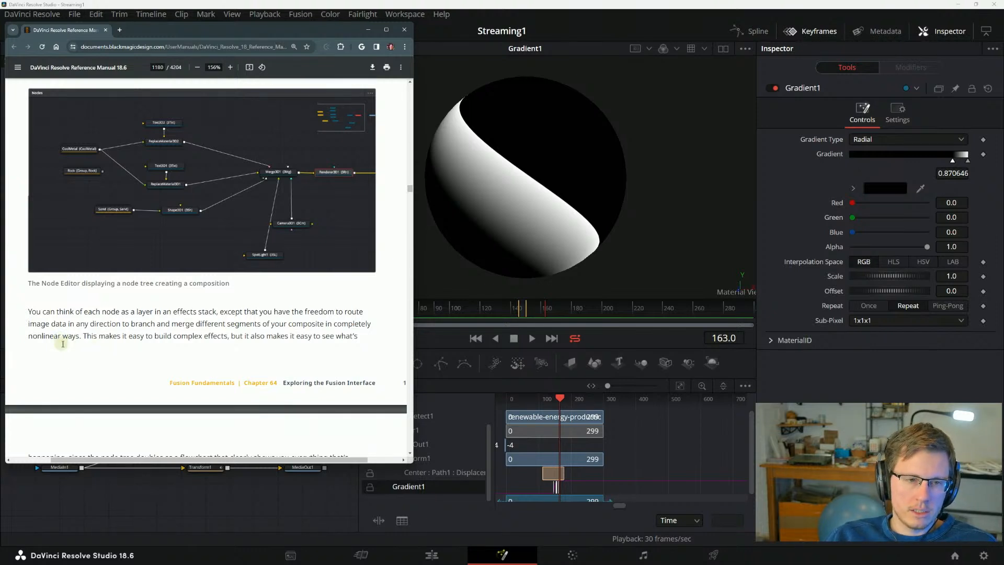
drag(81, 337, 214, 326)
click(212, 330)
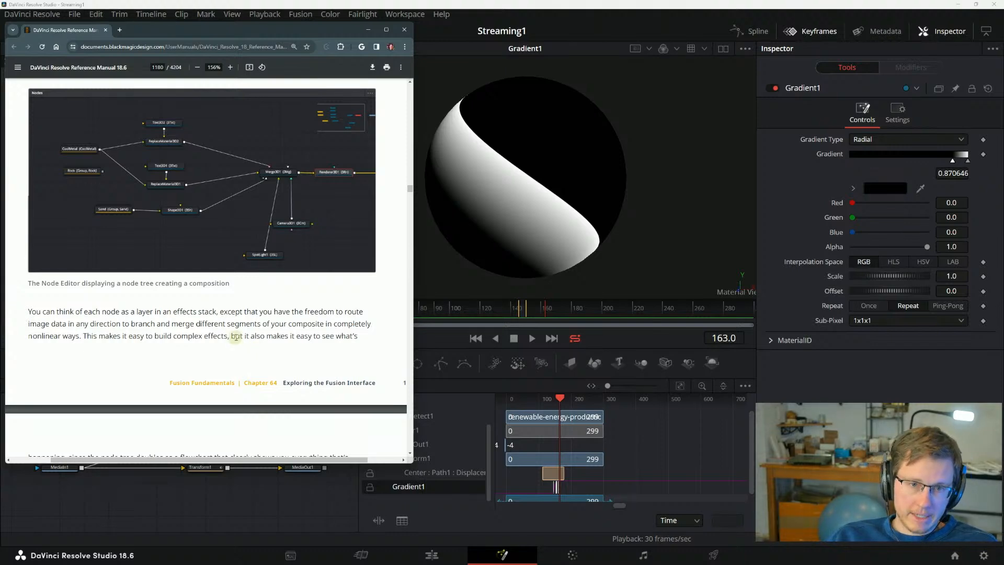
Read the passage continuing onto page 1181 about building complex effects and the node tree doubling as a flowchart.
scroll(236, 346, down, 5)
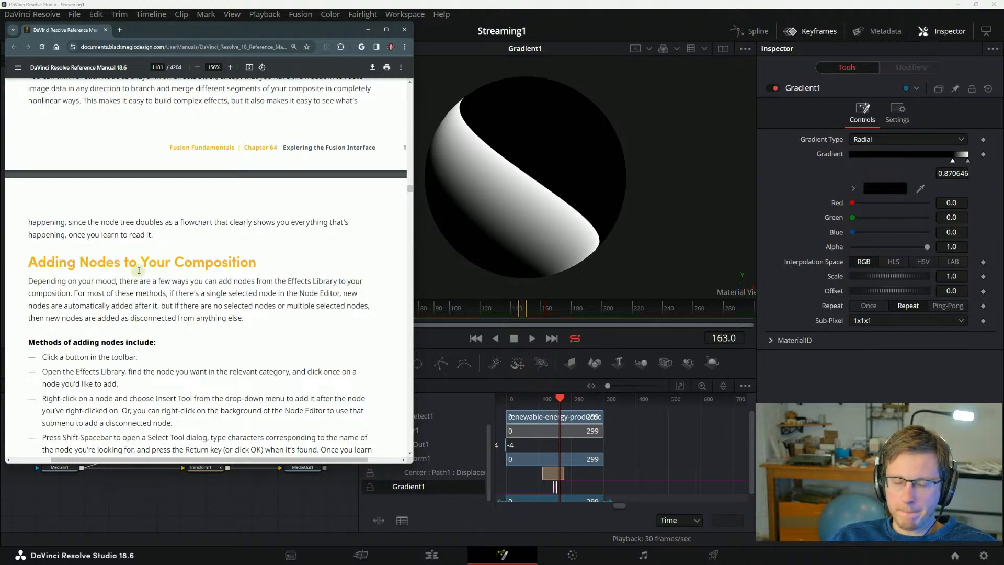
scroll(137, 268, up, 2)
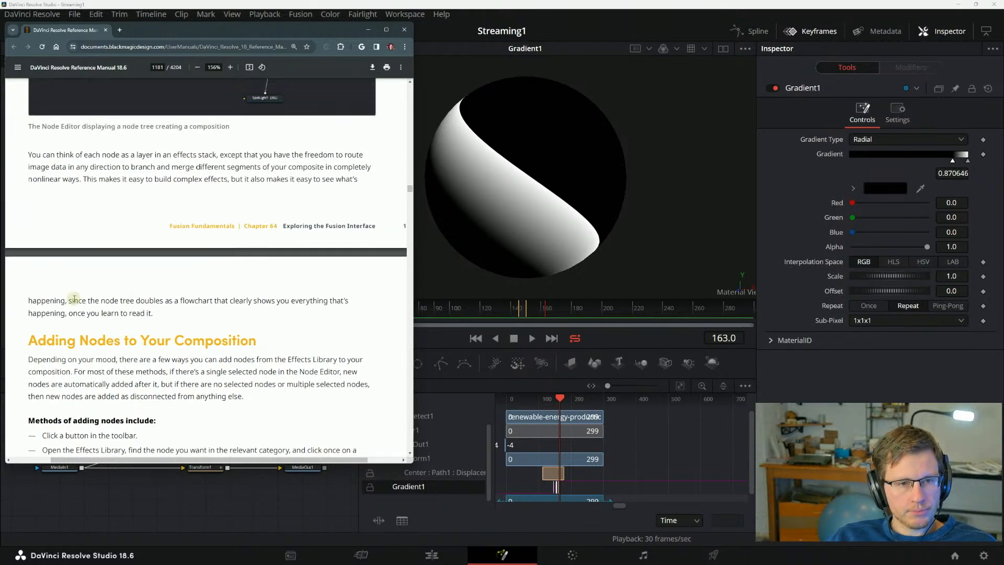
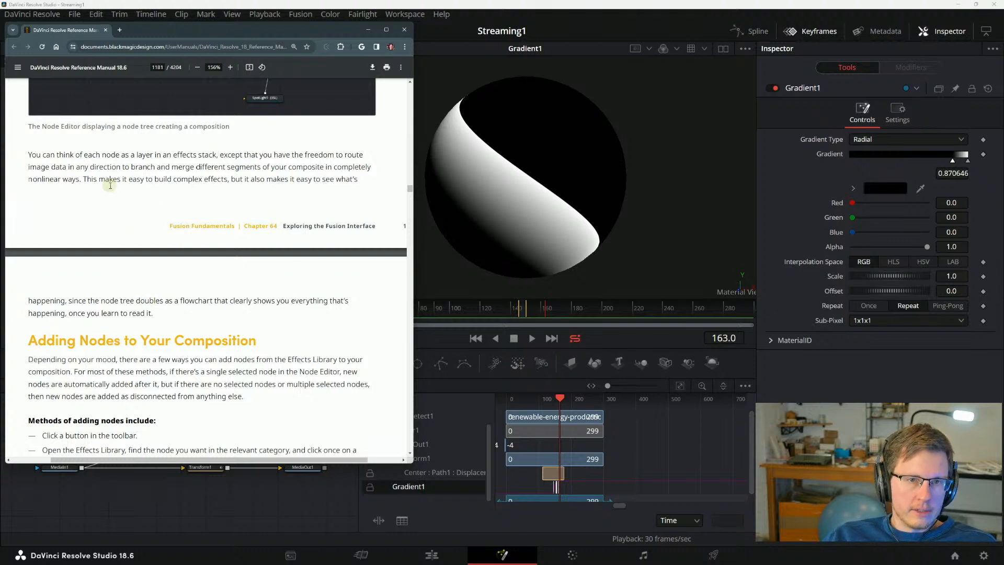
drag(88, 179, 281, 172)
click(221, 178)
click(325, 186)
click(293, 177)
drag(33, 301, 101, 308)
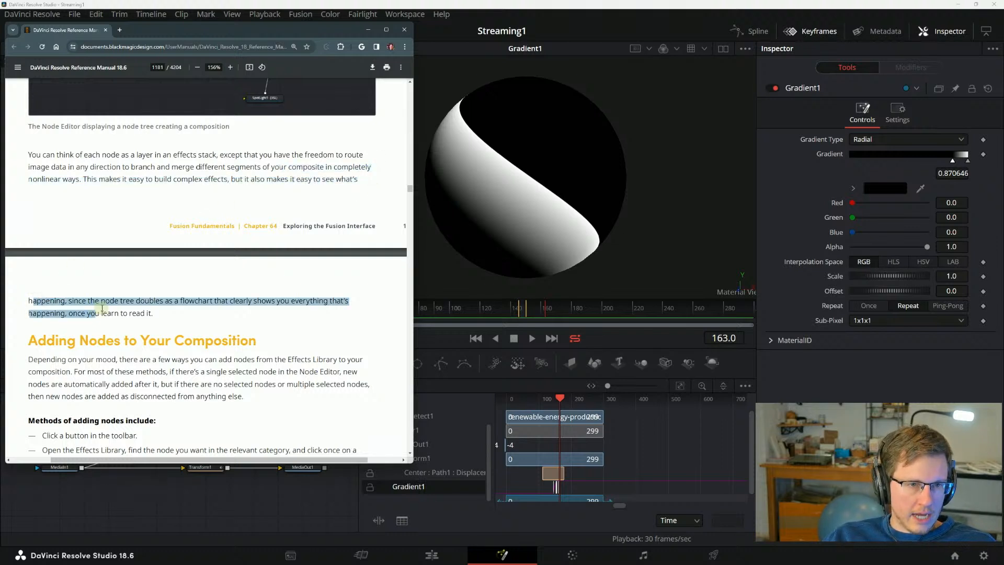
click(102, 309)
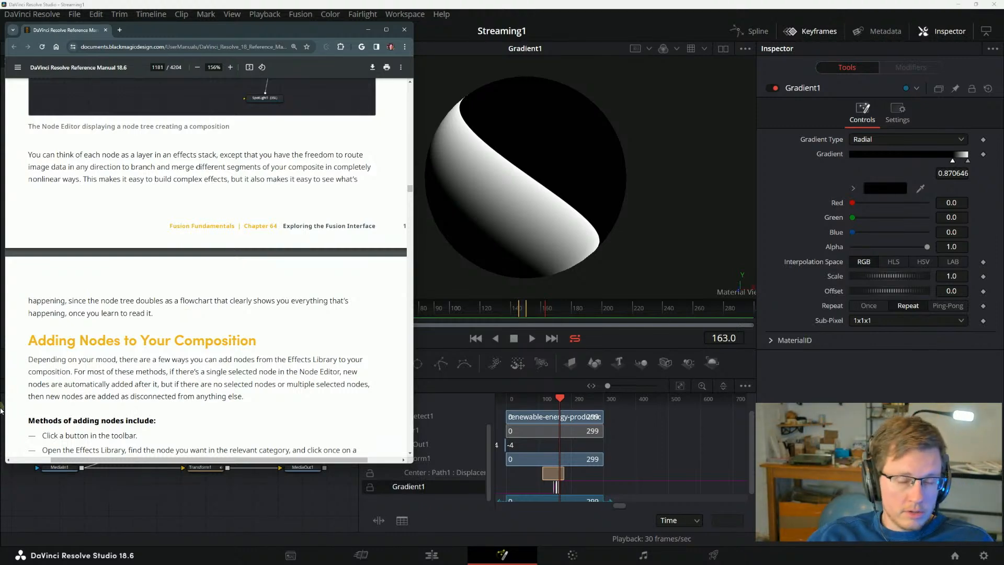
Read the manual's "Adding Nodes to Your Composition" section on how selected nodes affect where new nodes are added.
scroll(104, 346, down, 3)
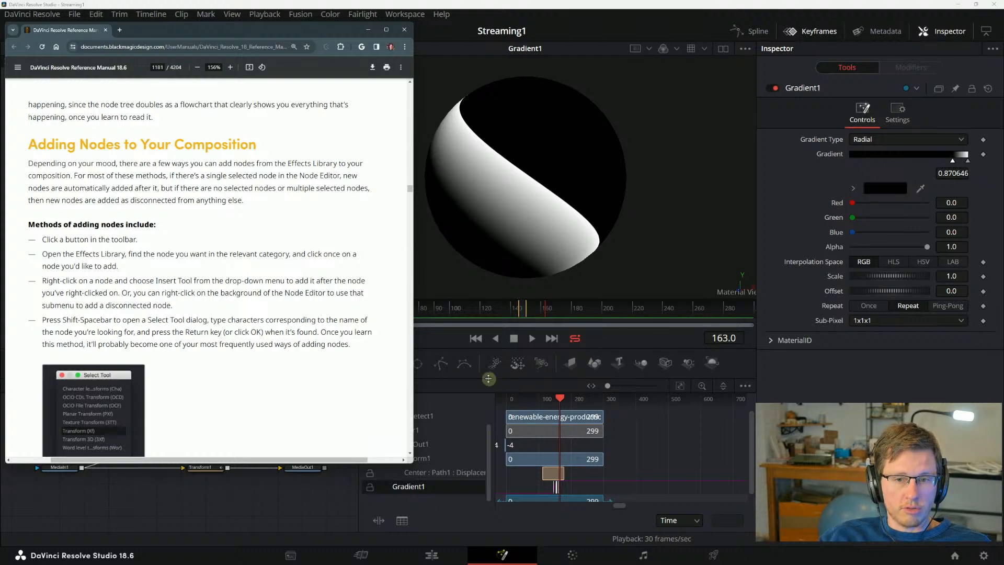
scroll(259, 309, up, 2)
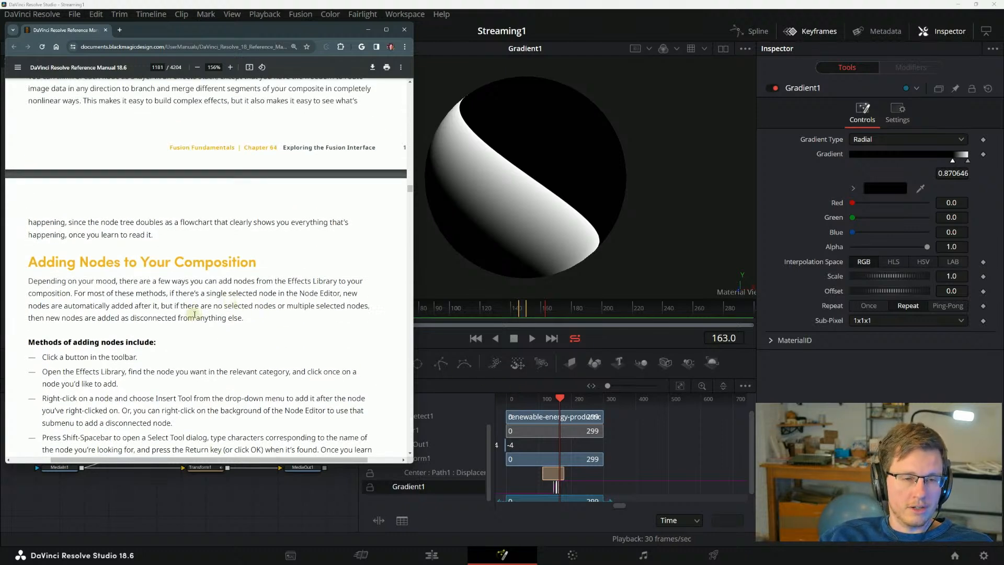
scroll(114, 370, down, 1)
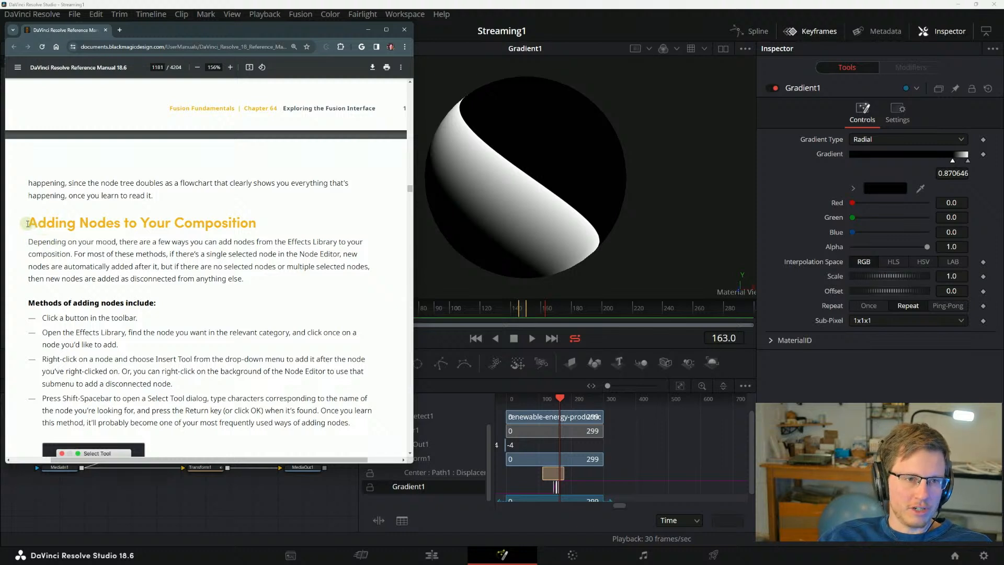
drag(28, 224, 98, 224)
drag(174, 225, 184, 226)
drag(155, 256, 164, 256)
scroll(84, 262, down, 1)
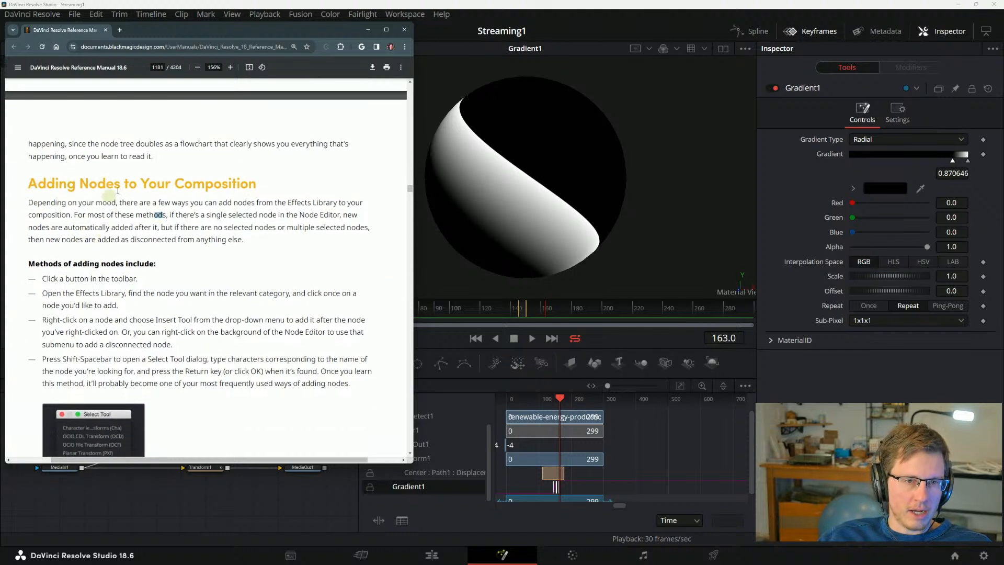
drag(29, 202, 32, 202)
click(101, 207)
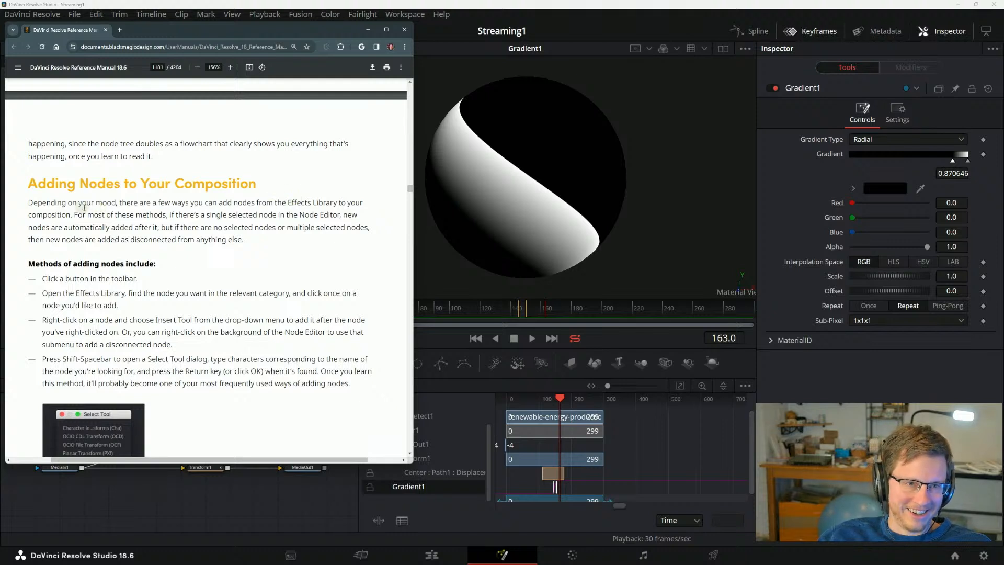
drag(79, 207, 166, 212)
click(245, 209)
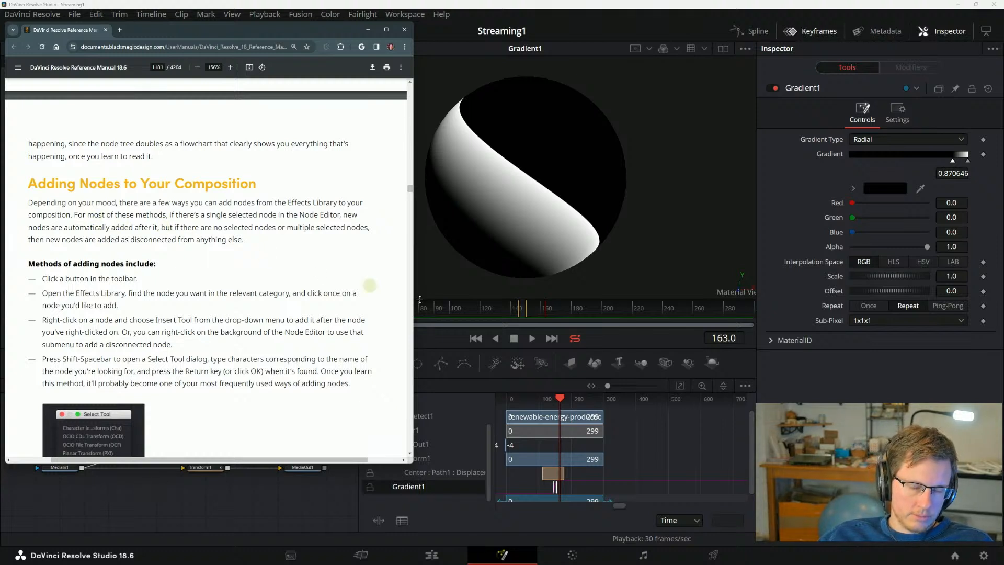
Switch to DaVinci Resolve, try adding a Transform node with Gradient1 selected, and delete the new node.
drag(250, 35, 805, 71)
click(230, 419)
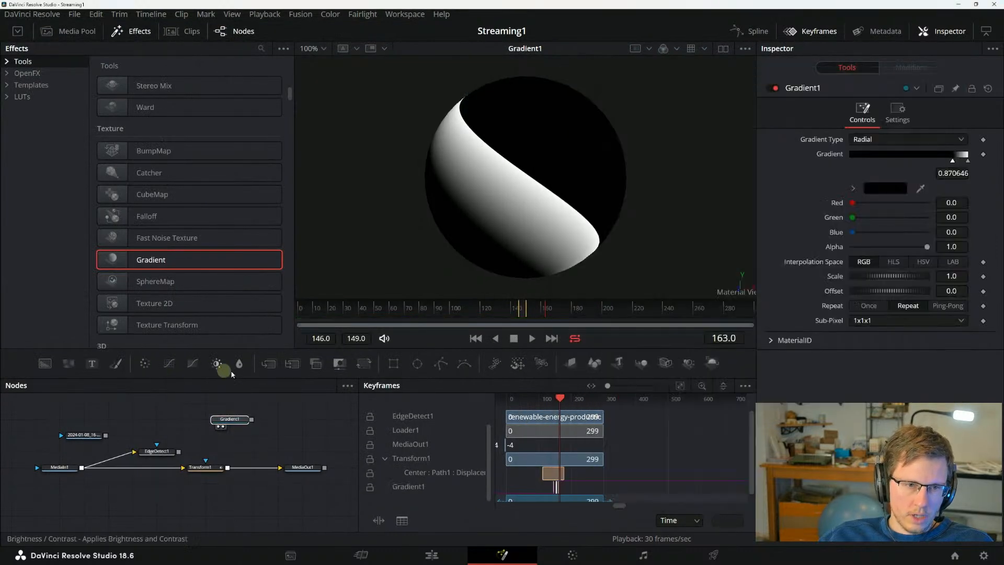
click(364, 363)
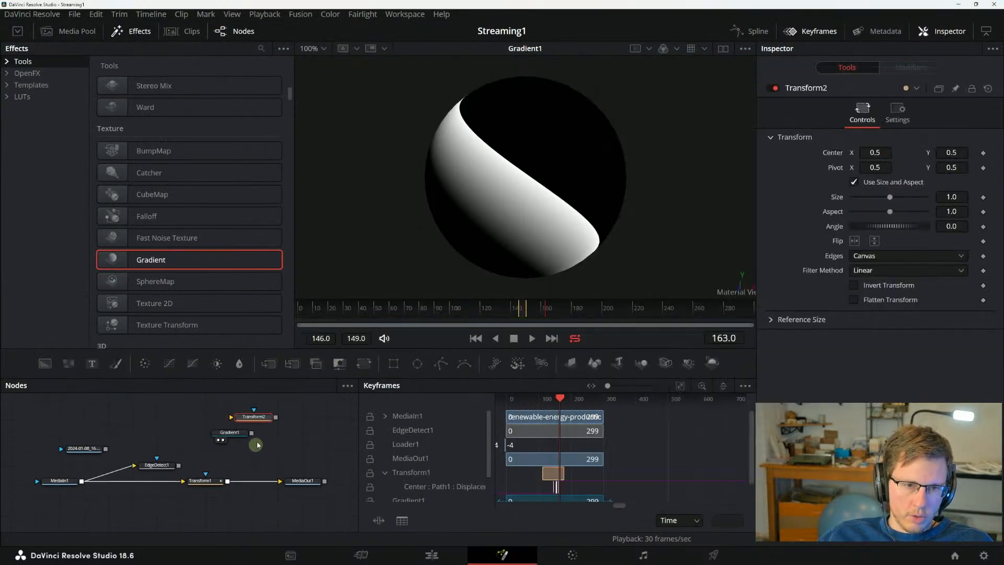
click(258, 418)
drag(282, 437, 243, 434)
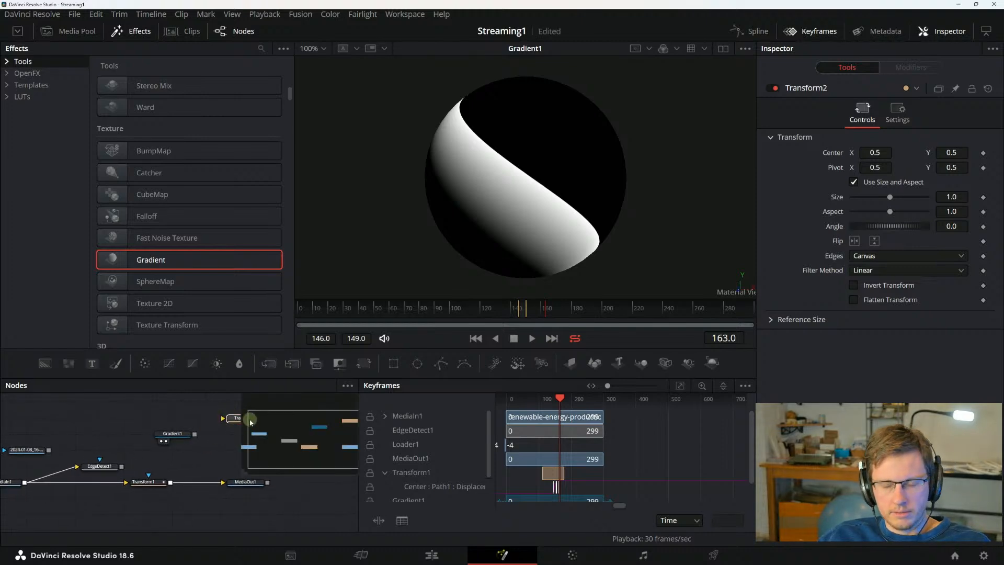
key(Delete)
scroll(203, 454, down, 1)
scroll(202, 454, down, 3)
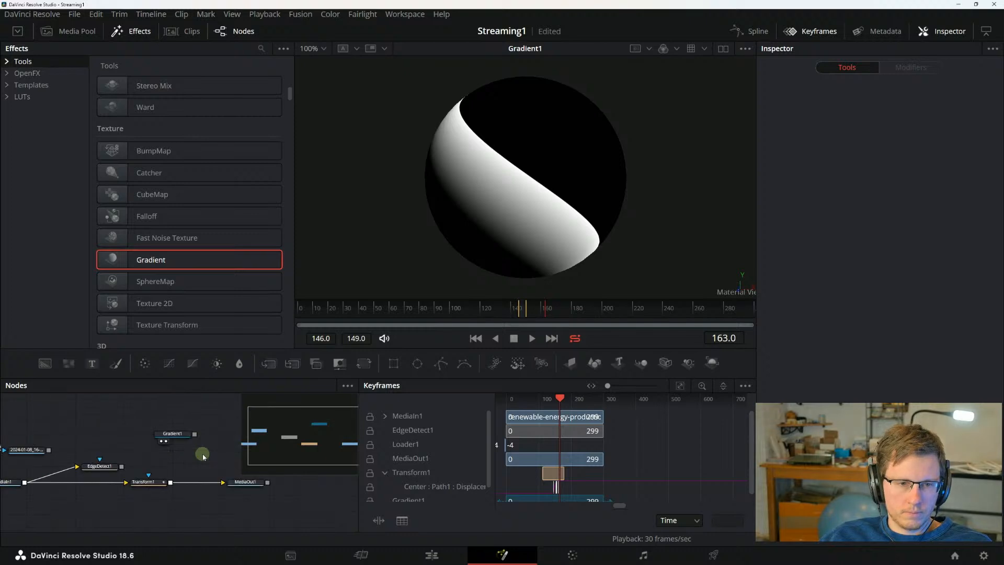
Try to add another Transform node with Transform1 selected, undo the addition, and return to the manual.
key(alt+Tab)
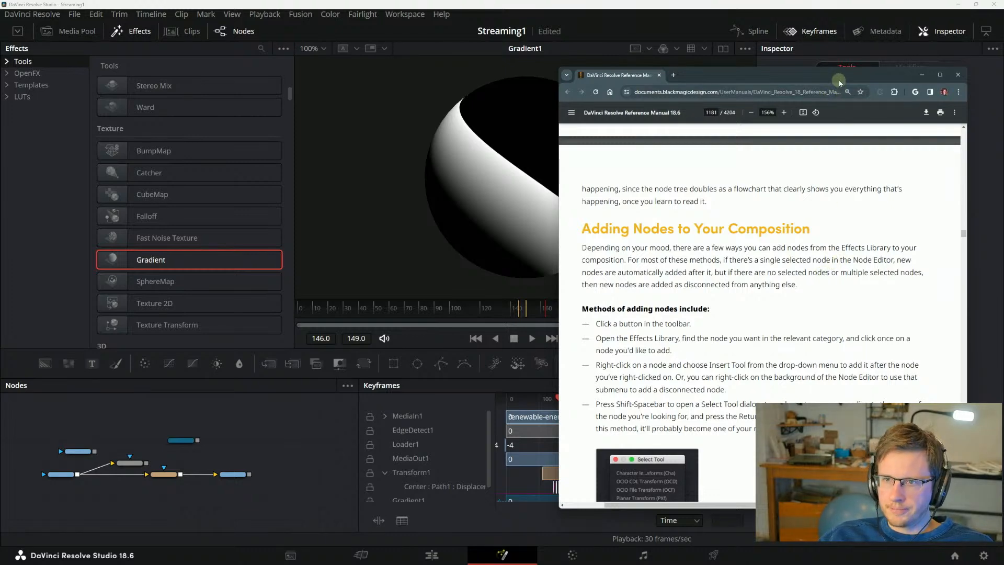
drag(838, 79, 823, 29)
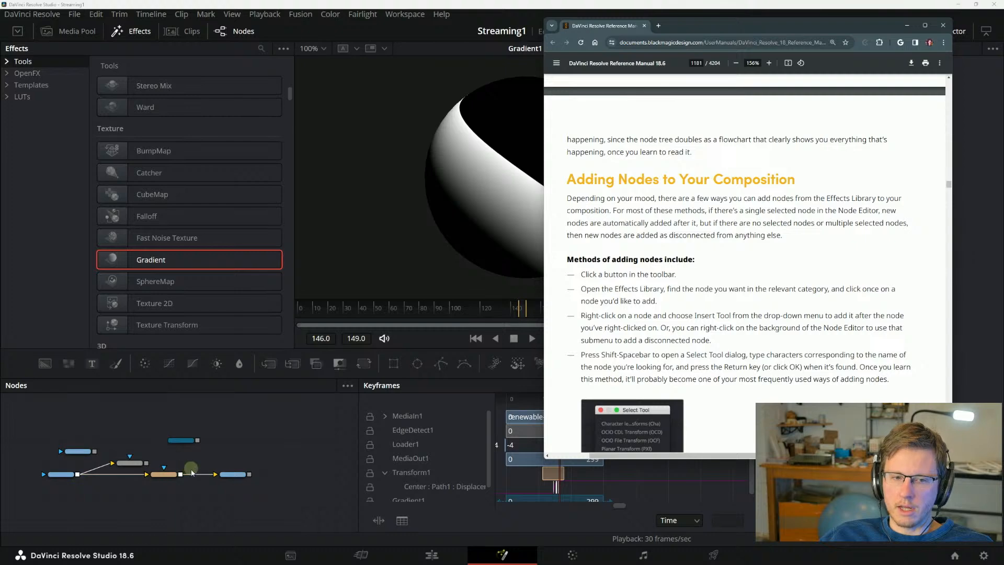
click(163, 474)
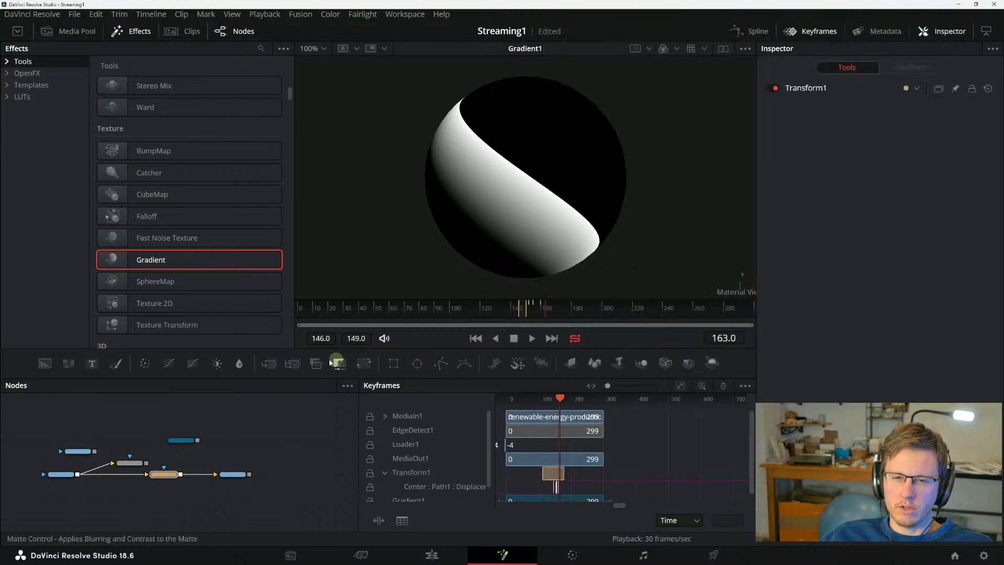
click(364, 363)
key(ctrl+z)
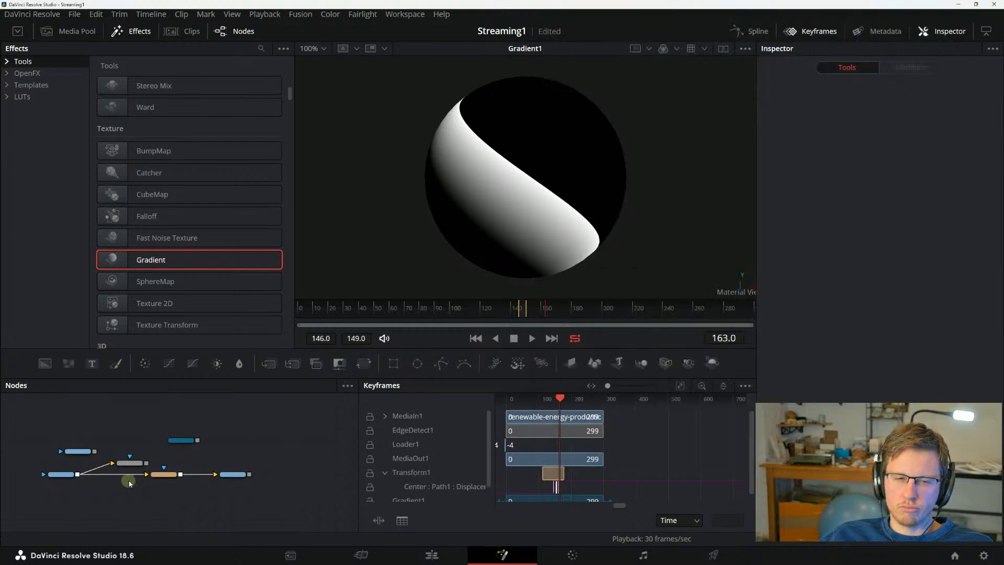
key(alt+Tab)
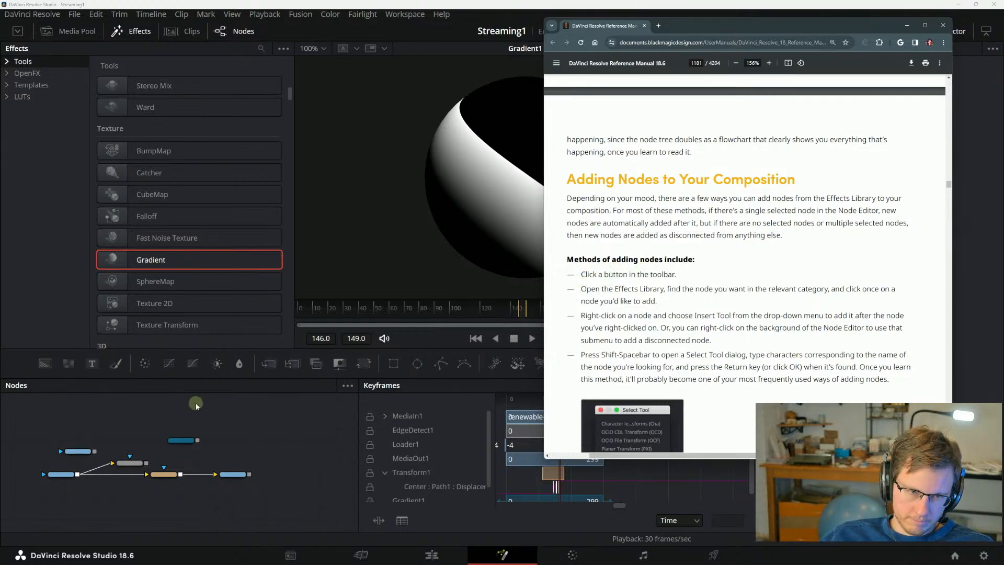
Add a Background node with nothing selected, place it beside Gradient1, and show it in the viewer.
click(44, 364)
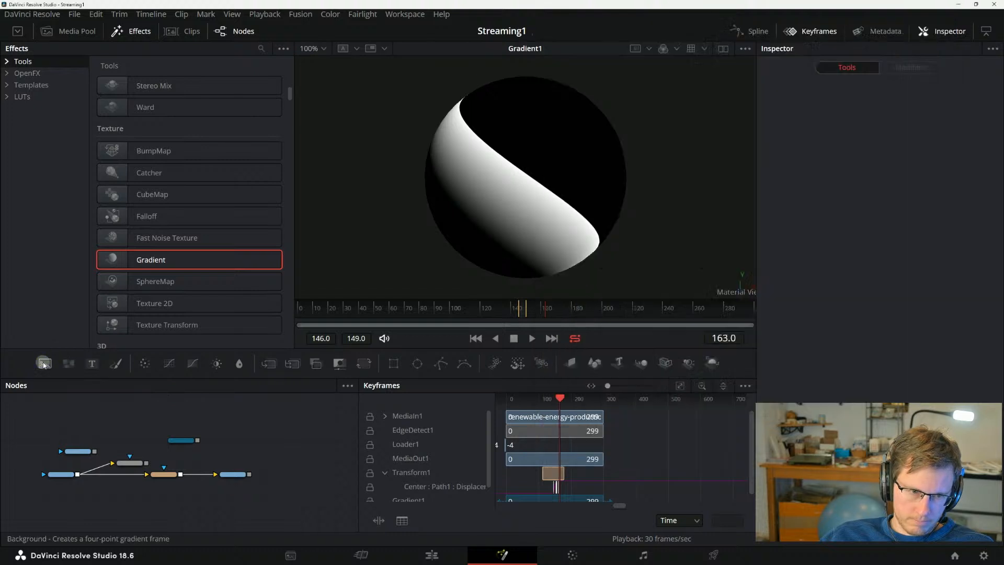
drag(172, 462, 241, 440)
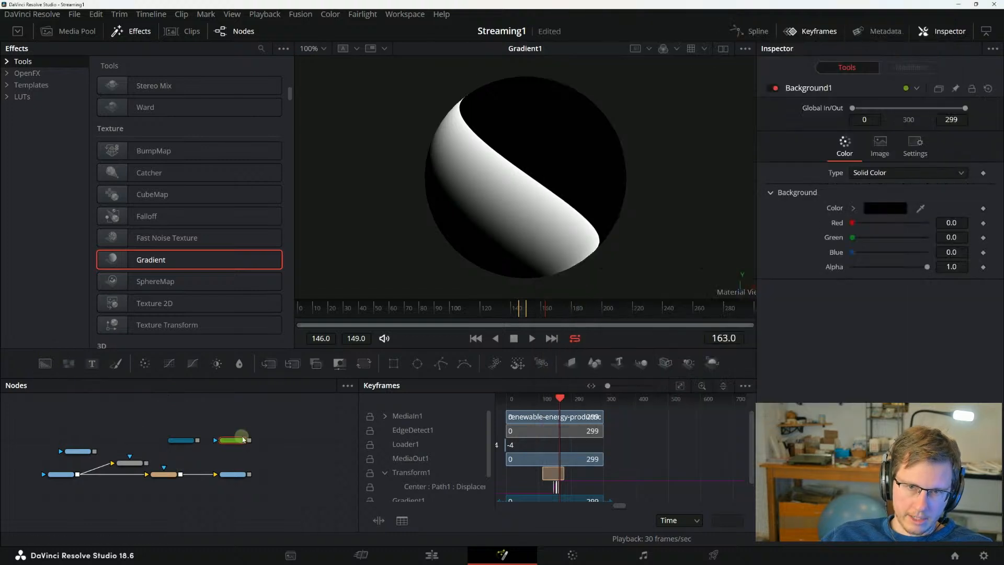
key(1)
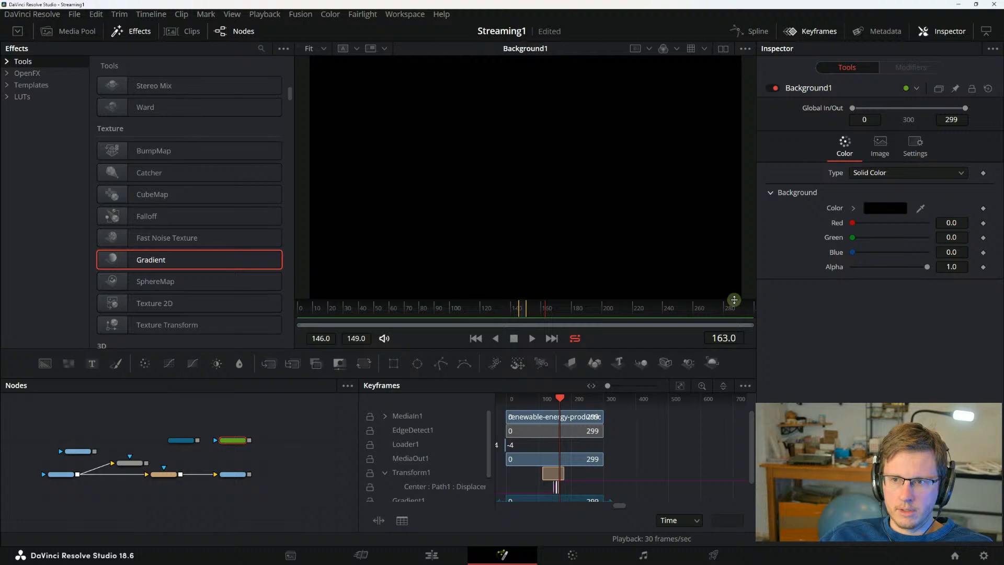
Set the Background node's solid colour to green, #5fb944.
click(886, 208)
mouse_move(589, 270)
mouse_down()
mouse_move(602, 252)
mouse_move(592, 283)
mouse_up()
drag(636, 201, 636, 214)
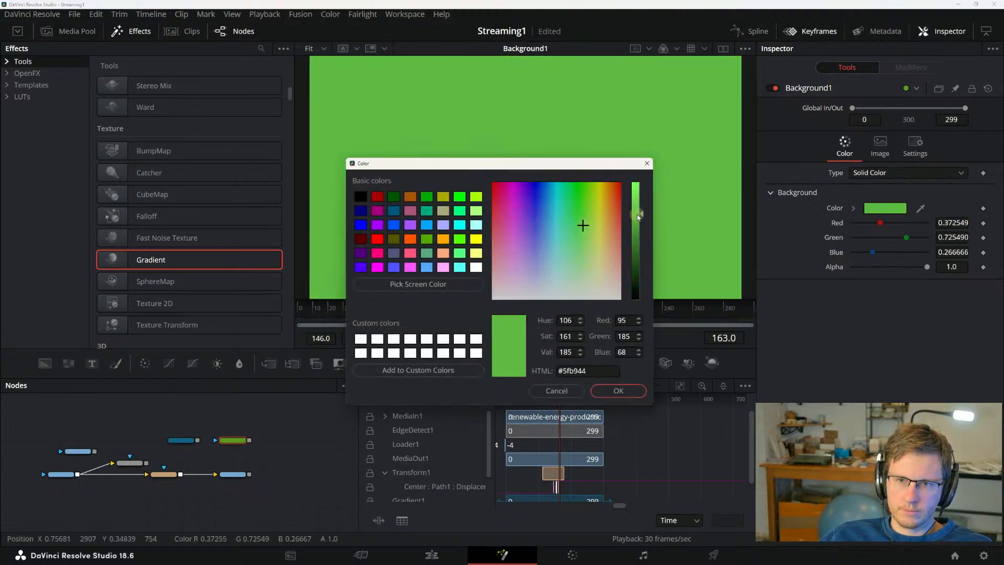
click(617, 390)
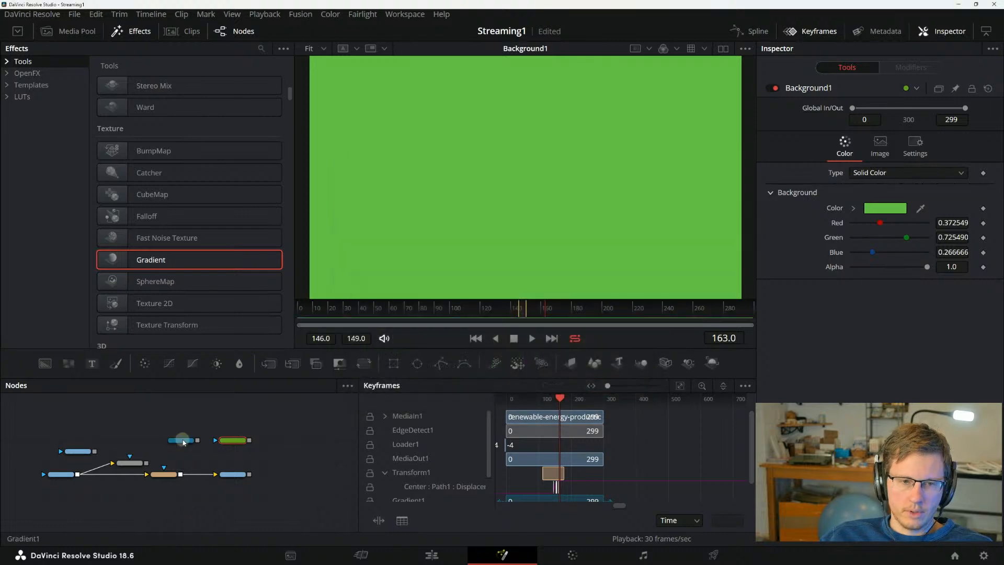
Show the Gradient1 node in the viewer.
click(183, 440)
key(1)
scroll(183, 442, up, 3)
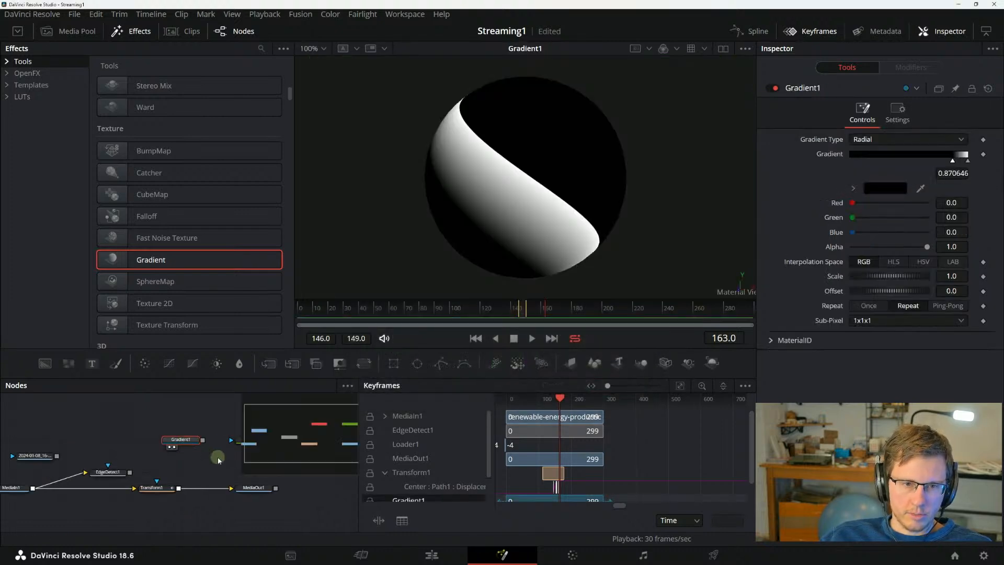
Hide the Keyframes editor to give the node graph the full width.
drag(217, 457, 253, 460)
drag(358, 416, 503, 413)
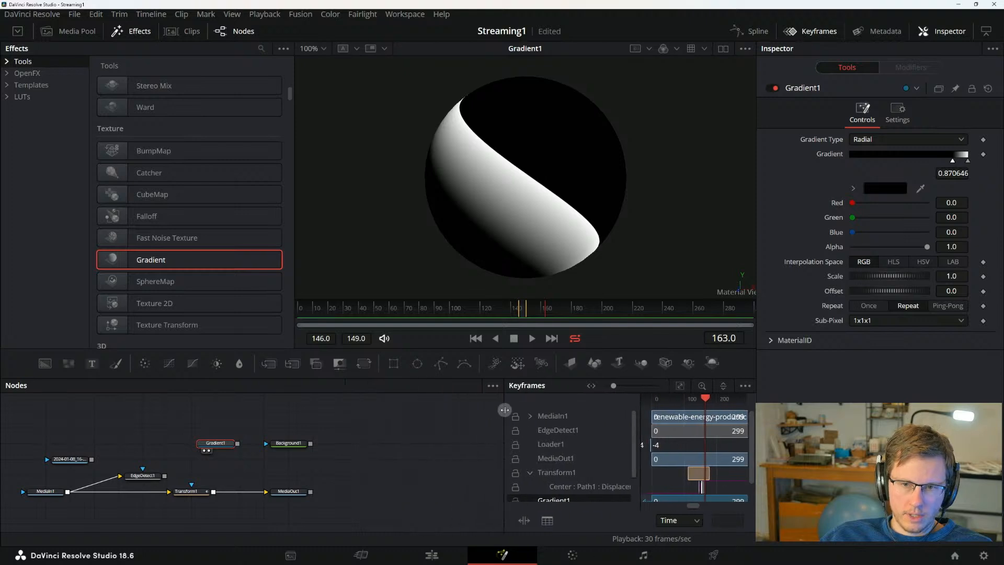
click(819, 30)
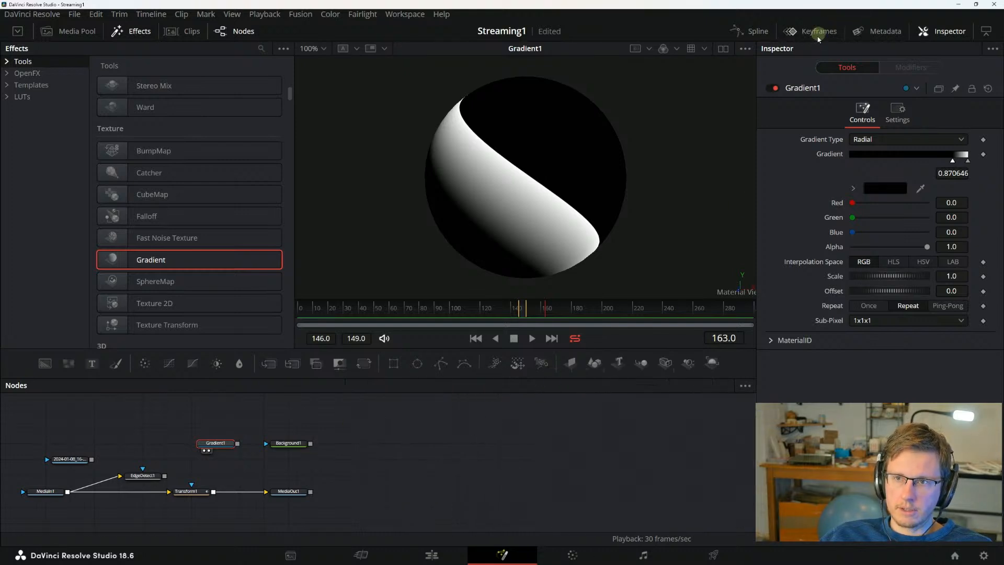
drag(307, 444, 480, 420)
Return to the manual and read the method for adding nodes from the Effects Library.
key(alt+Tab)
key(alt+Tab)
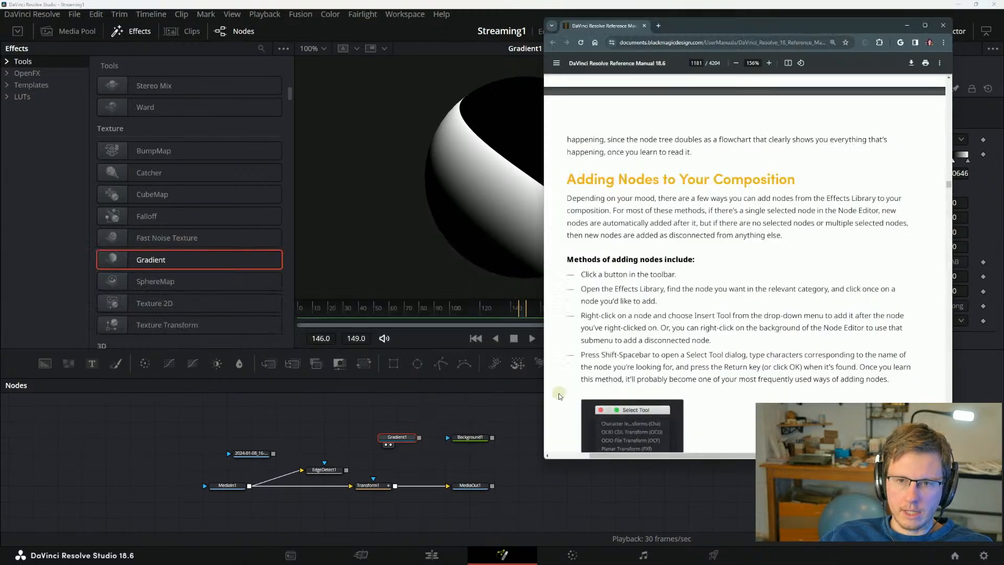
drag(583, 289, 735, 291)
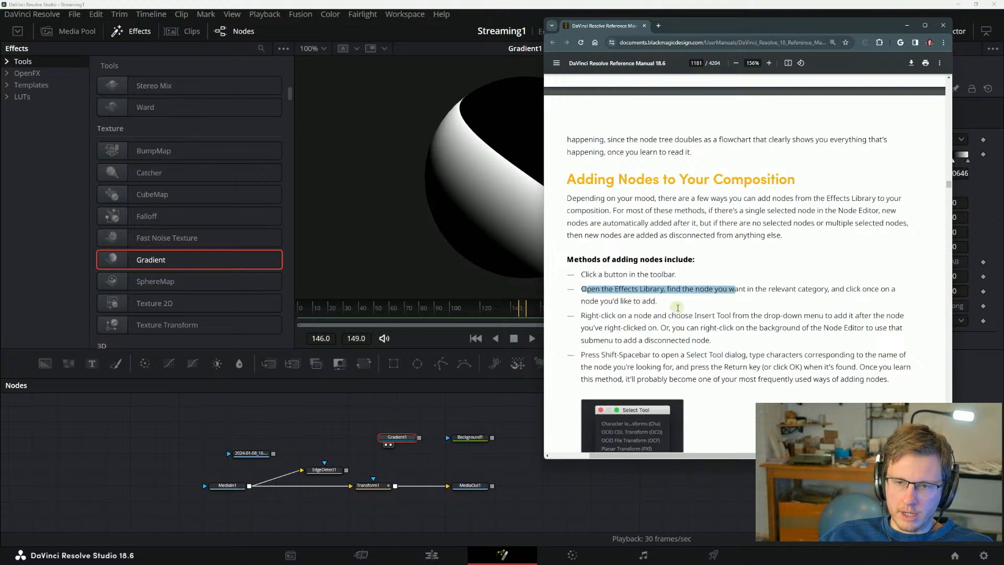
drag(675, 309, 679, 307)
scroll(645, 327, down, 1)
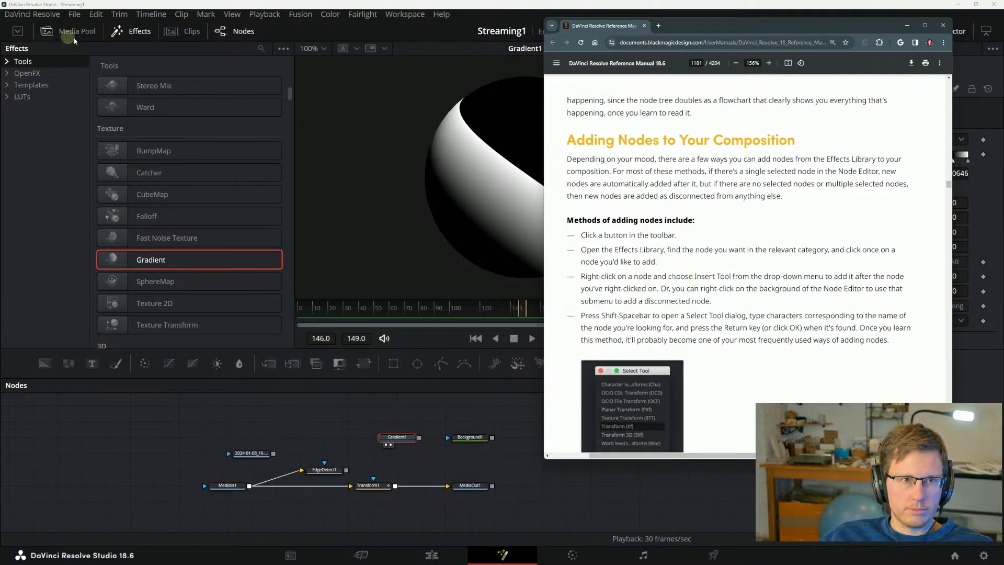
Add a Drip node from the Warp category of the Effects Library after the selected Gradient1 node.
scroll(157, 240, down, 12)
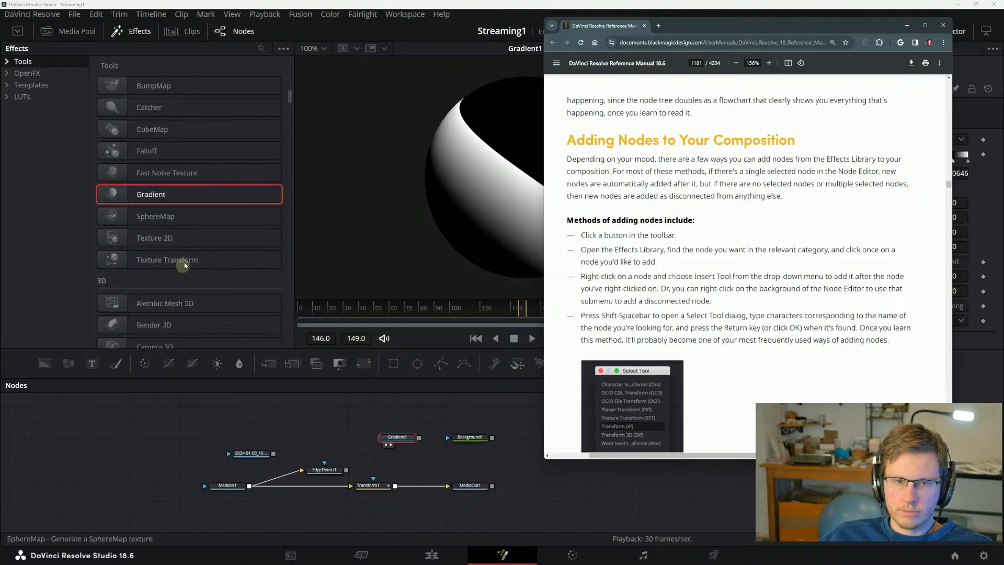
scroll(178, 253, down, 14)
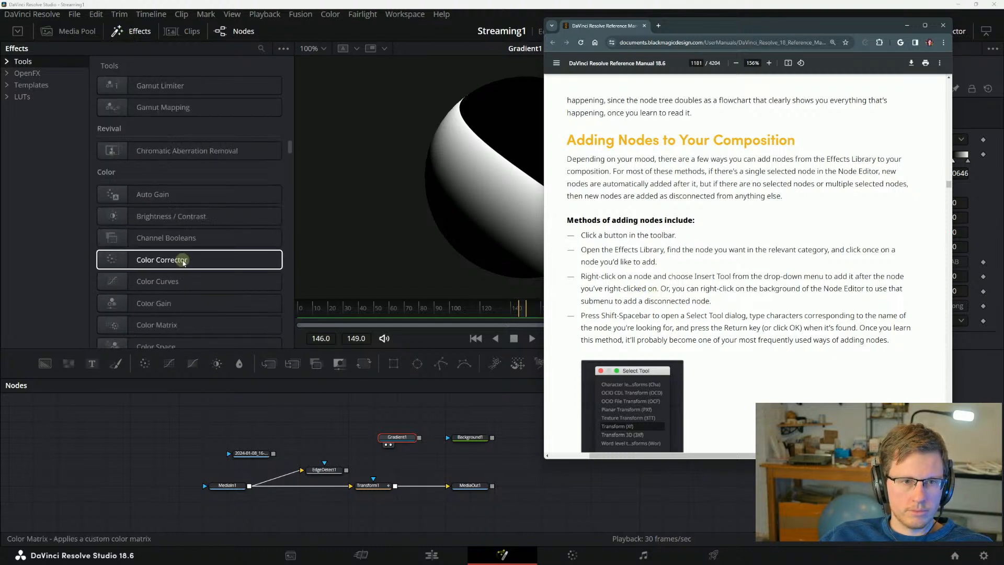
scroll(178, 264, down, 14)
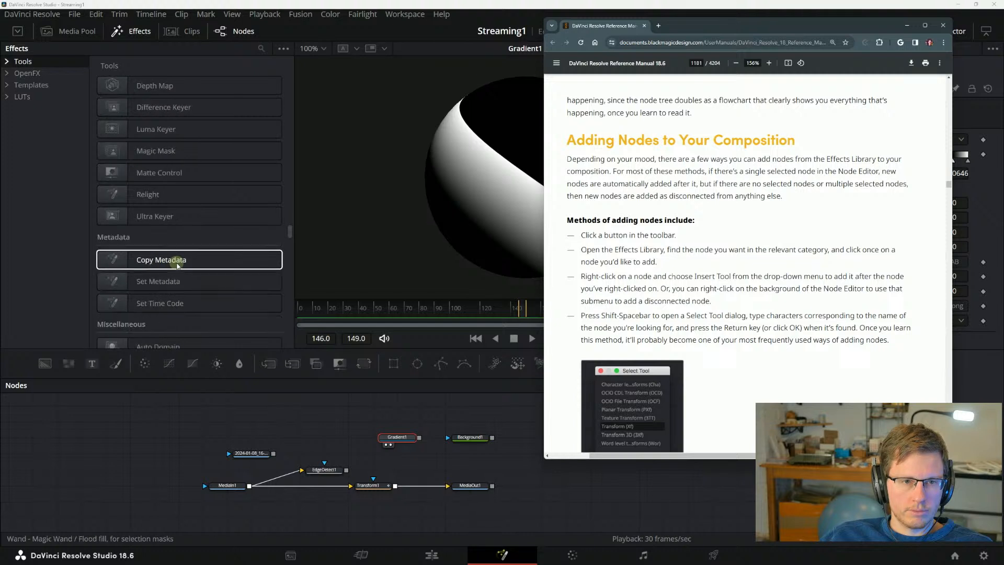
scroll(176, 267, down, 12)
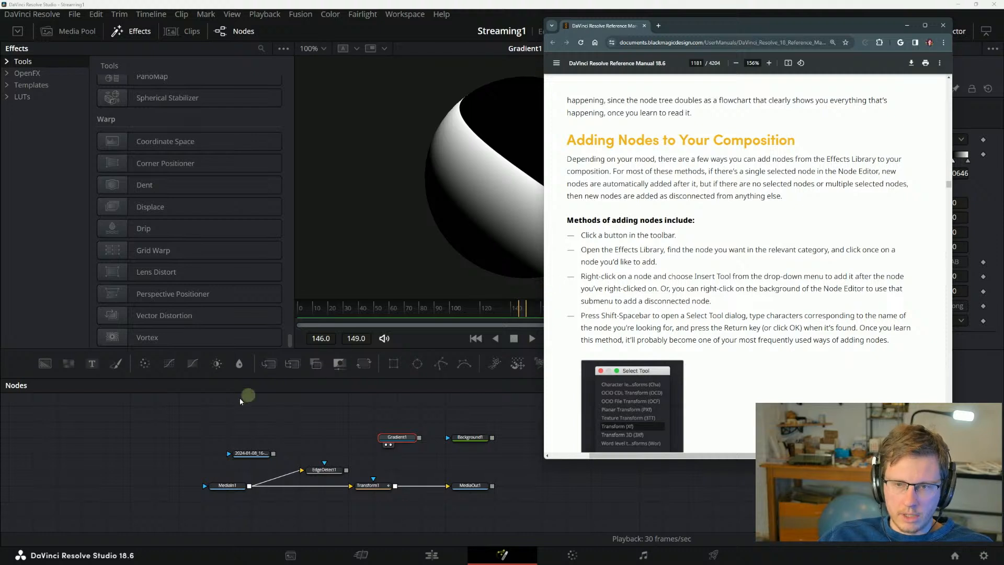
click(146, 228)
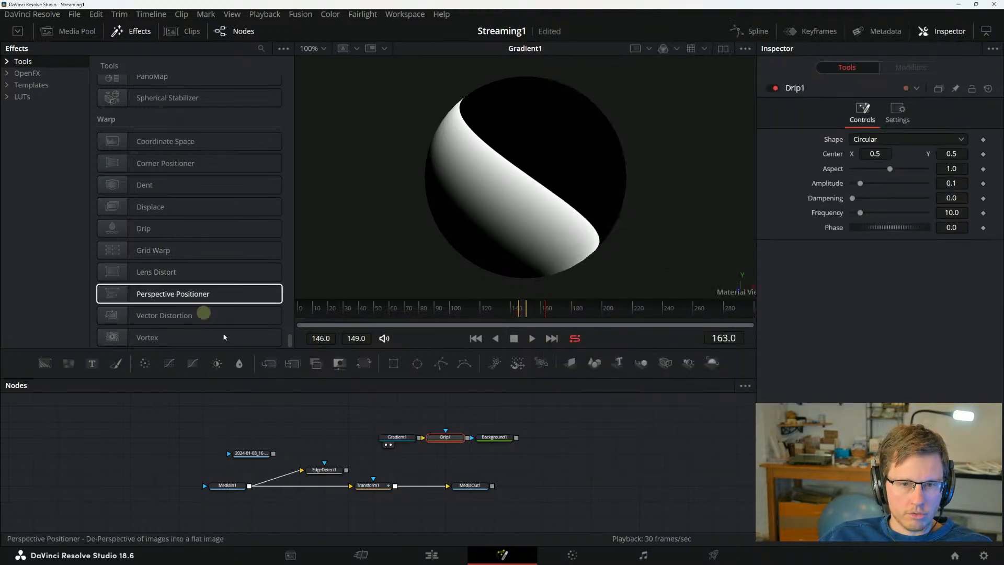
Show the Drip node in the viewer and rearrange it and Gradient1 as separate, disconnected nodes in the graph.
click(440, 445)
drag(443, 442, 543, 439)
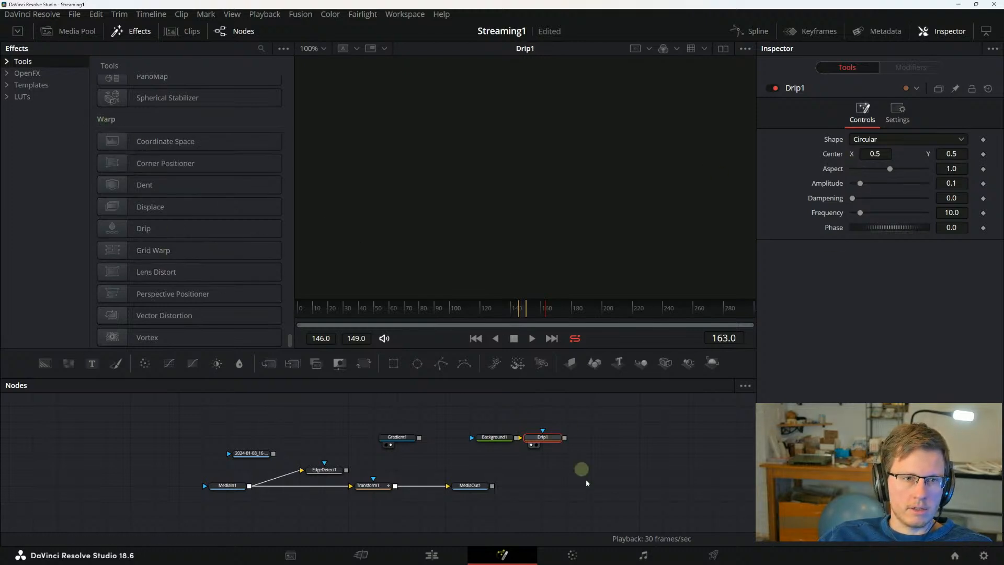
drag(539, 439, 384, 445)
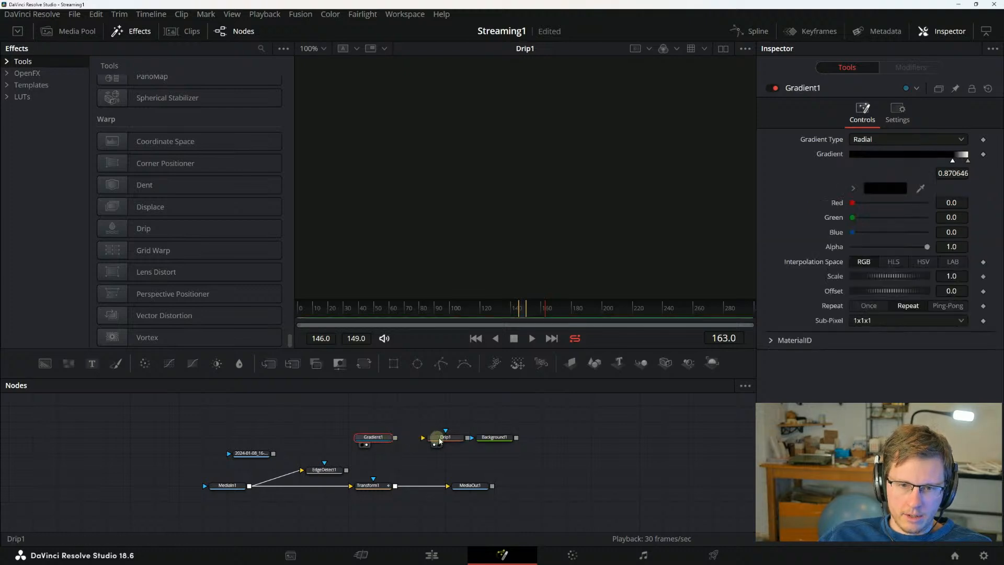
mouse_move(396, 437)
mouse_down()
mouse_move(435, 439)
mouse_move(419, 441)
mouse_move(440, 449)
mouse_move(445, 432)
mouse_move(343, 422)
mouse_move(405, 431)
mouse_up()
click(396, 438)
click(361, 434)
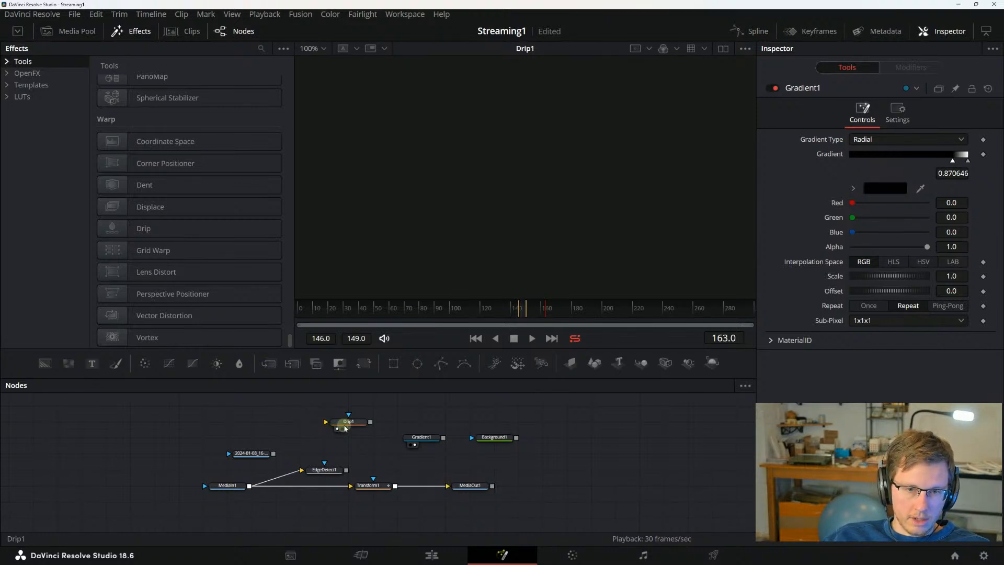
Set the Background1 node's color to pink #b92a63 and show the node in the viewer.
click(491, 440)
click(884, 207)
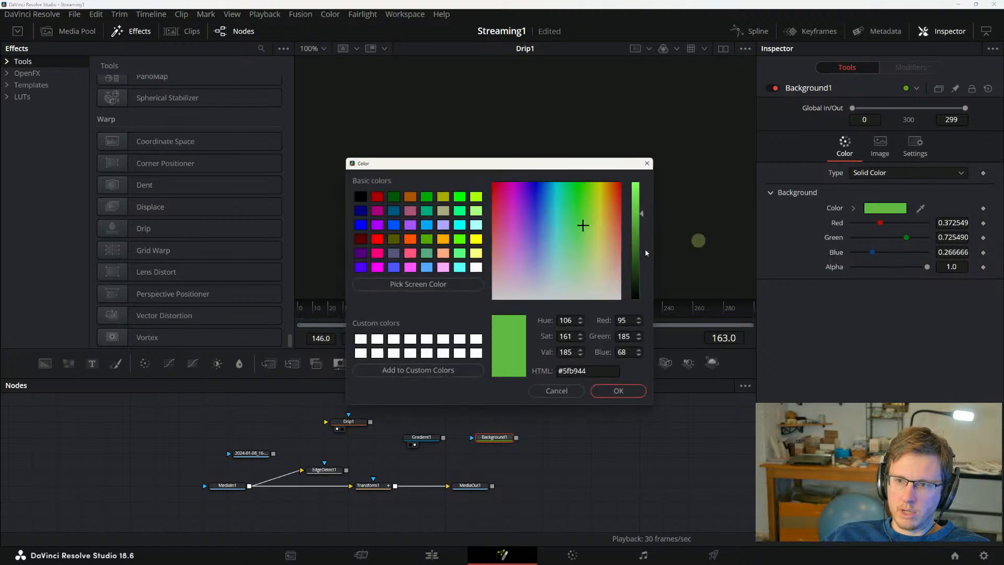
click(500, 209)
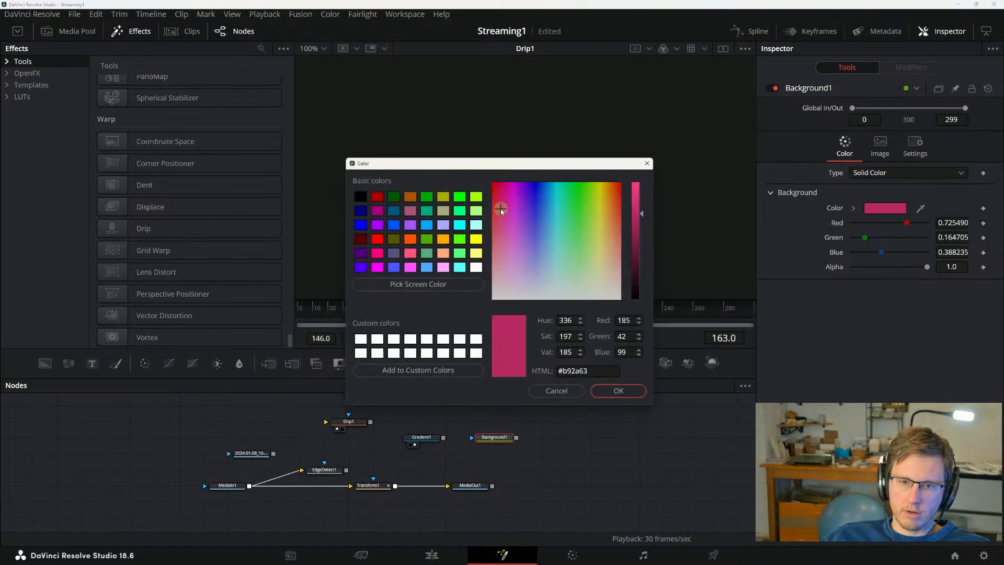
click(610, 390)
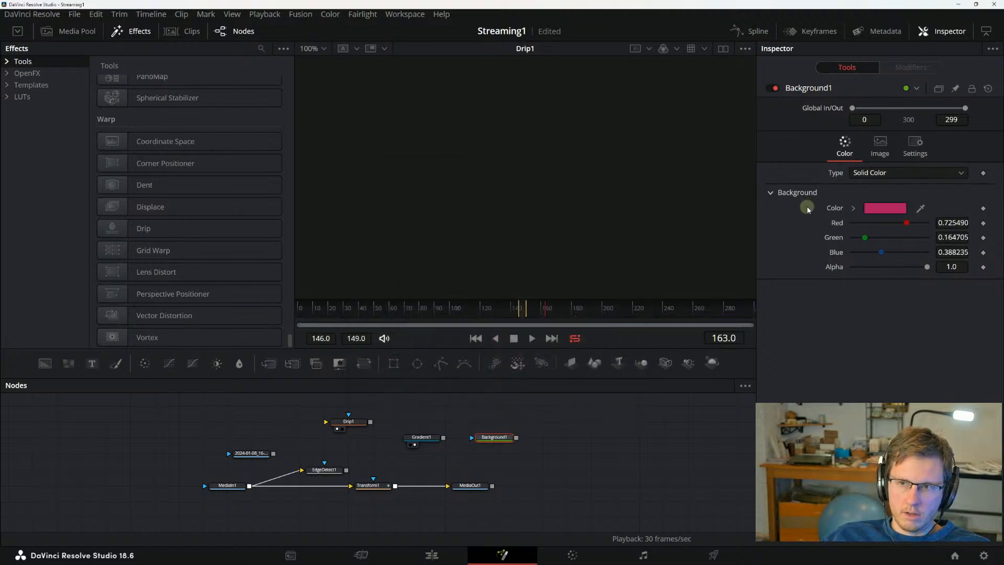
key(1)
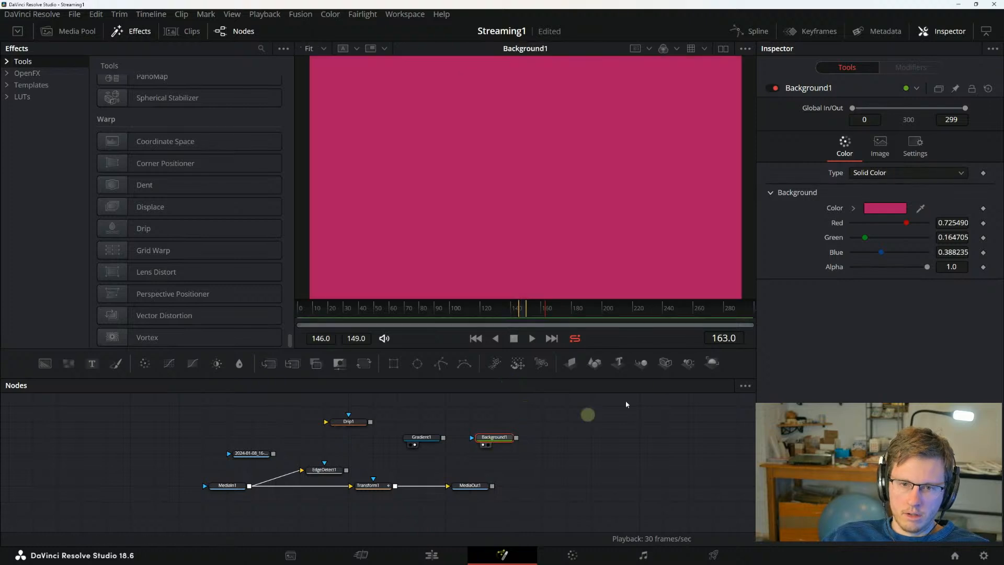
Change the Background1 node's color to green #1a9d55.
click(886, 208)
mouse_move(566, 202)
mouse_down()
mouse_move(578, 209)
mouse_move(569, 204)
mouse_up()
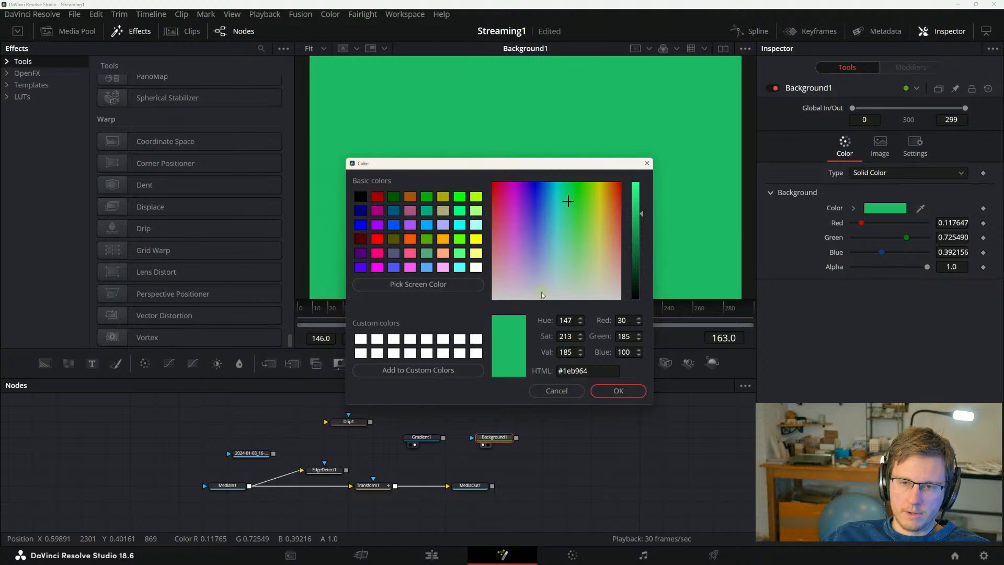
drag(626, 237, 634, 228)
click(618, 391)
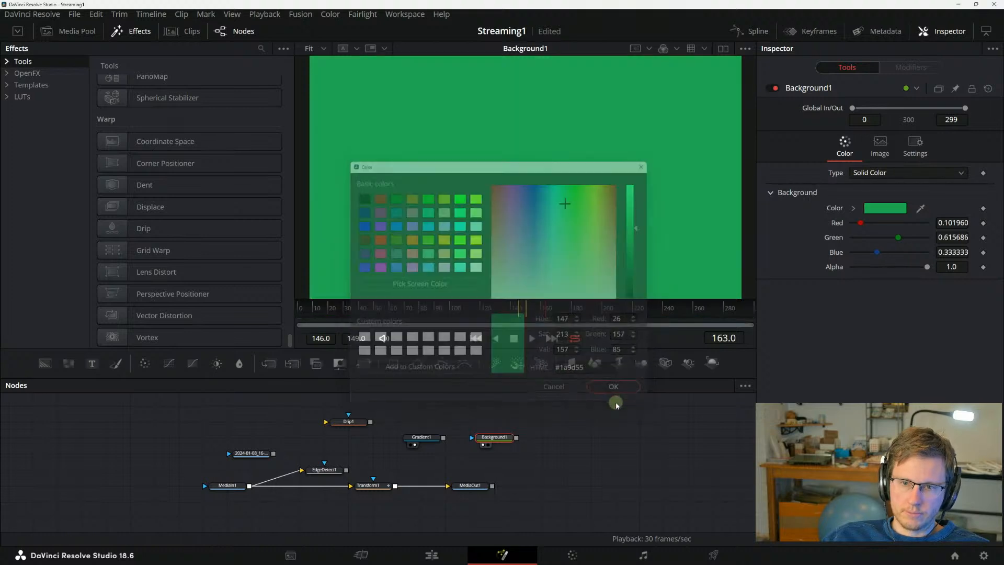
Check the manual's list of methods briefly and show the Gradient1 node in the viewer.
key(alt+Tab)
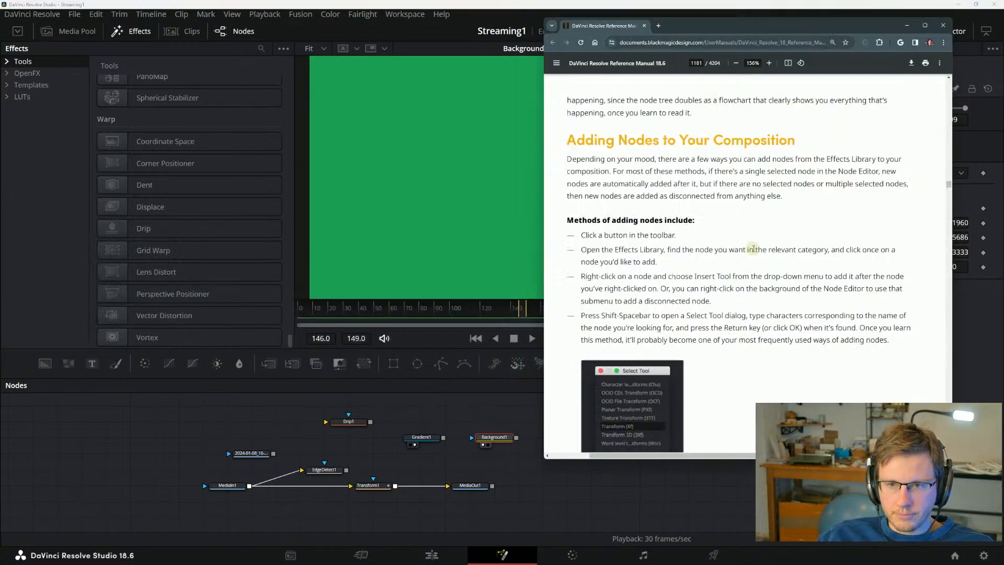
click(422, 437)
key(1)
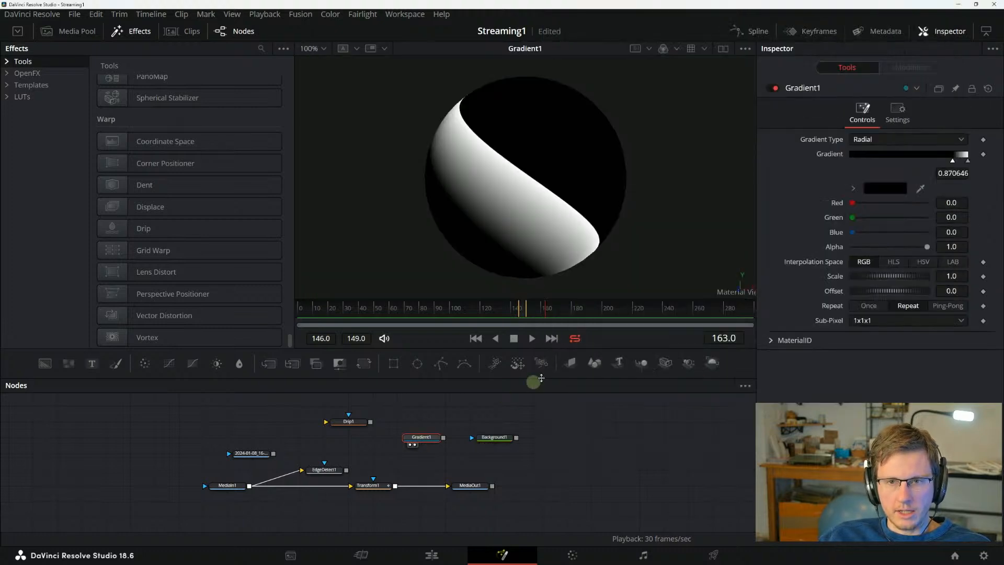
Return to the manual, read the Insert Tool method for adding nodes, and shift the manual window slightly aside.
key(alt+Tab)
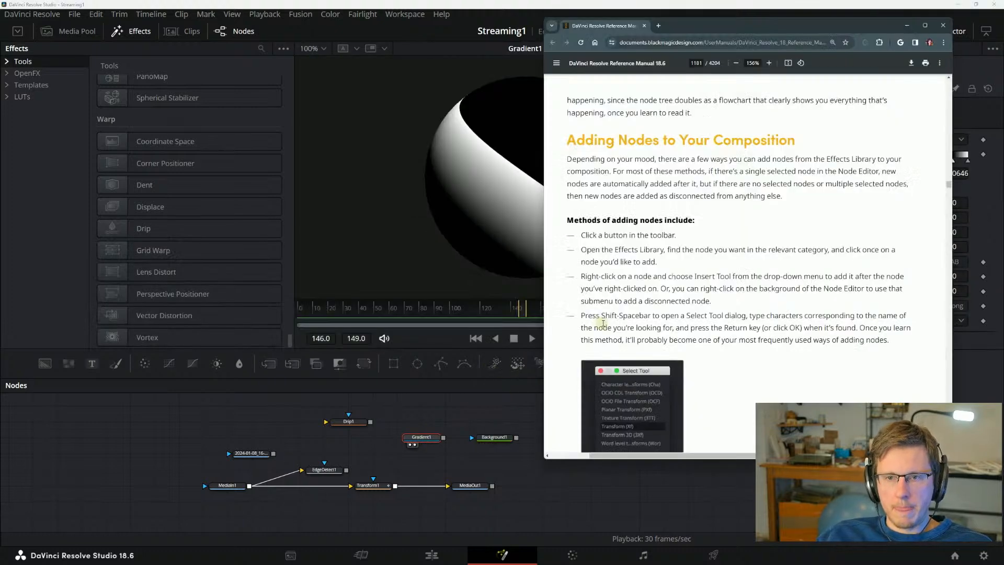
triple_click(586, 236)
click(612, 283)
drag(580, 277, 632, 277)
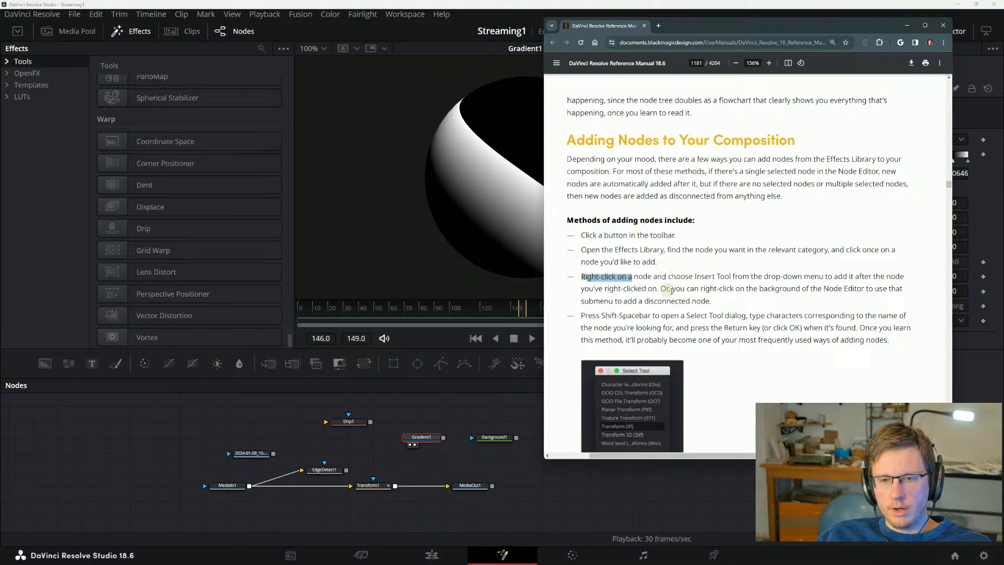
click(711, 303)
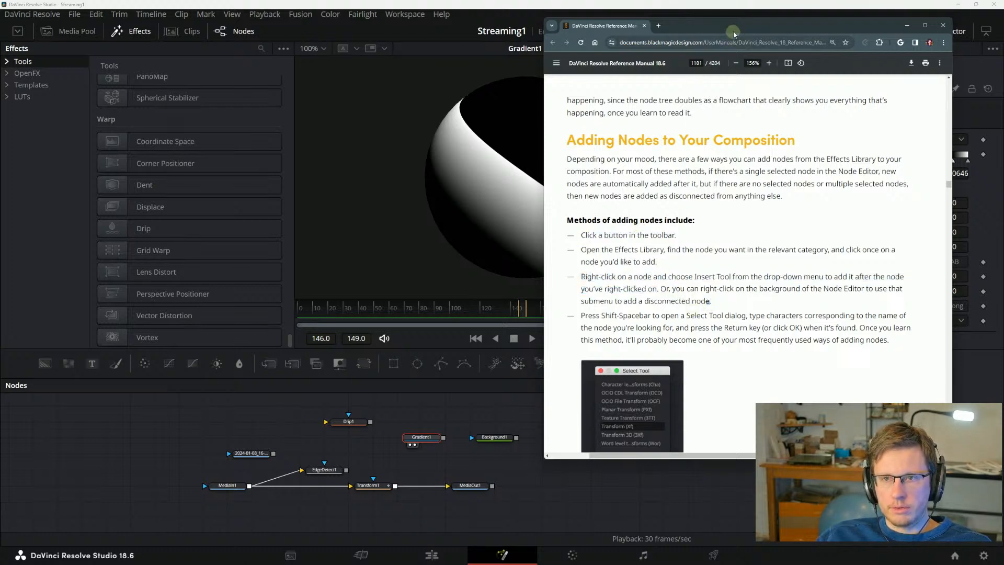
drag(734, 29, 769, 27)
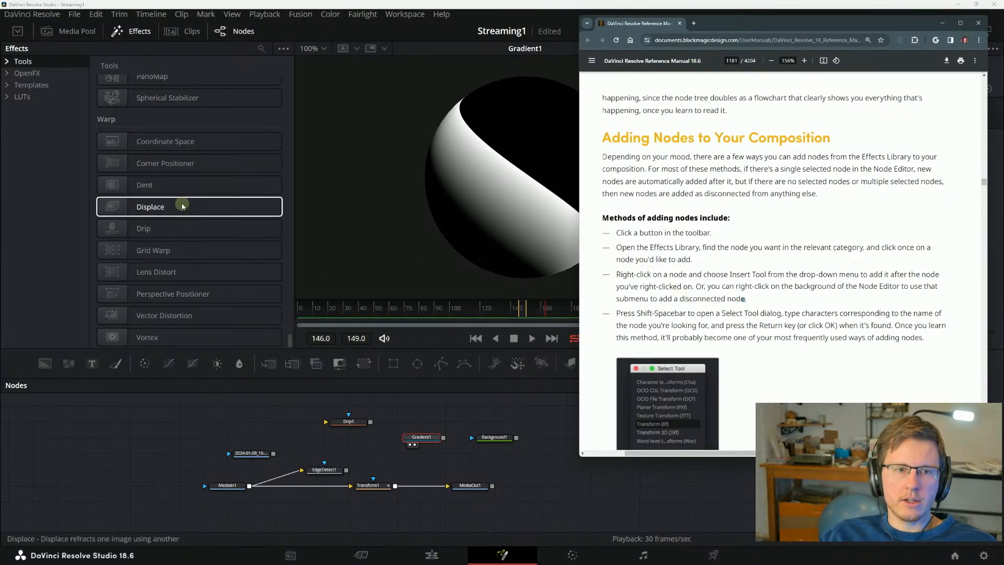
Add a Displace node from the Warp category of the Effects Library and try to connect Gradient1's output to it.
click(170, 217)
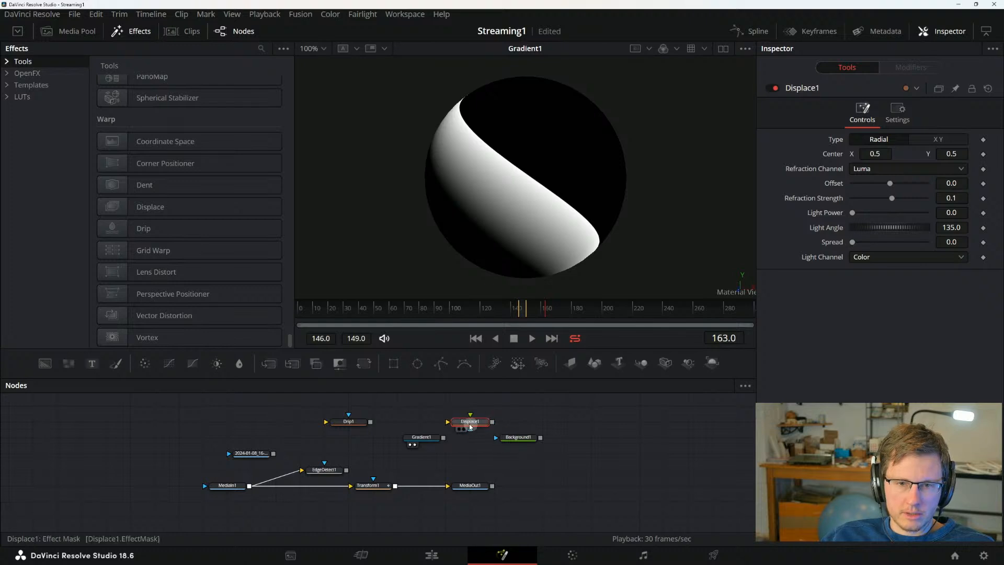
drag(443, 438, 495, 425)
click(269, 363)
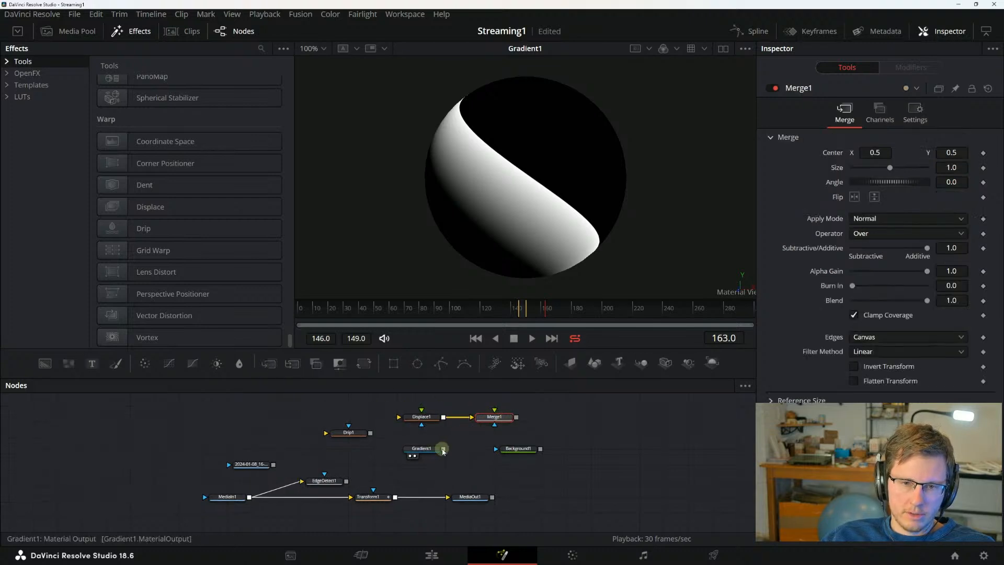
mouse_move(444, 449)
mouse_down()
mouse_move(489, 417)
mouse_move(433, 448)
mouse_up()
key(Delete)
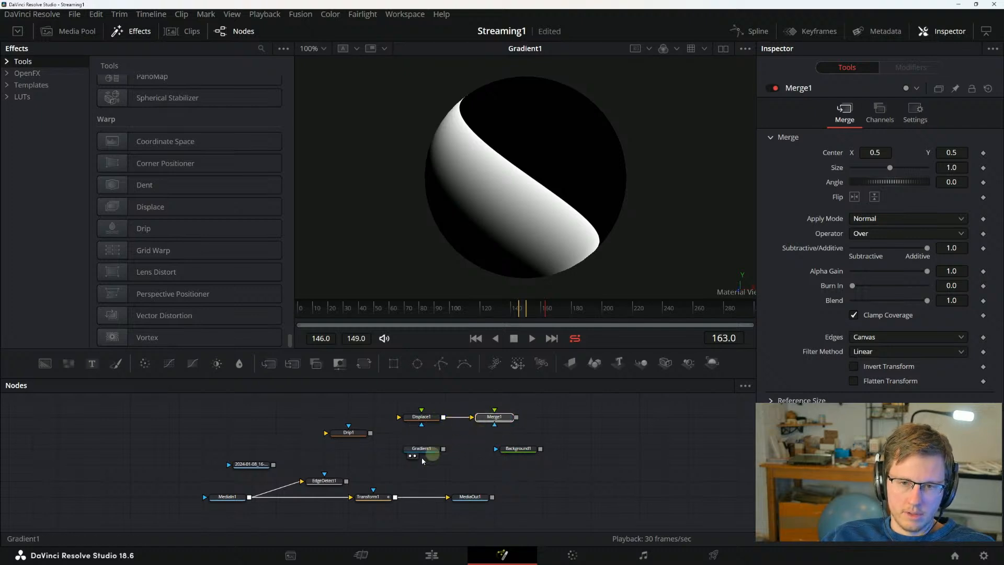
Examine the Add Tool and Arrange Tools options of the empty node graph area and compare them with the manual.
key(alt+Tab)
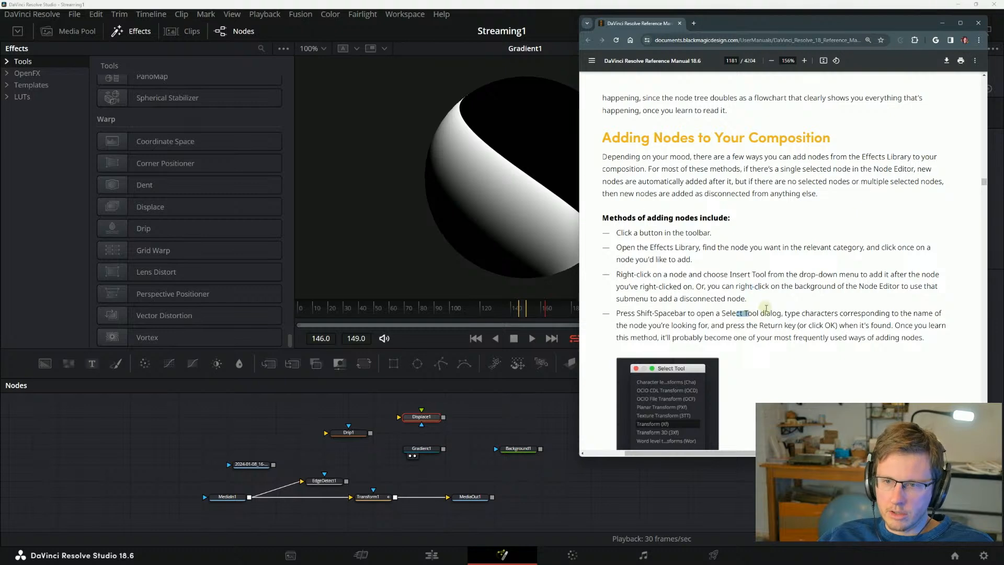
right_click(213, 434)
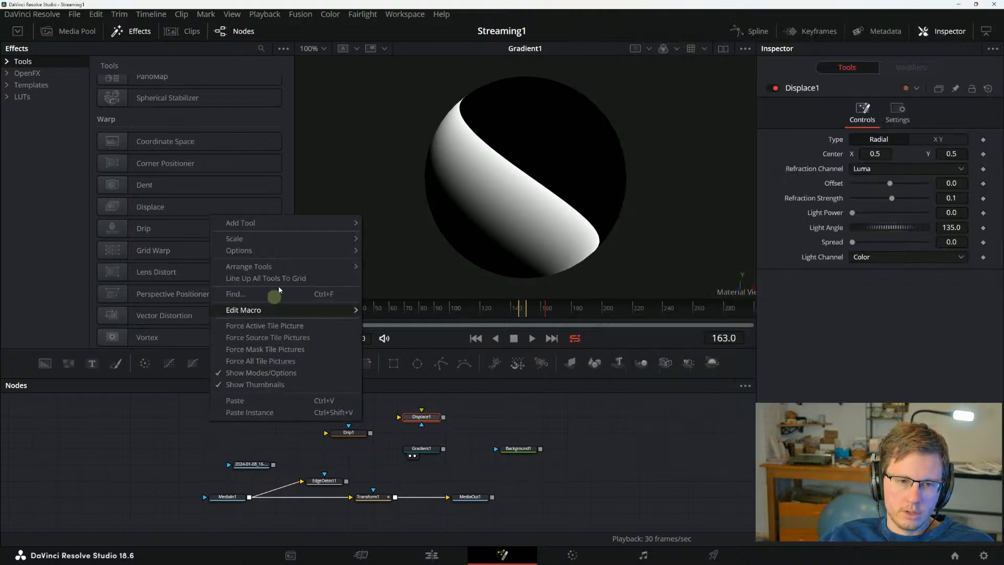
mouse_move(243, 224)
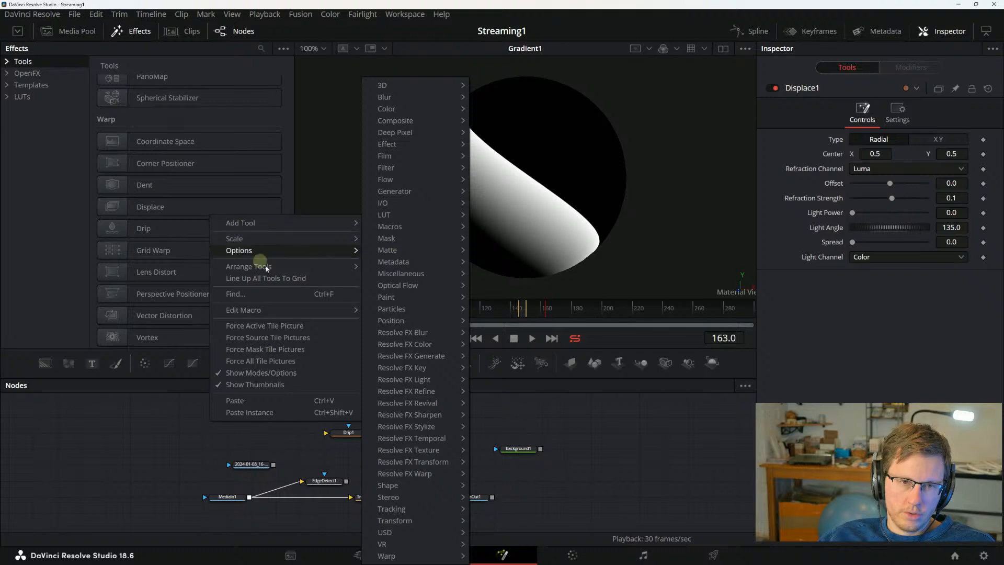
mouse_move(270, 269)
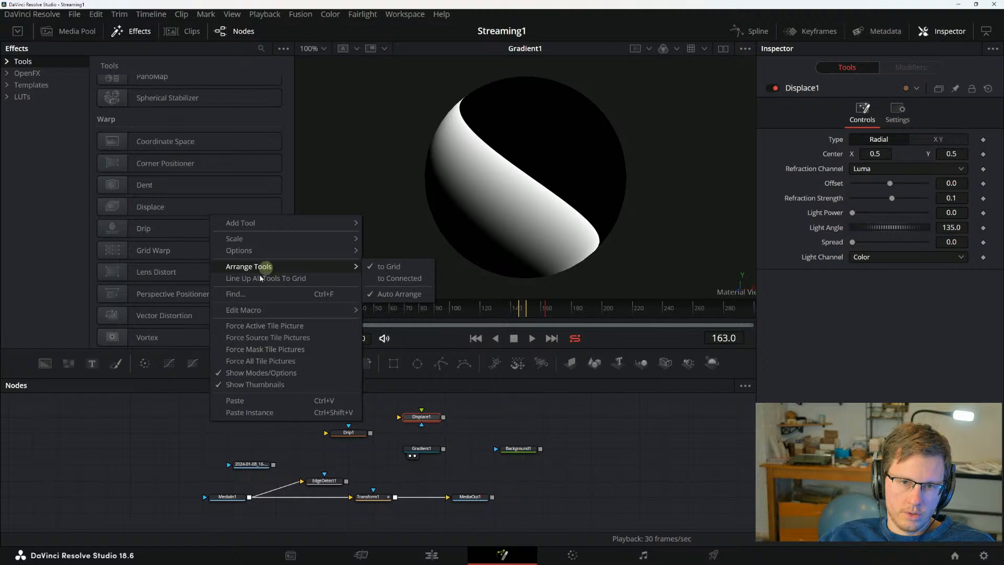
key(alt+Tab)
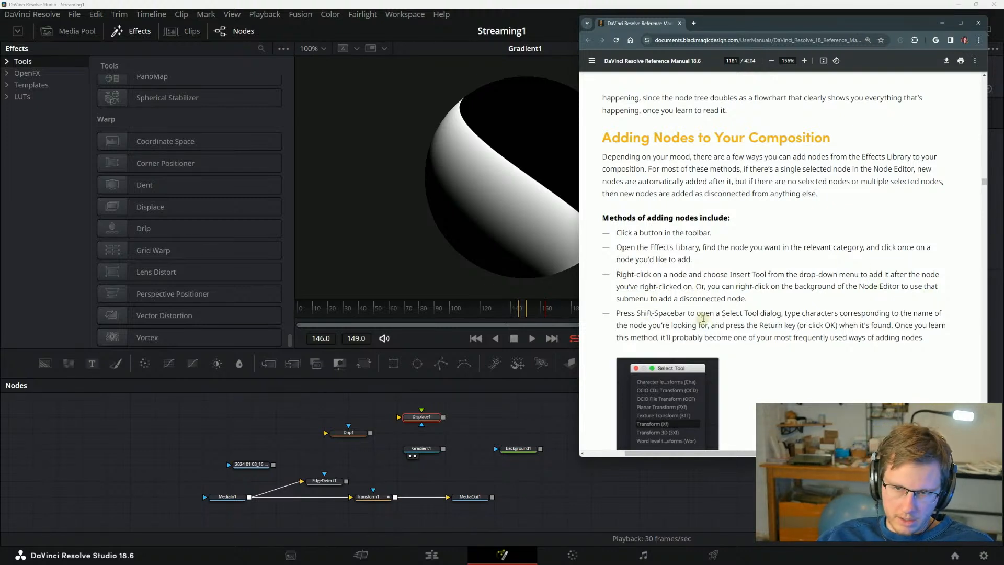
Insert a Color Generator tool from Resolve FX Generate after the Displace1 node and show it in the viewer.
right_click(421, 416)
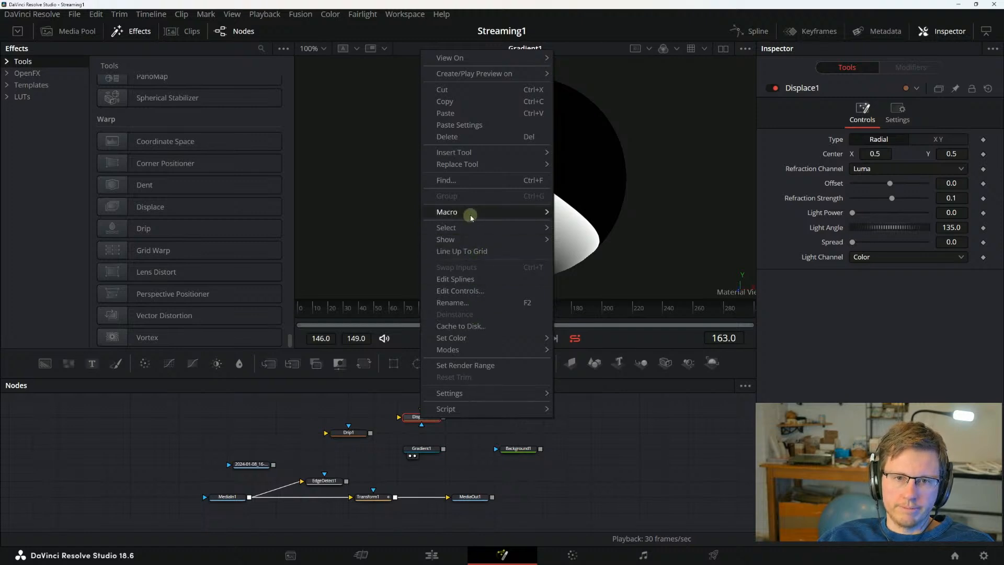
mouse_move(463, 157)
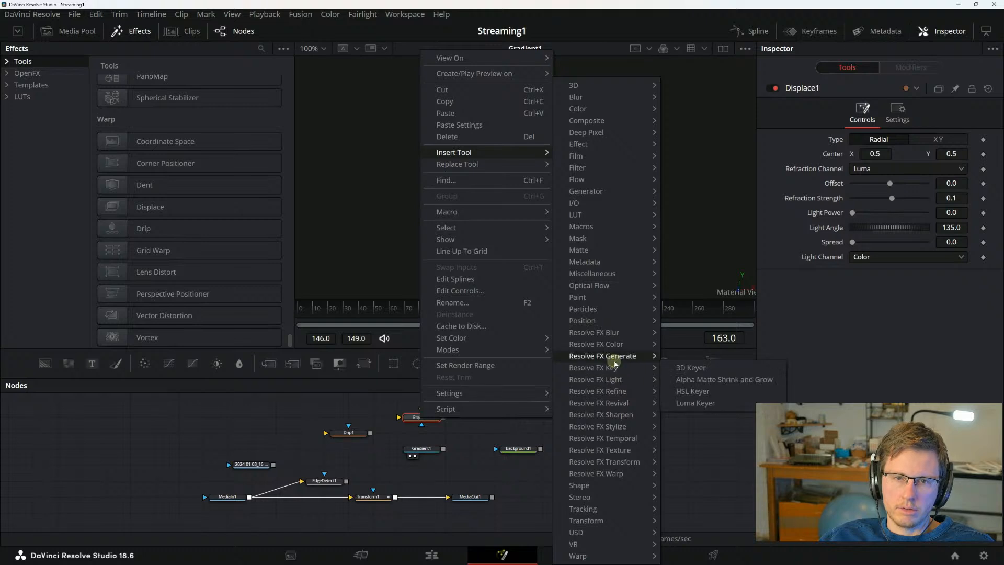
mouse_move(603, 359)
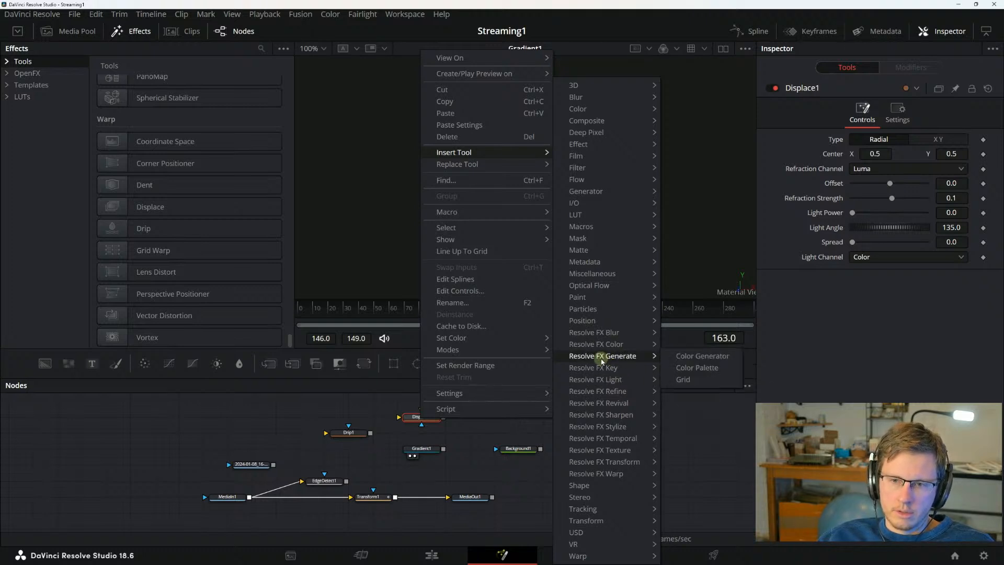
click(701, 356)
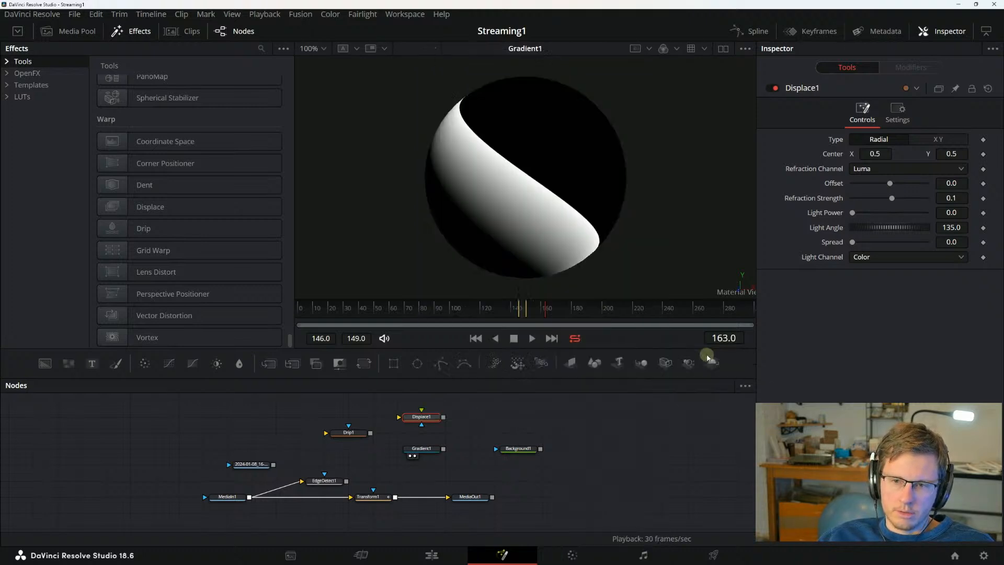
drag(471, 417, 495, 416)
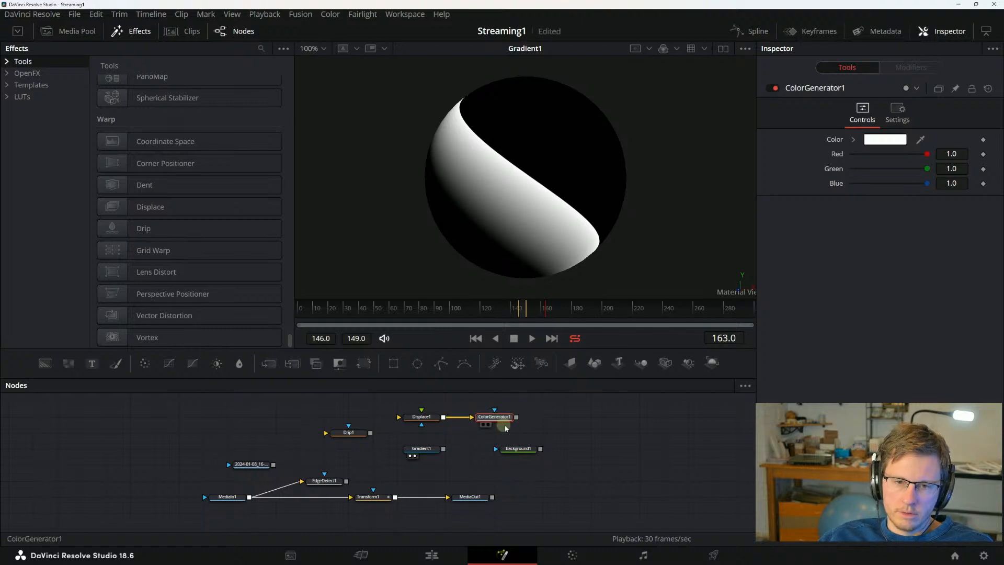
key(1)
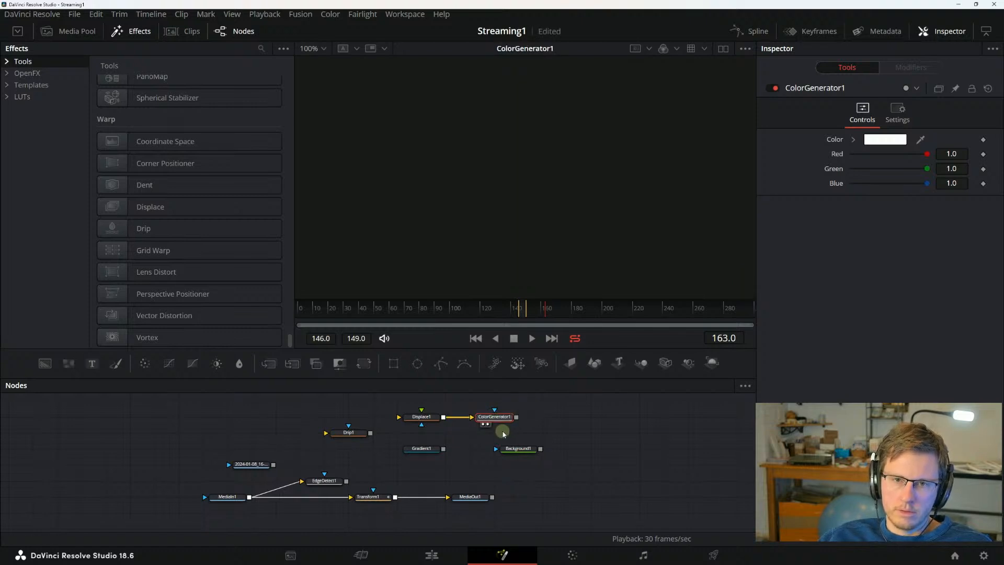
Detach ColorGenerator1 from Displace1 and place it connected after the Background1 node.
click(426, 417)
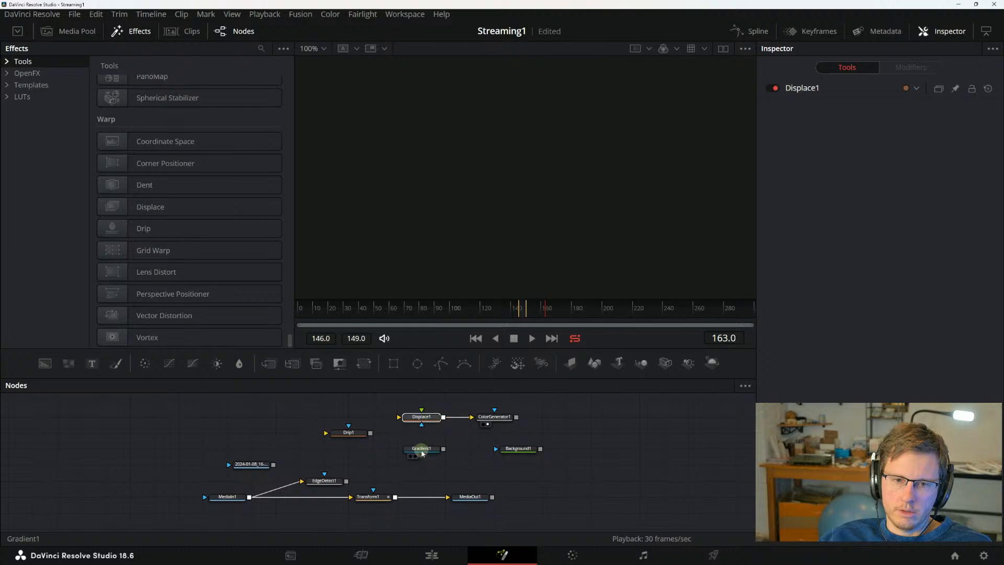
click(422, 453)
drag(402, 398, 434, 420)
drag(547, 422, 596, 453)
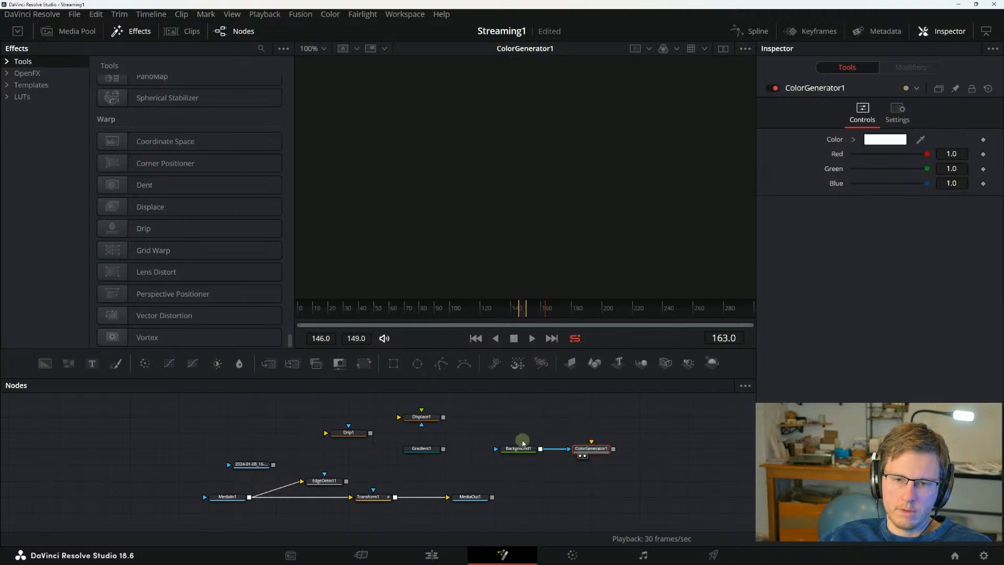
Inspect ColorGenerator1's viewer output and settings, and put Gradient1 back in the viewer.
click(523, 443)
click(591, 449)
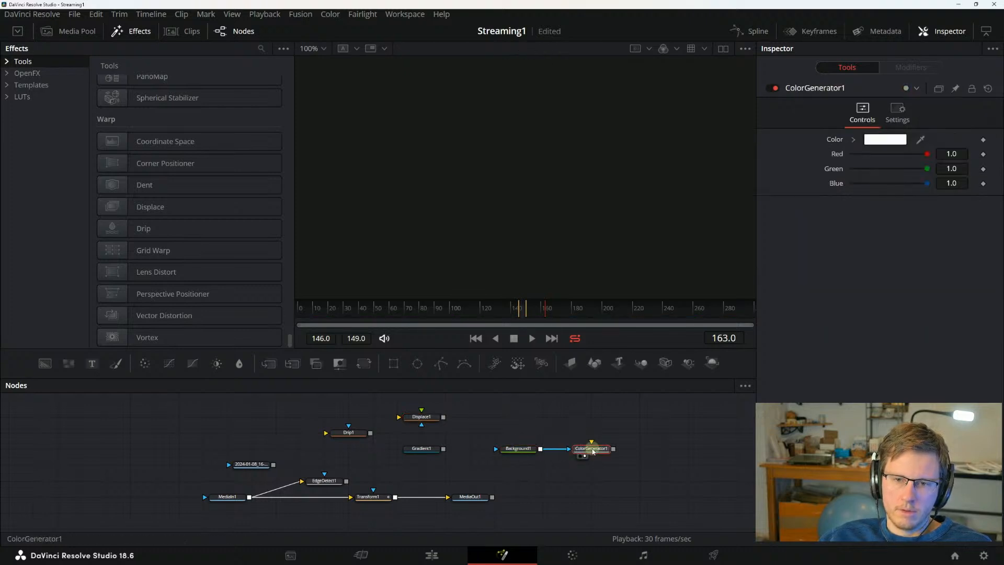
key(1)
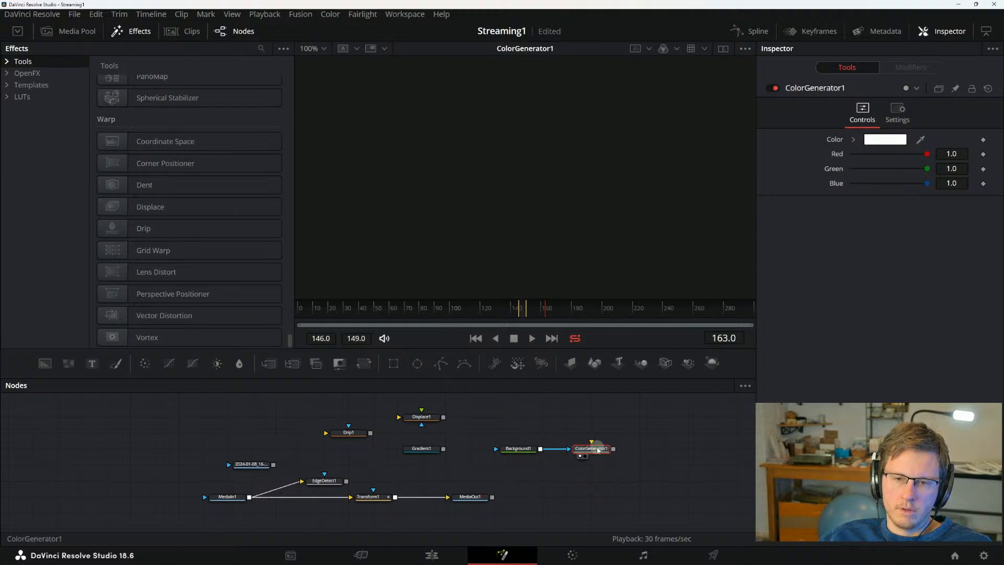
click(893, 110)
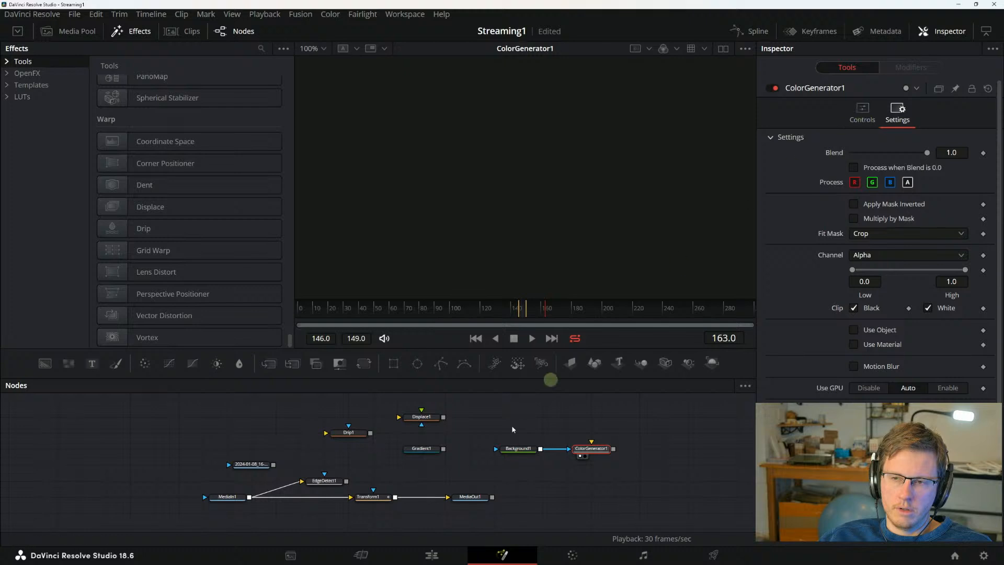
click(424, 449)
key(1)
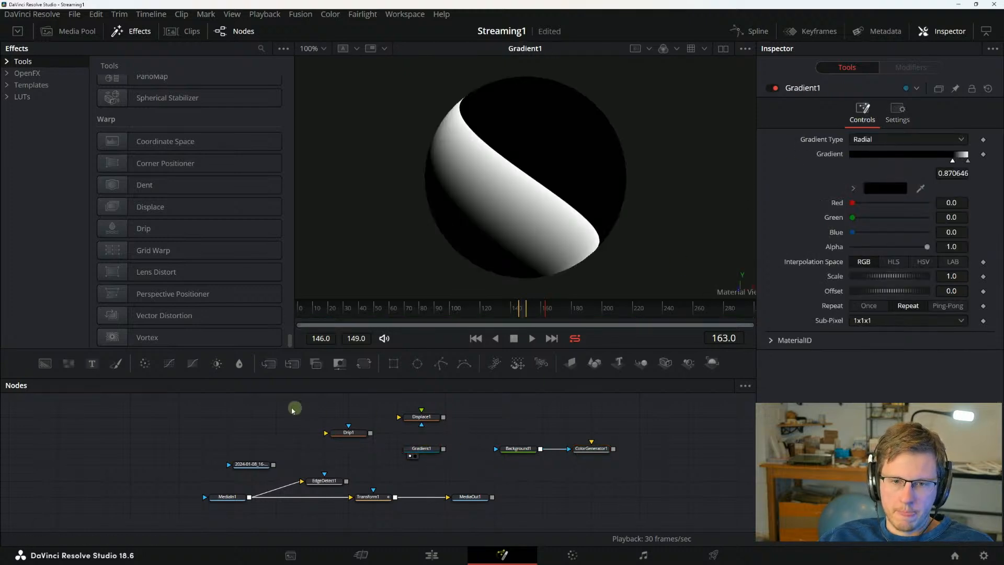
Return to the manual and read the Select Tool dialog method for adding nodes.
key(alt+Tab)
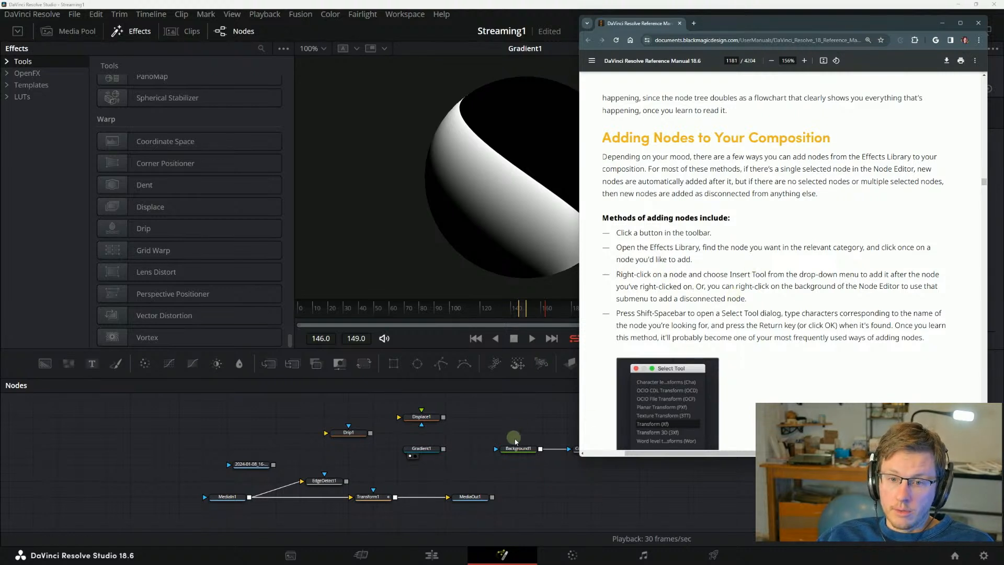
drag(696, 287, 775, 284)
click(775, 285)
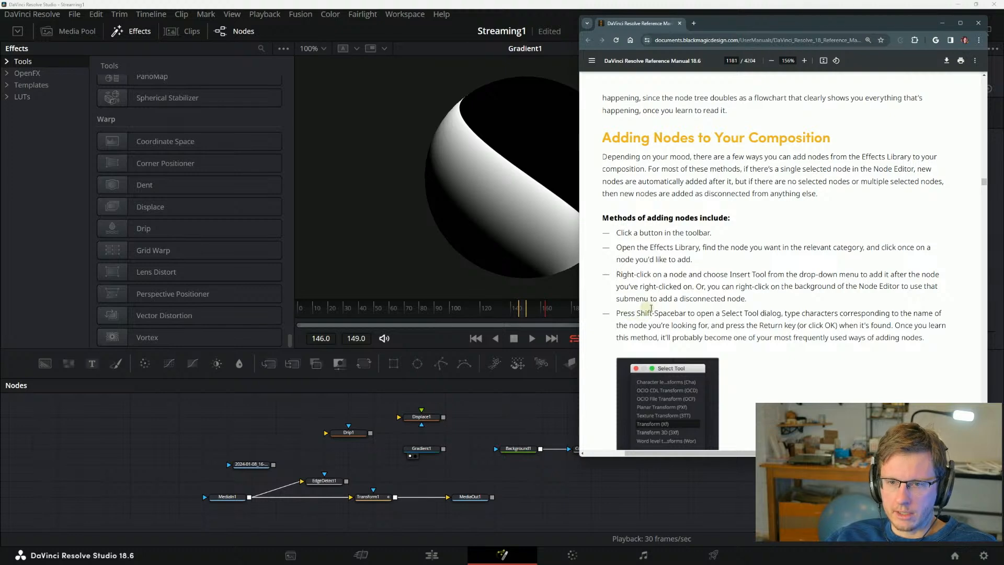
scroll(651, 308, down, 2)
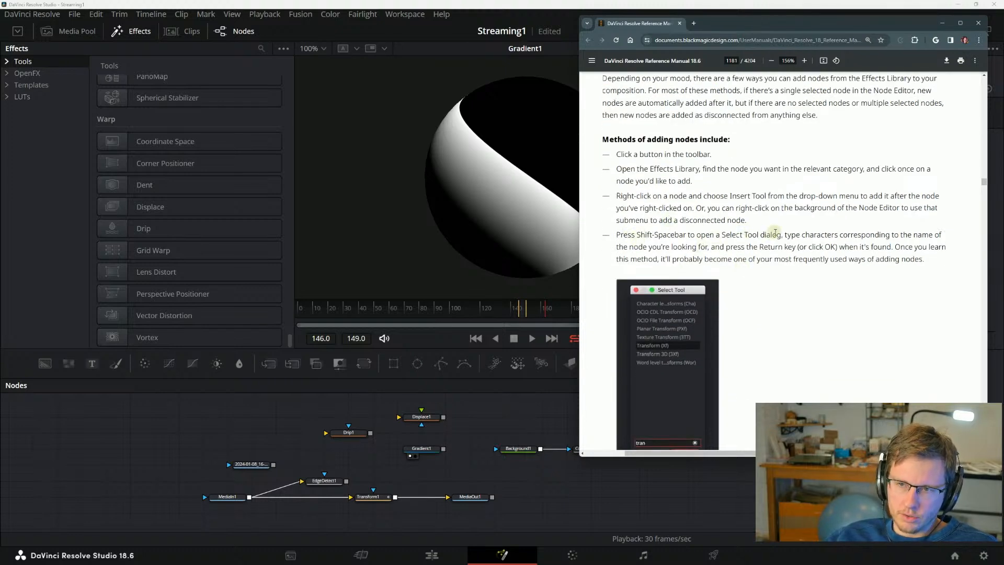
Add a disconnected TV node in the empty area of the Node Editor through the Select Tool dialog and show it in the viewer.
scroll(755, 263, down, 1)
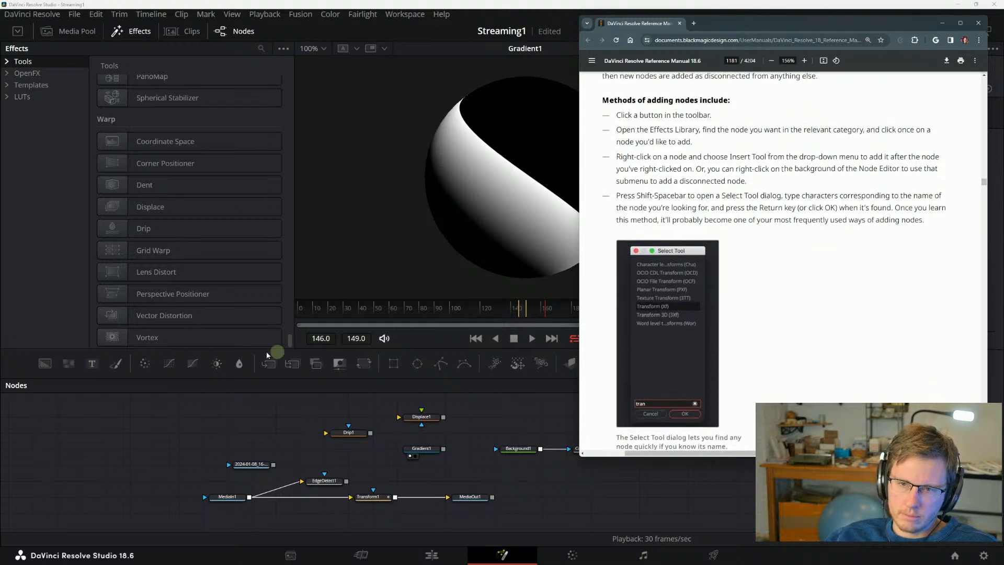
click(234, 431)
key(shift+space)
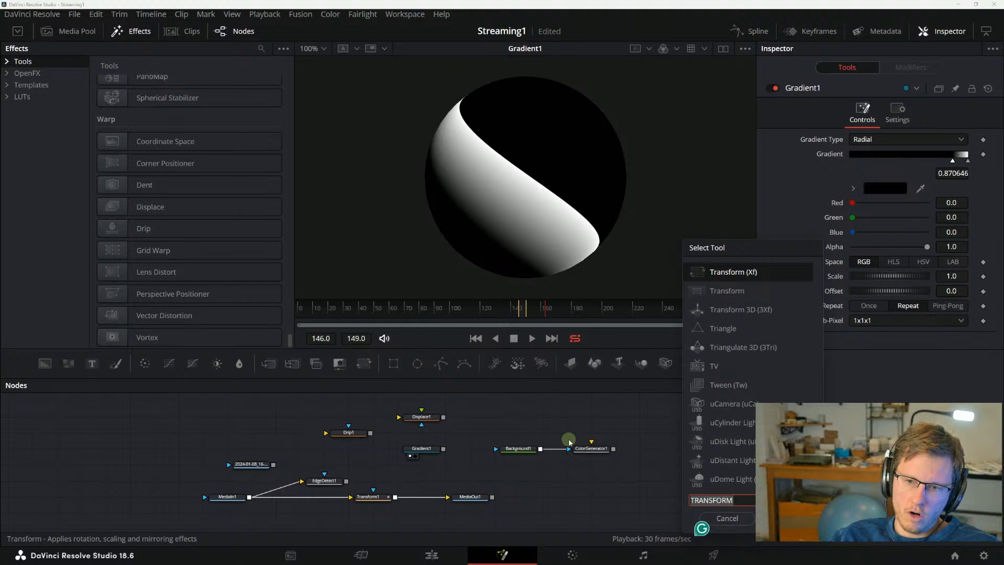
text(TV)
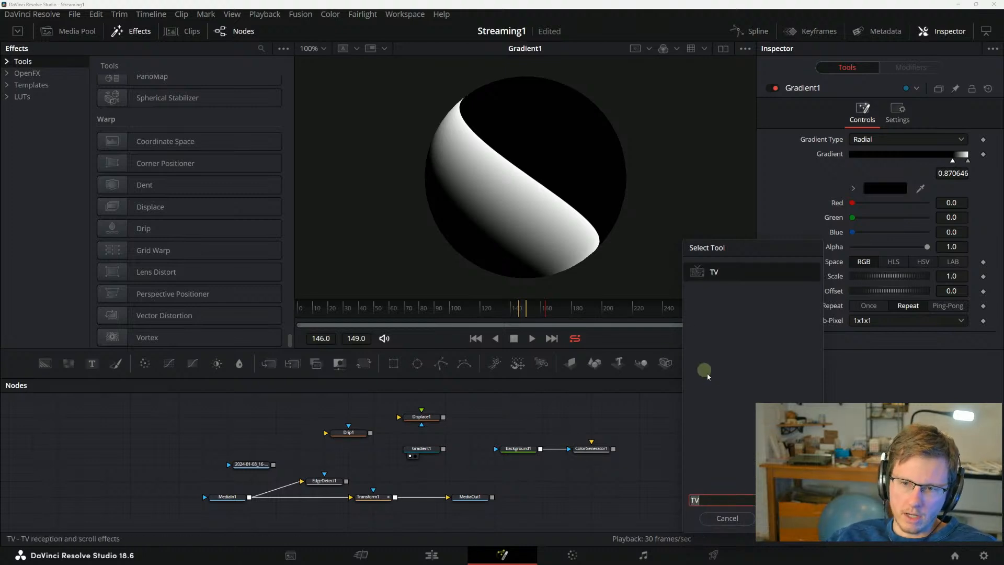
key(Return)
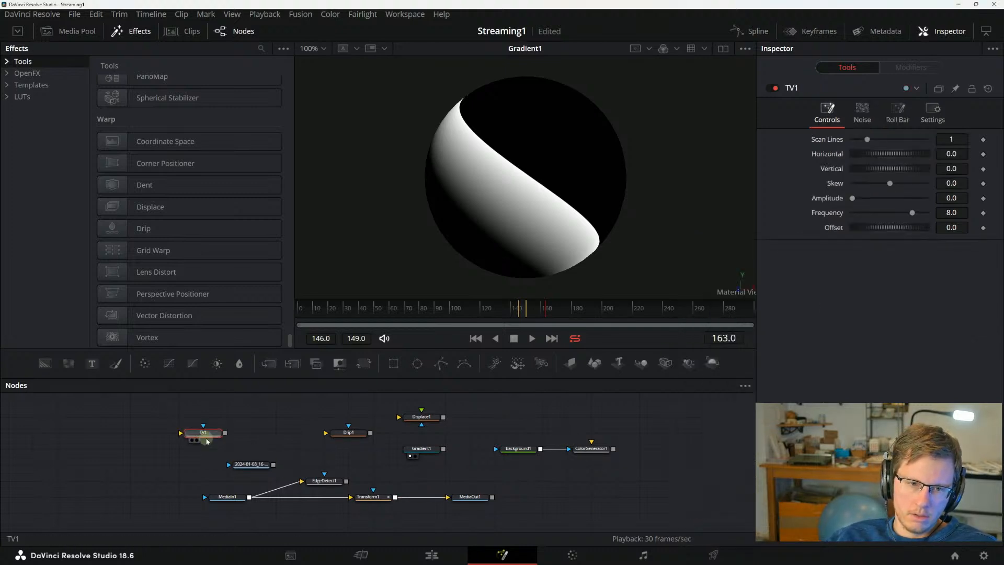
key(1)
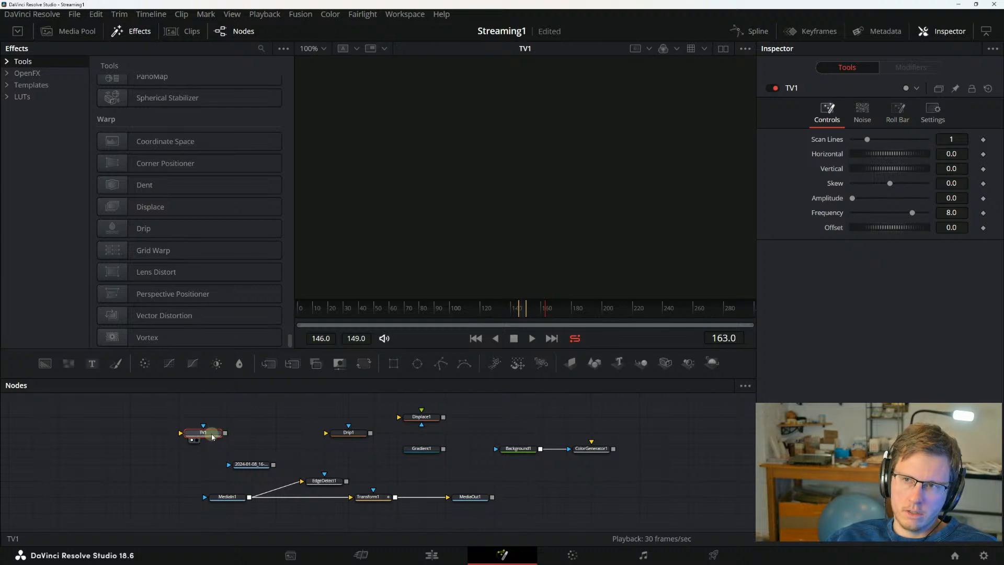
Set TV1's noise to Power 9.92, Size 1.339 and Random 0.449, play the composition, and check its Roll Bar and general settings.
click(862, 112)
drag(874, 139, 885, 168)
key(space)
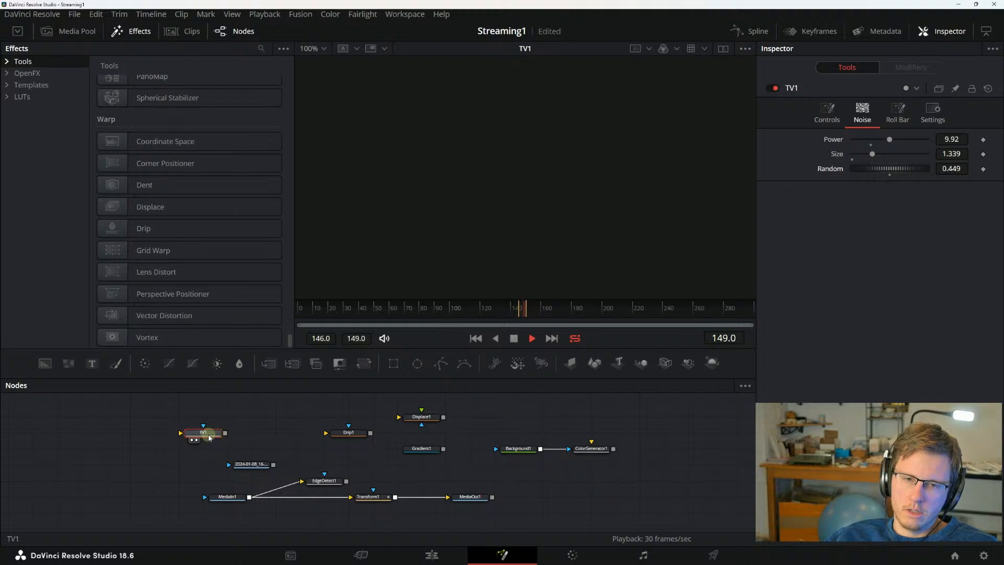
click(898, 110)
click(932, 110)
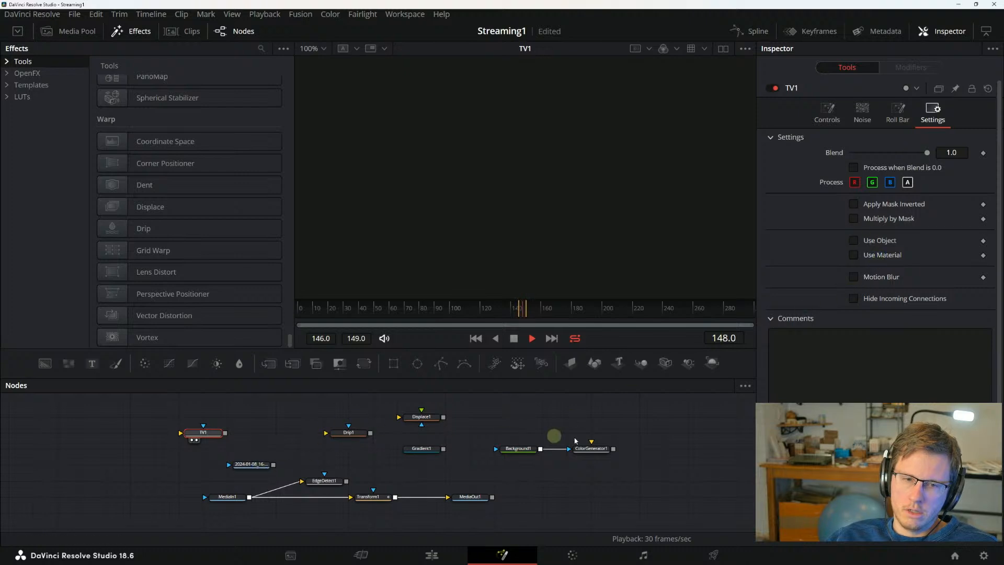
Preview the ColorGenerator1 and Background1 nodes in the viewer, and put Gradient1 back in it.
click(591, 448)
click(502, 448)
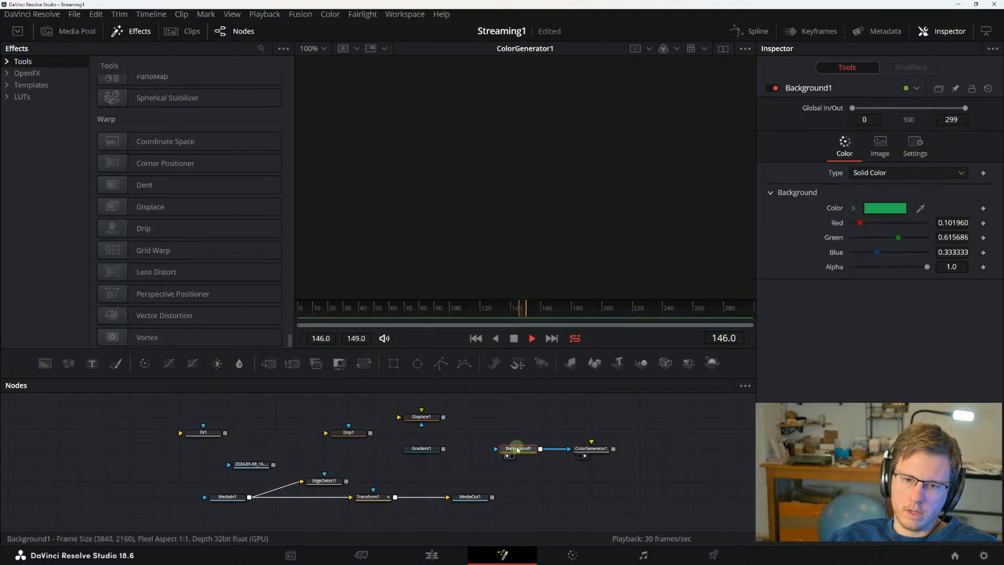
key(1)
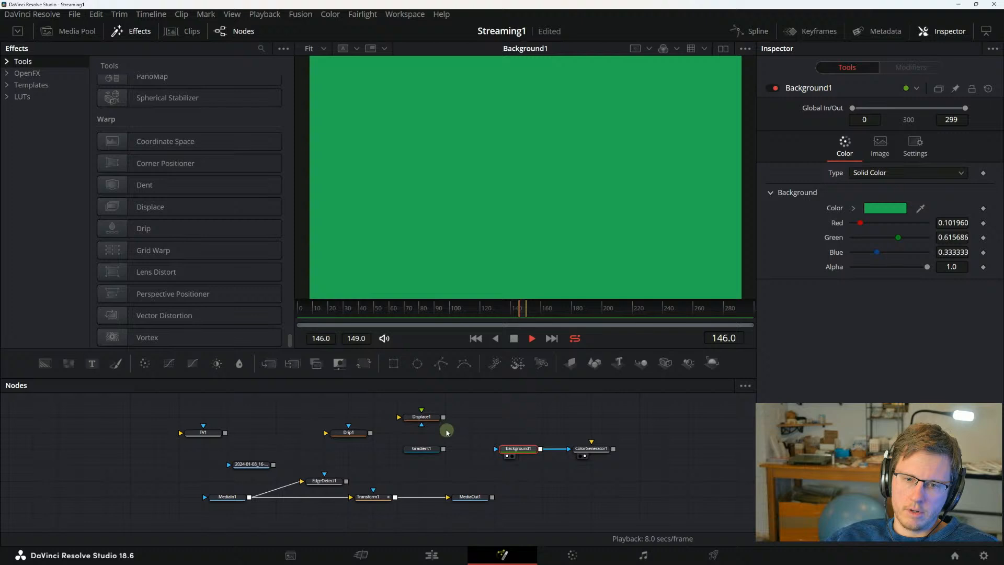
click(423, 450)
key(1)
Move the YouTube Creator Studio window off this screen and shift the browser window with the manual slightly upward.
key(alt+Tab)
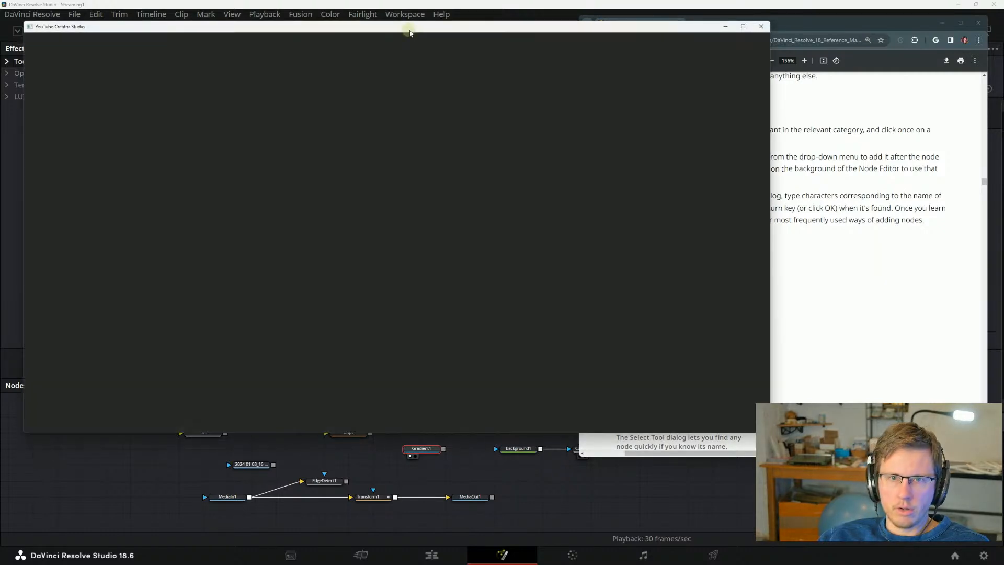
drag(410, 29, 1003, 79)
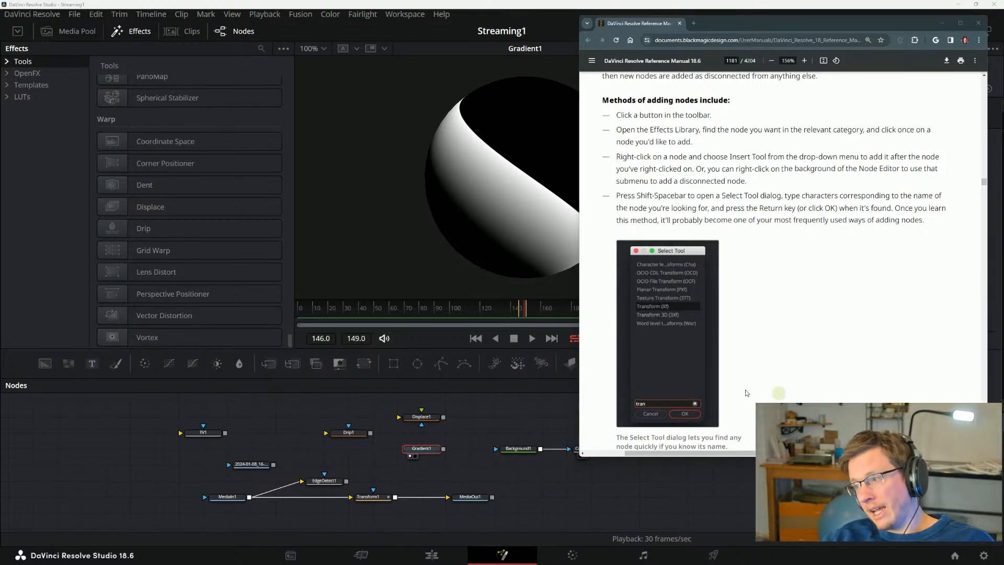
mouse_move(675, 563)
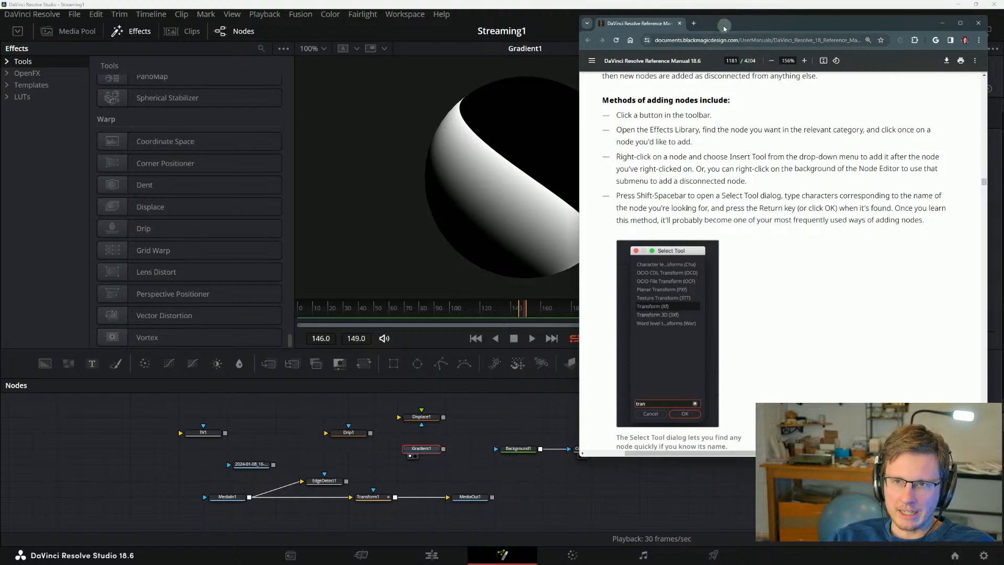
mouse_move(725, 28)
mouse_down()
mouse_move(715, 30)
mouse_move(723, 23)
mouse_up()
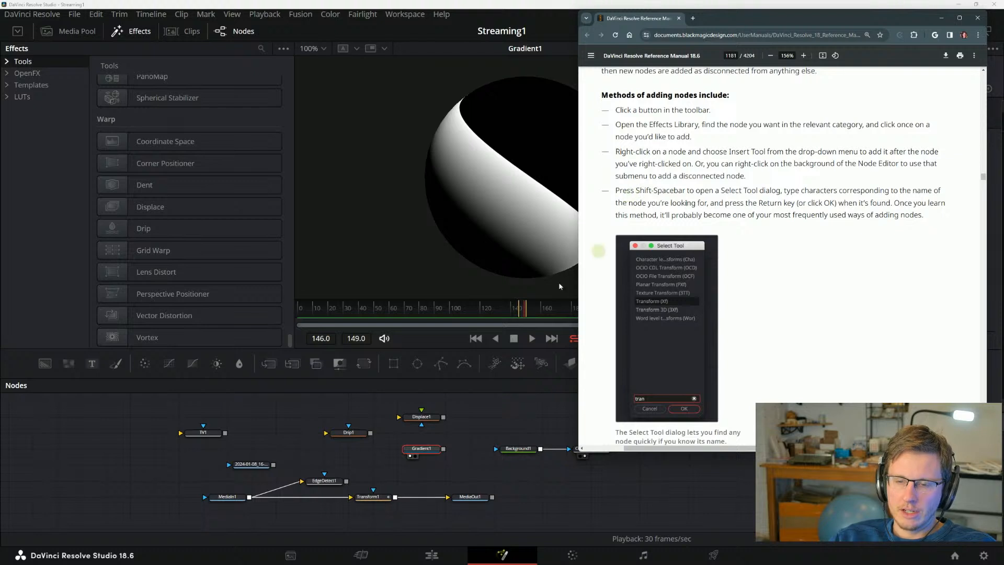
click(159, 415)
key(shift+space)
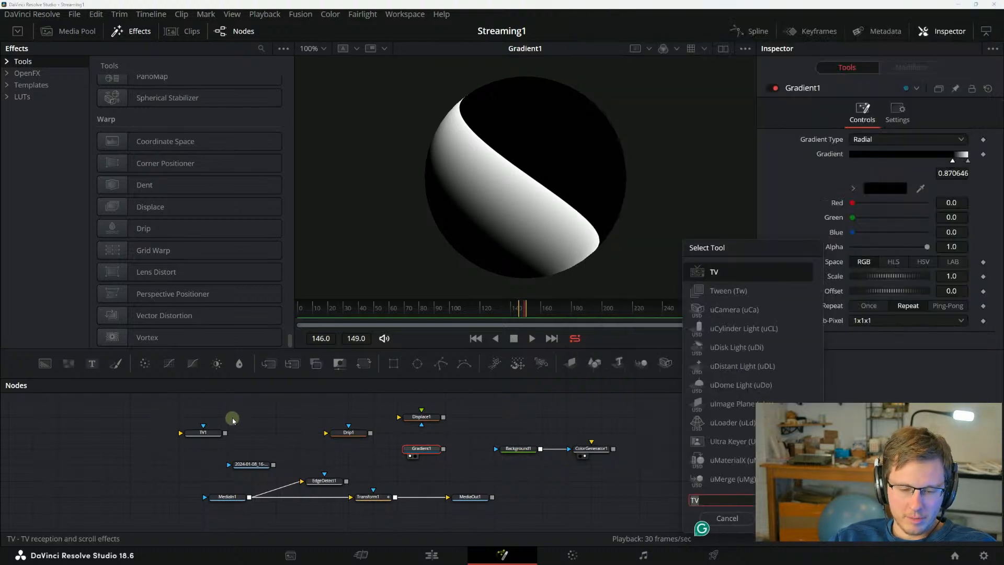
click(727, 517)
Return to the manual and read the section on removing nodes from the composition.
key(alt+Tab)
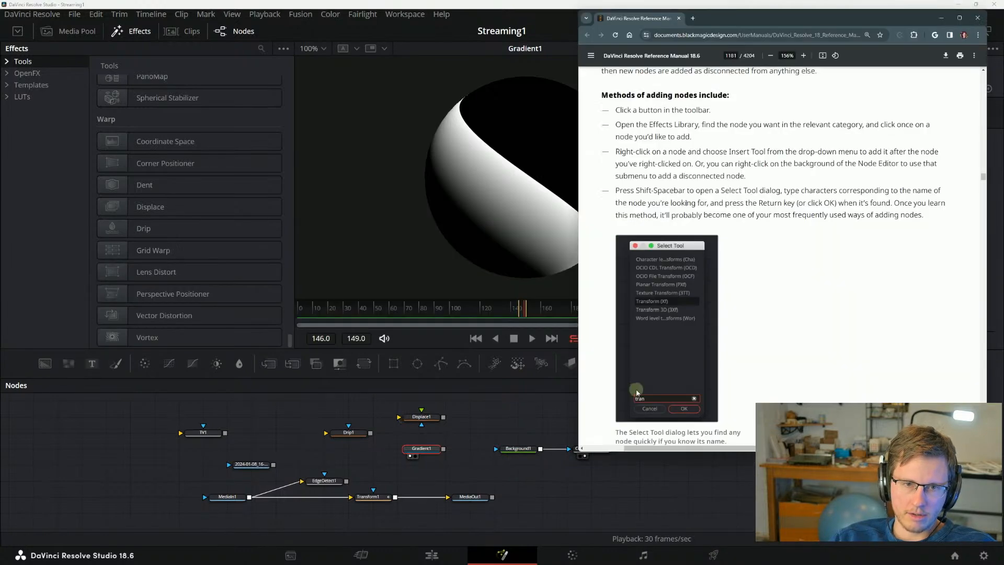
scroll(749, 244, down, 3)
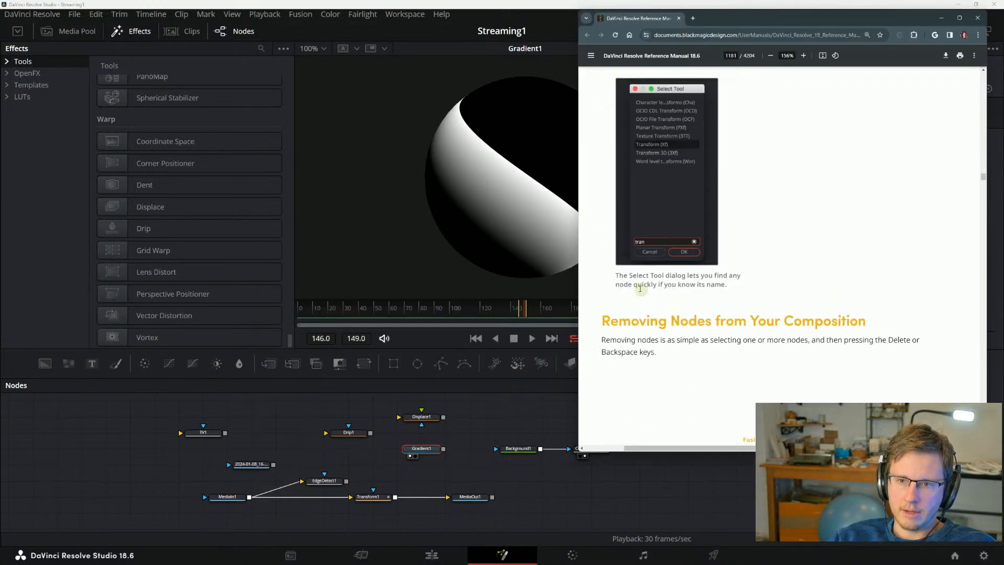
scroll(632, 240, down, 2)
scroll(680, 210, down, 2)
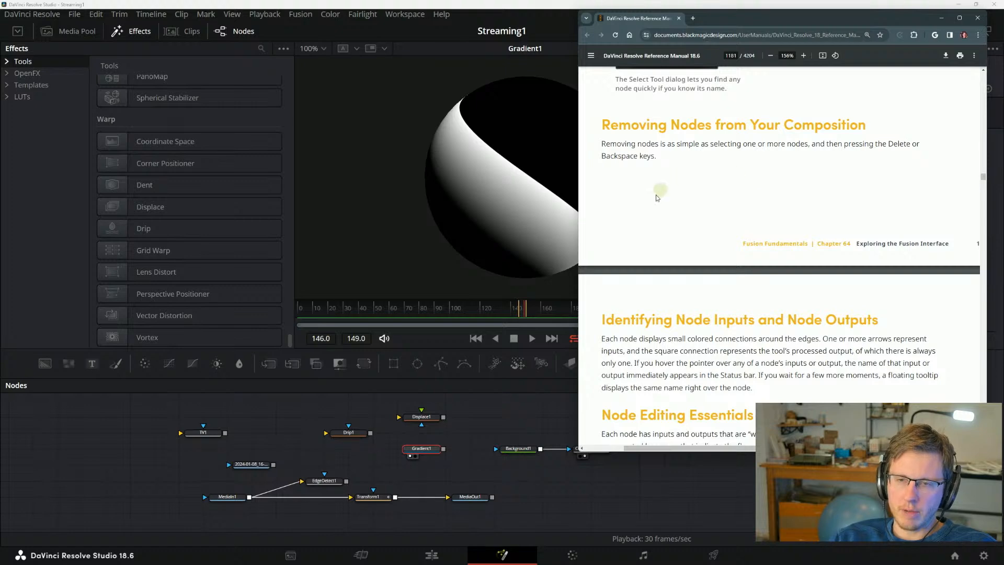
scroll(657, 197, down, 5)
scroll(664, 214, up, 5)
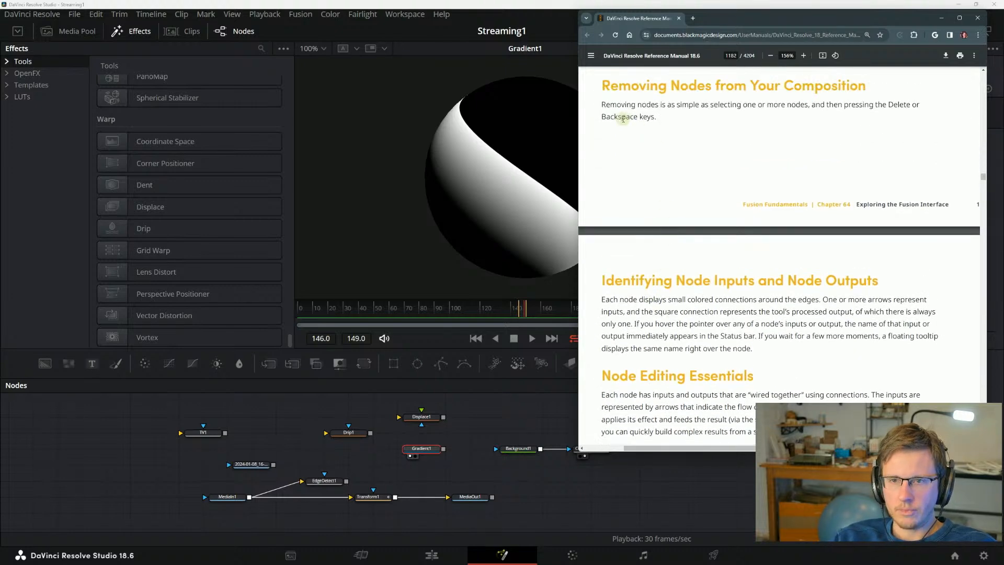
scroll(638, 157, up, 2)
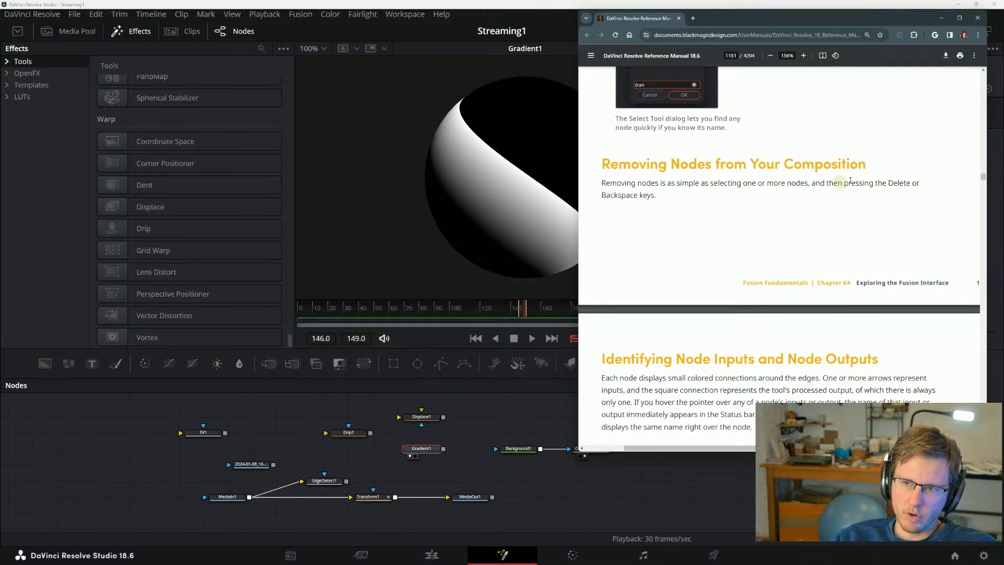
Delete the disconnected TV1, Drip1 and Displace1 nodes from the Node Editor.
drag(135, 415, 225, 450)
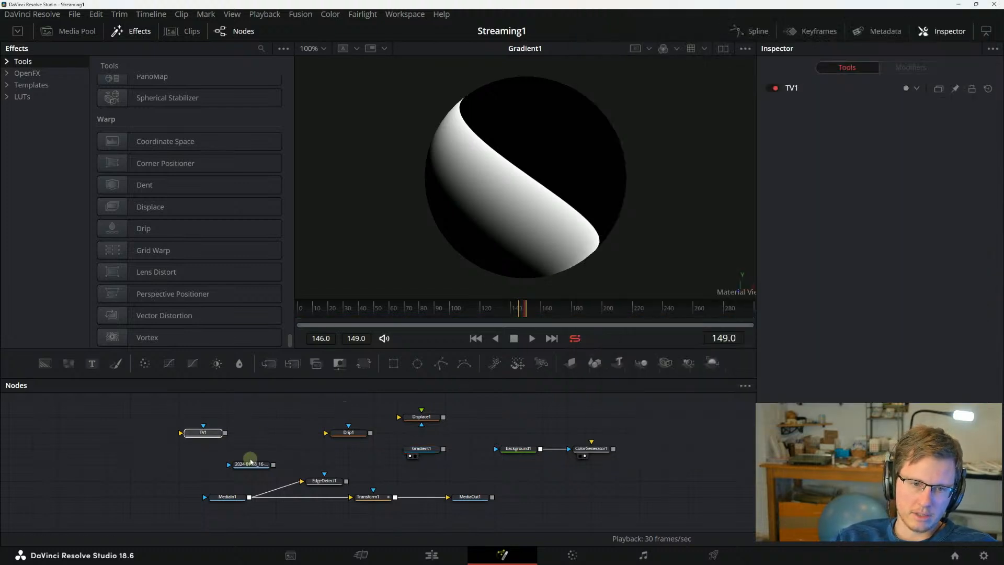
key(Delete)
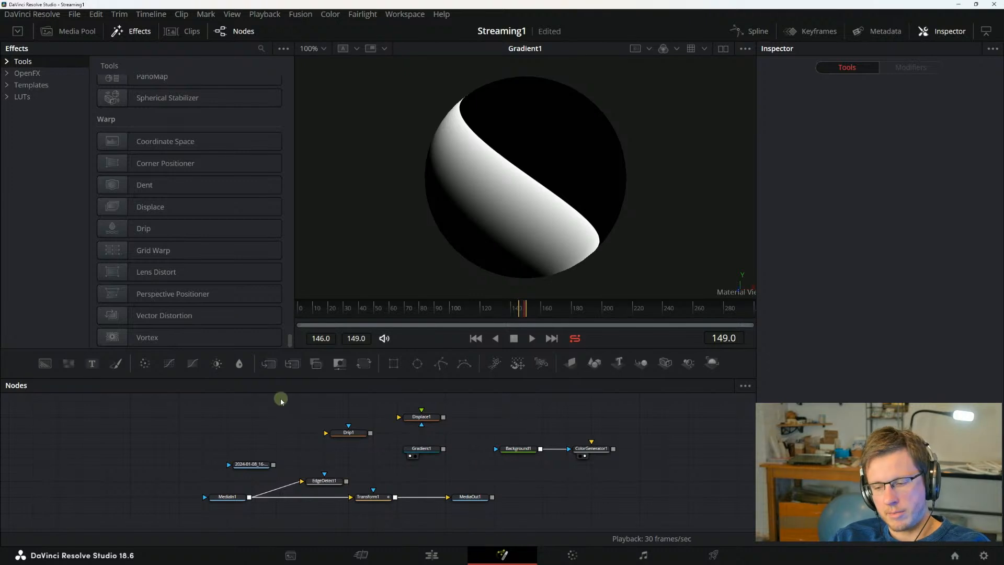
drag(335, 403, 369, 451)
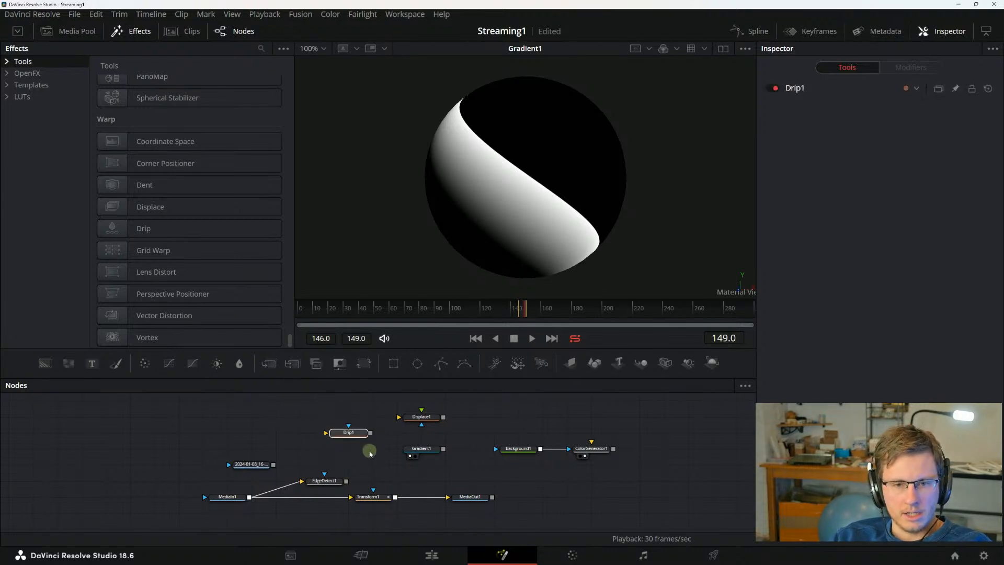
key(Delete)
drag(366, 404, 516, 426)
key(Delete)
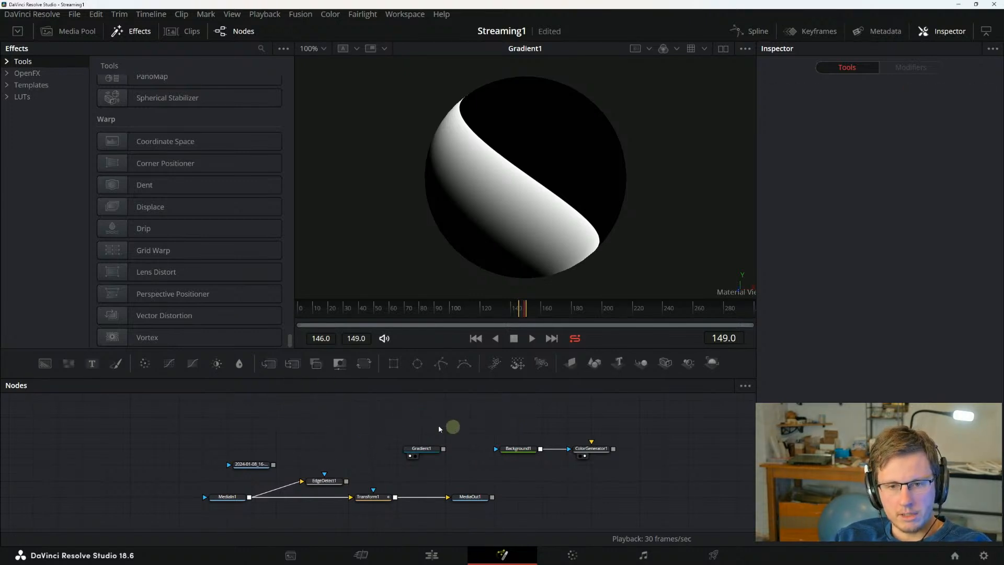
Delete the ColorGenerator1 node, the disconnected media clip node and the EdgeDetect1 node, keeping Gradient1 and Background1.
drag(402, 423, 451, 461)
click(458, 435)
drag(396, 438, 445, 465)
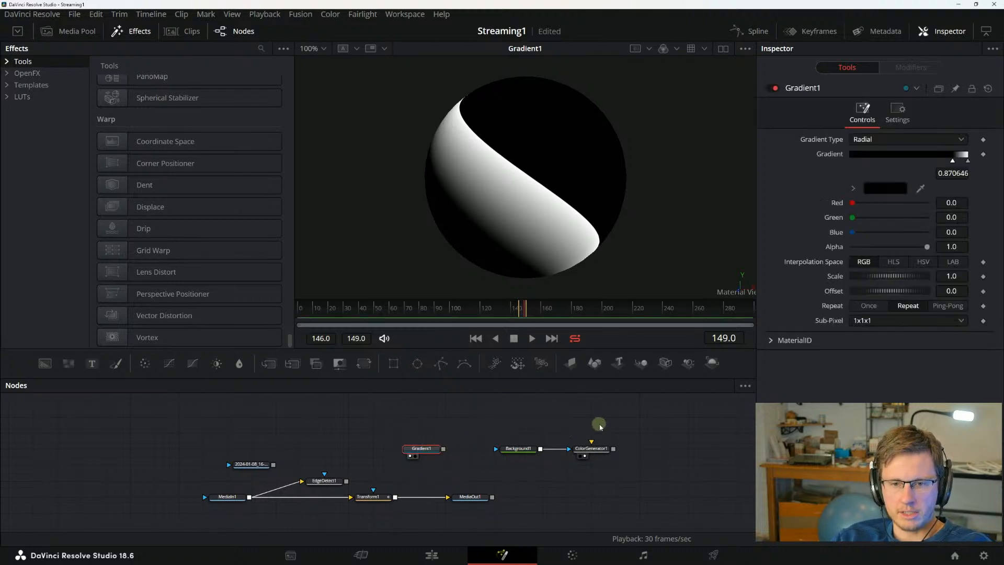
drag(596, 425, 615, 473)
key(Delete)
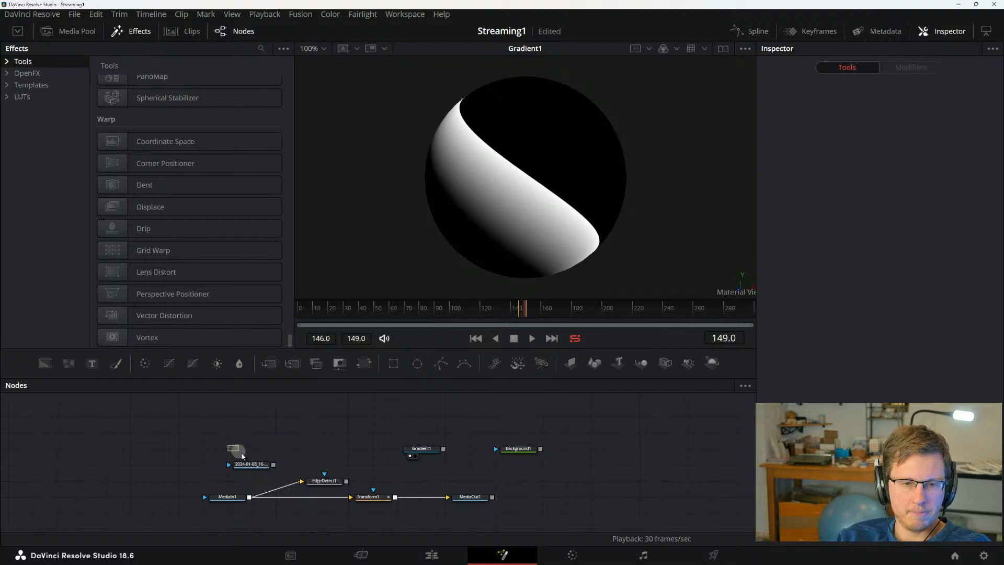
click(255, 465)
key(Delete)
drag(299, 452, 339, 486)
key(Delete)
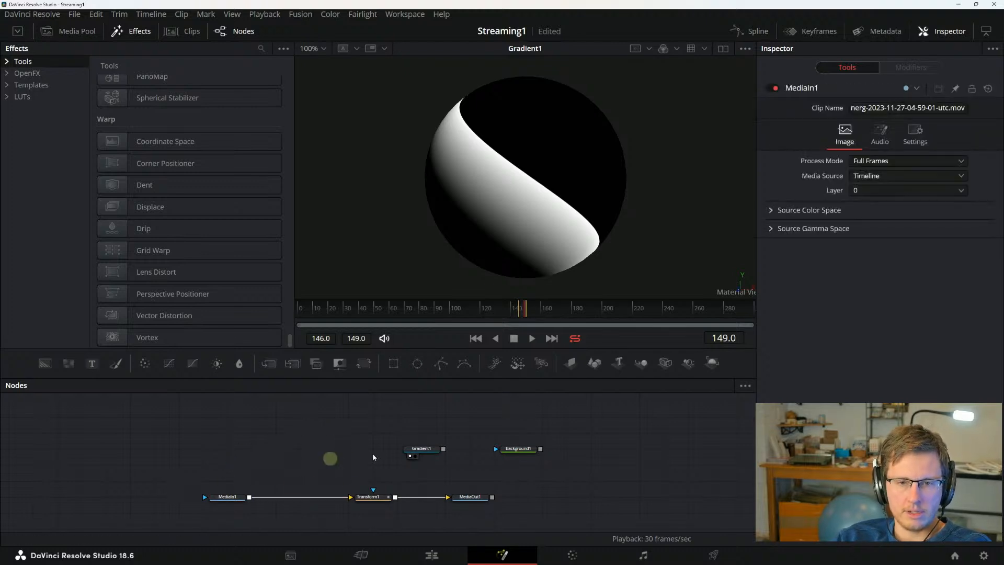
Move Gradient1 and Background1 together up and to the left, above the MediaIn1–Transform1–MediaOut1 chain.
drag(398, 437, 597, 459)
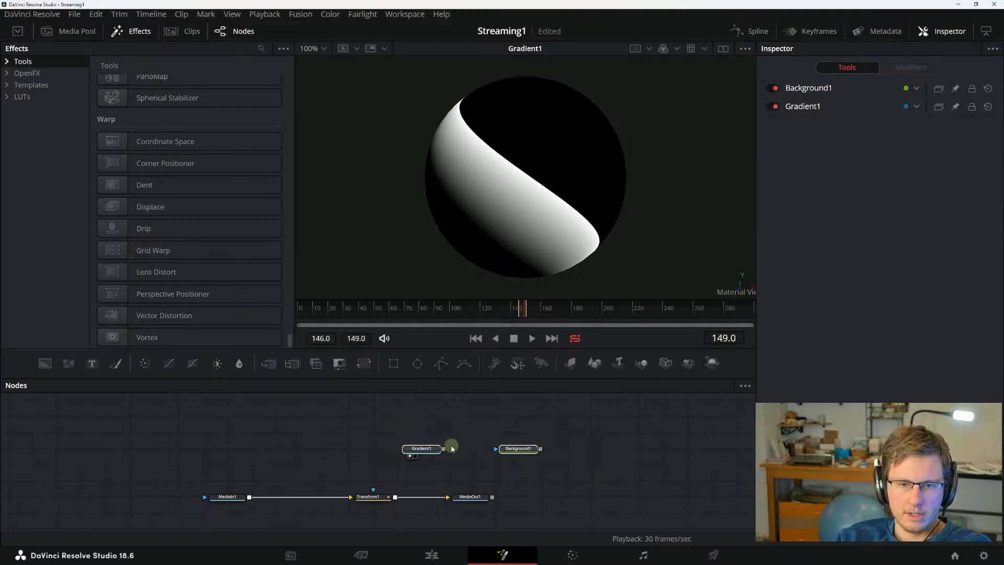
drag(413, 447, 315, 429)
click(588, 439)
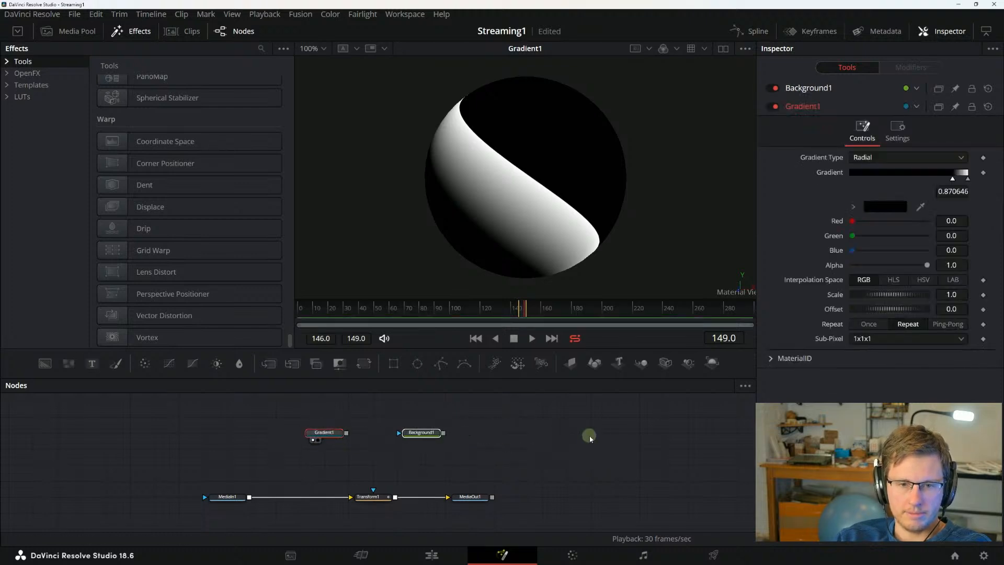
Read the manual's sections on identifying node inputs and outputs and on node editing essentials.
key(alt+Tab)
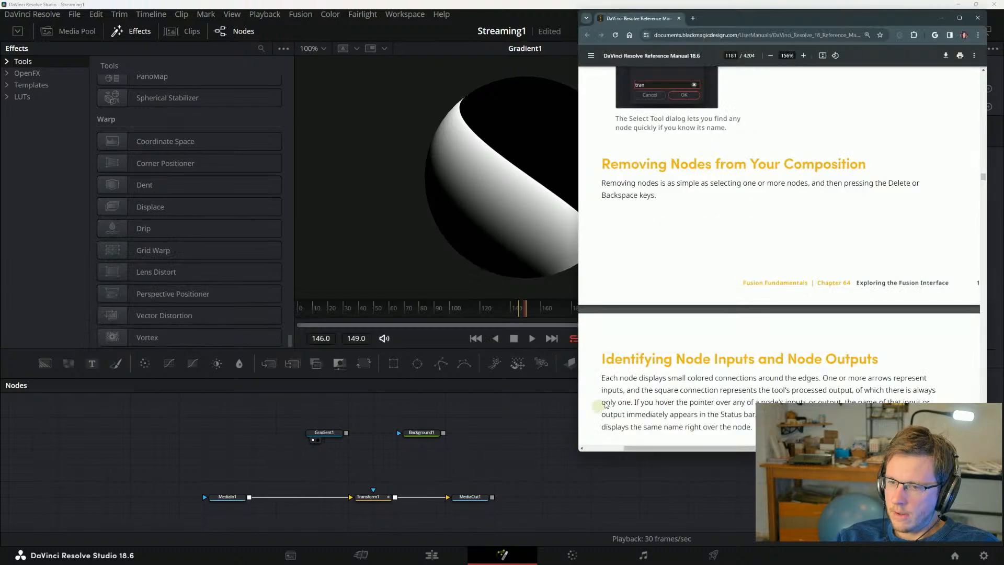
scroll(662, 378, down, 3)
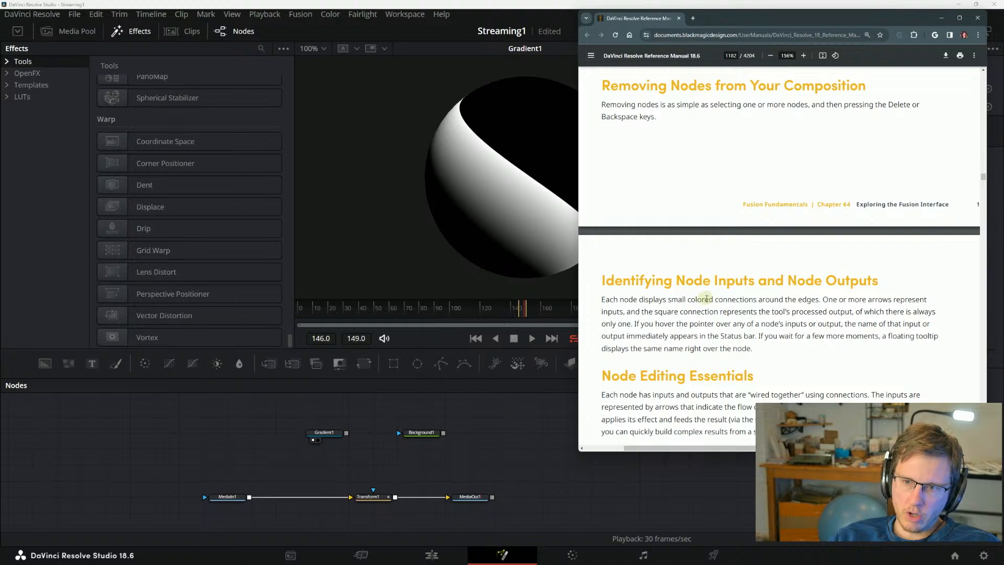
scroll(727, 304, down, 1)
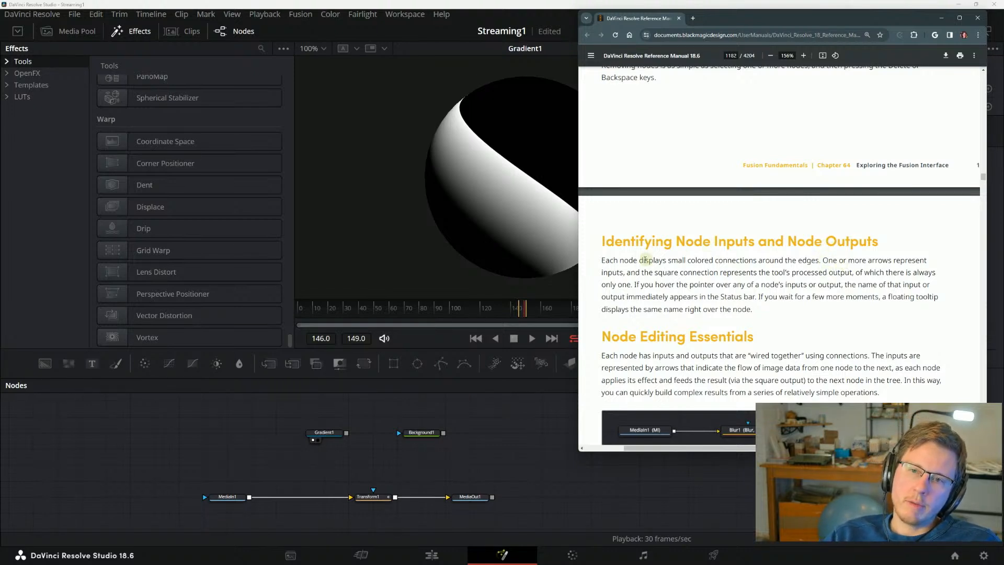
scroll(635, 264, down, 1)
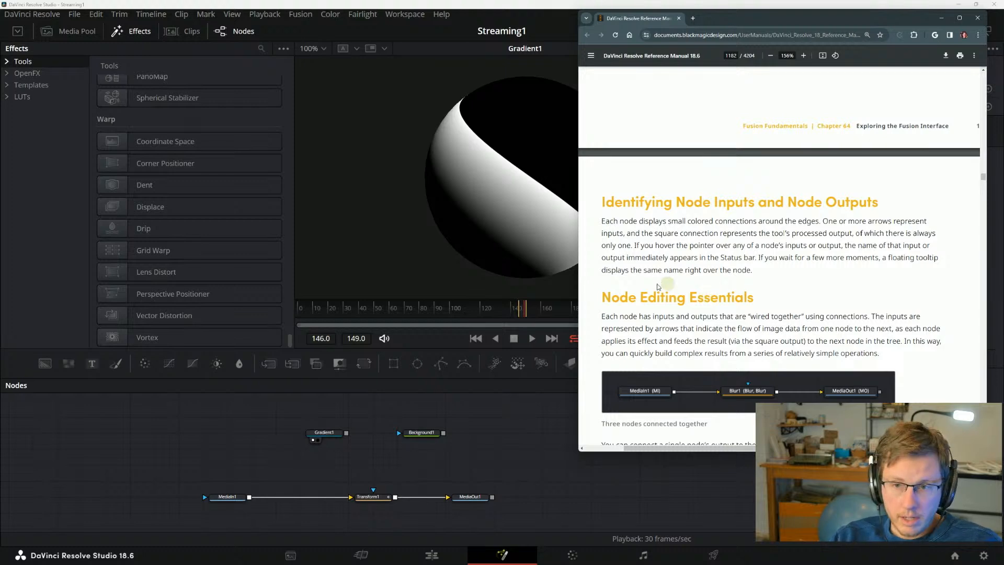
drag(723, 28, 173, 67)
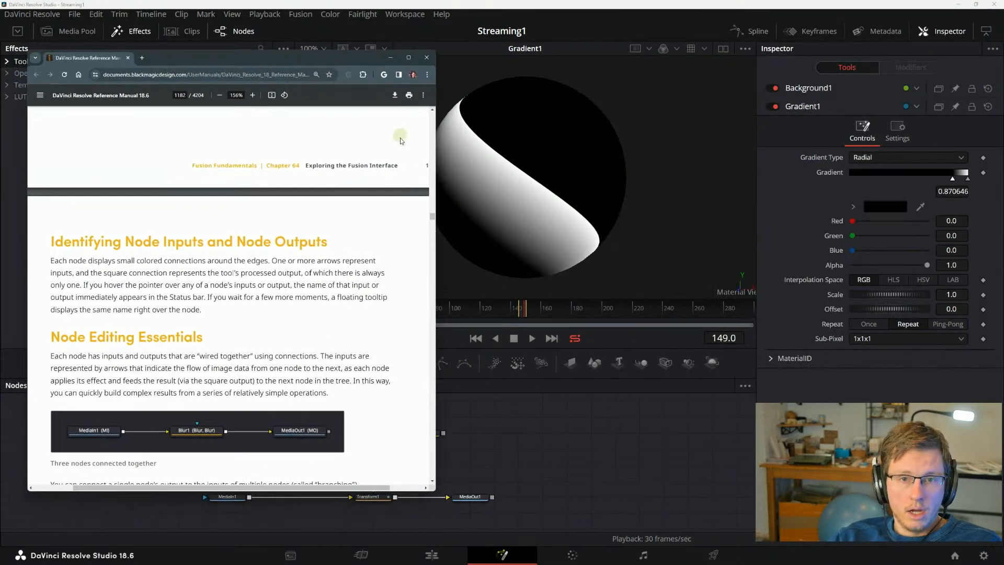
drag(320, 65, 808, 87)
Stack Gradient1 directly above Background1, over the gap between MediaIn1 and Transform1, and select Background1.
drag(413, 437, 316, 404)
drag(261, 434, 301, 434)
drag(279, 401, 304, 404)
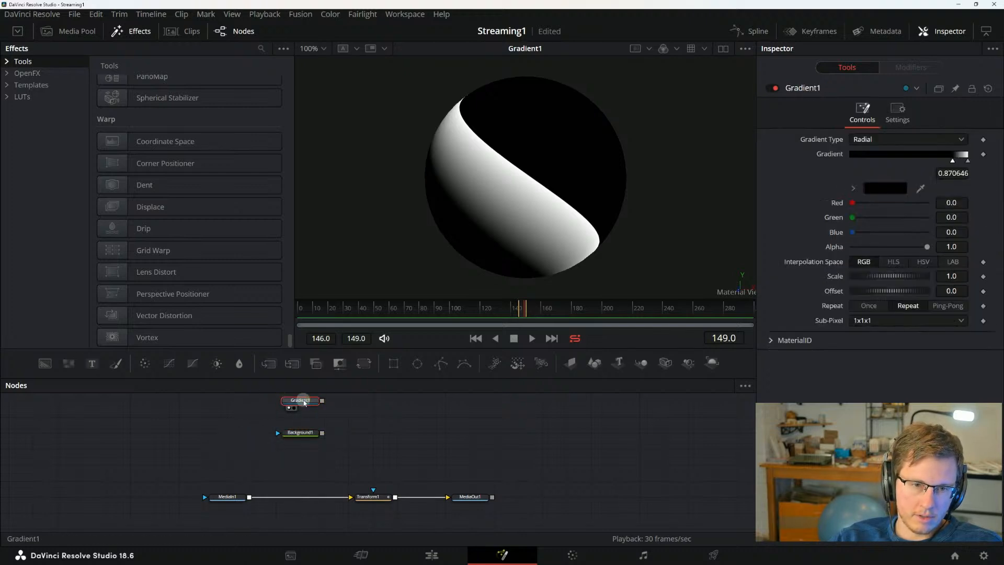
click(306, 431)
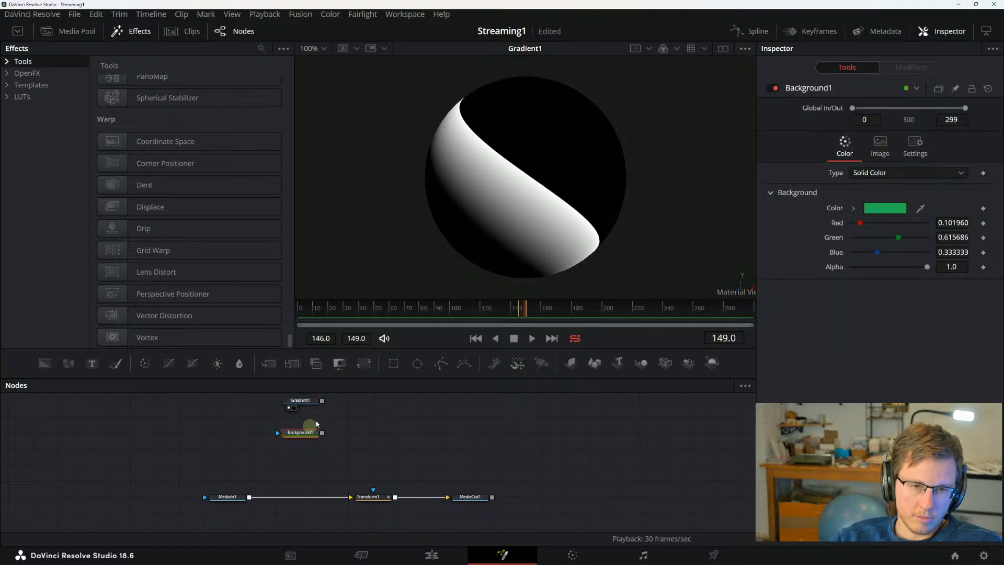
Add a Merge node fed by Background1 and try to connect Gradient1's output to it.
click(270, 364)
drag(349, 433, 374, 433)
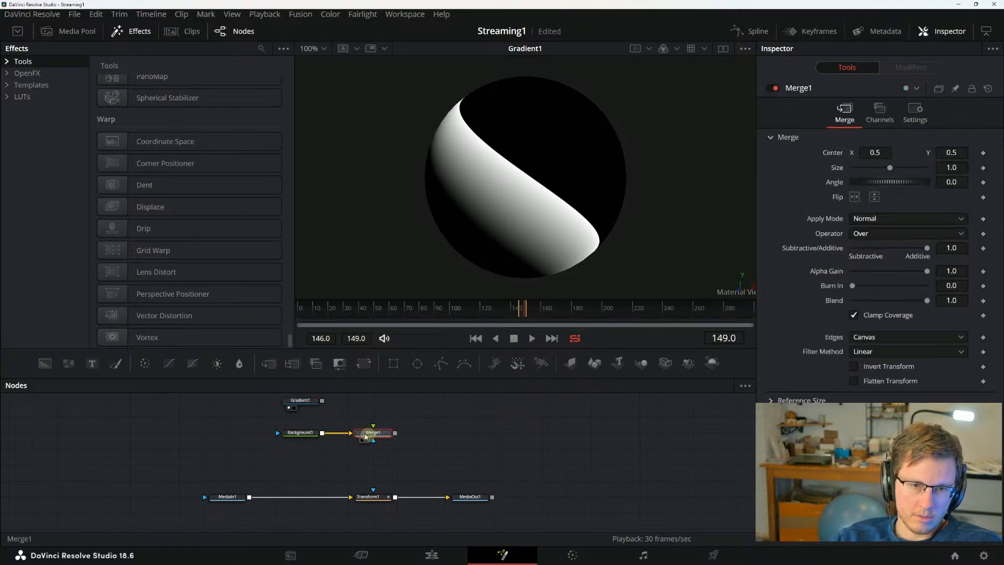
drag(322, 401, 377, 432)
Switch to the manual in the browser and read the Node Editing Essentials section through the example of three nodes connected together.
key(alt+Tab)
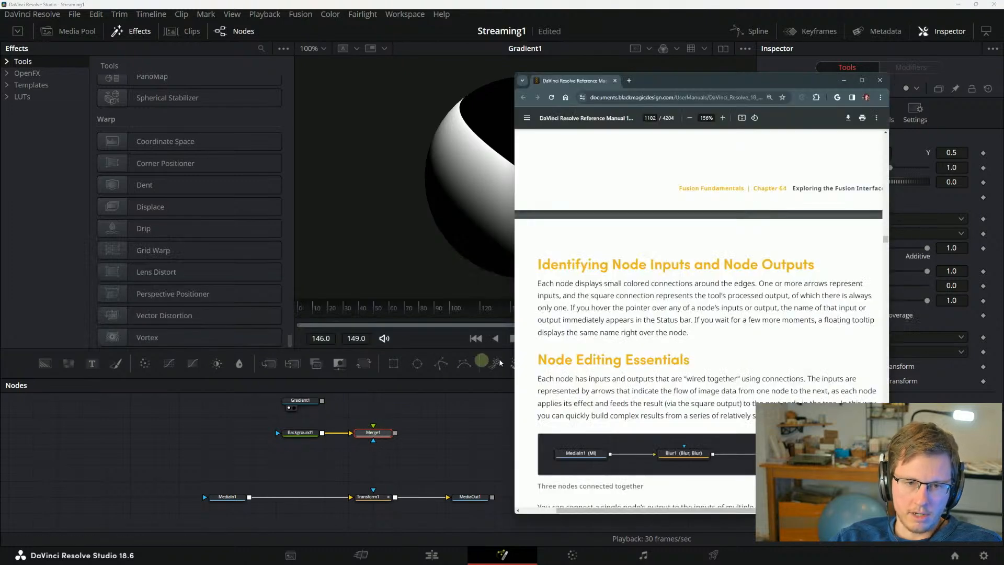
drag(558, 356, 572, 356)
click(617, 334)
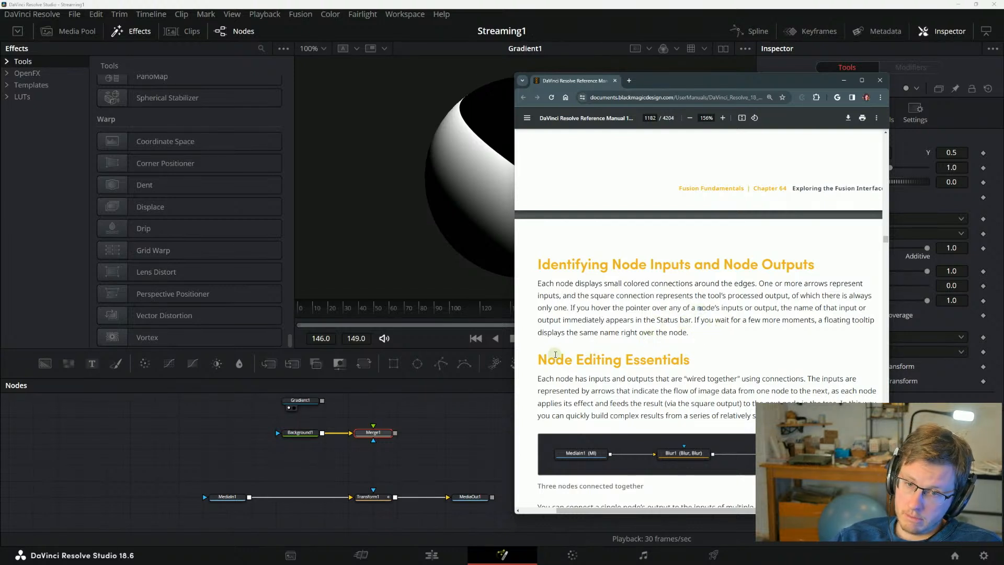
scroll(575, 356, down, 3)
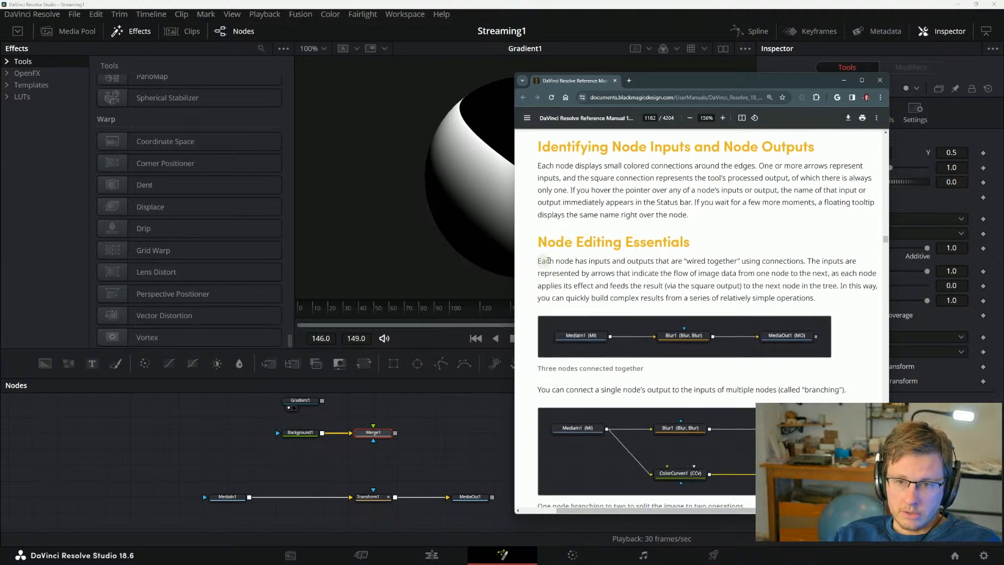
drag(540, 261, 648, 263)
drag(673, 271, 679, 271)
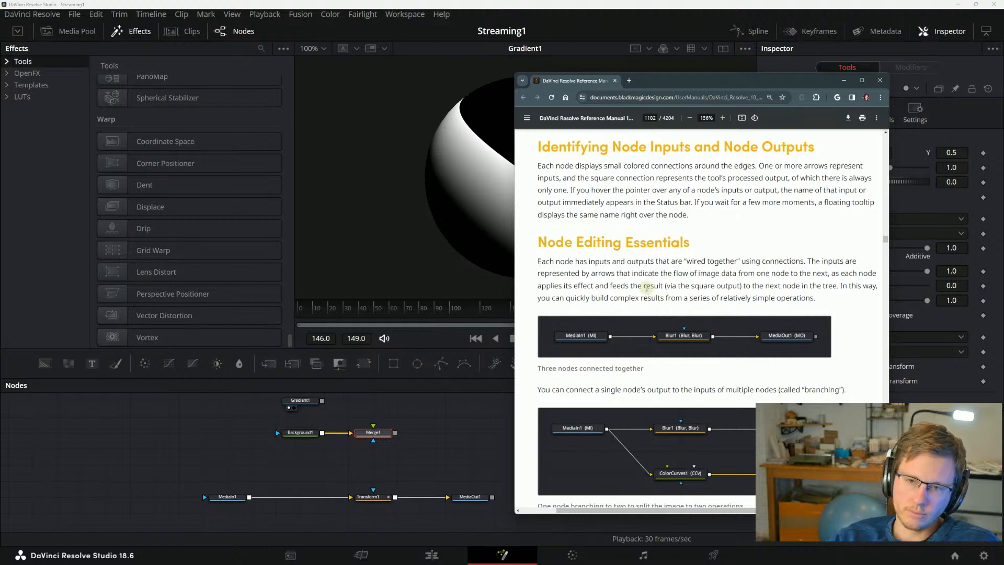
drag(637, 298, 735, 300)
click(779, 288)
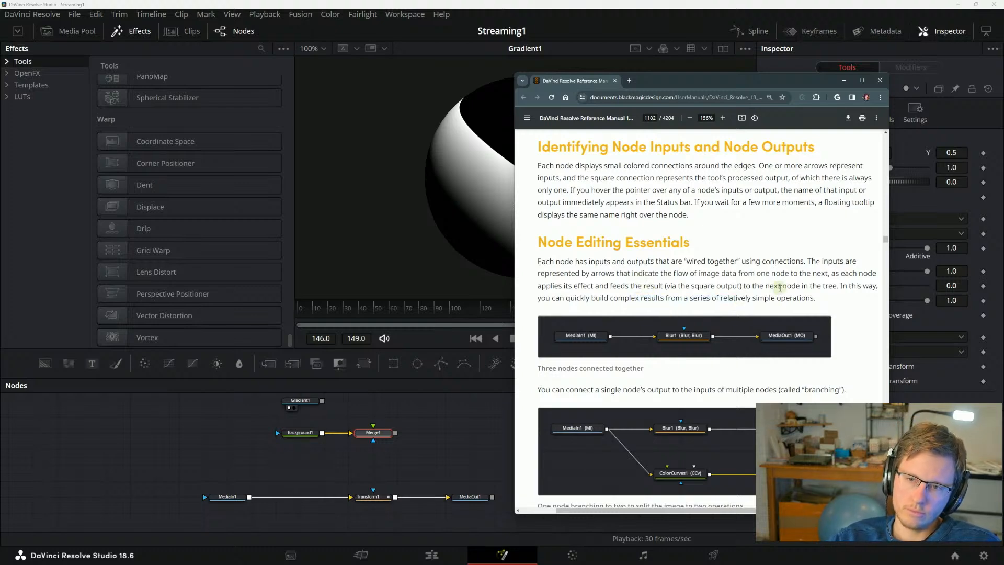
scroll(762, 297, down, 3)
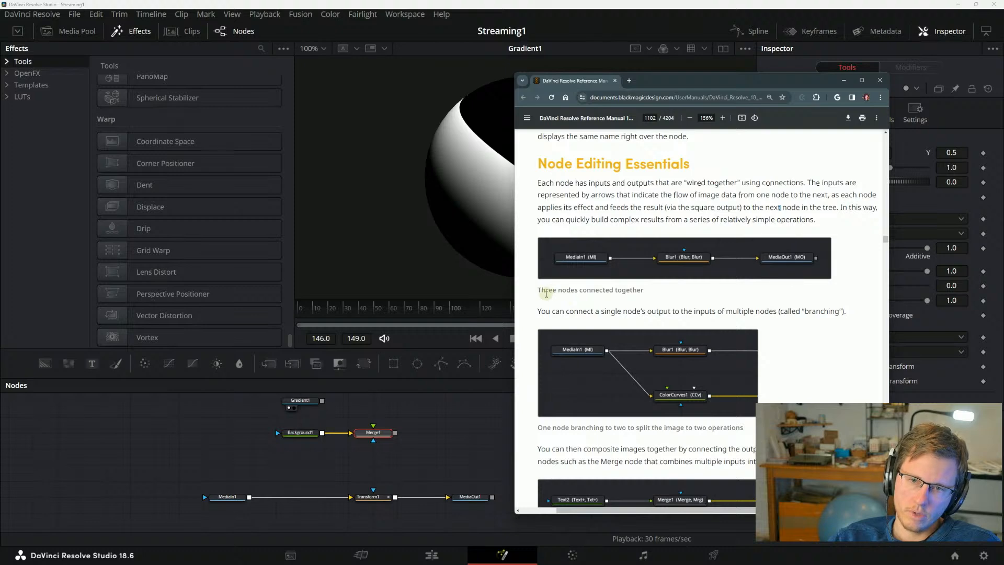
drag(542, 291, 652, 296)
click(653, 296)
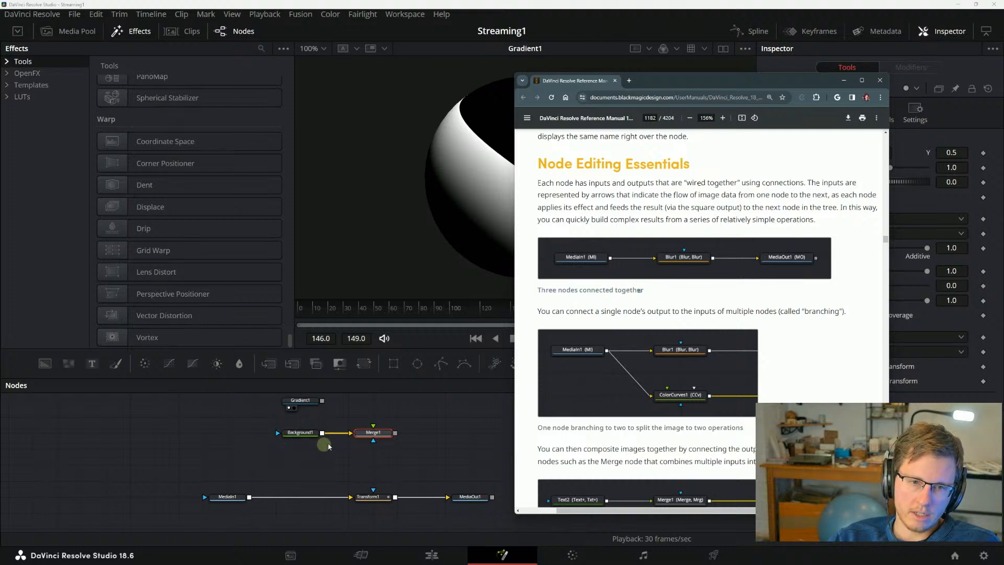
Switch back to DaVinci Resolve and move the Gradient1 node directly above Merge1.
click(307, 401)
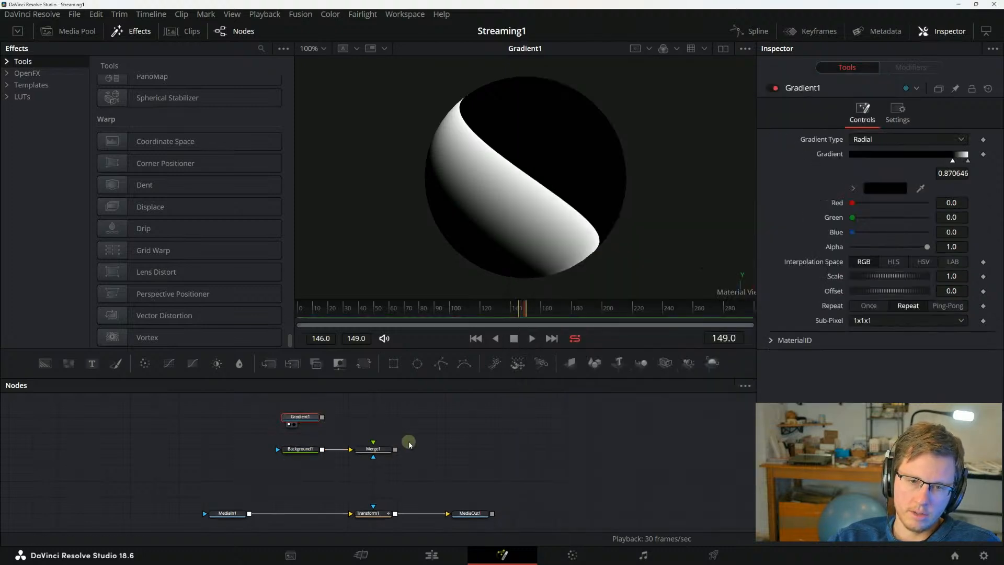
key(alt+Tab)
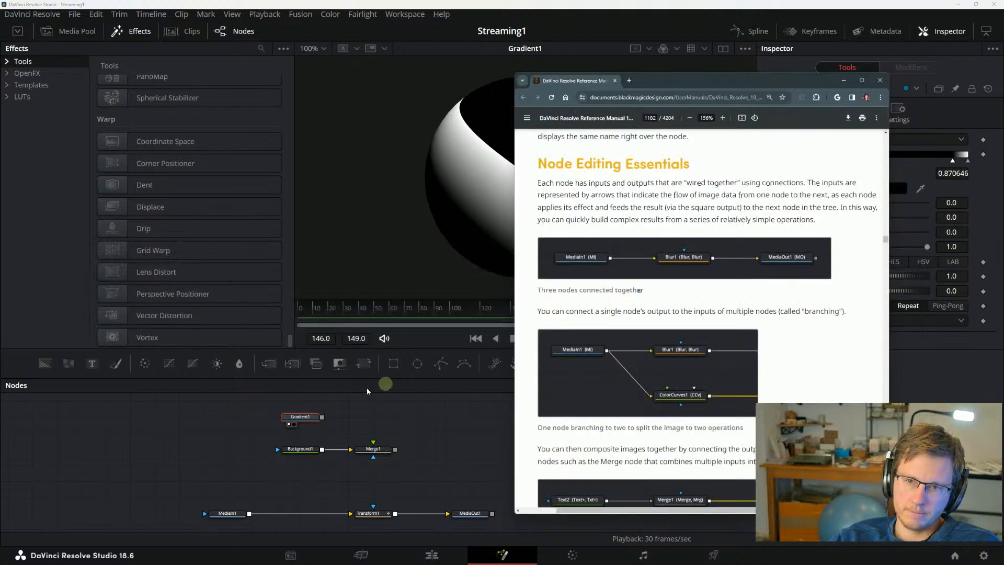
click(308, 418)
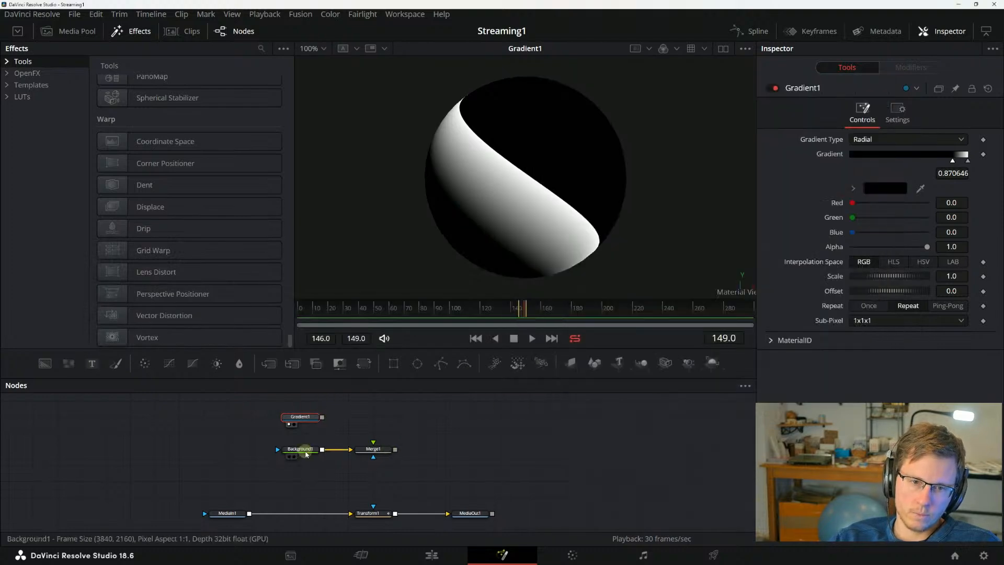
drag(300, 420, 373, 403)
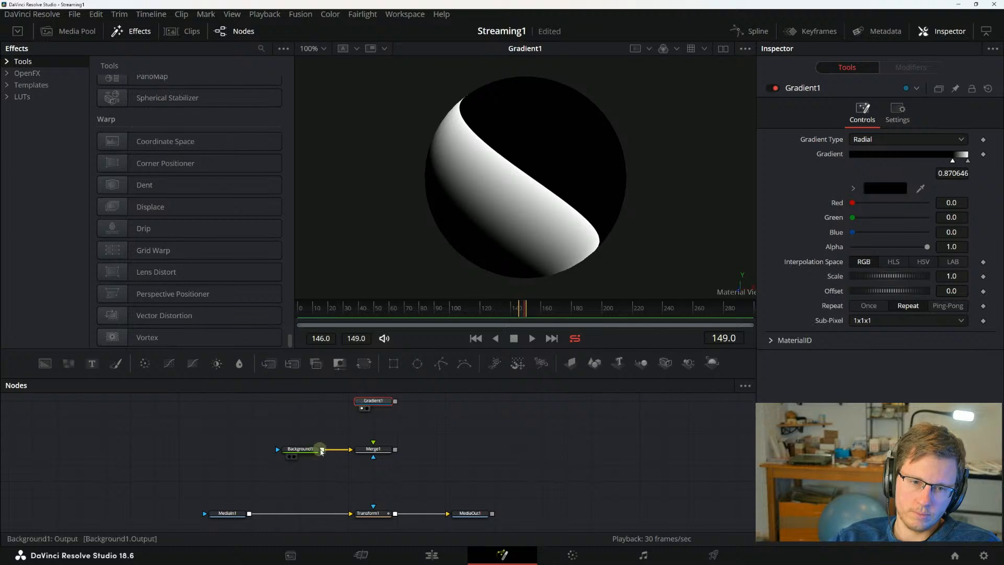
key(alt+Tab)
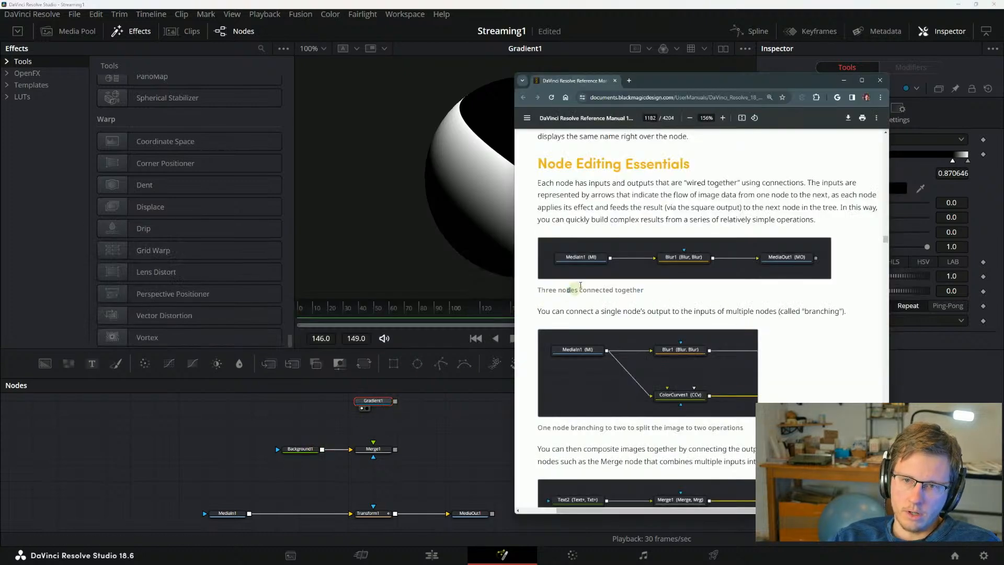
drag(375, 402, 377, 418)
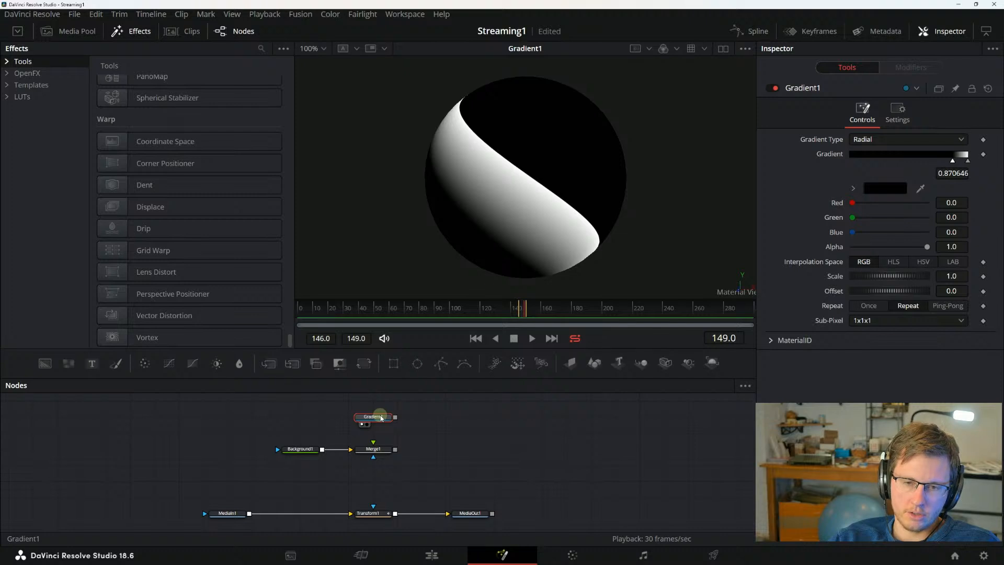
Add a Blur node beside Gradient1 and try to link the two nodes.
key(shift+space)
text(blur)
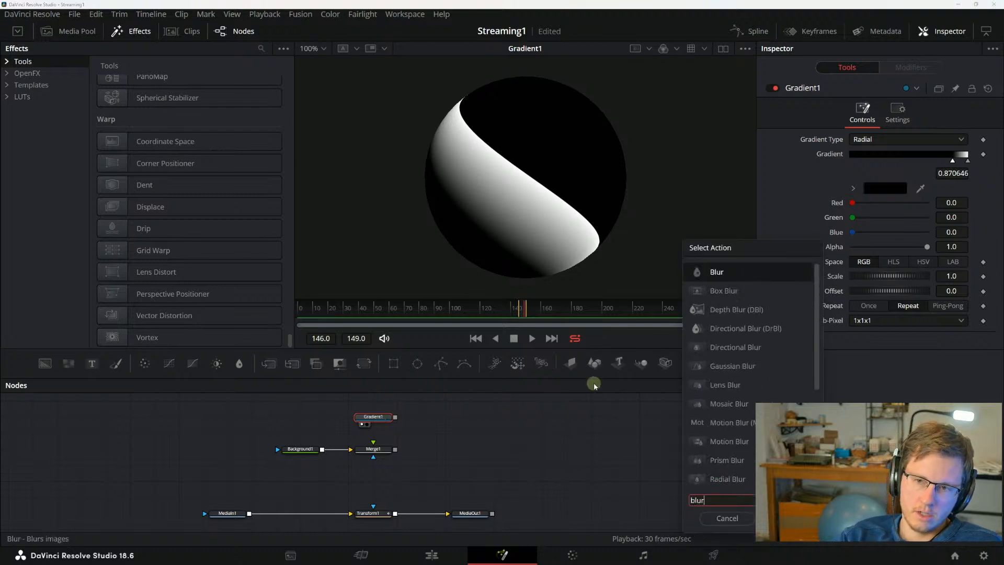
key(Return)
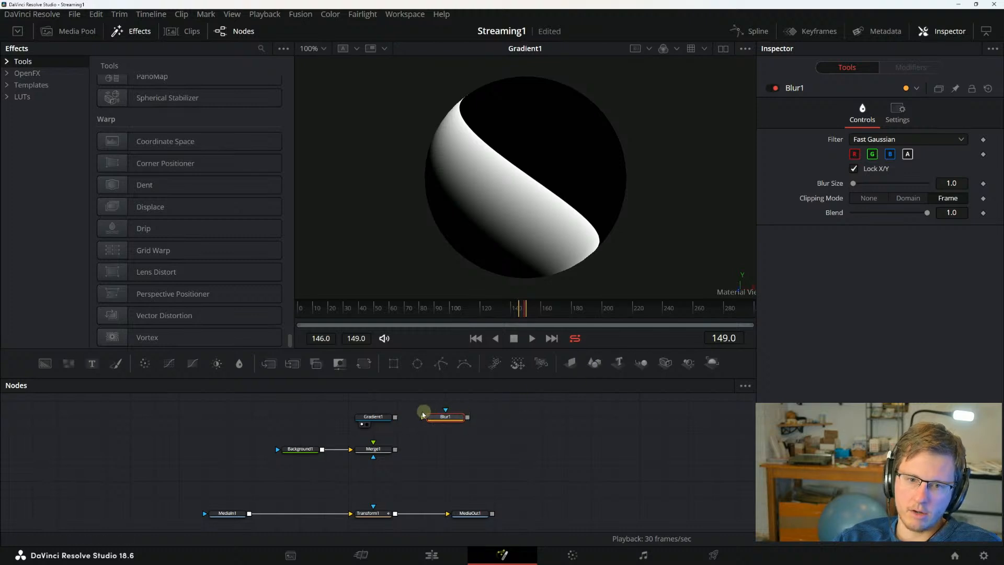
drag(394, 417, 432, 419)
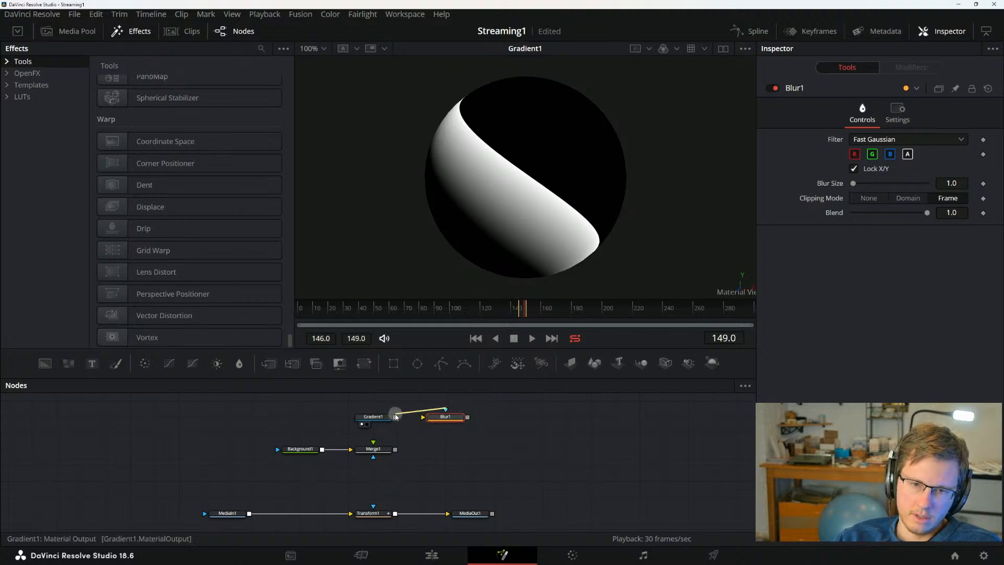
drag(467, 417, 381, 421)
Read the manual's passages on branching one node's output and on compositing images with a Merge node.
key(alt+Tab)
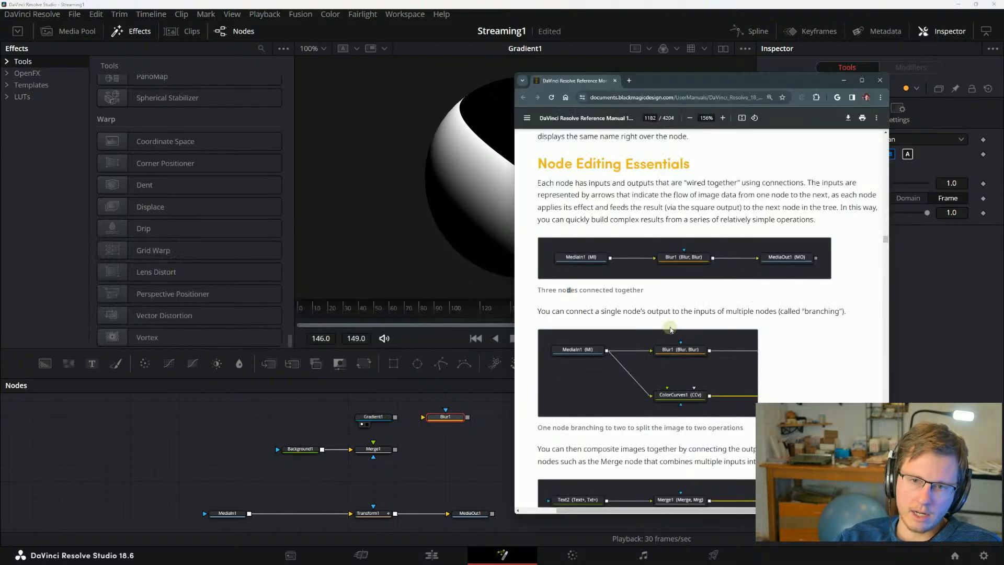
click(654, 314)
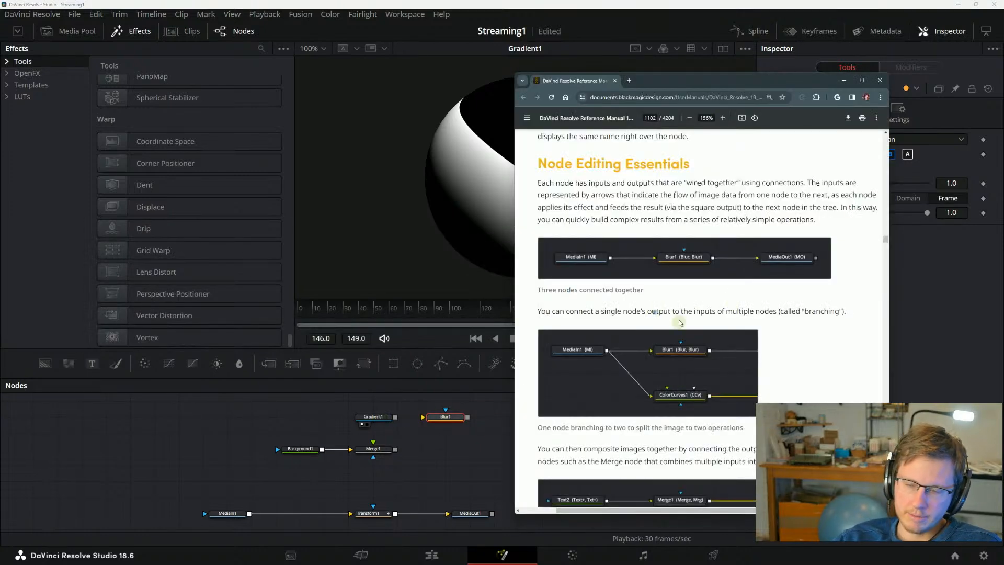
click(556, 310)
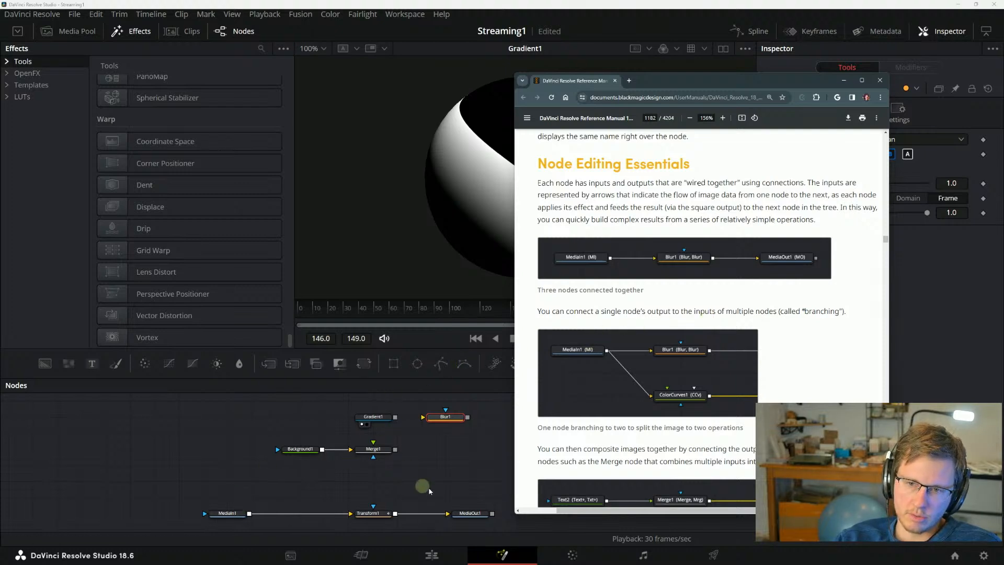
scroll(627, 340, down, 2)
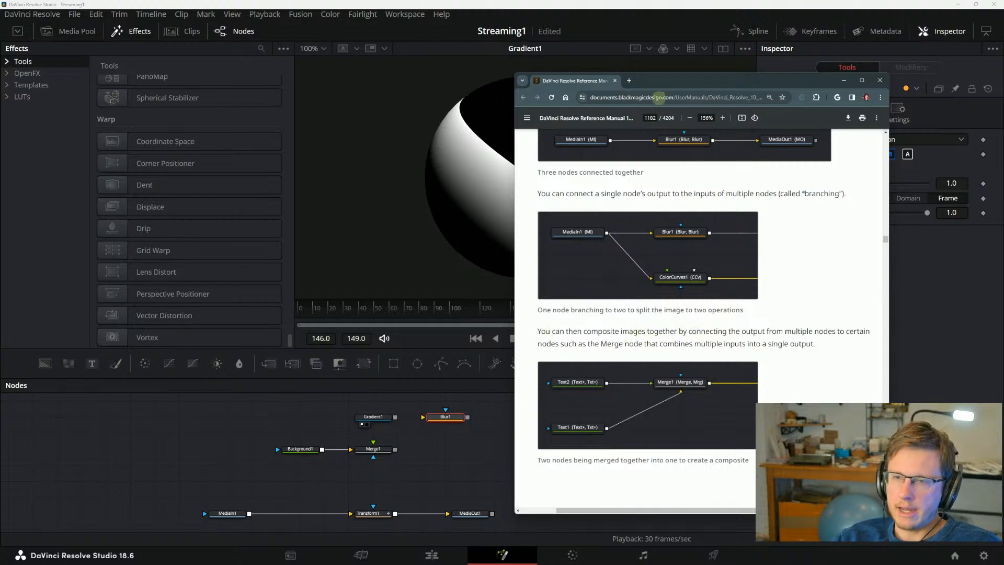
Hide the Inspector and move the manual window over the Effects library, widened enough to fit full lines of text.
drag(671, 87, 138, 27)
drag(374, 457, 341, 436)
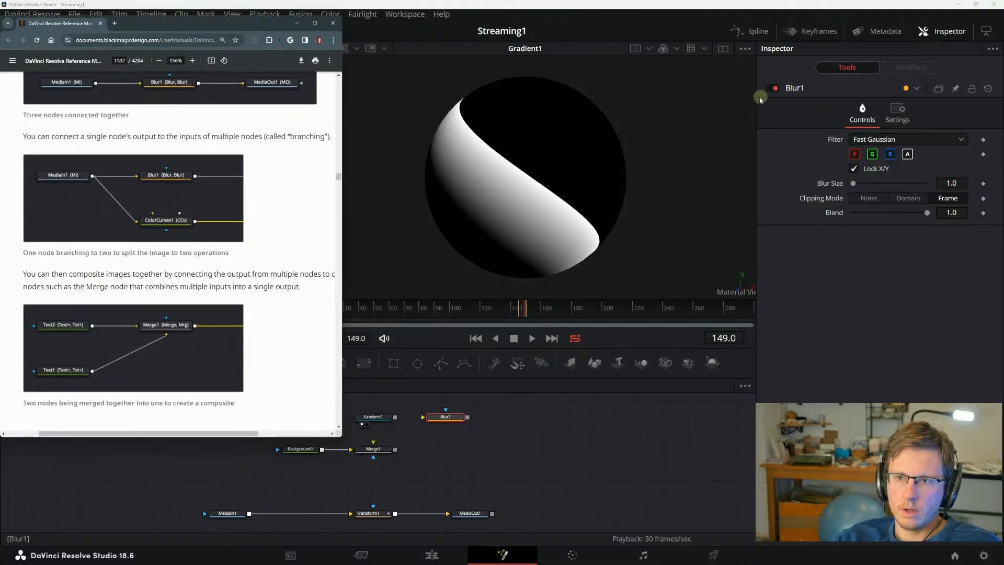
click(760, 99)
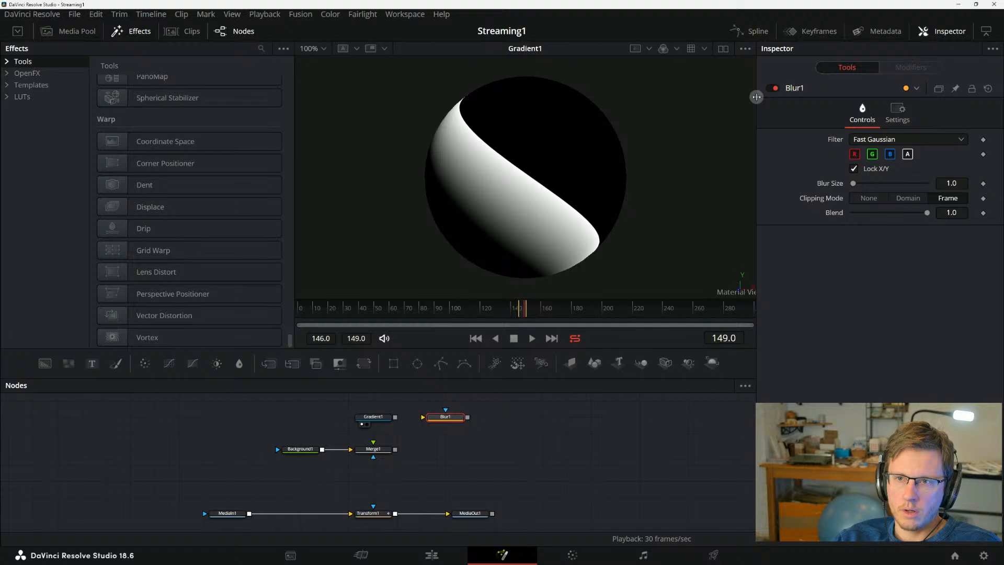
click(940, 31)
key(alt+Tab)
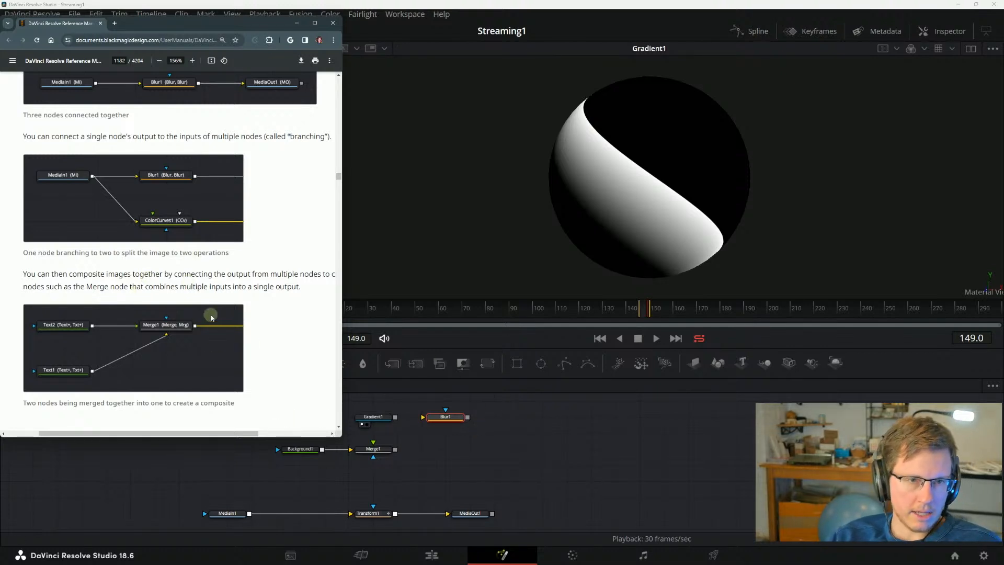
drag(342, 246, 386, 245)
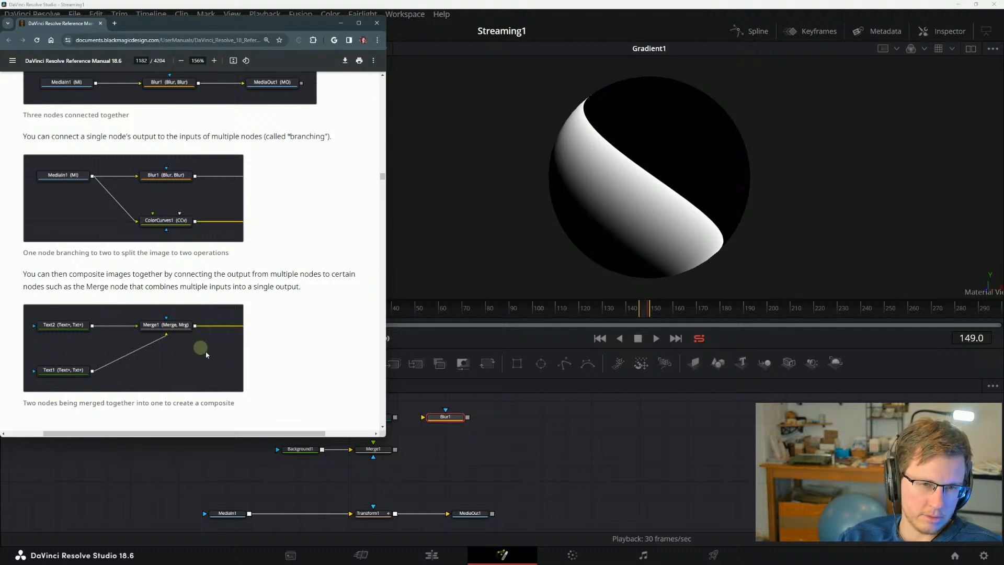
drag(285, 21, 281, 14)
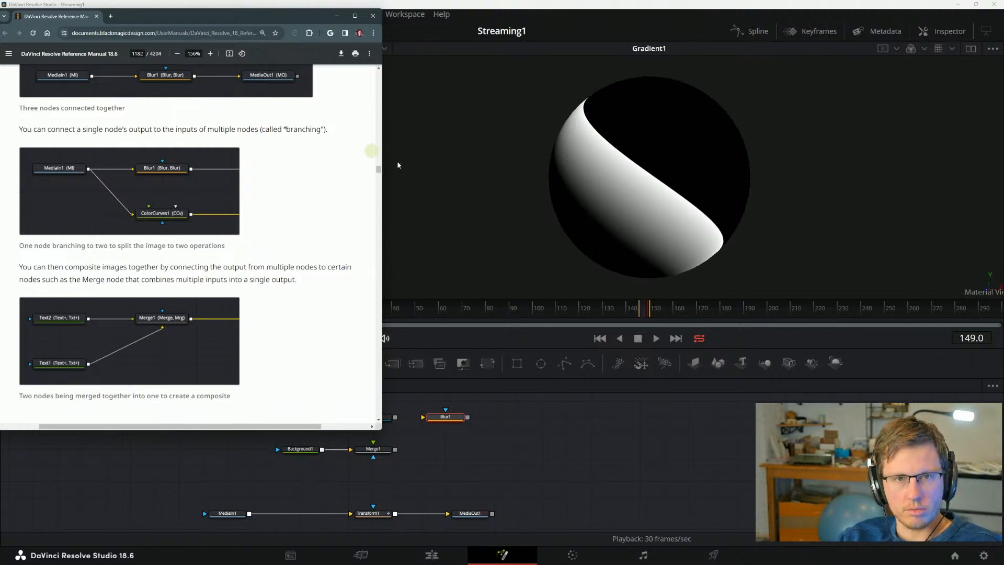
drag(260, 16, 204, 37)
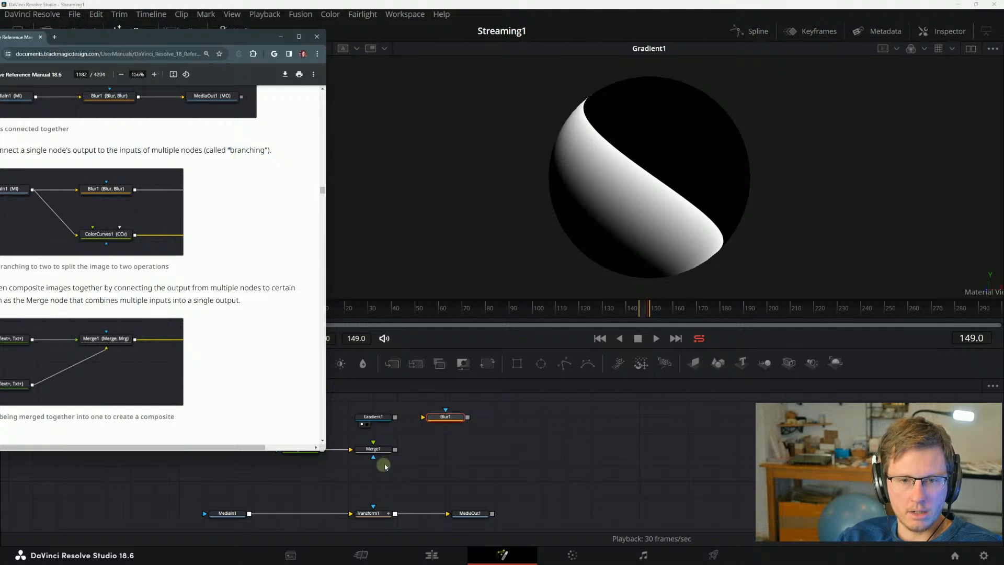
Move Blur1 and Merge1 farther from Gradient1 and try to connect Gradient1's output to Merge1's foreground input.
drag(435, 420, 535, 421)
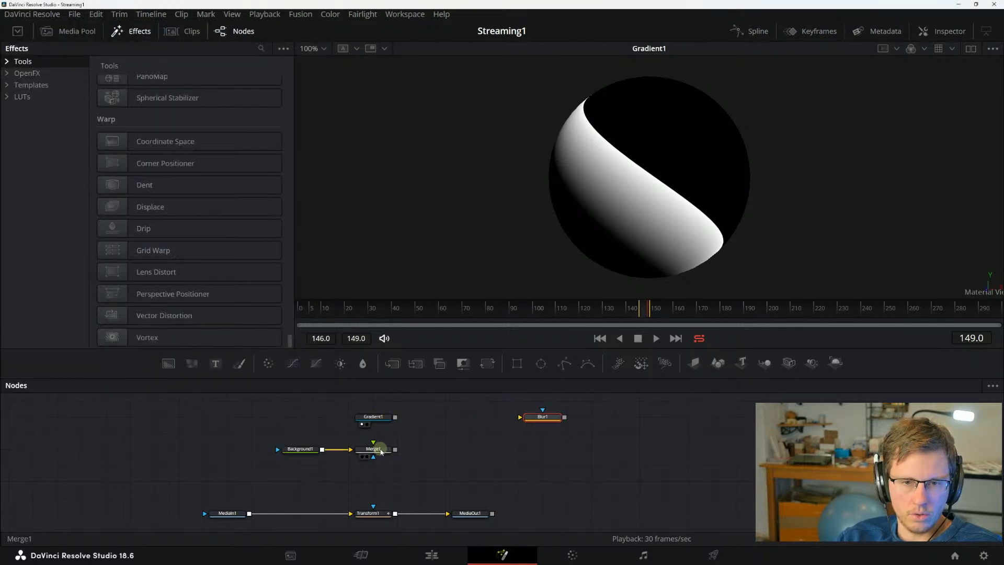
drag(374, 449, 446, 449)
drag(395, 417, 448, 445)
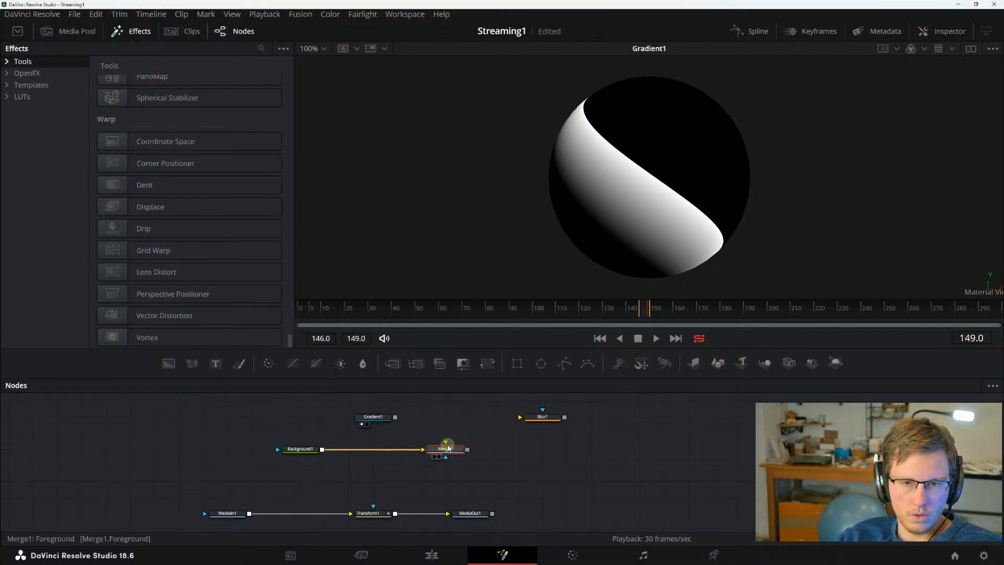
drag(396, 418, 442, 453)
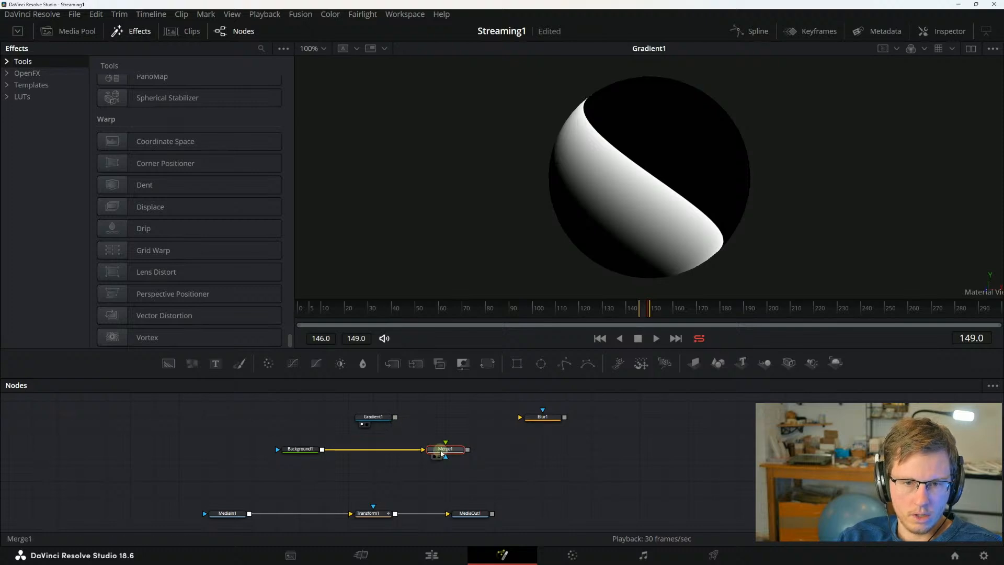
drag(396, 418, 441, 452)
click(409, 422)
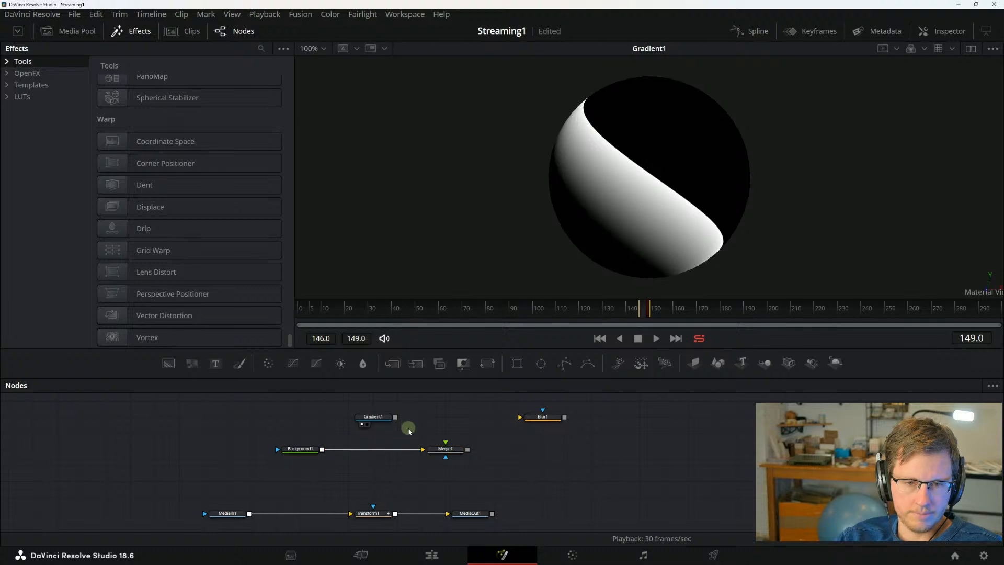
Connect Blur1's output to Merge1's foreground input and place Blur1 just above Merge1.
key(alt+Tab)
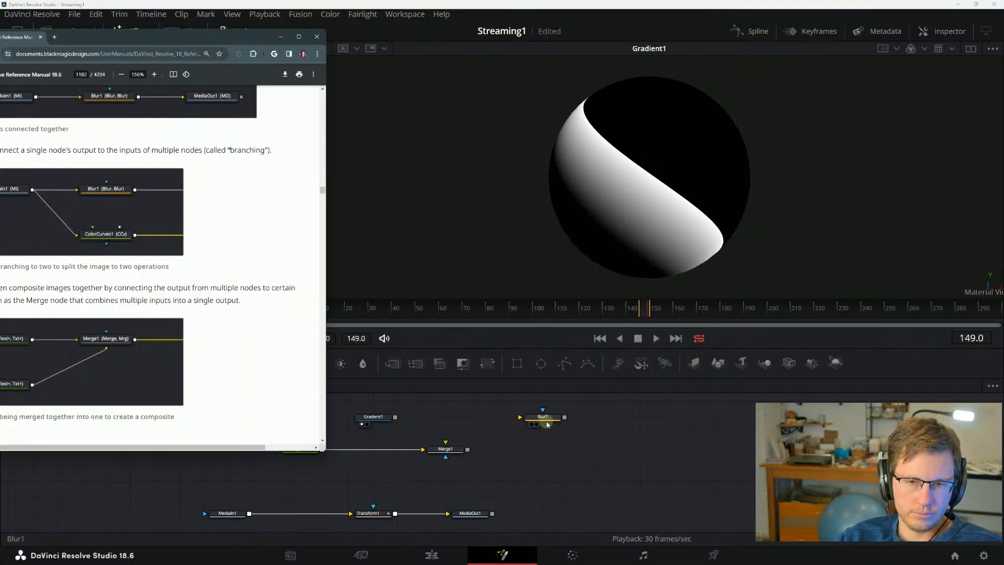
click(566, 418)
drag(567, 419, 446, 443)
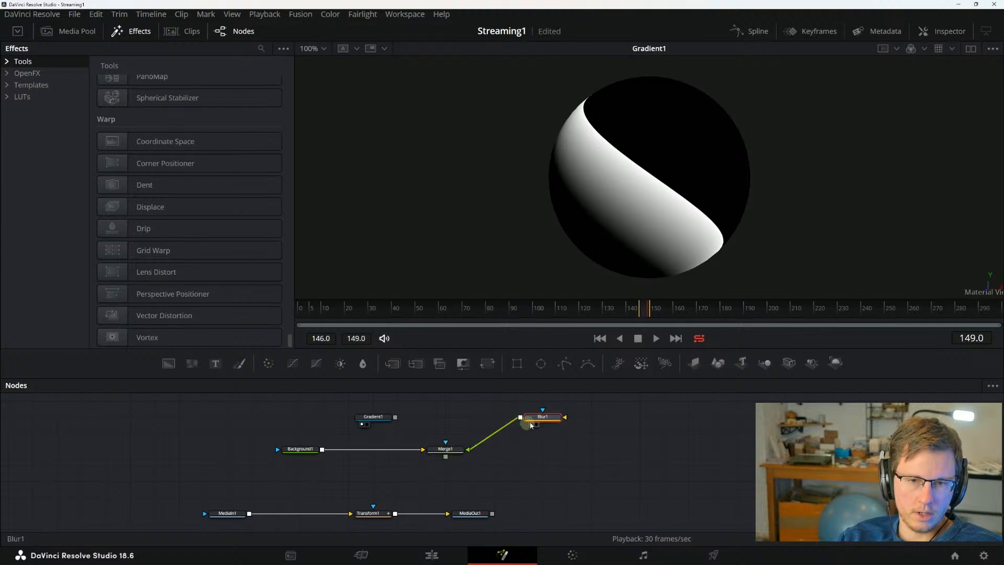
drag(548, 425, 488, 410)
Return to the manual and bring its window fully on screen at the passage on compositing with a Merge node.
key(alt+Tab)
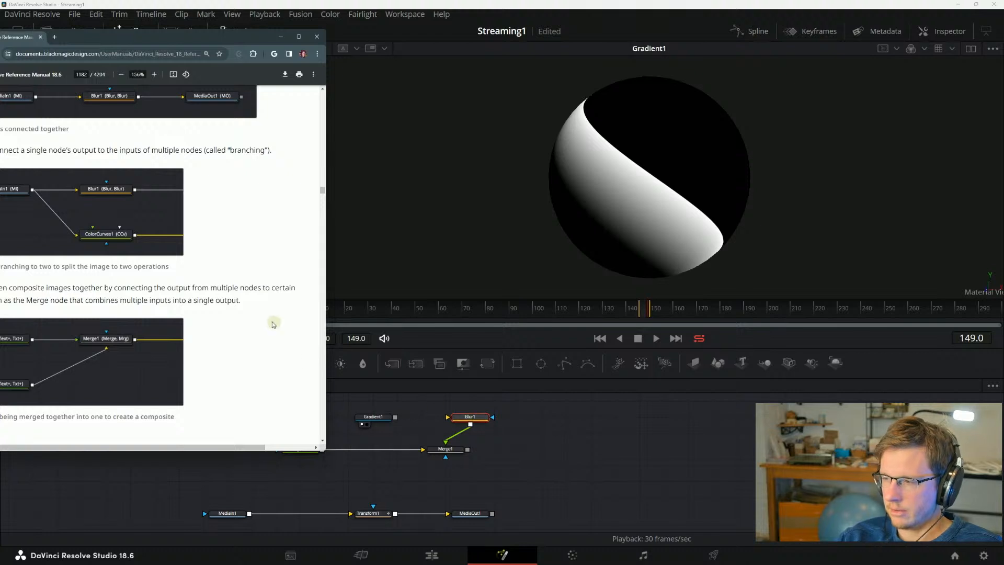
drag(157, 38, 241, 31)
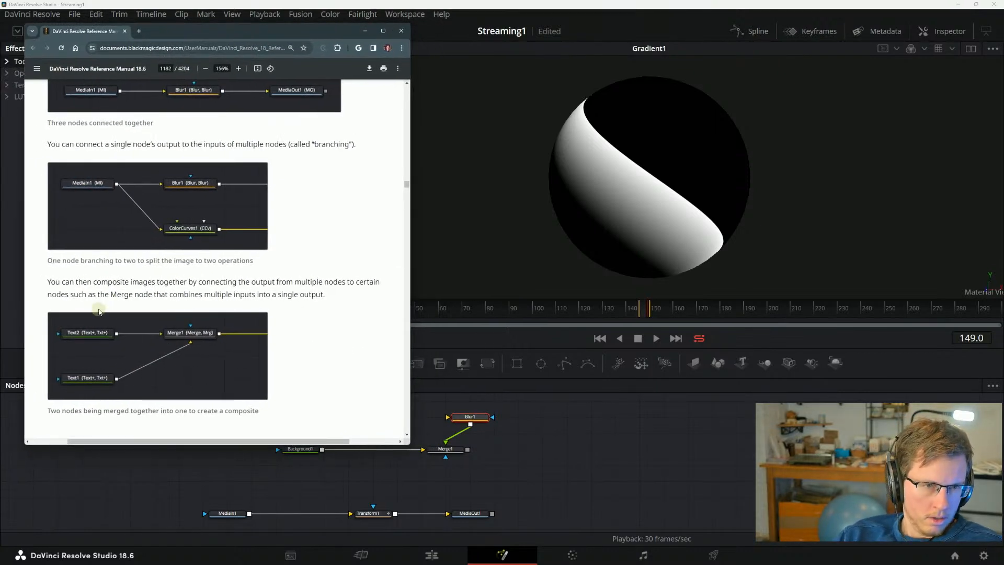
Read the manual's passage and figure on compositing multiple nodes with a Merge node.
drag(94, 282, 172, 283)
click(162, 292)
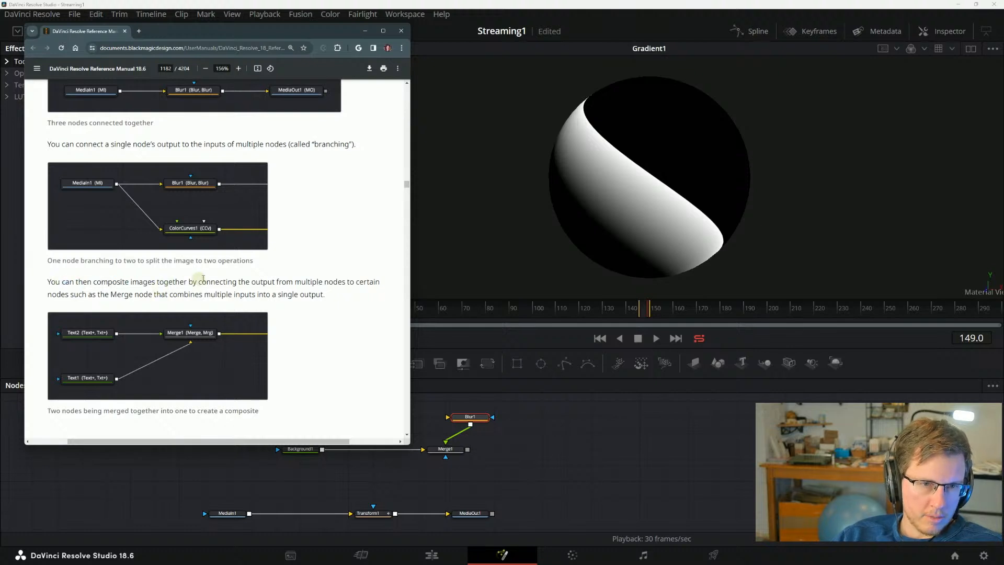
scroll(340, 297, down, 3)
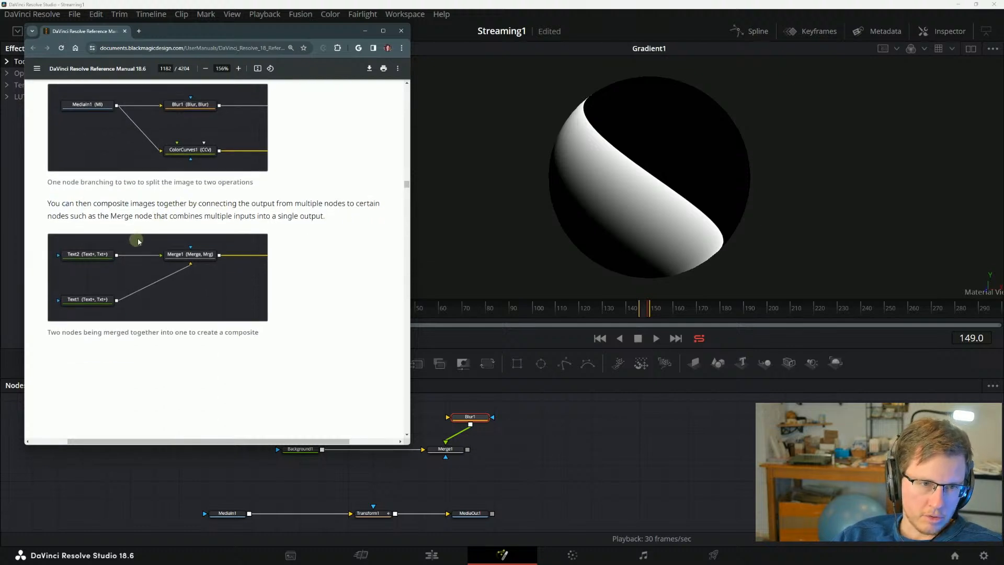
scroll(230, 220, down, 3)
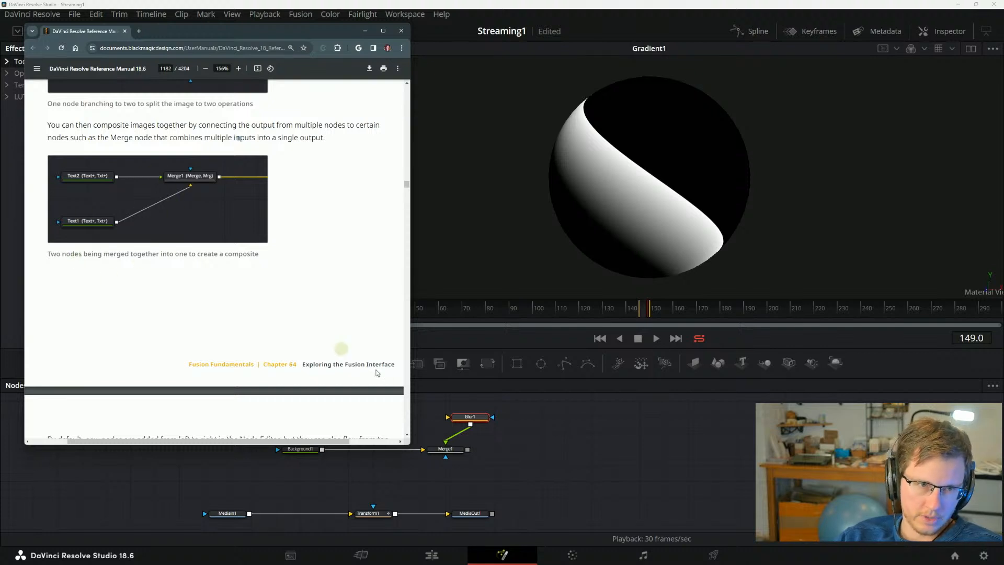
Add a Text+ node merged with Blur1, move its merge node well to the right of the text node, and show that merge in the viewer.
click(451, 486)
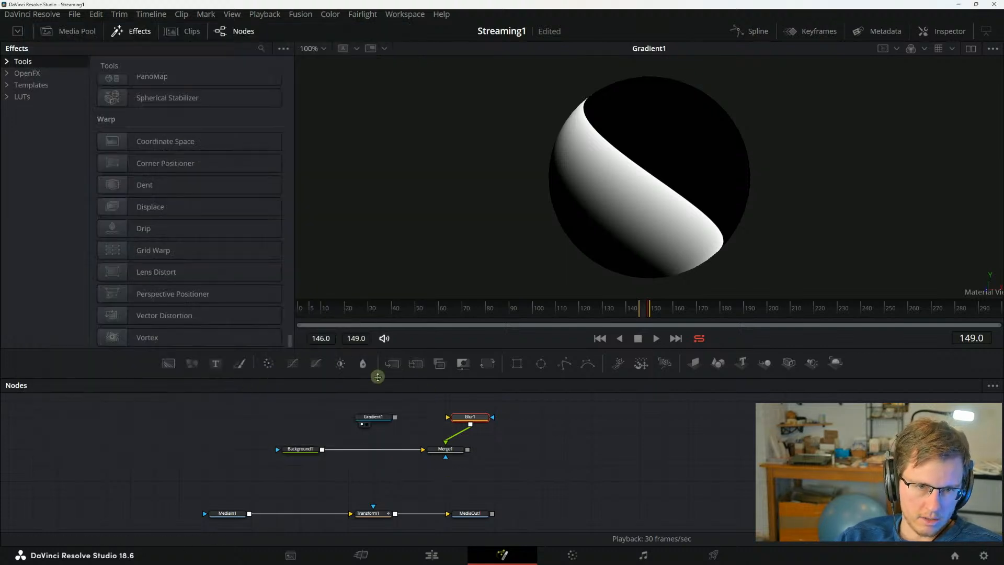
click(215, 363)
drag(517, 436, 616, 433)
mouse_move(486, 434)
mouse_down()
mouse_move(460, 436)
mouse_move(485, 434)
mouse_up()
click(613, 434)
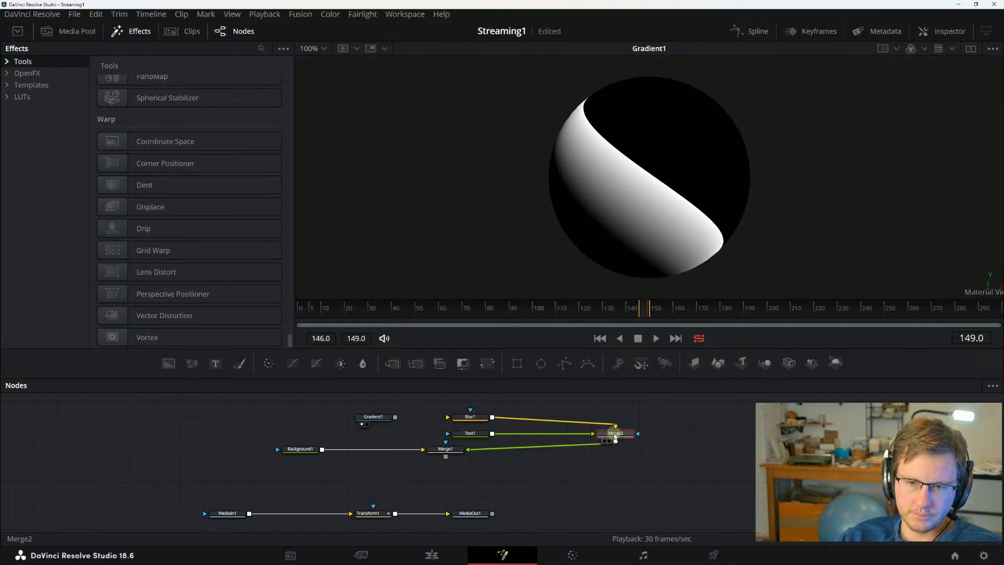
key(1)
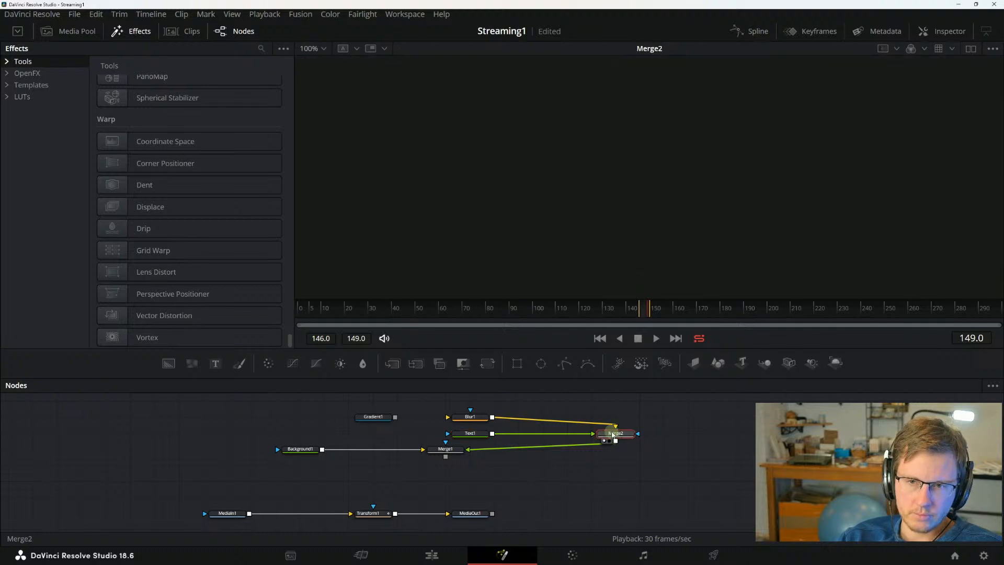
Enter "text" as Text1's content in the Inspector and show Text1 in the viewer.
click(472, 433)
click(941, 31)
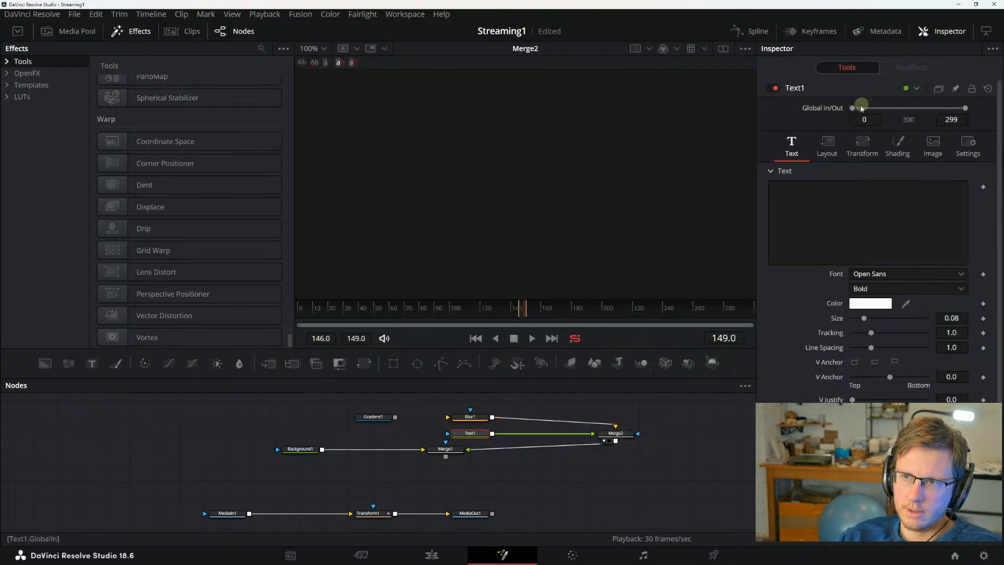
click(857, 210)
text(text)
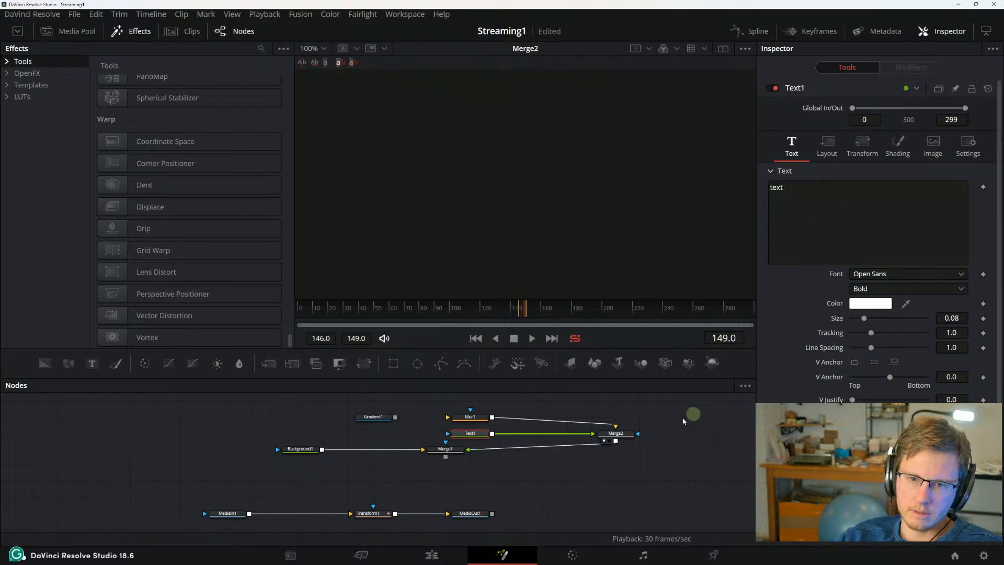
click(615, 436)
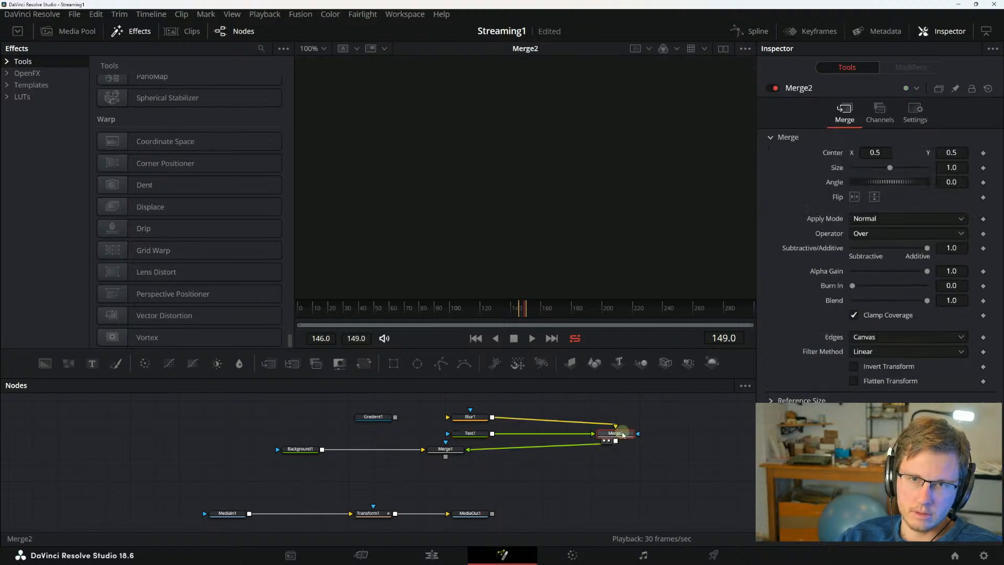
click(474, 434)
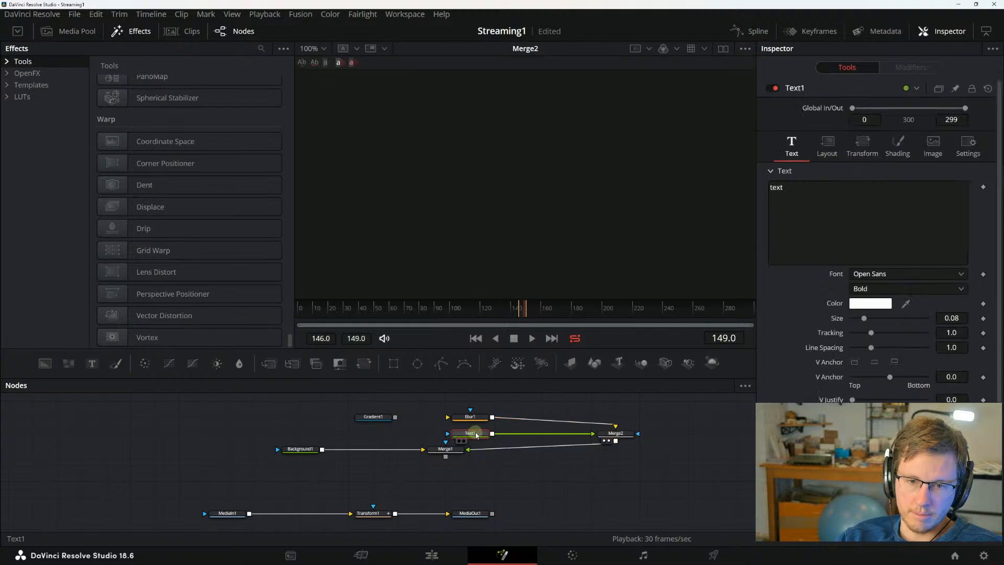
key(1)
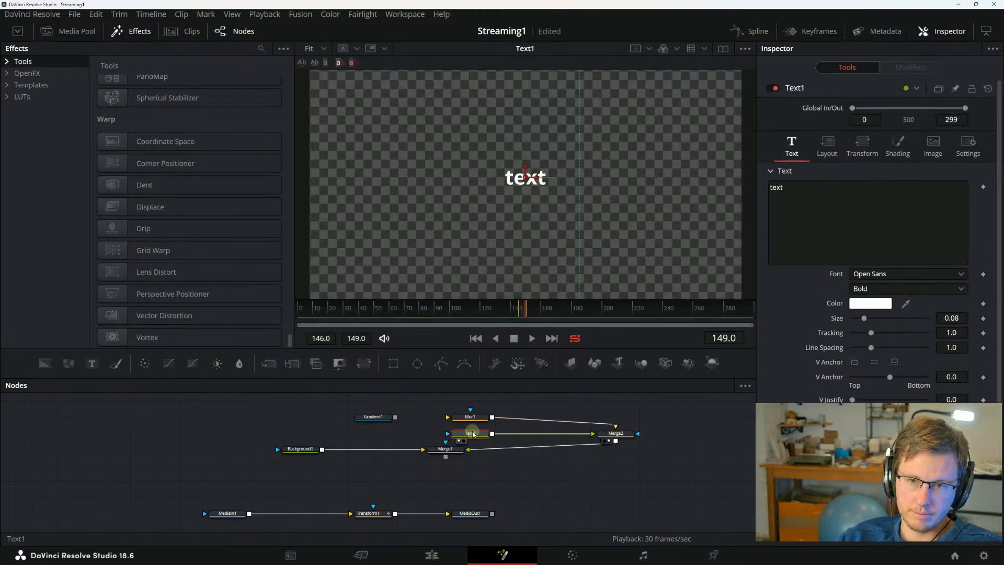
Delete the Blur1 node and try to connect Gradient1's output to Merge2.
drag(474, 418, 523, 419)
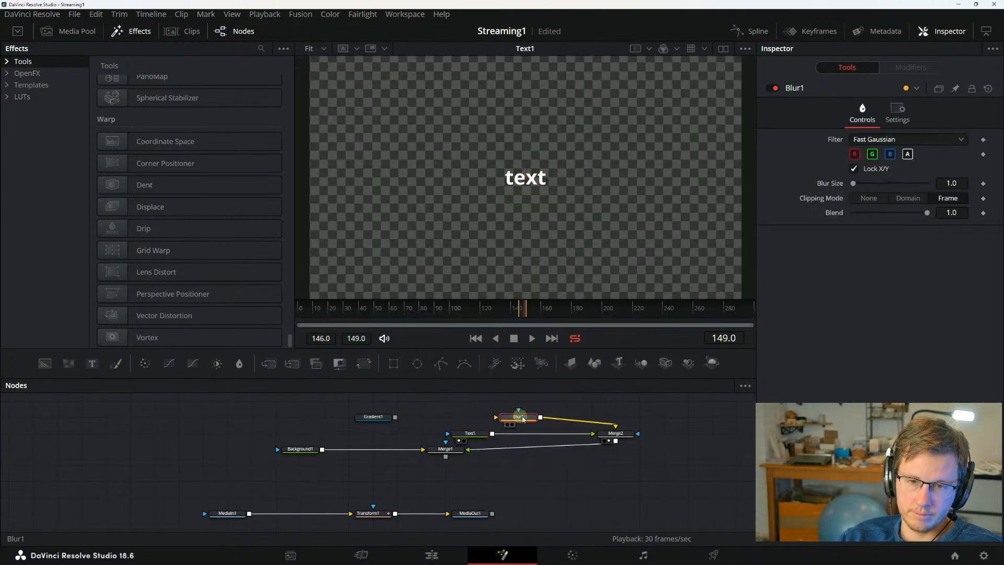
key(Delete)
click(445, 449)
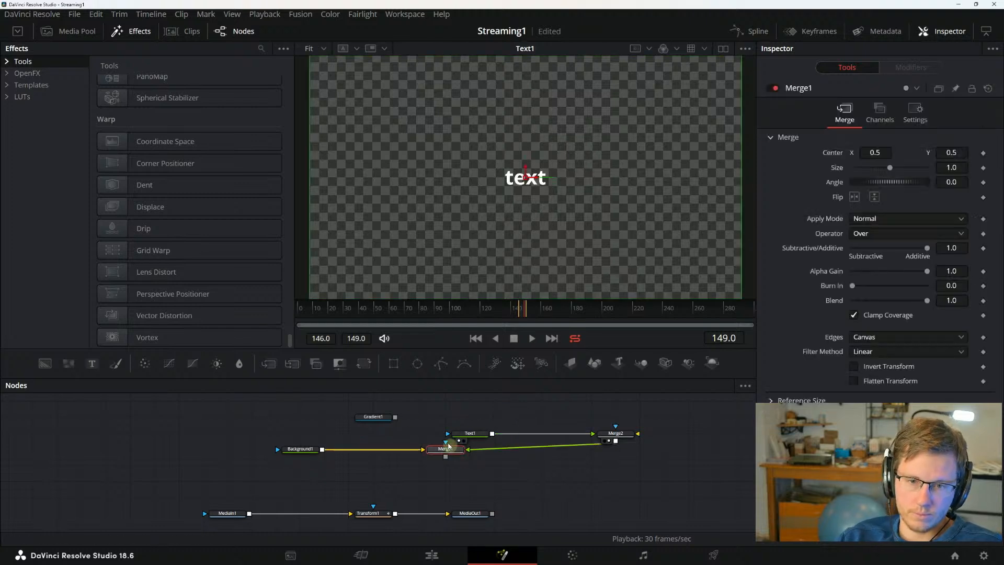
click(387, 417)
drag(396, 416, 603, 430)
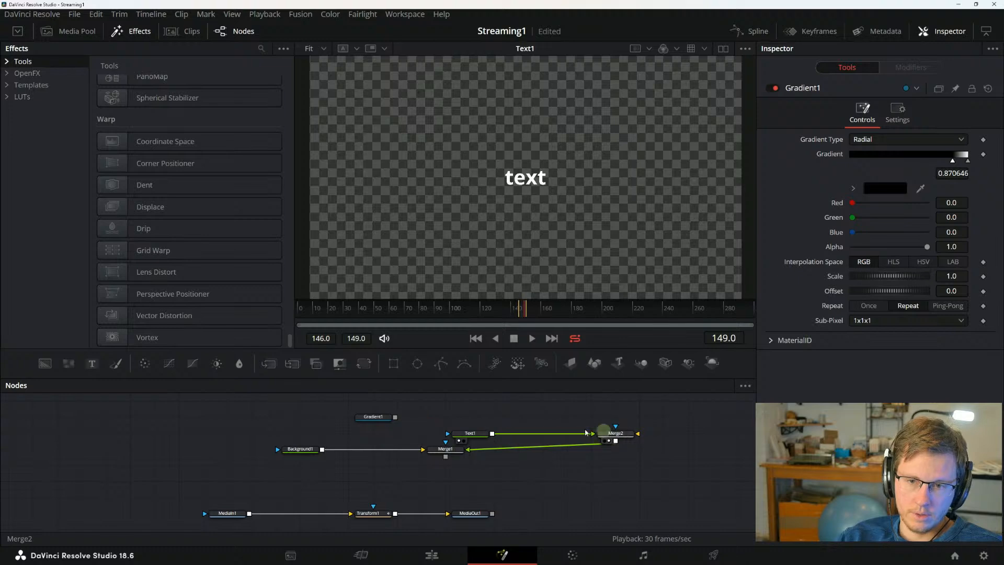
Return to the manual and read the passage and figure on node flow directions and automatically reorienting connections.
key(alt+Tab)
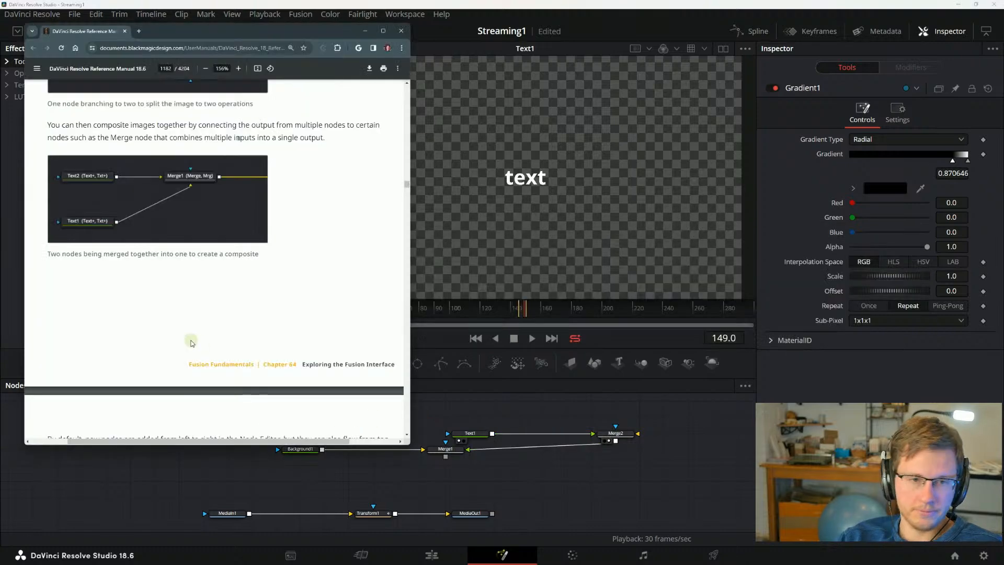
scroll(76, 244, down, 5)
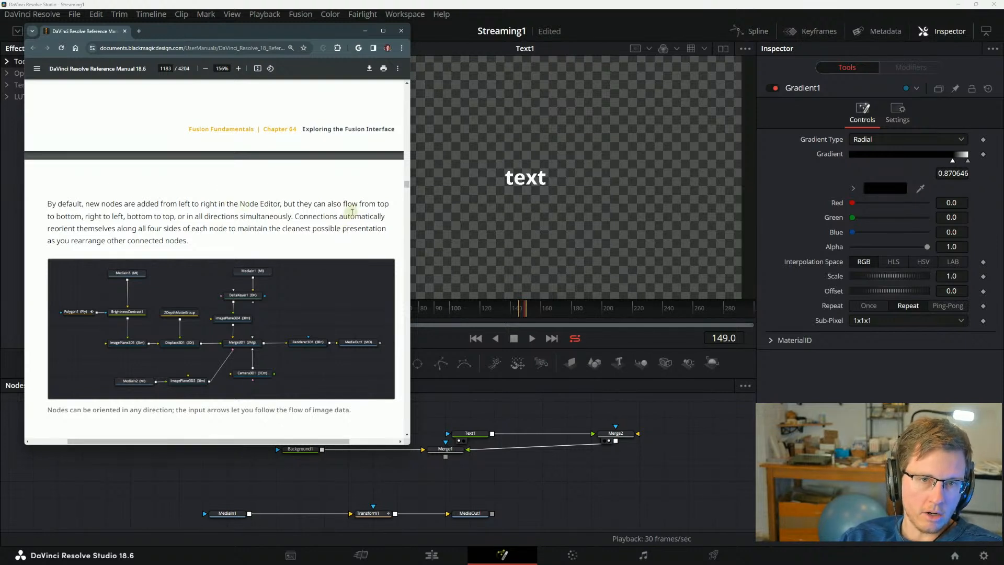
drag(92, 217, 185, 205)
click(192, 233)
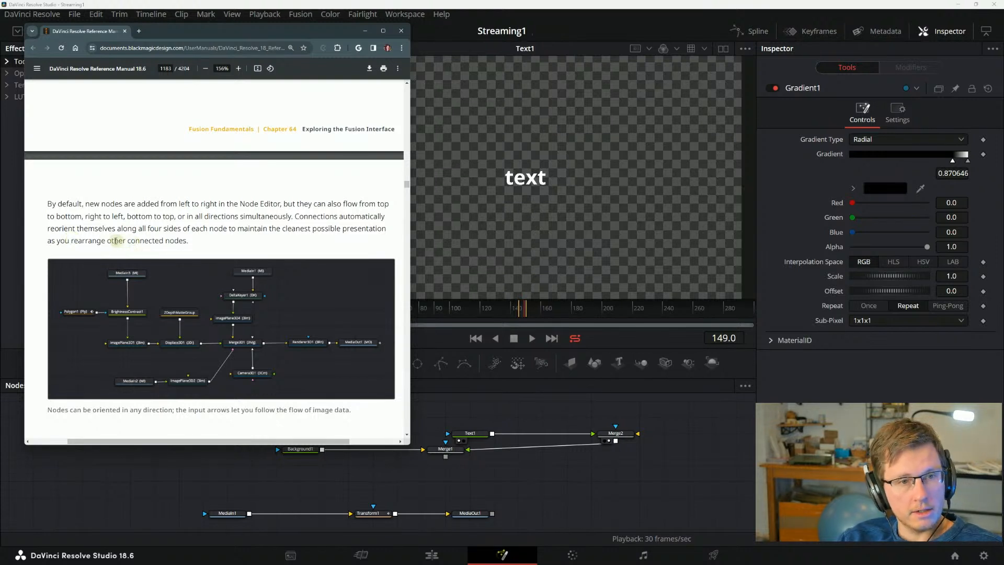
drag(77, 229, 209, 228)
drag(214, 229, 204, 228)
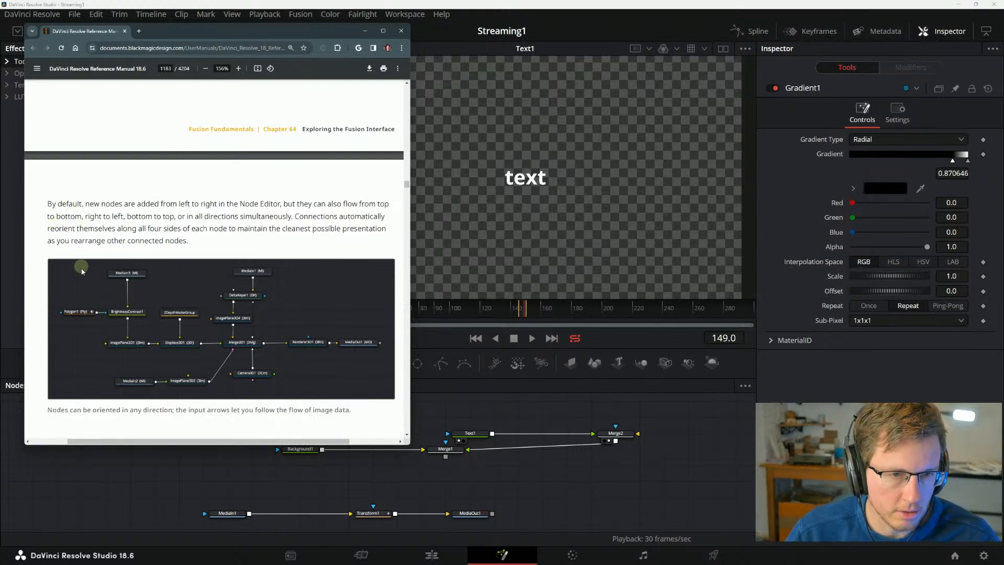
scroll(120, 329, down, 1)
scroll(121, 328, down, 2)
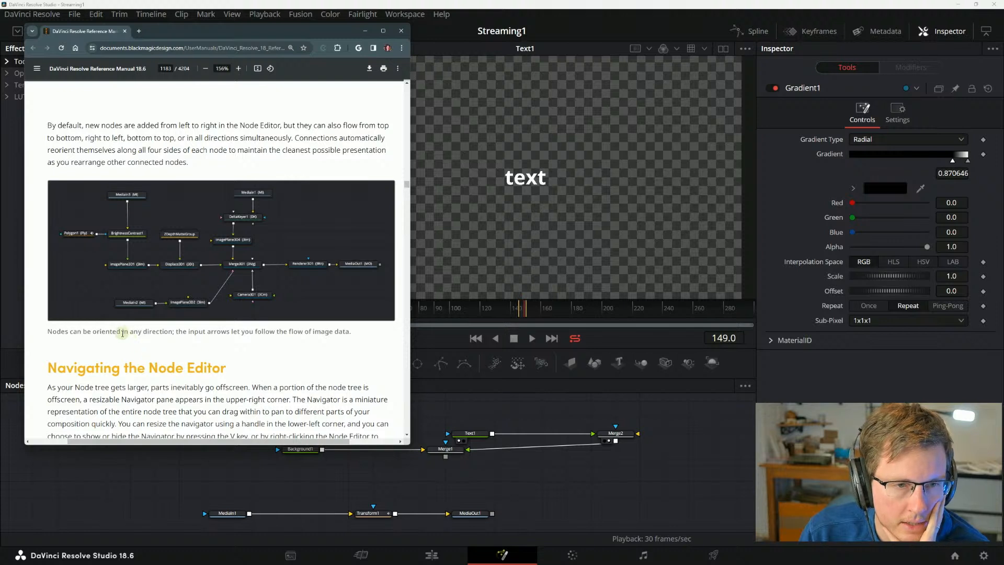
drag(122, 334, 192, 334)
click(193, 335)
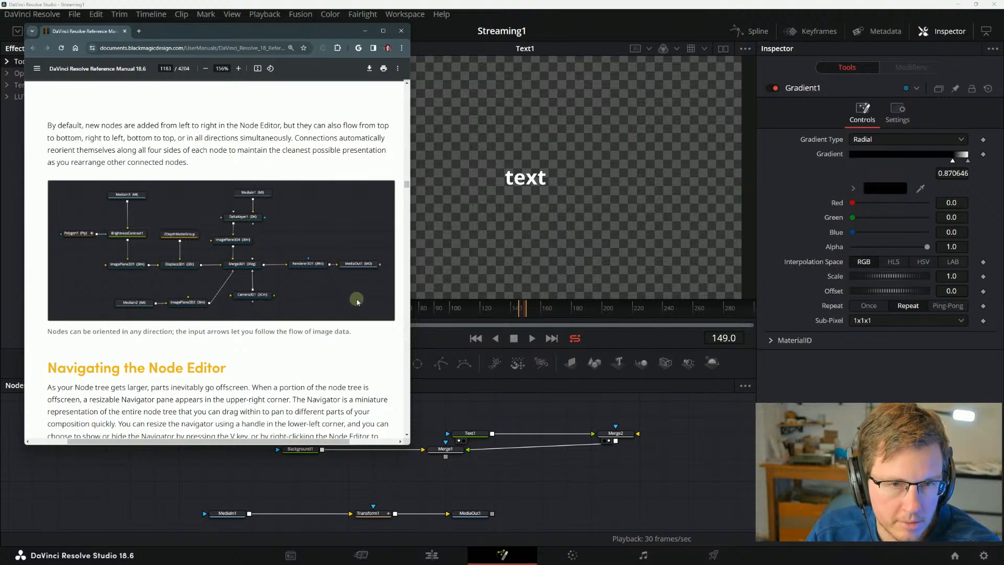
Read the start of the manual's Navigating the Node Editor section and enlarge the node tree to bring up the Navigator.
scroll(123, 254, down, 3)
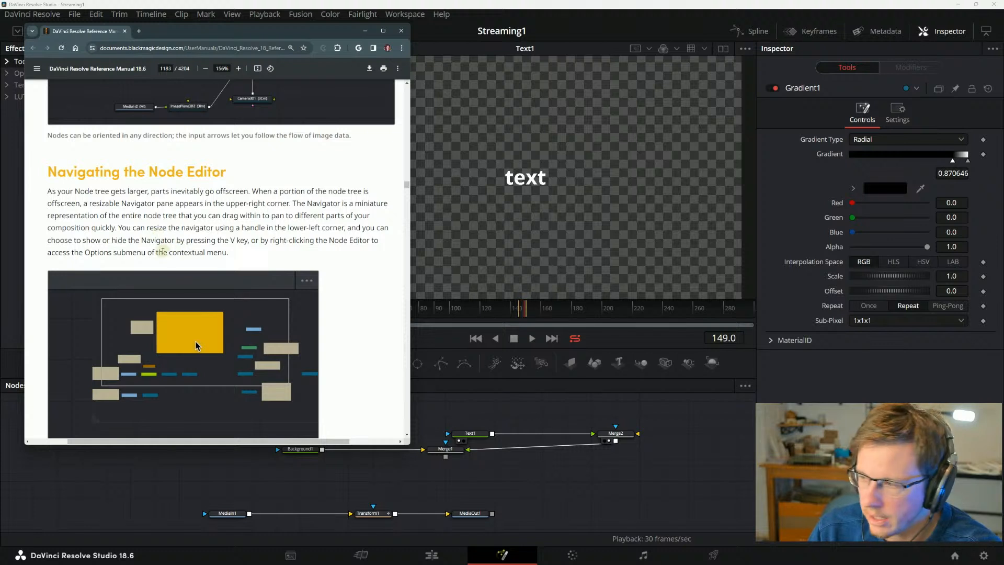
drag(66, 194, 100, 195)
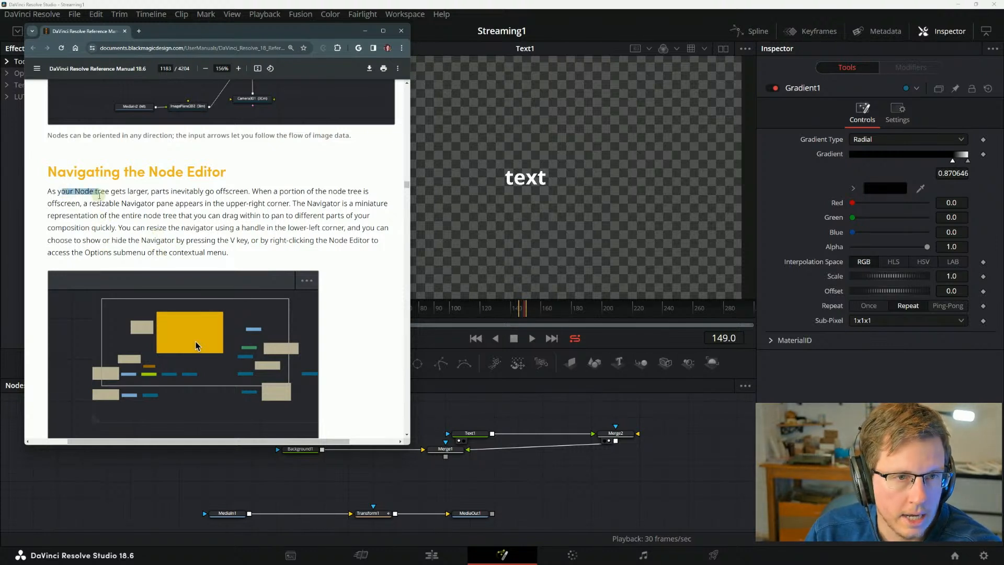
scroll(111, 217, down, 1)
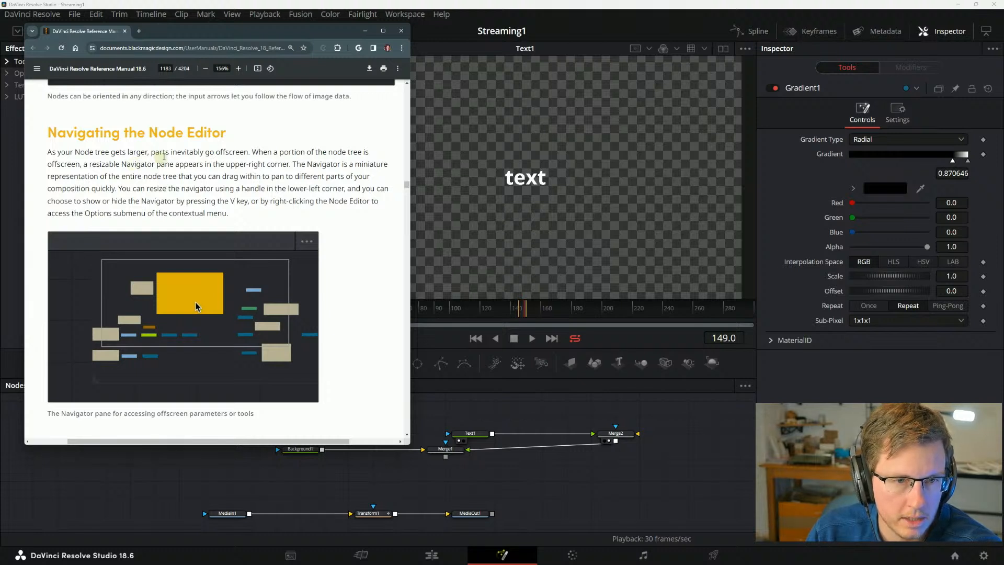
click(567, 475)
scroll(518, 474, up, 3)
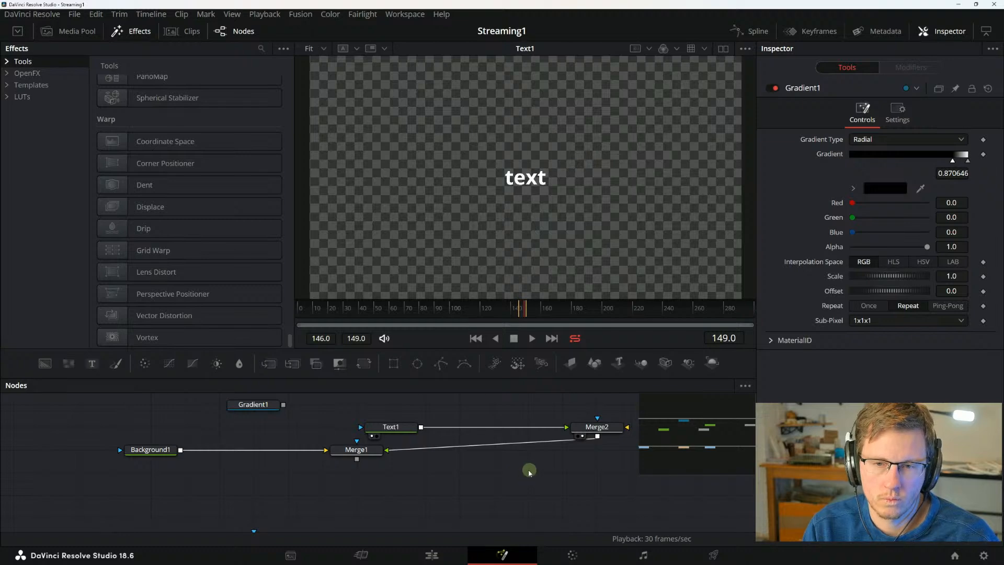
Return to the manual's passage on panning with the Navigator and shift its window slightly up and to the left.
key(alt+Tab)
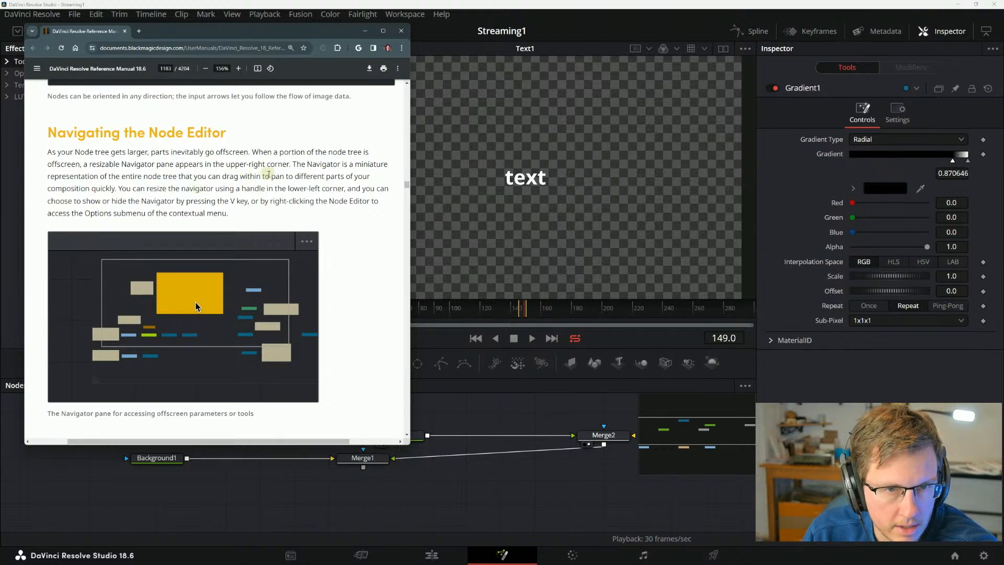
drag(264, 177, 332, 177)
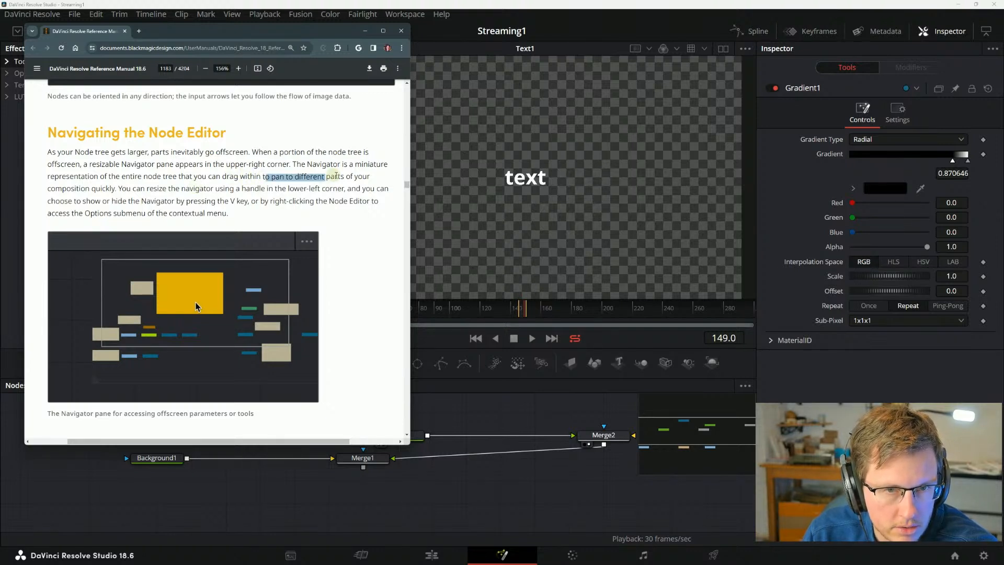
click(345, 176)
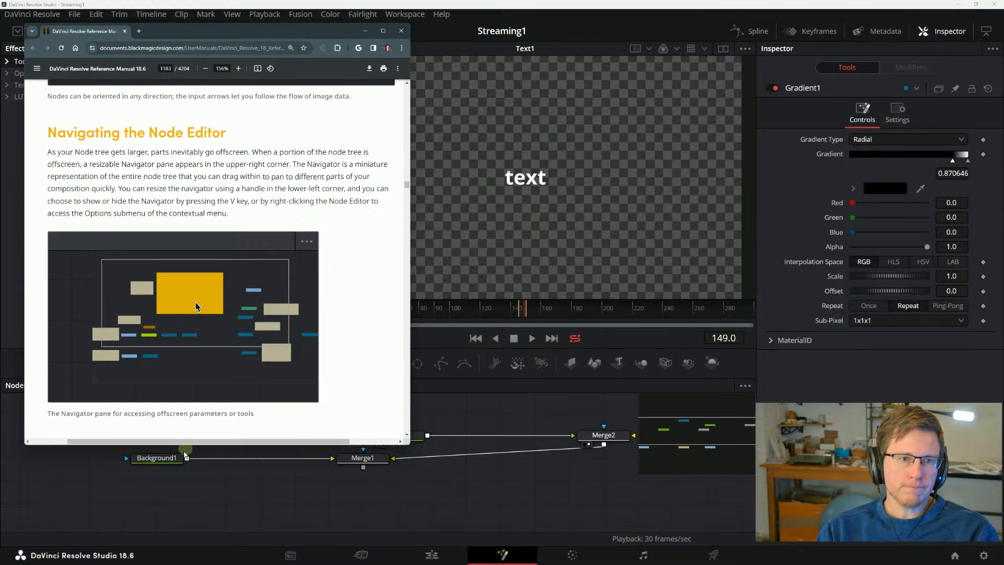
drag(287, 38, 271, 30)
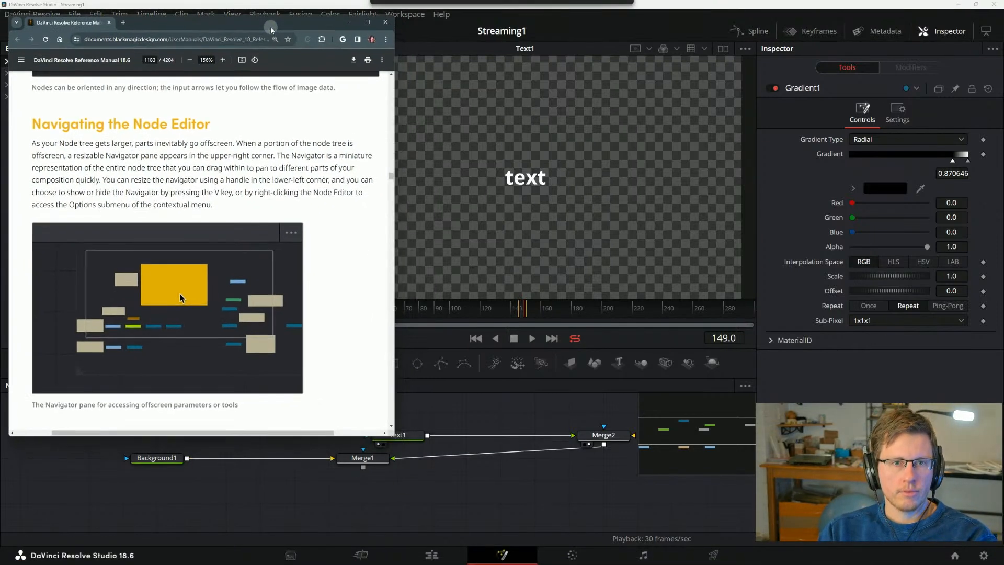
Bring Gradient1 back into view in the Node Editor and show it in the viewer.
drag(504, 467, 504, 501)
click(257, 449)
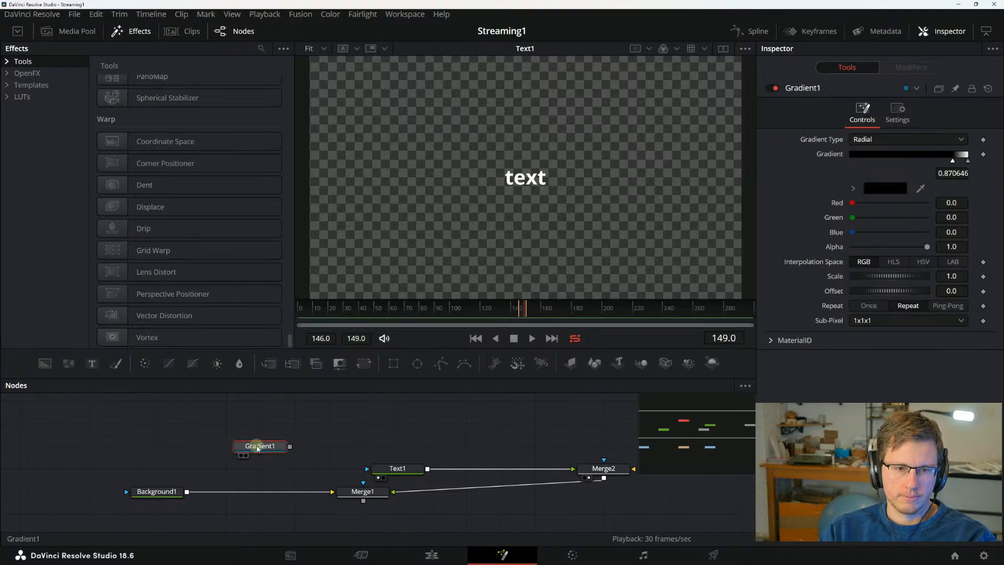
key(1)
Consult the manual on resizing the Navigator, then widen the Navigator pane in the Node Editor by its lower-left handle.
key(alt+Tab)
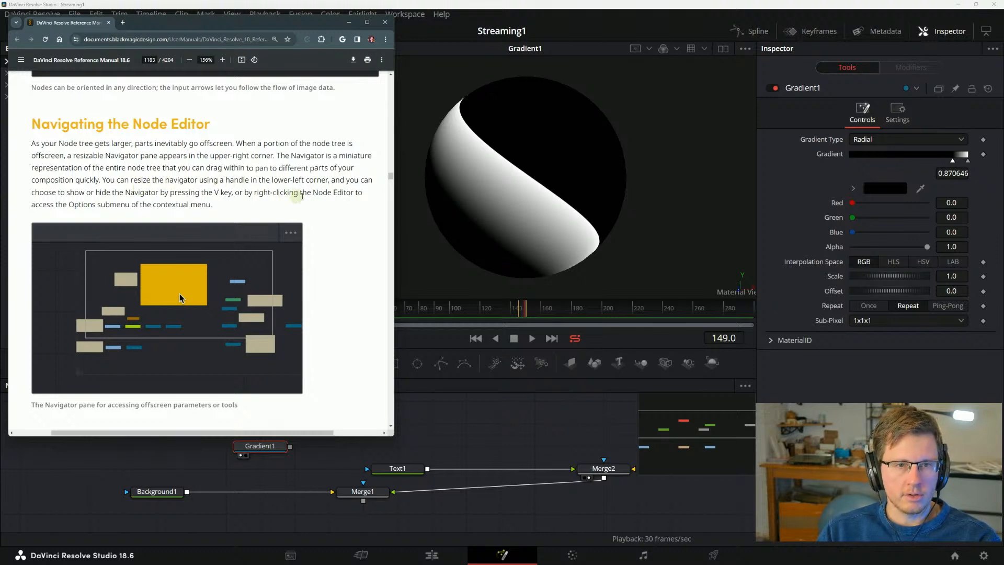
click(639, 474)
mouse_move(639, 473)
mouse_down()
mouse_move(587, 476)
mouse_move(453, 546)
mouse_move(532, 502)
mouse_move(639, 474)
mouse_up()
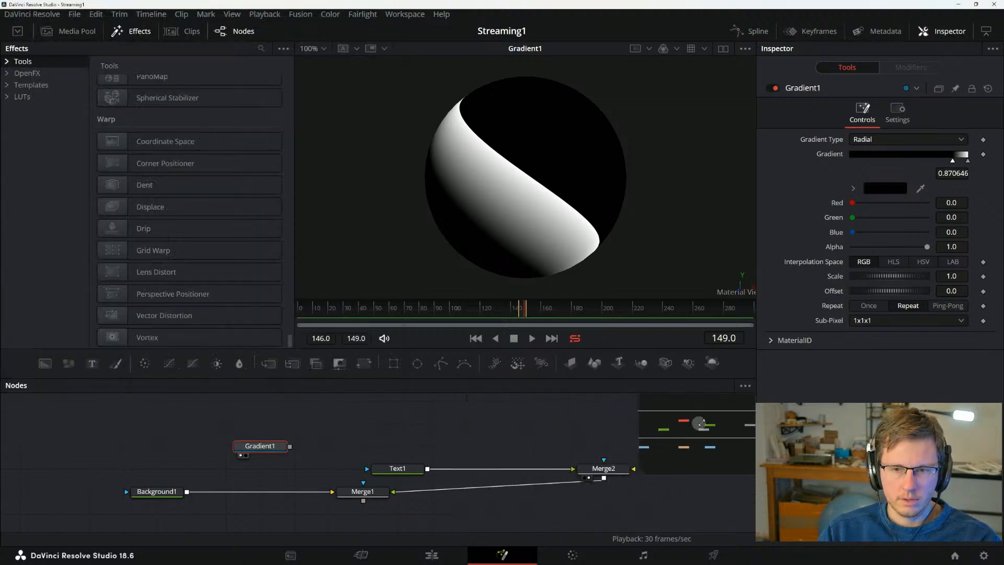
scroll(707, 426, down, 3)
scroll(704, 426, down, 1)
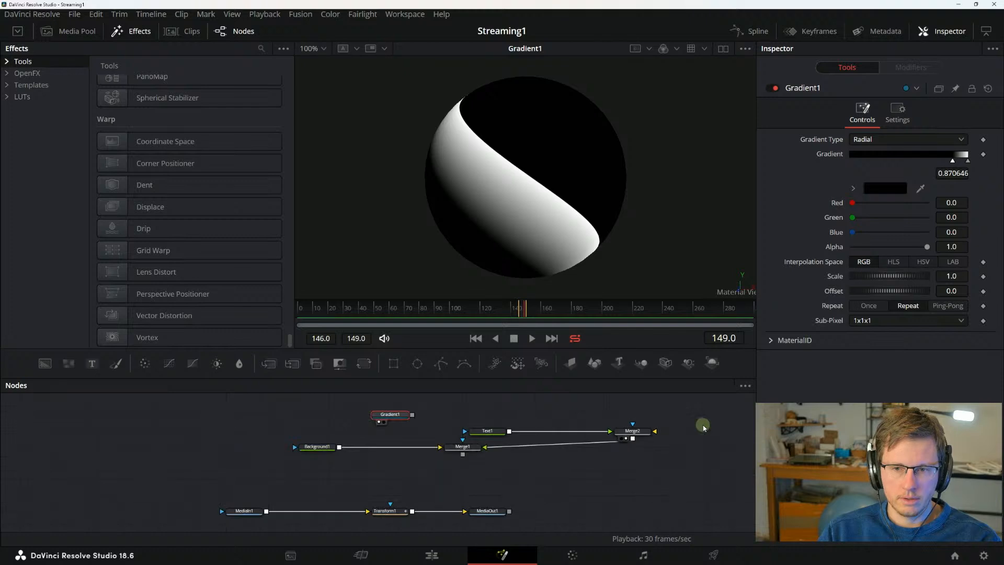
scroll(704, 426, up, 4)
scroll(700, 432, down, 4)
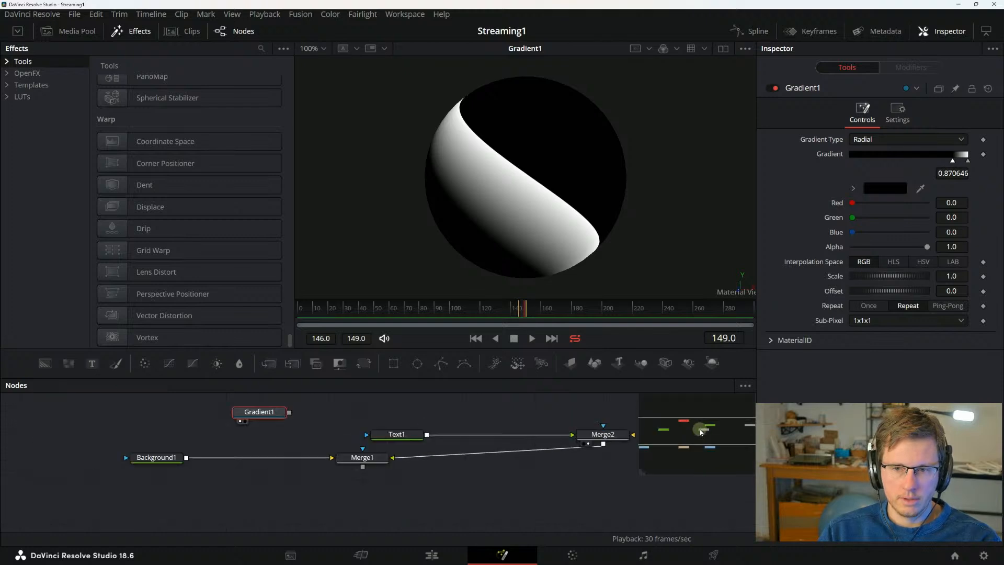
scroll(698, 437, up, 2)
drag(640, 473, 601, 473)
Arrange Gradient1, Text1 and Merge2 compactly in one row and place Background1 directly below Gradient1.
drag(496, 501, 493, 493)
scroll(492, 491, down, 2)
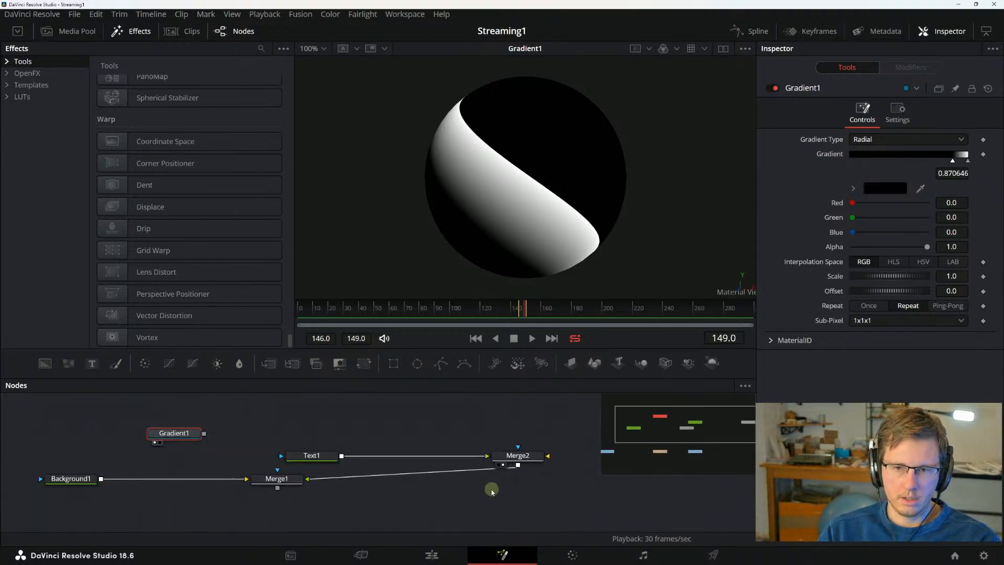
drag(324, 458, 288, 457)
click(289, 456)
drag(518, 456, 346, 457)
drag(178, 434, 215, 457)
drag(95, 471, 234, 472)
scroll(229, 518, down, 3)
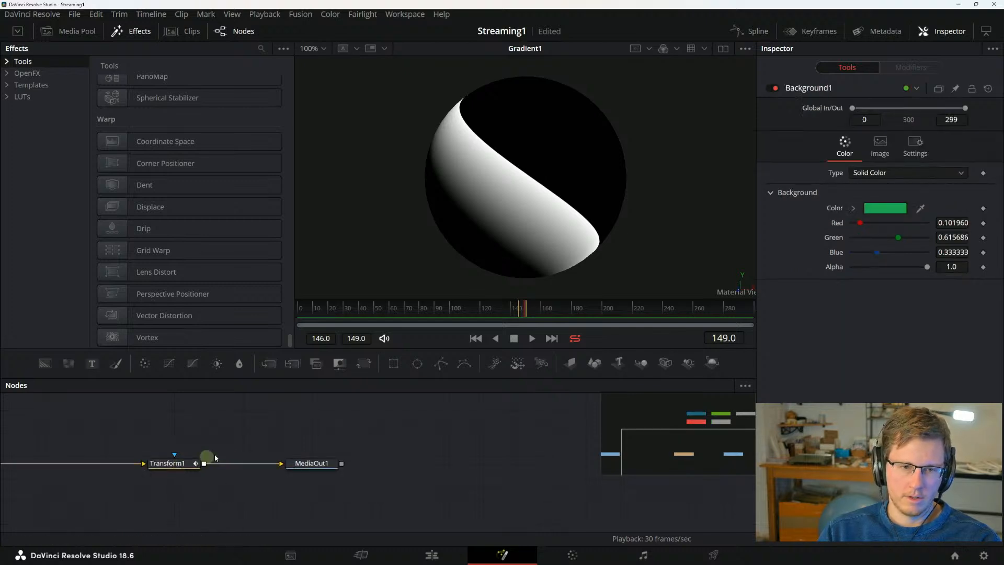
Arrange MediaIn1, Transform1, Background1, Merge1 and MediaOut1 compactly in one row directly below the Gradient1, Text1 and Merge2 row.
scroll(238, 454, up, 2)
scroll(280, 490, down, 1)
drag(303, 498, 332, 421)
drag(169, 499, 140, 420)
drag(48, 500, 190, 511)
drag(98, 514, 214, 420)
drag(352, 456, 310, 461)
scroll(310, 462, down, 2)
scroll(369, 456, up, 2)
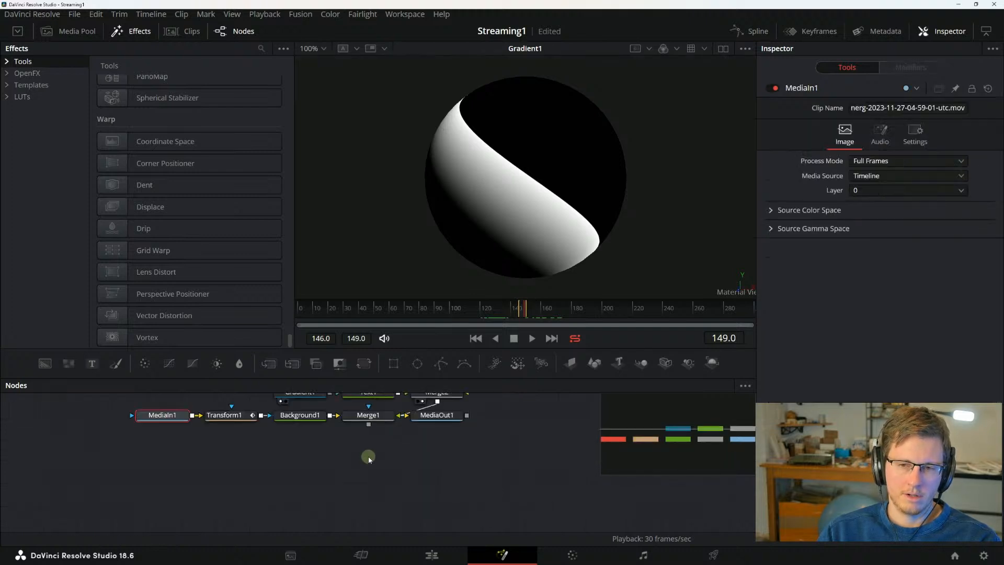
Add a second Background node in the empty area below the existing node tree.
scroll(367, 458, down, 2)
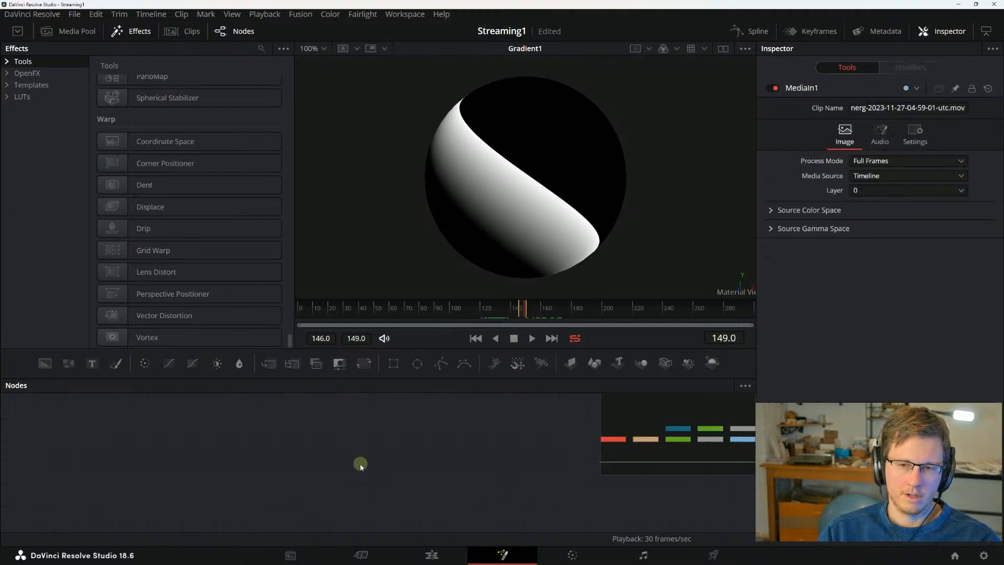
click(45, 363)
drag(301, 508, 351, 503)
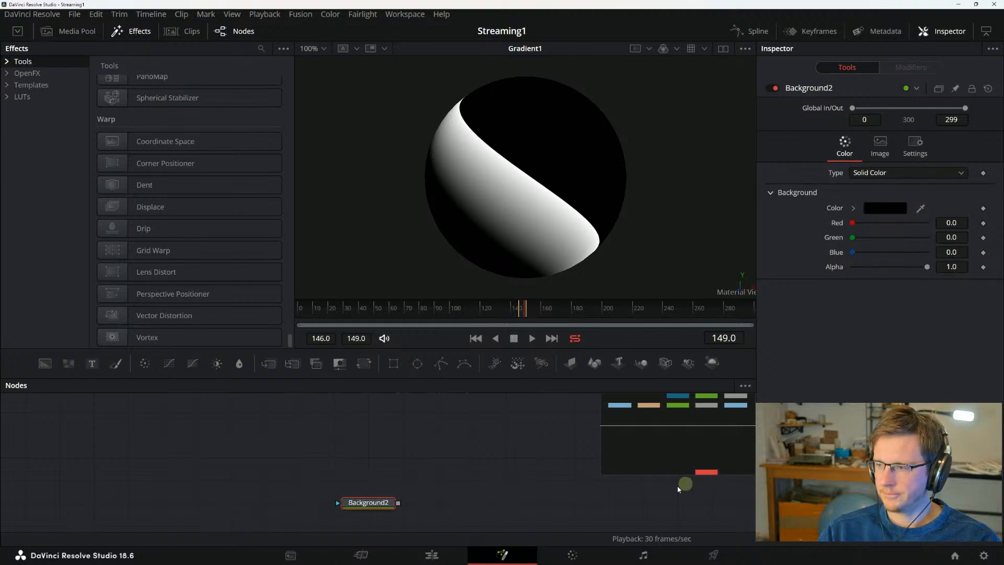
Try resizing the Navigator pane, leaving it slightly narrower, and place Background2 below Background1 with a gap between them.
drag(603, 475, 458, 552)
mouse_move(377, 513)
mouse_down()
mouse_move(132, 507)
mouse_move(455, 507)
mouse_move(307, 509)
mouse_move(243, 524)
mouse_move(209, 506)
mouse_move(144, 512)
mouse_move(467, 496)
mouse_move(230, 506)
mouse_up()
drag(470, 522, 622, 474)
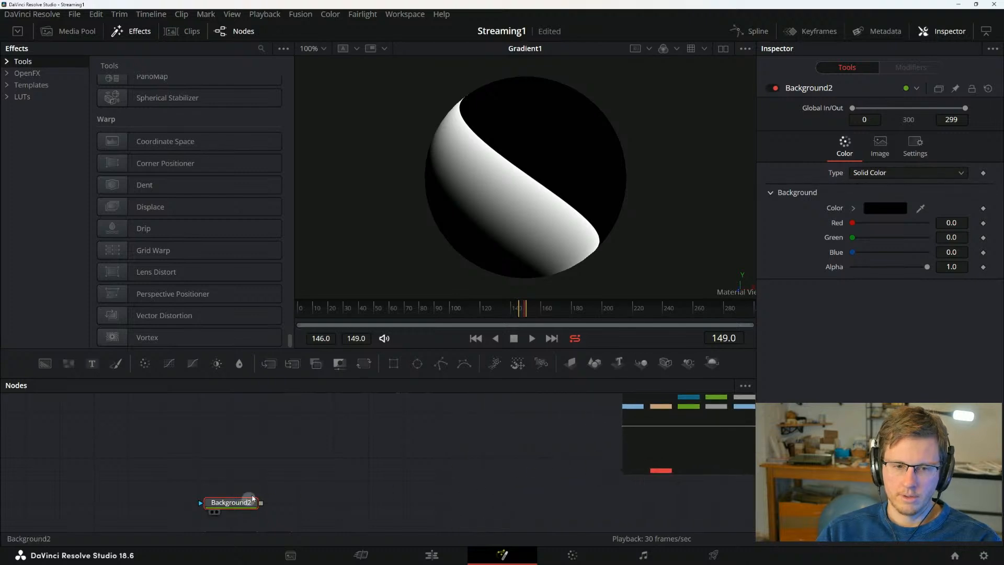
drag(250, 500, 319, 433)
drag(513, 444, 423, 516)
drag(234, 460, 327, 488)
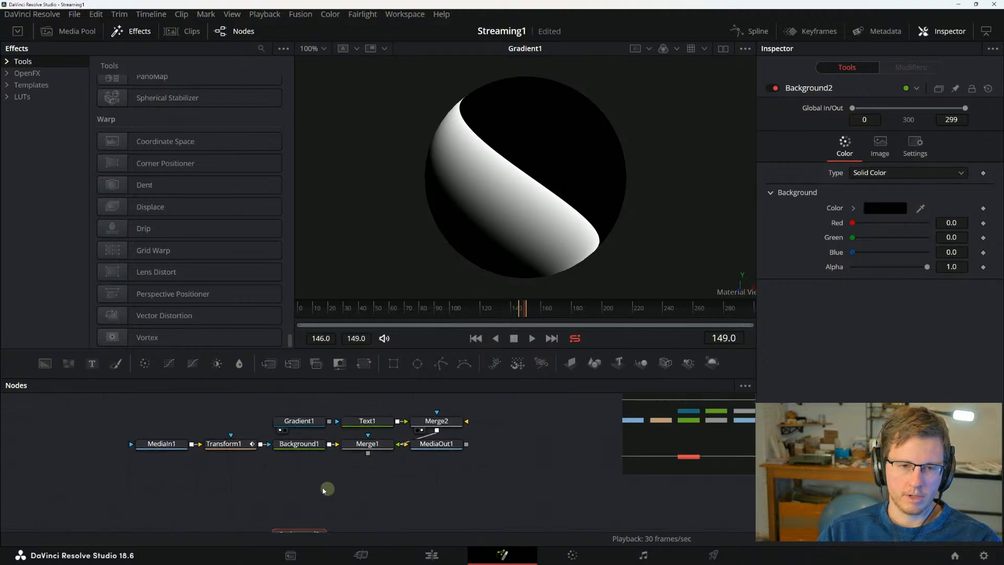
drag(307, 523, 310, 492)
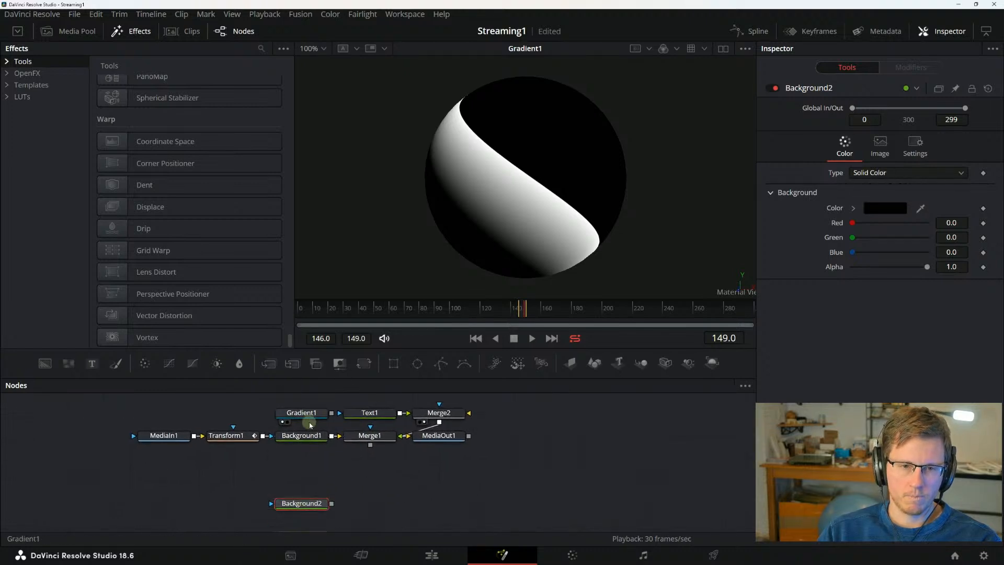
Spread out the tree: MediaIn1, Transform1 and MediaOut1 in a separate lower row above Background2, Gradient1 and the Background1–Merge2 group higher up.
drag(311, 421, 276, 401)
drag(439, 435, 542, 480)
drag(235, 439, 235, 485)
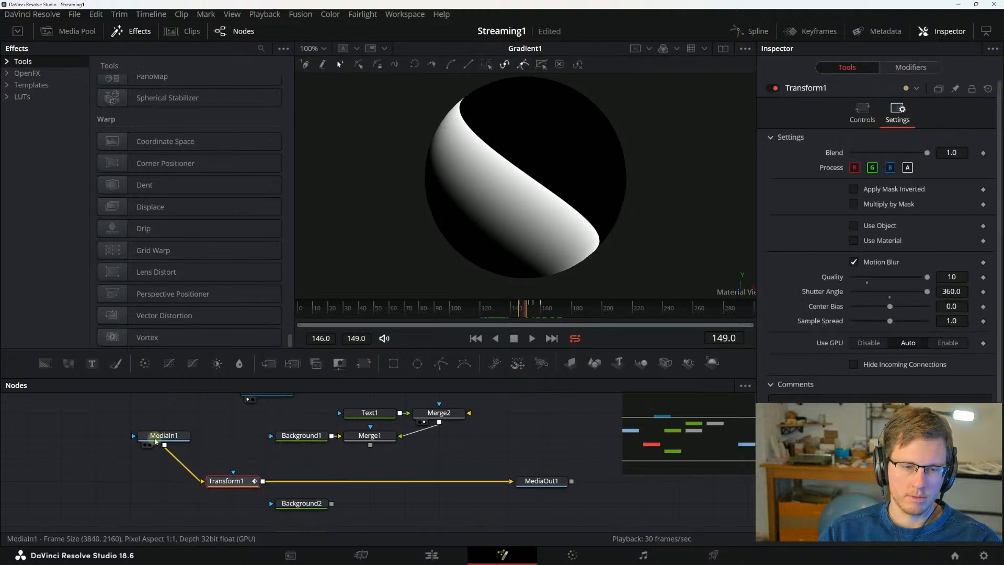
drag(164, 437, 130, 482)
drag(340, 442, 462, 403)
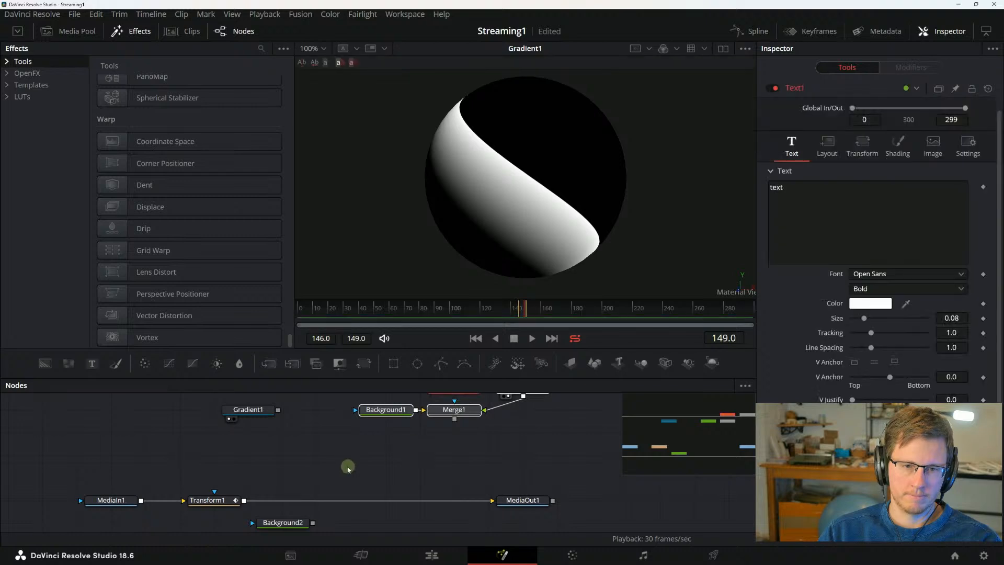
drag(348, 465, 375, 442)
drag(311, 502, 316, 521)
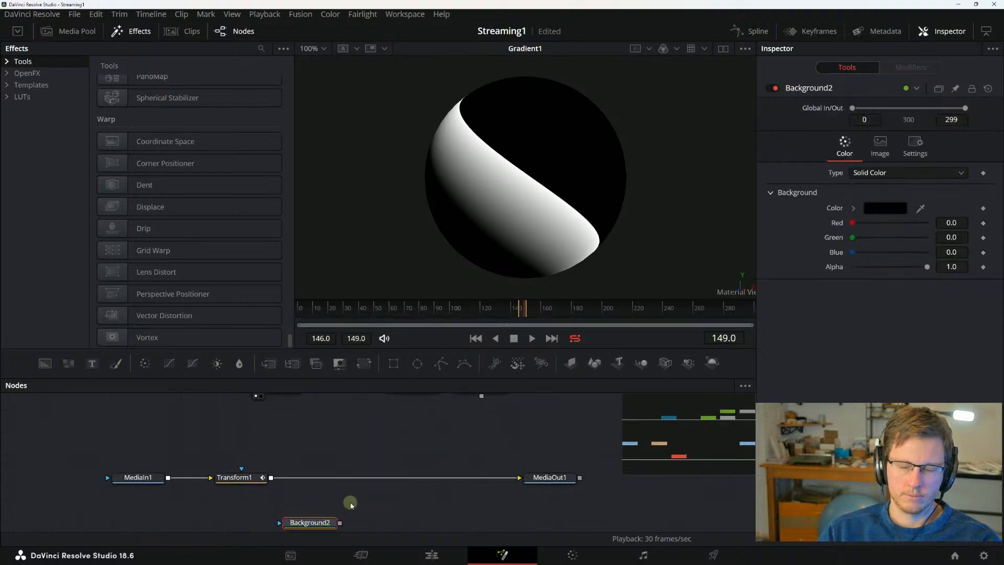
Reread the manual's Navigating the Node Editor section on how the Navigator appears, is resized, and is shown or hidden.
key(alt+Tab)
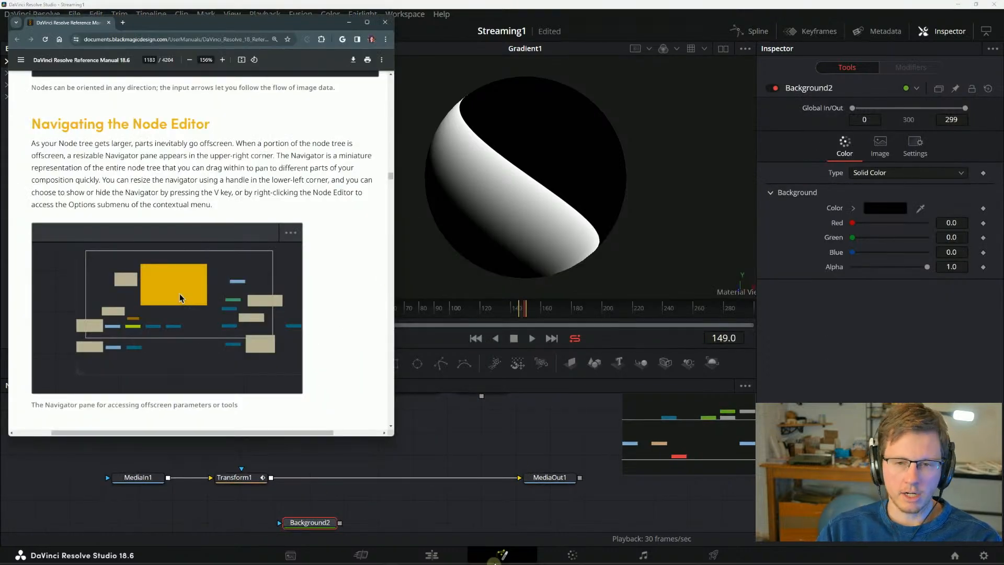
mouse_move(516, 560)
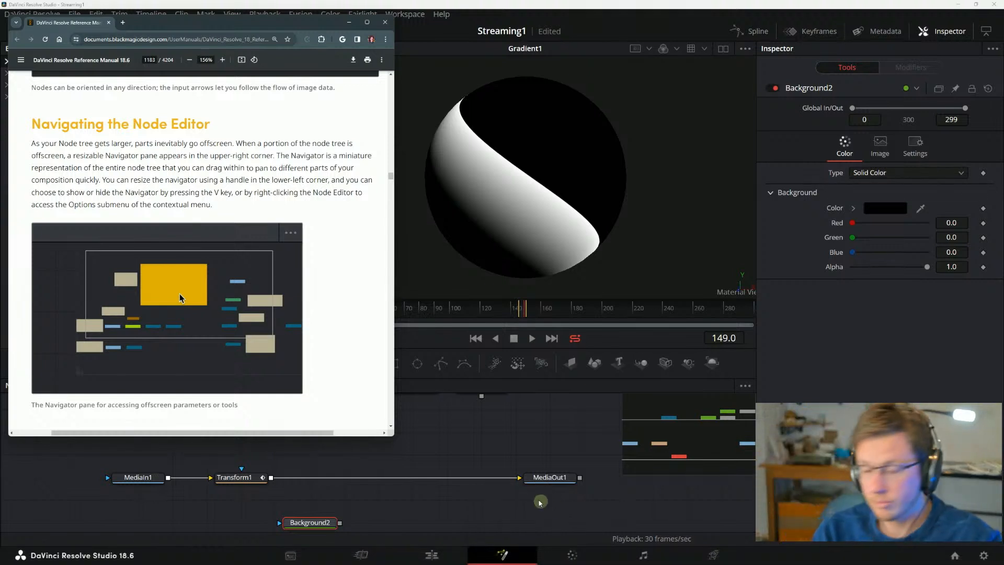
drag(59, 143, 196, 158)
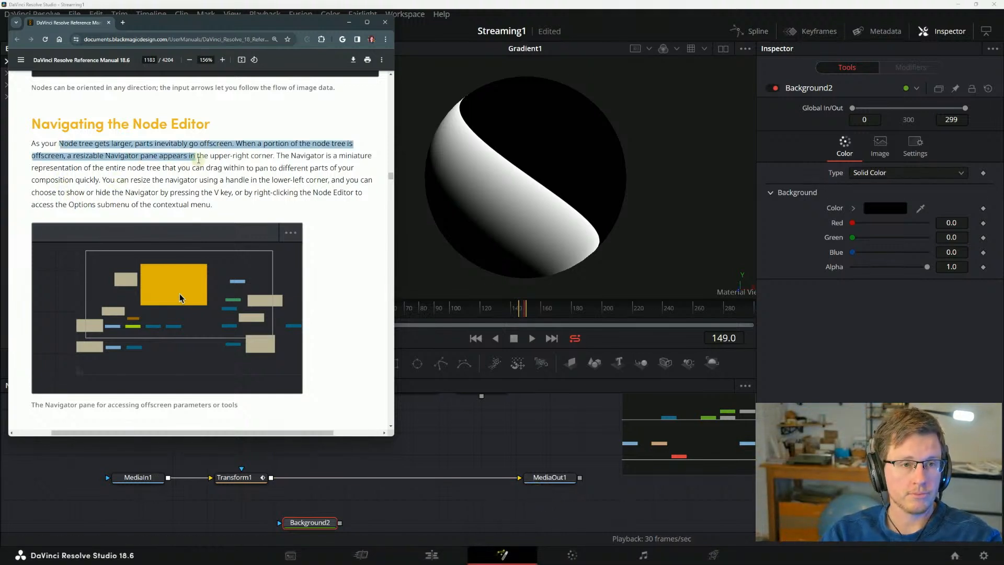
click(186, 164)
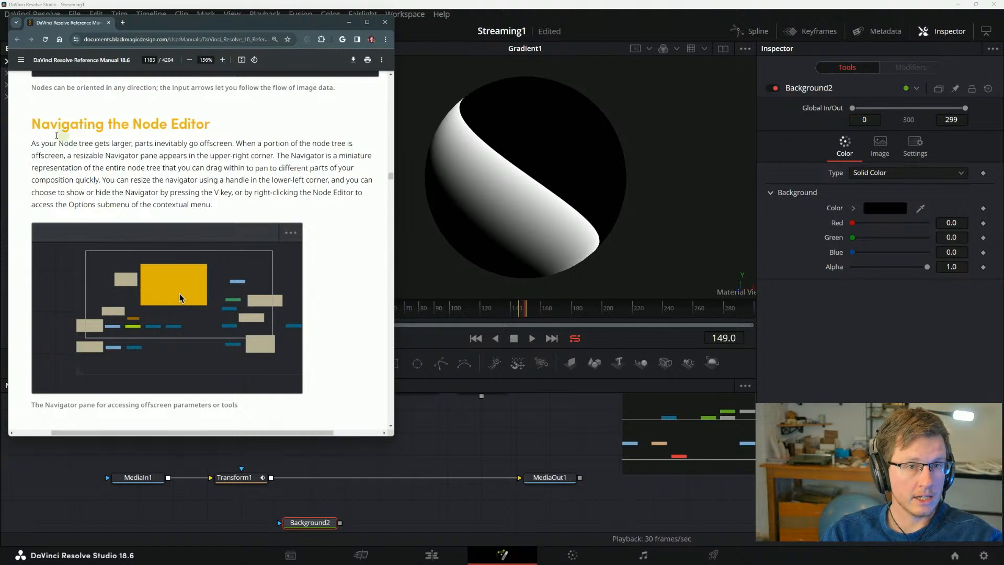
drag(104, 180, 267, 183)
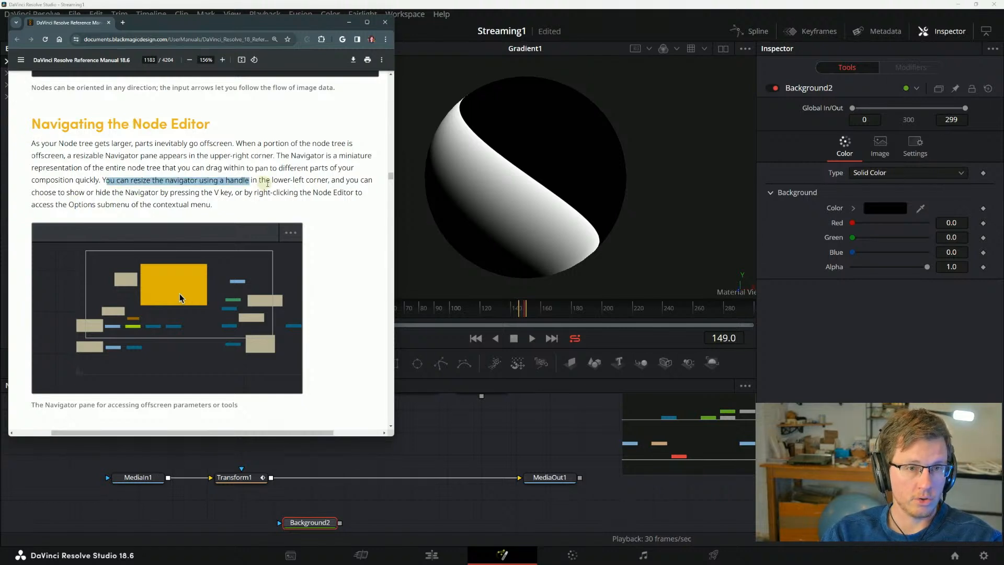
click(268, 184)
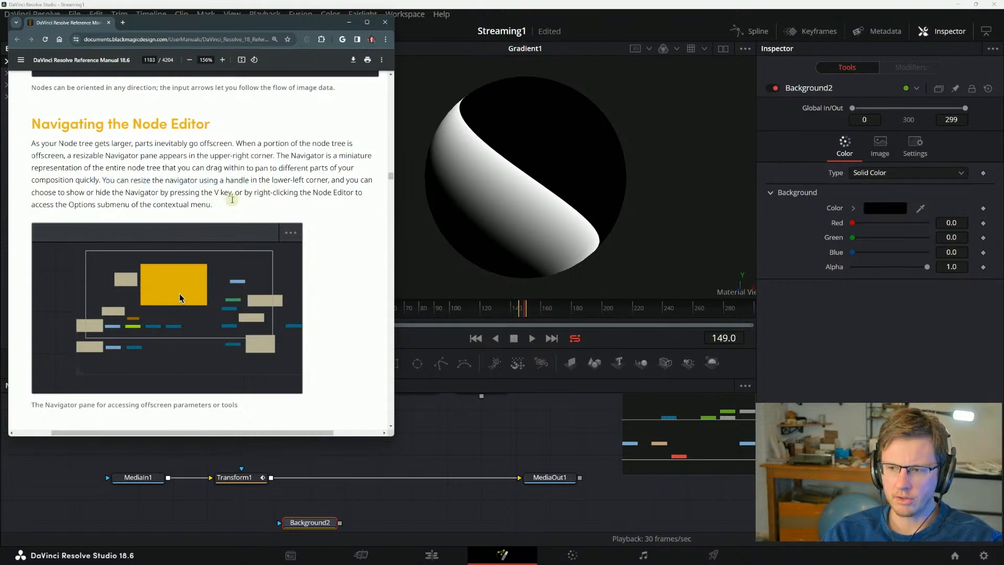
scroll(220, 198, down, 2)
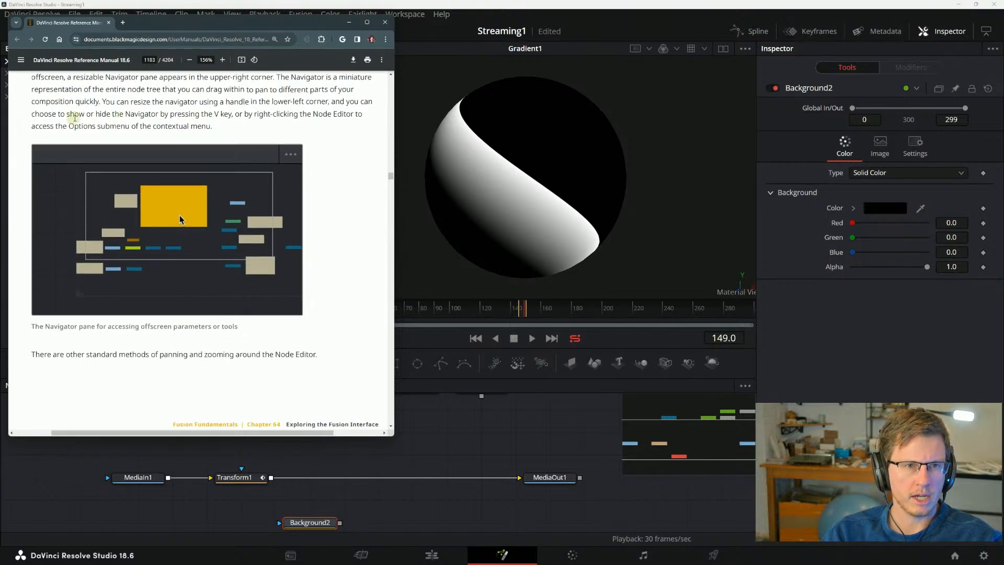
Hide the Navigator and show it again, then shrink its pane and bring the MediaIn1 row back into view.
click(631, 475)
key(v)
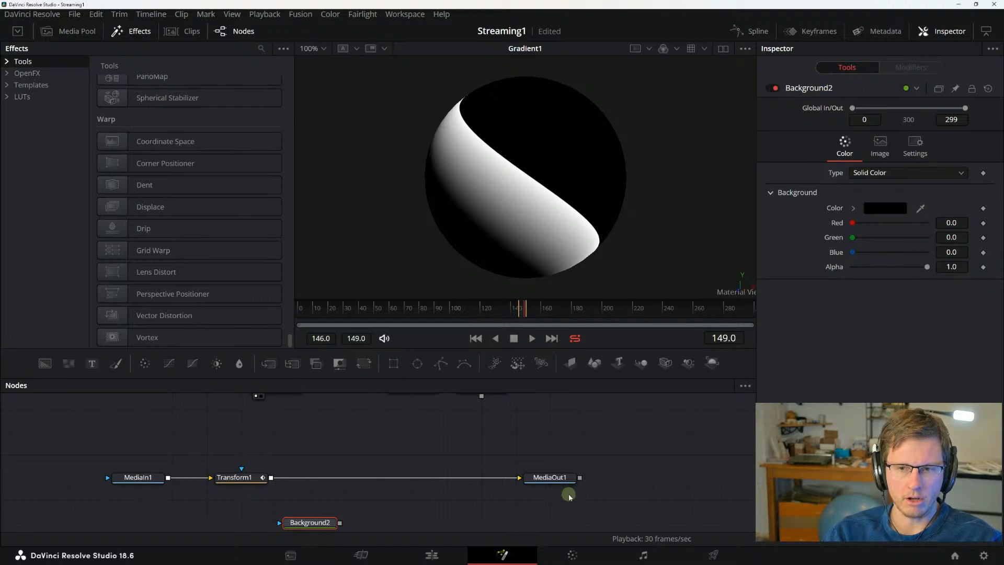
key(v)
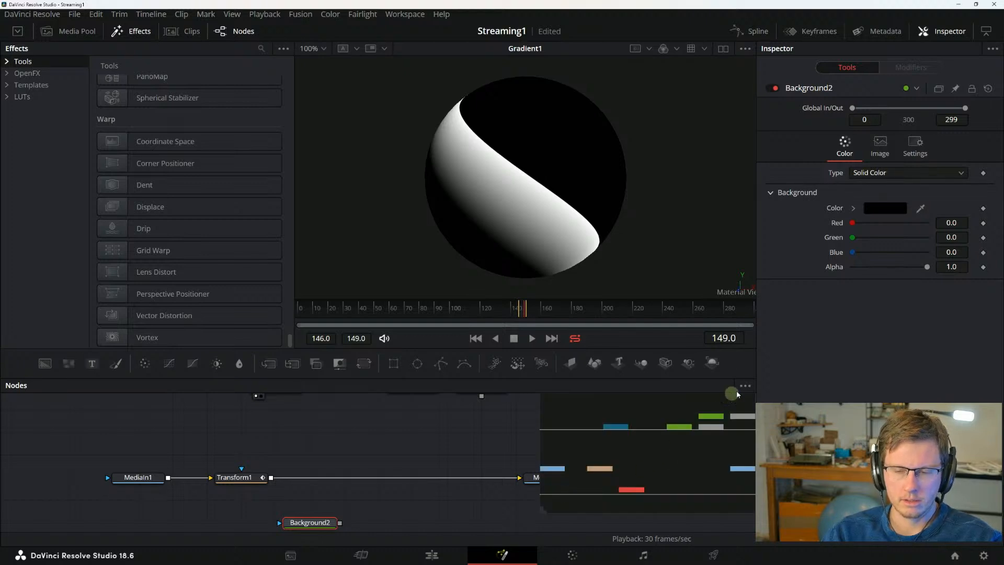
click(545, 507)
drag(545, 507, 638, 471)
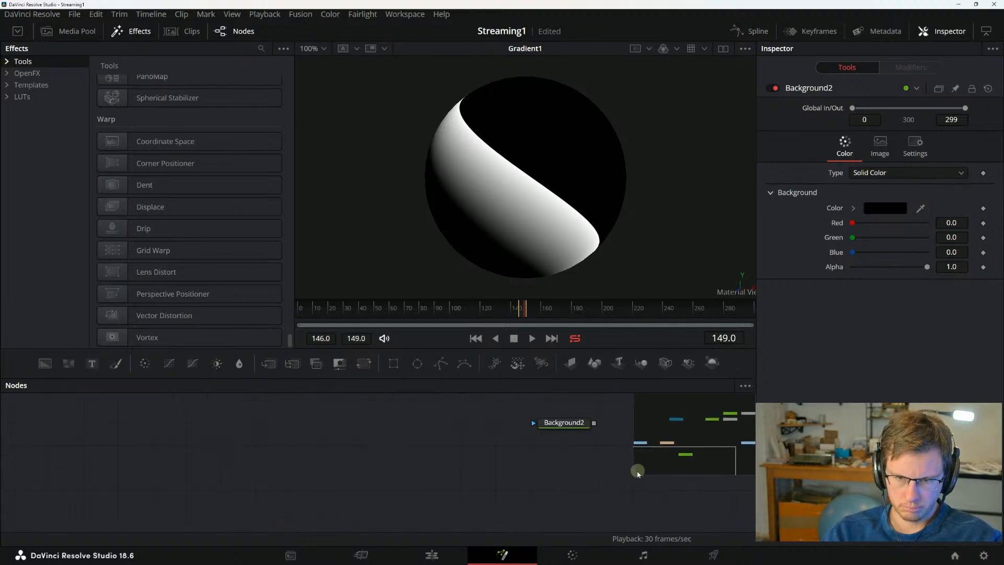
drag(542, 502, 302, 514)
Read the rest of the manual's Navigator passage and continue to the list of methods of navigating the Node Editor.
key(alt+Tab)
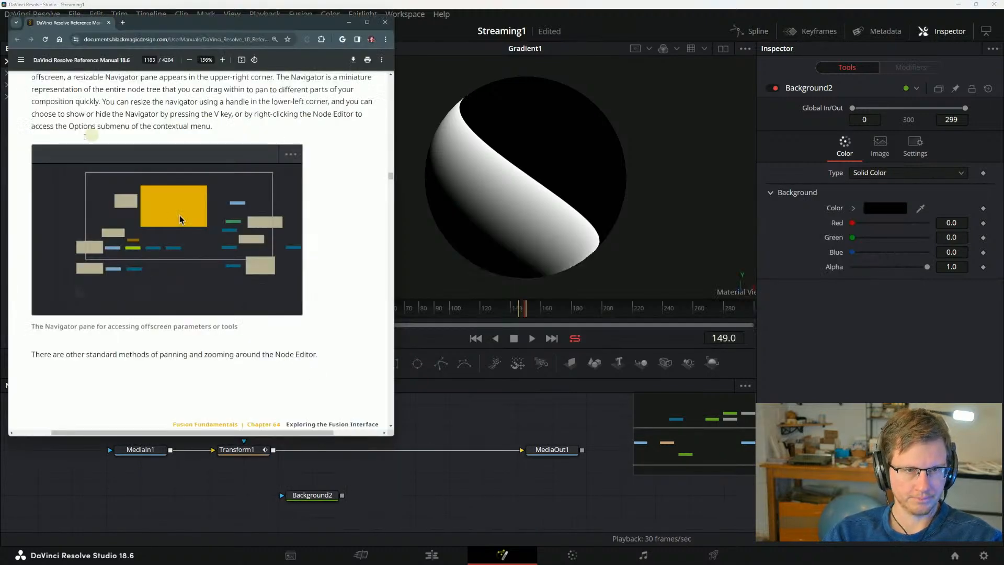
drag(68, 127, 184, 126)
drag(54, 326, 198, 325)
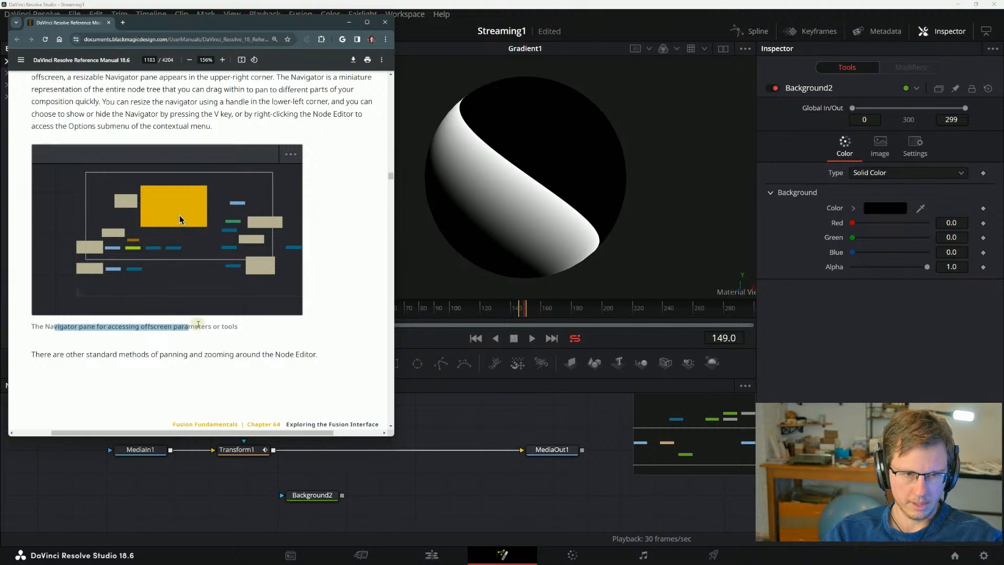
click(152, 330)
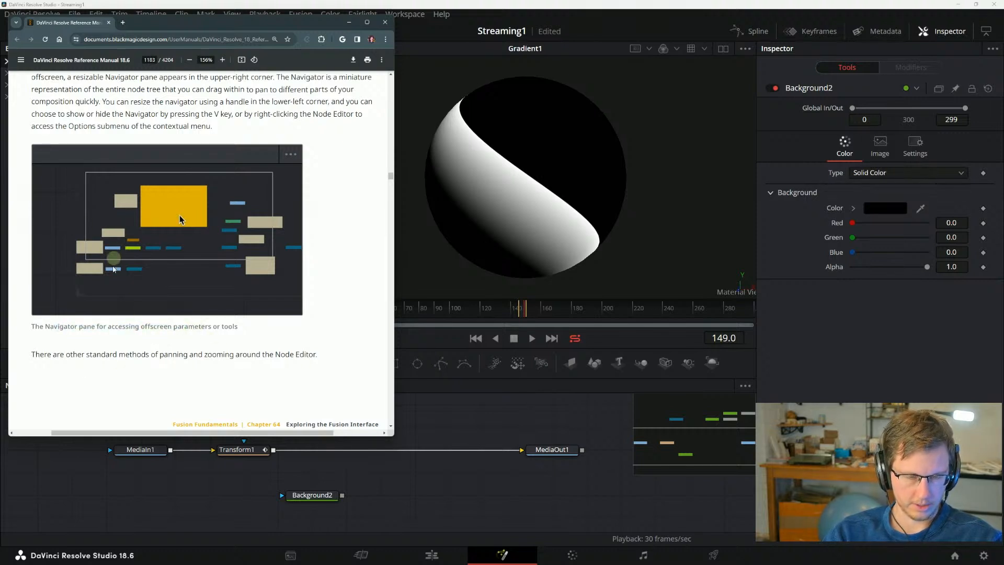
drag(35, 359, 205, 357)
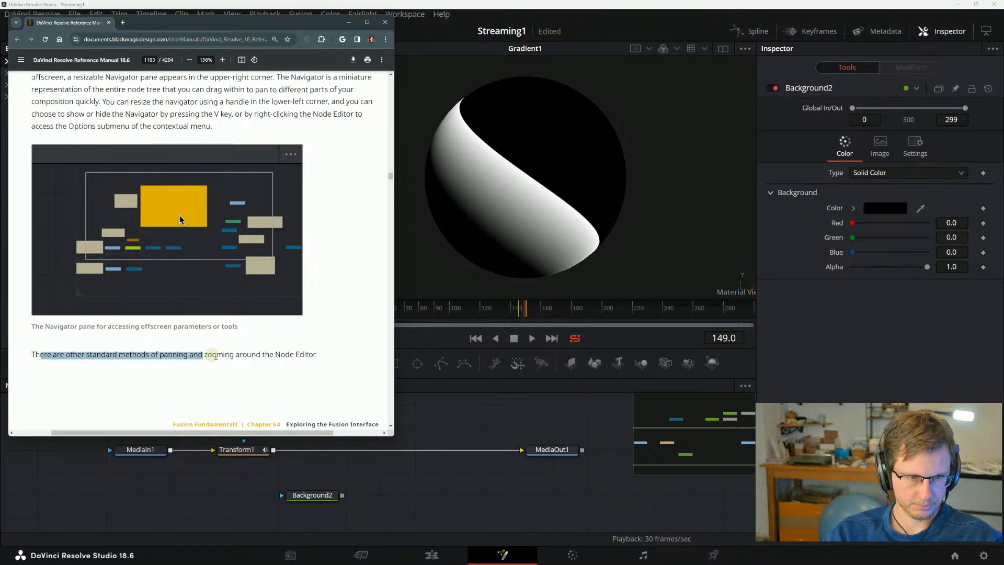
click(219, 357)
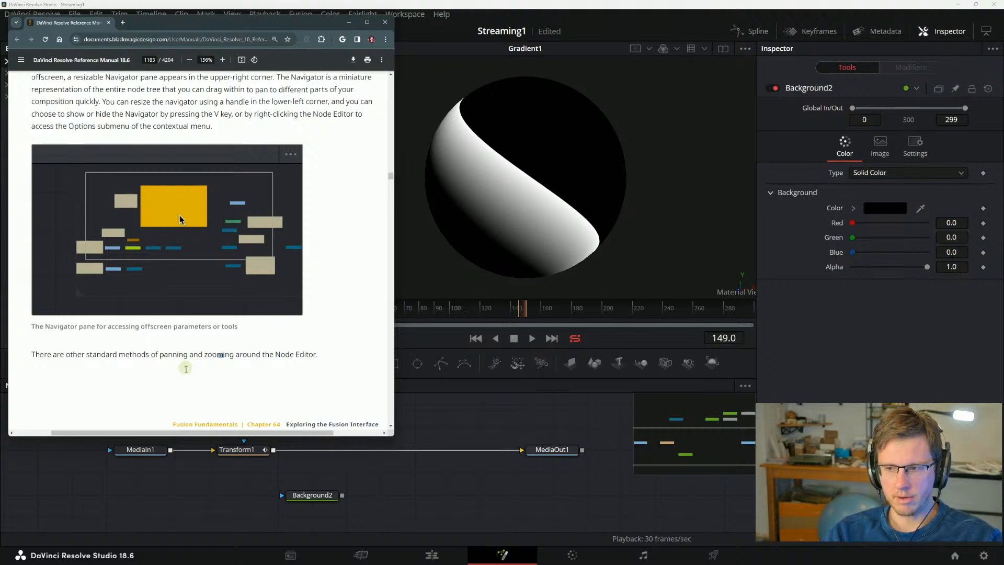
scroll(267, 349, down, 6)
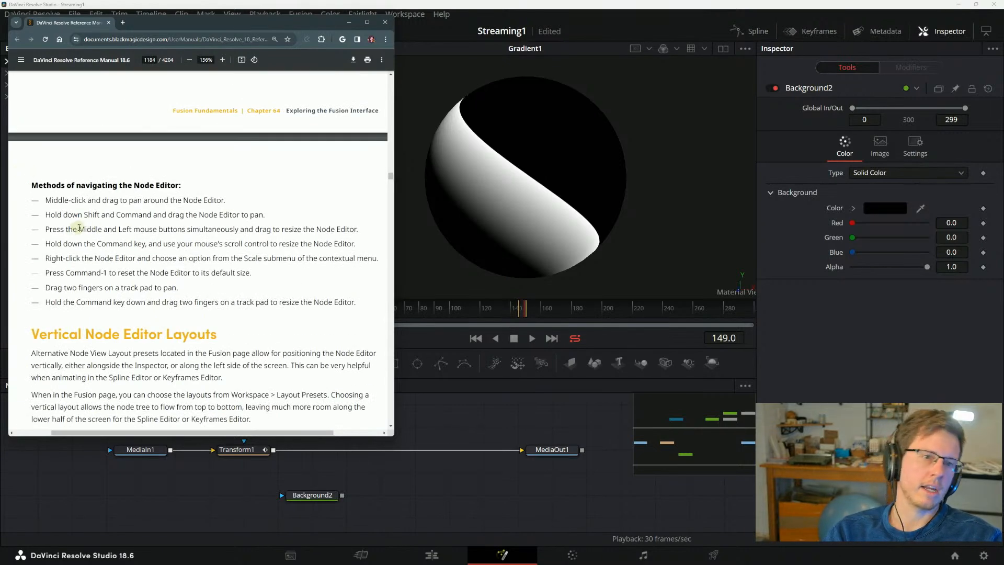
drag(46, 200, 96, 199)
click(178, 212)
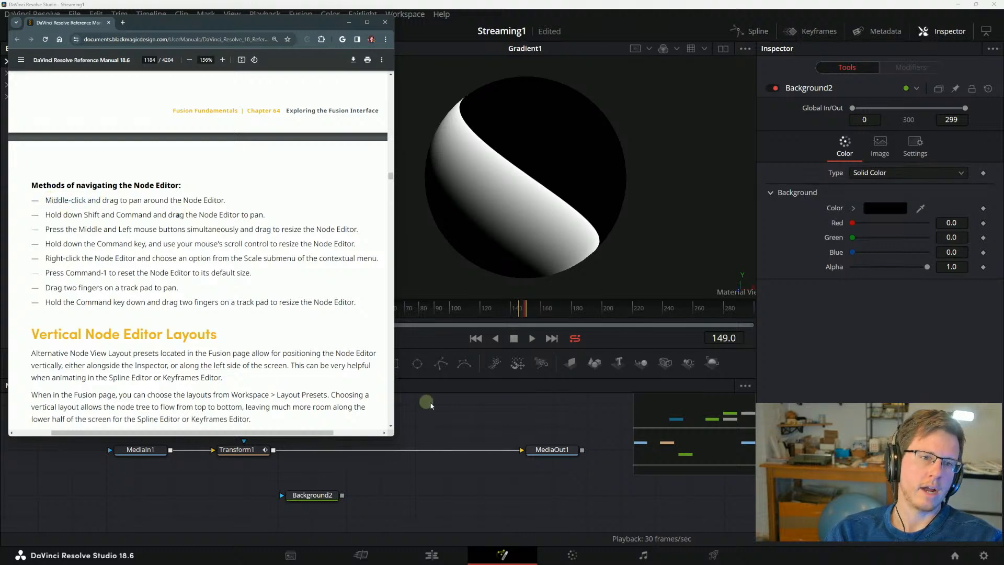
Try out the manual's methods of panning the Node Editor and return to the list of navigation methods.
drag(431, 405, 426, 455)
key(alt+Tab)
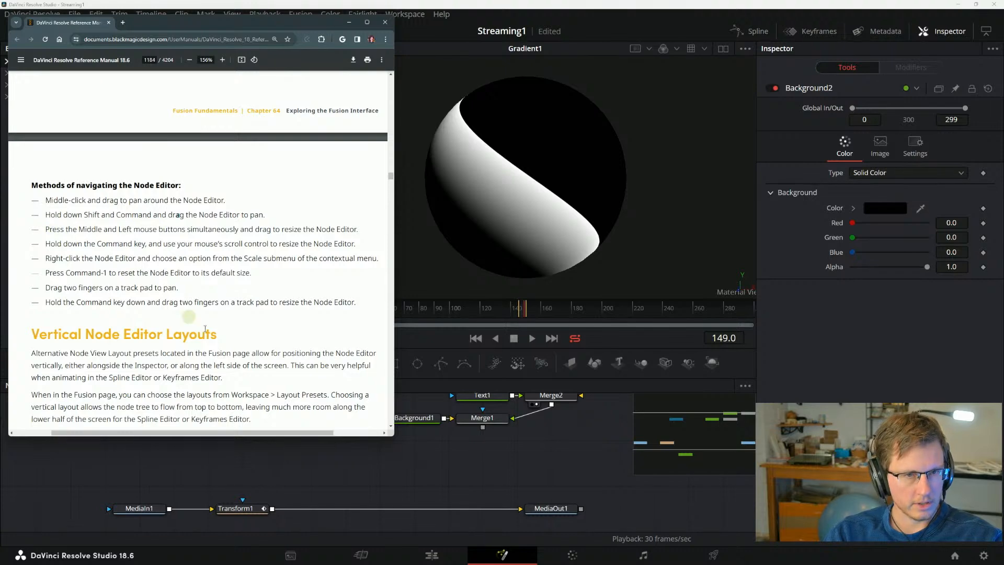
drag(453, 469, 430, 474)
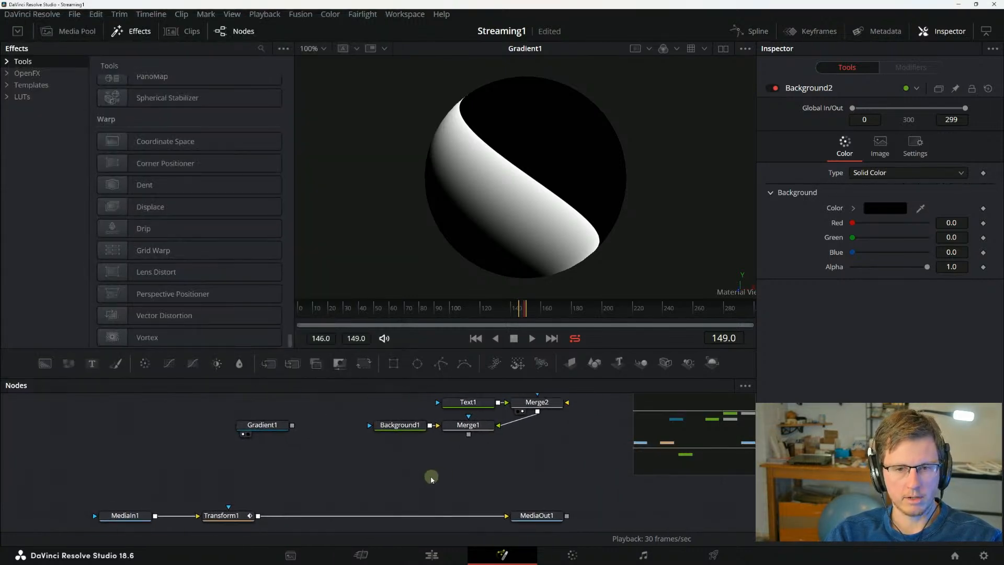
key(alt+Tab)
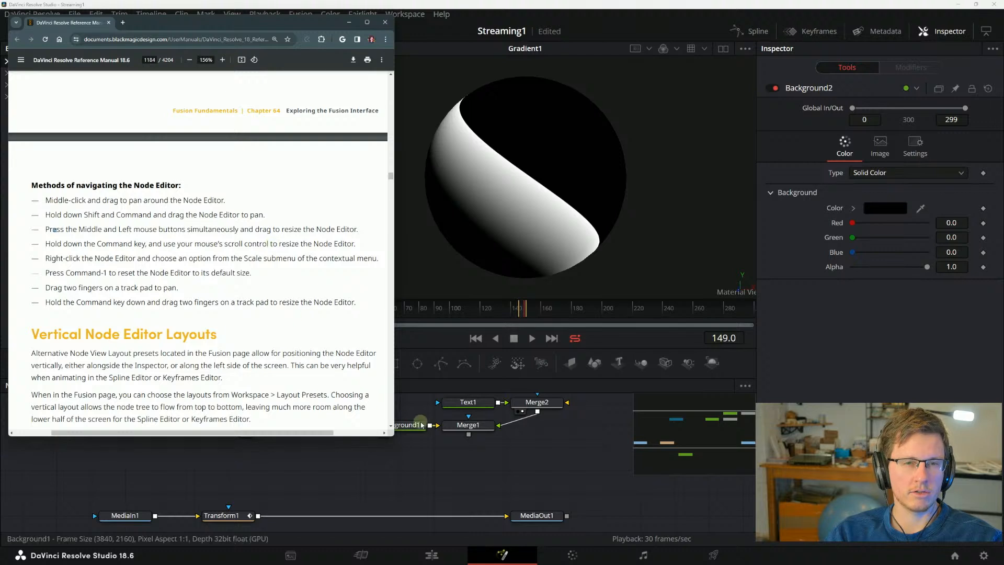
Try resizing the Node Editor view slightly, look at its contextual menu containing the Scale options, and return to the manual.
click(434, 465)
drag(437, 466, 416, 464)
right_click(417, 463)
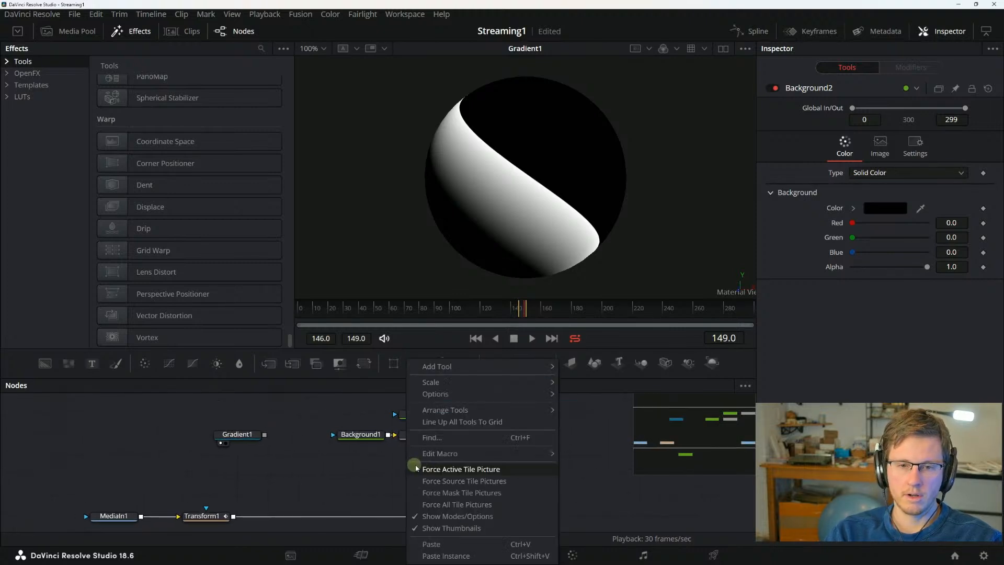
key(alt+Tab)
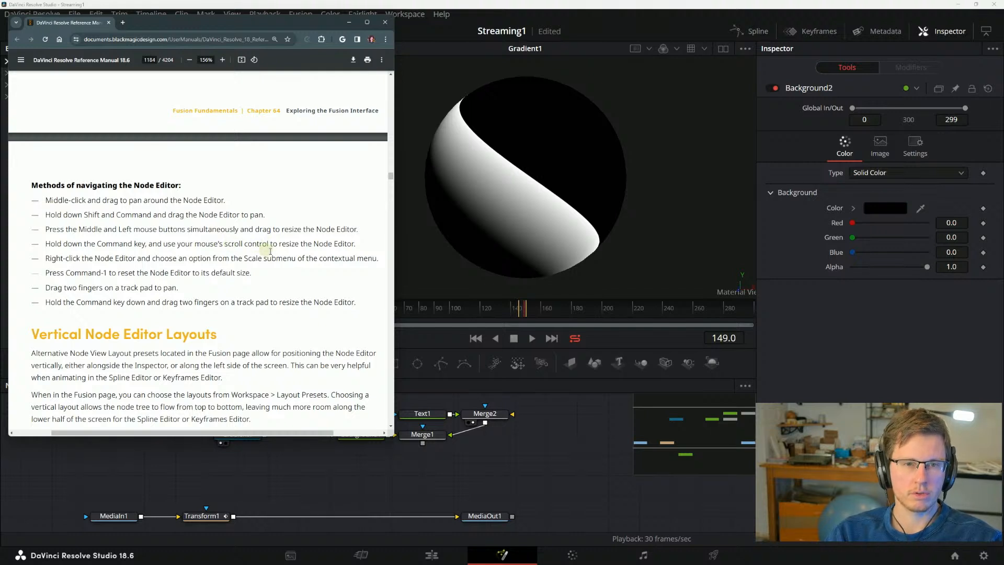
Try zooming the Node Editor out and back in several times, then return to the manual's list of navigation methods.
click(423, 450)
scroll(423, 452, down, 5)
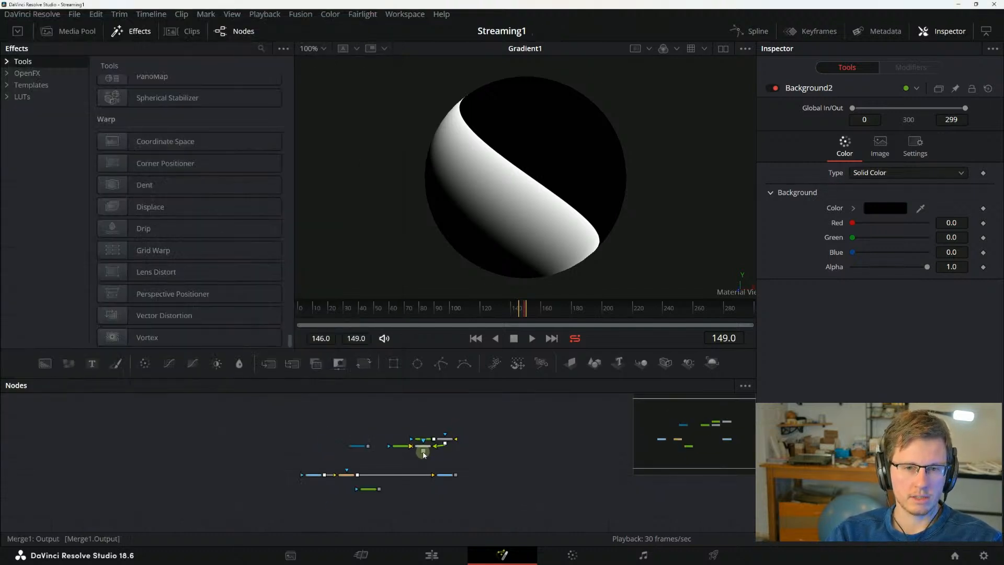
scroll(423, 463, up, 6)
scroll(423, 463, down, 3)
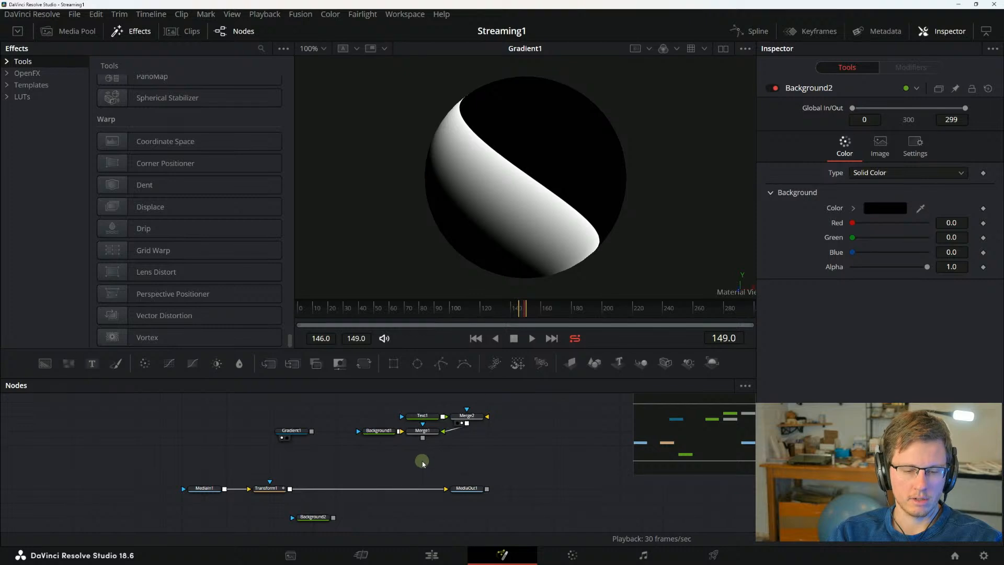
scroll(422, 463, up, 3)
scroll(421, 464, down, 1)
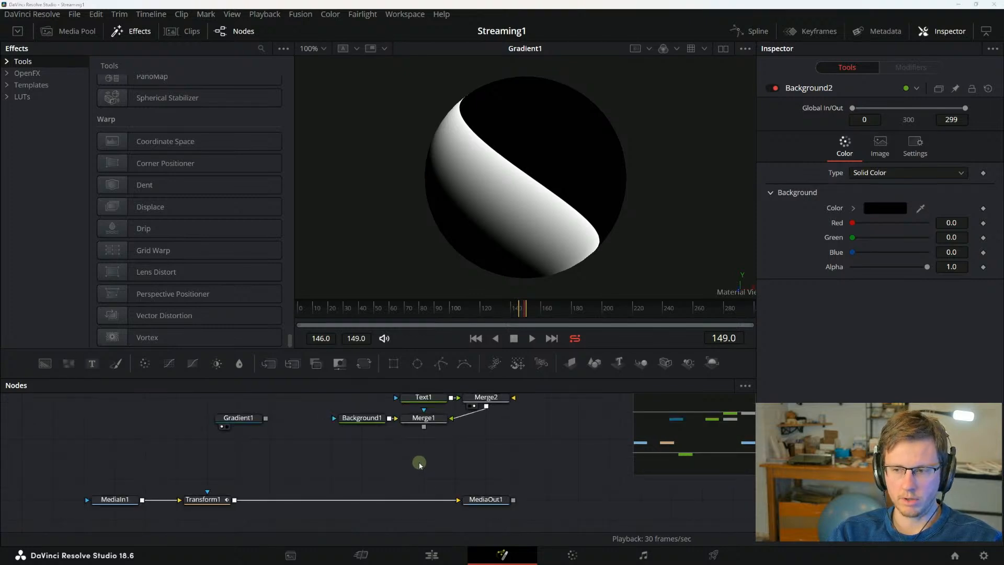
key(alt+Tab)
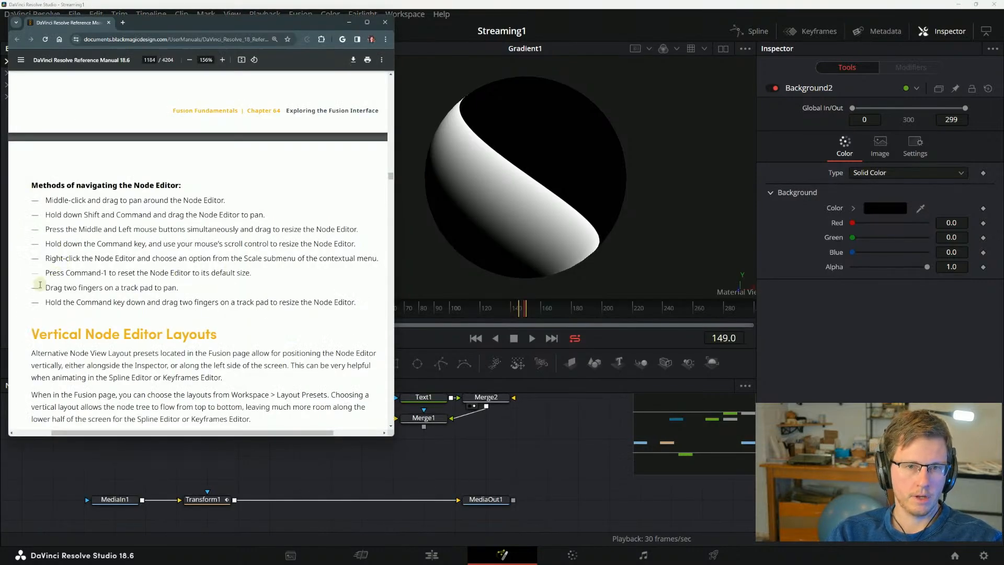
Try zooming the Node Editor in and back out, referring back to the manual's list of navigation methods.
key(alt+Tab)
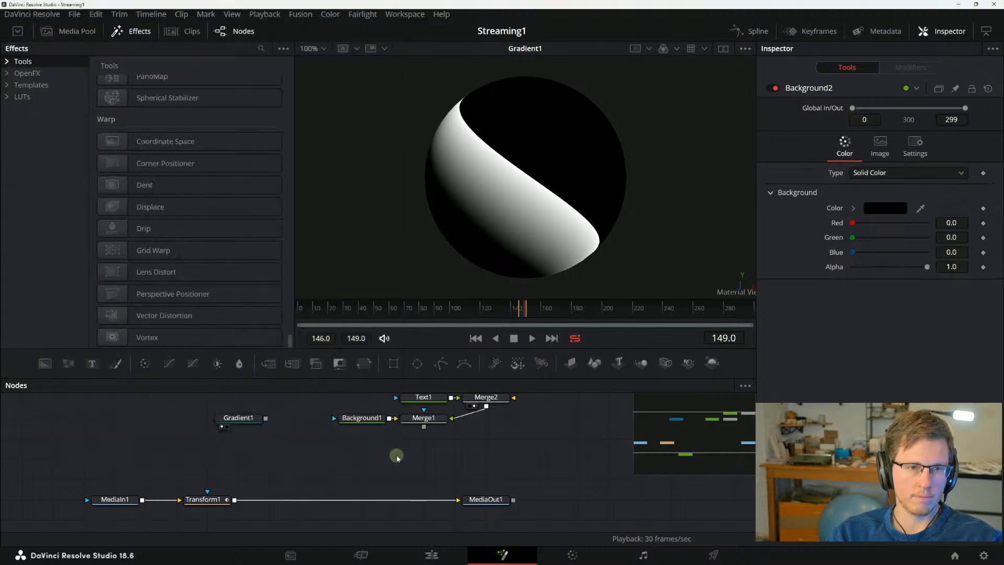
scroll(378, 454, up, 2)
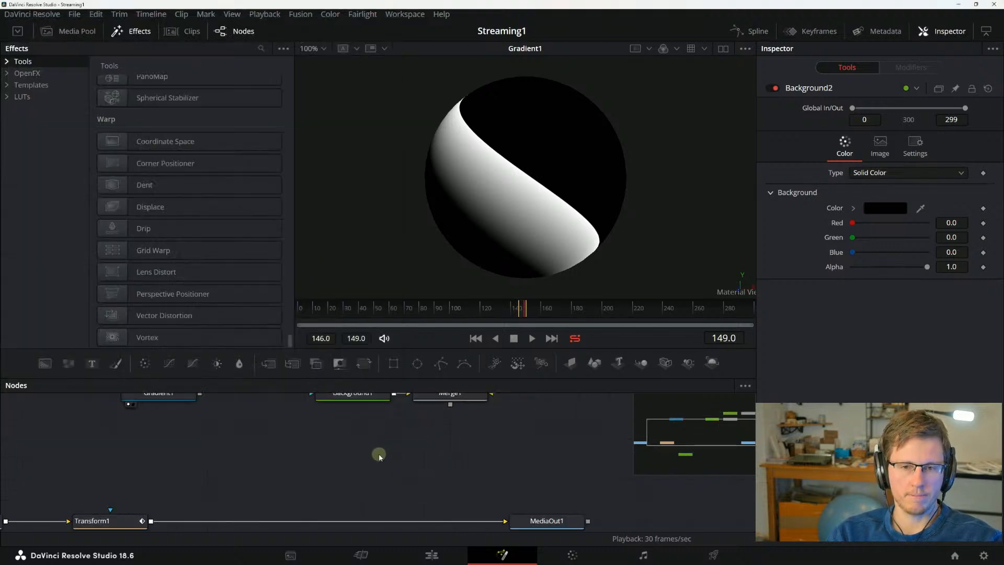
key(alt+Tab)
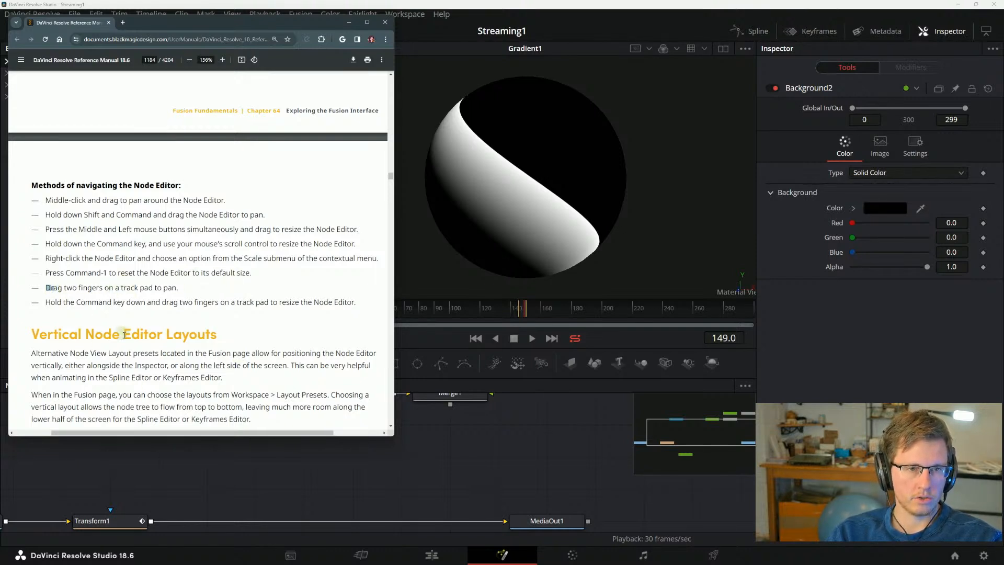
key(alt+Tab)
scroll(318, 462, down, 3)
key(alt+Tab)
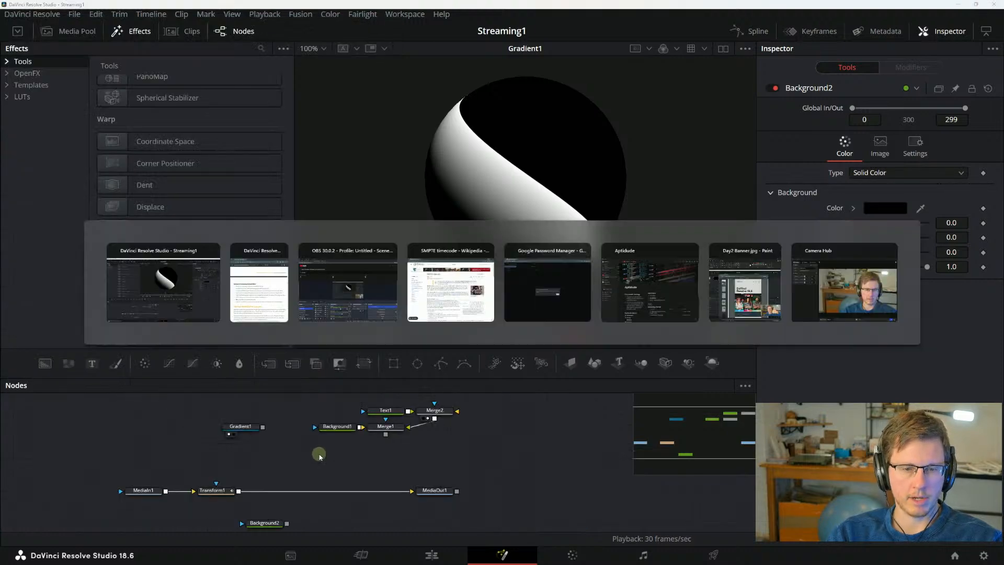
Read the manual's last Node Editor navigation method and continue to the Vertical Node Editor Layouts section.
drag(103, 302, 250, 304)
scroll(183, 294, down, 2)
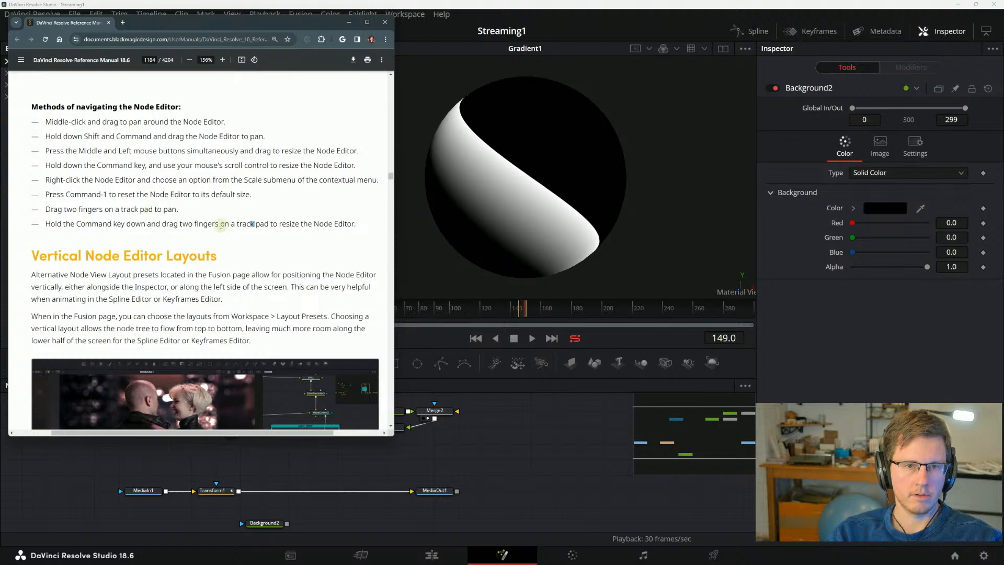
scroll(32, 290, down, 2)
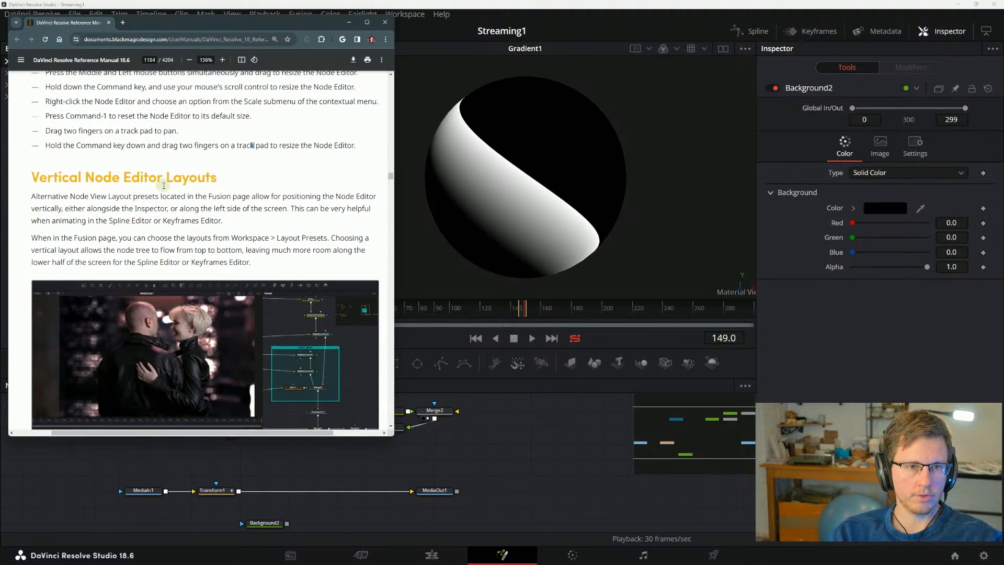
scroll(164, 185, down, 1)
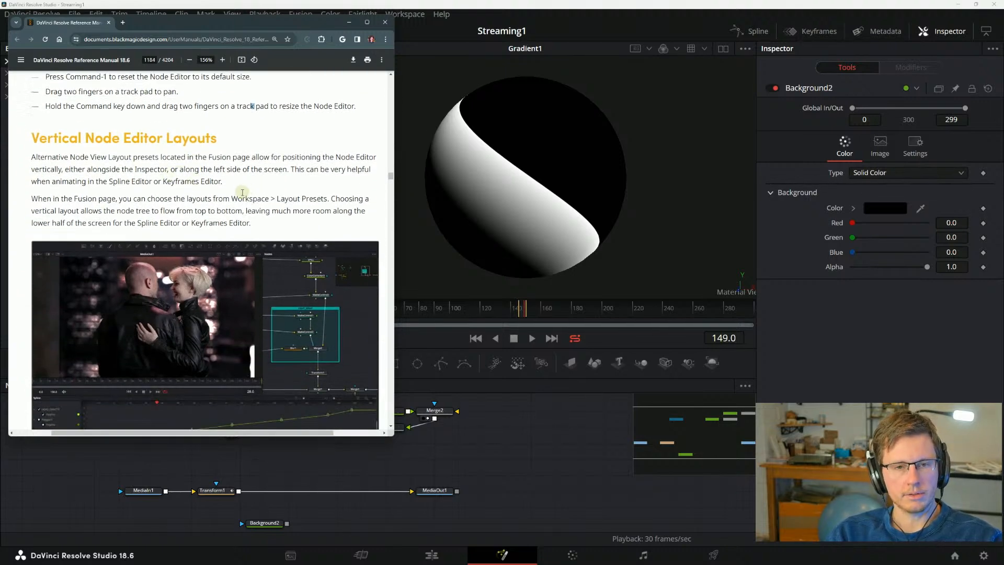
scroll(177, 194, down, 2)
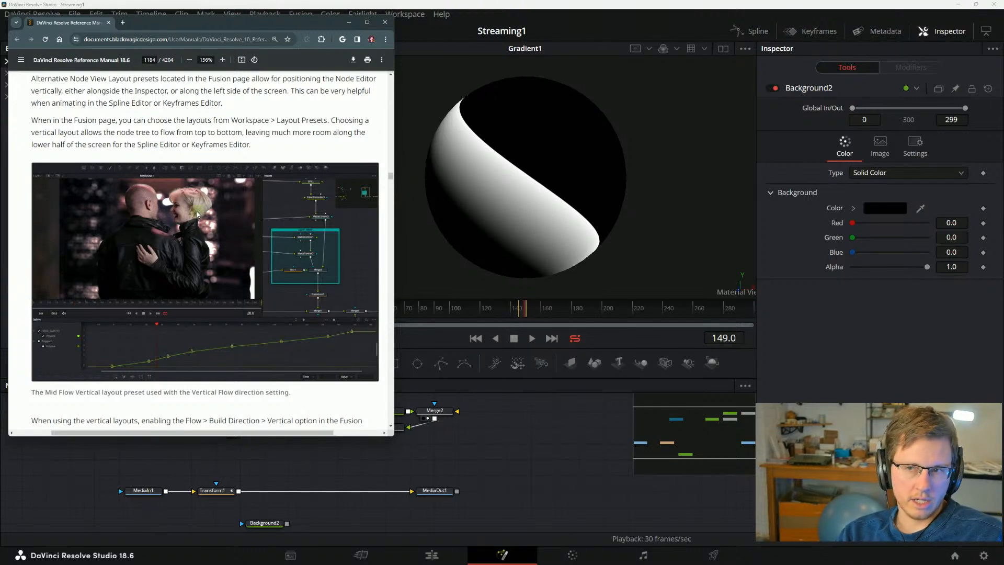
Reread the passage on positioning the Node Editor vertically and examine the Mid Flow Vertical layout illustration.
scroll(139, 217, up, 2)
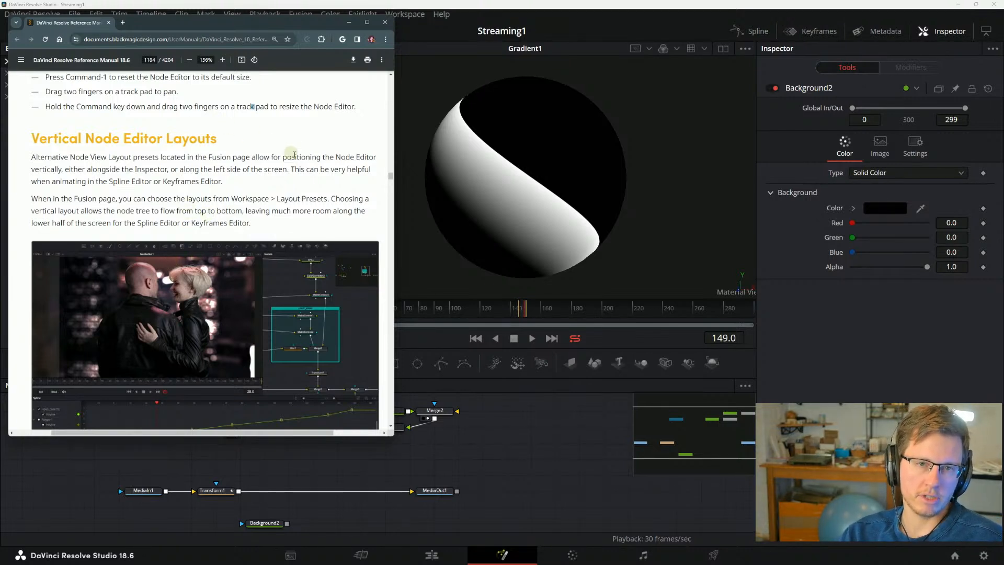
drag(63, 171, 296, 169)
click(161, 171)
click(236, 169)
click(217, 169)
click(302, 170)
drag(241, 199, 188, 168)
click(247, 170)
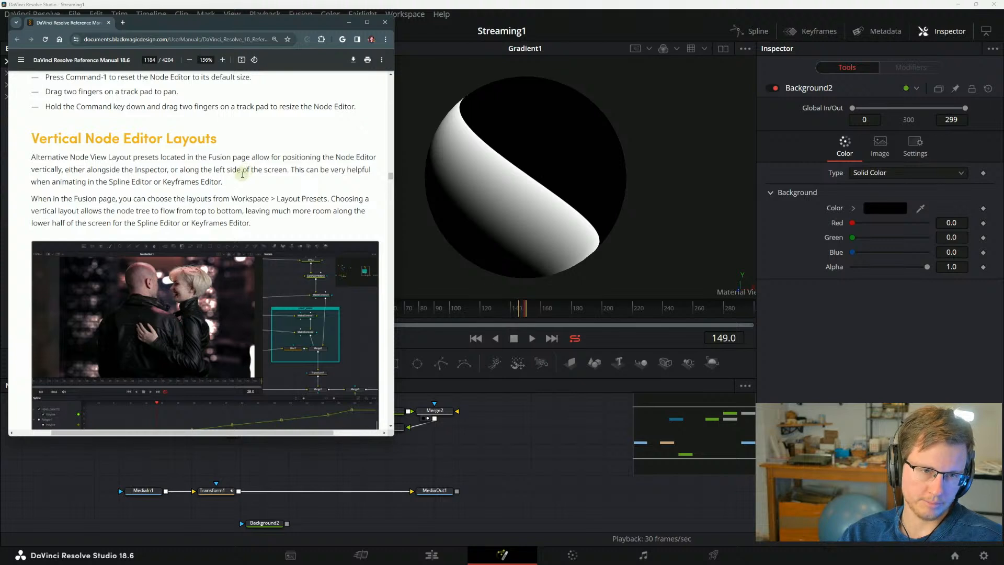
scroll(242, 174, down, 1)
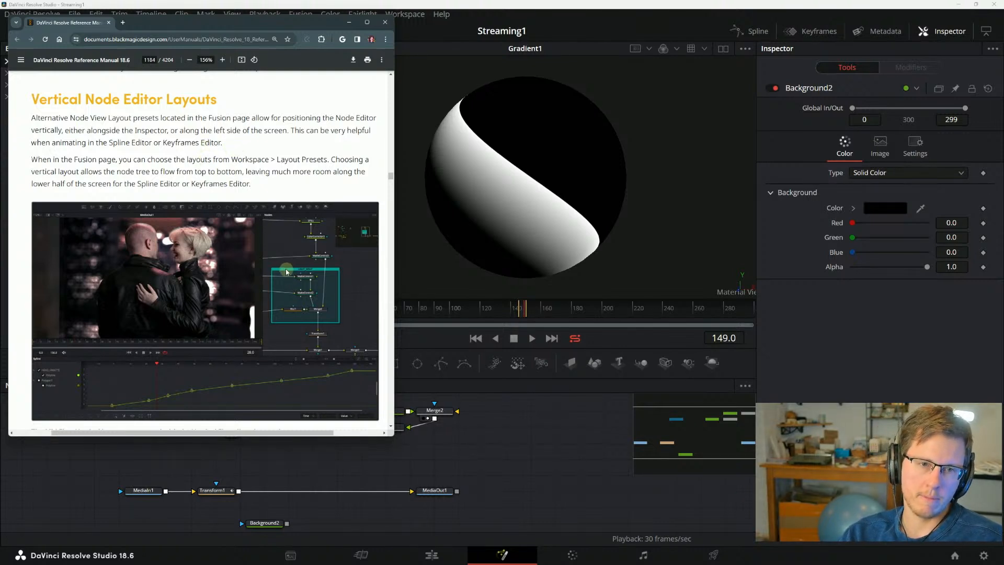
scroll(286, 307, up, 1)
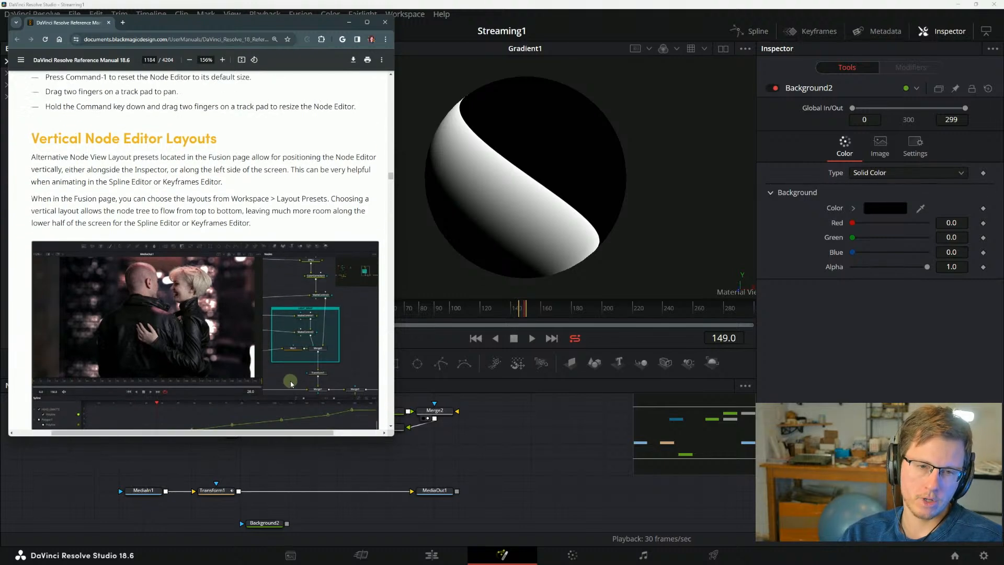
scroll(284, 381, down, 2)
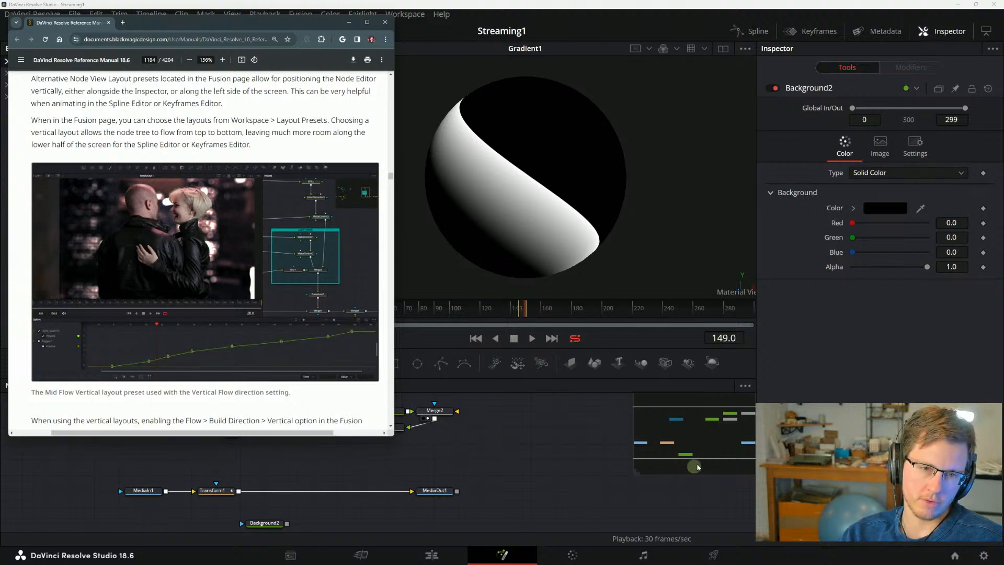
Show the Keyframes and Spline editors beside the Node Editor, hide the Inspector, and adjust the widths of the lower panels.
click(829, 30)
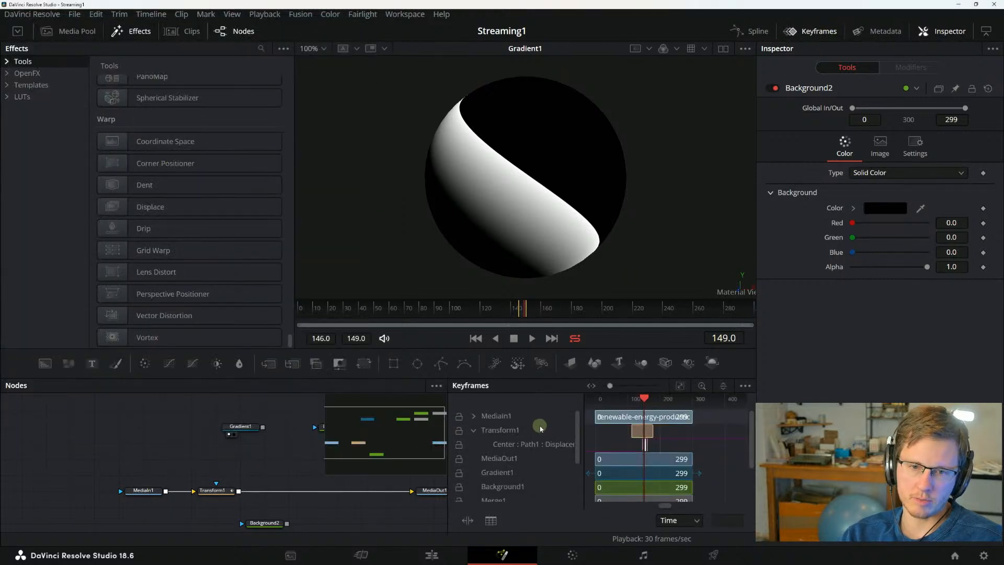
drag(446, 413, 384, 410)
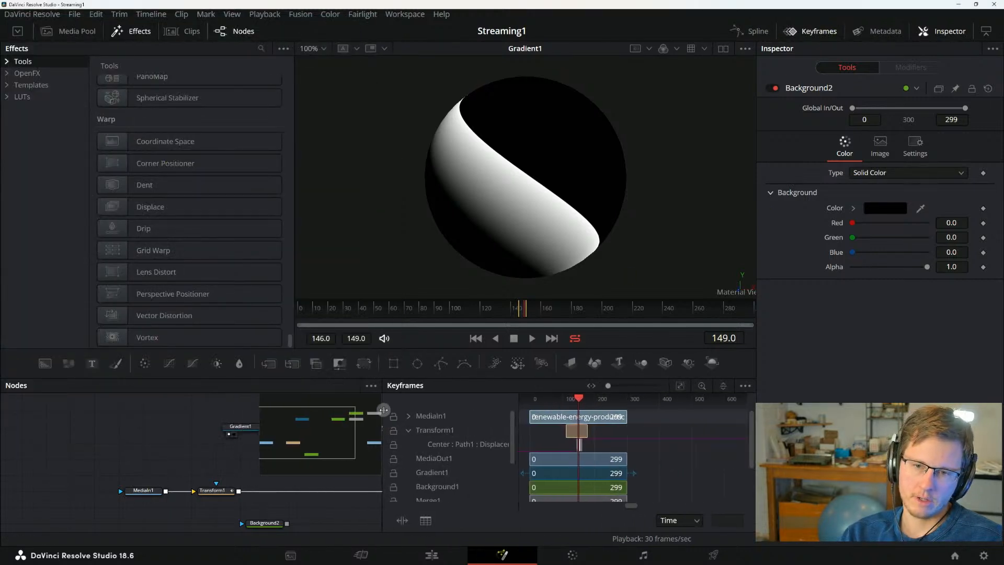
click(751, 31)
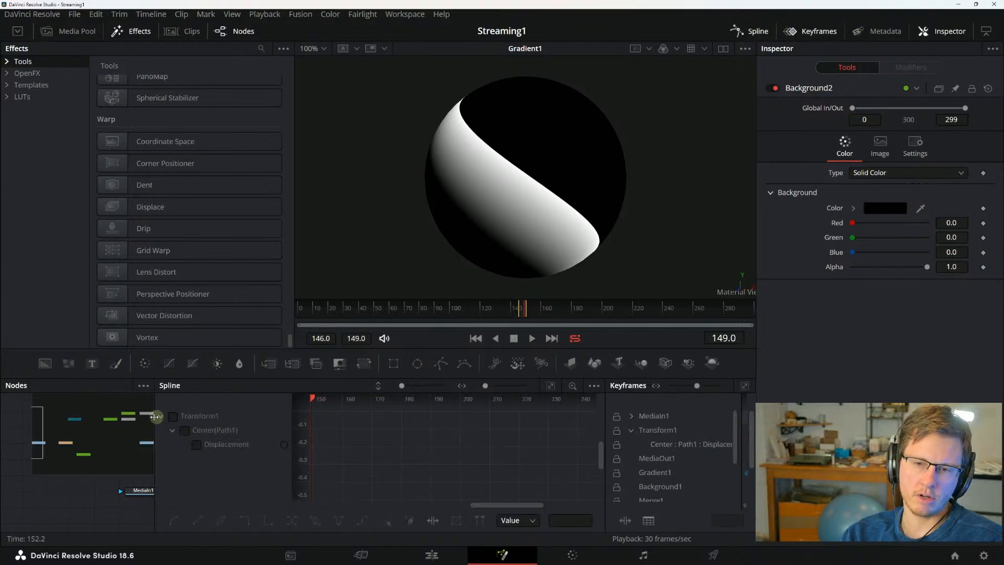
drag(153, 413, 344, 413)
drag(293, 503, 184, 497)
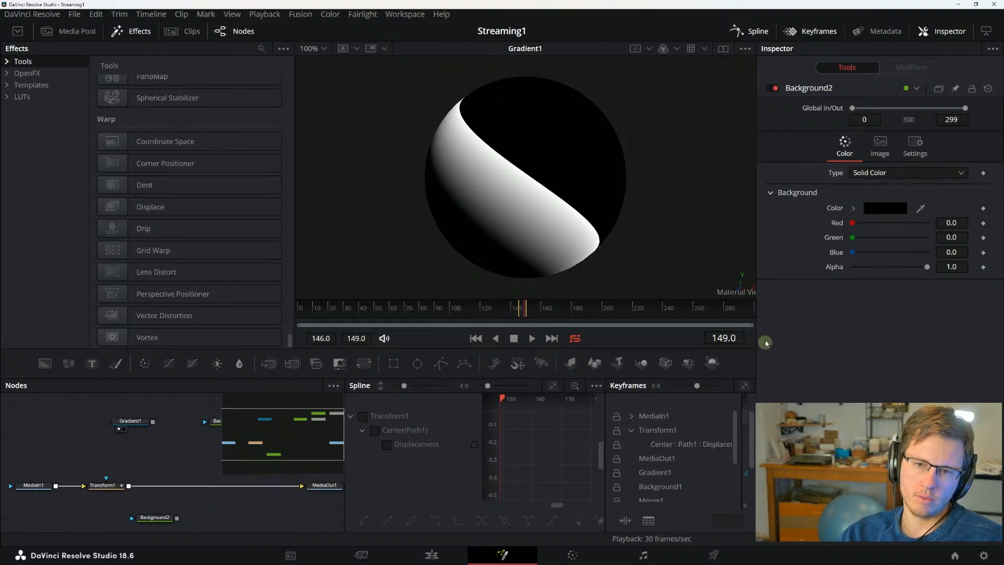
click(935, 31)
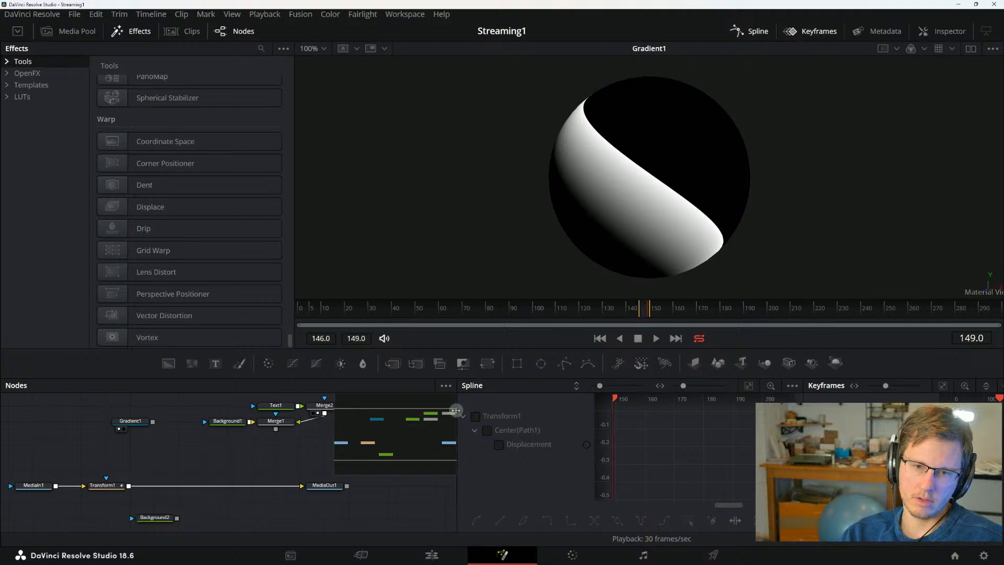
drag(458, 411, 353, 409)
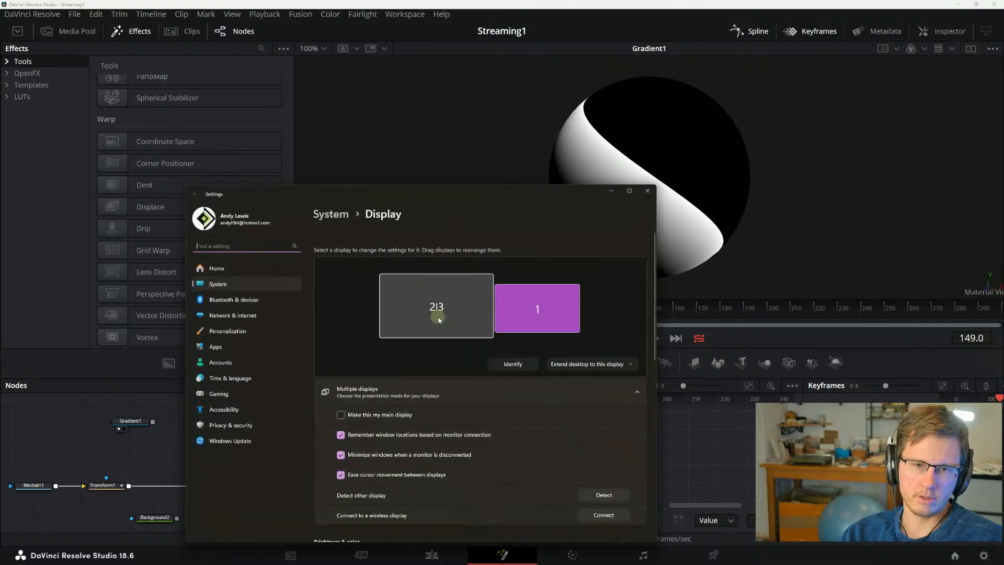
Select display 2|3 in the Windows display settings and move the settings window out of the way.
click(438, 316)
drag(497, 194, 1003, 193)
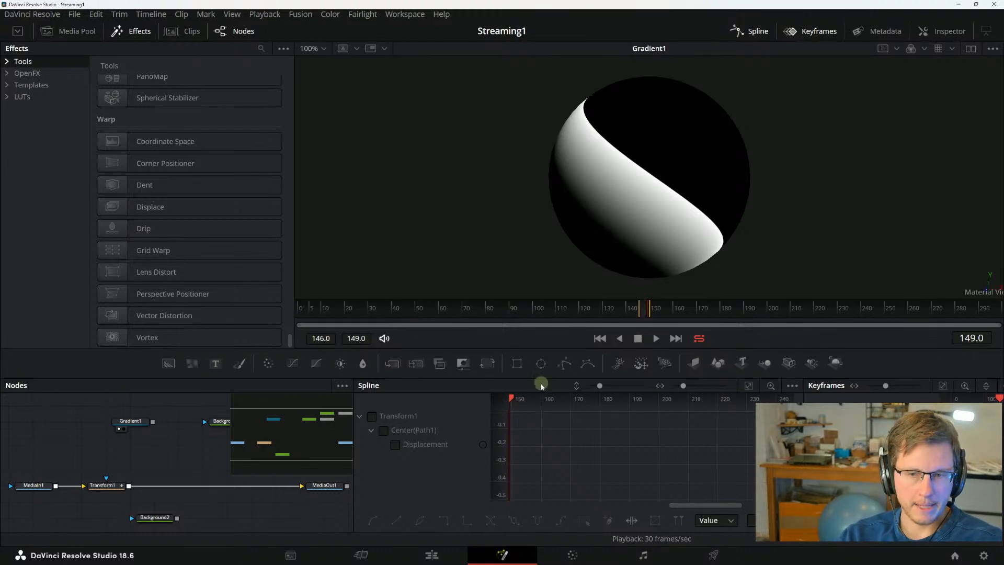
Read the manual's remaining text on vertical layouts and the Layout Presets, and move the manual window clear of the menus.
key(alt+Tab)
scroll(134, 239, down, 2)
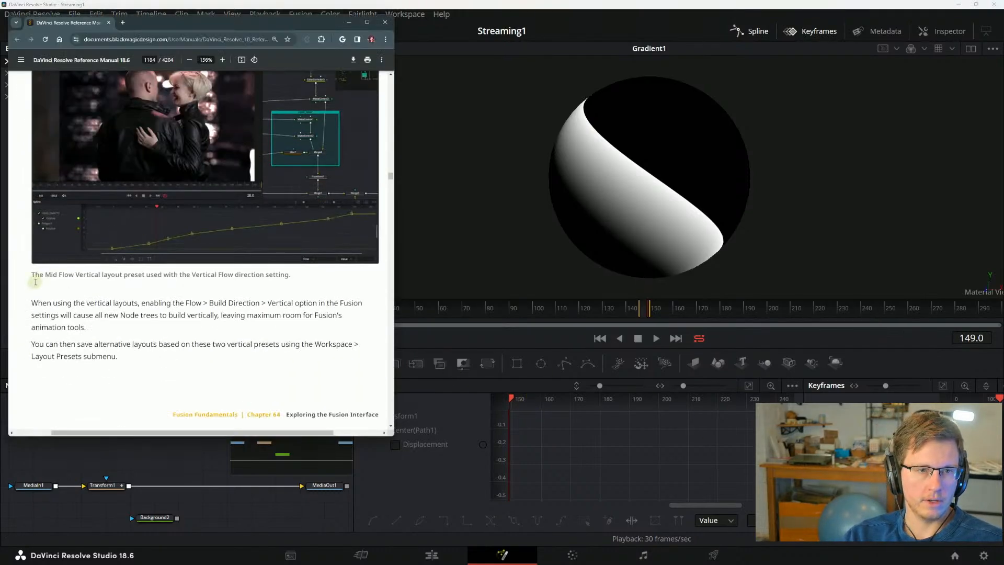
scroll(61, 280, up, 3)
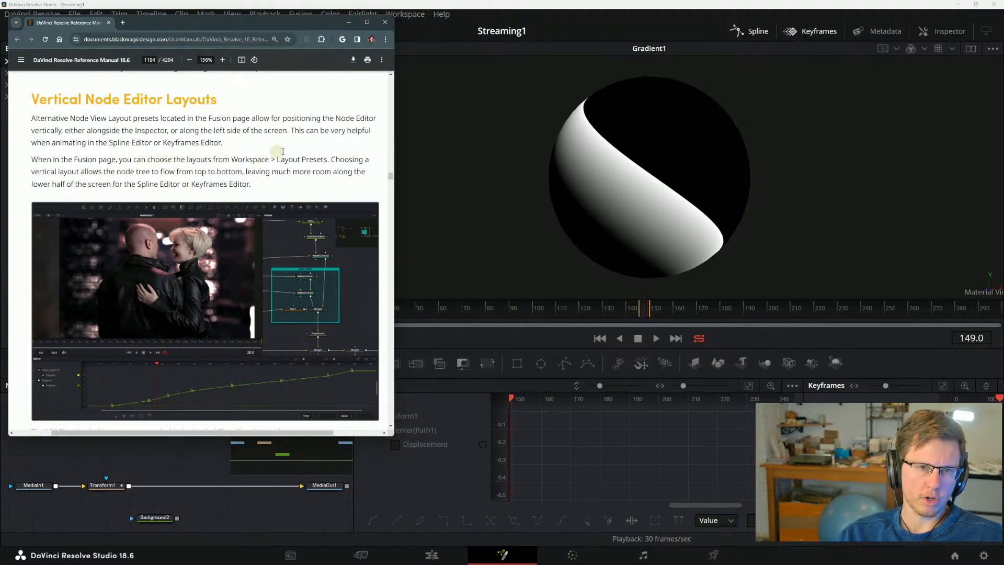
drag(230, 28, 248, 63)
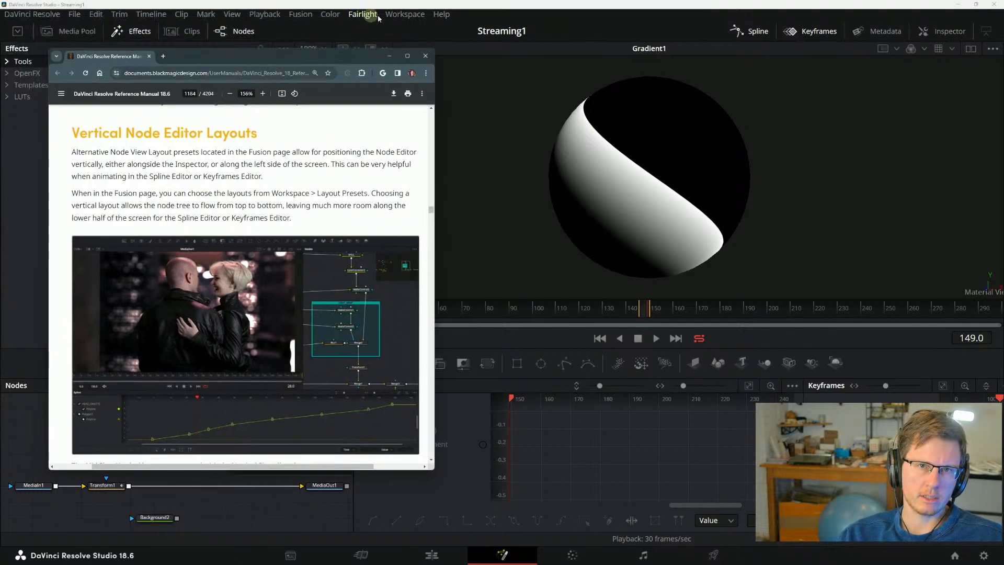
Apply the Left Flow Fusion layout preset to the workspace.
click(405, 14)
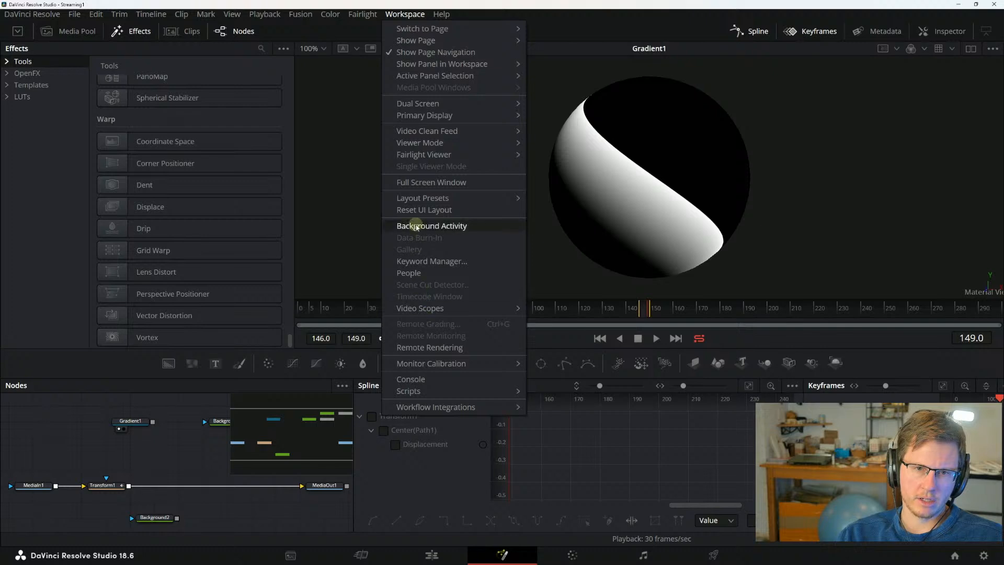
mouse_move(442, 198)
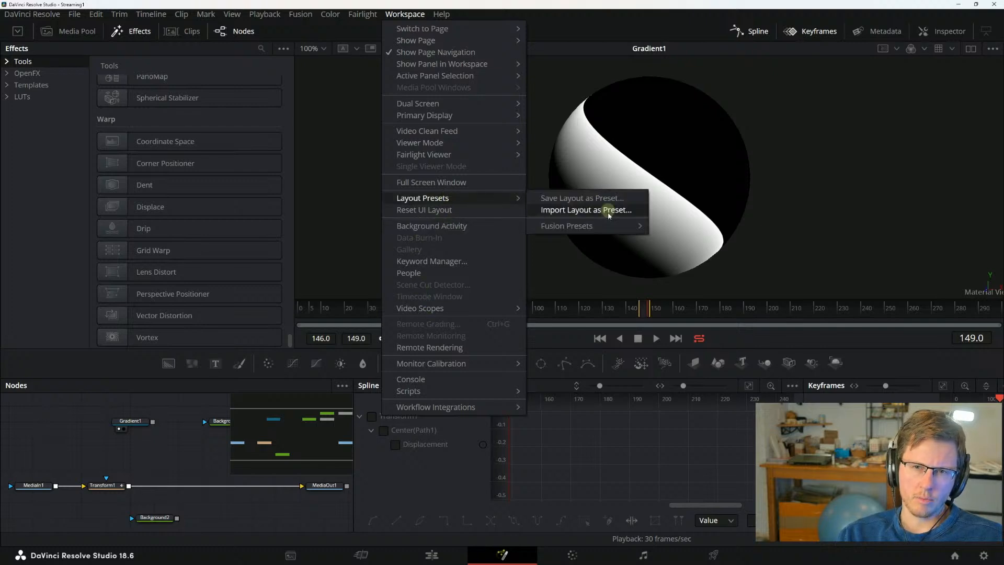
mouse_move(635, 228)
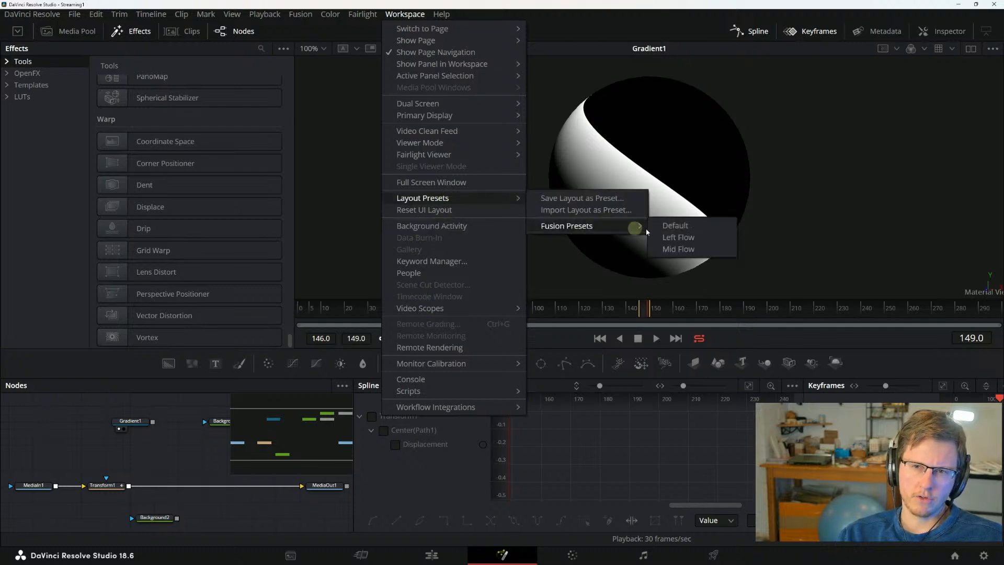
click(686, 238)
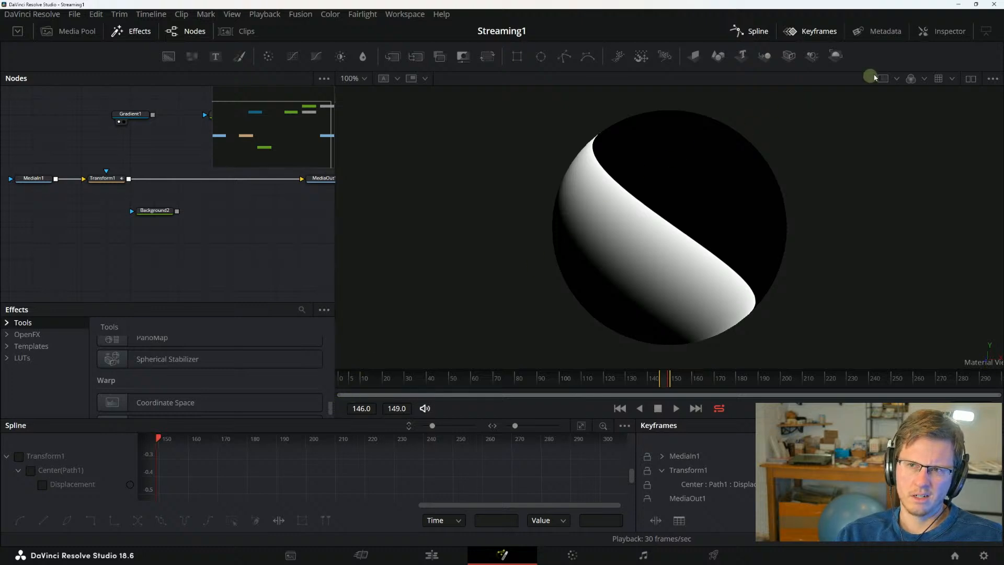
Show the Inspector alongside the viewer in the Left Flow layout.
click(943, 35)
click(942, 35)
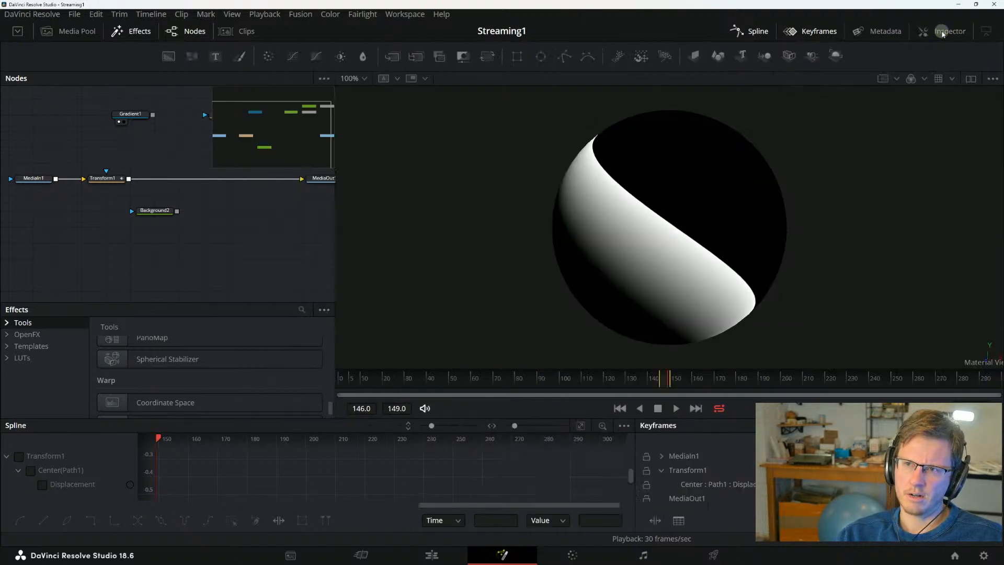
click(939, 36)
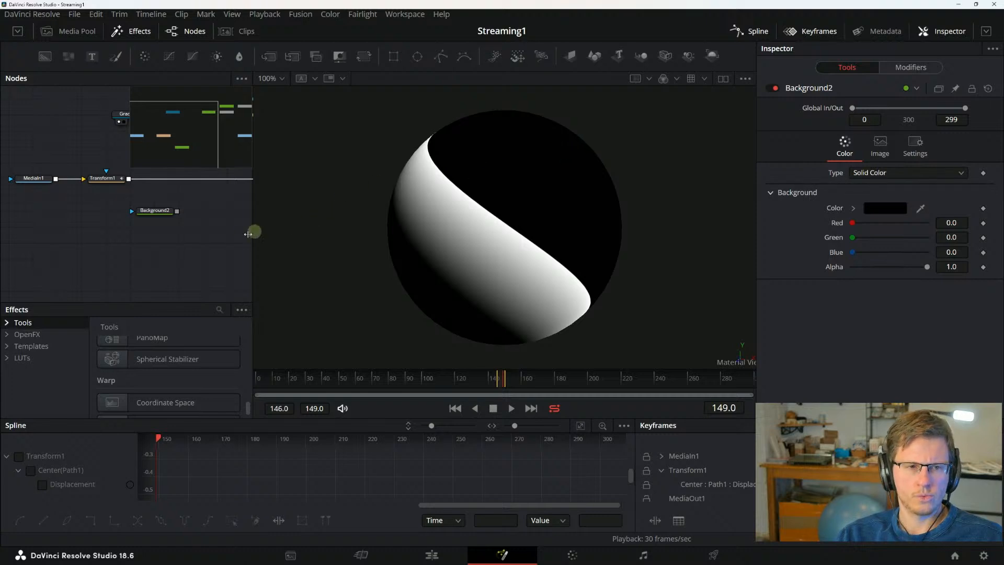
Try the Left Flow layout with the Effects library hidden, panning around the node tree in the taller Node Editor.
click(132, 31)
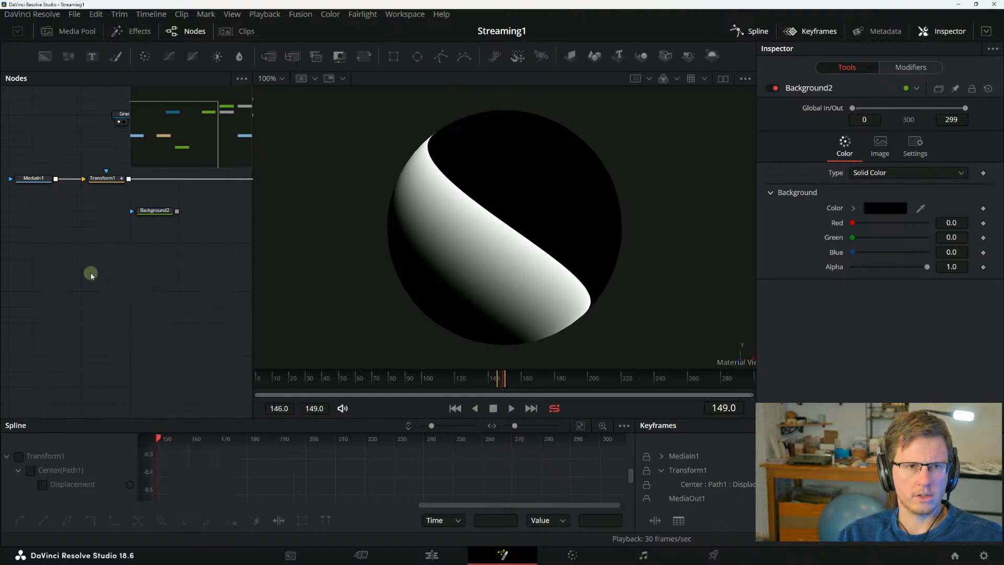
drag(157, 267, 131, 351)
drag(183, 317, 111, 370)
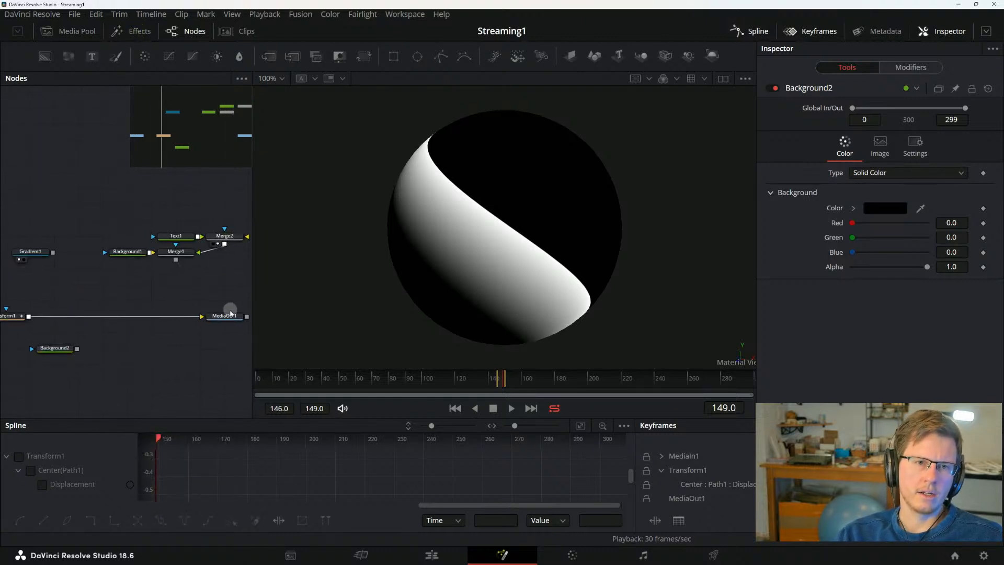
mouse_move(124, 278)
mouse_down()
mouse_move(236, 255)
mouse_move(135, 245)
mouse_up()
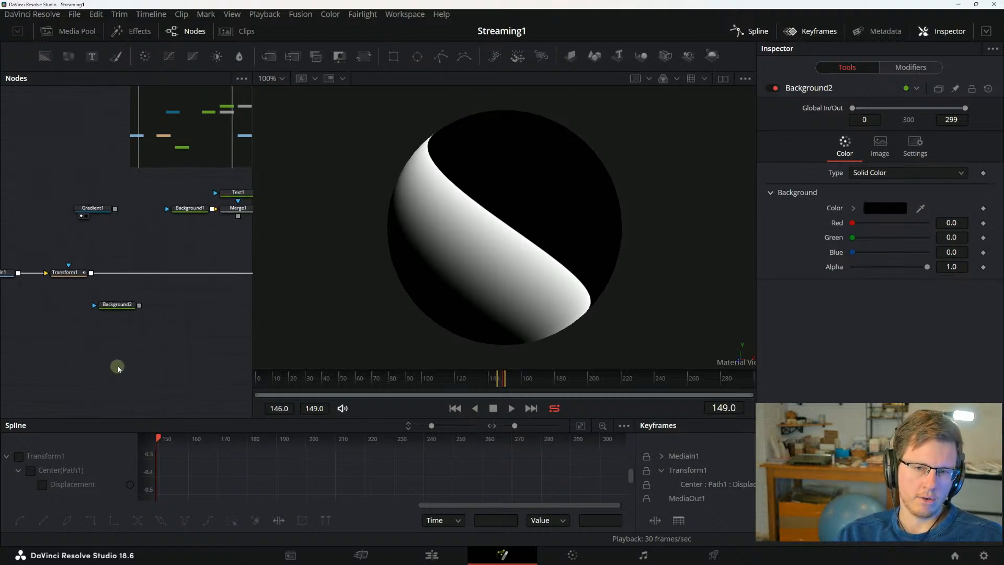
drag(148, 370, 138, 370)
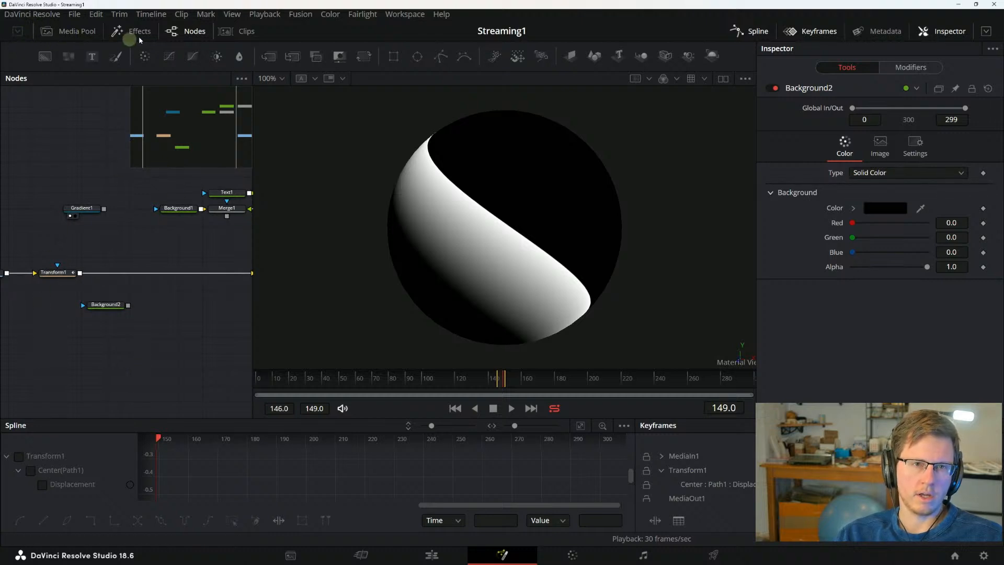
Toggle the Node Editor off and on, show the Effects library again, and extend the node and effects column to full height.
click(187, 31)
click(190, 33)
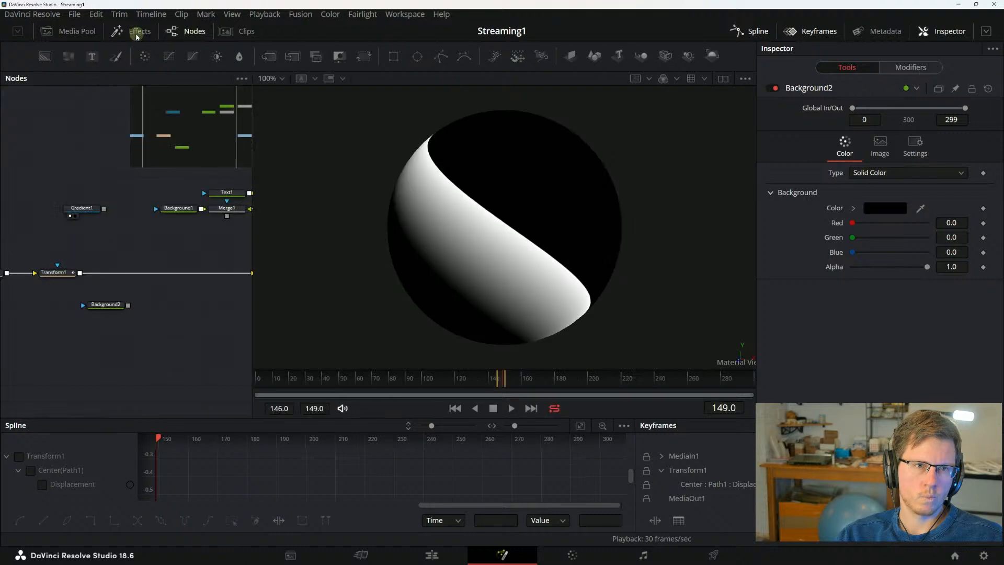
click(135, 33)
click(17, 32)
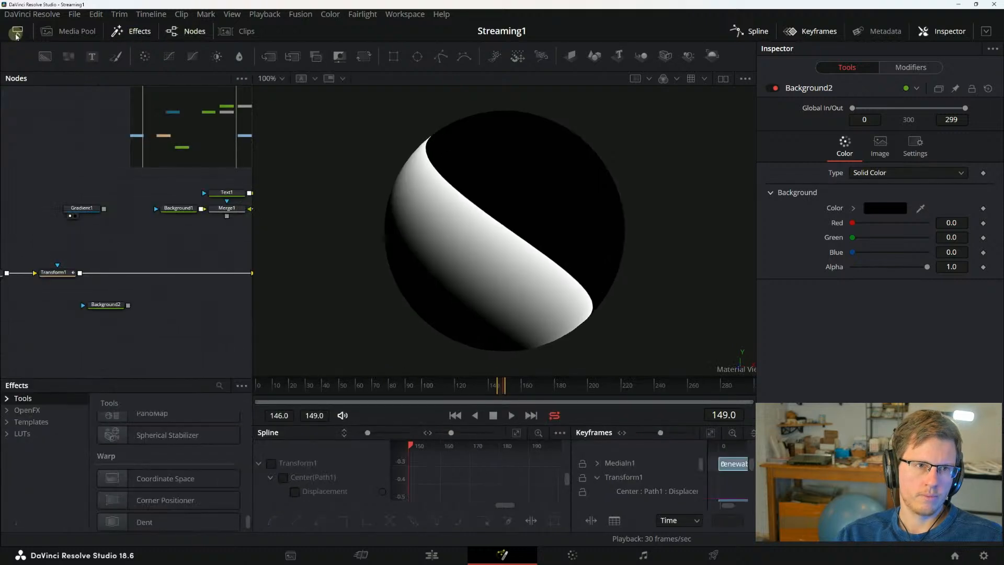
Hide the Effects library to try panning around the node tree in the full-height column, and show the library again.
click(126, 34)
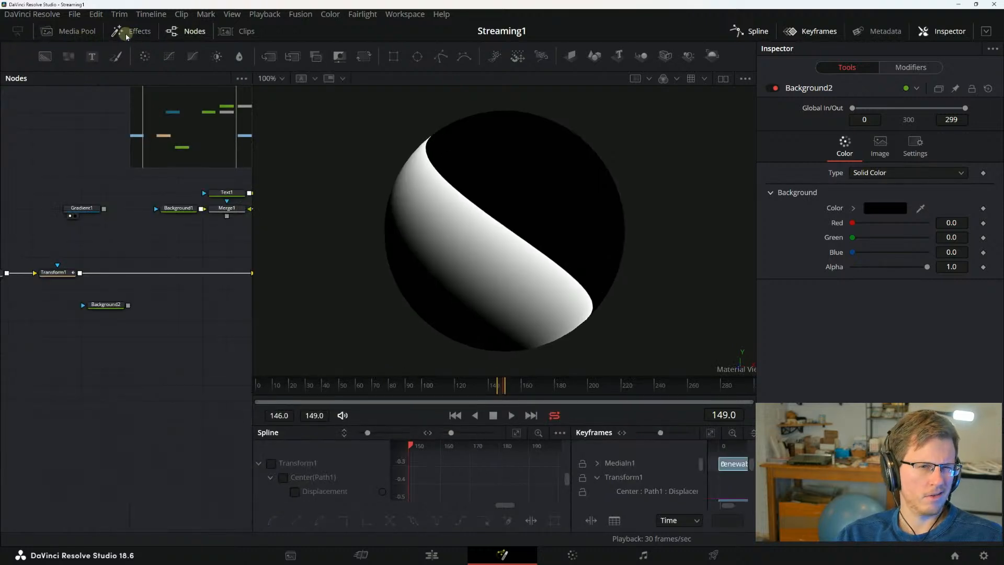
drag(168, 339, 87, 423)
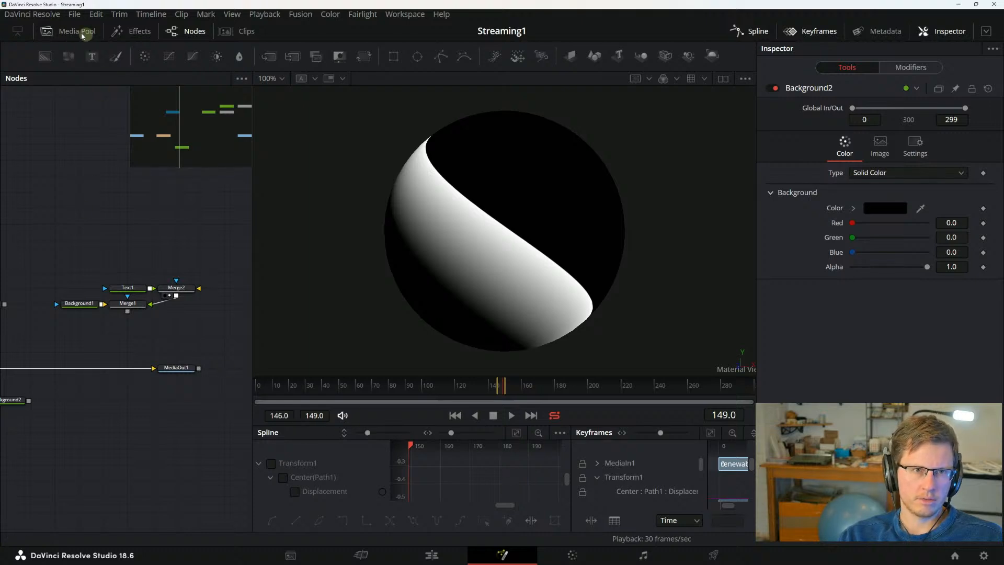
click(140, 32)
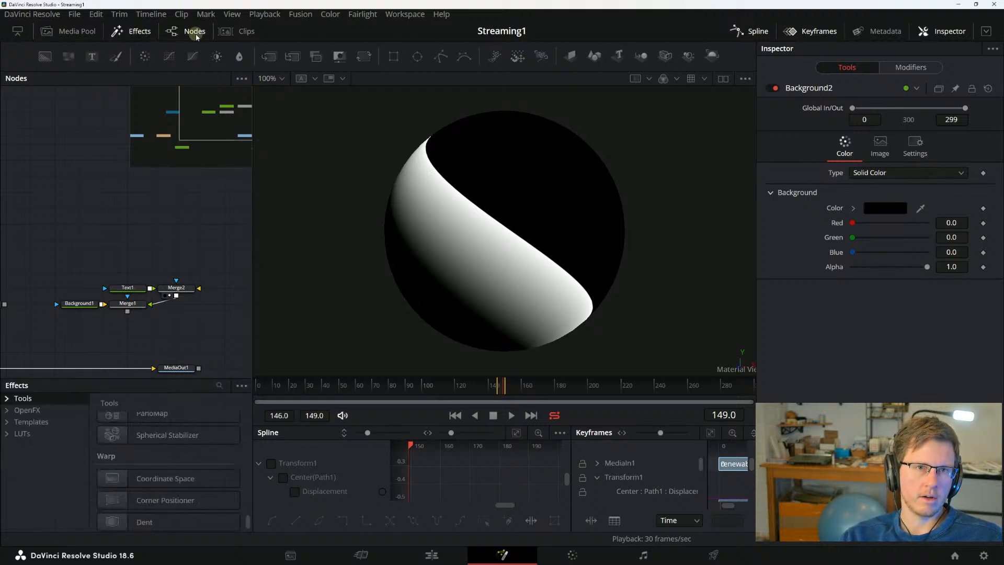
Return the node and effects column to partial height and hide the Effects library, bringing the node tree into view.
click(15, 32)
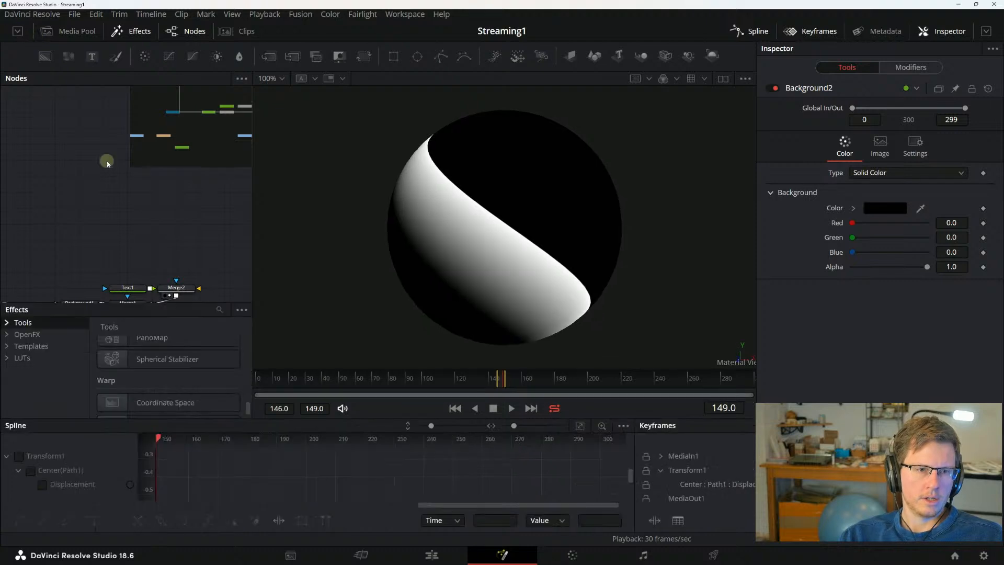
click(132, 31)
drag(102, 257, 176, 217)
drag(129, 330, 119, 282)
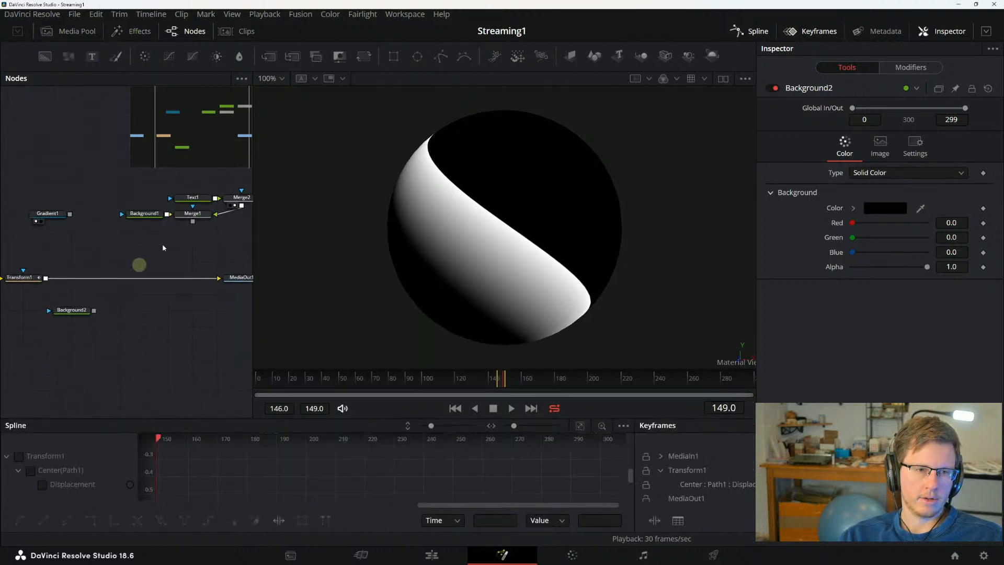
Apply the Mid Flow Fusion layout preset to the workspace.
click(417, 19)
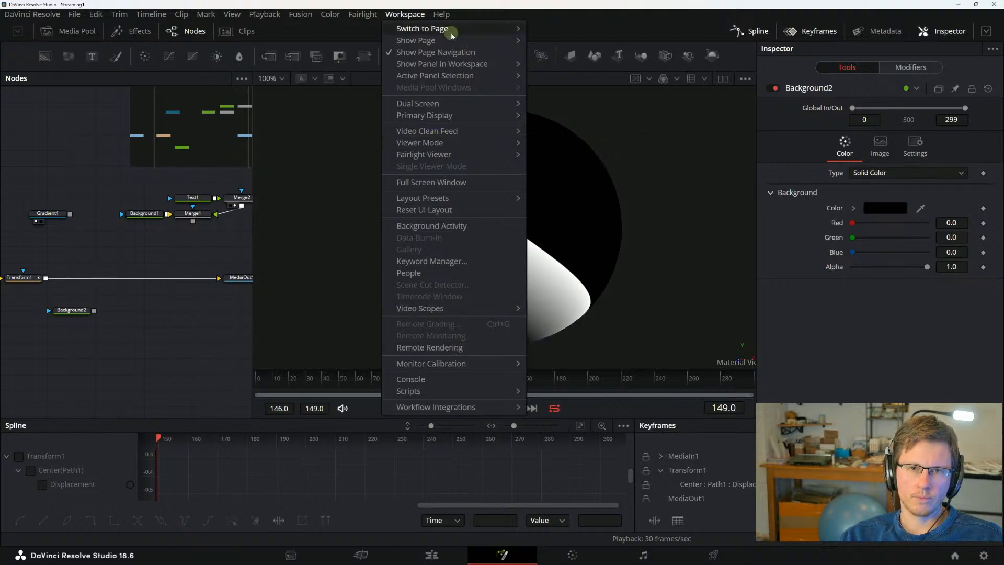
mouse_move(452, 35)
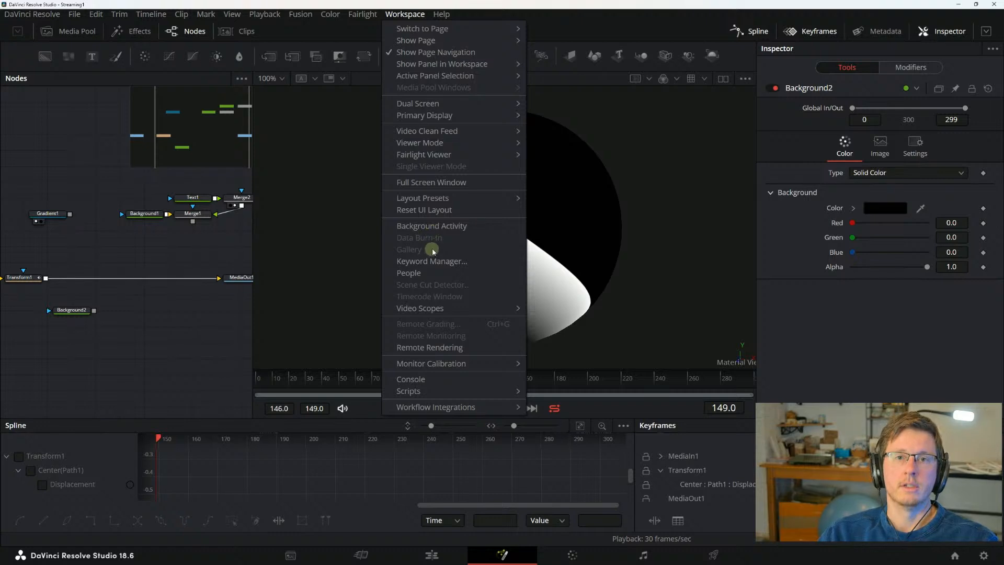
mouse_move(434, 201)
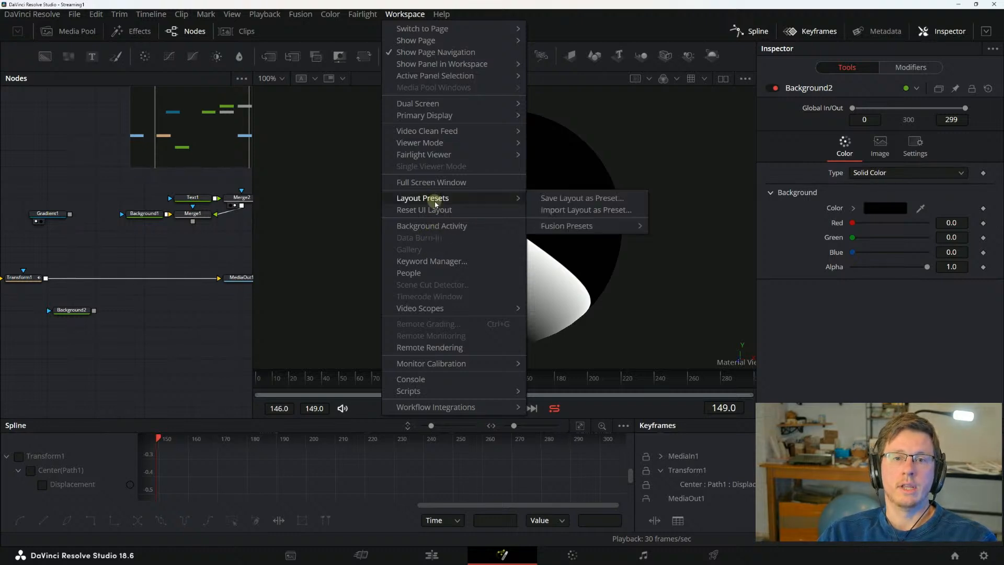
mouse_move(632, 228)
click(674, 249)
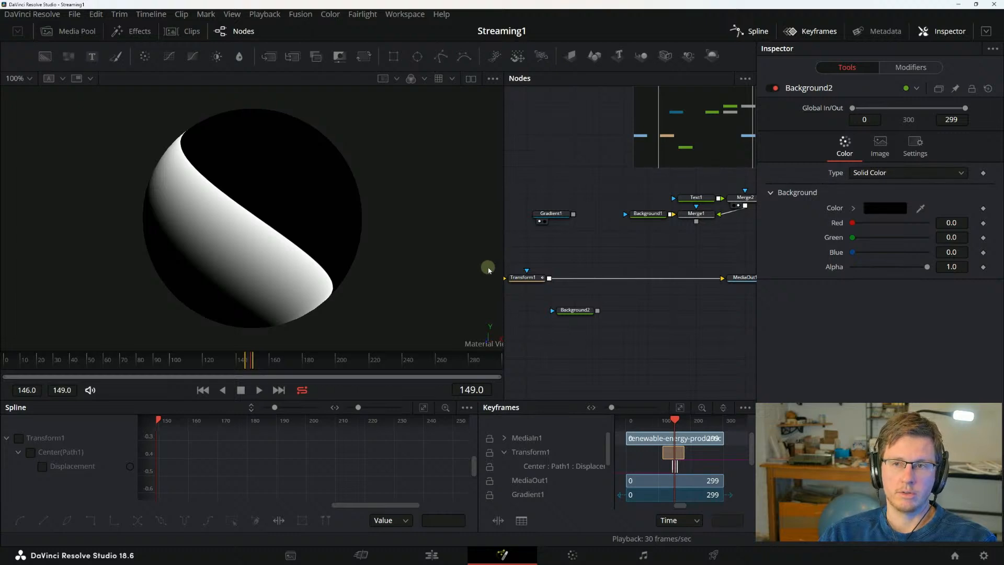
Compare the Mid Flow layout with the Inspector hidden and shown, panning the node tree, and leave the Inspector hidden.
click(946, 33)
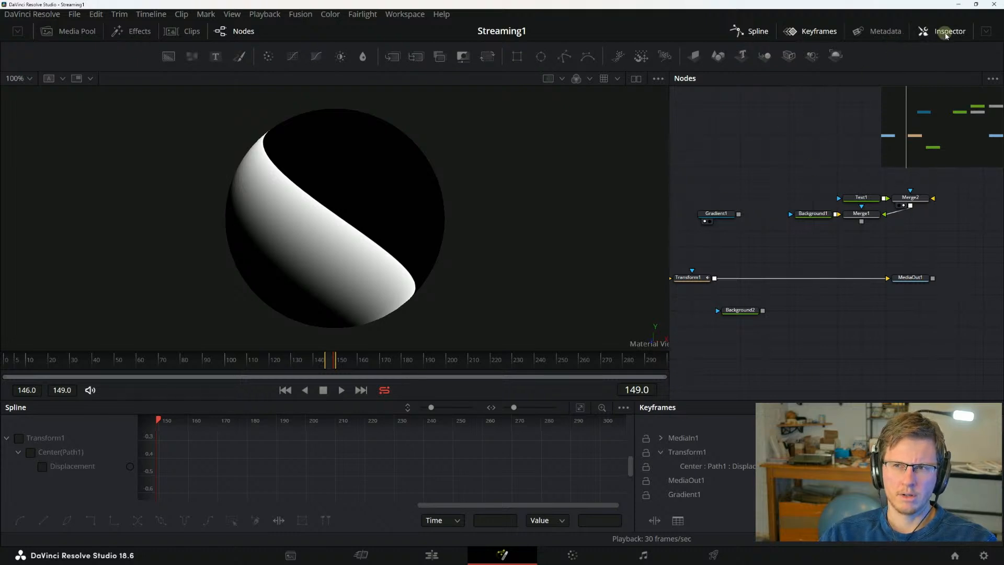
click(941, 31)
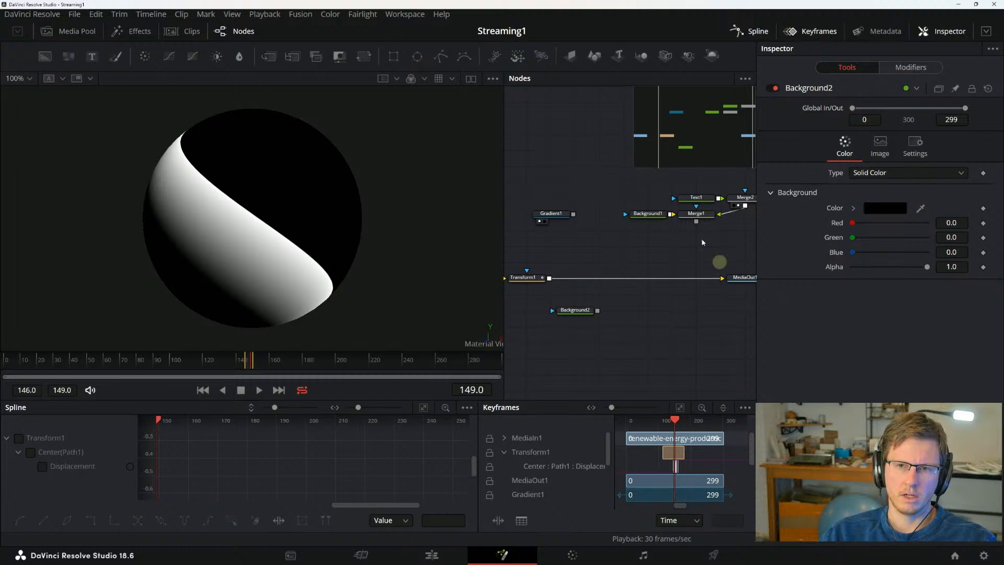
drag(683, 249, 656, 256)
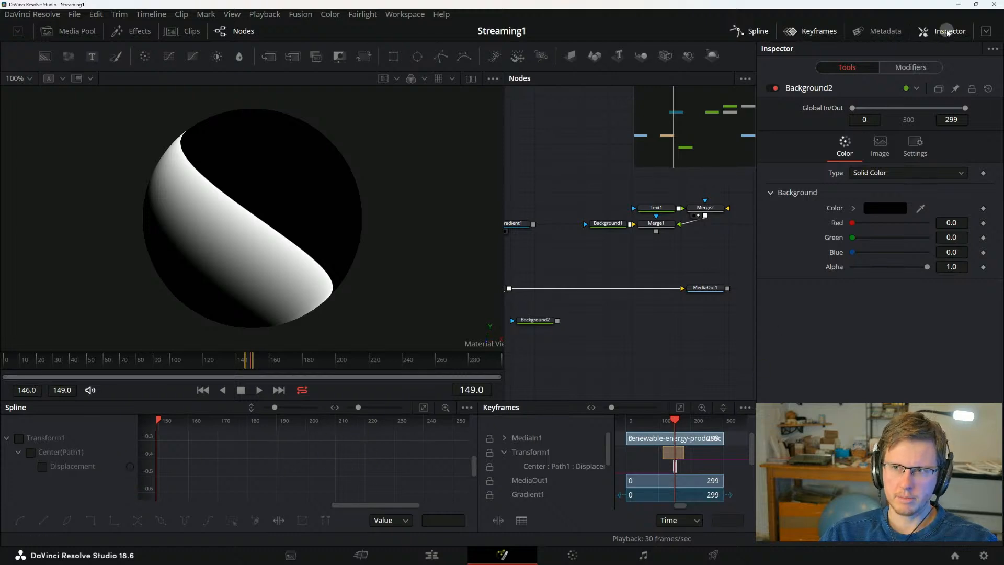
click(939, 32)
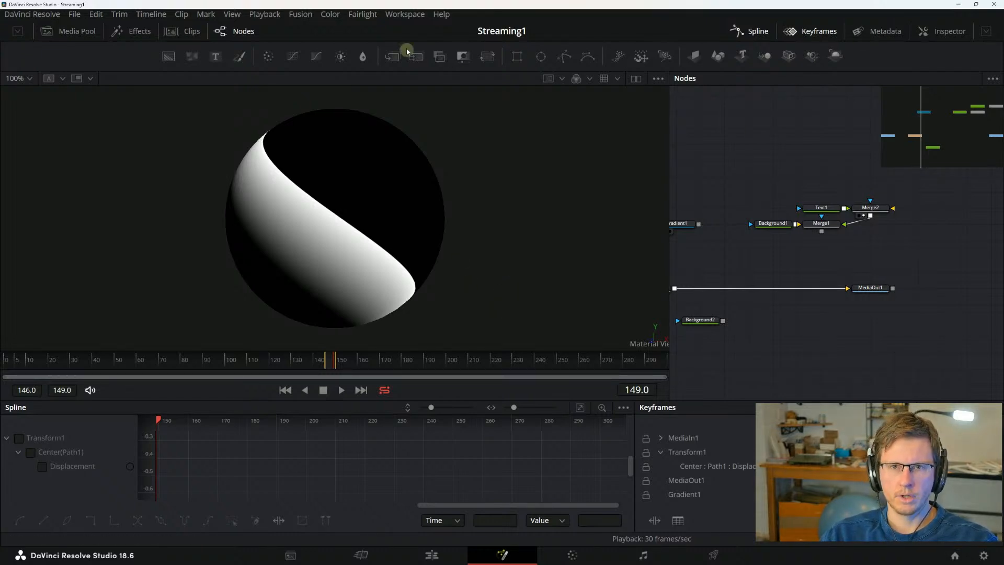
Restore the Default Fusion layout preset with the horizontal Node Editor.
click(403, 16)
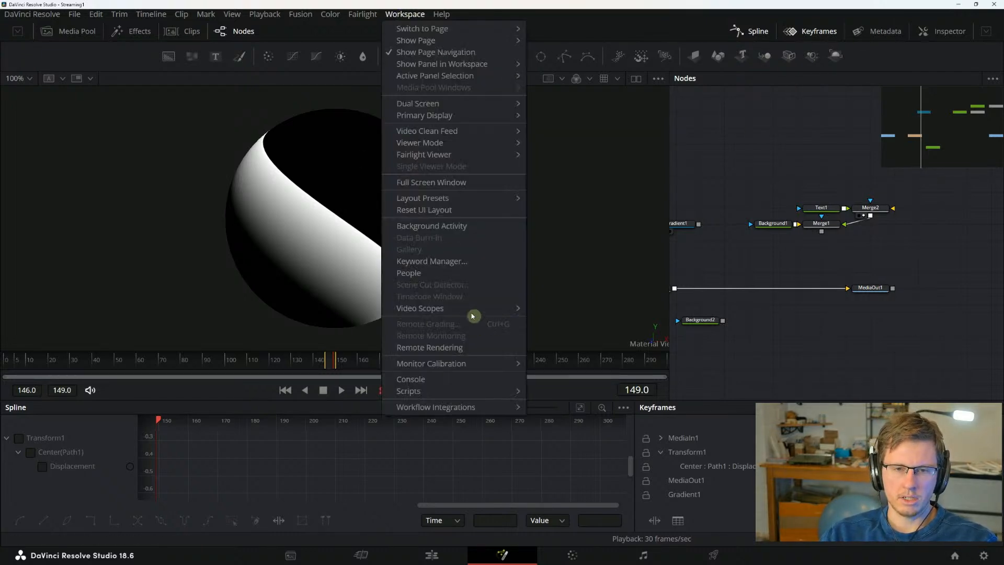
mouse_move(458, 198)
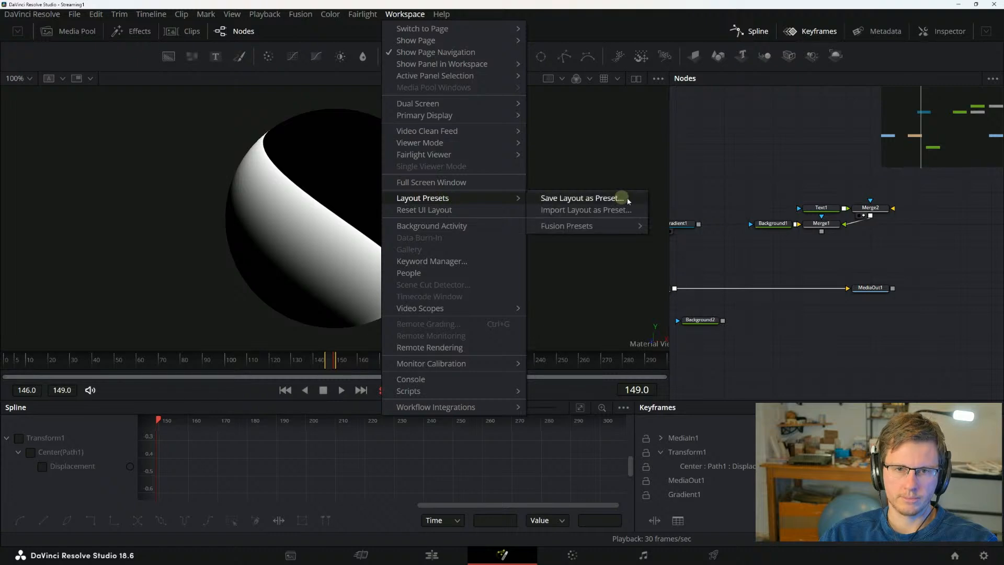
mouse_move(601, 226)
click(676, 226)
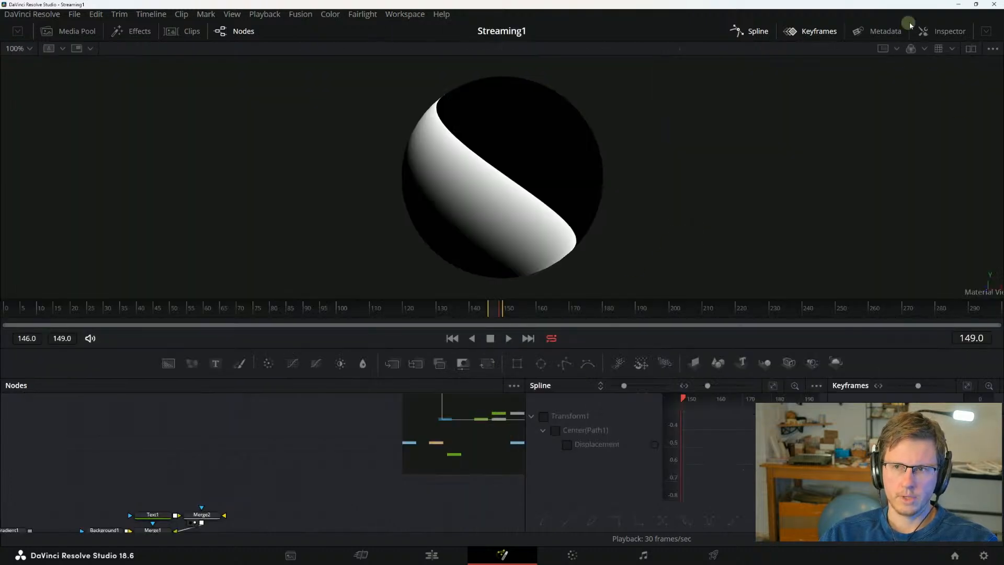
Switch to the reference manual in the browser and read the Vertical Node Editor Layouts section, including the vertical Build Direction setting.
key(alt+Tab)
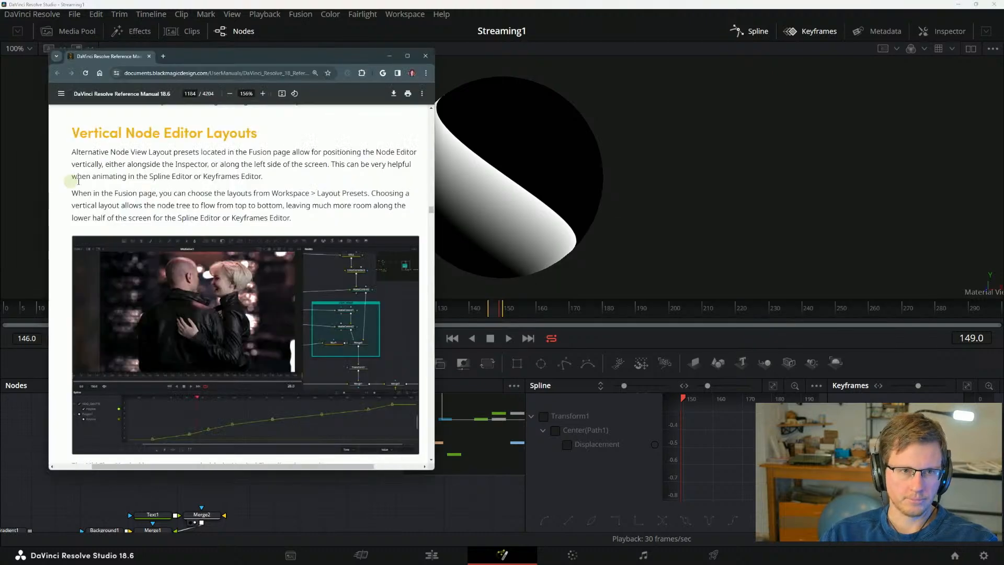
drag(129, 194, 237, 193)
click(236, 193)
mouse_move(315, 563)
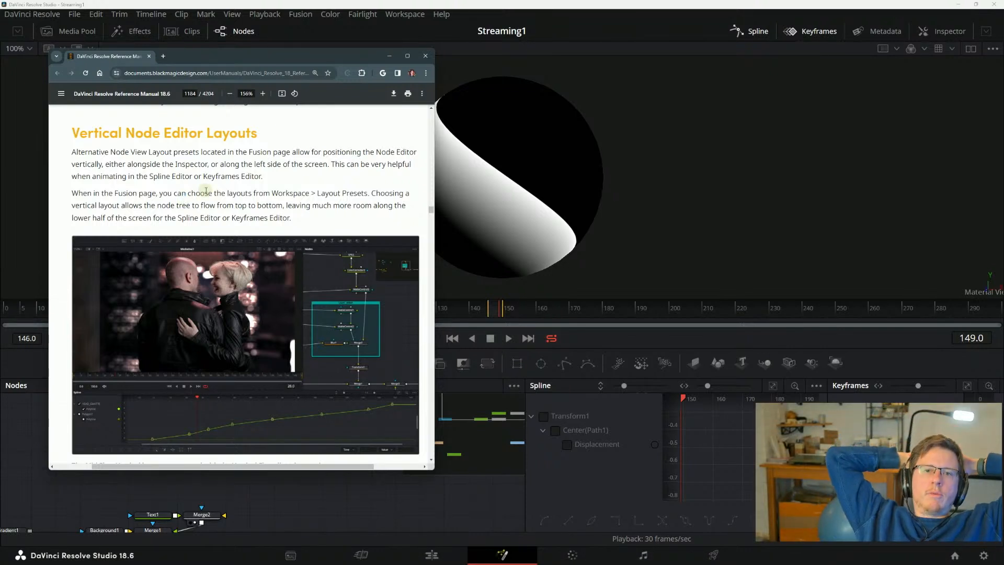
scroll(347, 356, down, 1)
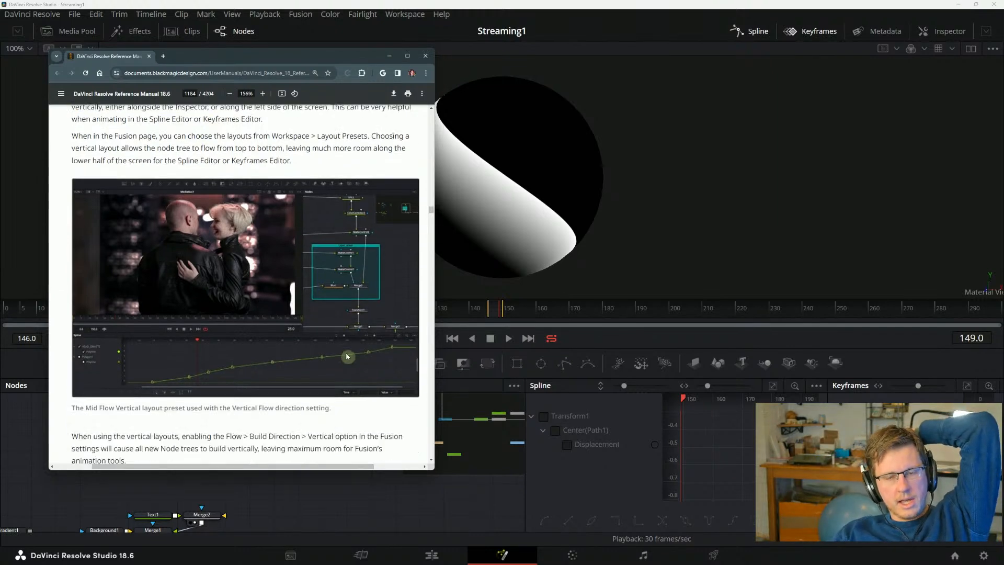
scroll(347, 356, down, 2)
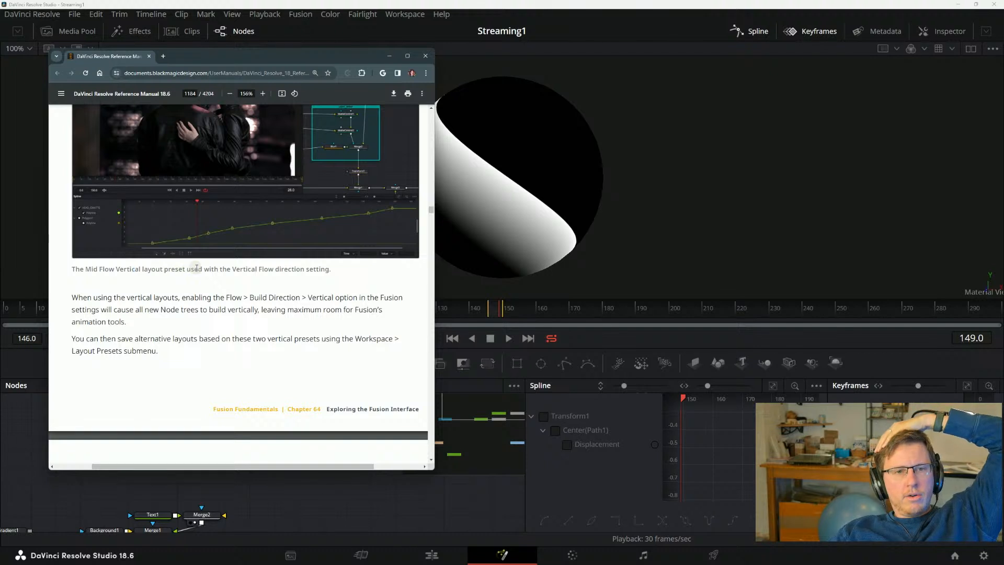
scroll(251, 308, up, 1)
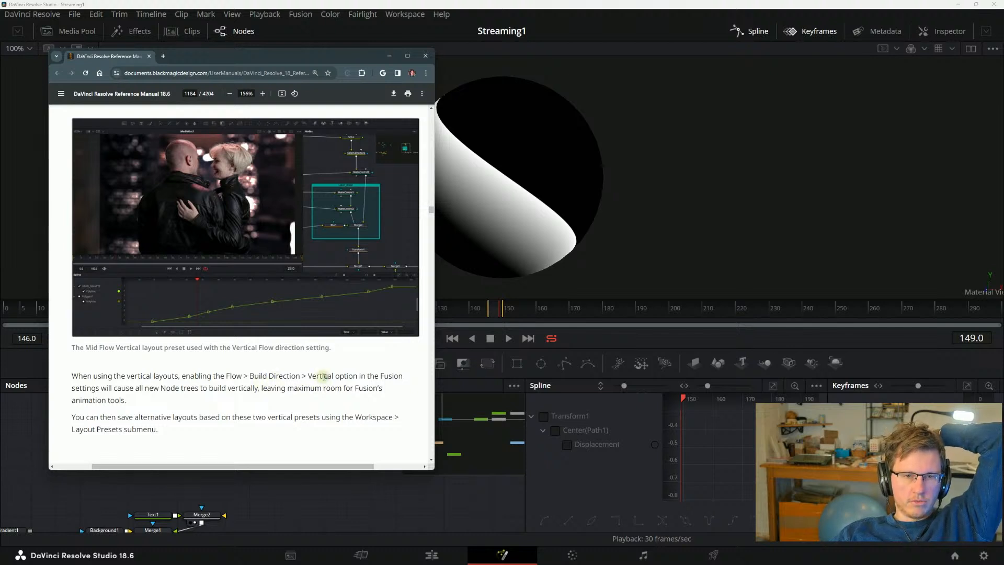
scroll(133, 382, down, 1)
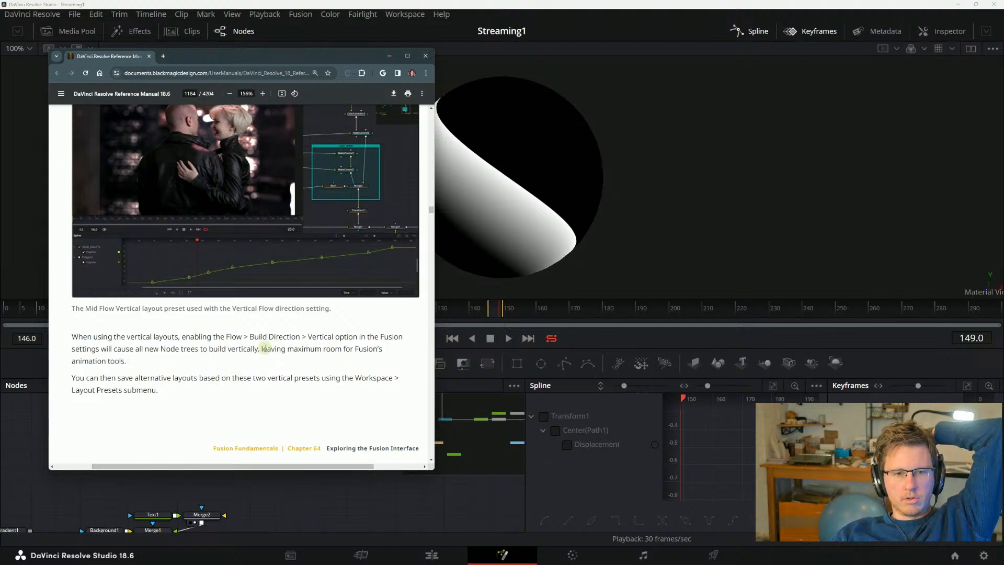
drag(186, 337, 301, 338)
click(282, 342)
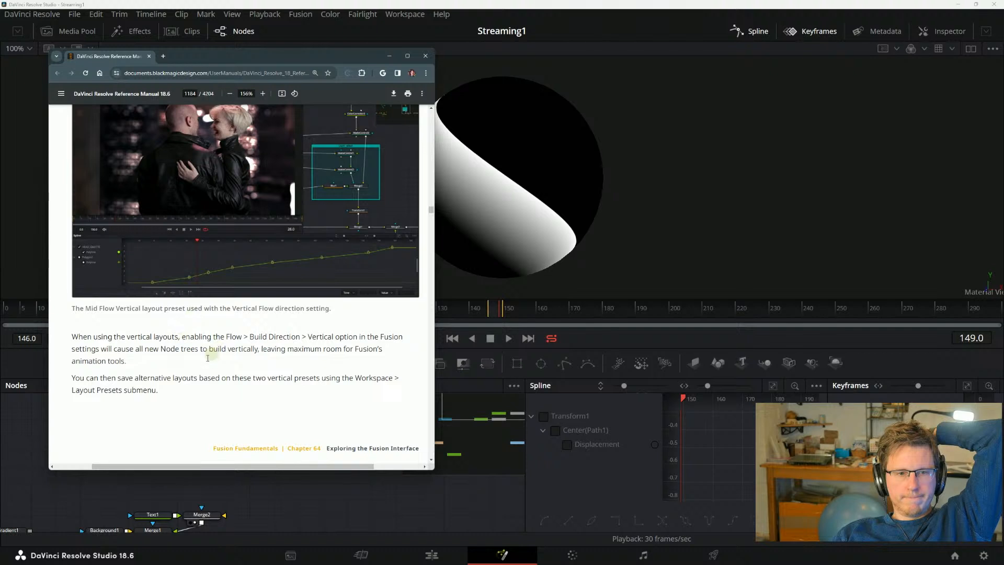
Read how to save alternative layouts, return to the default Node Editor layout, and position the Node Editor in Fusion Studio.
scroll(141, 367, down, 2)
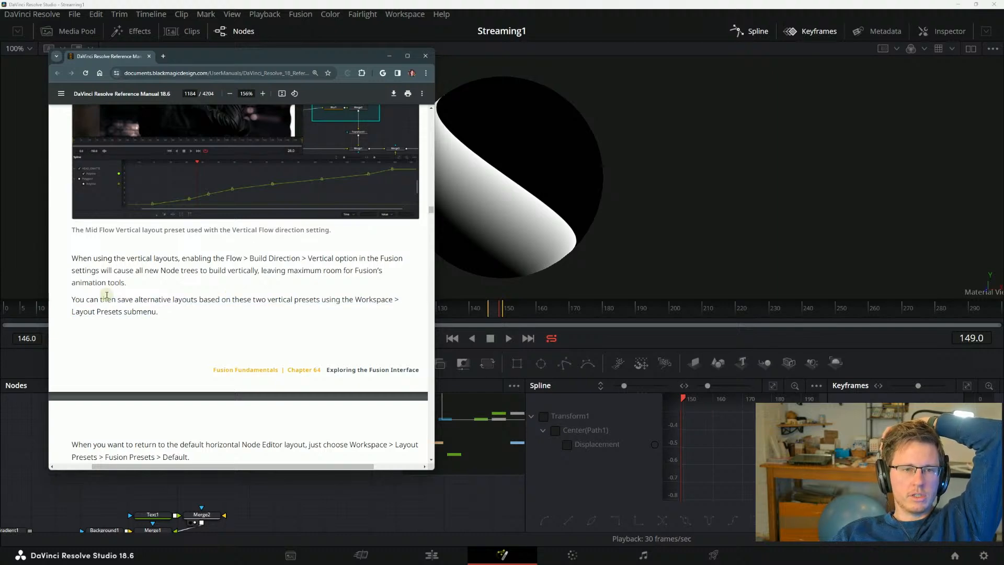
scroll(109, 294, down, 4)
drag(74, 289, 172, 275)
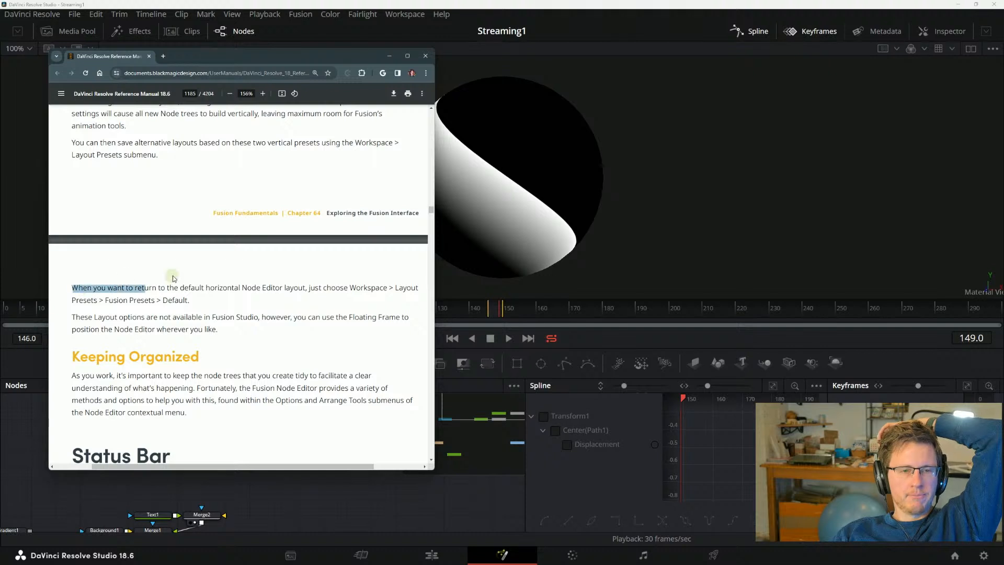
click(175, 277)
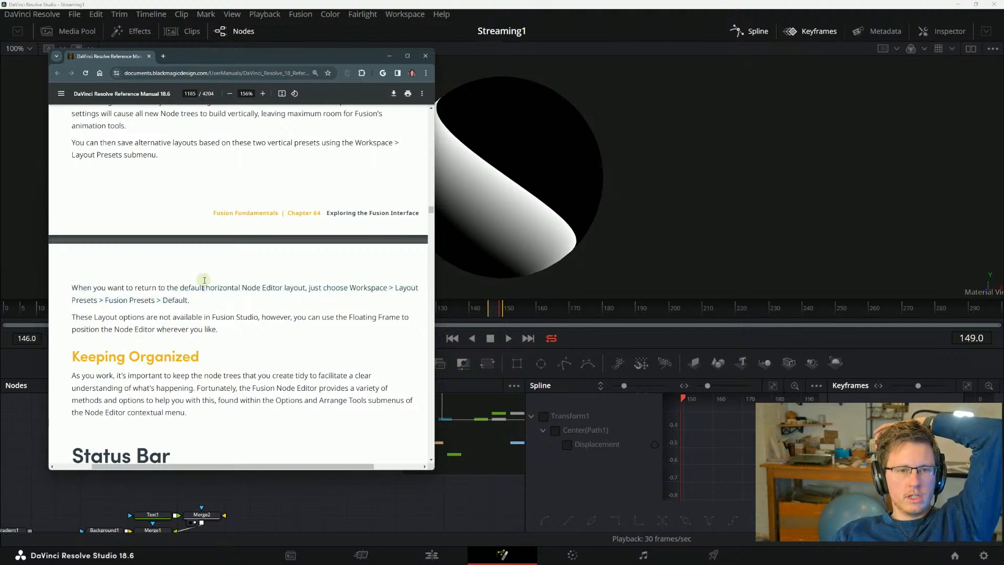
scroll(203, 283, down, 1)
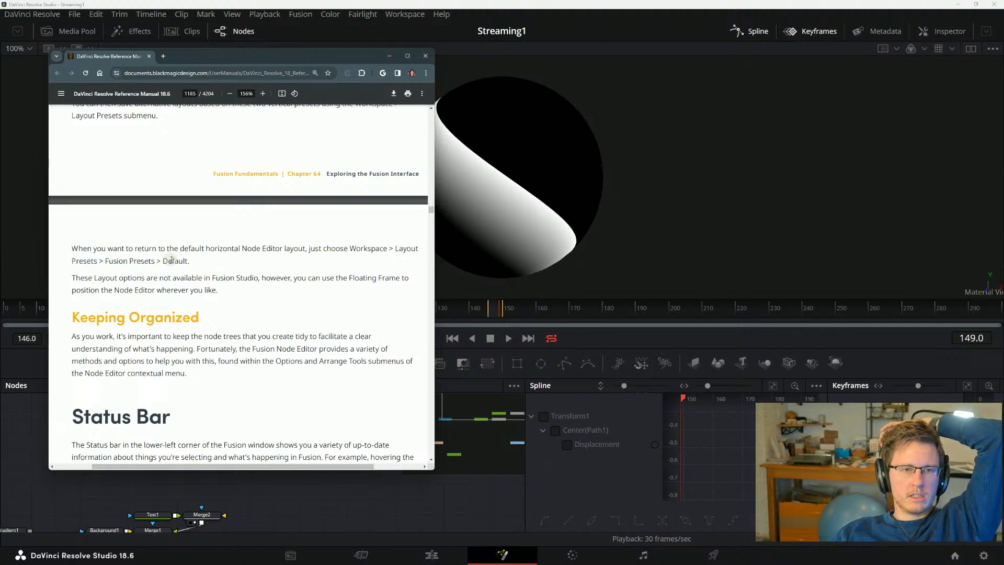
drag(192, 263, 137, 252)
click(137, 253)
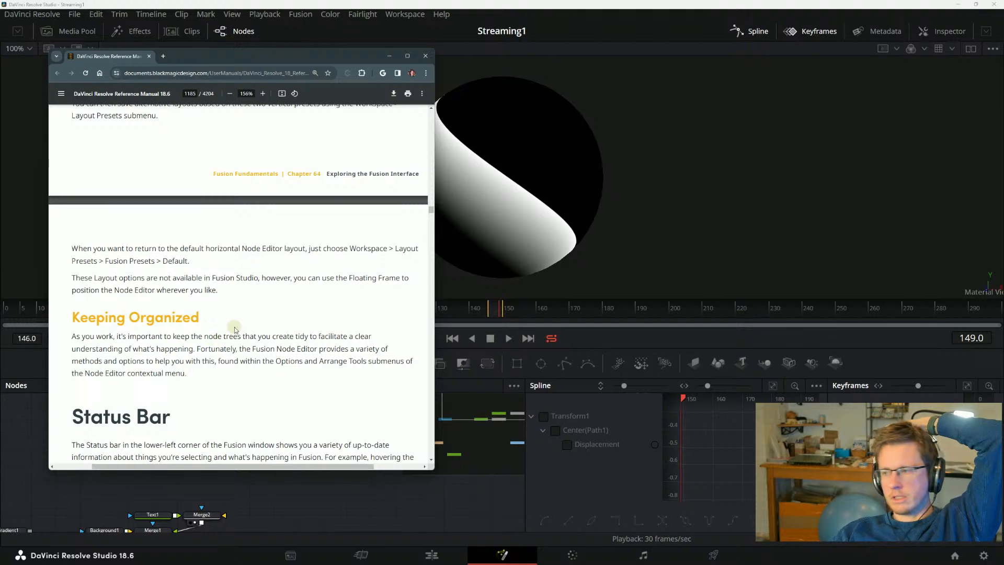
drag(102, 278, 176, 281)
click(189, 277)
click(176, 281)
Read the manual's Keeping Organized section on tidying node trees with the Options and Arrange Tools submenus.
scroll(230, 314, down, 2)
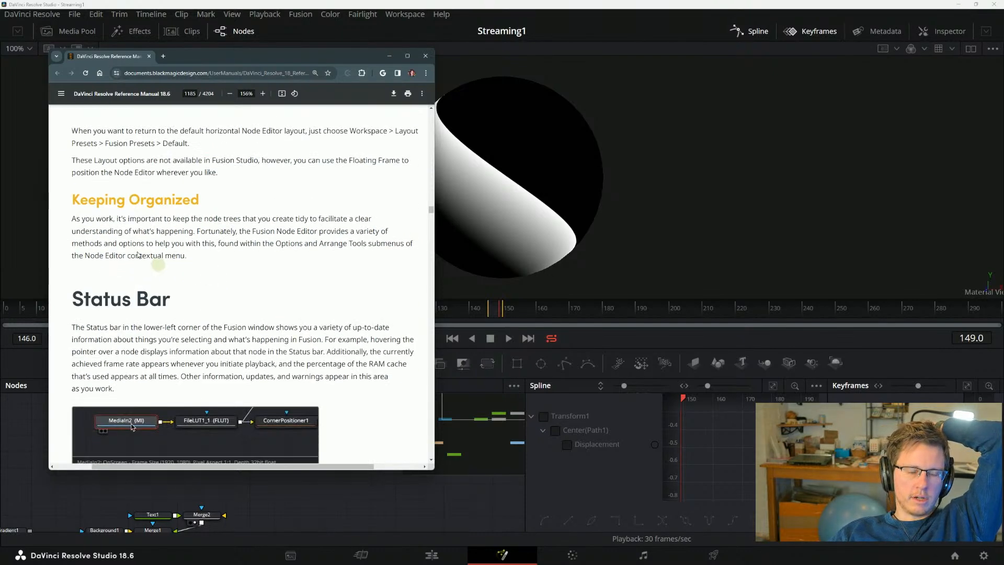
drag(71, 202, 199, 204)
click(165, 235)
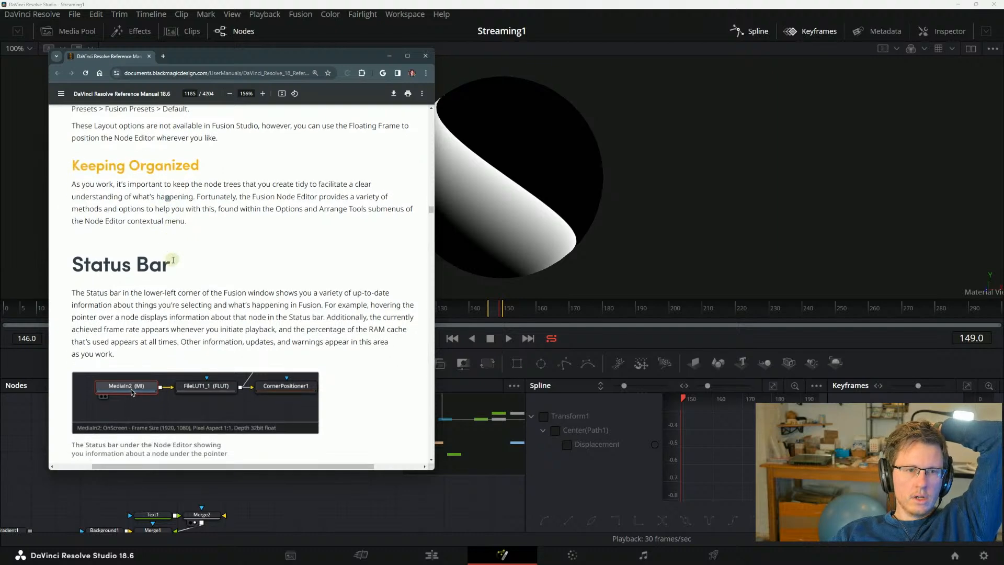
scroll(170, 255, down, 1)
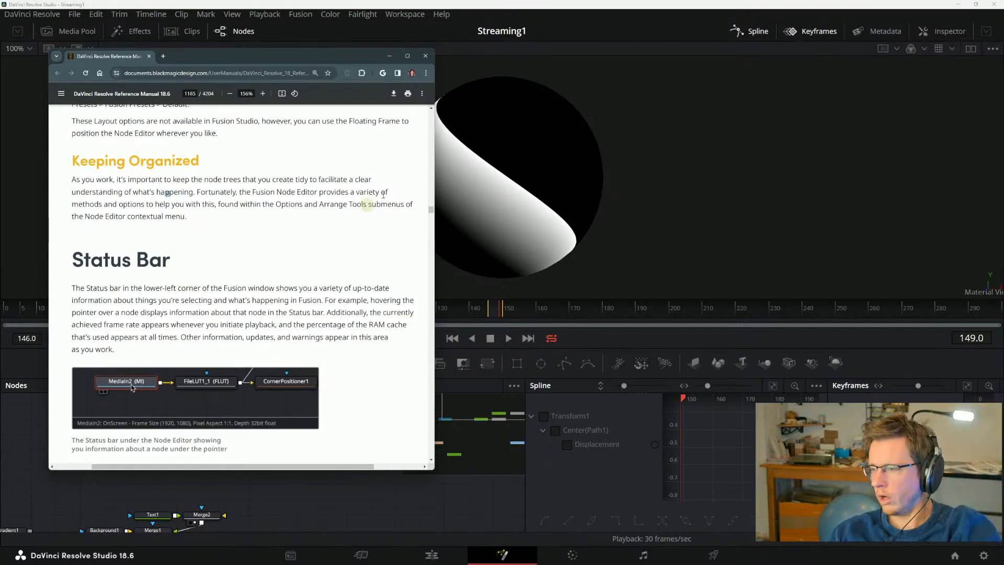
Open Paint with a blank canvas and place its window beside the manual text.
mouse_move(397, 561)
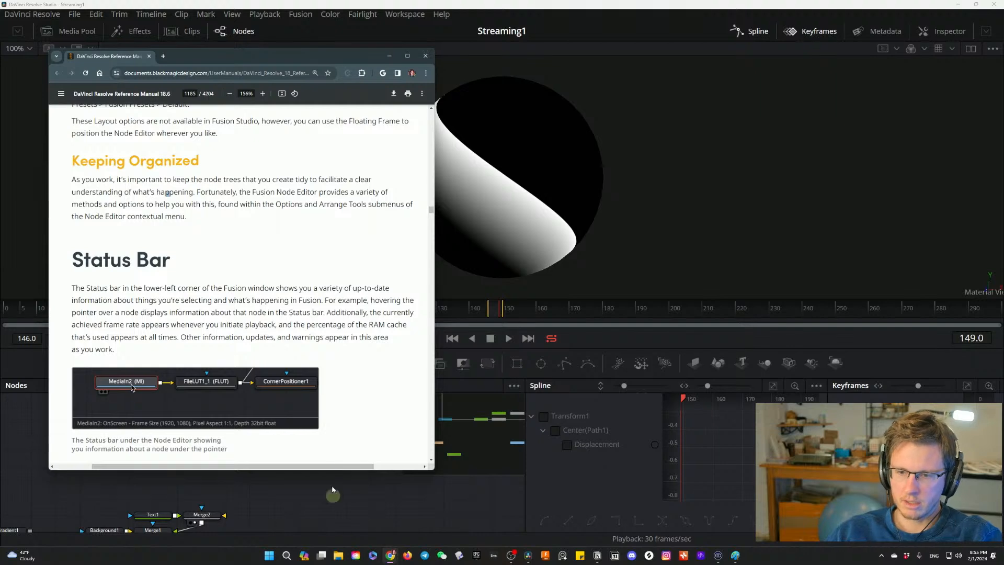
key(super)
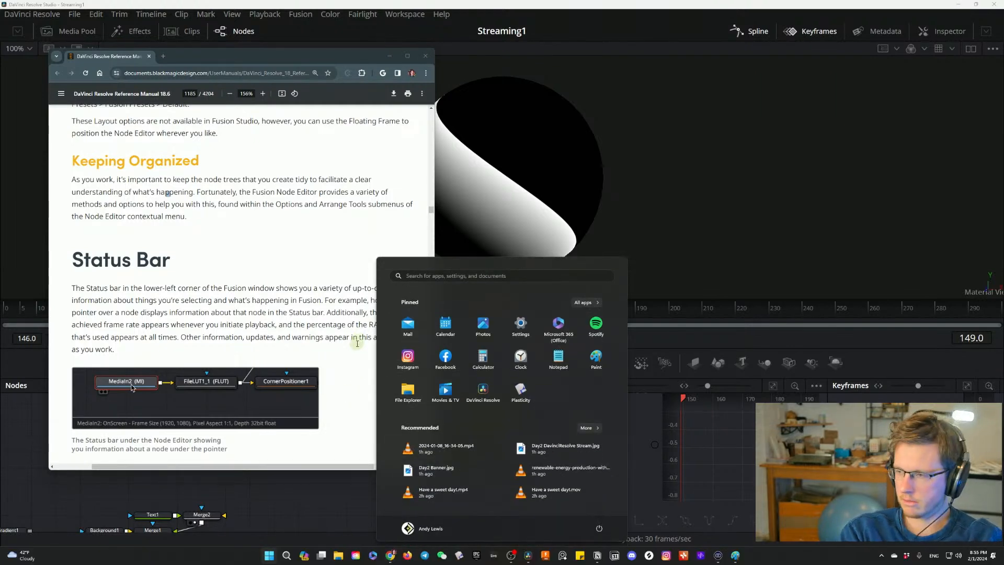
text(paint)
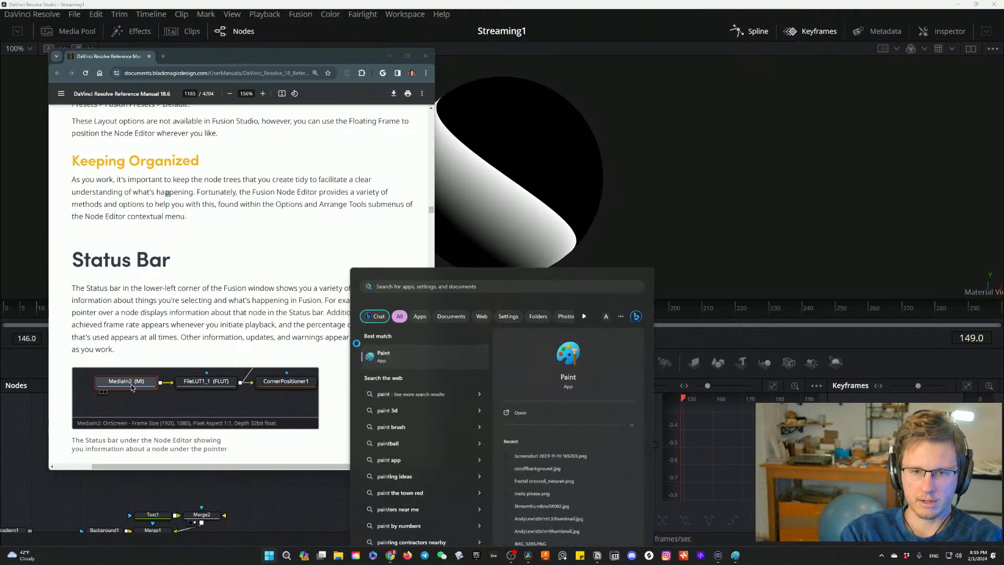
key(Return)
drag(464, 86, 544, 73)
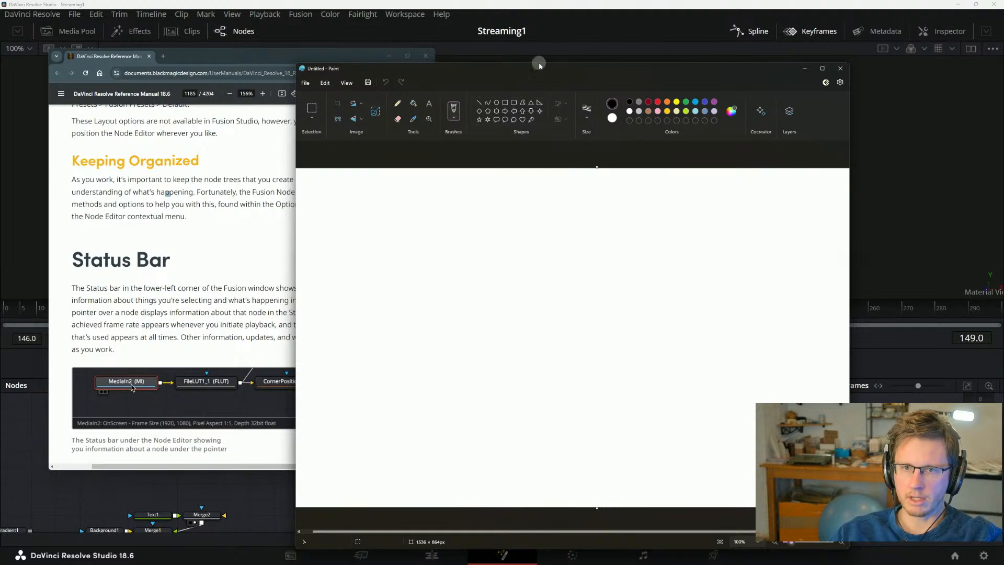
Handwrite "brb" in black across the blank Paint canvas, undoing the extra stroke below the letters.
mouse_move(437, 253)
mouse_down()
mouse_move(451, 339)
mouse_move(468, 354)
mouse_move(514, 306)
mouse_move(563, 294)
mouse_move(639, 398)
mouse_up()
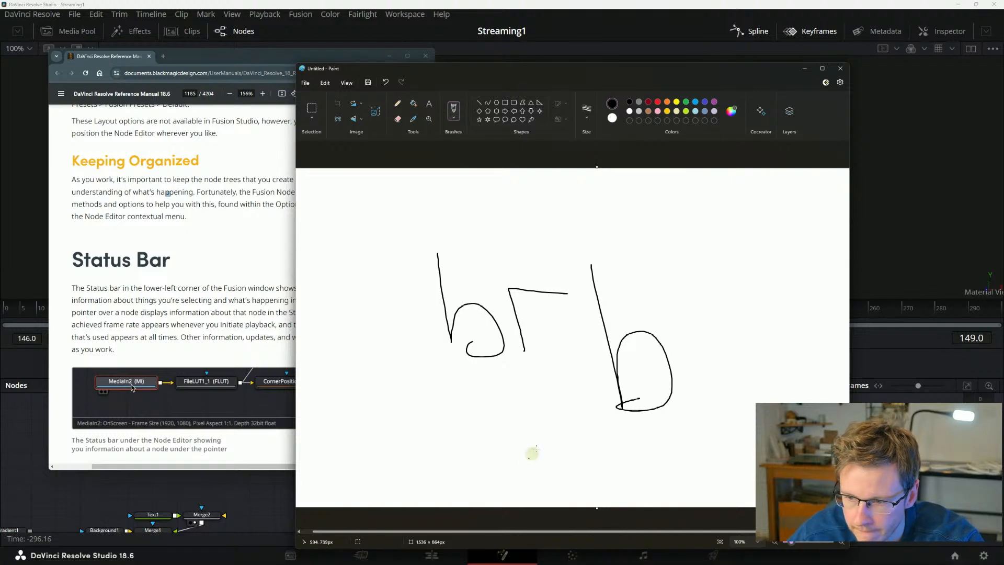
drag(547, 438, 570, 471)
key(ctrl+z)
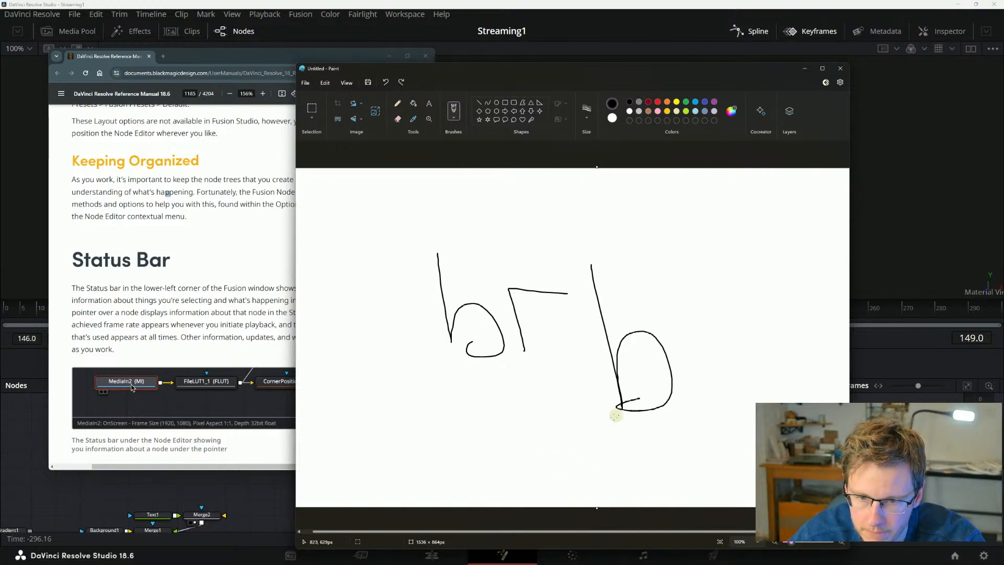
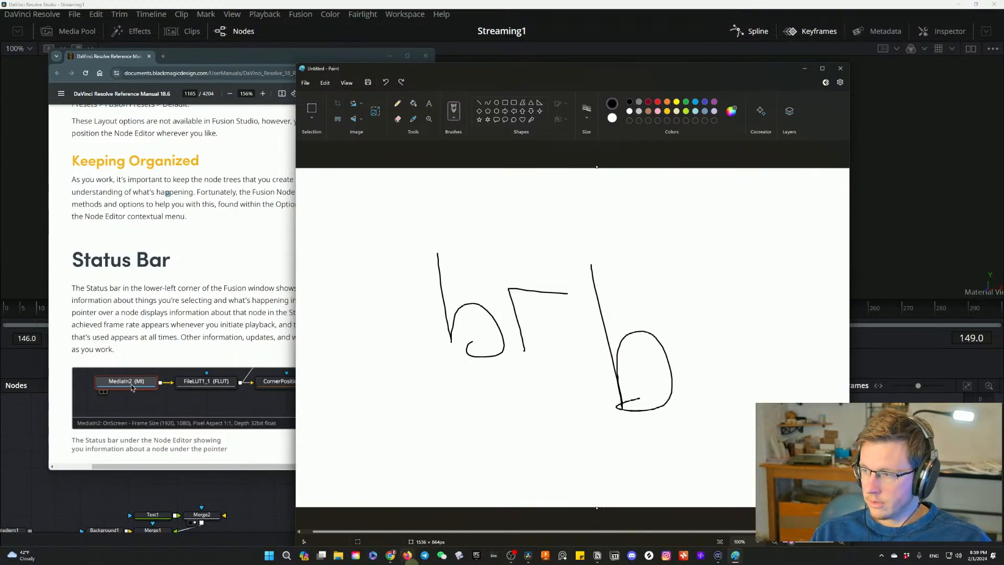
Close Paint without saving the handwritten sketch.
click(513, 446)
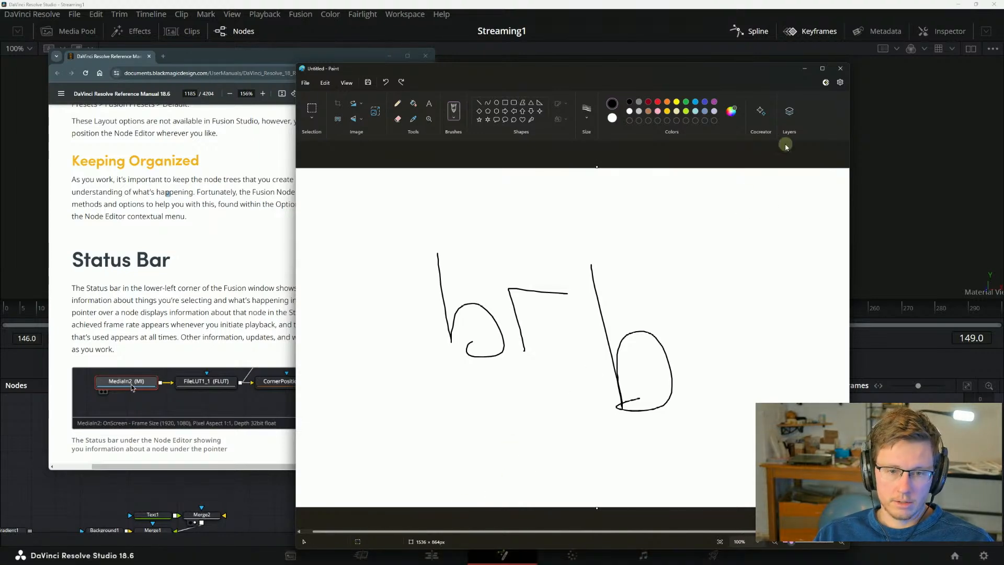
click(840, 68)
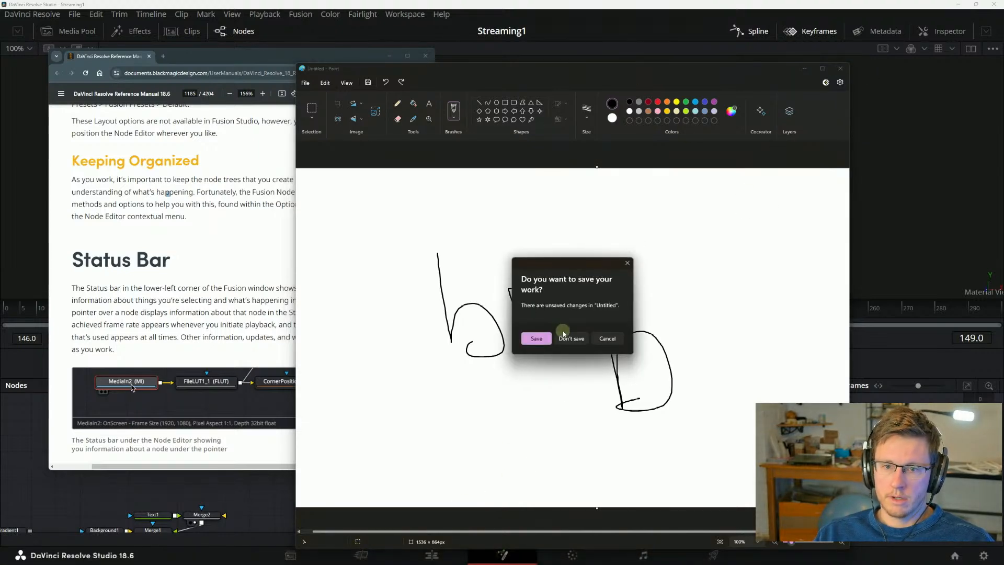
click(563, 335)
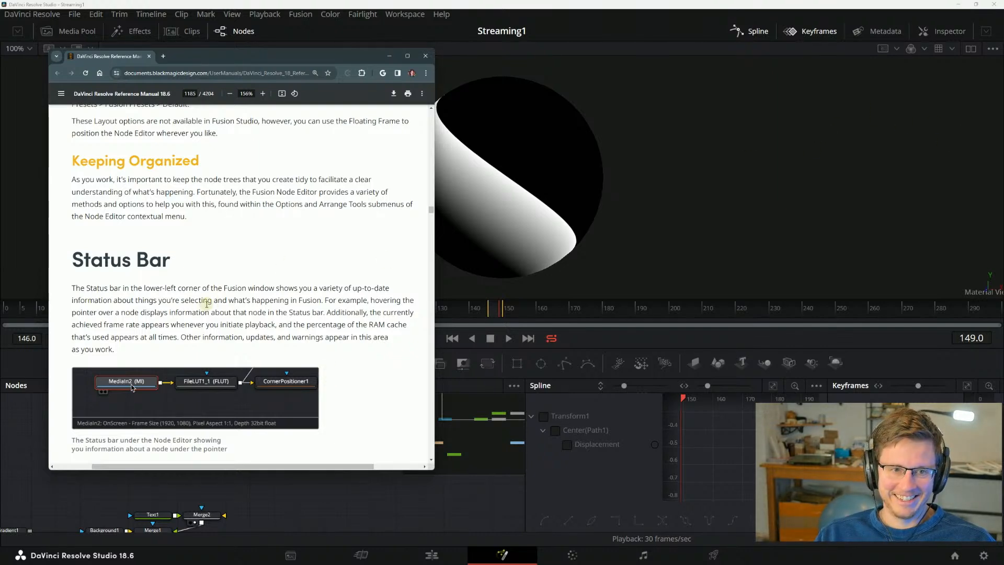
Reread the manual's Keeping Organized section on where the Node Editor's tidying options are found.
scroll(188, 308, down, 2)
scroll(183, 306, up, 2)
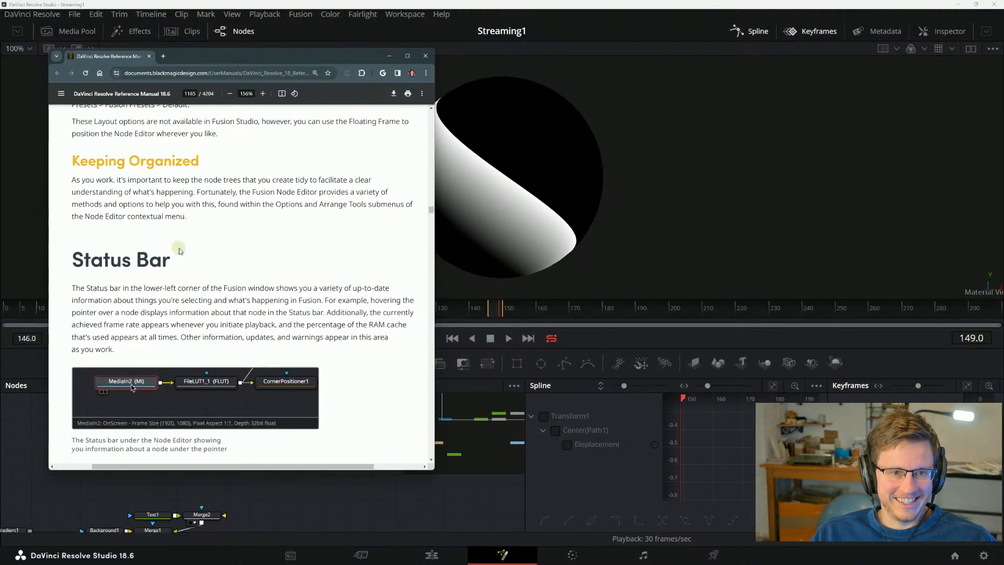
scroll(94, 180, down, 3)
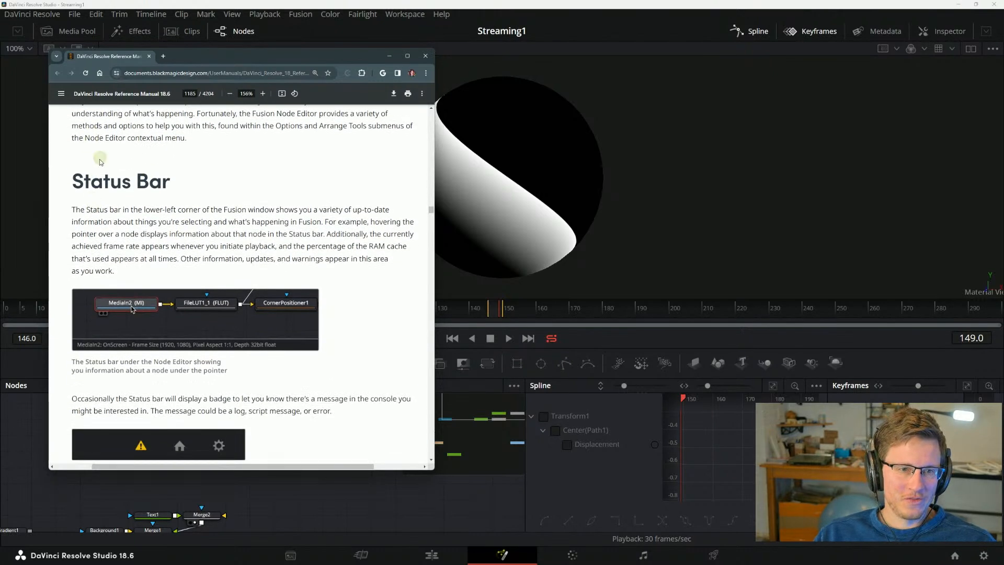
scroll(83, 248, up, 4)
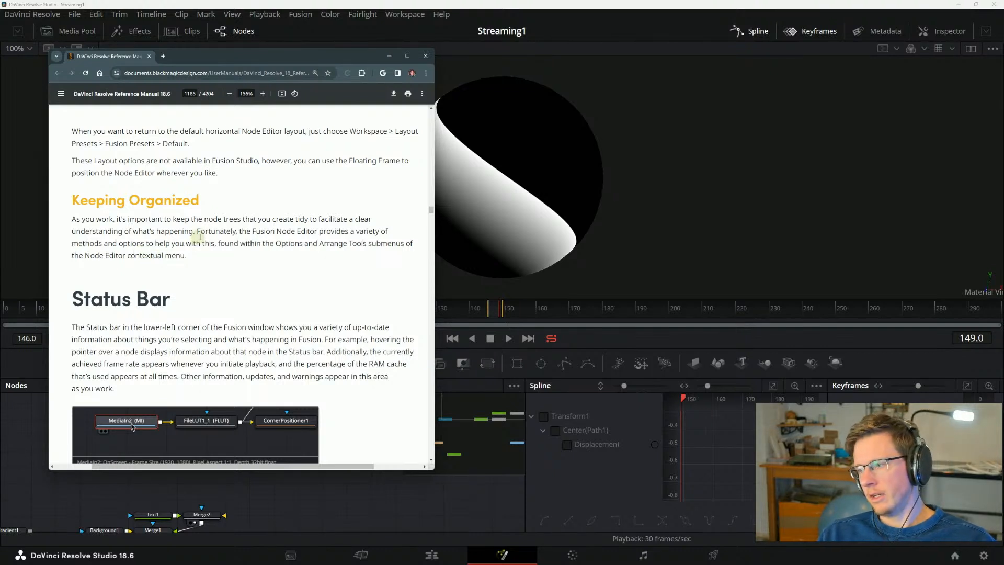
drag(214, 244, 299, 238)
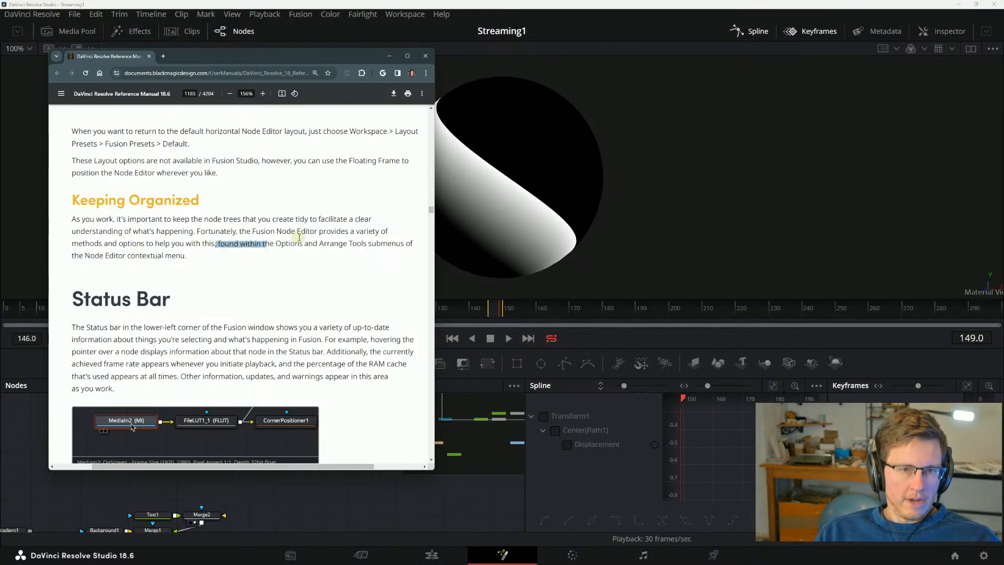
click(299, 237)
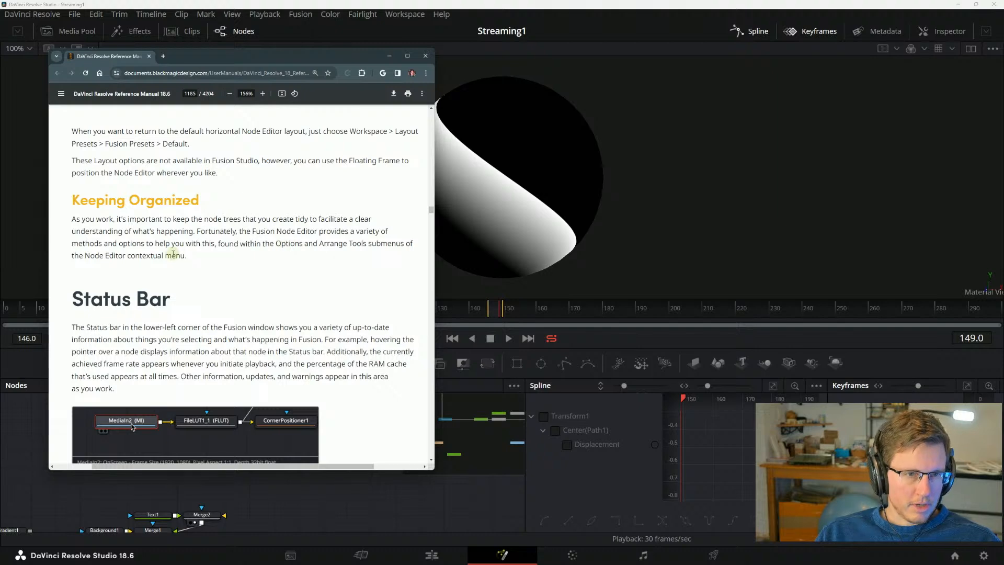
scroll(173, 253, down, 2)
scroll(177, 238, down, 2)
Move the manual aside, look over the Node Editor's contextual menu, and apply Line Up All Tools To Grid.
drag(218, 57, 699, 58)
right_click(237, 435)
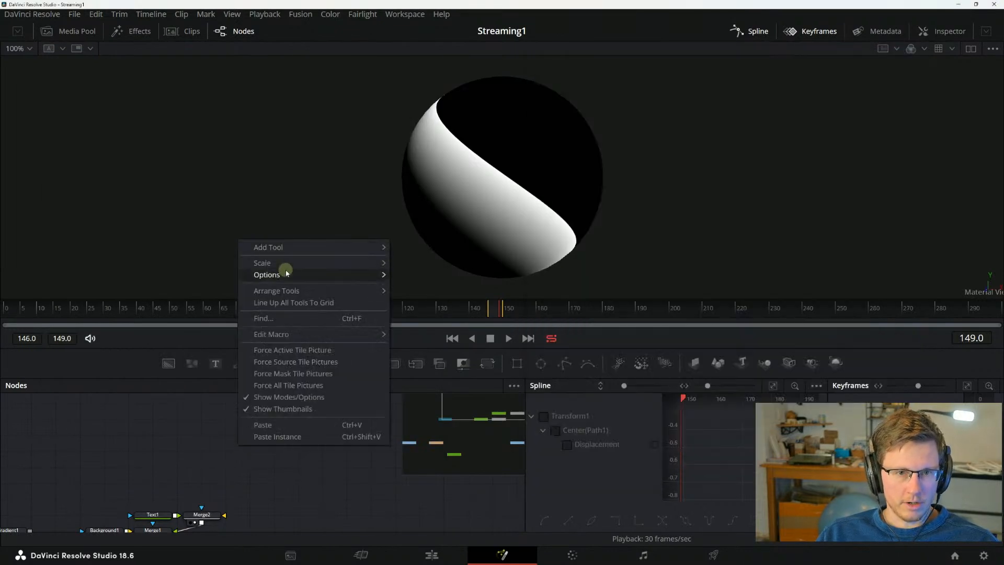
mouse_move(285, 292)
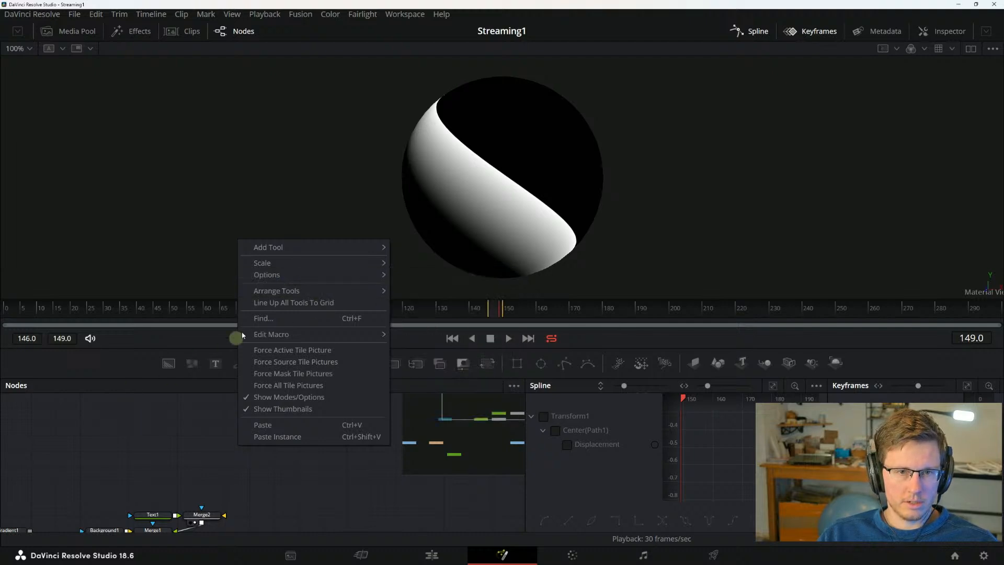
click(178, 432)
drag(169, 450, 213, 415)
right_click(204, 434)
click(247, 302)
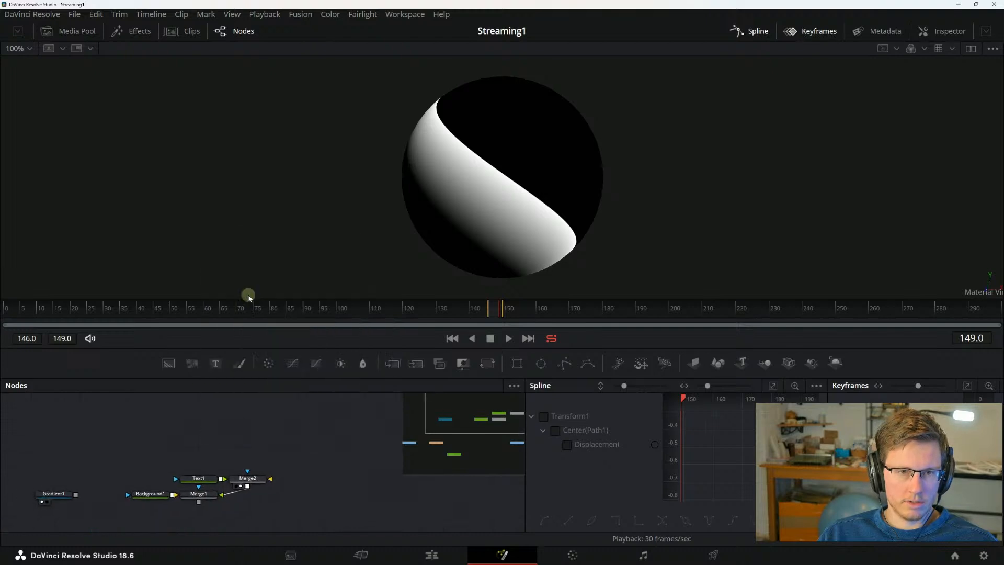
Return to the manual and read in the Status Bar section how node and selection information is displayed.
key(alt+Tab)
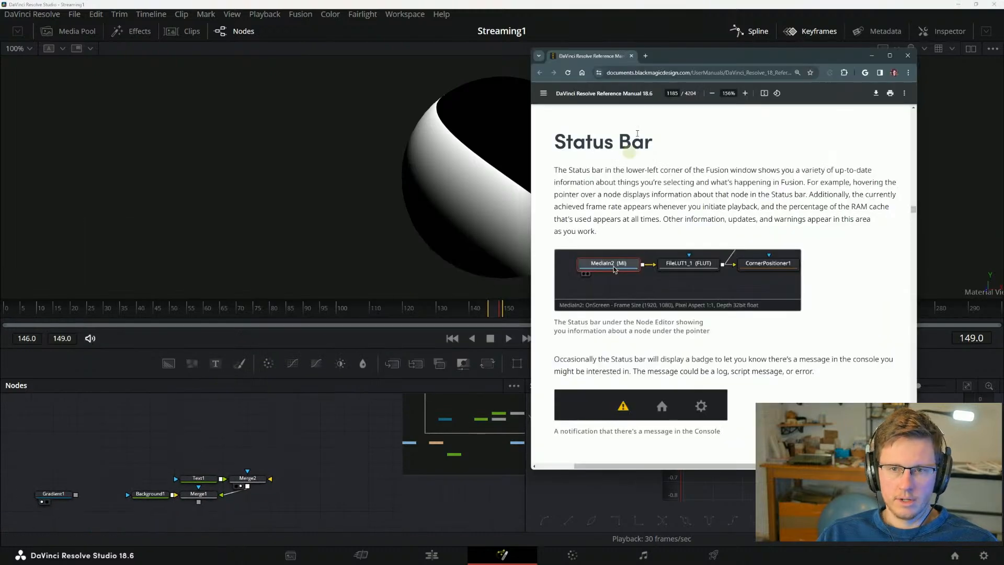
mouse_move(677, 60)
mouse_down()
mouse_move(148, 68)
mouse_move(153, 59)
mouse_up()
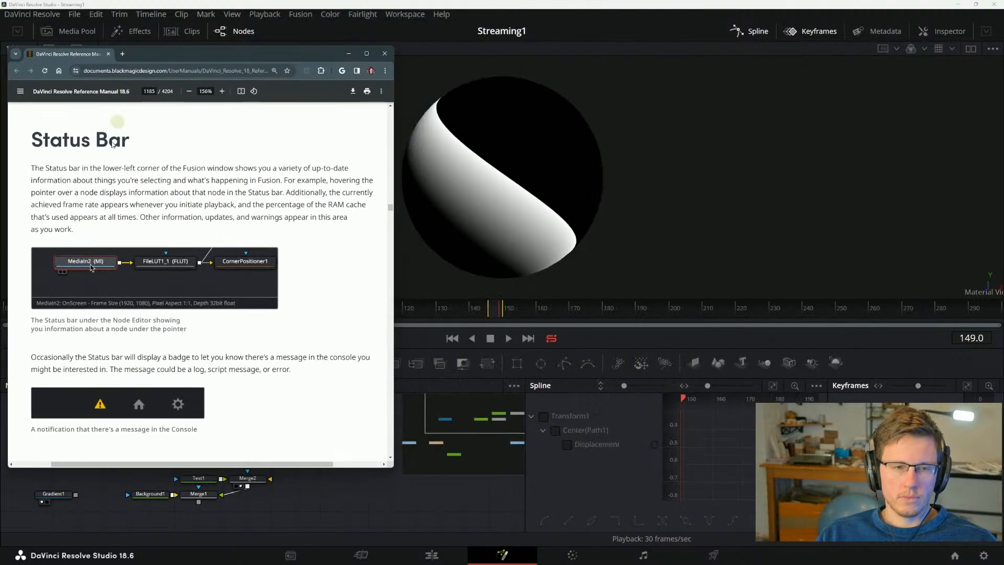
click(189, 290)
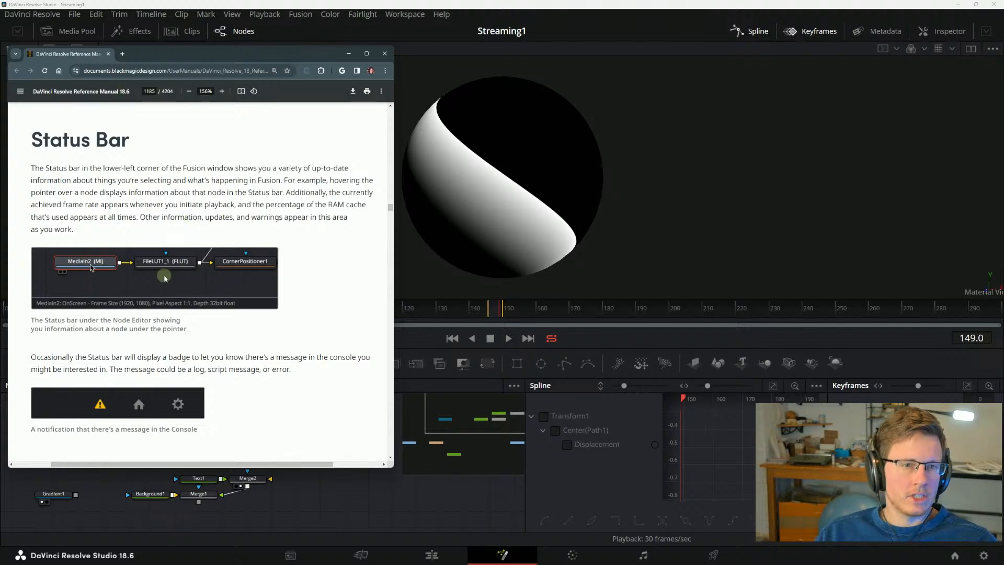
scroll(174, 310, up, 2)
scroll(168, 312, down, 1)
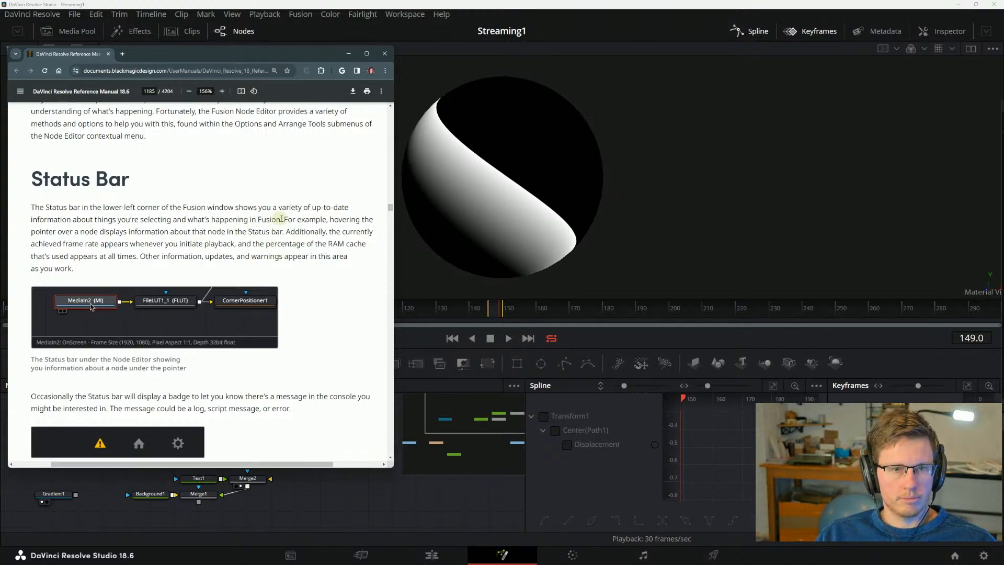
drag(284, 218, 329, 216)
click(343, 215)
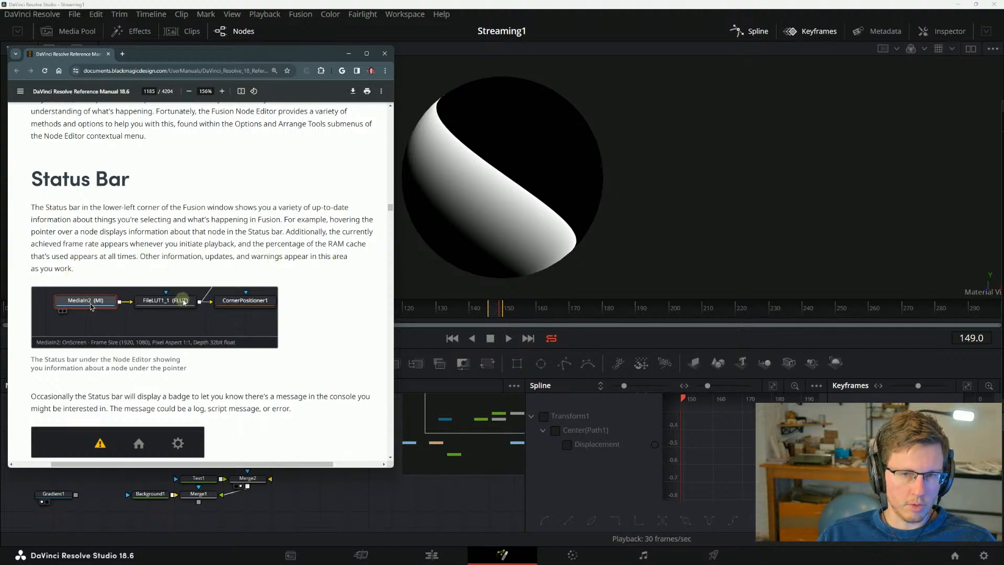
Read how the Status bar reports frame rate, RAM cache usage, and Console message badges.
scroll(183, 269, down, 2)
scroll(148, 275, up, 2)
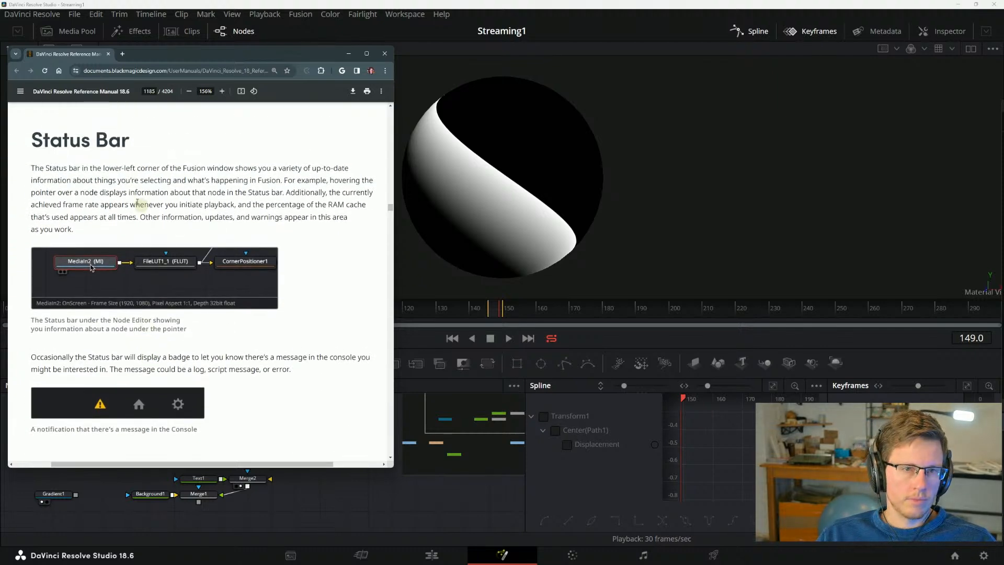
scroll(86, 277, down, 2)
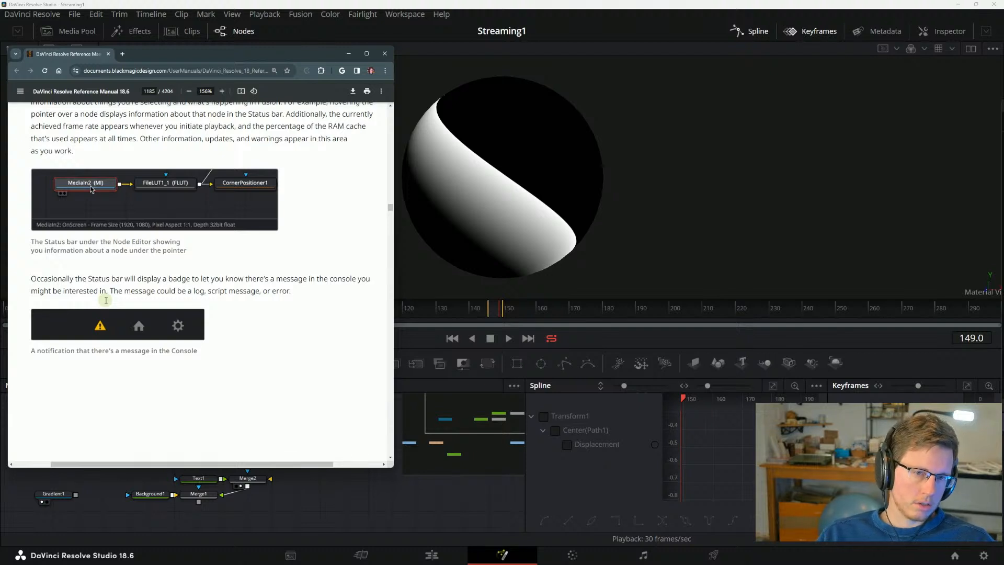
scroll(105, 297, down, 2)
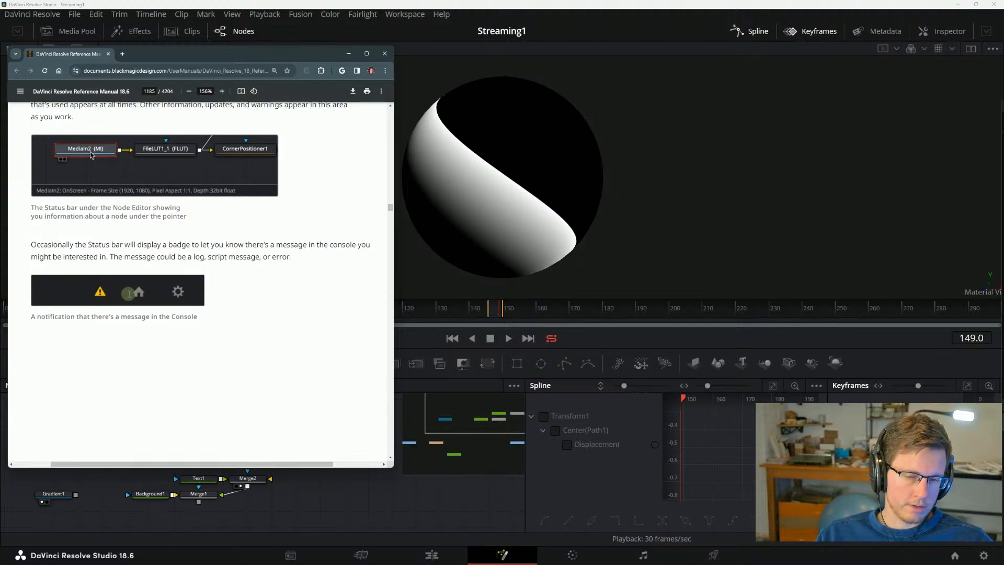
scroll(128, 314, up, 1)
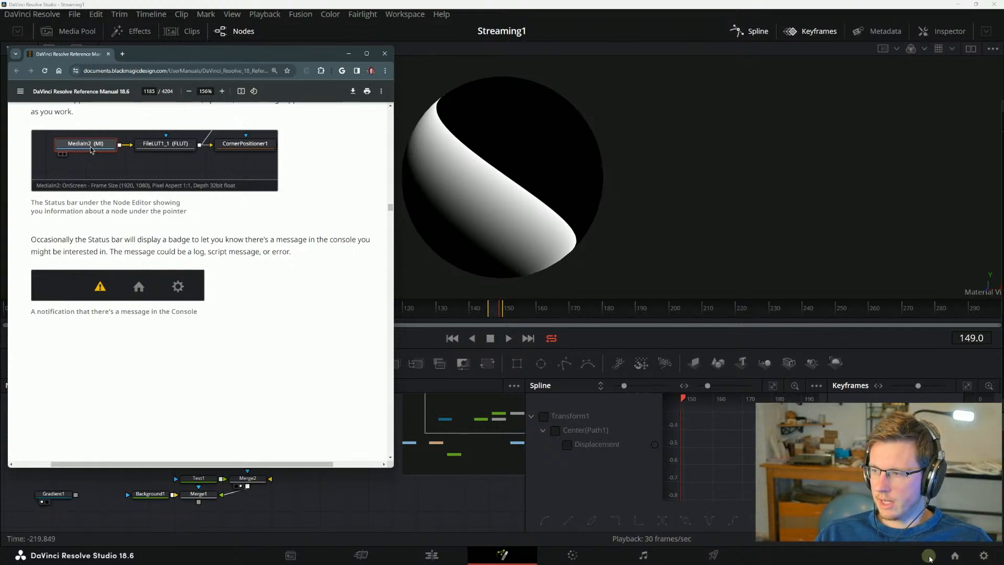
Read the manual's Effects Library introduction on how Fusion's nodes and effects are organized by category.
scroll(48, 340, down, 3)
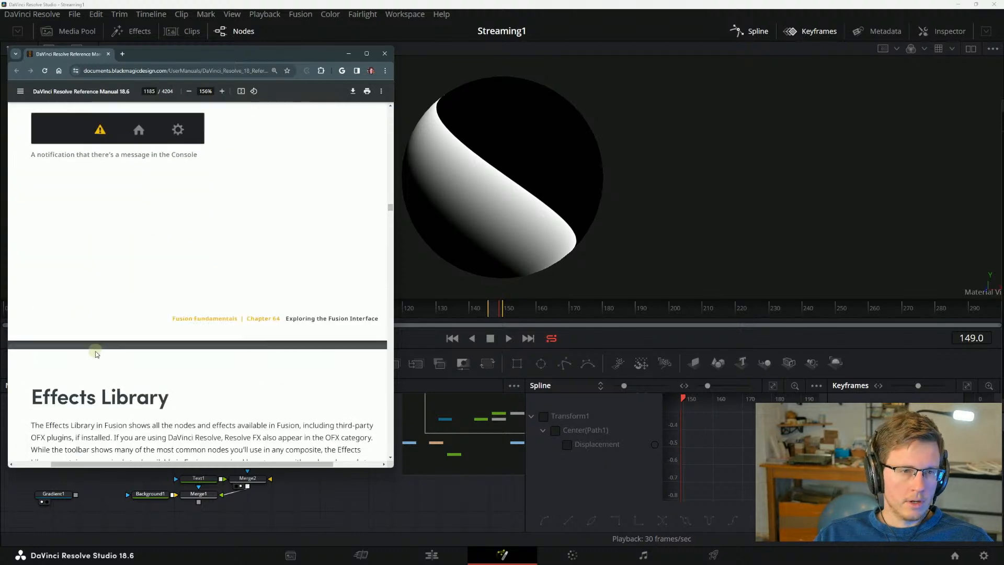
scroll(65, 338, down, 5)
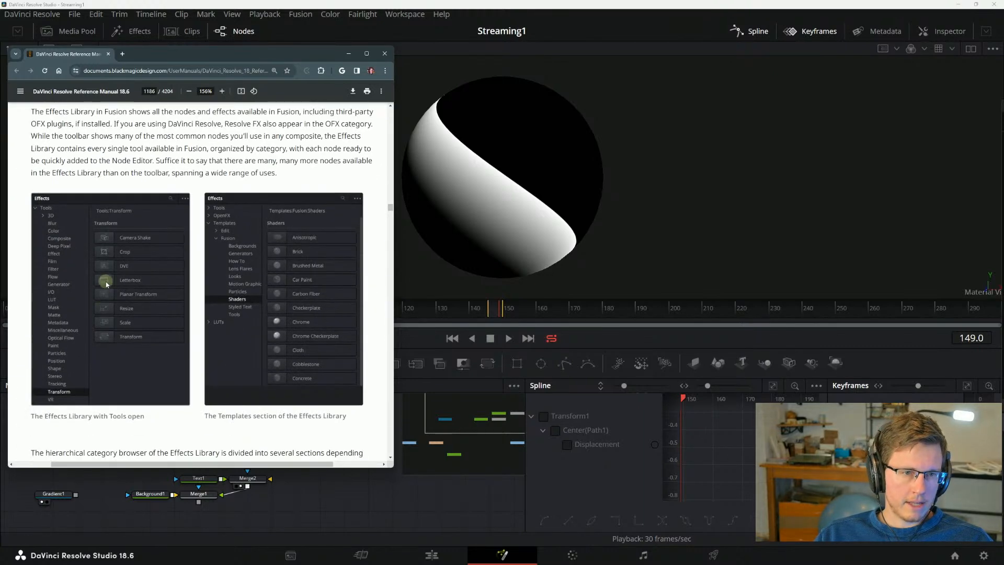
scroll(157, 334, up, 2)
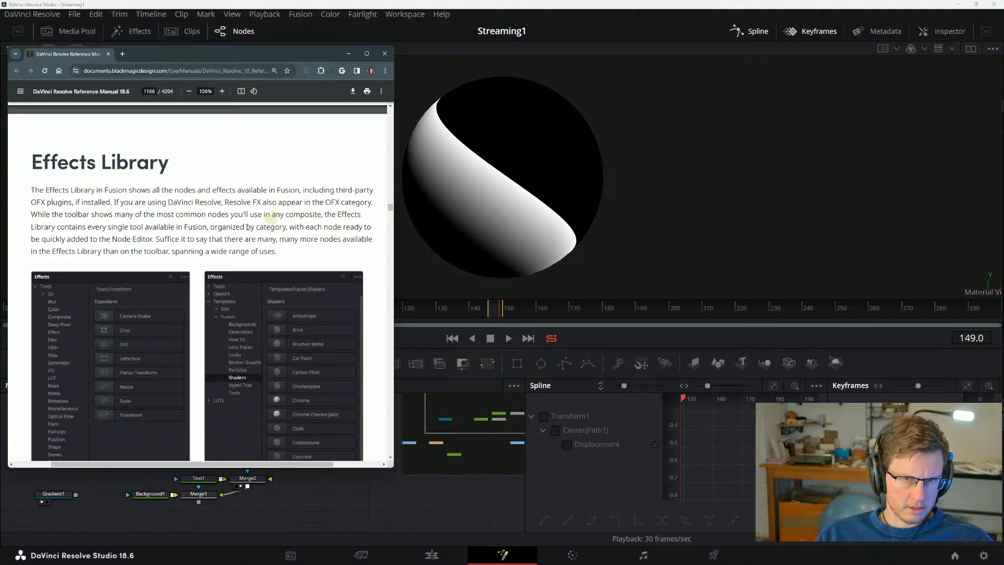
Switch to DaVinci Resolve, open the Effects Library, and look through its Tools category.
drag(167, 52, 448, 53)
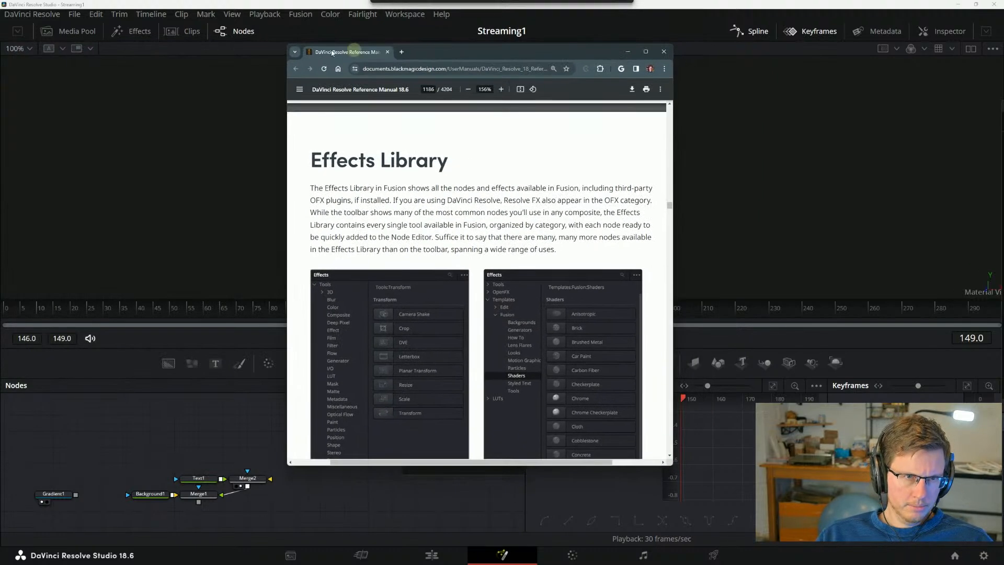
click(130, 31)
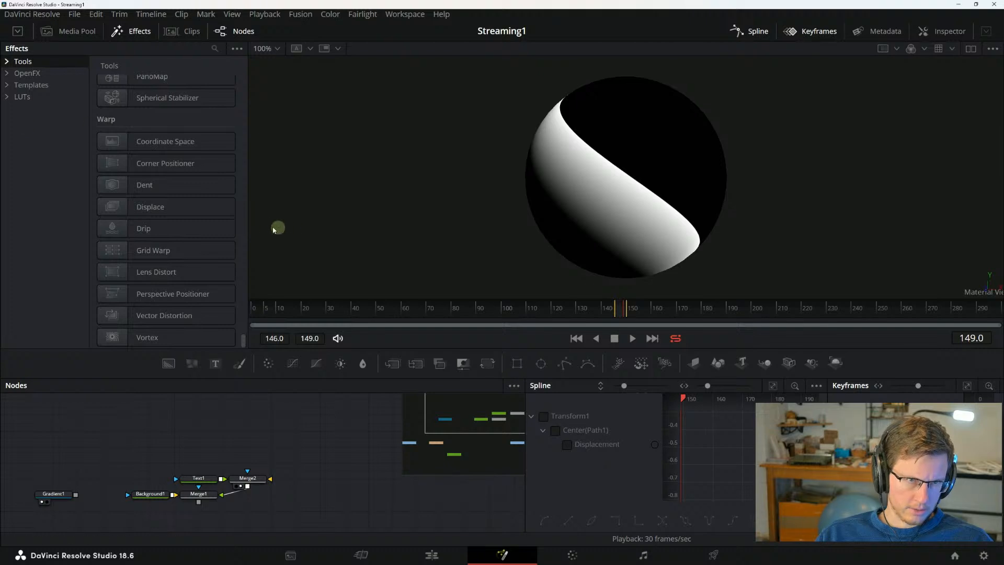
scroll(150, 117, down, 5)
Examine the effects in the OpenFX category, including the Resolve FX Blur, Color, Sharpen, and Stylize groups.
click(28, 73)
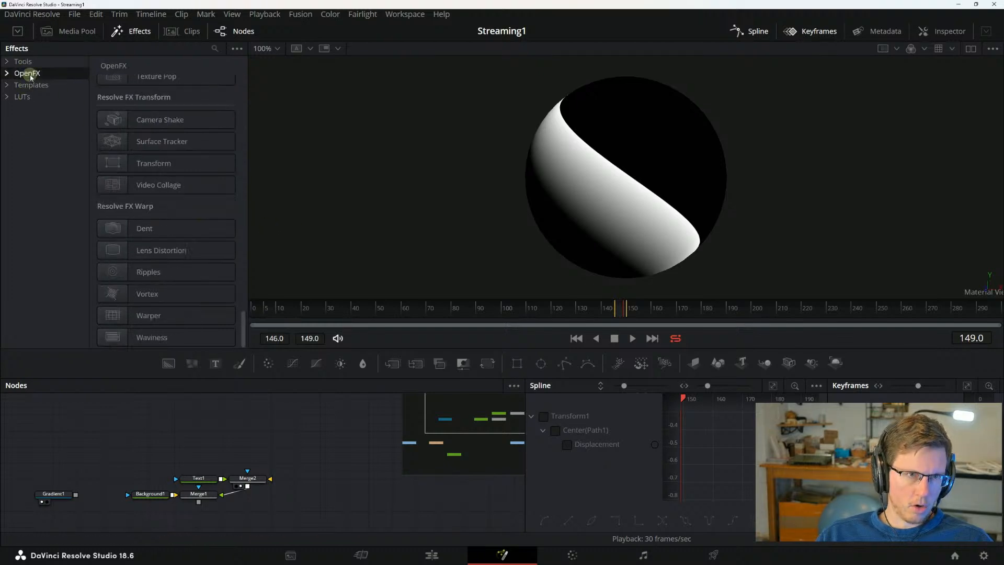
scroll(213, 162, up, 10)
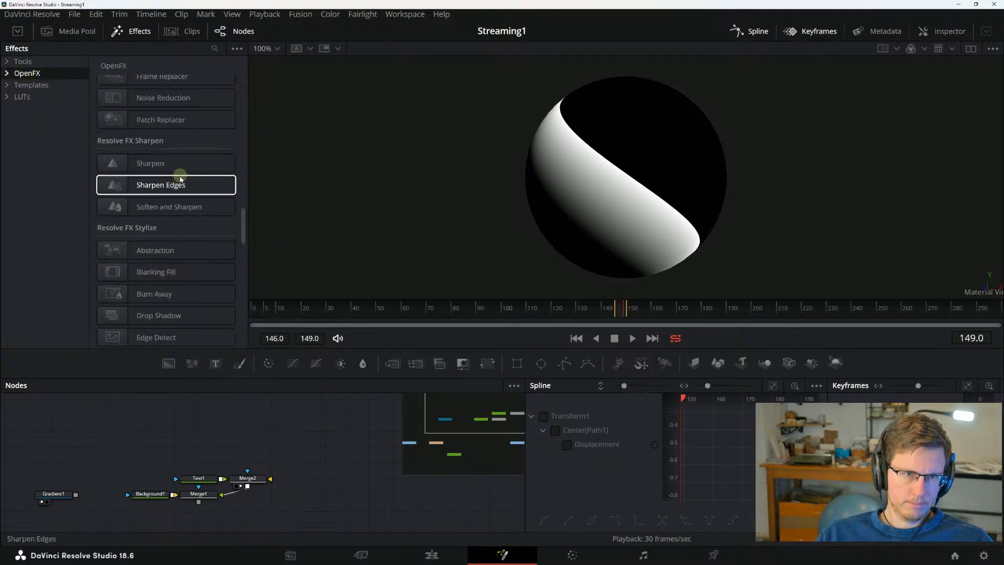
scroll(165, 196, down, 10)
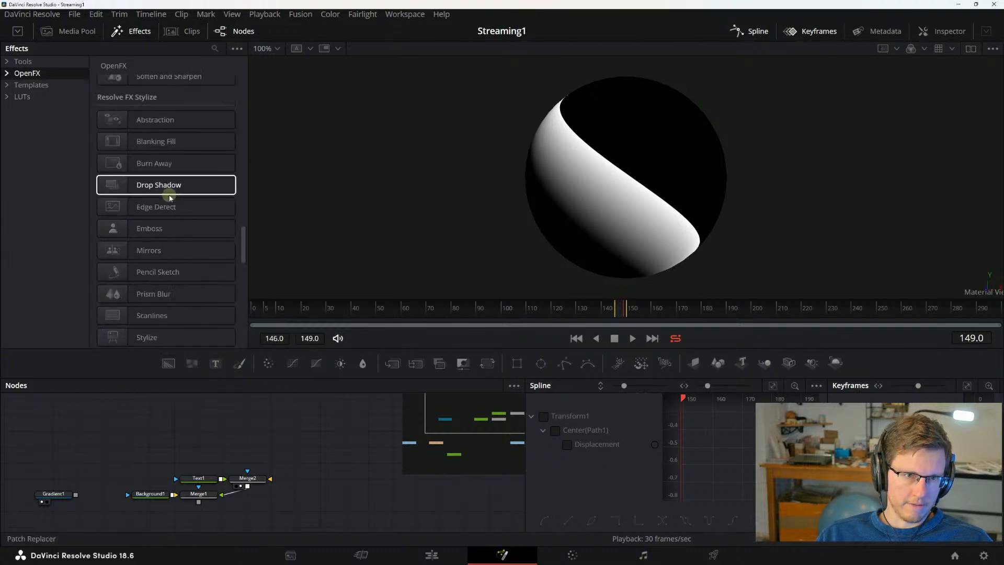
scroll(183, 186, up, 15)
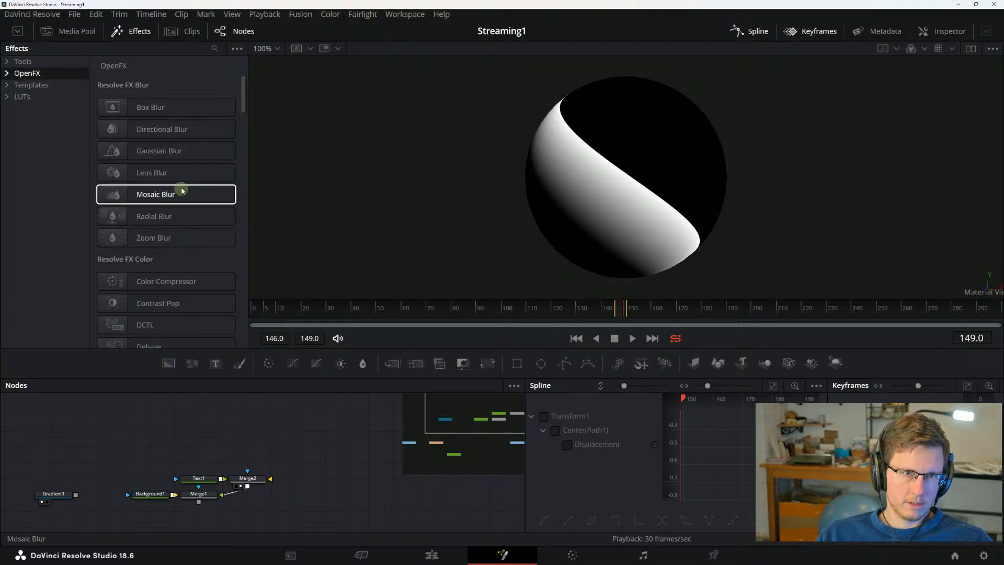
scroll(175, 213, down, 6)
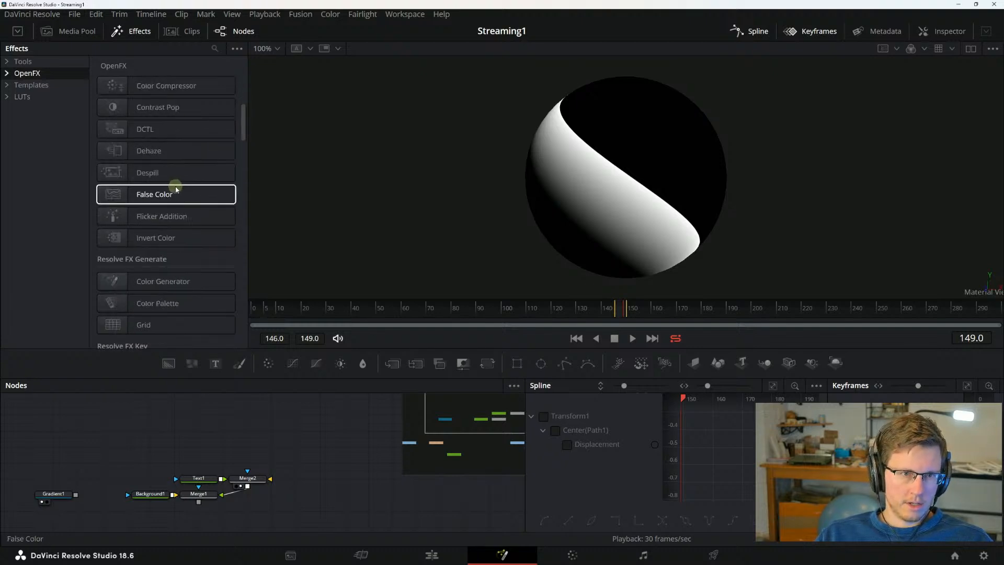
scroll(186, 204, down, 5)
scroll(183, 246, up, 10)
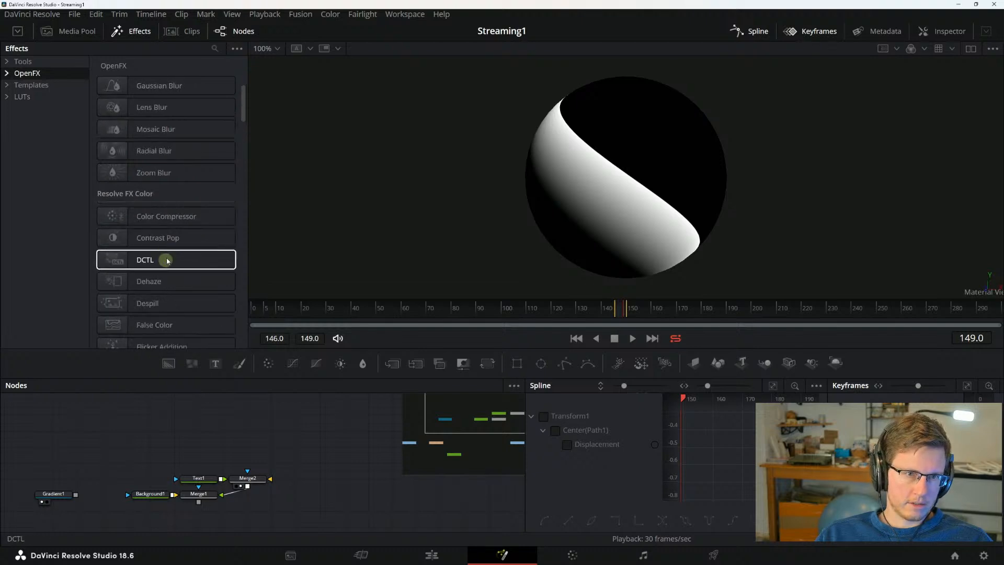
scroll(178, 219, up, 3)
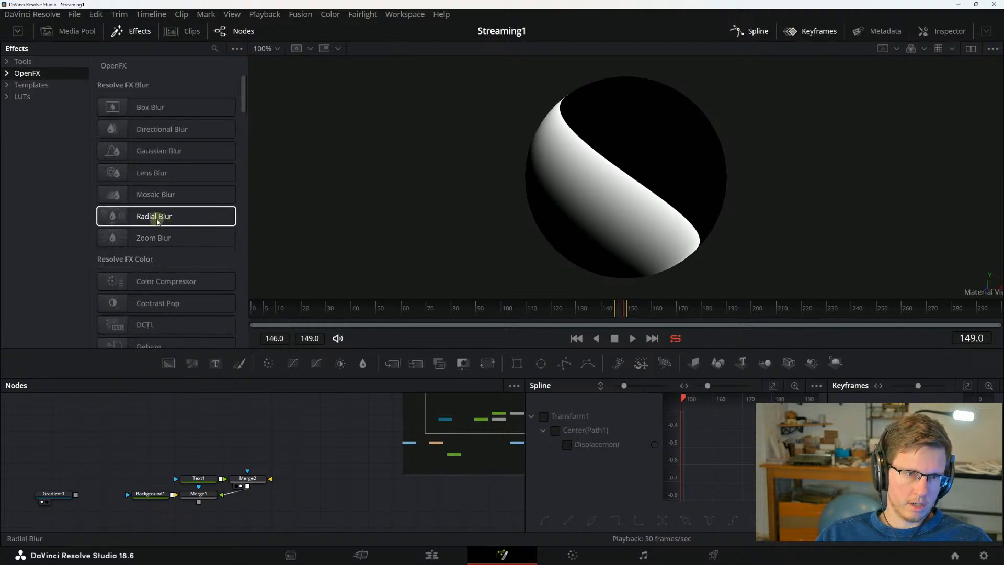
Add a Radial Blur effect from the OpenFX category to the node graph and place the Gradient1 node just before it.
drag(157, 220, 218, 418)
drag(158, 456, 206, 408)
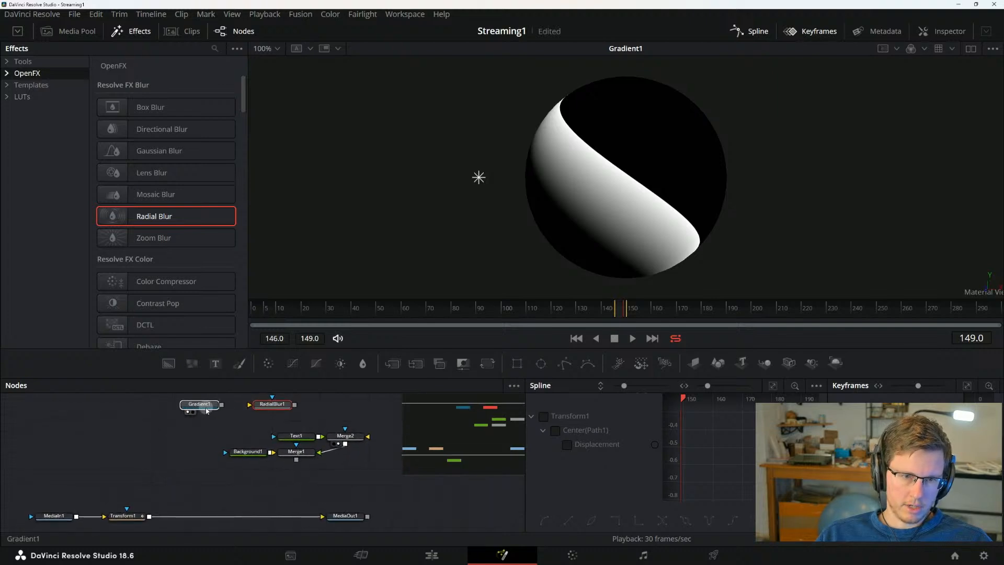
click(206, 409)
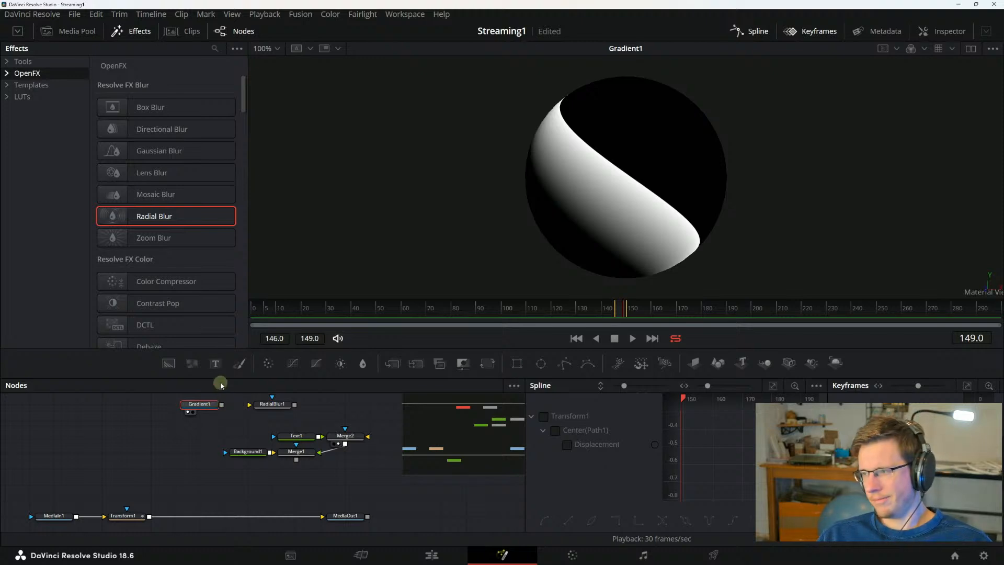
Switch to the reference manual in the browser, read how the toolbar compares with the Effects Library, and move the window off the viewer.
key(alt+Tab)
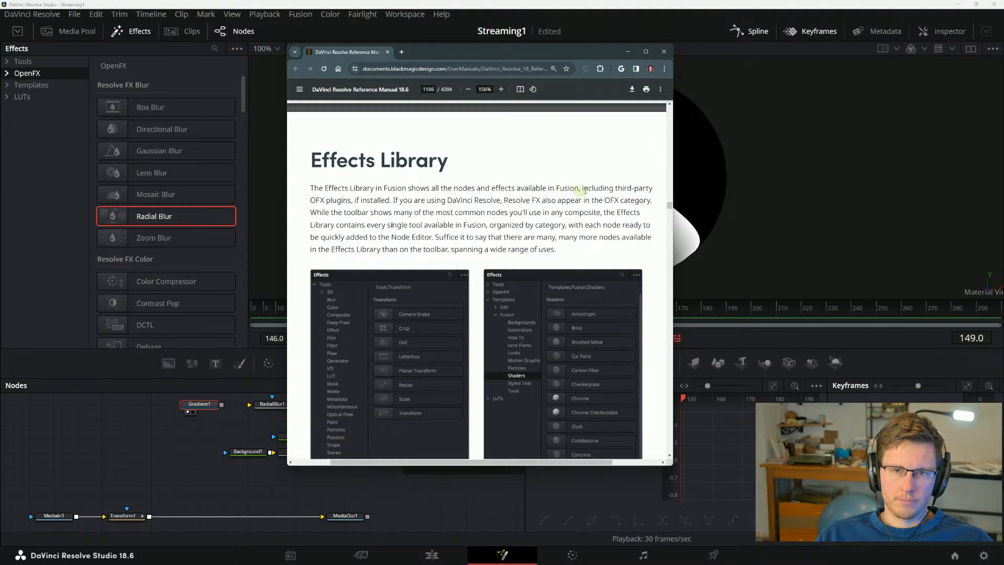
drag(344, 214, 411, 211)
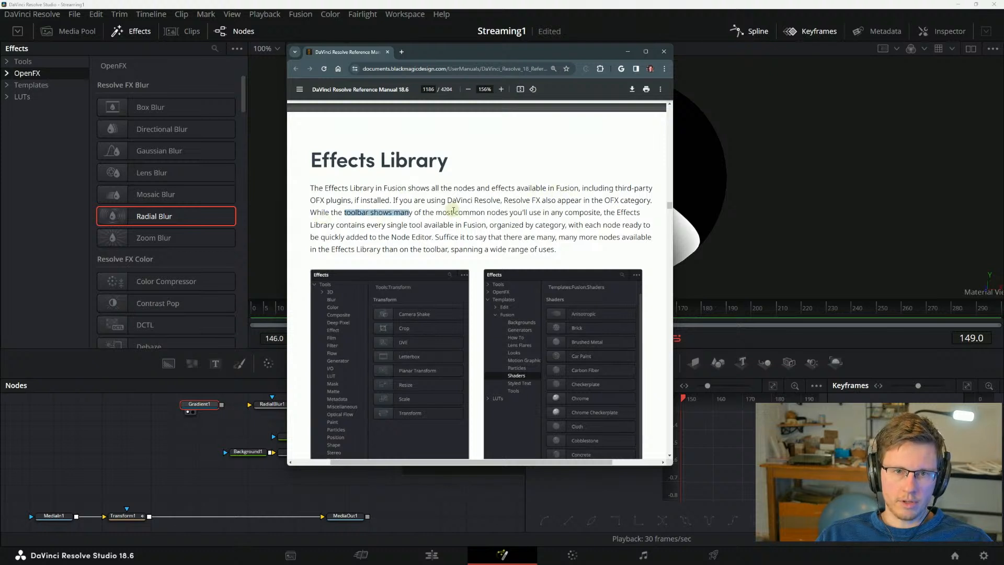
click(450, 210)
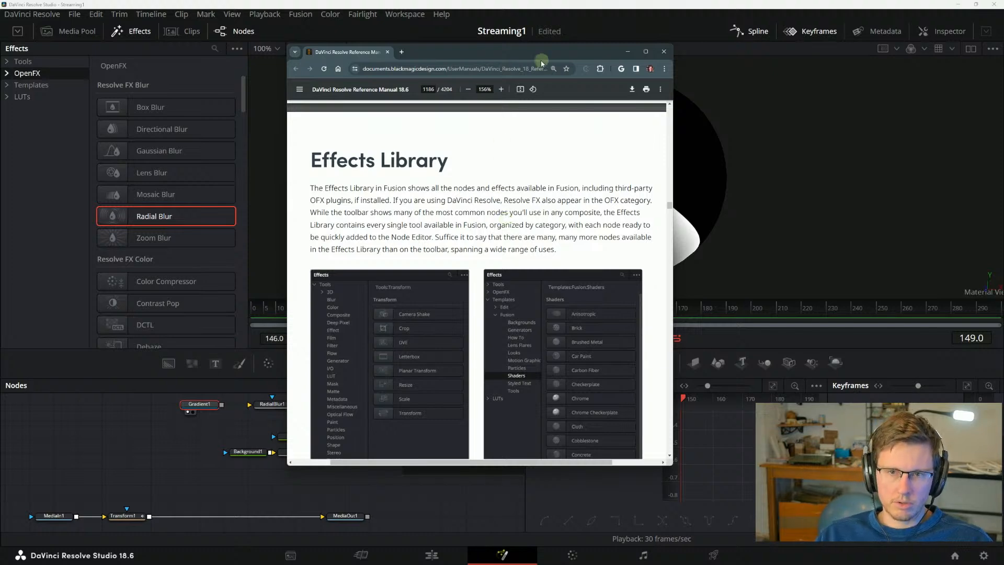
drag(544, 58, 329, 44)
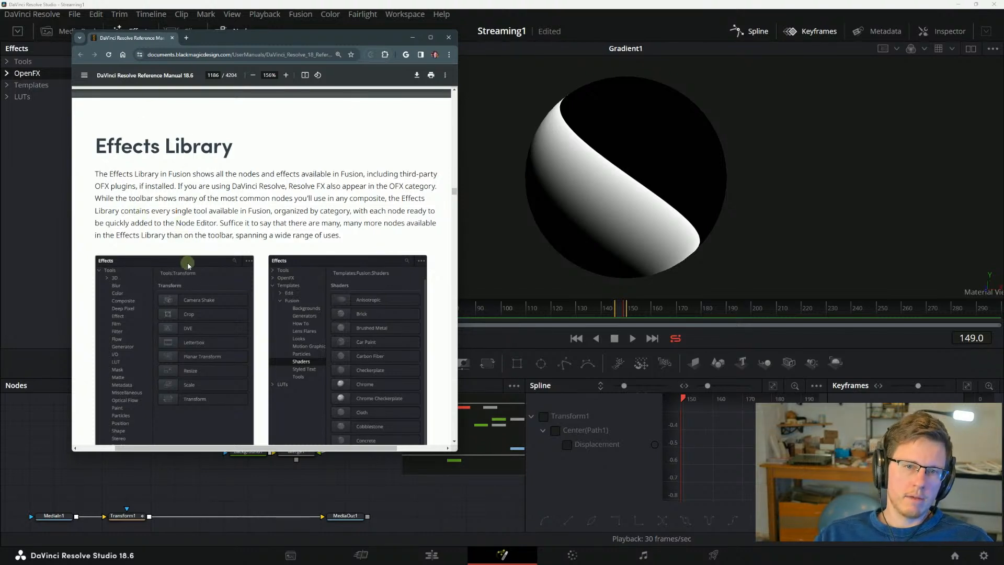
Read the Effects Library introduction in the reference manual and move the browser window clear of the effects list.
scroll(188, 263, down, 2)
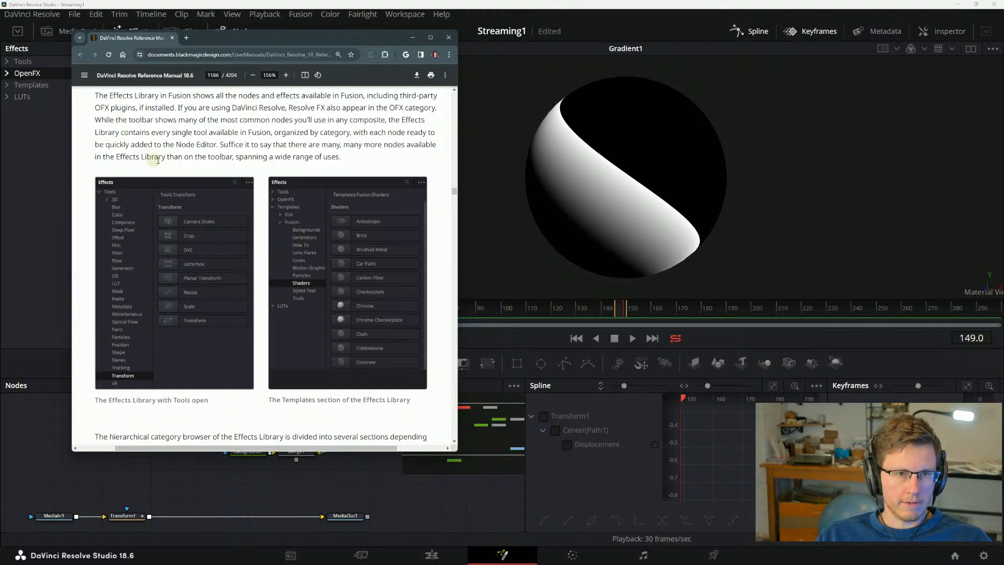
drag(167, 159, 220, 144)
click(270, 157)
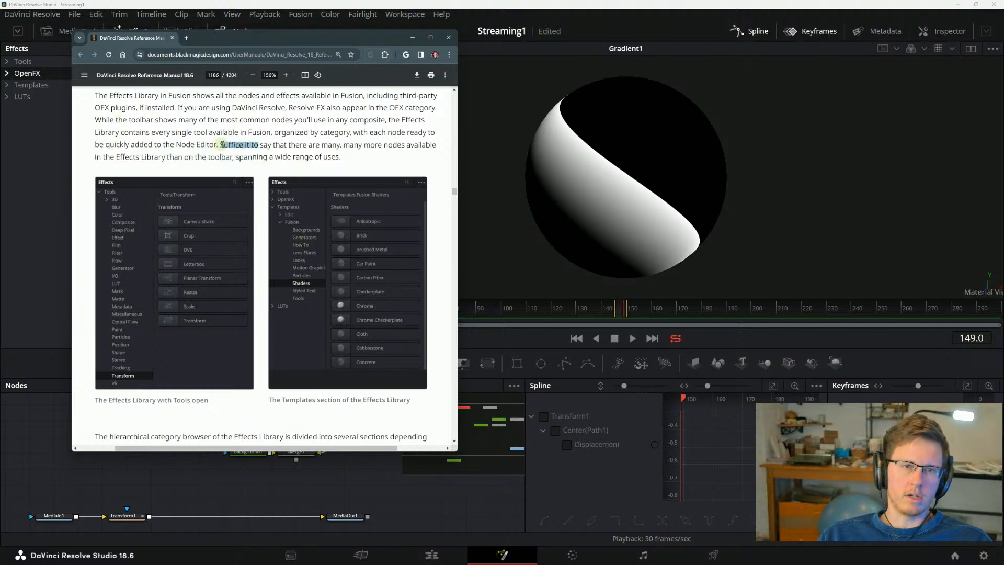
click(220, 144)
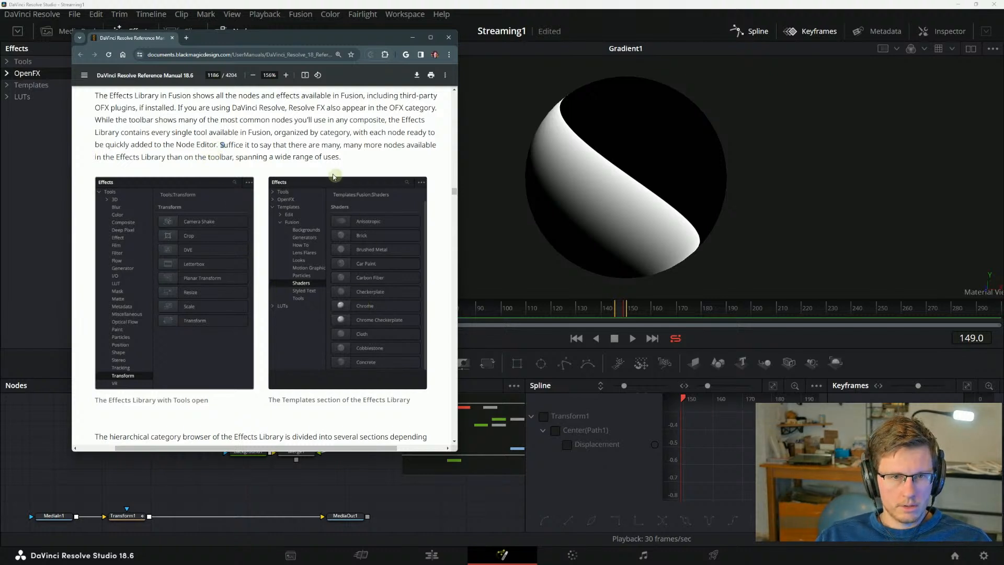
drag(230, 37, 546, 47)
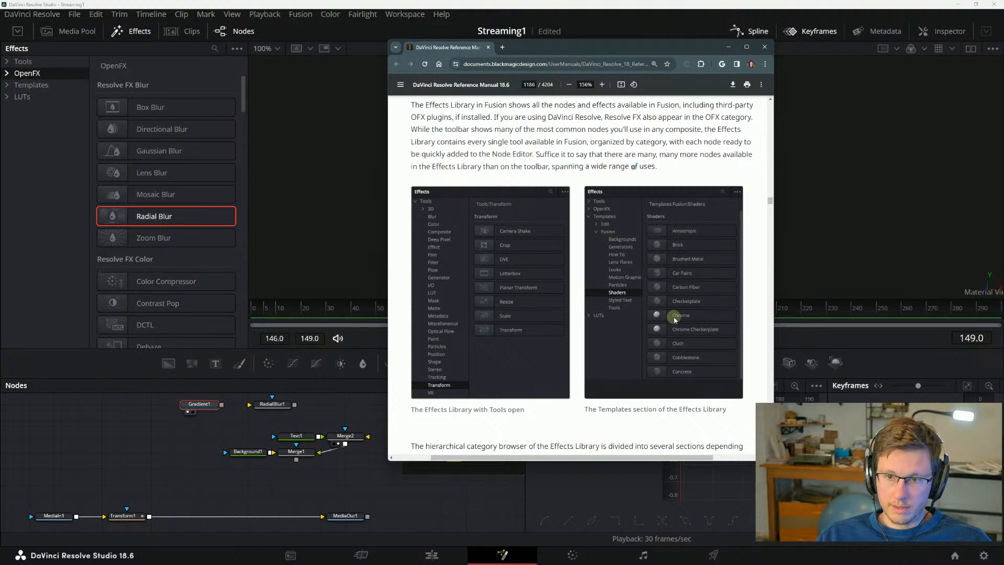
Search the effects library for "chrome" and show the matching items in the Templates category.
click(213, 49)
text(chrome)
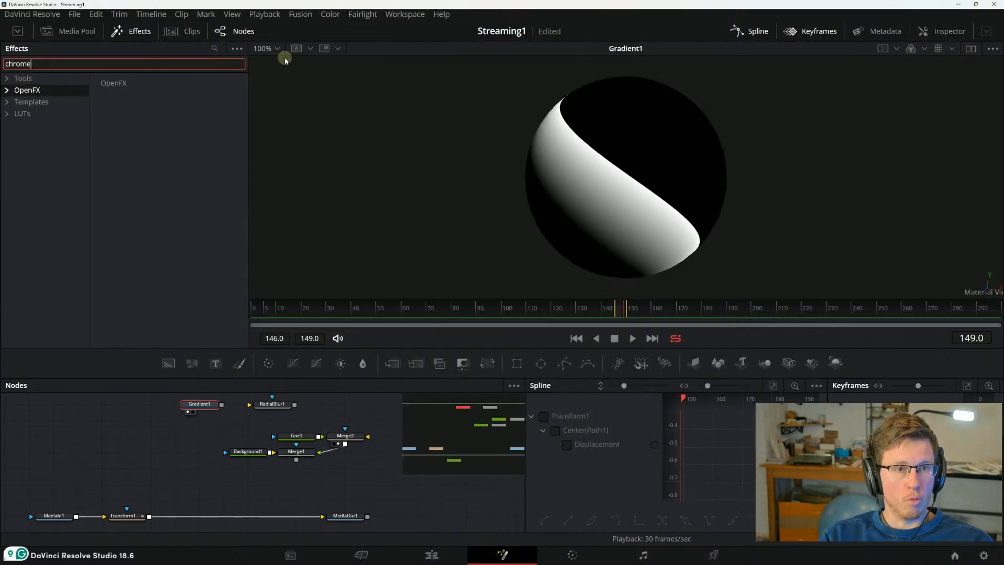
click(23, 78)
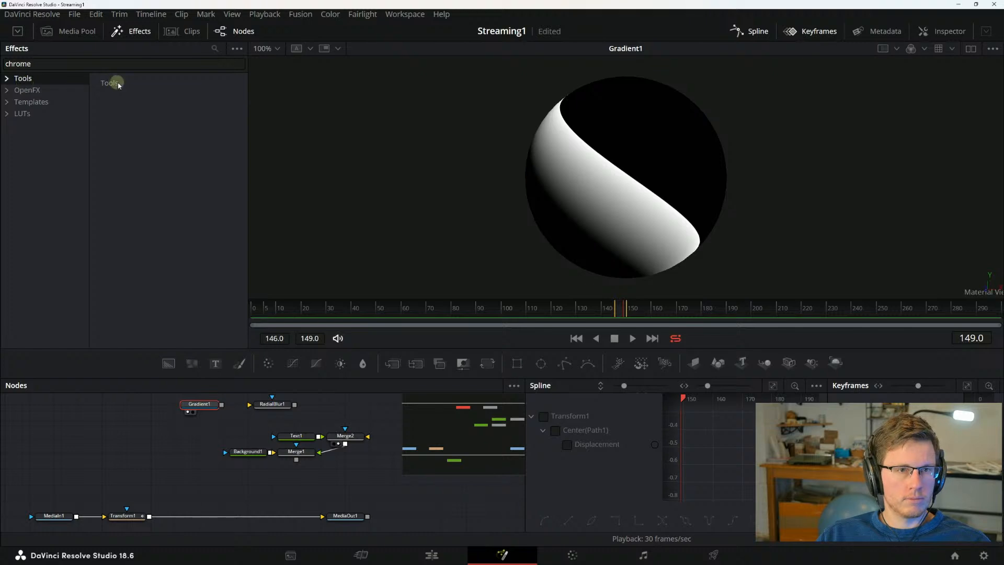
click(21, 102)
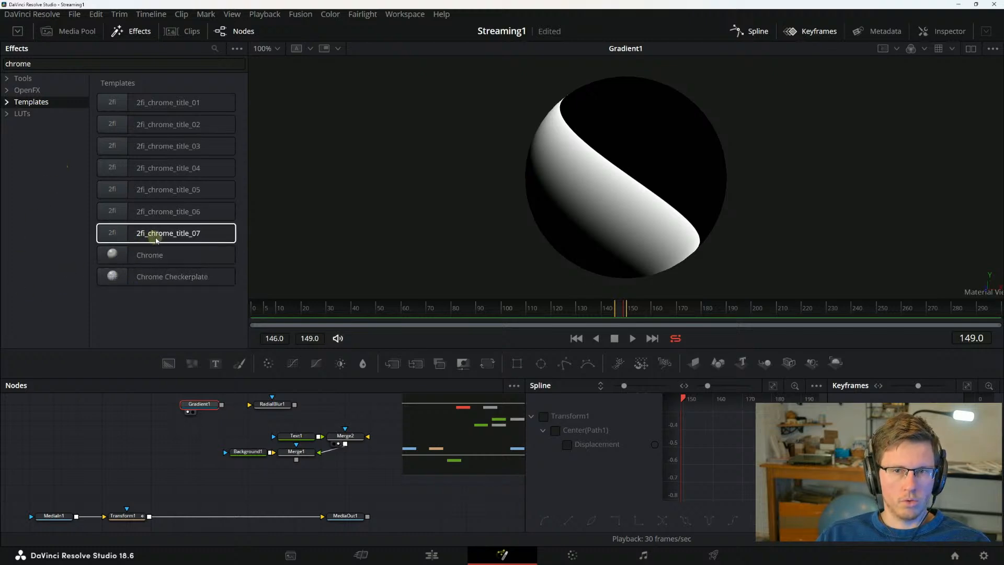
Add the 2fi_chrome_title_07 template to the node graph, show its Inspector controls and load it in the viewer.
drag(153, 241, 114, 430)
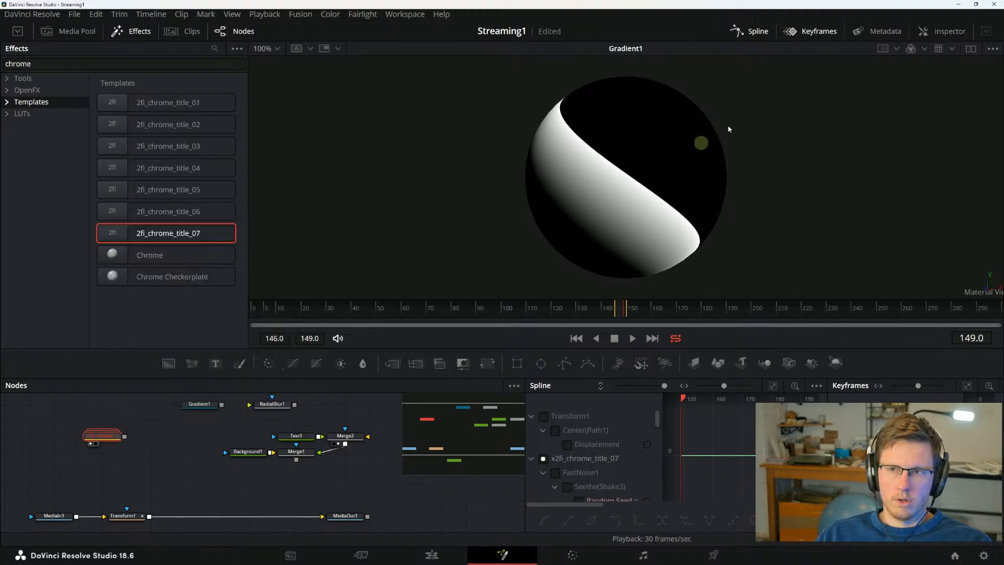
click(925, 32)
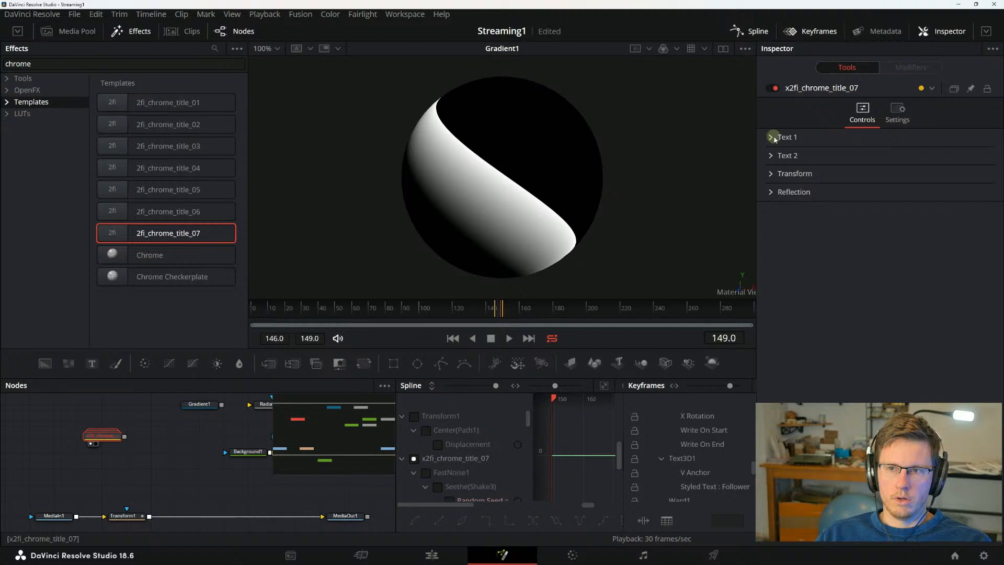
key(1)
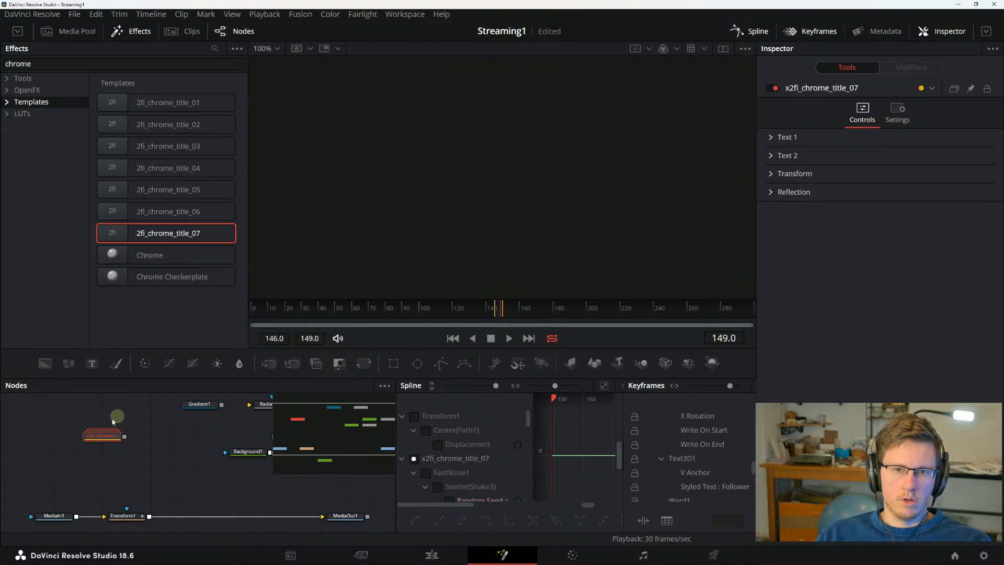
Expand the 2fi_chrome_title_07 group to inspect its inner nodes and collapse it again.
click(100, 443)
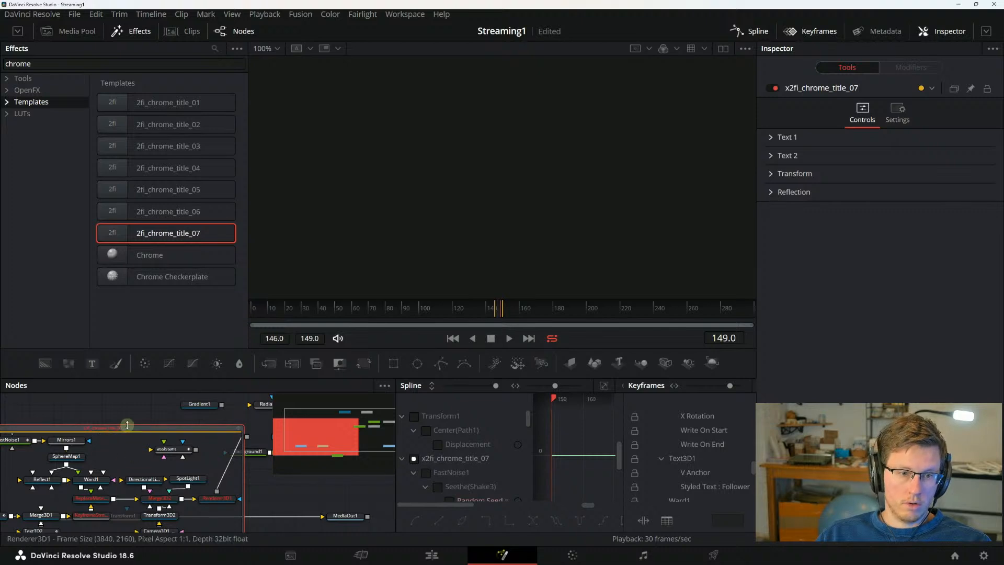
click(129, 431)
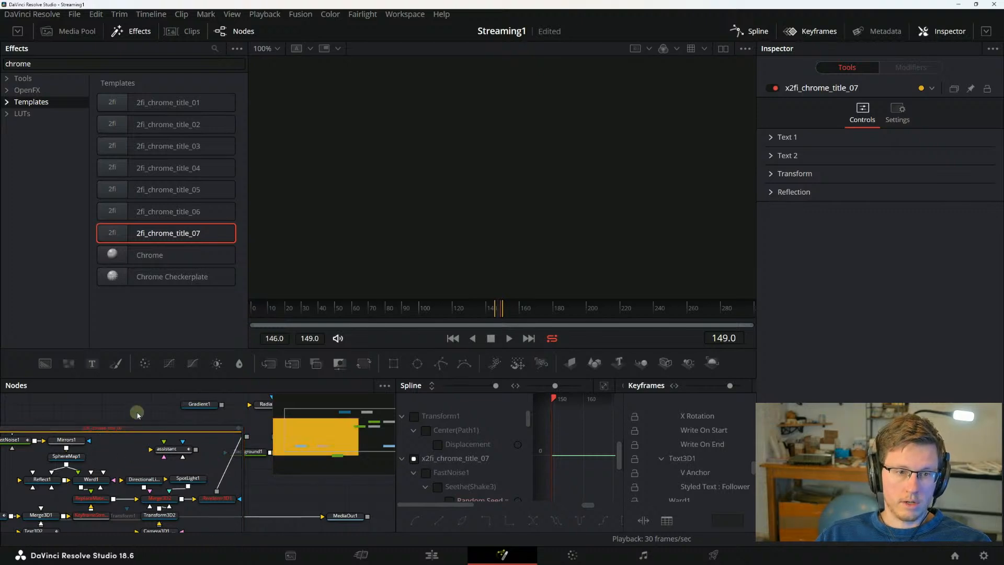
drag(237, 432, 247, 421)
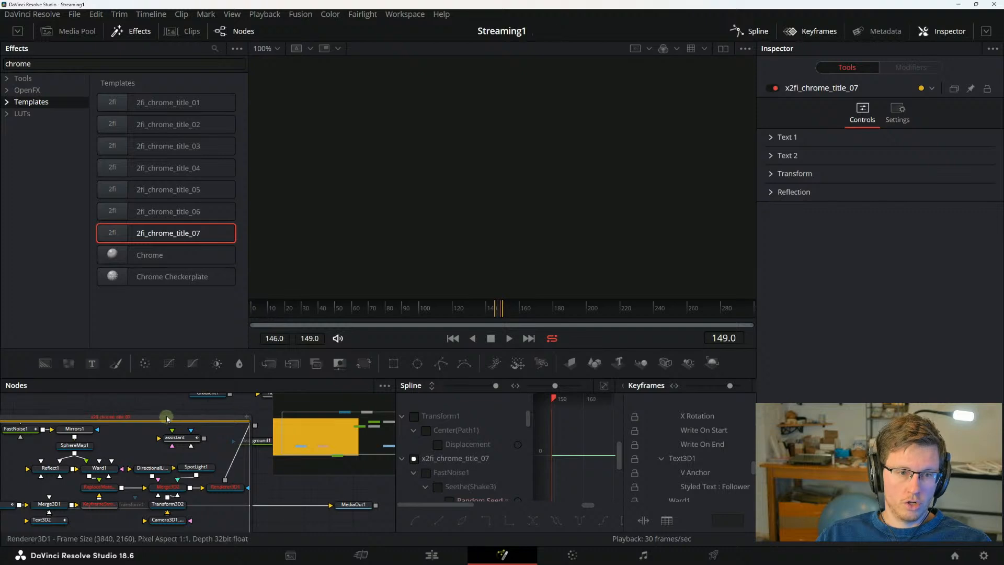
drag(151, 404, 235, 403)
click(59, 417)
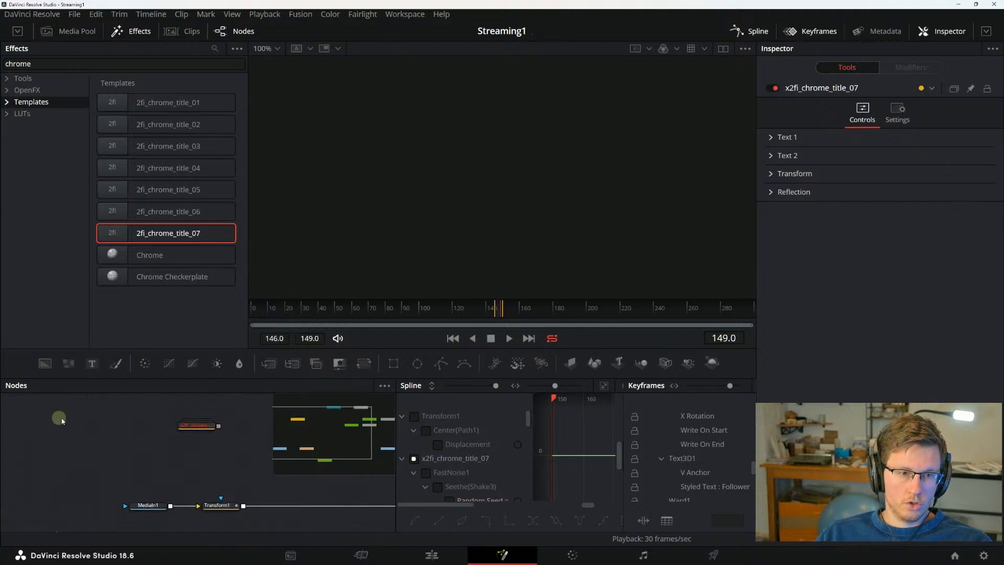
drag(147, 434, 91, 451)
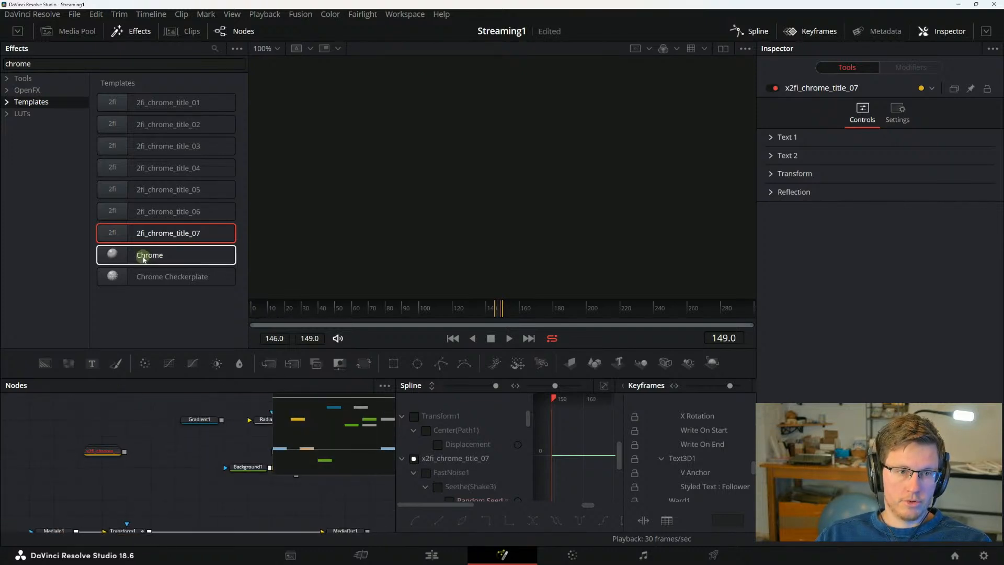
Add the Chrome shader template to the node graph, preview it in the viewer and space its node away from Gradient1.
drag(139, 254, 154, 426)
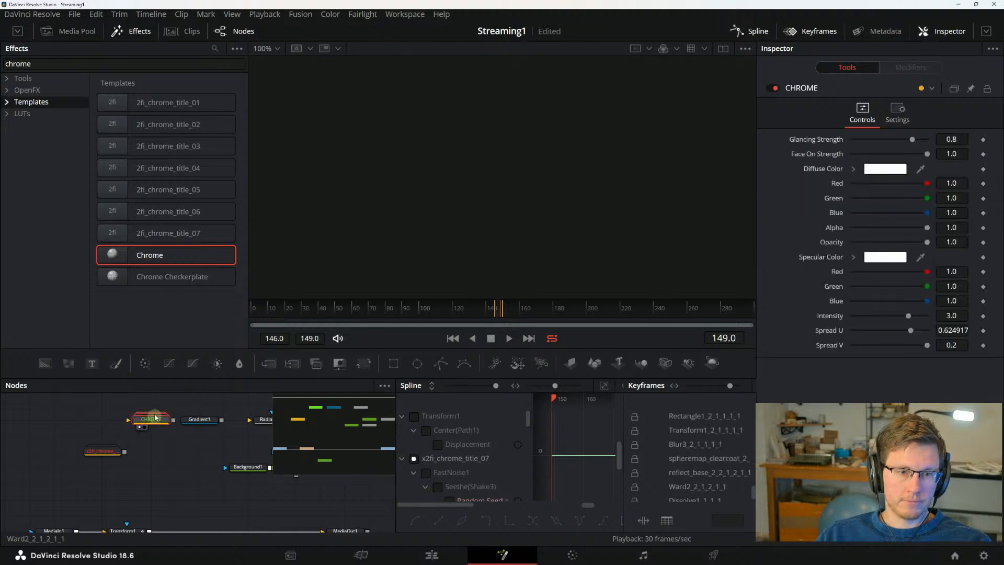
key(1)
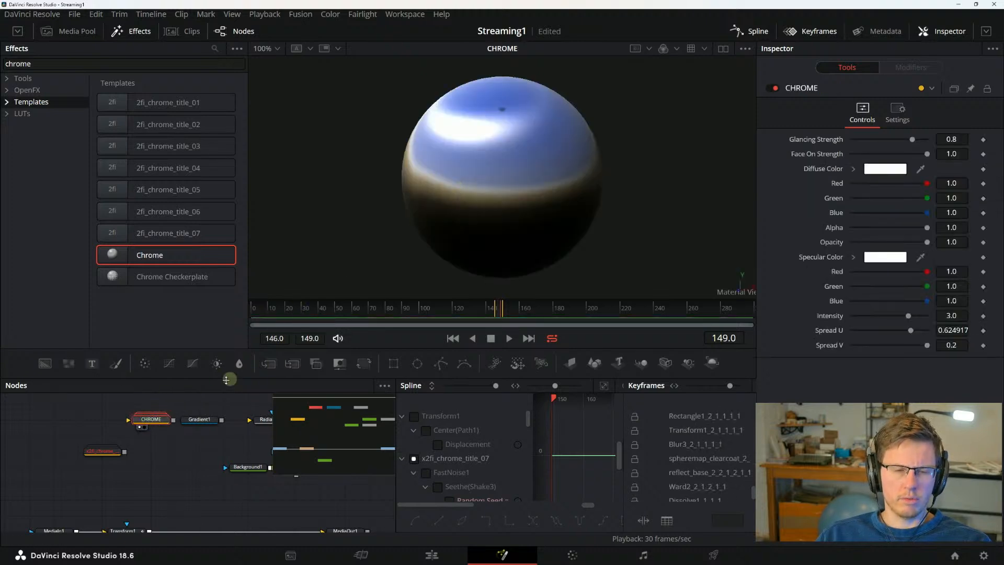
drag(209, 408, 161, 428)
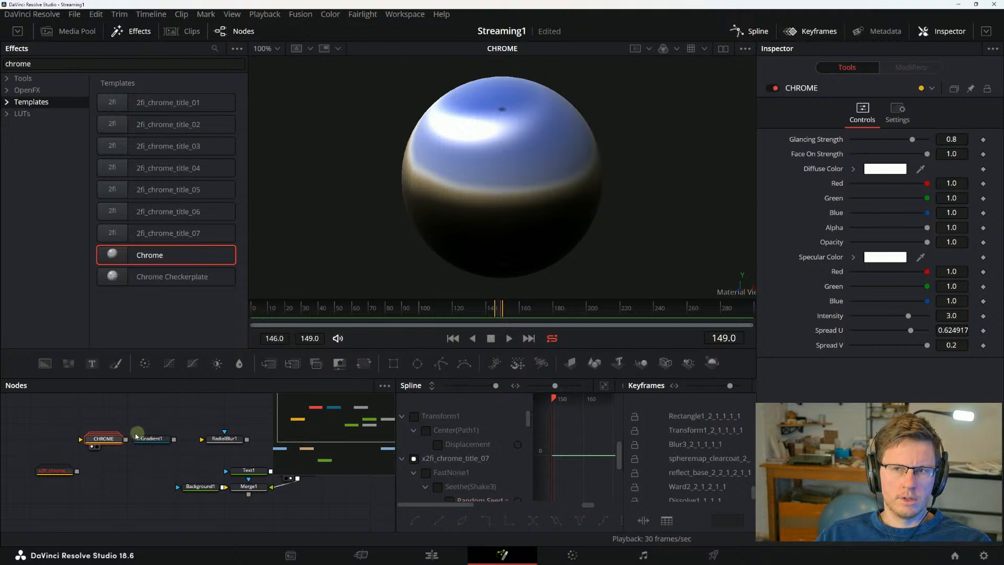
drag(105, 442, 136, 428)
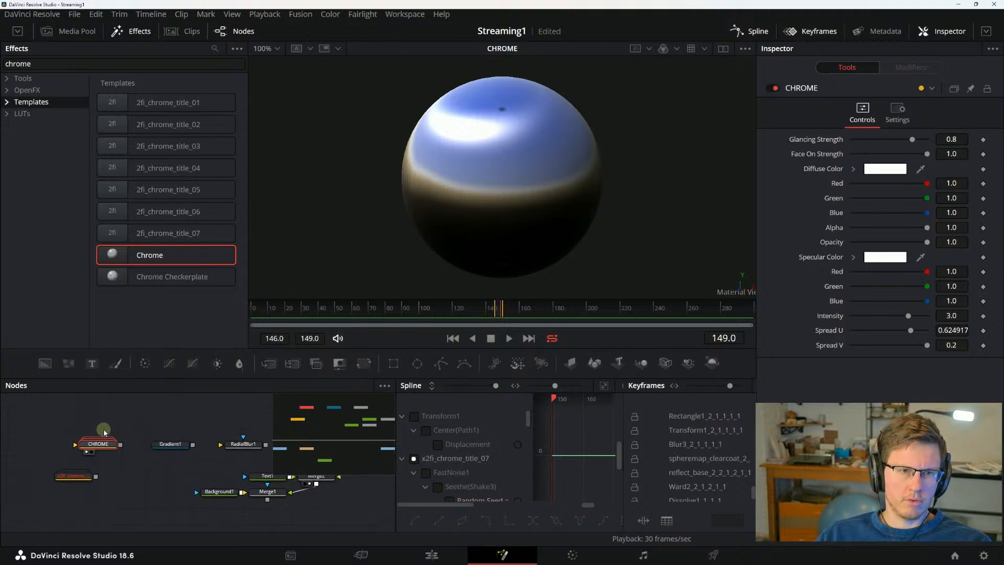
Add the Chrome Checkerplate shader above the Chrome node and preview its material sphere in the viewer from another angle.
drag(171, 285, 106, 422)
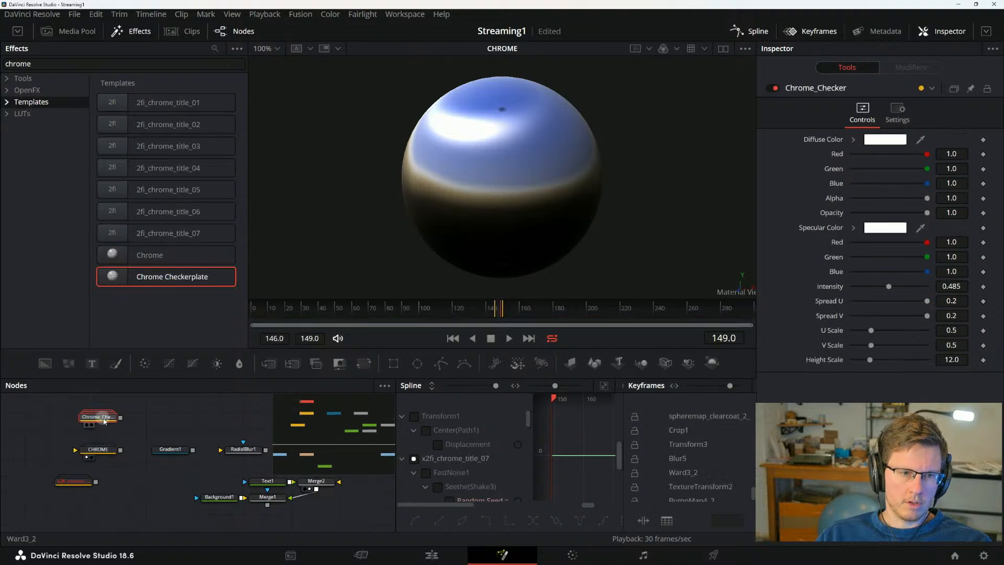
key(1)
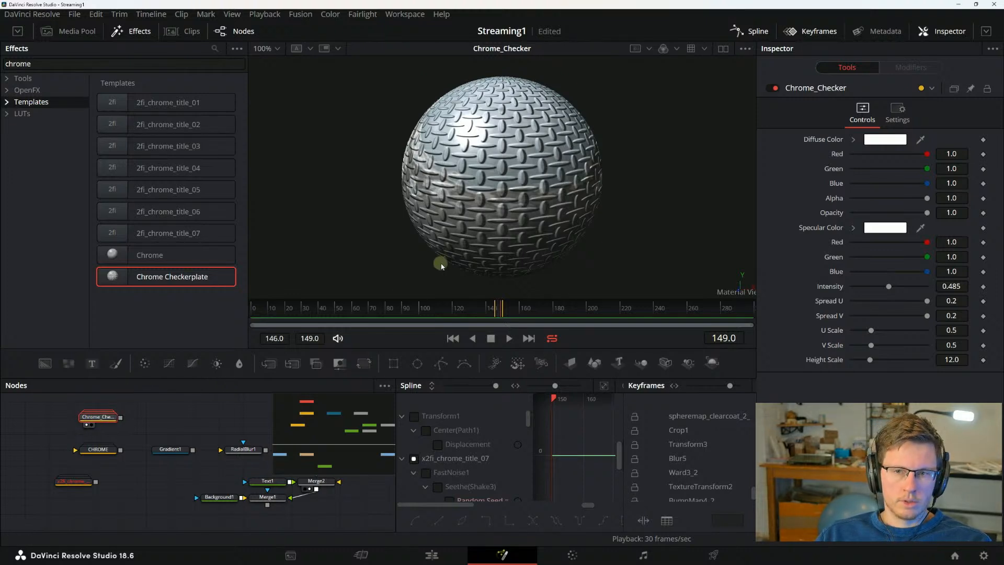
drag(487, 226, 651, 125)
Look through the Chrome Checkerplate node's settings and controls in the Inspector.
click(897, 111)
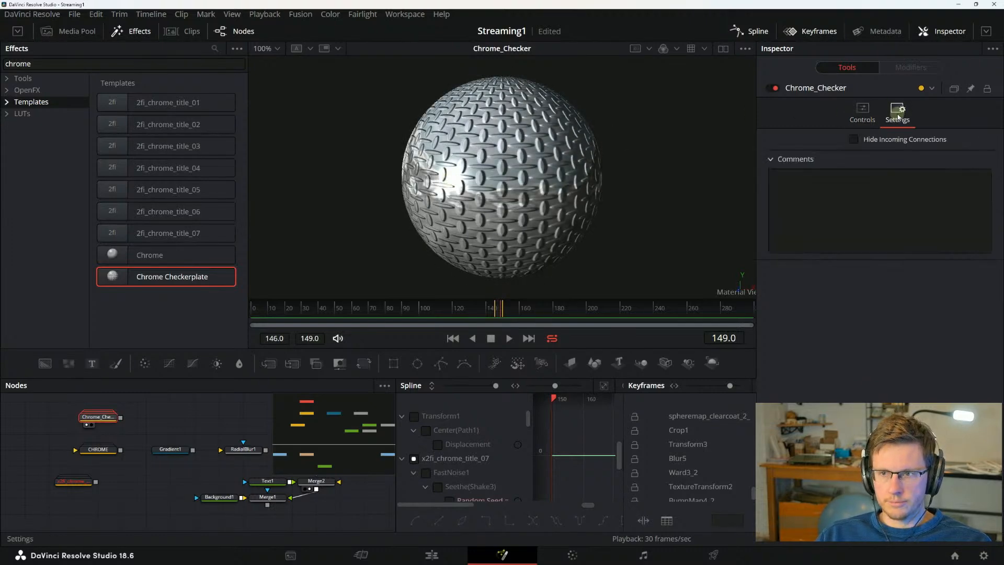
click(862, 111)
click(798, 140)
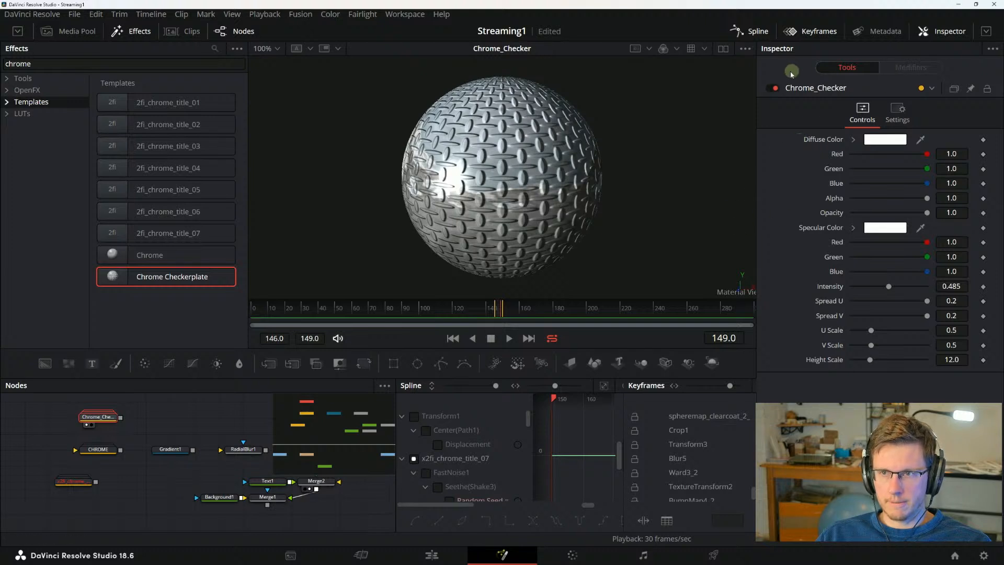
click(721, 117)
Expand the Chrome Checkerplate group to examine the nodes it is built from and collapse it again.
double_click(99, 417)
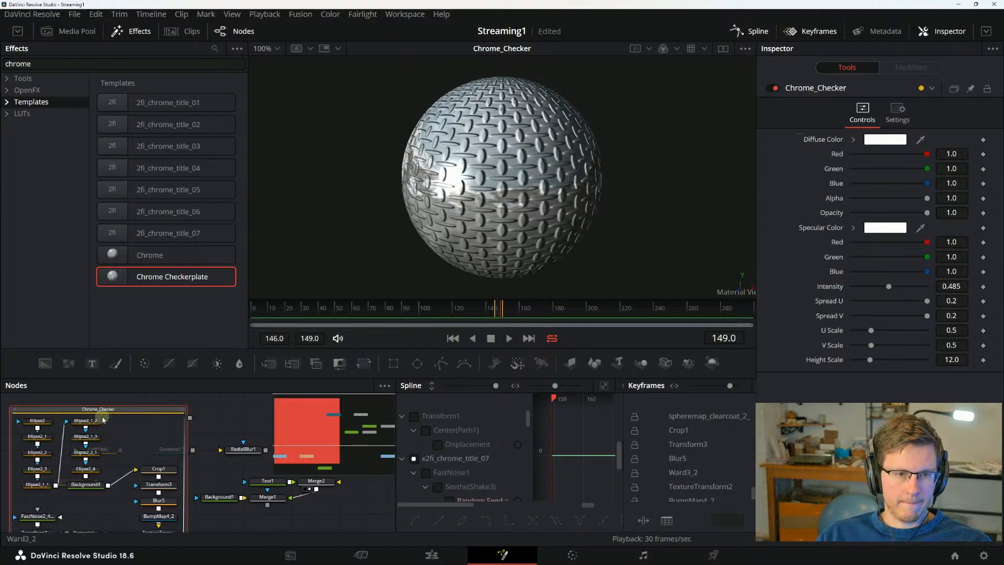
scroll(141, 461, down, 3)
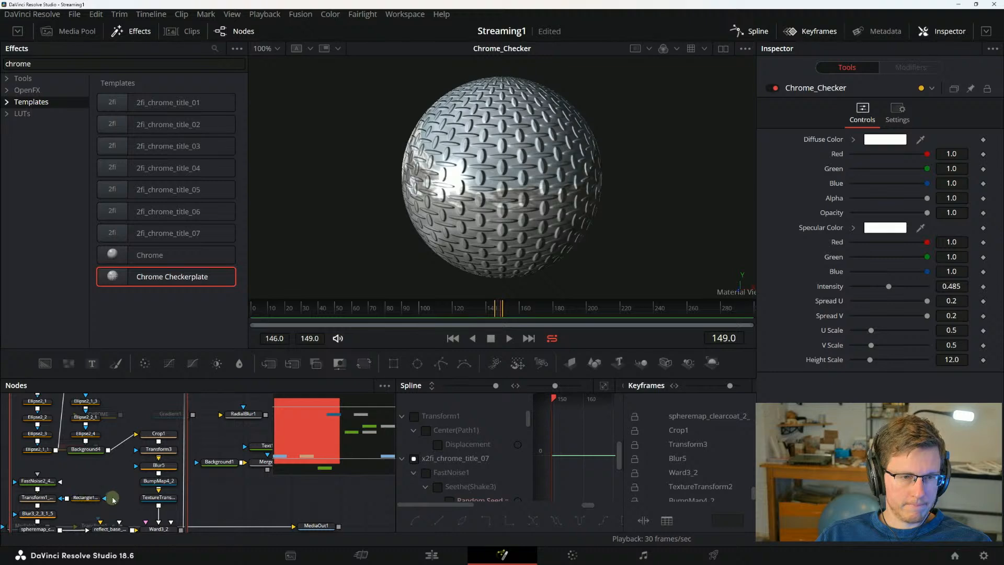
scroll(122, 494, up, 5)
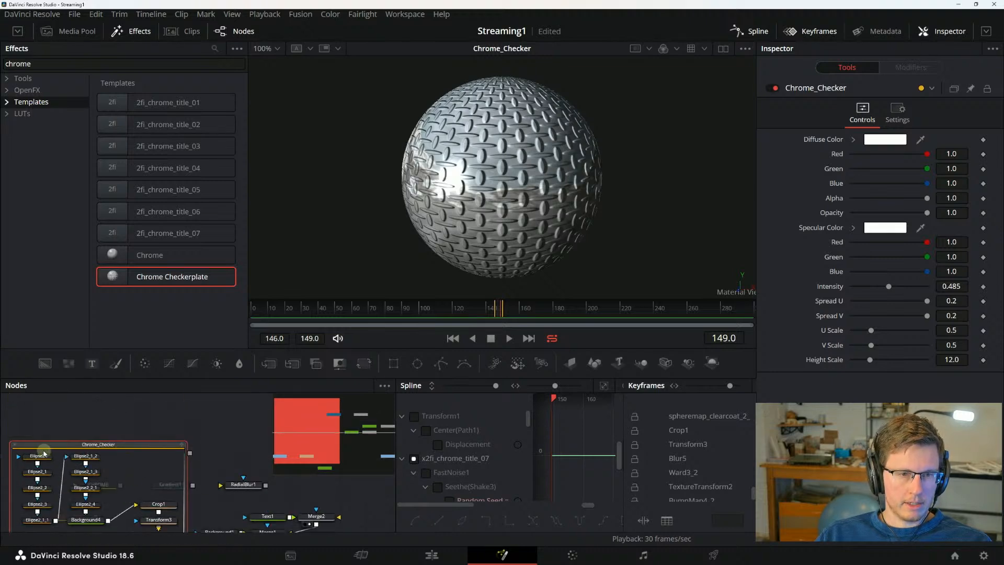
click(17, 450)
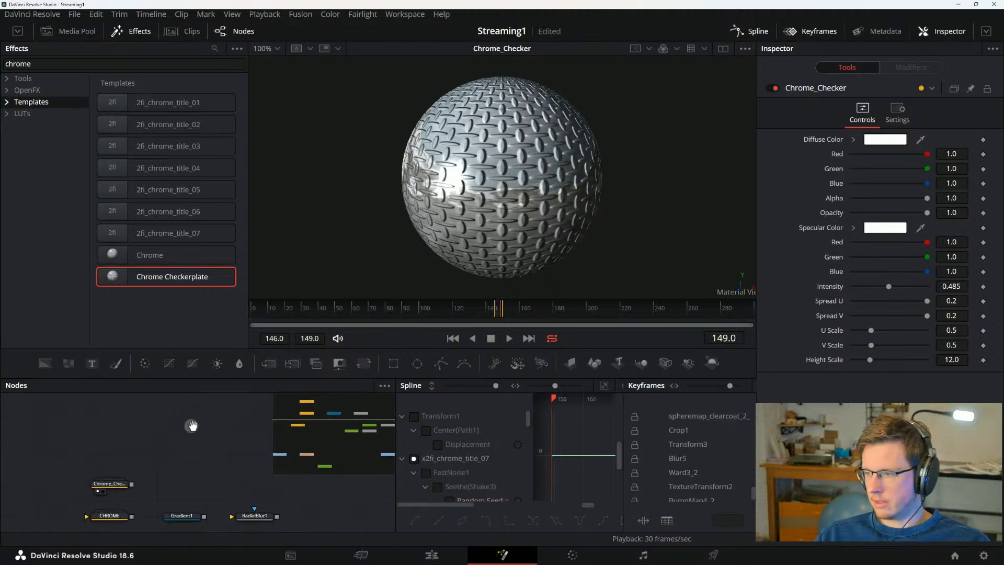
Switch back to the reference manual in the browser and read the Effects Library section on its Tools and Templates categories.
key(alt+Tab)
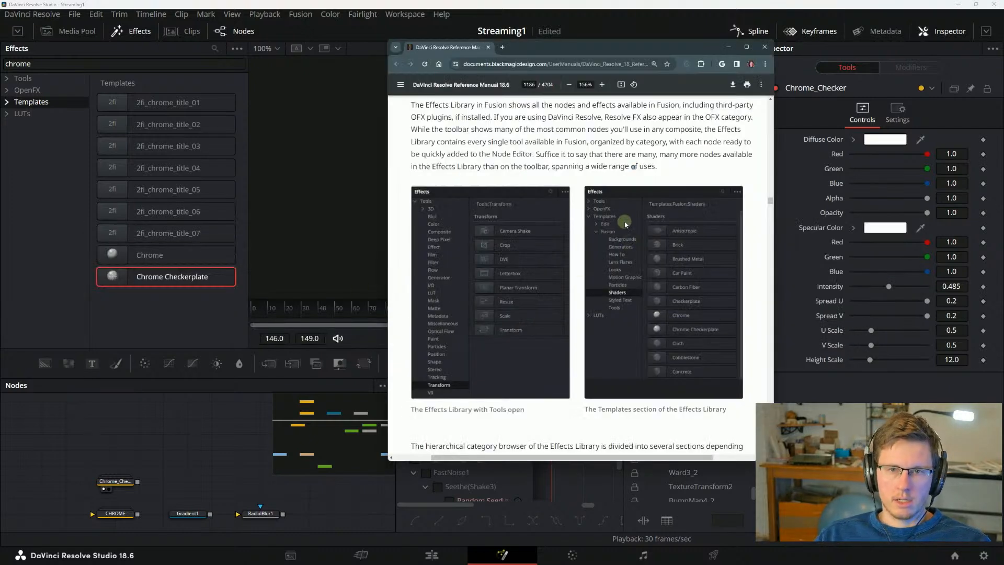
scroll(631, 183, up, 1)
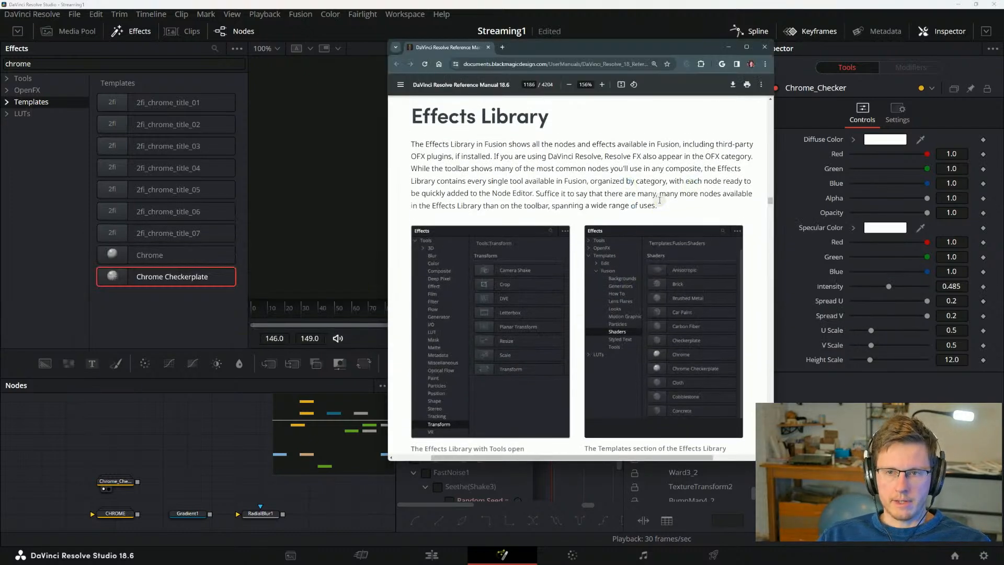
drag(658, 197, 528, 125)
click(559, 166)
drag(526, 193, 650, 195)
click(698, 197)
click(571, 164)
click(675, 198)
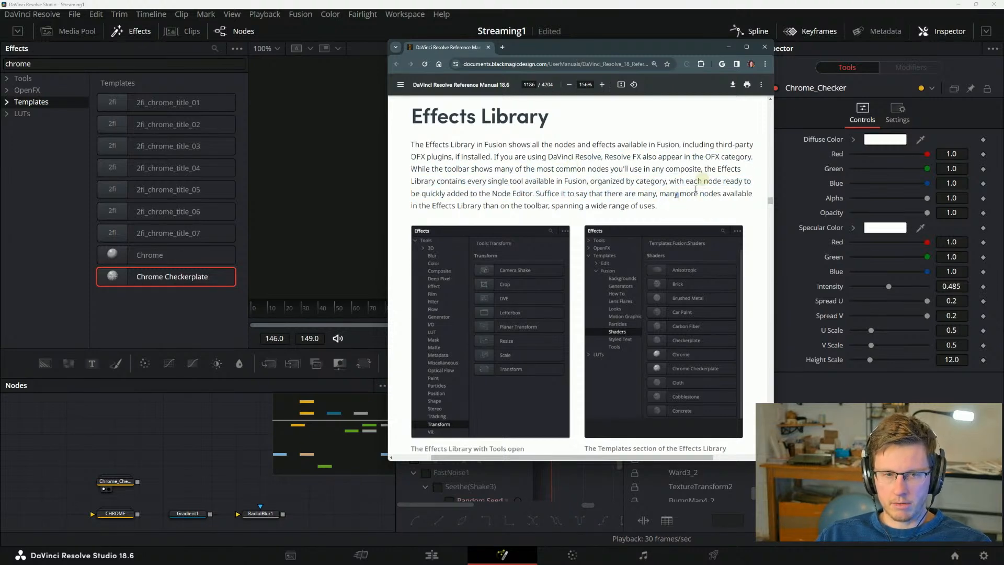
scroll(696, 188, down, 3)
scroll(577, 247, up, 4)
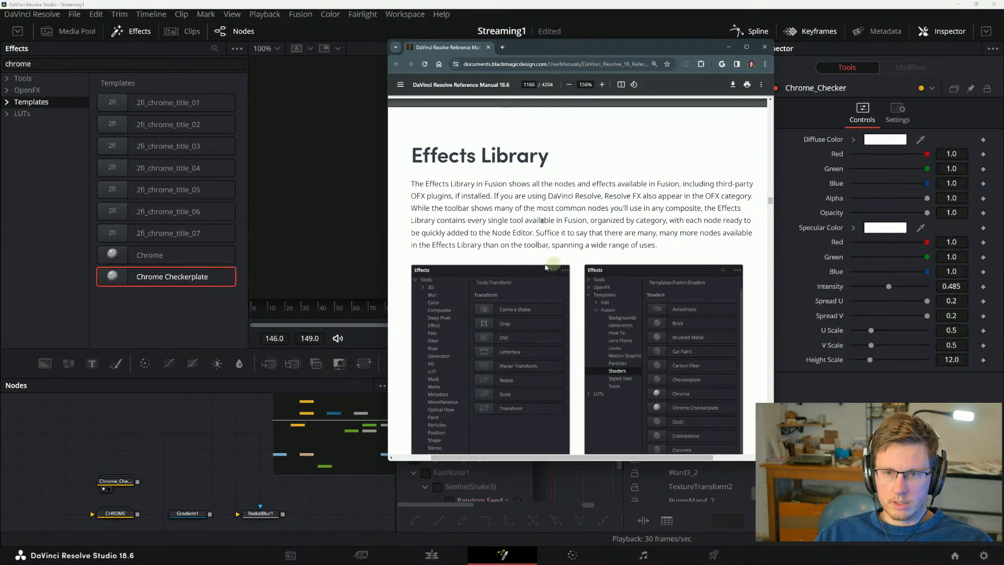
scroll(545, 267, down, 2)
scroll(442, 337, down, 2)
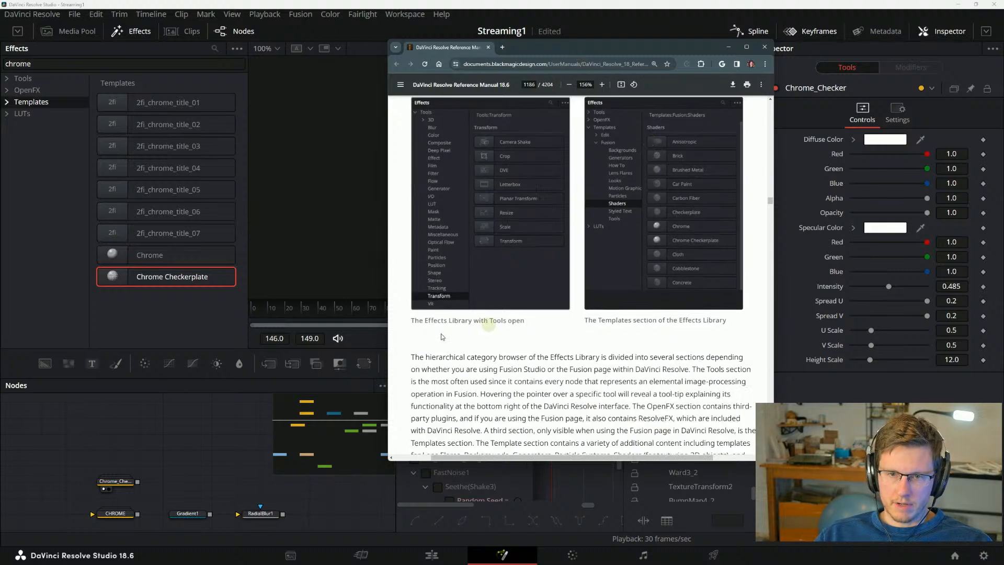
scroll(441, 336, down, 1)
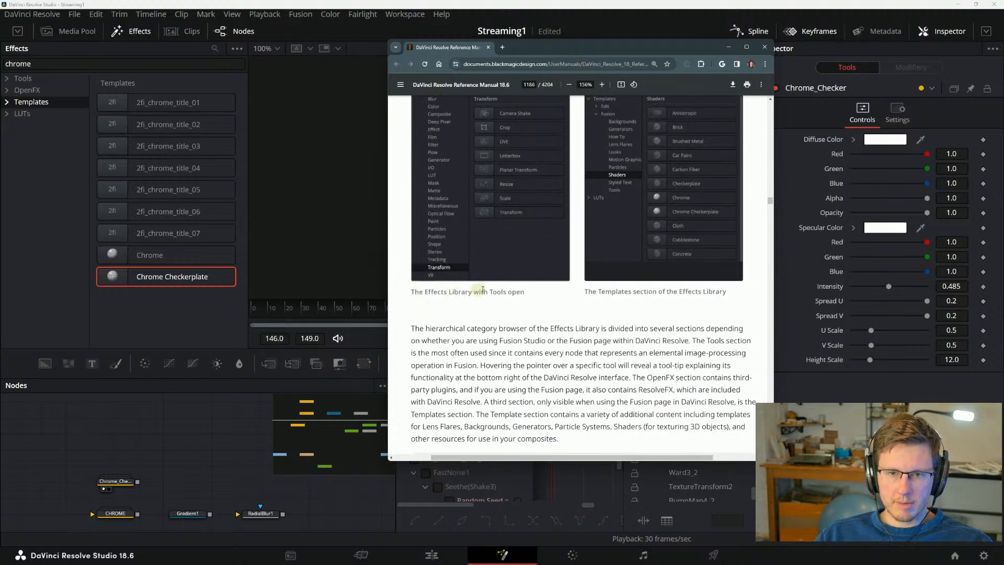
scroll(484, 286, up, 1)
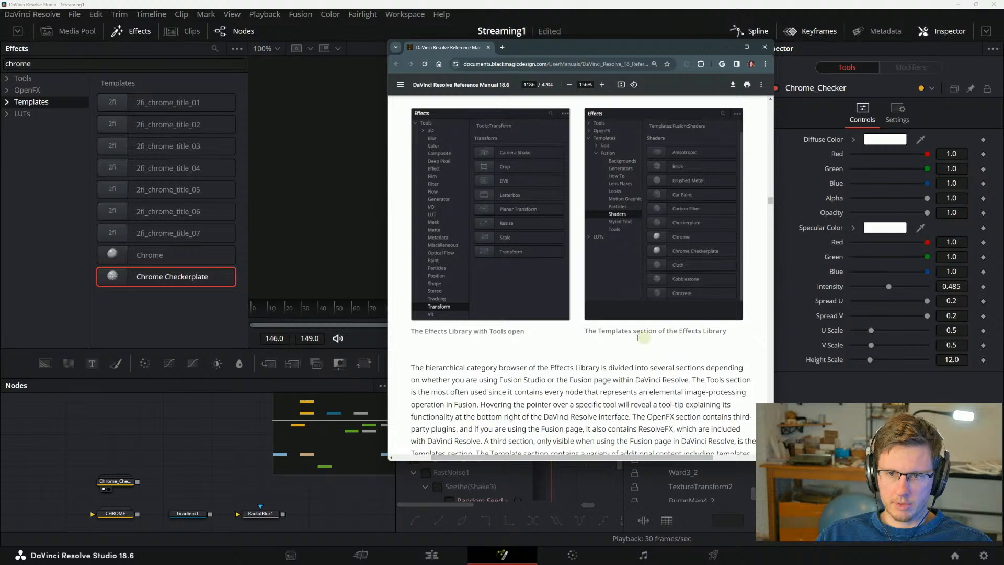
Return to the Fusion page, clear the chrome search in the Effects Library and list every entry of the Templates category.
click(9, 102)
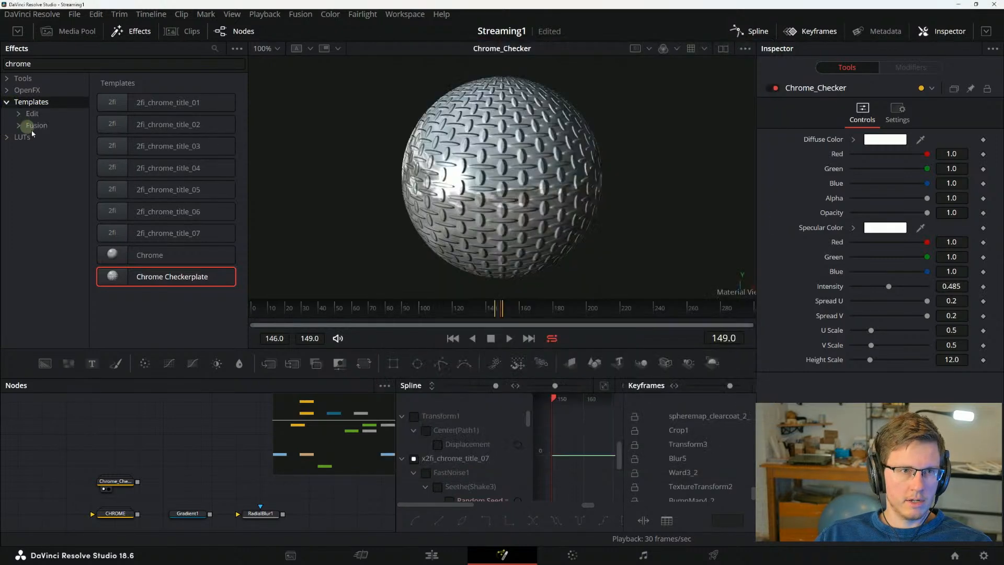
click(214, 49)
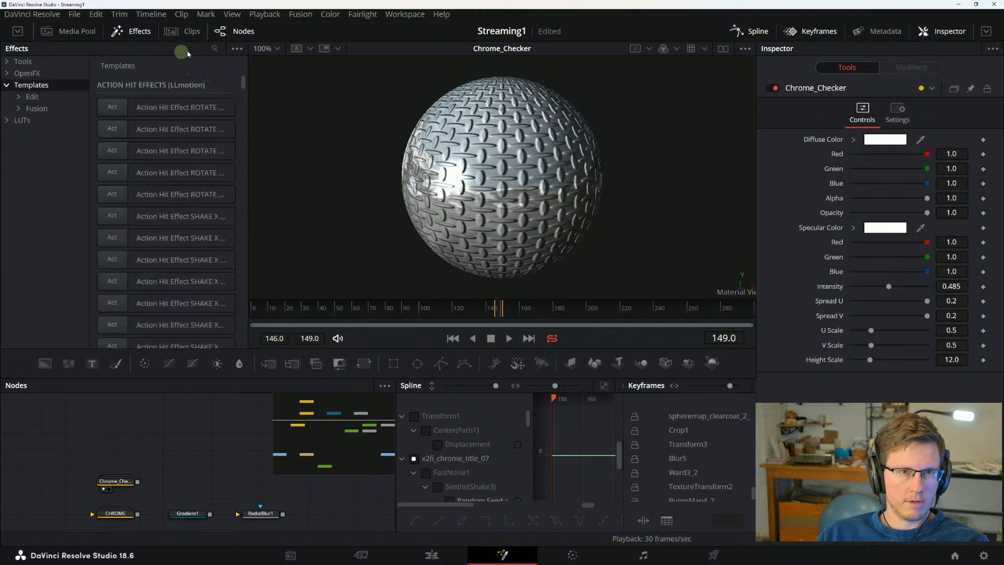
click(214, 49)
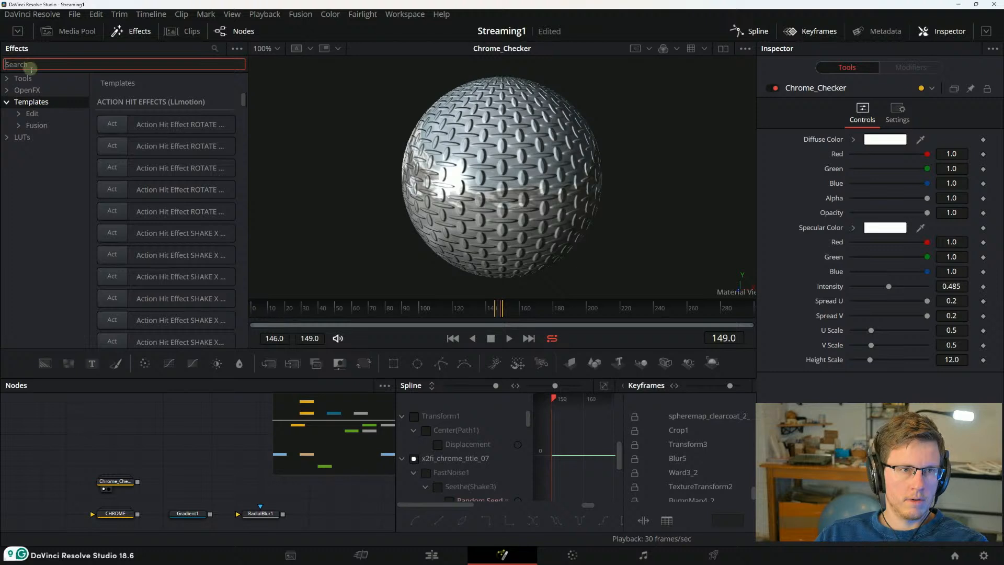
key(BackSpace)
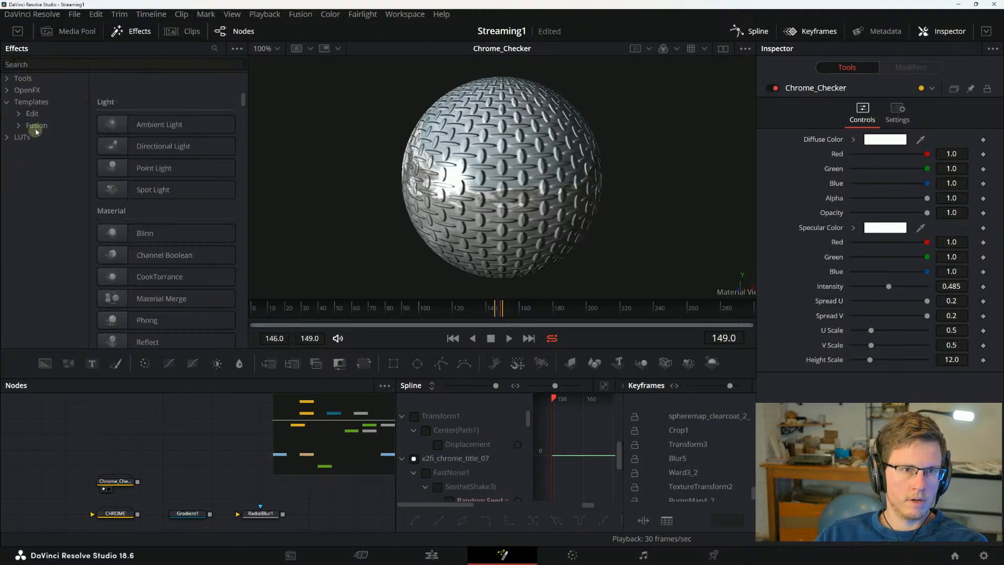
click(33, 101)
Try the Prismatic-Effect-04 and Binoculars templates in the node graph, previewing each in the viewer and deleting both nodes.
scroll(159, 155, down, 15)
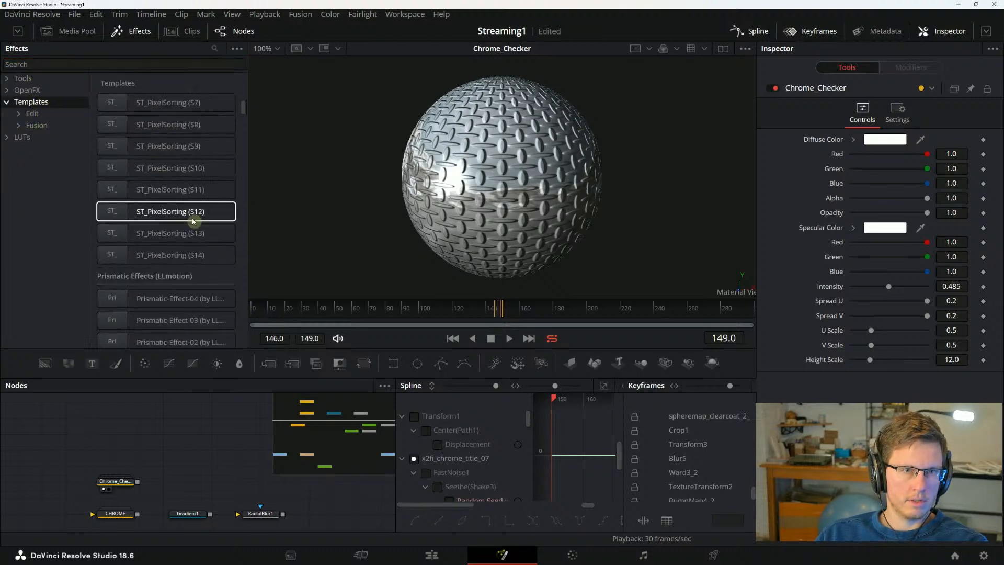
scroll(201, 248, down, 10)
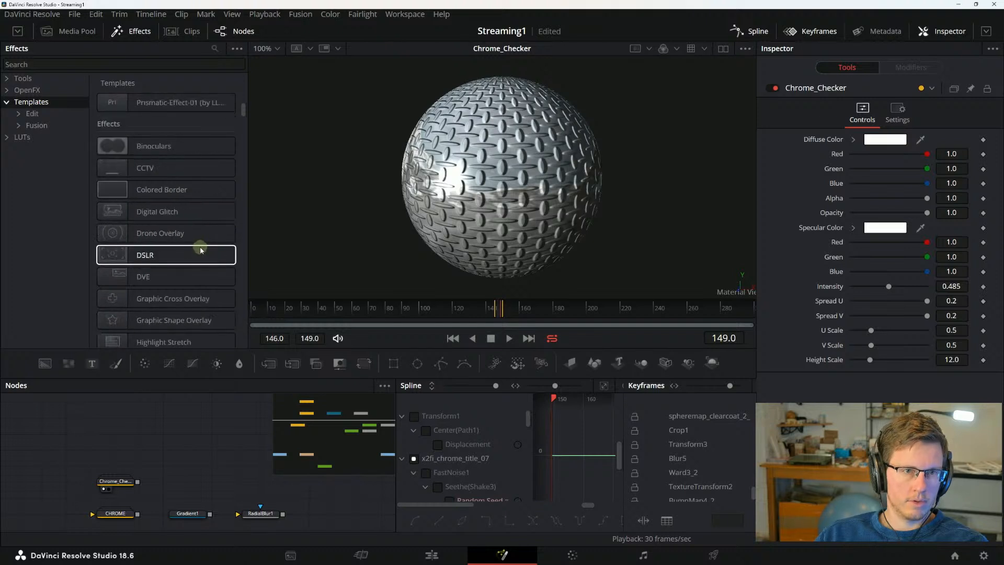
drag(203, 168, 165, 437)
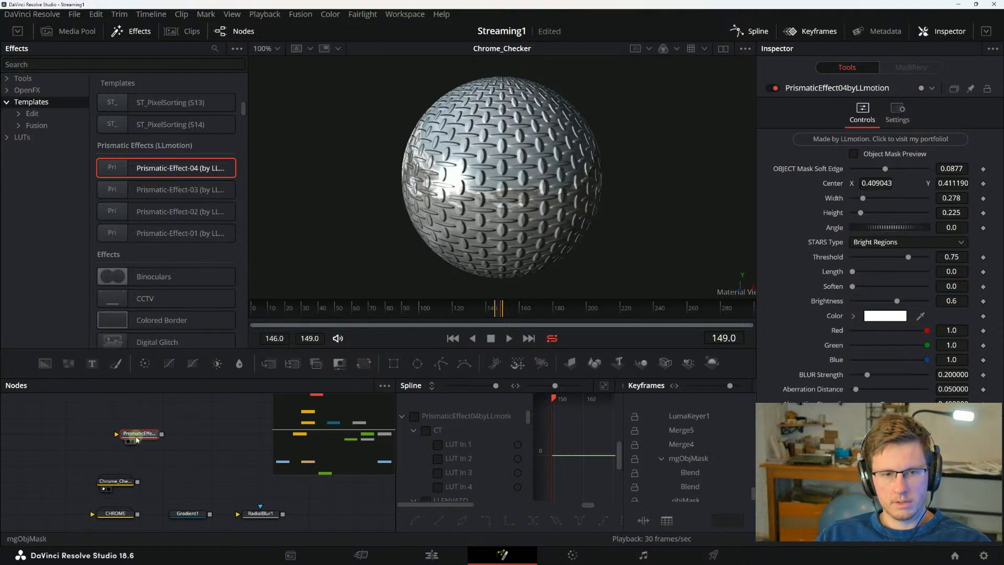
key(1)
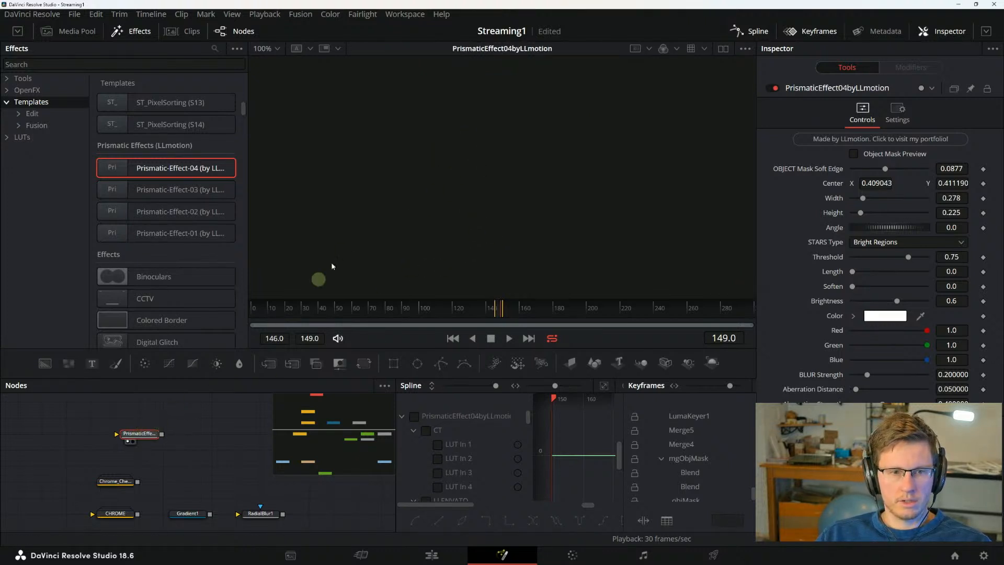
scroll(204, 264, down, 3)
click(163, 214)
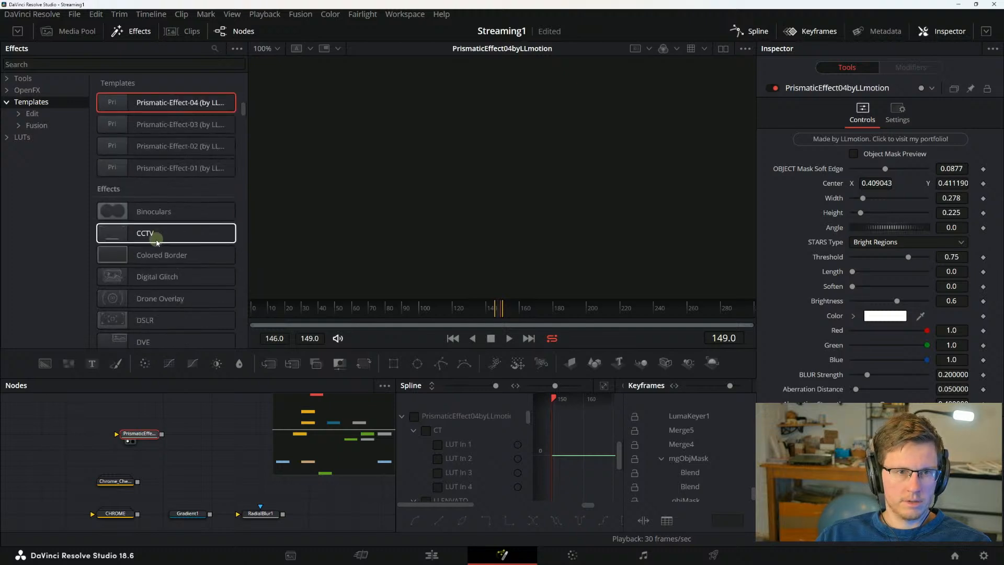
drag(162, 245, 212, 449)
key(1)
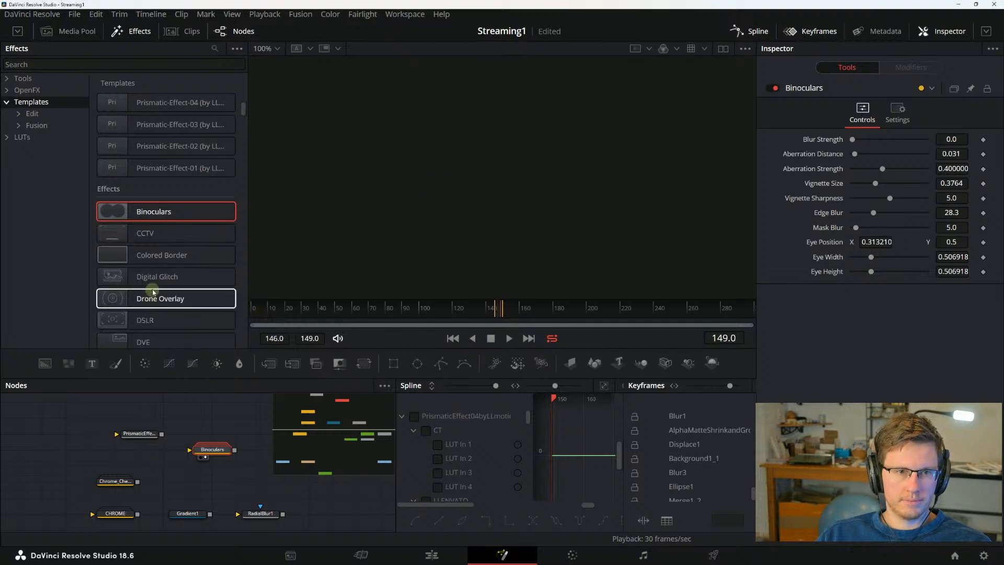
drag(73, 400, 230, 462)
key(Delete)
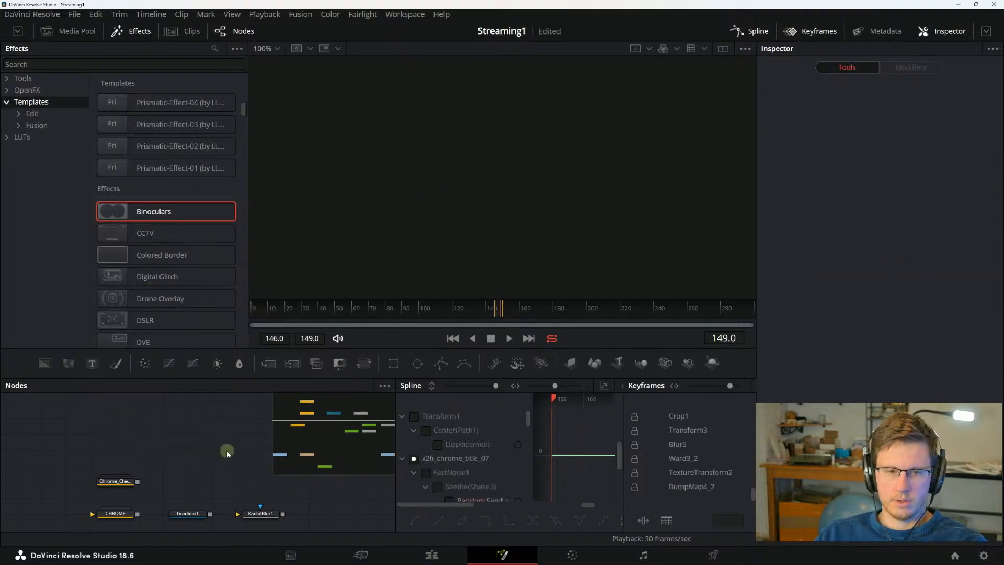
Add the EndScreenDark1 template to the empty area above the Chrome nodes and show it in the viewer.
scroll(136, 328, down, 5)
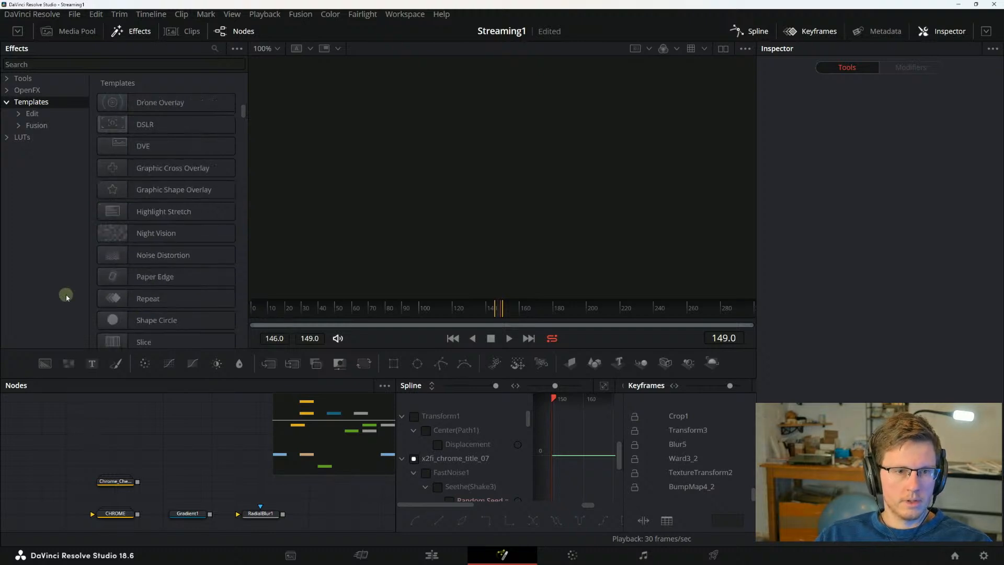
scroll(168, 273, down, 10)
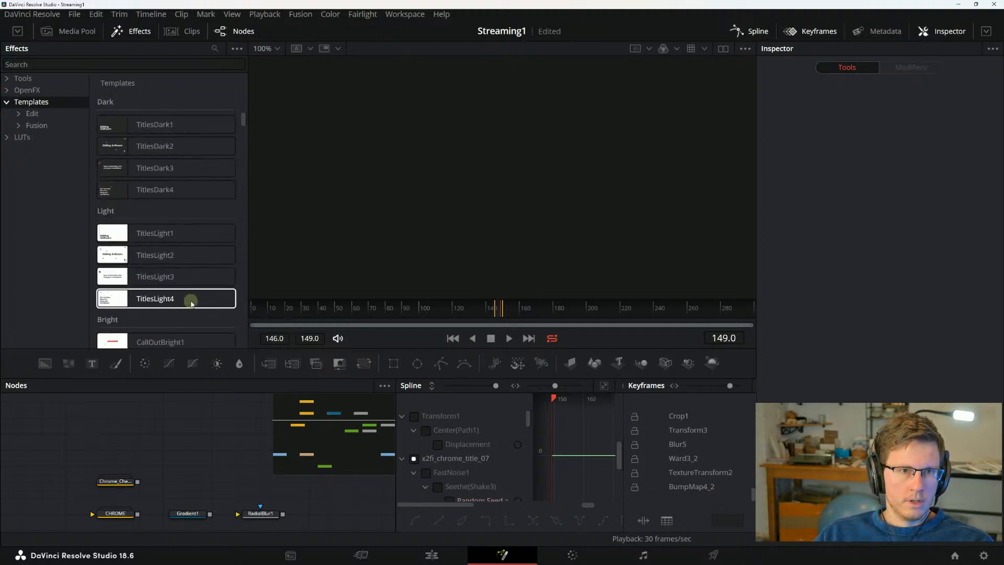
scroll(191, 303, down, 15)
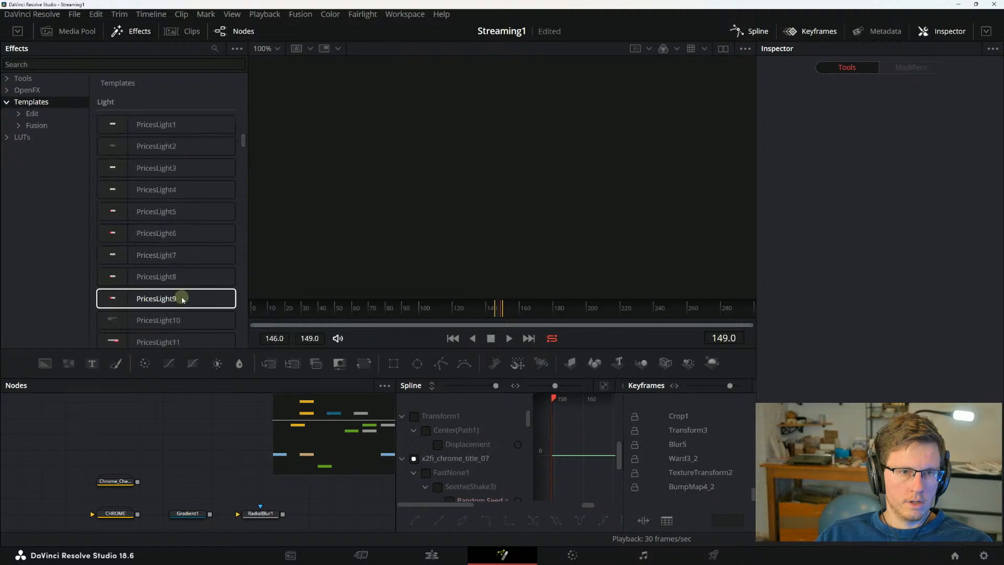
scroll(180, 298, down, 10)
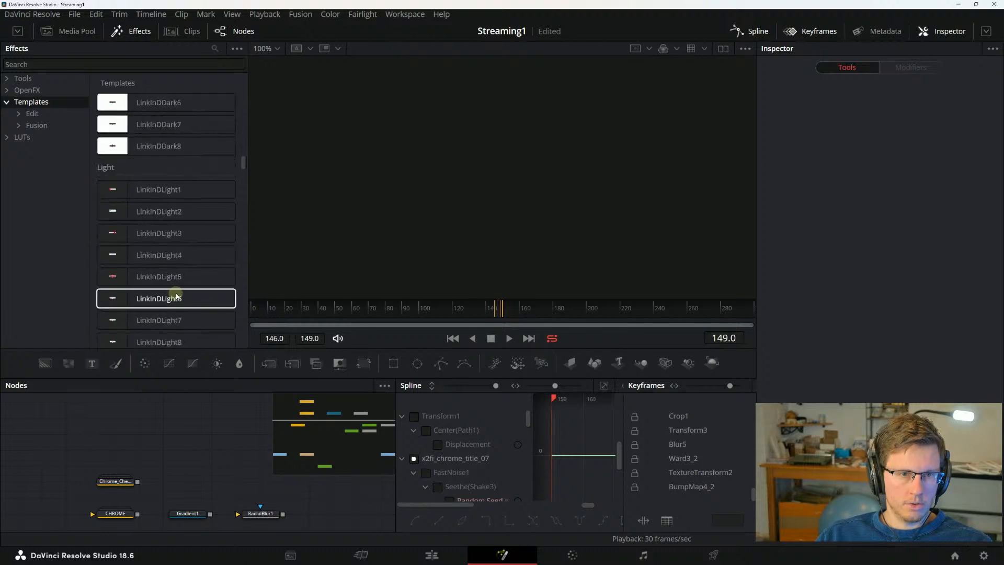
scroll(175, 297, down, 10)
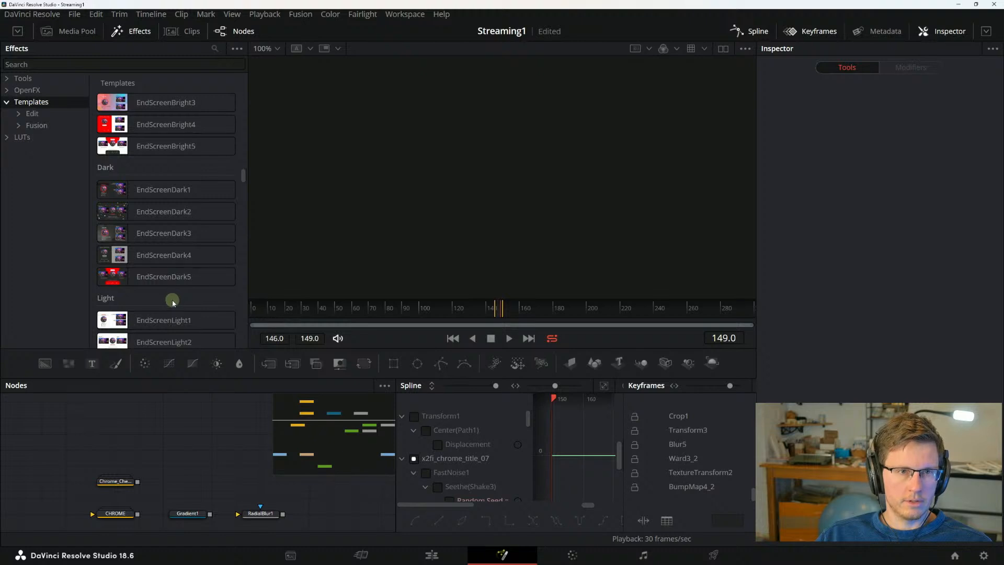
click(110, 279)
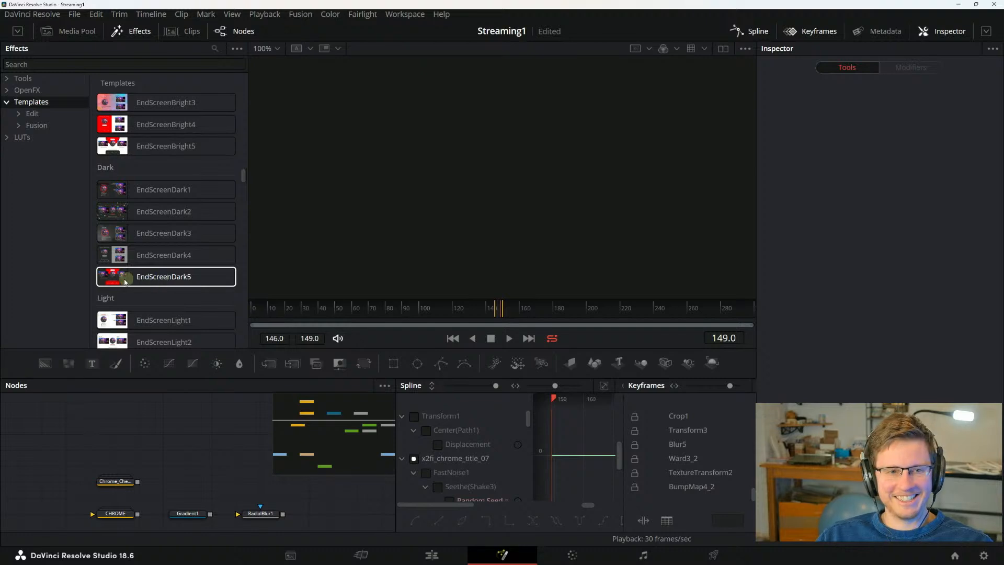
click(138, 237)
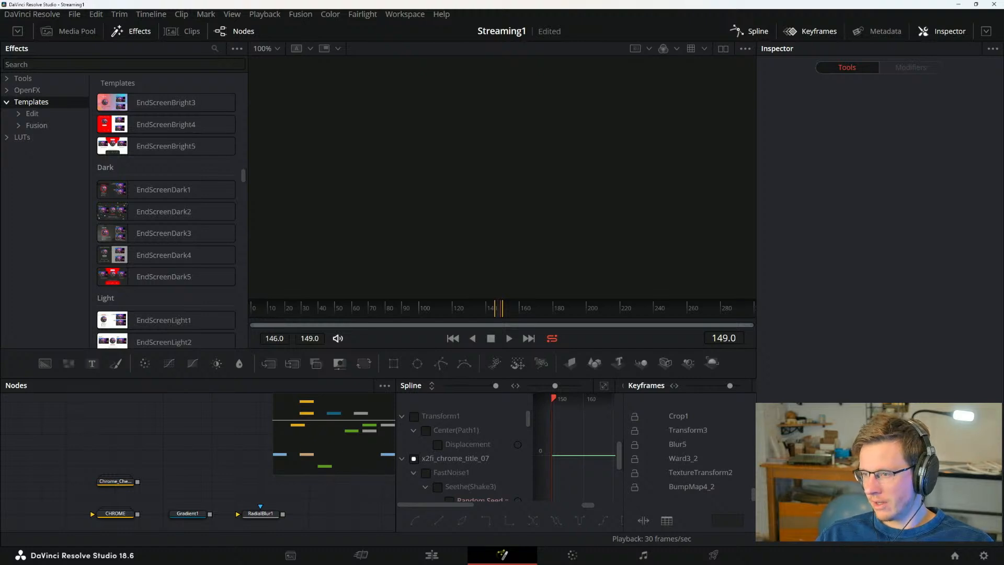
drag(144, 188, 161, 431)
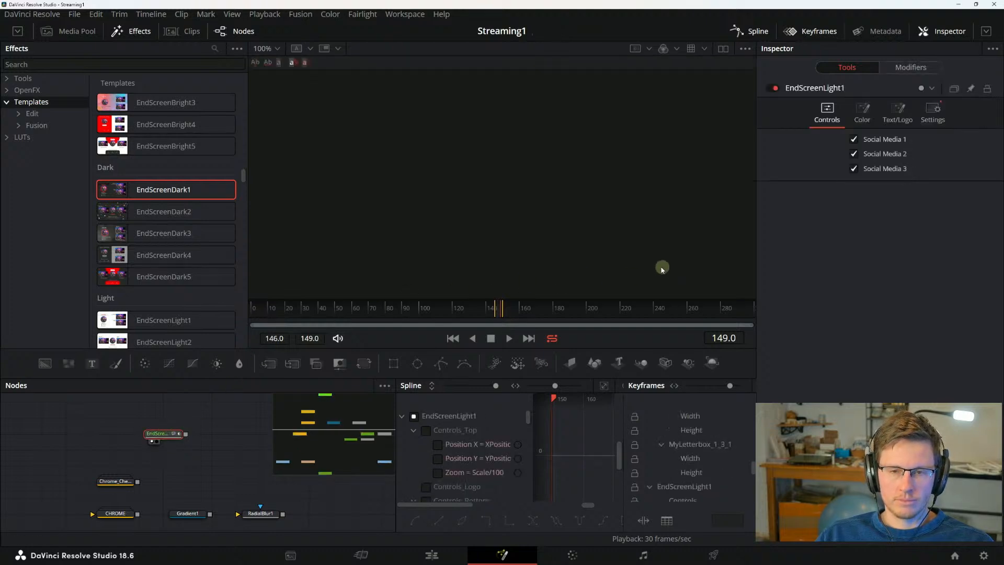
key(1)
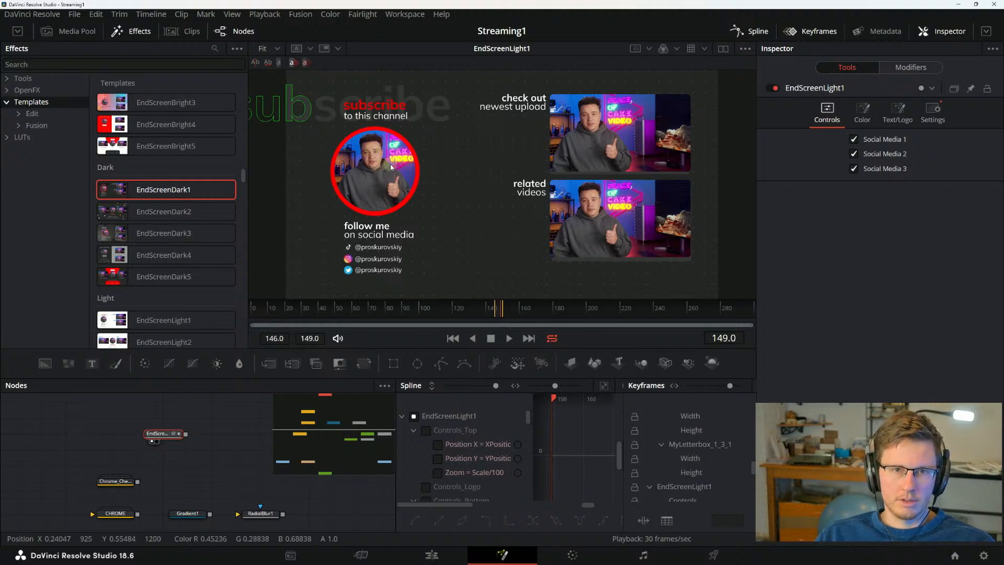
Switch to the reference manual in the browser and bring the paragraph on the Effects Library's category browser fully into view.
key(alt+Tab)
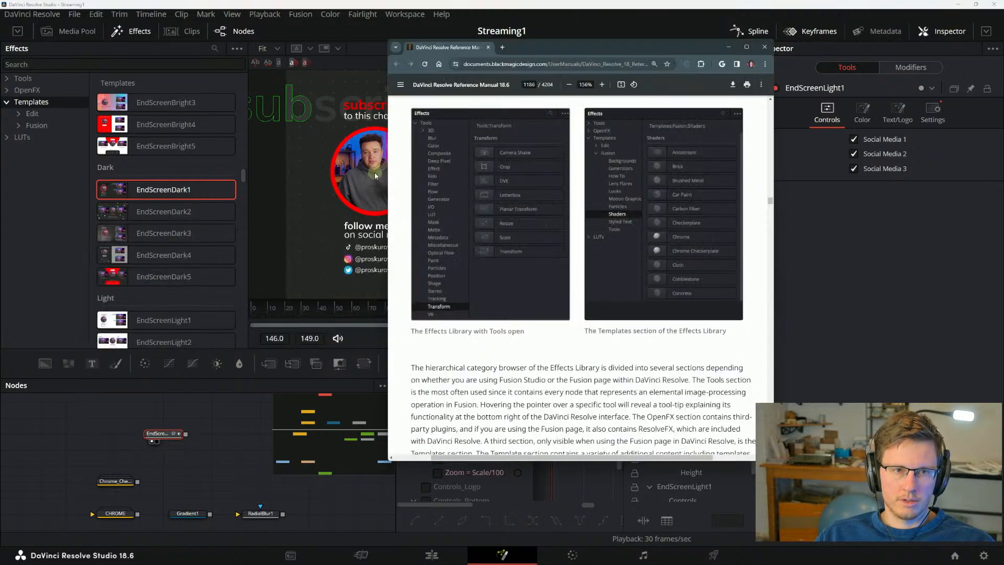
scroll(511, 374, down, 4)
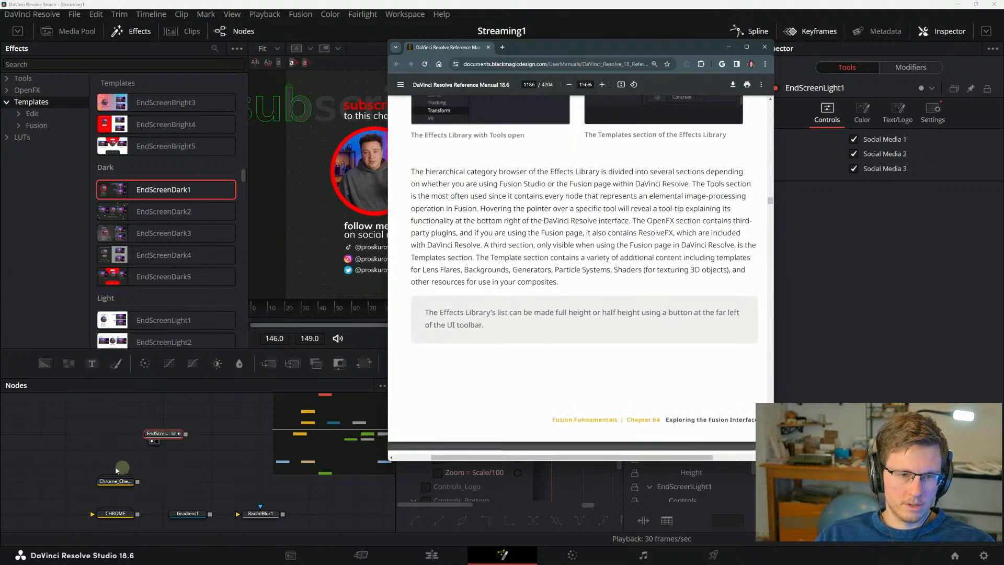
Back in the Fusion node graph, delete the Chrome Checkerplate node and the 2fi chrome title node.
click(118, 480)
key(Delete)
scroll(183, 461, down, 4)
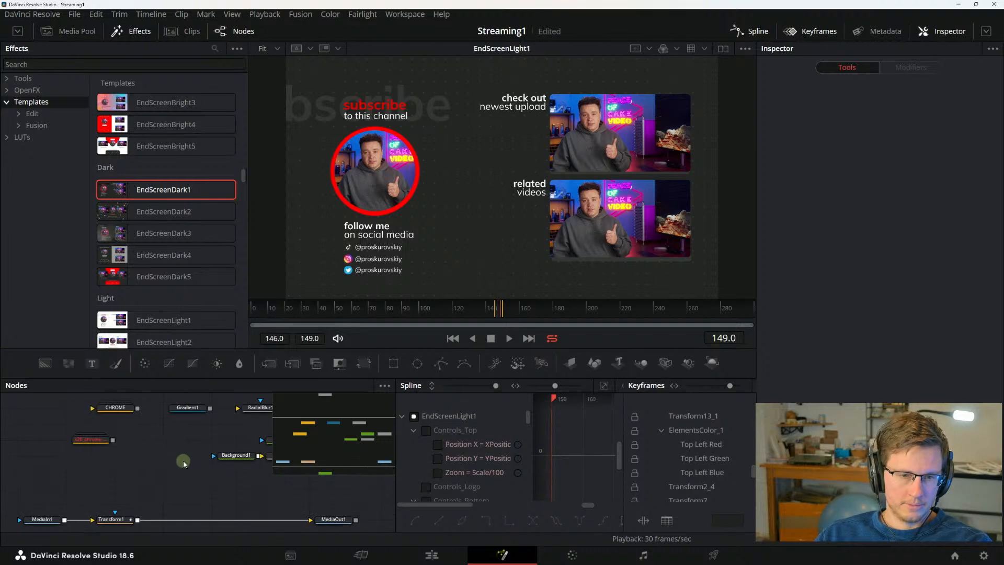
click(100, 441)
key(Delete)
Select the Gradient1 node beside CHROME and preview it in the viewer.
scroll(160, 464, up, 4)
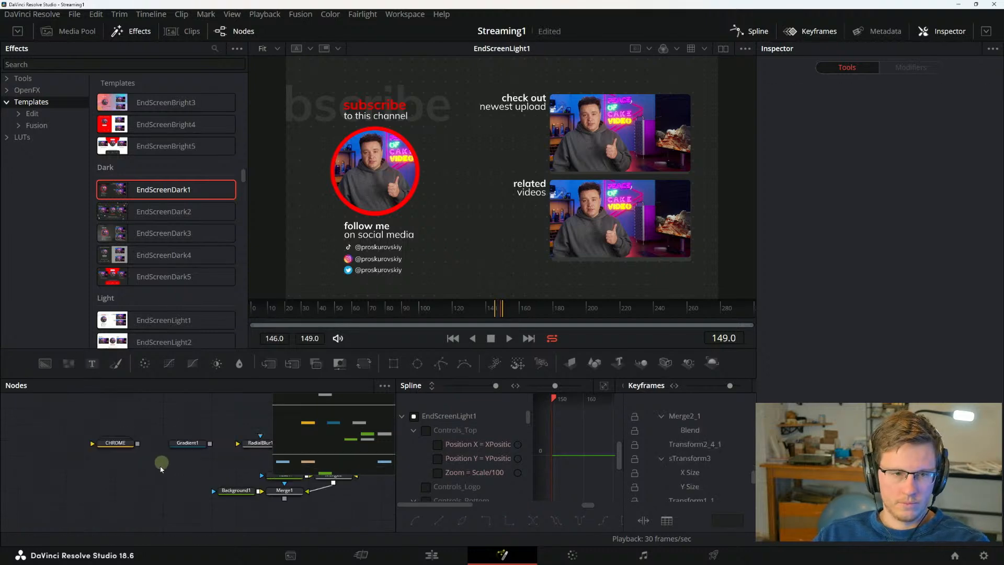
click(187, 513)
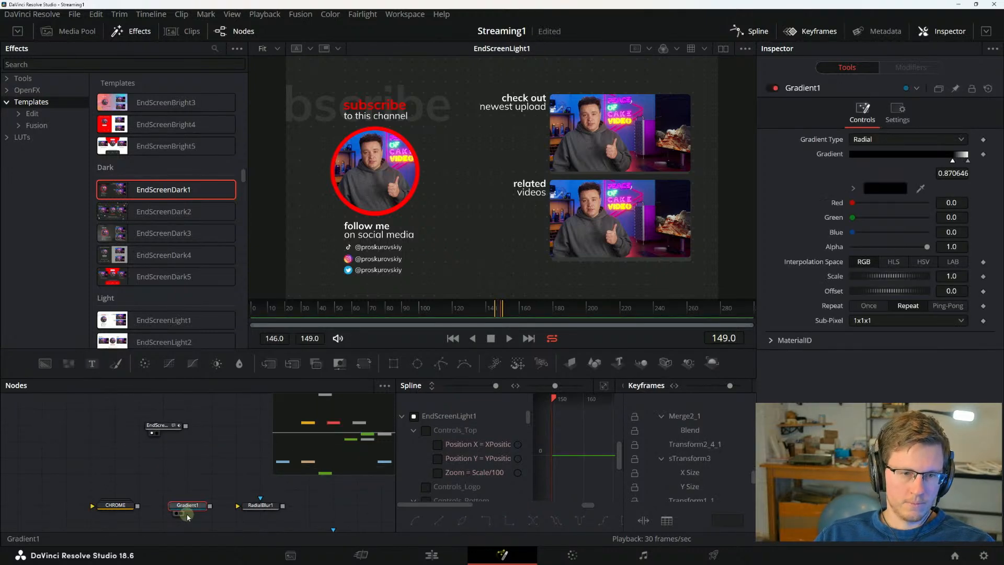
key(1)
Switch to the reference manual and read its description of the Tools section and its elemental image-processing nodes.
key(alt+Tab)
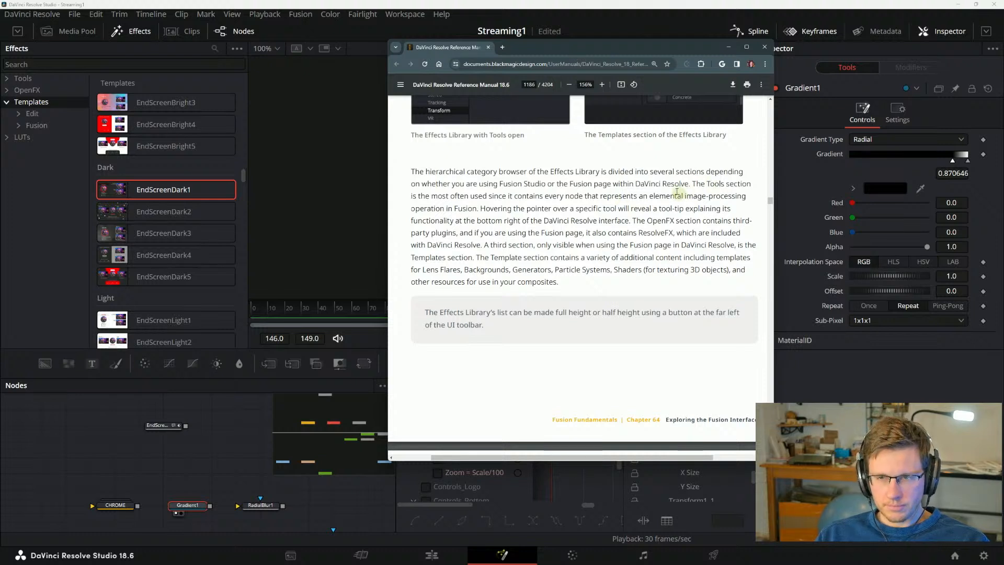
drag(424, 196, 489, 197)
click(502, 200)
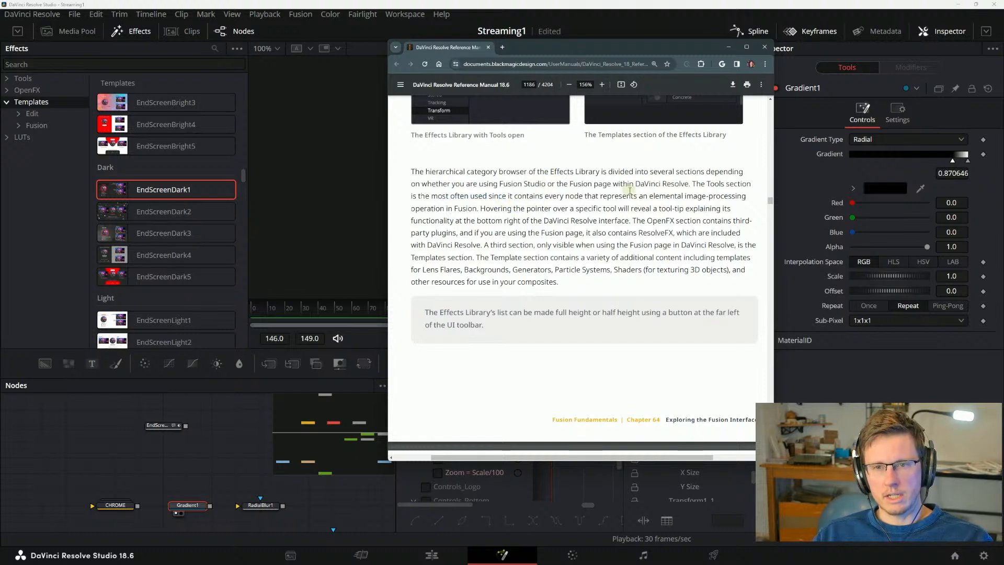
drag(580, 197, 647, 197)
click(660, 198)
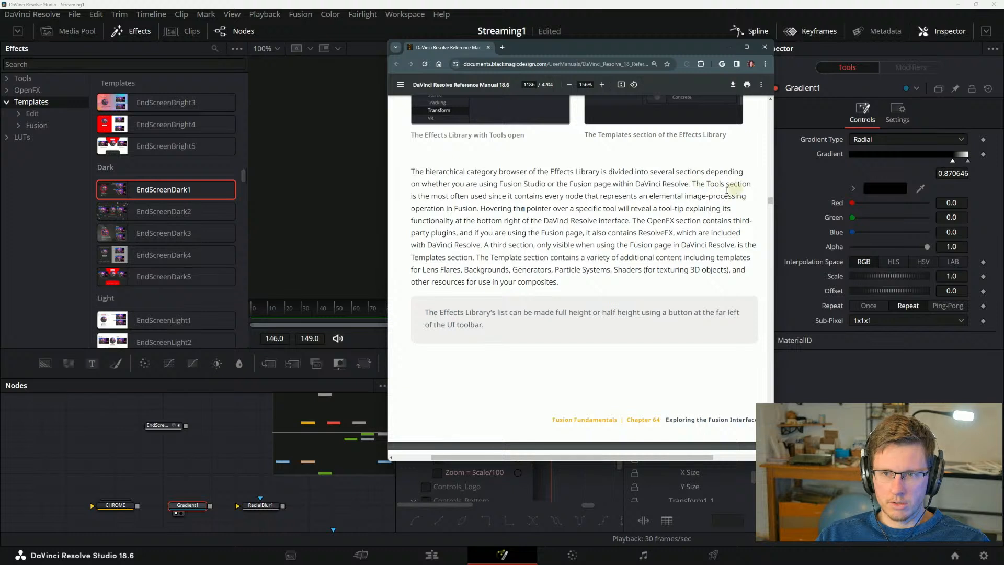
Collapse Templates in the Effects Library and look through the Tools category, including its tracking, generator, texture and 3D tools.
click(8, 102)
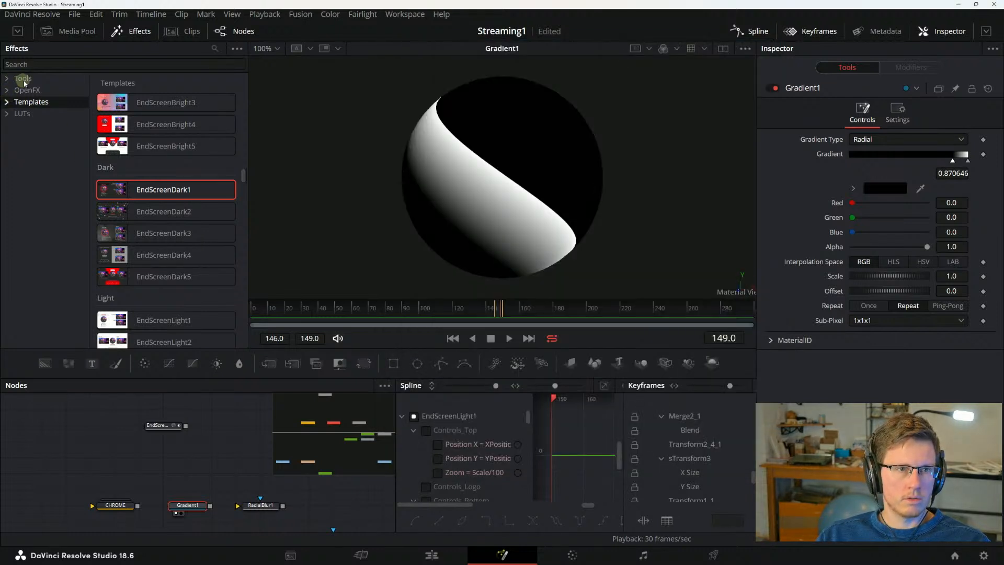
click(23, 79)
scroll(183, 212, down, 10)
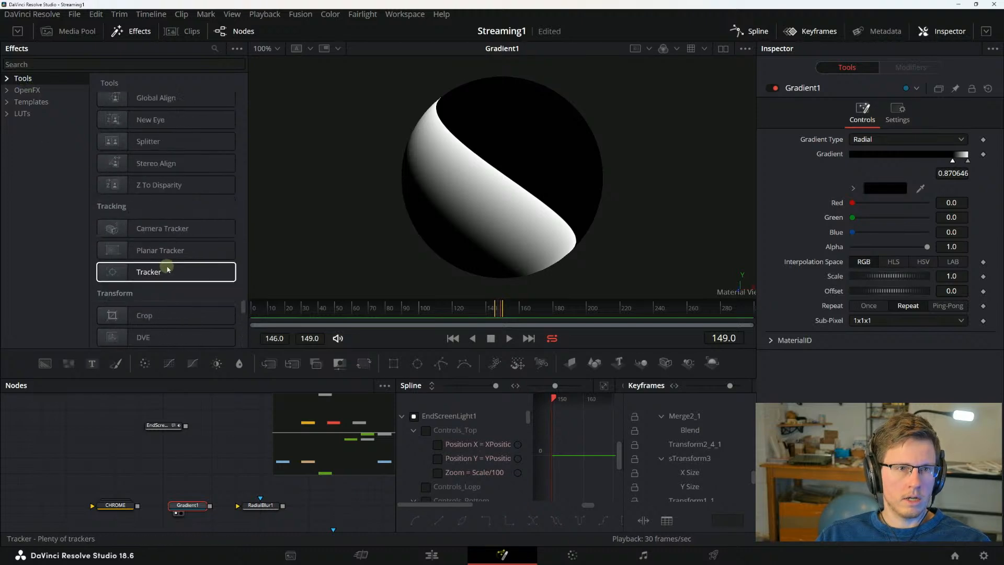
scroll(167, 269, down, 10)
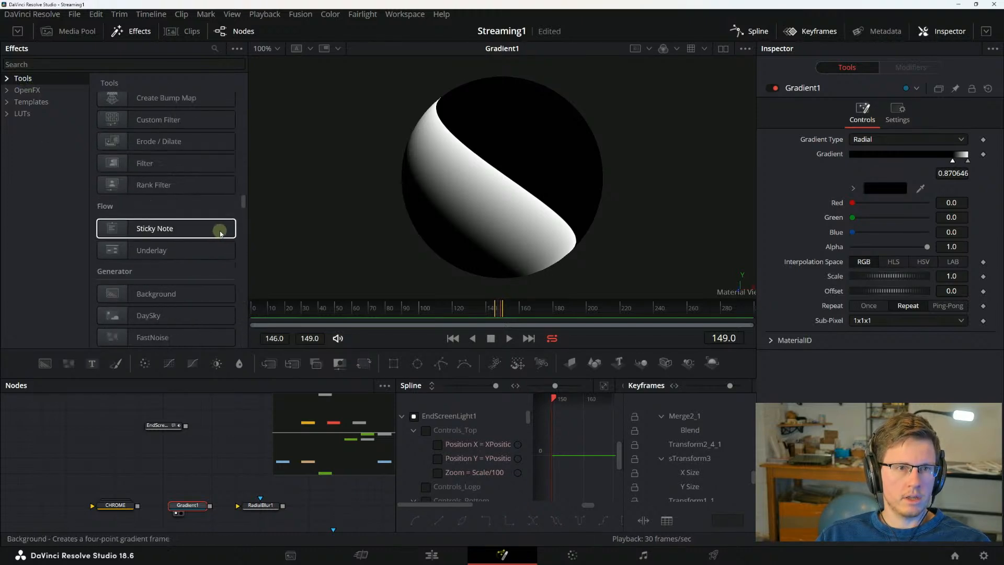
scroll(220, 233, down, 15)
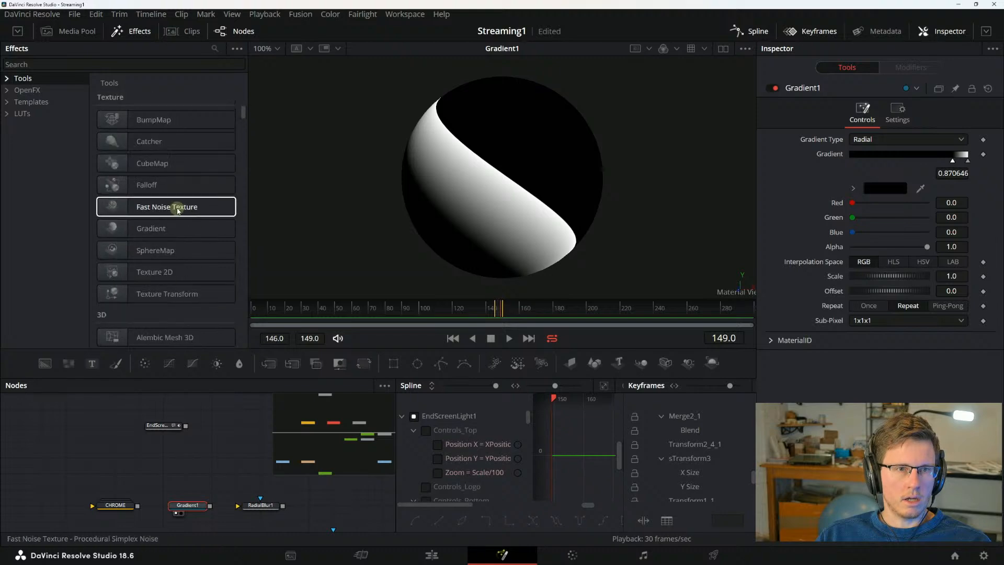
scroll(180, 206, down, 8)
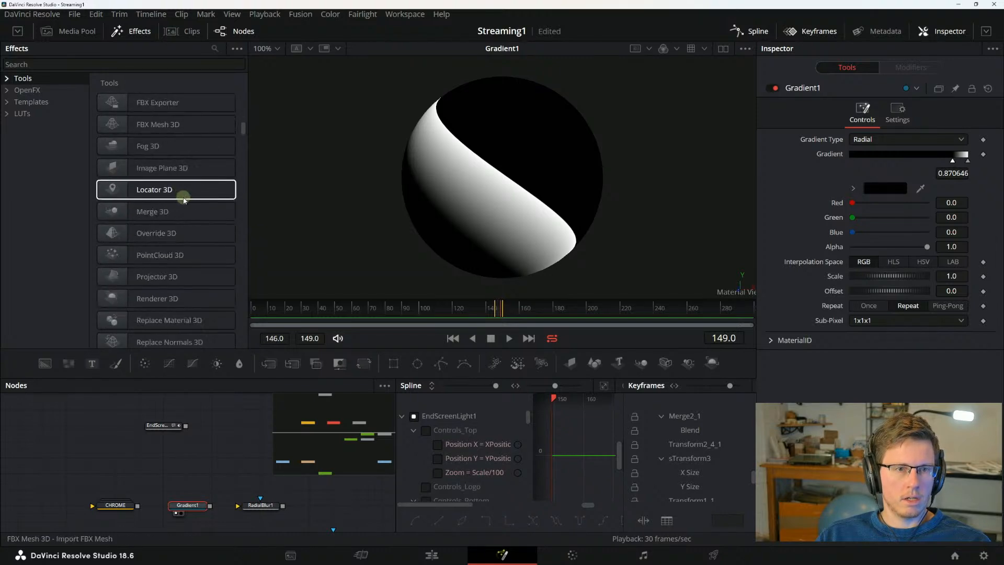
scroll(184, 200, down, 3)
Switch to the reference manual and read its description of the OpenFX and Templates sections and the note on the Effects Library's list height.
key(alt+Tab)
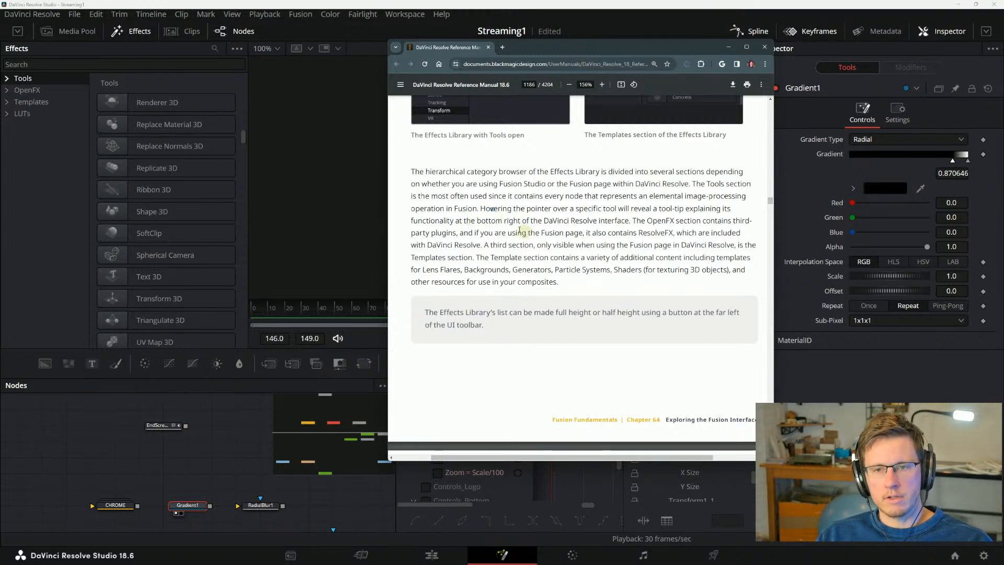
drag(601, 223, 671, 224)
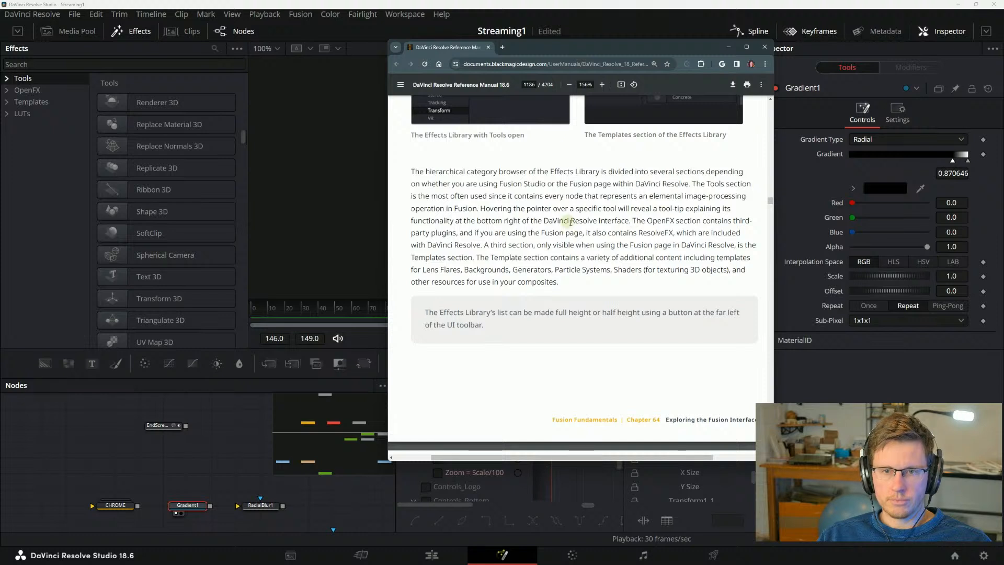
drag(646, 220, 731, 223)
click(731, 222)
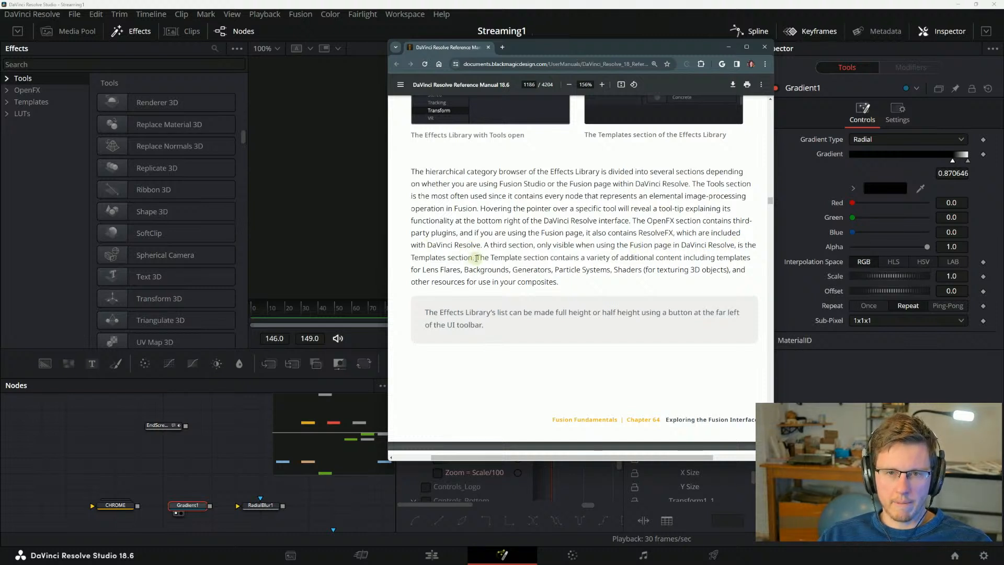
drag(476, 257, 584, 256)
click(585, 256)
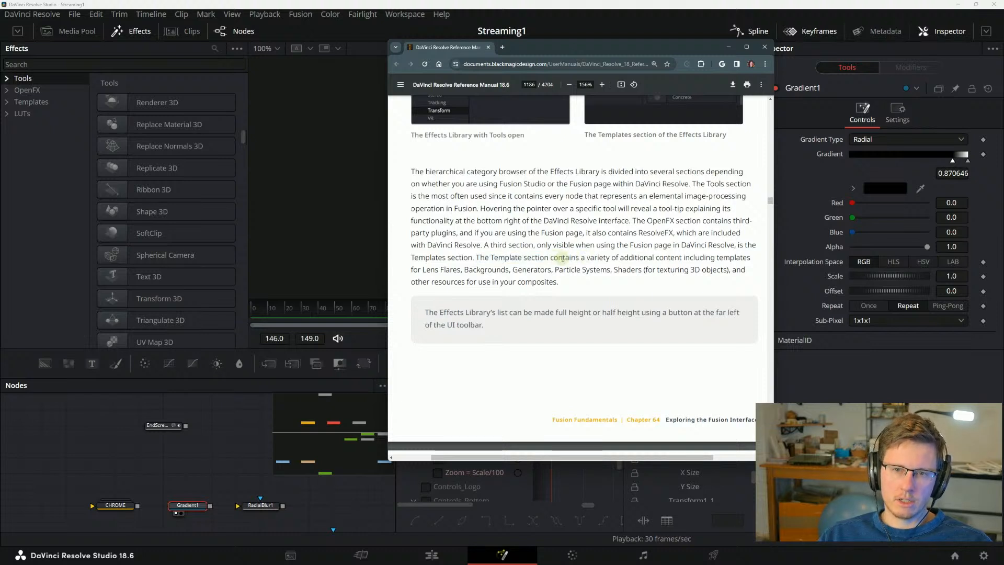
drag(692, 257, 747, 259)
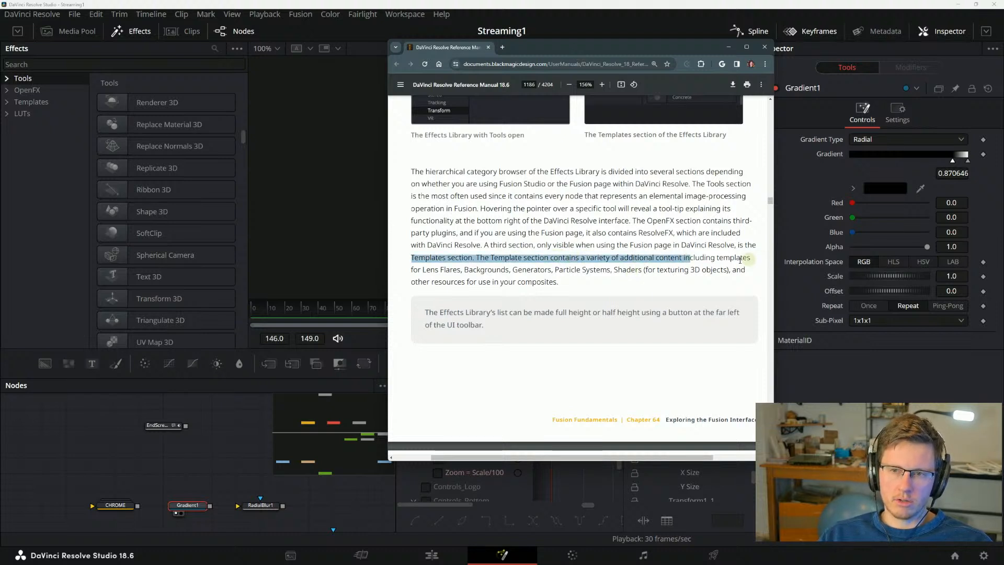
click(692, 260)
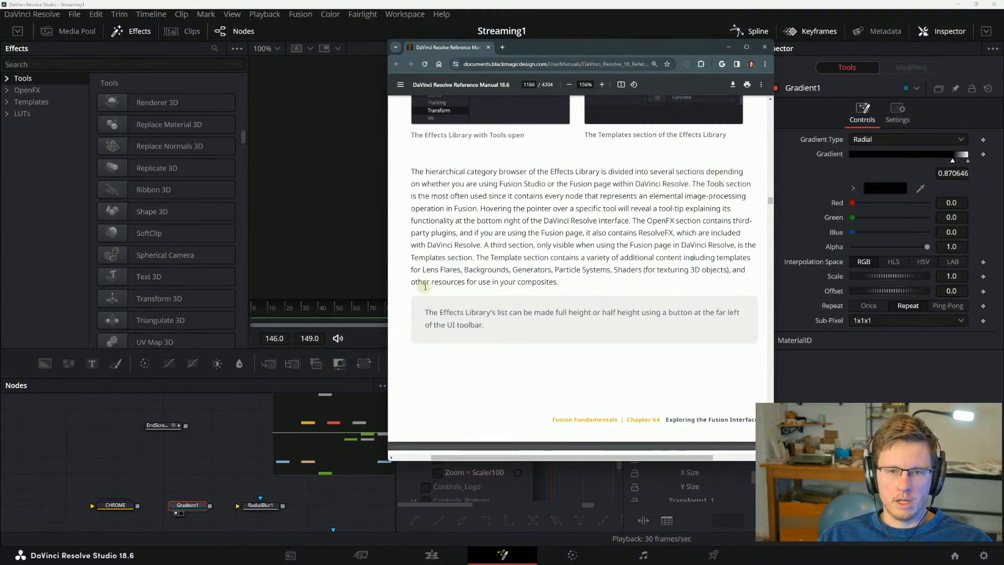
drag(590, 271, 477, 237)
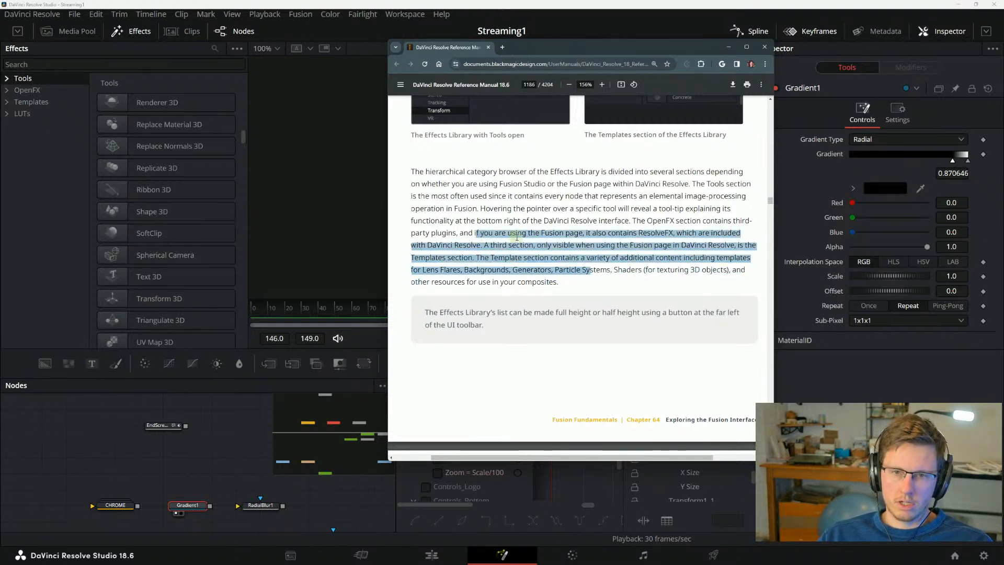
click(517, 236)
scroll(523, 247, down, 3)
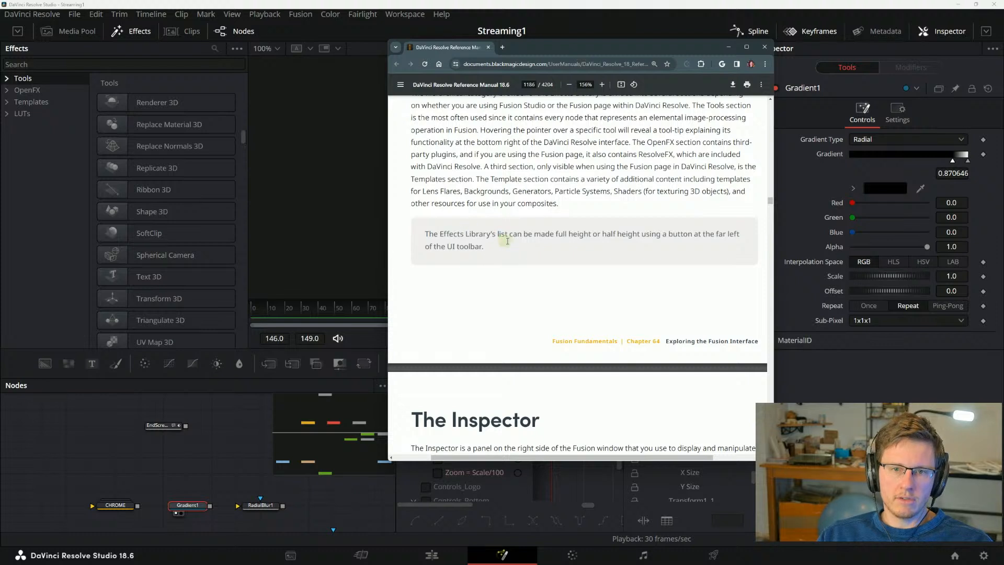
drag(481, 240, 497, 250)
click(500, 254)
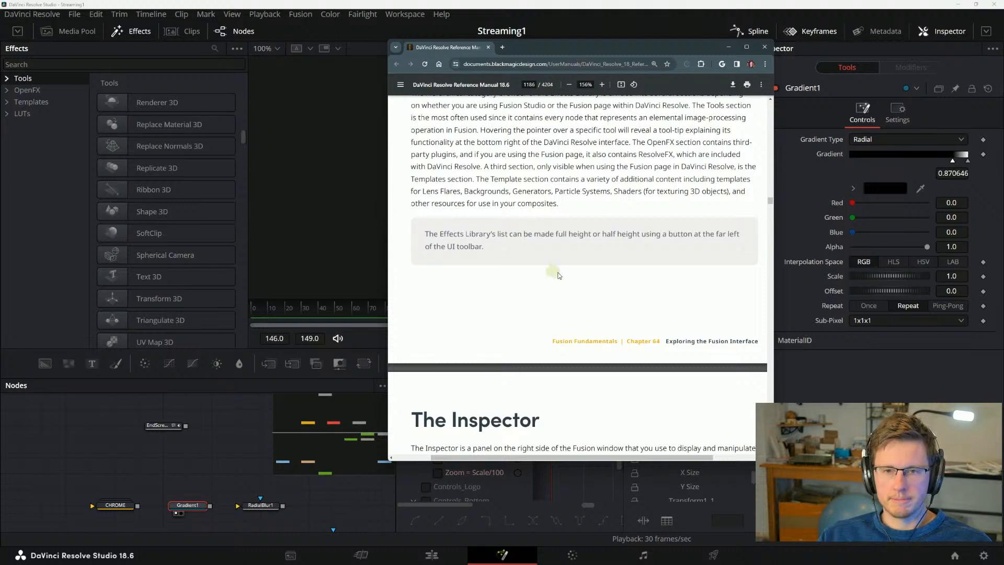
Read the manual's introduction to the Inspector and its Tools and Modifiers panels, moving the browser window clear of Fusion's Inspector.
scroll(549, 269, down, 5)
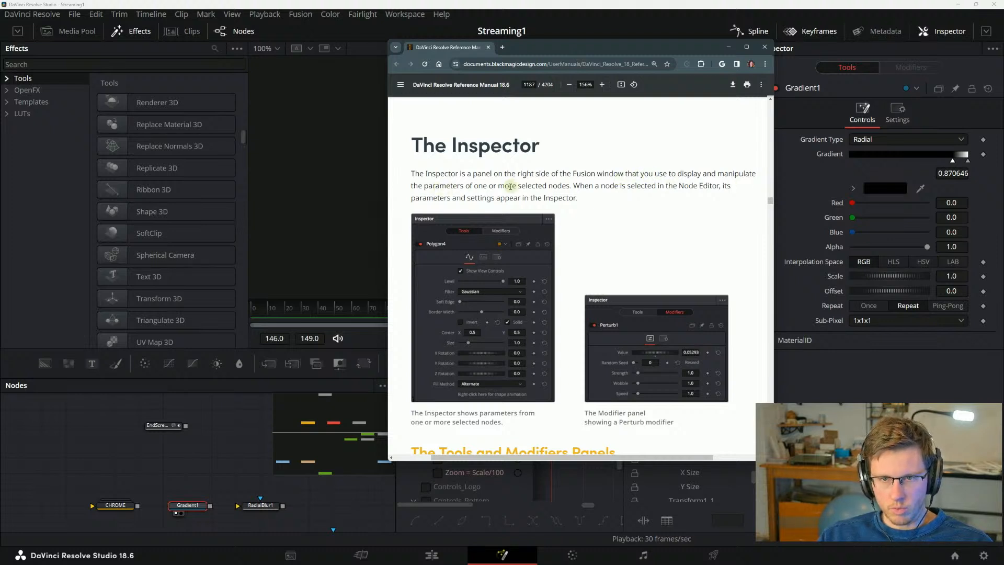
drag(552, 186, 620, 186)
click(651, 186)
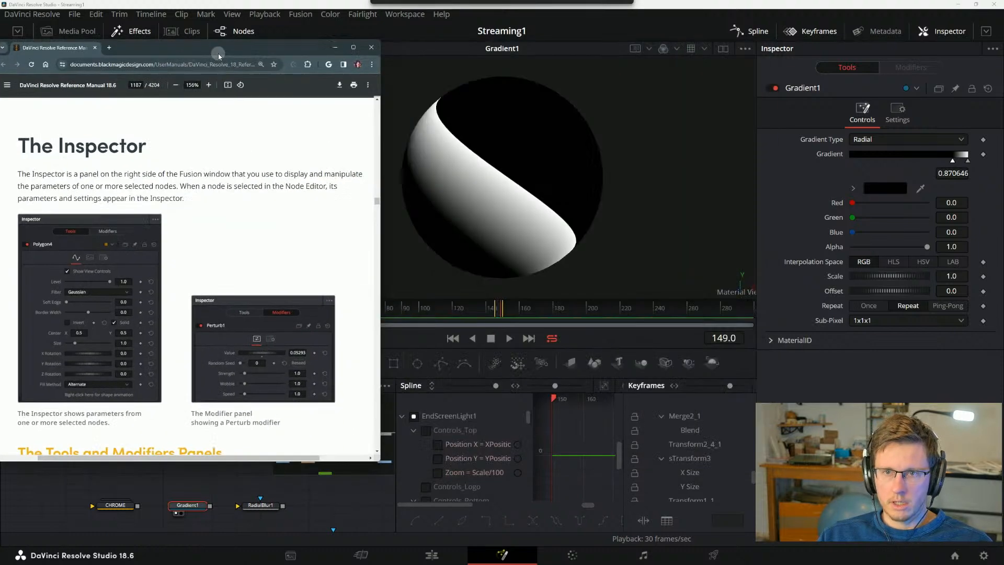
drag(610, 53, 244, 46)
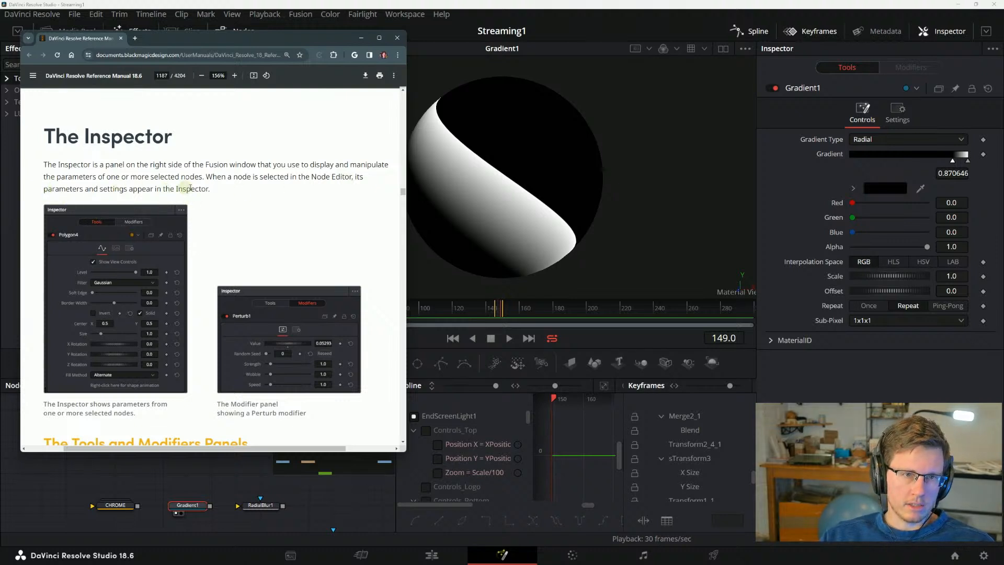
scroll(207, 241, down, 3)
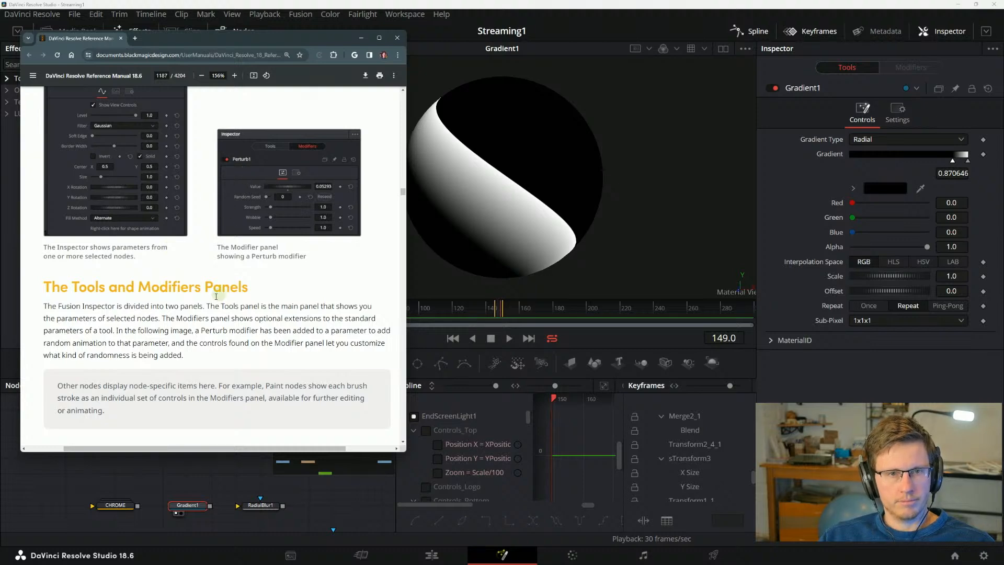
scroll(54, 242, down, 2)
scroll(54, 243, down, 1)
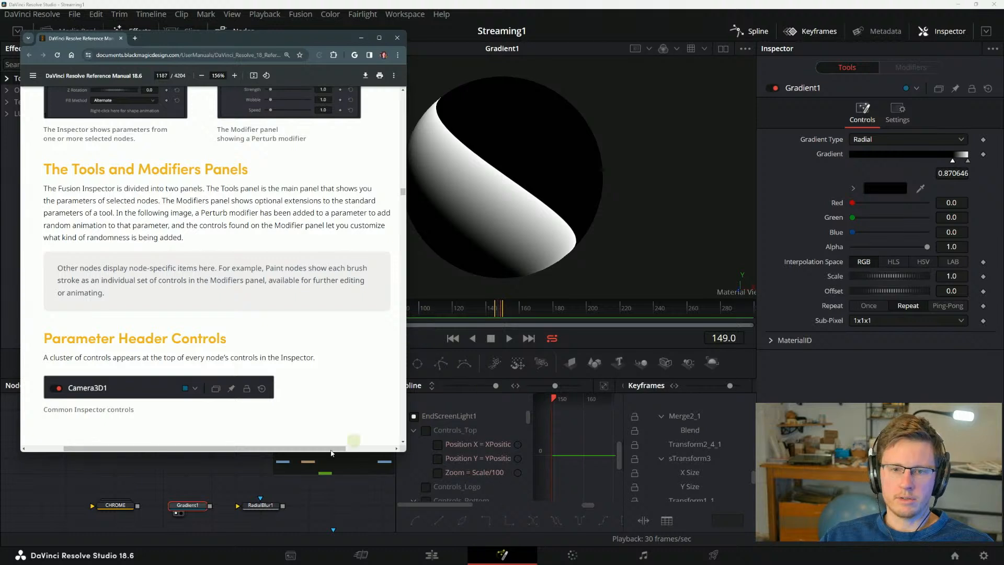
Back in Fusion, check the RadialBlur1 and CHROME nodes' parameters in the Inspector, preview EndScreenLight1 in the viewer, and clear the selection.
click(262, 506)
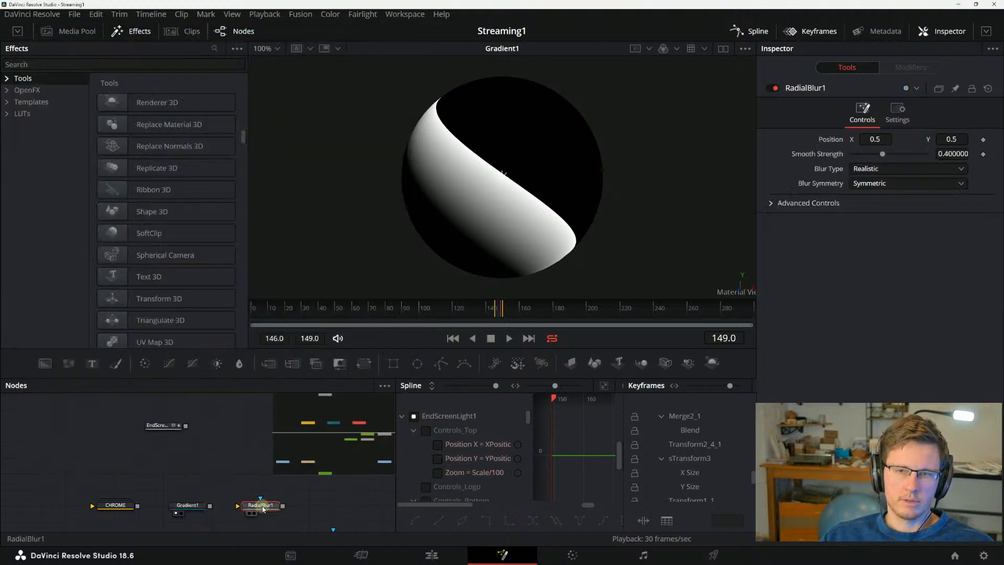
click(117, 506)
click(162, 425)
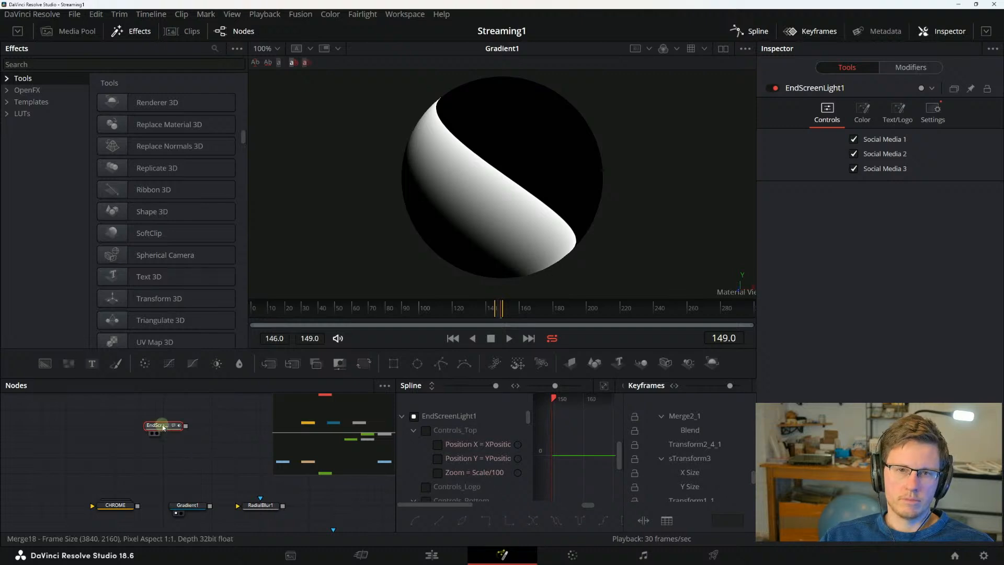
key(1)
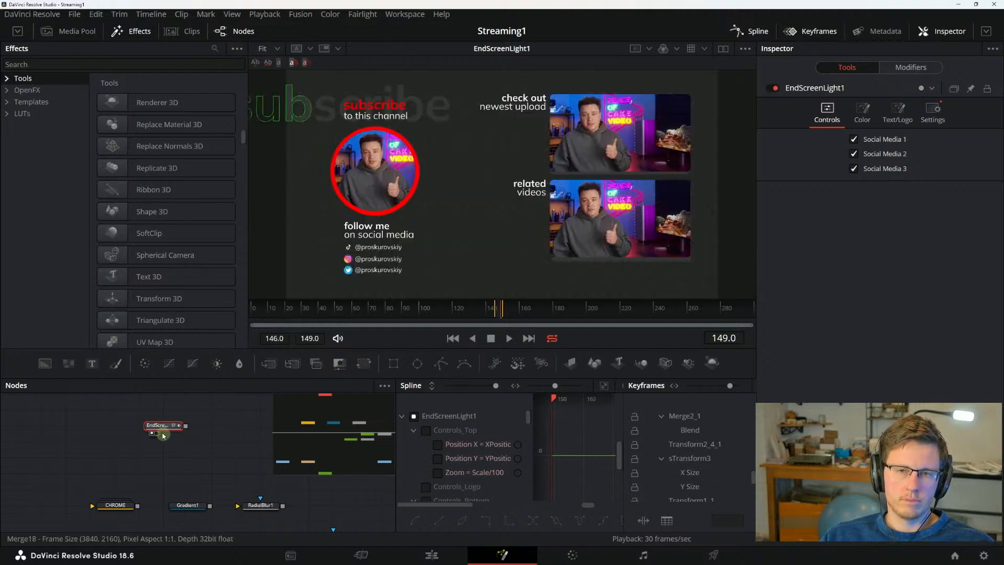
click(126, 413)
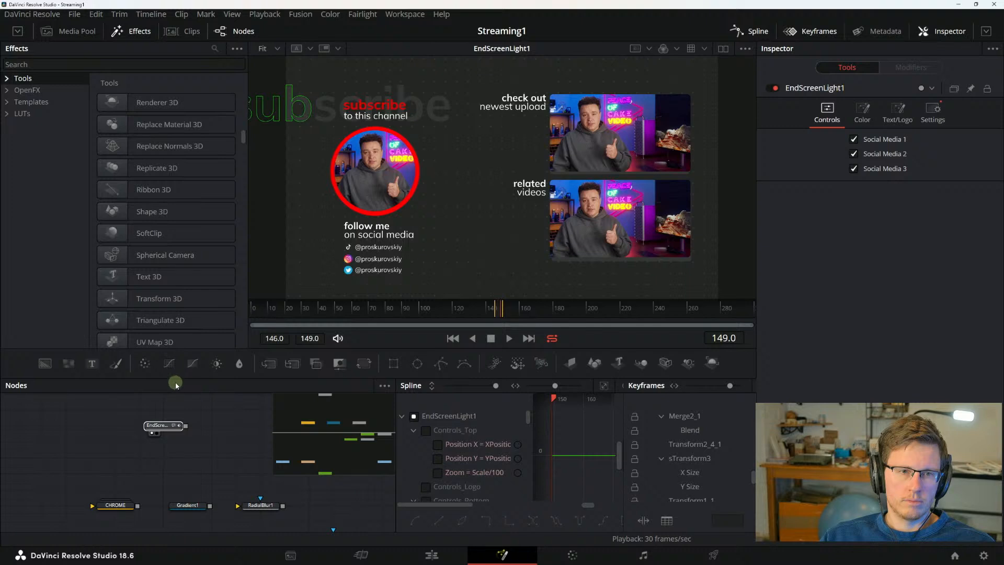
Try adding a Text 3D node beside EndScreenLight1 in the node graph and delete it.
drag(157, 277, 243, 447)
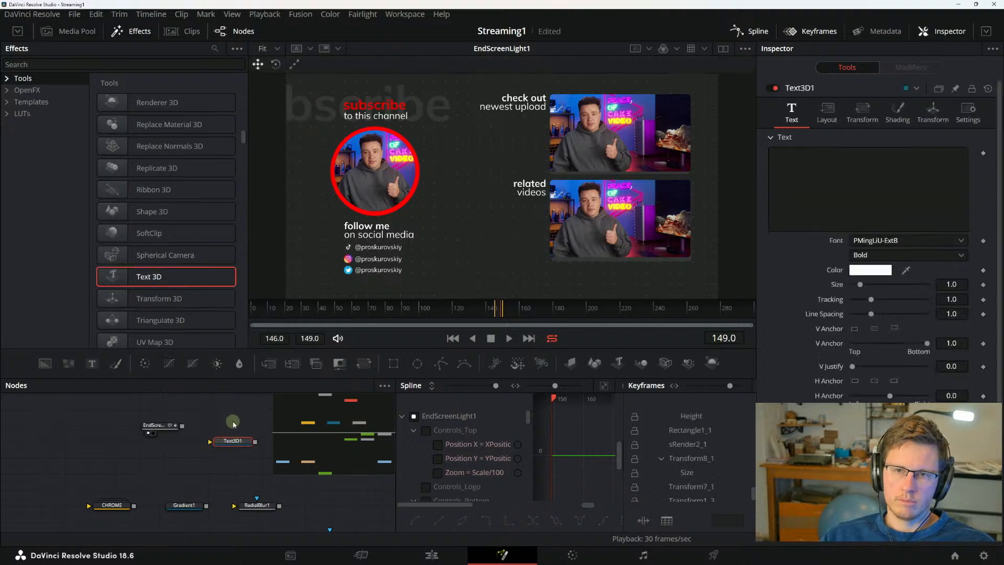
drag(217, 433, 233, 453)
key(Delete)
Select the Transform1 node between MediaIn1 and MediaOut1 and preview it in the viewer.
scroll(217, 444, down, 3)
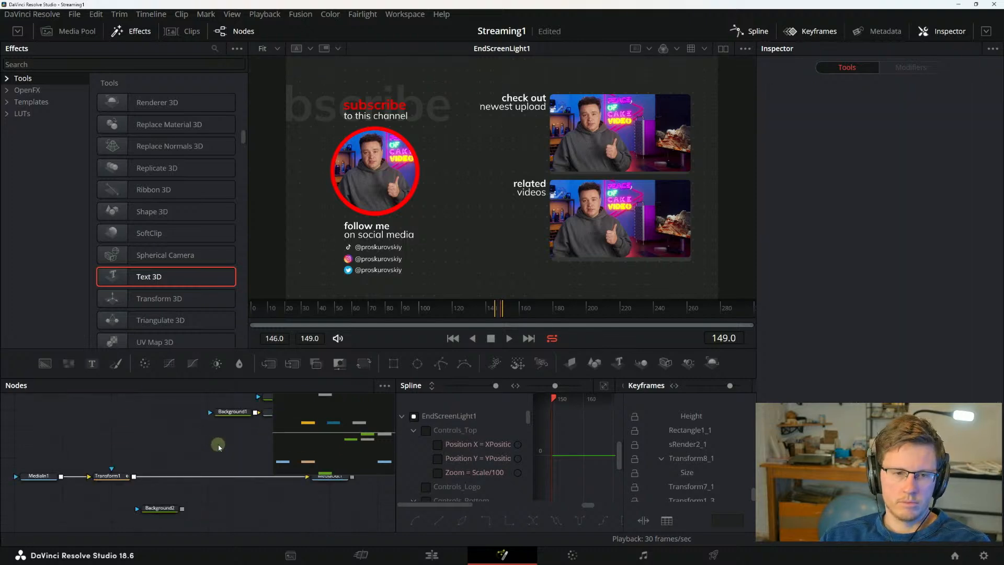
click(118, 478)
key(1)
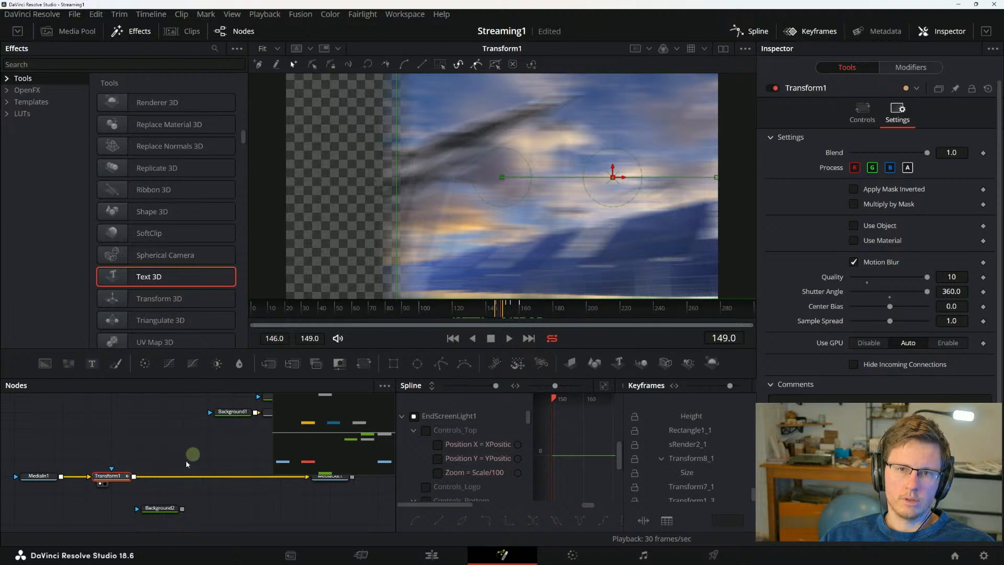
drag(209, 443, 181, 446)
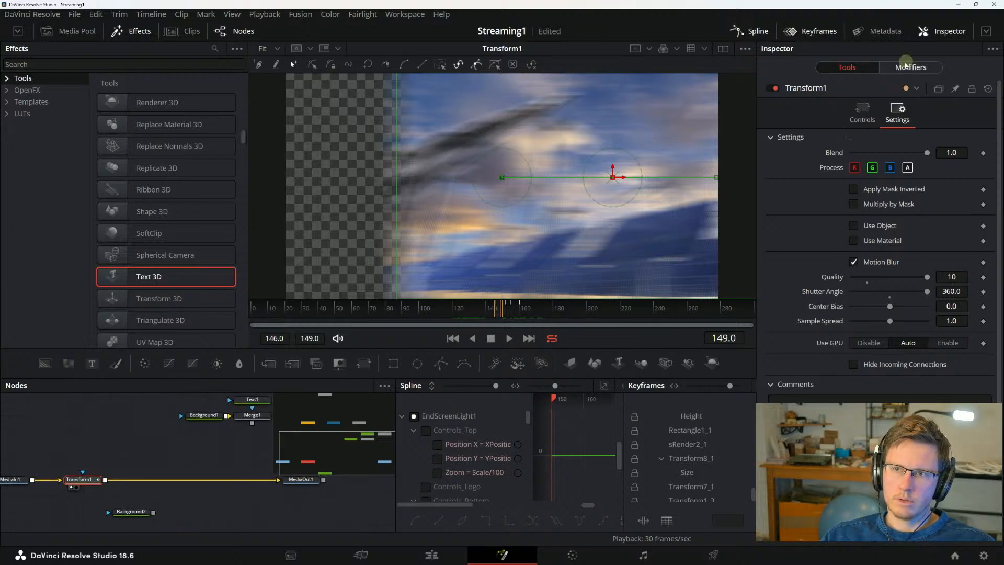
Switch to the manual and read how the Modifiers panel extends tool parameters, including the Perturb example and the Paint node note.
key(alt+Tab)
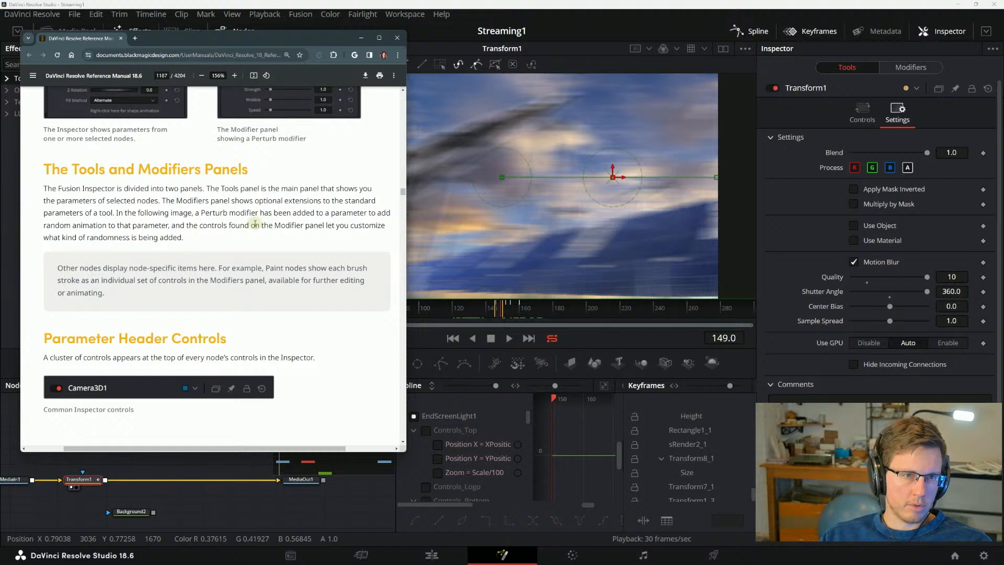
drag(136, 217, 165, 225)
click(198, 225)
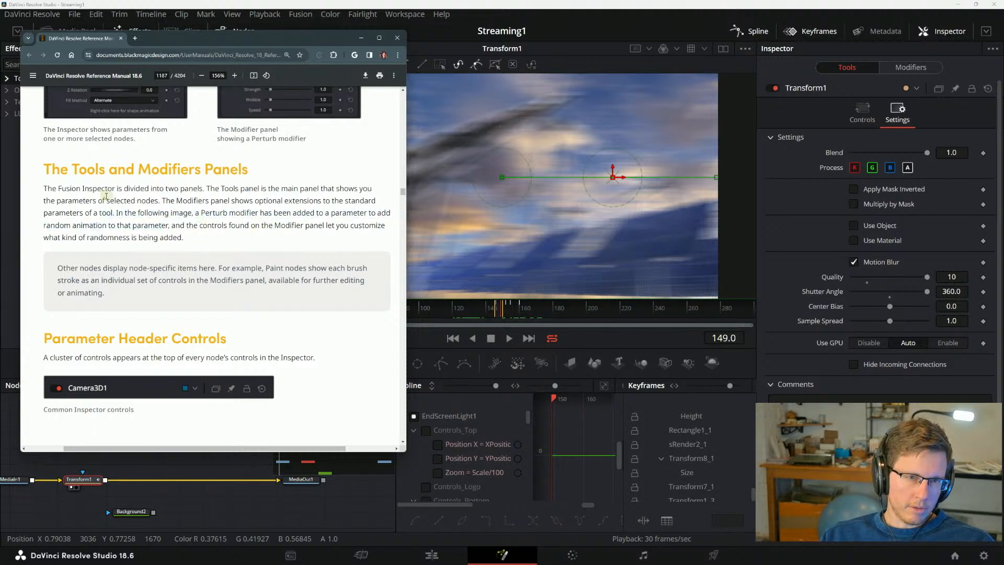
drag(286, 228, 204, 213)
click(204, 213)
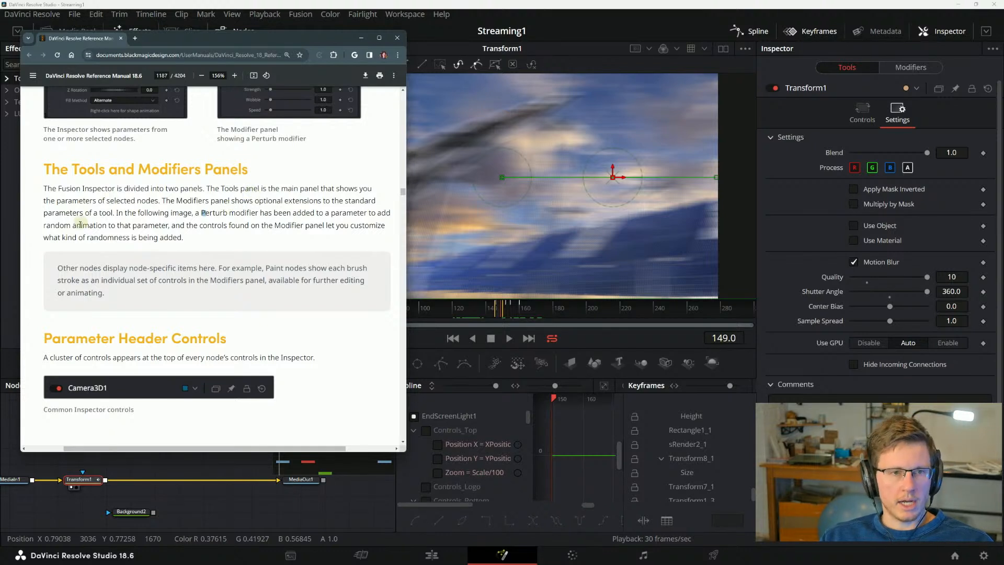
drag(72, 226, 124, 221)
drag(191, 235, 126, 202)
click(172, 202)
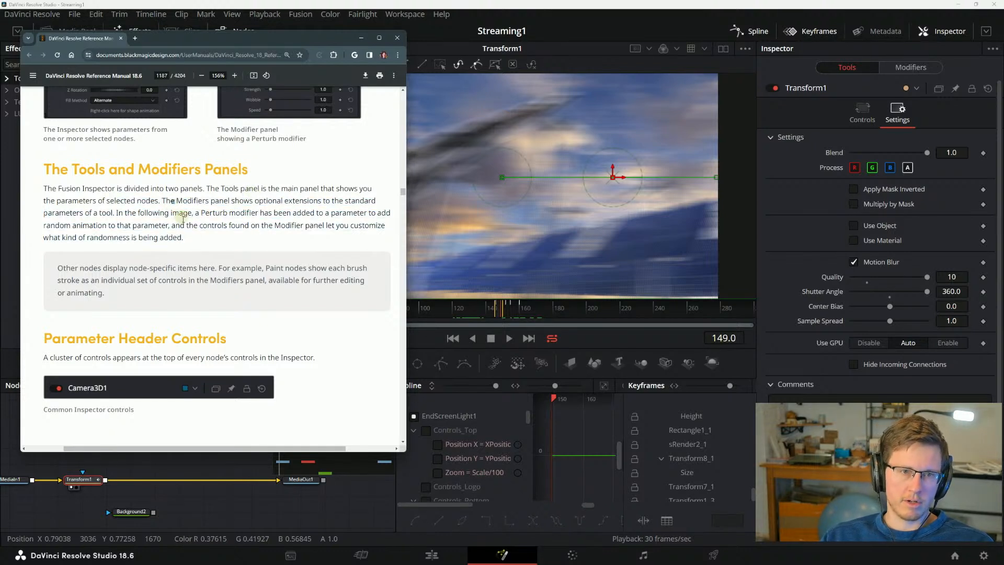
click(190, 237)
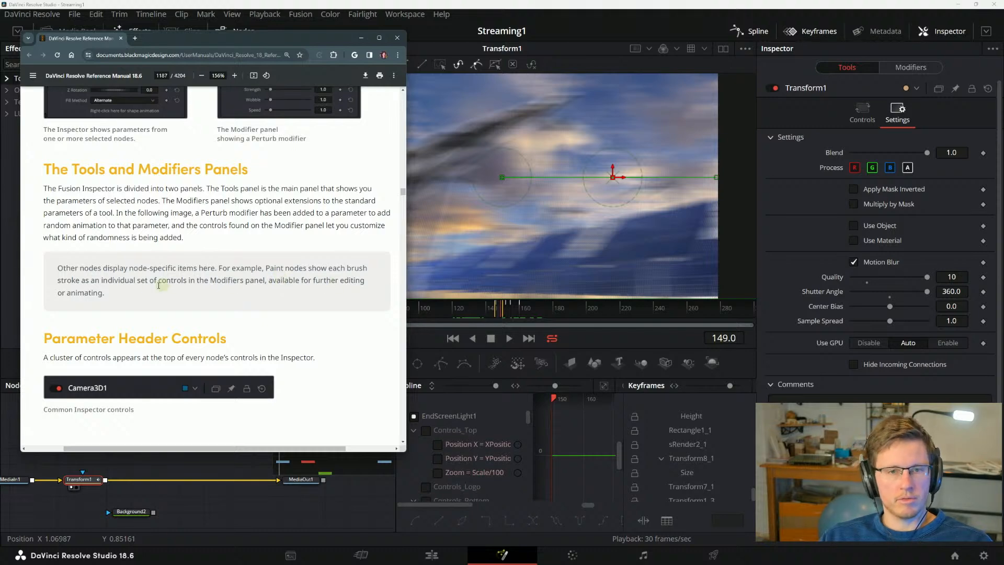
scroll(158, 285, down, 1)
Back in Fusion, compare Transform1's tool settings with its Path1 modifier and move the Transform1 node closer to MediaOut1.
click(915, 68)
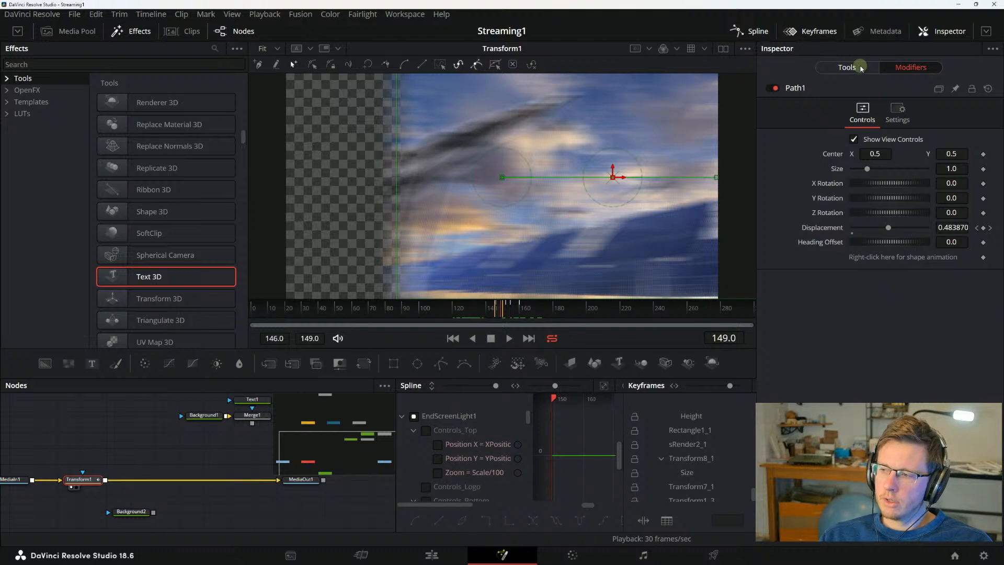
click(860, 68)
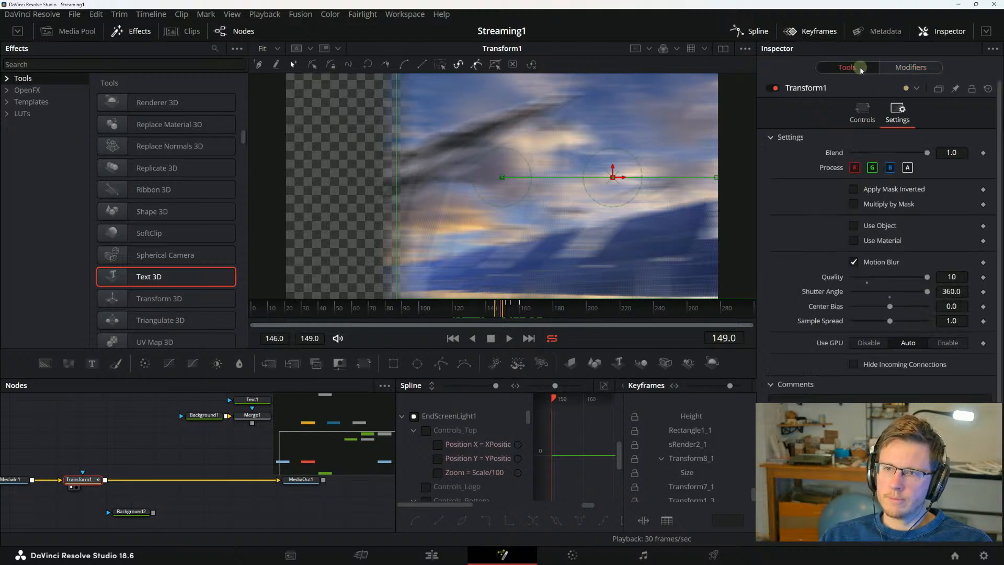
click(910, 67)
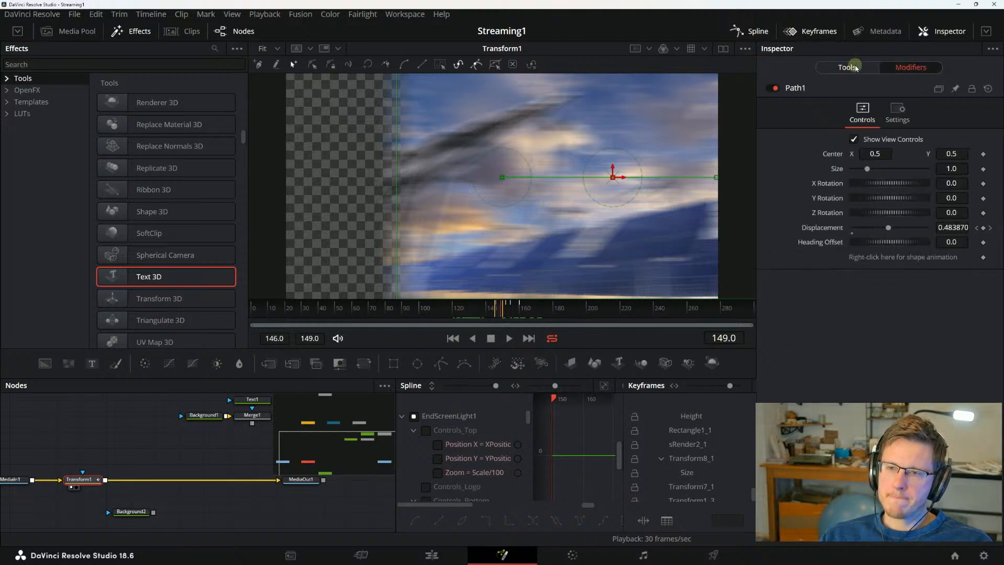
drag(81, 480, 131, 479)
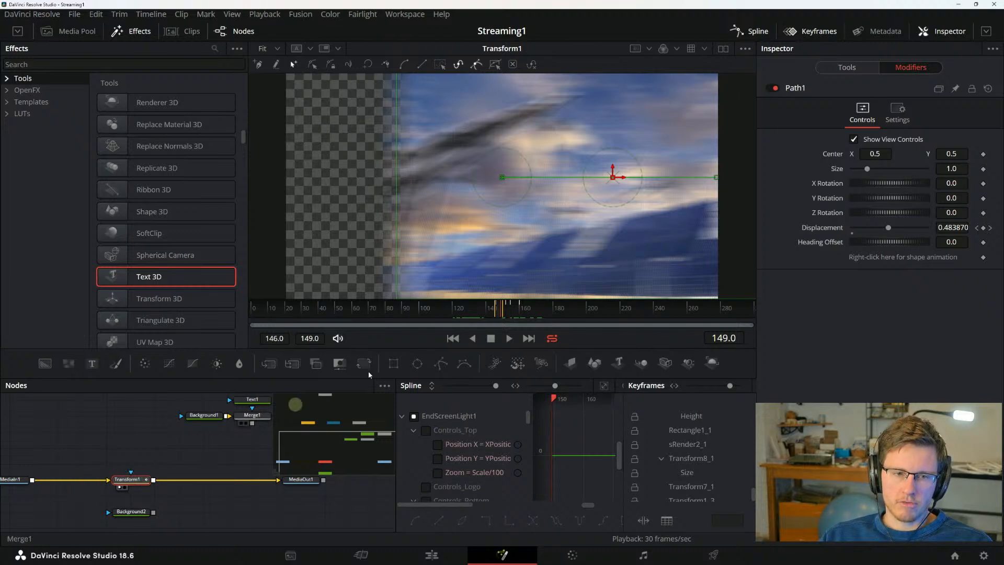
Examine Transform1's tool settings and transform controls against the Path1 modifier's controls, ending on the modifier's controls.
click(860, 68)
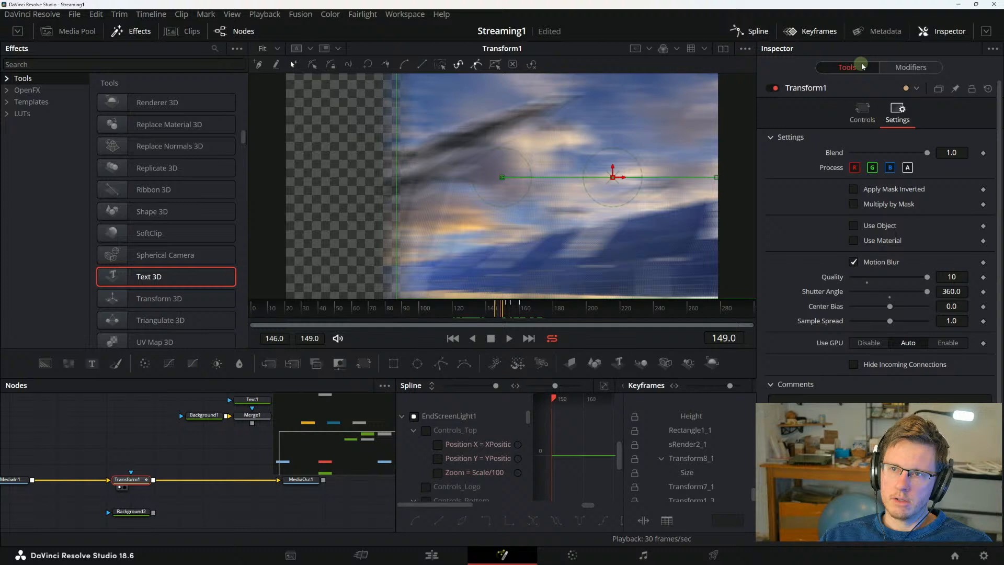
click(917, 67)
click(863, 68)
click(907, 68)
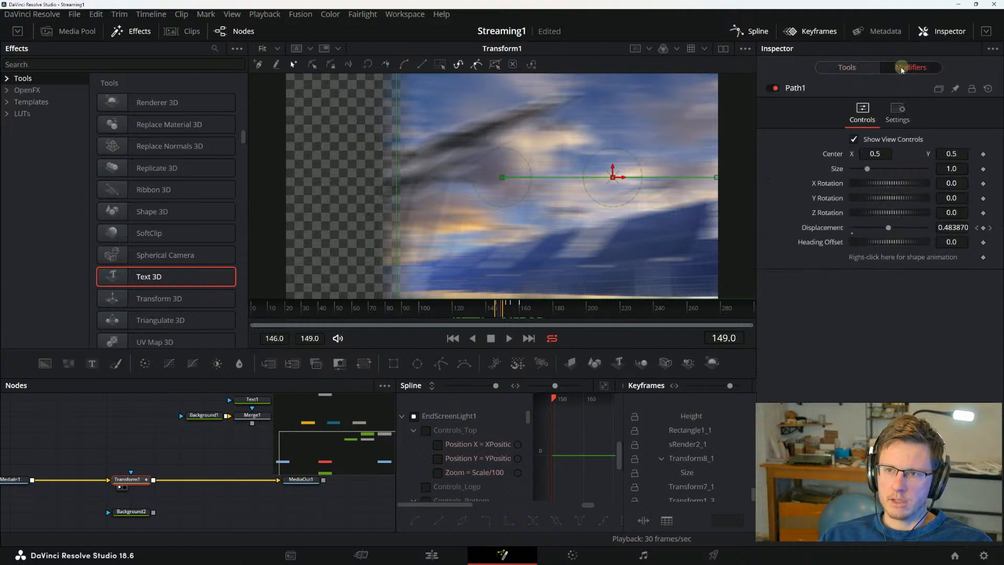
click(848, 68)
click(864, 112)
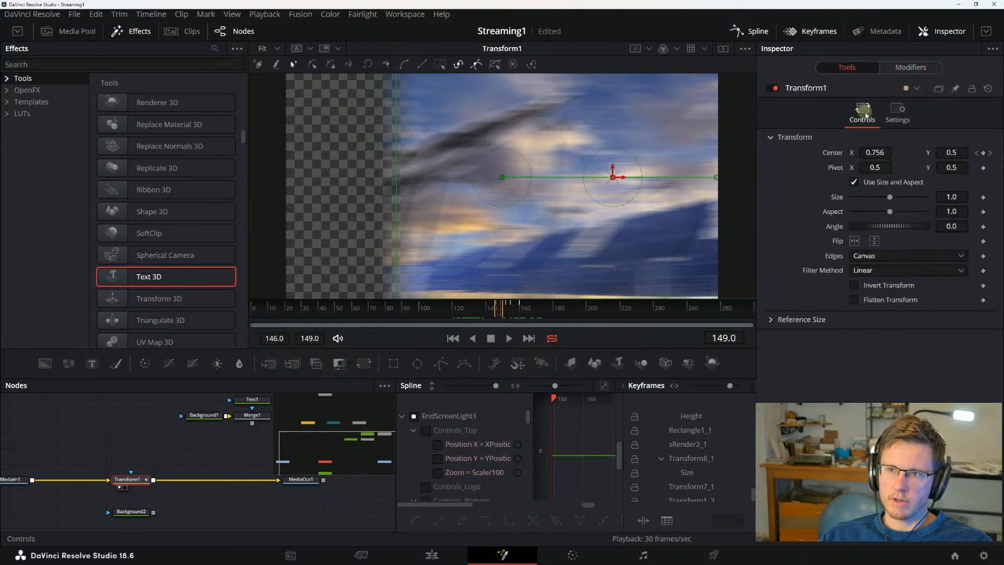
click(898, 69)
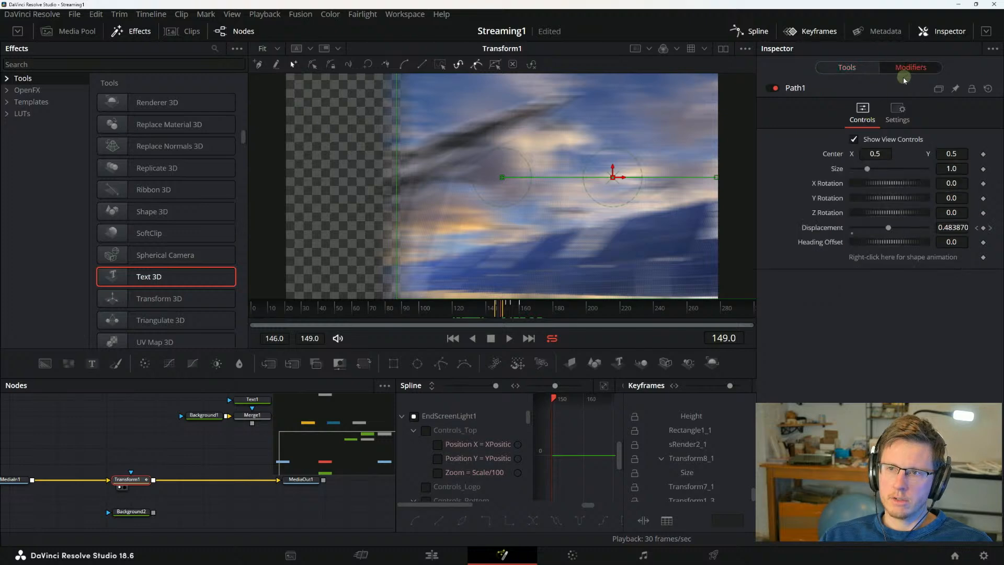
Compare Transform1's tool controls with its Path1 modifier's controls and settings, ending on the Transform1 tool controls.
click(897, 113)
click(863, 111)
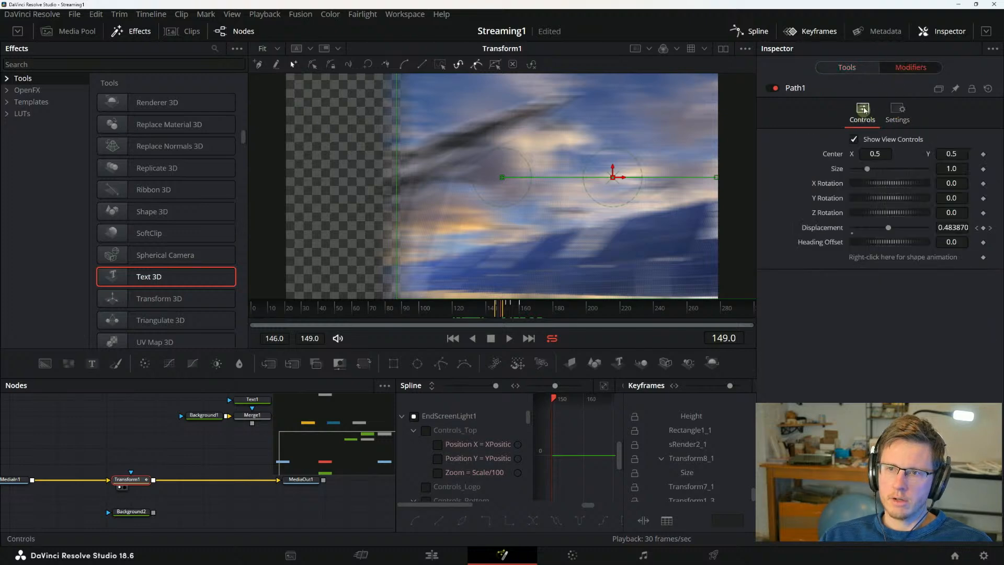
click(855, 69)
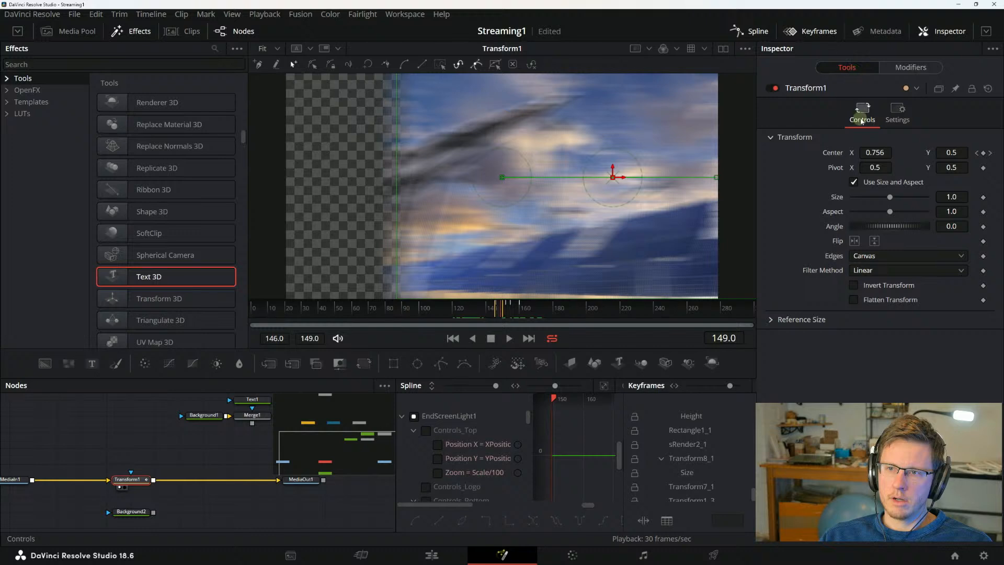
click(912, 73)
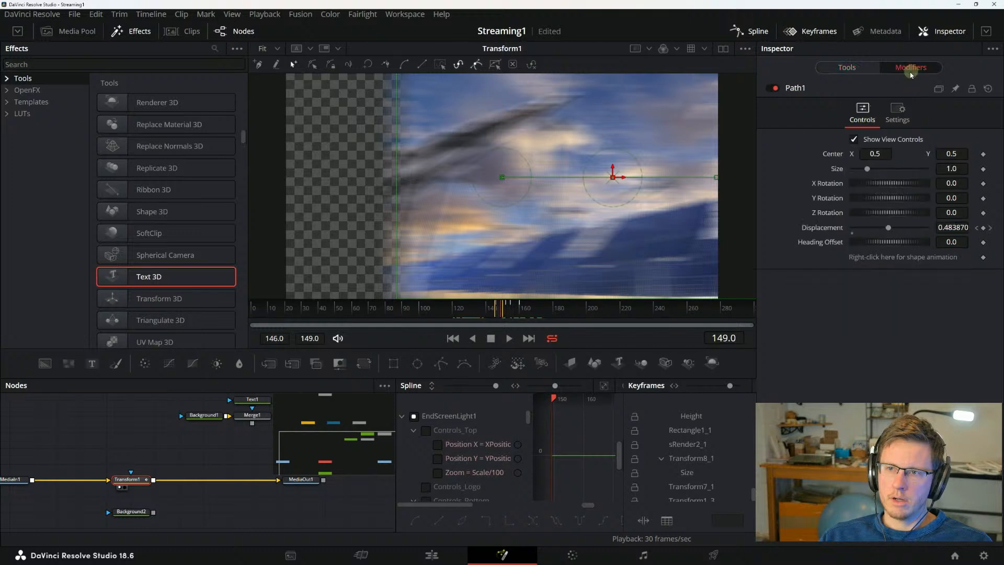
click(856, 69)
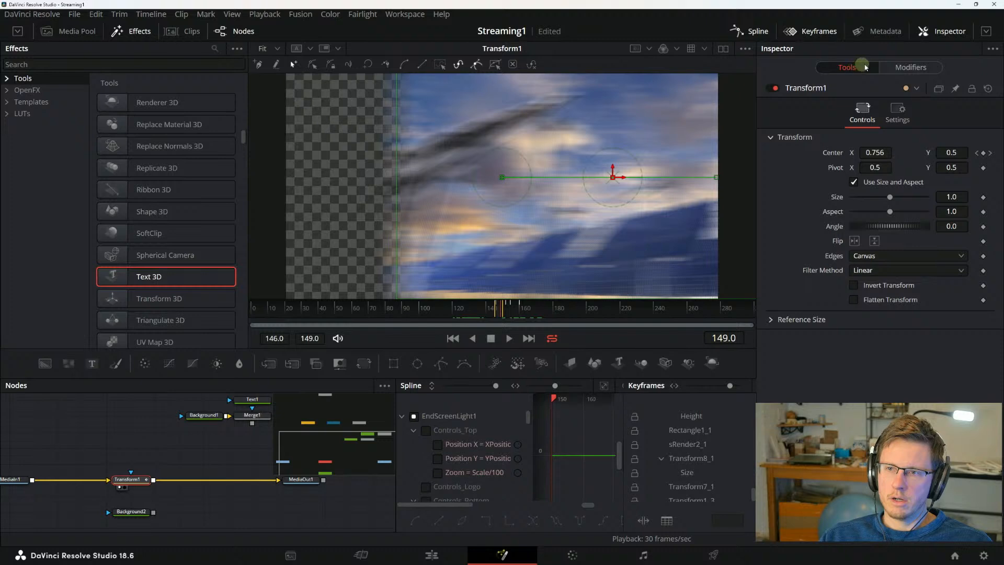
click(906, 68)
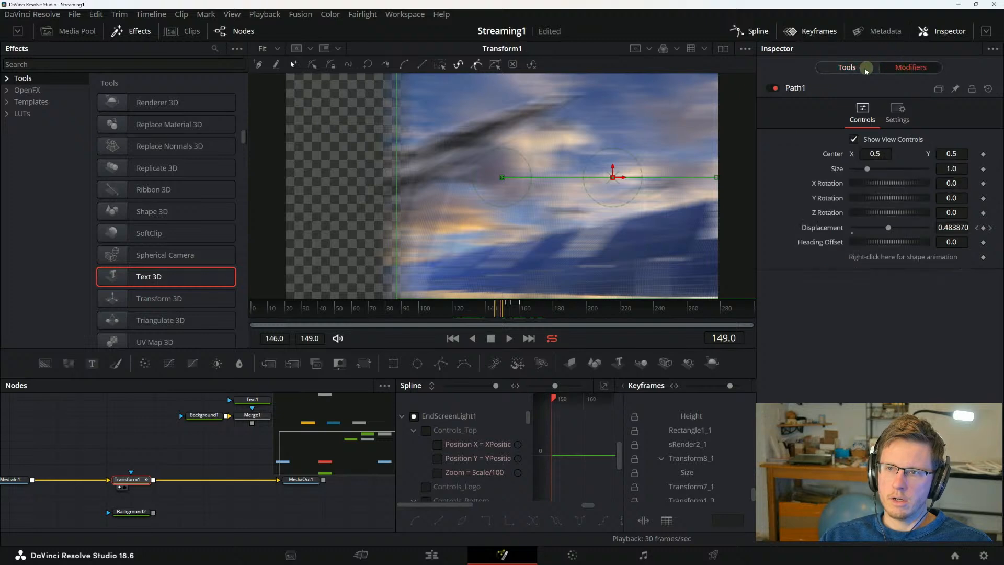
click(856, 70)
click(913, 67)
click(850, 68)
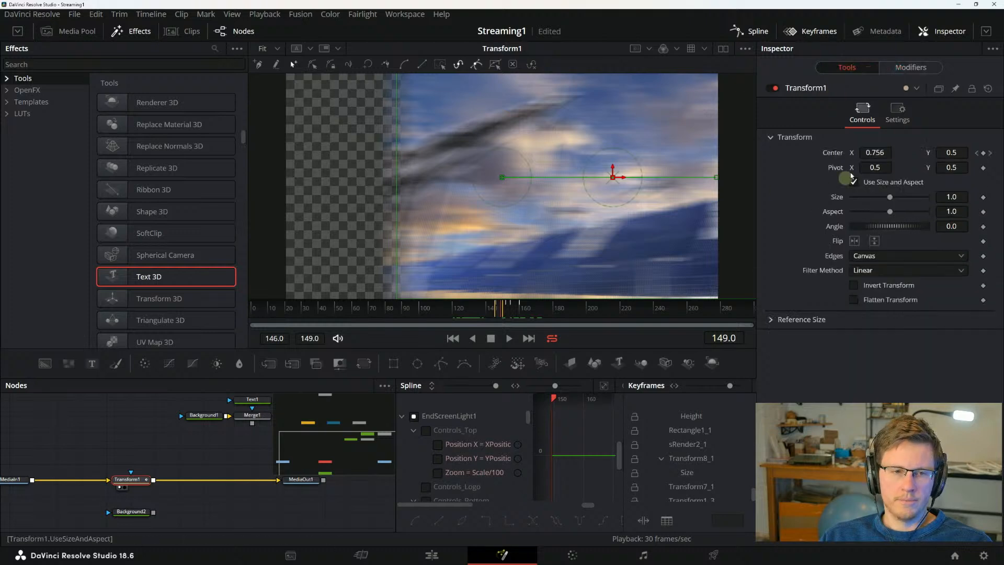
Try Yellow as Transform1's node color, set it to Blue, and check the colored node in the node graph.
click(911, 88)
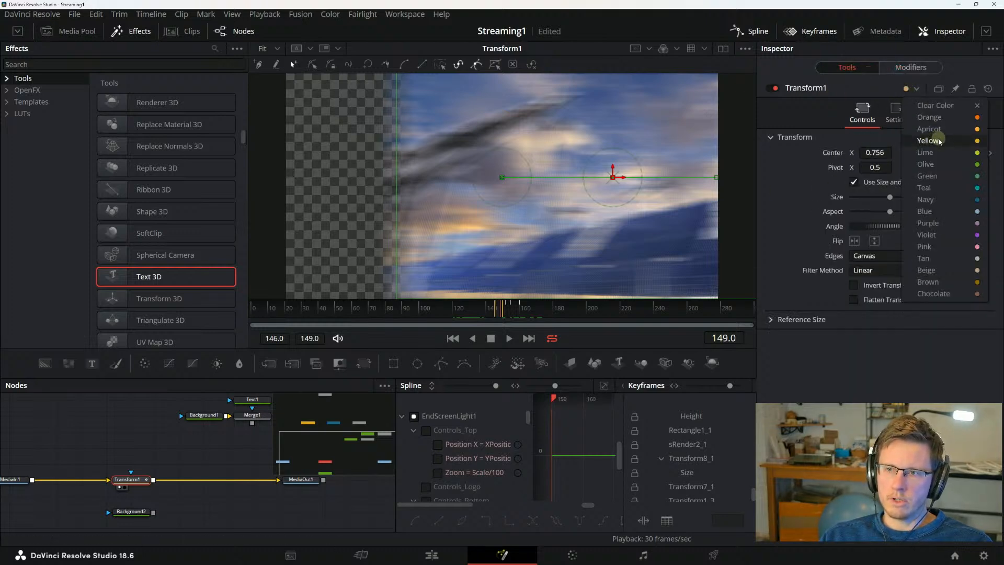
click(938, 140)
click(908, 89)
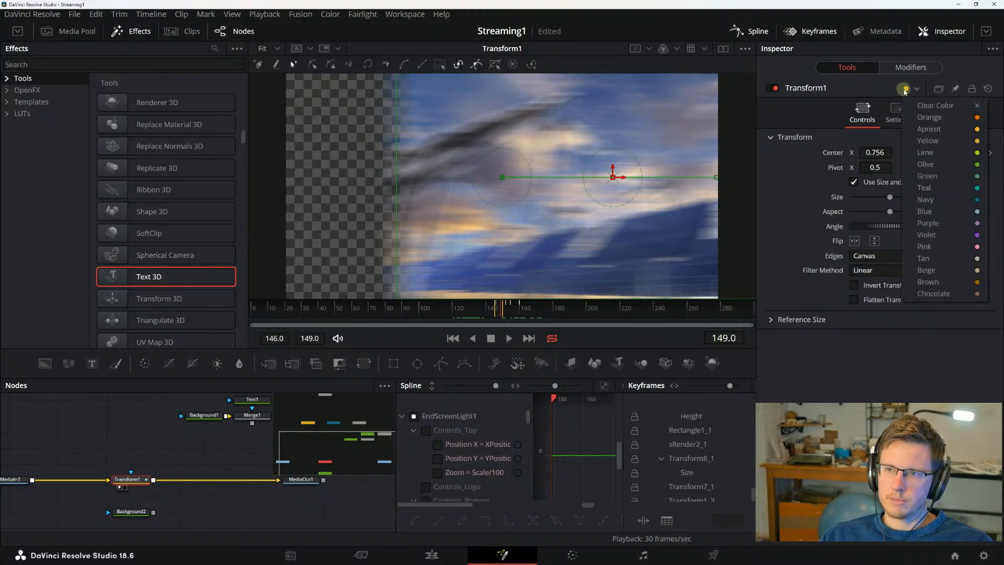
click(928, 210)
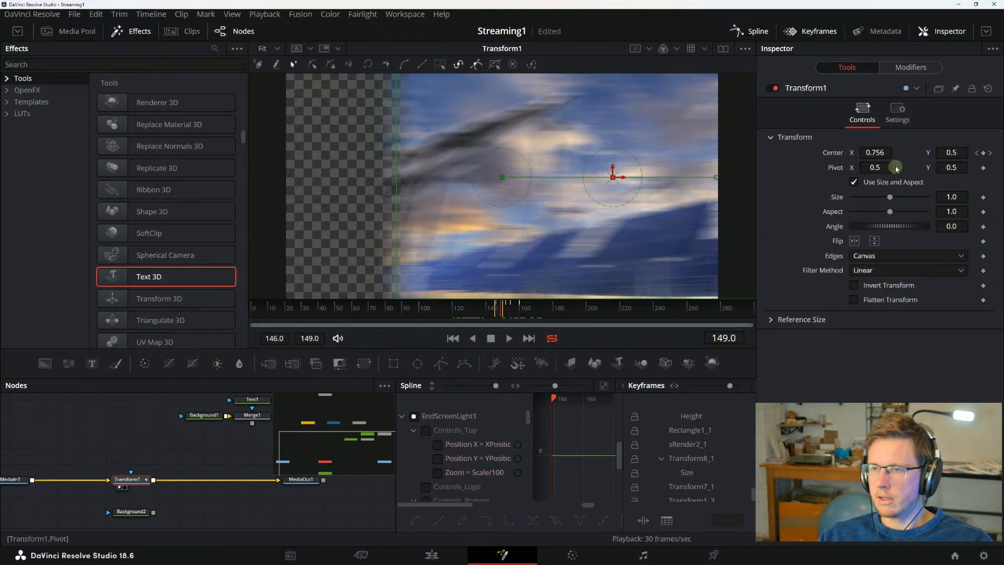
click(907, 89)
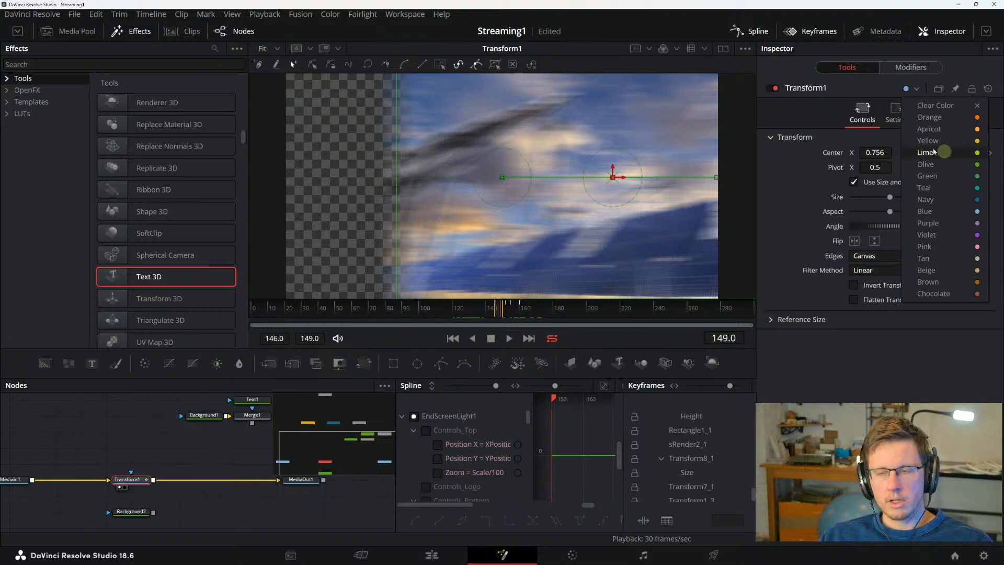
click(886, 87)
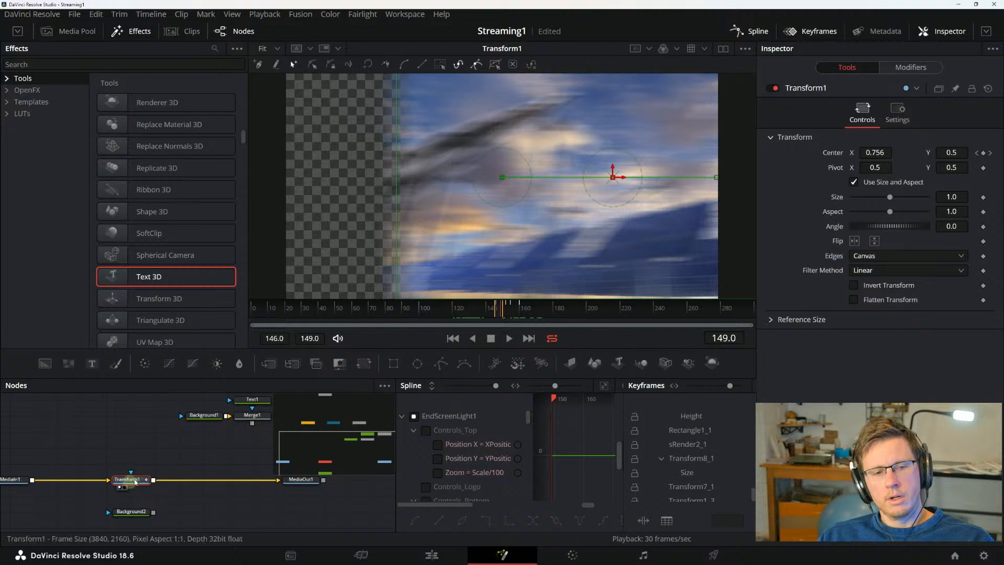
drag(159, 456, 197, 466)
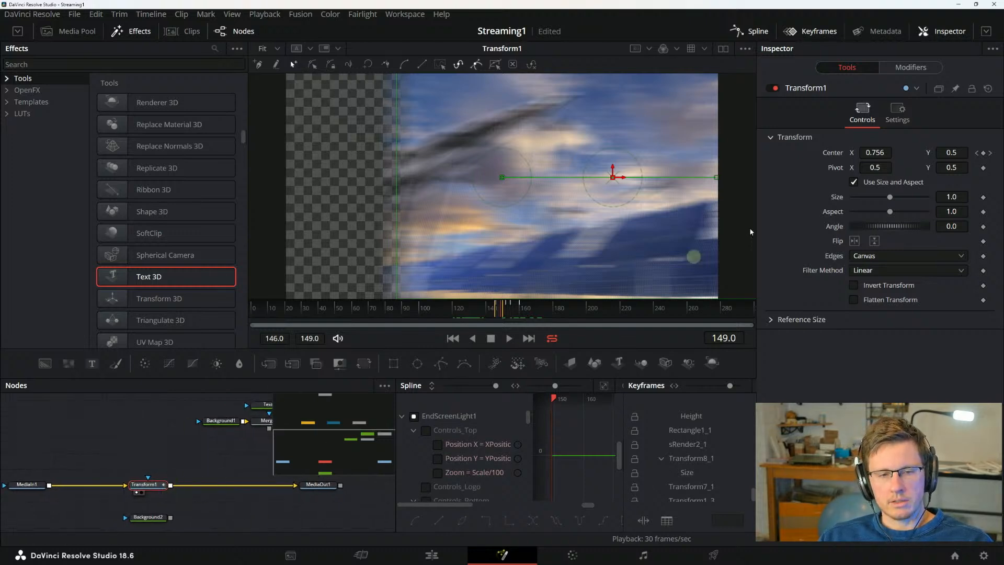
scroll(173, 478, down, 2)
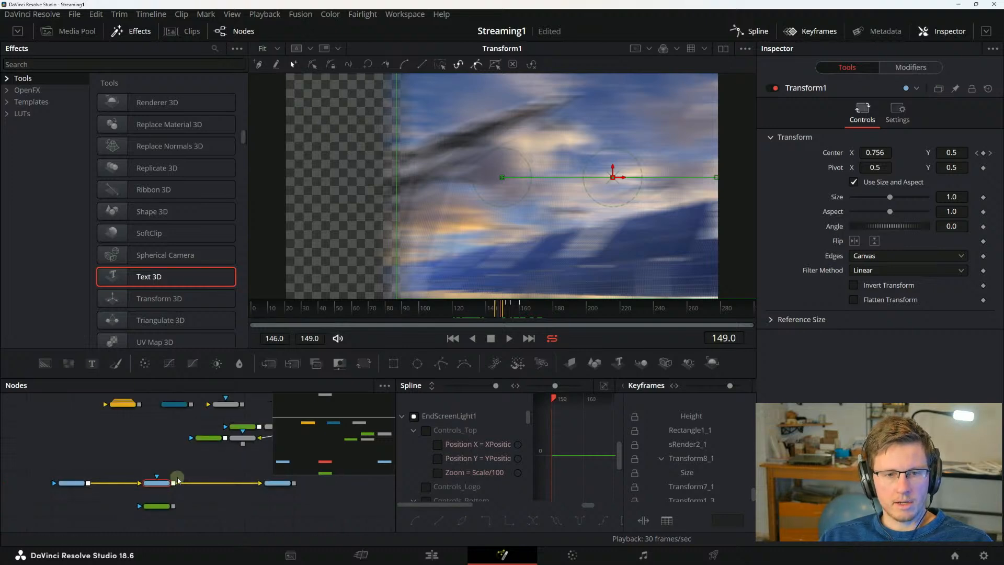
drag(223, 467, 206, 471)
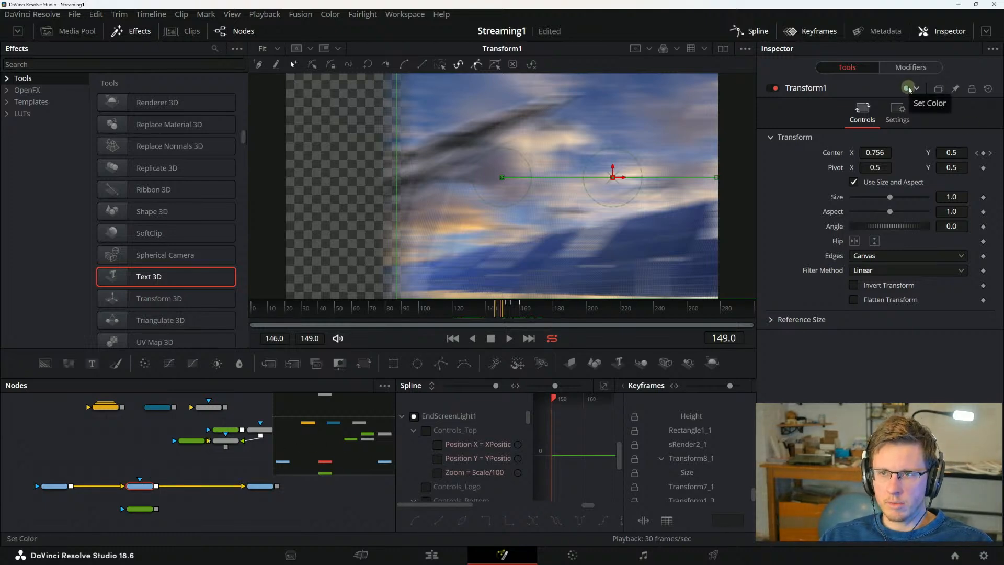
scroll(165, 498, up, 2)
Switch to the manual and read Parameter Header Controls, covering the Set Color and Versions descriptions.
key(alt+Tab)
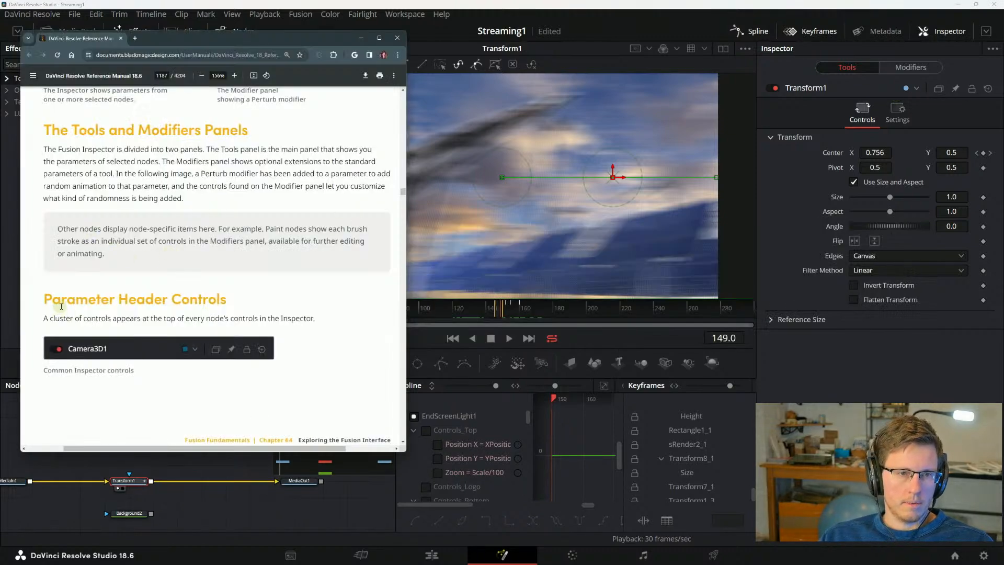
drag(55, 302, 181, 300)
click(122, 330)
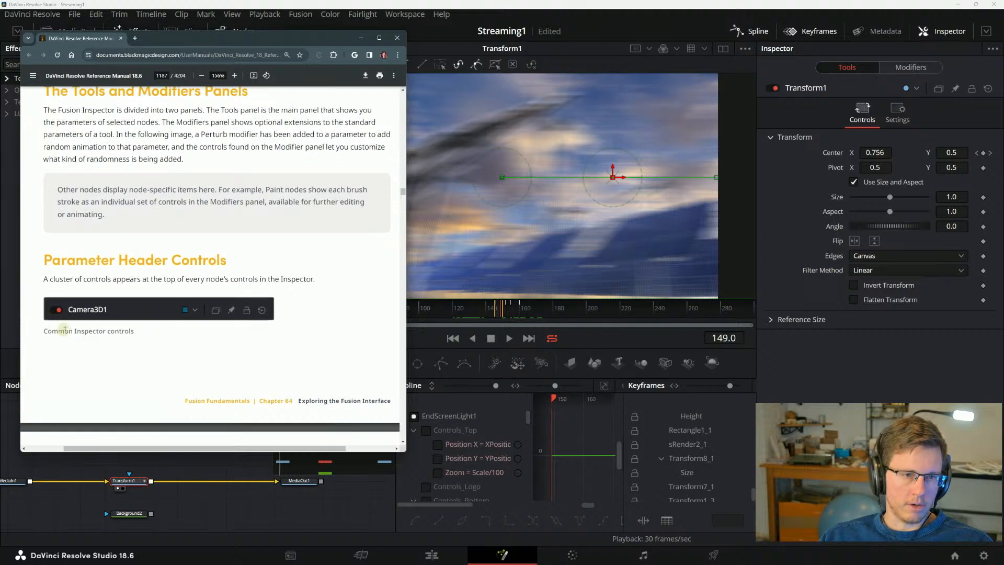
scroll(151, 324, down, 2)
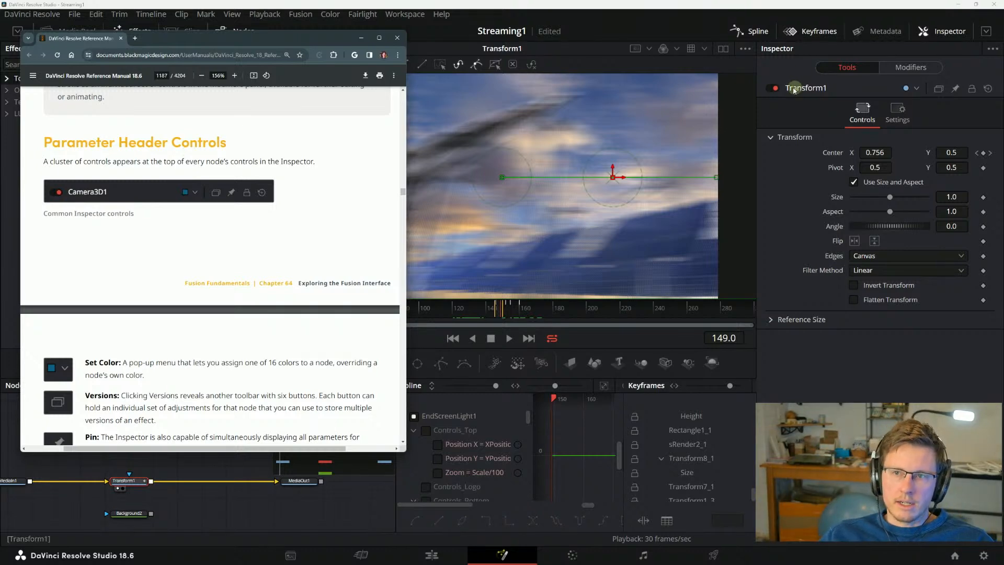
scroll(71, 209, down, 4)
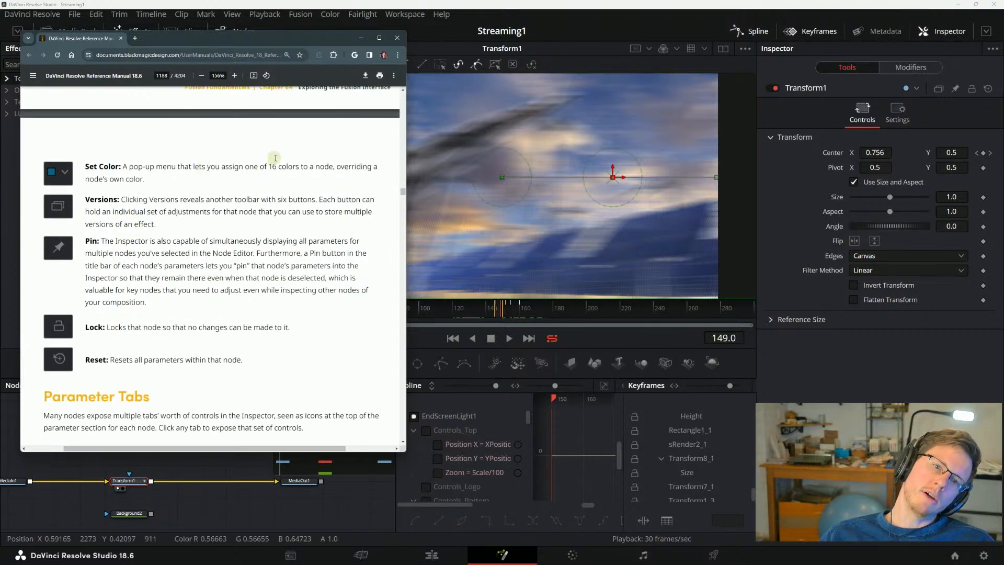
scroll(58, 238, down, 1)
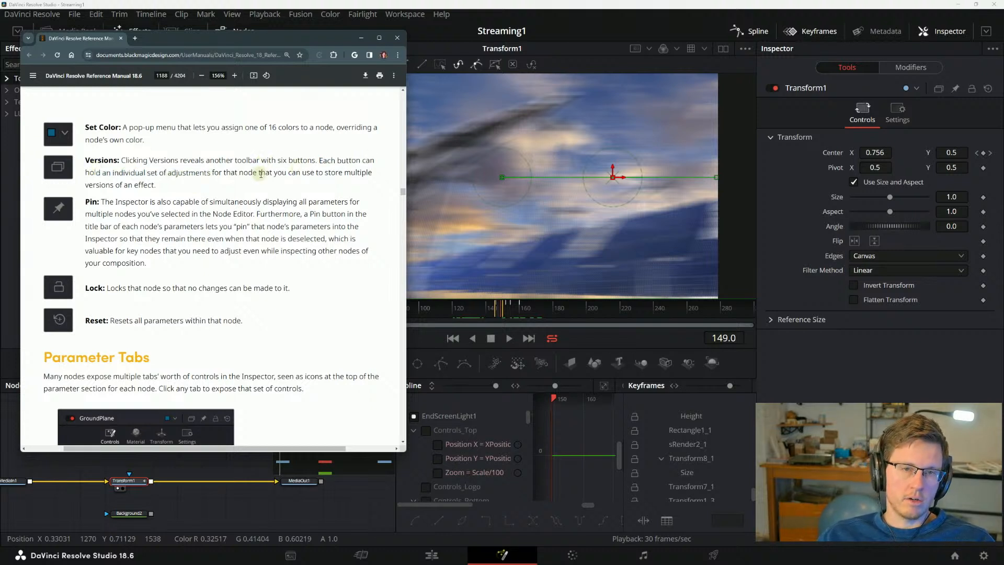
drag(194, 192, 138, 173)
click(191, 176)
Back in Fusion, reveal Transform1's version slots and switch through them up to version 6, ending on version 1.
click(926, 81)
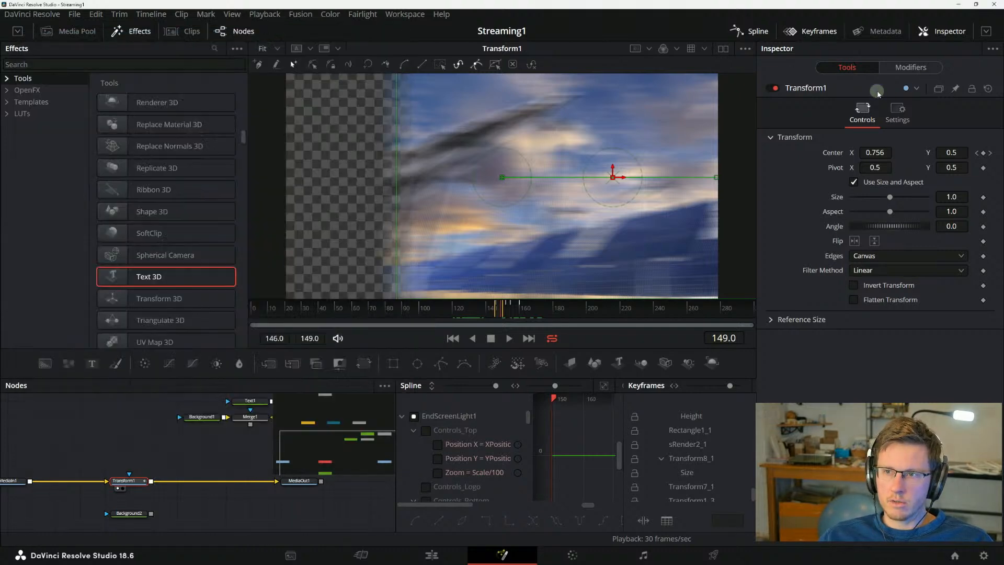
click(939, 89)
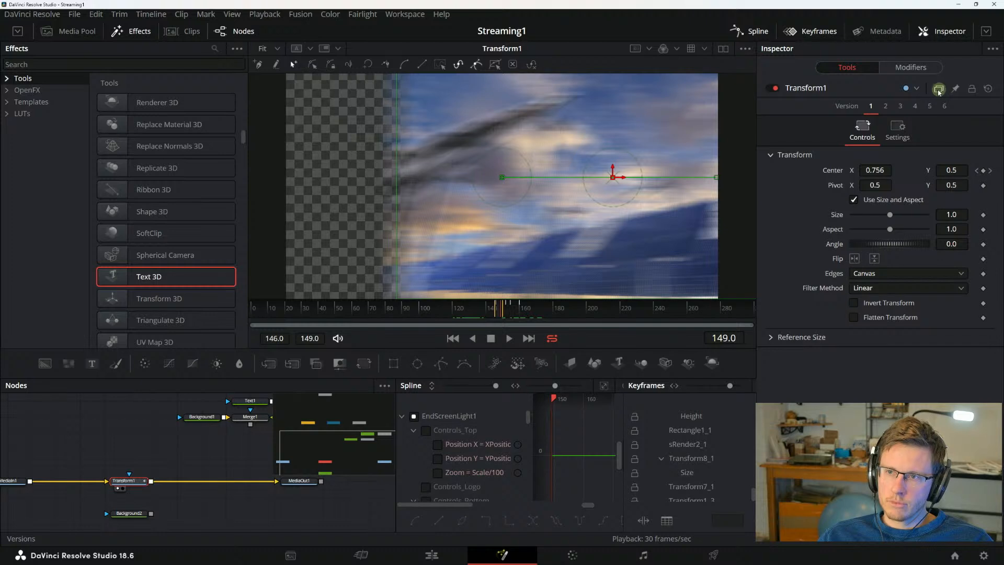
click(886, 106)
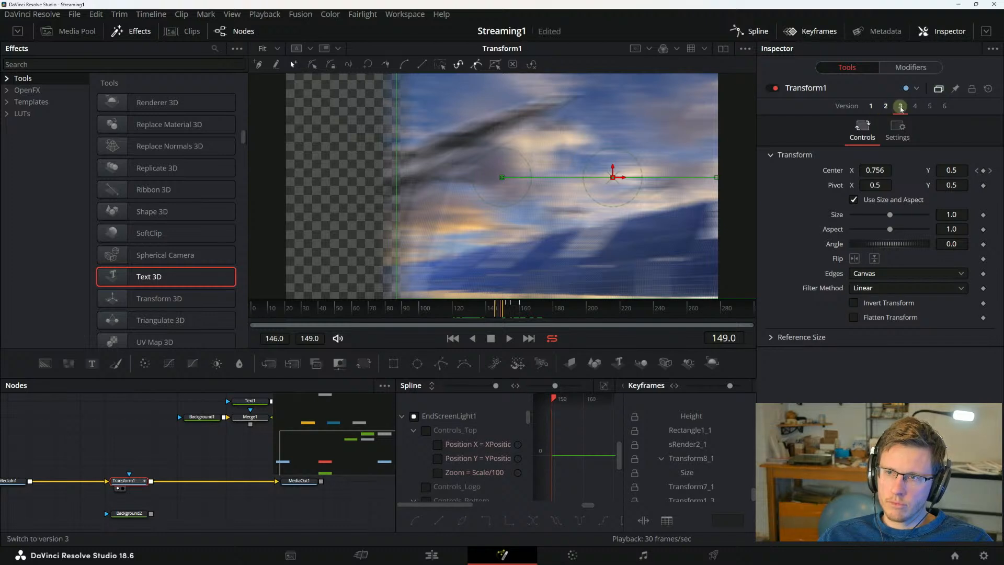
click(944, 107)
click(872, 107)
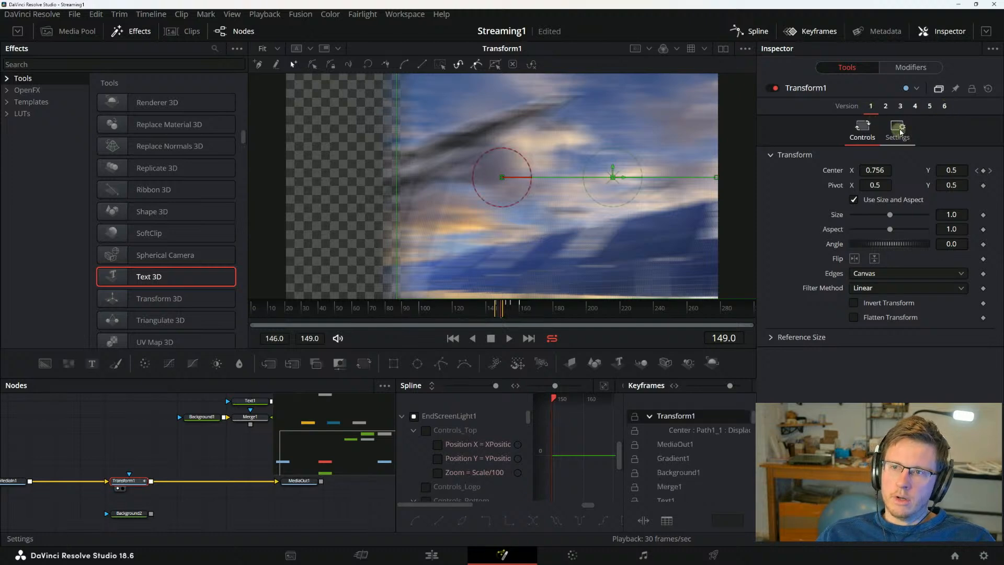
click(915, 106)
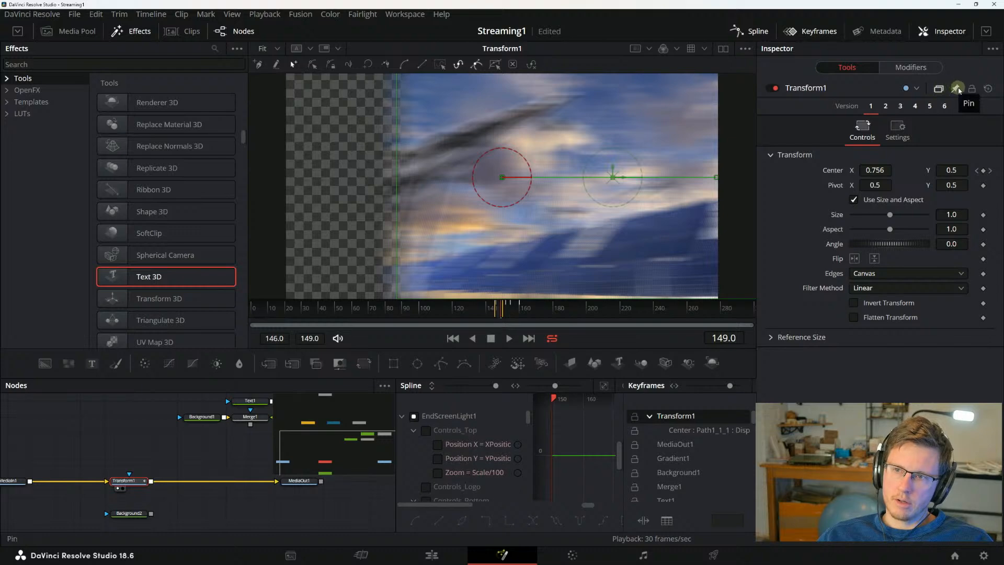
Pin Transform1's parameters in the Inspector and select the Gradient1 node to show both nodes' controls together.
key(alt+Tab)
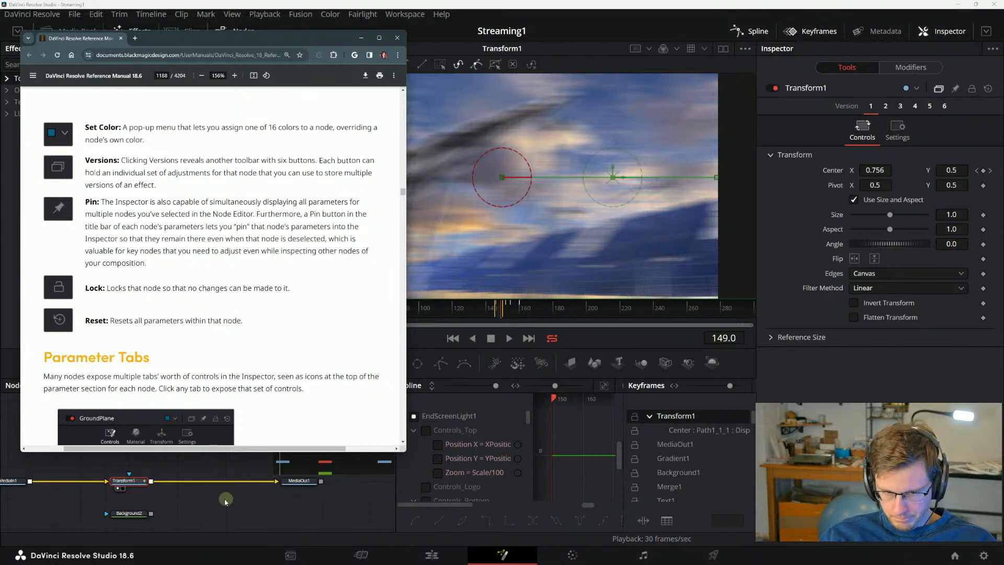
click(956, 89)
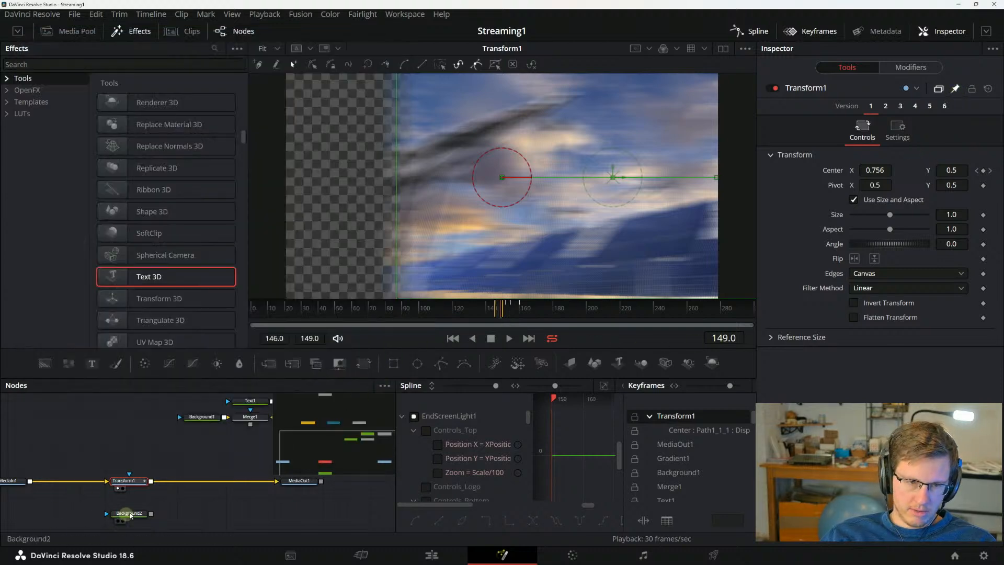
scroll(155, 502, up, 3)
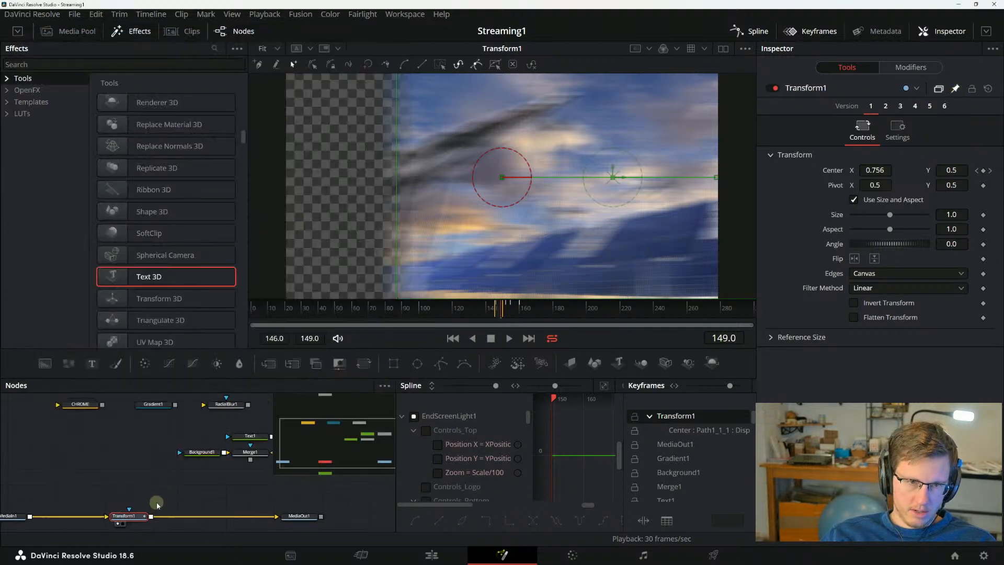
click(156, 404)
drag(159, 407, 127, 467)
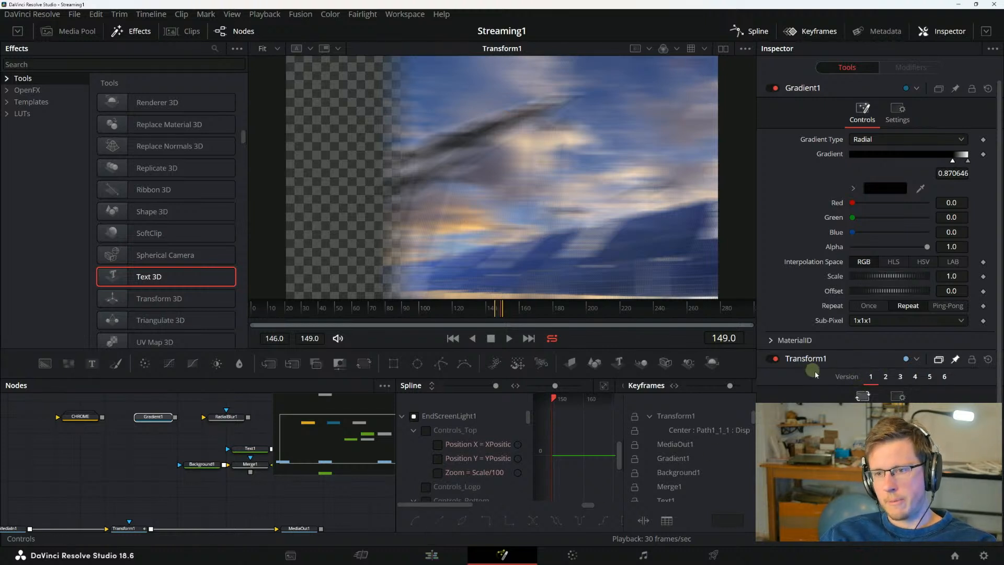
scroll(863, 342, down, 2)
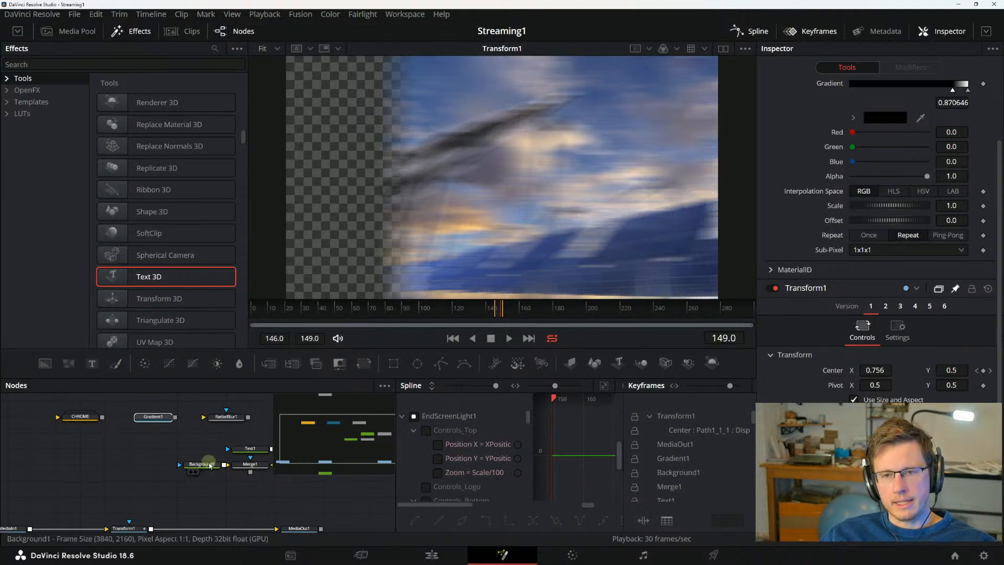
Switch to the manual and read the Lock and Reset descriptions and the Parameter Tabs section.
key(alt+Tab)
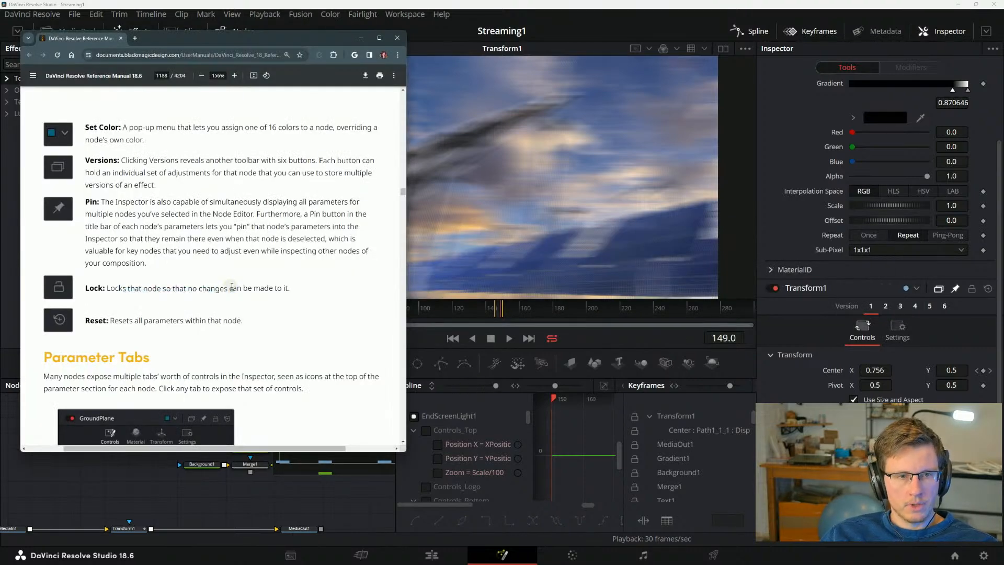
drag(108, 290, 277, 296)
click(208, 285)
click(276, 297)
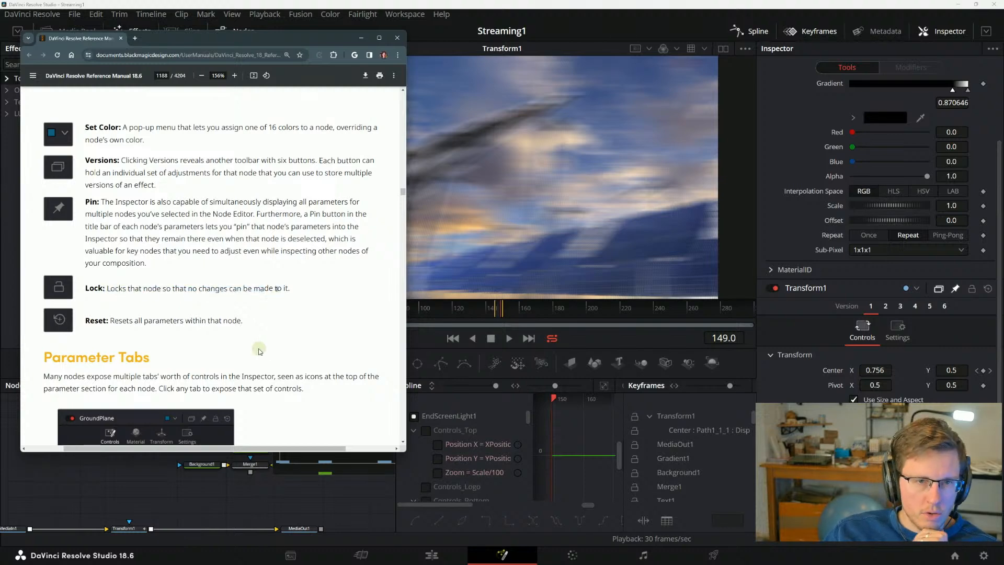
scroll(264, 317, down, 2)
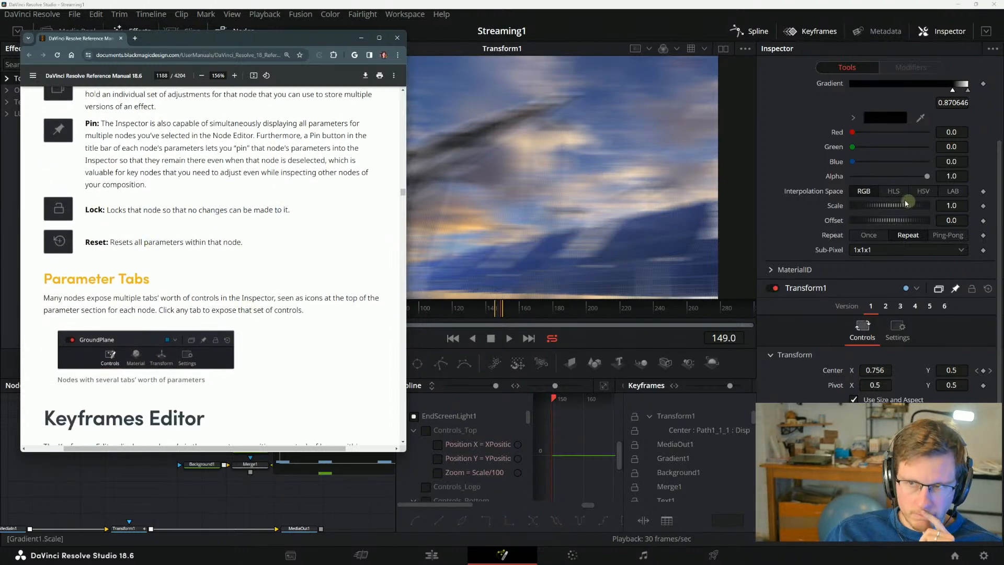
Back in Fusion, unpin Transform1 from the Inspector, then select the RadialBlur1 node and preview it in the viewer.
scroll(836, 361, up, 2)
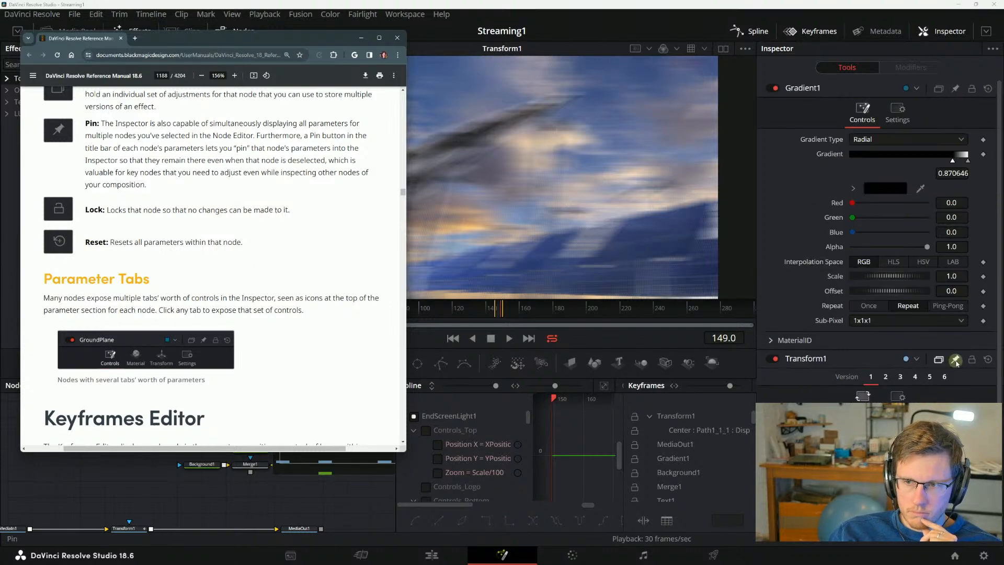
click(955, 361)
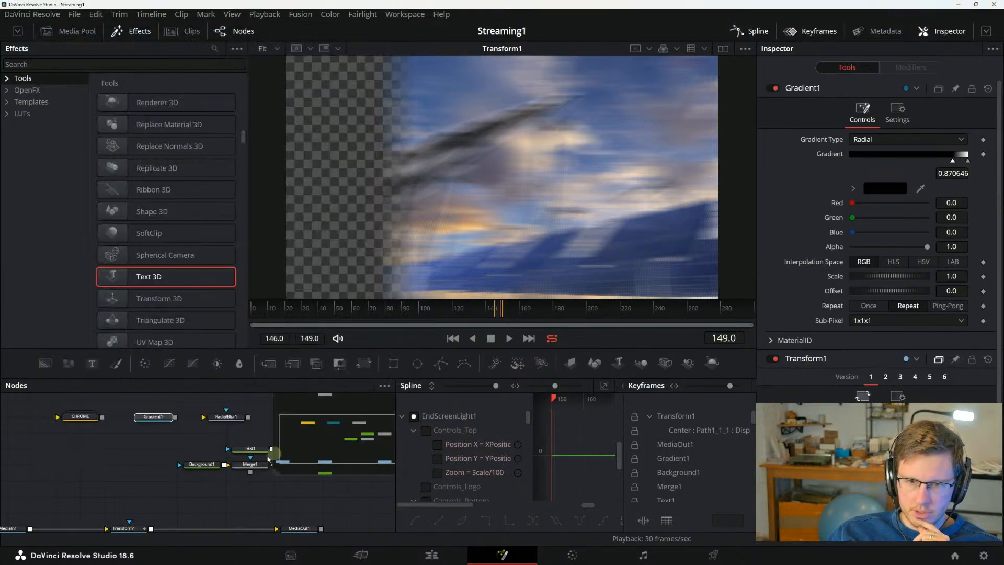
click(232, 427)
key(1)
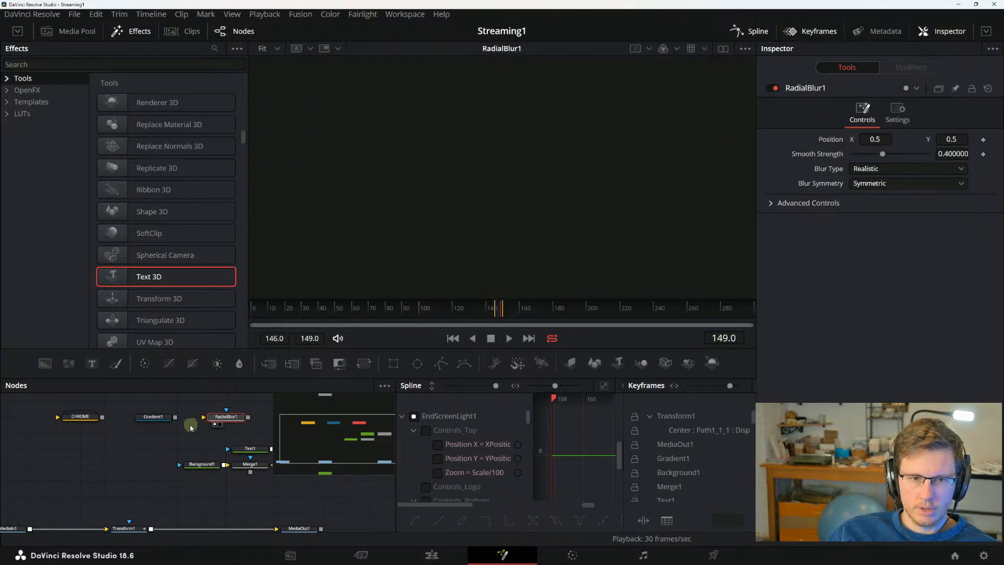
Select the Gradient1 node, switch to the reference manual and reread the Inspector's Reset description.
click(153, 422)
key(alt+Tab)
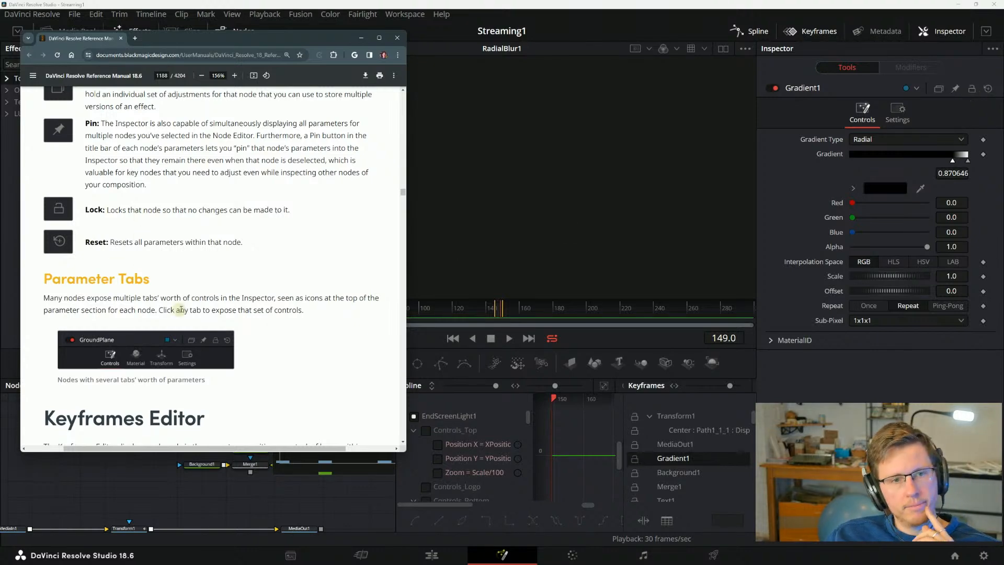
scroll(180, 309, down, 1)
scroll(149, 252, up, 1)
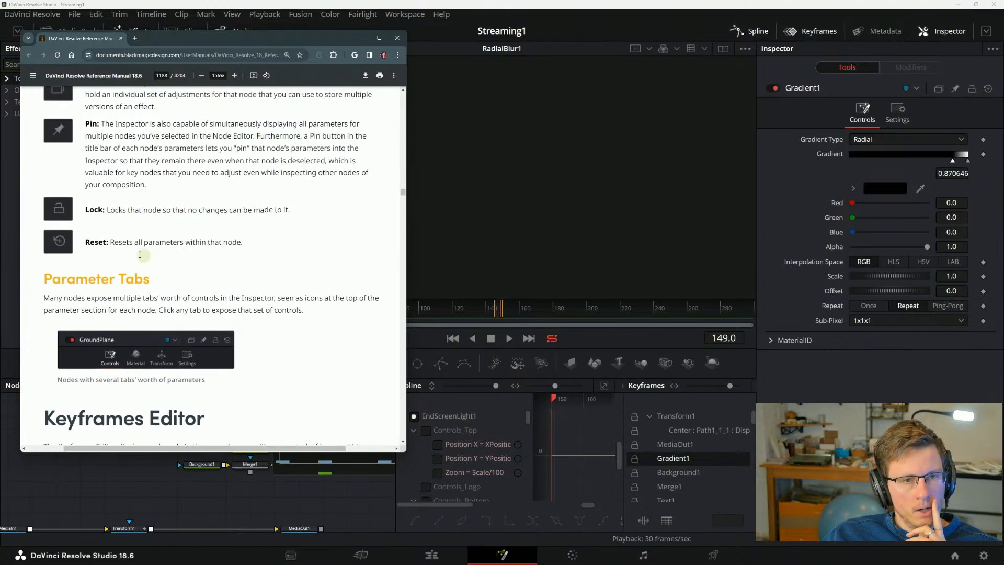
drag(110, 243, 184, 242)
click(196, 242)
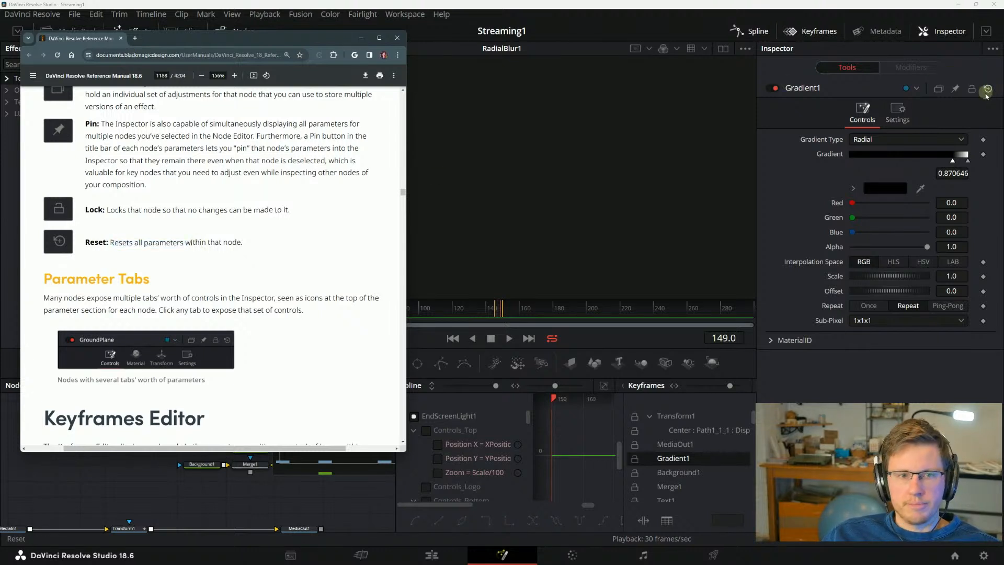
scroll(164, 274, down, 1)
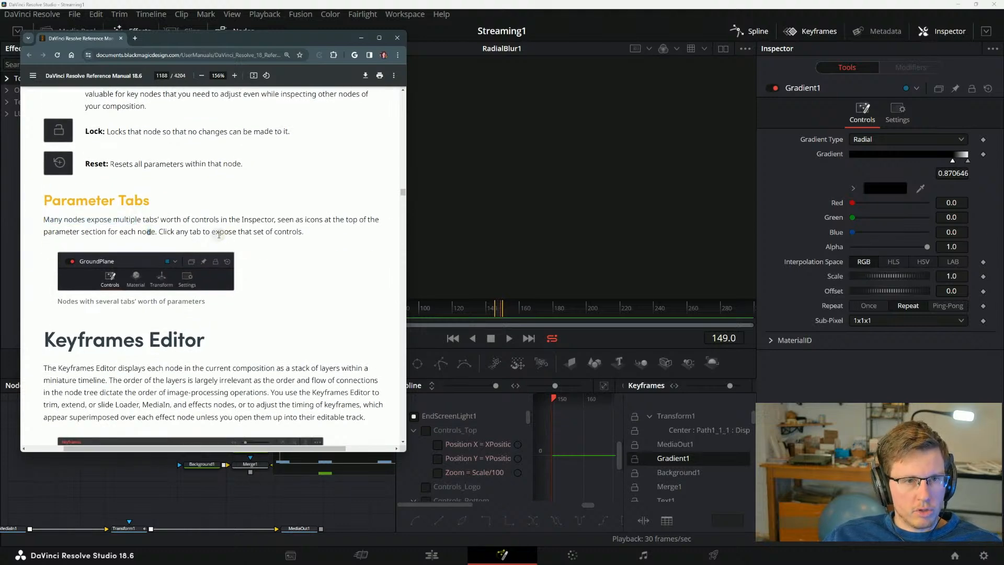
Read the manual's Parameter Tabs section on exposing a node's different sets of controls.
drag(151, 222, 190, 215)
click(260, 228)
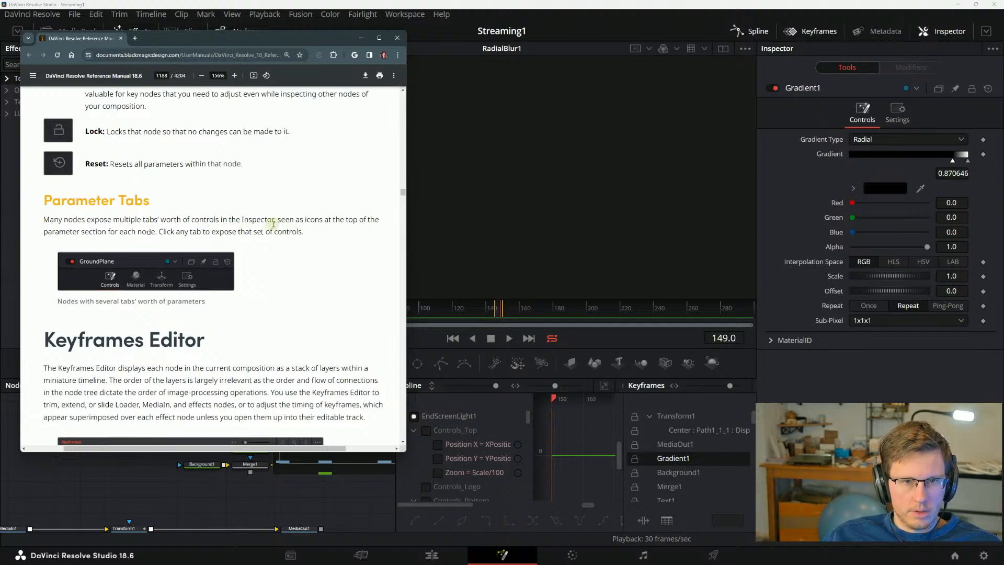
drag(276, 222, 341, 220)
click(342, 220)
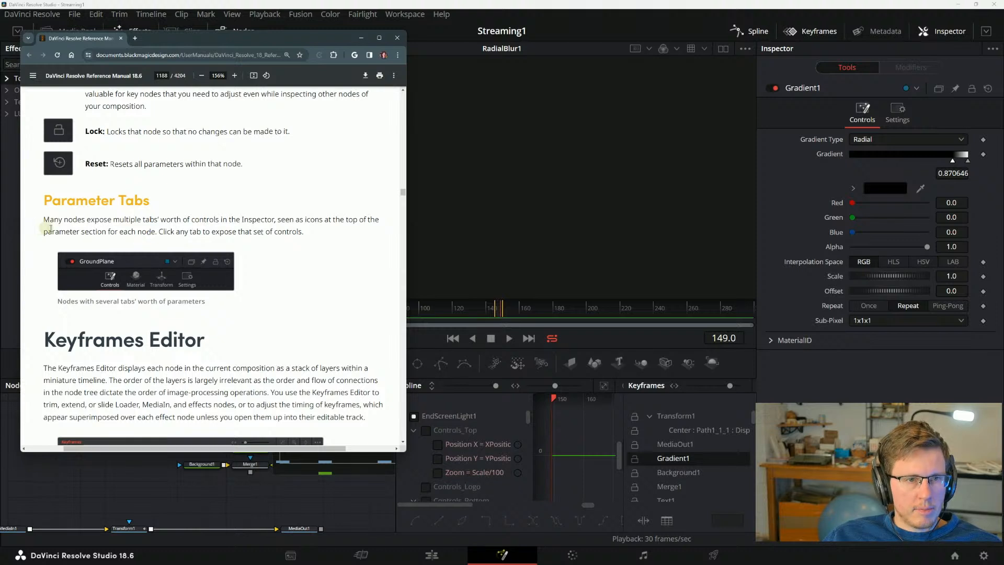
drag(165, 232, 305, 237)
click(324, 238)
click(211, 232)
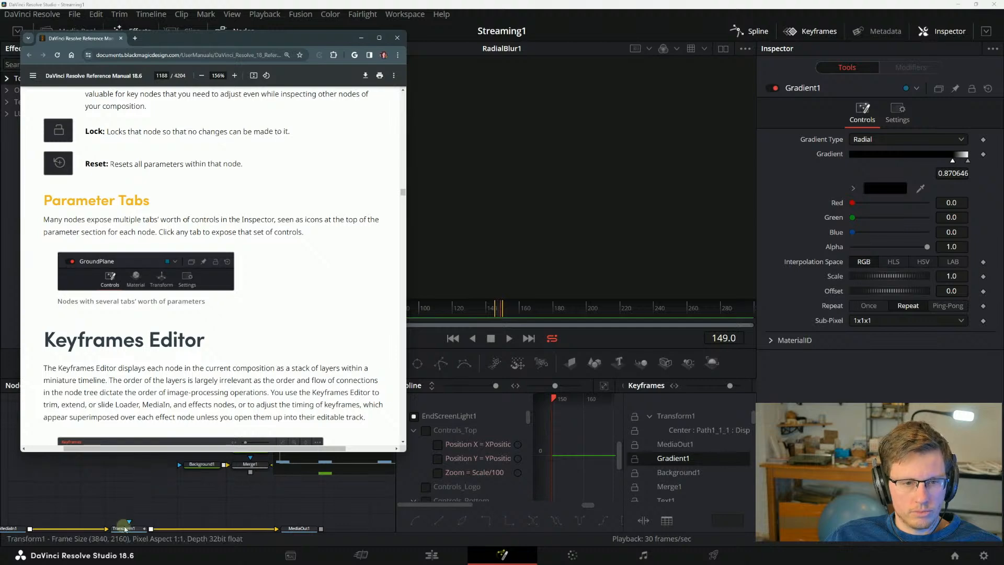
Back in Fusion, select Transform1 to compare its tabs with the manual and add a Text 3D node above MediaOut1.
click(127, 529)
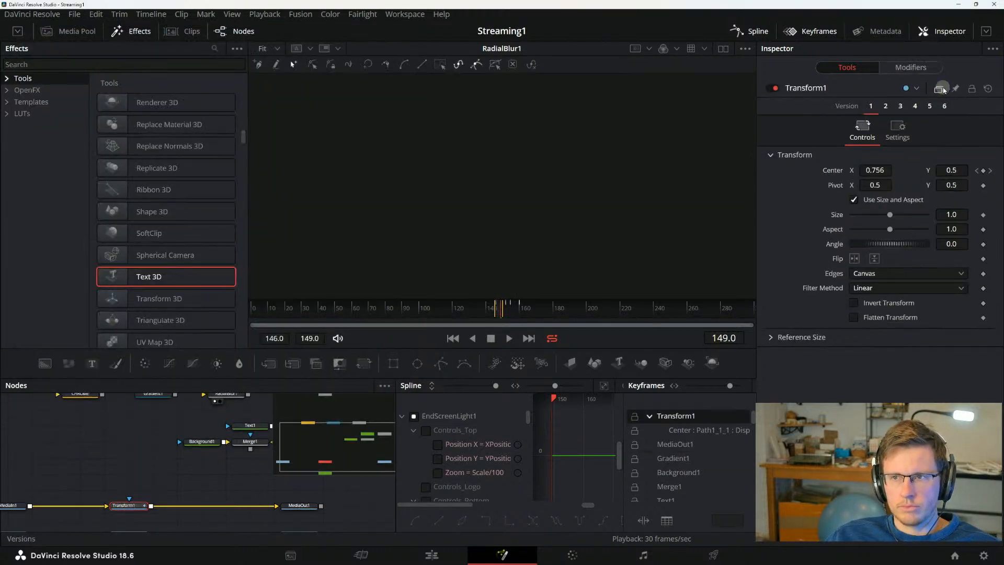
key(alt+Tab)
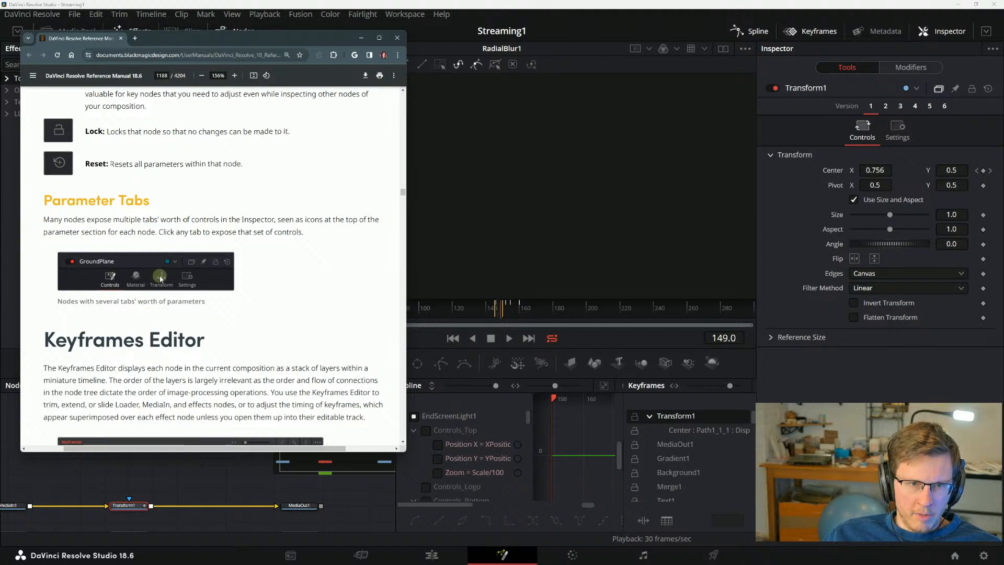
click(217, 481)
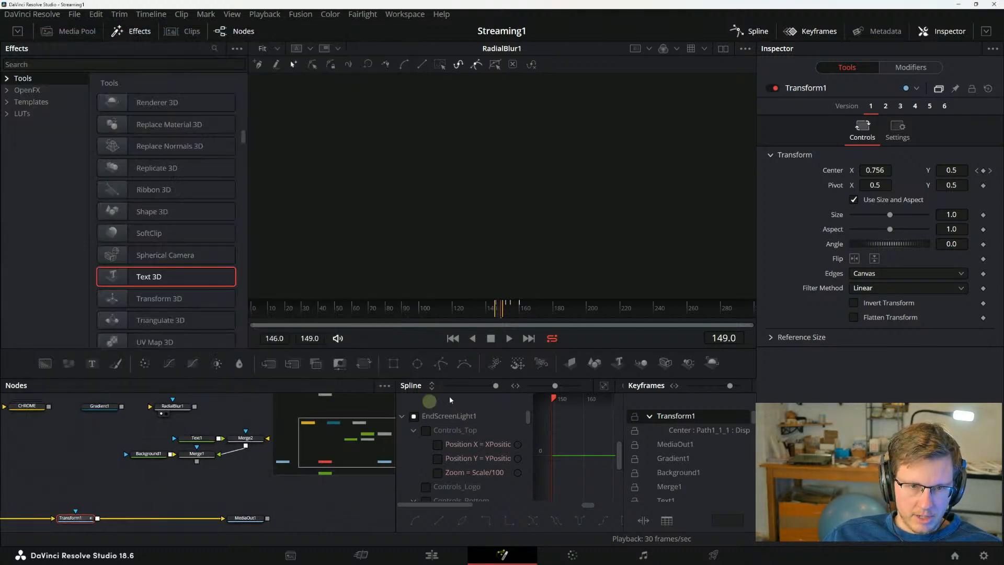
drag(618, 365, 233, 485)
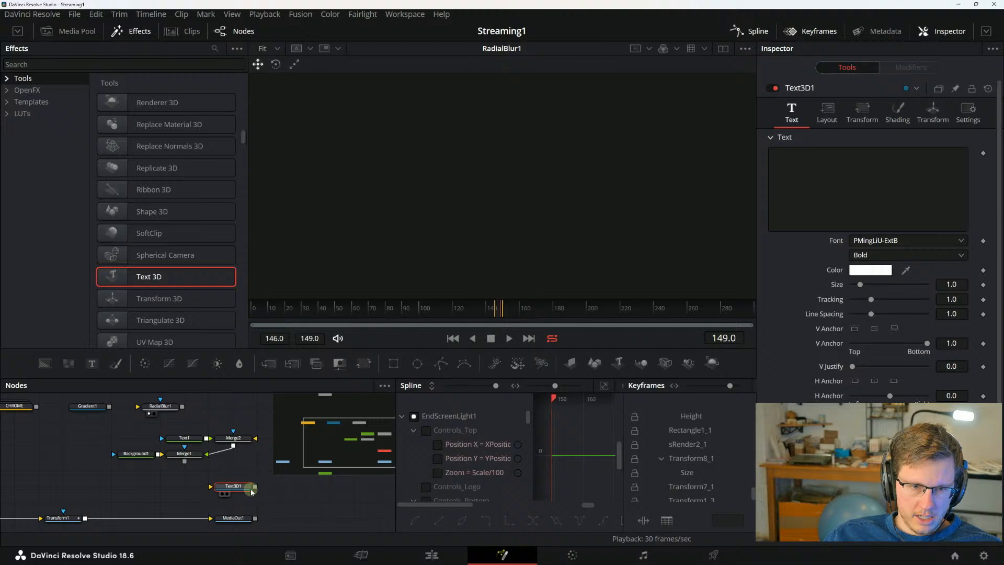
Look through Text3D1's Layout, Transform, Shading, Settings and Text parameter tabs, ending on Layout.
click(834, 118)
click(862, 112)
click(897, 113)
click(933, 113)
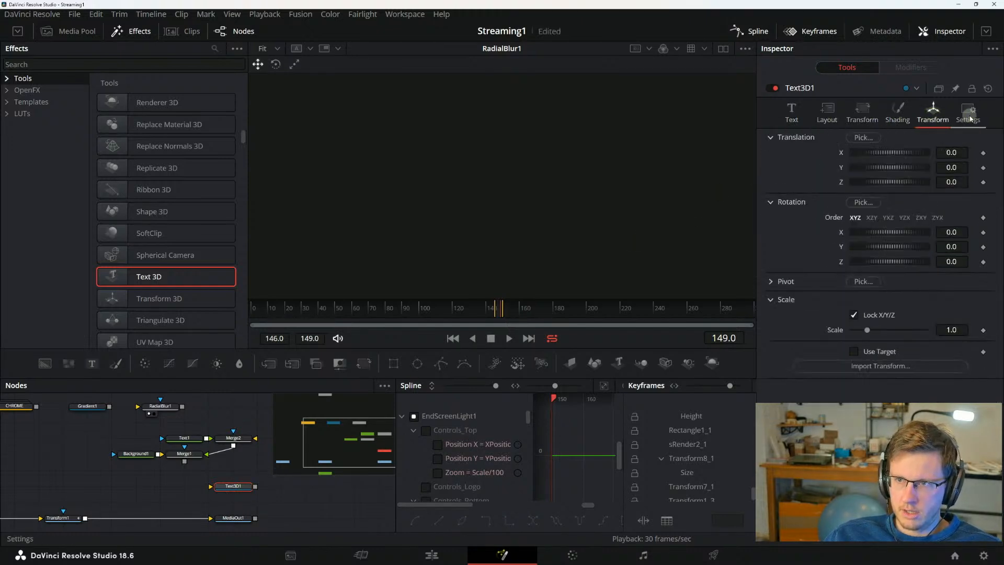
click(969, 115)
click(792, 112)
click(825, 116)
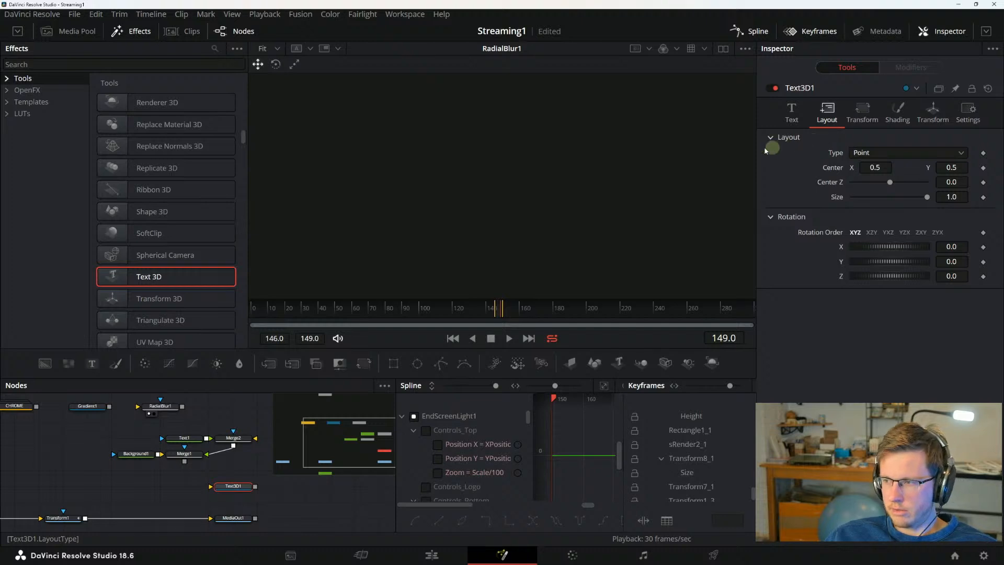
Glance at the manual's Keyframes Editor section, return to Fusion and load the Gradient1 node into the viewer.
key(alt+Tab)
scroll(125, 319, down, 1)
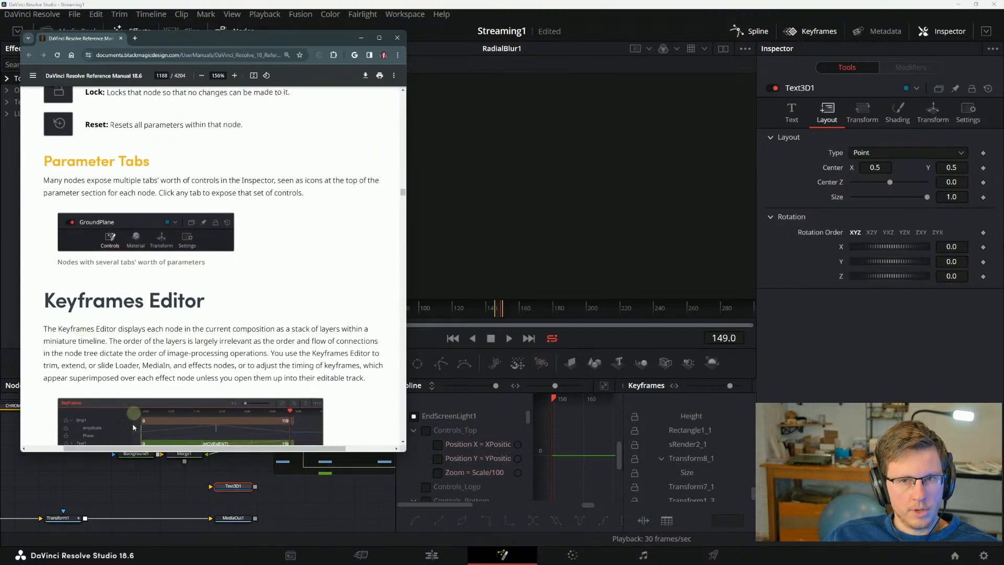
drag(113, 488, 155, 527)
click(129, 446)
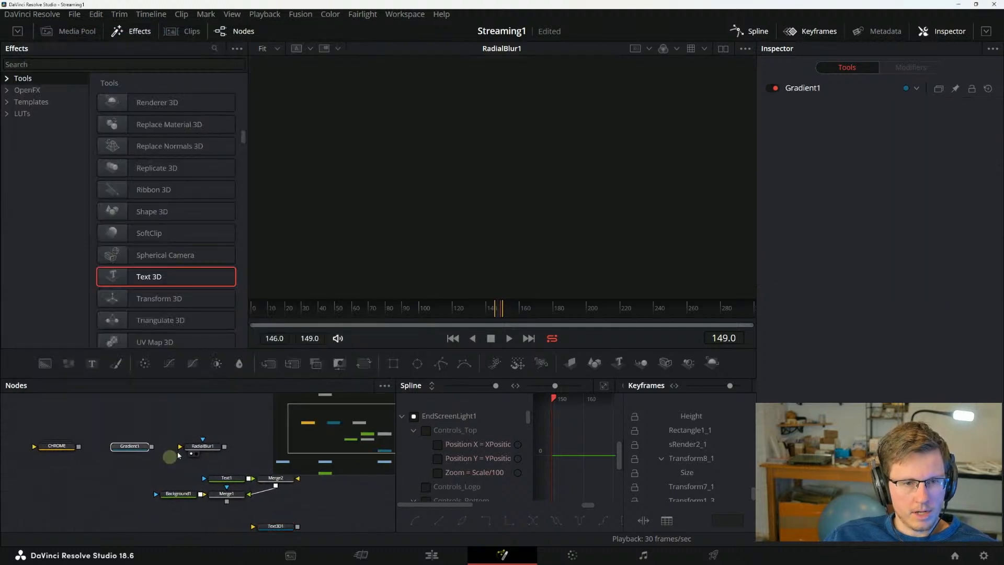
click(130, 449)
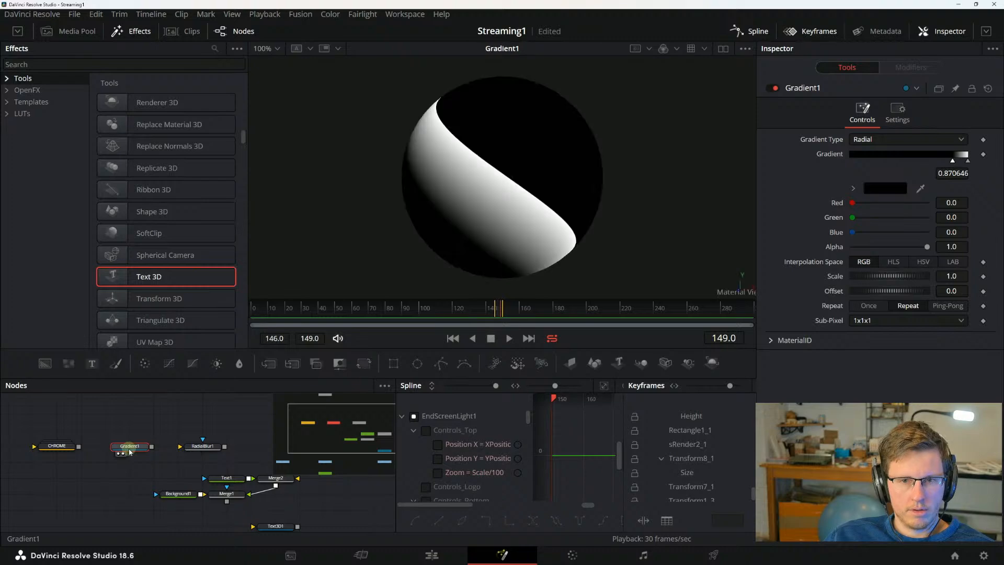
Switch to the manual and read the opening lines of the Keyframes Editor section.
key(alt+Tab)
scroll(148, 294, down, 3)
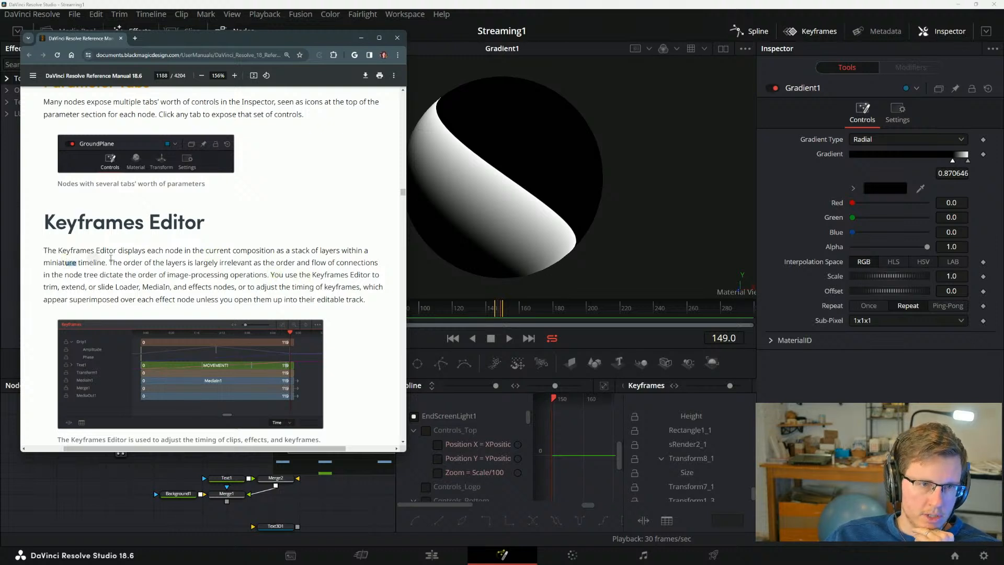
drag(111, 258, 186, 266)
click(186, 271)
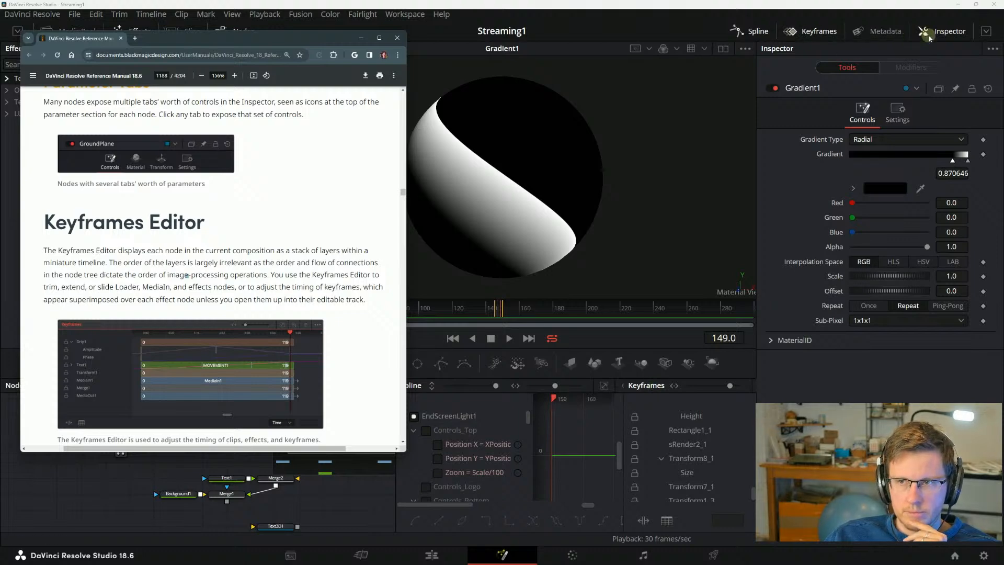
In Fusion, hide the Inspector and Spline editor, and make the Keyframes editor wider and taller.
click(926, 32)
click(755, 38)
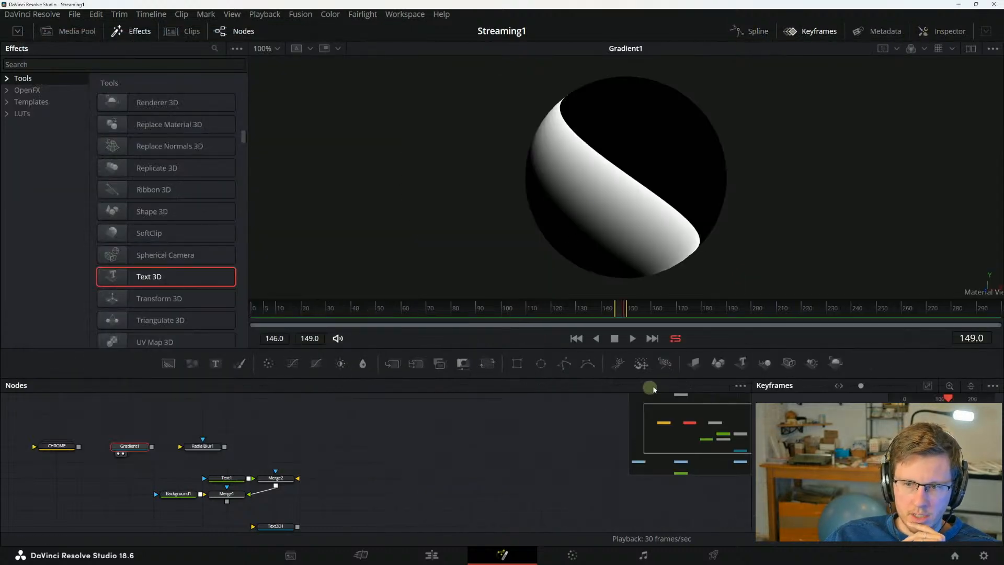
drag(751, 387, 347, 387)
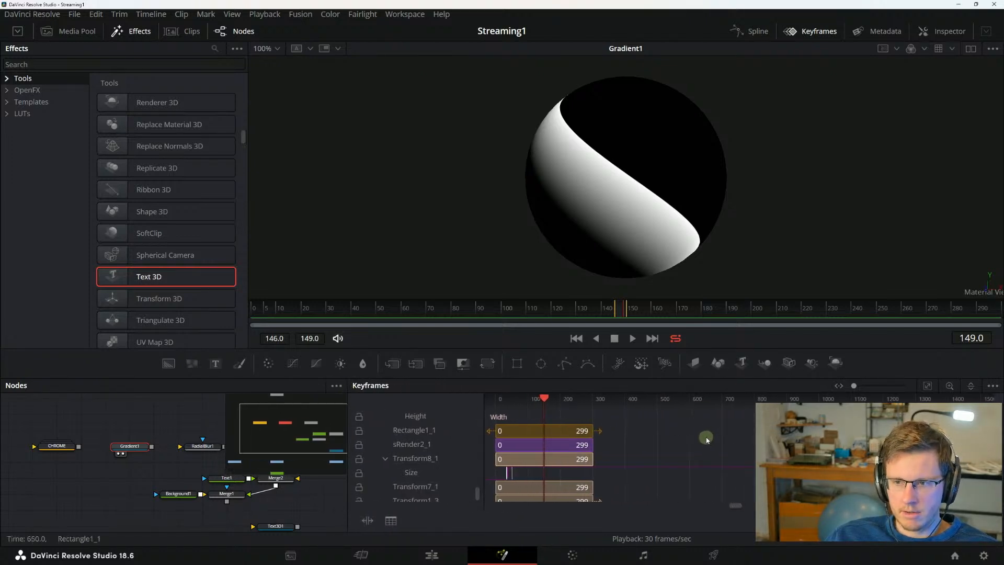
drag(632, 379, 643, 332)
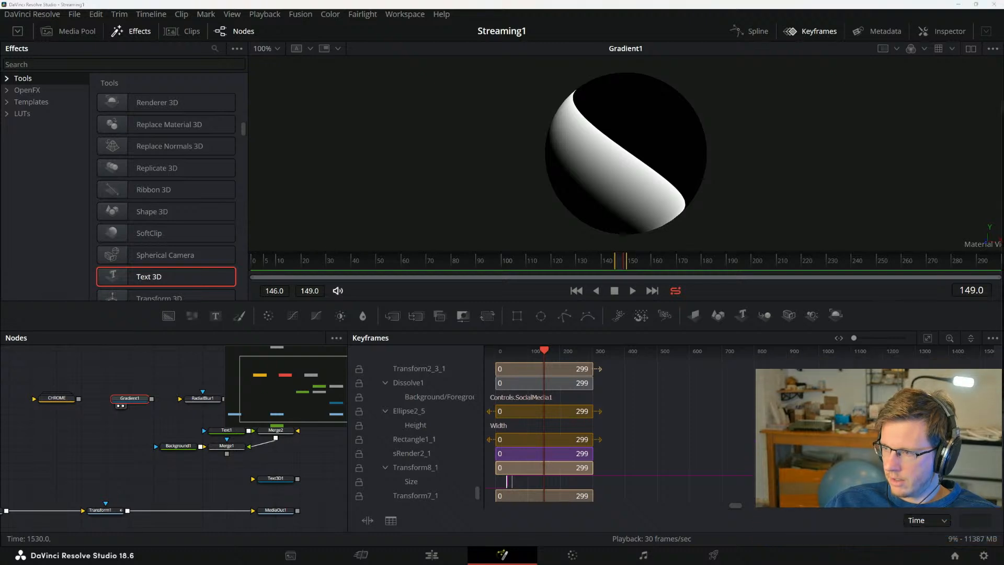
click(728, 414)
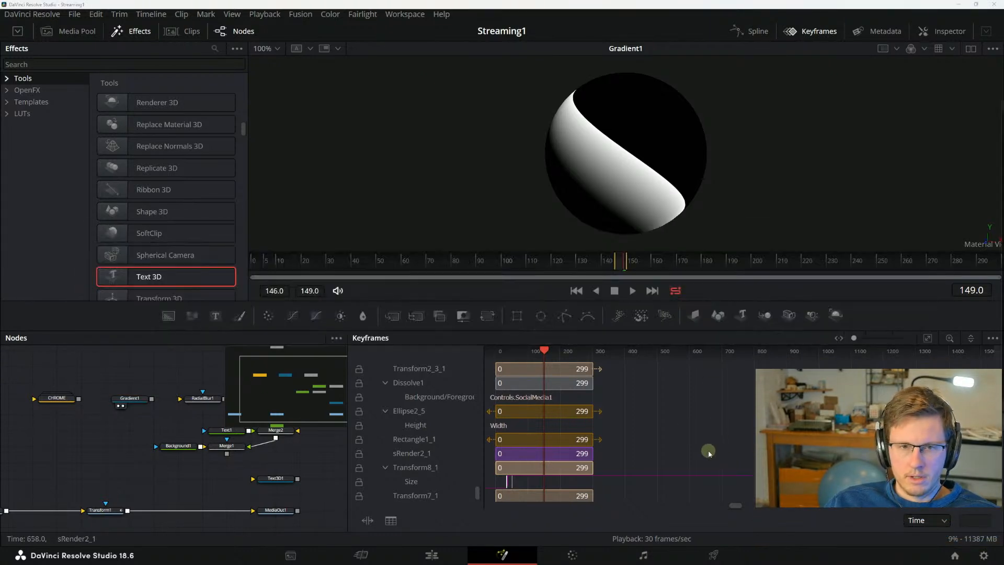
Close the open SMPTE timecode Wikipedia and Google Password Manager windows, and return to DaVinci Resolve.
key(alt+Tab)
click(375, 285)
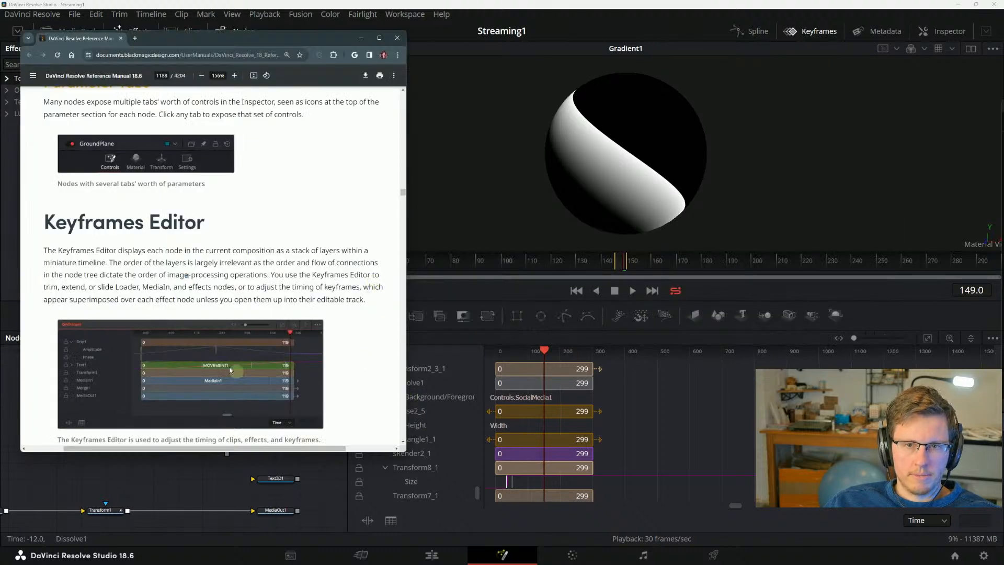
key(alt+Tab)
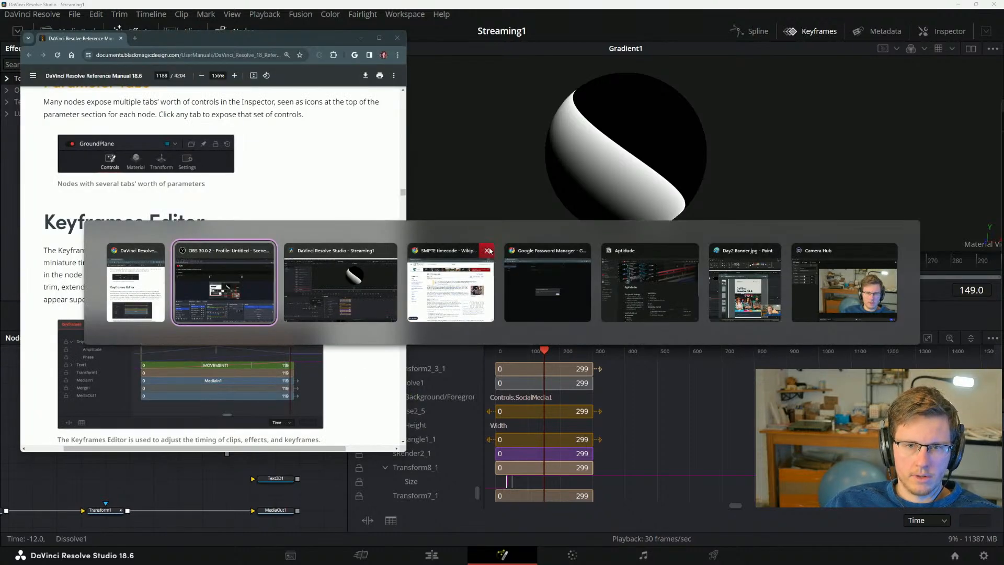
click(488, 251)
click(534, 251)
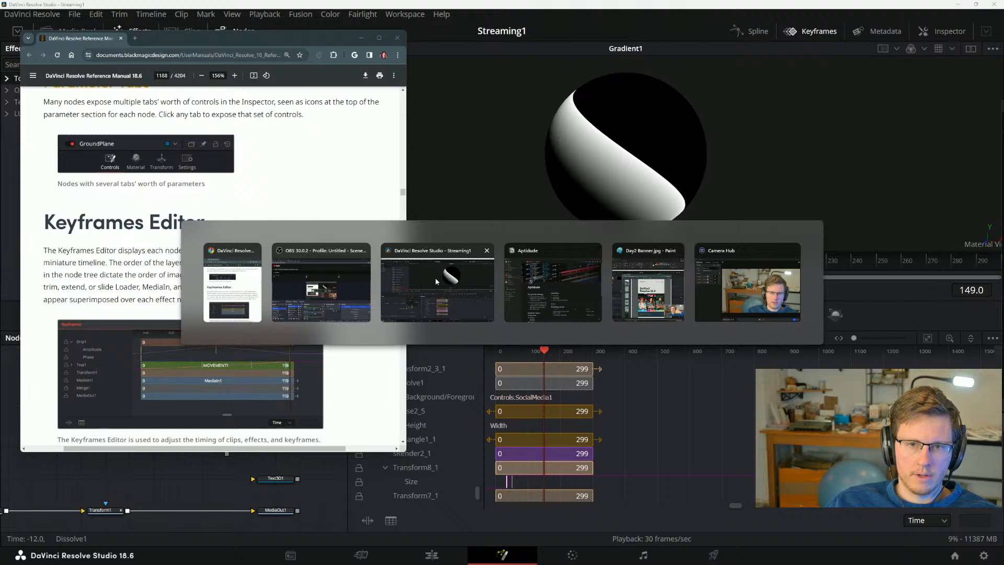
click(441, 278)
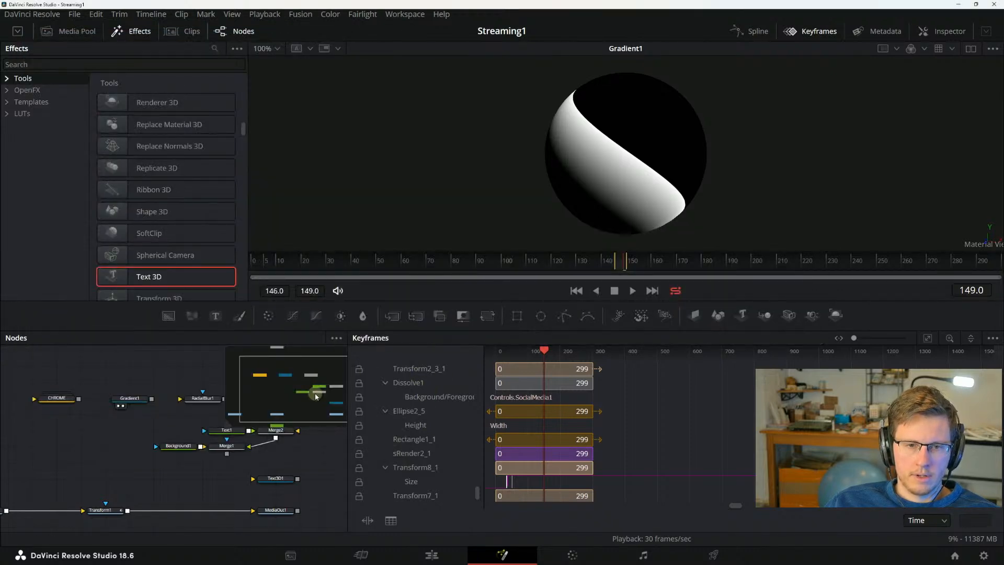
Switch to the manual and read the Keyframes Editor paragraph on layer order, trimming nodes and adjusting keyframe timing.
key(alt+Tab)
click(304, 340)
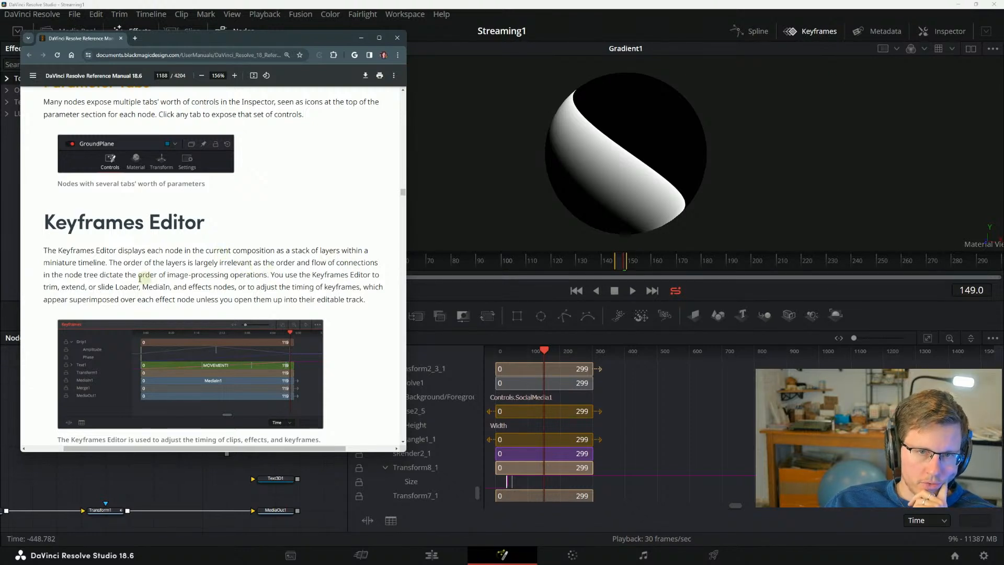
drag(80, 276, 155, 287)
click(179, 285)
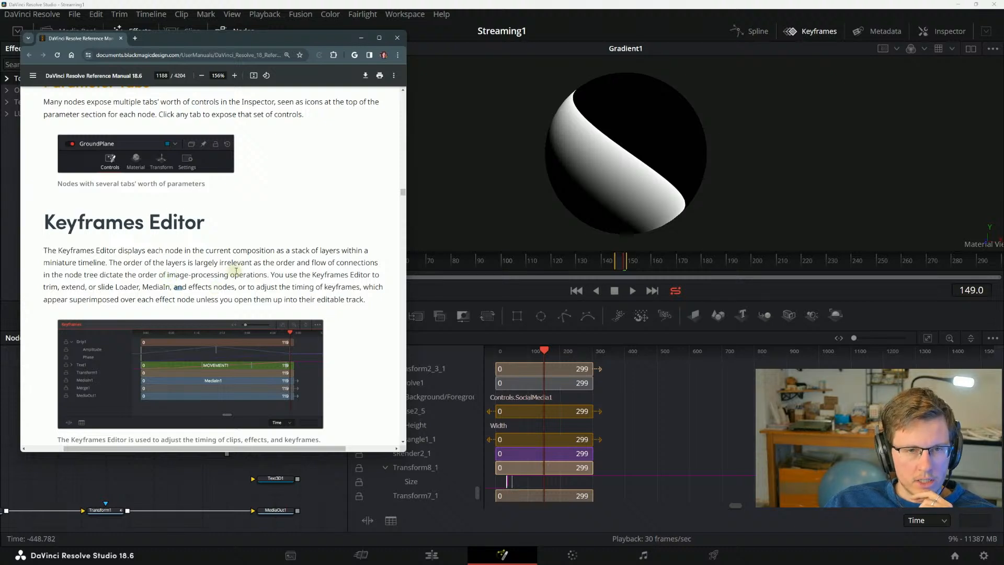
drag(271, 277, 324, 276)
click(333, 280)
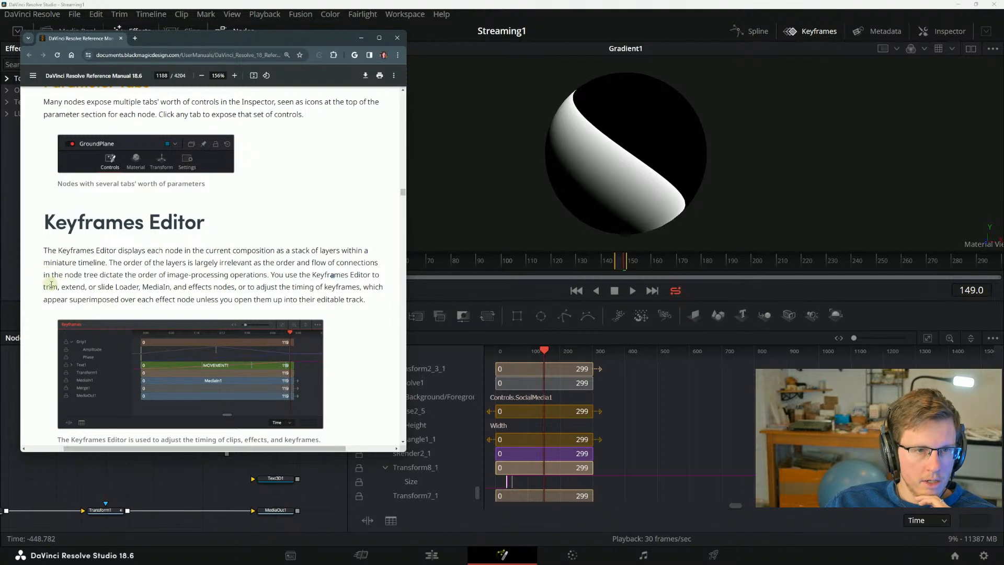
drag(58, 287, 101, 276)
click(129, 293)
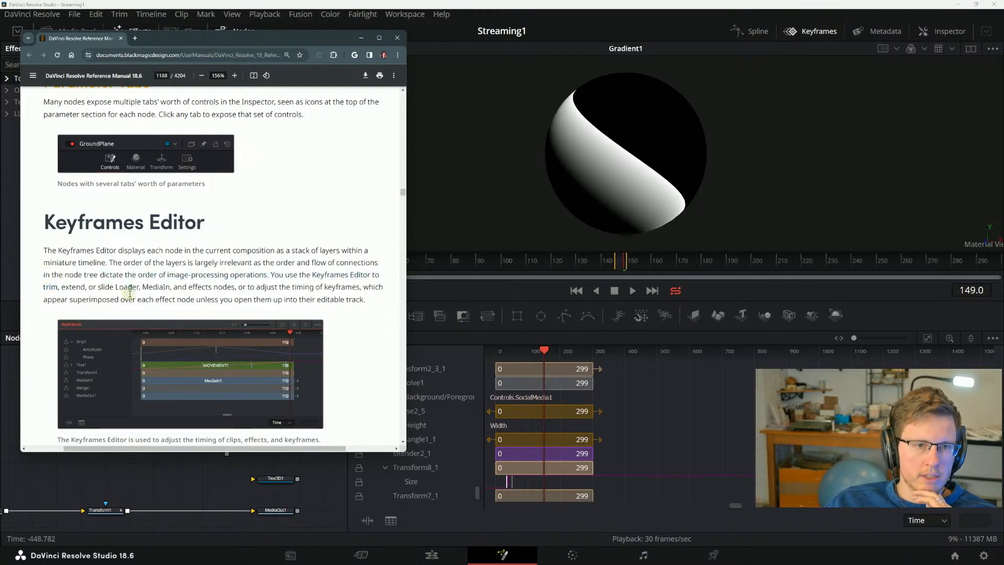
click(186, 294)
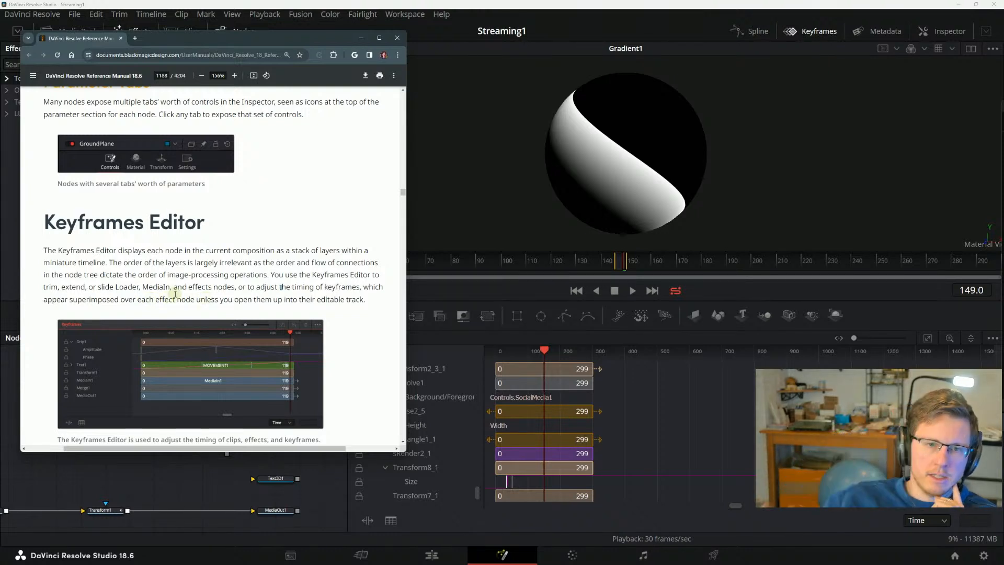
Read the Keyframes Editor figure caption and continue to the Keyframes Editor Control Summary.
scroll(167, 287, down, 2)
scroll(165, 284, down, 2)
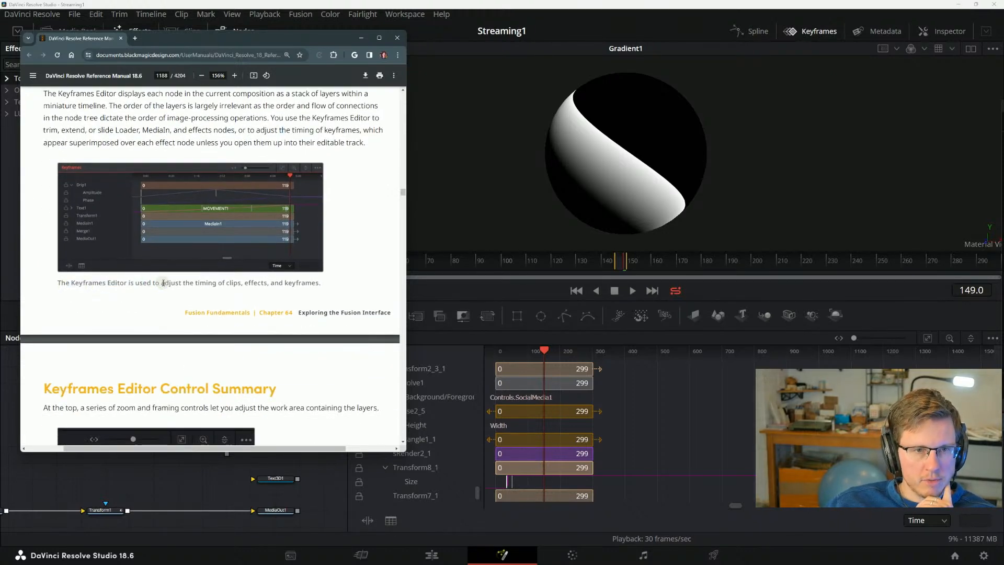
drag(306, 285, 201, 283)
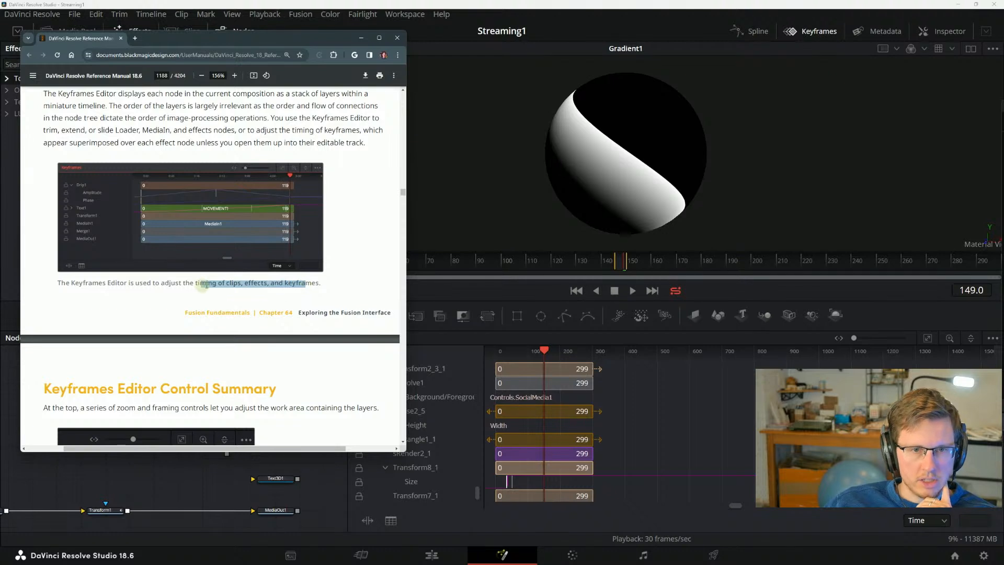
click(234, 278)
drag(280, 283, 317, 284)
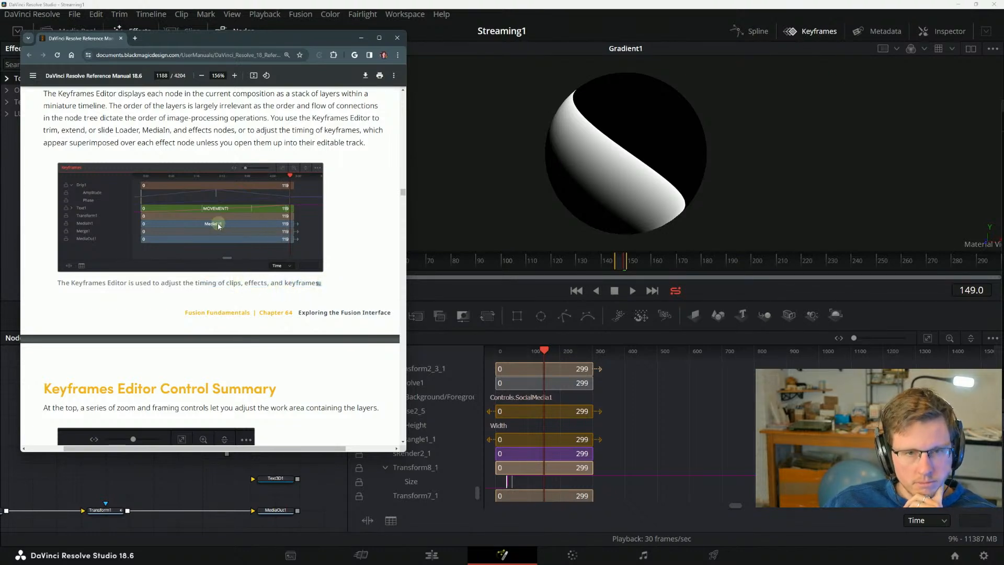
scroll(216, 226, down, 2)
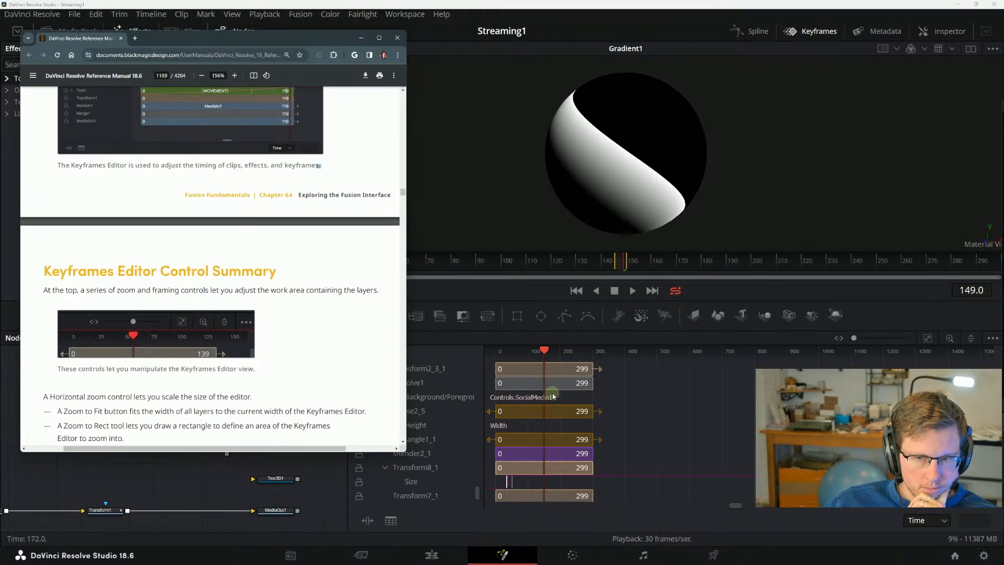
Trim the Ellipse2_5 layer in the Keyframes editor to run from frame 64 to frame 223.
drag(593, 411, 568, 411)
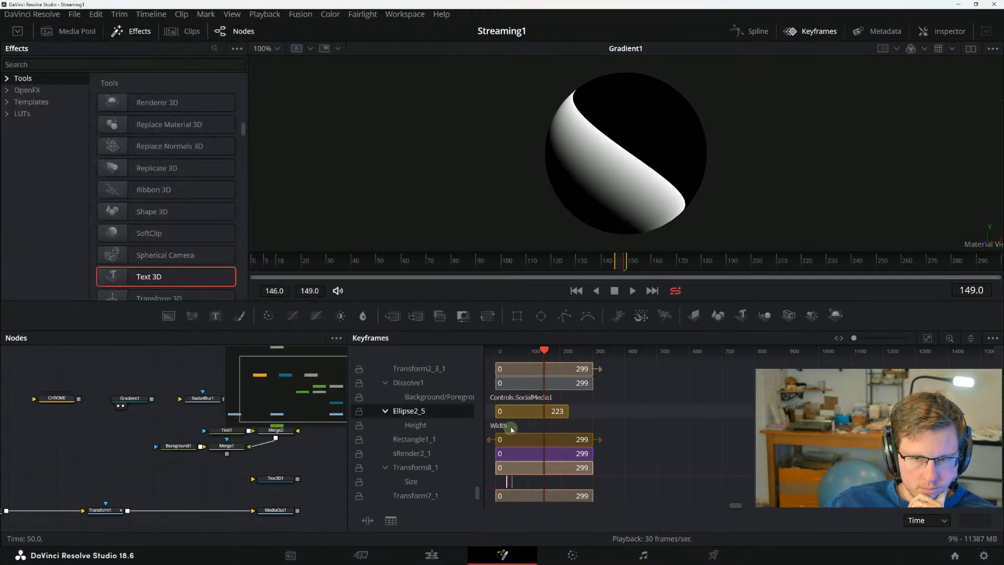
drag(496, 411, 522, 411)
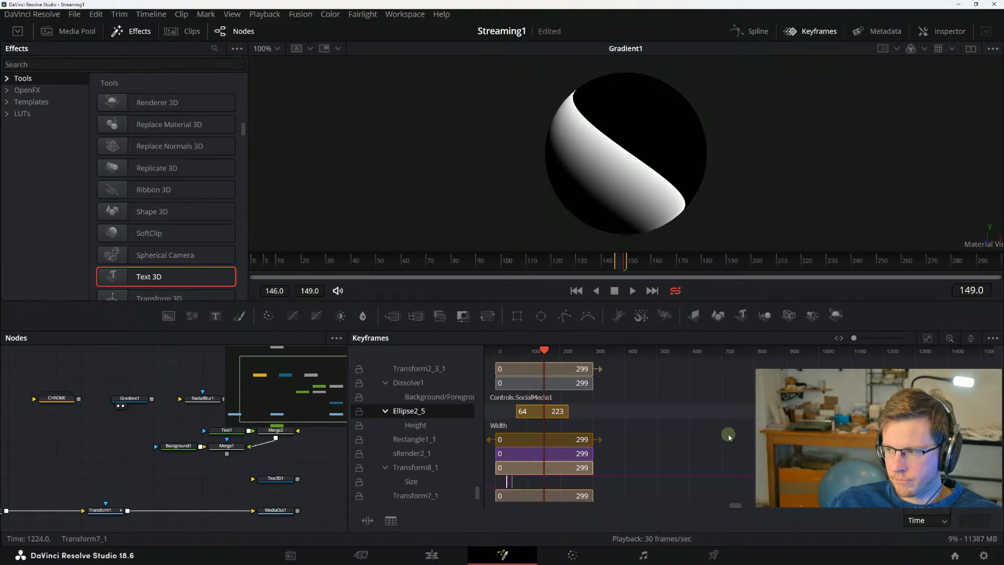
Read the manual's sentence on the zoom and framing controls, and fit the layers to the Keyframes editor's width in DaVinci Resolve.
key(alt+Tab)
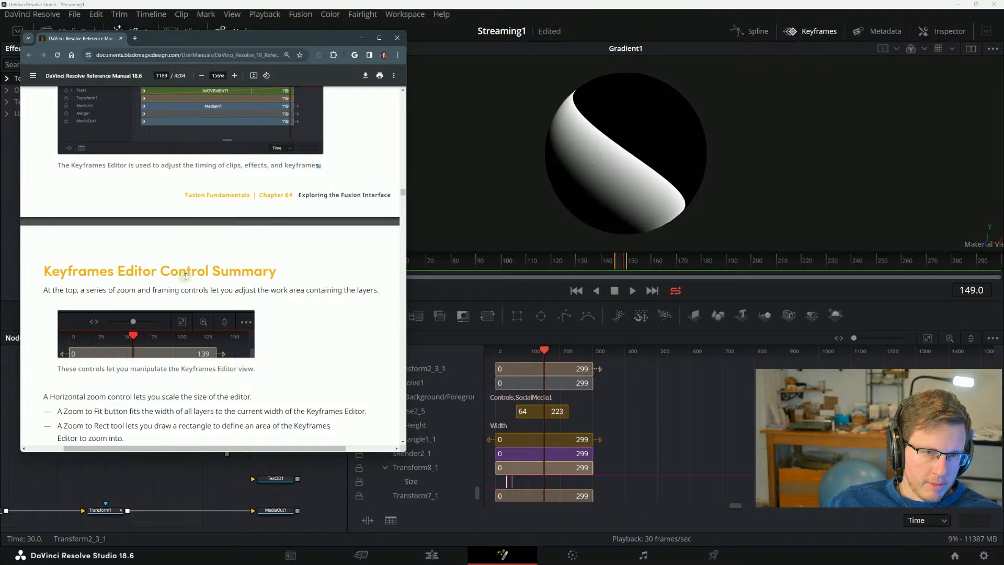
drag(44, 289, 170, 289)
click(171, 290)
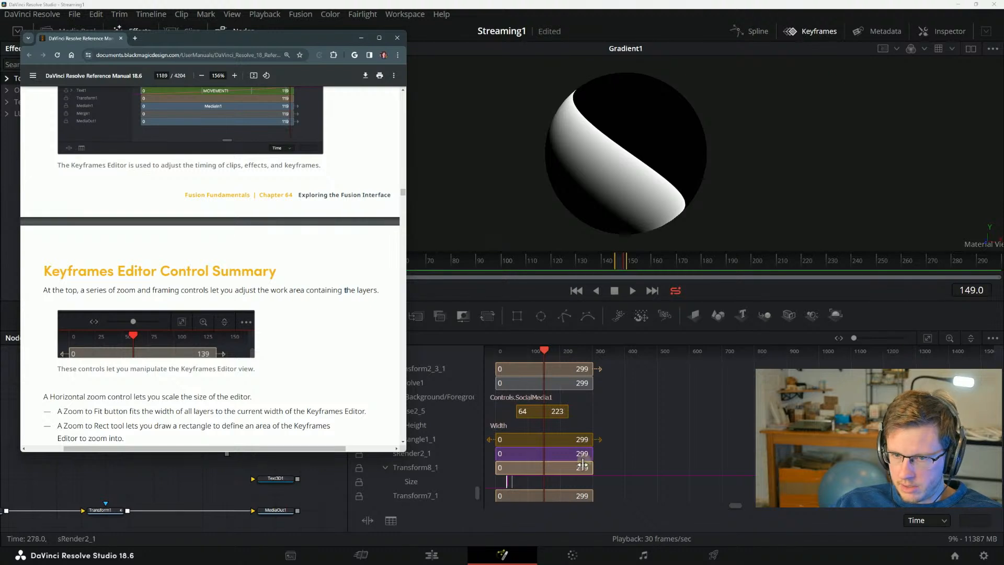
click(927, 339)
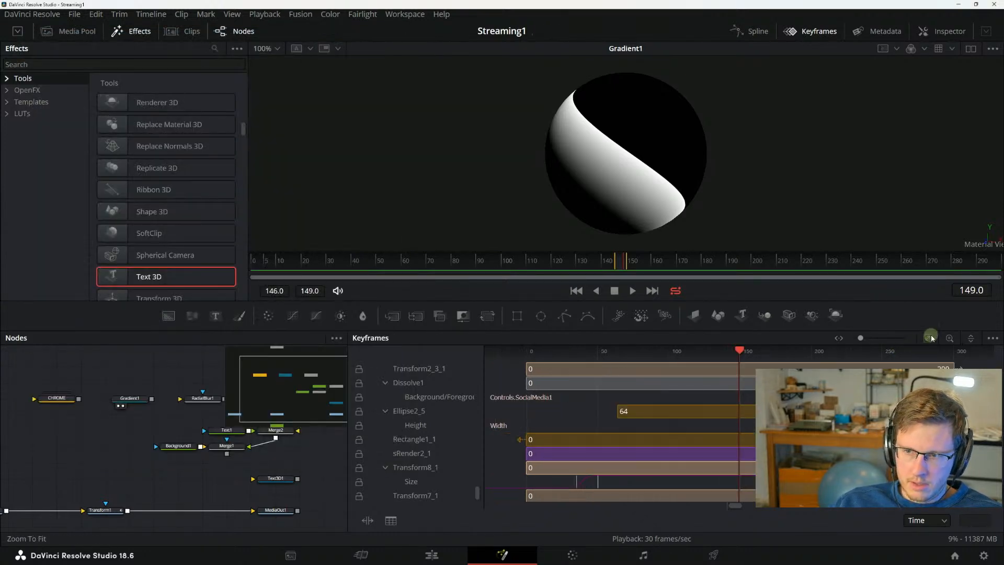
Return to the manual and read the Control Summary lines on the horizontal zoom control and Zoom to Fit.
key(alt+Tab)
scroll(79, 346, down, 2)
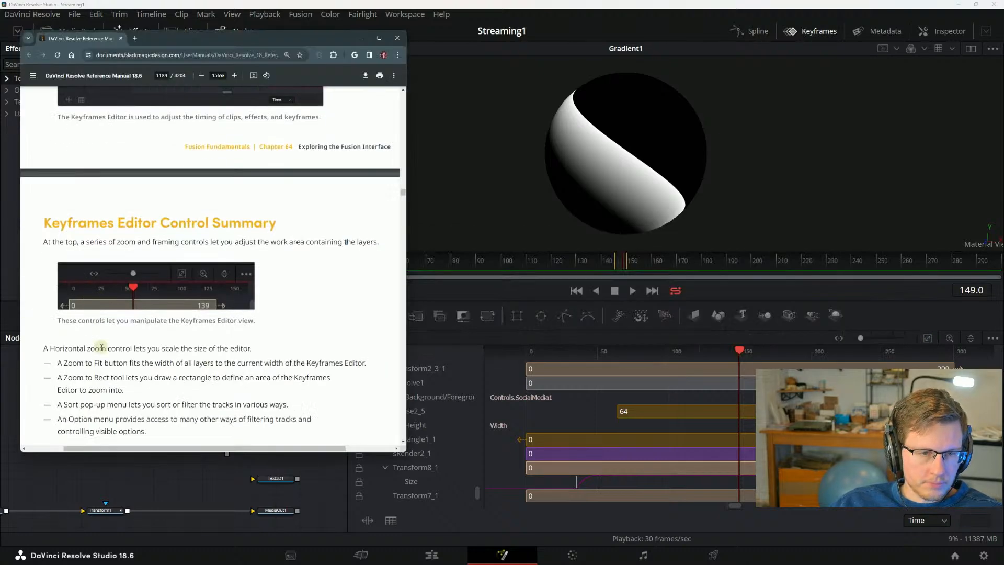
scroll(86, 263, down, 2)
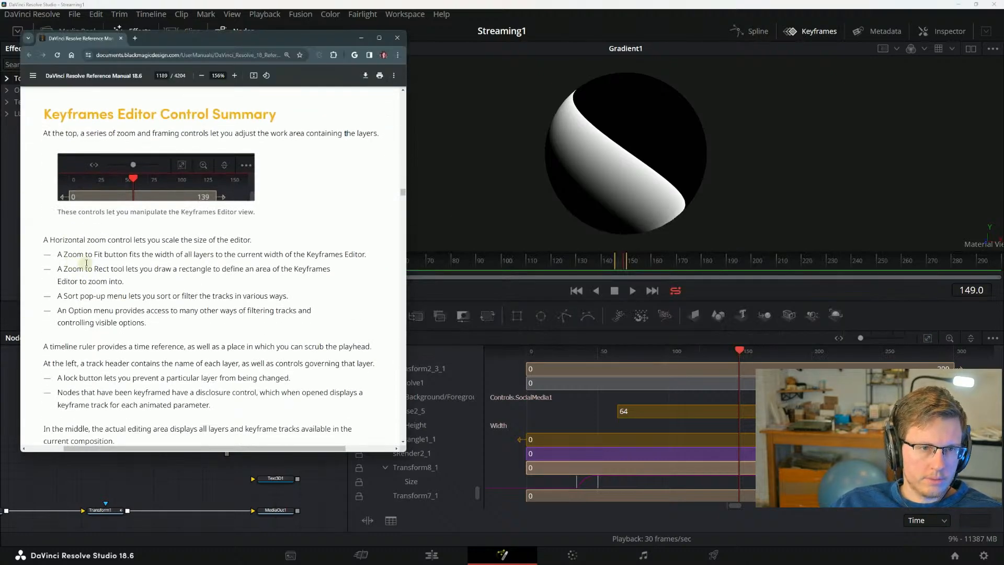
drag(107, 239, 175, 239)
click(264, 239)
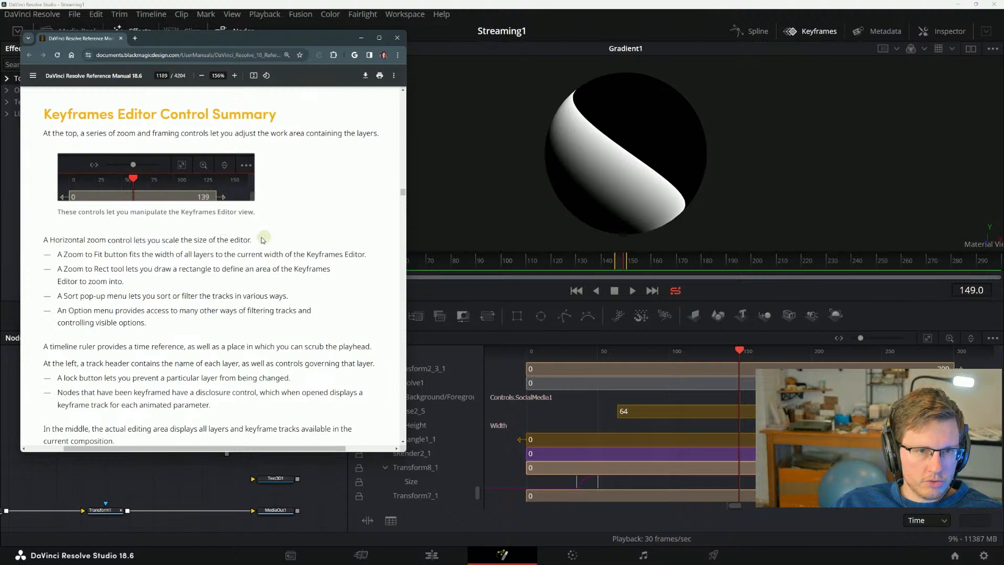
drag(242, 243, 84, 253)
click(184, 221)
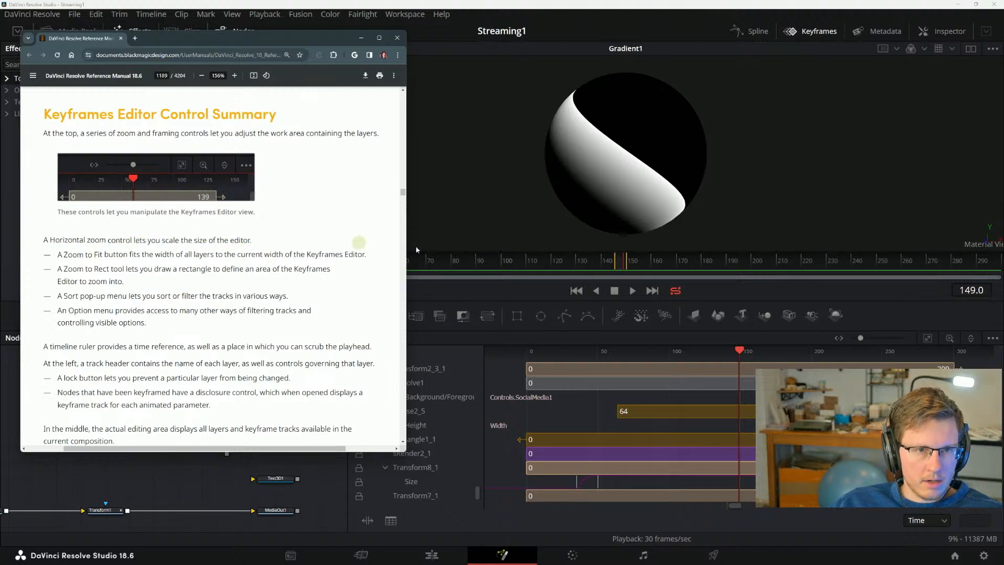
Zoom the Keyframes editor out with its horizontal zoom control in DaVinci Resolve.
drag(861, 338, 833, 342)
key(alt+Tab)
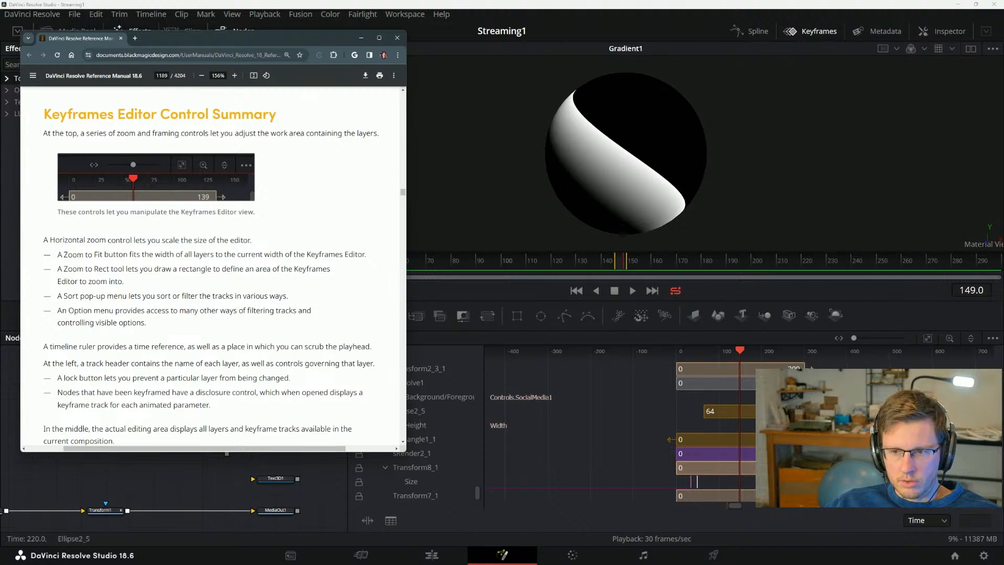
scroll(701, 428, down, 1)
Select Transform8_1's Size track, fit the layers to the Keyframes editor's width, and try to select the track's keyframes.
click(690, 439)
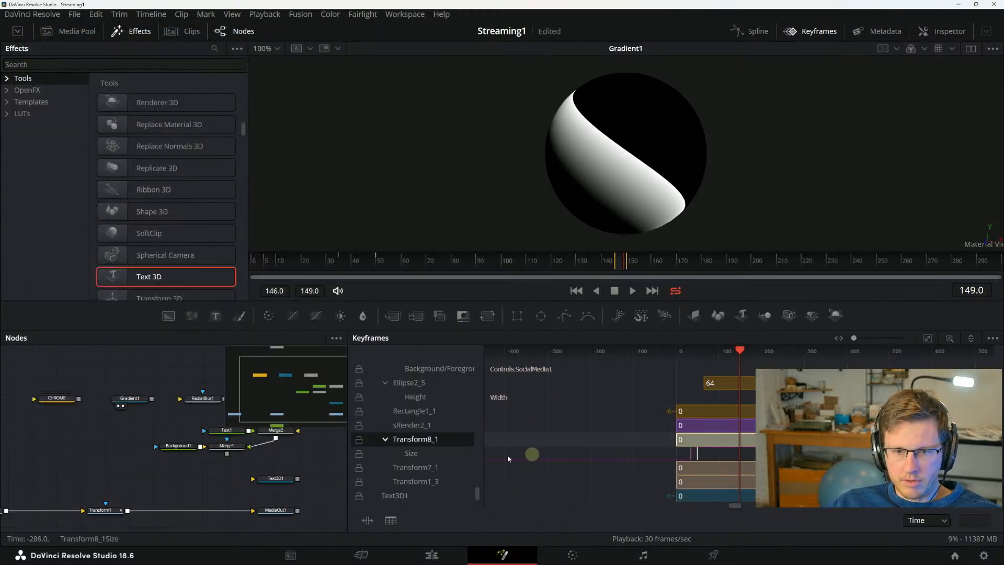
click(410, 453)
click(938, 340)
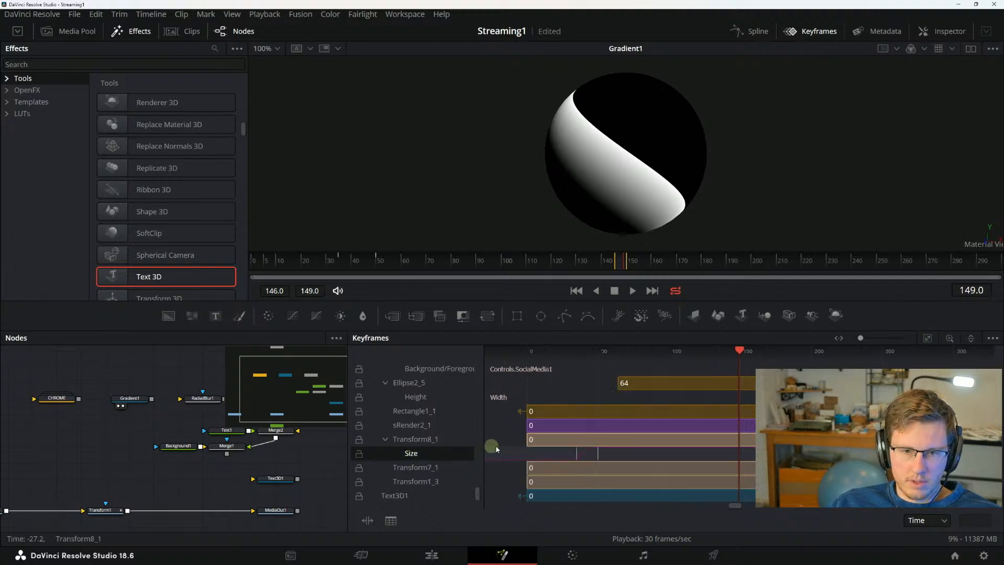
drag(558, 454, 607, 452)
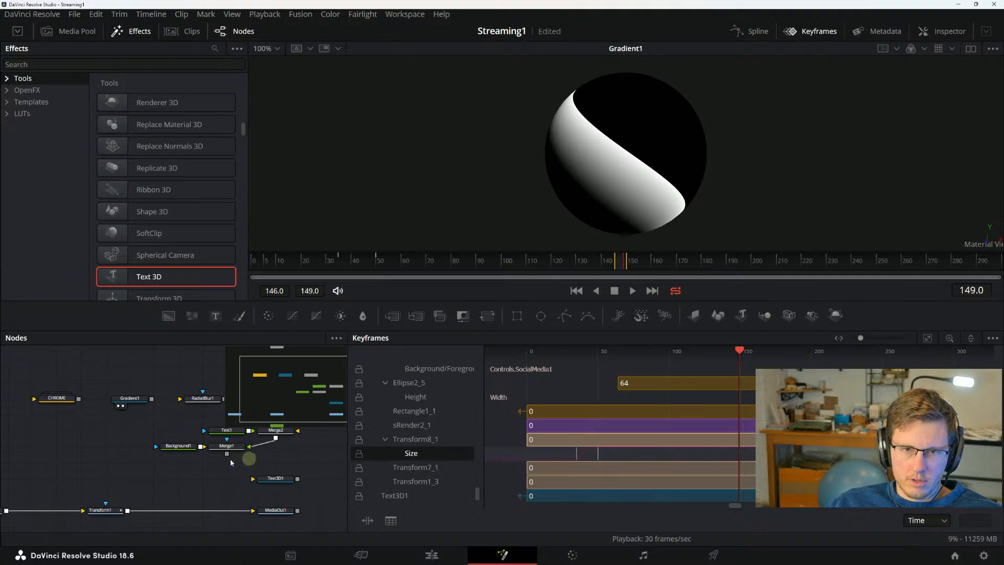
key(ctrl+z)
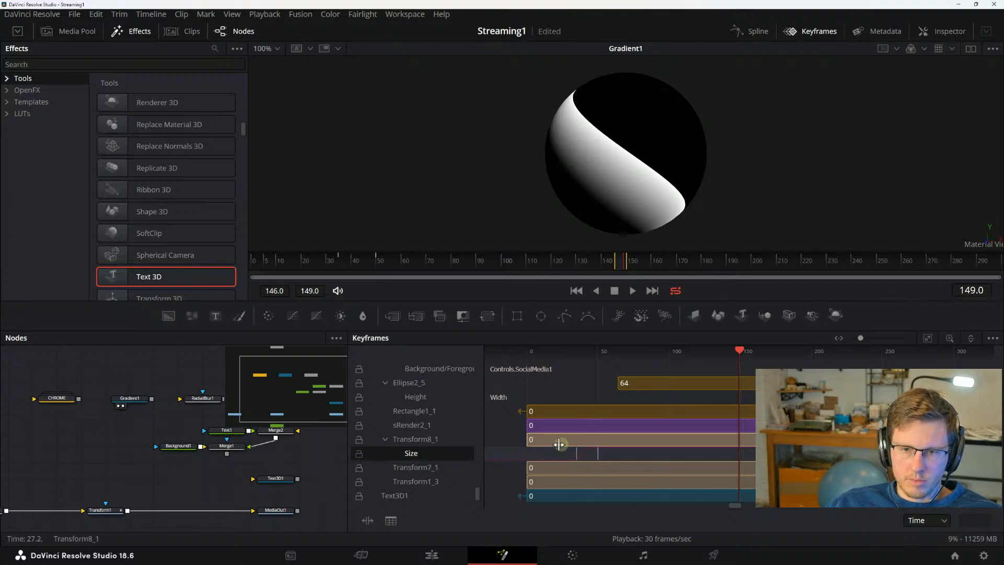
Delete the EndScreen group node above the other nodes in the node graph.
scroll(216, 454, up, 2)
scroll(214, 452, up, 2)
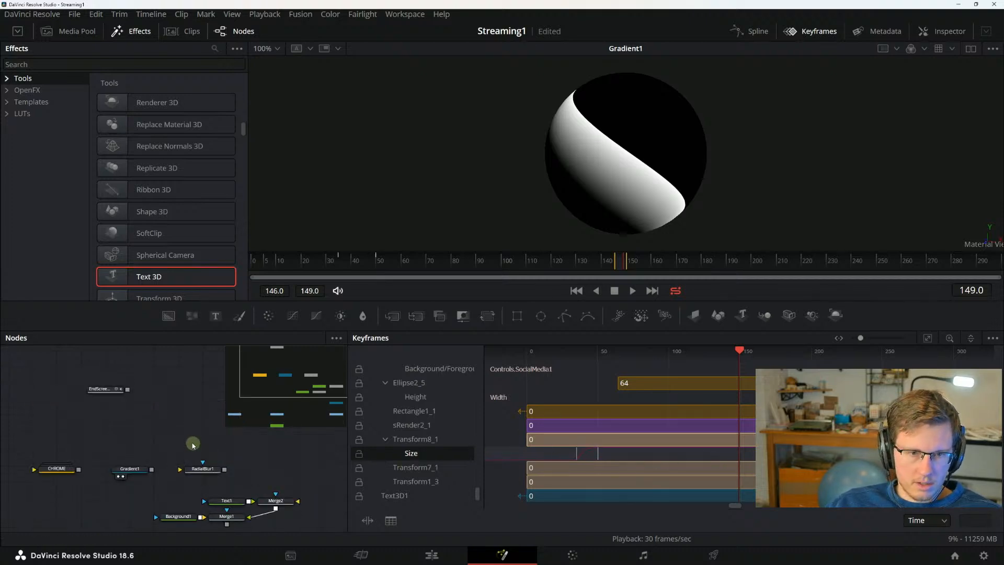
scroll(192, 444, right, 2)
drag(29, 372, 191, 406)
key(Delete)
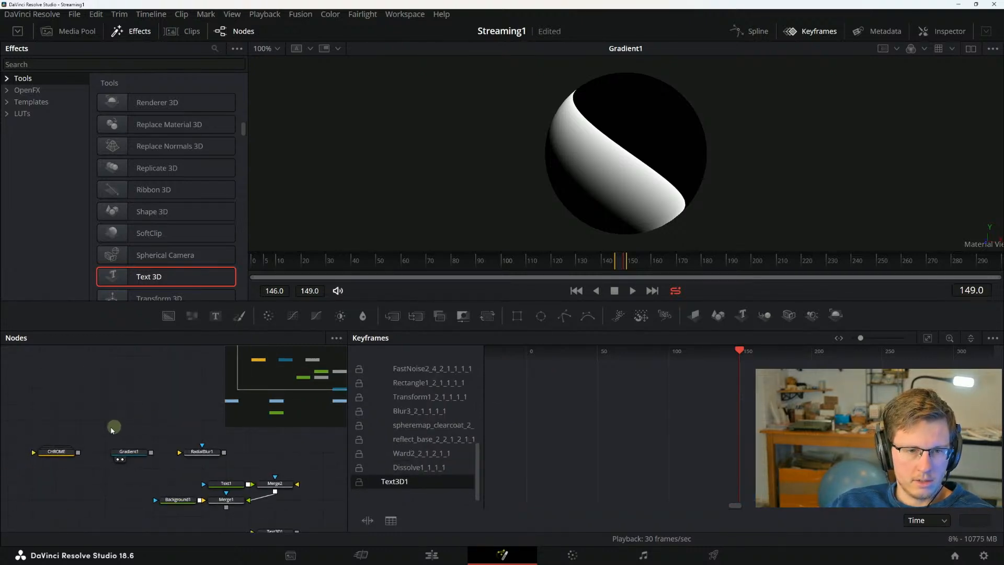
Delete the RadialBlur1 node and keep the CHROME and Gradient1 nodes.
click(57, 451)
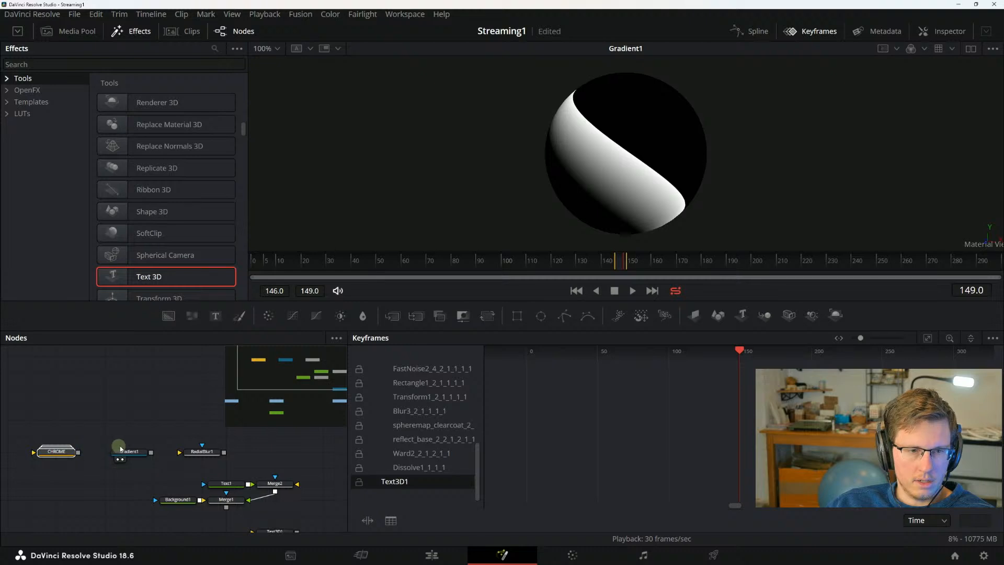
drag(180, 433, 174, 400)
key(Delete)
Delete the Text1, Background1, Merge1 and Merge2 nodes together with the separate Text3D1 node.
drag(101, 411, 226, 444)
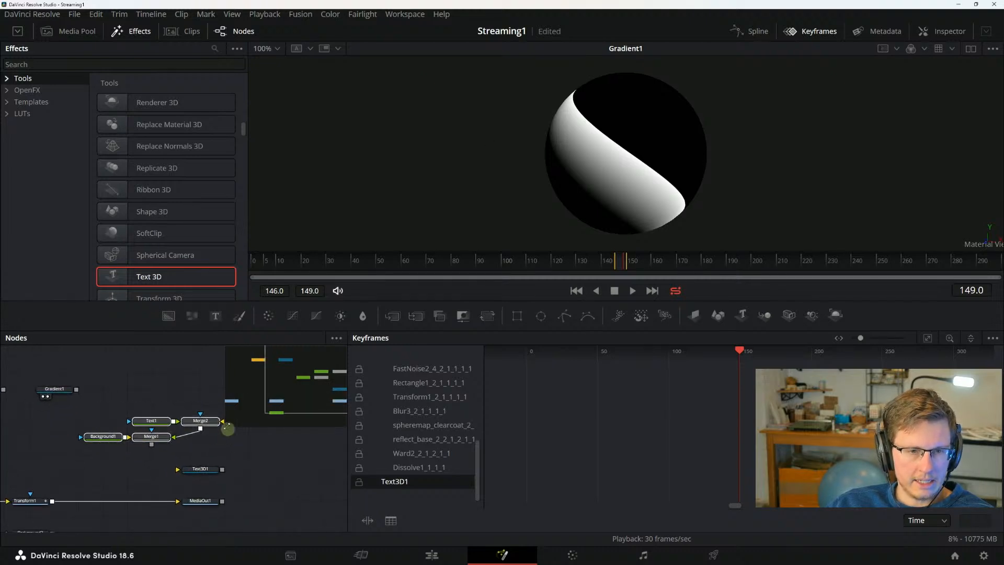
key(Delete)
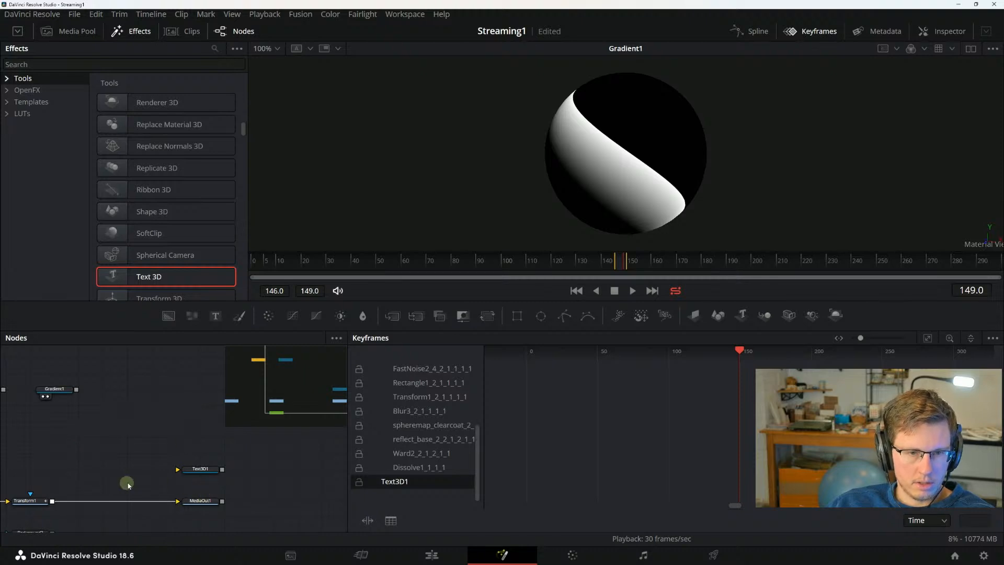
drag(127, 484, 272, 454)
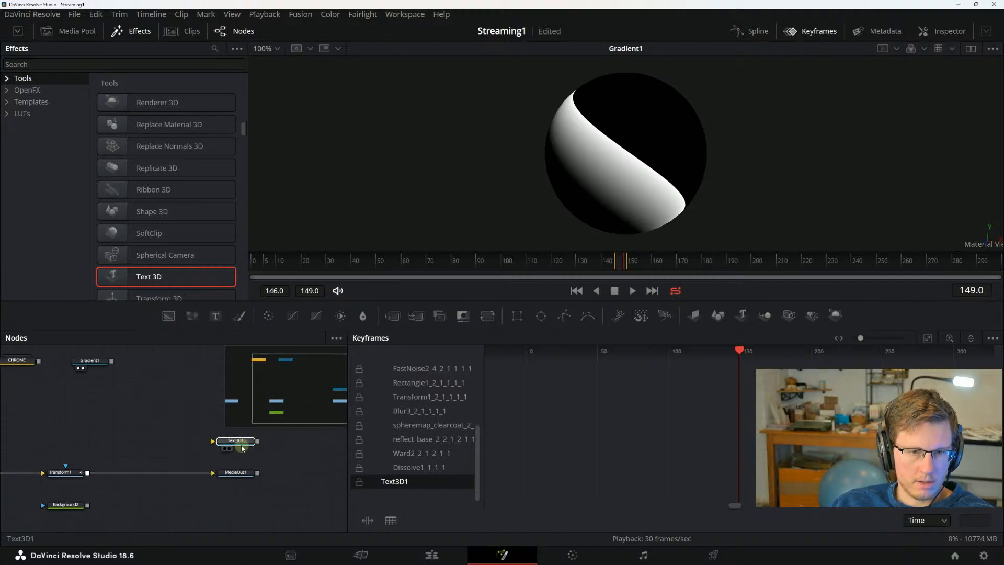
key(Delete)
Preview the Background2 node in the viewer and delete it from the node graph.
drag(63, 495, 135, 460)
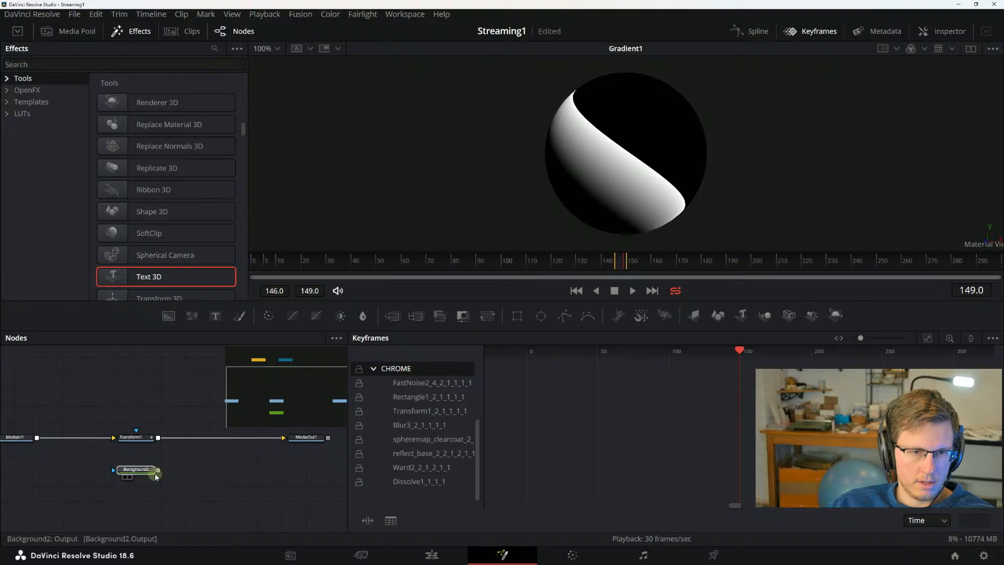
click(143, 468)
key(1)
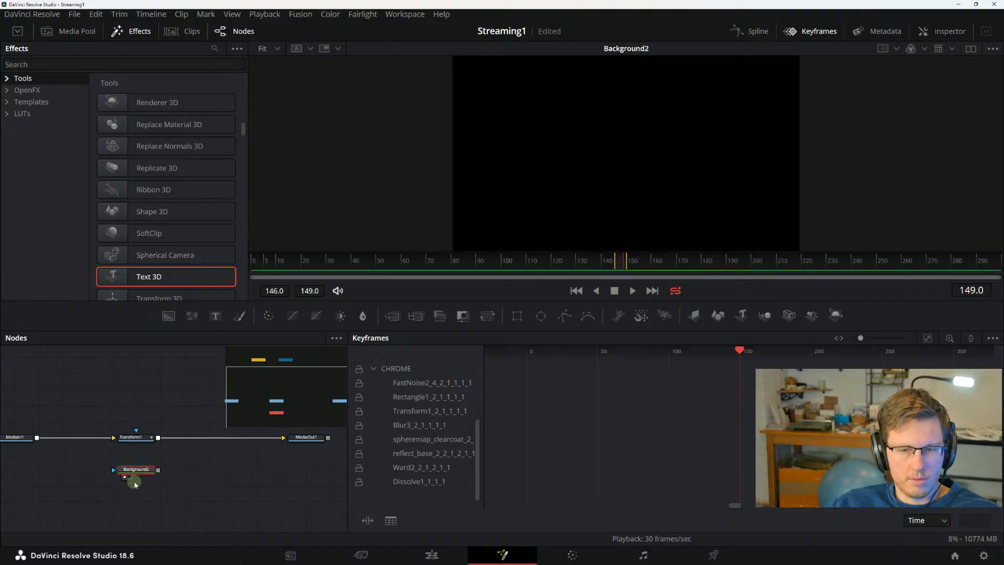
drag(118, 472, 158, 487)
key(Delete)
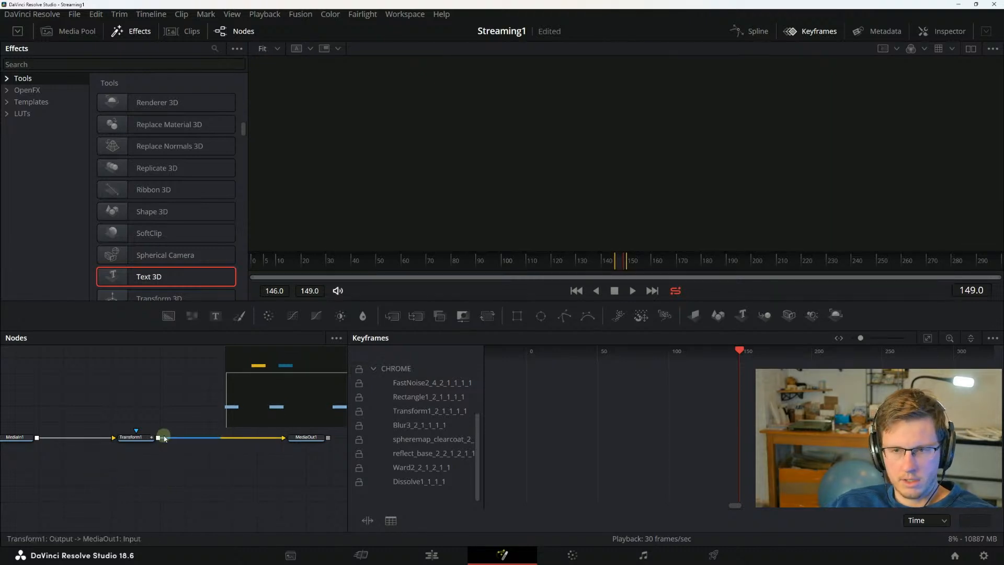
Move the Gradient1 node closer to the Transform1 chain and show it in the viewer.
scroll(234, 422, up, 3)
drag(159, 438, 183, 475)
drag(279, 485, 212, 418)
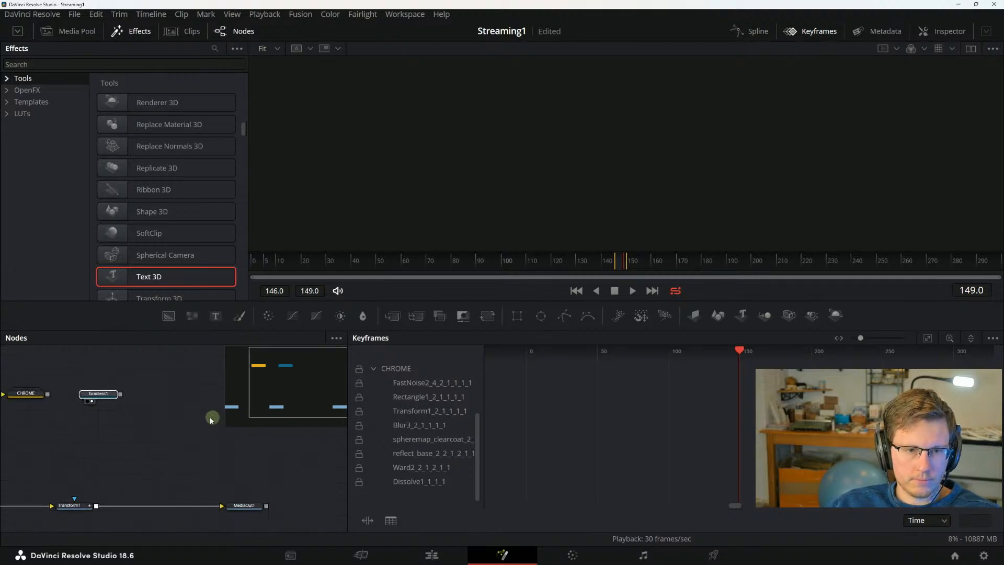
drag(97, 394, 121, 442)
key(1)
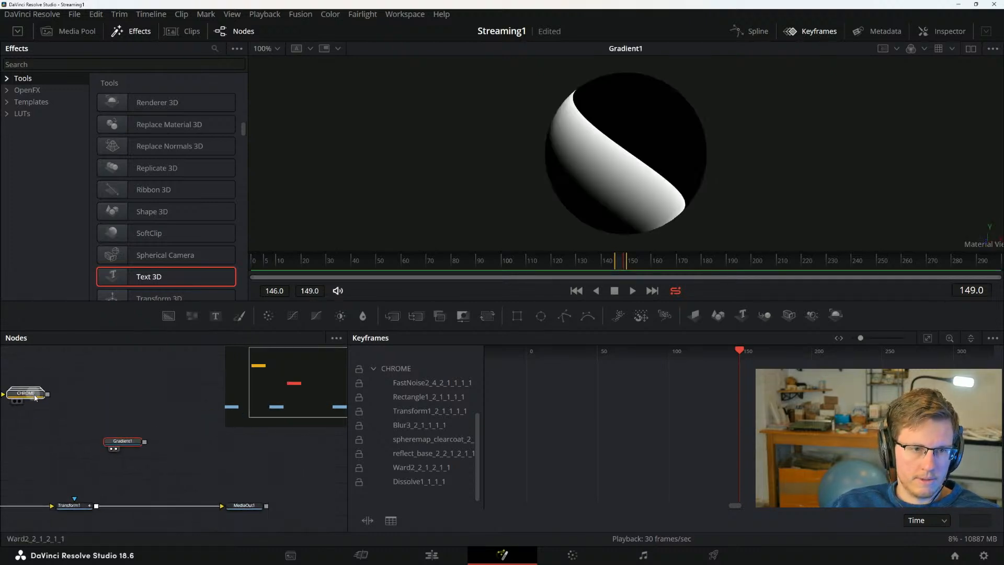
Place the CHROME node level with Gradient1, preview it, and show Gradient1 in the viewer again.
drag(25, 395, 50, 443)
key(1)
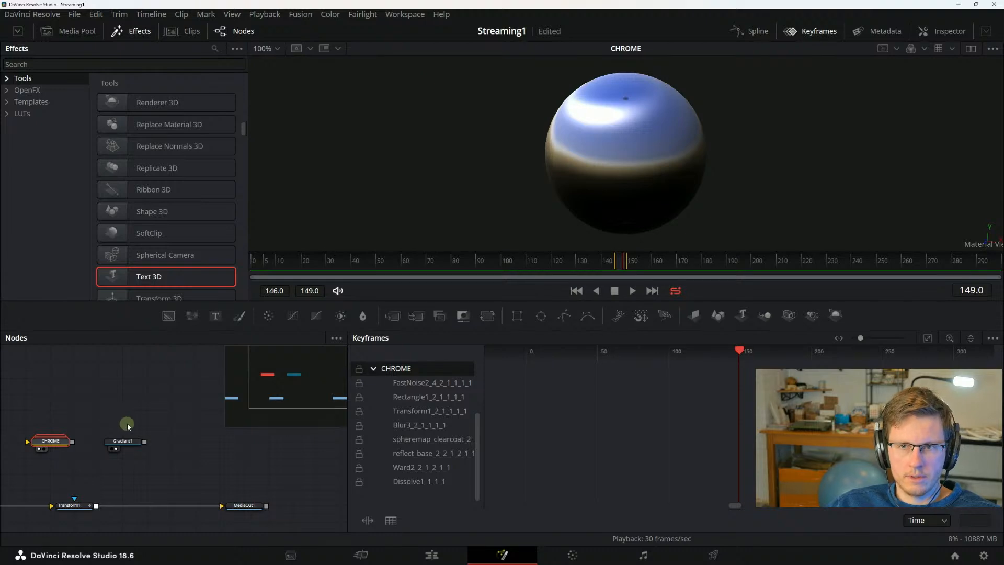
click(128, 439)
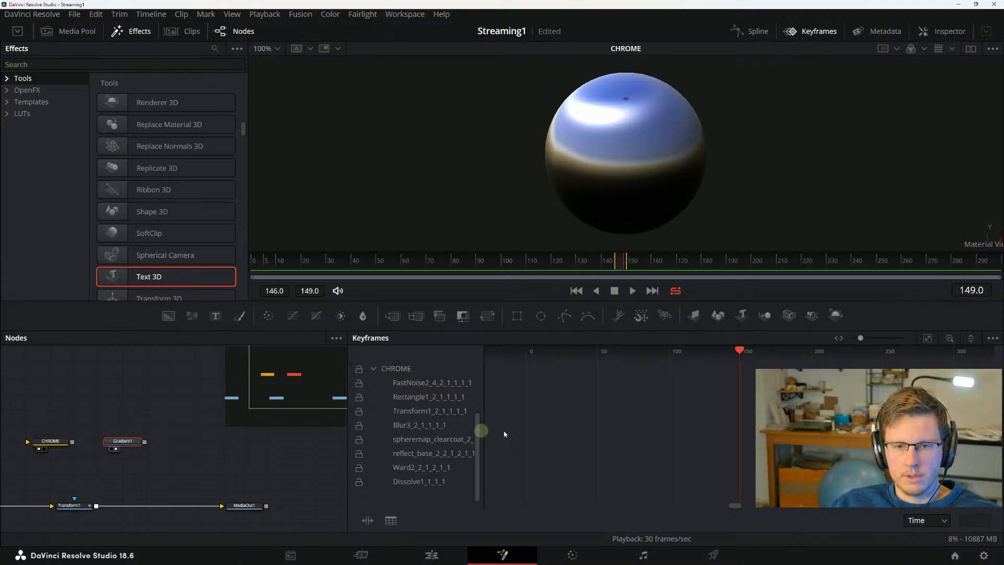
key(1)
Show the Transform1 node in the viewer and bring its composition's layers into view in the Keyframes editor.
drag(114, 479, 191, 466)
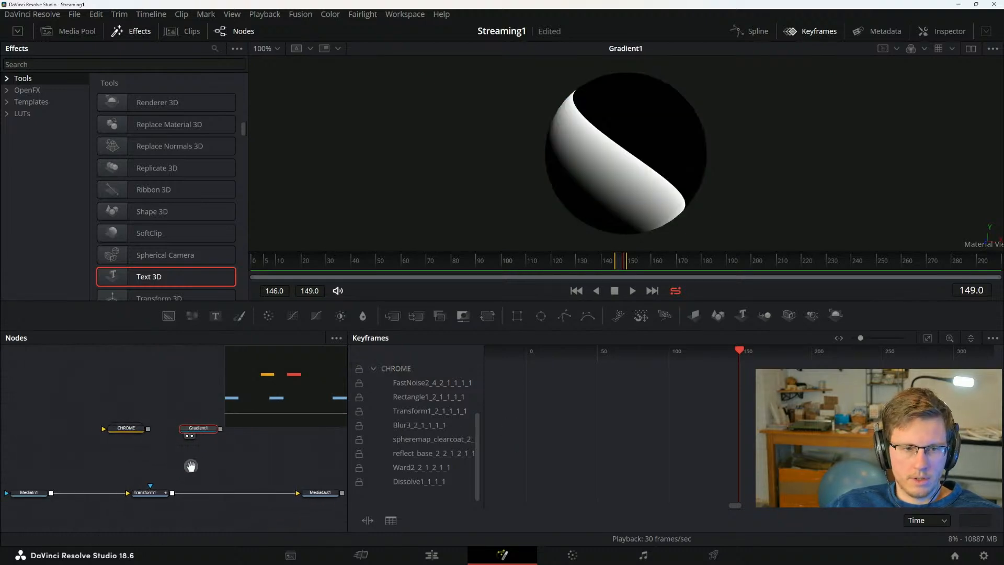
click(153, 493)
key(1)
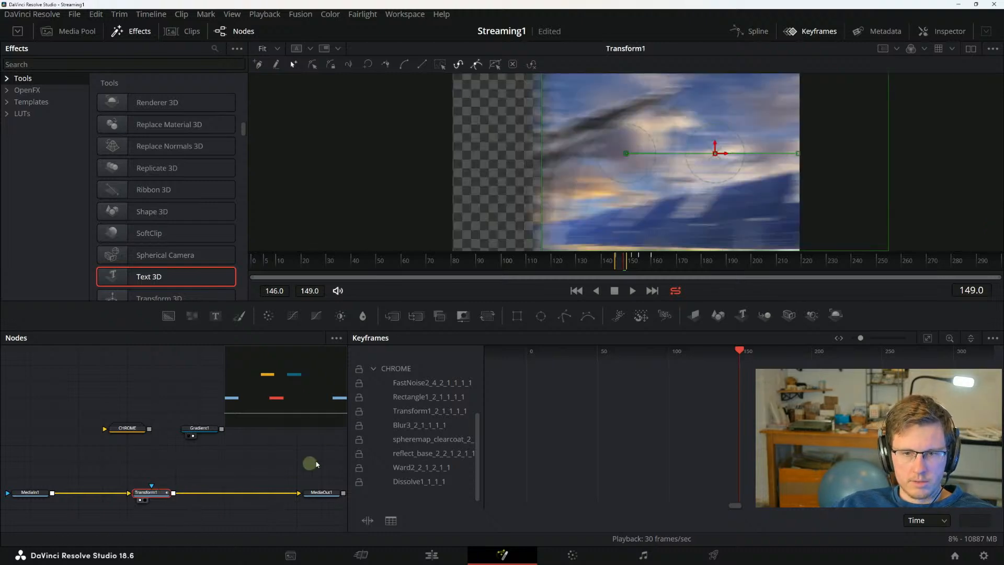
scroll(614, 417, up, 1)
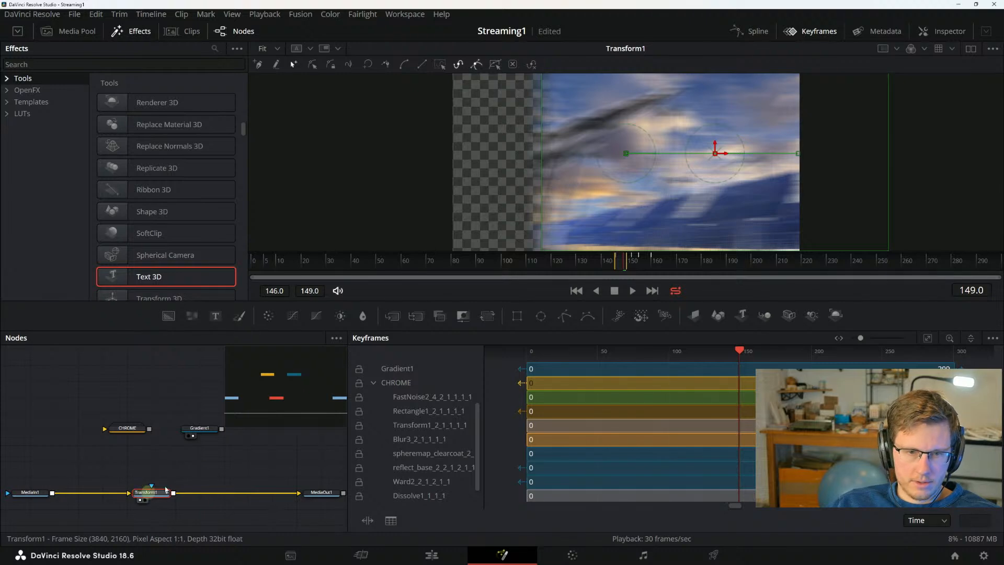
Open the Spline editor, select Transform1's Displacement curve, and fit it to the view.
click(752, 31)
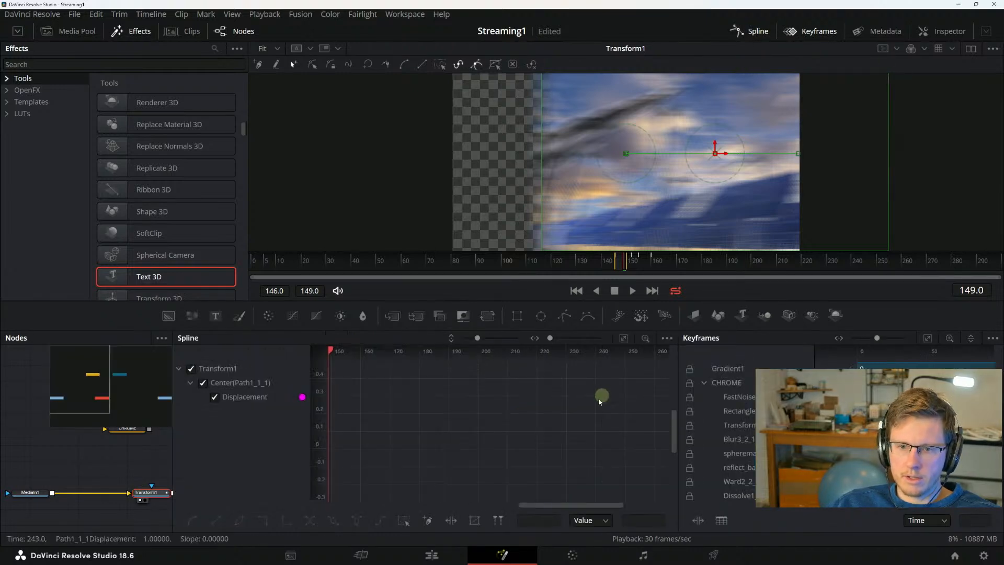
click(241, 396)
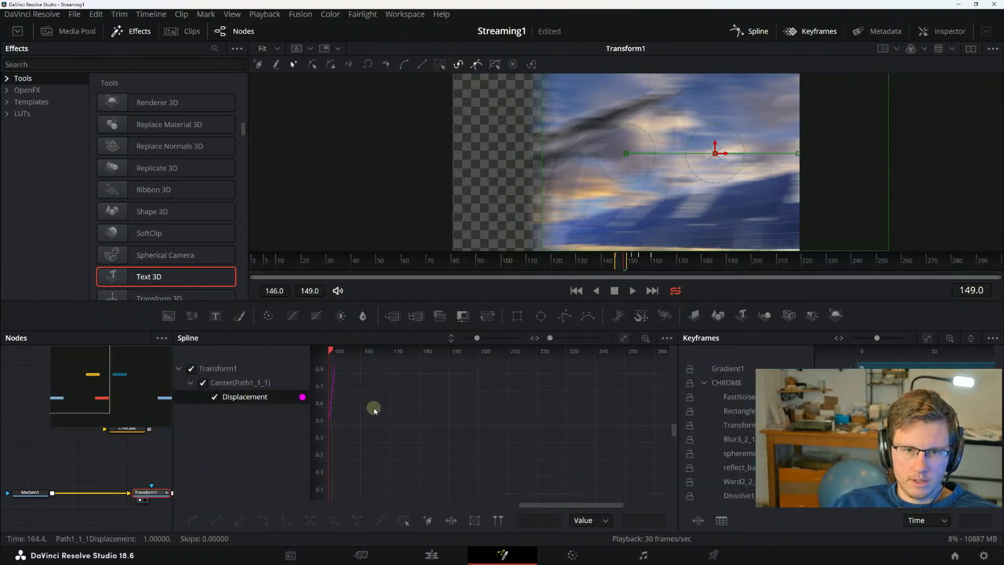
click(624, 338)
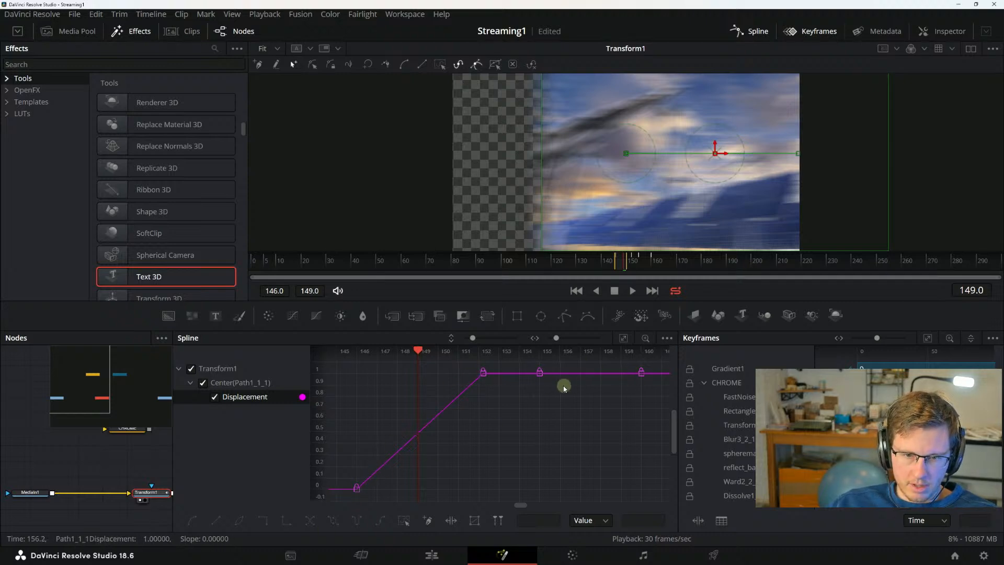
Switch to the manual and reread the line on fitting all layers to the Keyframes Editor's width.
key(alt+Tab)
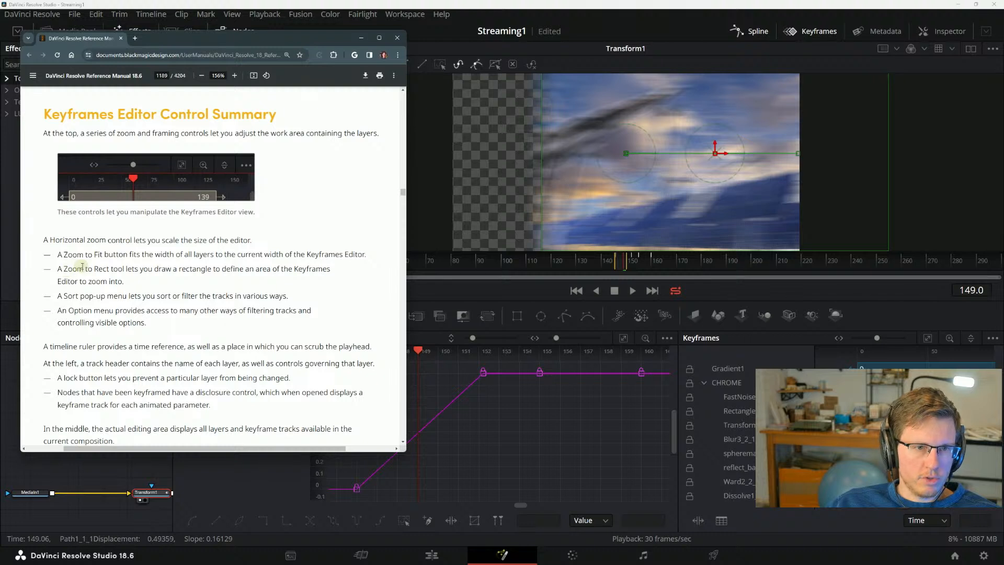
drag(121, 253, 334, 254)
click(193, 251)
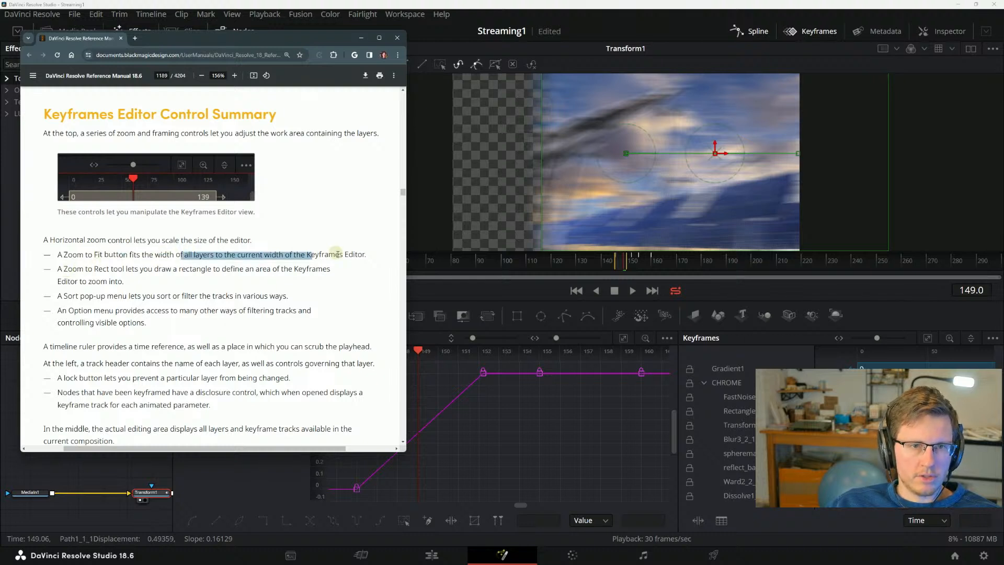
Return to DaVinci Resolve from the manual and zoom the Keyframes editor's timeline out around the CHROME layers.
click(339, 256)
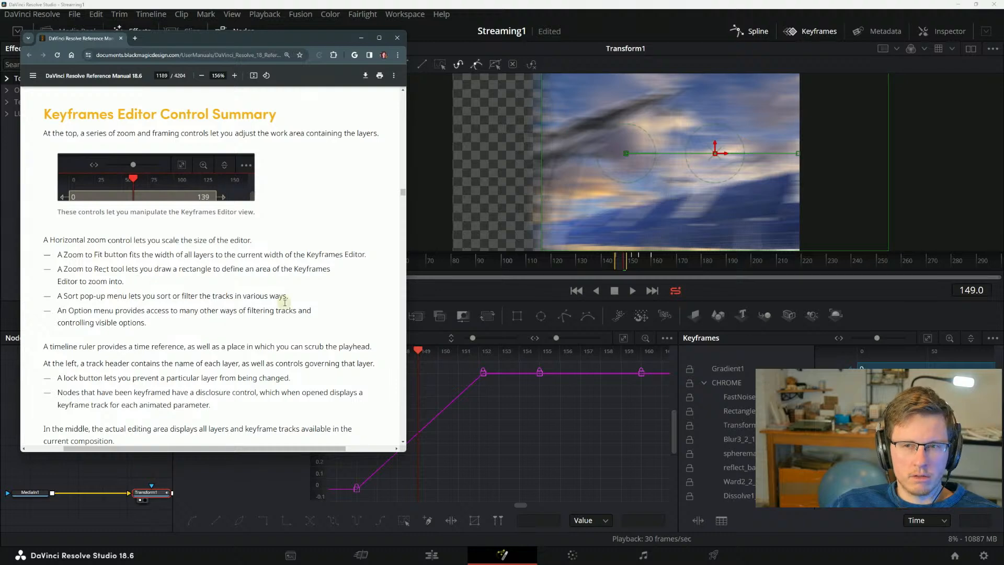
click(970, 329)
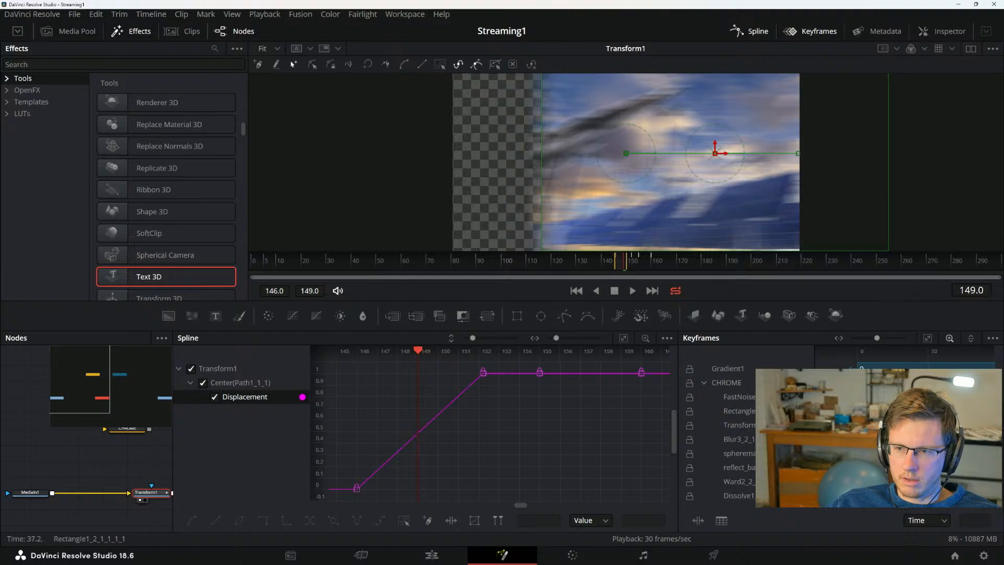
scroll(908, 411, down, 3)
scroll(903, 396, down, 2)
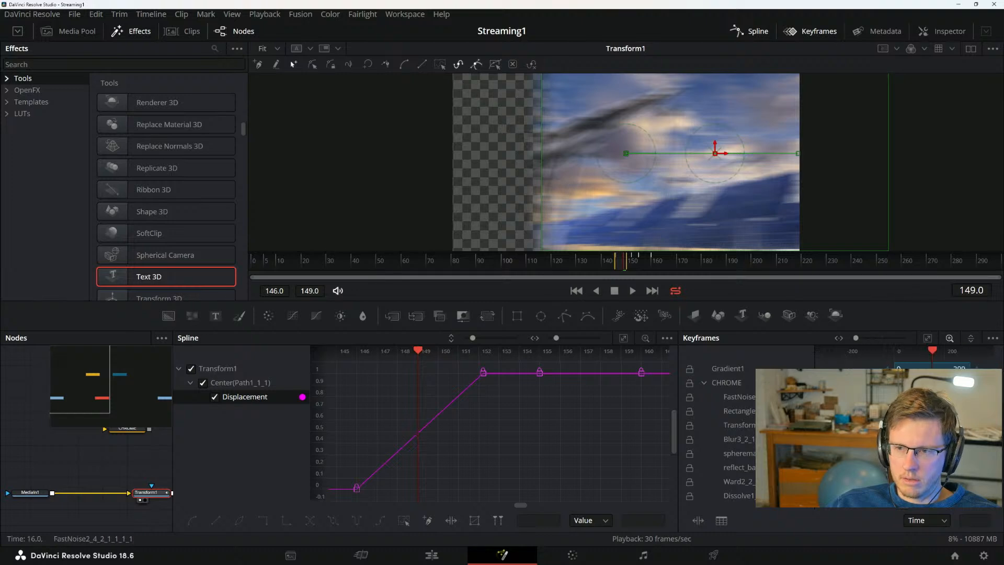
click(871, 383)
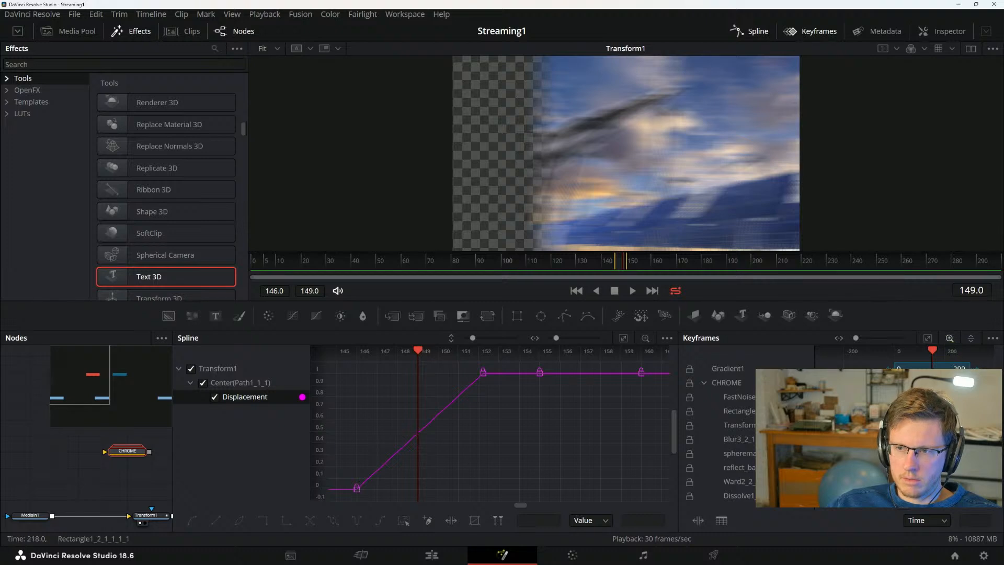
drag(879, 360, 884, 384)
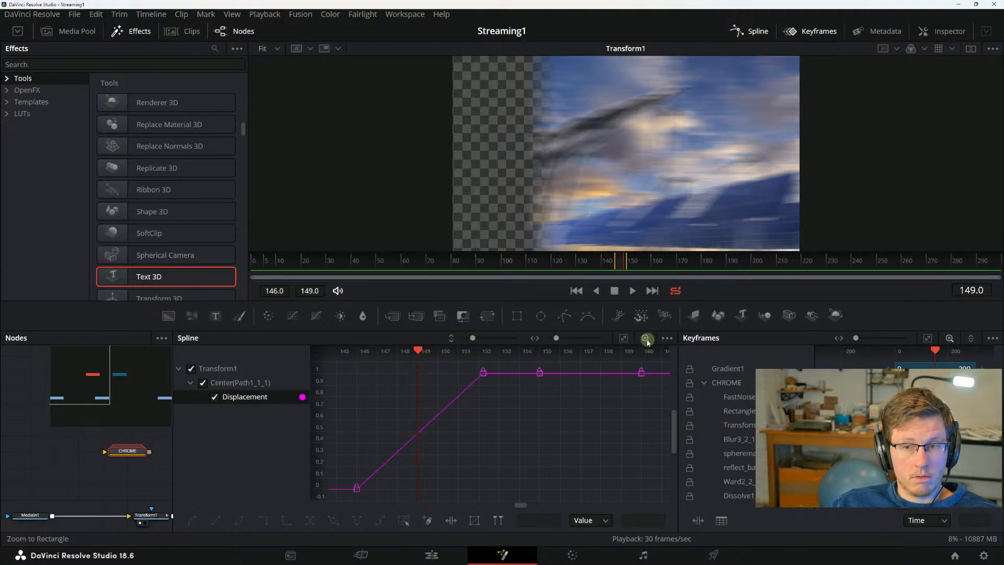
Try Zoom to Rectangle on Transform1's Displacement curve in the Spline editor, and fit the curve back to the view.
drag(369, 376, 591, 481)
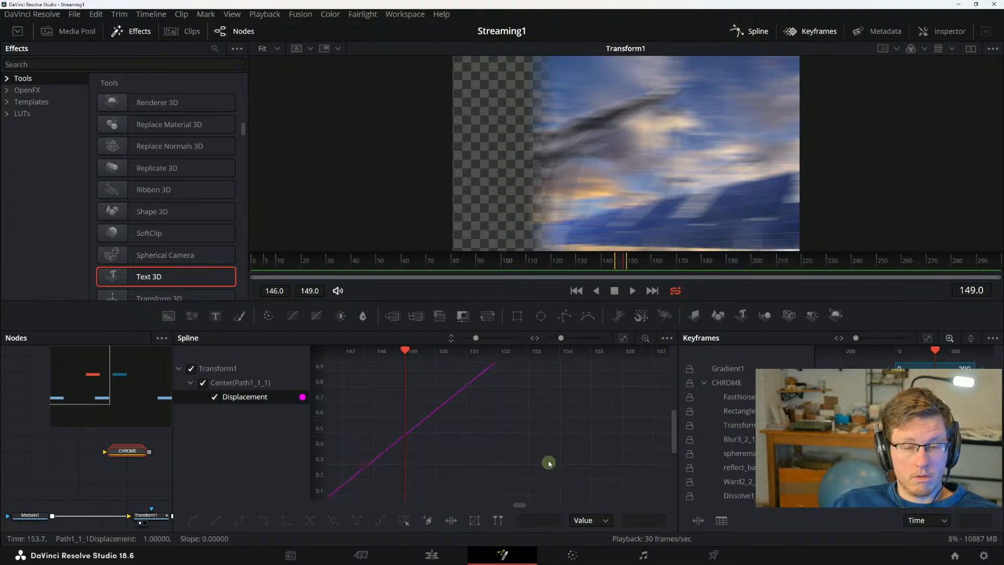
scroll(889, 418, up, 3)
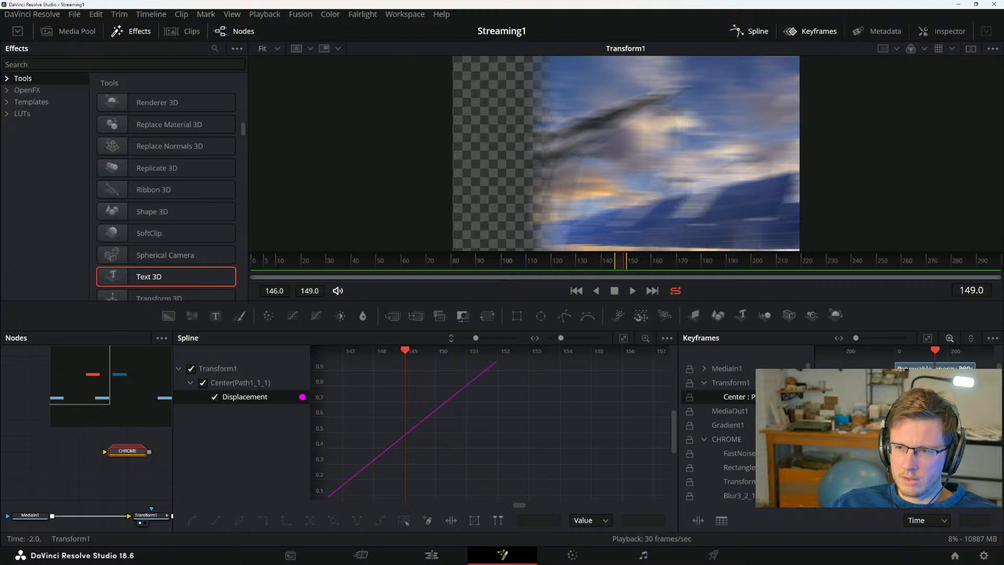
scroll(952, 397, up, 3)
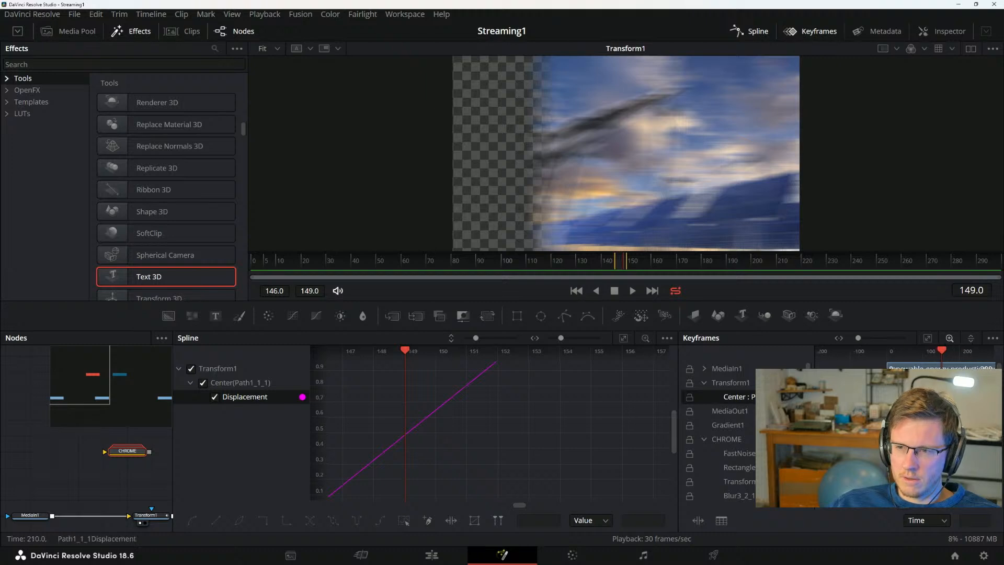
click(927, 339)
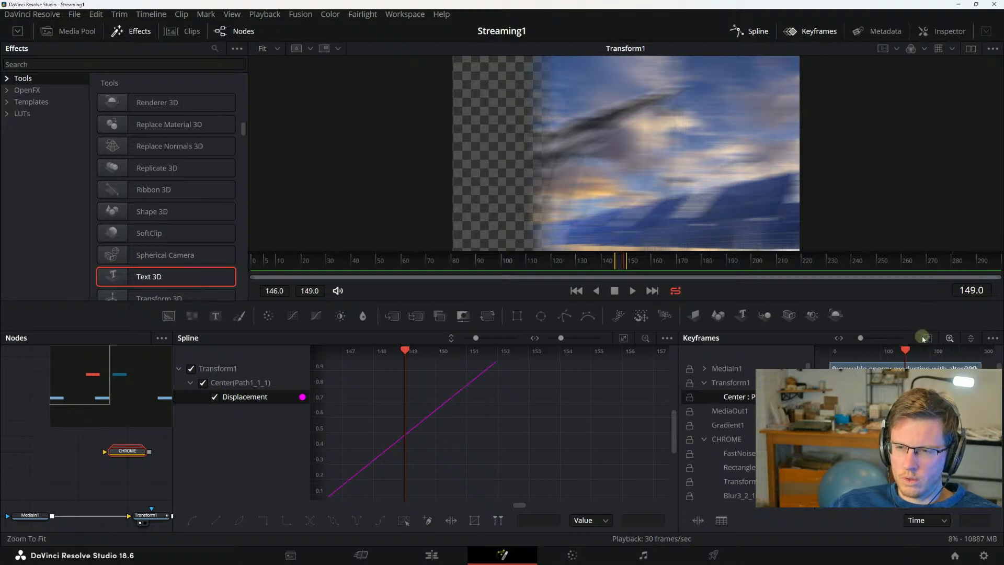
click(734, 383)
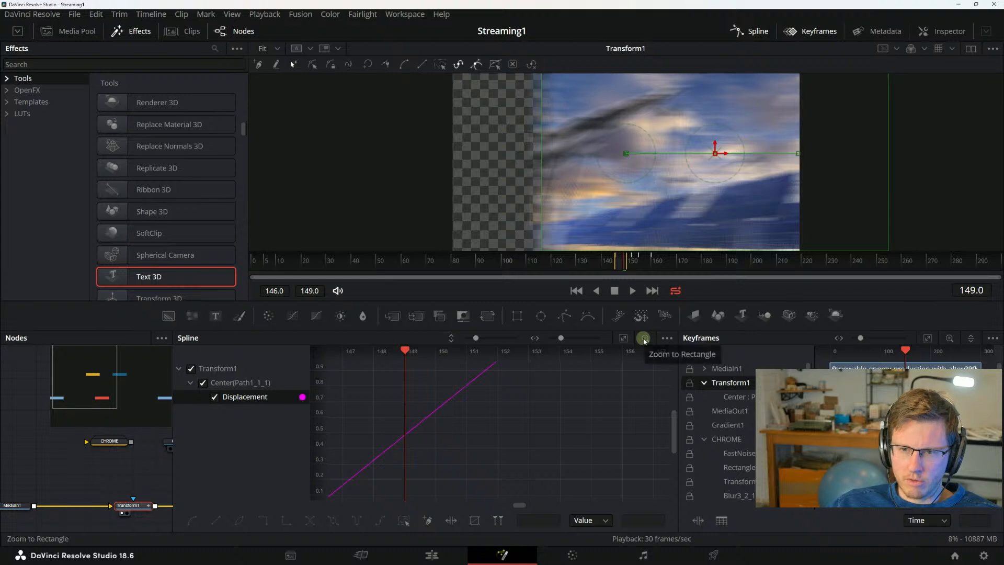
click(623, 337)
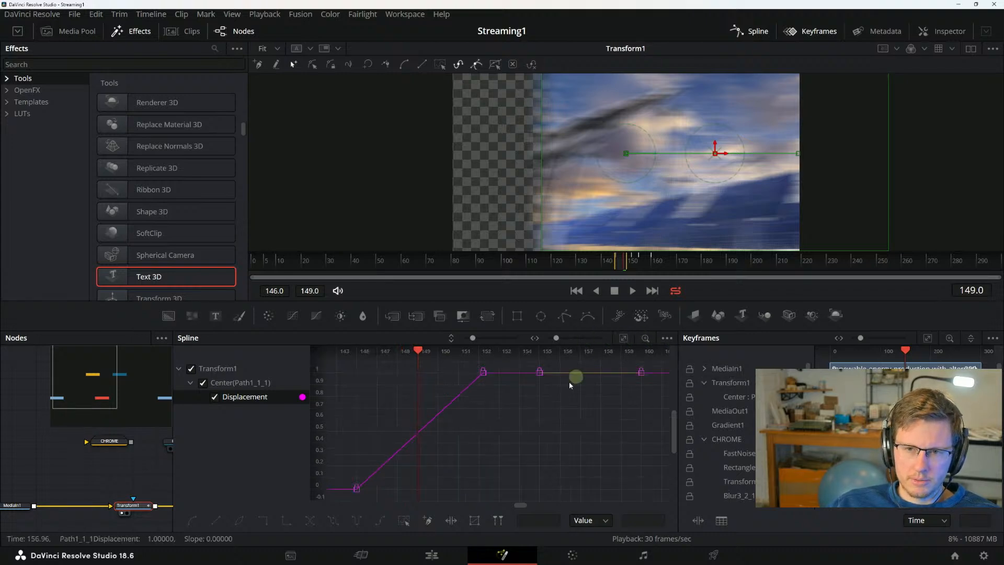
Check the manual's Sort entry, sort the Keyframes editor's layers alphabetically by name, and collapse the CHROME layer.
key(alt+Tab)
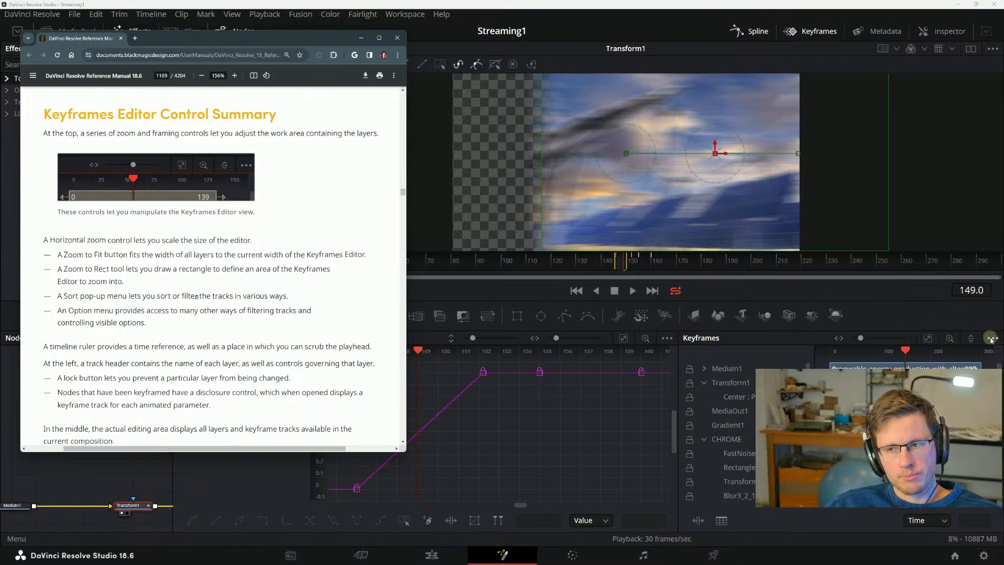
click(971, 340)
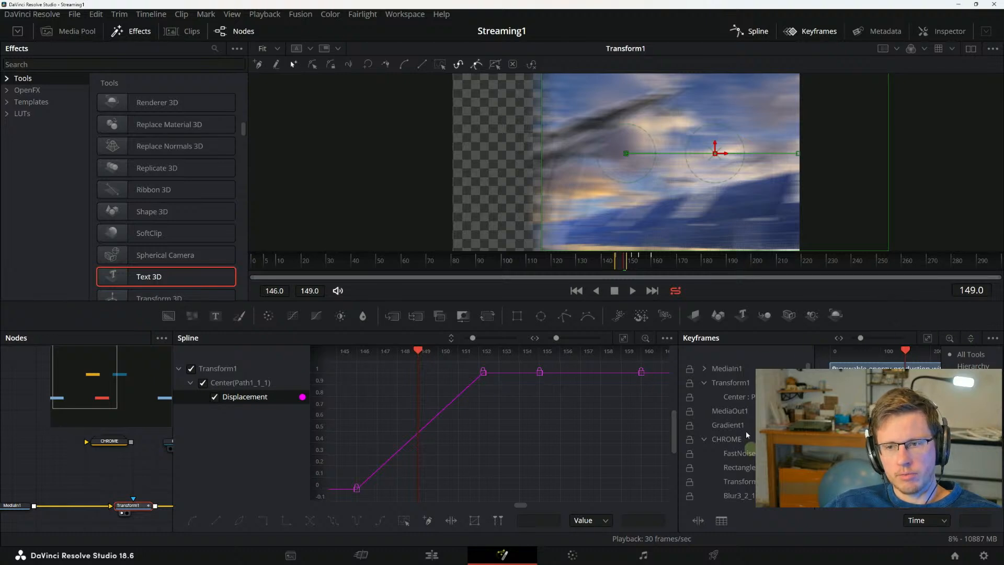
click(961, 389)
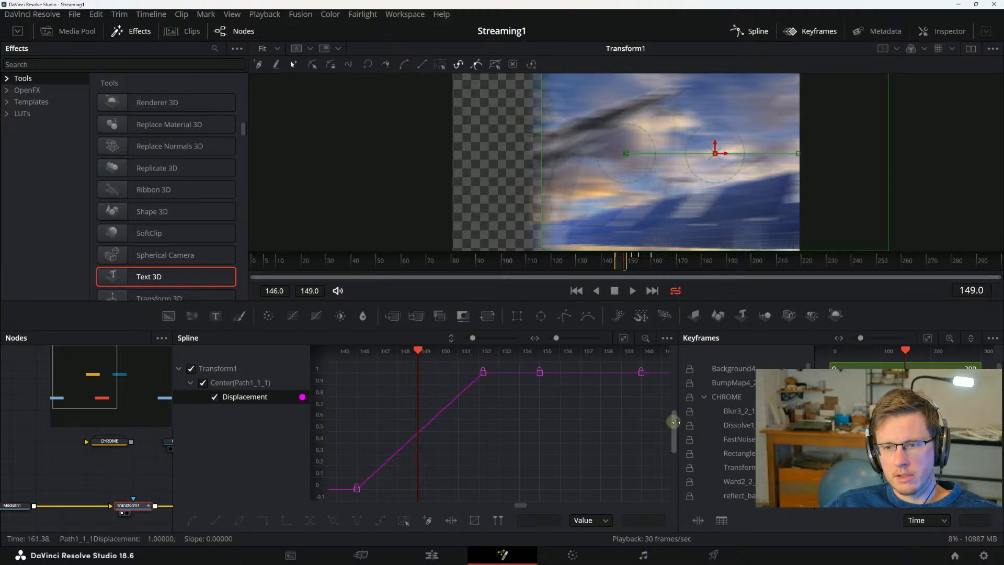
click(705, 397)
scroll(732, 424, down, 5)
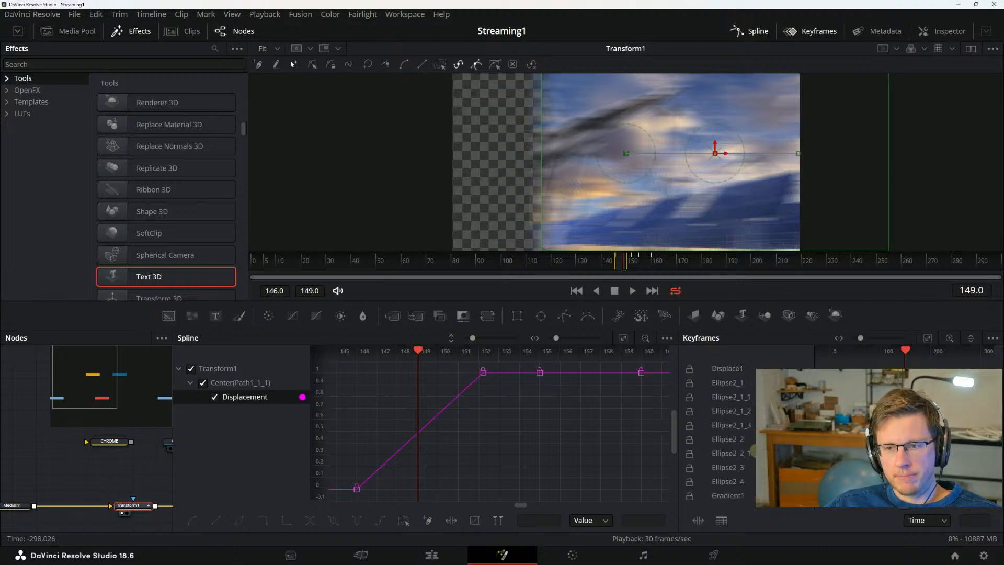
scroll(732, 423, up, 4)
scroll(754, 451, down, 8)
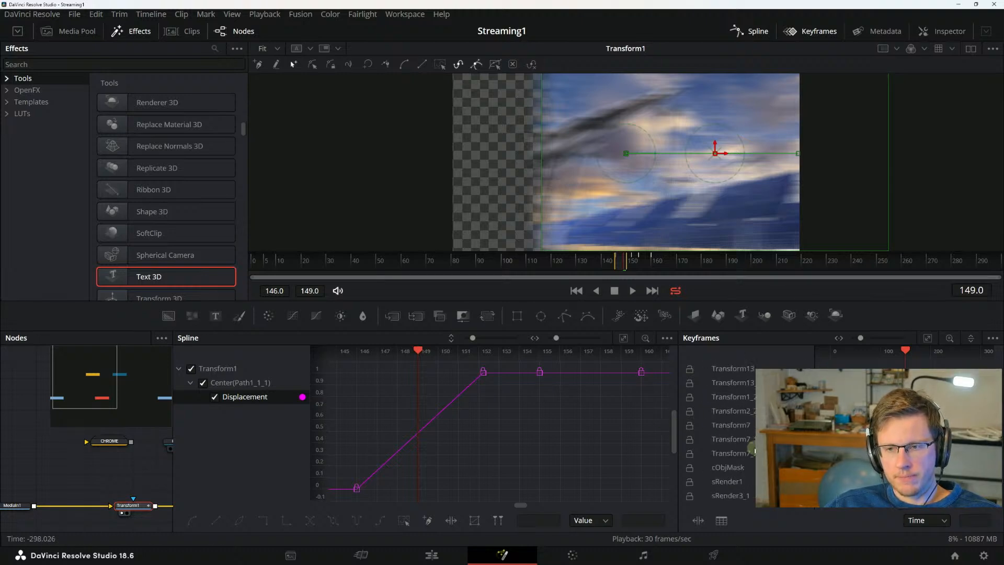
scroll(748, 443, up, 12)
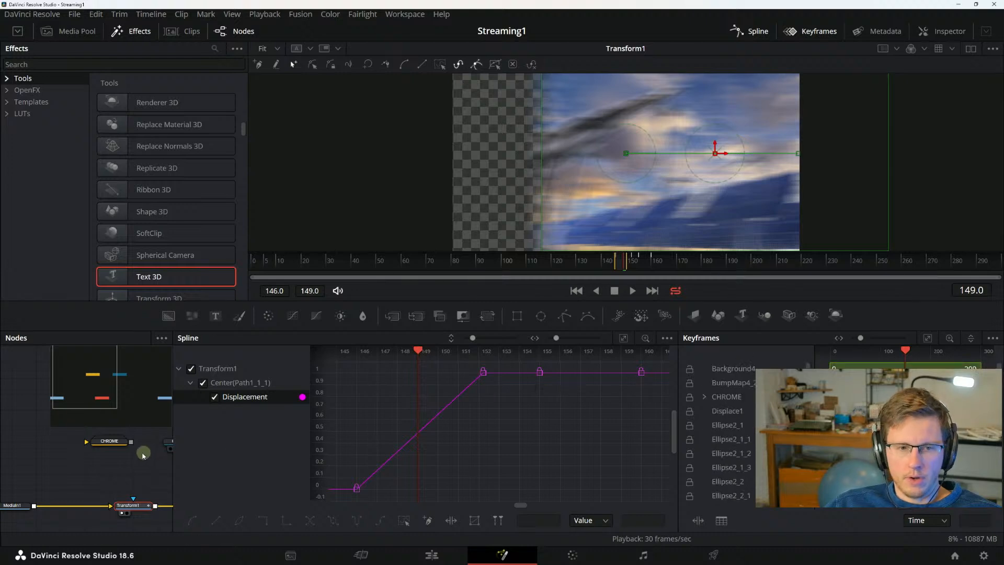
Open the CHROME group in the node graph to show its inner nodes and compare them with the Keyframes editor's layers.
click(110, 443)
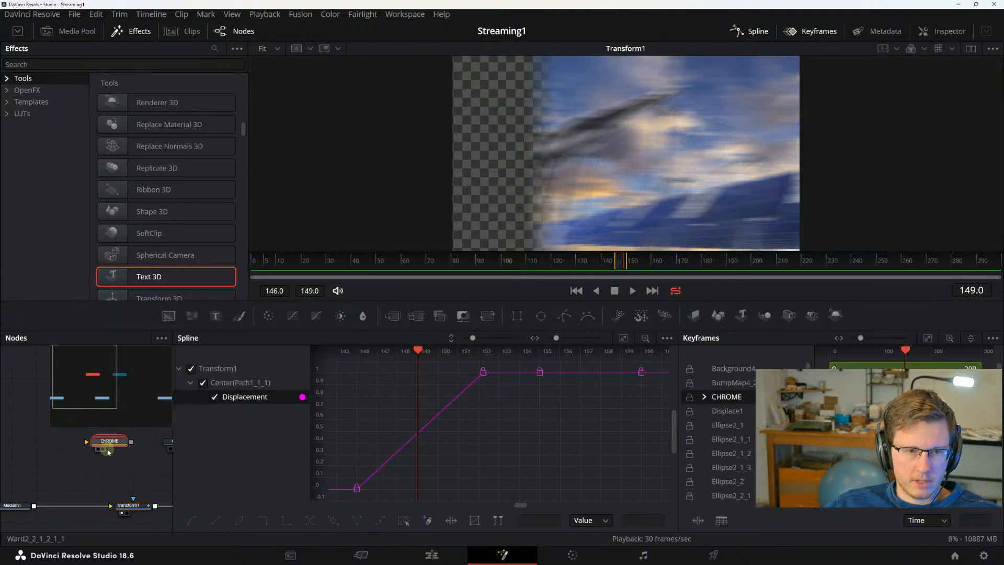
mouse_move(134, 456)
mouse_down()
mouse_move(64, 457)
mouse_move(113, 454)
mouse_up()
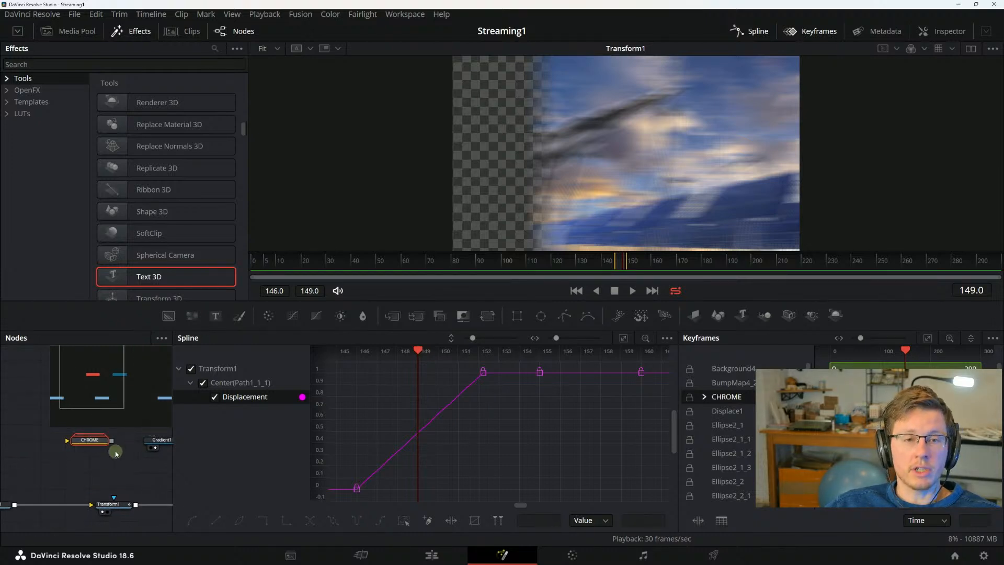
drag(87, 462, 80, 473)
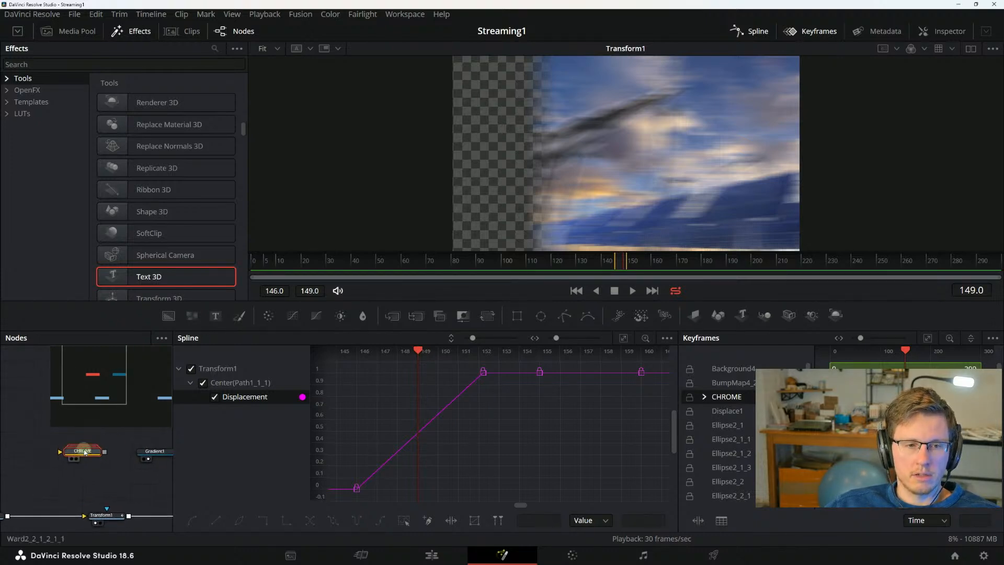
double_click(85, 452)
drag(80, 440, 144, 438)
double_click(95, 444)
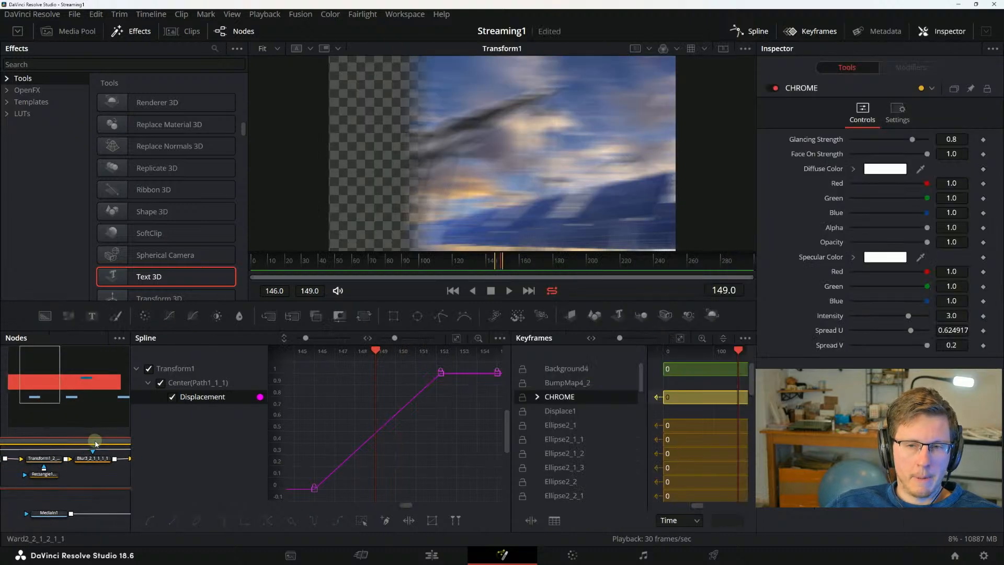
scroll(565, 450, down, 5)
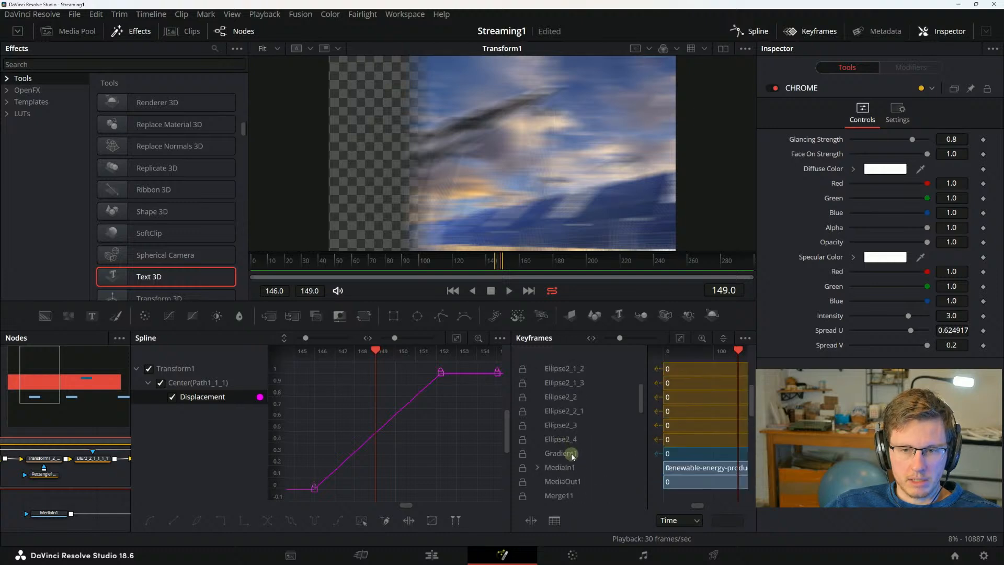
scroll(572, 456, up, 5)
Collapse the CHROME group back to a single node and preview its material sphere in the viewer.
click(84, 435)
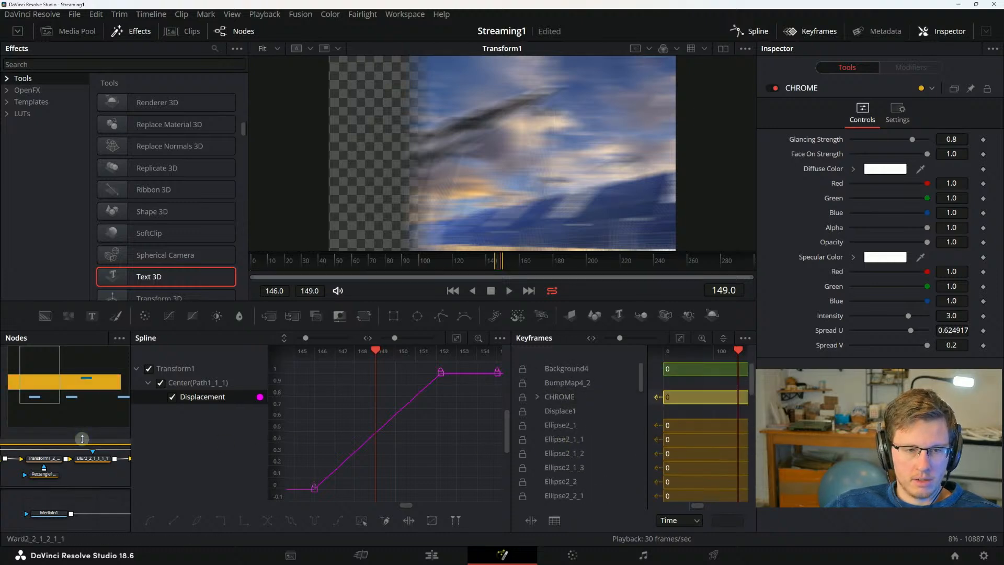
scroll(84, 438, down, 3)
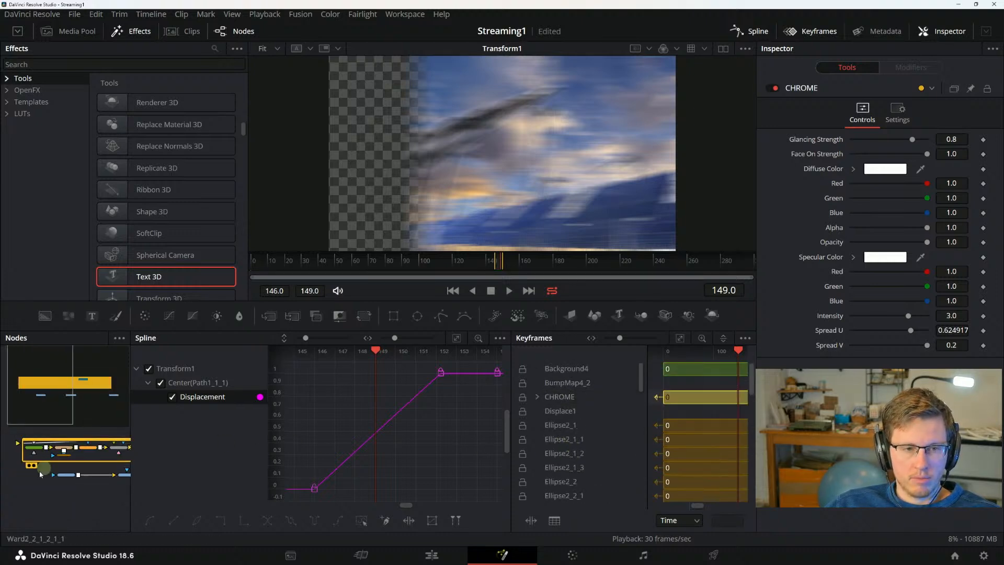
click(25, 443)
scroll(25, 443, up, 3)
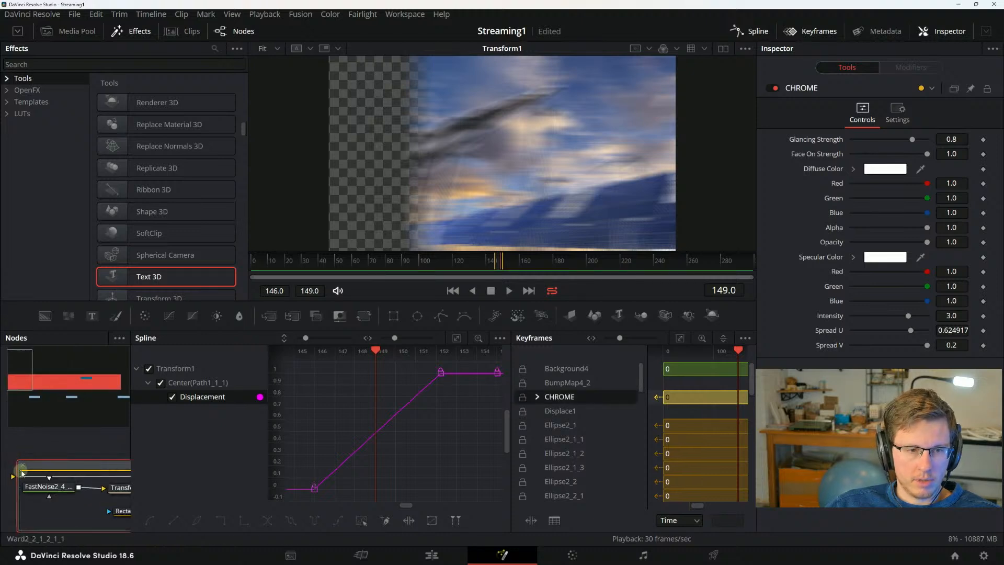
click(23, 465)
scroll(80, 467, down, 4)
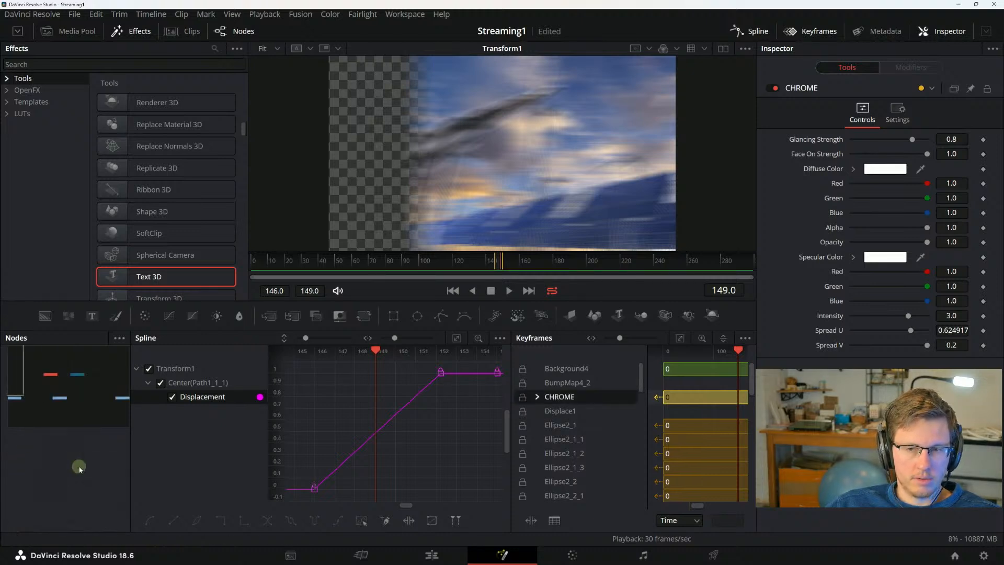
drag(103, 463, 25, 453)
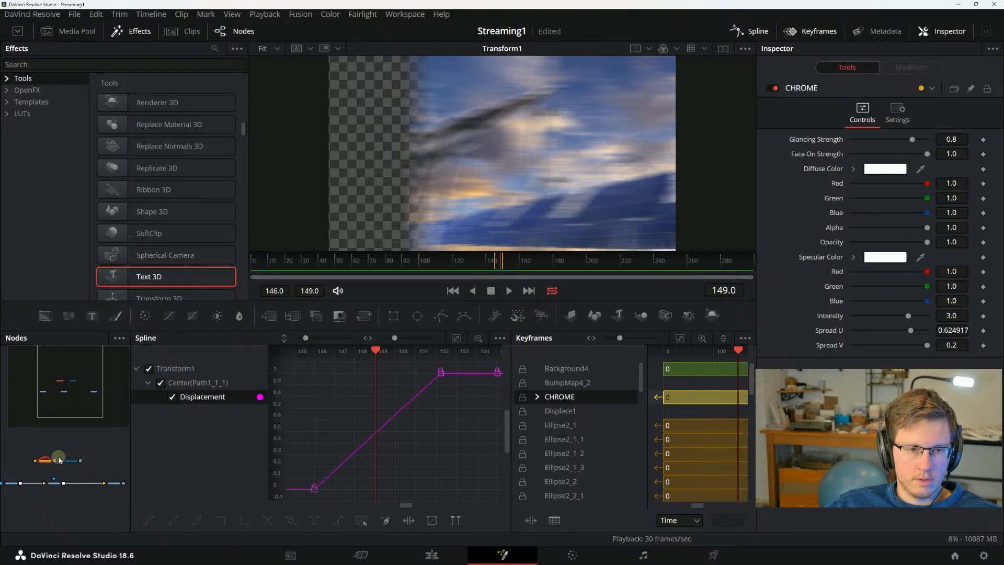
key(1)
drag(535, 113, 456, 187)
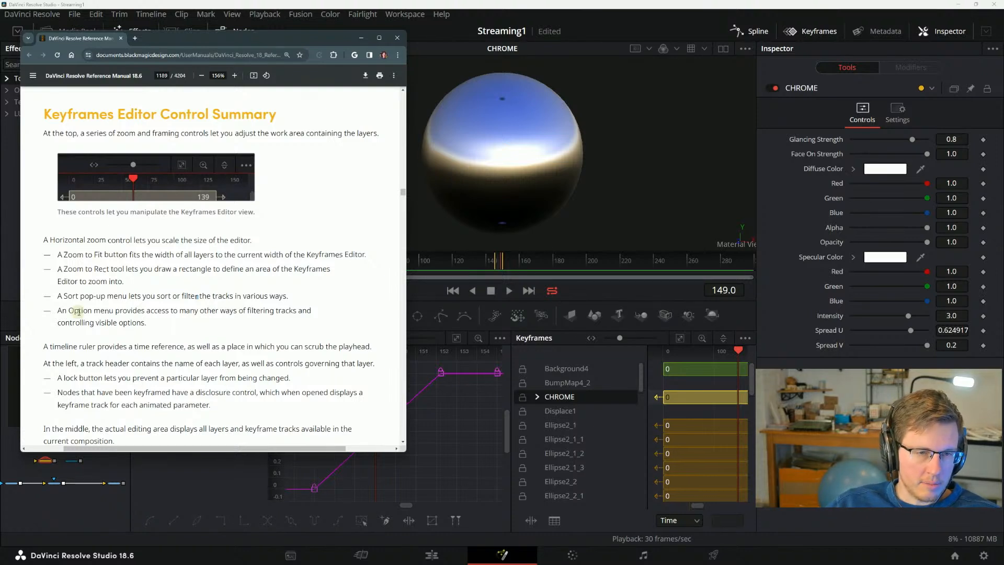
Read the manual's lines on the Keyframes Editor's Option menu, timeline ruler, and track header controls.
mouse_move(116, 314)
mouse_down()
mouse_move(188, 313)
mouse_move(108, 299)
mouse_up()
click(213, 318)
click(207, 303)
click(273, 319)
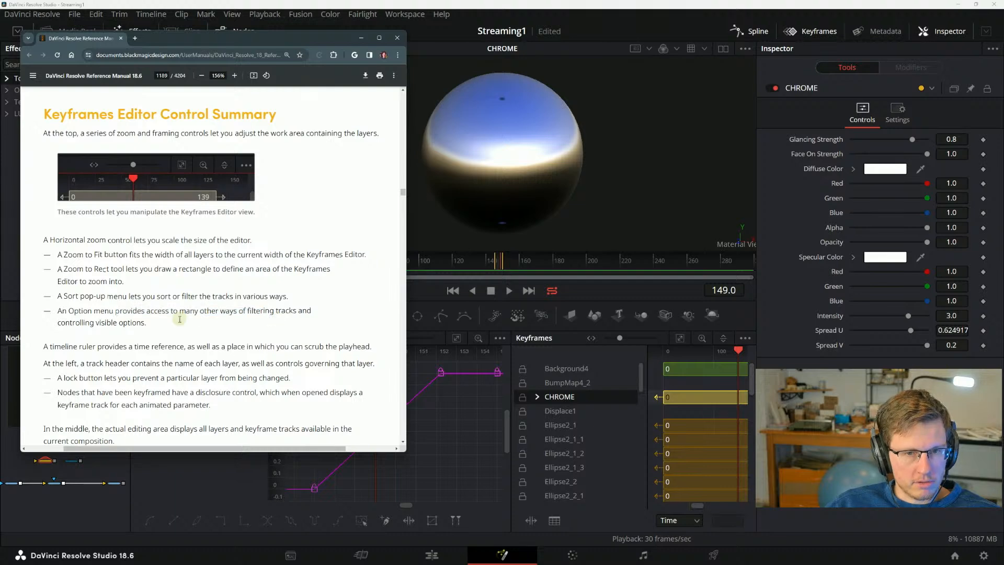
drag(187, 312, 60, 288)
click(176, 320)
drag(46, 347, 146, 346)
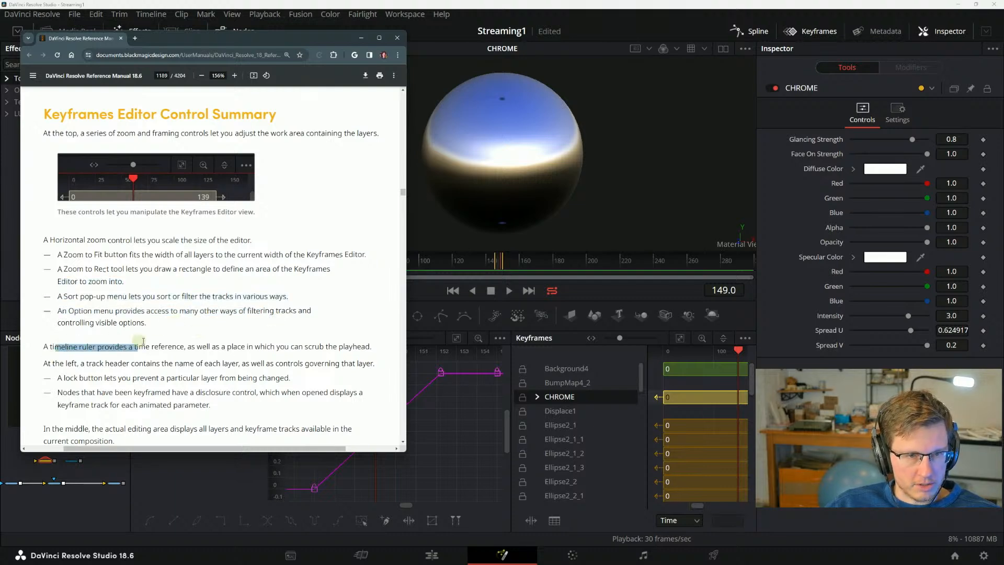
click(163, 344)
scroll(160, 268, down, 2)
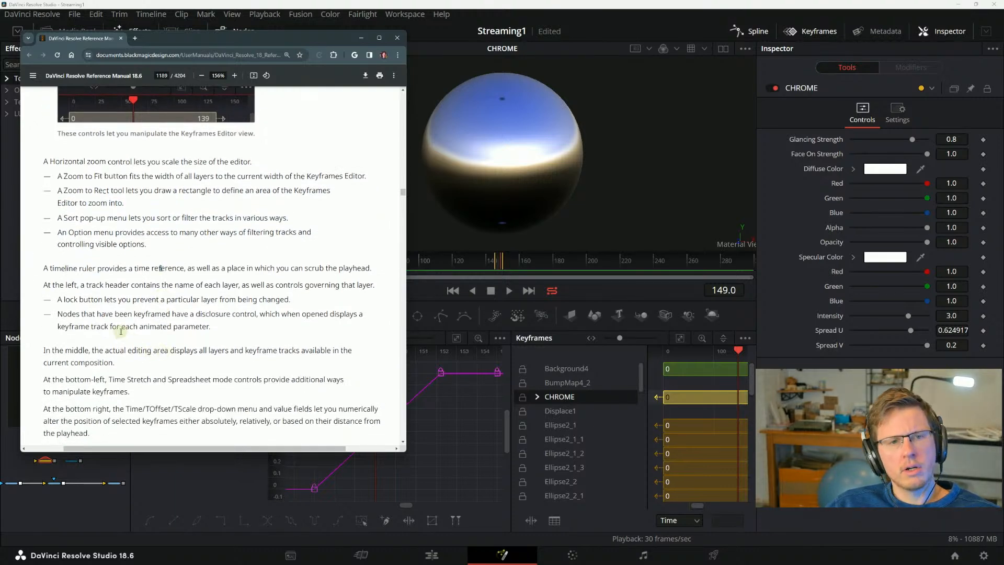
drag(237, 285, 202, 272)
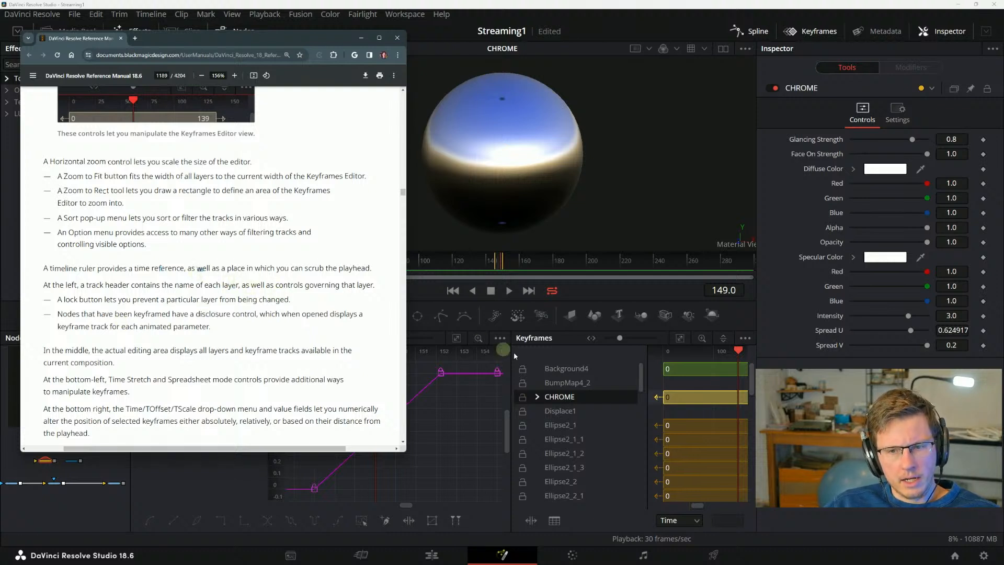
Close the Spline editor to give the Keyframes editor more width, and switch back to the manual.
click(758, 31)
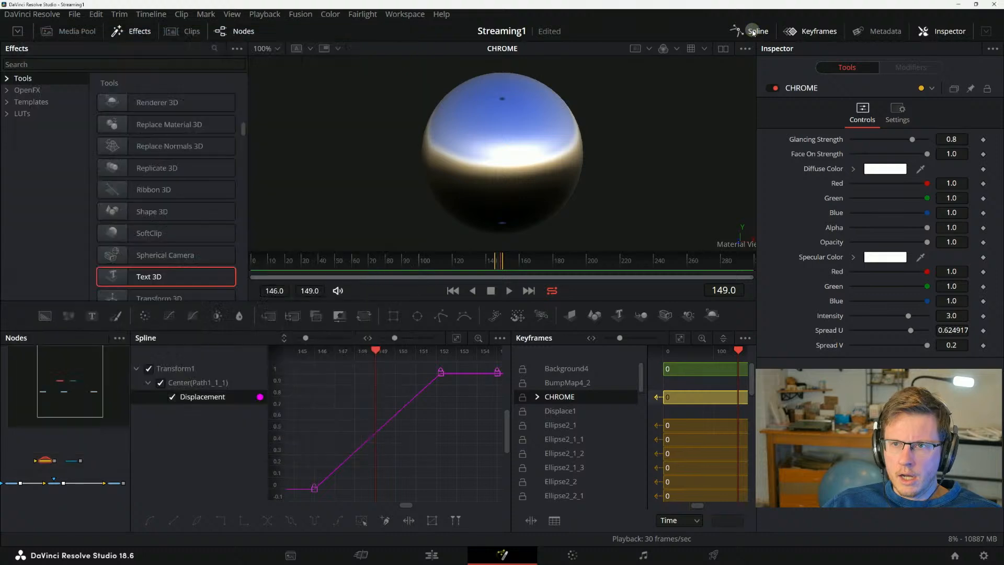
click(758, 31)
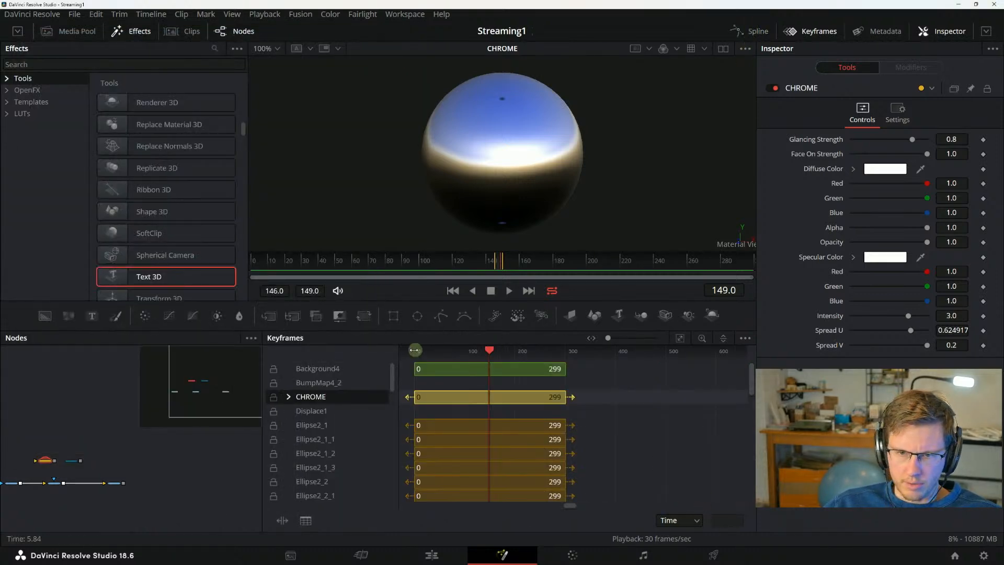
key(alt+Tab)
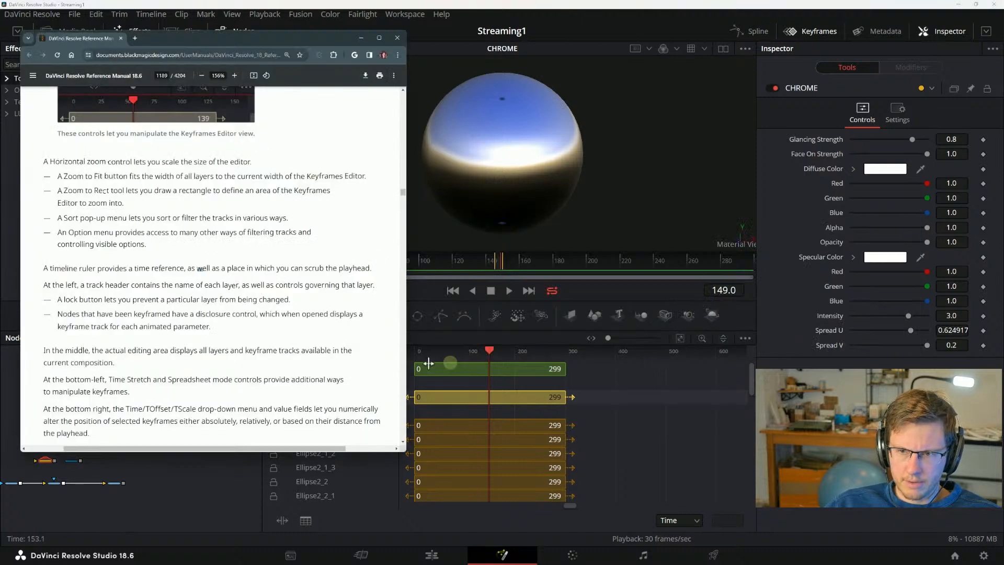
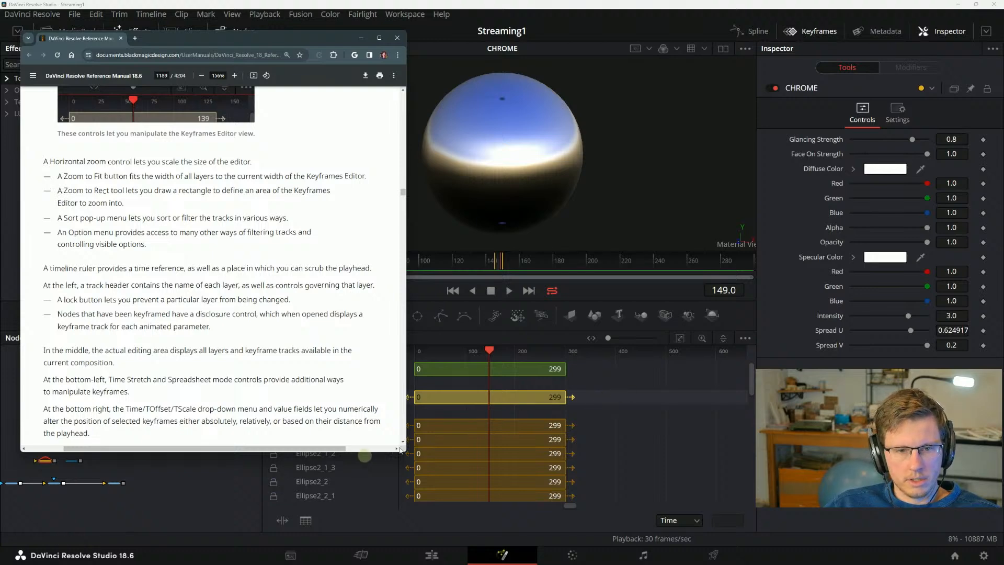
Expand the CHROME layer in the Keyframes editor to view its inner node tracks, and collapse it again.
middle_click(617, 428)
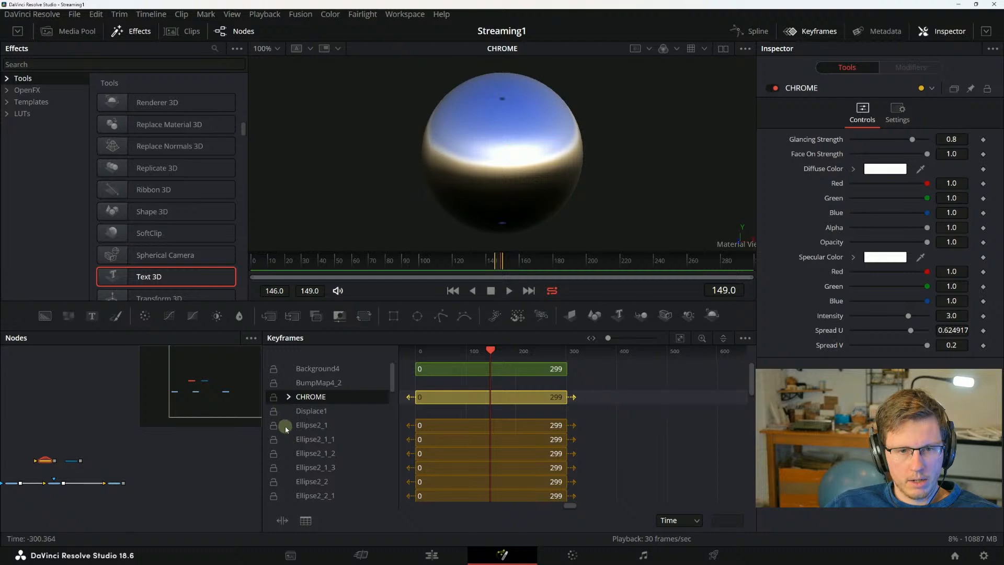
click(289, 397)
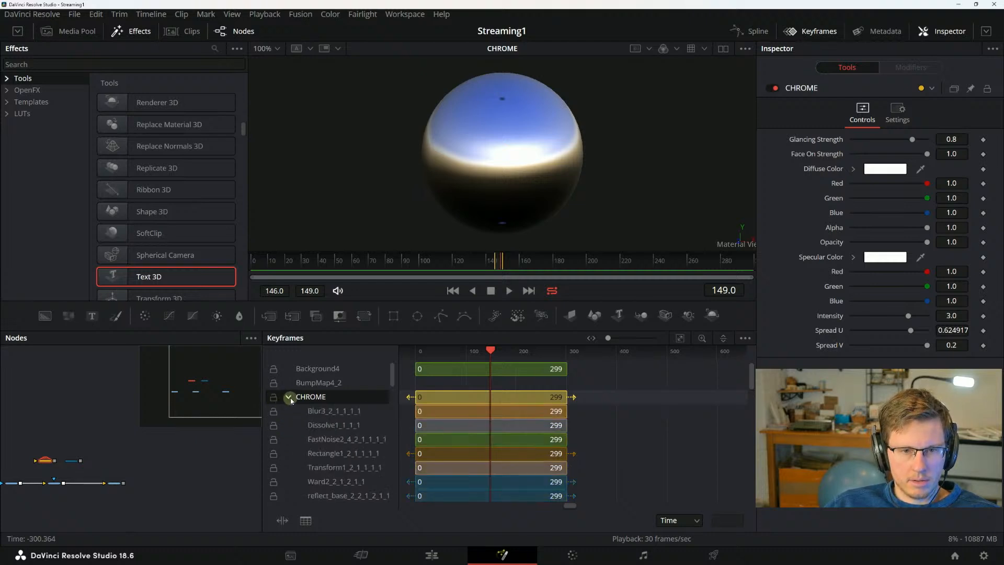
click(288, 397)
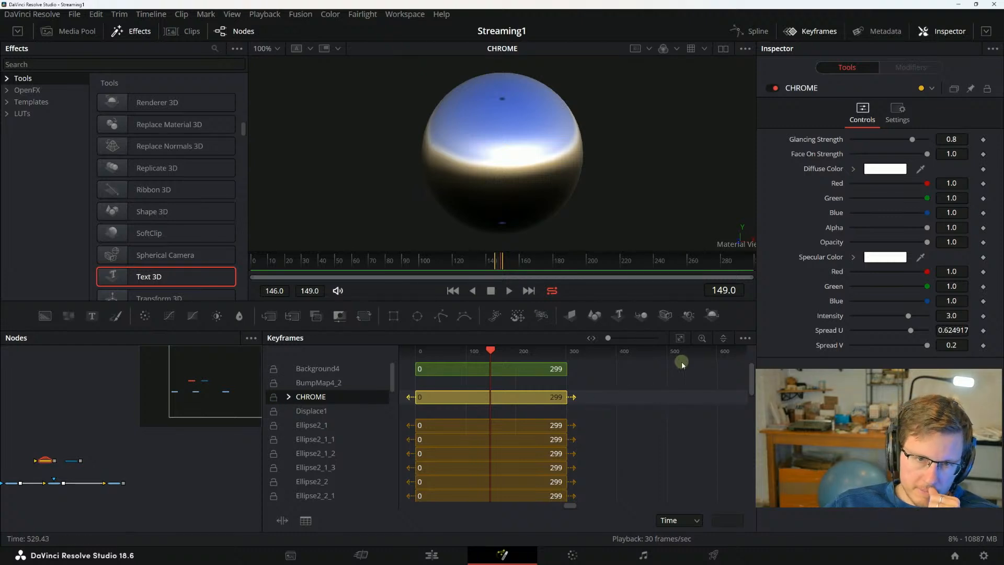
Look through the Keyframes editor's Option menu and the CHROME layer's context menu without choosing anything.
click(744, 338)
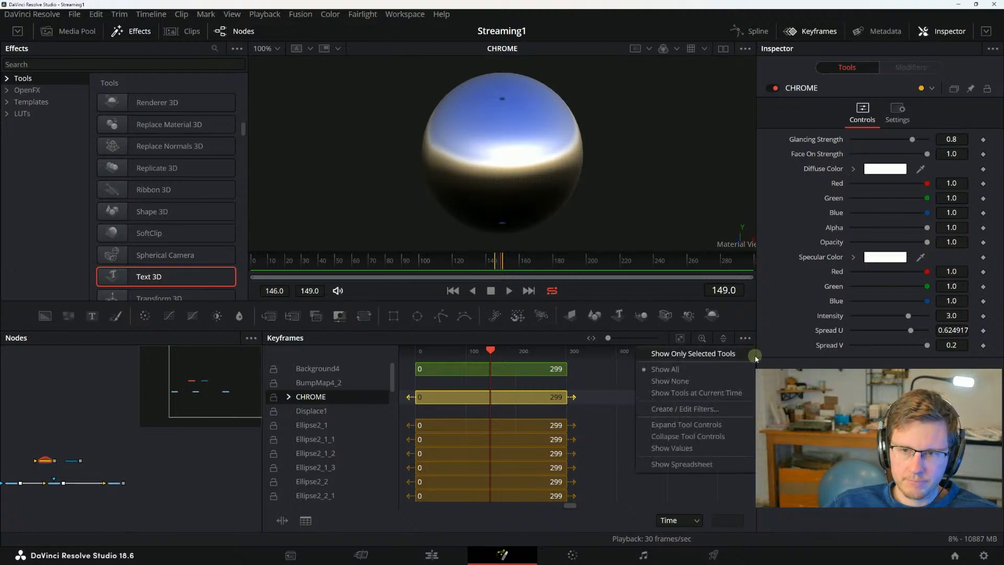
click(270, 412)
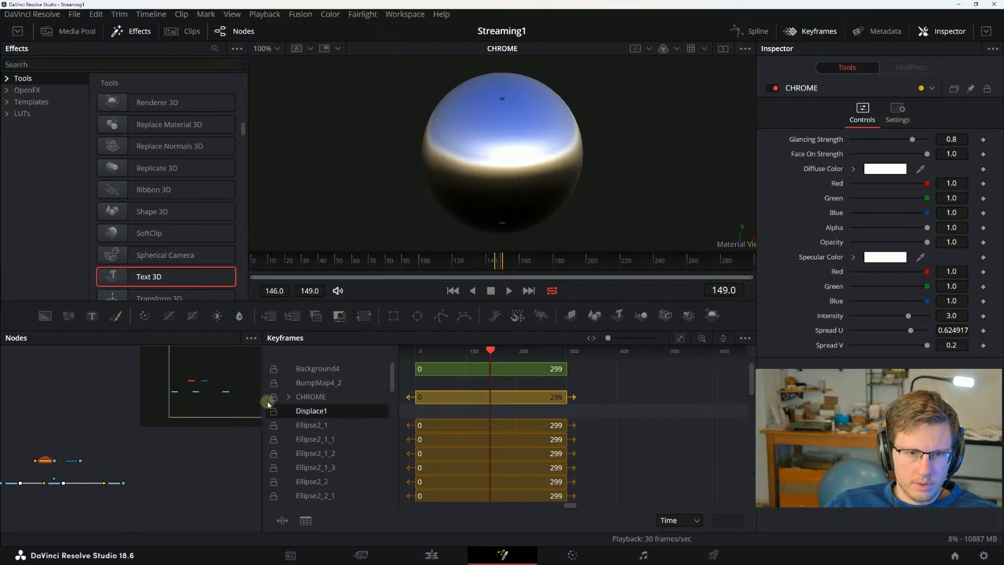
right_click(271, 399)
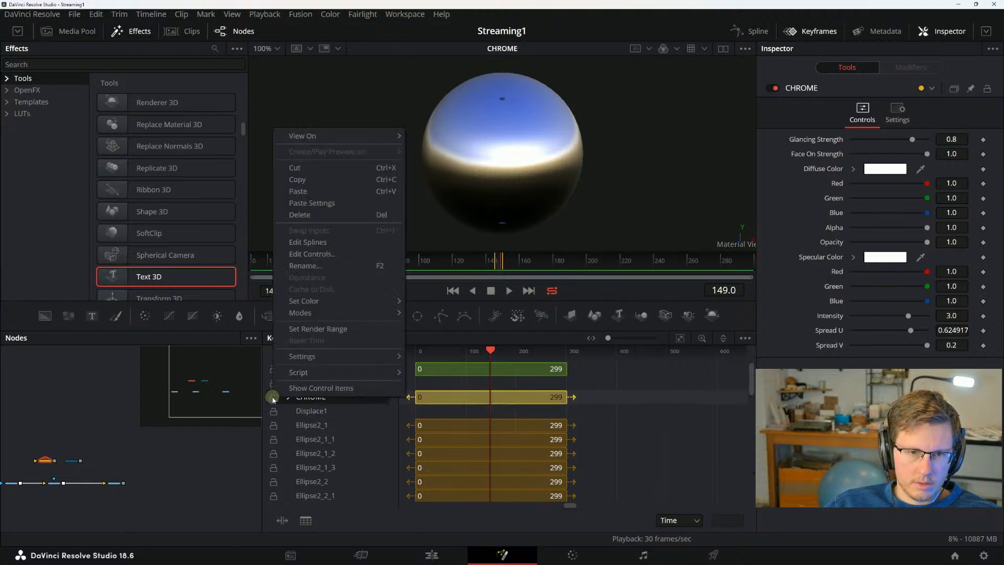
click(272, 400)
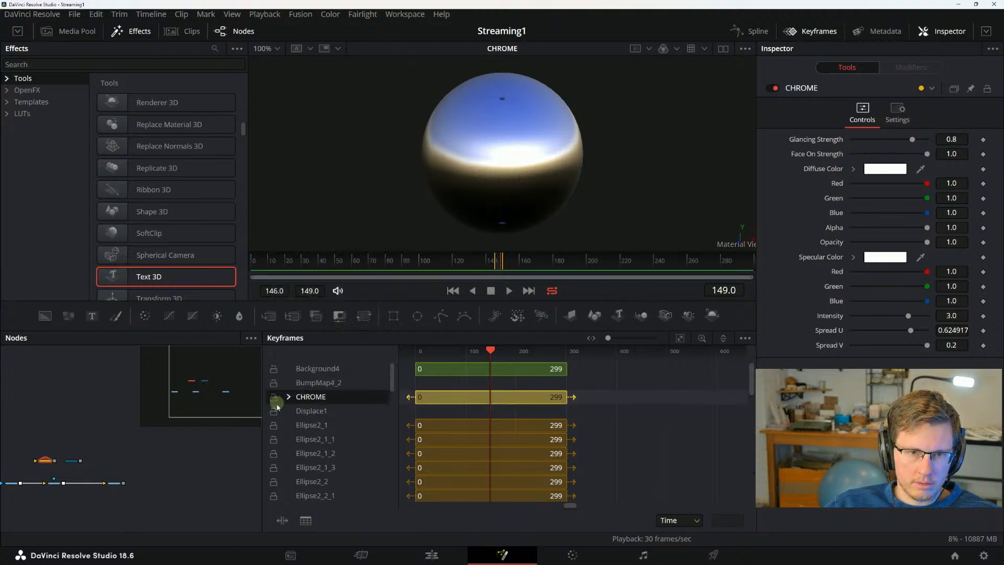
Read the manual's lines on the lock button, the disclosure control, and the Time Stretch and Spreadsheet modes.
key(alt+Tab)
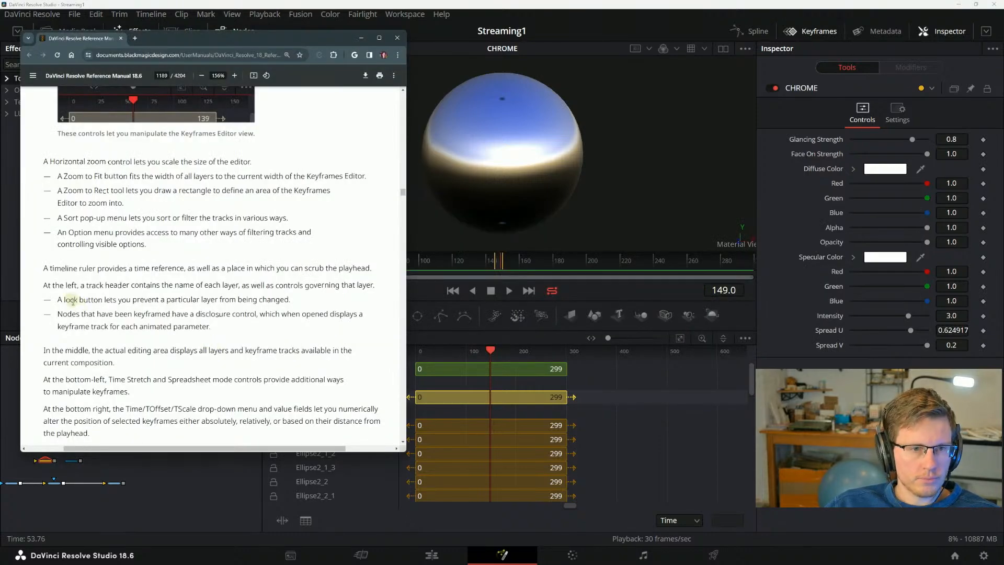
drag(56, 314, 135, 314)
click(148, 313)
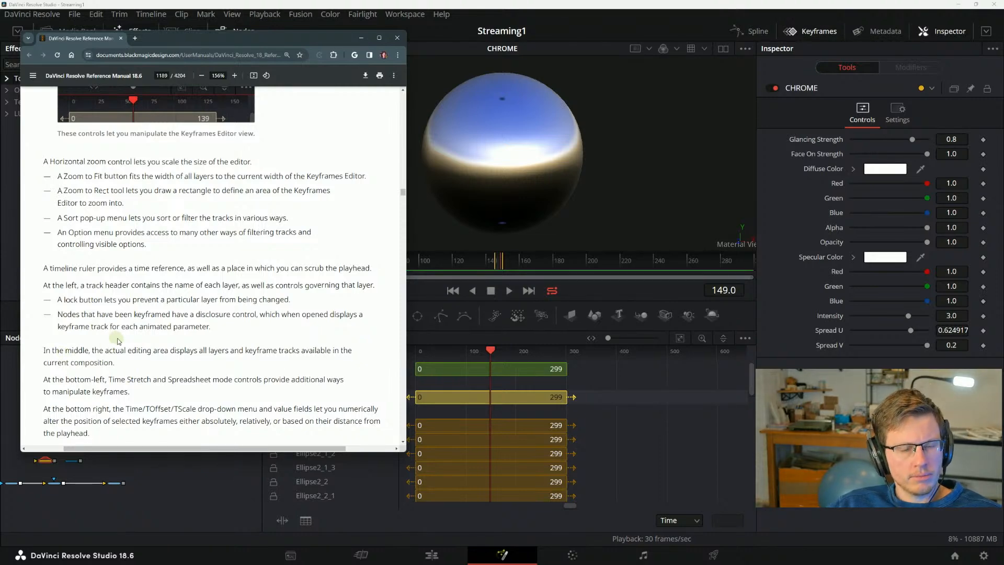
scroll(146, 346, down, 1)
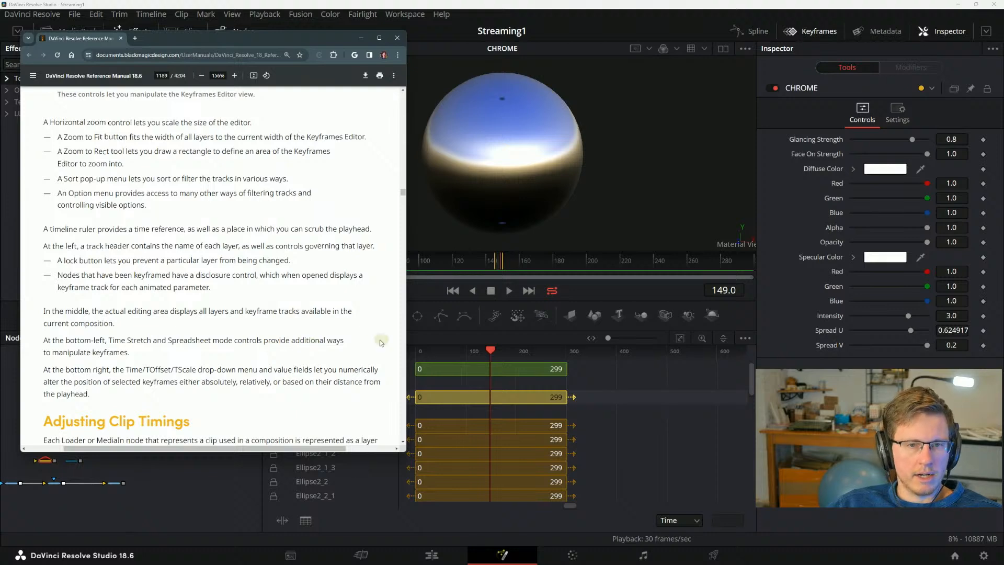
Try showing and hiding the Keyframes editor's spreadsheet, and turn on Time Stretch mode.
click(331, 512)
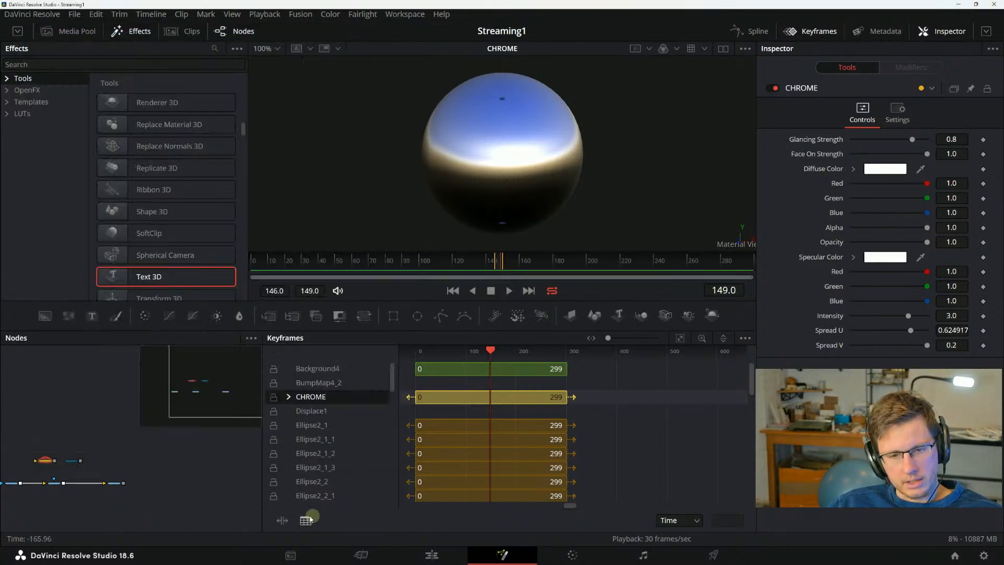
click(306, 521)
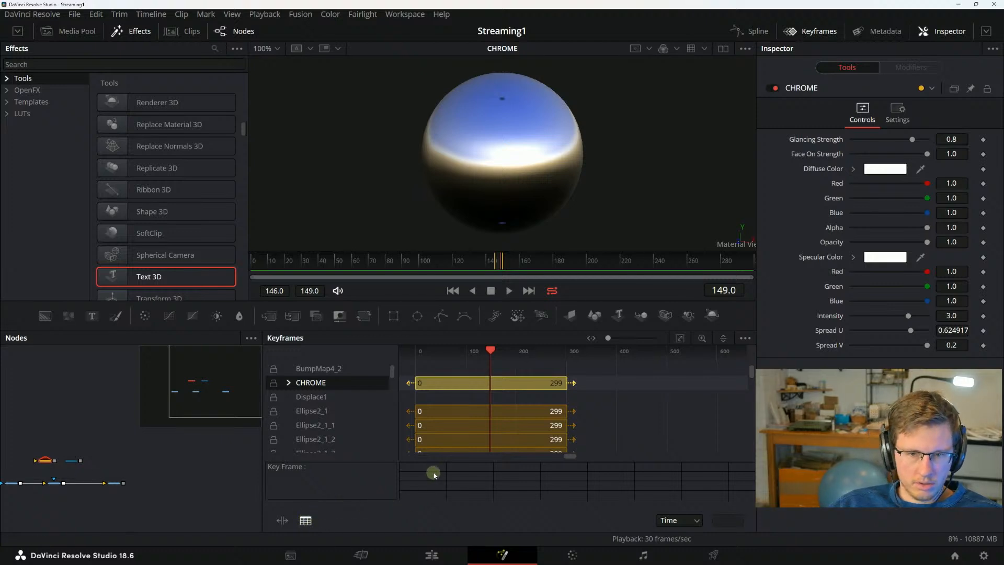
mouse_move(255, 562)
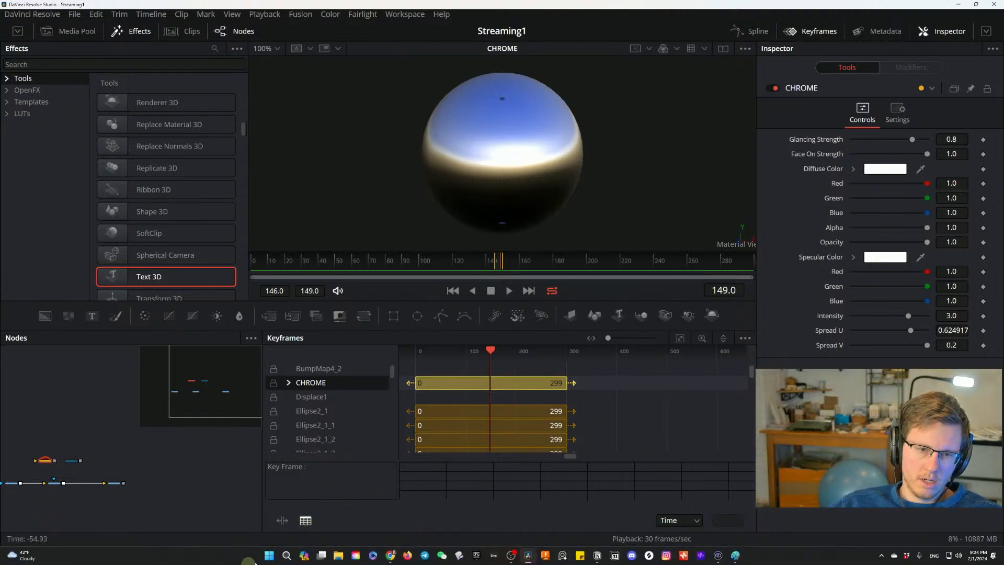
click(305, 522)
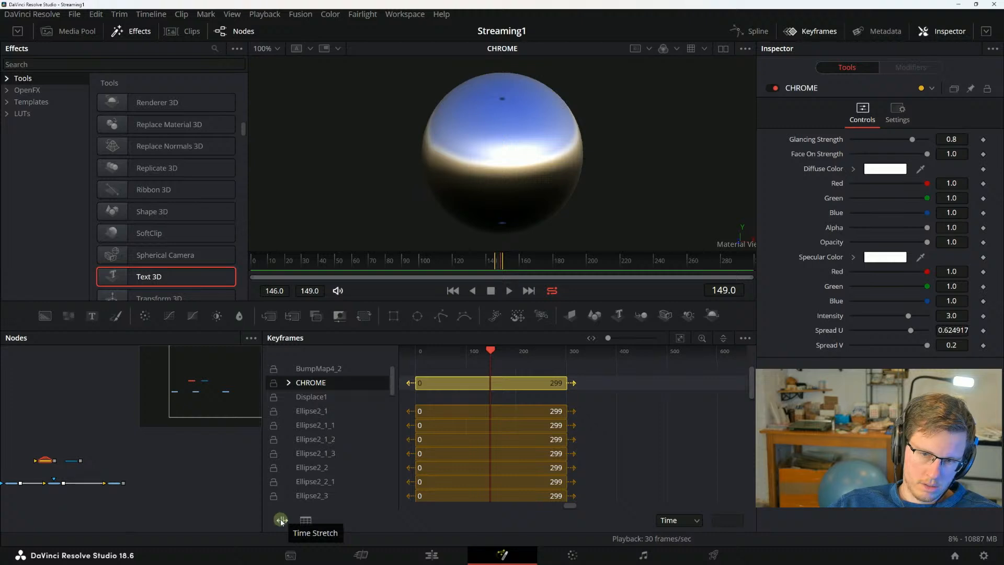
click(486, 397)
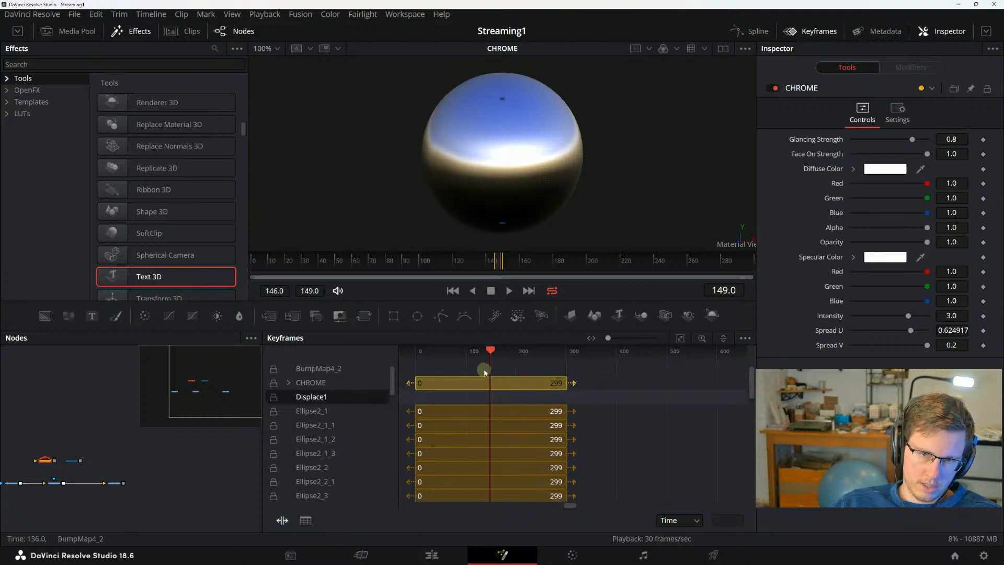
Show the keyframe spreadsheet and select the Merge3D2 layer to list its timing values there.
click(301, 523)
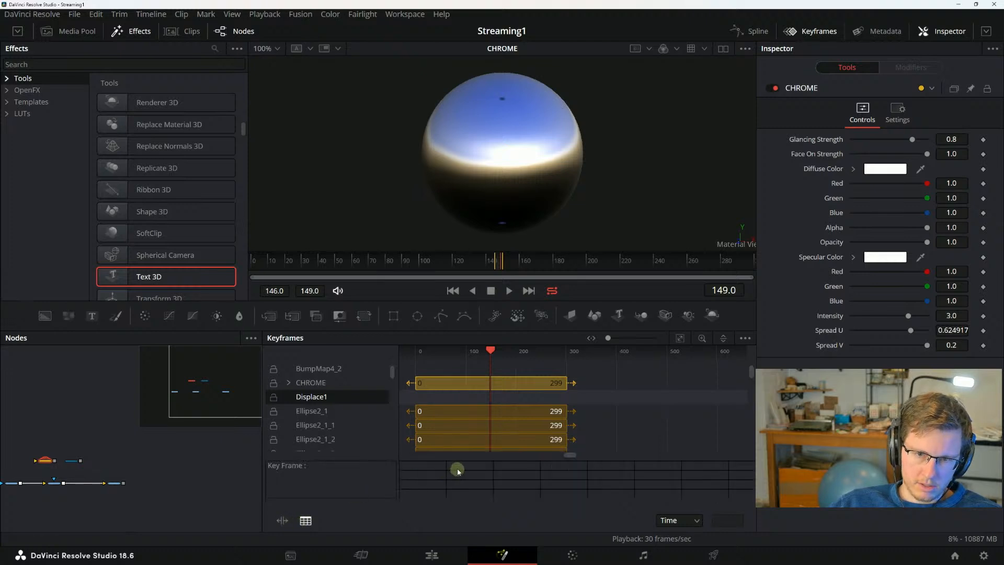
scroll(470, 437, down, 10)
click(470, 442)
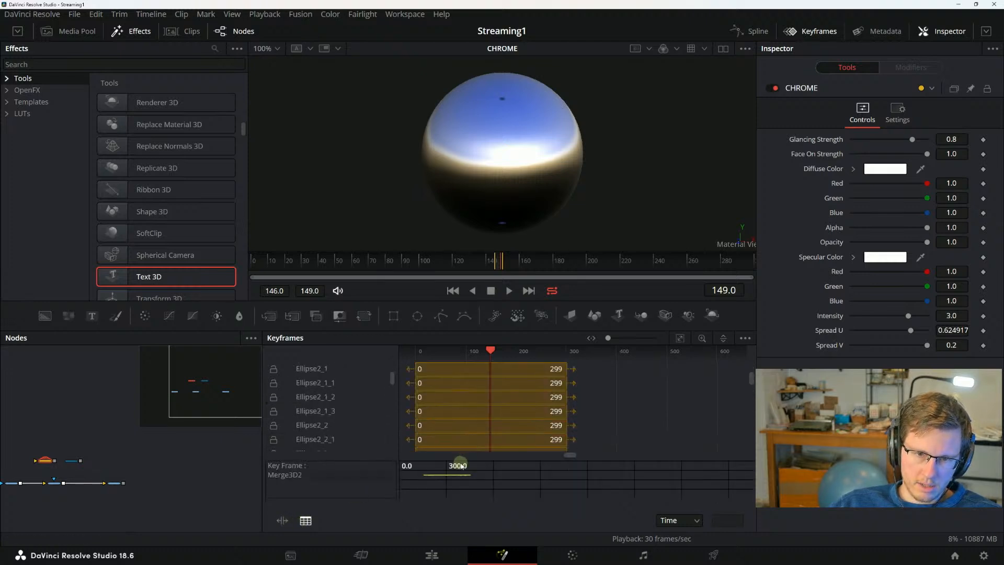
click(460, 465)
click(486, 475)
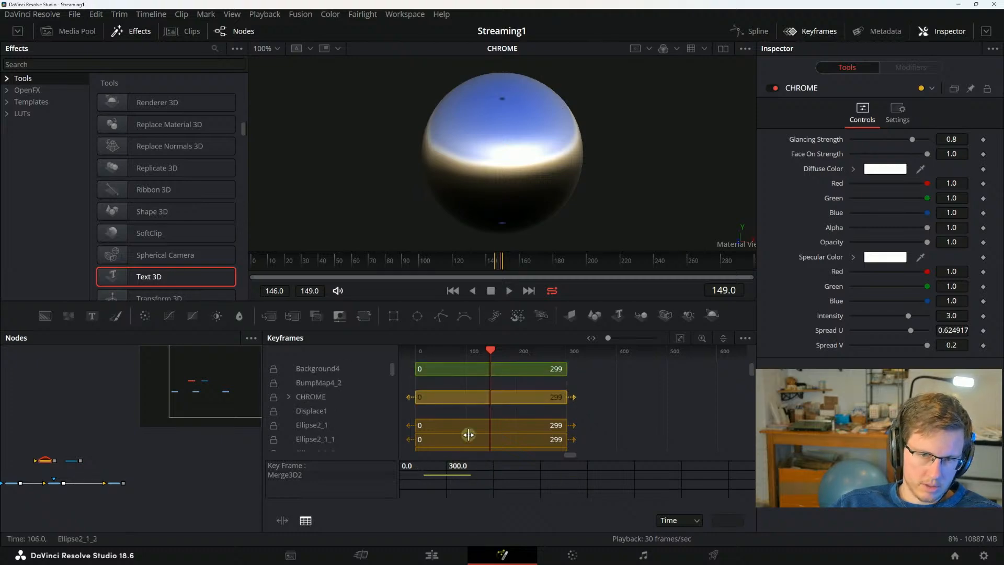
Read the manual's paragraph on the Time/TOffset/TScale drop-down menu and its value fields.
key(alt+Tab)
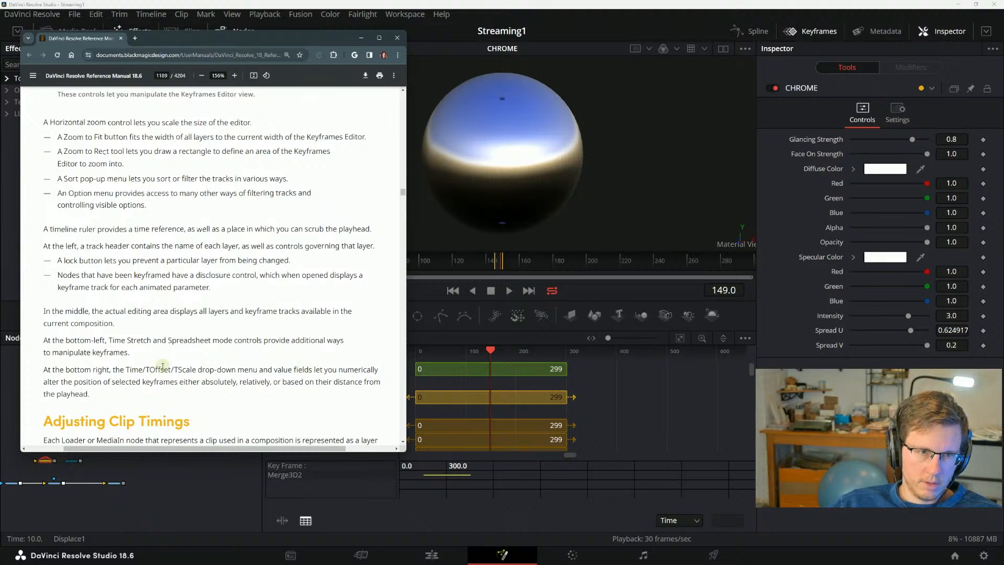
scroll(101, 344, down, 3)
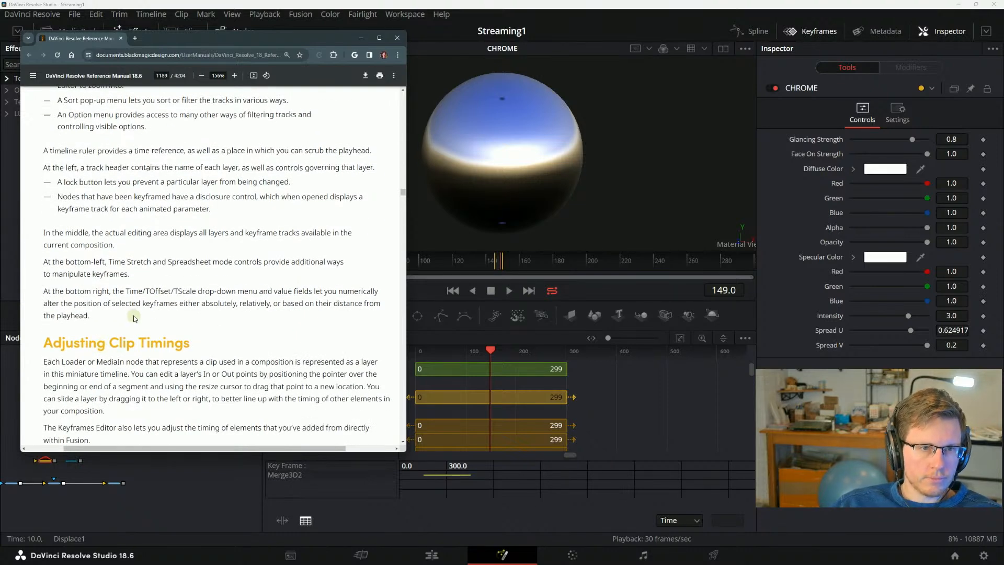
scroll(107, 288, down, 1)
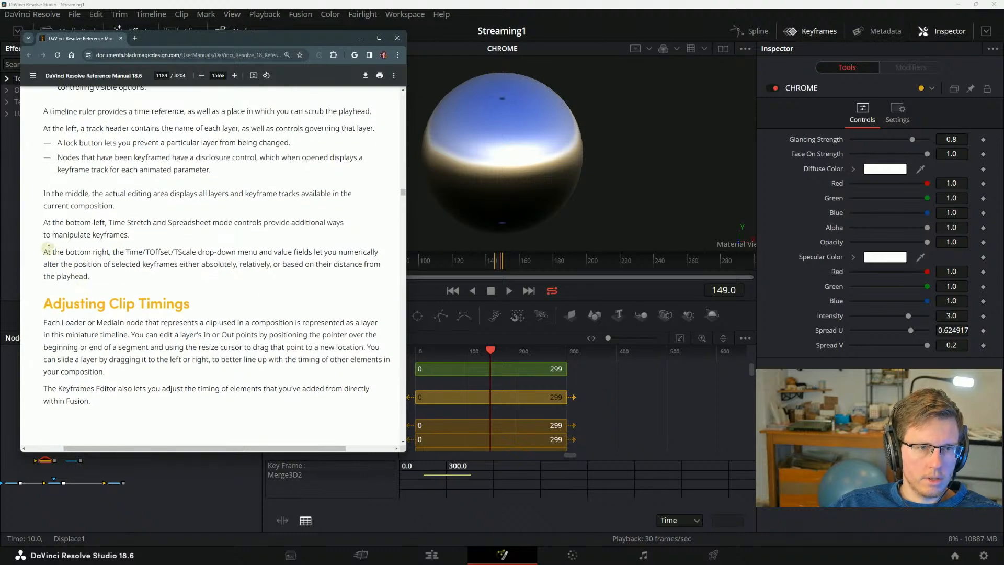
drag(140, 262, 193, 252)
click(209, 264)
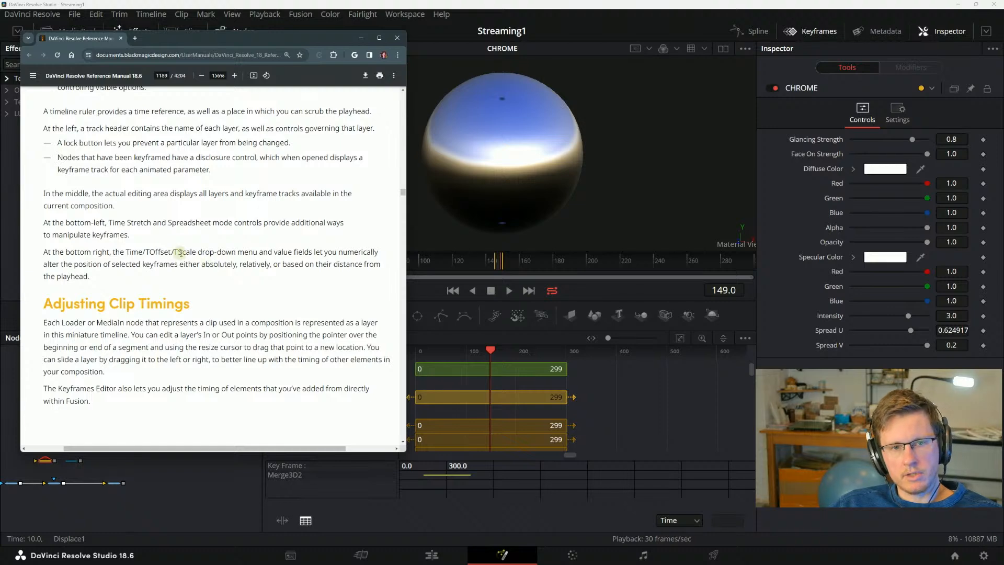
Check the Time, T Offset and T Scale choices in the Keyframes editor, and return to the manual.
click(680, 520)
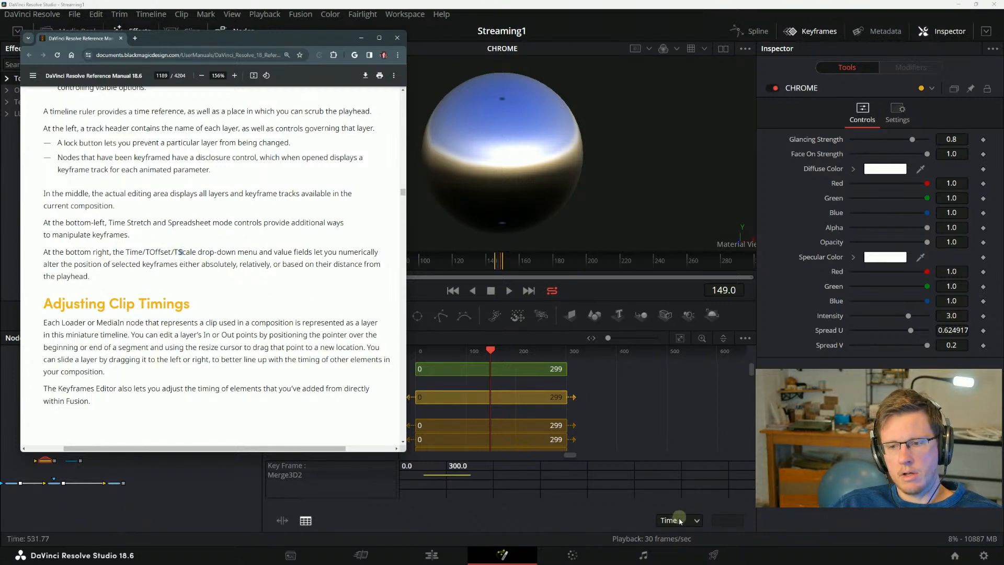
click(680, 520)
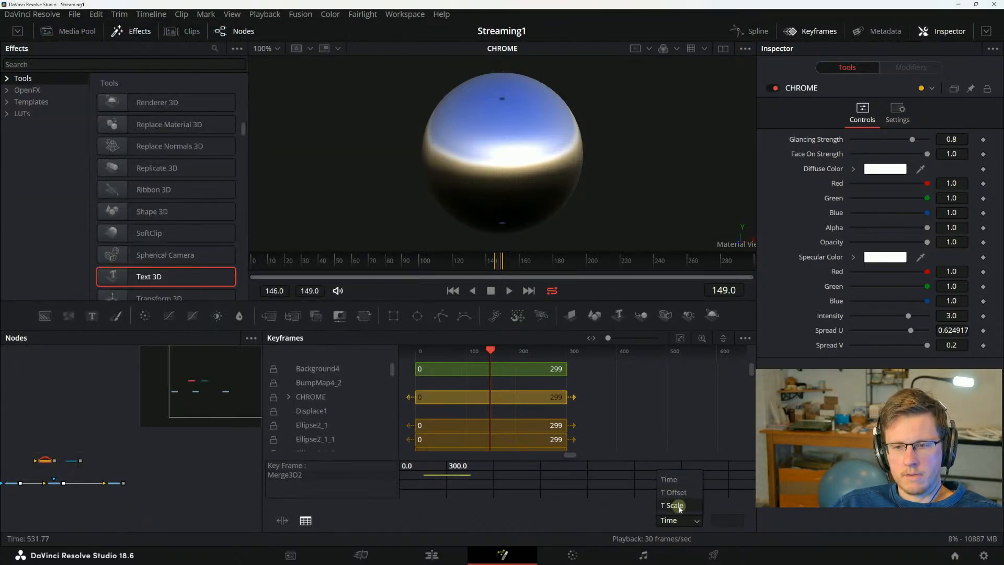
key(alt+Tab)
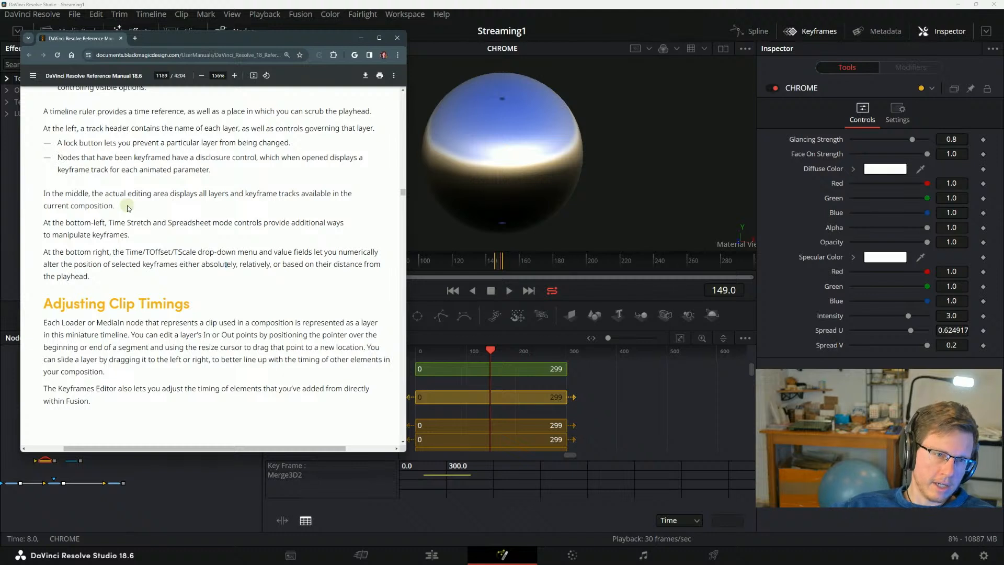
Finish reading about repositioning selected keyframes, and read the manual's Adjusting Clip Timings section.
triple_click(153, 268)
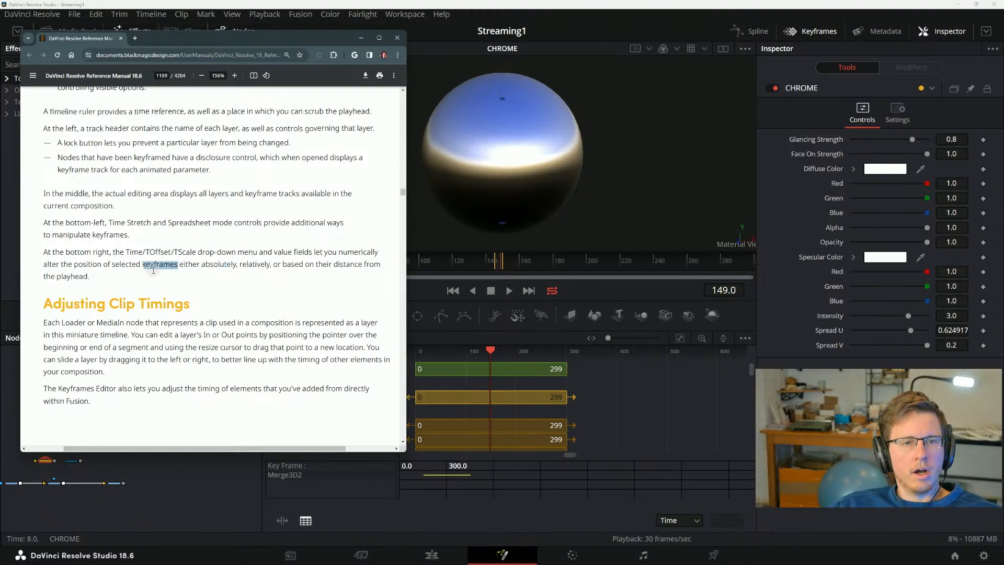
click(148, 254)
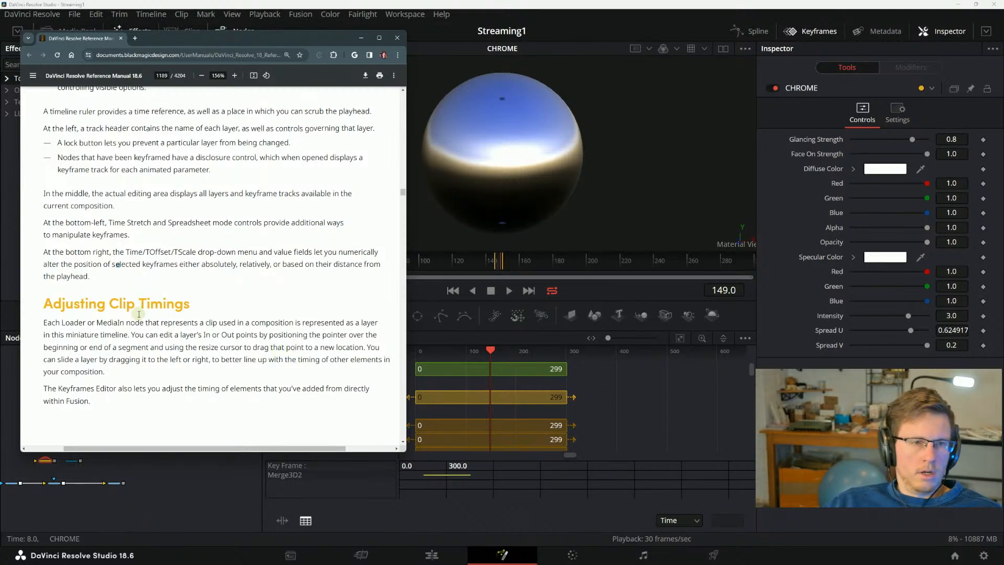
scroll(125, 300, down, 2)
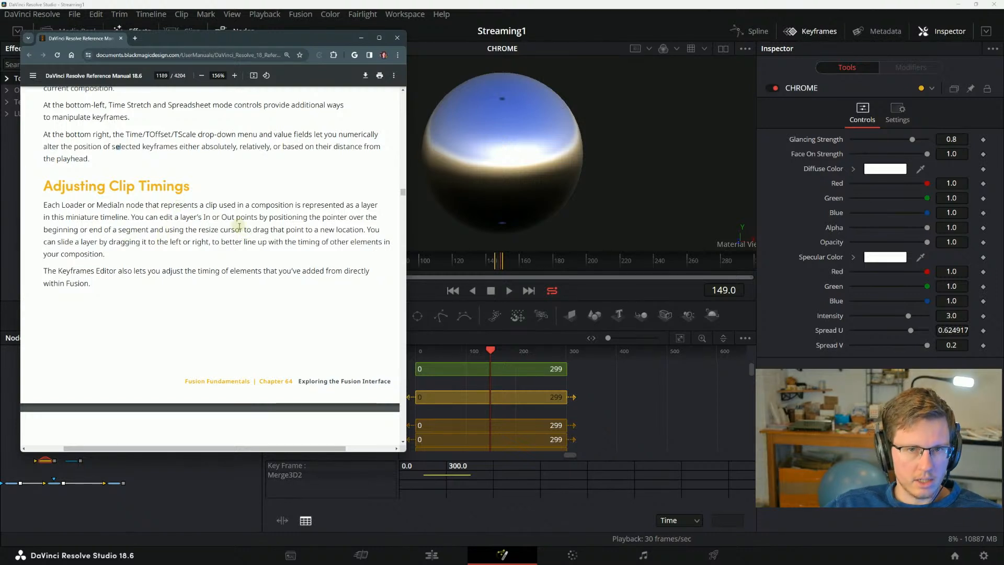
Trim the end of the CHROME layer back to frame 269 in the Keyframes editor.
mouse_move(307, 563)
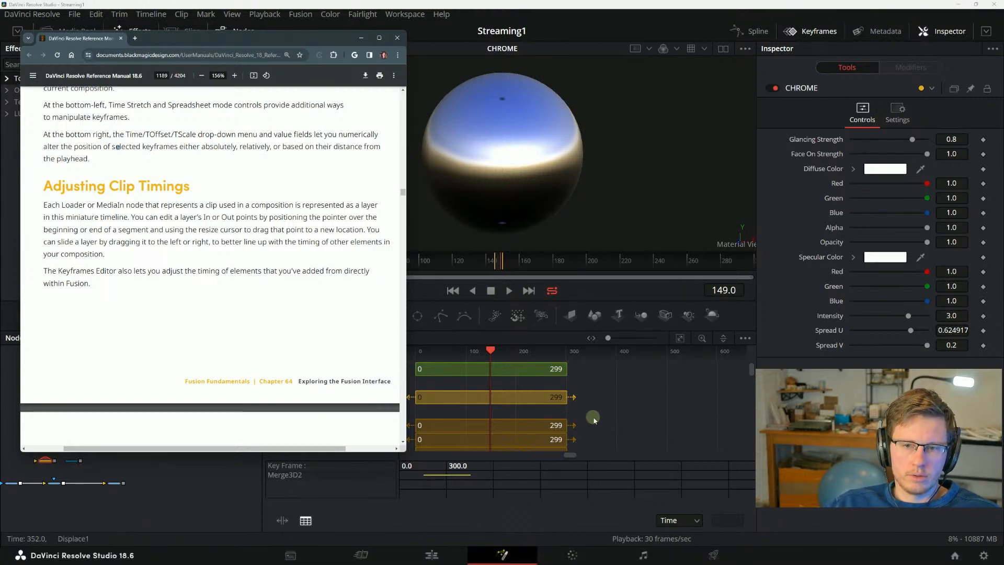
drag(593, 420, 625, 433)
scroll(597, 422, up, 6)
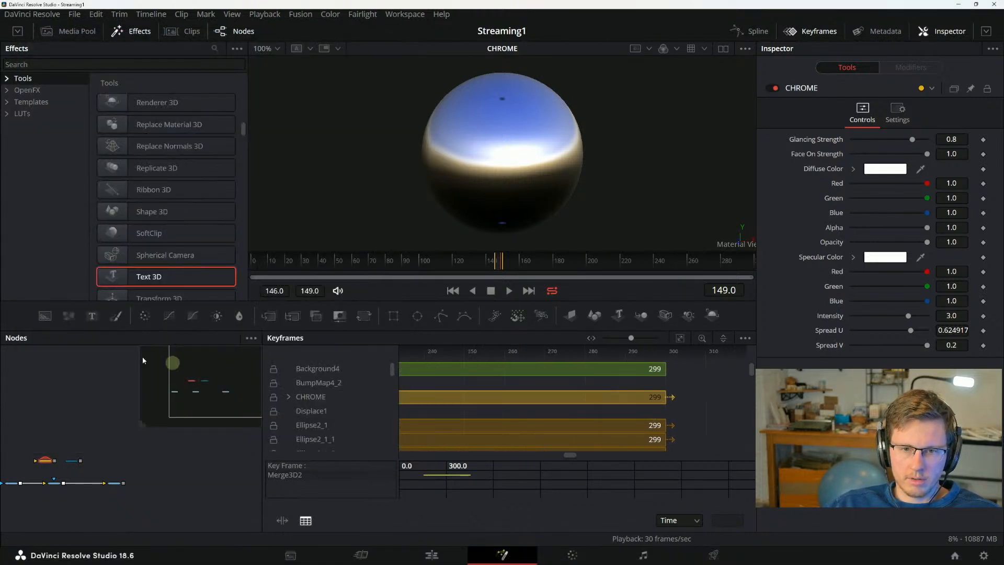
key(alt+Tab)
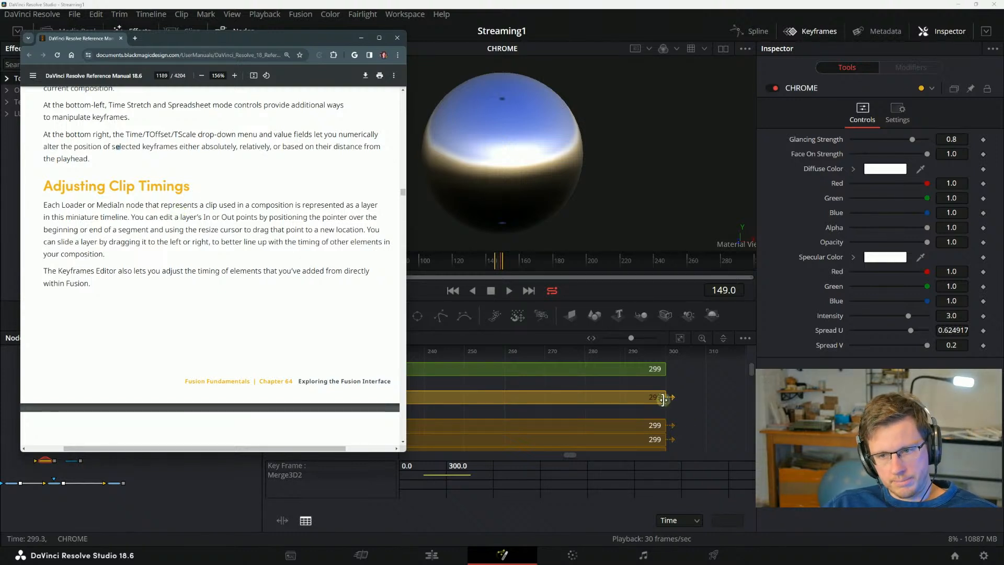
drag(666, 398, 620, 406)
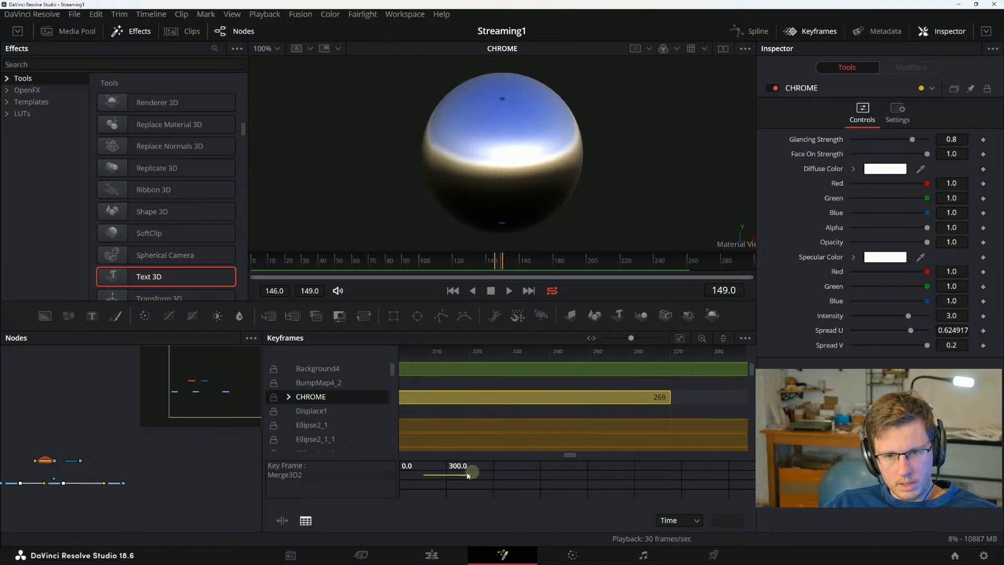
Trim the start of the CHROME layer forward to frame 119 in the Keyframes editor.
scroll(478, 421, right, 2)
scroll(478, 421, right, 2)
drag(512, 409, 705, 408)
scroll(598, 411, down, 3)
scroll(552, 414, down, 5)
drag(494, 398, 526, 398)
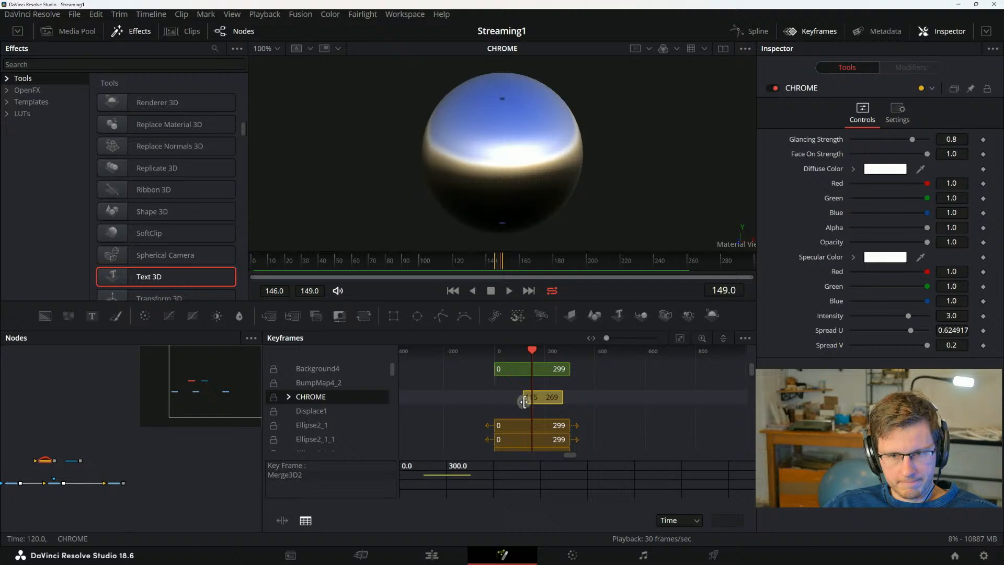
mouse_move(600, 338)
mouse_down()
mouse_move(617, 340)
mouse_move(603, 340)
mouse_up()
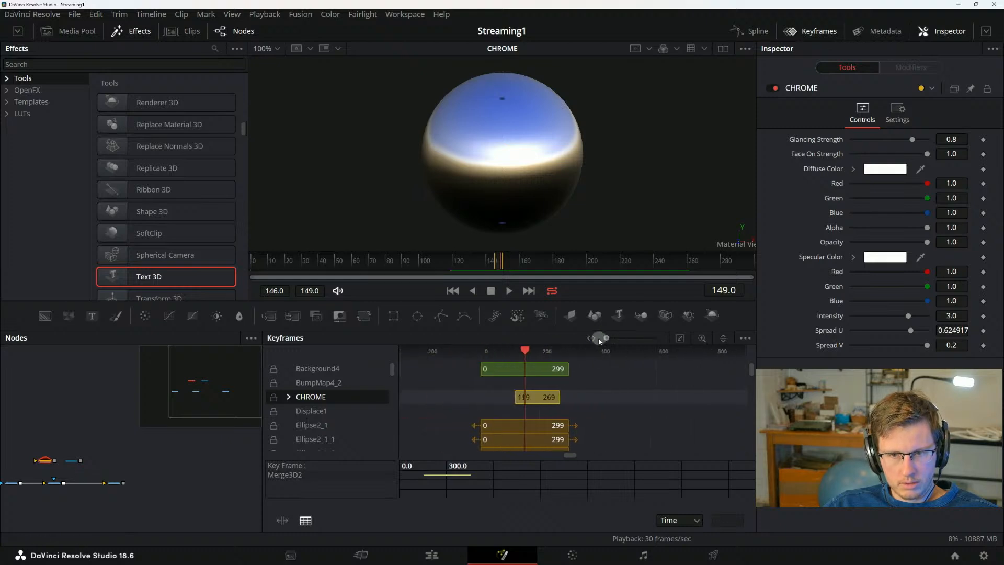
Recheck the manual's clip timing text, zoom in on the Transform1 node in the node graph and show it in the viewer.
key(alt+Tab)
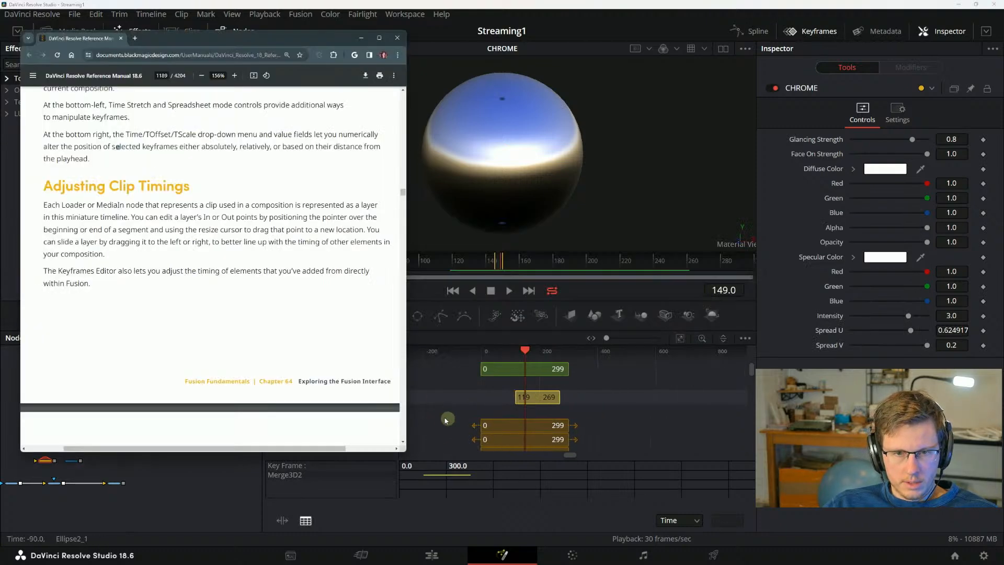
scroll(497, 413, down, 5)
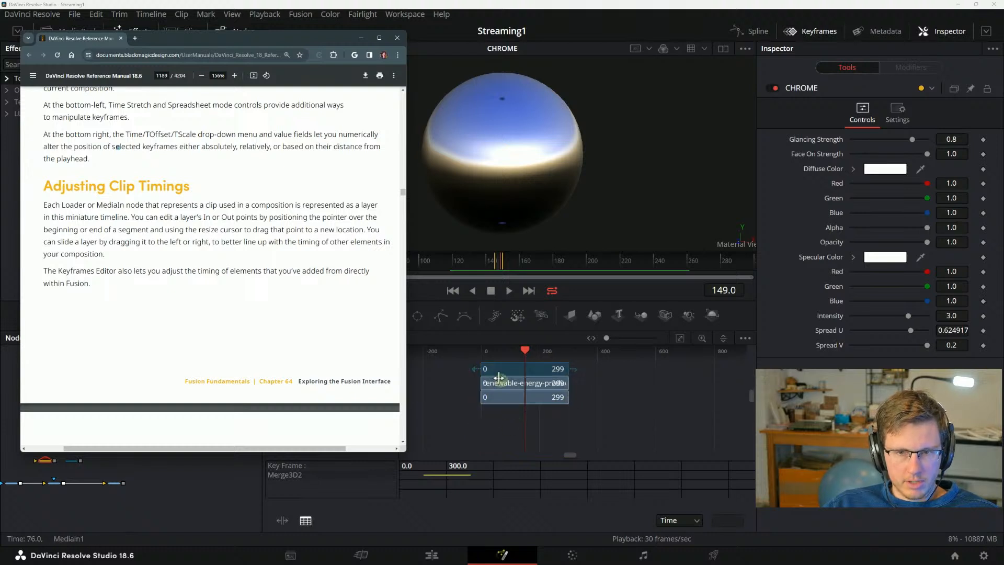
click(54, 484)
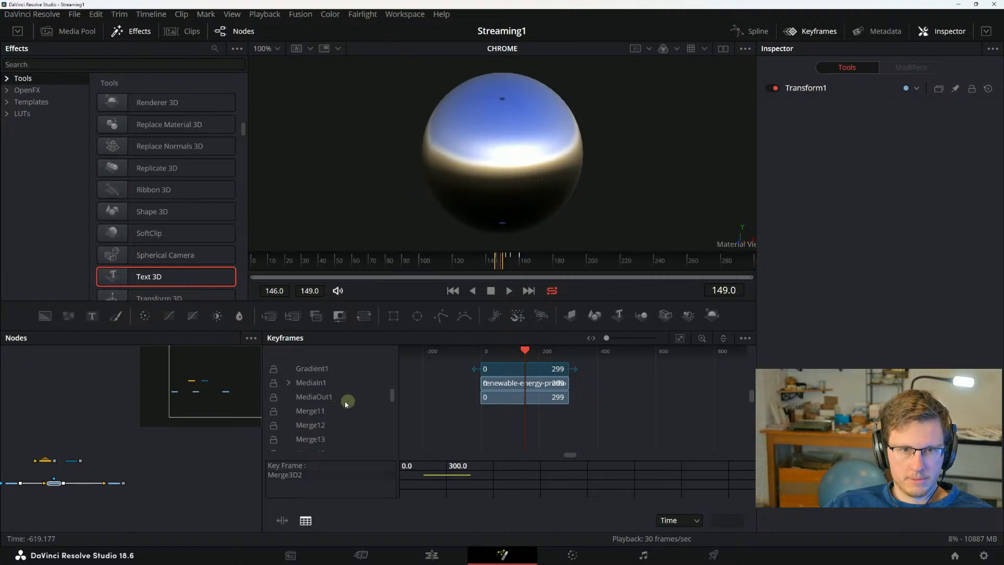
scroll(67, 483, up, 5)
drag(61, 490, 168, 487)
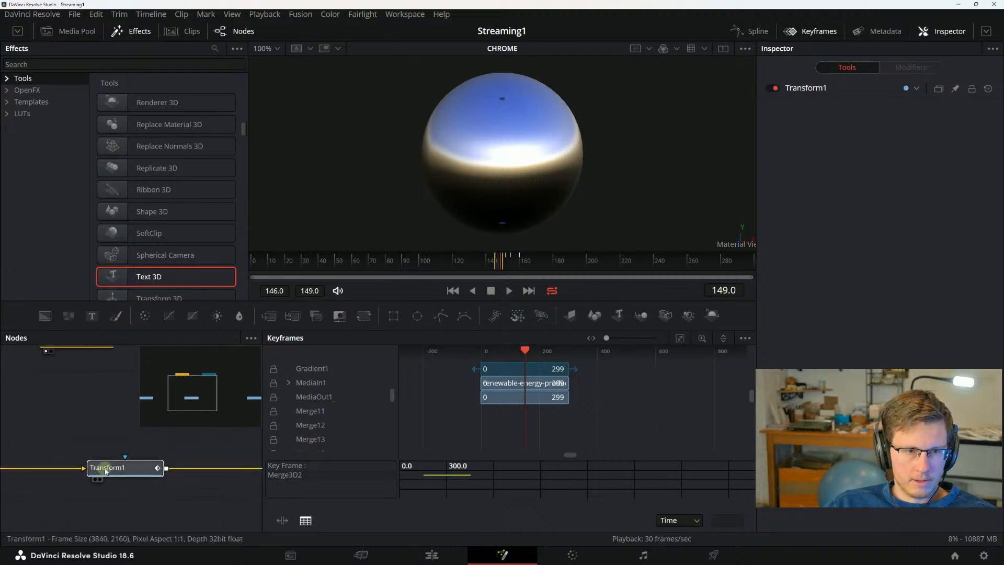
click(105, 470)
key(1)
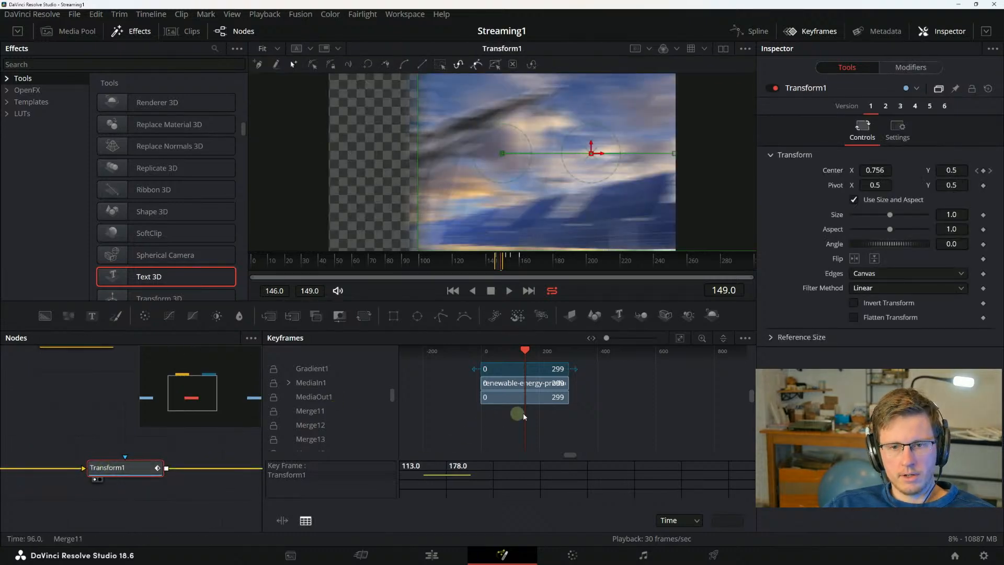
Look through the Keyframes editor's layer list for Transform1, check its spreadsheet entry and hide the spreadsheet.
scroll(542, 418, up, 3)
scroll(542, 418, up, 3)
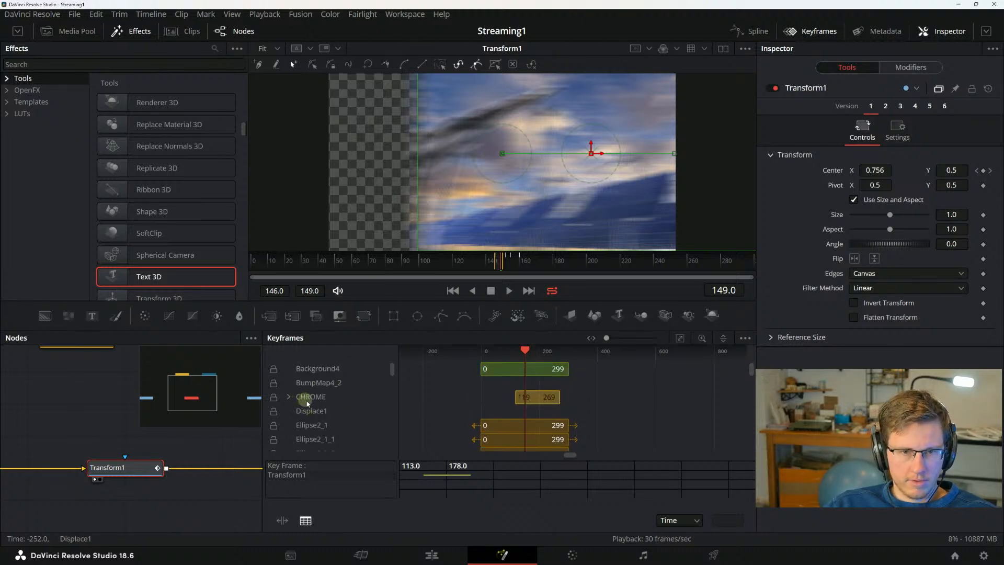
scroll(305, 400, down, 10)
scroll(322, 426, down, 5)
click(296, 475)
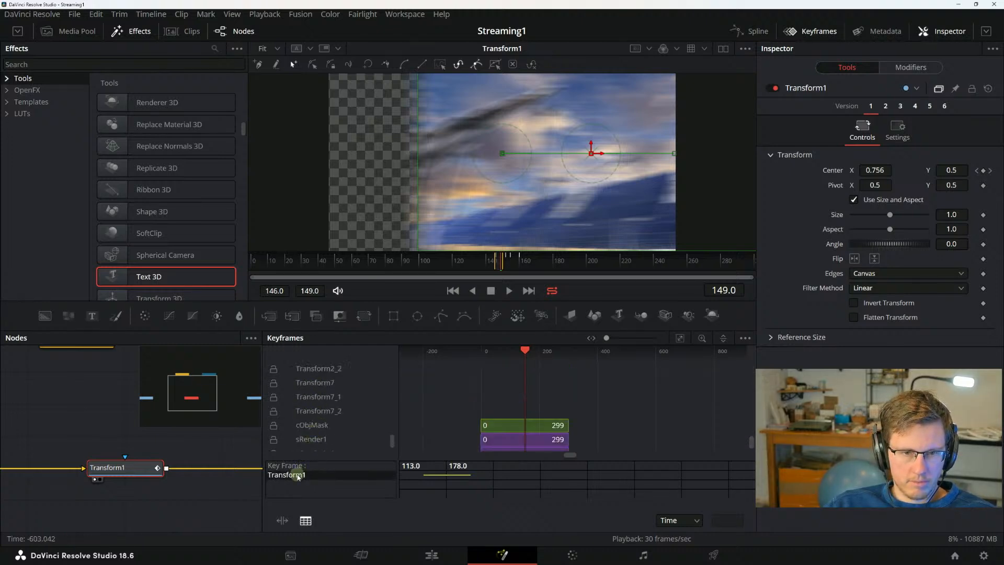
click(611, 398)
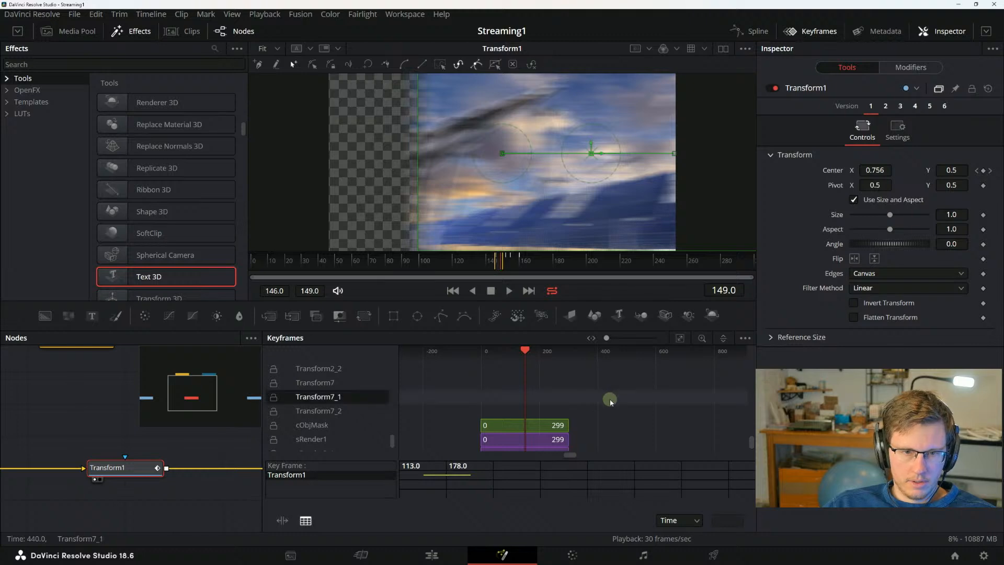
click(305, 521)
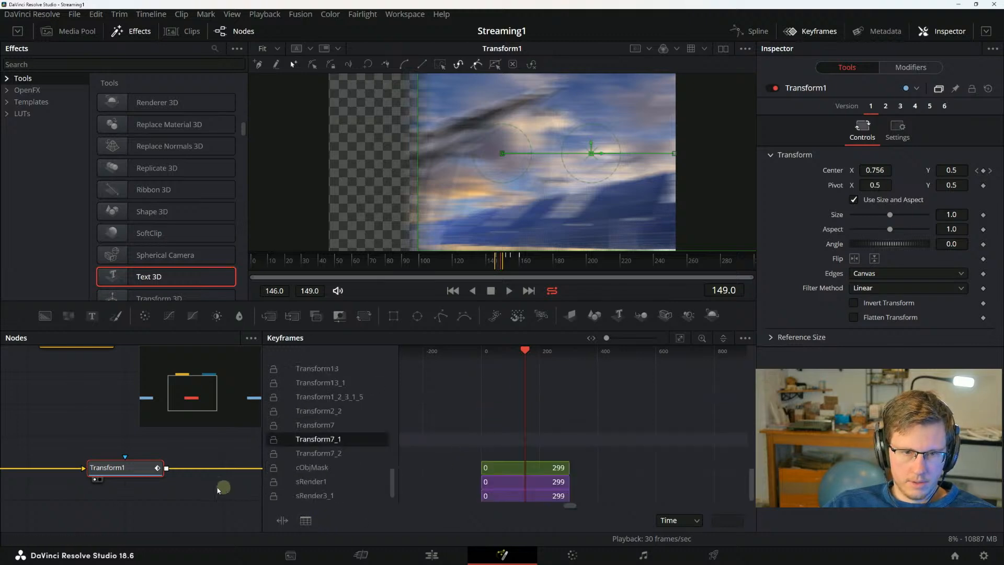
Find the selected Transform1 node's layer in the Keyframes editor and examine the keyframes on its Center path displacement track.
click(137, 475)
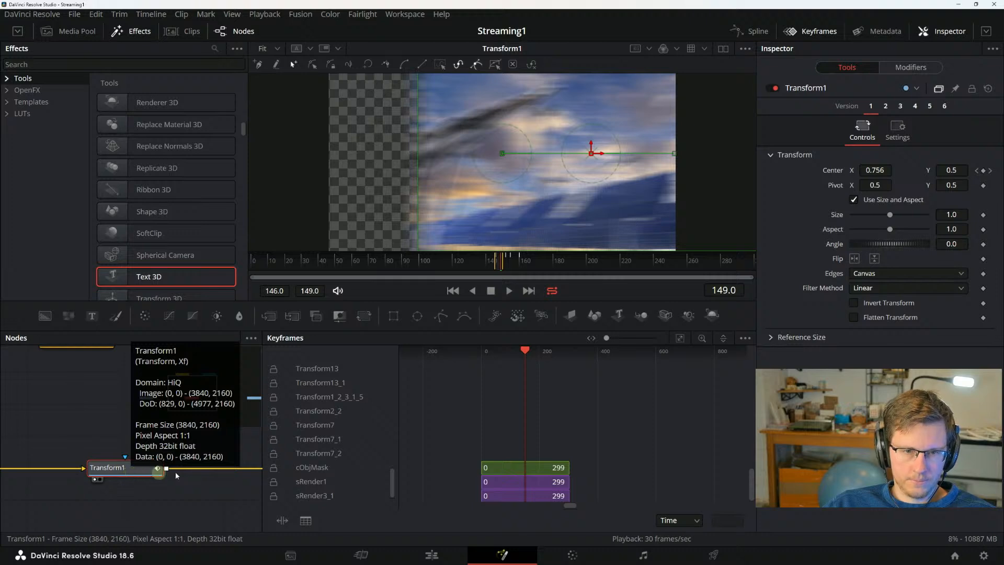
scroll(354, 442, up, 2)
scroll(369, 451, down, 1)
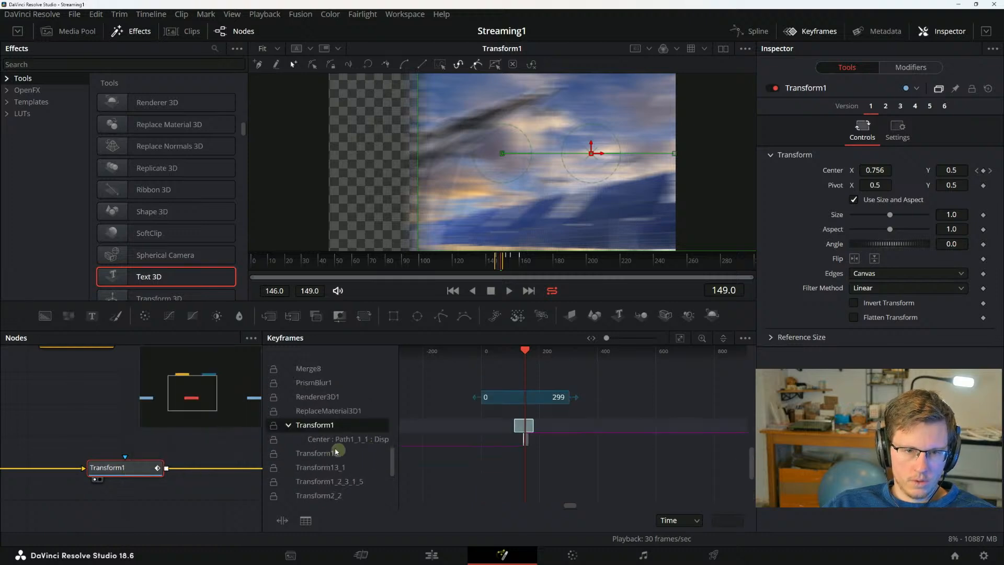
click(367, 445)
scroll(518, 442, up, 4)
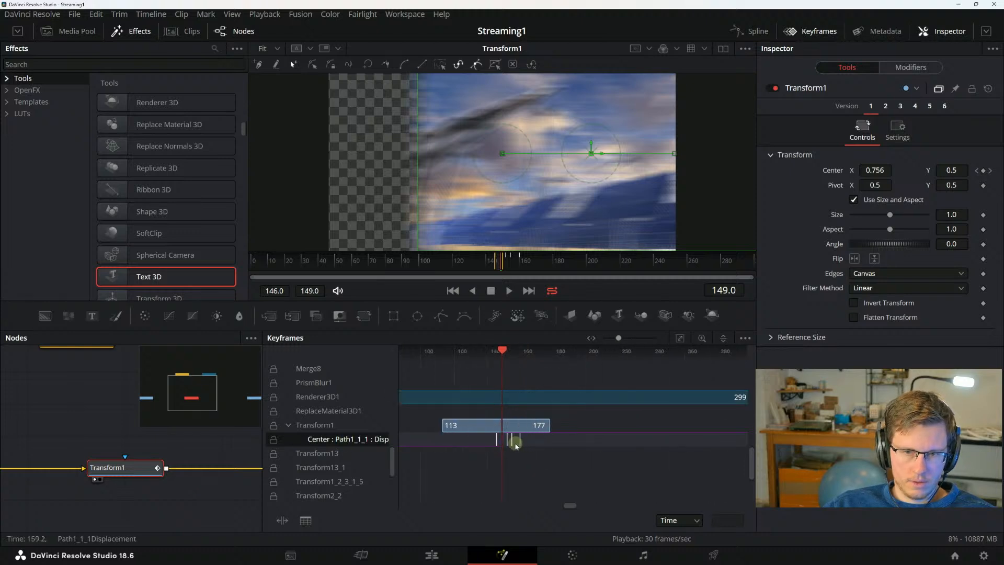
scroll(515, 445, up, 3)
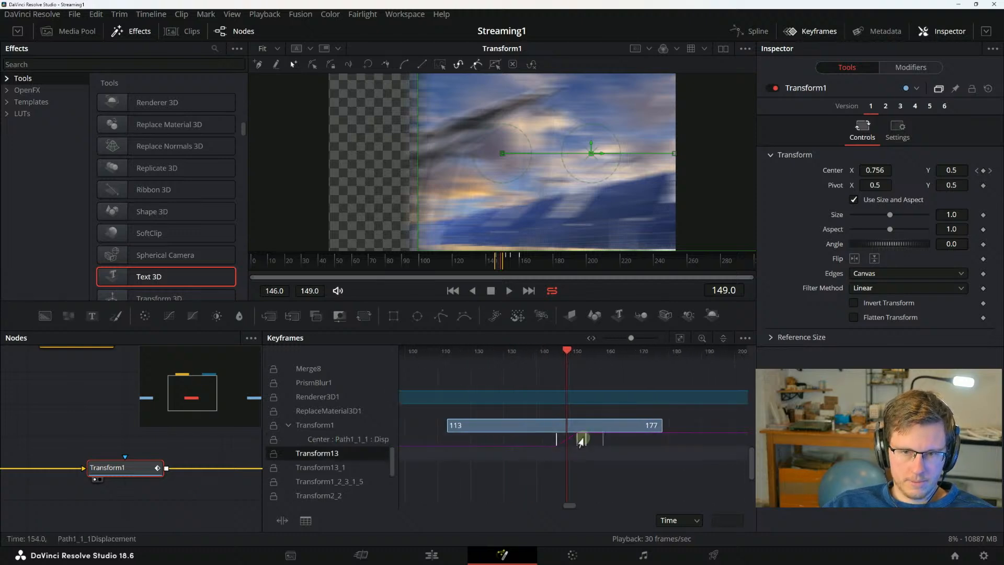
Try selecting single keyframes on Transform1's Center displacement track, and select the first three together with a bounding box.
click(576, 442)
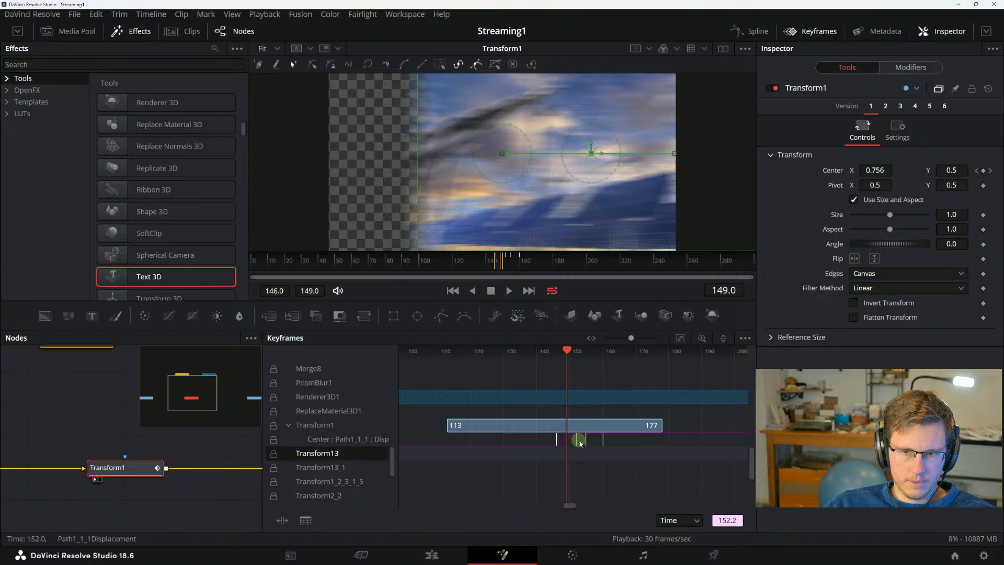
click(588, 447)
click(576, 444)
click(577, 448)
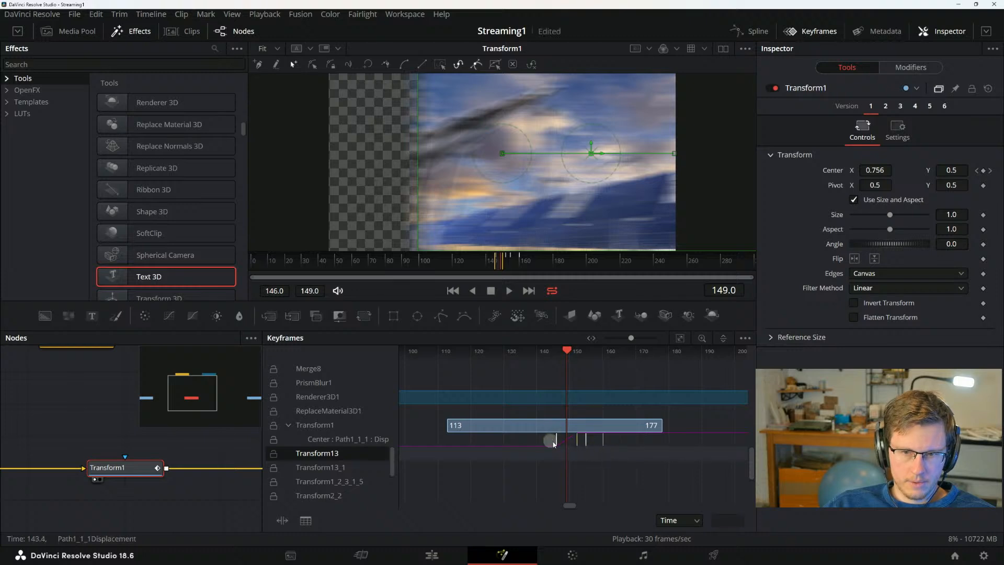
drag(549, 440, 586, 448)
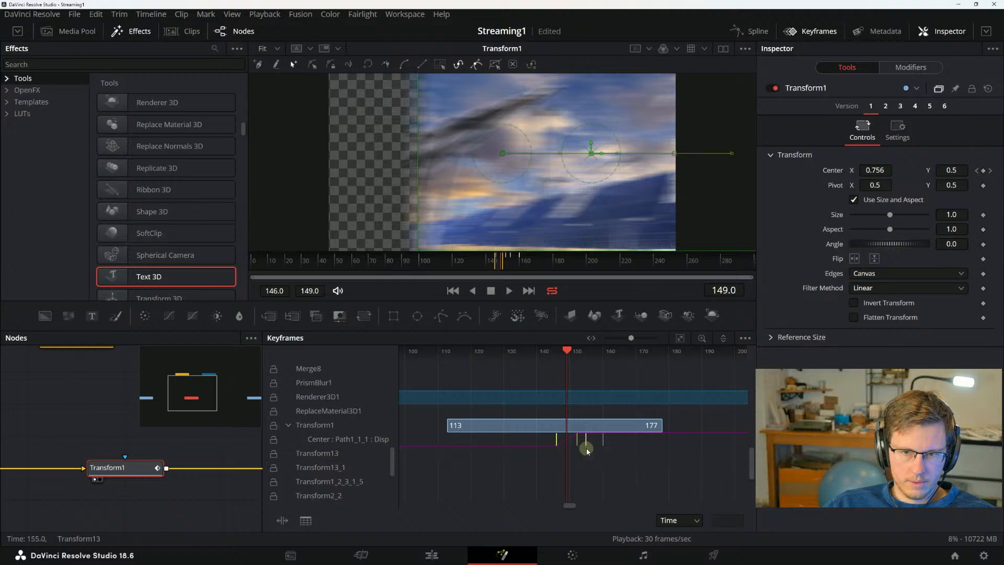
Consult the manual on In and Out points and trim the end of the Transform1 layer back to frame 165.
click(679, 338)
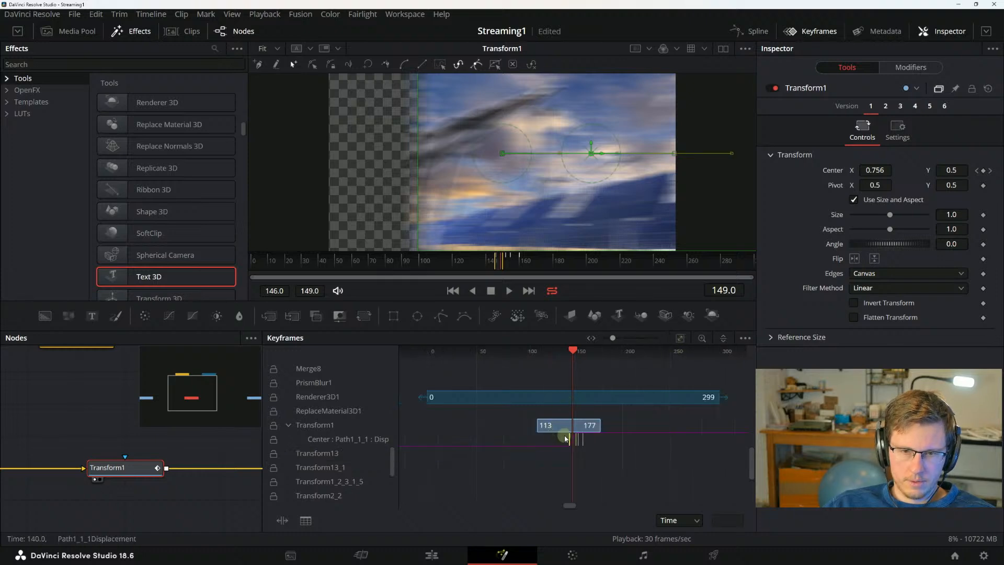
scroll(567, 438, up, 5)
drag(626, 469, 560, 466)
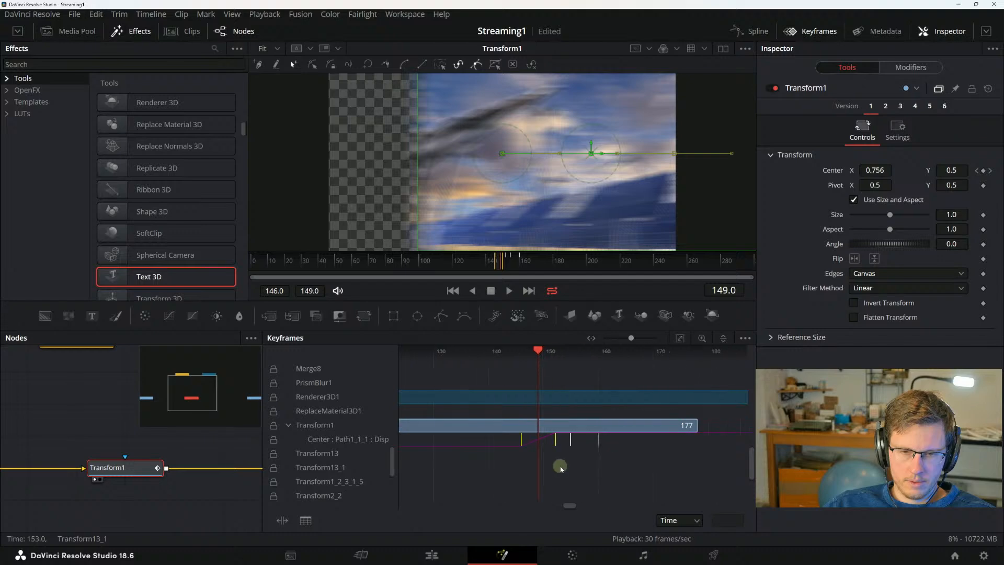
key(alt+Tab)
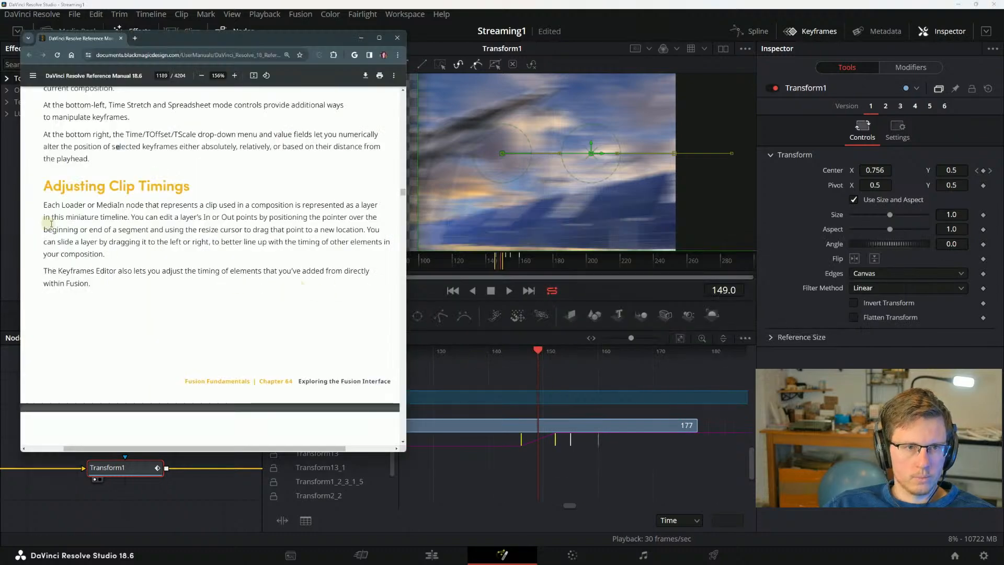
key(alt+Tab)
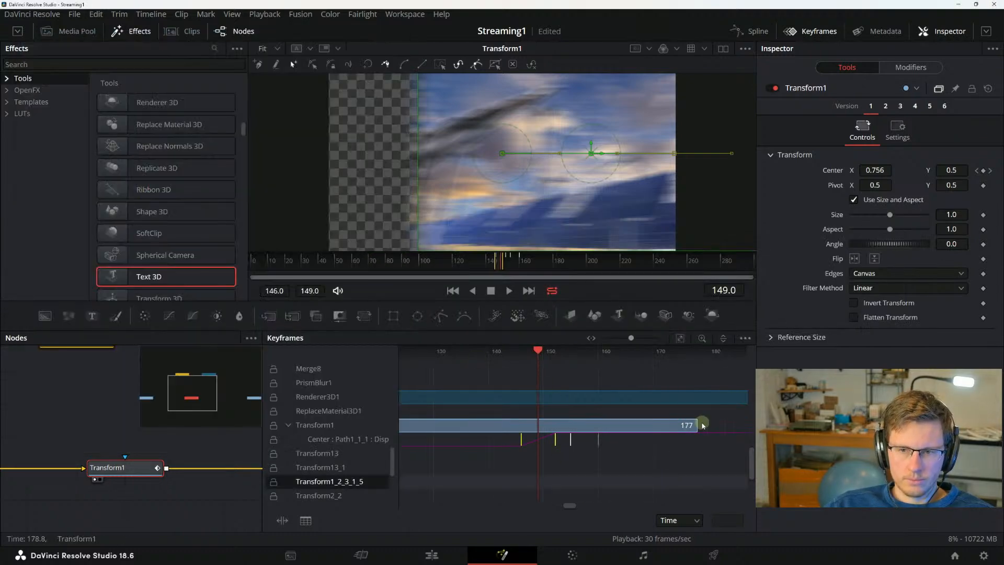
drag(695, 424, 631, 424)
drag(570, 439, 542, 438)
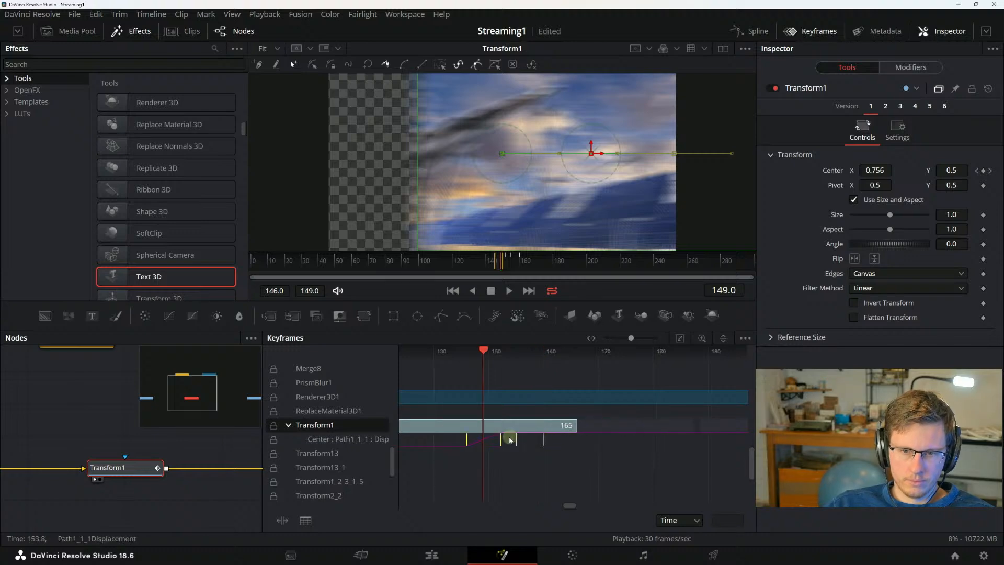
Trim the start of the Transform1 layer forward to frame 141 in the Keyframes editor.
scroll(509, 438, down, 2)
drag(438, 464, 521, 470)
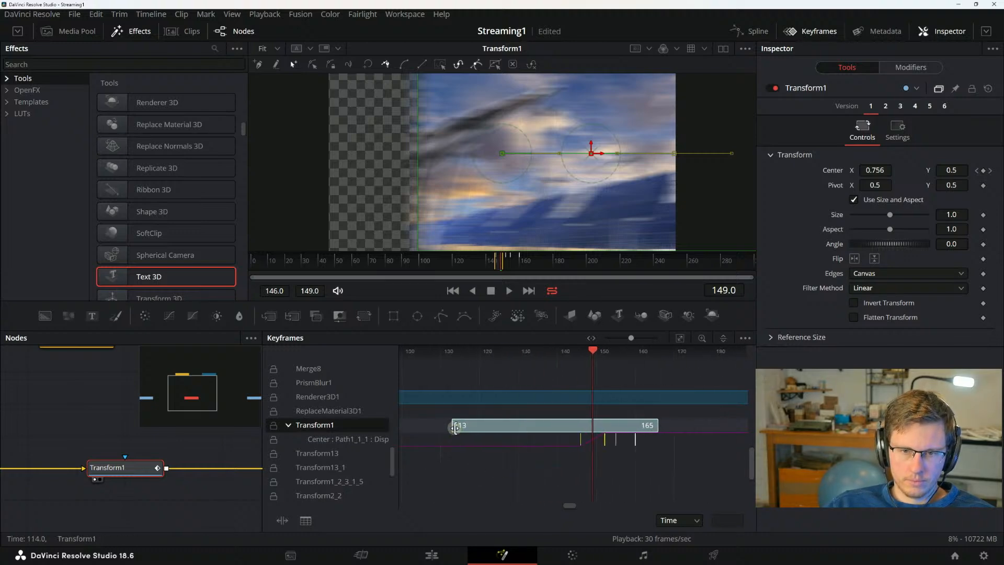
drag(453, 425, 561, 425)
Read in the manual how layers can be slid in time, and continue to the Adjusting Effect Timings section.
key(alt+Tab)
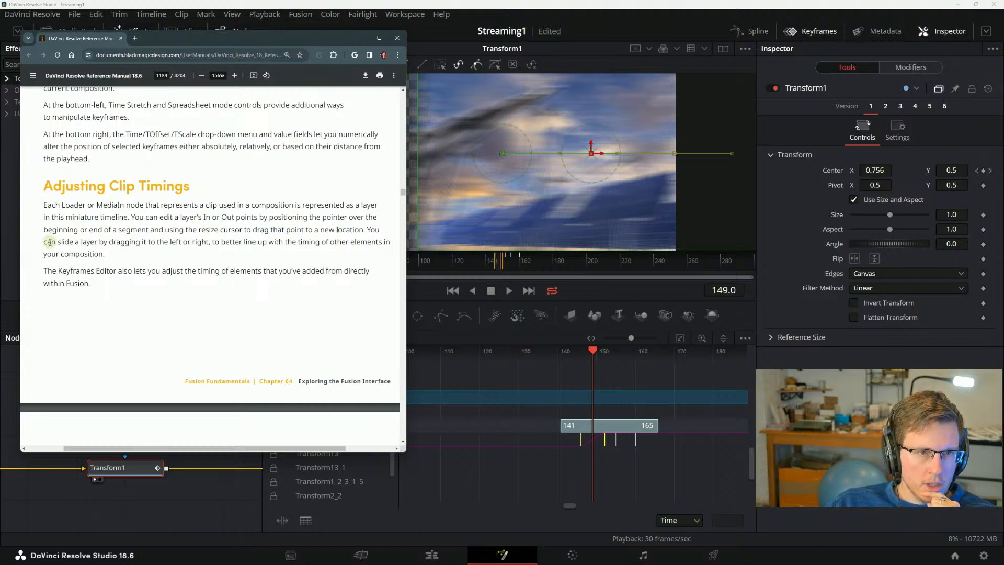
drag(47, 242, 237, 241)
click(238, 241)
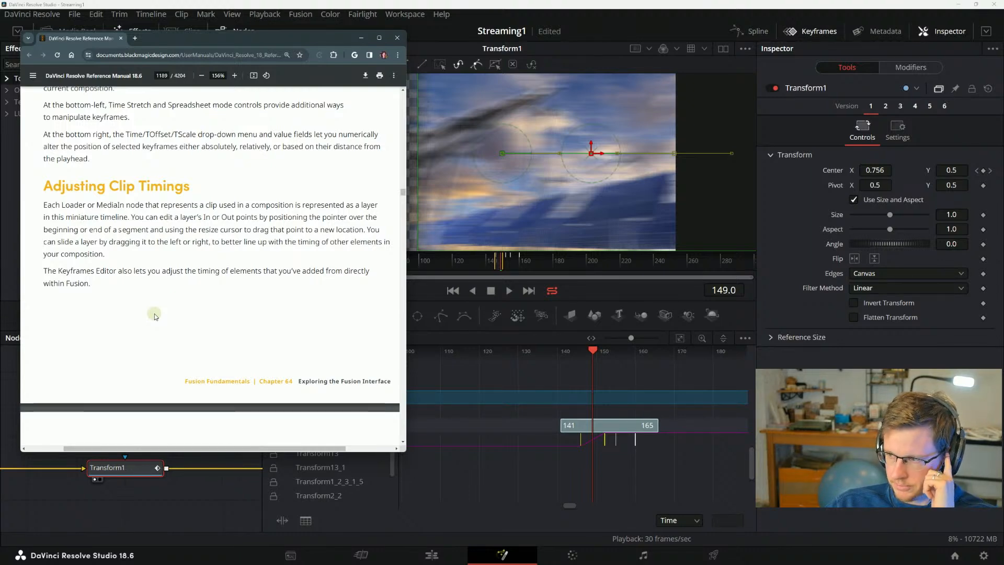
scroll(94, 179, down, 6)
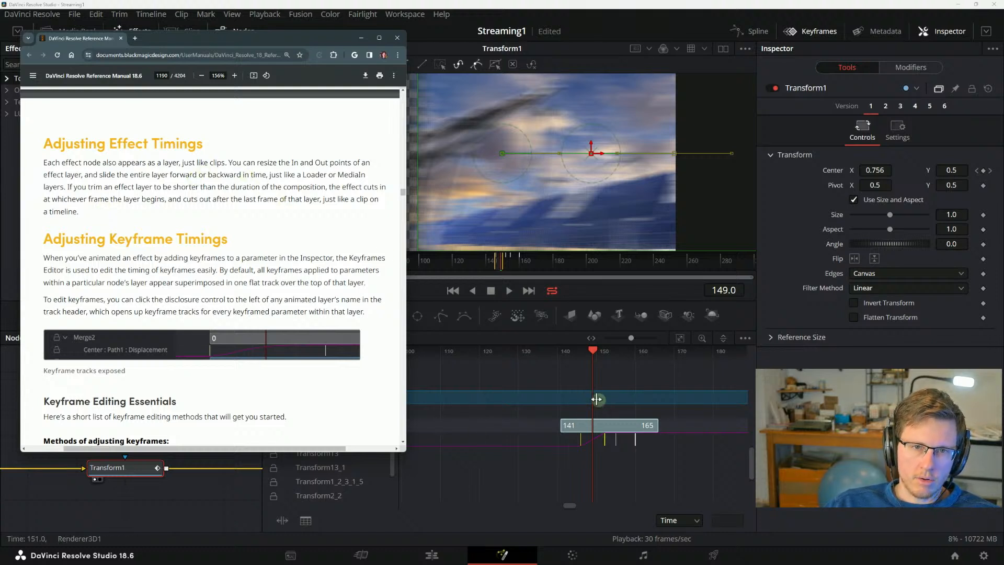
Slide the whole Transform1 layer earlier in the Keyframes editor, and undo the move.
drag(610, 426, 580, 426)
key(ctrl+z)
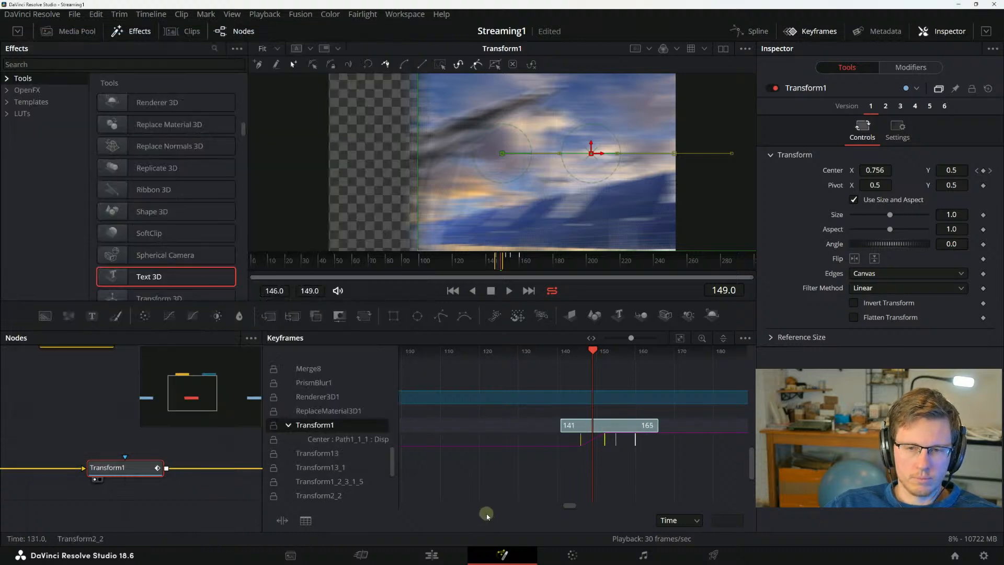
Read the manual's Adjusting Effect Timings section about trimming and sliding effect layers, highlighting the passages on where the effect cuts in and out.
key(alt+Tab)
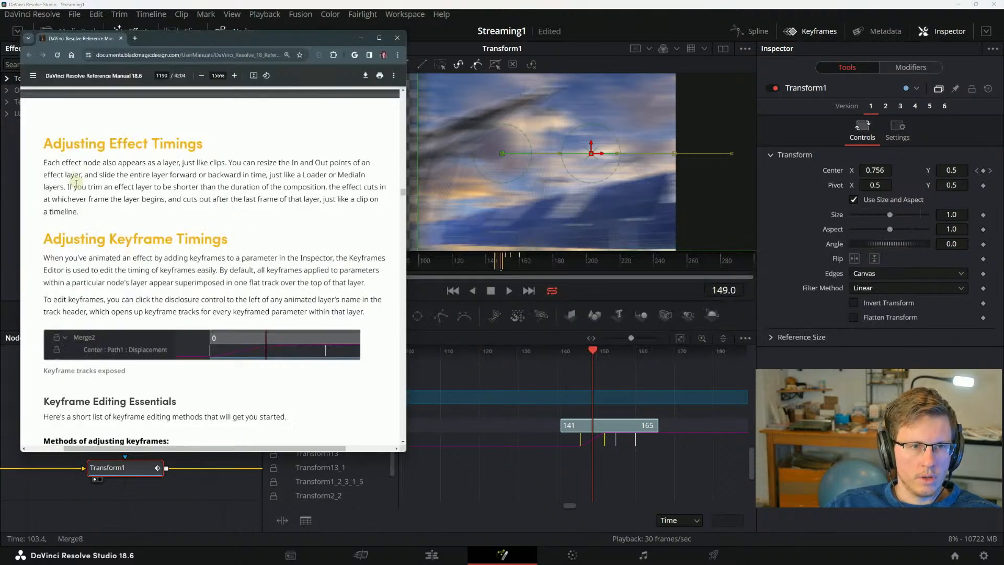
drag(69, 188, 302, 185)
click(175, 190)
click(249, 182)
click(265, 185)
click(323, 187)
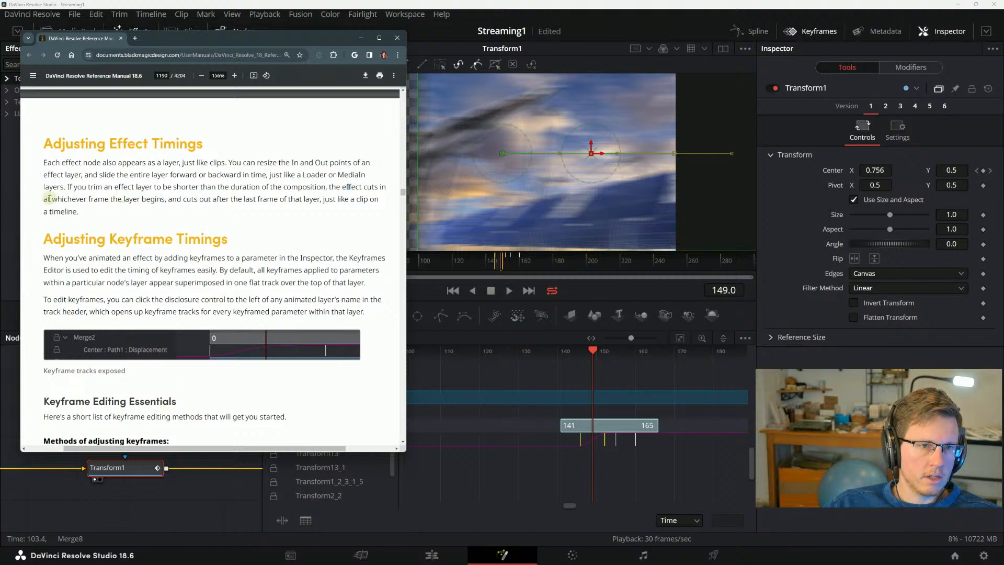
drag(44, 199, 100, 199)
click(102, 199)
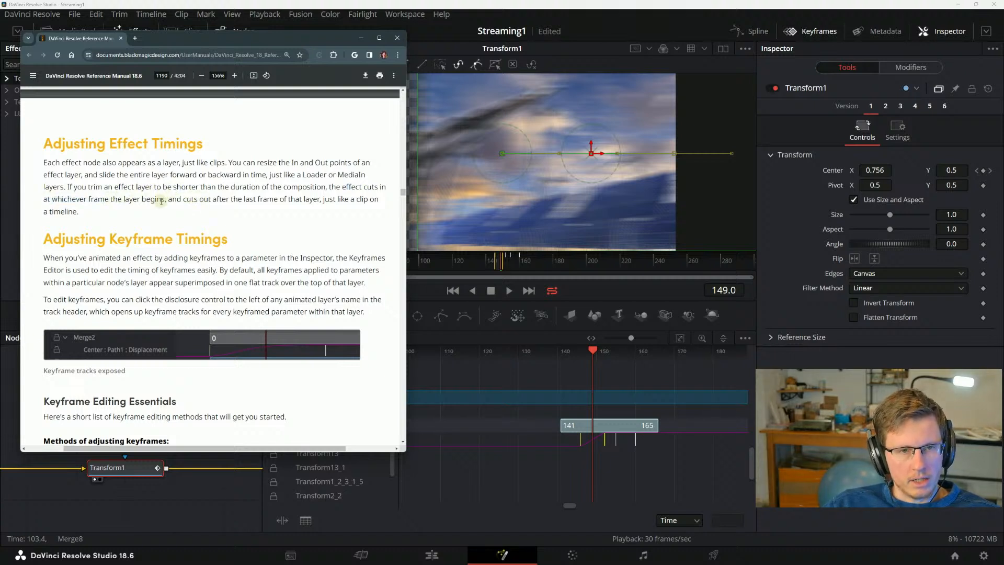
drag(169, 200, 238, 201)
click(240, 201)
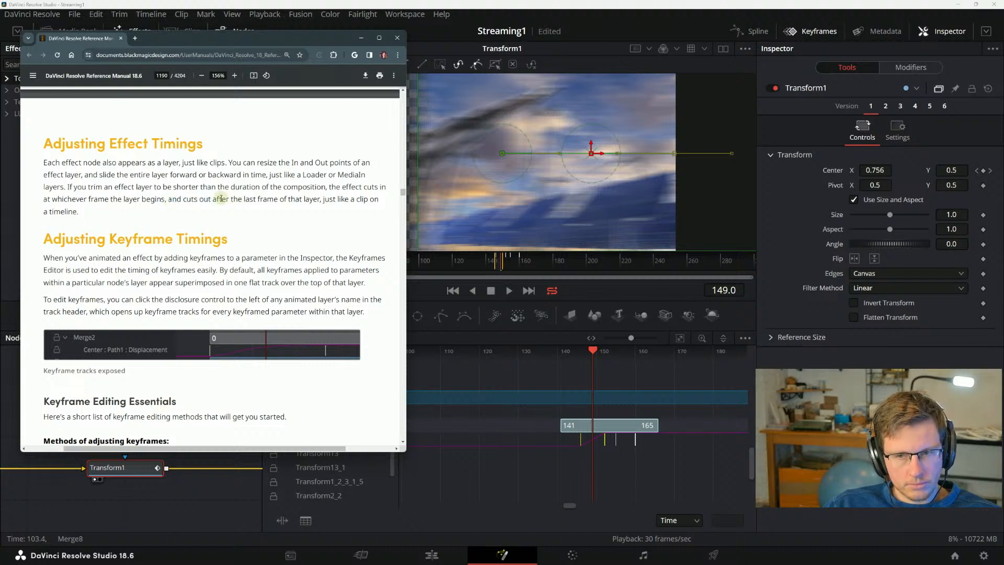
drag(161, 199, 194, 188)
click(264, 199)
click(191, 184)
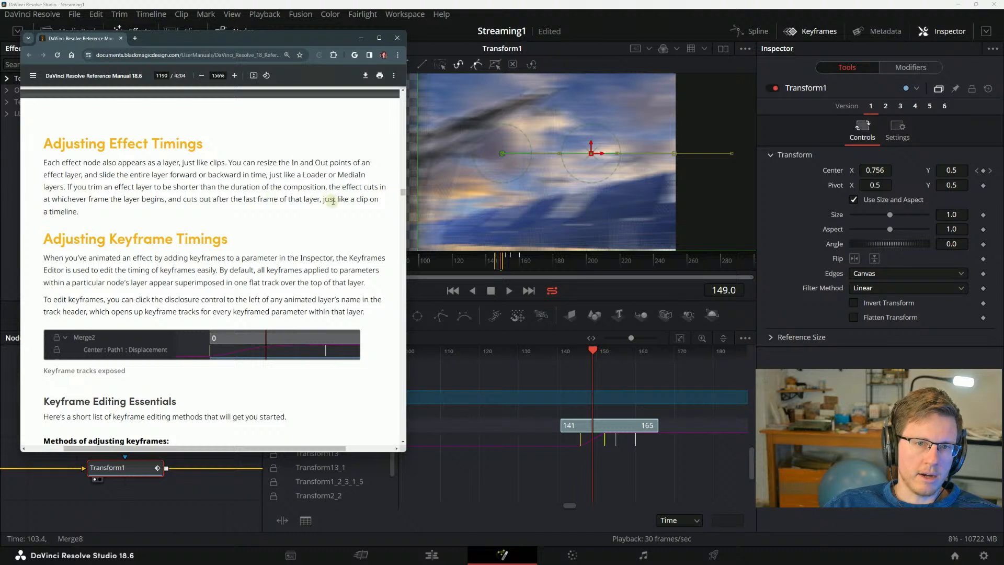
drag(320, 174, 130, 206)
click(144, 172)
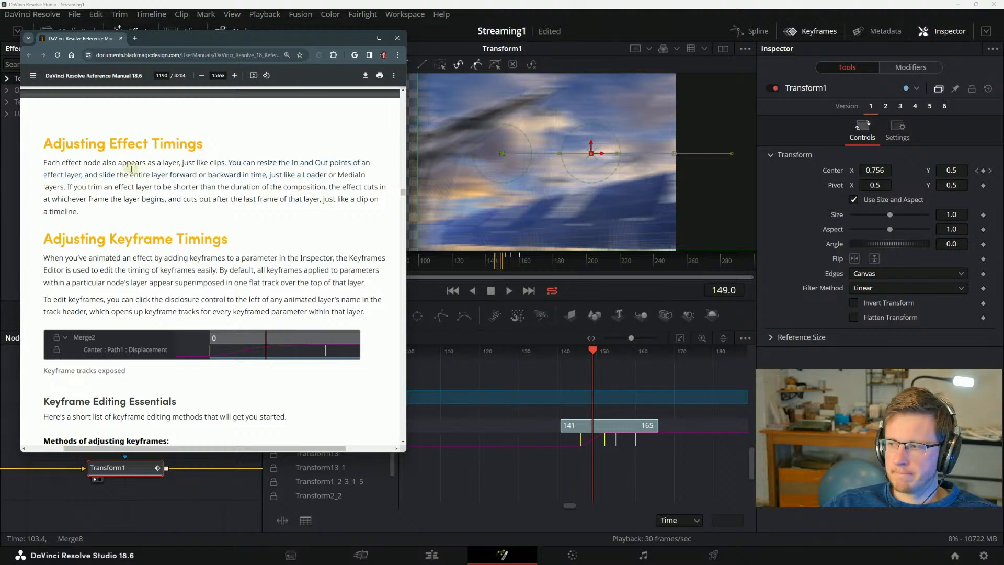
drag(318, 199, 348, 199)
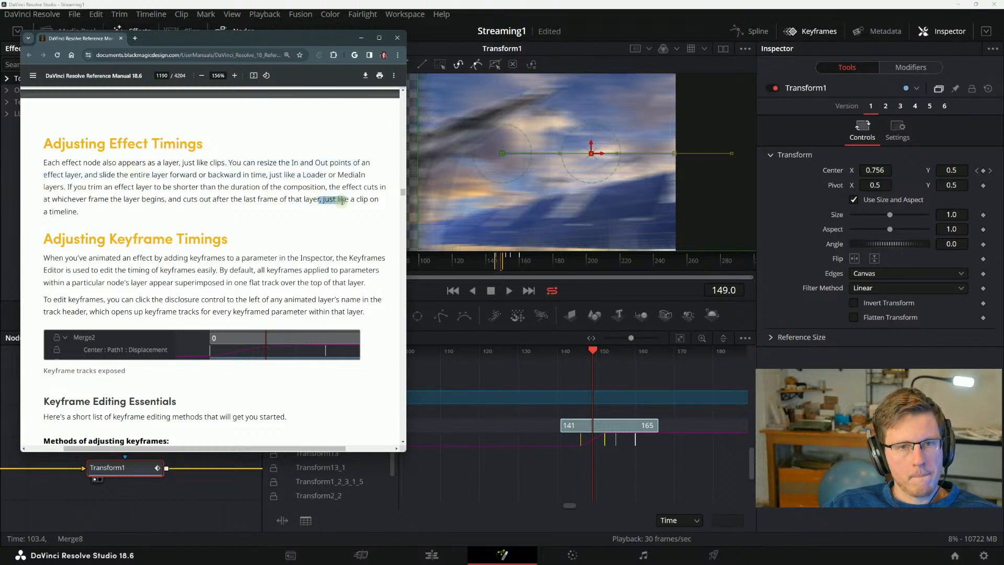
Continue to the manual's Adjusting Keyframe Timings section and move the manual window slightly higher on the screen.
scroll(134, 216, down, 3)
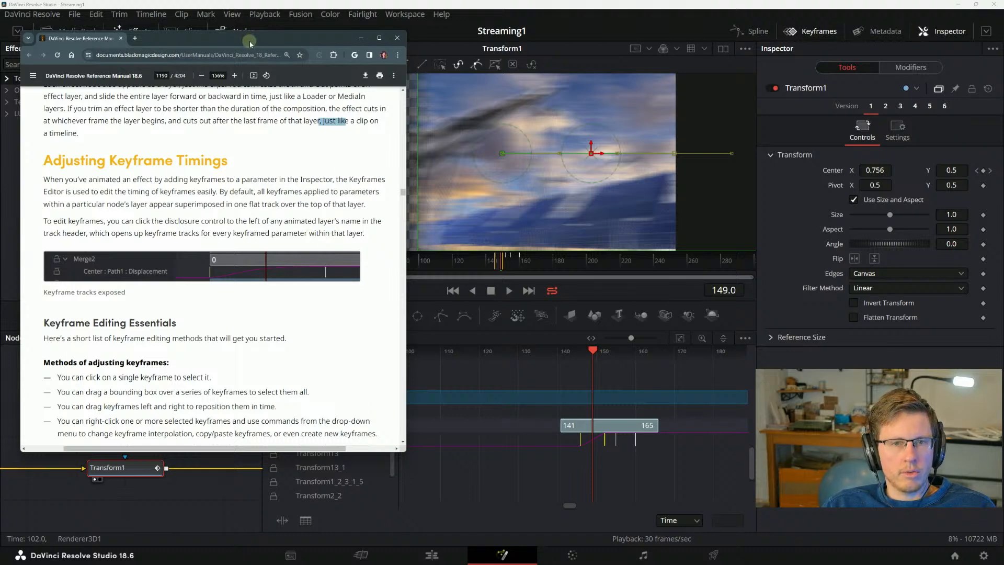
drag(250, 41, 244, 20)
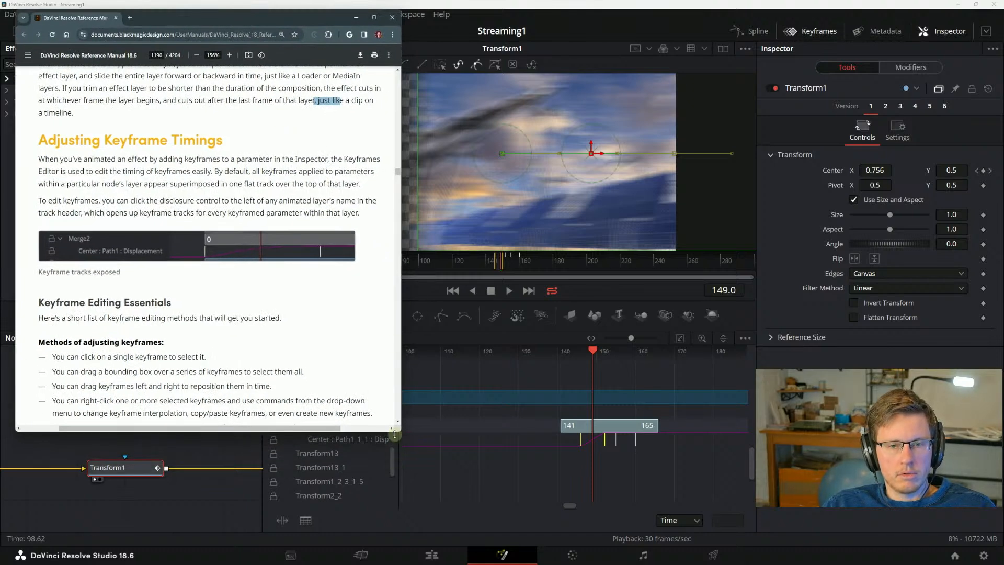
Shorten the manual window so the Transform1 track is uncovered, and read on through the Keyframe Editing Essentials section.
drag(395, 434, 396, 399)
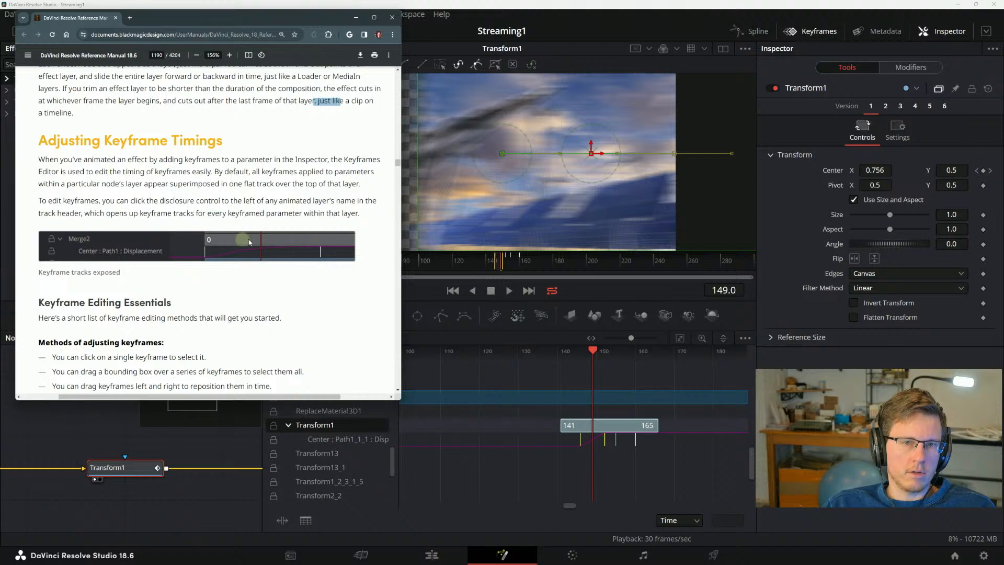
scroll(100, 253, down, 1)
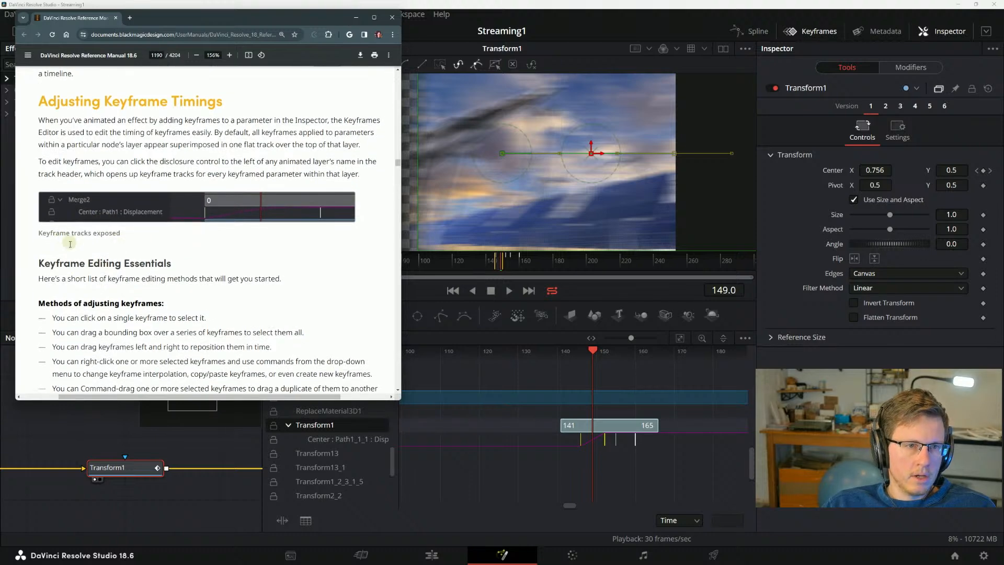
scroll(68, 241, down, 2)
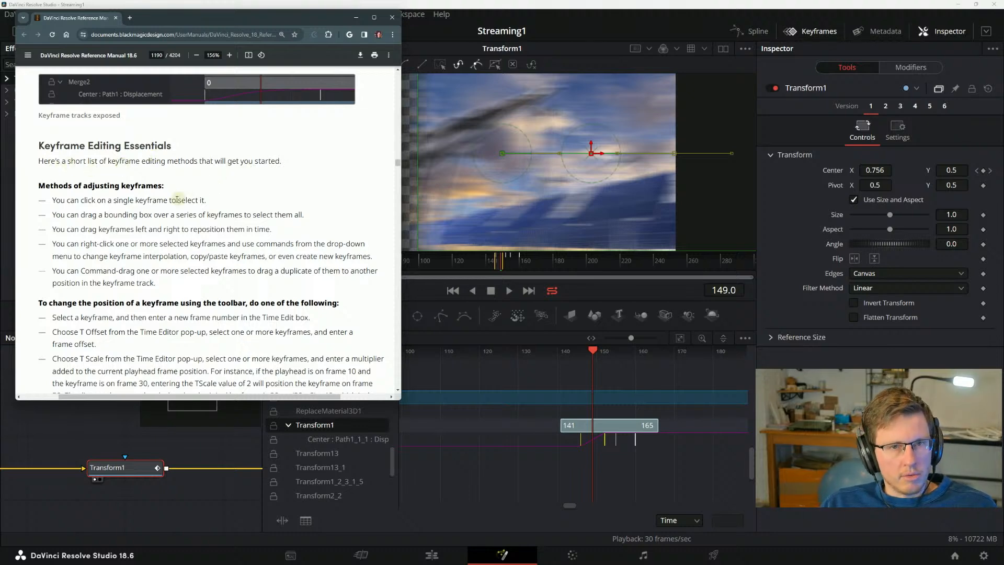
scroll(178, 194, down, 1)
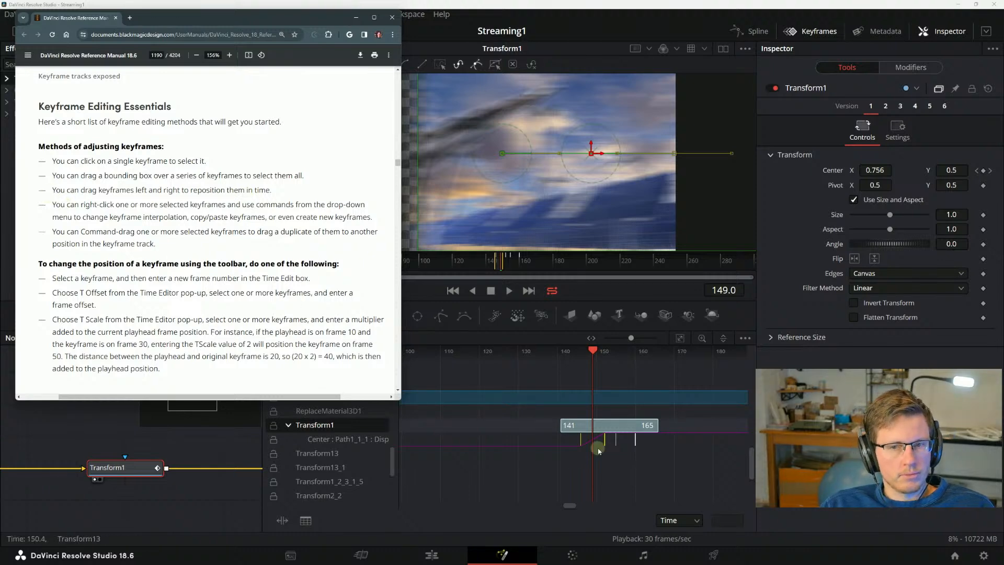
Box-select all of Transform1's Center path keyframes, and return to the manual's passage on changing keyframe interpolation.
click(574, 463)
drag(558, 440, 642, 450)
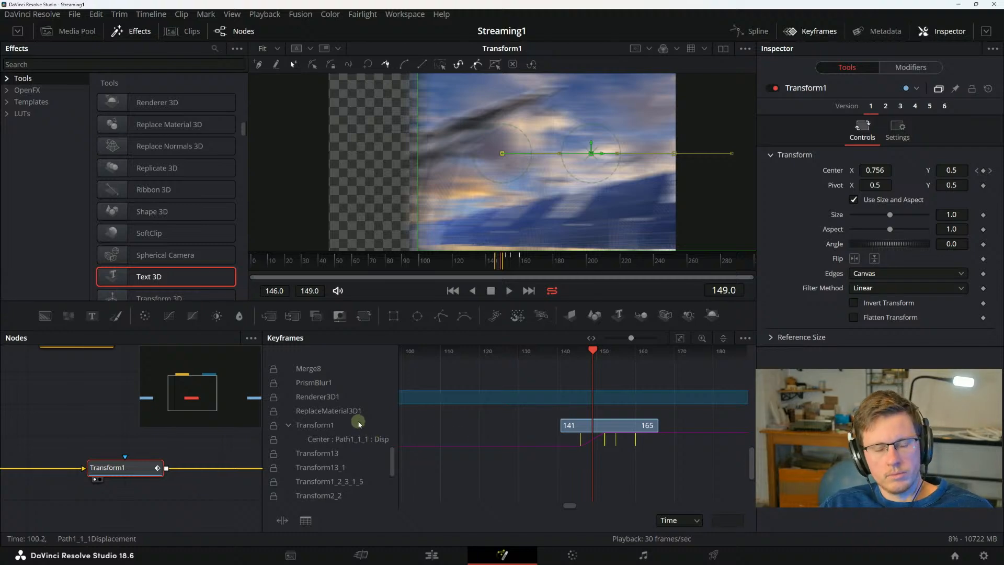
key(alt+Tab)
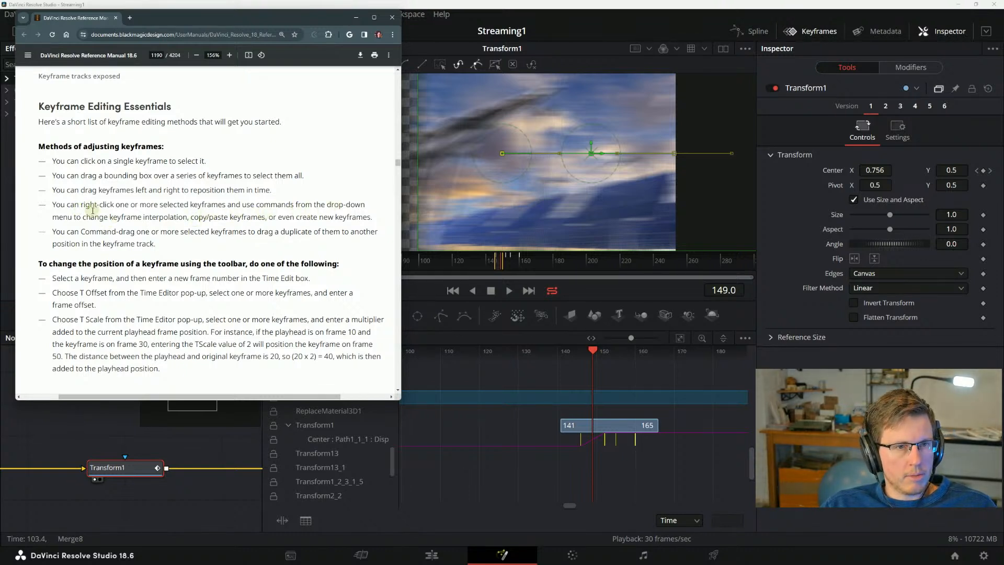
drag(73, 218, 261, 215)
click(261, 215)
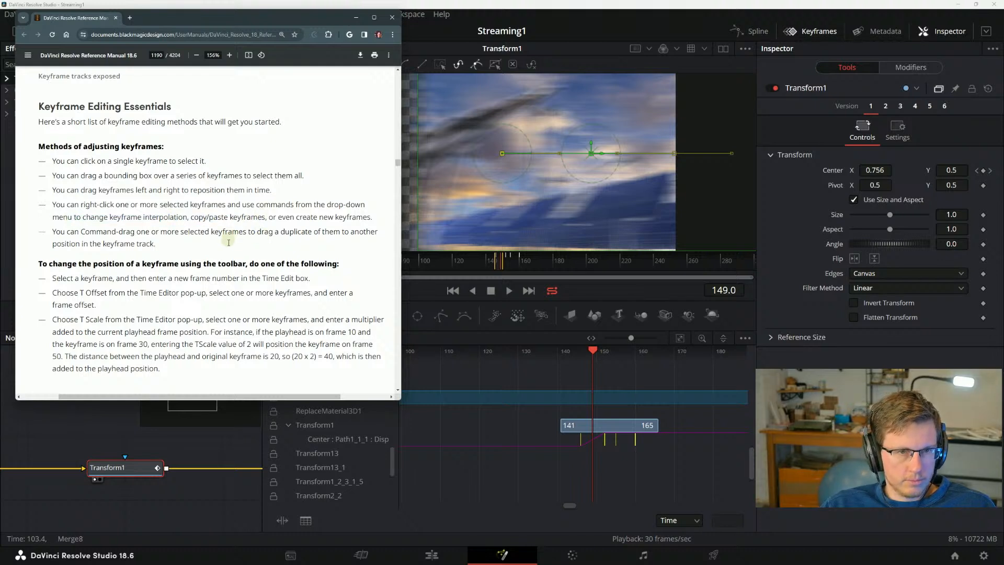
Examine the commands offered for the selected Transform1 keyframes, from scale and line size to tree item order selection.
right_click(579, 440)
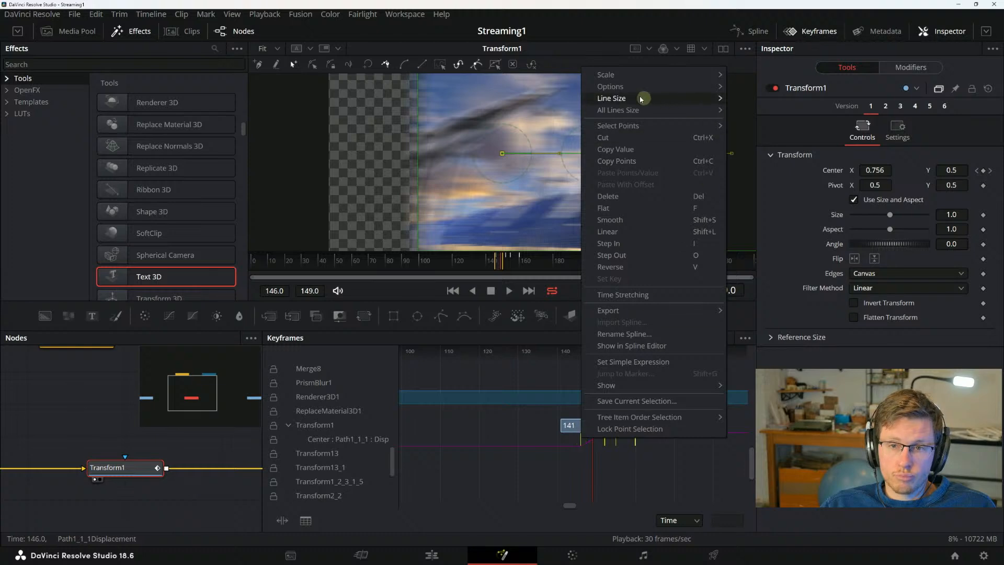
mouse_move(628, 89)
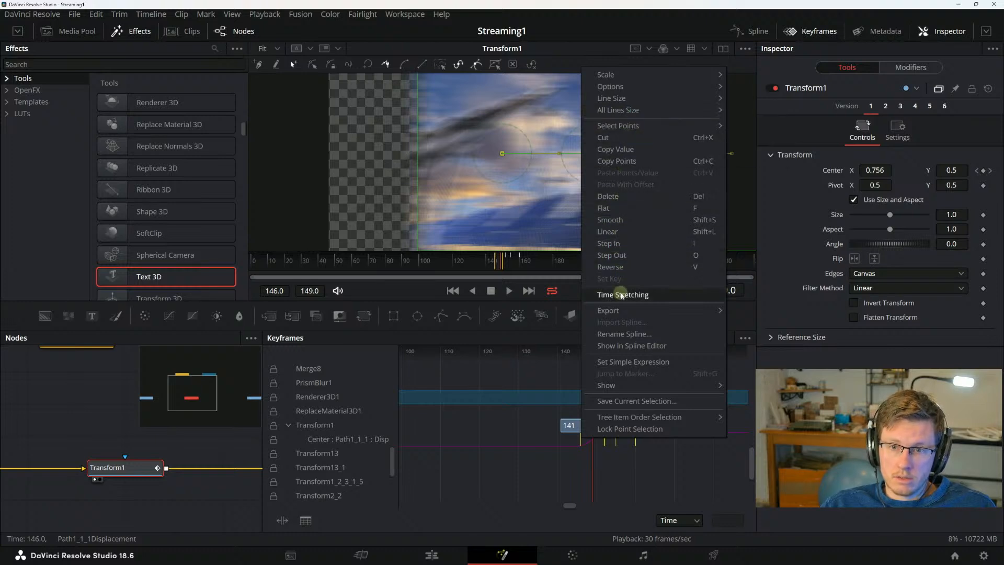
mouse_move(633, 312)
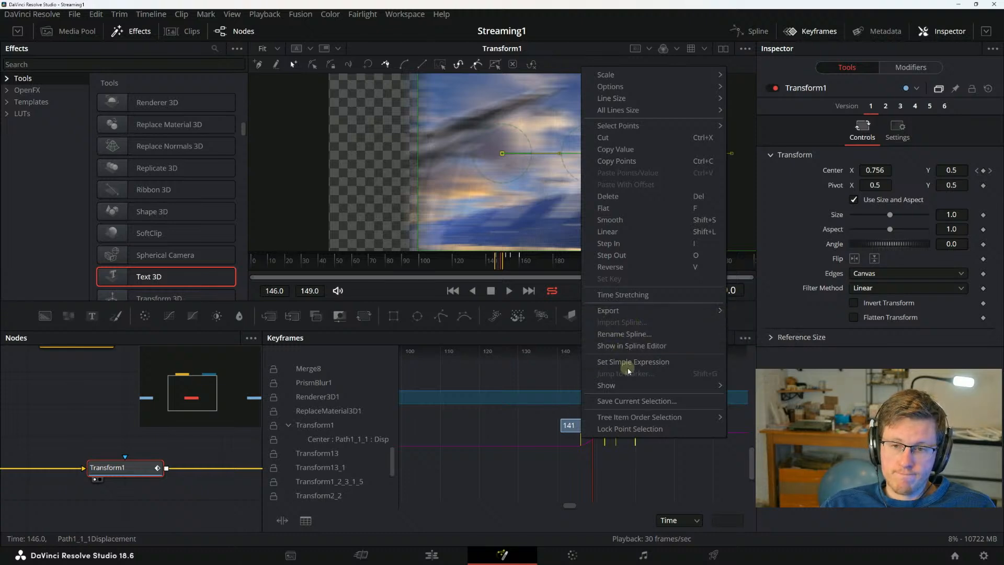
mouse_move(629, 385)
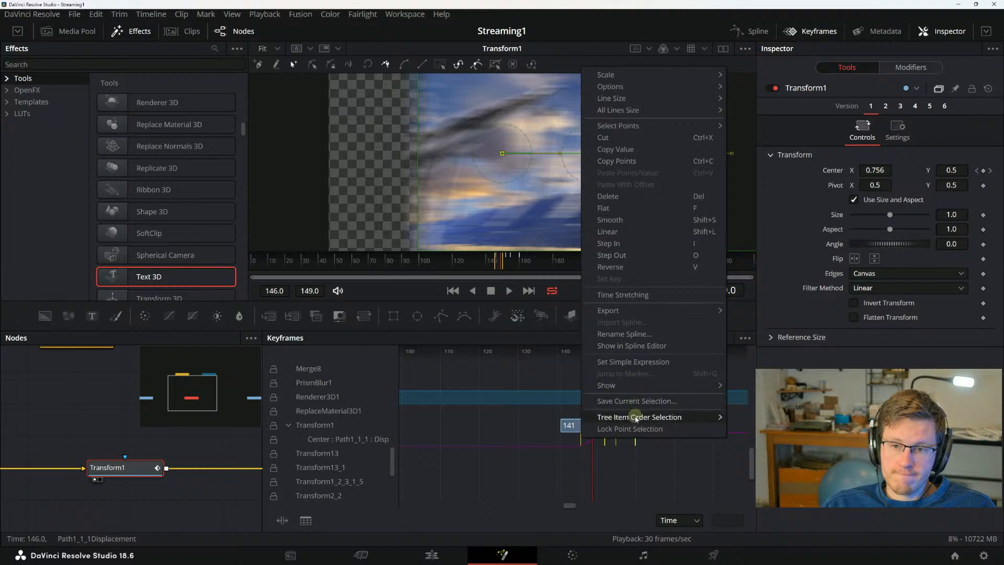
Reread the manual's methods for repositioning keyframes in time, changing interpolation, copying and creating new keyframes.
key(alt+Tab)
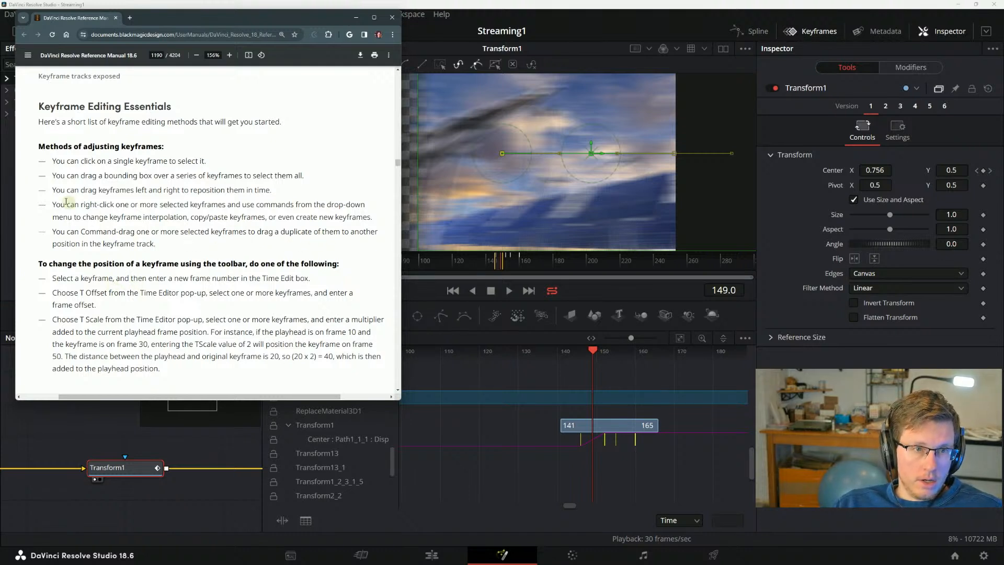
drag(57, 189, 159, 188)
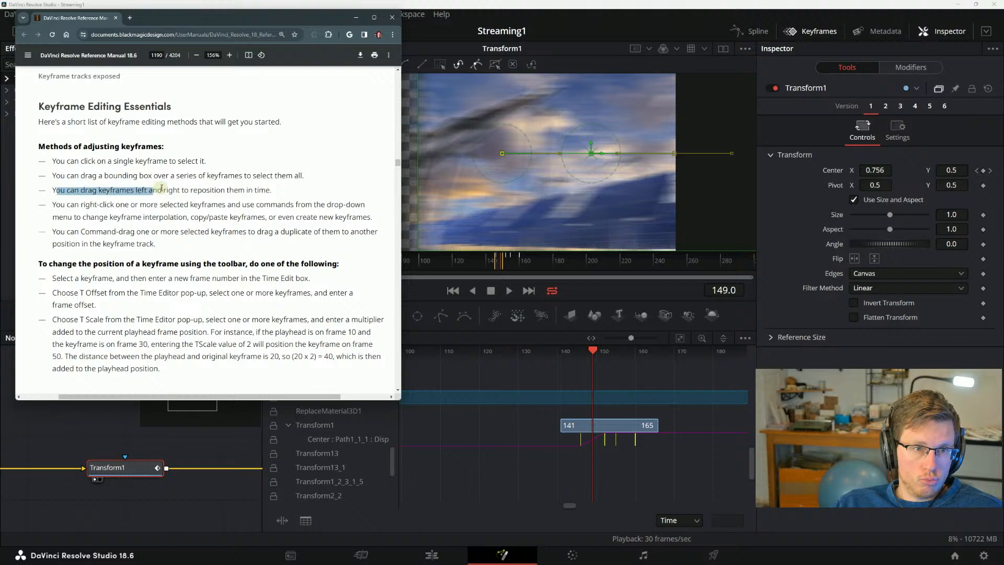
click(160, 188)
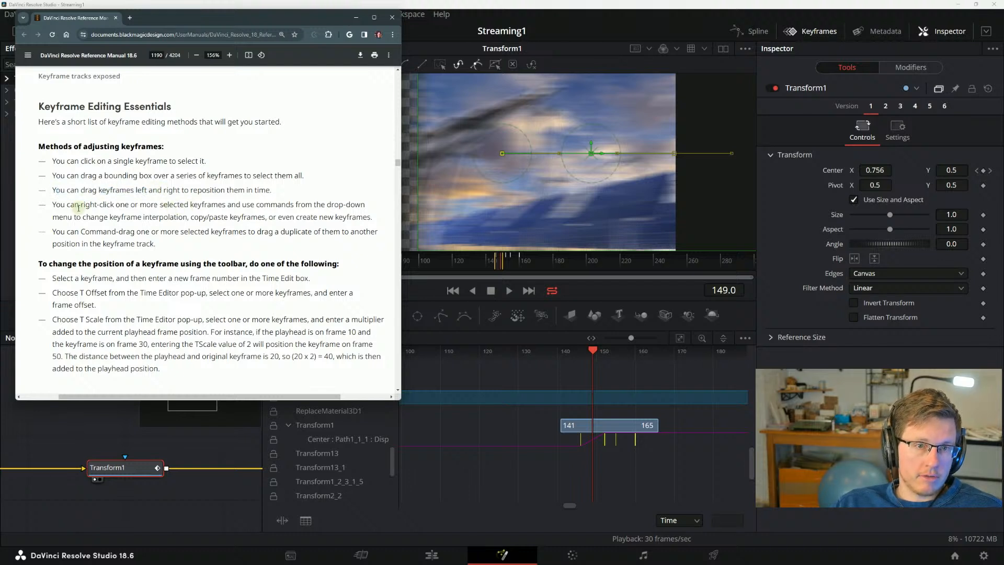
drag(291, 219, 344, 218)
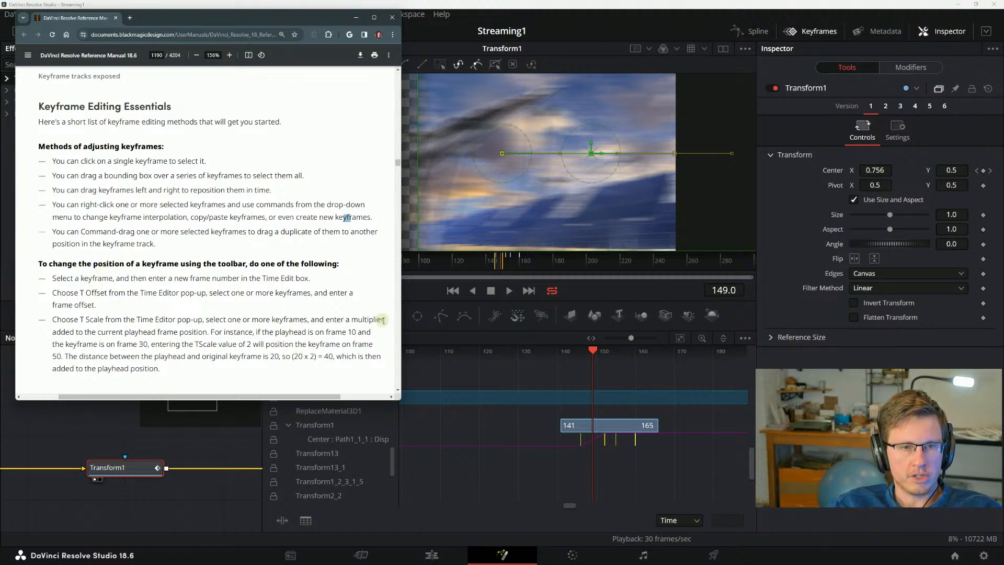
Select only the first Center path keyframe of Transform1 and set its time to frame 147.
click(578, 458)
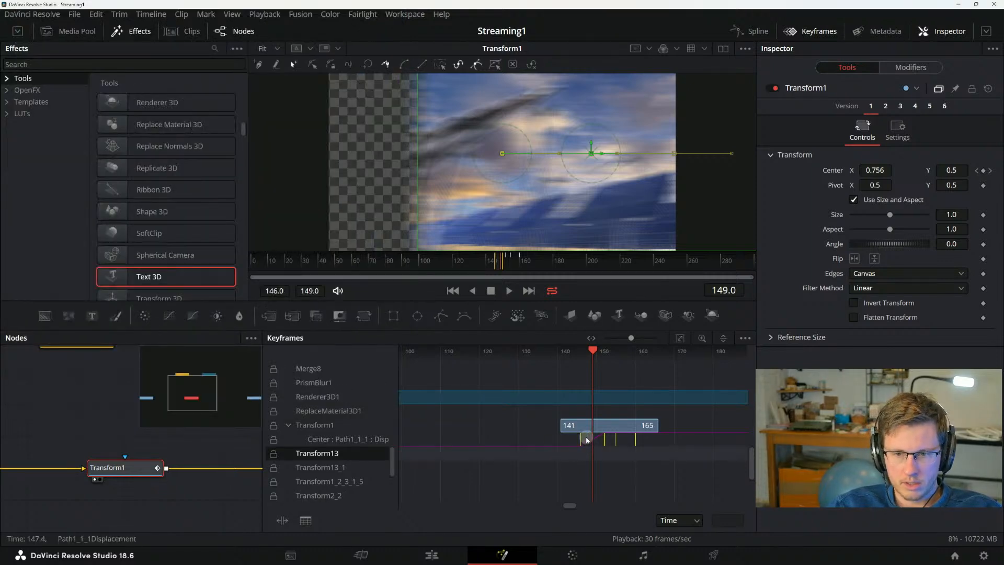
click(581, 439)
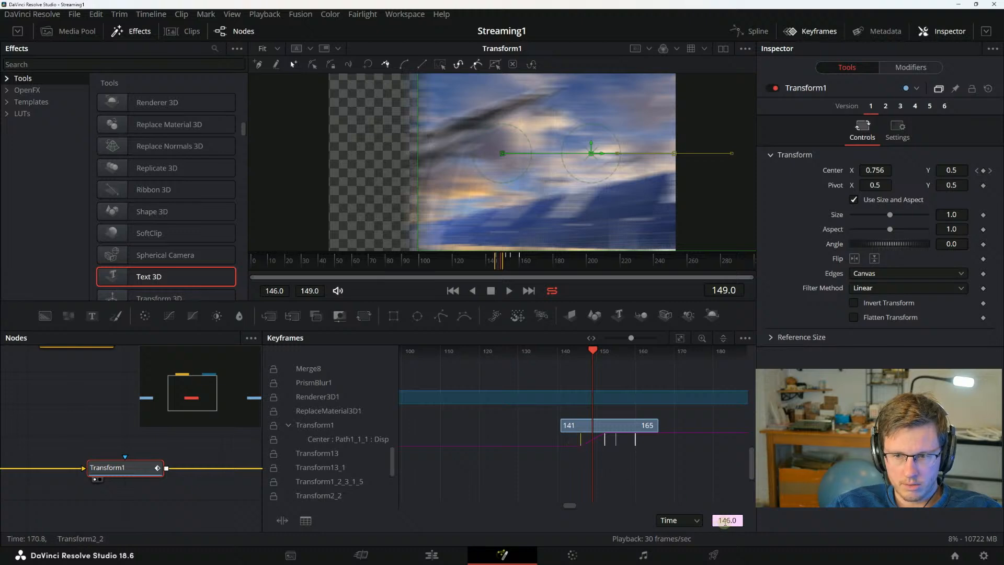
click(724, 521)
key(BackSpace)
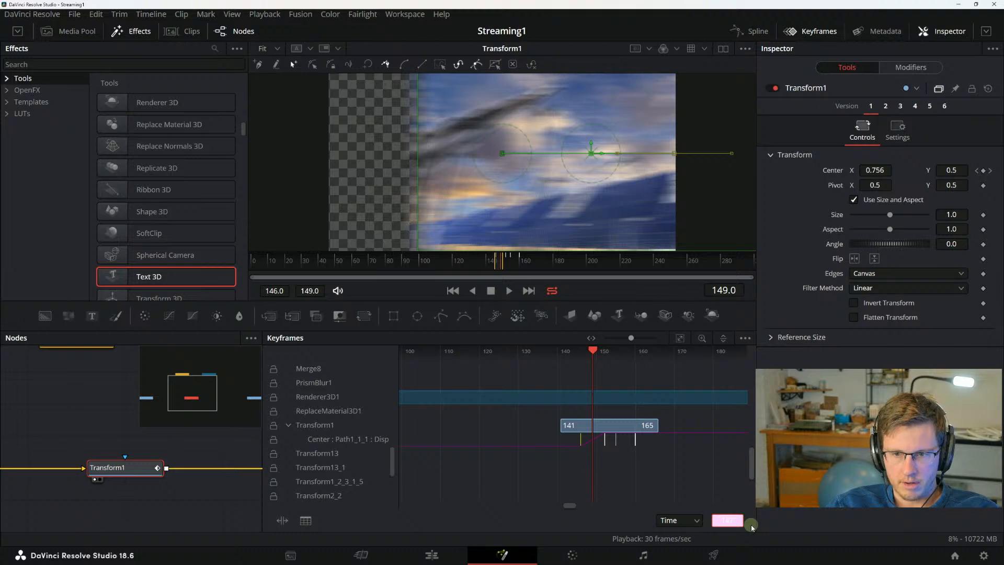
key(Return)
click(635, 468)
click(580, 441)
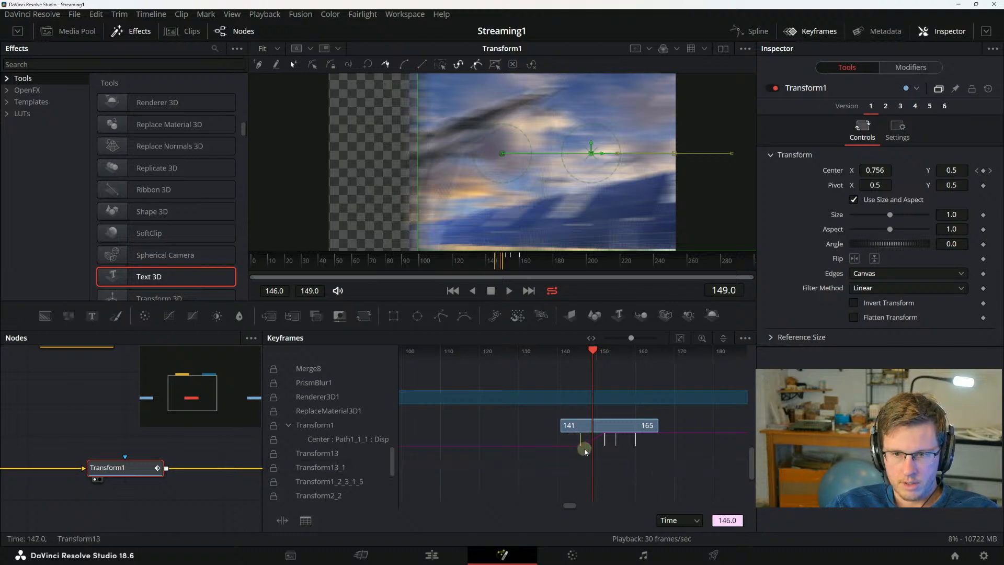
click(726, 520)
key(BackSpace)
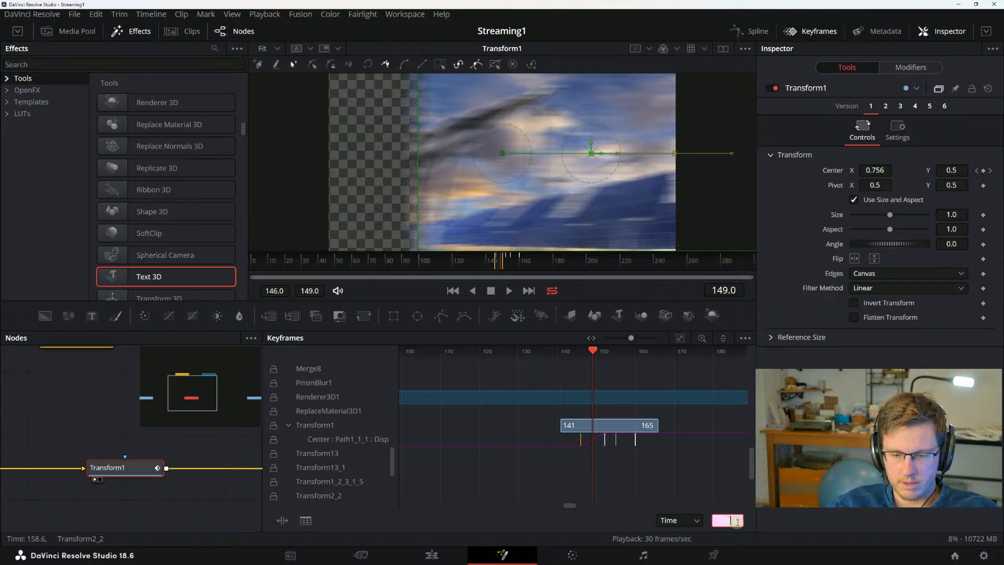
text(147)
key(Return)
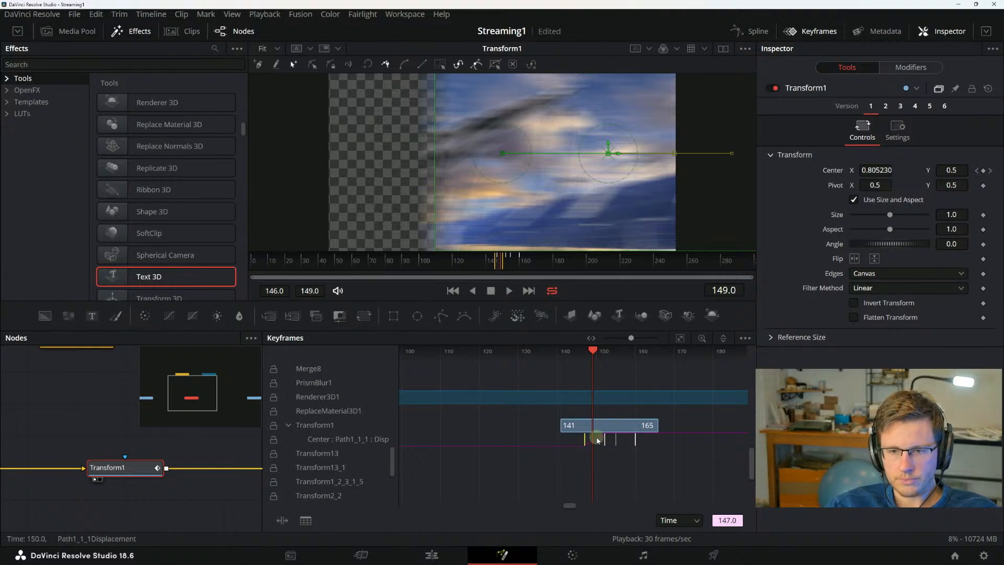
Try setting Transform1's first keyframe to frame 140, and undo the change.
click(730, 520)
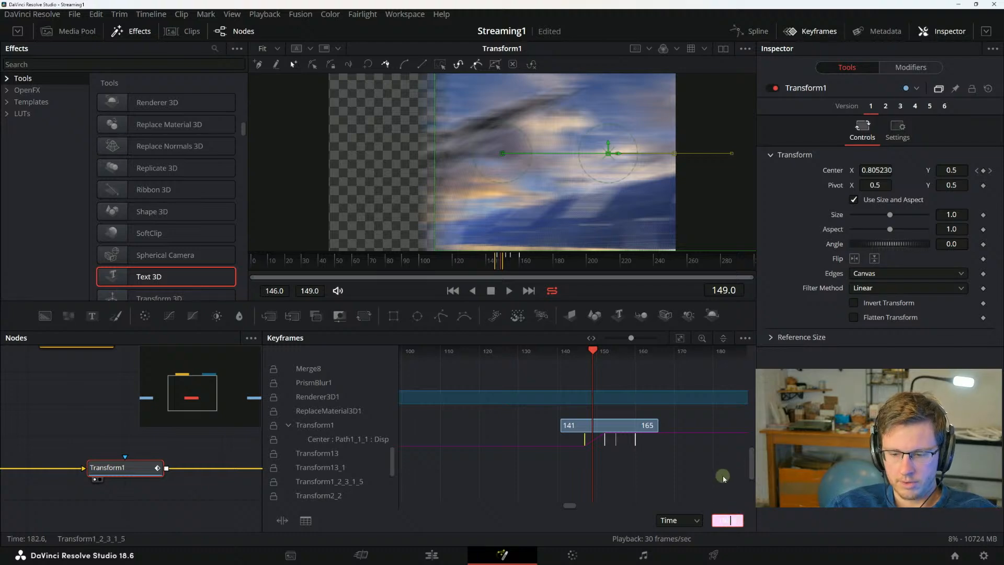
text(140)
key(Return)
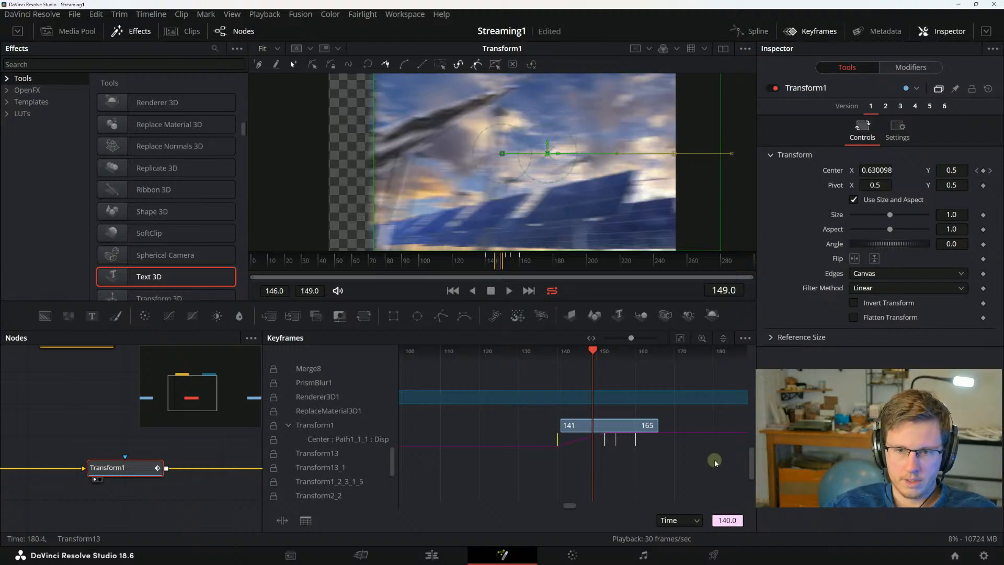
key(ctrl+z)
Check the manual's toolbar methods, try a T Offset of 3 on Transform1's first keyframe, and undo it.
key(alt+Tab)
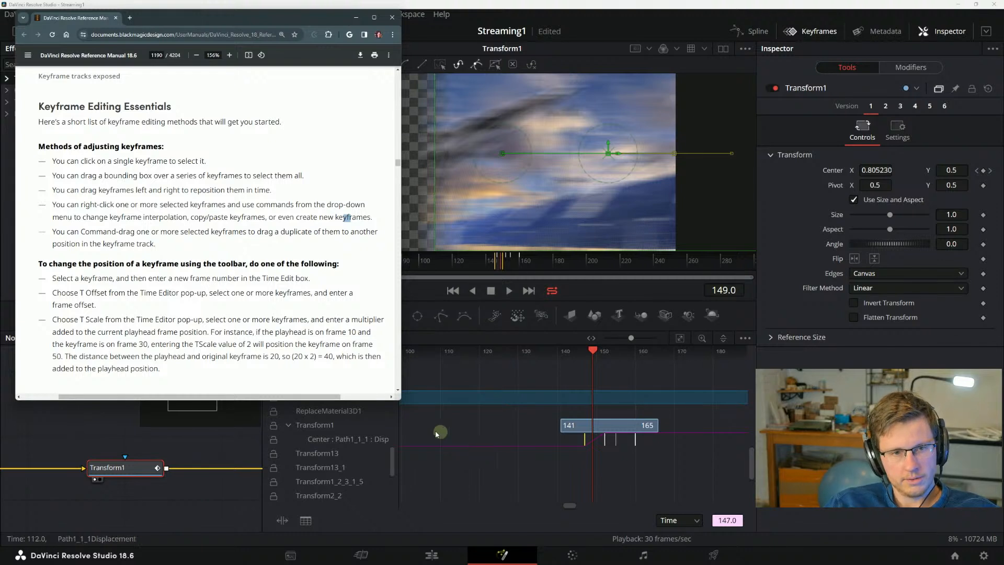
click(159, 327)
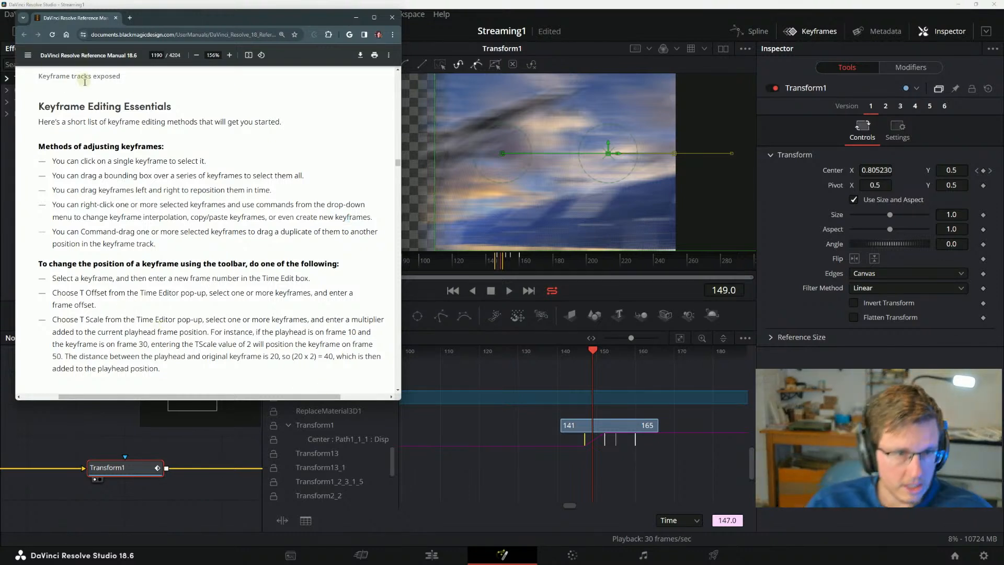
click(689, 519)
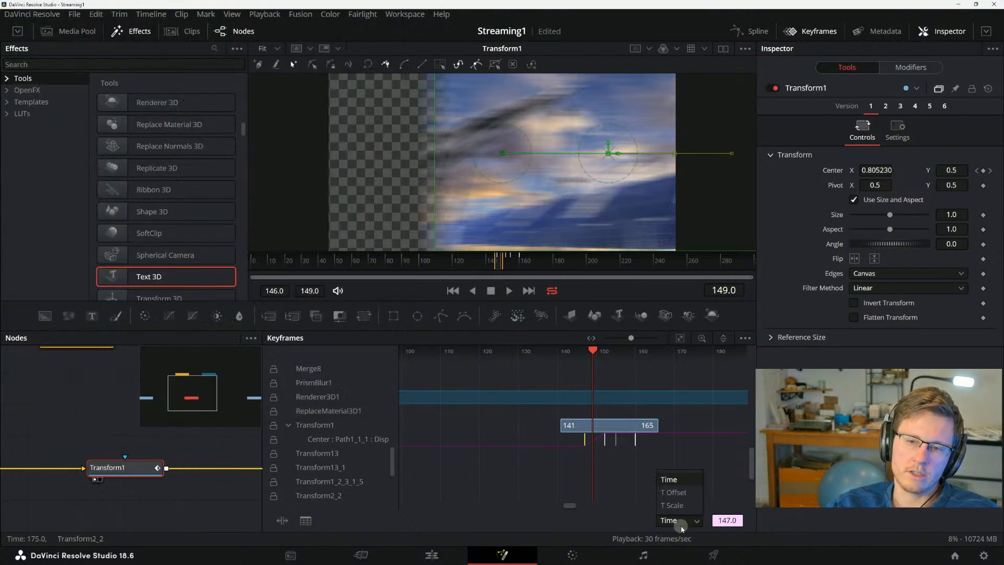
click(679, 494)
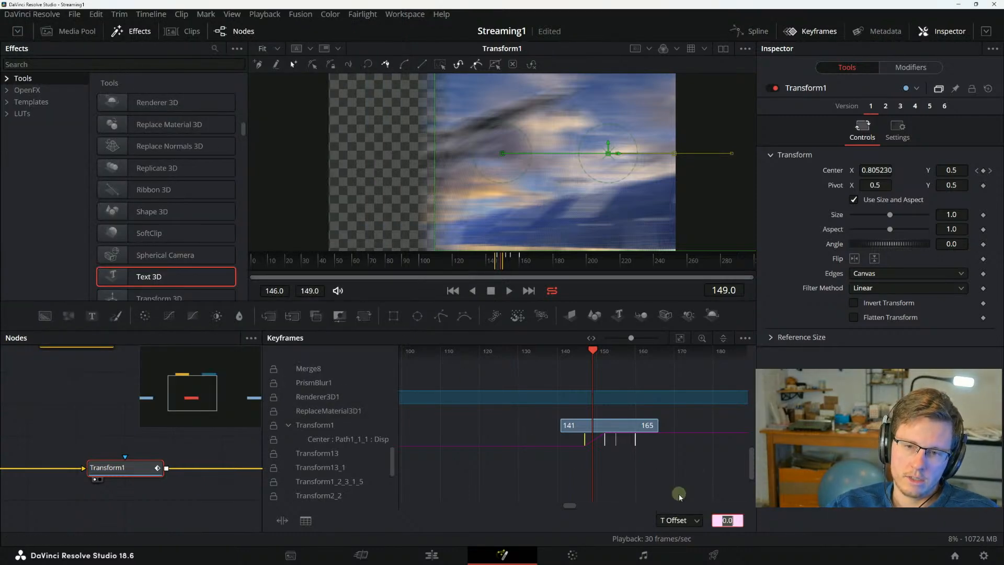
click(722, 519)
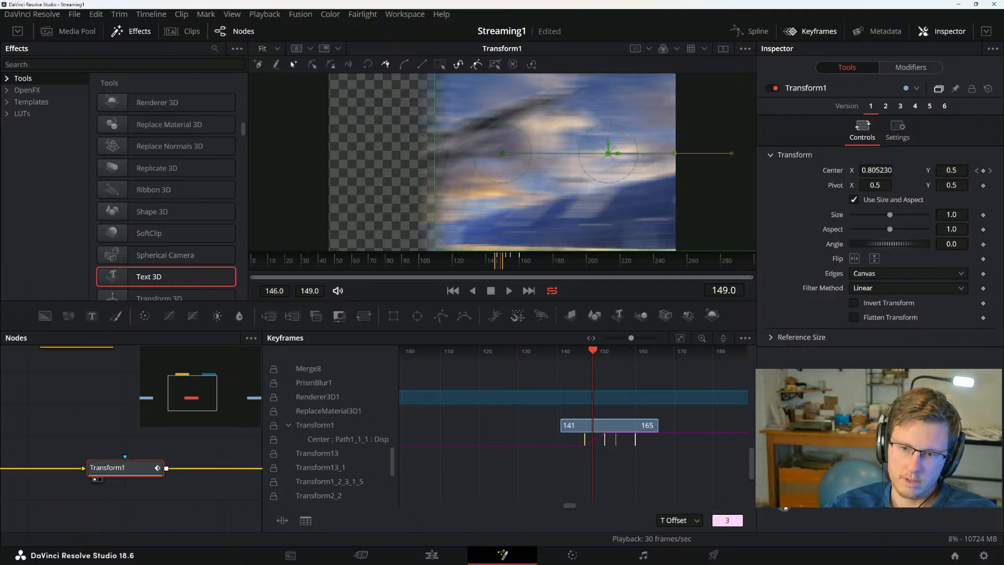
key(Return)
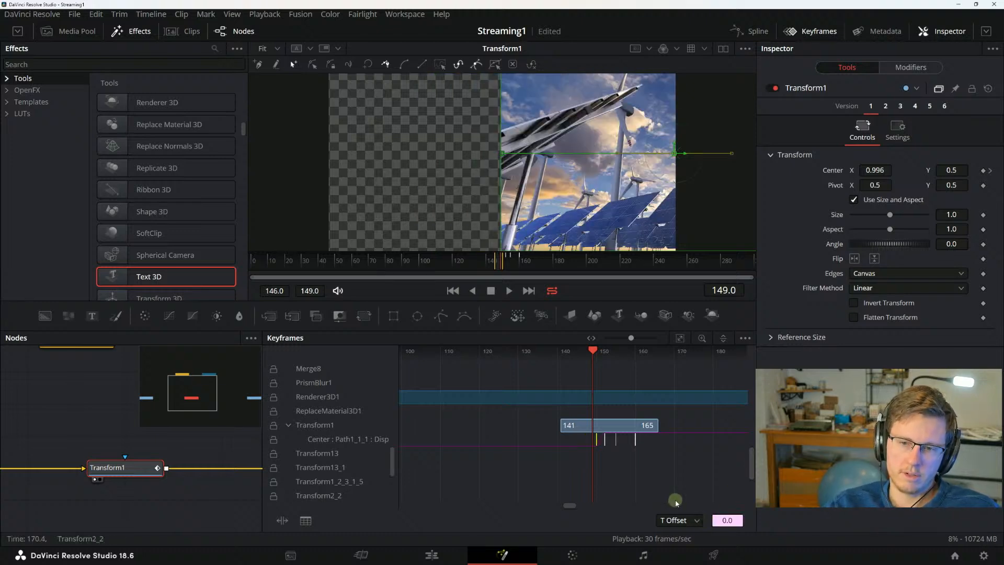
key(ctrl+z)
Deselect the Transform1 keyframe and try to enter a T Offset with no keyframe selected.
click(661, 476)
key(alt+Tab)
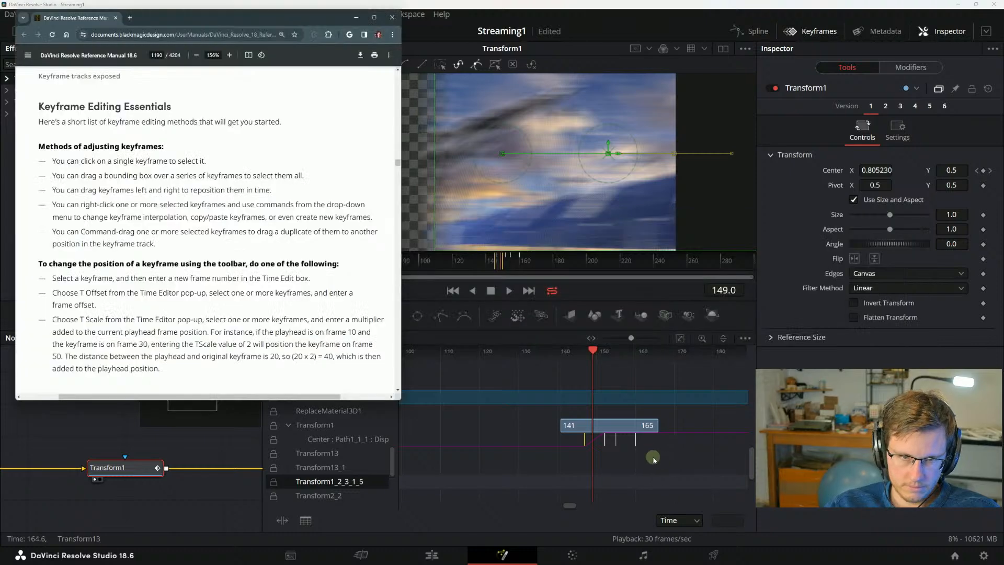
click(667, 515)
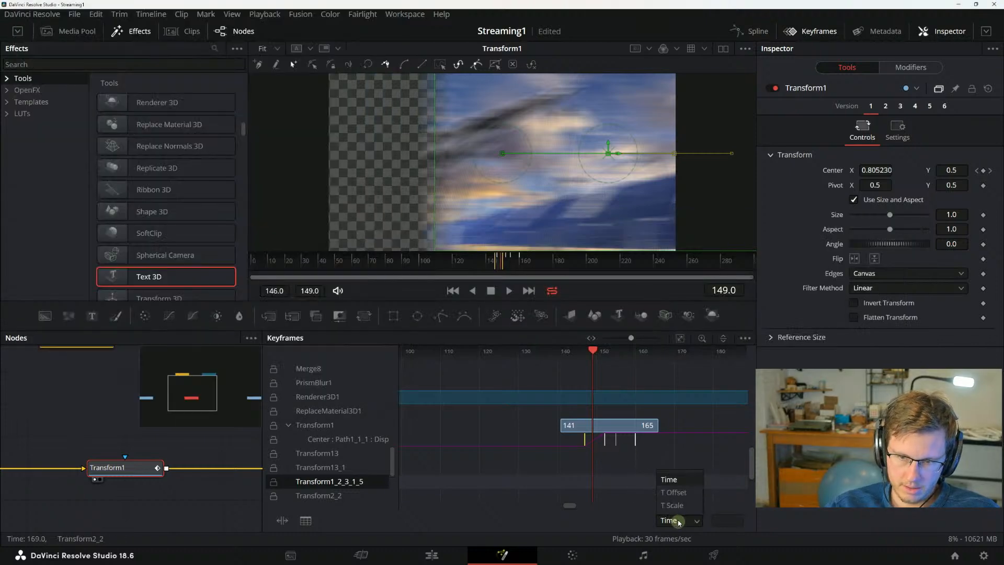
click(672, 494)
click(729, 523)
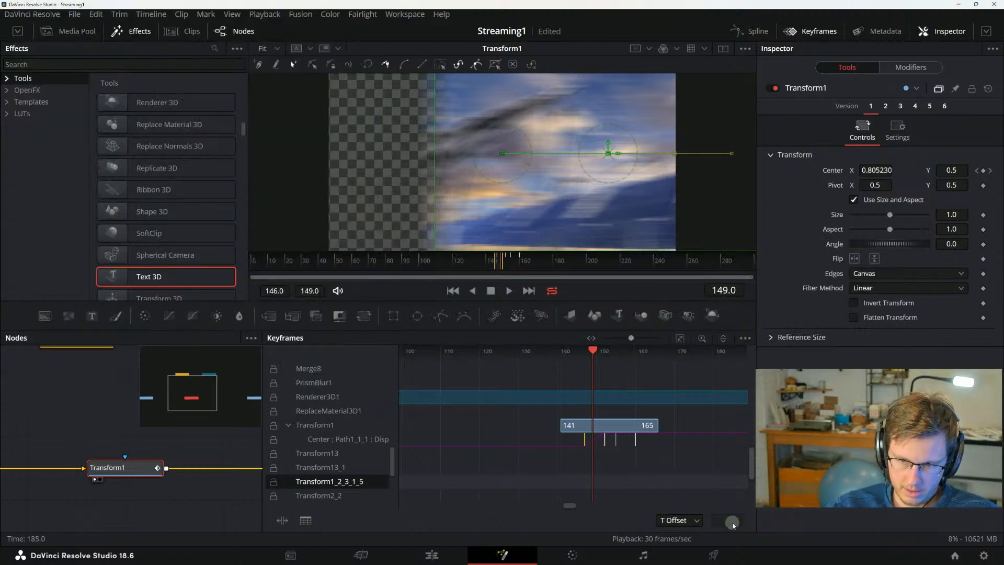
click(696, 520)
click(716, 521)
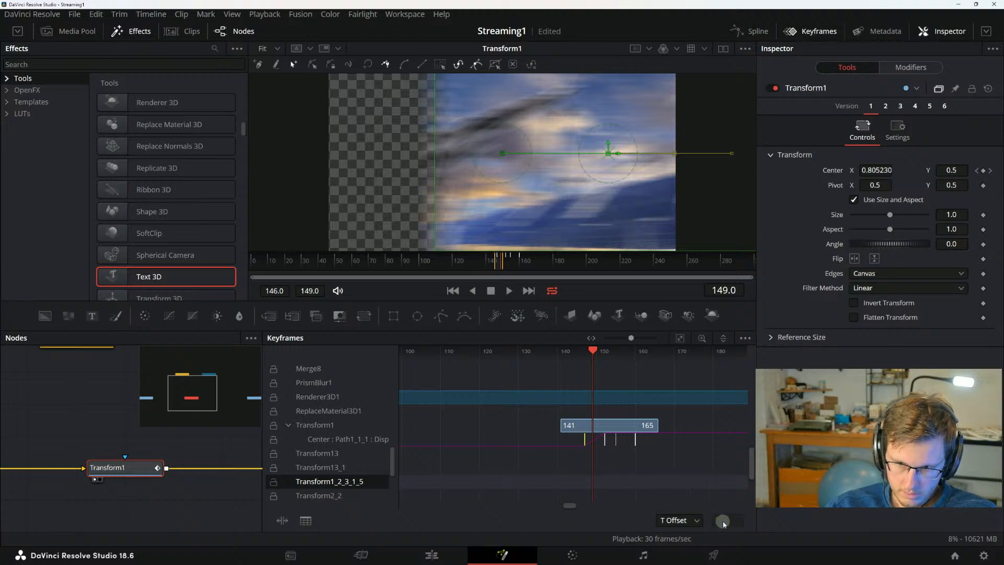
Reselect Transform1's first keyframe, shift it with a T Offset of 3, and set its time back to frame 147.
click(592, 453)
click(680, 519)
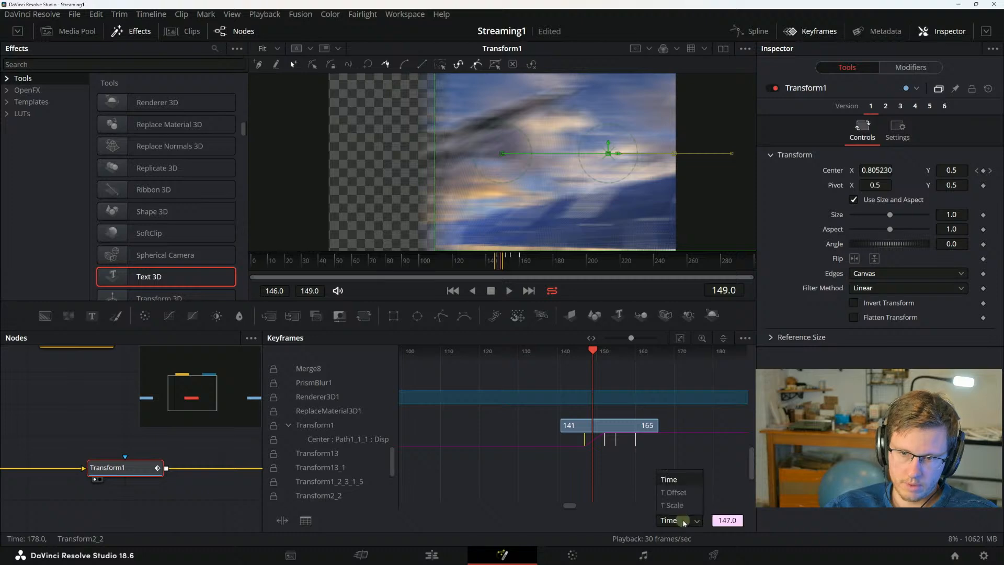
click(671, 493)
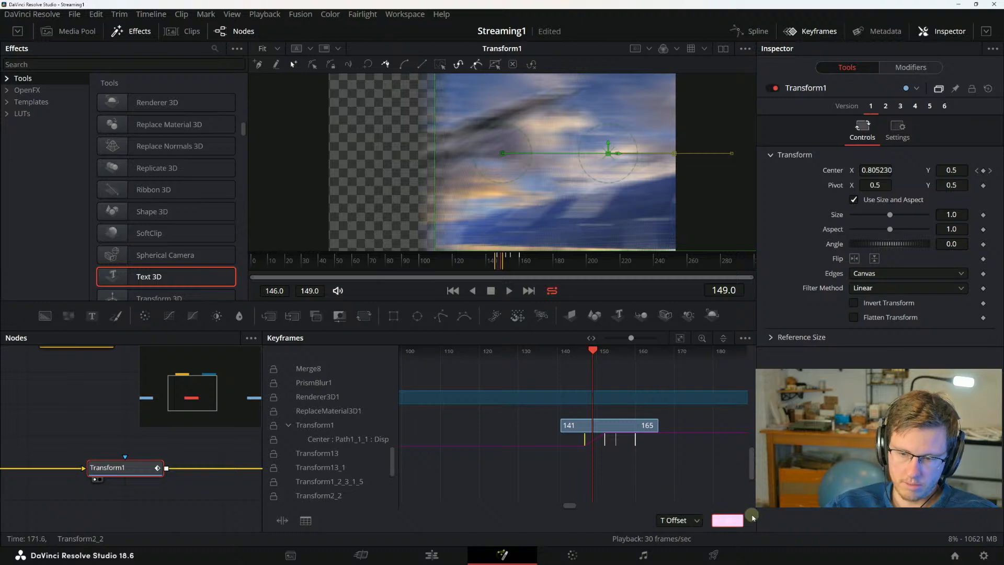
text(3)
key(Return)
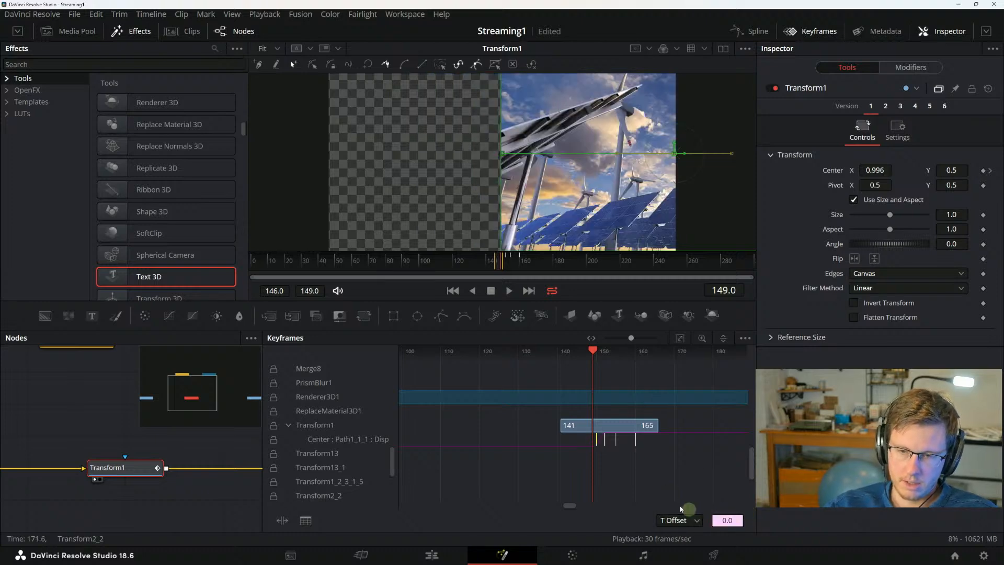
double_click(597, 444)
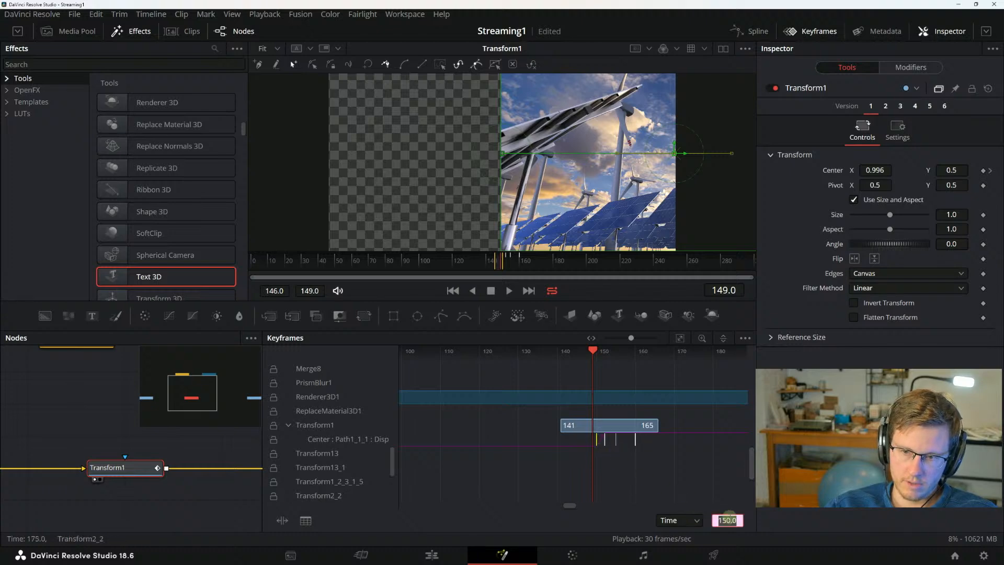
key(BackSpace)
text(147)
key(Return)
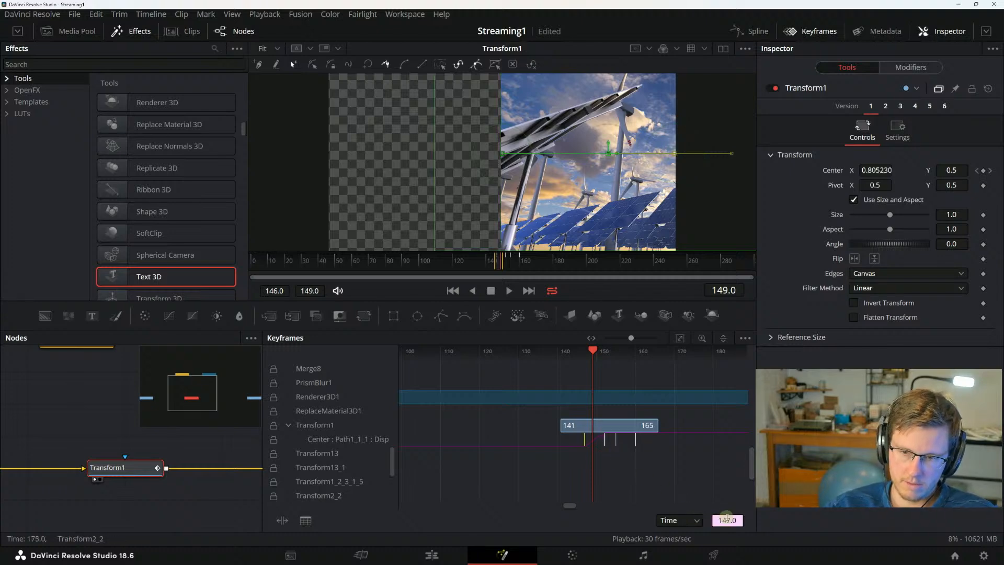
Read the manual's explanation of T Scale, highlighting parts of the passage about selecting keyframes and entering a multiplier.
key(alt+Tab)
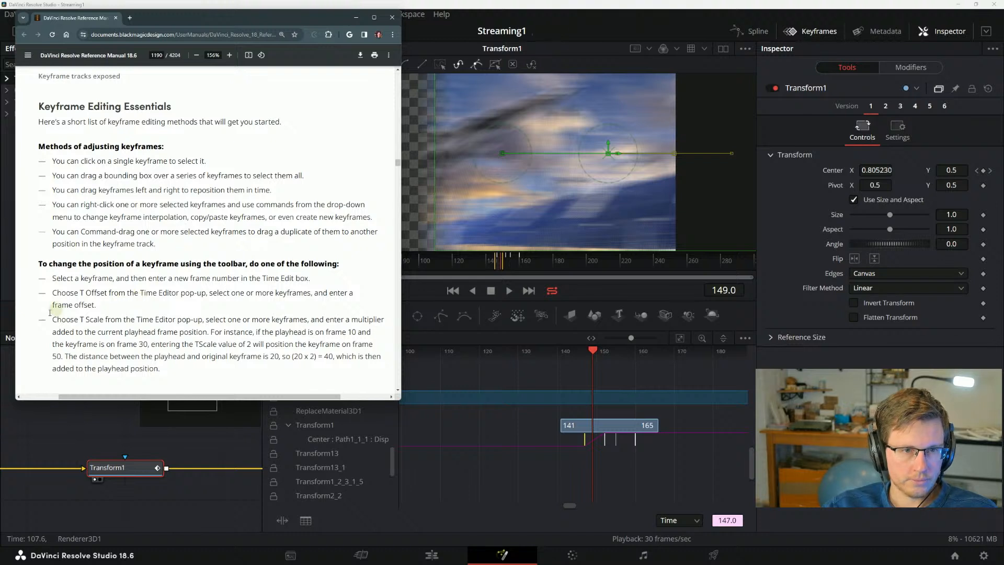
drag(62, 335, 153, 325)
drag(160, 323, 210, 324)
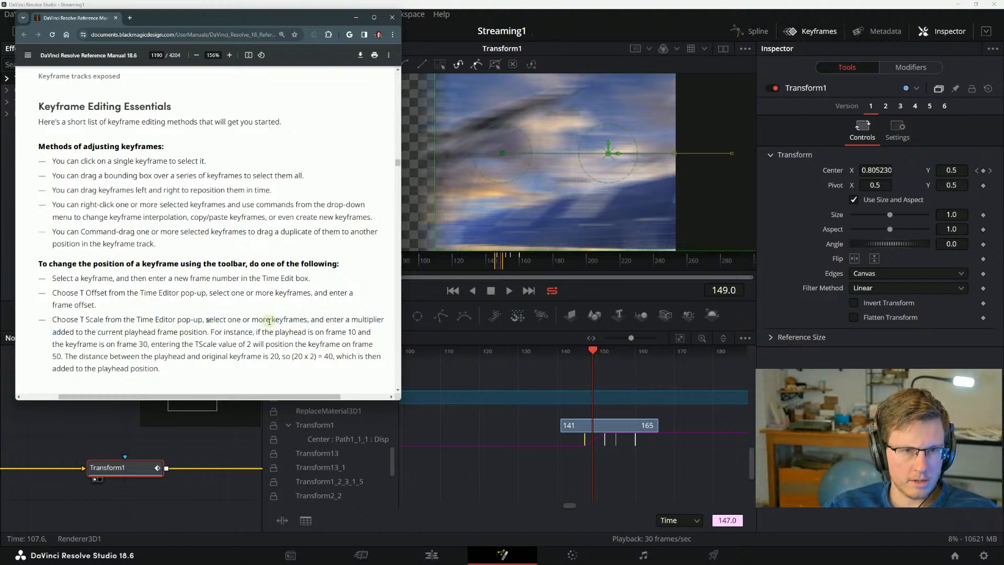
Read the manual's explanation of repositioning keyframes with T Scale, including its worked frame example.
scroll(269, 321, down, 3)
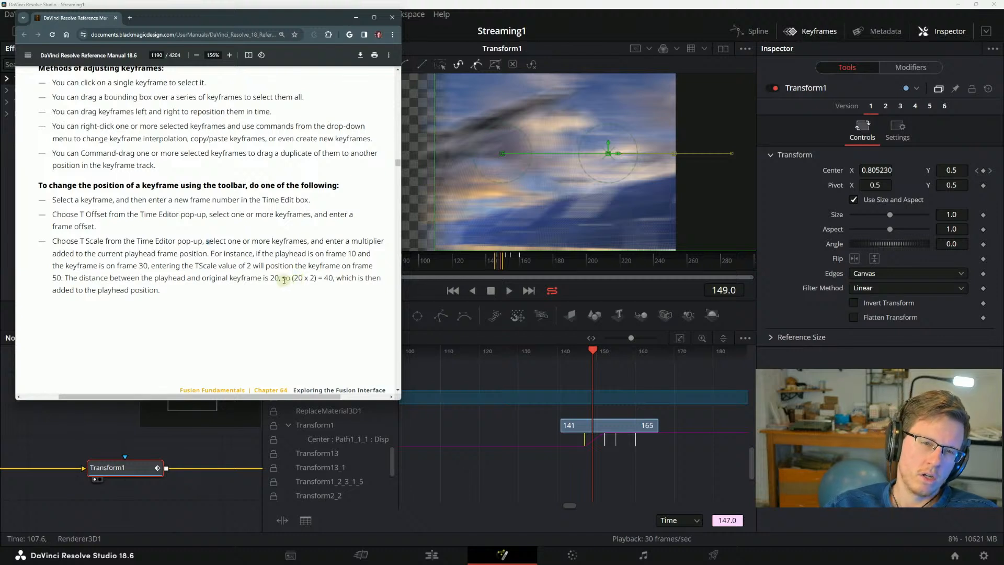
drag(283, 279, 328, 279)
click(329, 278)
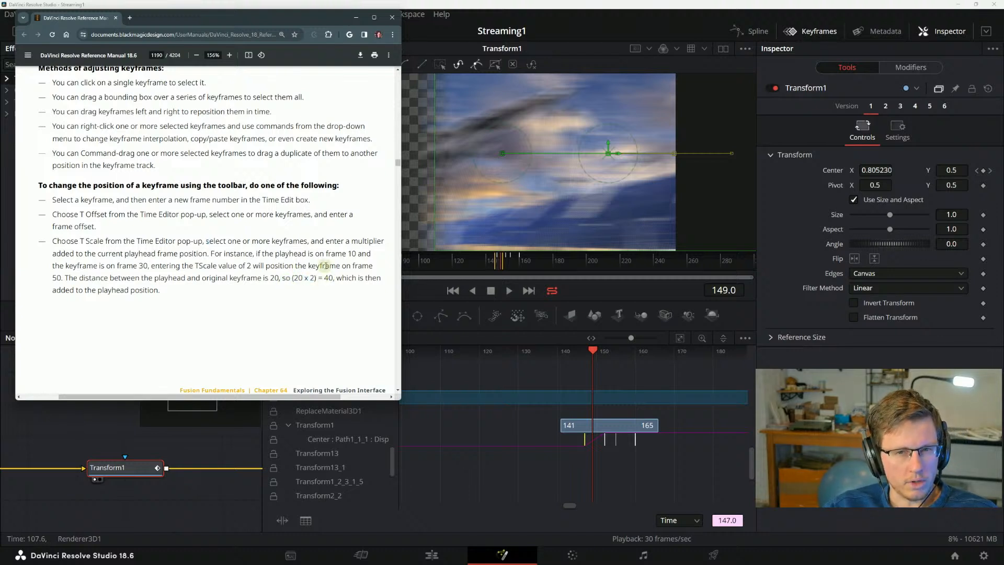
drag(63, 290, 151, 287)
click(151, 287)
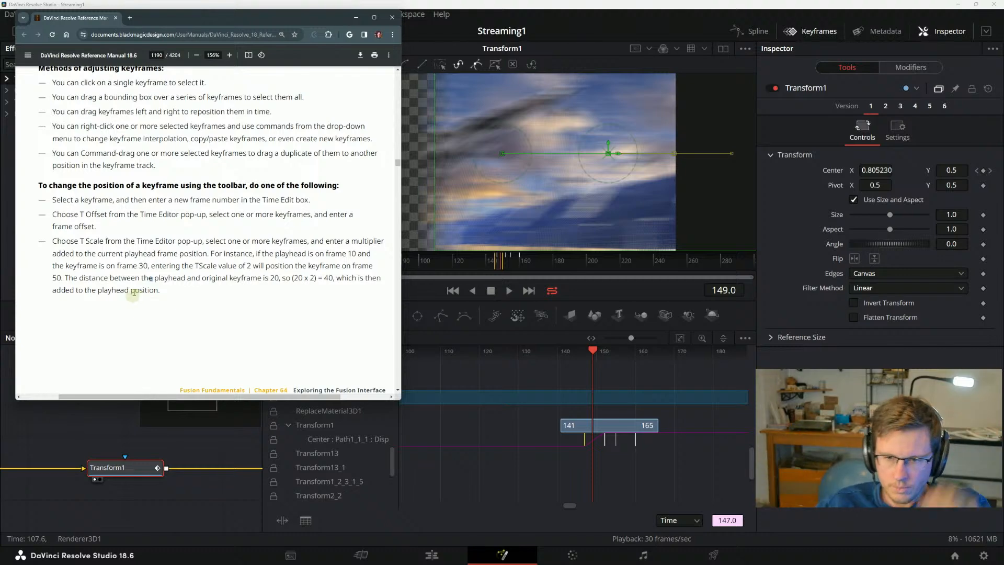
Try T Scale on Transform1's selected Center keyframe with the playhead at frame 150, and undo the change.
click(558, 347)
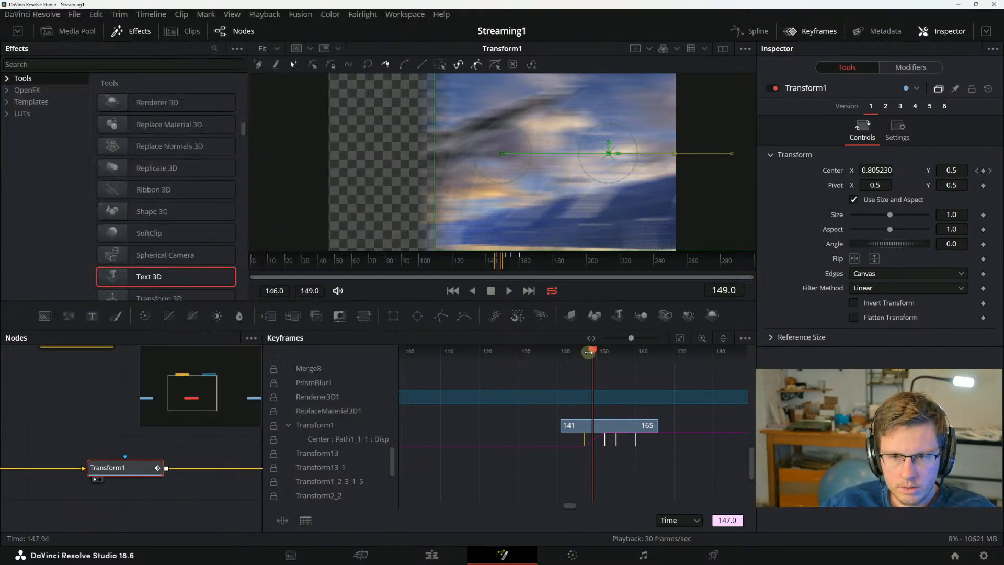
mouse_move(592, 350)
mouse_down()
mouse_move(567, 349)
mouse_move(619, 350)
mouse_move(596, 350)
mouse_up()
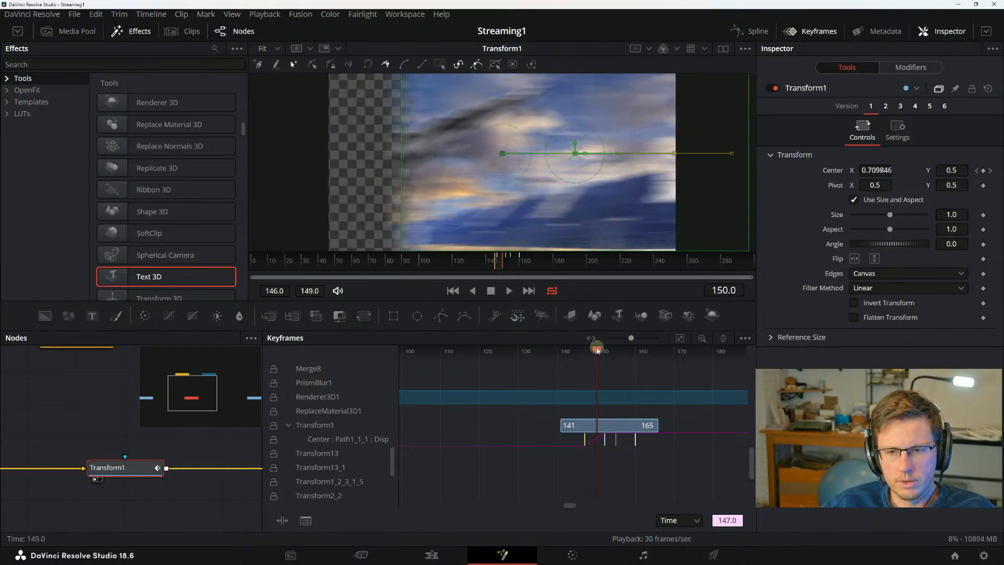
click(677, 521)
click(698, 518)
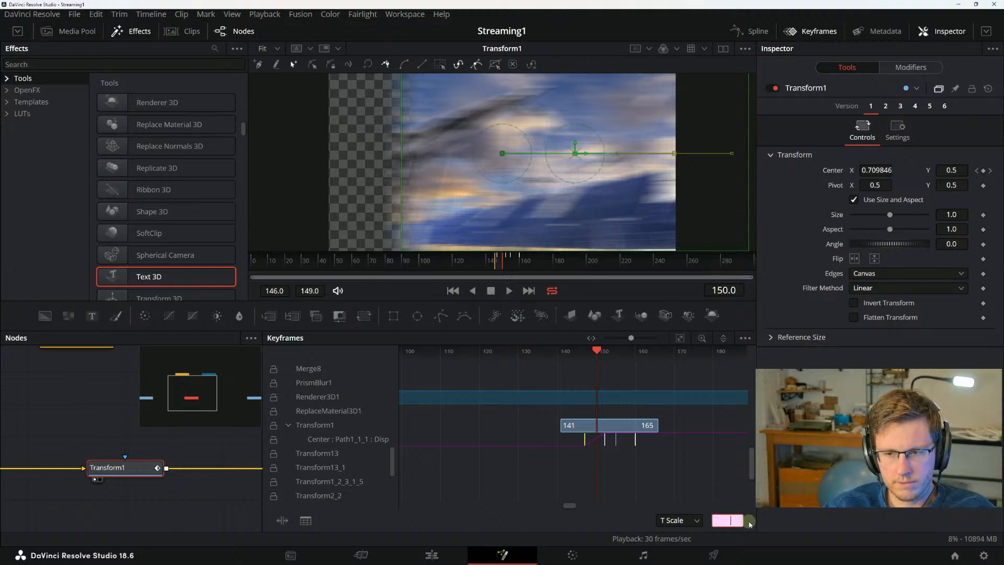
key(Return)
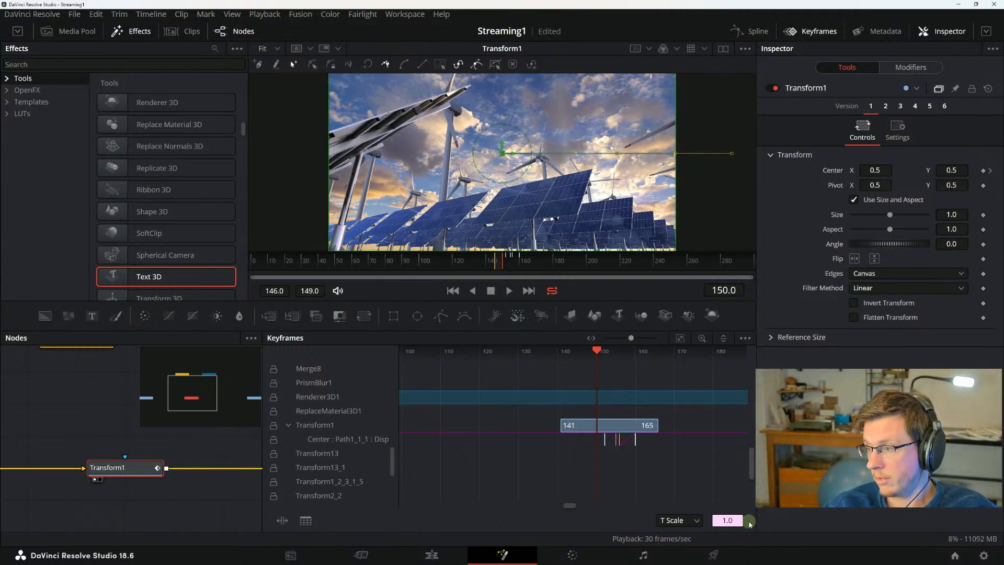
key(ctrl+z)
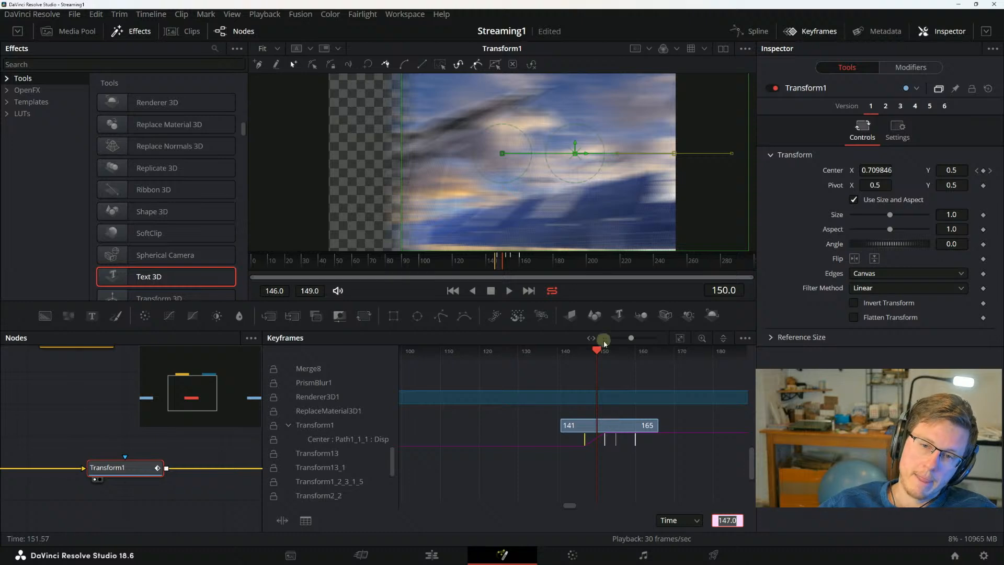
With the playhead at frame 136, set the selected keyframe's Time value to -1 and undo the change.
click(544, 359)
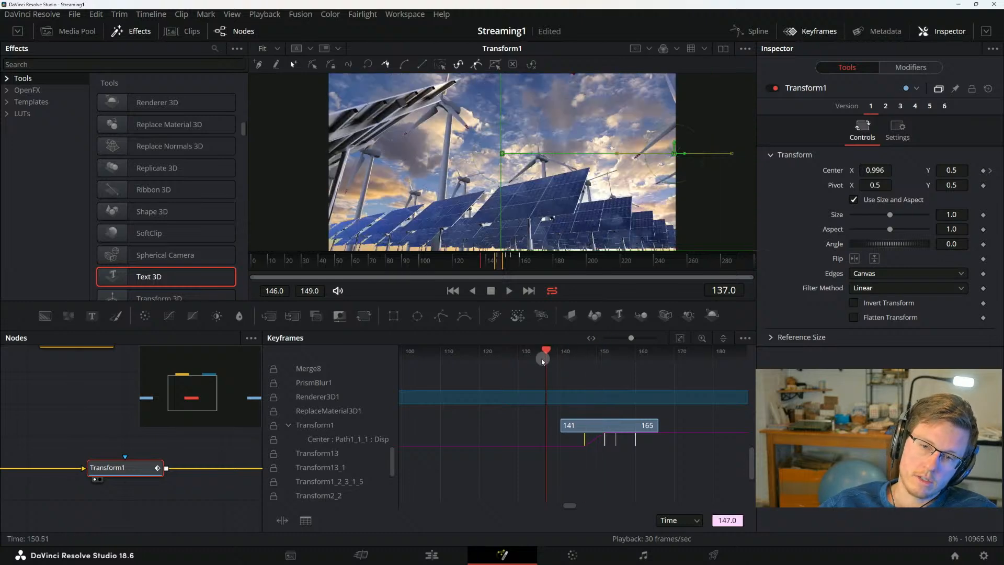
click(679, 520)
click(674, 509)
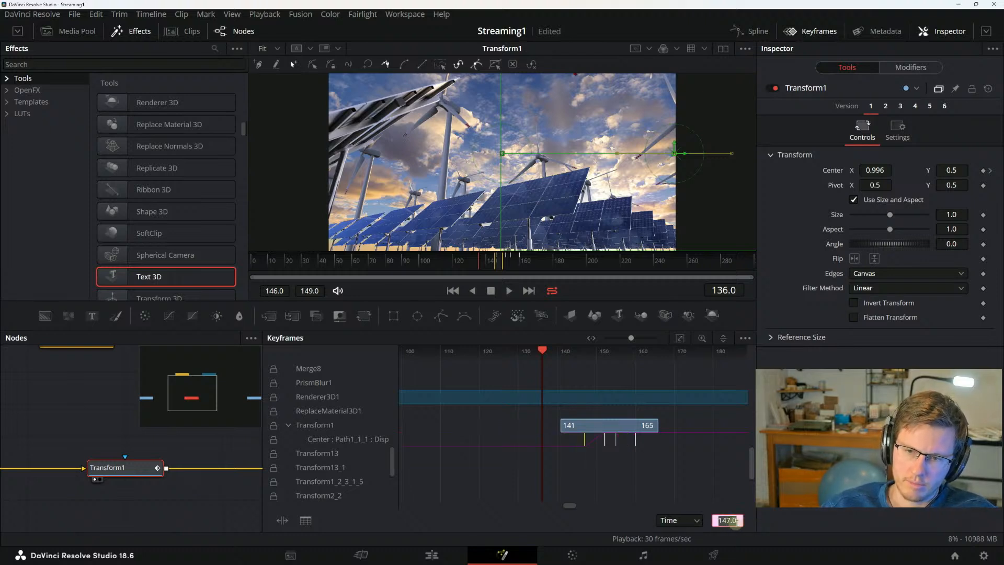
key(BackSpace)
text(-1)
key(Return)
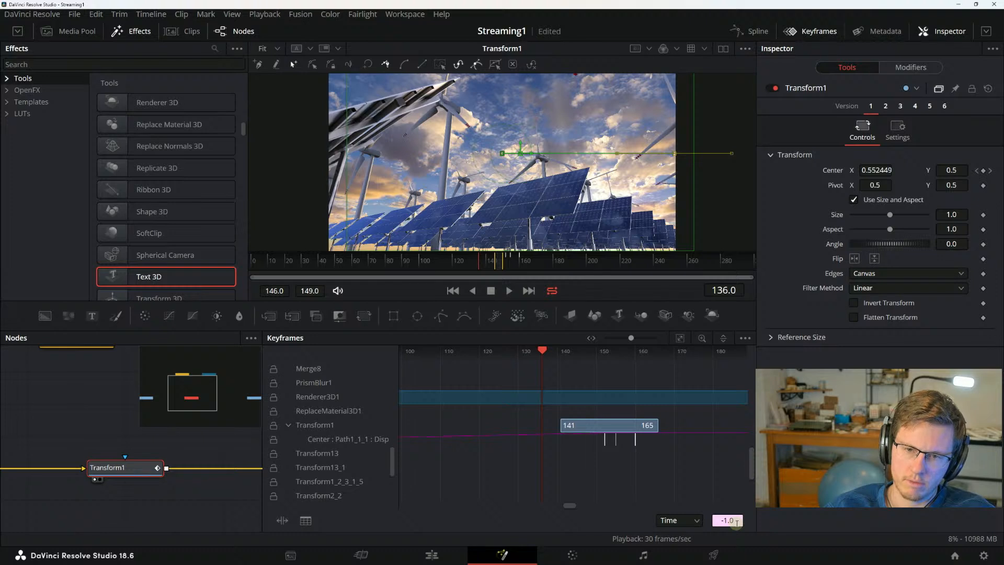
scroll(563, 442, down, 6)
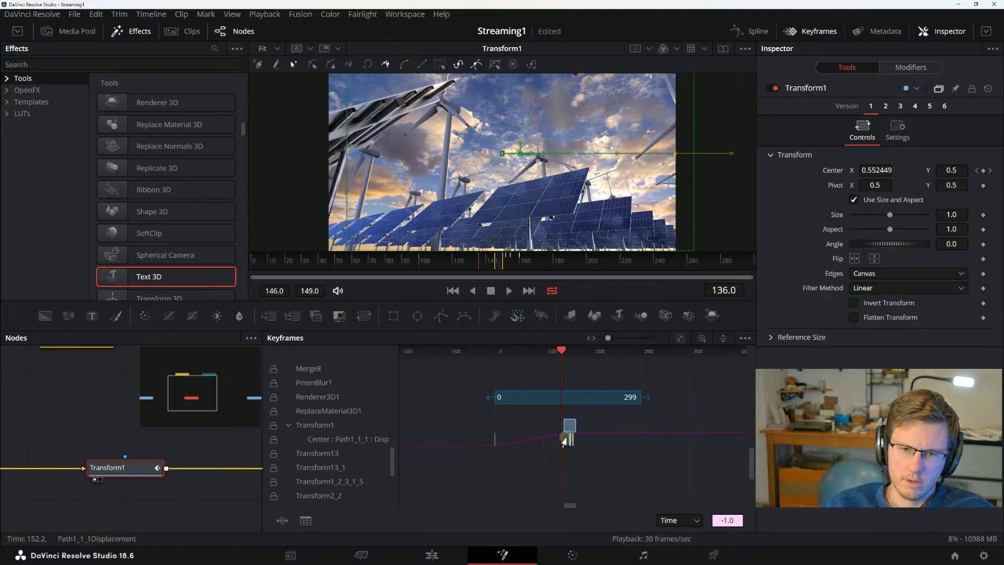
key(ctrl+z)
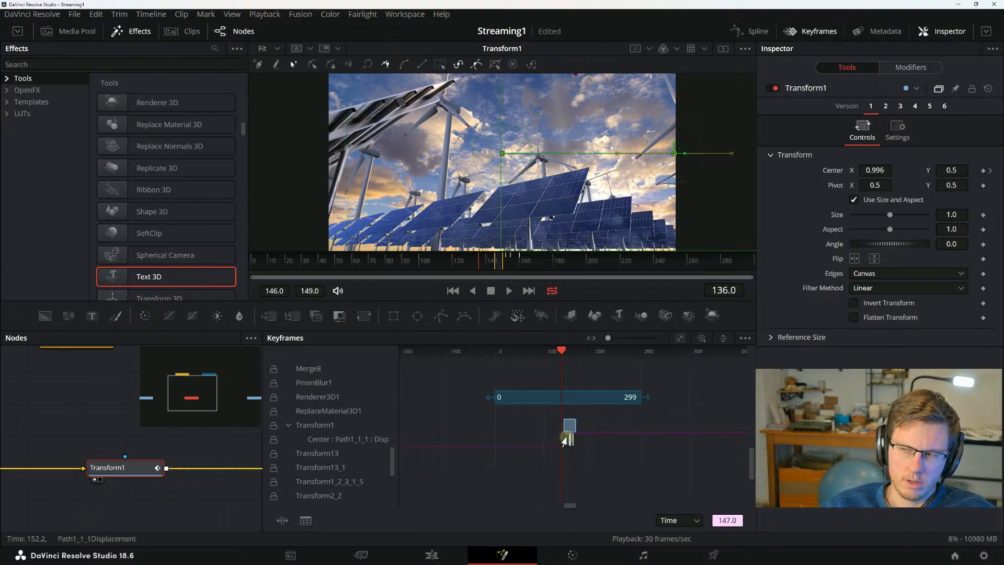
Use T Scale to move the selected Center keyframe across the playhead at frame 136 to frame 125.
click(693, 521)
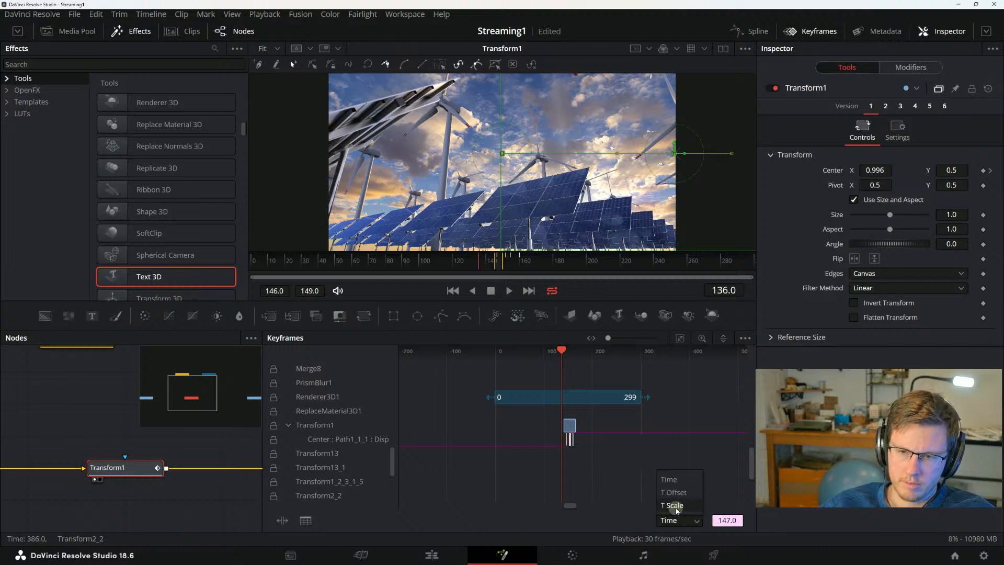
click(672, 505)
click(723, 521)
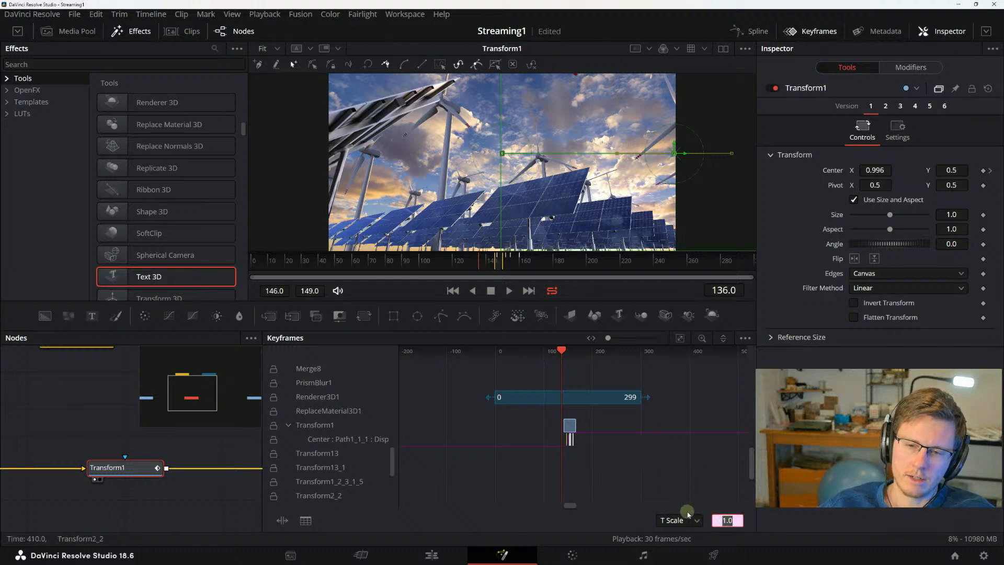
text(0.85)
key(Return)
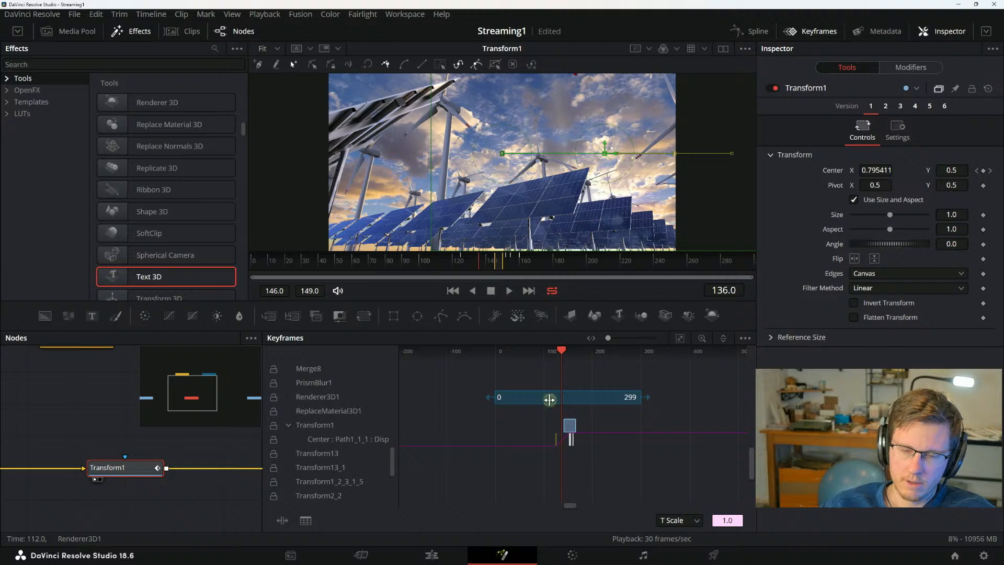
scroll(572, 455, up, 6)
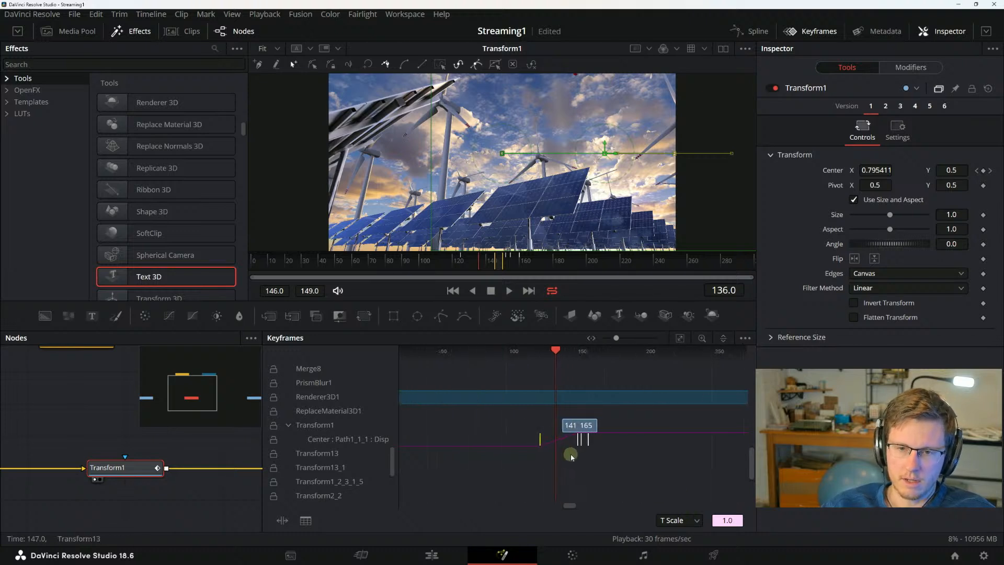
Try applying further T Scale values to the selected Center keyframe with the playhead still at frame 136.
click(688, 521)
click(688, 523)
click(738, 520)
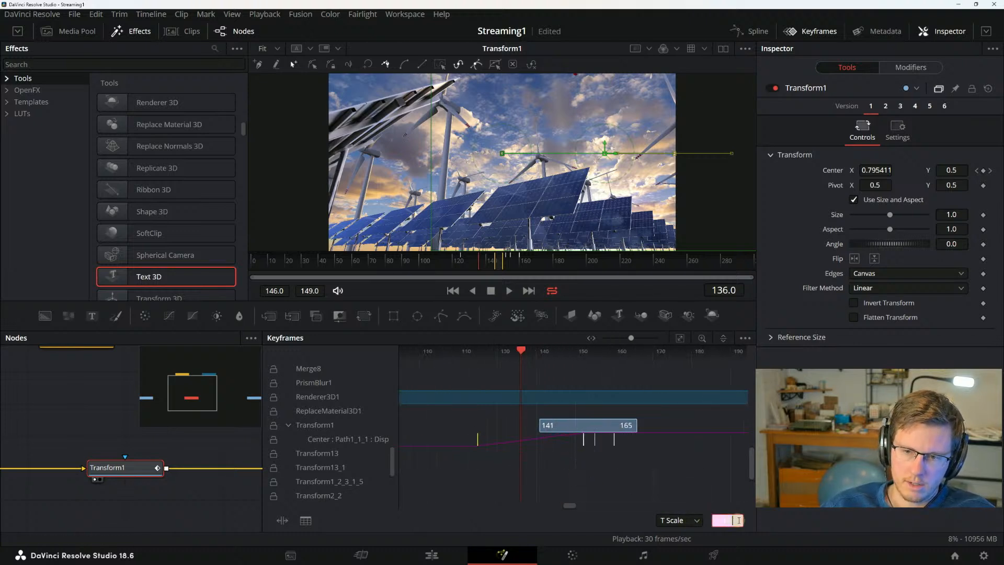
key(Return)
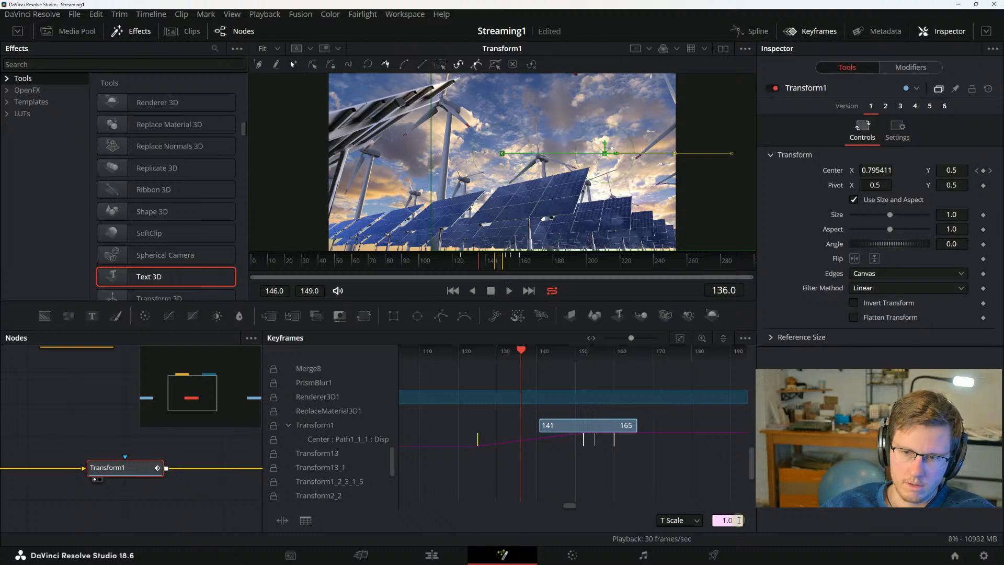
click(731, 521)
key(Return)
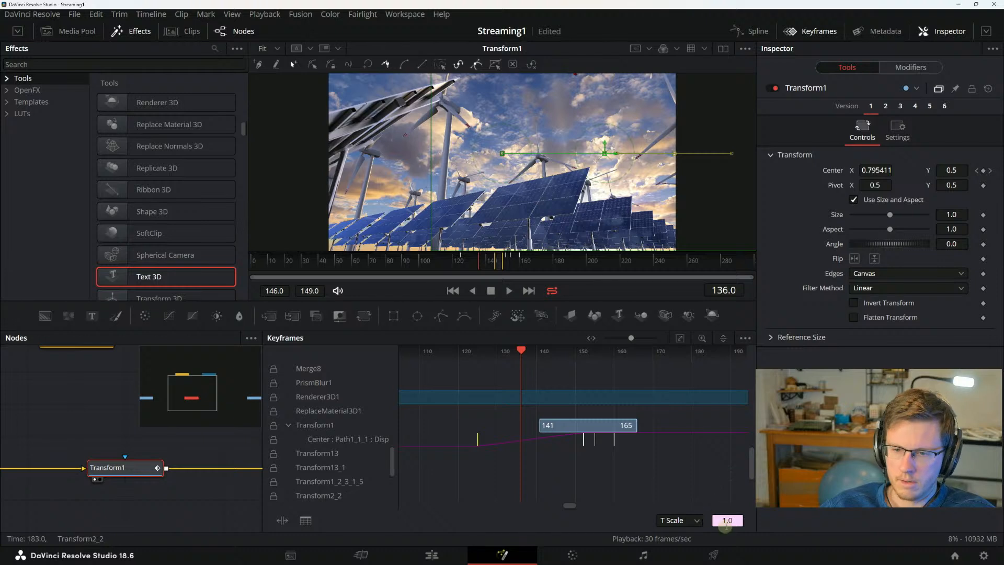
Switch the time editor to Time mode and put the selected Center keyframe back at frame 147.
click(690, 520)
click(672, 492)
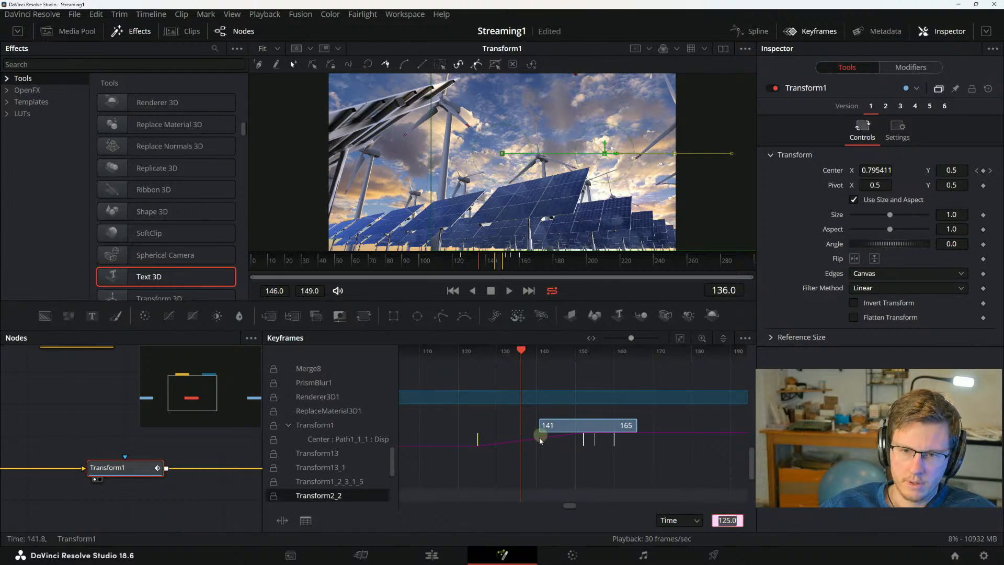
text(150)
key(Return)
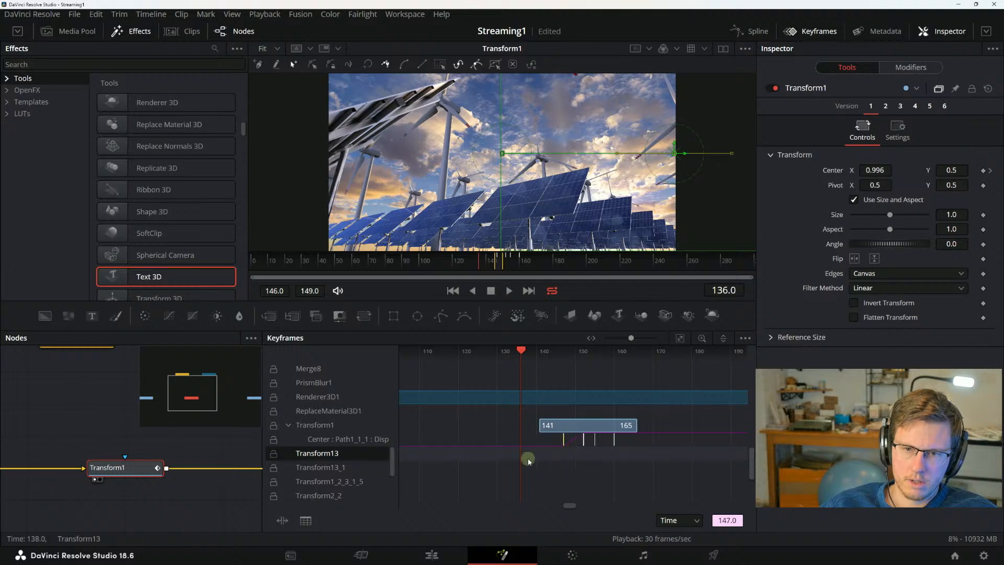
Switch to the reference manual and read the Time Stretching Keyframes section.
key(alt+Tab)
scroll(303, 292, down, 5)
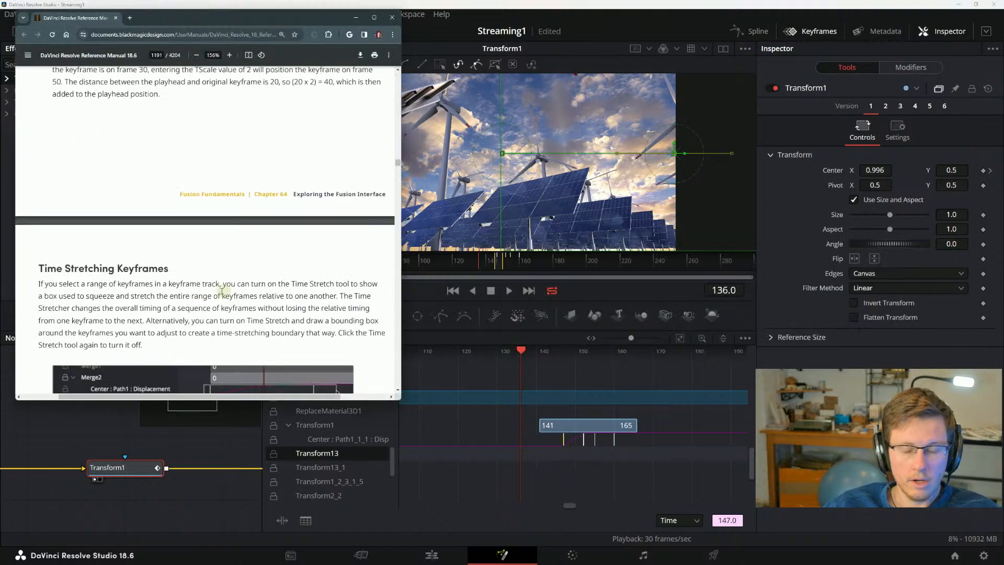
scroll(126, 282, down, 4)
scroll(166, 288, up, 2)
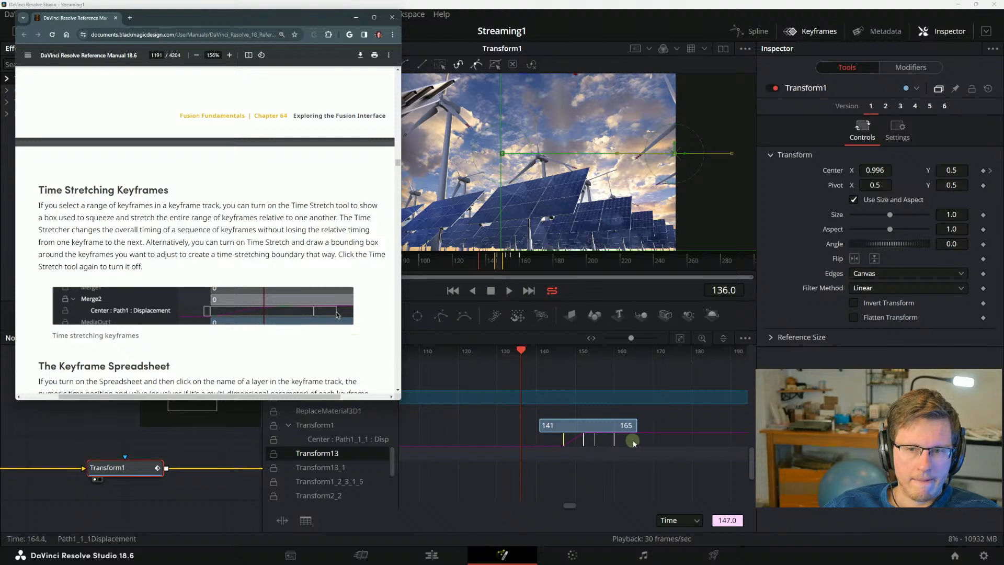
Select all of Transform1's Center keyframes and time-stretch them so the last one lands at about frame 167.
drag(634, 442, 555, 445)
click(284, 520)
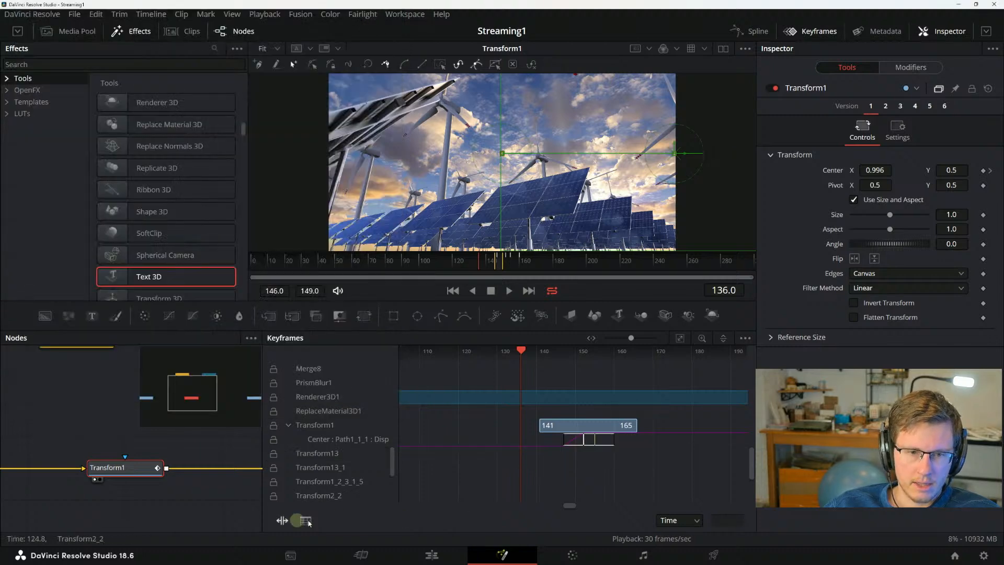
drag(625, 445, 645, 447)
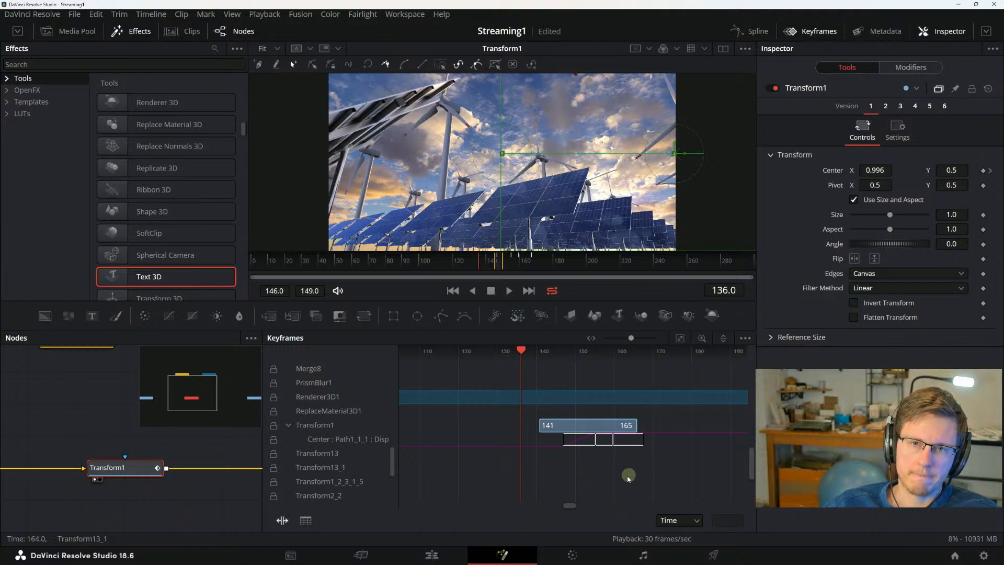
Play back the stretched Transform1 animation from frame 148.
mouse_move(572, 361)
mouse_down()
mouse_move(555, 353)
mouse_move(567, 354)
mouse_up()
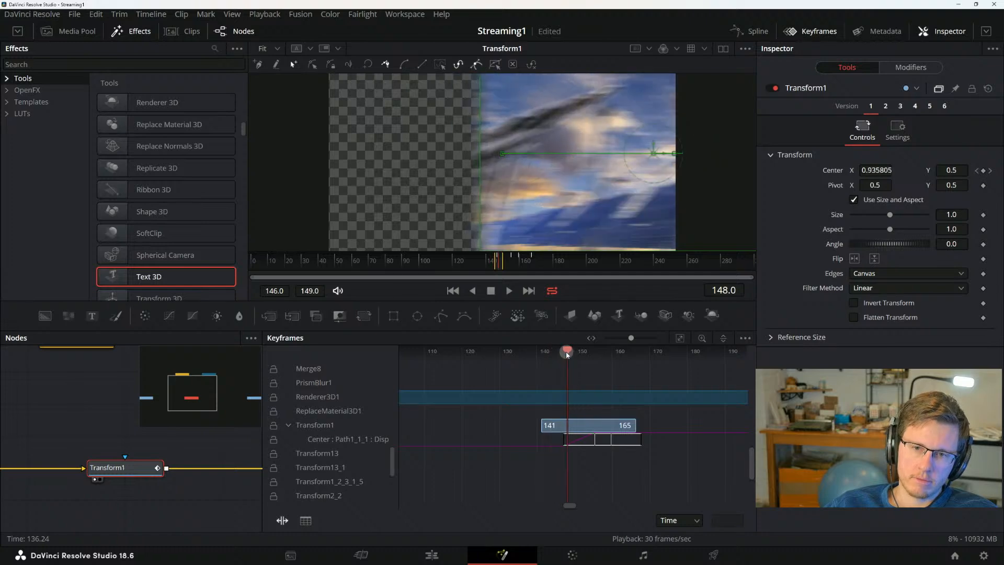
key(space)
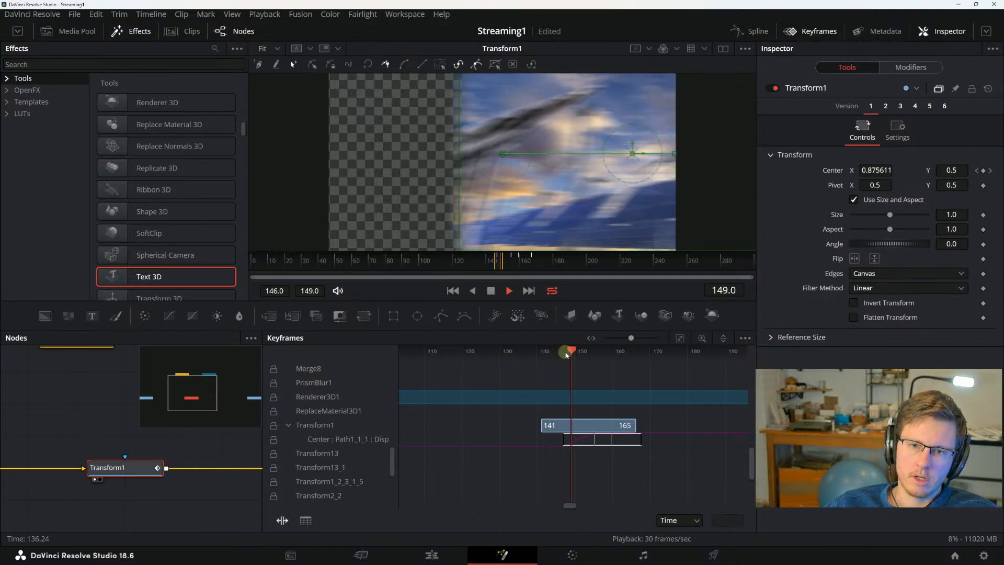
key(space)
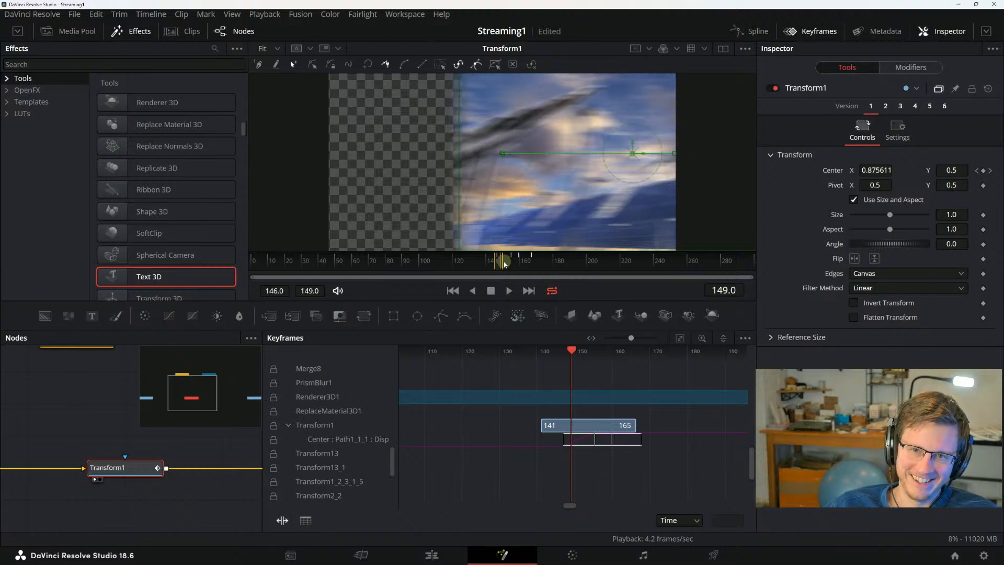
Set the render range to frames 110 to 200 and play the animation within it.
drag(503, 261, 588, 262)
drag(495, 261, 433, 260)
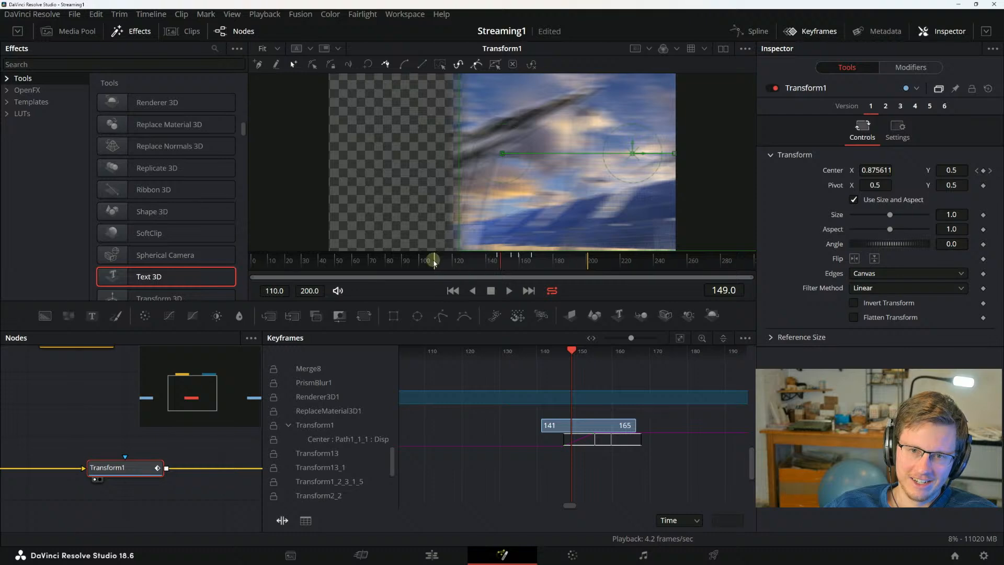
click(508, 291)
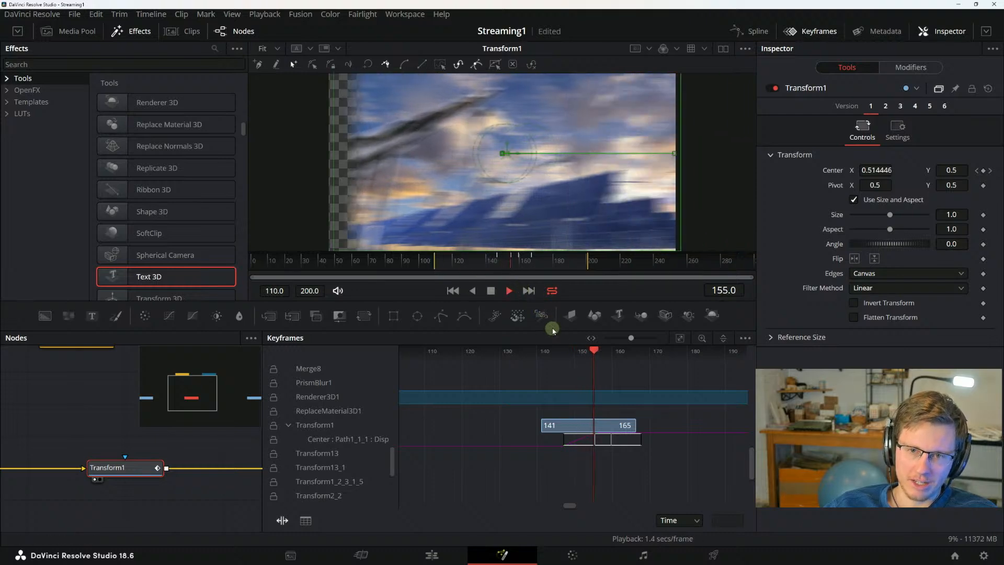
key(space)
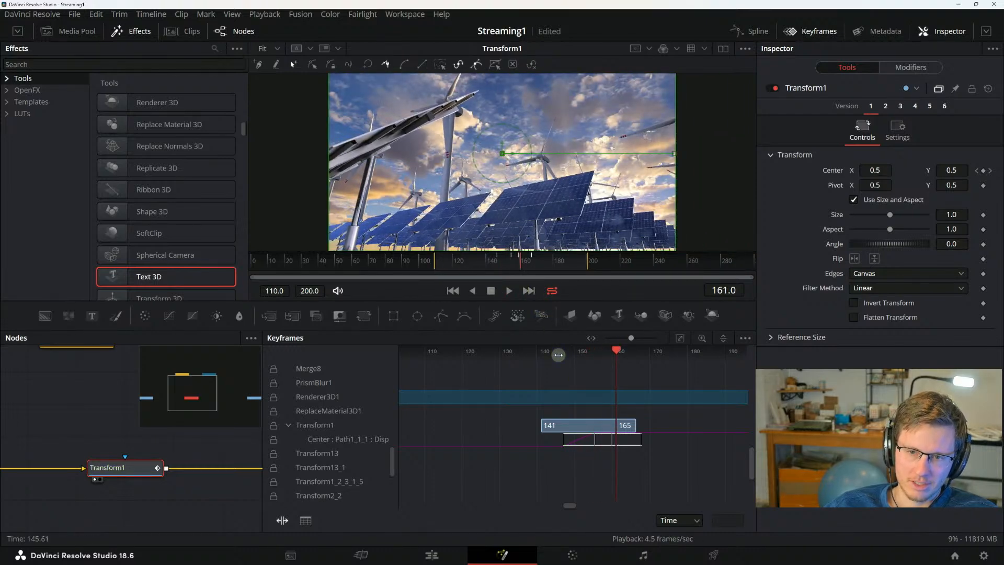
Set playback to the regular loop mode and play the animation from frame 145.
drag(617, 353, 556, 352)
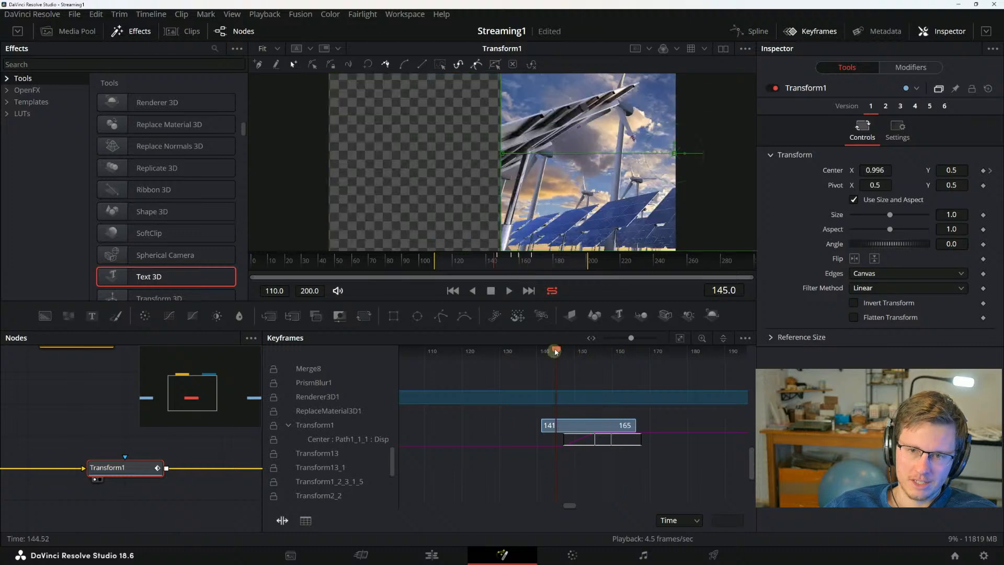
click(552, 291)
key(space)
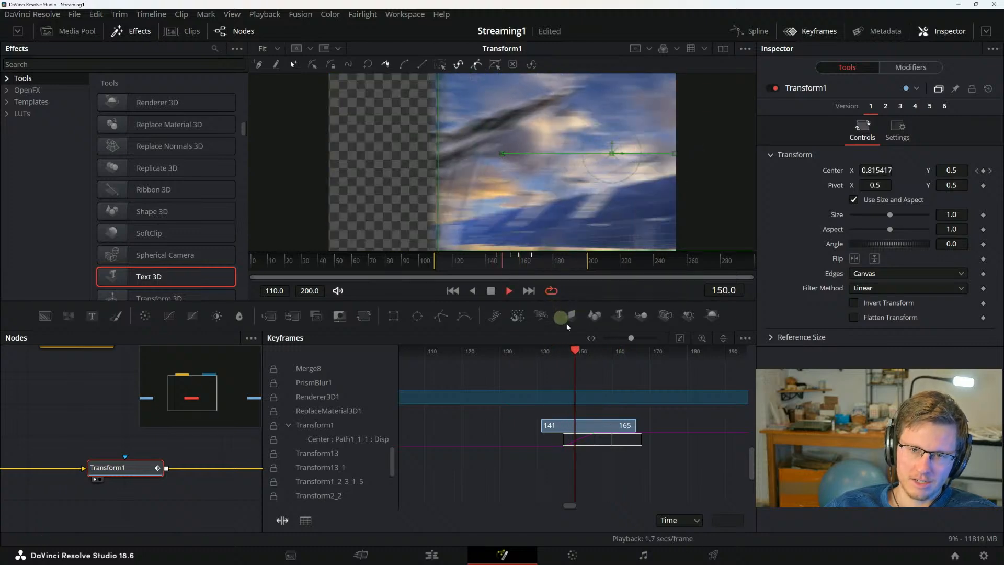
key(space)
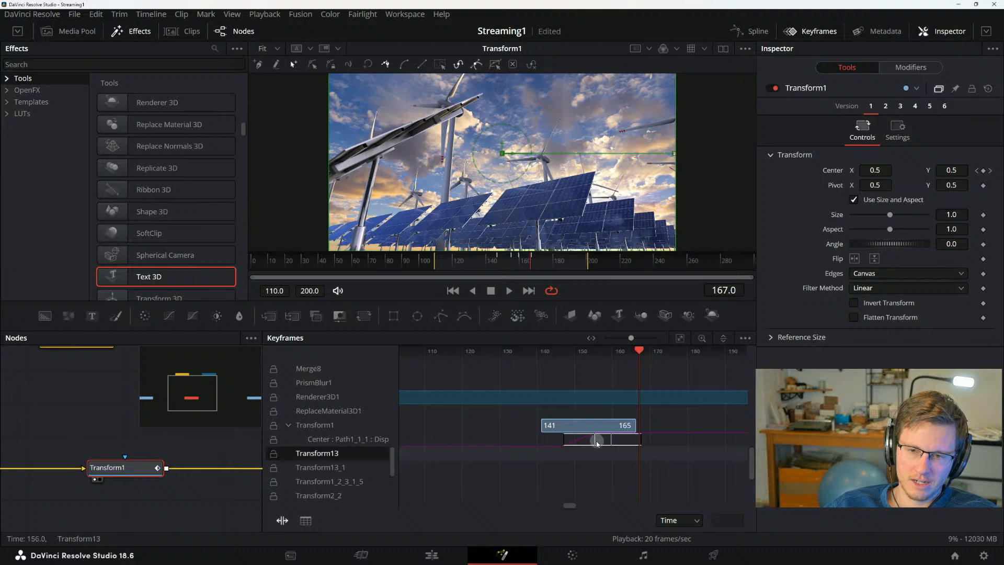
Draw a Time Stretch boundary around all of Transform1's Center keyframes.
drag(654, 443, 552, 440)
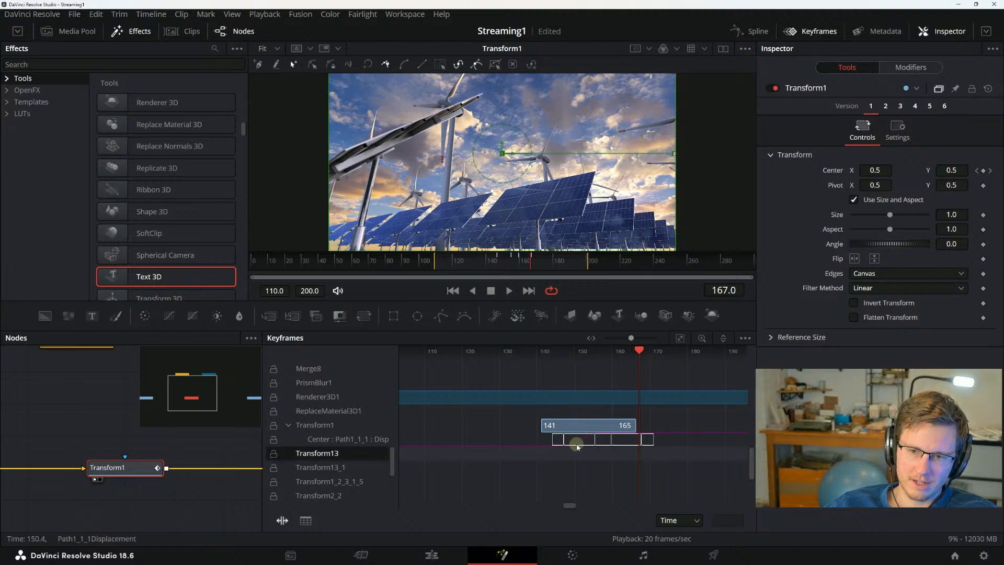
scroll(601, 449, left, 6)
scroll(636, 450, right, 6)
scroll(648, 448, up, 6)
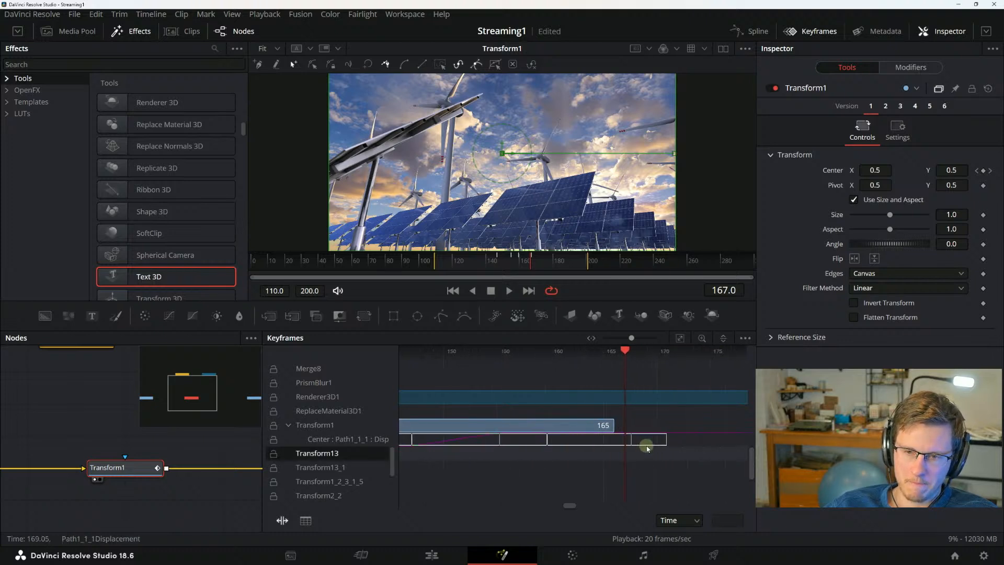
Extend Transform1's segment in the keyframe timeline so that it ends at frame 172.
drag(610, 423, 685, 424)
scroll(680, 425, right, 4)
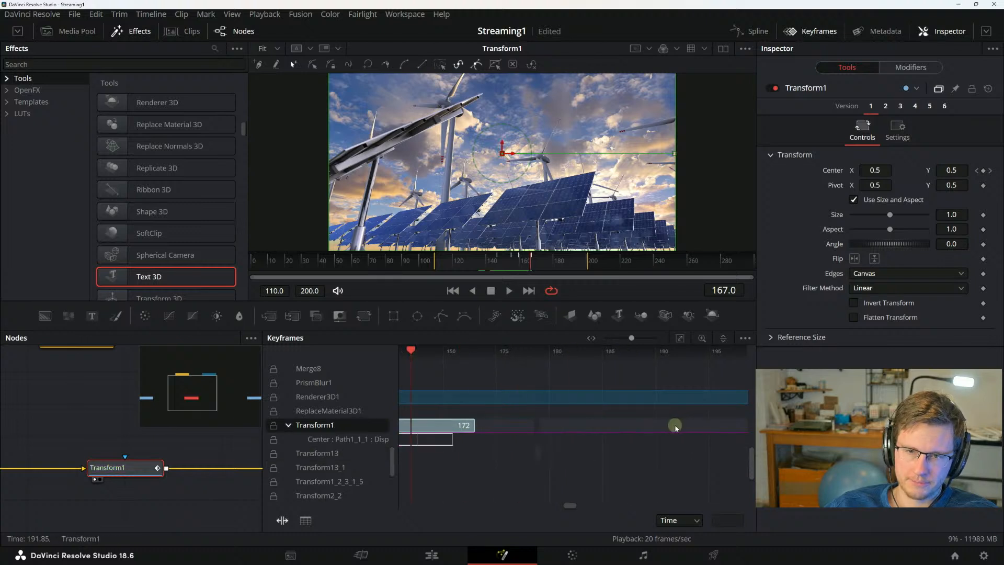
scroll(600, 446, left, 3)
scroll(618, 451, left, 2)
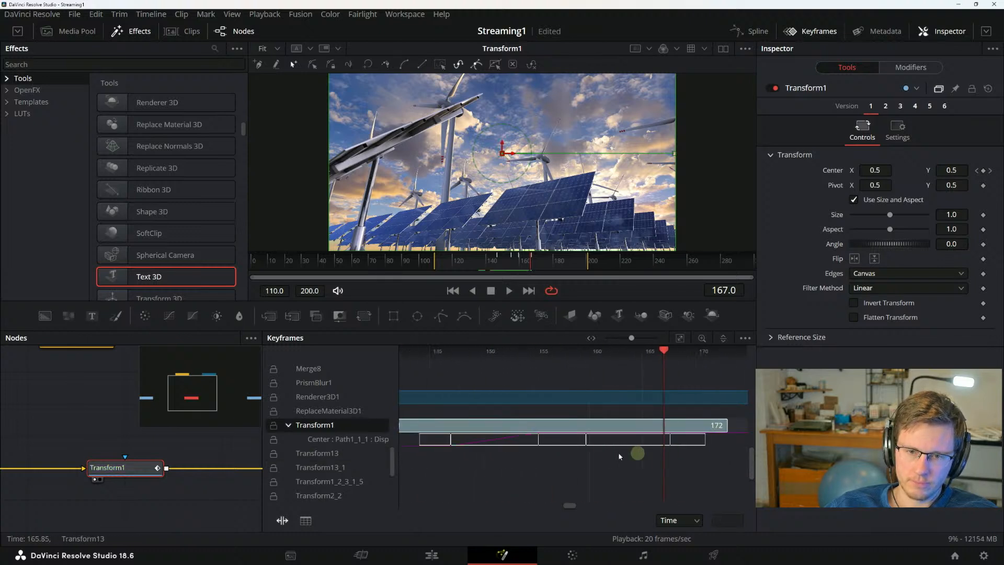
Redraw the Time Stretch boundary around different ranges of the Center keyframes, ending with one that encloses all of them.
drag(706, 437, 663, 440)
drag(557, 441, 542, 440)
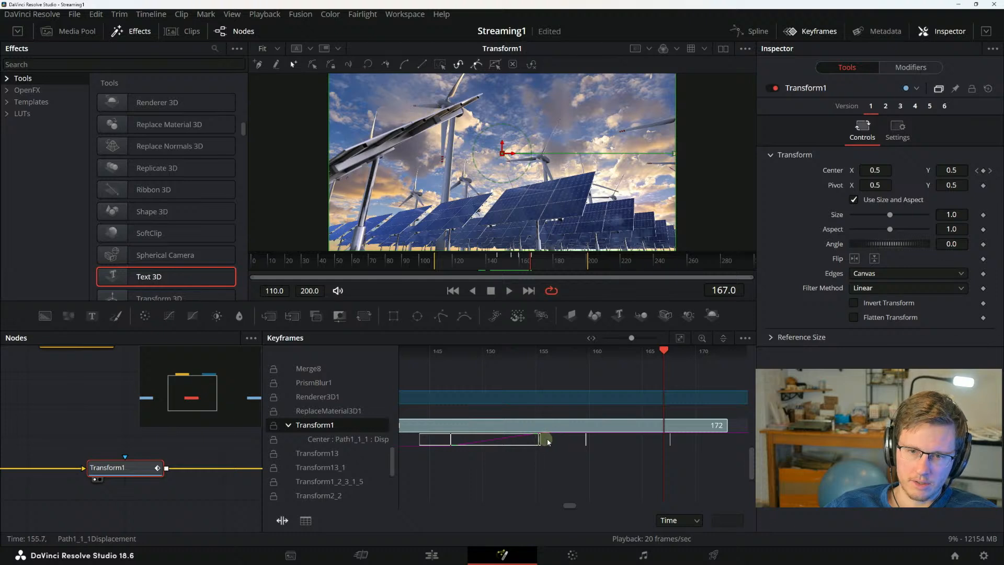
drag(688, 440, 405, 442)
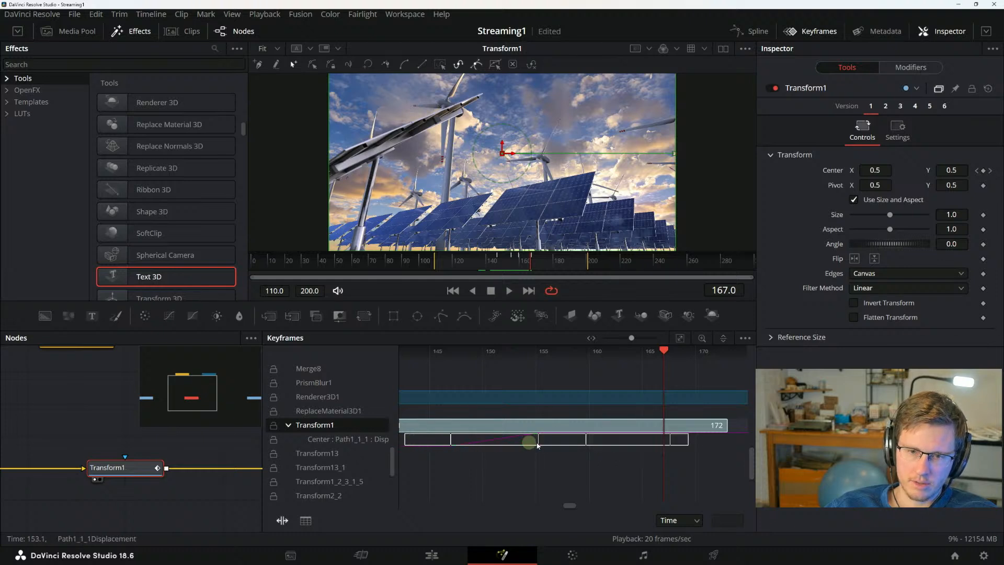
Reselect all Center keyframes for Time Stretch and squeeze them so the last one lands at about frame 154.
click(283, 521)
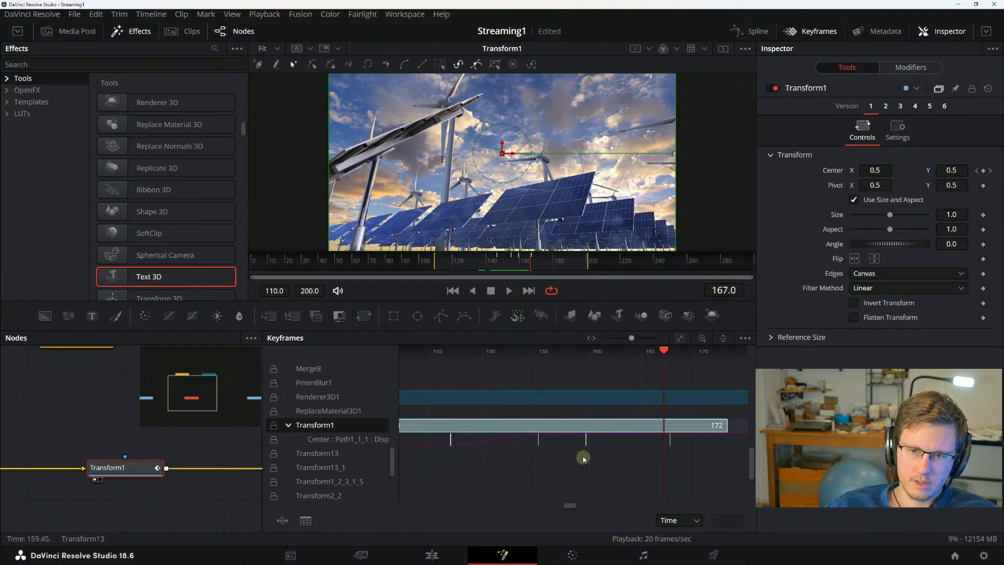
drag(429, 434, 534, 439)
click(282, 520)
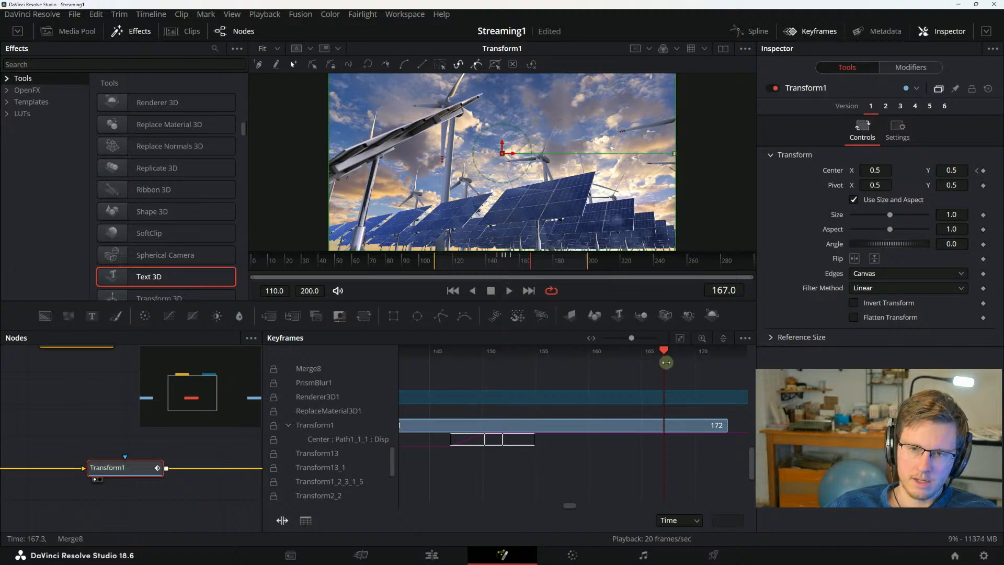
Play back the squeezed Transform1 animation twice, the second time from frame 147.
drag(666, 363, 438, 372)
key(space)
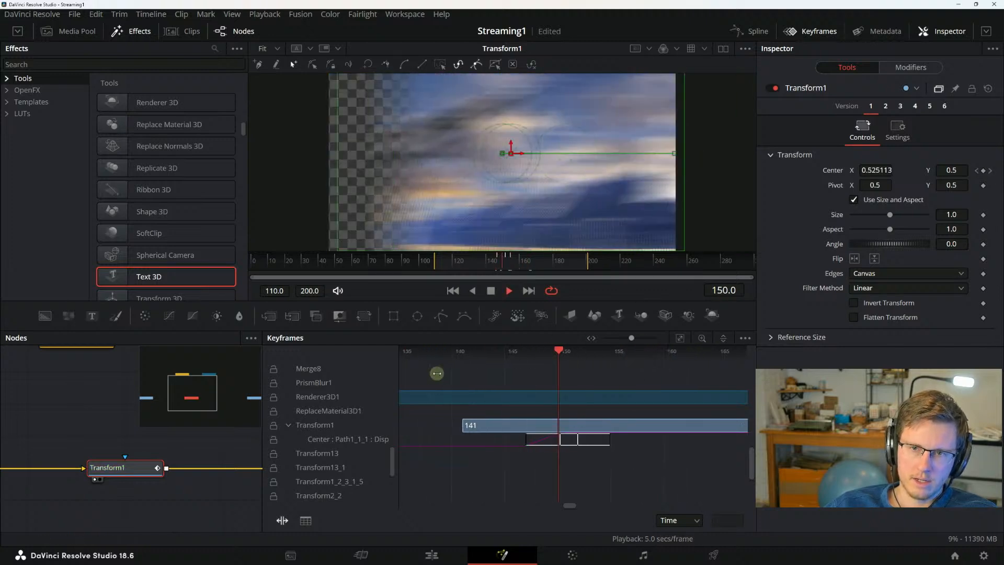
key(space)
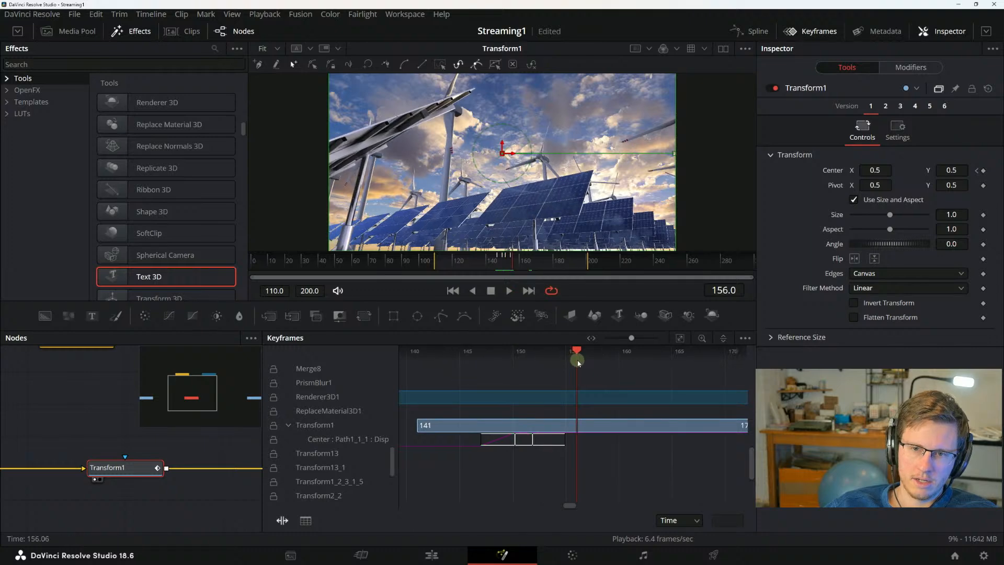
drag(578, 362, 497, 361)
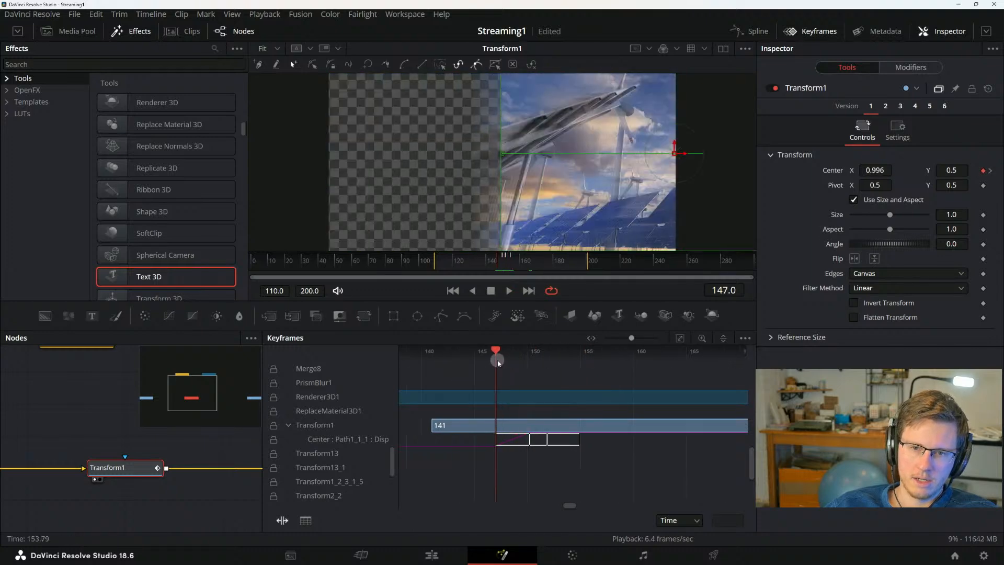
key(space)
key(space)
Undo the keyframe squeeze, then with Time Stretch off move the third Center keyframe to frame 160.
key(ctrl+z)
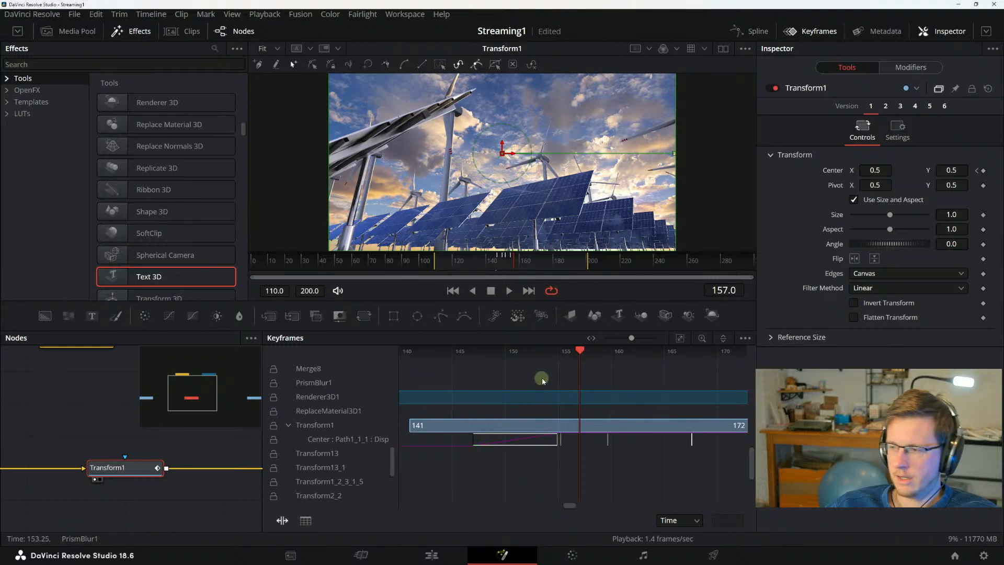
key(alt+Tab)
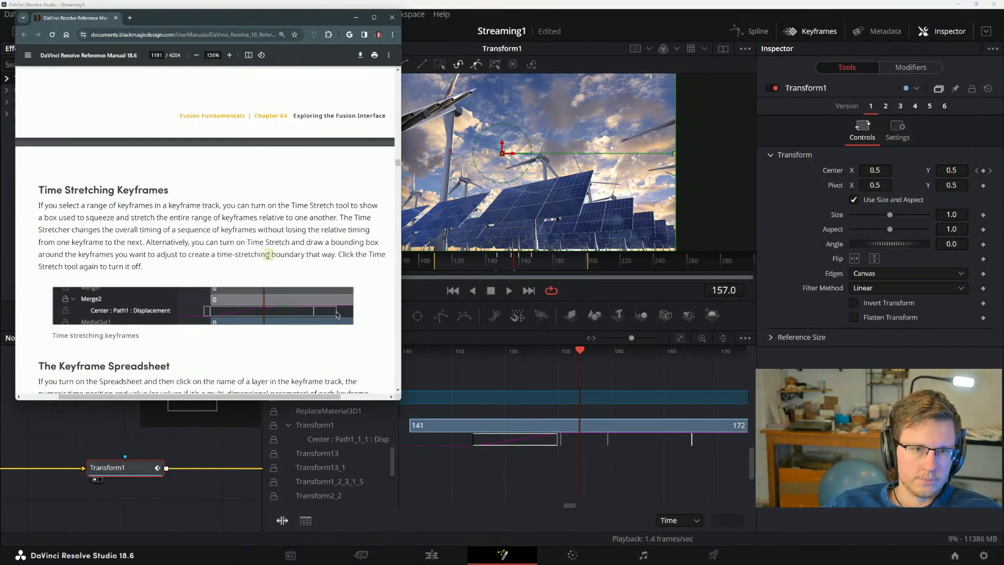
click(284, 522)
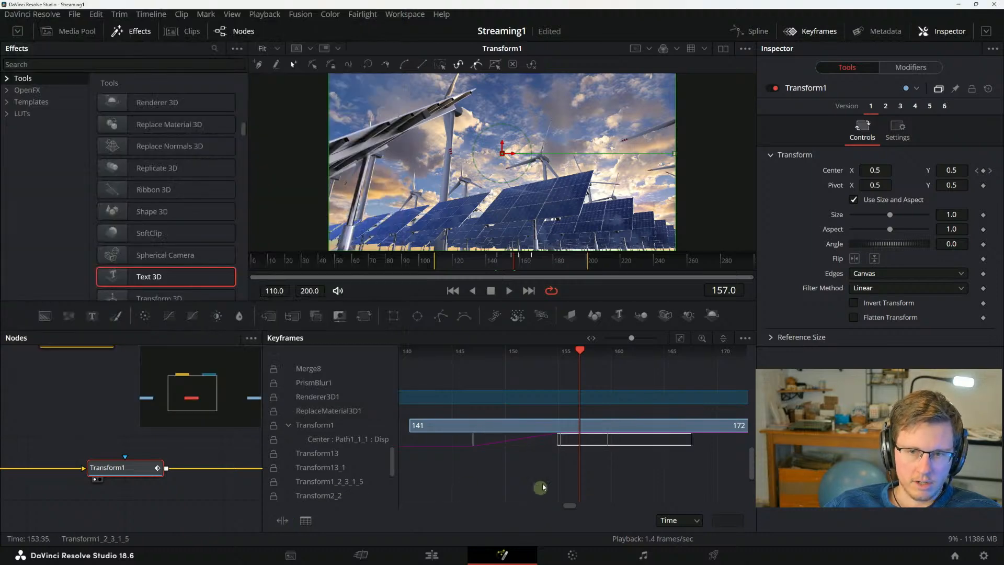
click(610, 439)
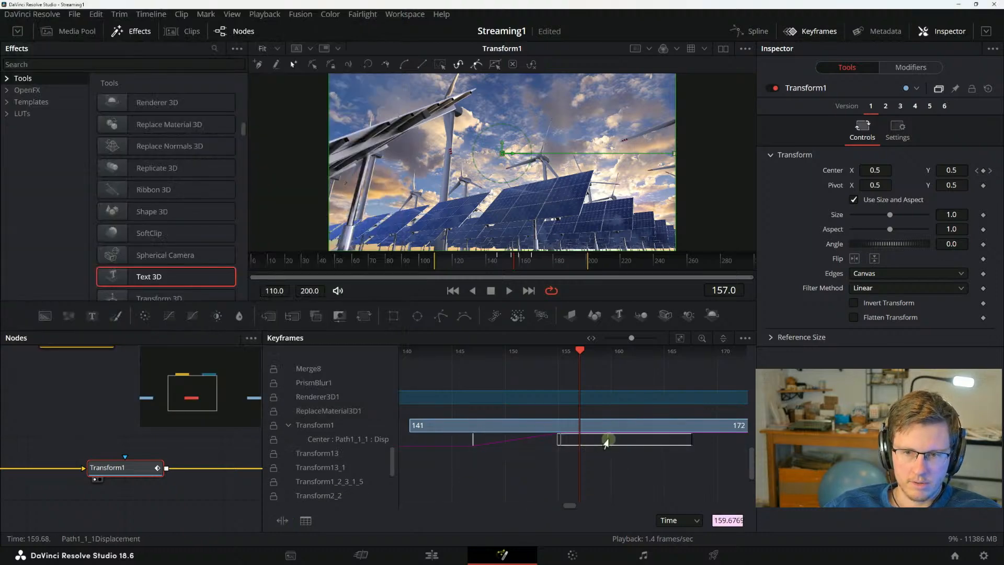
Switch to the reference manual in the browser and read the Time Stretching Keyframes and Keyframe Spreadsheet sections.
key(alt+Tab)
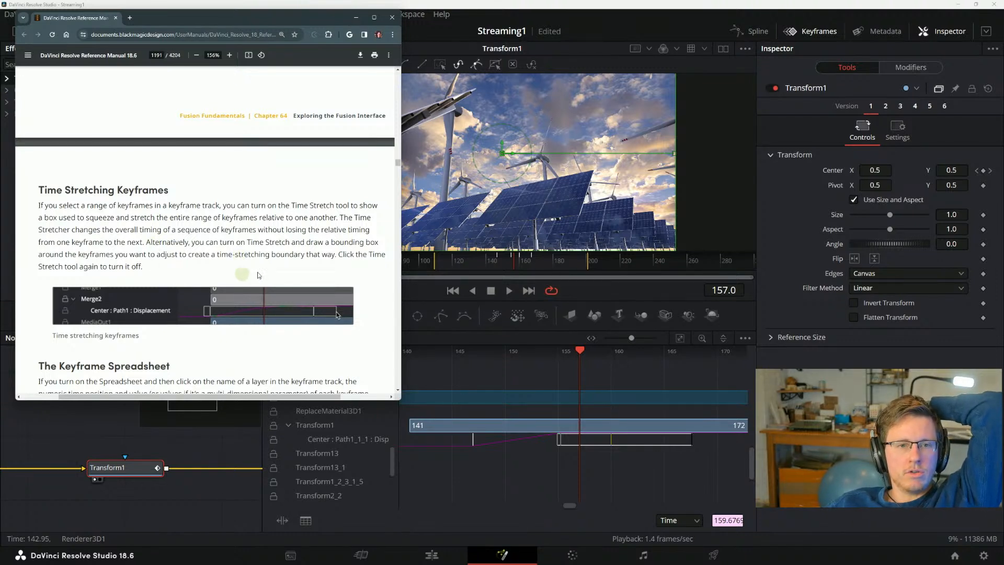
drag(276, 230, 353, 242)
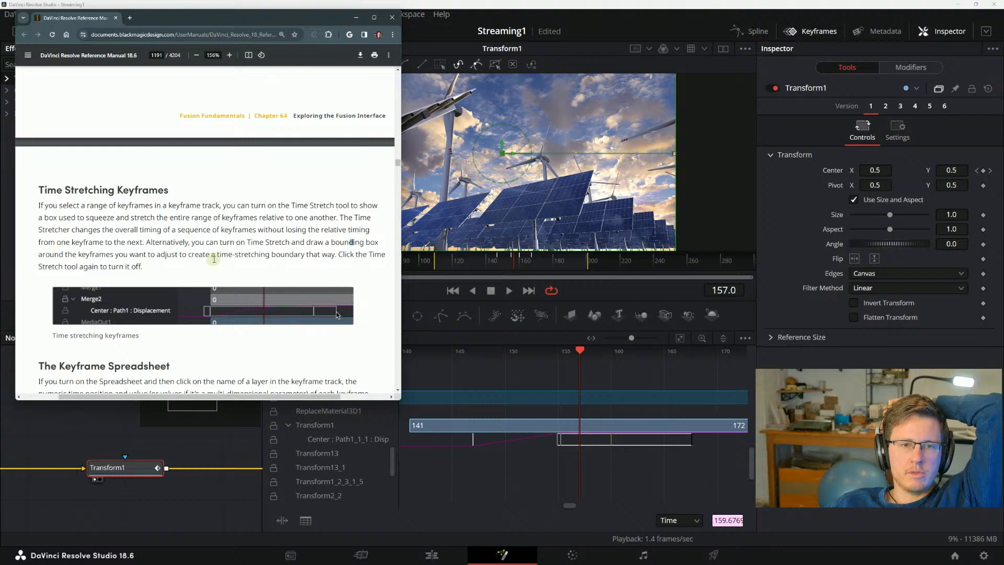
drag(344, 254, 367, 255)
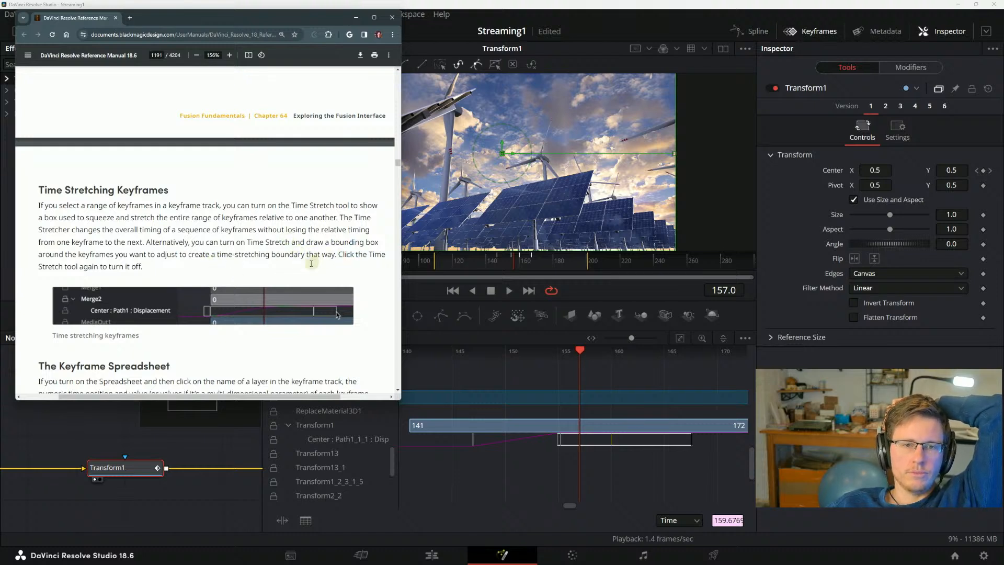
drag(74, 265, 115, 256)
click(114, 255)
scroll(114, 247, down, 4)
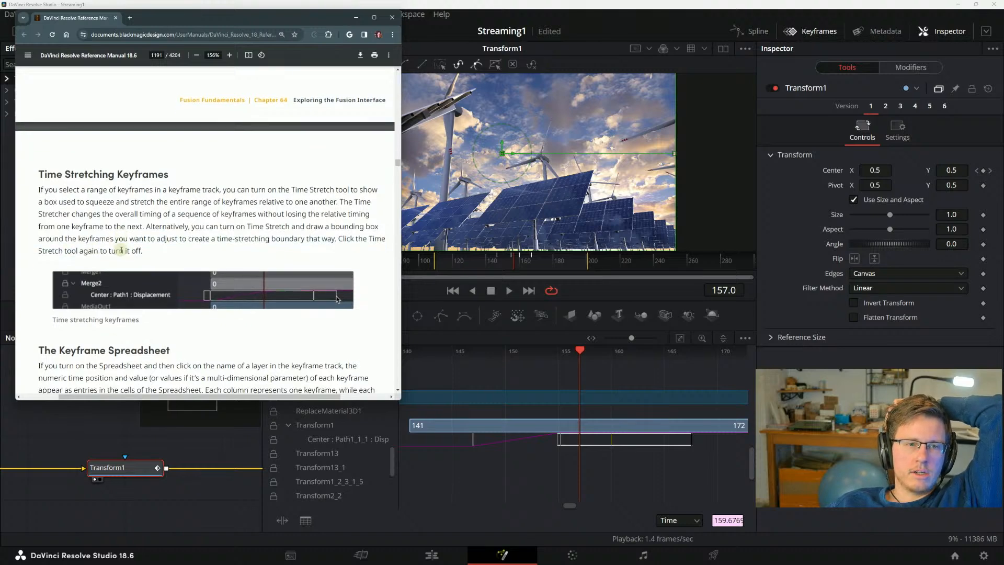
scroll(114, 245, down, 2)
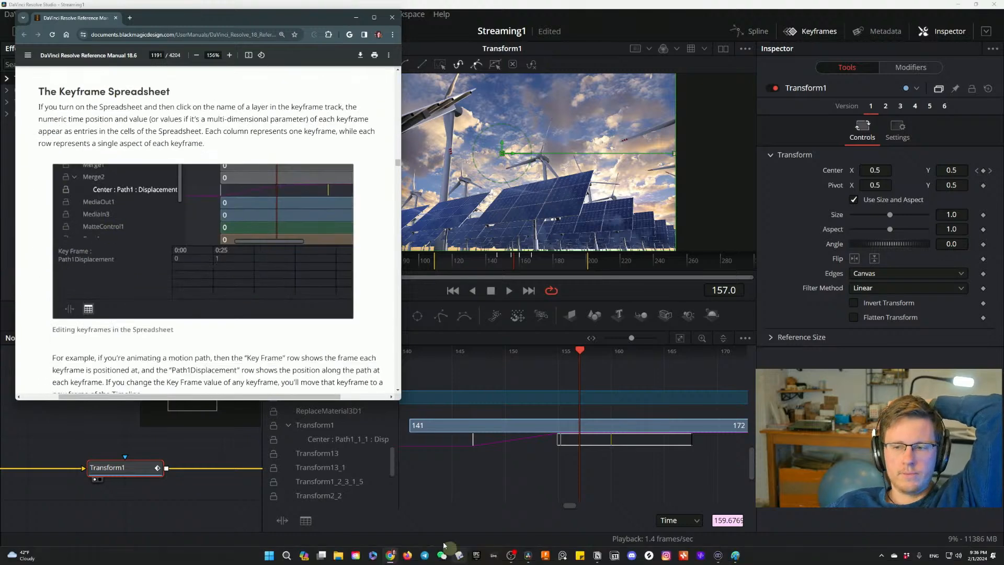
scroll(73, 142, up, 1)
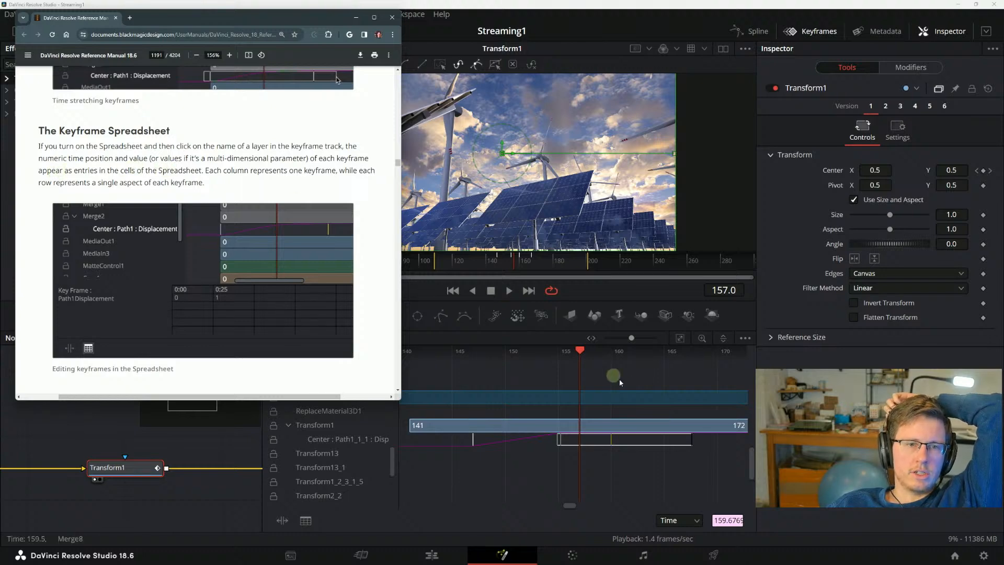
Select all of Transform1's Center keyframes and show their Center path track in the keyframe Spreadsheet.
drag(714, 441, 449, 450)
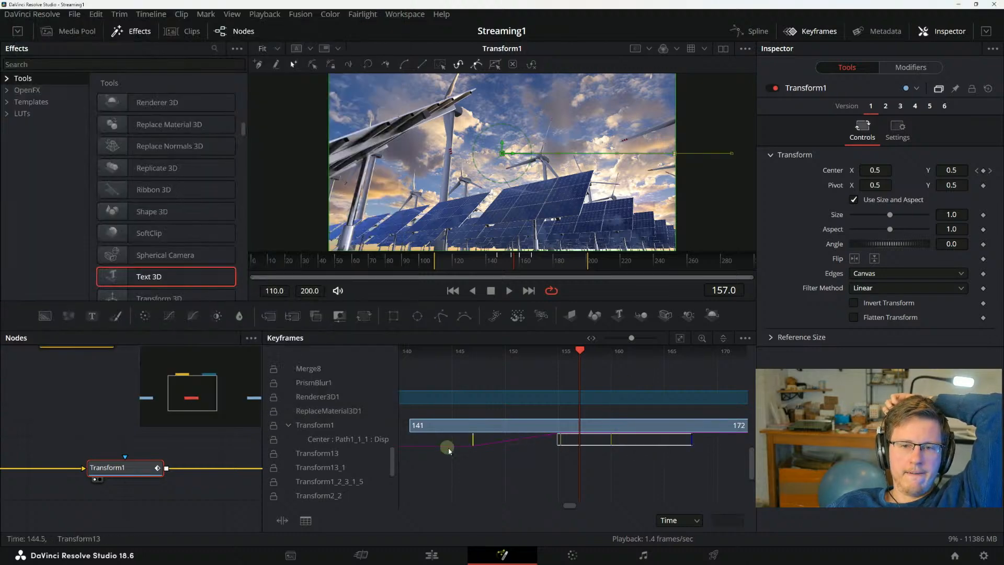
click(305, 521)
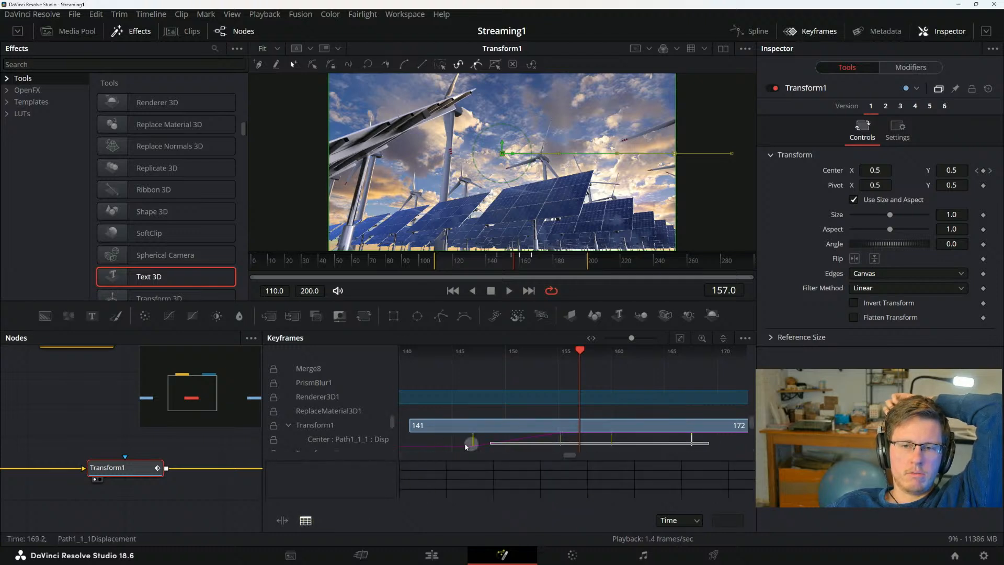
click(325, 437)
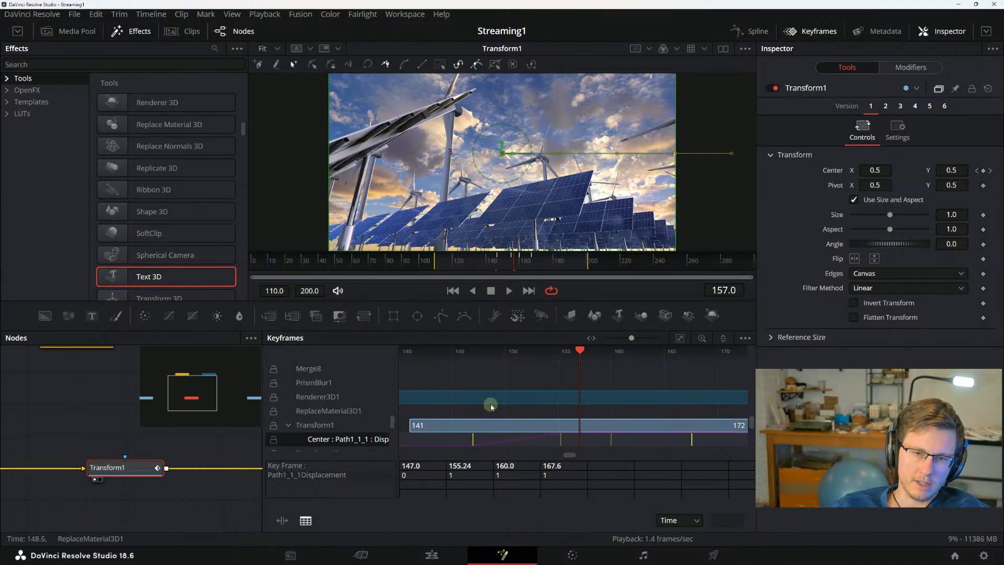
Return to the manual and read how the Key Frame and Path1Displacement rows work in the Spreadsheet.
key(alt+Tab)
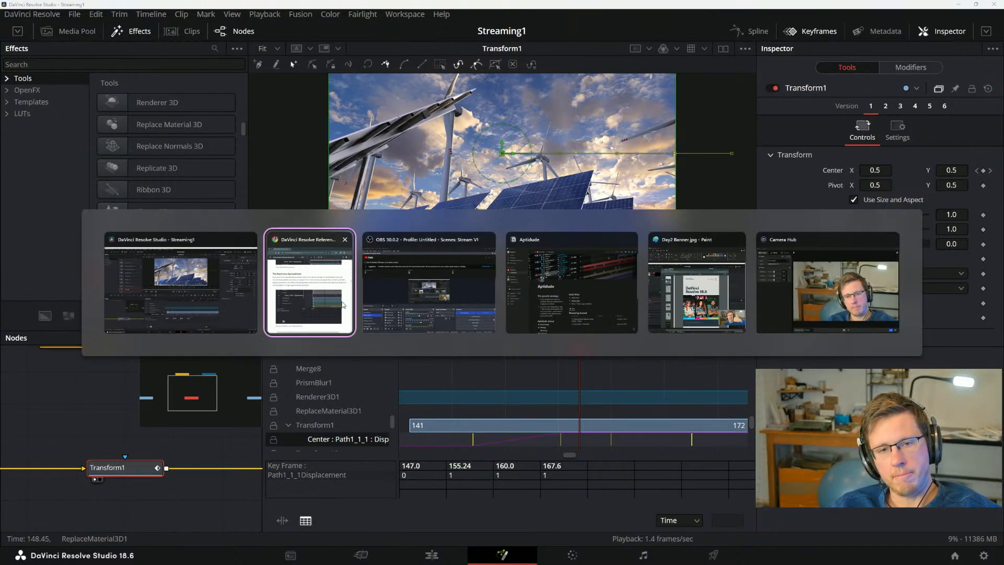
click(329, 316)
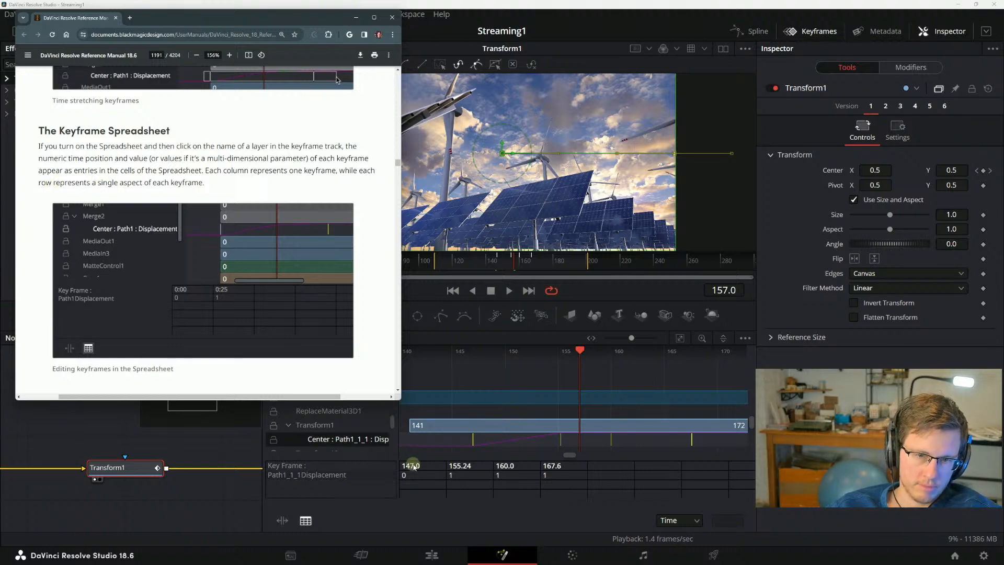
scroll(141, 201, down, 3)
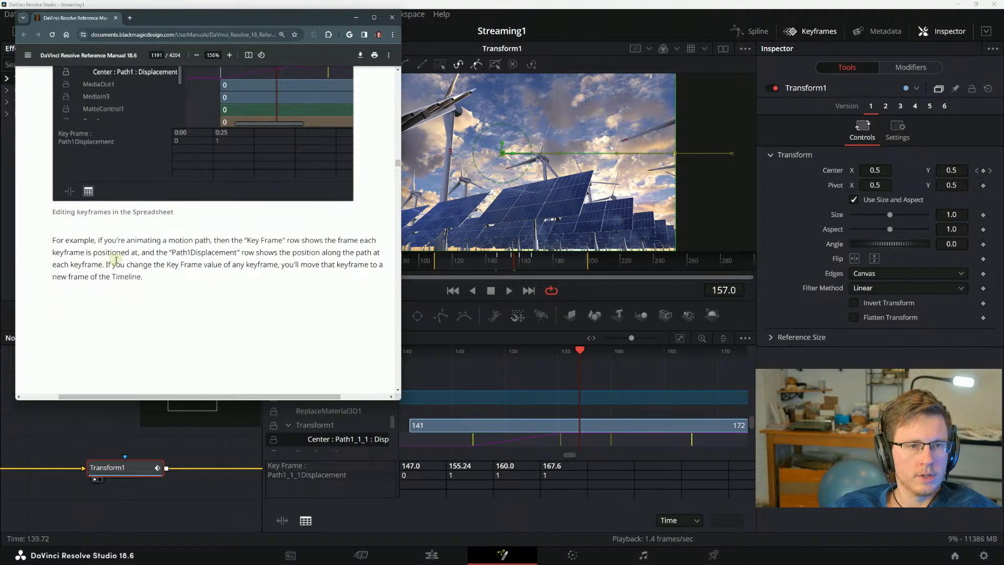
scroll(135, 272, up, 2)
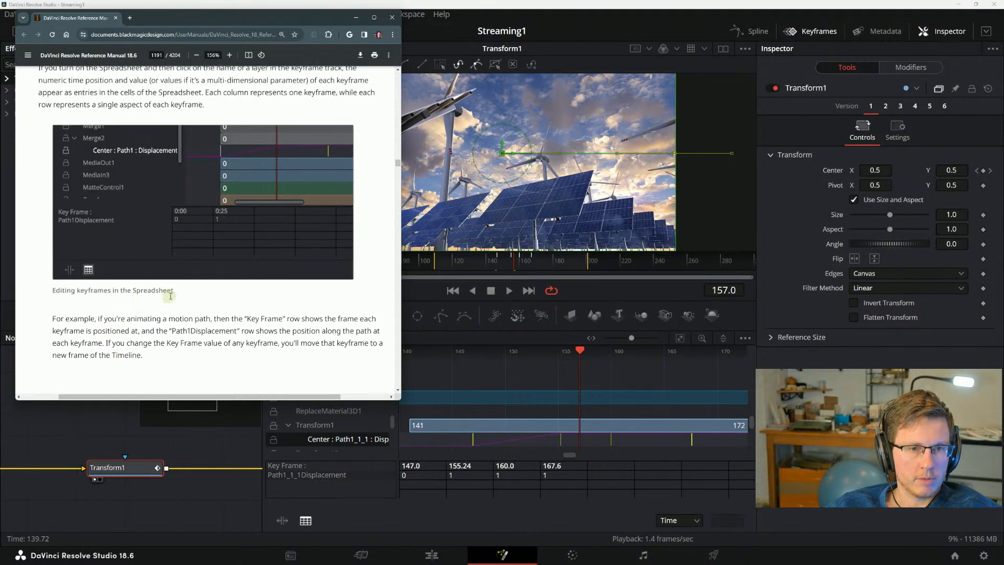
scroll(173, 293, down, 2)
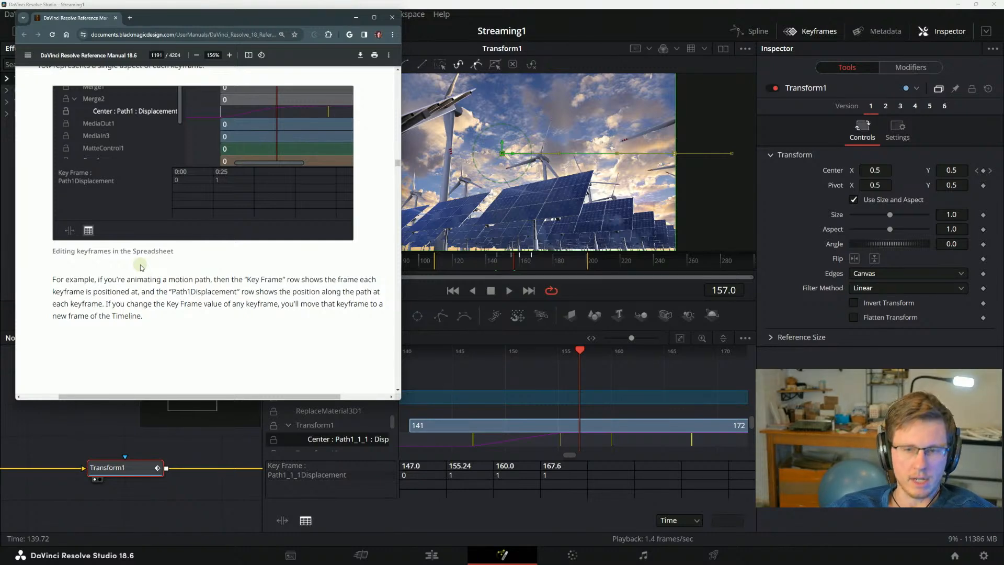
Set the third Center keyframe's frame position to 161 in the Spreadsheet.
click(518, 465)
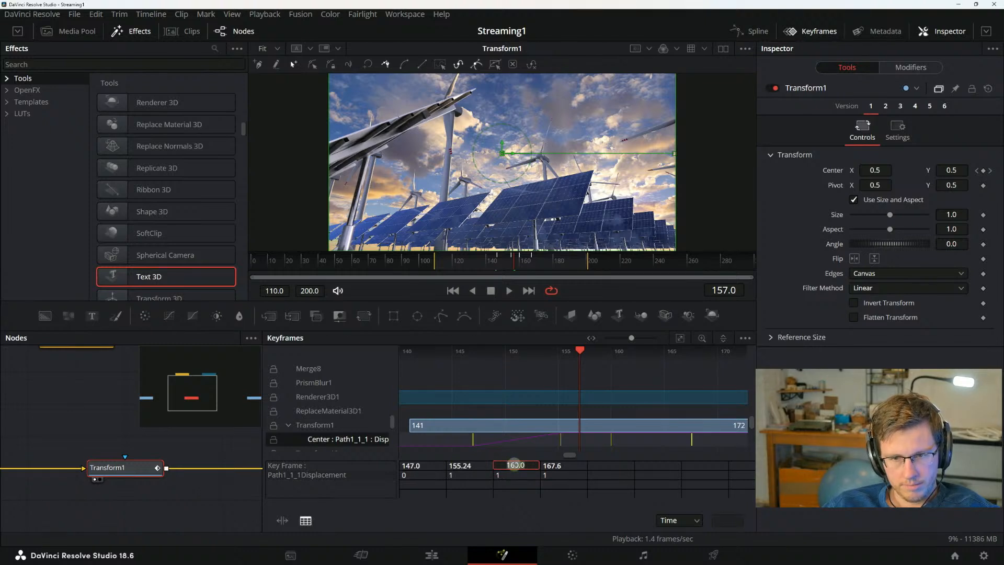
text(161)
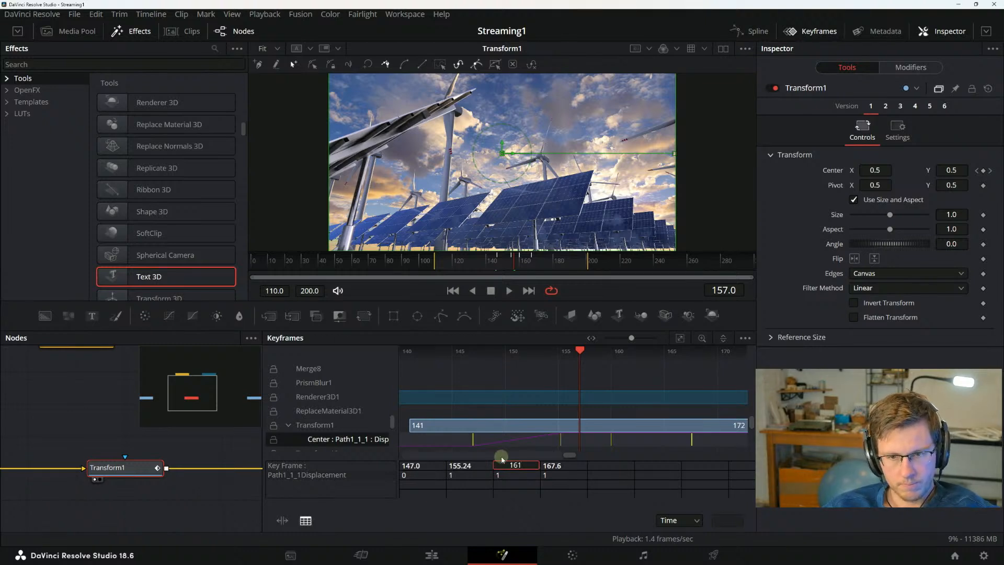
key(Return)
Look through the manual's Spline Editor introduction, then return to Fusion and hide the Keyframes editor.
key(alt+Tab)
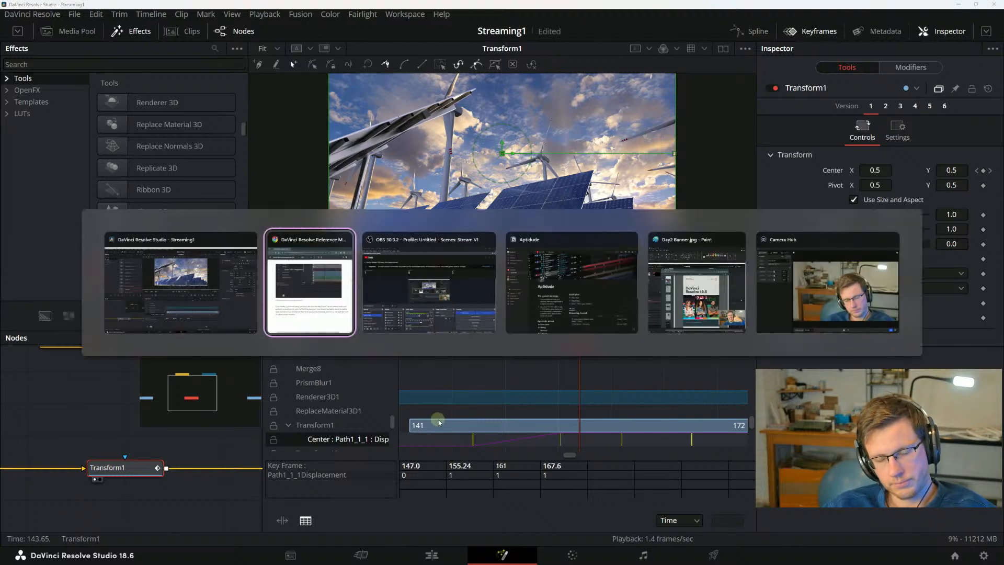
scroll(209, 340, down, 5)
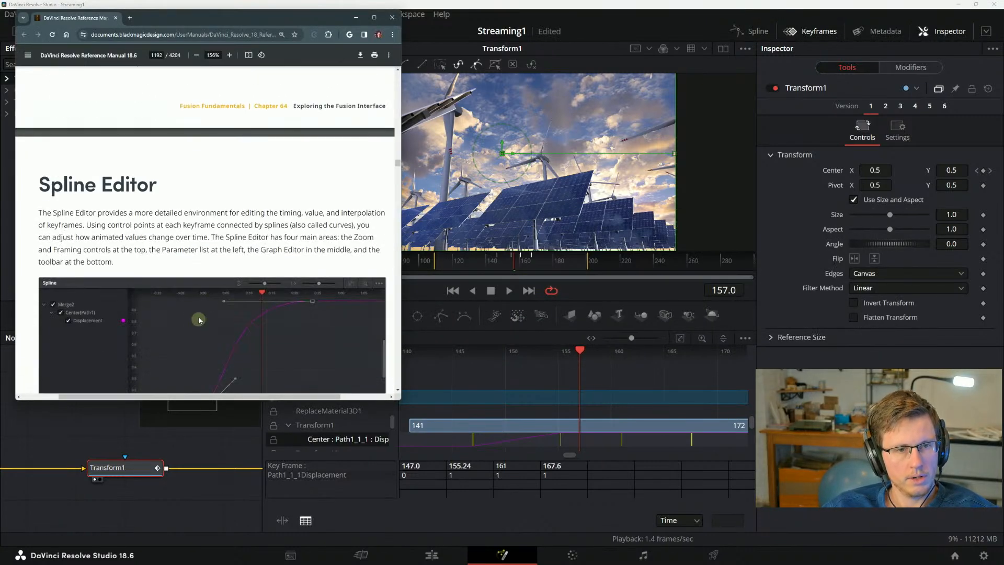
scroll(199, 320, down, 3)
scroll(220, 269, up, 2)
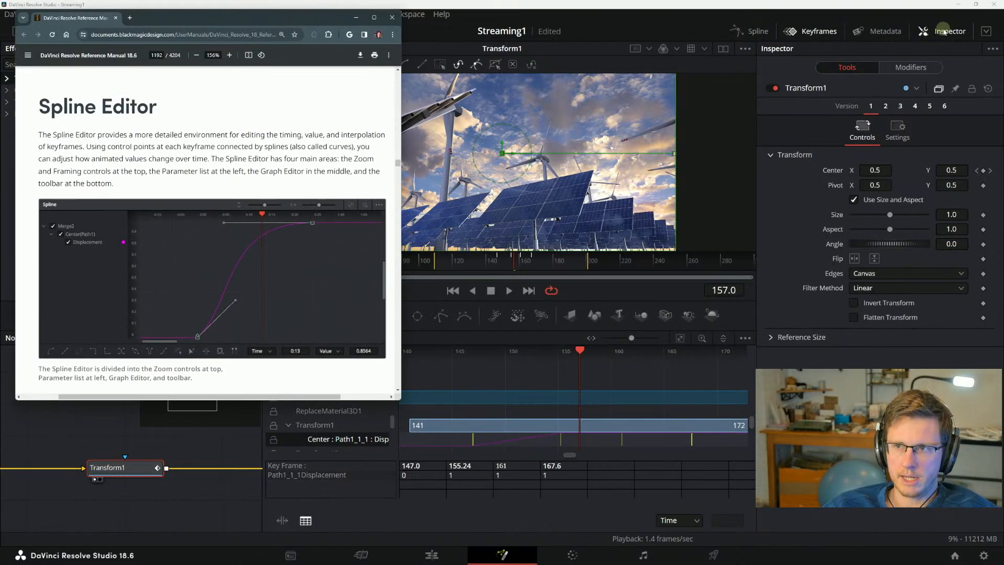
click(800, 31)
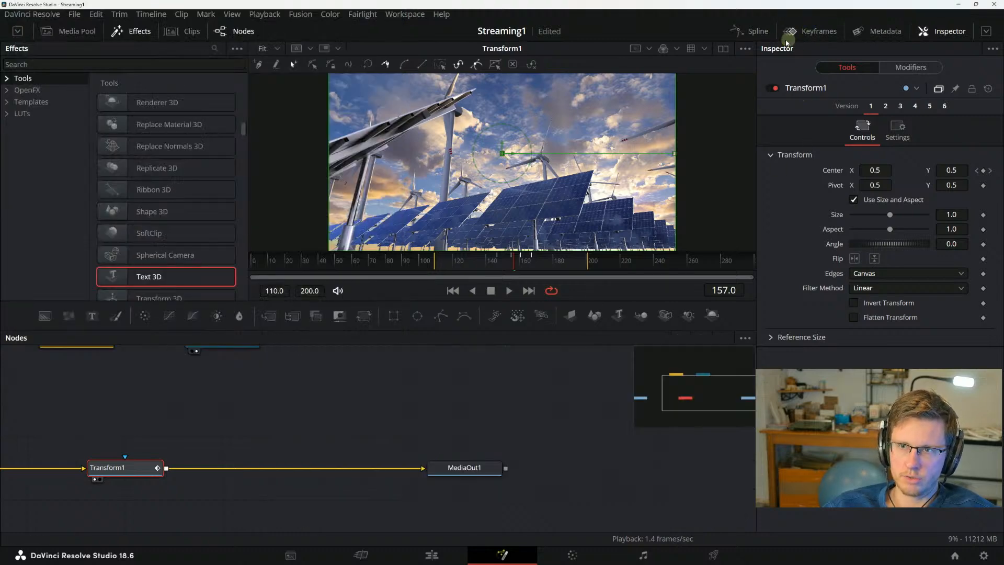
Show the Spline Editor and widen the Nodes pane beside it until the Transform1 node is fully visible.
click(749, 31)
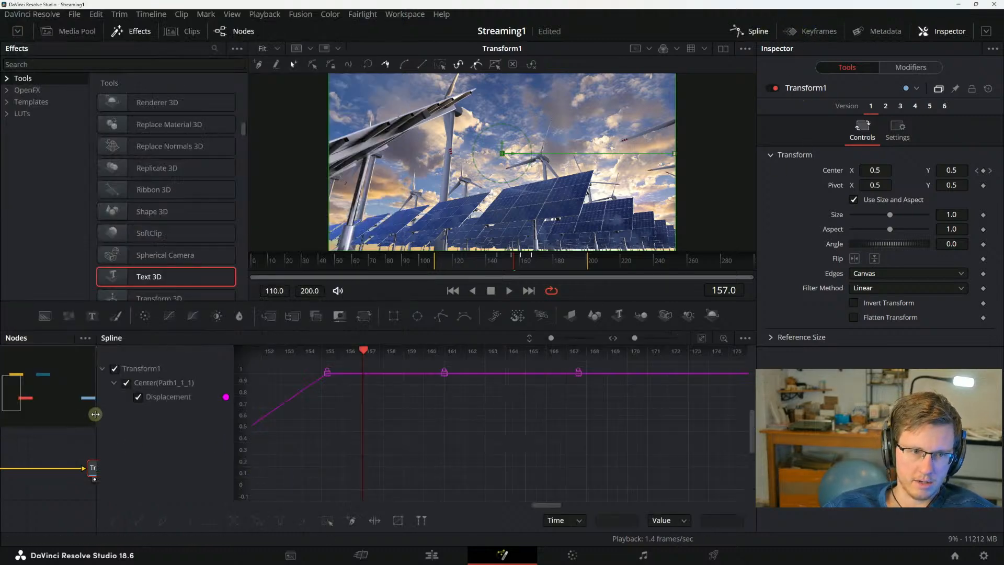
drag(96, 414, 206, 413)
Switch to the manual and read the Spline Editor Control Summary while comparing its descriptions with the Spline Editor in Fusion.
key(alt+Tab)
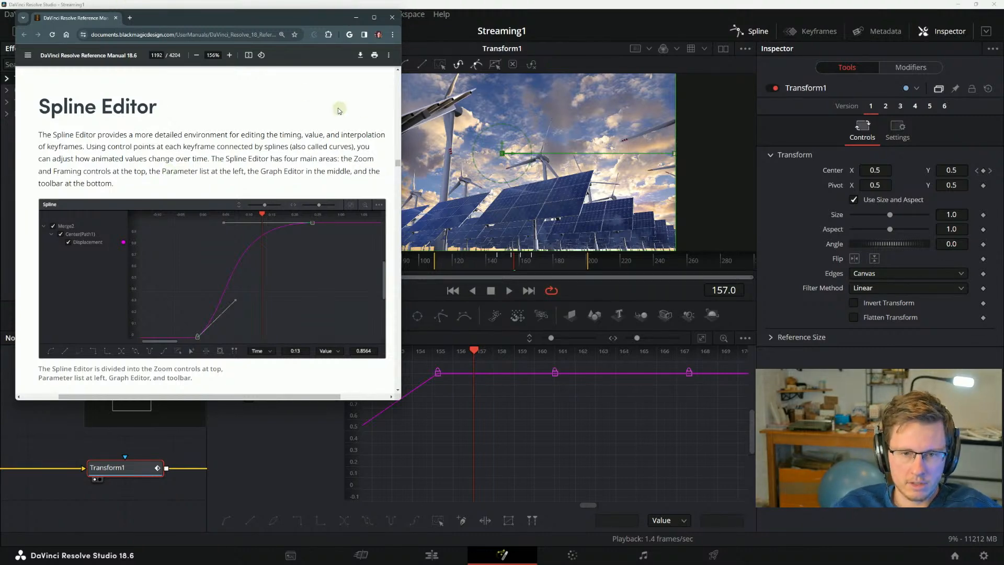
drag(311, 18, 119, 188)
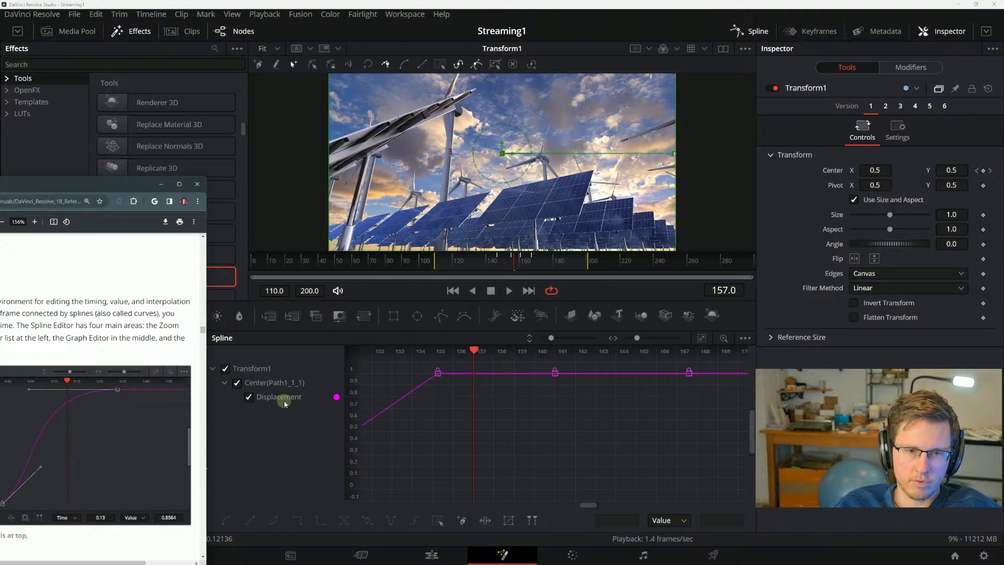
drag(112, 187, 382, 90)
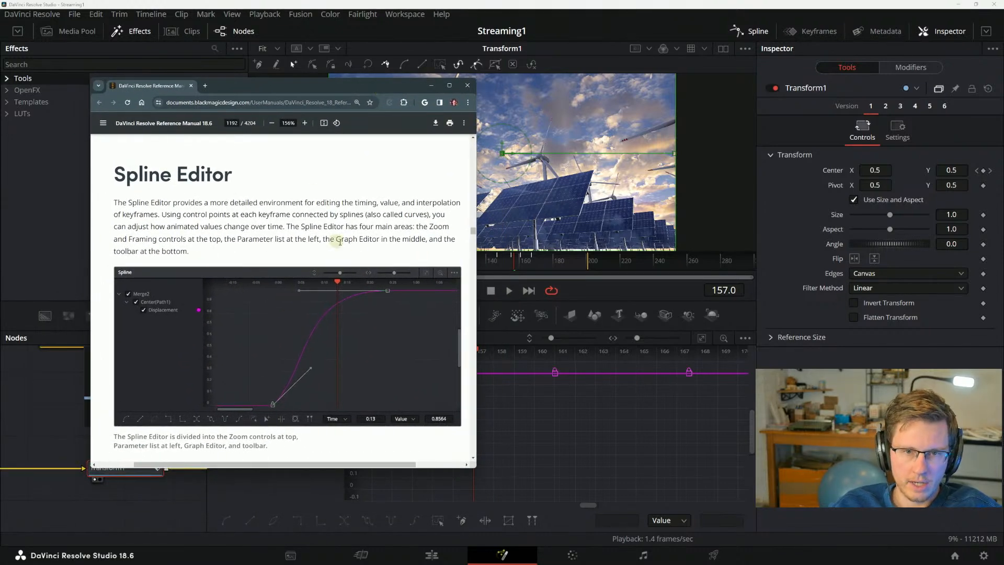
drag(382, 85, 289, 79)
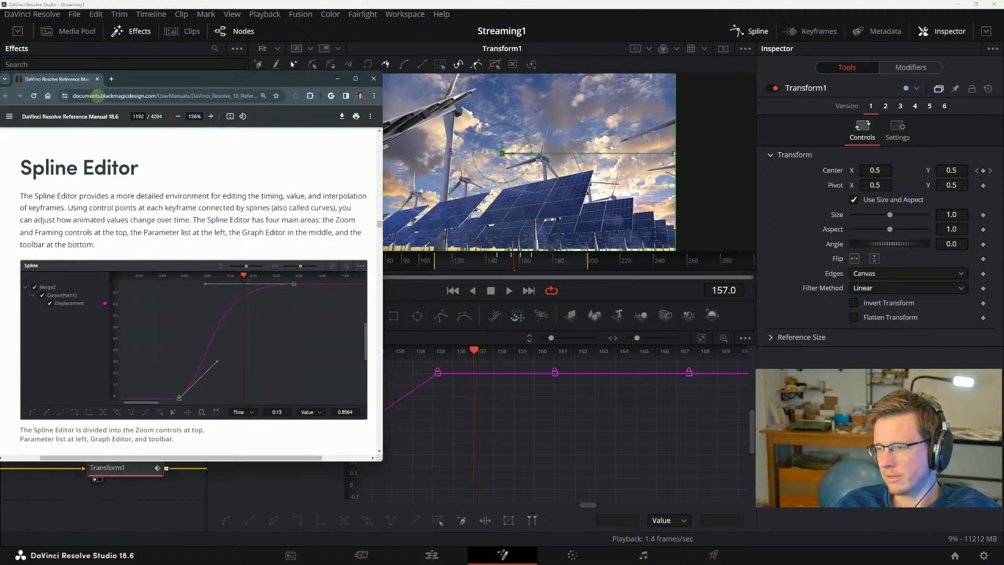
drag(163, 81, 221, 65)
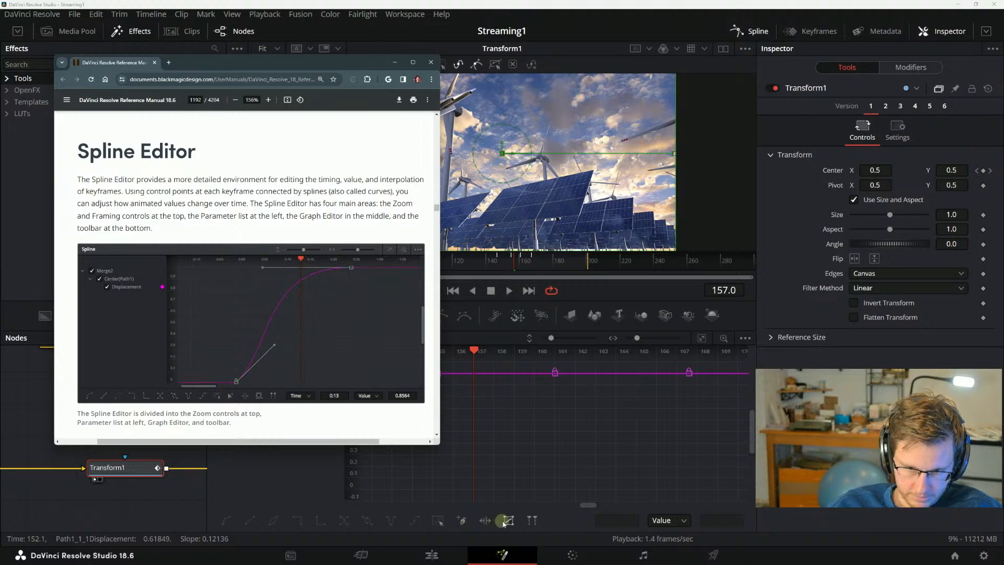
scroll(83, 287, down, 4)
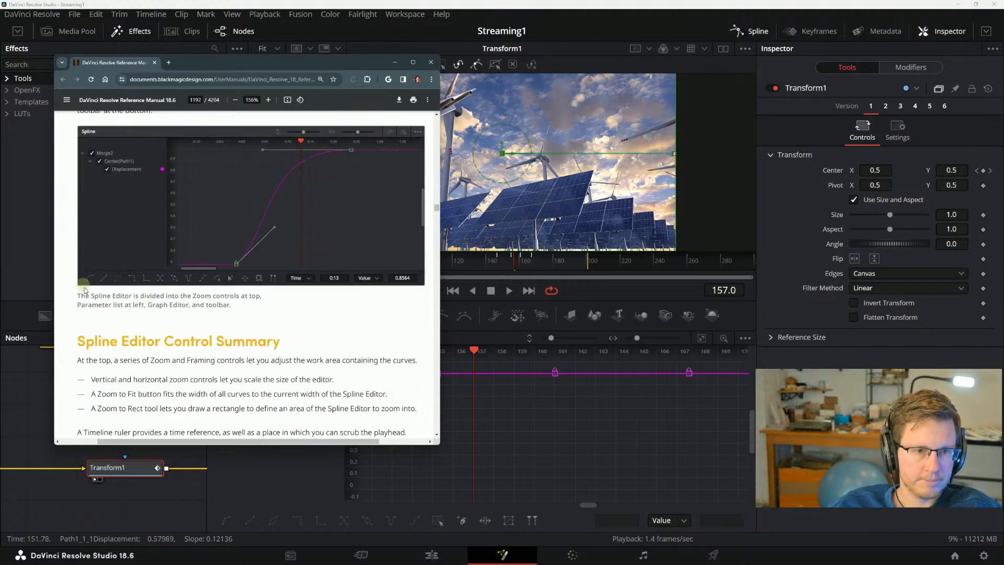
scroll(169, 294, up, 2)
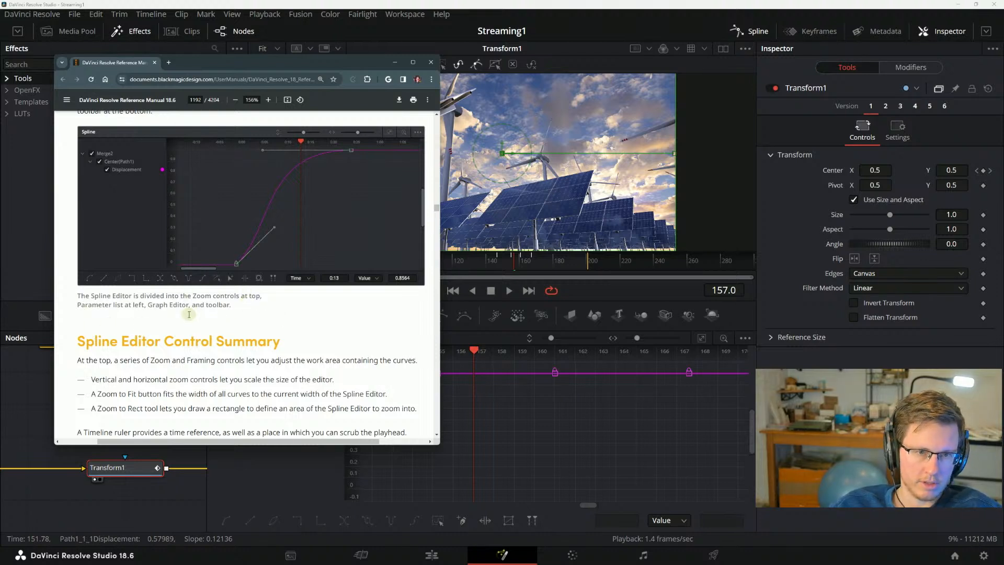
scroll(83, 314, down, 2)
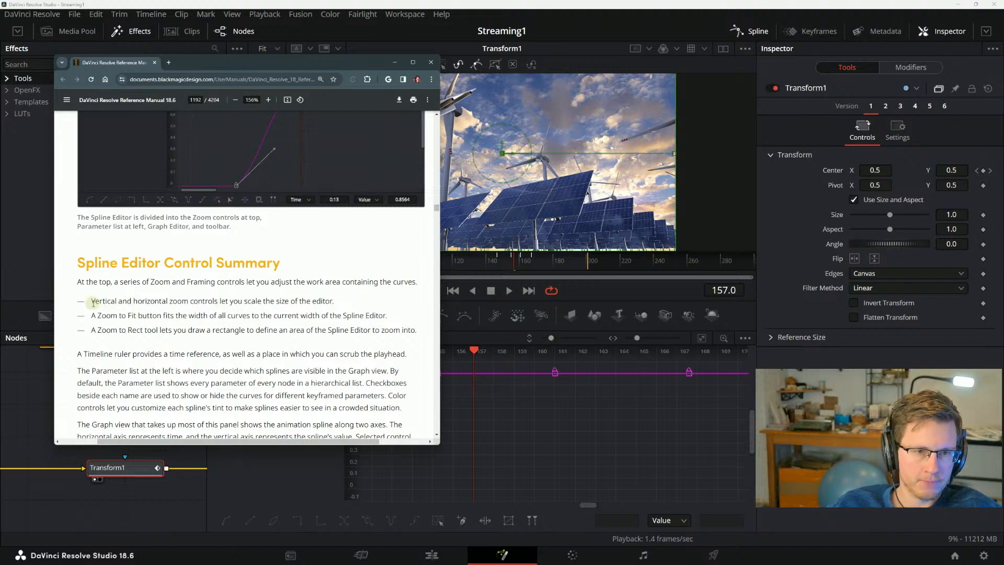
scroll(144, 310, down, 1)
scroll(175, 270, down, 1)
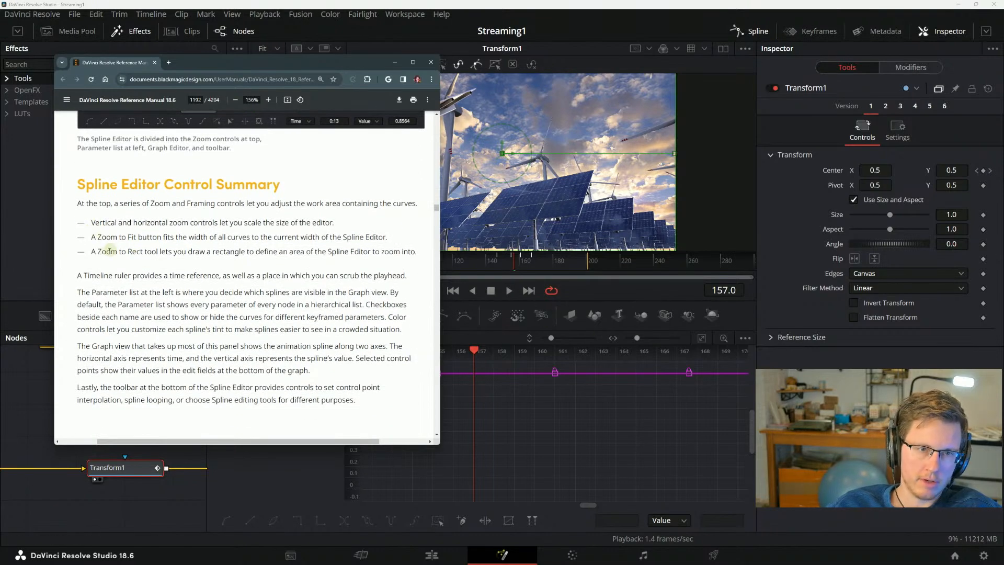
scroll(149, 270, down, 3)
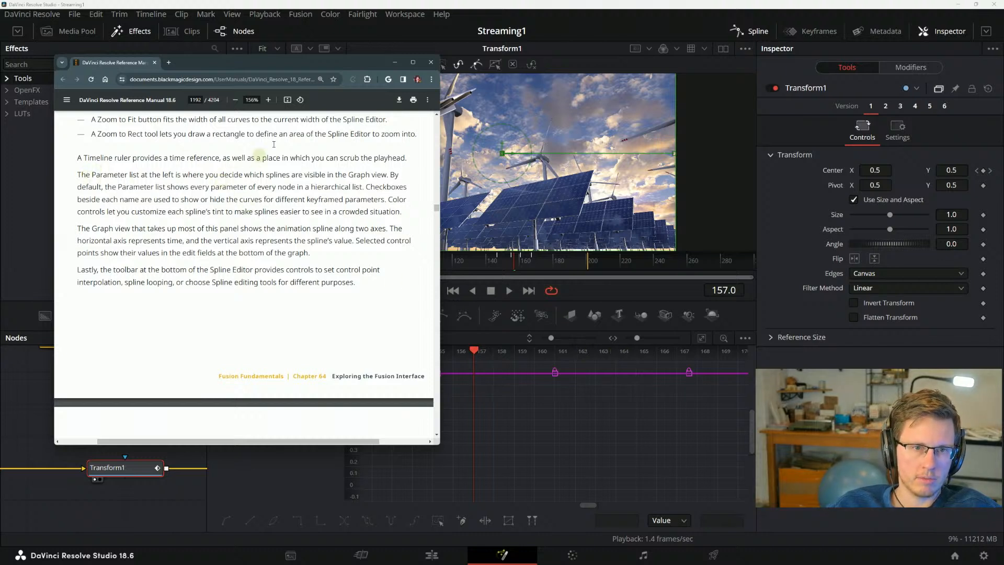
drag(313, 71, 830, 76)
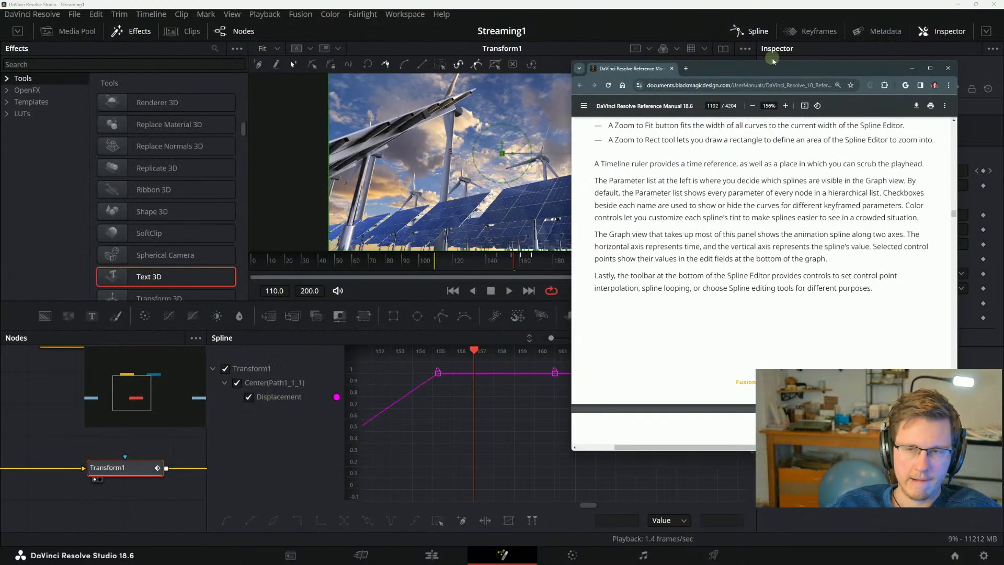
drag(768, 68, 686, 54)
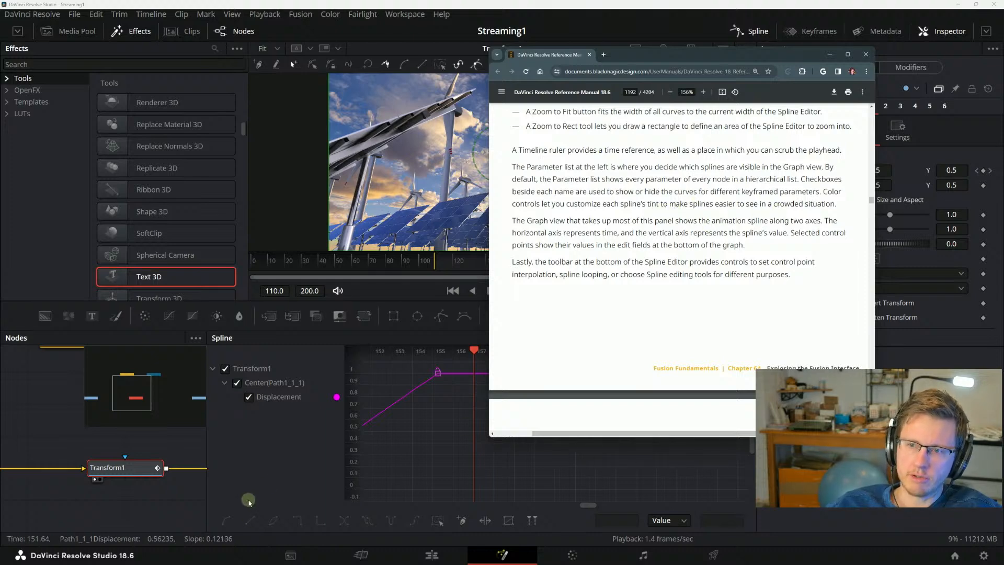
Change the color of Transform1's Displacement spline to light green in the Spline Editor.
click(285, 400)
right_click(284, 400)
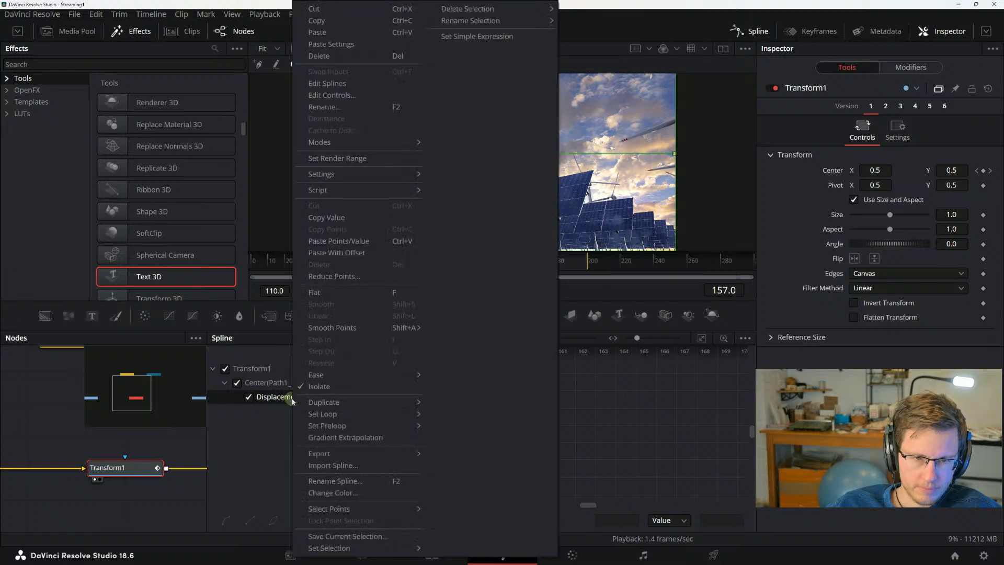
click(252, 492)
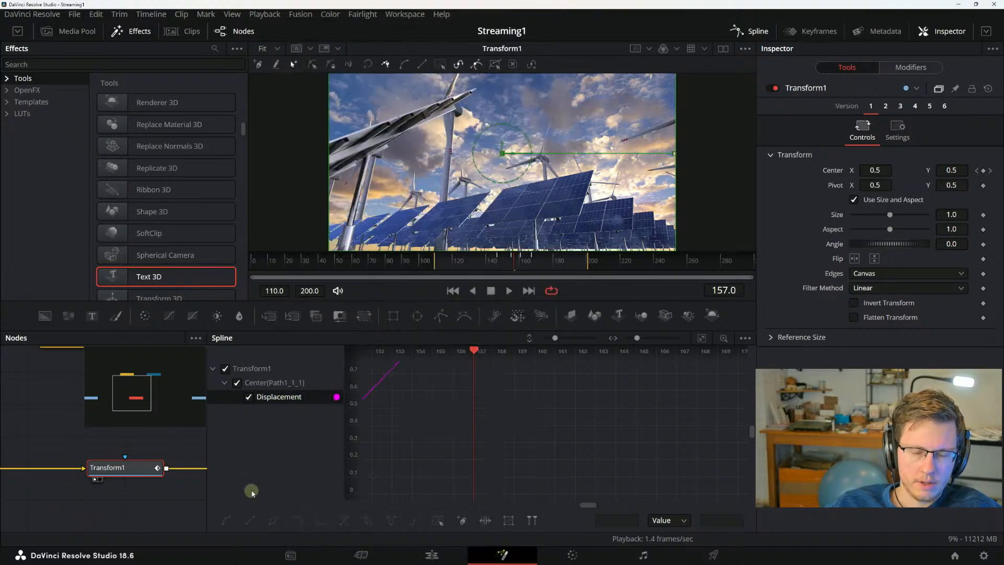
click(336, 397)
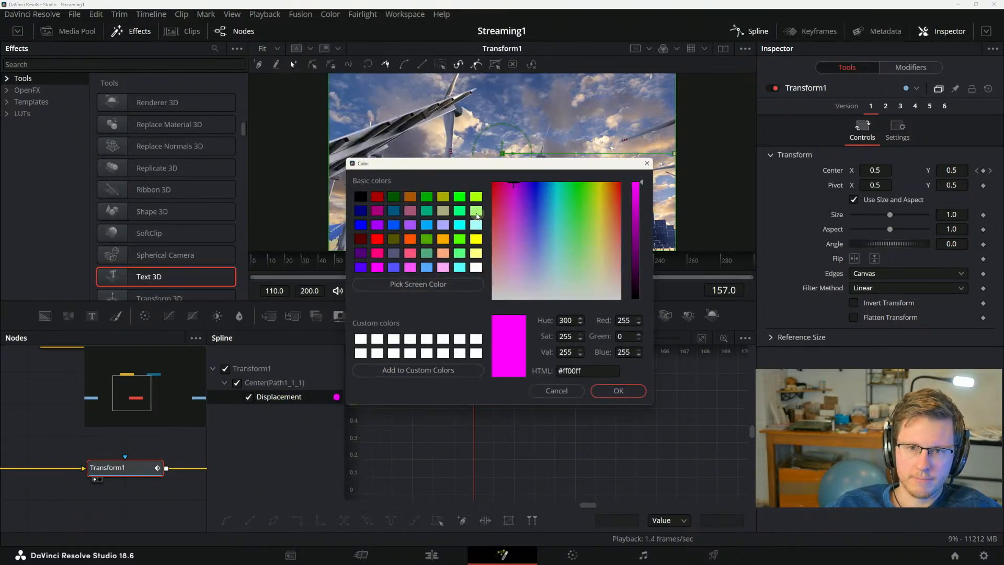
click(477, 254)
click(607, 391)
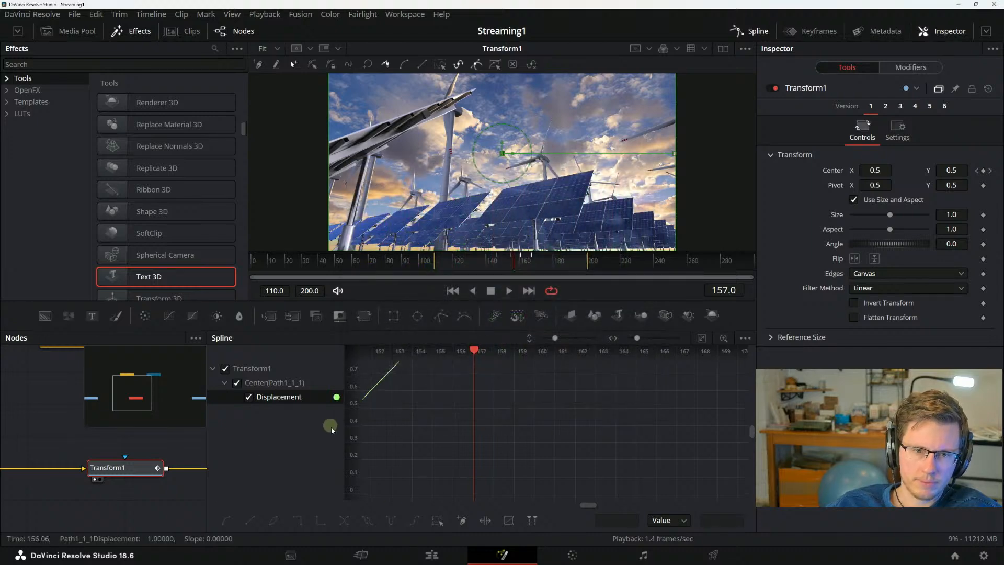
Compare the manual's explanation of the Graph view's time and value axes with the Displacement curve.
drag(421, 388, 522, 444)
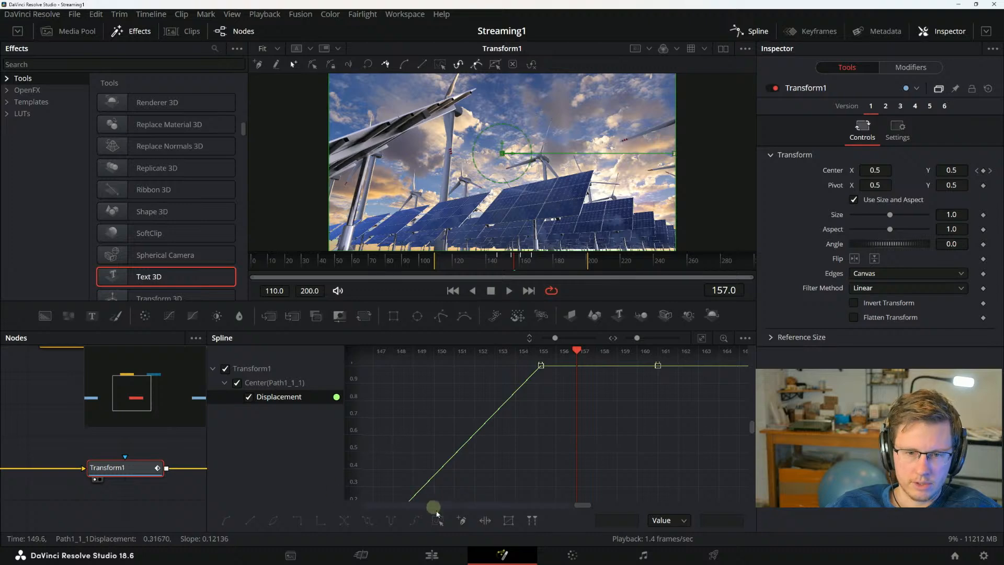
key(alt+Tab)
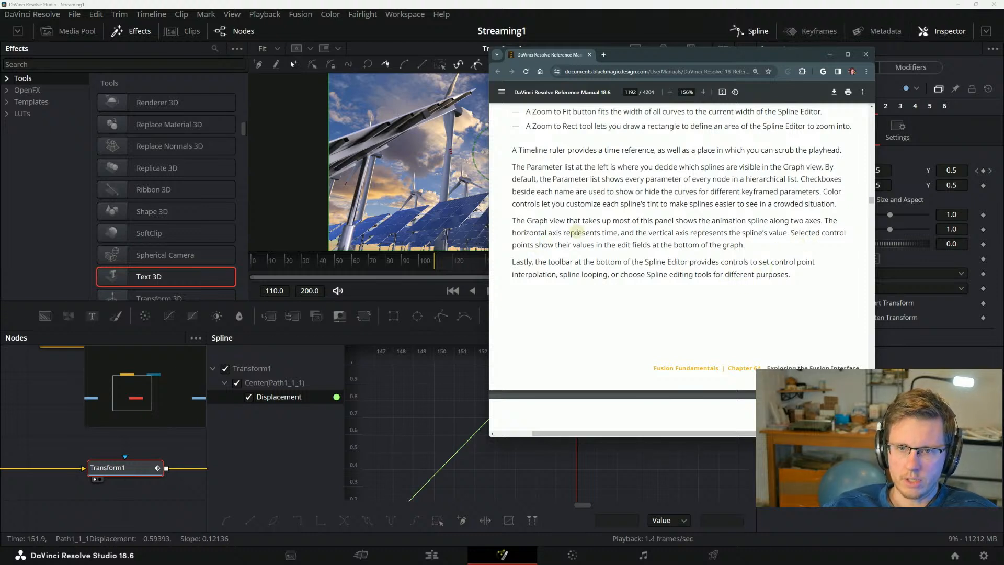
drag(549, 231, 678, 237)
click(690, 235)
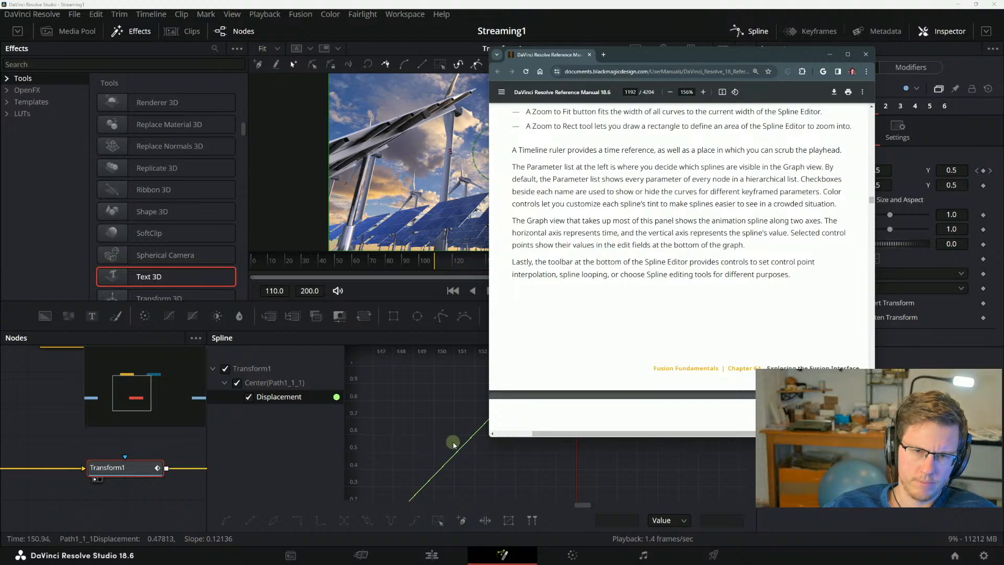
drag(654, 62, 167, 81)
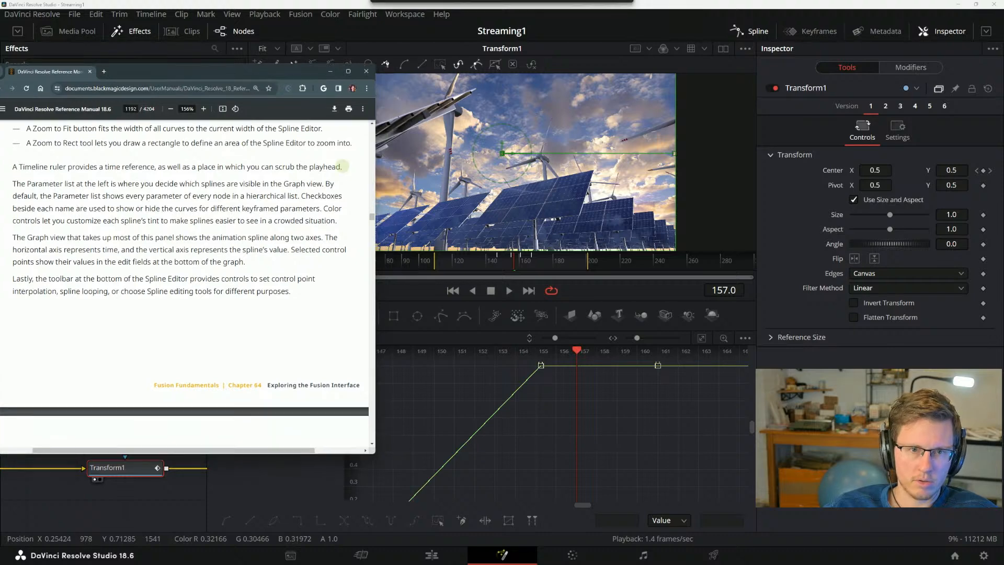
Select the first two keyframes of the Displacement spline in the Spline Editor's graph.
click(611, 398)
drag(621, 398, 675, 399)
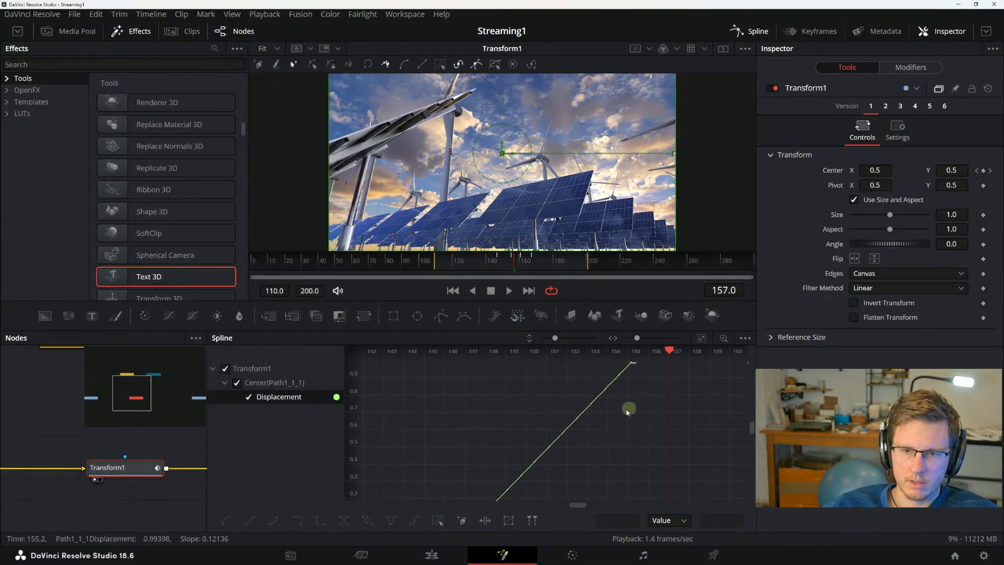
scroll(617, 411, down, 3)
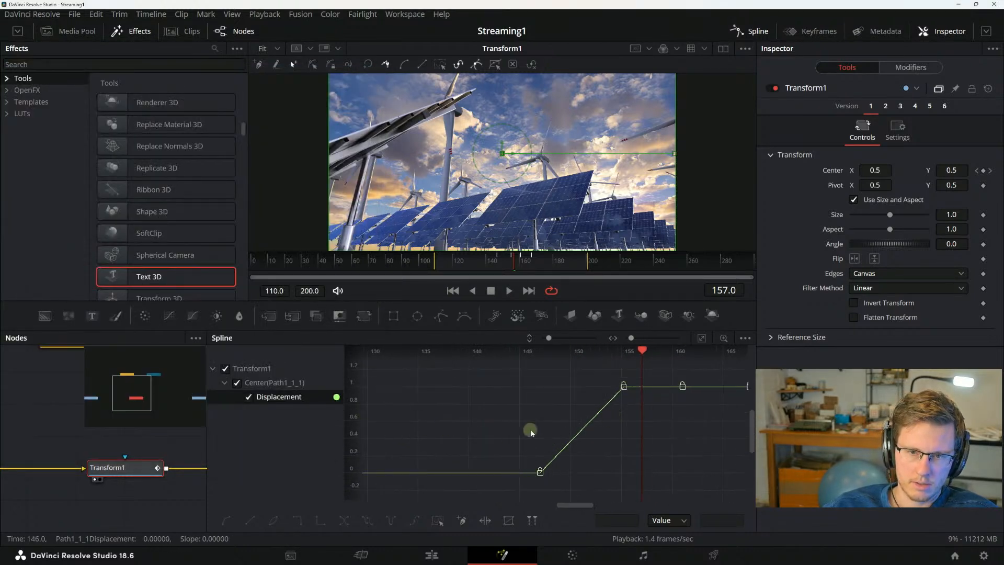
drag(659, 463, 588, 466)
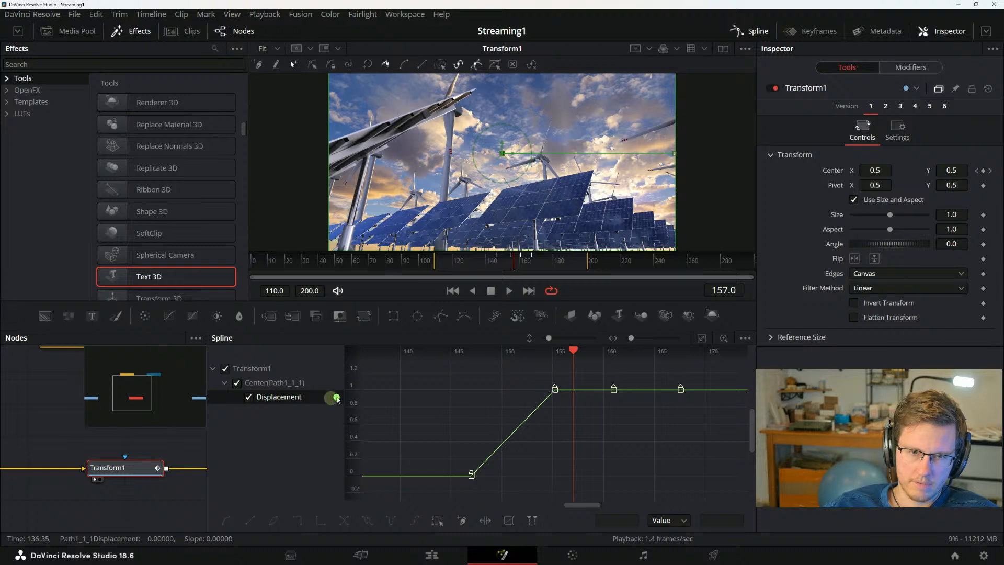
key(alt+Tab)
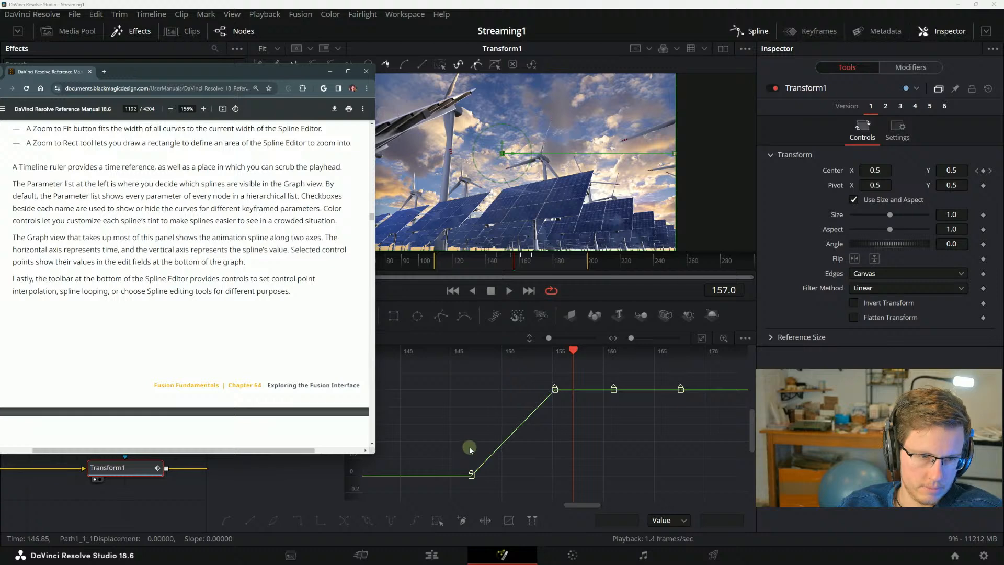
click(471, 475)
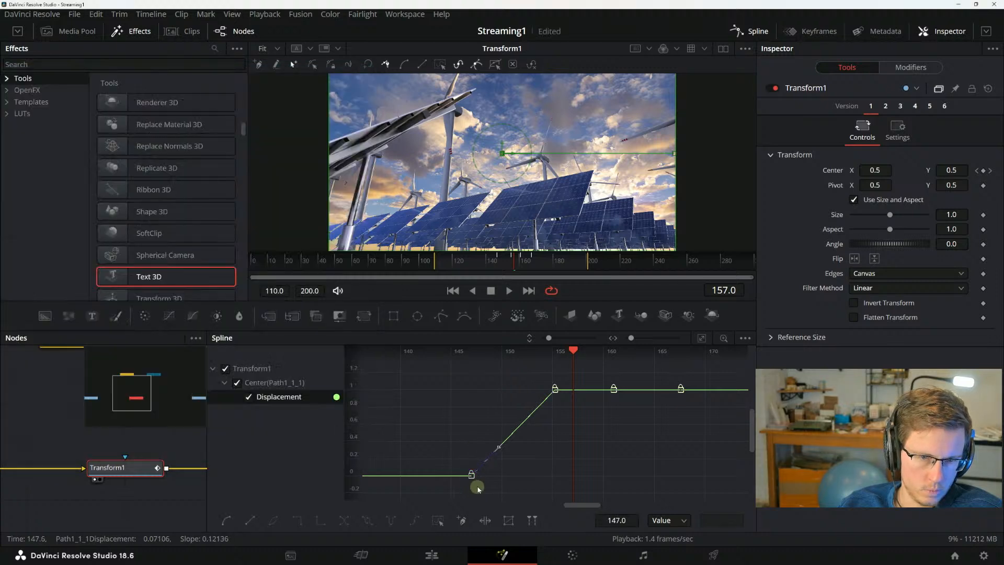
key(alt+Tab)
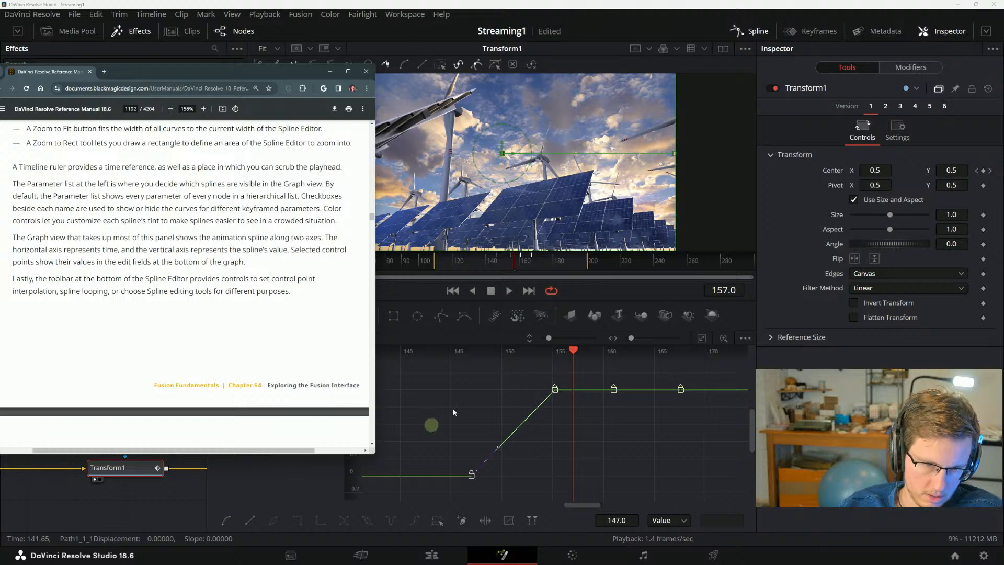
drag(450, 368, 559, 475)
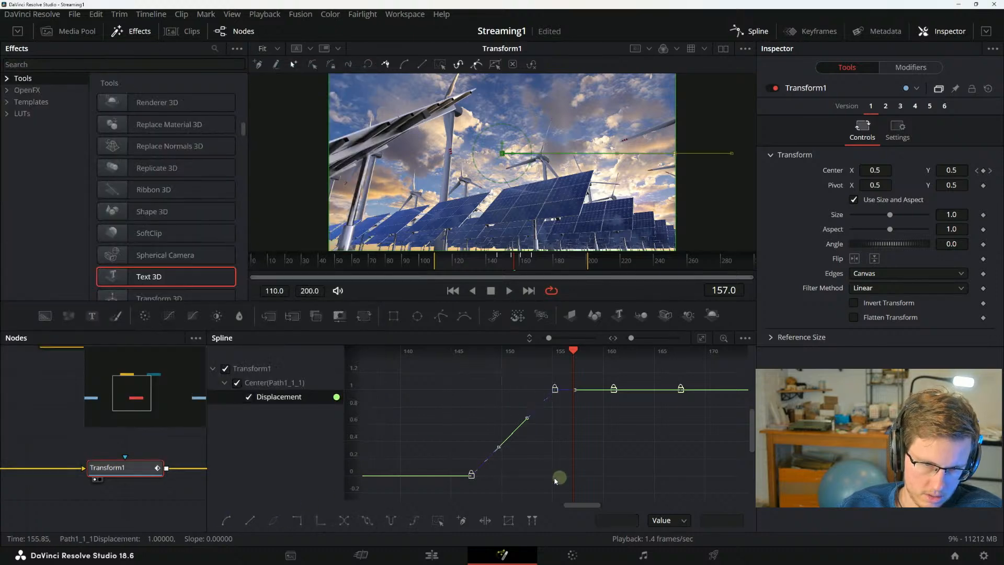
Try the Step In, Step Out and Reverse options on the two selected Displacement keyframes.
click(298, 521)
click(303, 522)
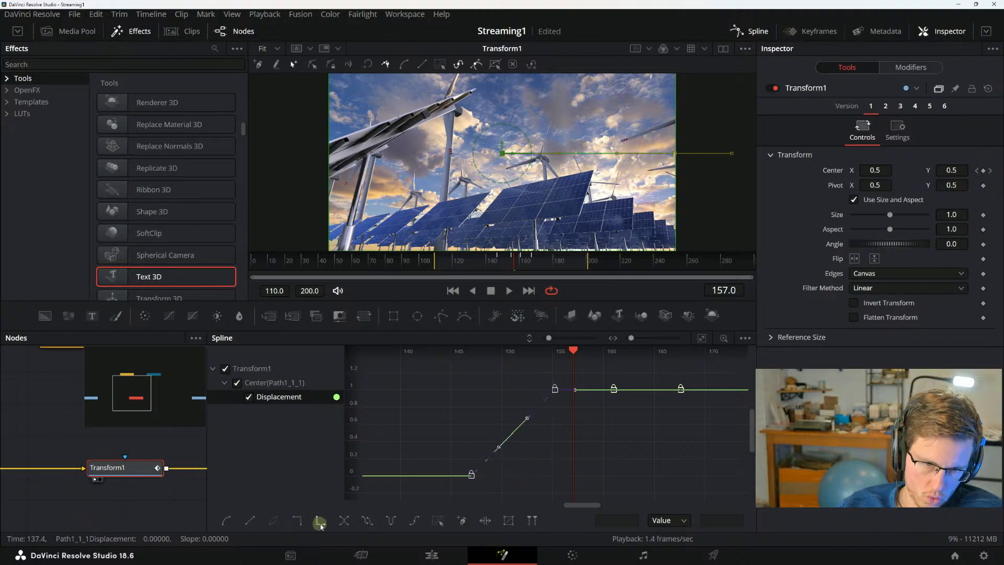
click(319, 522)
click(320, 521)
click(345, 521)
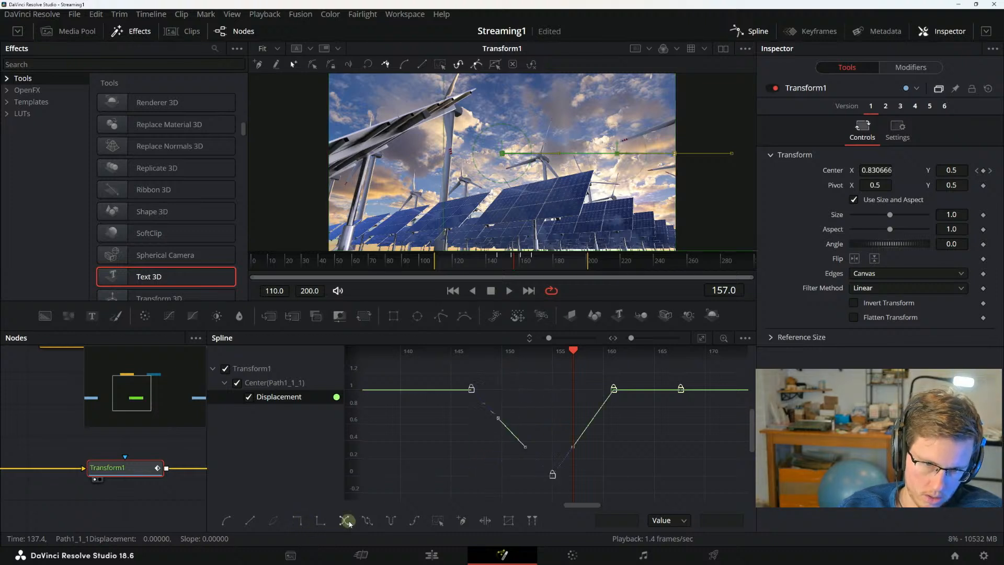
Try the Loop and Ping-Pong options on the selected Displacement keyframes and set them to Relative looping.
click(367, 521)
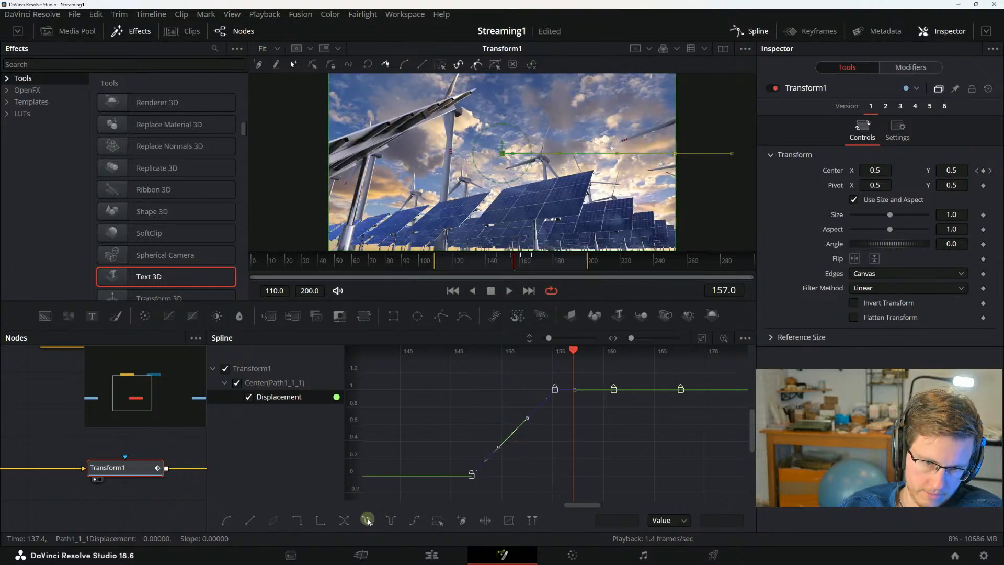
click(367, 520)
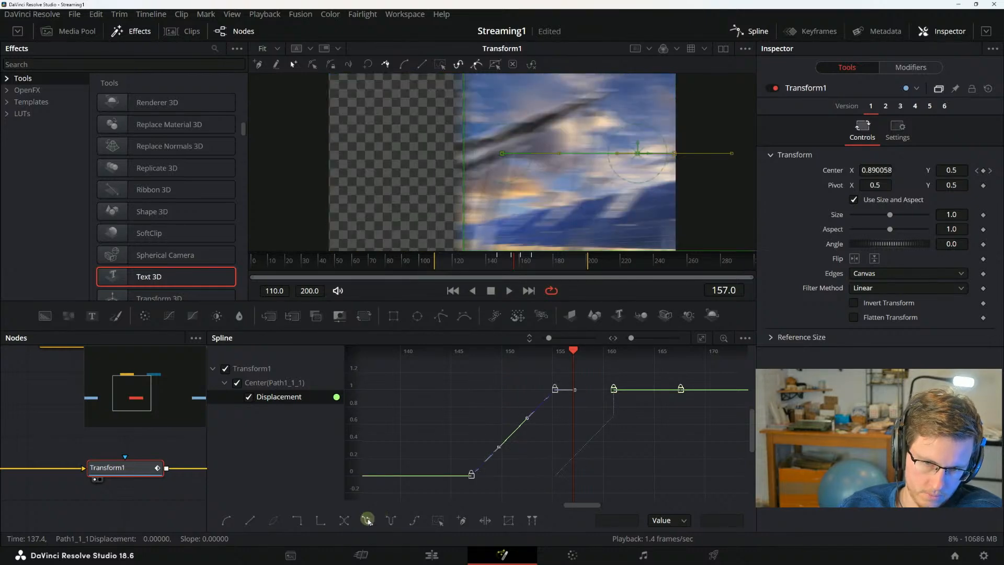
click(368, 520)
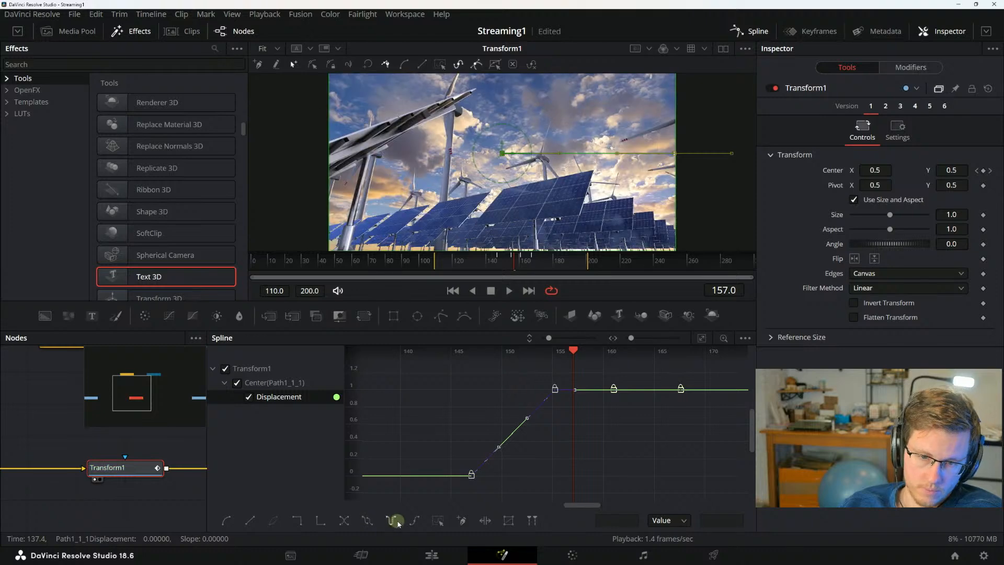
click(391, 522)
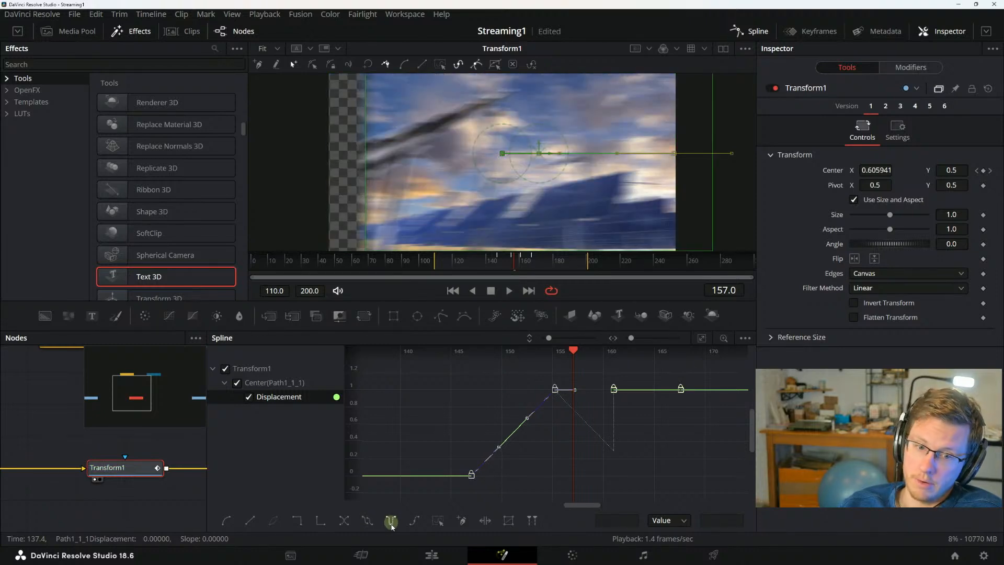
click(417, 522)
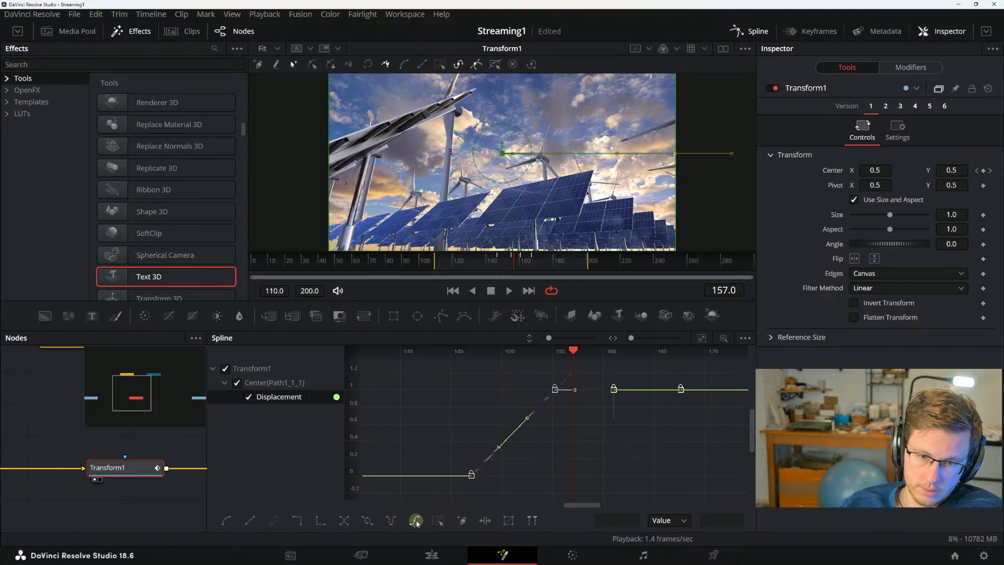
Undo the last looping change and set the selected Displacement keyframes to Smooth interpolation.
key(ctrl+z)
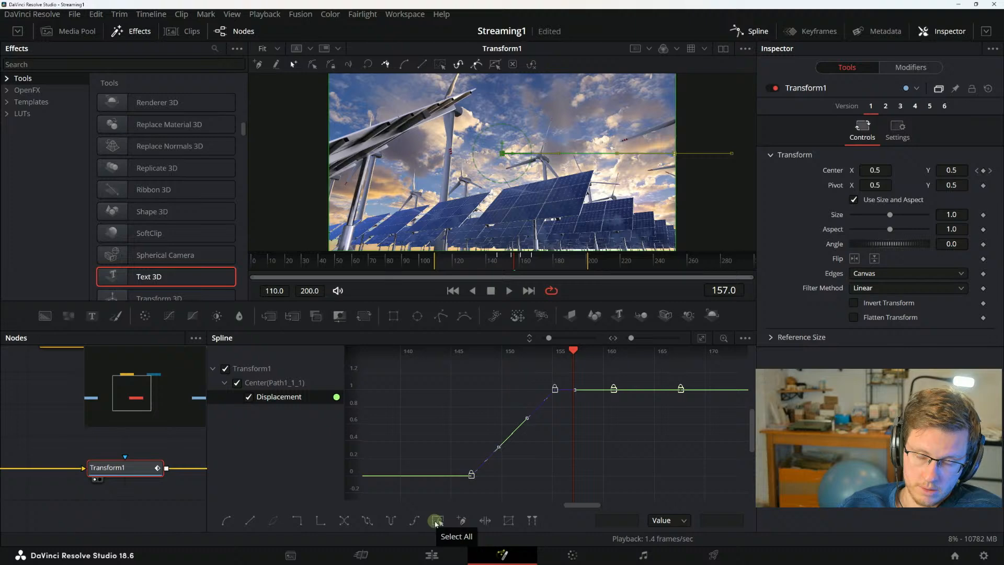
key(alt+Tab)
scroll(117, 317, down, 3)
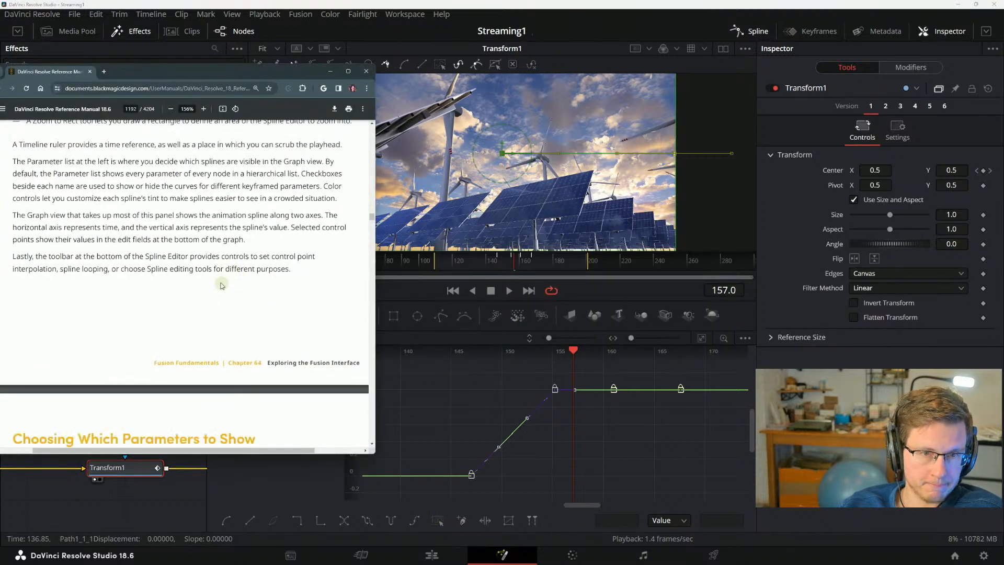
scroll(60, 236, down, 2)
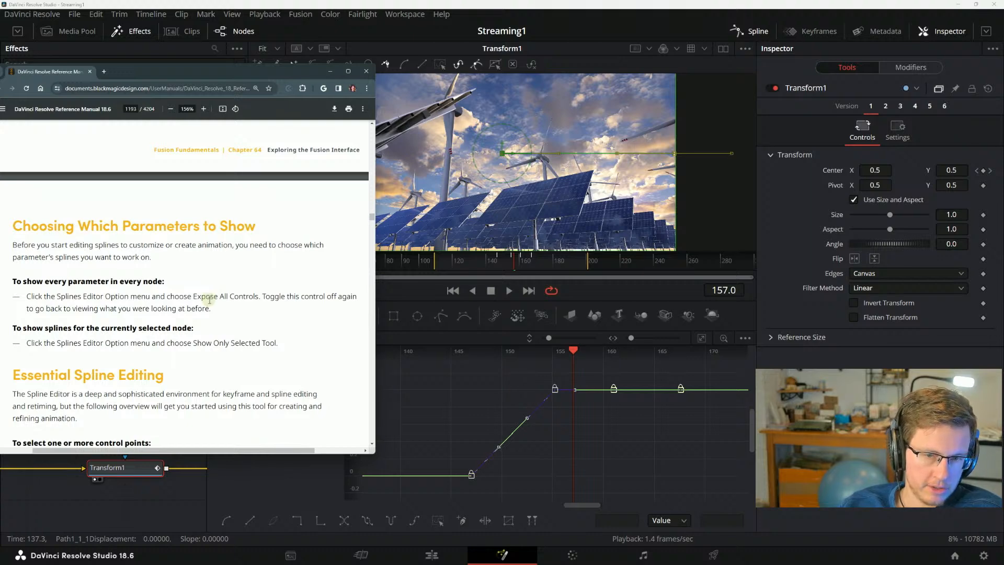
click(225, 523)
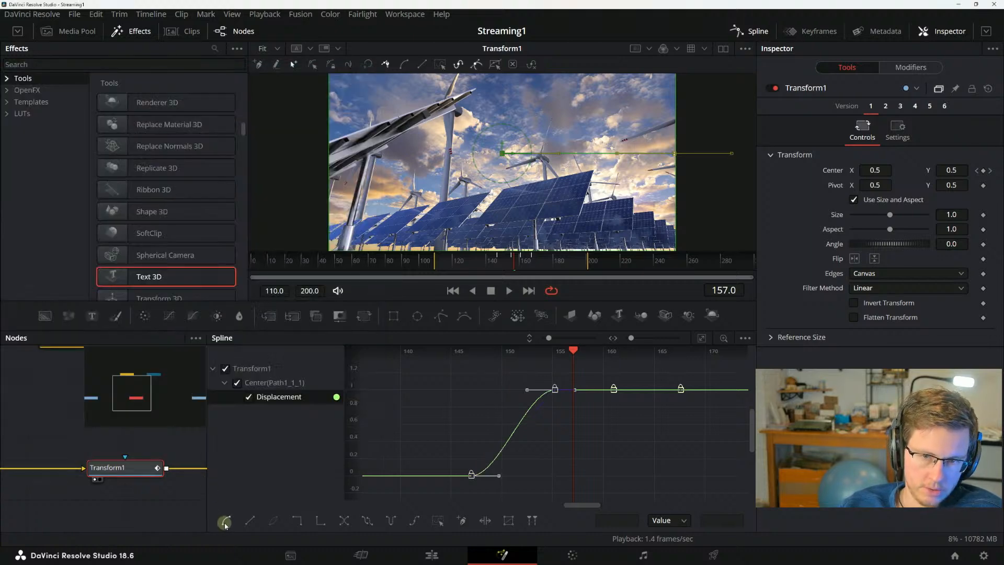
click(228, 520)
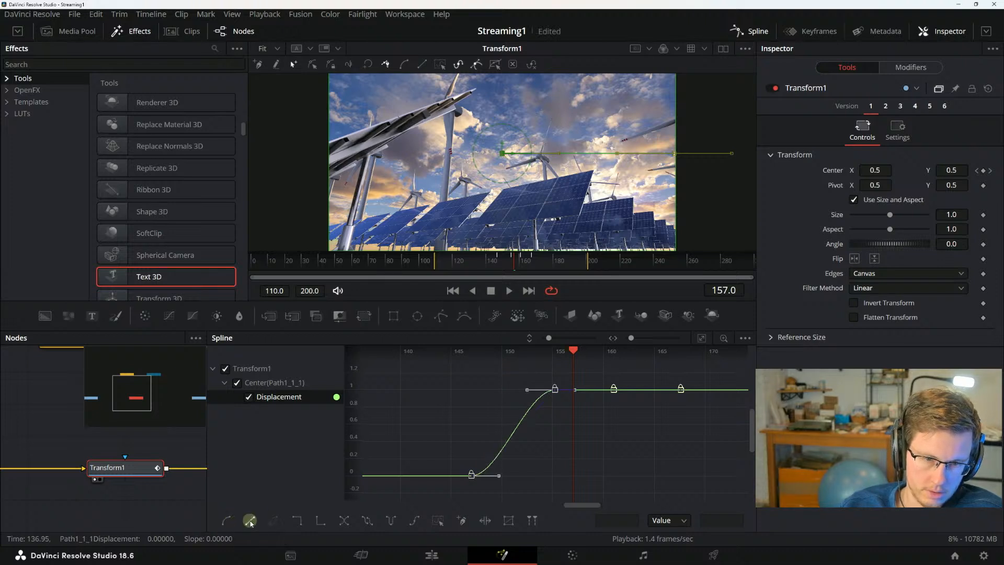
click(226, 520)
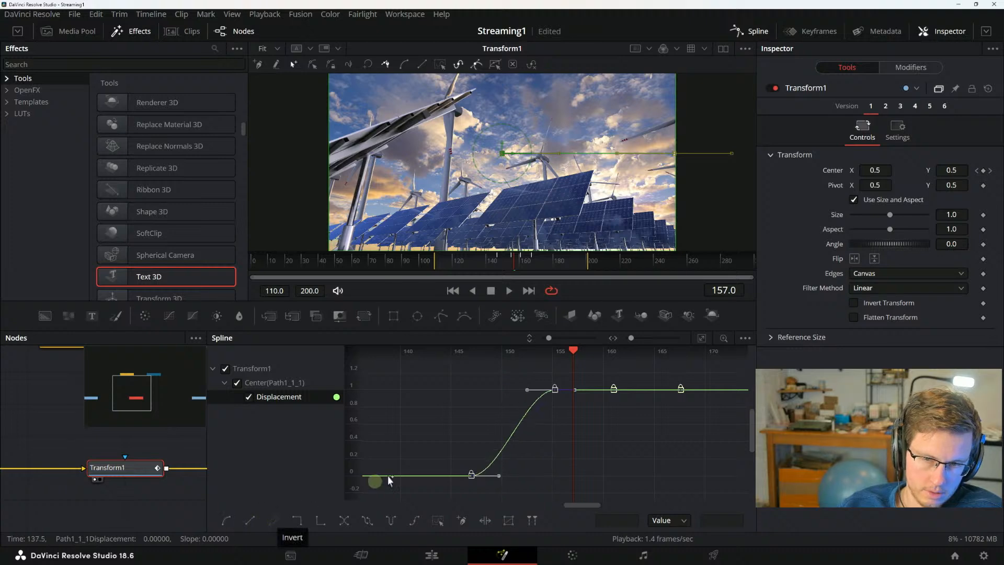
Consult the manual on choosing parameters, expand all Spline Editor controls, and show only the selected tool's splines fitted in the graph.
key(alt+Tab)
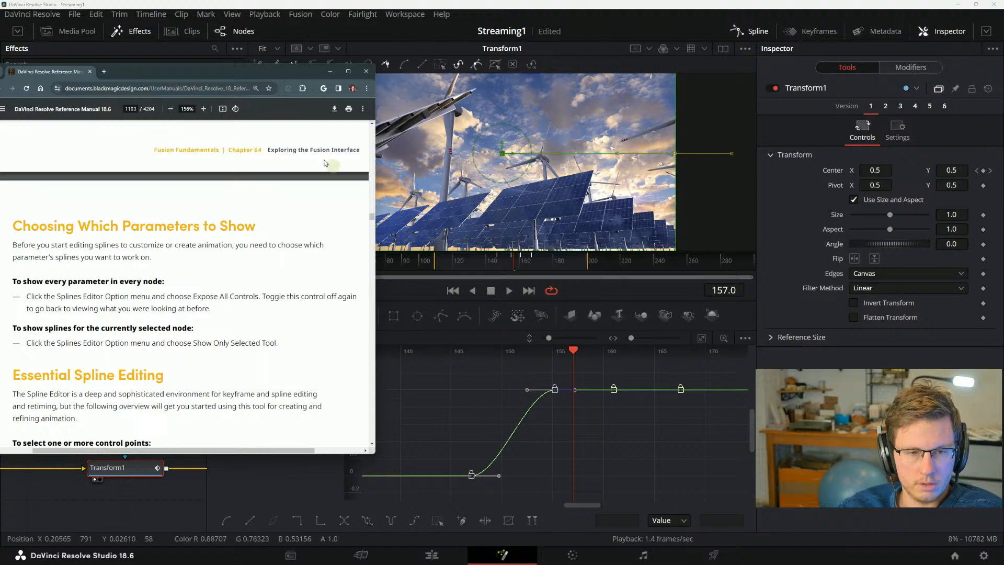
drag(263, 80, 262, 47)
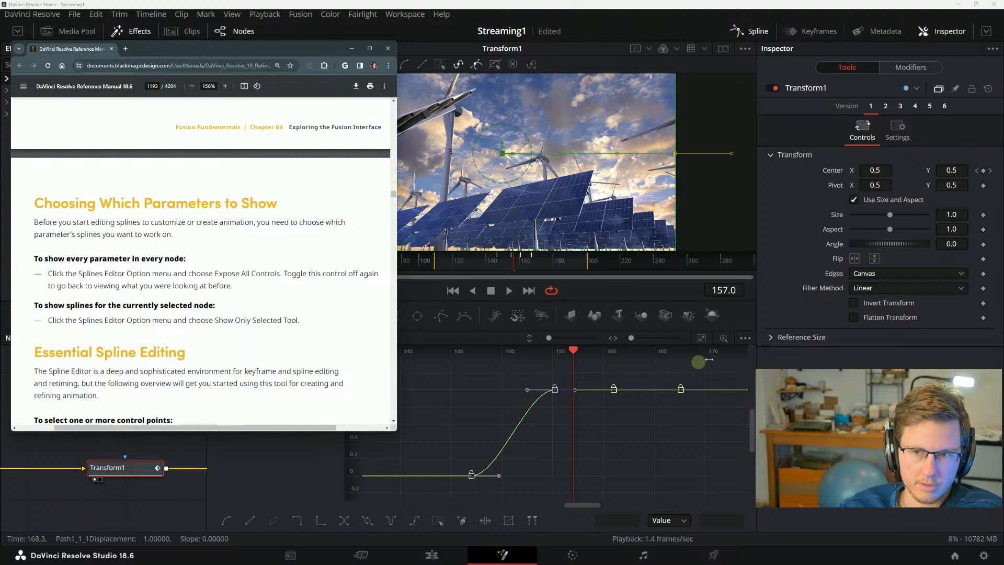
click(745, 338)
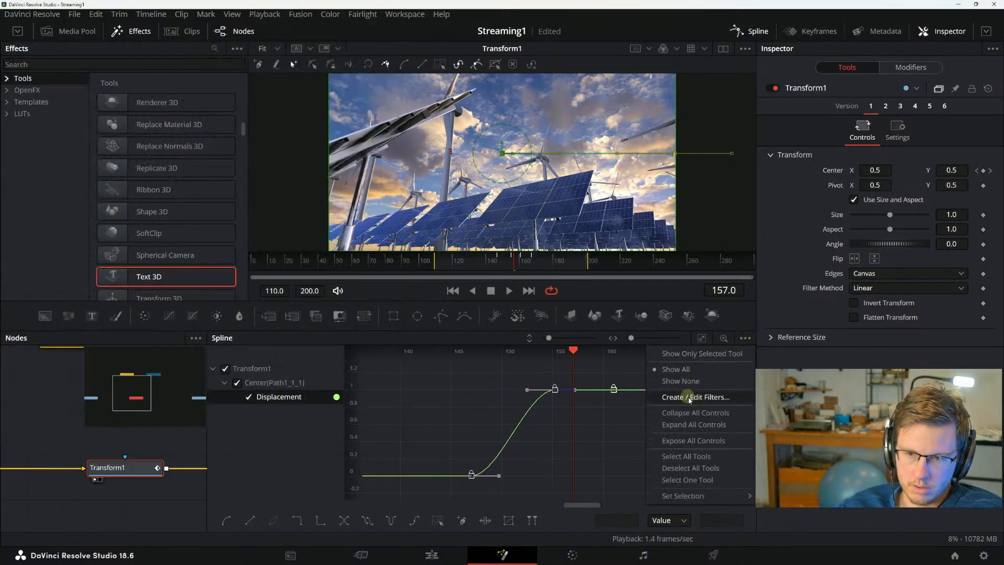
click(711, 426)
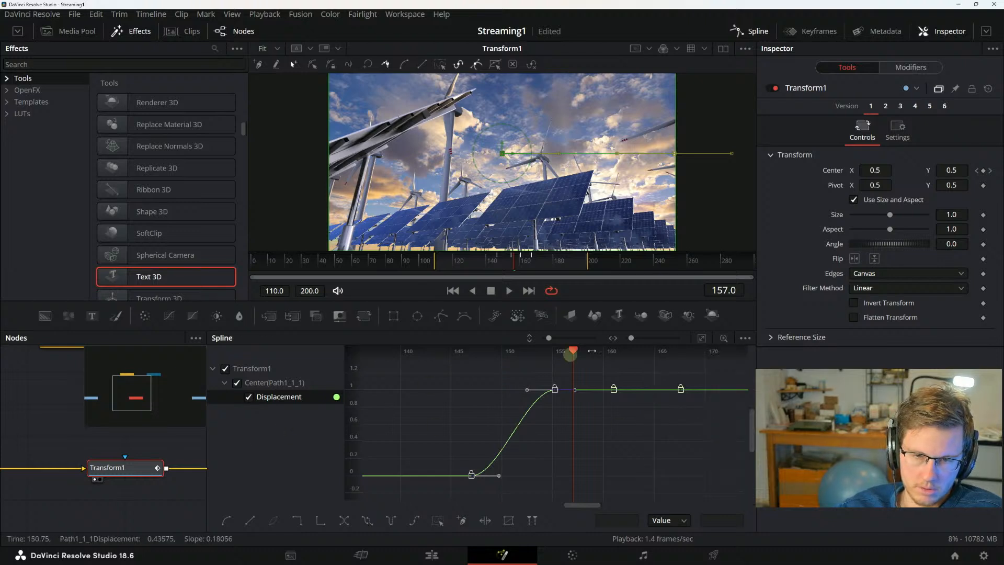
click(745, 338)
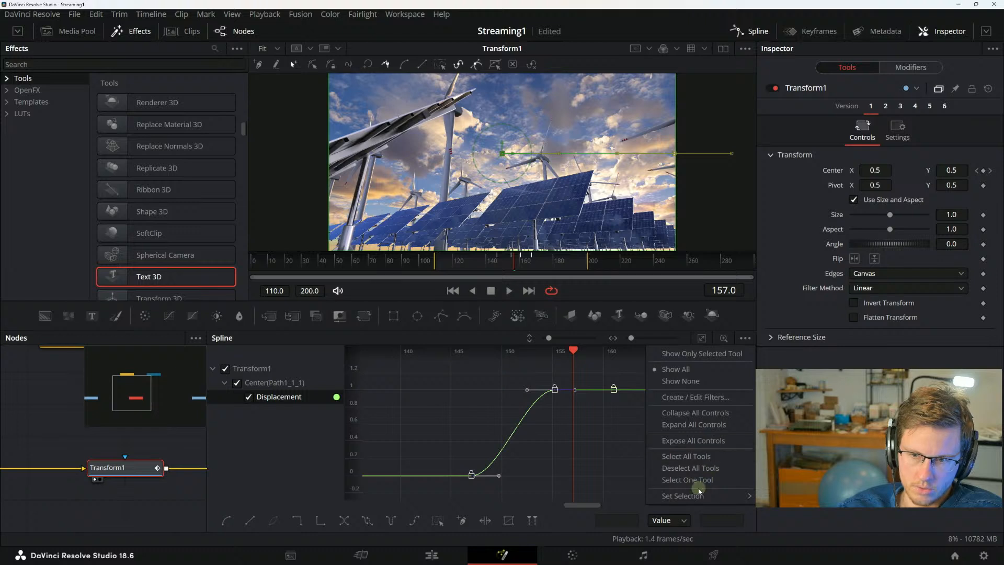
click(692, 354)
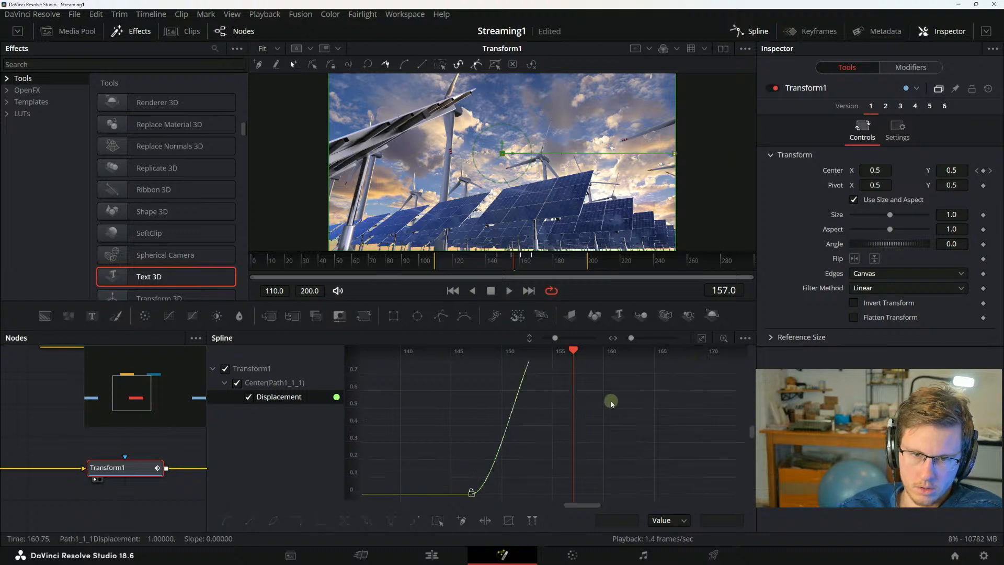
click(702, 338)
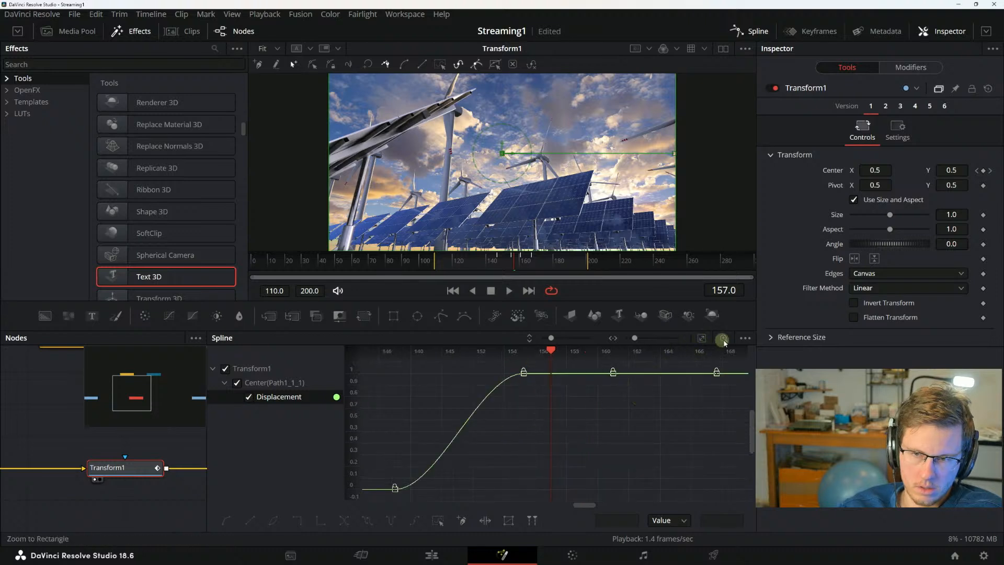
Try Show None in the Spline Editor, restore Show All and fit the Displacement curve in the graph.
click(745, 338)
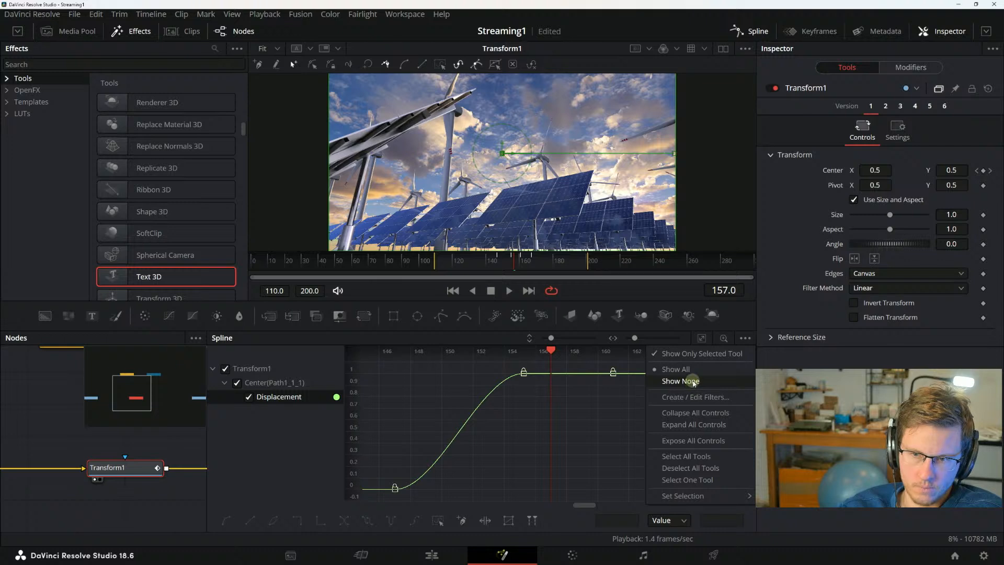
click(694, 383)
click(745, 338)
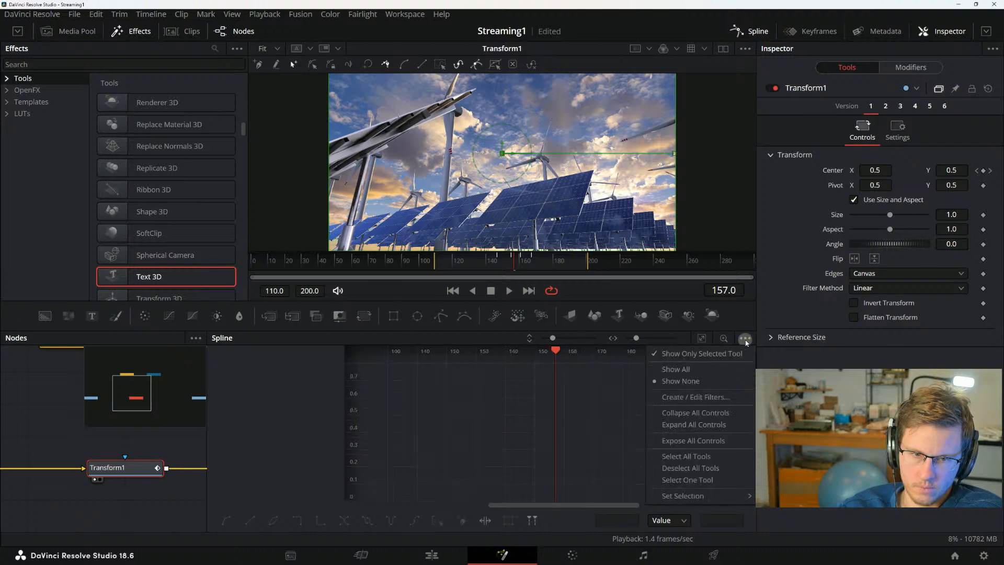
click(680, 370)
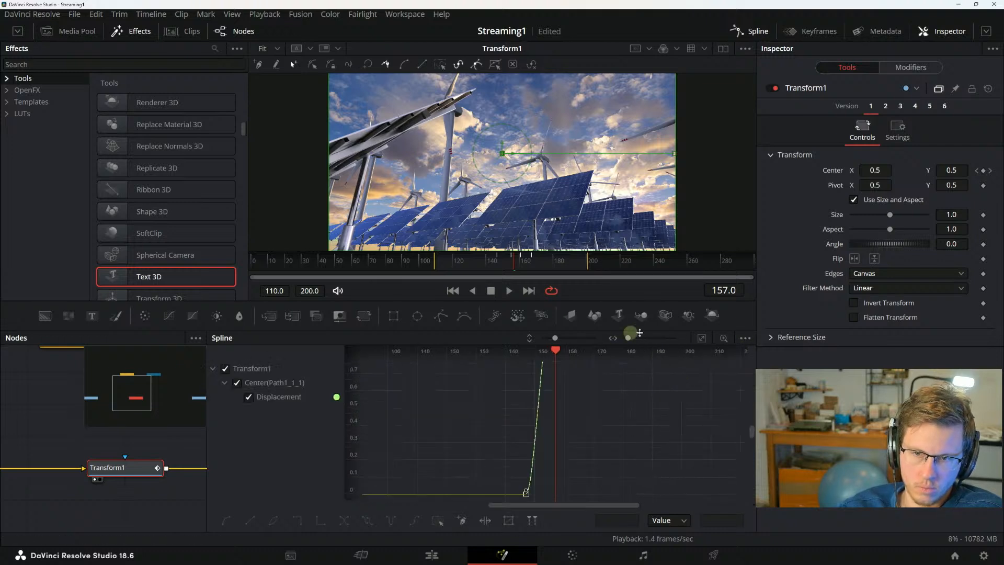
click(702, 338)
Select all nodes in the node graph and fit their splines in the Spline Editor's graph.
drag(160, 489, 124, 485)
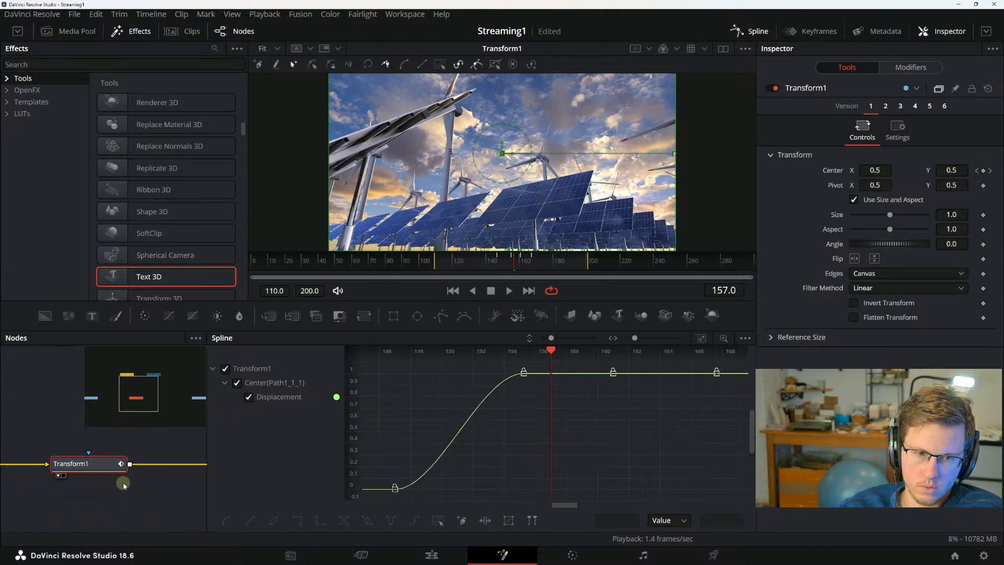
scroll(125, 484, down, 8)
drag(92, 441, 145, 490)
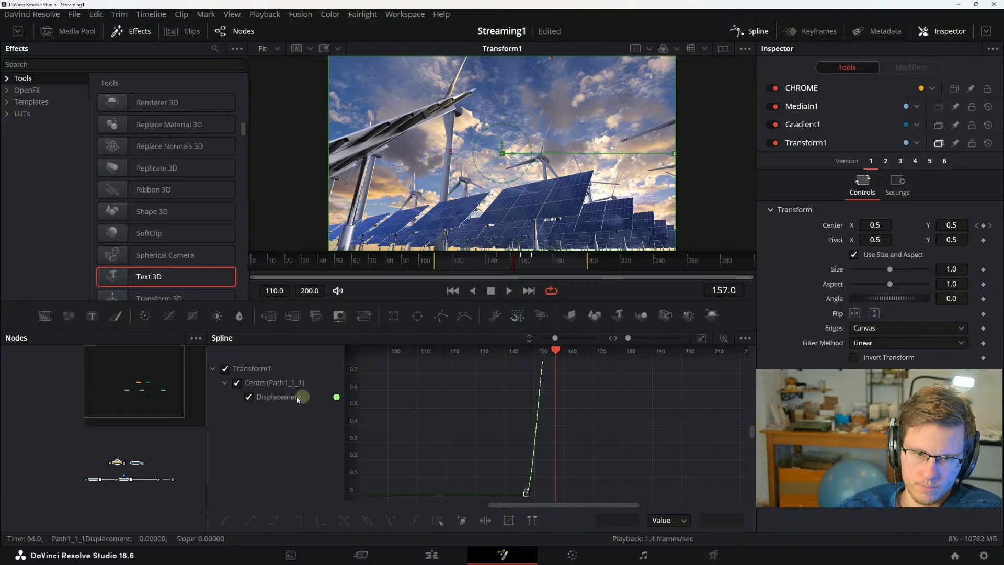
click(705, 341)
Switch to the browser and read the manual's instructions for showing every parameter and for showing only the selected node's splines.
key(alt+Tab)
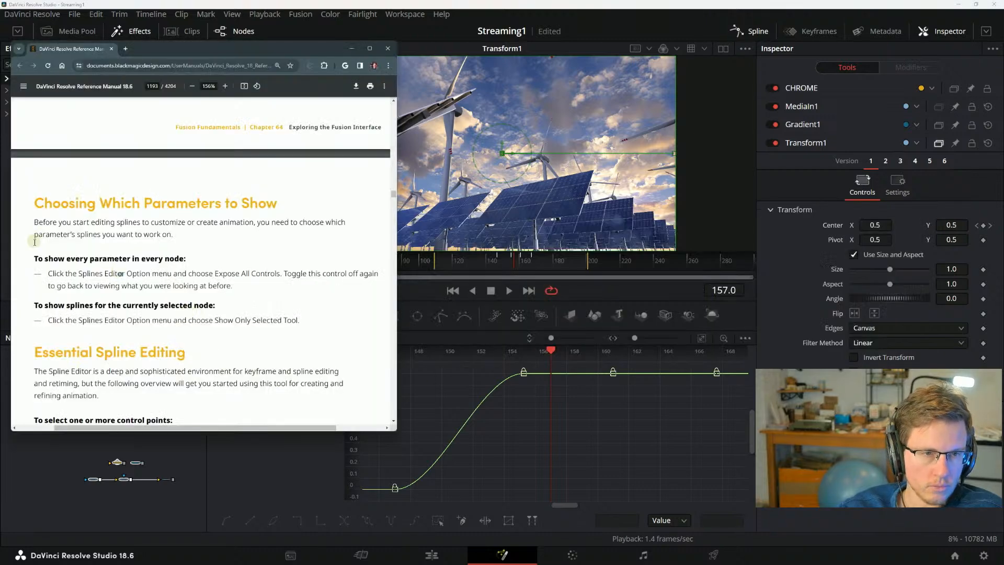
drag(32, 260, 135, 261)
click(144, 264)
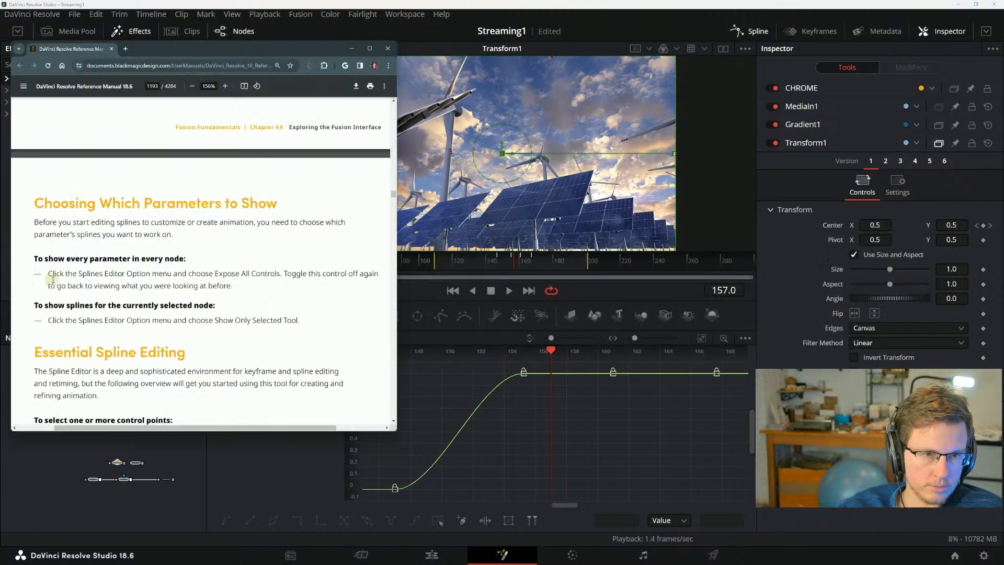
drag(25, 309, 178, 308)
click(183, 308)
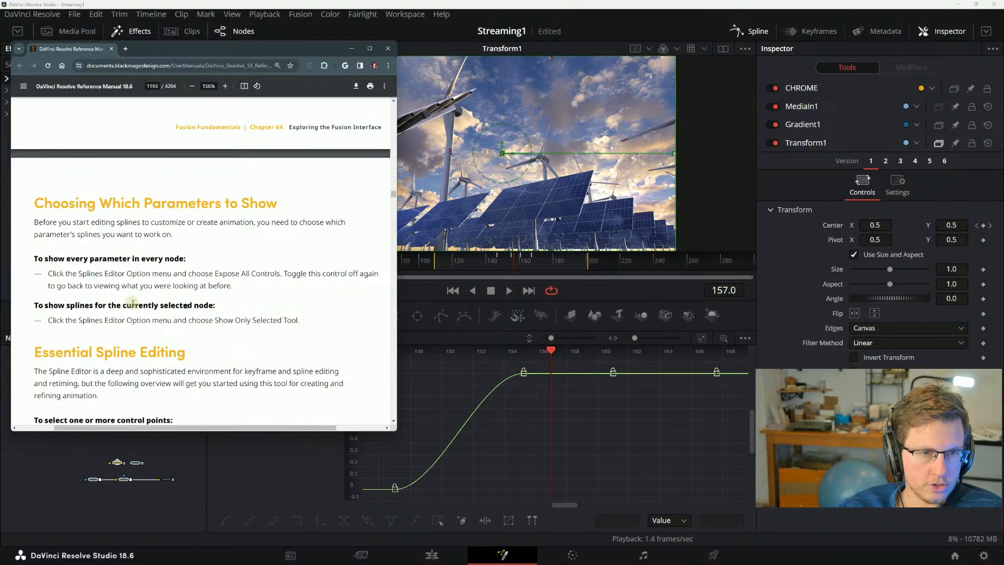
mouse_move(49, 320)
mouse_down()
mouse_move(230, 320)
mouse_move(50, 313)
mouse_up()
click(235, 317)
click(147, 317)
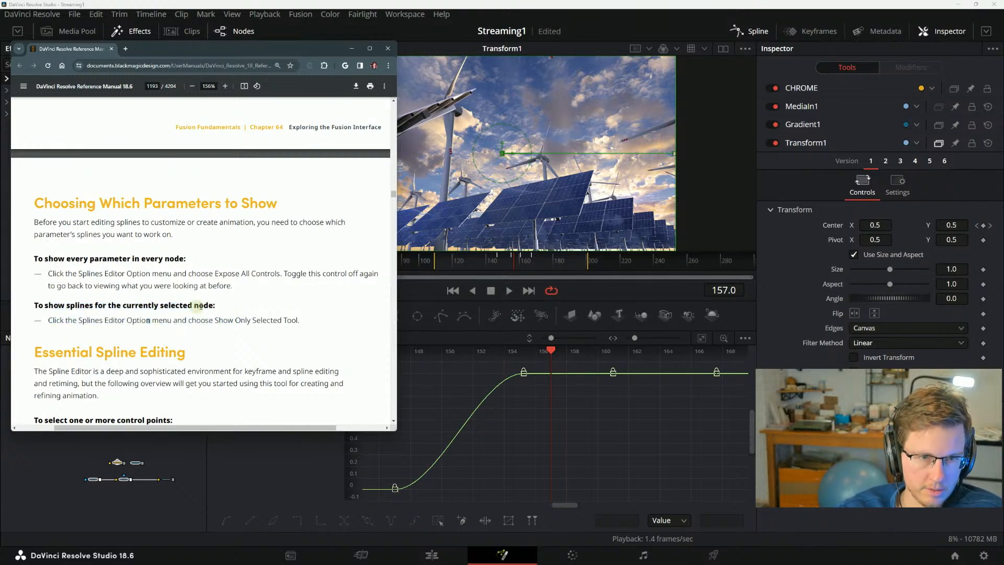
drag(299, 322, 133, 323)
click(228, 265)
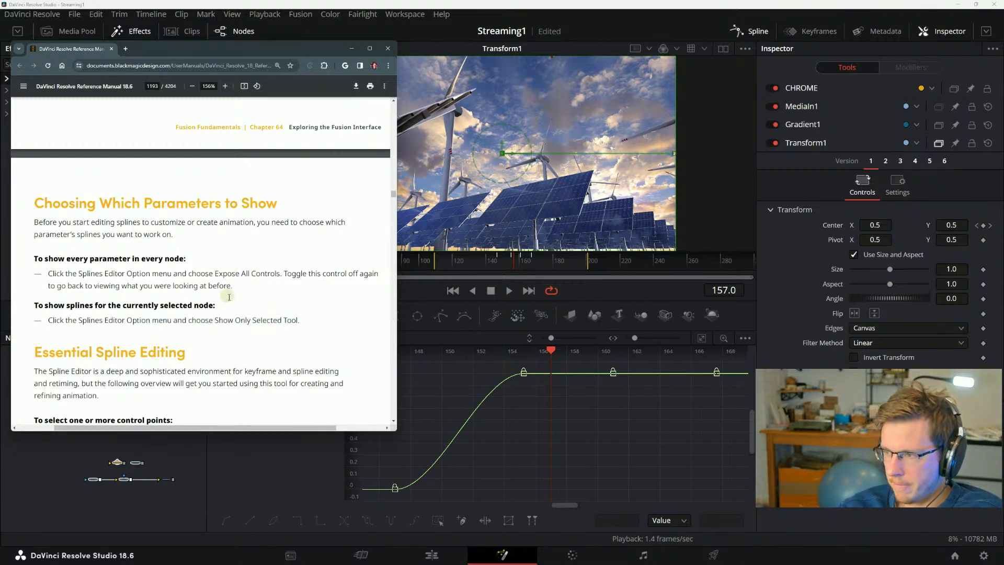
Read the manual's introduction to Essential Spline Editing.
scroll(282, 322, down, 3)
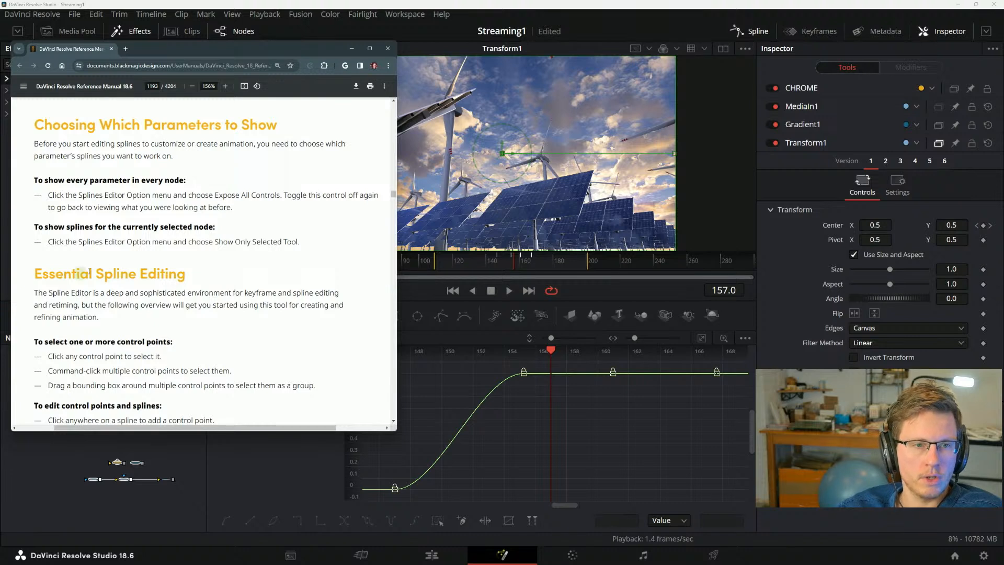
drag(48, 292, 117, 293)
click(139, 293)
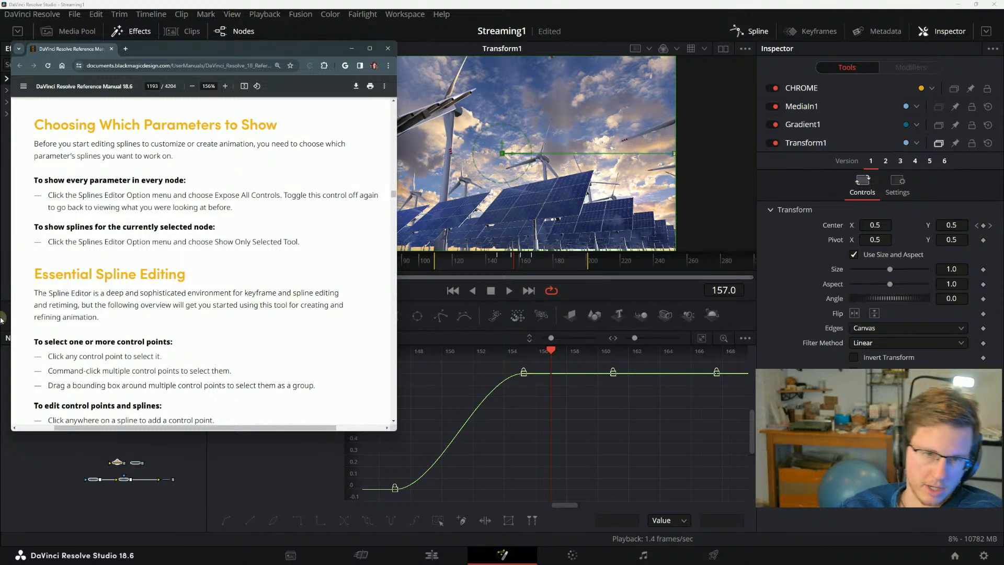
drag(70, 303, 173, 302)
click(173, 302)
drag(98, 325, 105, 307)
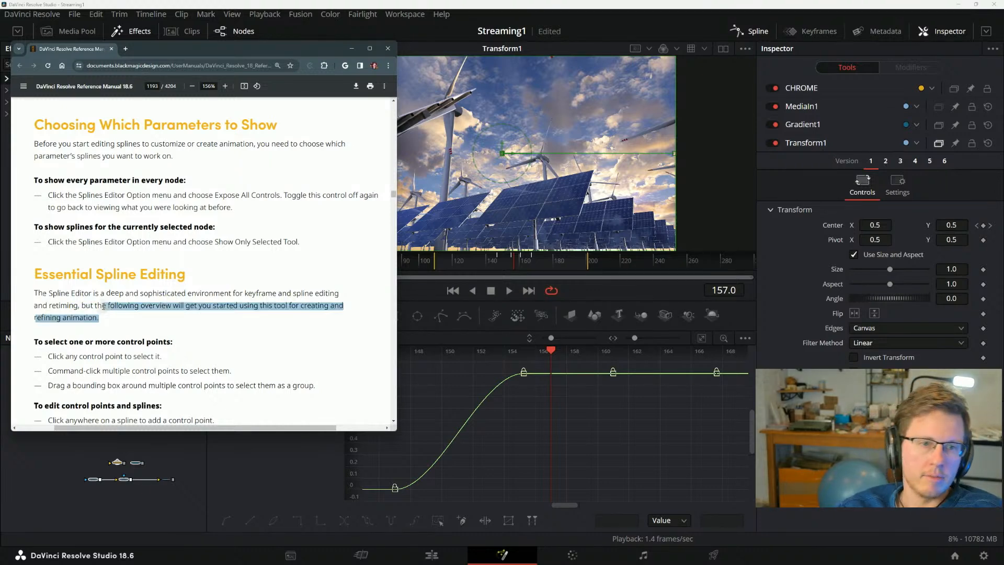
click(142, 311)
scroll(194, 293, down, 3)
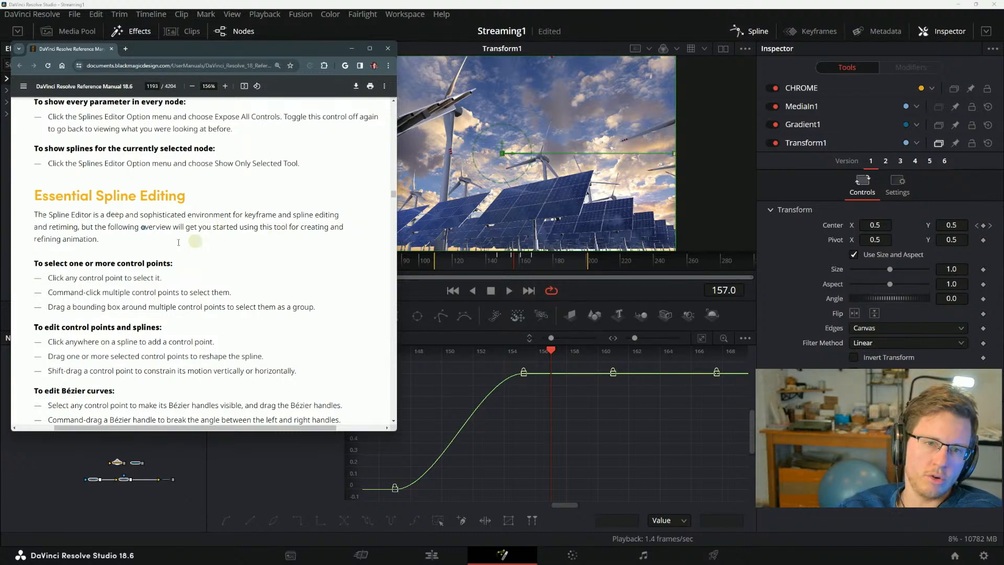
drag(60, 237, 139, 223)
click(137, 216)
scroll(64, 261, down, 1)
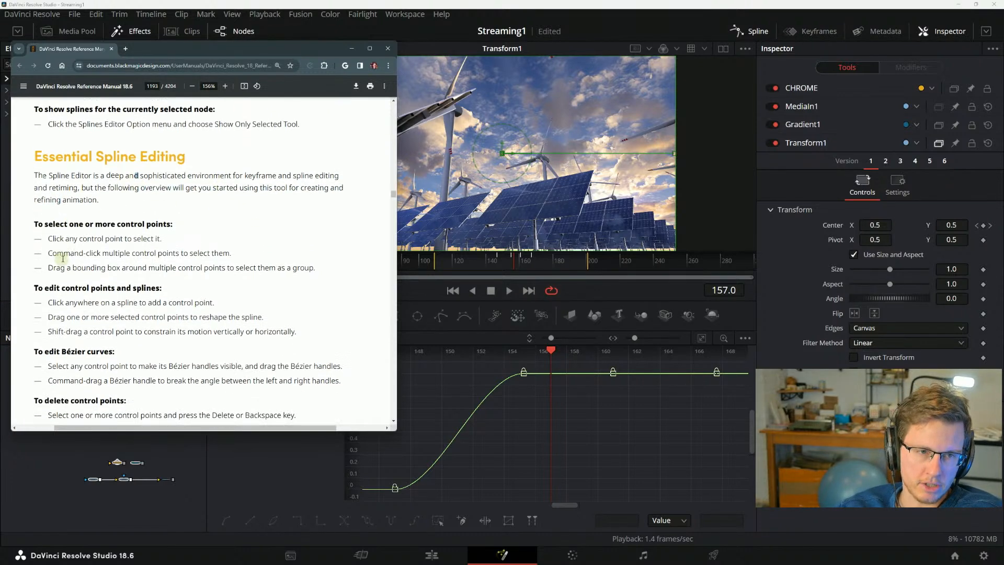
mouse_move(443, 562)
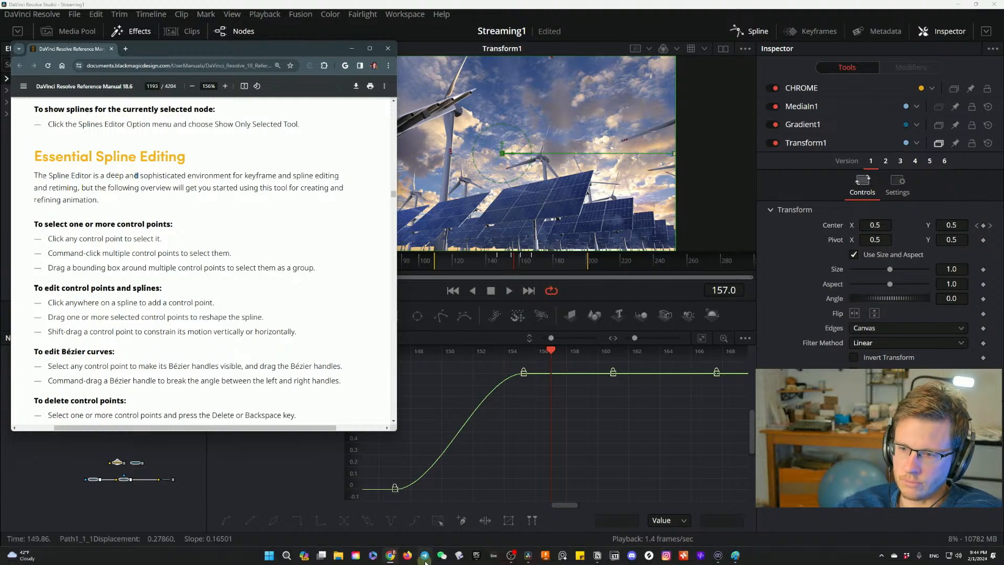
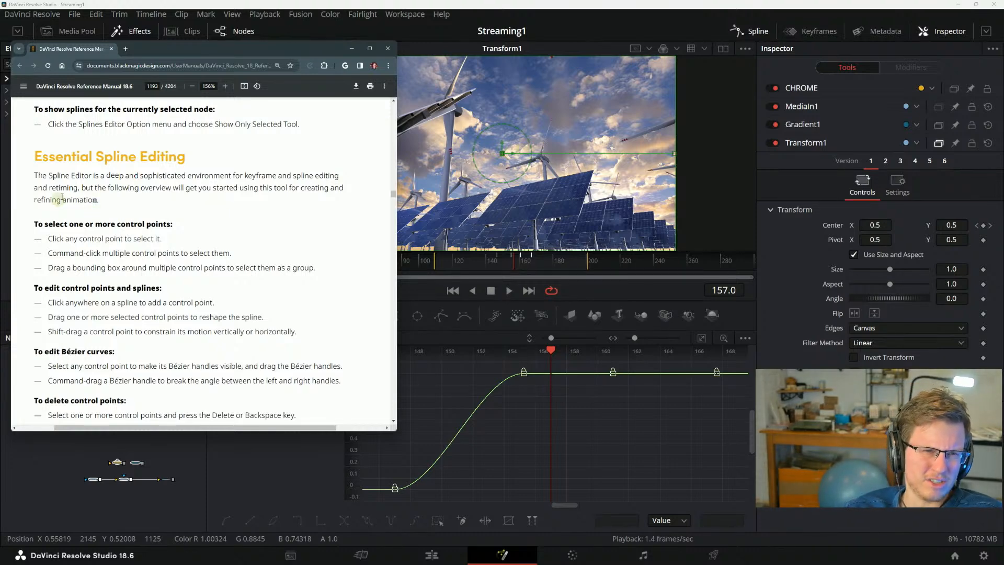
Skim ahead to the manual's Essential Spline Editing Tools and Modes, and return to read the instructions for selecting control points.
scroll(162, 196, up, 1)
scroll(145, 214, down, 1)
scroll(136, 314, down, 3)
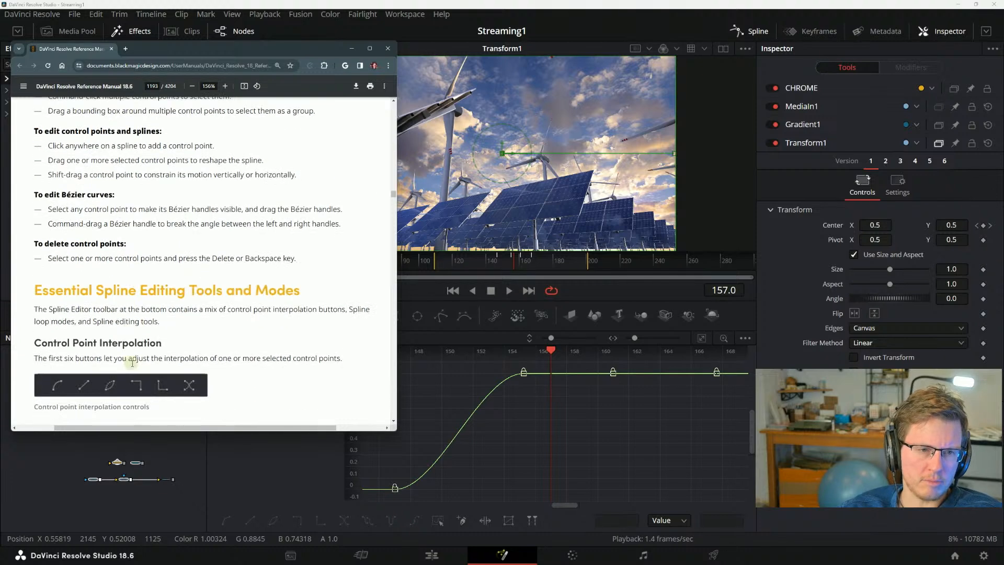
scroll(157, 314, down, 4)
scroll(173, 350, up, 9)
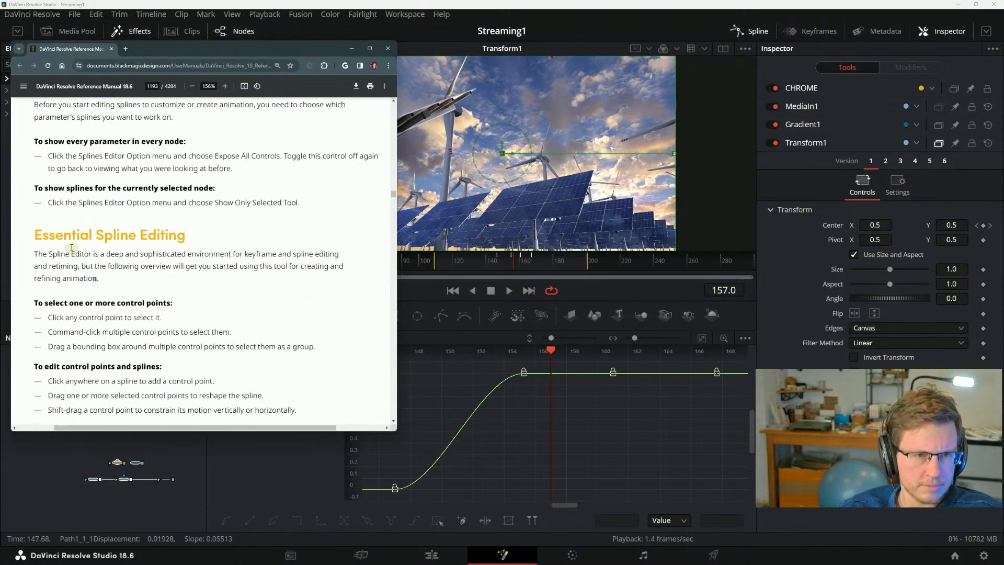
drag(71, 237, 121, 237)
click(120, 240)
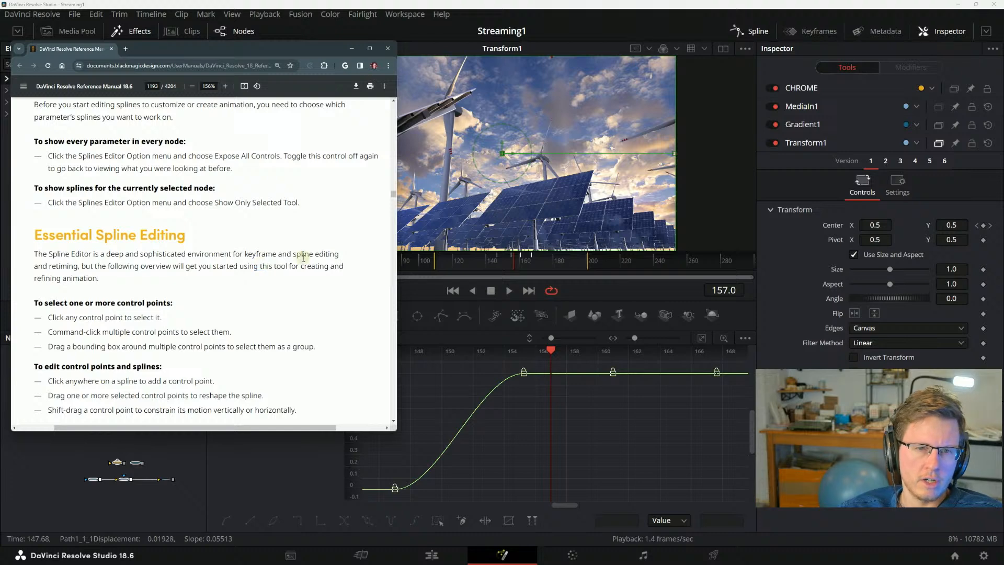
scroll(145, 299, down, 3)
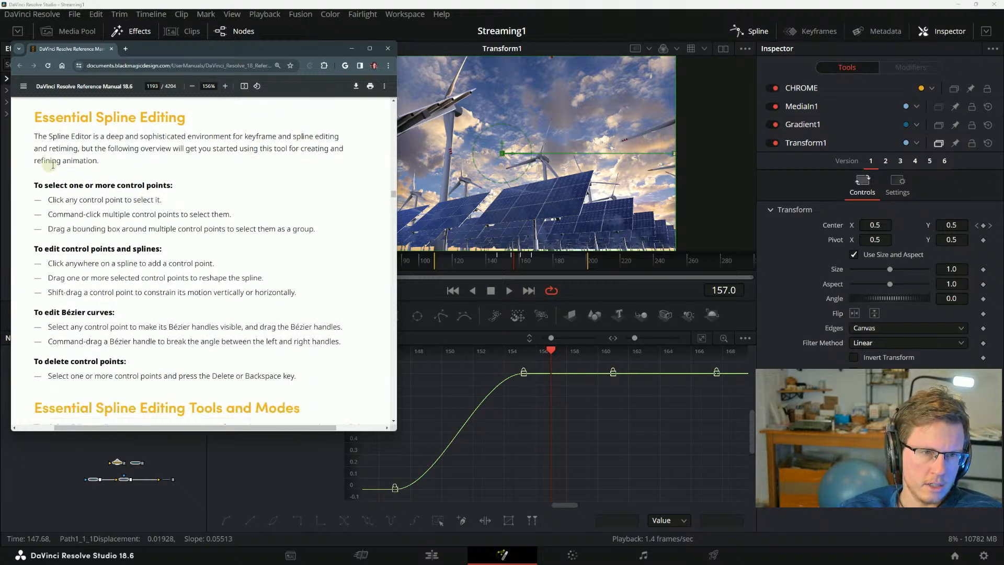
drag(73, 187, 137, 187)
click(138, 190)
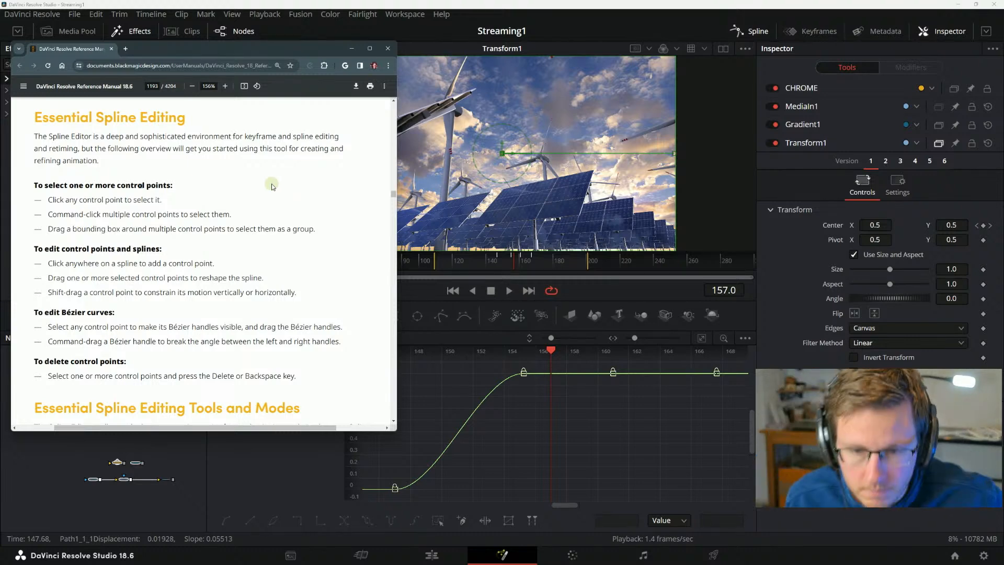
Select the control point at the end of the Displacement spline's rise together with the neighbouring plateau point.
click(521, 379)
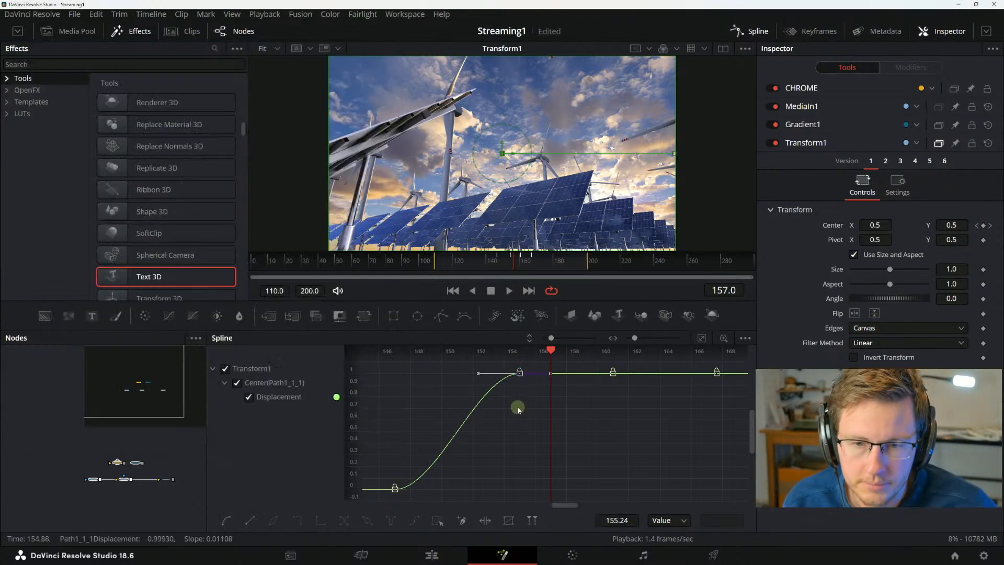
key(ctrl+z)
key(alt+Tab)
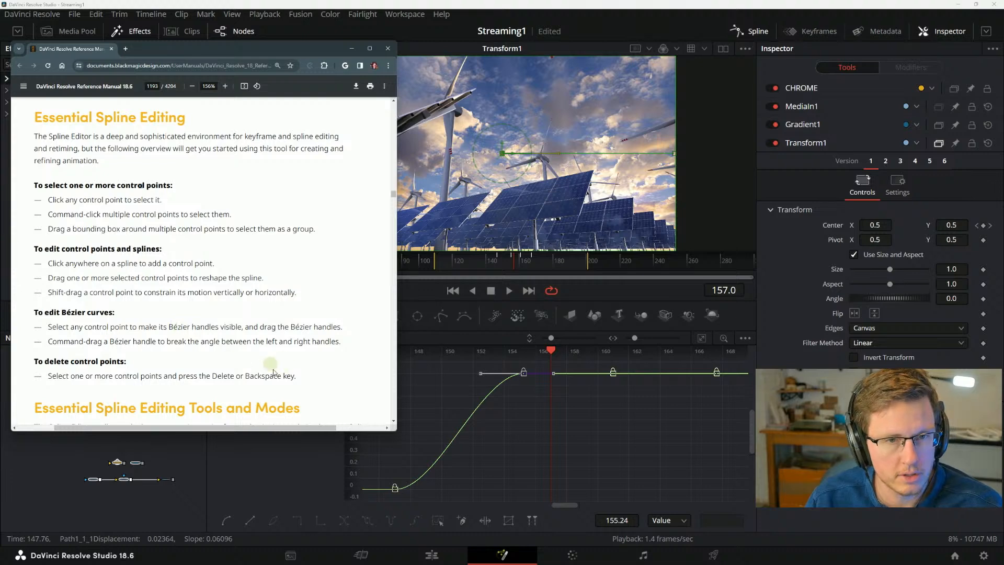
drag(577, 413, 630, 371)
key(alt+Tab)
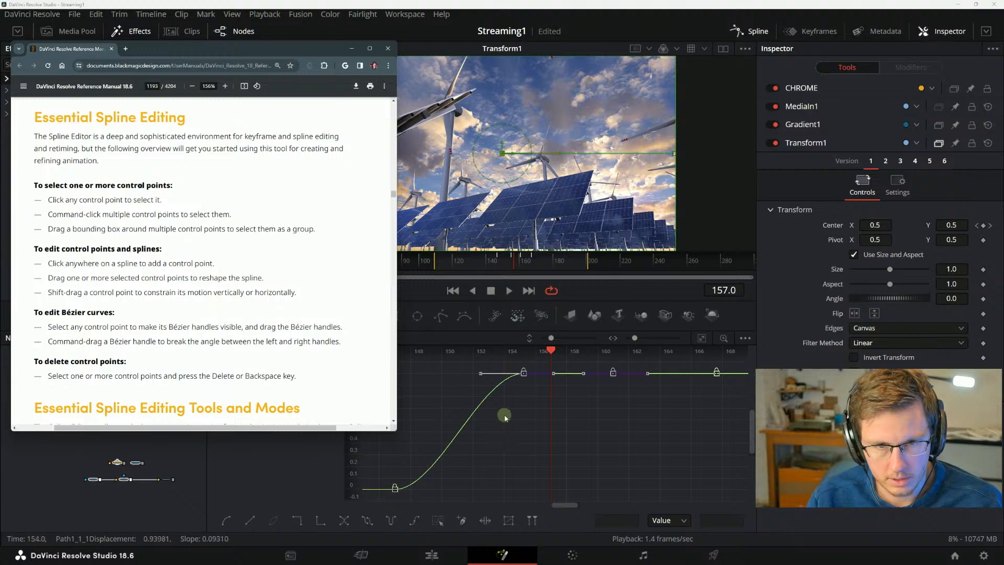
Practise selecting groups of control points along the Displacement spline's plateau with bounding boxes, finishing with all three visible plateau points selected.
drag(495, 428, 731, 380)
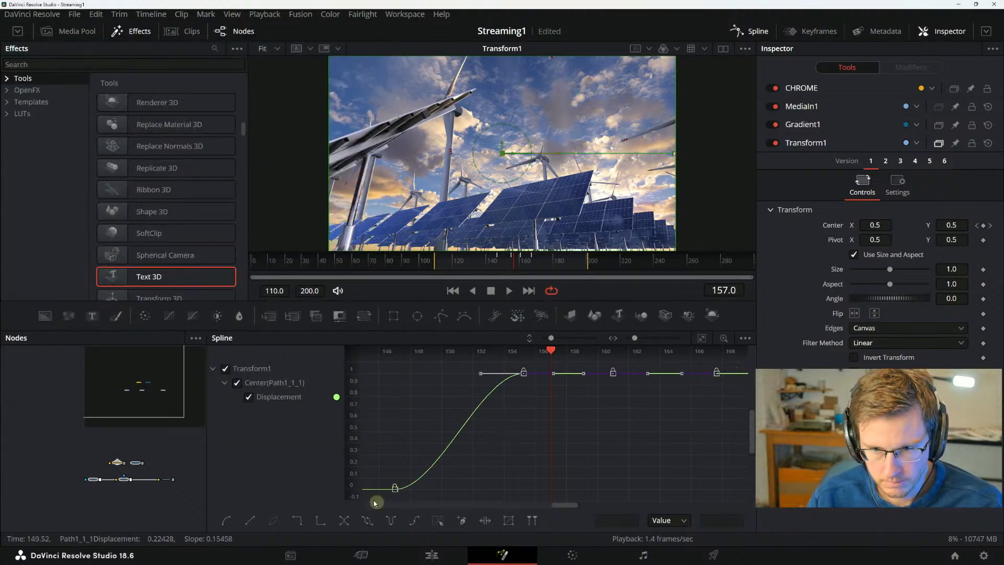
drag(600, 426, 742, 362)
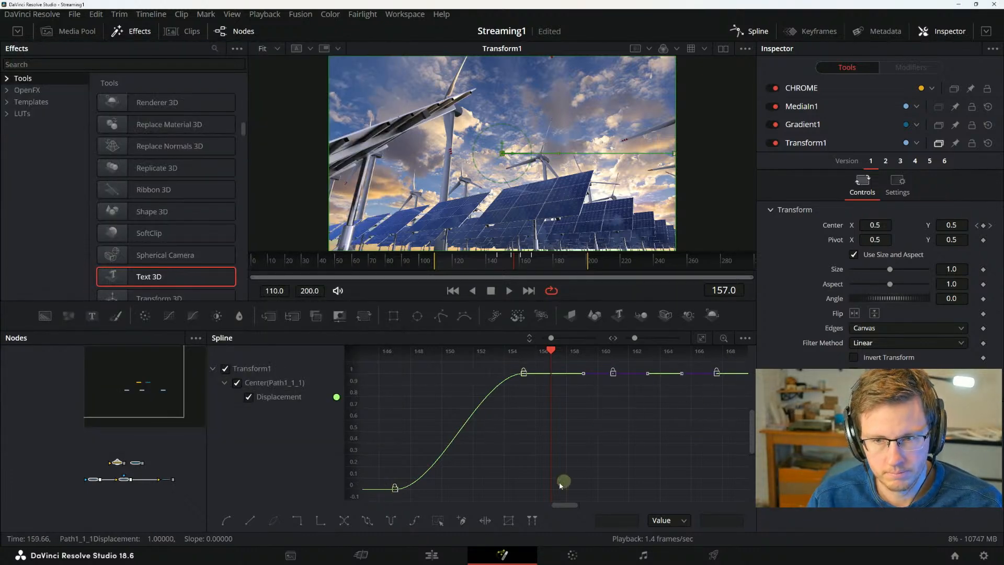
drag(511, 445, 746, 363)
key(alt+Tab)
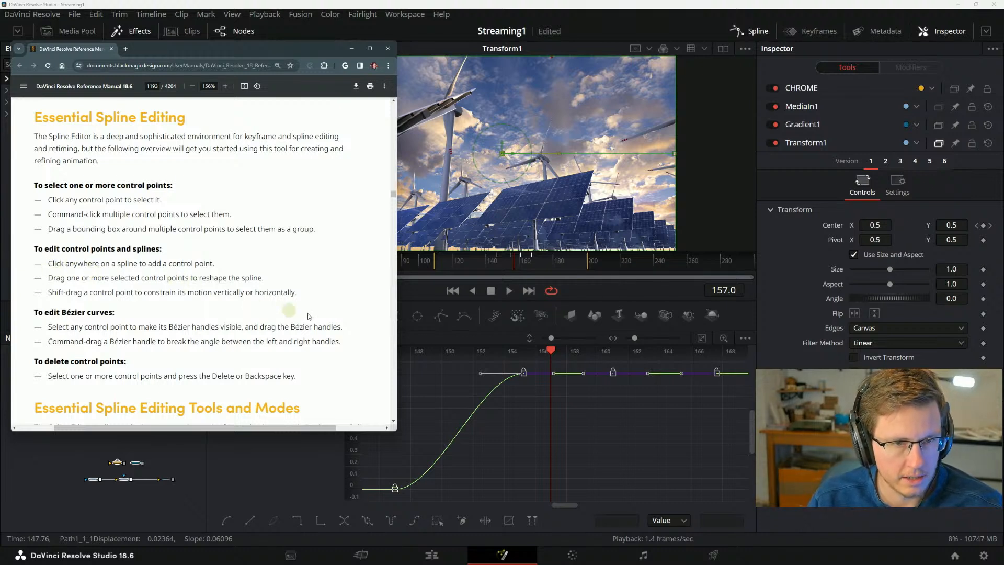
Add a control point at about frame 152.9 on the Displacement spline's rise and move the first plateau point to frame 156.
click(486, 397)
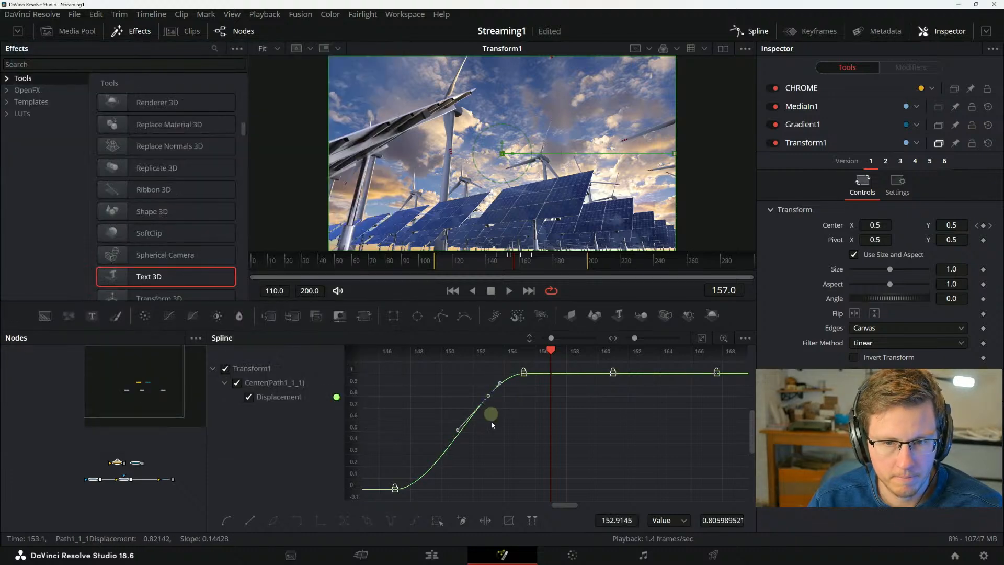
key(alt+Tab)
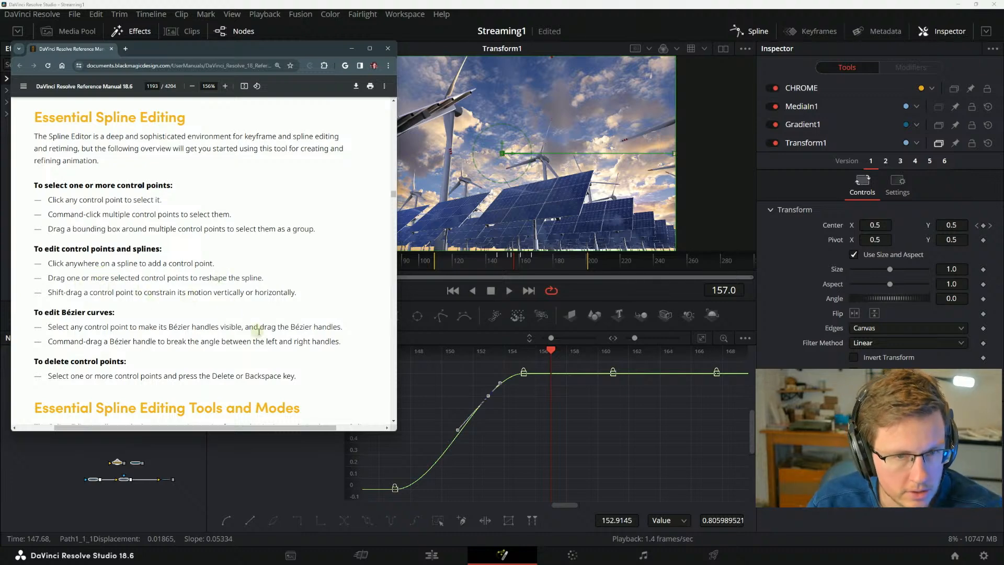
click(525, 384)
drag(526, 386, 531, 380)
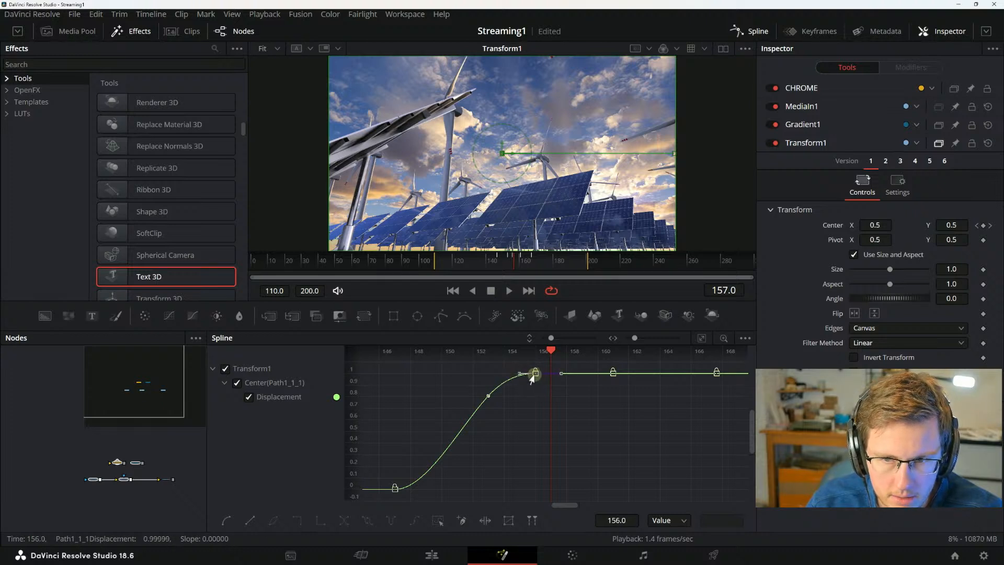
Add a control point just after the one at frame 156 and move the point on the rise to frame 152 at value 0.9.
right_click(532, 377)
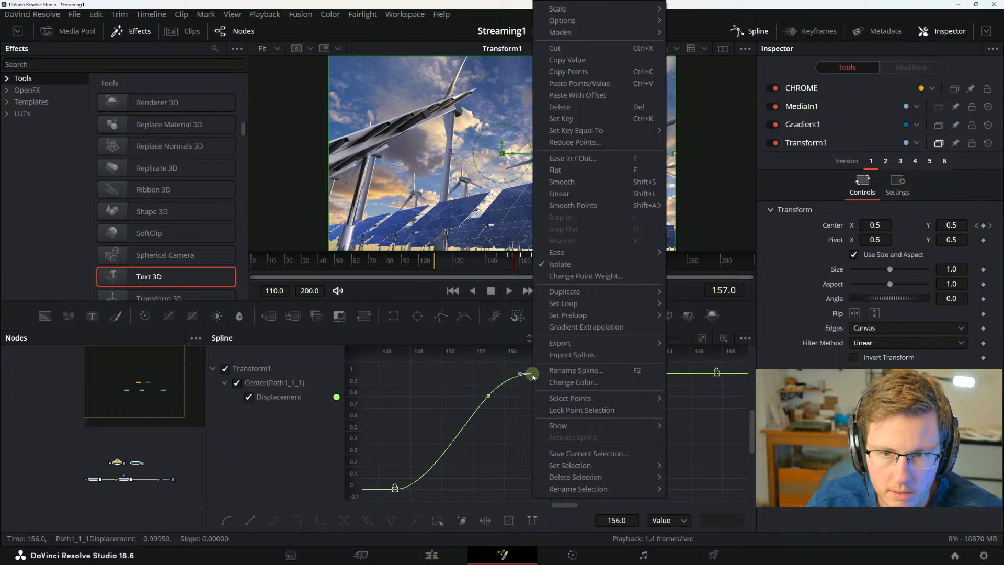
click(532, 375)
click(526, 396)
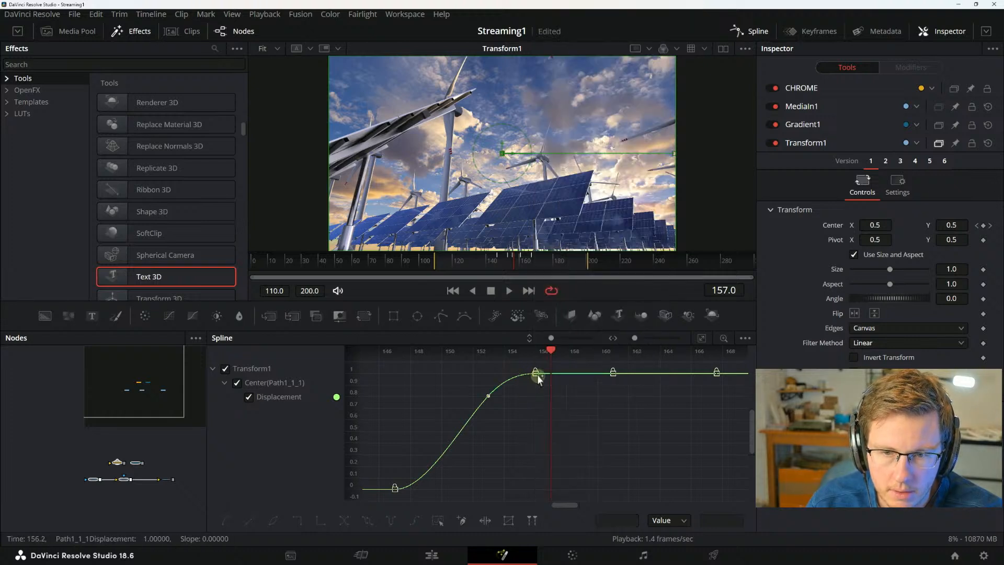
click(537, 374)
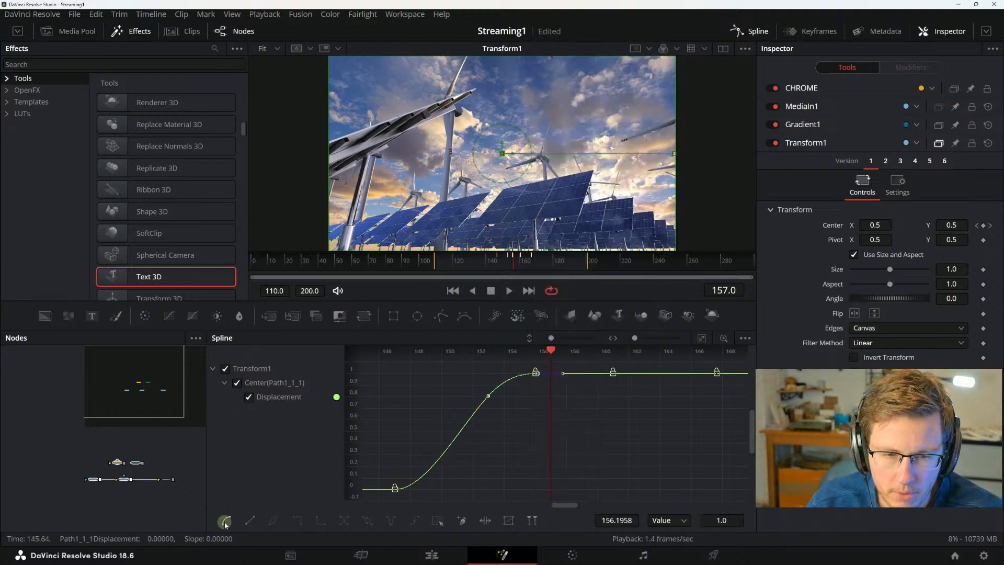
drag(488, 396, 514, 372)
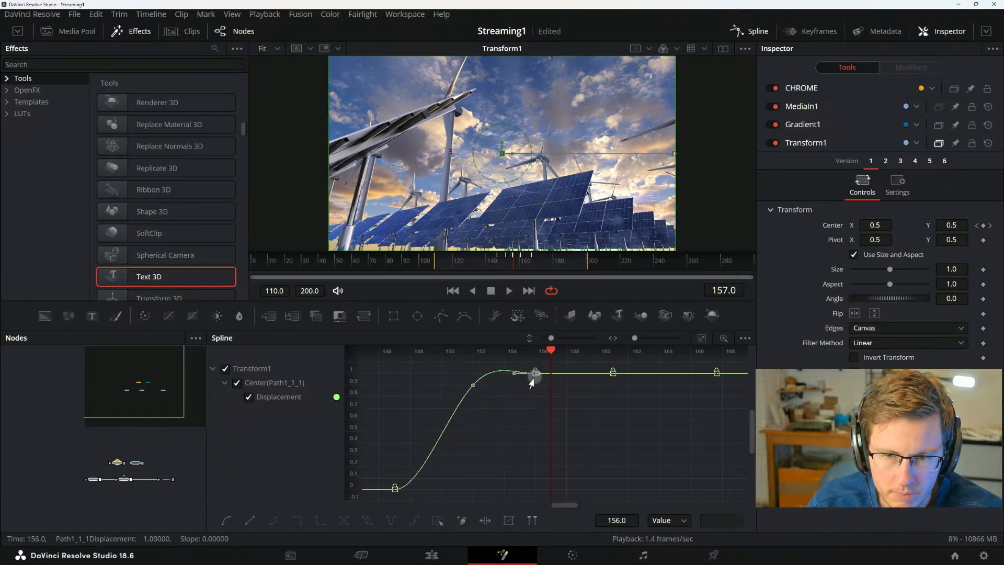
Try lowering one of the overlapping control points near frame 156 to a value of 0.875, and undo the move.
click(533, 374)
click(534, 372)
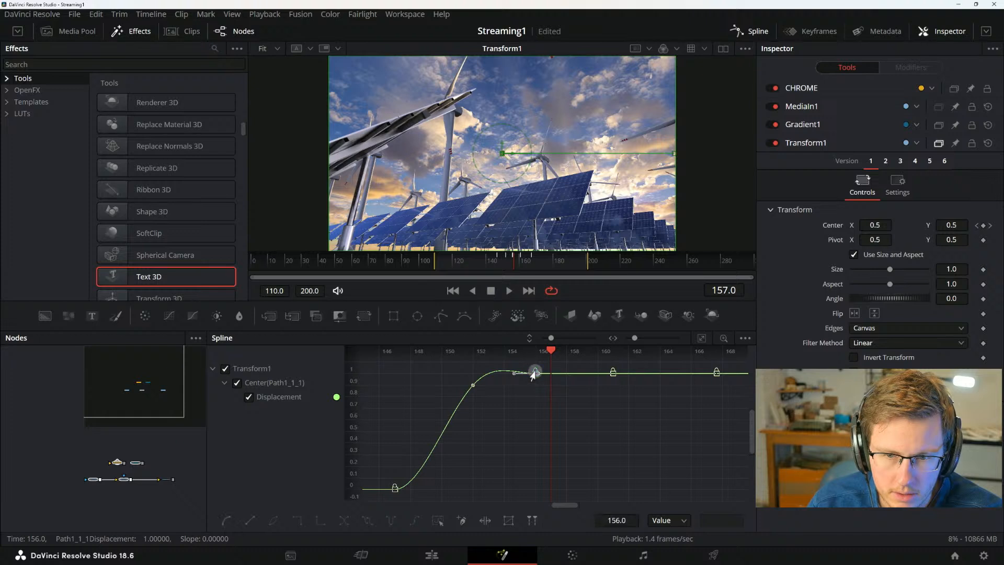
click(538, 372)
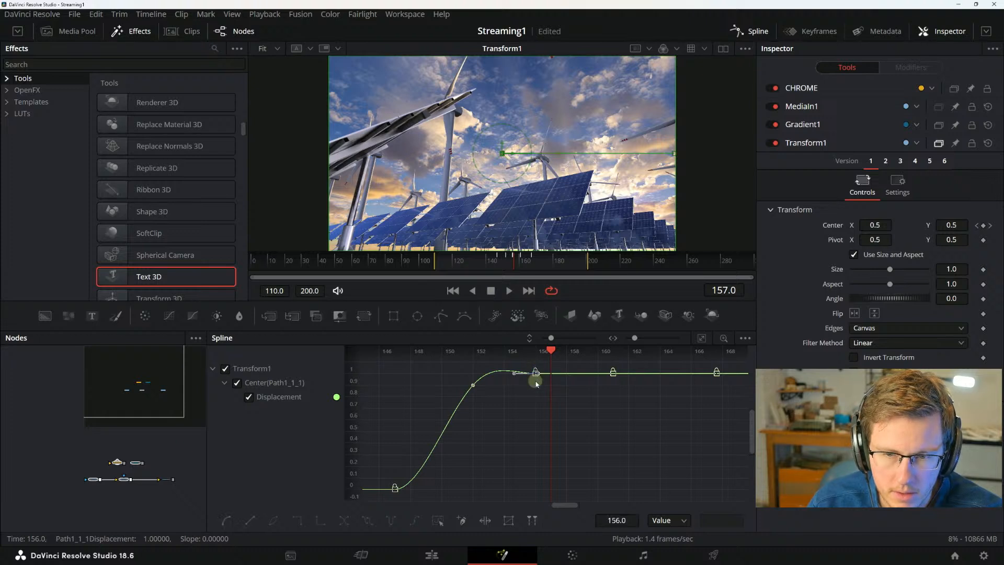
drag(536, 373, 534, 393)
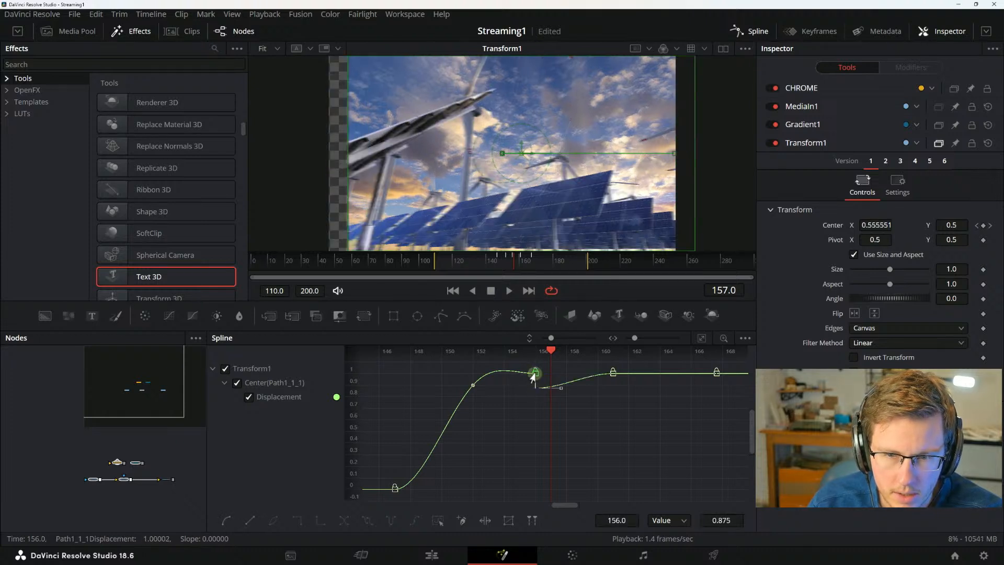
click(535, 374)
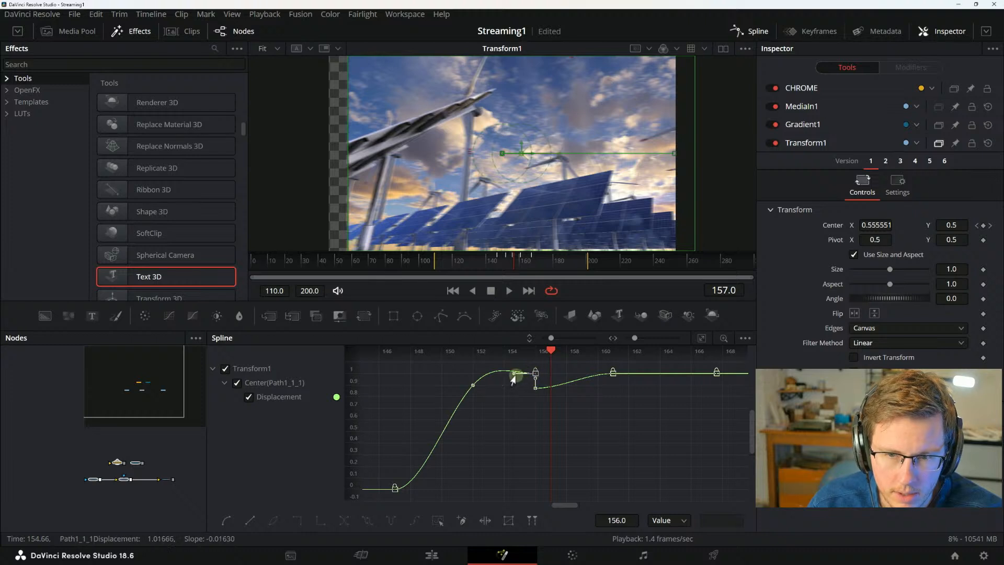
drag(515, 374, 514, 401)
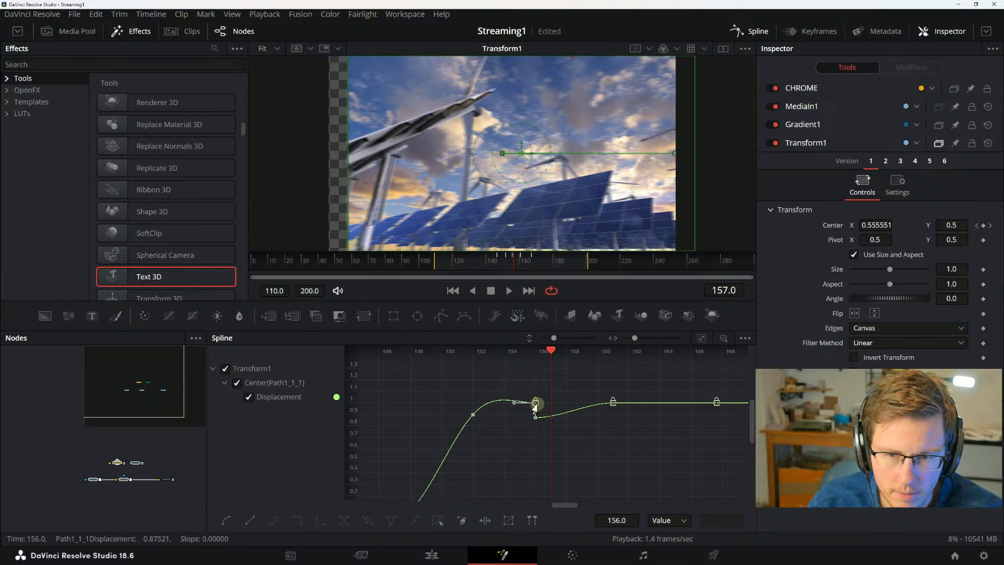
click(743, 341)
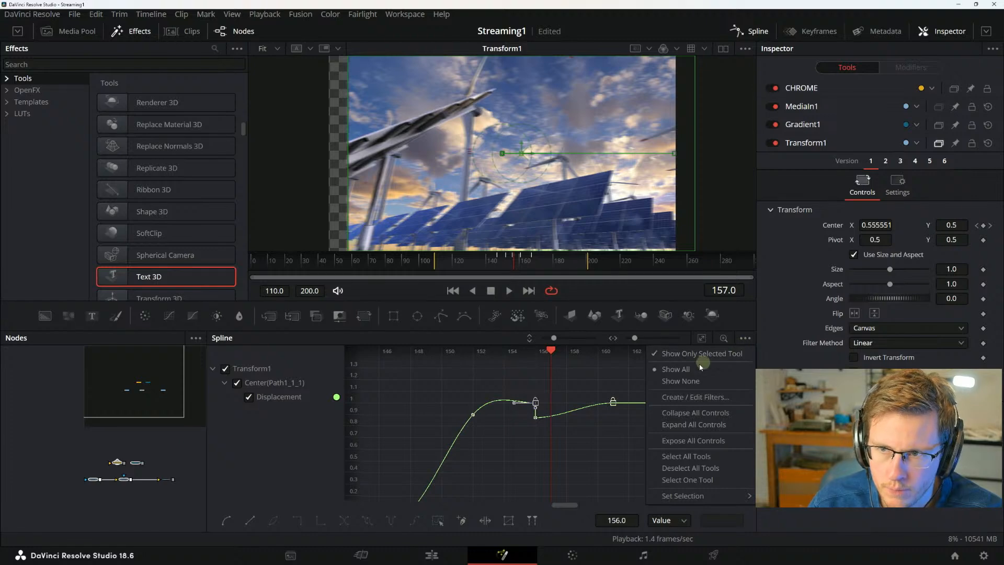
click(641, 388)
key(alt+Tab)
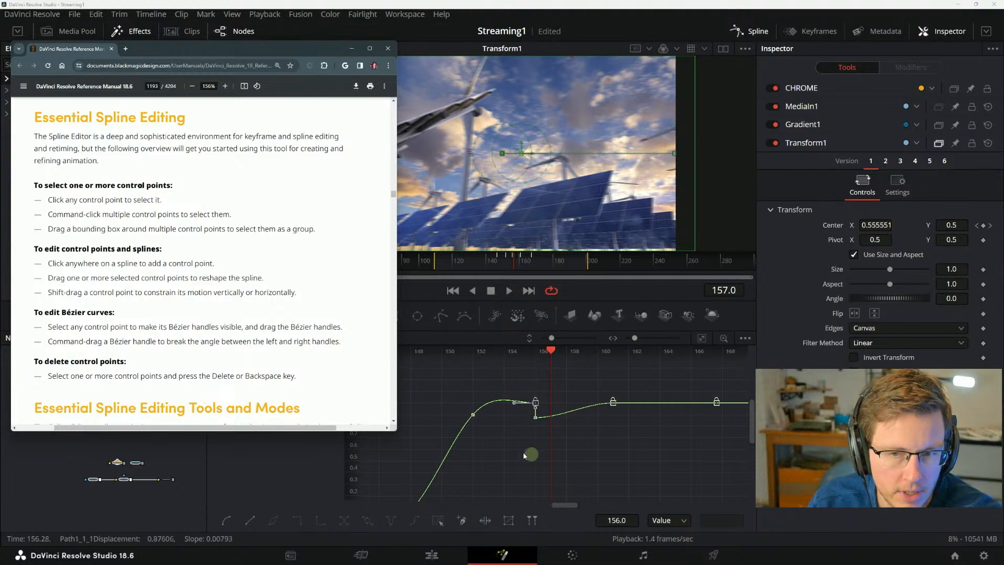
click(516, 387)
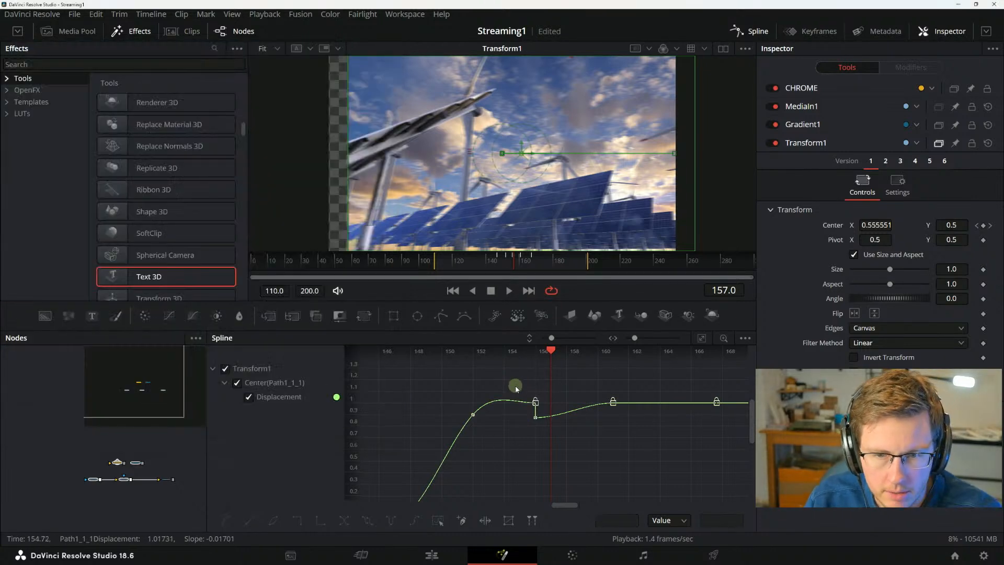
key(ctrl+z)
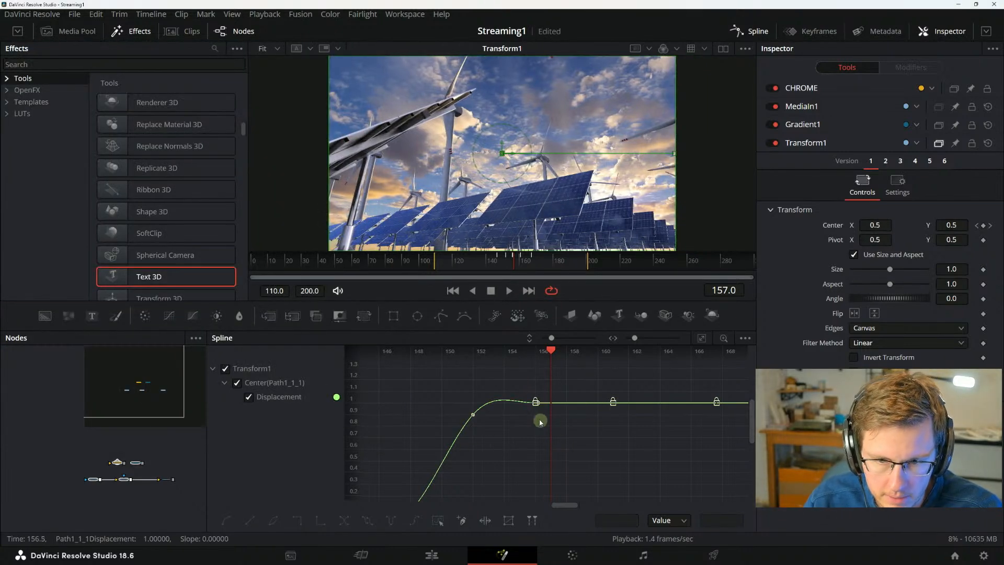
Consult the manual's Bézier curve instructions and tilt the handles of the frame 152 control point to a flatter slope.
key(alt+Tab)
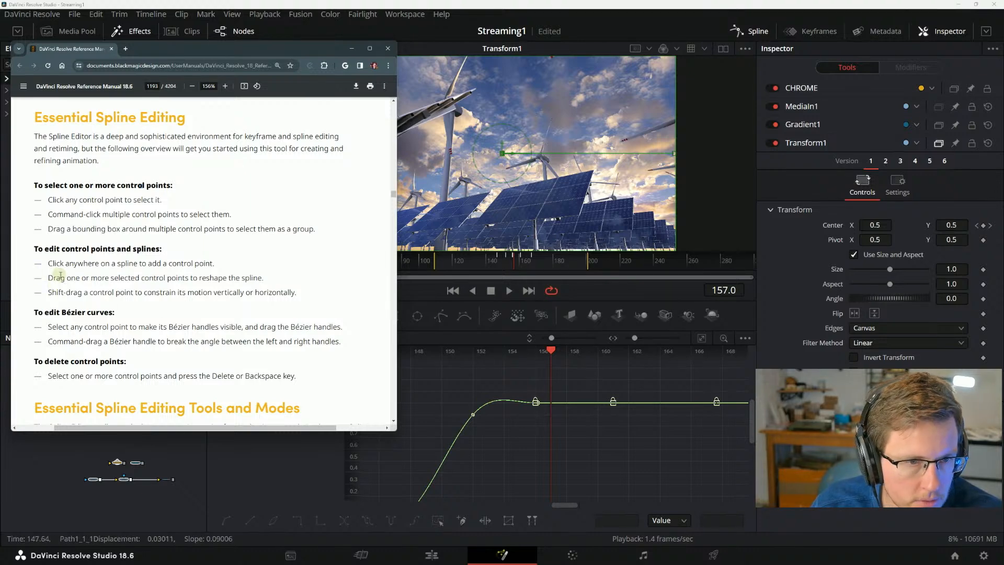
scroll(59, 296, down, 3)
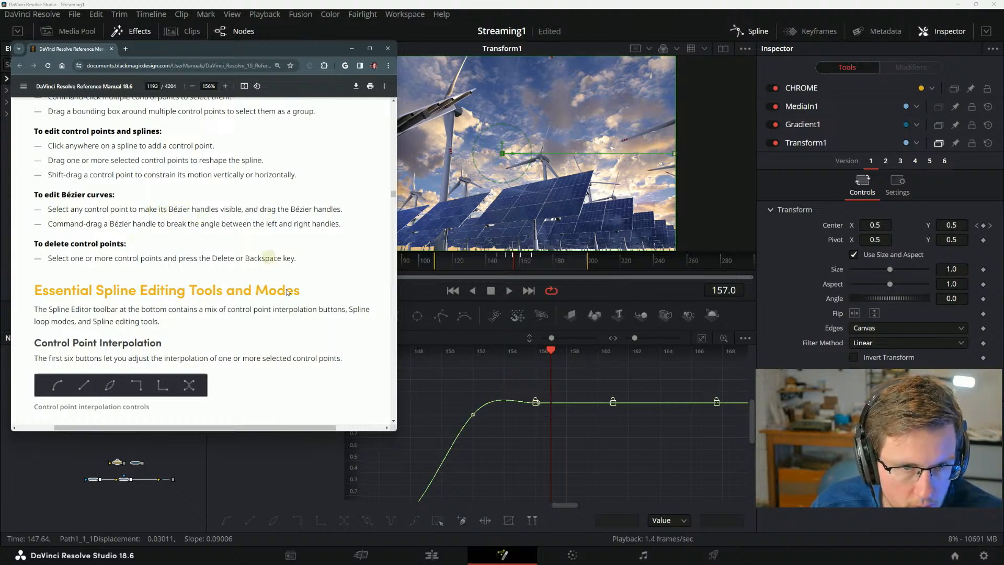
click(474, 415)
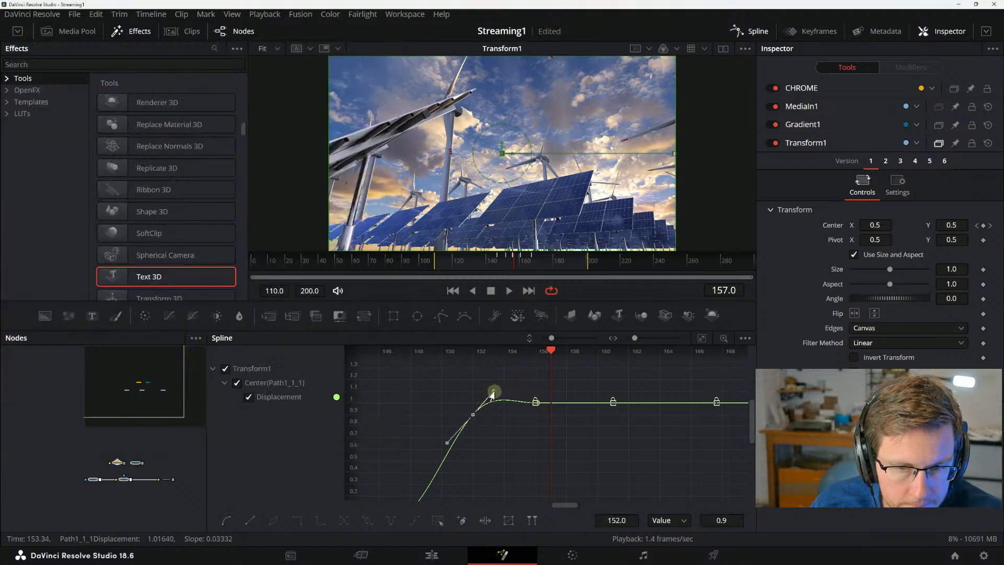
mouse_move(492, 395)
mouse_down()
mouse_move(489, 416)
mouse_move(459, 419)
mouse_move(508, 407)
mouse_up()
Read the manual's instruction on breaking handle angles, and swing only the frame 152 point's incoming Bézier handle straight down.
key(alt+Tab)
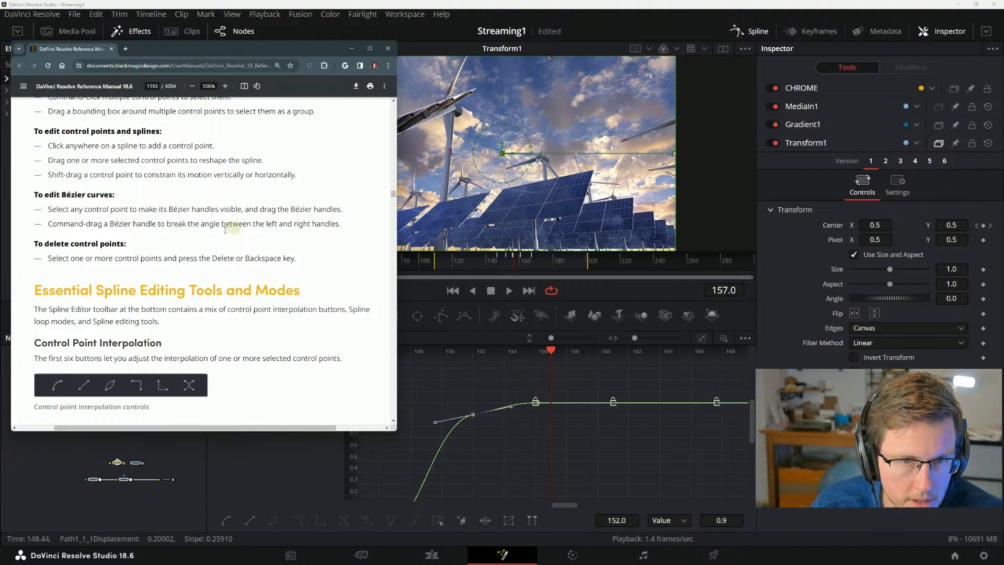
drag(47, 223, 225, 225)
click(225, 225)
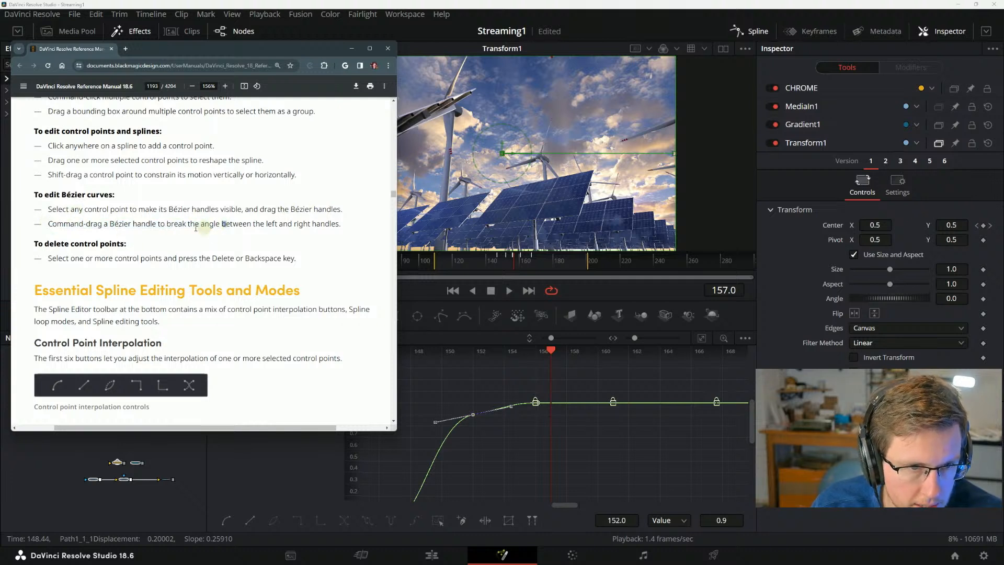
drag(83, 223, 320, 229)
click(269, 223)
click(218, 225)
click(322, 230)
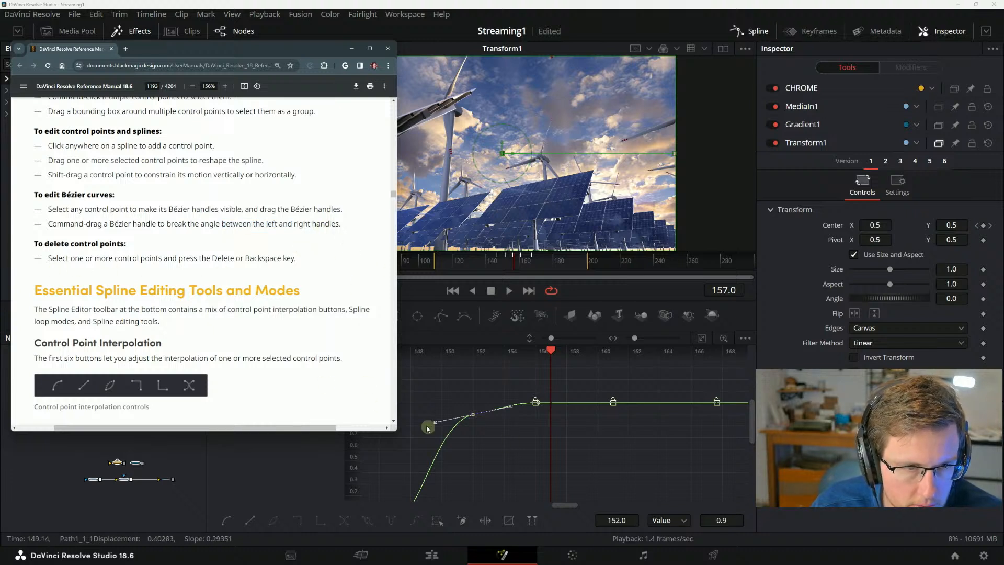
drag(433, 425, 568, 481)
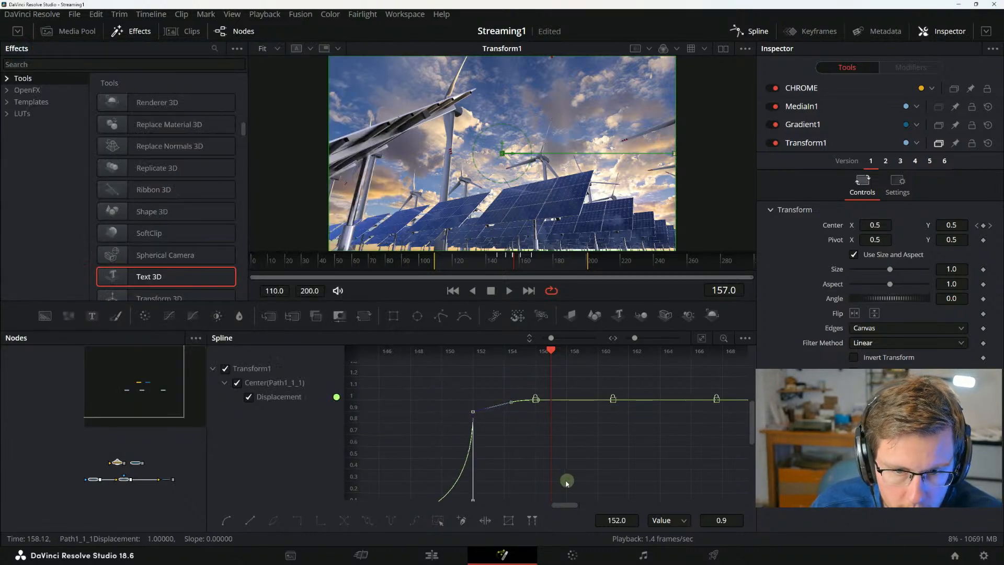
Read how to delete control points, try deleting the first two plateau keyframes as a group, undo it, and return to the manual.
key(alt+Tab)
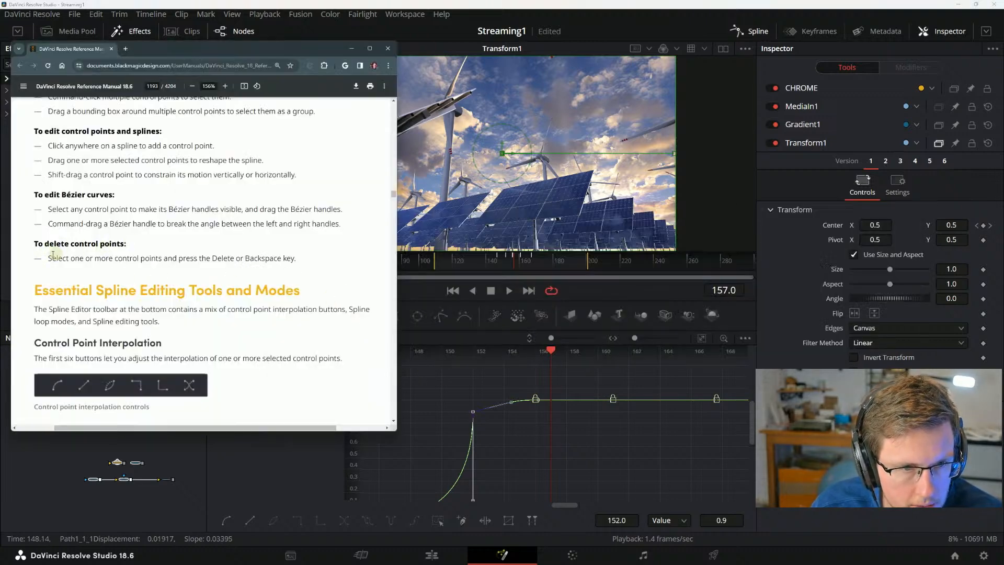
drag(49, 260, 92, 260)
click(157, 262)
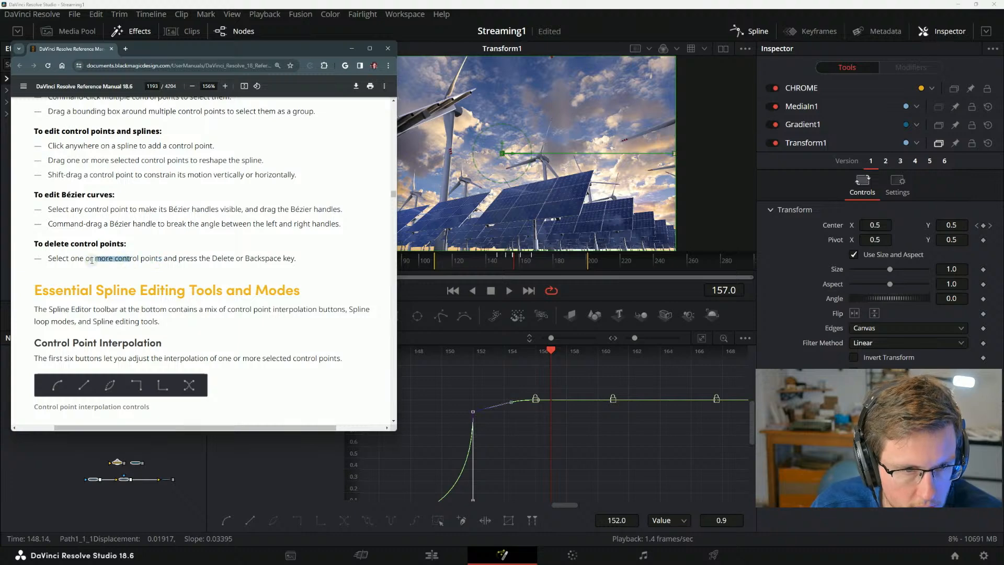
click(501, 400)
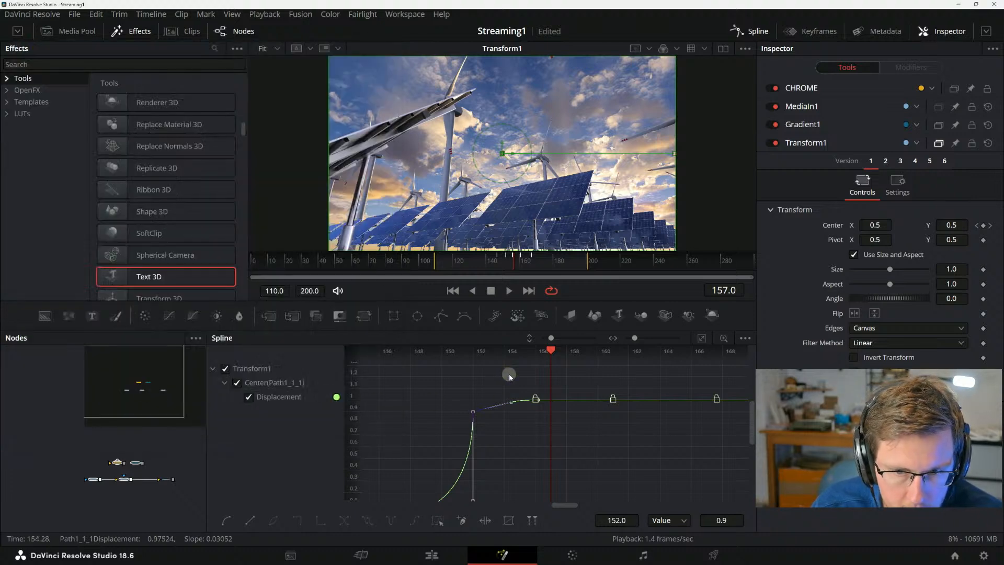
drag(523, 378, 663, 430)
key(Delete)
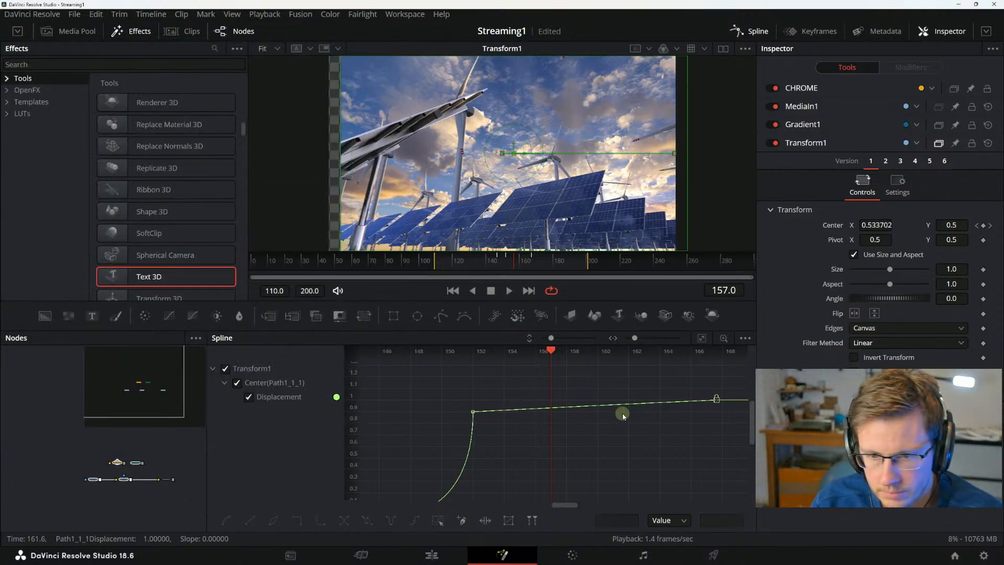
key(ctrl+z)
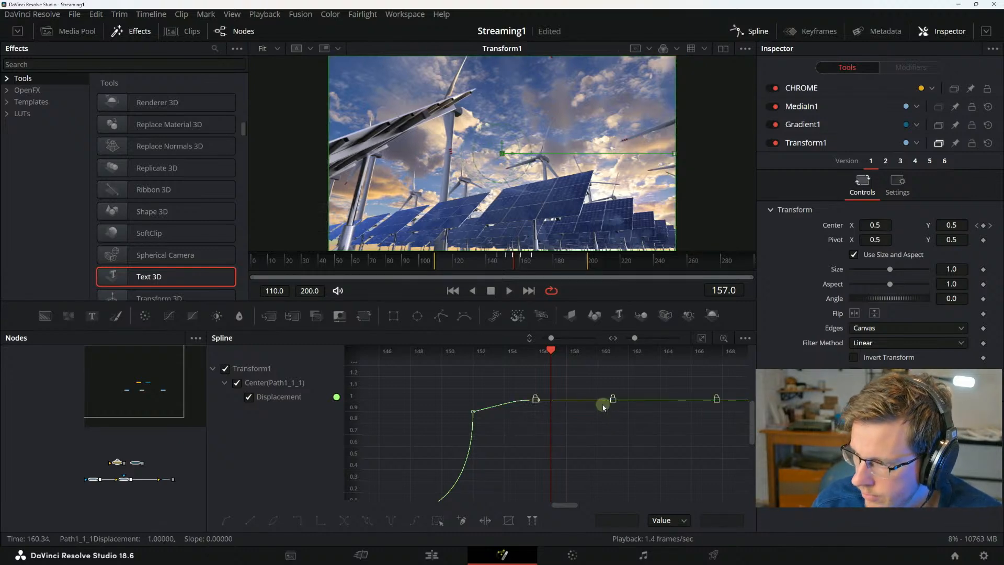
key(alt+Tab)
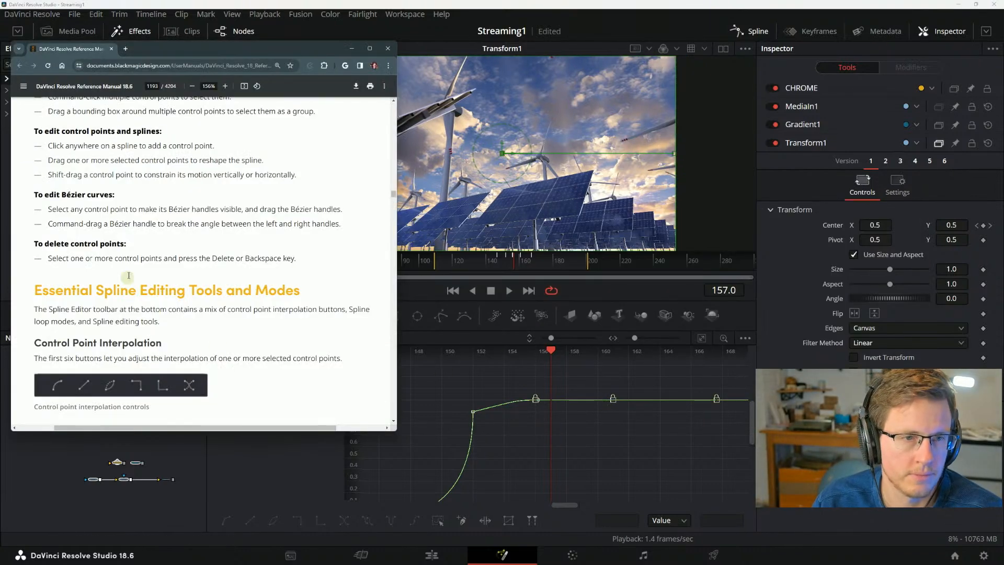
Read the manual's introduction to Essential Spline Editing Tools and Modes, including the Control Point Interpolation buttons.
scroll(62, 309, down, 2)
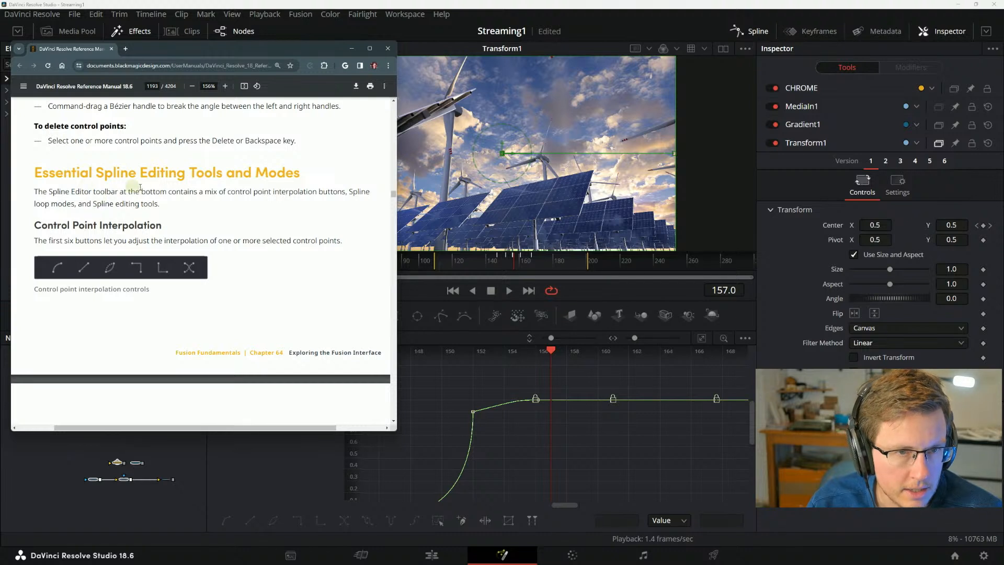
drag(161, 203, 95, 173)
click(218, 196)
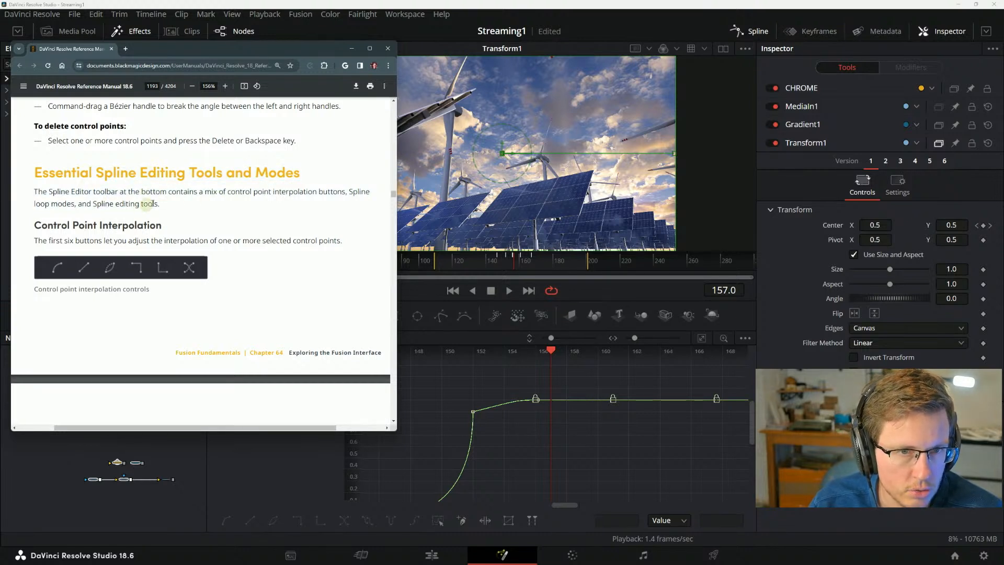
drag(160, 204, 58, 191)
click(105, 193)
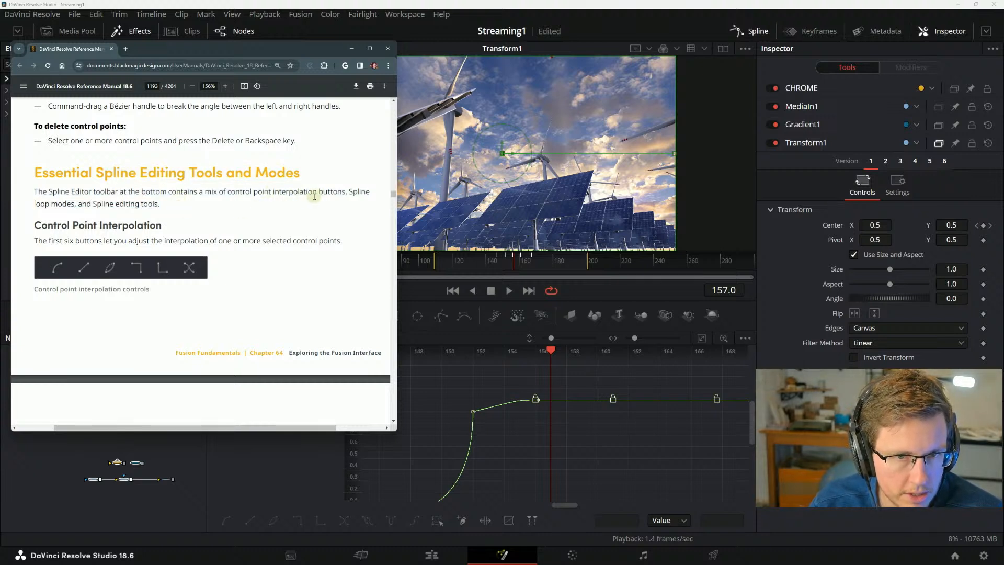
drag(36, 204, 173, 208)
click(146, 203)
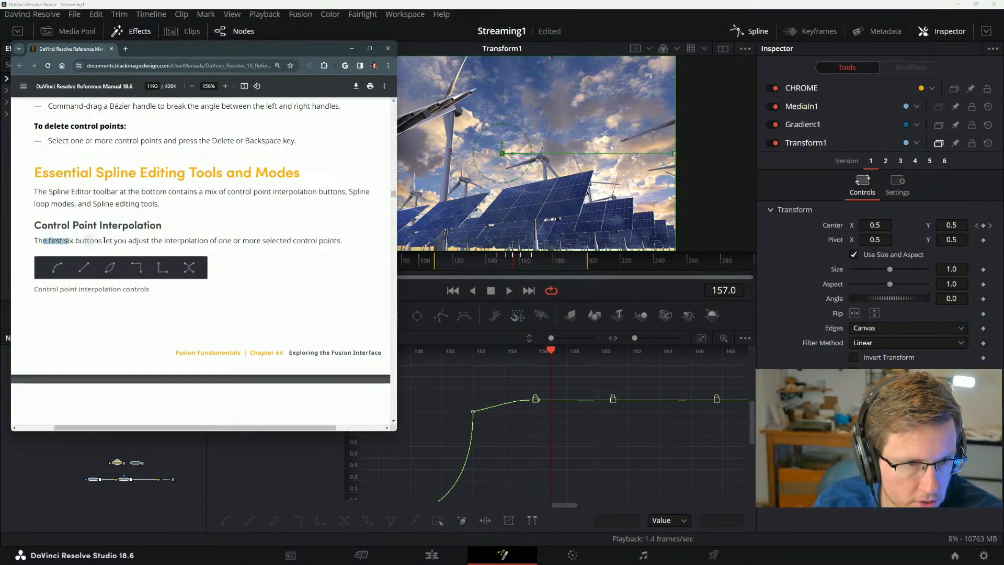
click(132, 242)
drag(89, 243, 148, 242)
click(194, 242)
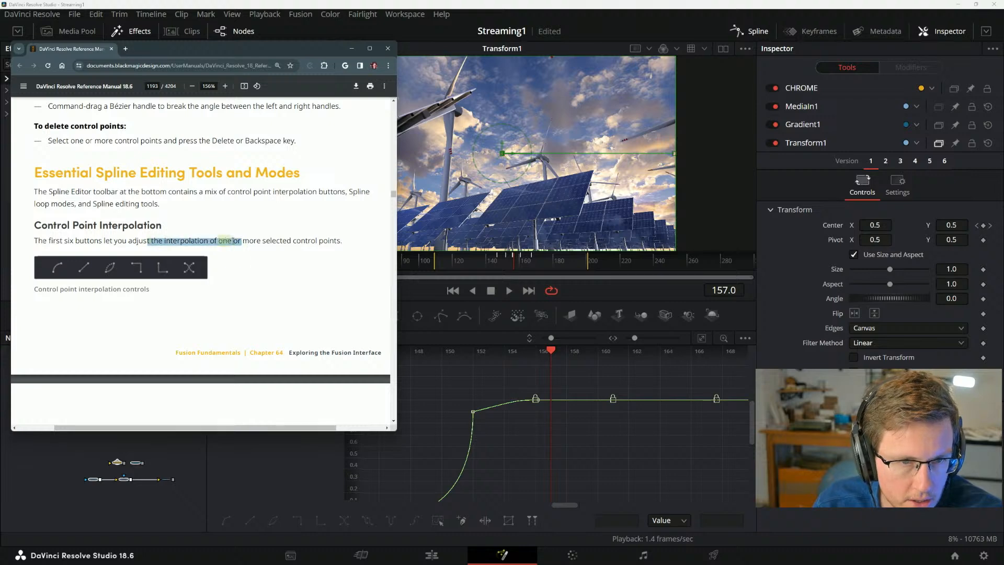
click(243, 241)
drag(330, 242, 180, 240)
click(202, 240)
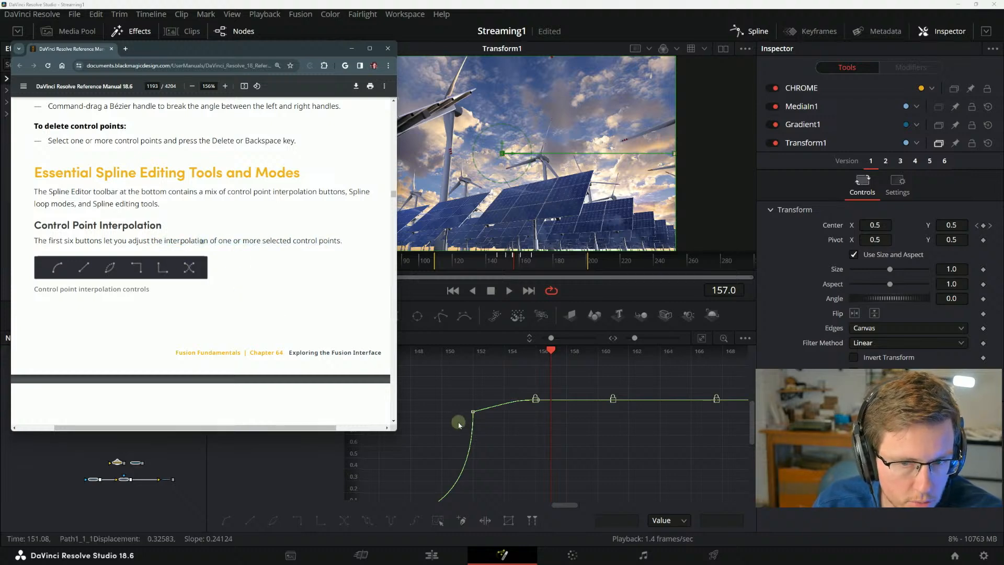
Select the control points around frames 152 to 156 as a group, check the Spline Editor's interpolation tools, and return to the manual.
drag(466, 382, 582, 432)
click(271, 522)
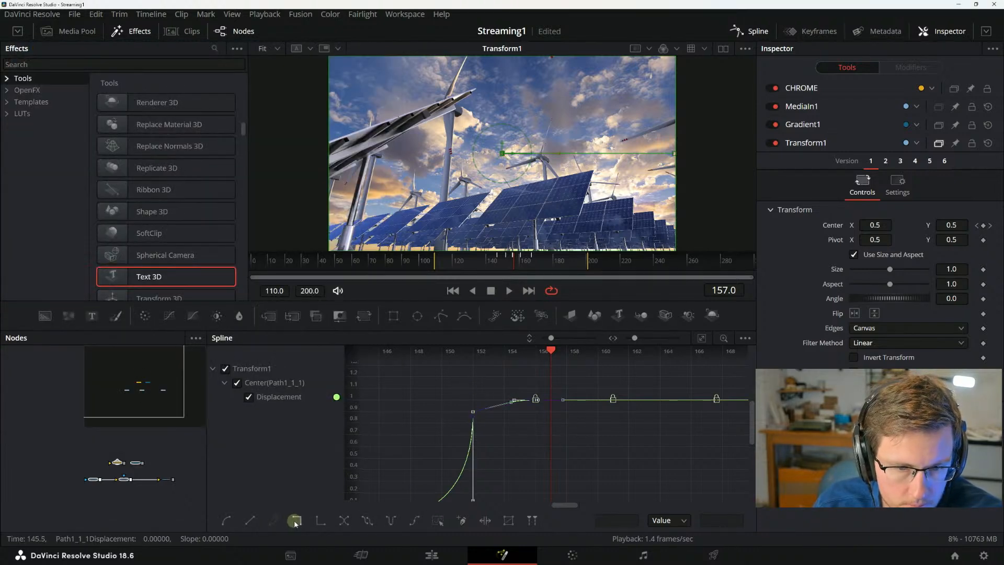
key(alt+Tab)
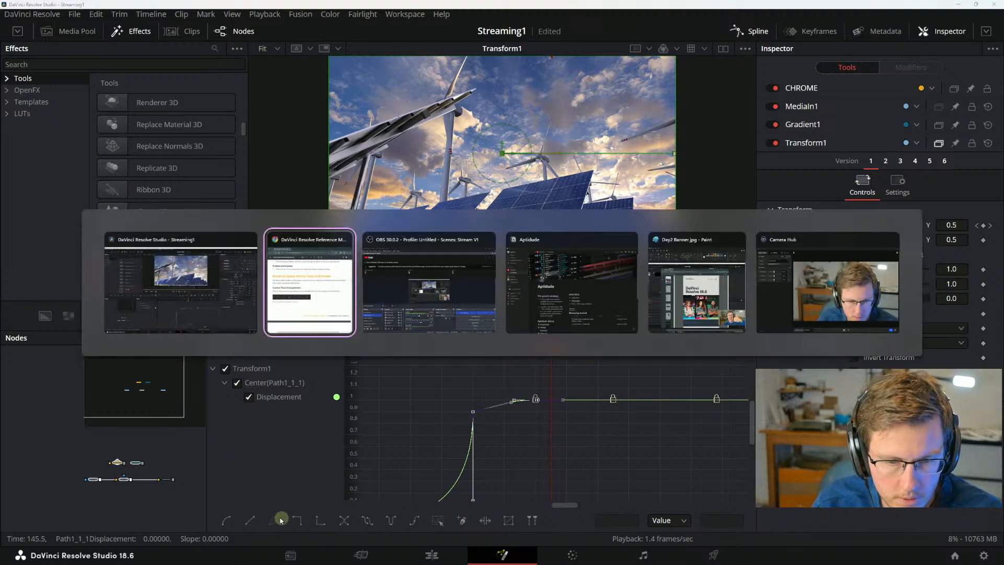
Read the manual's description of Smooth interpolation, and apply Smooth to the frame 152 control point.
scroll(52, 289, down, 5)
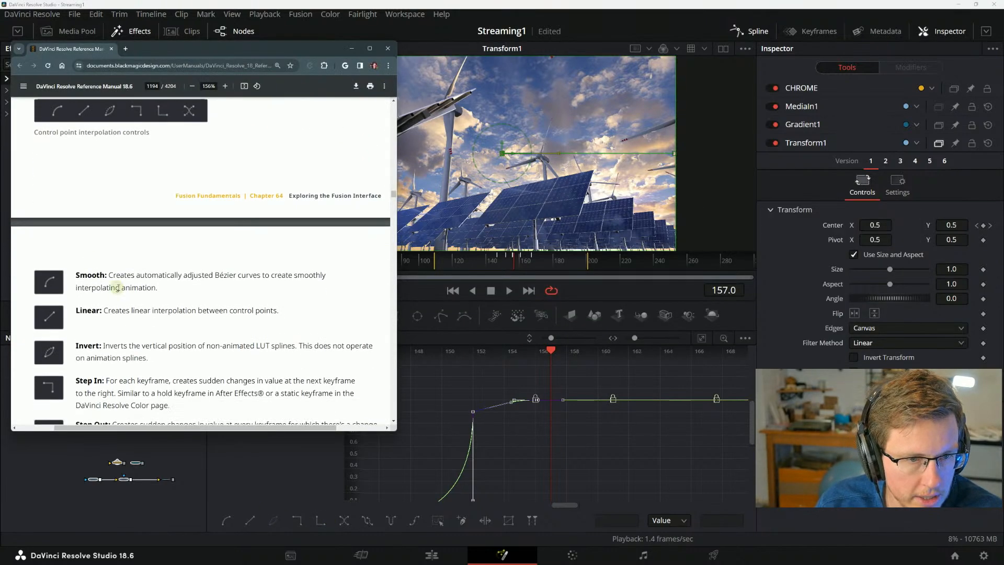
drag(103, 195, 236, 196)
click(188, 209)
click(270, 197)
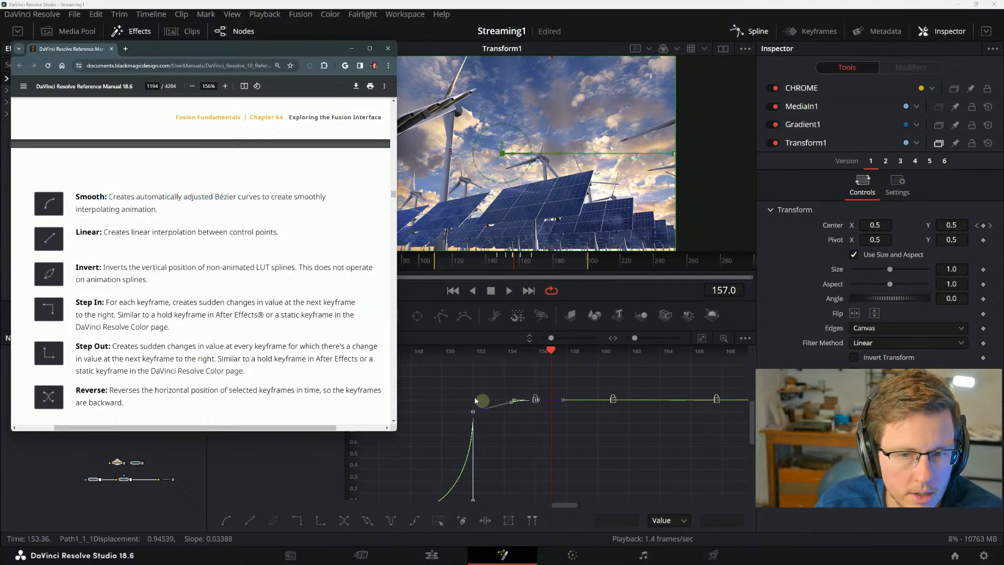
click(473, 411)
key(s)
key(alt+Tab)
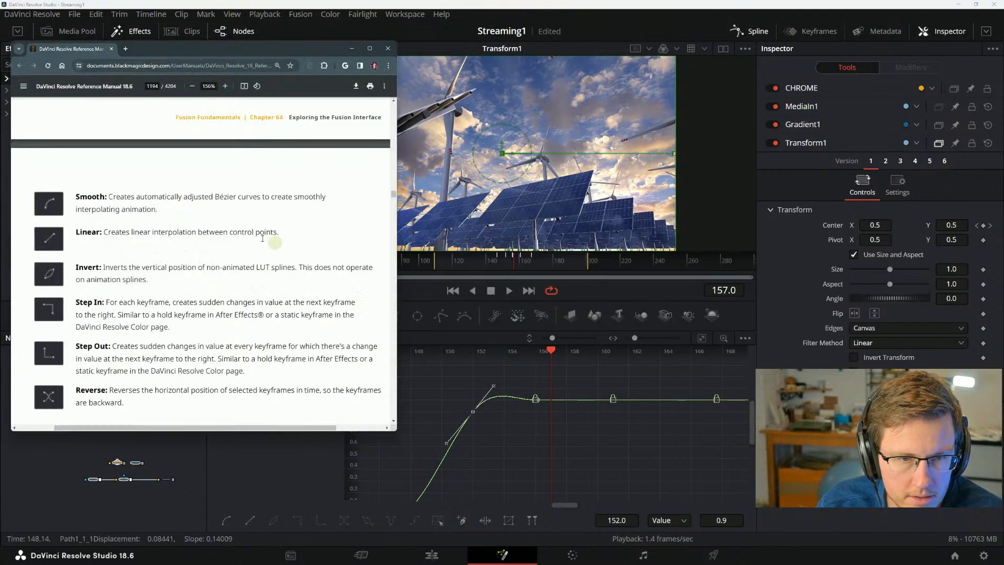
Read the manual's description of Linear interpolation between control points.
drag(104, 231, 166, 232)
click(160, 240)
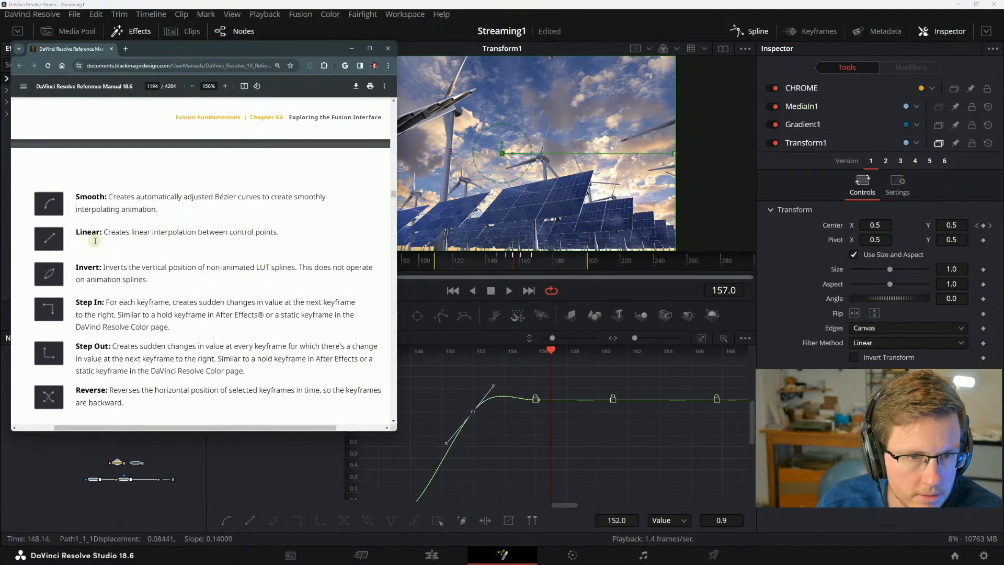
drag(104, 231, 133, 234)
click(238, 236)
click(133, 234)
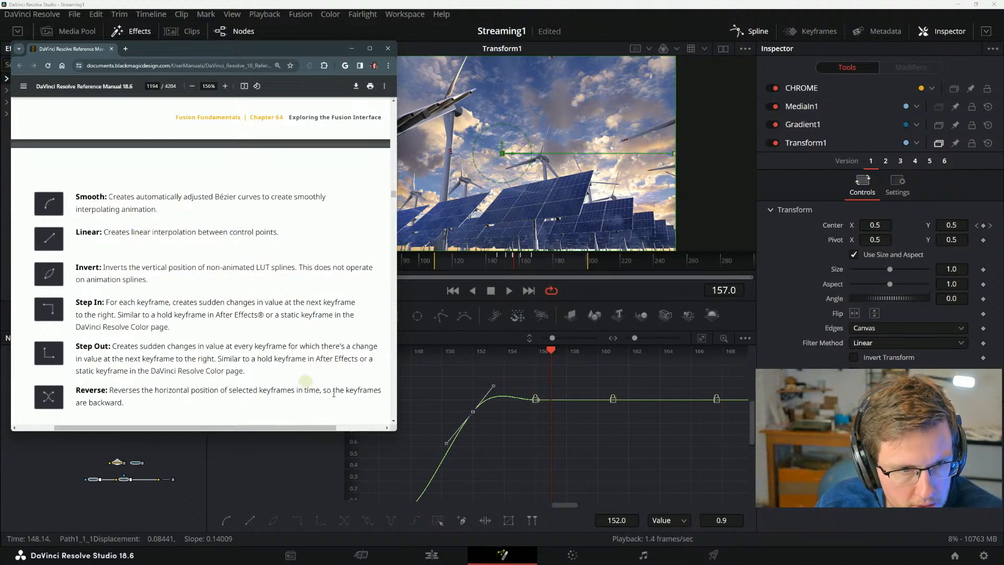
Play back the smoothed motion briefly, and try and undo Linear interpolation on the frame 152 control point.
click(458, 387)
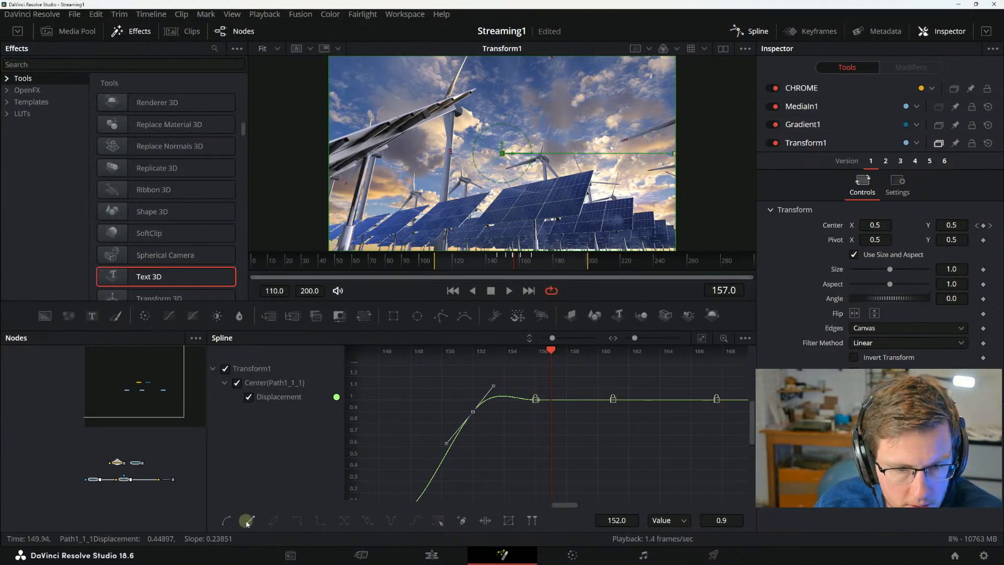
key(space)
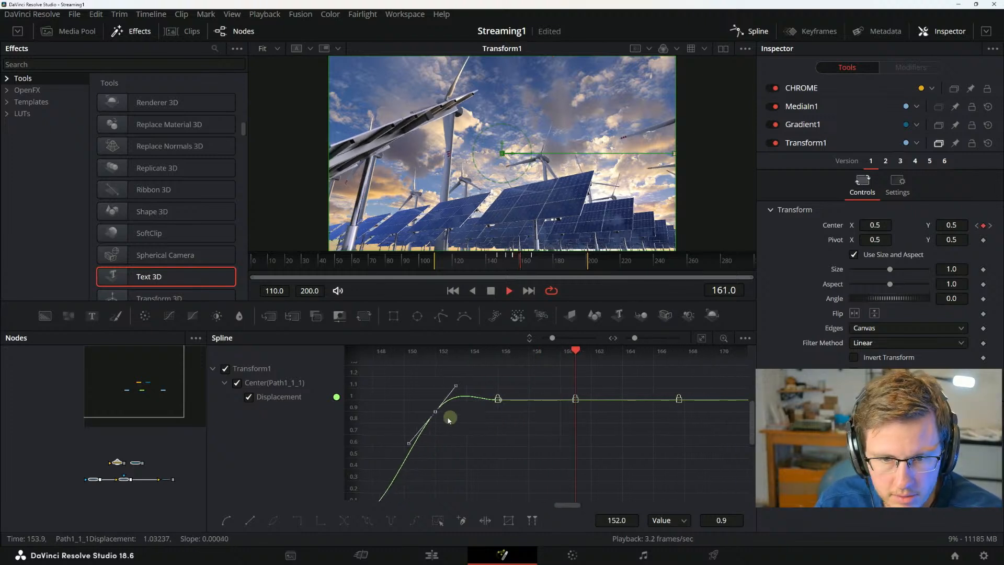
key(space)
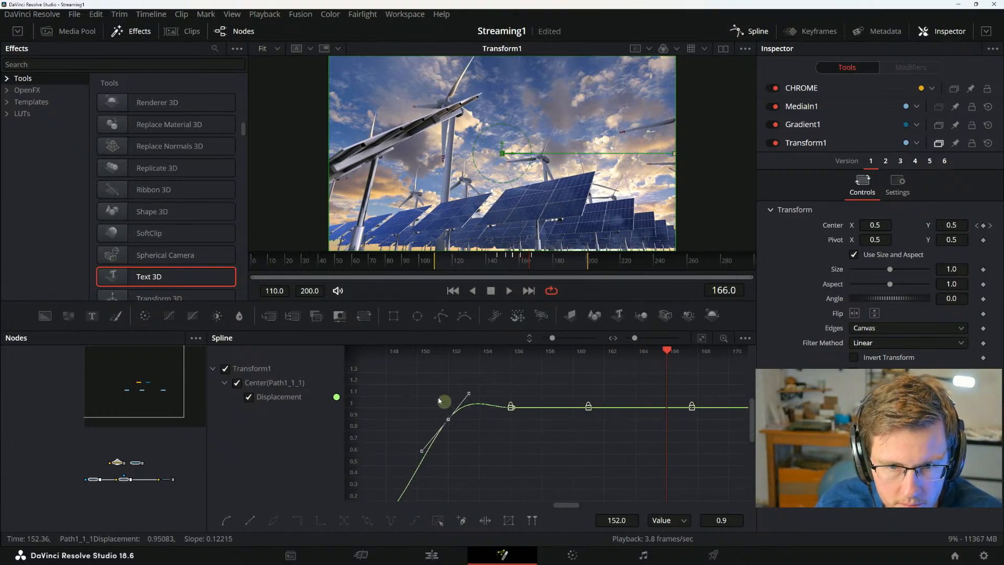
click(250, 521)
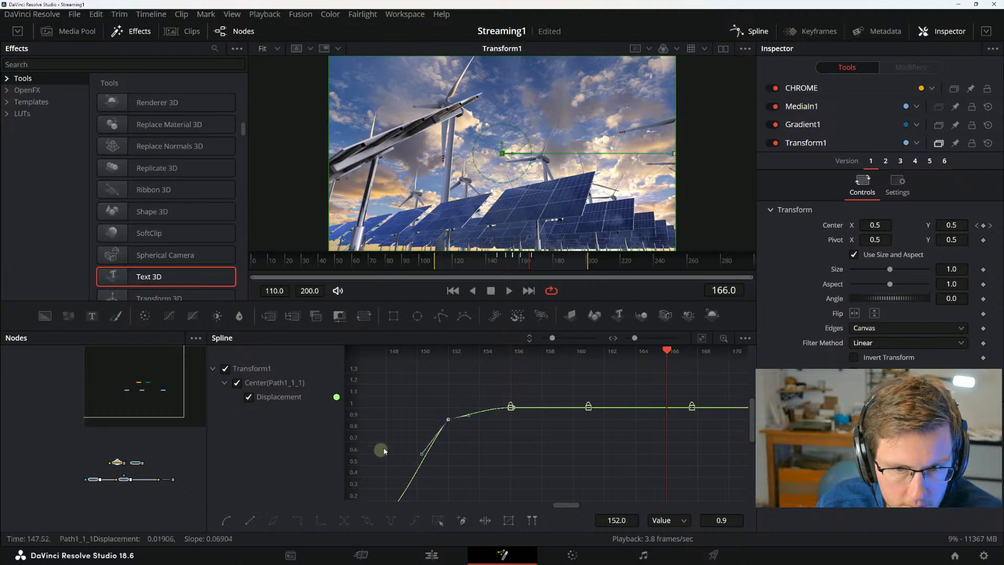
key(ctrl+z)
Return to the manual and read the descriptions of the Invert, Step In, Step Out and Reverse interpolation controls.
key(alt+Tab)
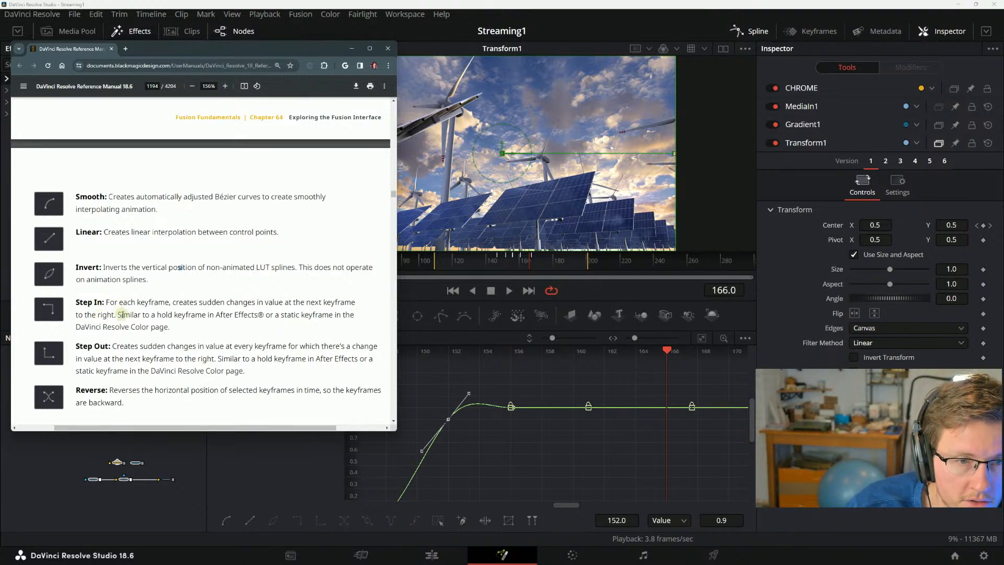
drag(105, 302, 162, 314)
click(204, 320)
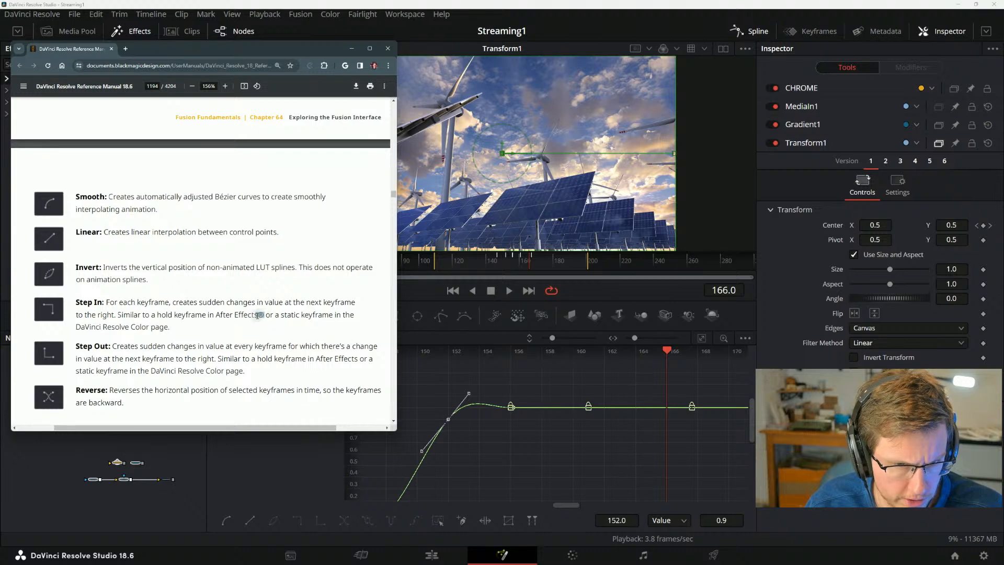
drag(267, 315, 318, 315)
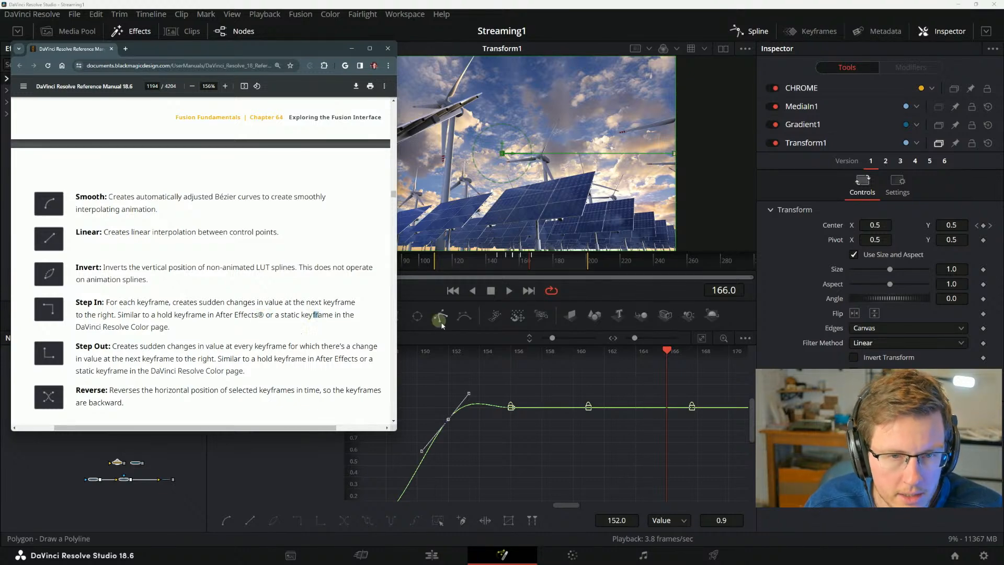
scroll(123, 327, down, 3)
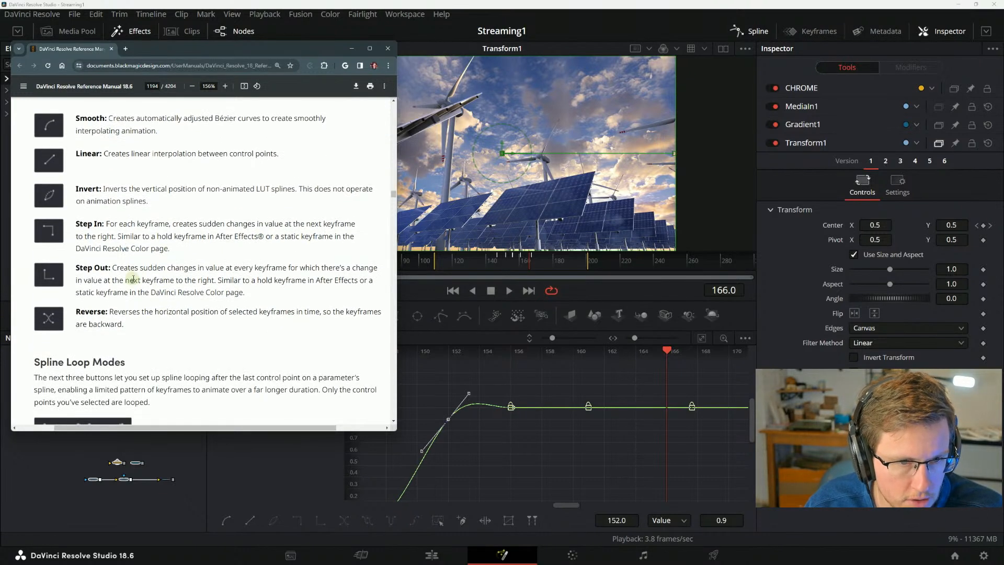
scroll(88, 281, down, 1)
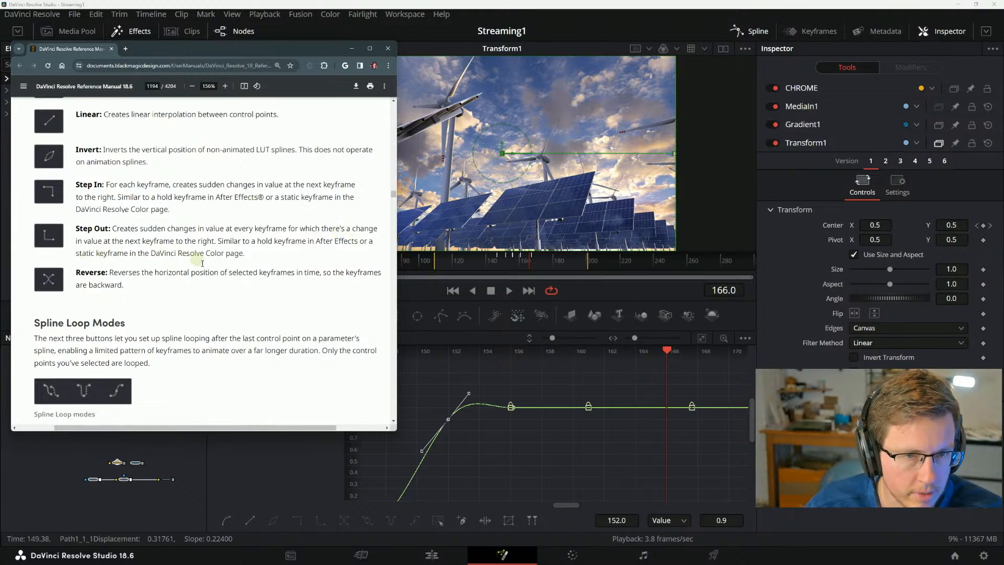
Read the manual's Spline Loop Modes introduction on looping selected control points over a longer duration.
scroll(108, 310, down, 3)
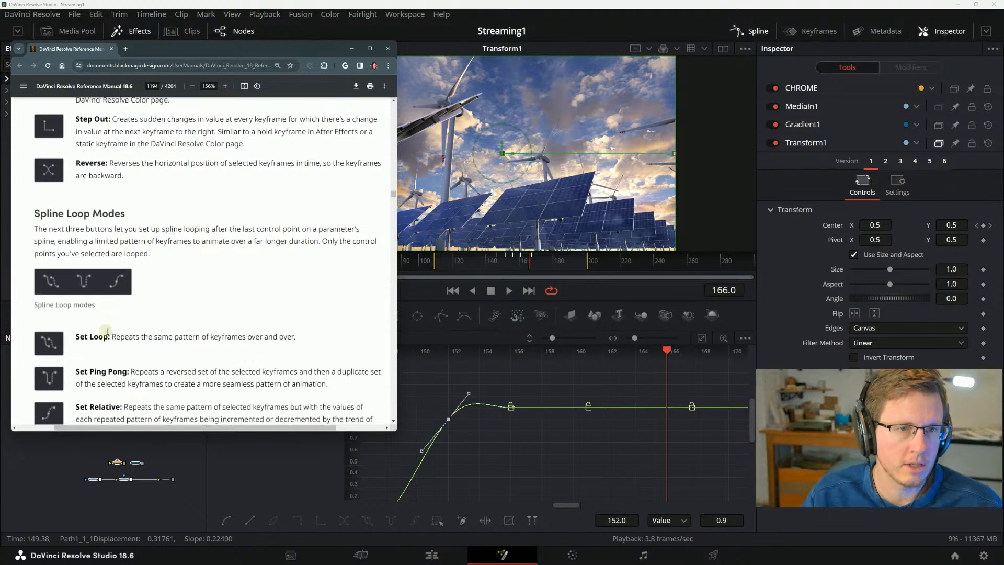
scroll(108, 310, up, 2)
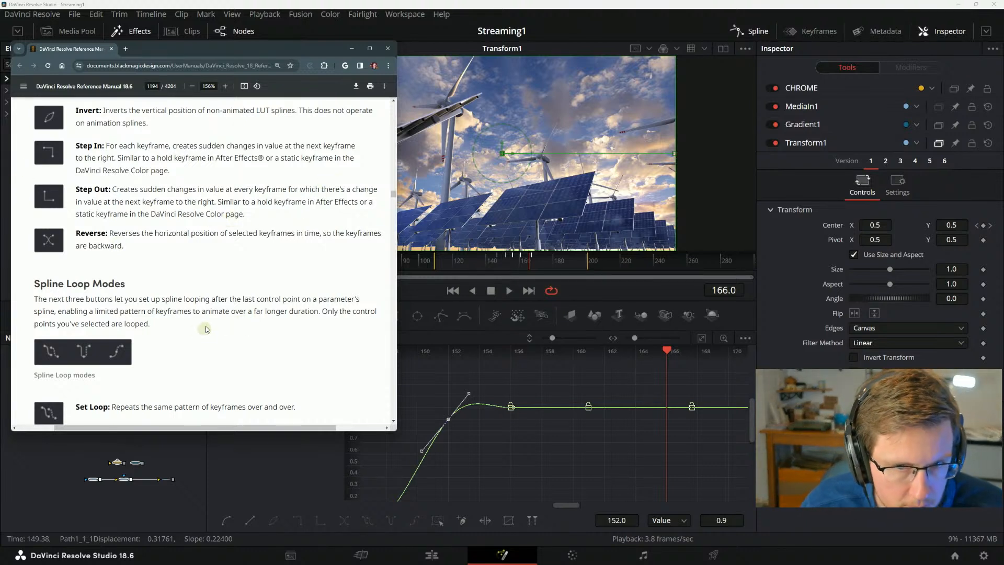
scroll(86, 294, down, 1)
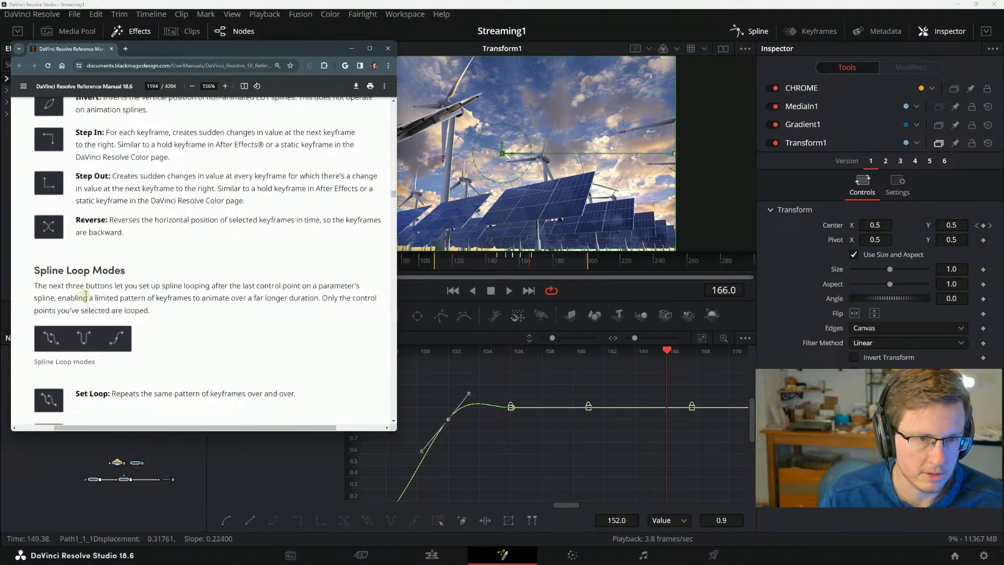
scroll(105, 225, down, 5)
scroll(128, 220, up, 3)
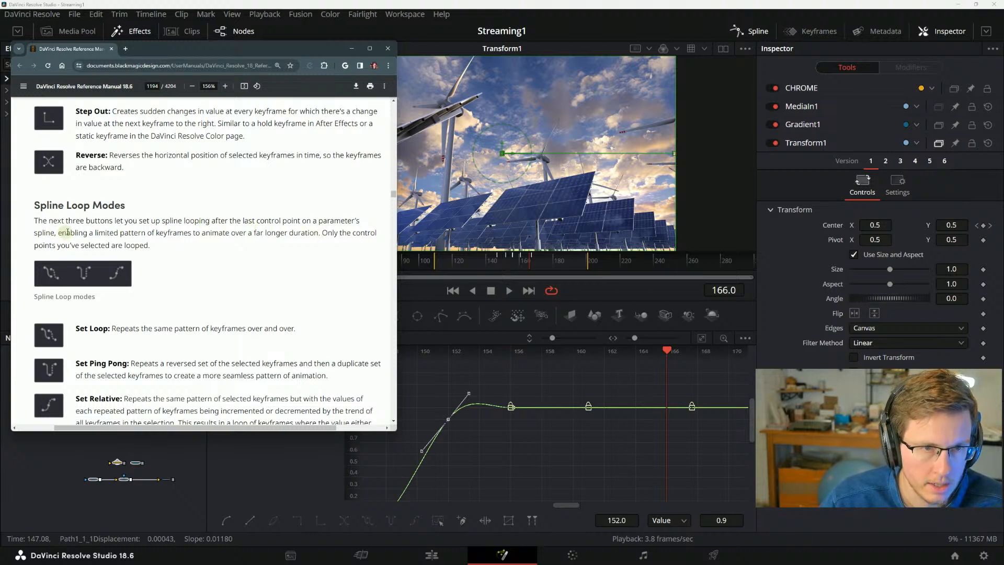
drag(121, 229, 217, 228)
click(216, 231)
drag(293, 236, 194, 234)
click(233, 231)
click(325, 233)
drag(270, 232, 359, 232)
click(154, 241)
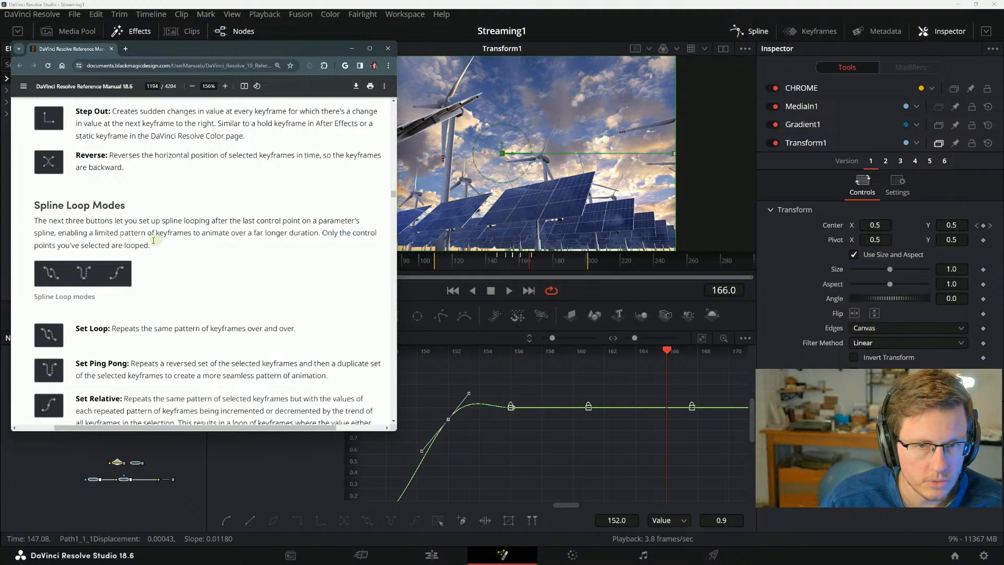
Review the manual's Spline Loop modes illustration and the Set Loop and Set Ping Pong descriptions.
scroll(52, 215, down, 2)
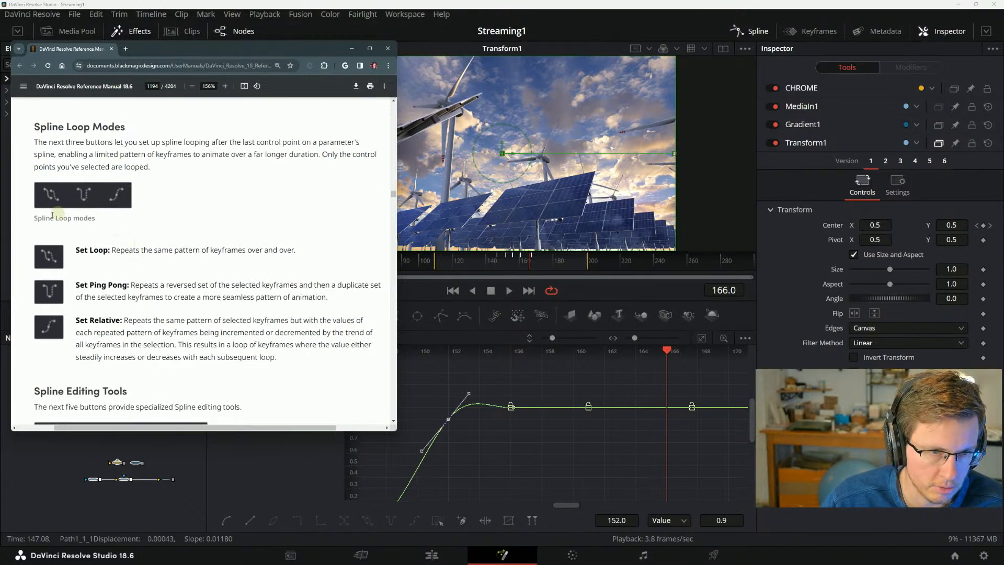
drag(36, 218, 105, 219)
click(88, 218)
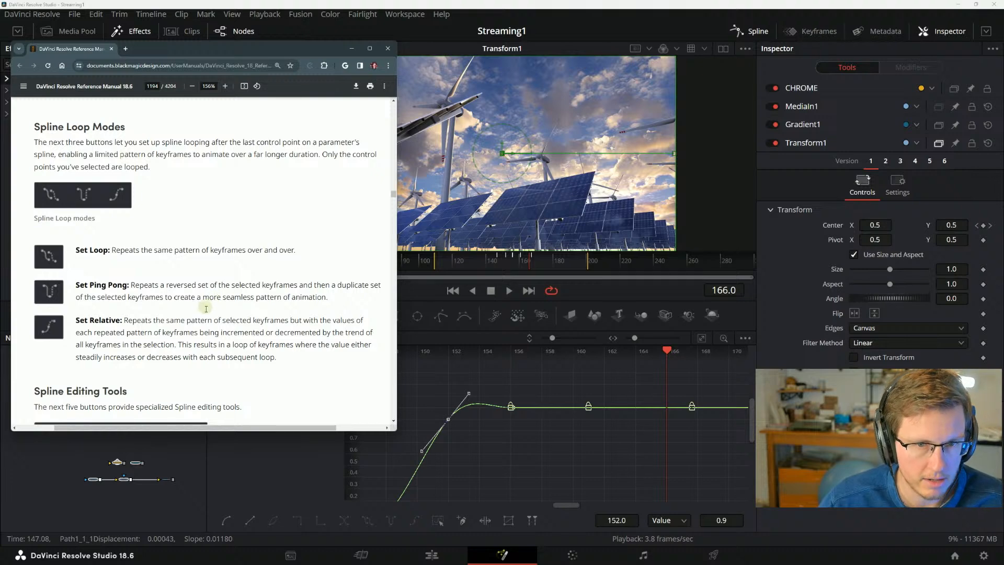
scroll(206, 309, down, 2)
click(598, 465)
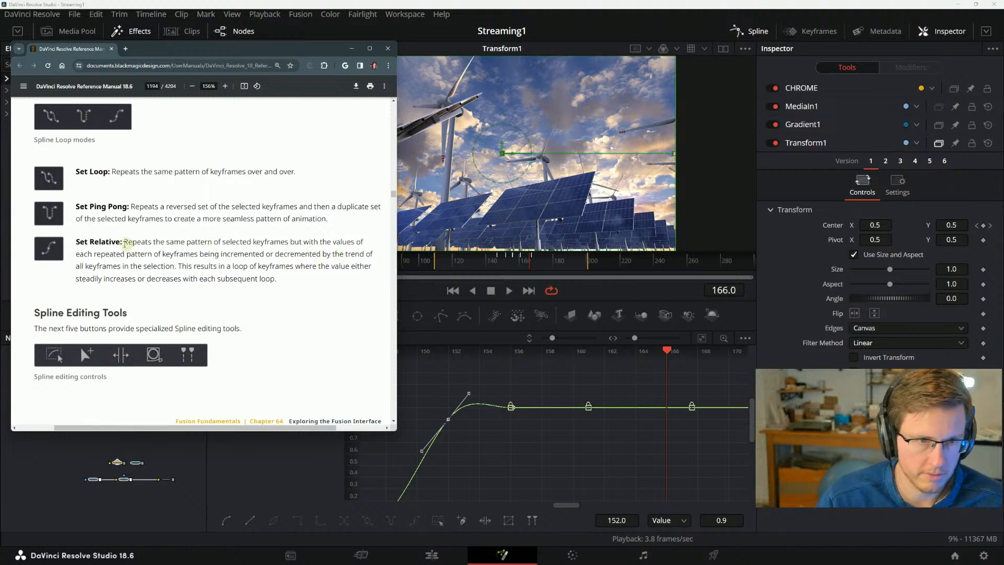
Study the manual's description of Set Relative and how it increments or decrements each repeated keyframe pattern.
drag(102, 257, 184, 256)
click(190, 256)
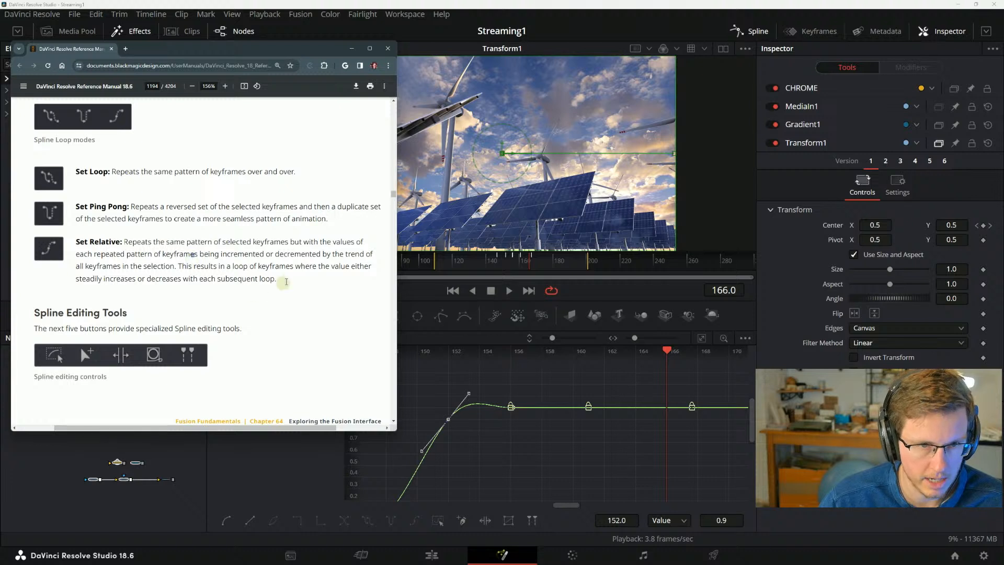
drag(299, 270, 163, 240)
click(163, 240)
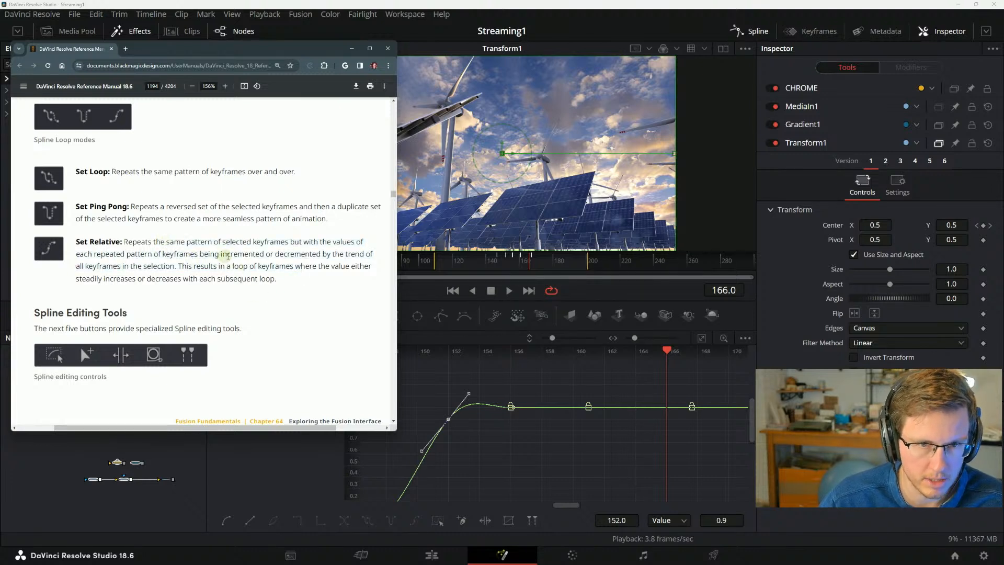
drag(276, 255, 331, 258)
click(331, 257)
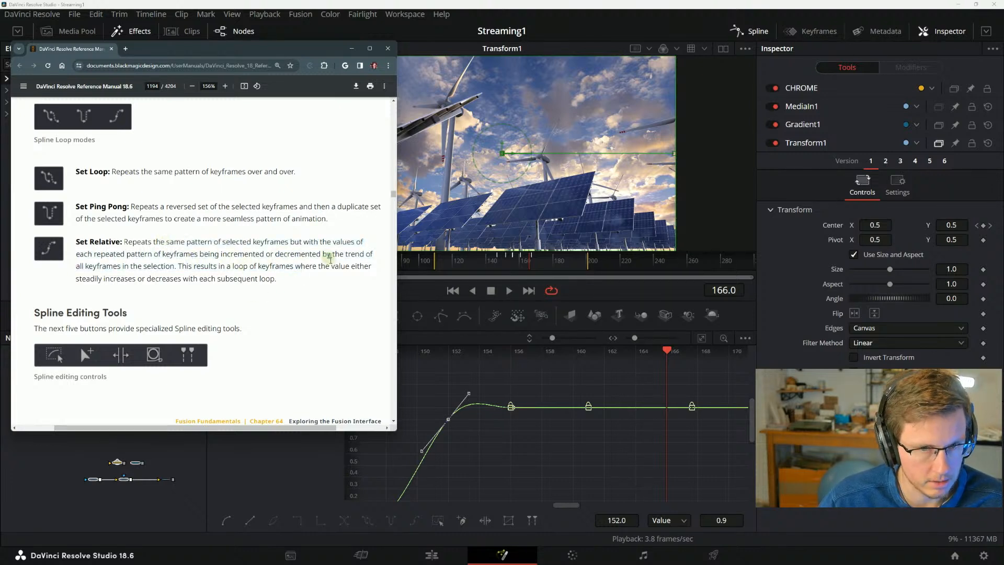
drag(87, 266, 165, 263)
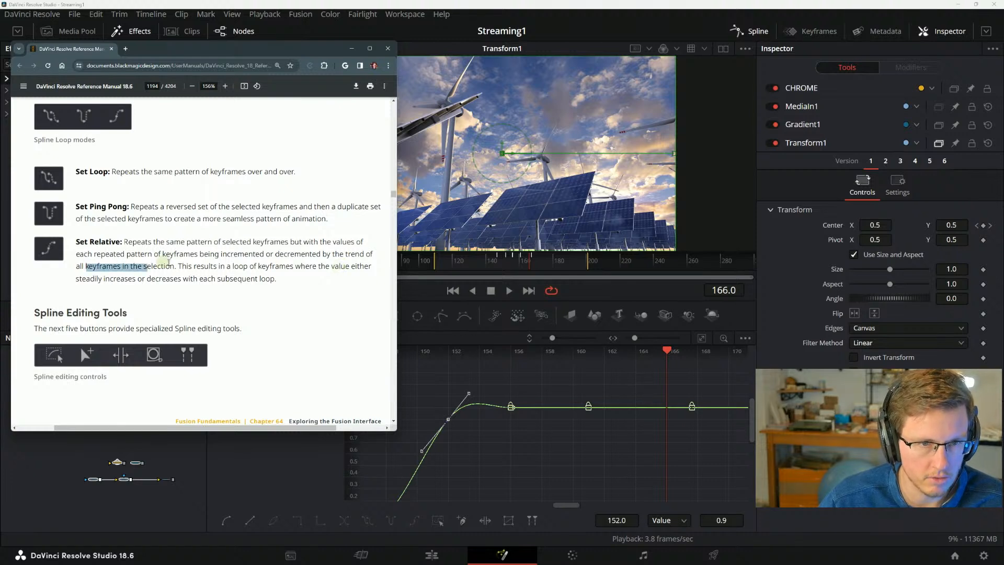
click(188, 266)
drag(267, 279, 192, 254)
click(125, 255)
click(192, 255)
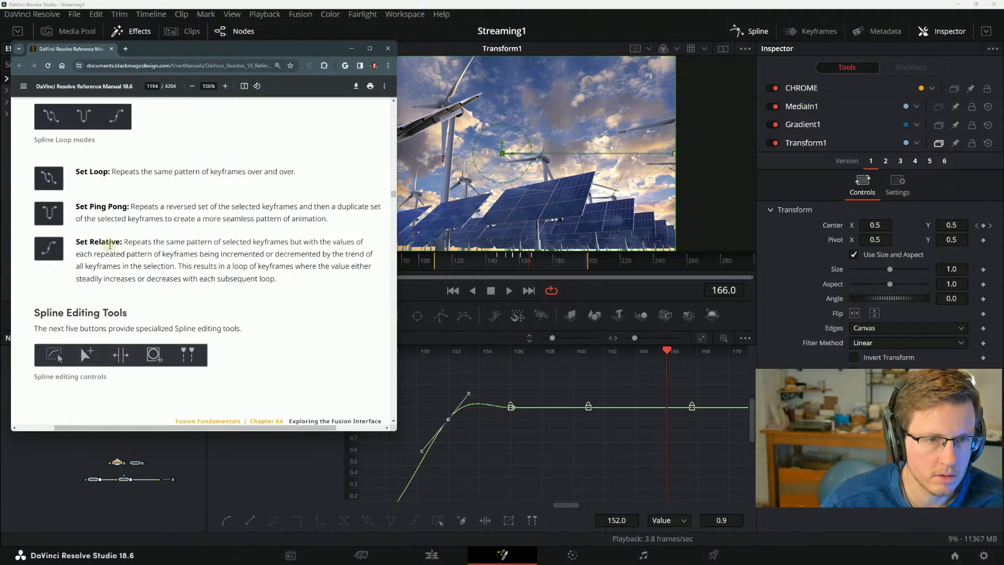
Read the last sentence of the manual's Set Relative description on values steadily increasing or decreasing with each loop.
drag(90, 278, 172, 281)
click(172, 281)
drag(277, 279, 182, 266)
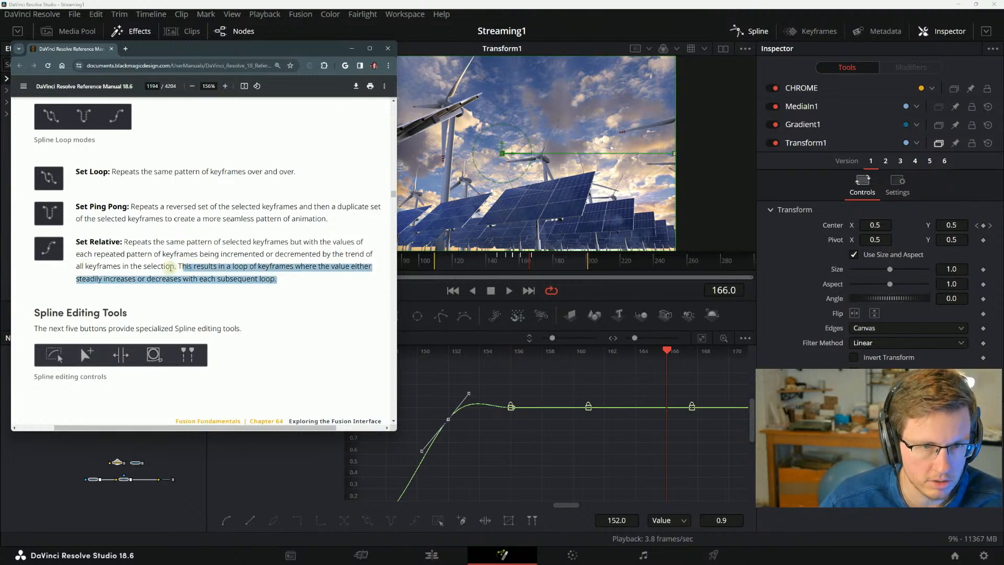
click(182, 265)
Read the manual's Spline Editing Tools introduction, its five-button illustration and the Select All description.
scroll(173, 262, down, 3)
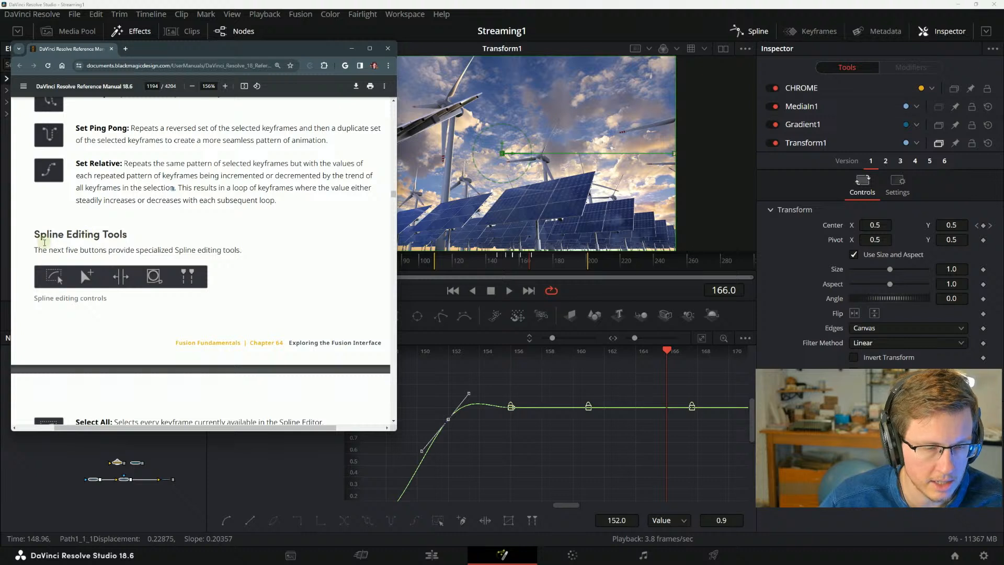
drag(235, 250, 107, 246)
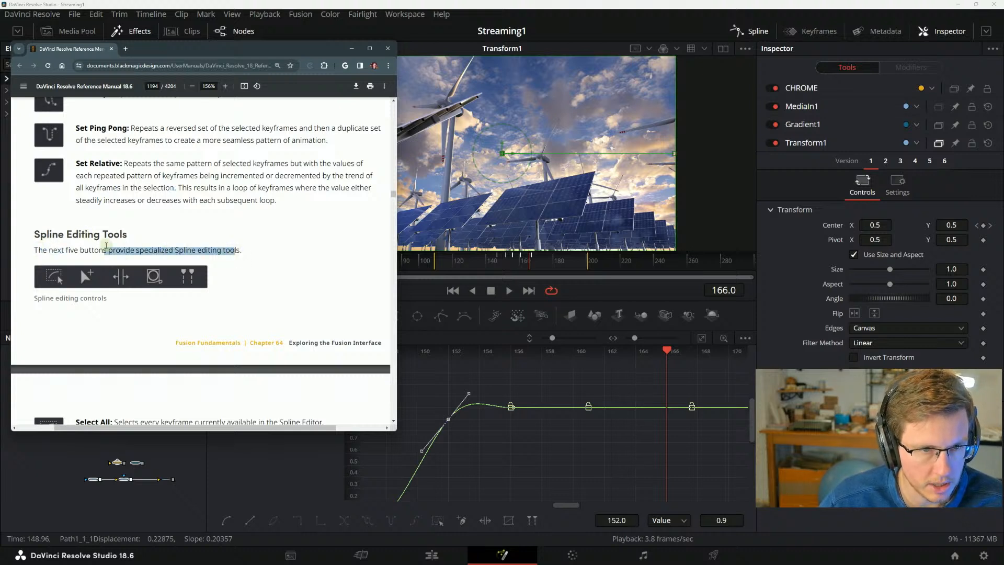
click(111, 238)
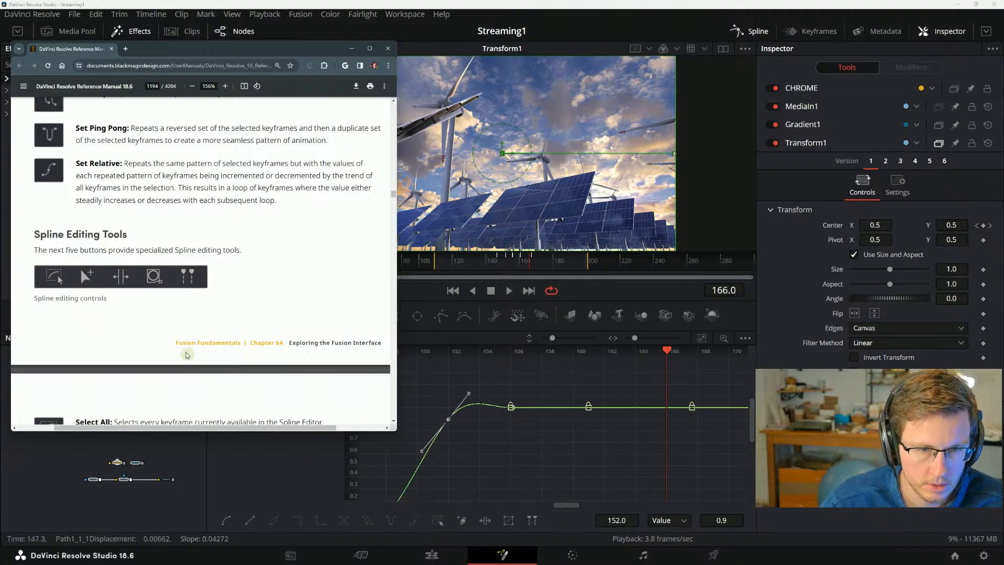
scroll(181, 354, down, 6)
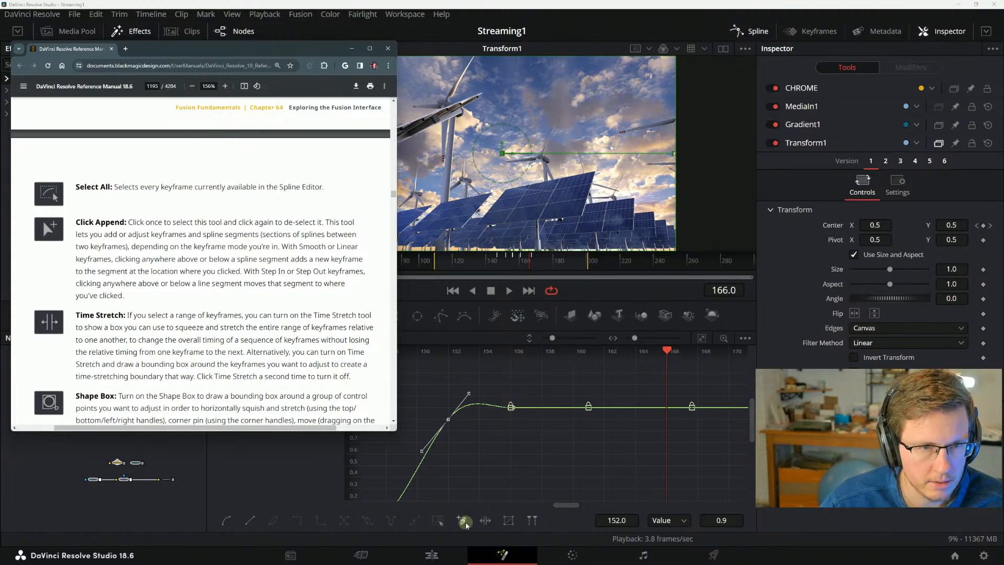
scroll(147, 258, down, 1)
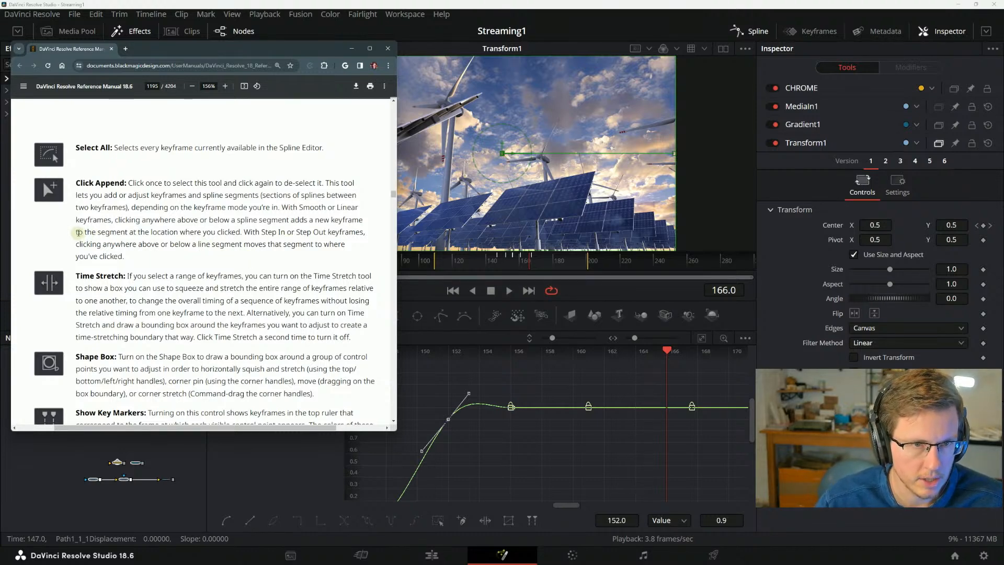
Study the manual's Click Append description for Smooth, Linear, Step In and Step Out keyframes.
drag(77, 233, 166, 233)
click(164, 234)
drag(241, 236, 172, 220)
click(270, 225)
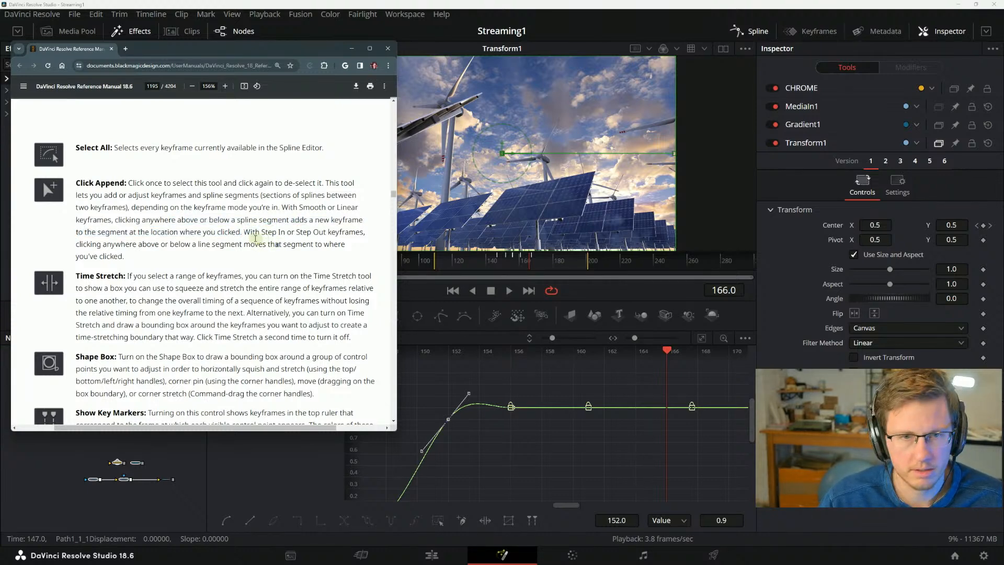
drag(280, 233, 341, 233)
click(343, 233)
drag(76, 245, 245, 244)
click(163, 244)
click(267, 246)
click(249, 243)
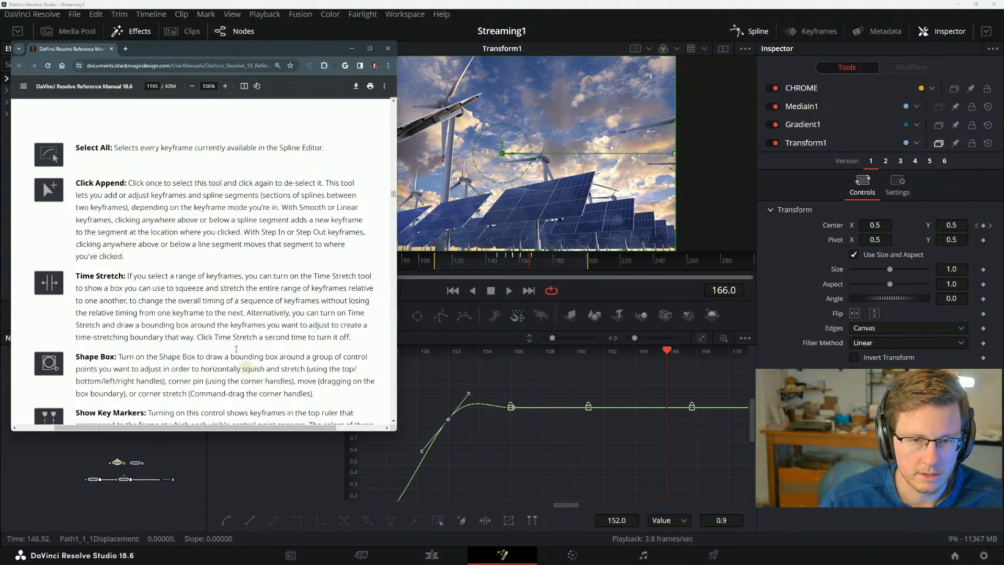
Review the manual's Time Stretch, Shape Box and Show Key Markers descriptions.
scroll(176, 235, down, 2)
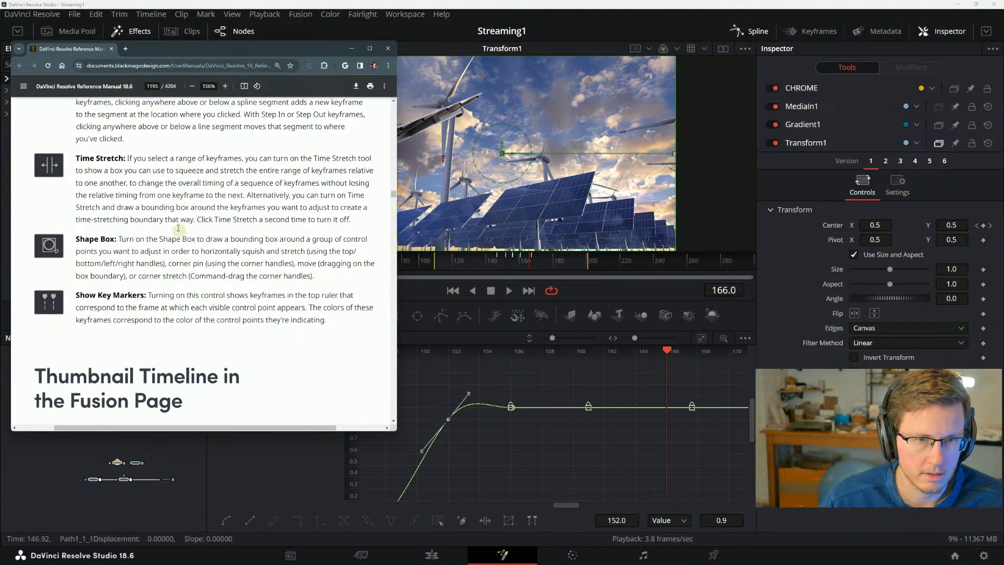
scroll(162, 245, up, 1)
scroll(163, 245, up, 1)
scroll(163, 245, down, 4)
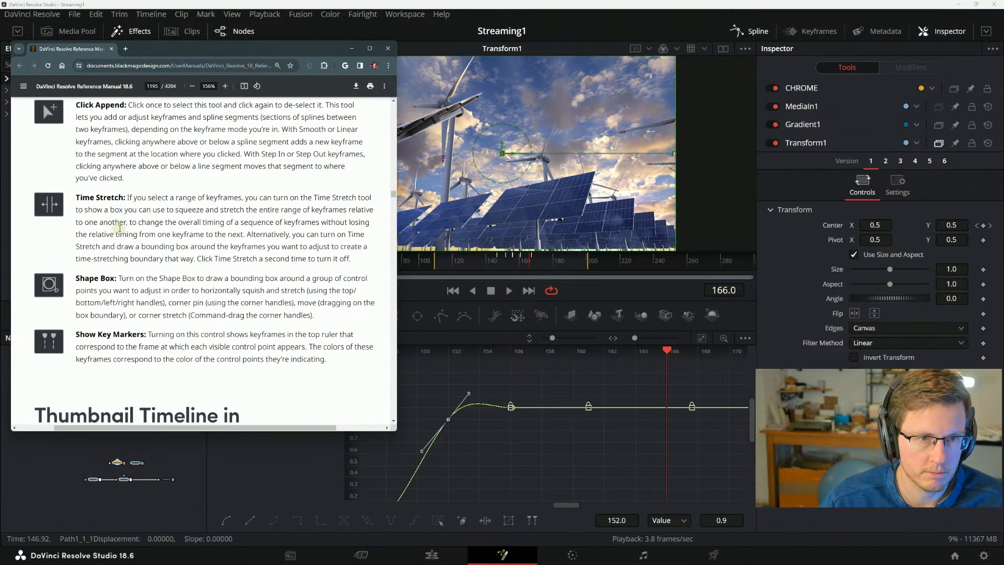
scroll(178, 272, up, 3)
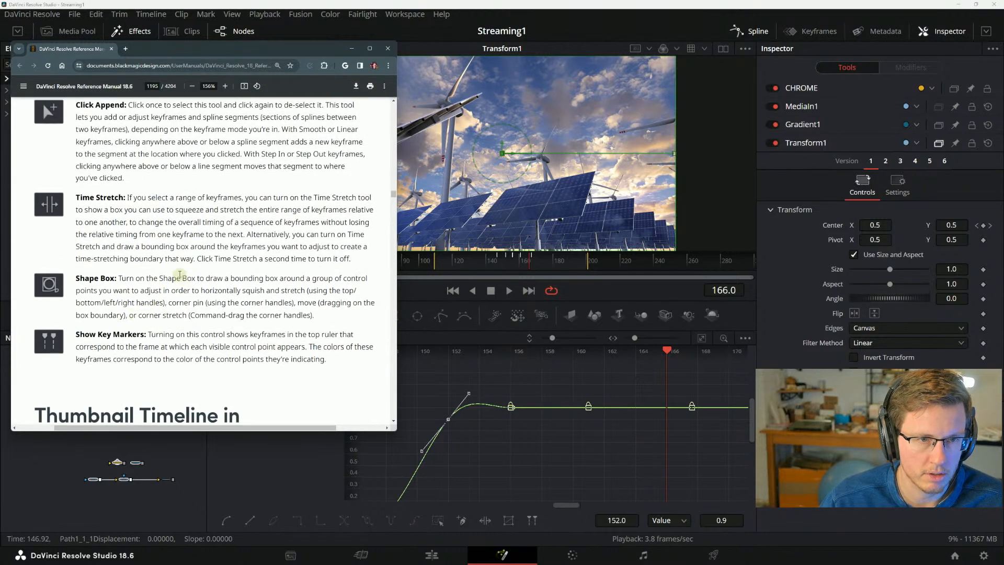
Switch to DaVinci Resolve, turn on Click Append in the Spline Editor and select the Displacement keyframe at frame 156.
click(458, 520)
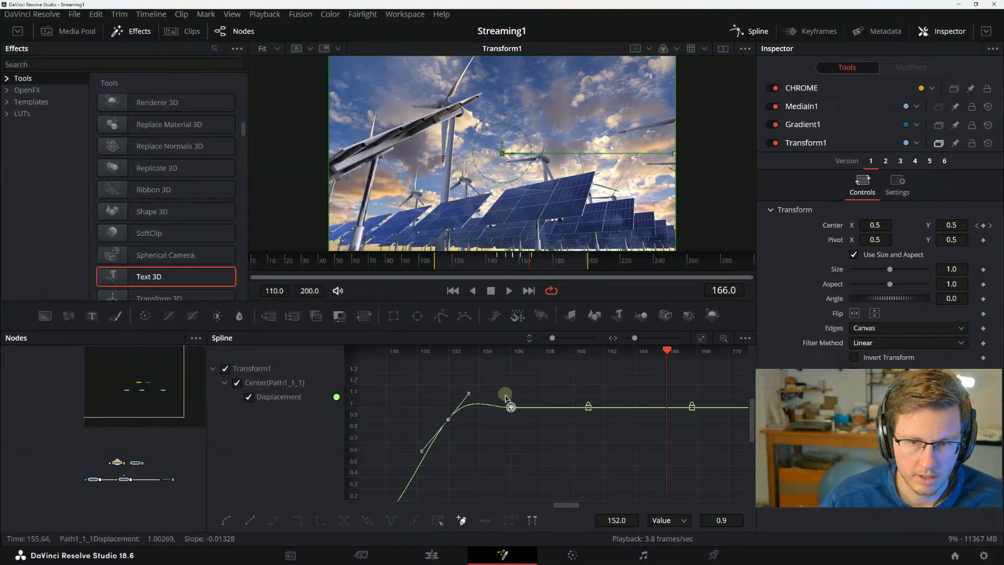
click(511, 406)
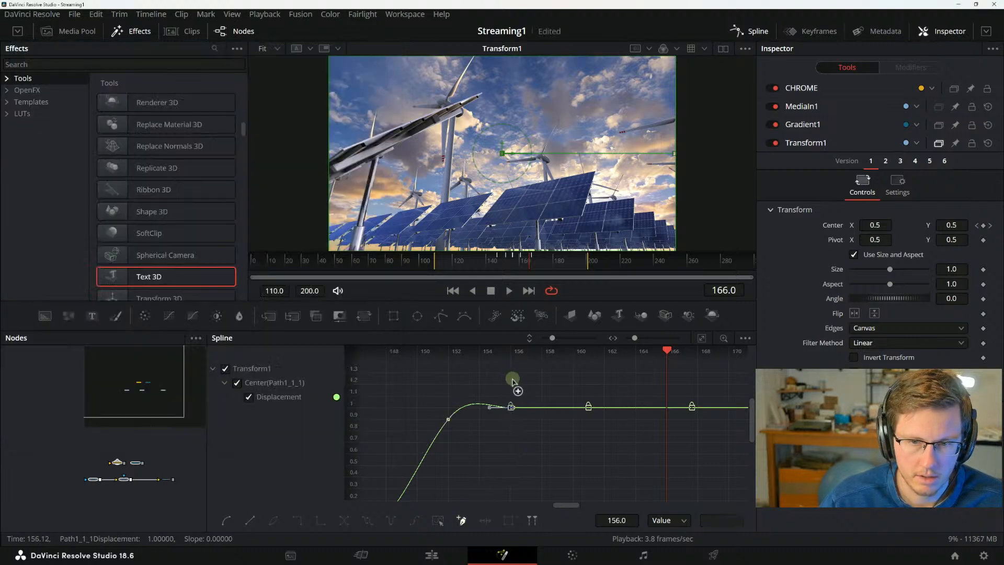
Try Click Append by adding several keyframes above and below the Displacement spline between about frames 156 and 170.
click(512, 379)
click(542, 427)
click(651, 442)
click(620, 398)
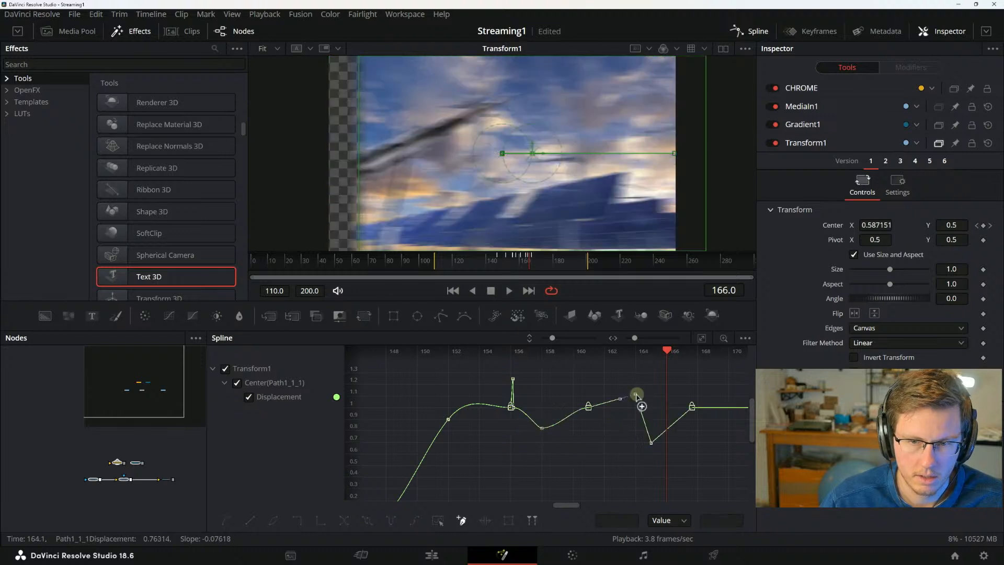
click(744, 374)
click(556, 477)
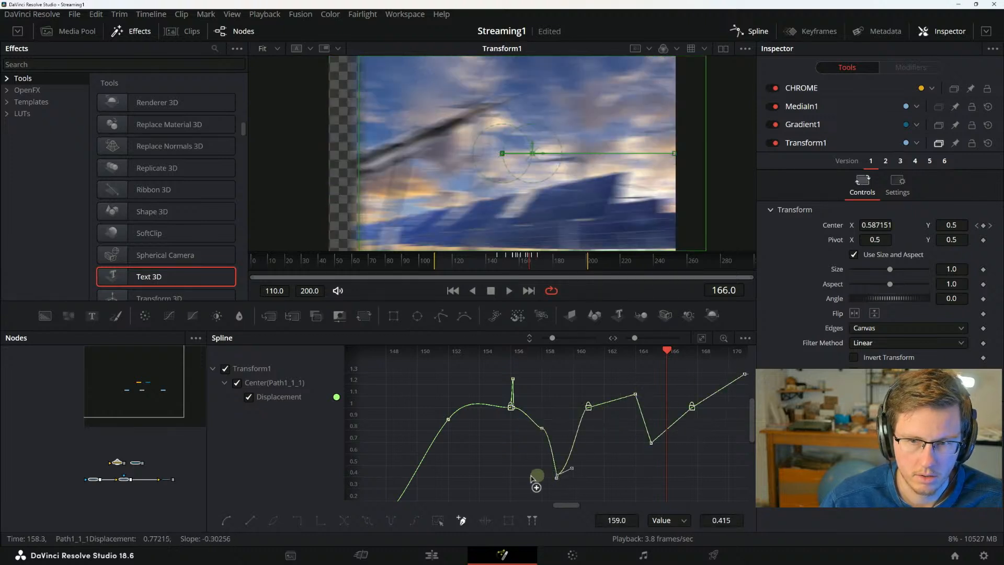
Undo the keyframes added to the Displacement spline with Click Append.
key(ctrl+z)
key(ctrl+z)
key(ctrl+z)
key(ctrl+z)
key(ctrl+z)
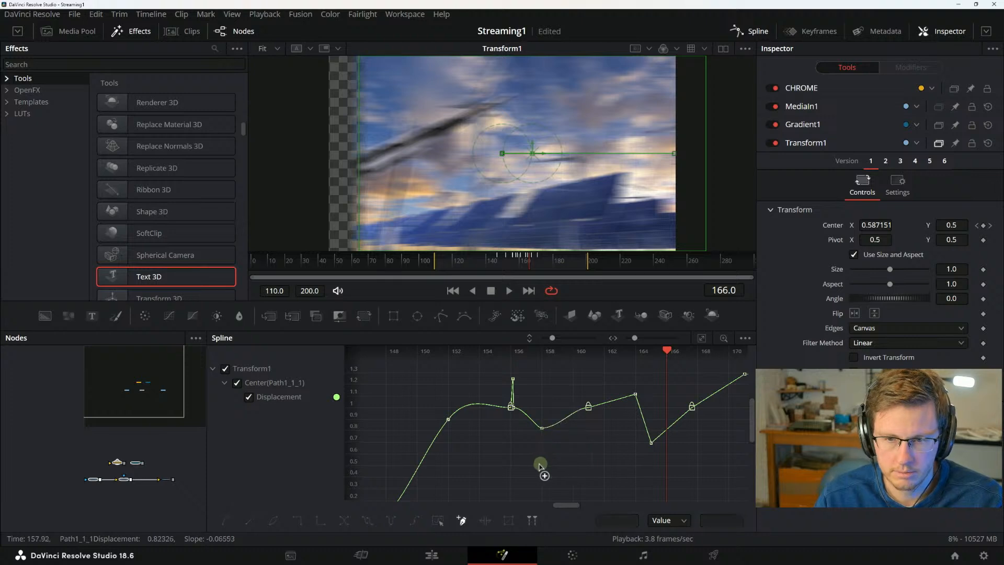
key(ctrl+z)
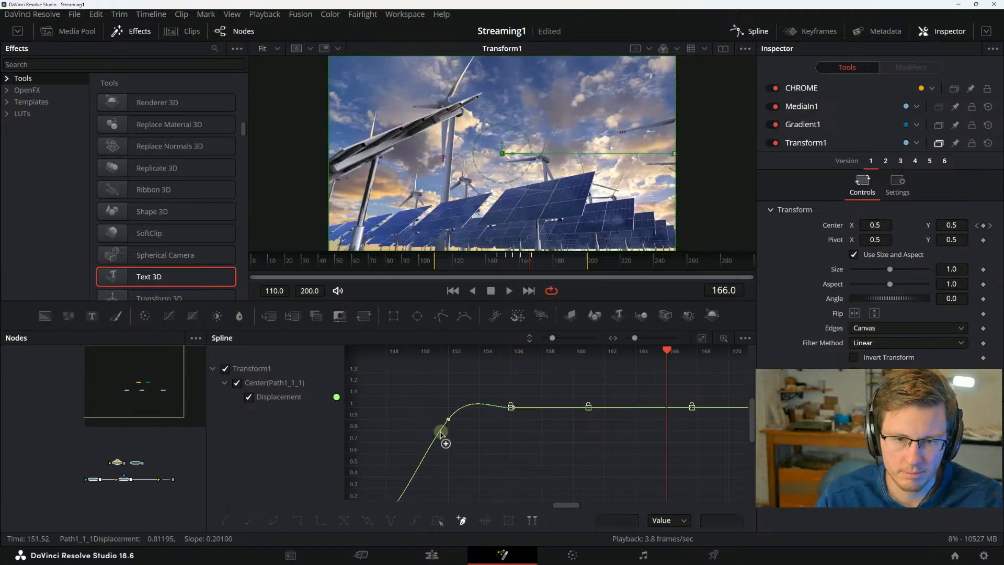
Select every keyframe on the Displacement spline and turn on Show Key Markers.
click(497, 433)
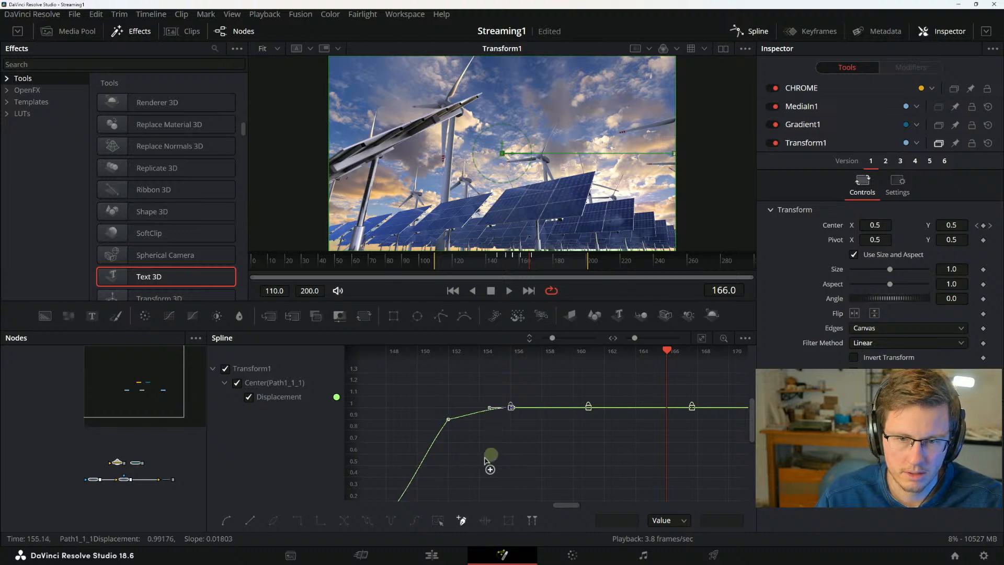
click(437, 520)
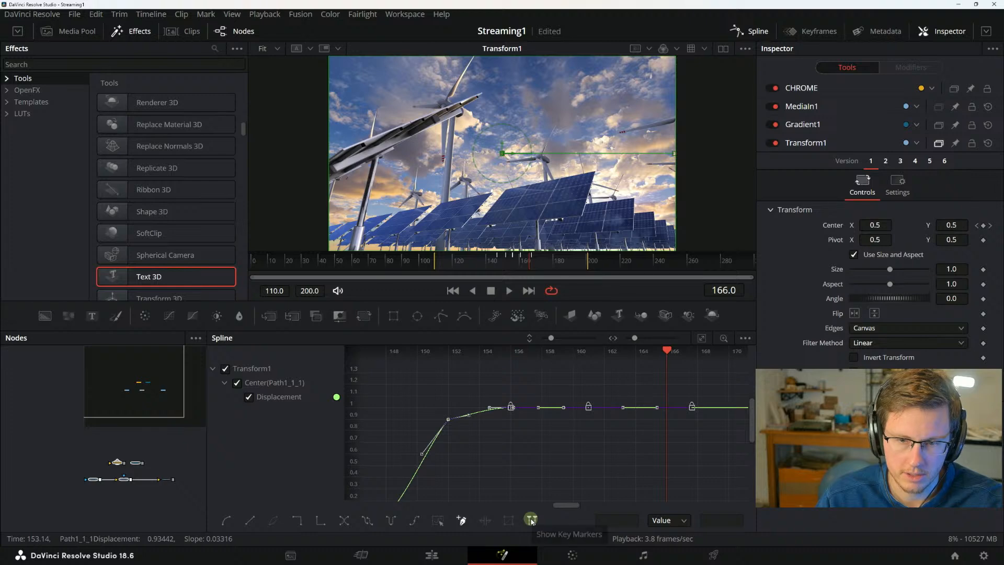
click(531, 520)
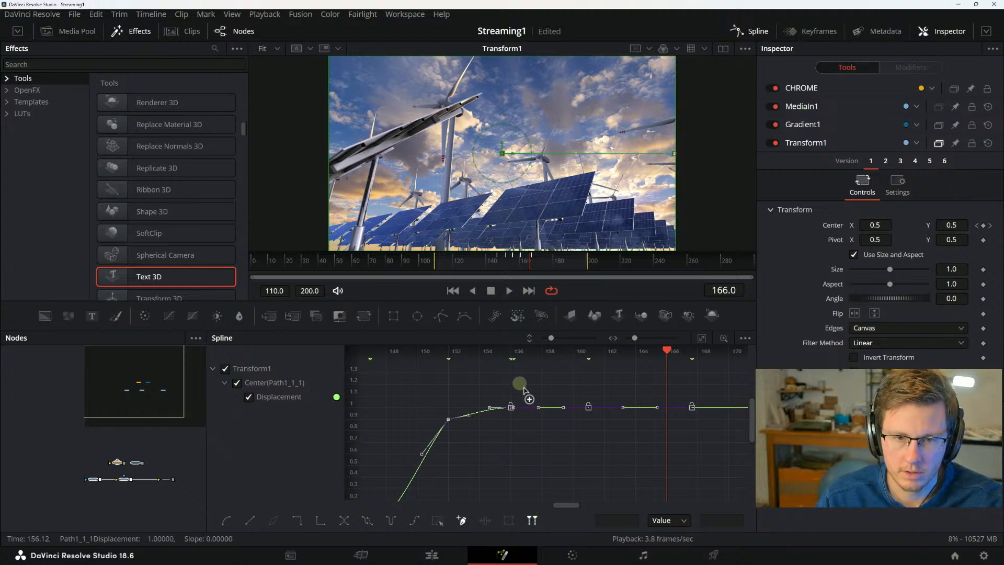
Return to the manual and read the Shape Box handle options and the Show Key Markers description.
key(alt+Tab)
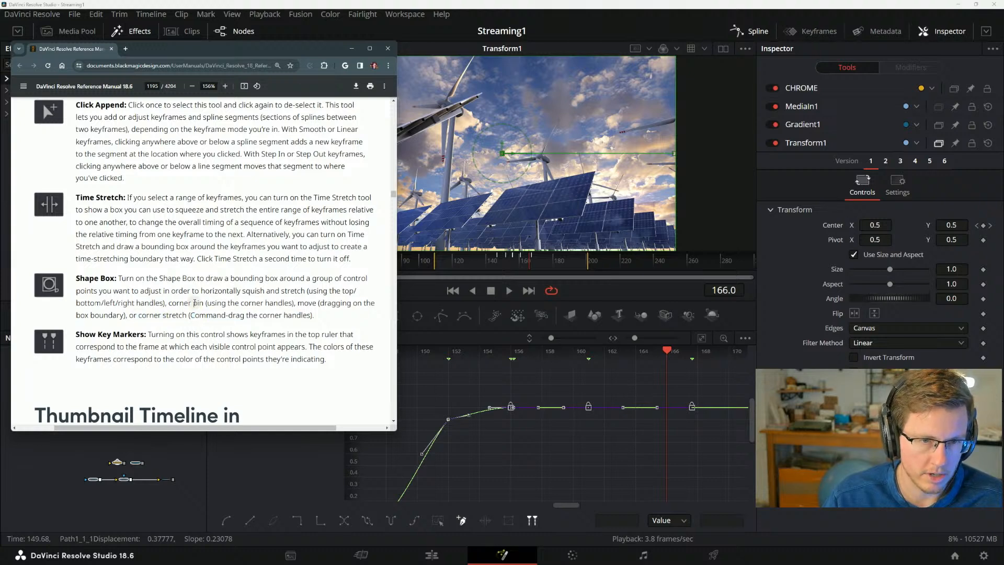
drag(214, 315, 288, 315)
drag(210, 291, 205, 291)
scroll(180, 296, down, 1)
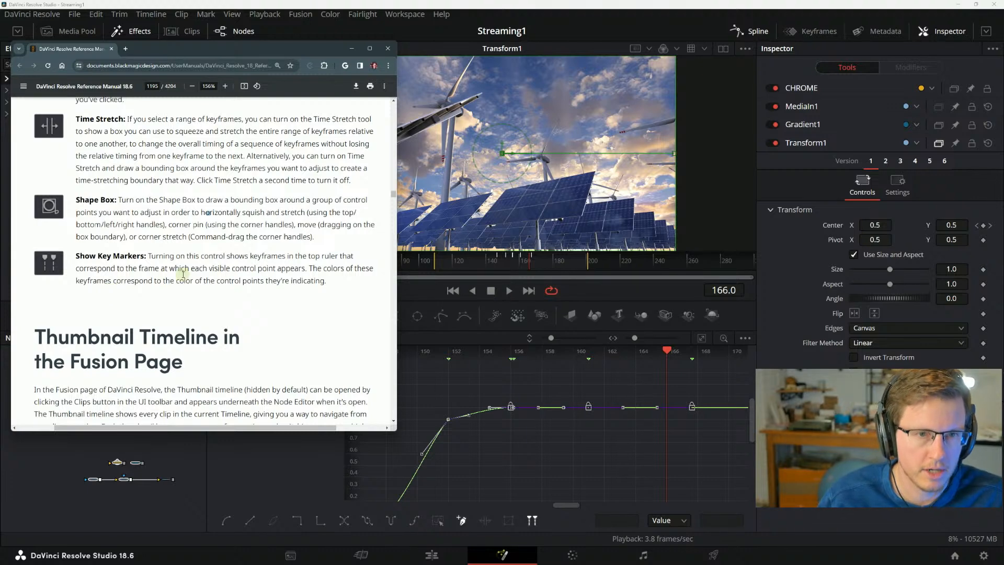
drag(211, 264, 307, 269)
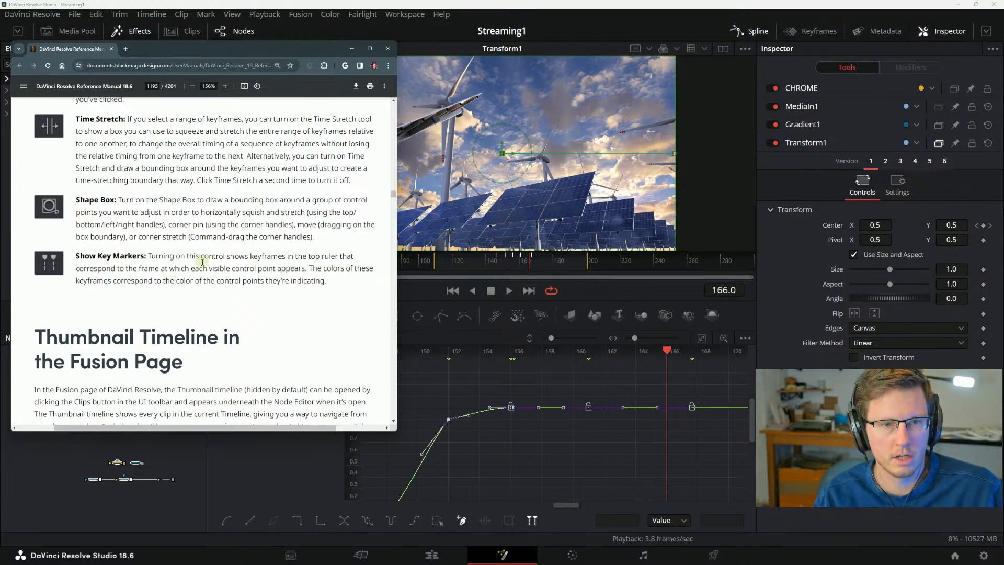
Skim the manual's Thumbnail Timeline in the Fusion Page section and its instructions for managing composition versions.
scroll(247, 289, down, 4)
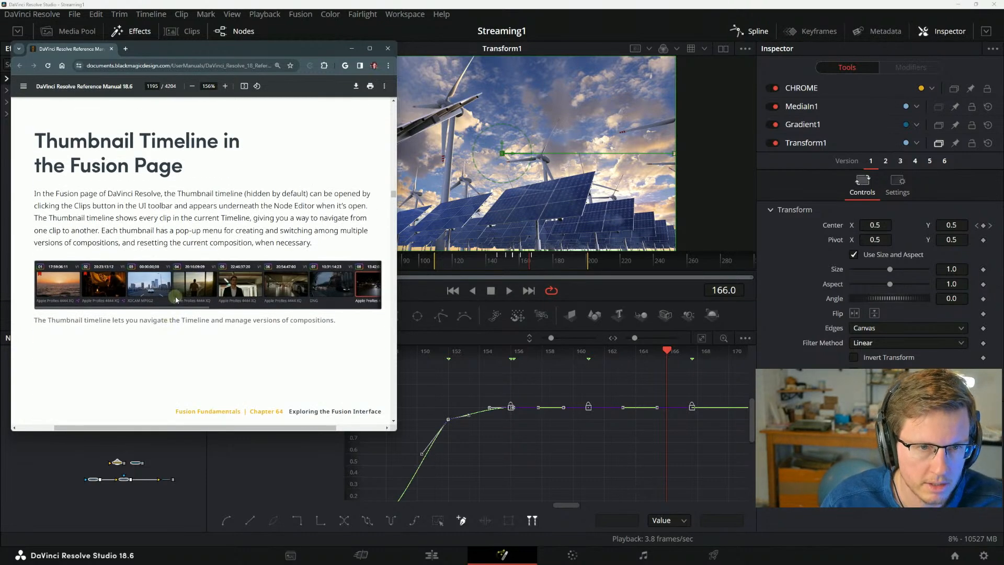
mouse_move(371, 563)
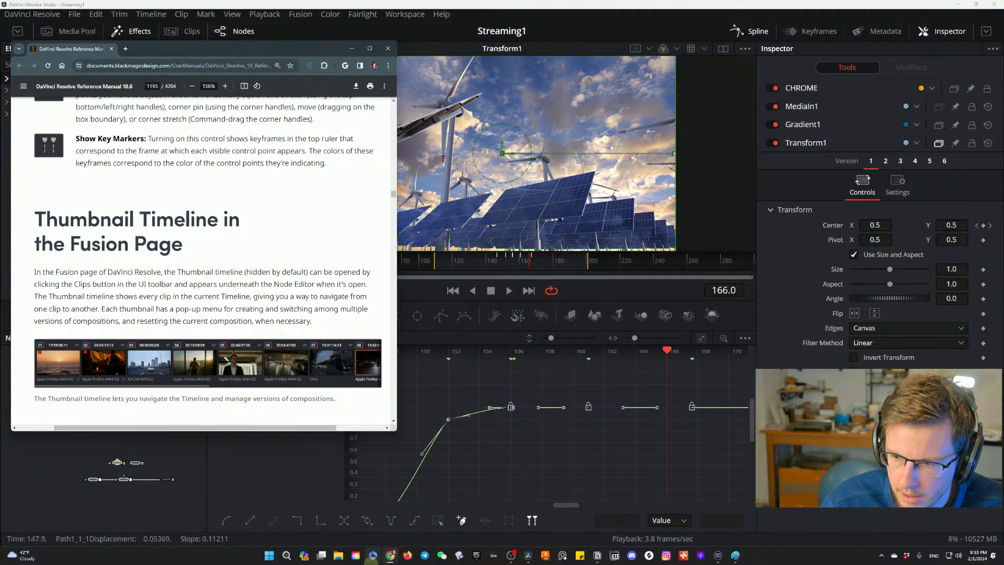
scroll(78, 291, down, 10)
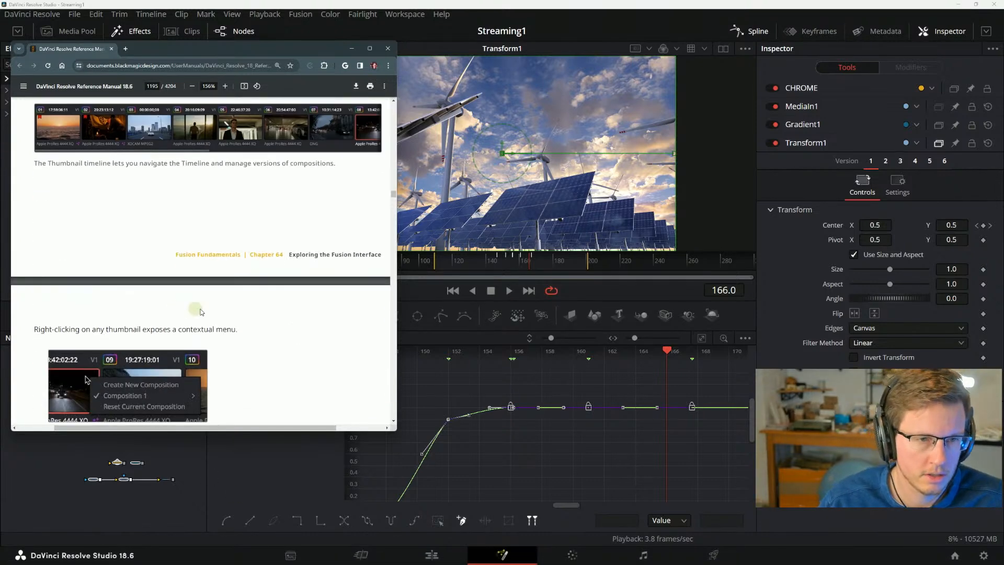
scroll(225, 304, down, 5)
scroll(240, 299, down, 10)
scroll(220, 317, up, 13)
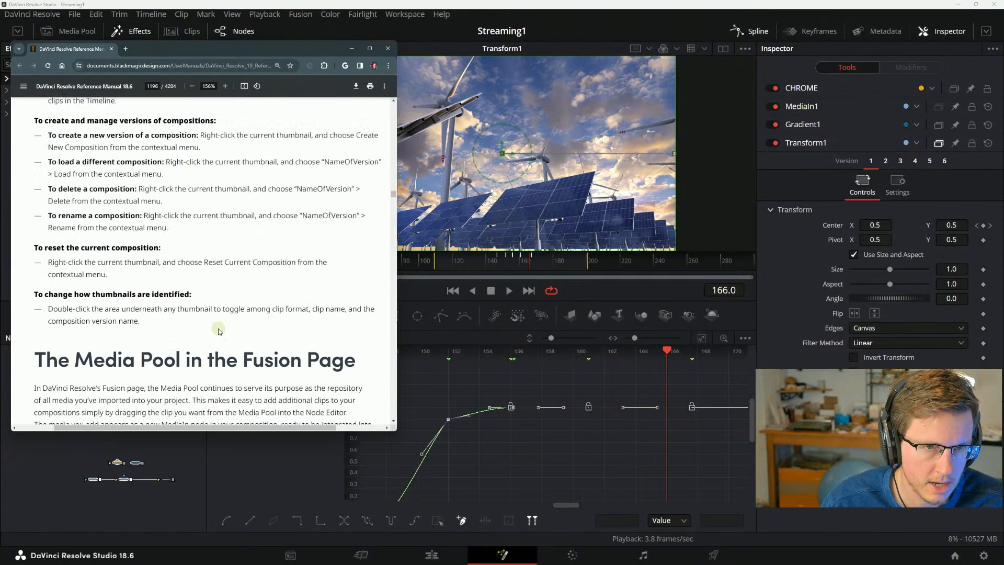
scroll(221, 318, up, 8)
scroll(236, 311, down, 3)
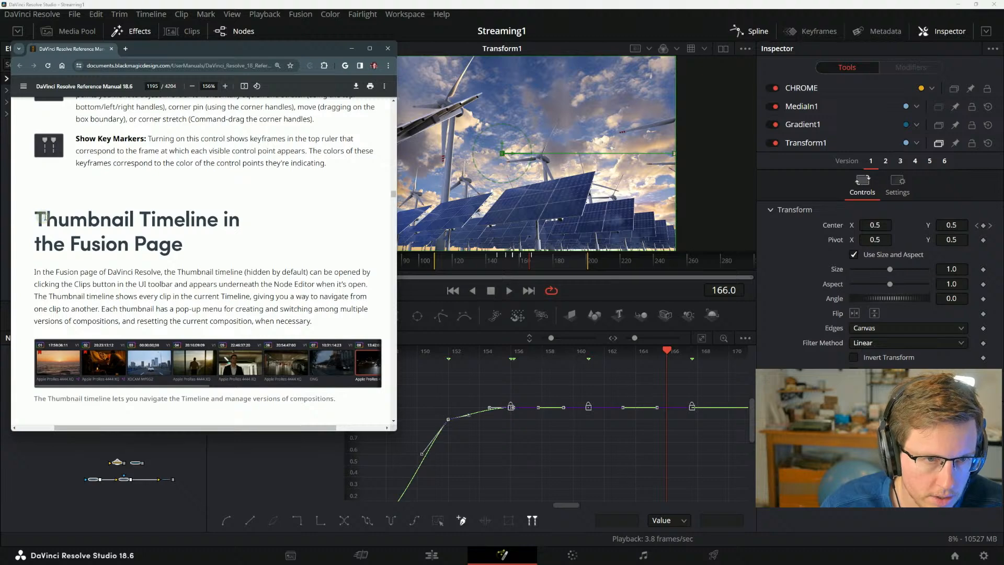
drag(41, 217, 196, 220)
click(170, 242)
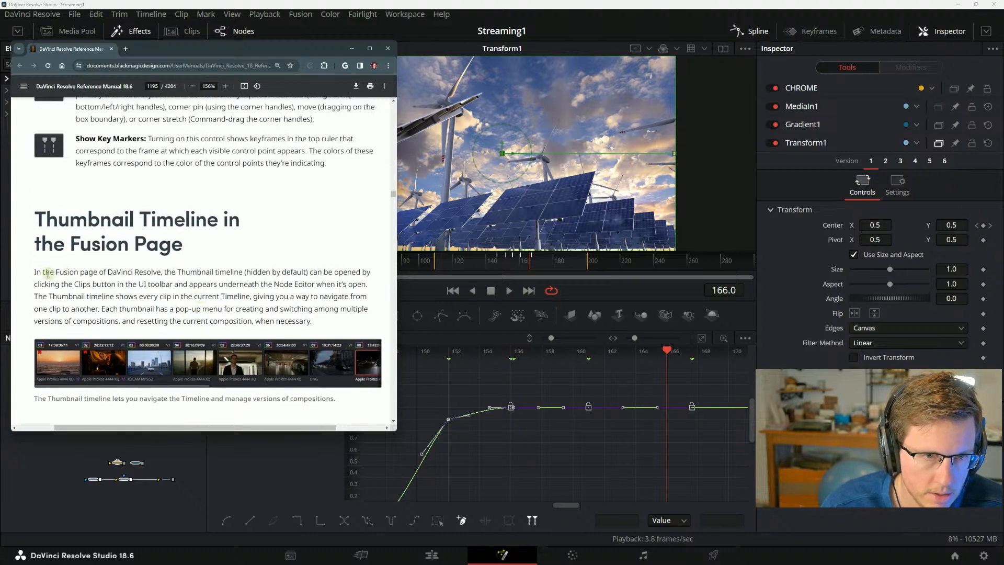
Look ahead through the manual's Media Pool in the Fusion Page section and return to the Thumbnail Timeline introduction.
scroll(85, 270, down, 6)
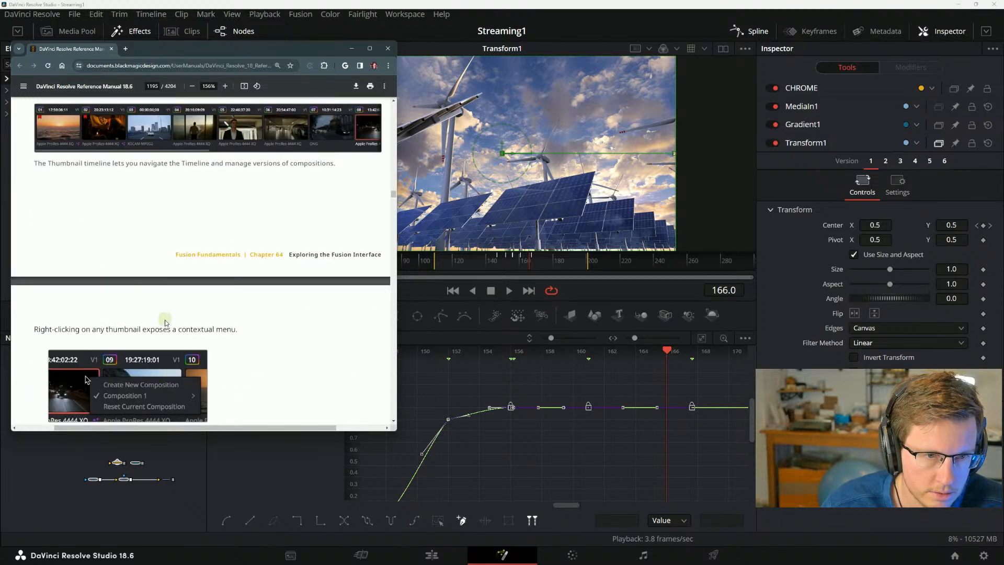
scroll(196, 319, down, 15)
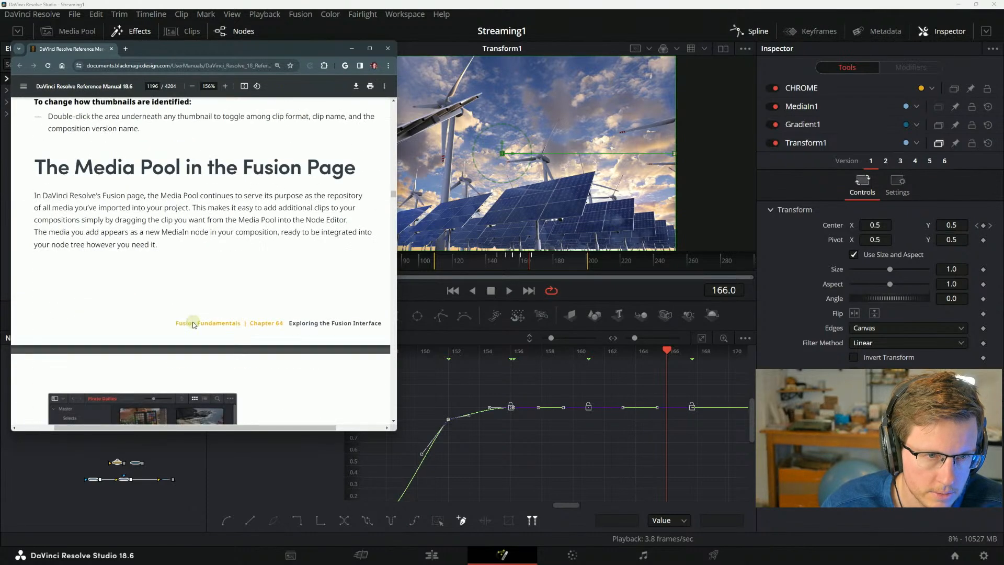
scroll(190, 320, down, 6)
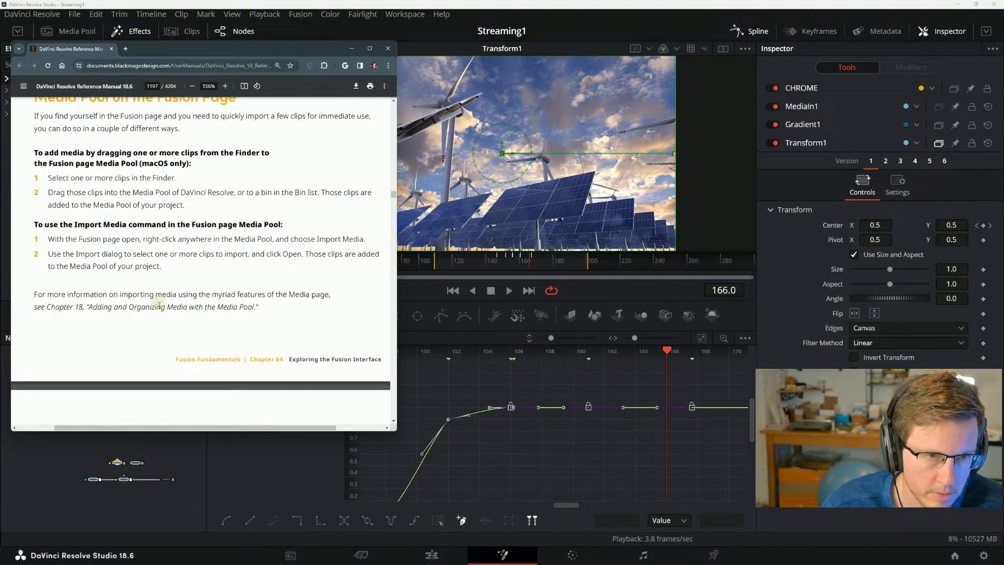
scroll(159, 306, up, 6)
scroll(144, 310, up, 15)
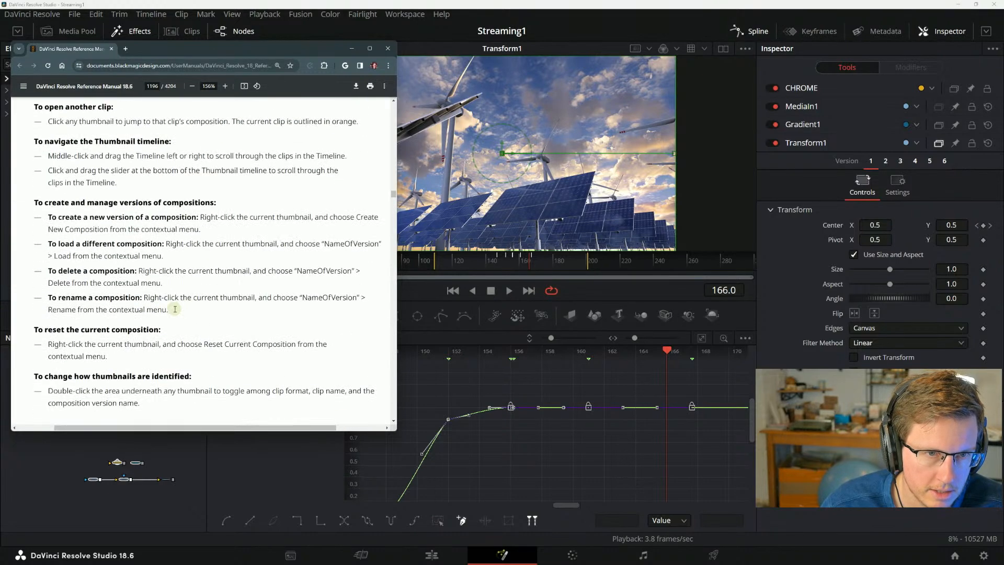
scroll(225, 304, up, 15)
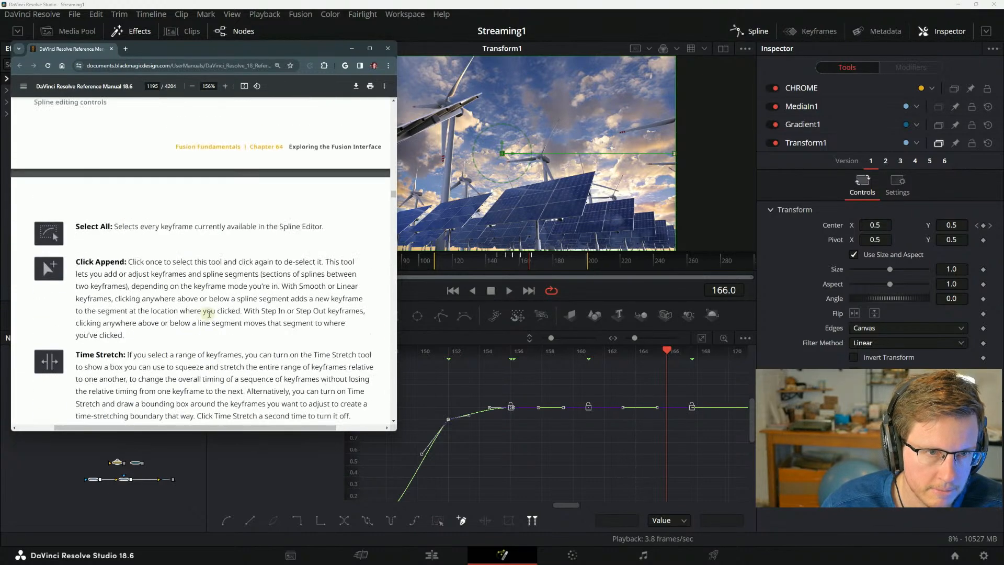
scroll(192, 316, down, 15)
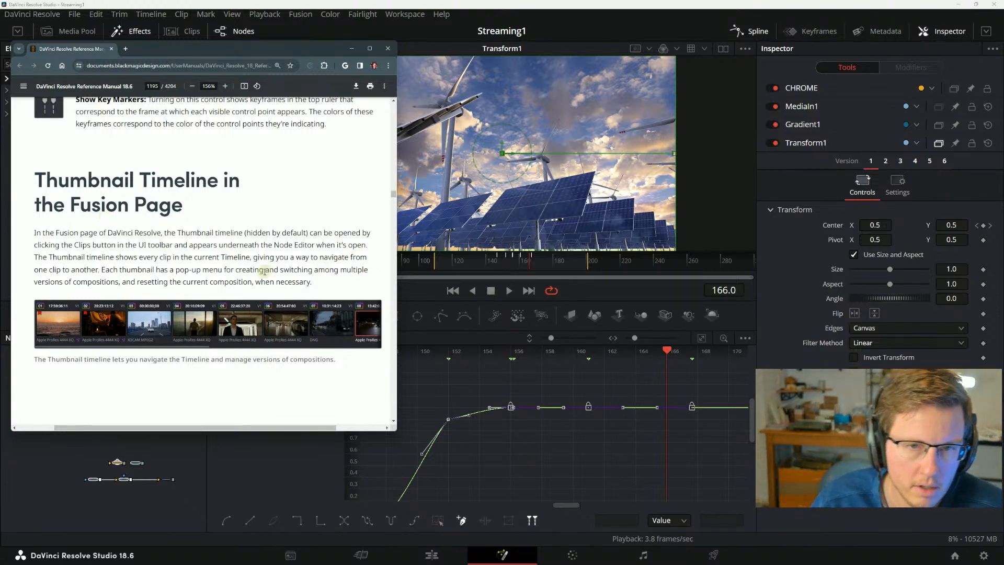
Return to the Fusion page and show the Thumbnail timeline of clips beneath the Node Editor.
drag(63, 246, 116, 245)
click(139, 249)
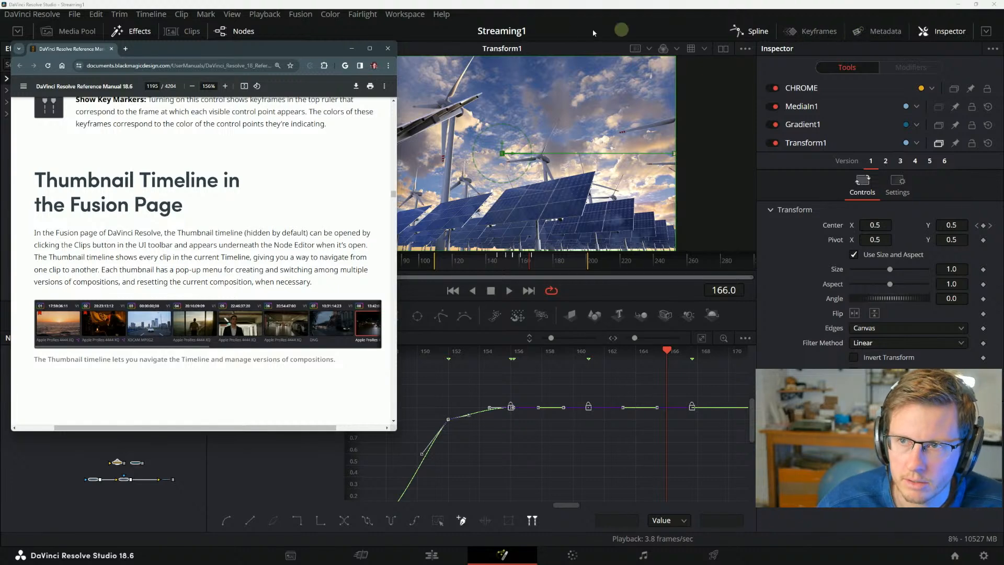
click(173, 34)
click(173, 35)
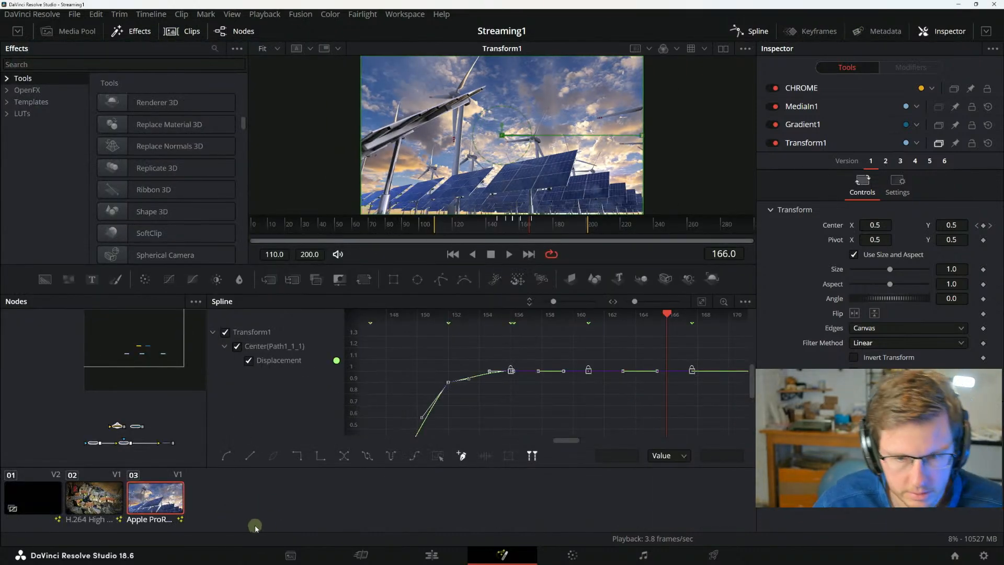
Go back to the manual and read on to the contextual menu of the Thumbnail timeline.
key(alt+Tab)
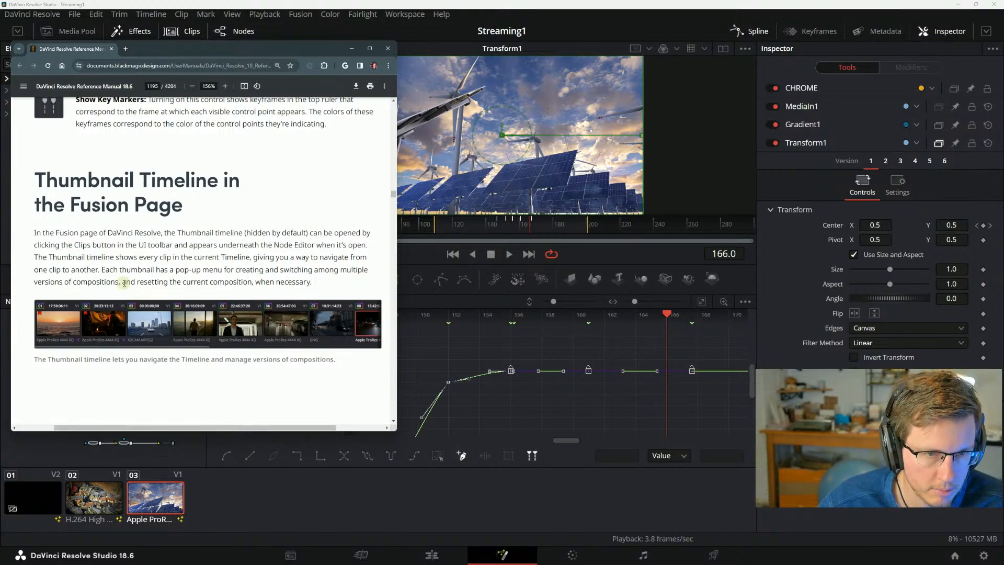
scroll(189, 285, down, 2)
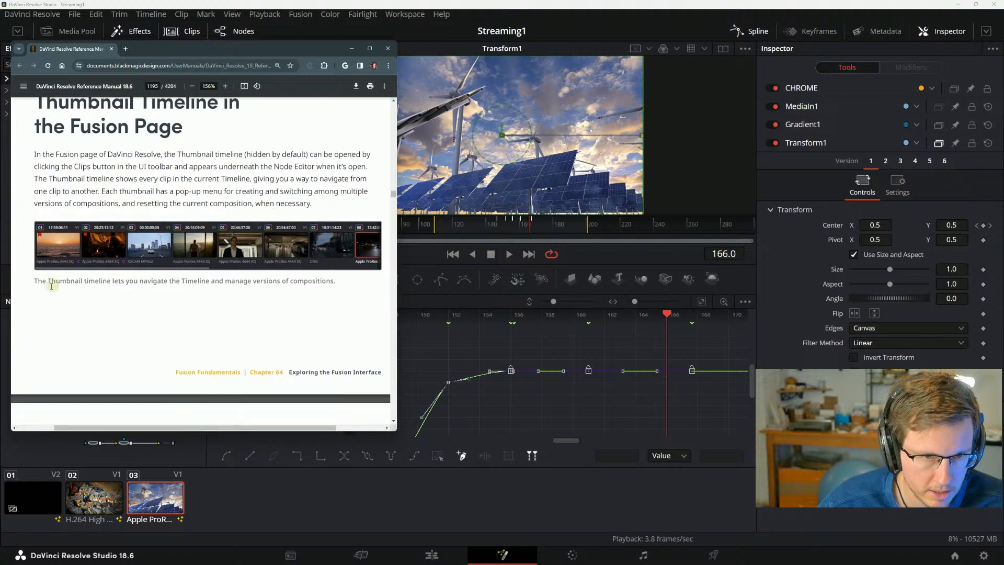
scroll(50, 286, down, 6)
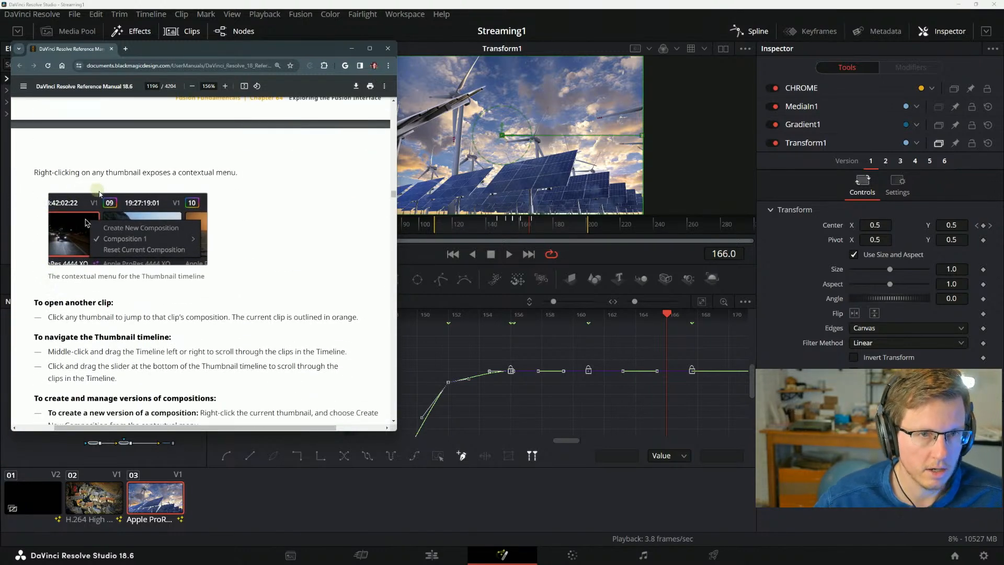
Create a new composition version for clip 03 in the Thumbnail timeline.
right_click(149, 497)
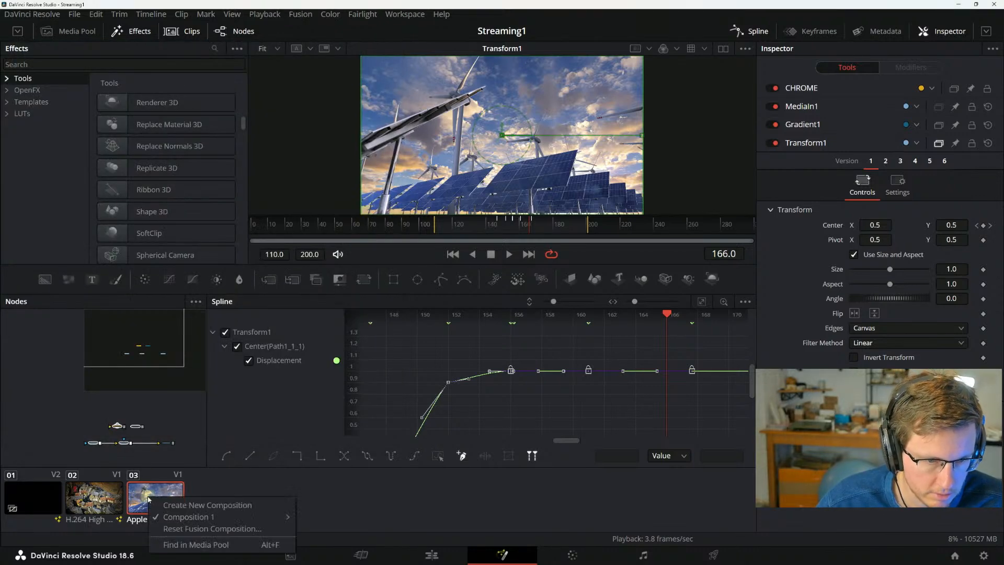
click(194, 516)
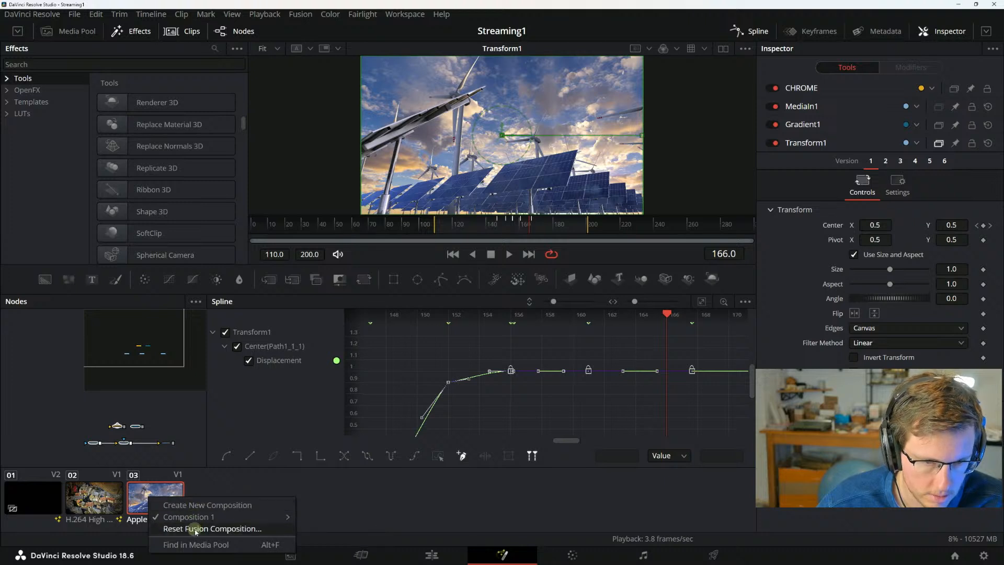
click(208, 505)
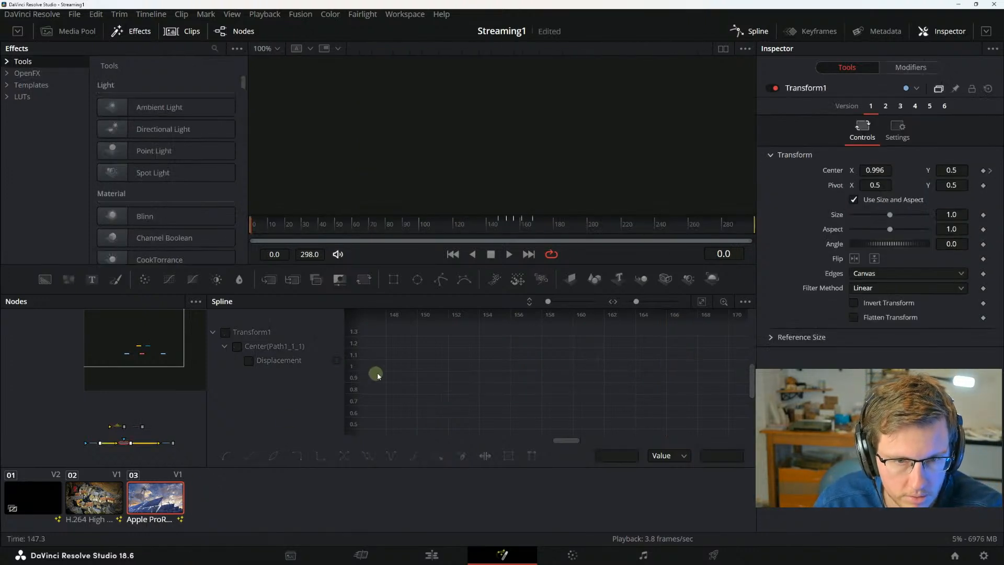
drag(174, 432, 155, 410)
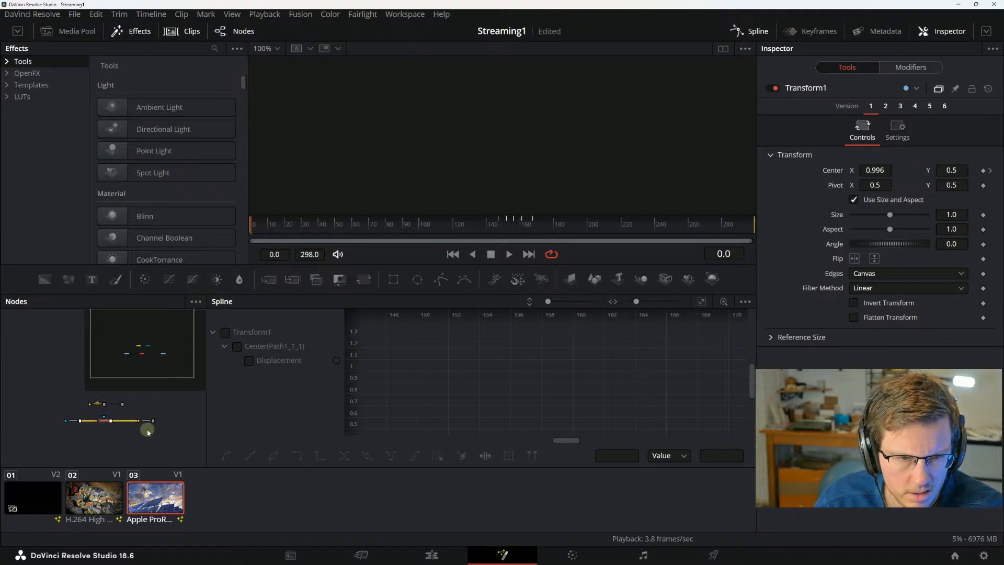
Try to delete the active Composition 2 of clip 03 and dismiss the dialog.
right_click(159, 507)
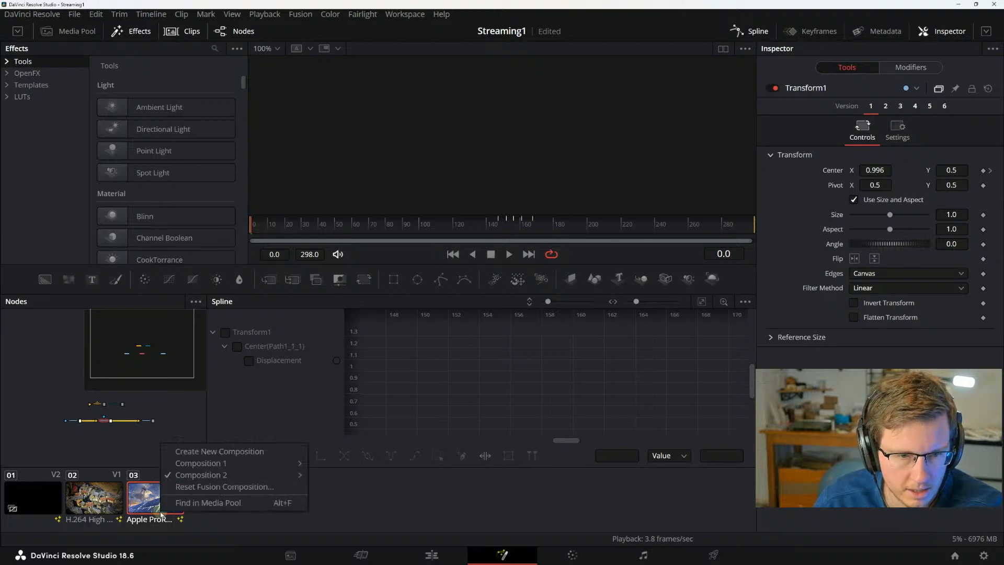
mouse_move(199, 467)
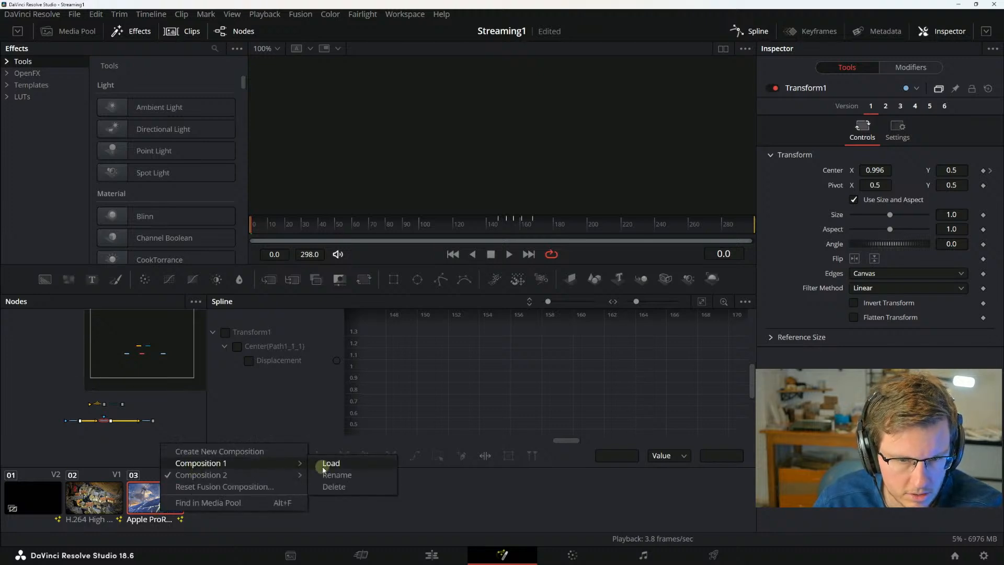
mouse_move(251, 477)
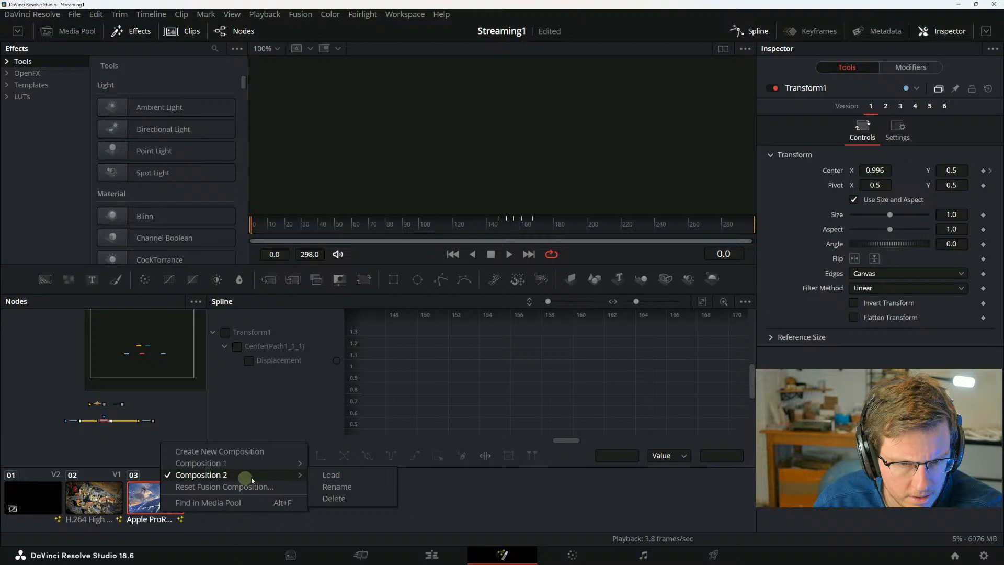
click(330, 497)
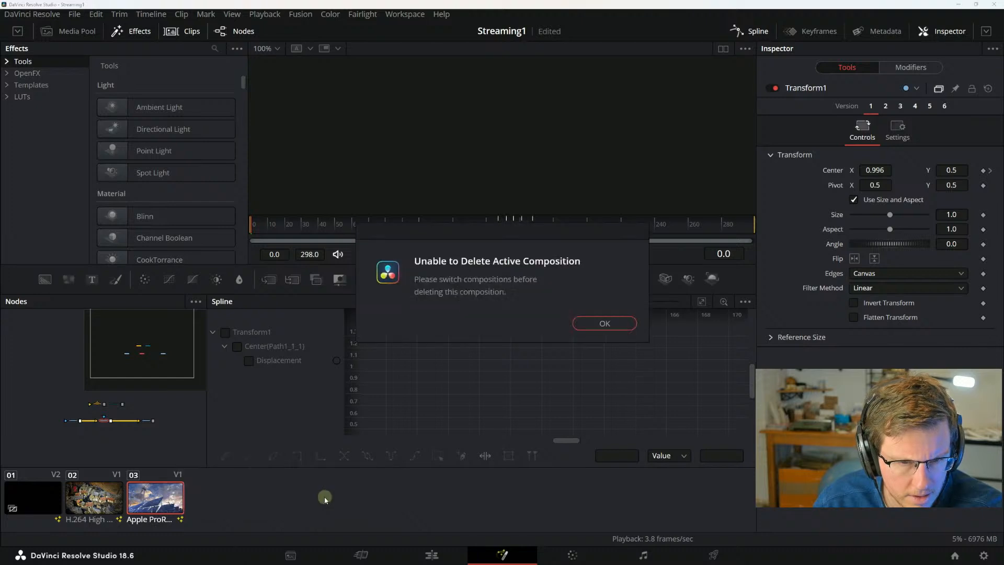
click(599, 324)
Check the nodes in clip 03's new composition version, then load Composition 1 in its place.
right_click(160, 494)
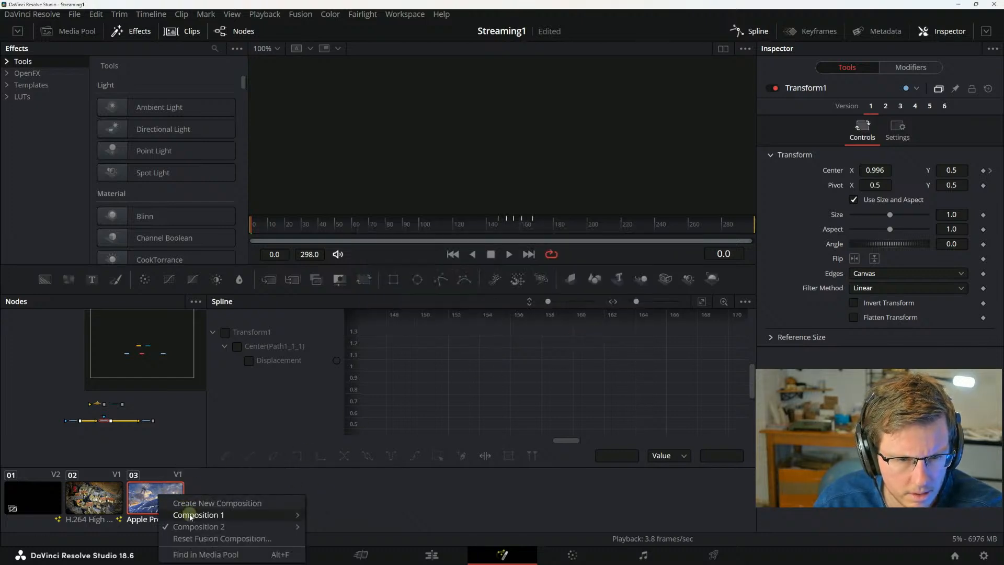
mouse_move(245, 517)
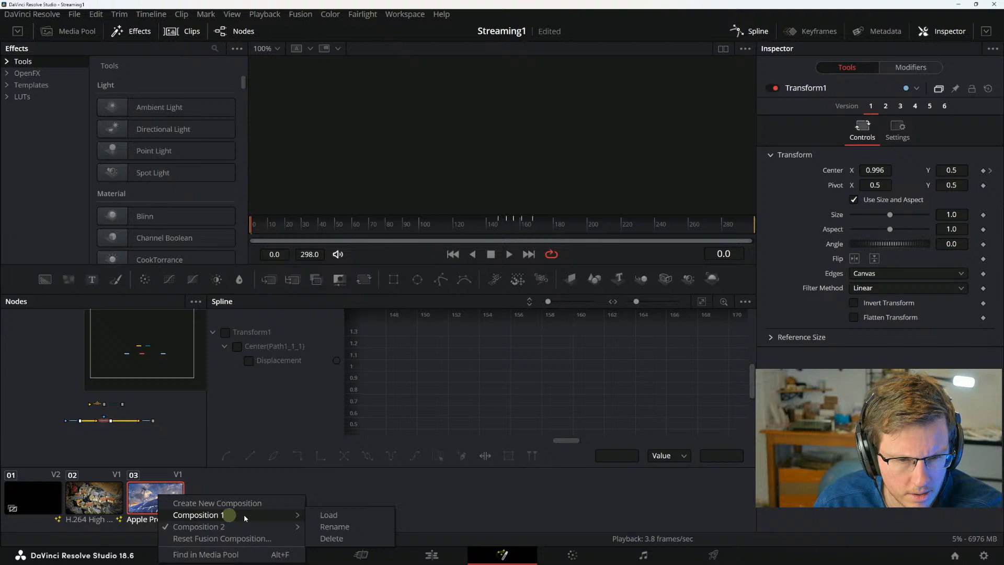
click(79, 391)
scroll(102, 435, up, 1)
scroll(106, 435, up, 1)
scroll(112, 437, up, 3)
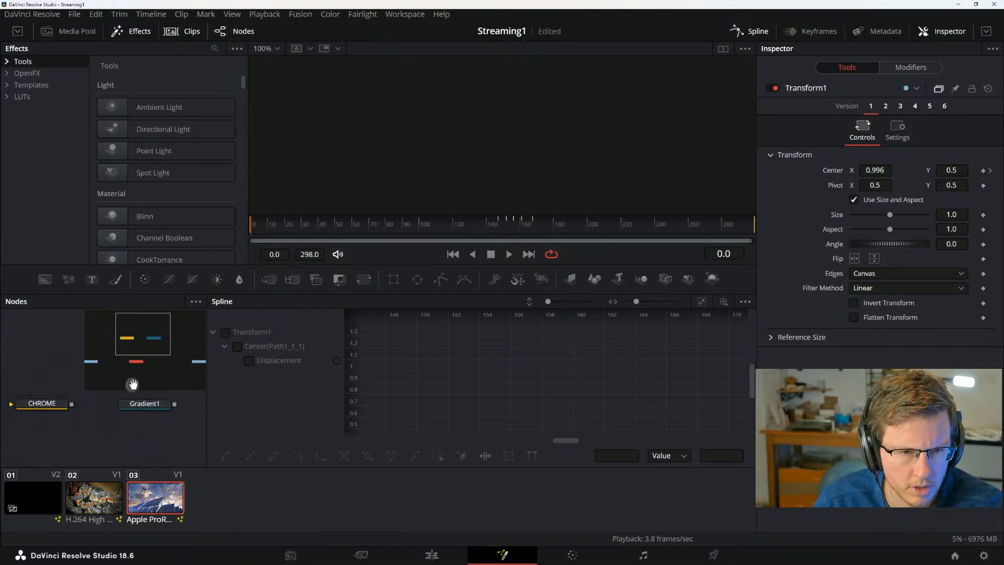
drag(117, 445, 137, 398)
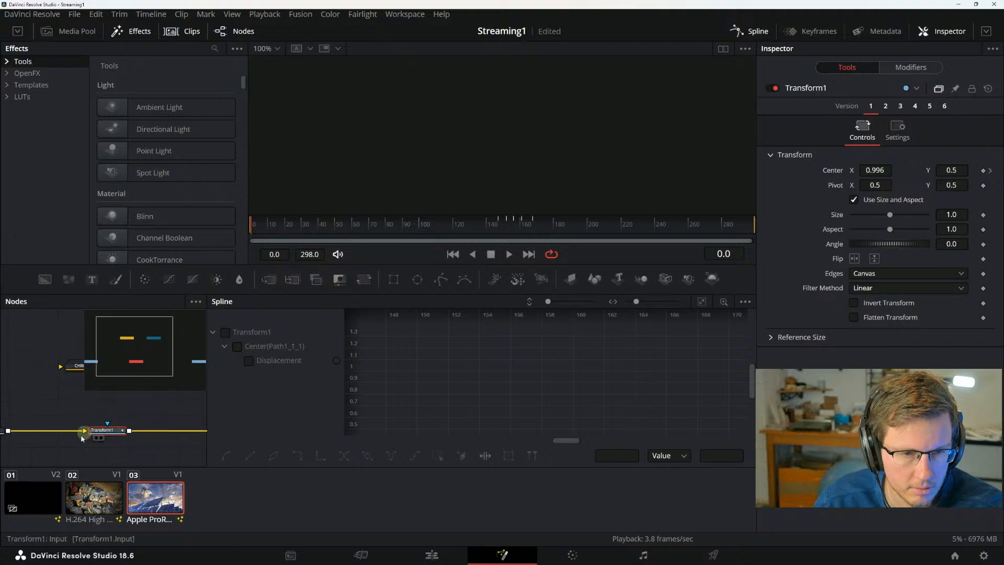
right_click(157, 501)
mouse_move(209, 451)
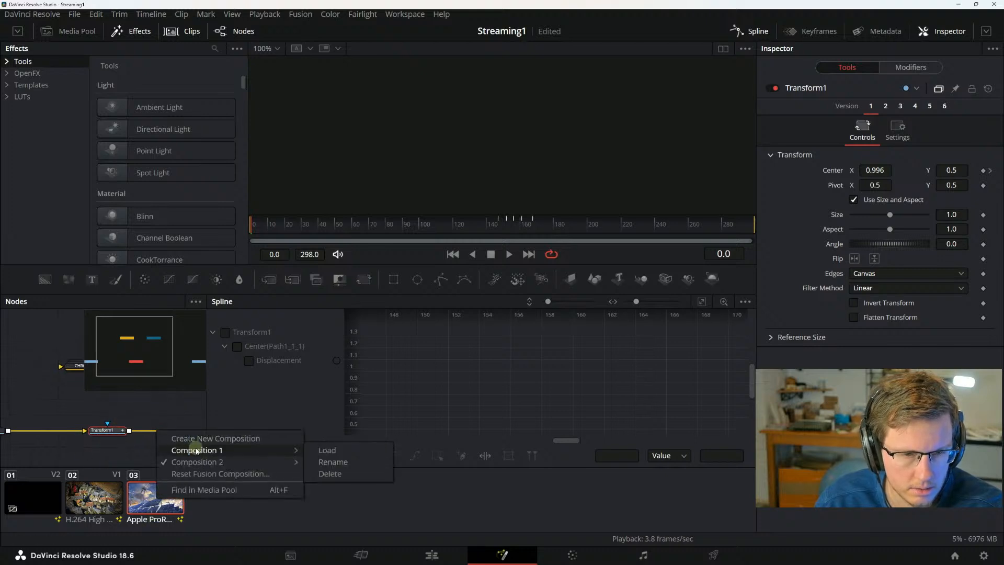
click(348, 452)
Return to the manual and read how to open another clip from the Thumbnail timeline.
key(alt+Tab)
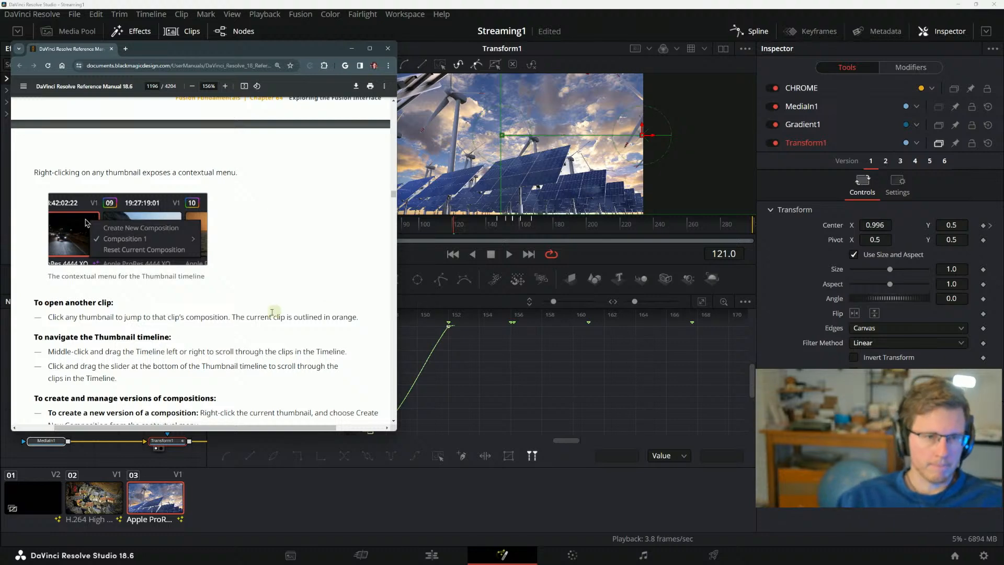
scroll(224, 357, down, 3)
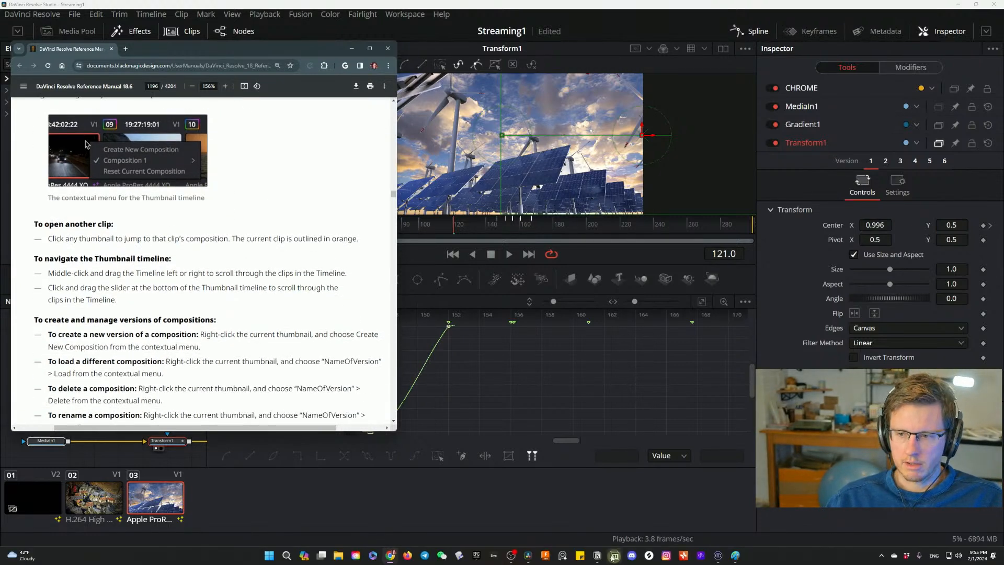
scroll(131, 319, up, 3)
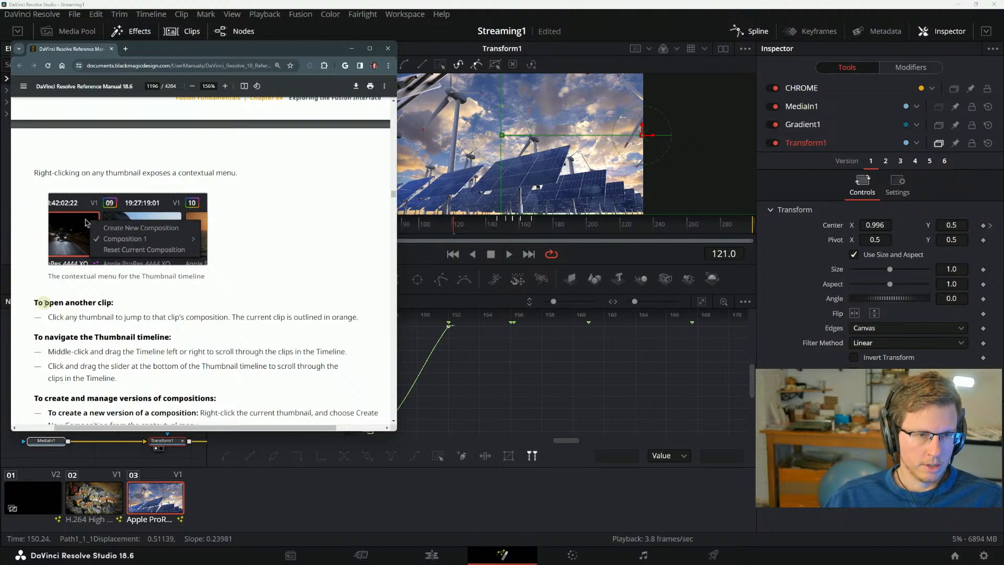
drag(48, 316, 204, 318)
click(155, 323)
click(204, 318)
Open clip 02's composition and display its Merge3D1 node in the viewer.
click(93, 494)
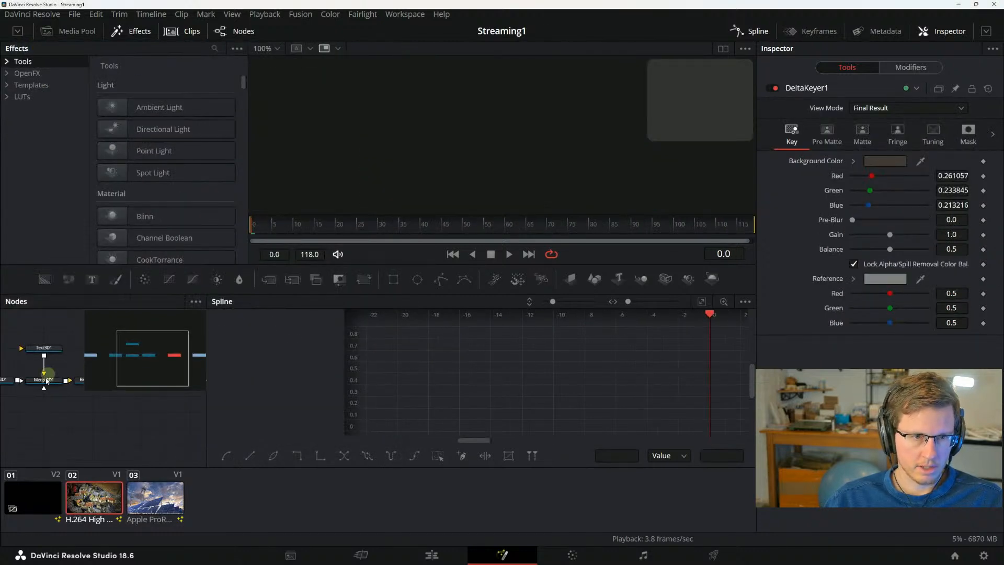
click(44, 379)
key(1)
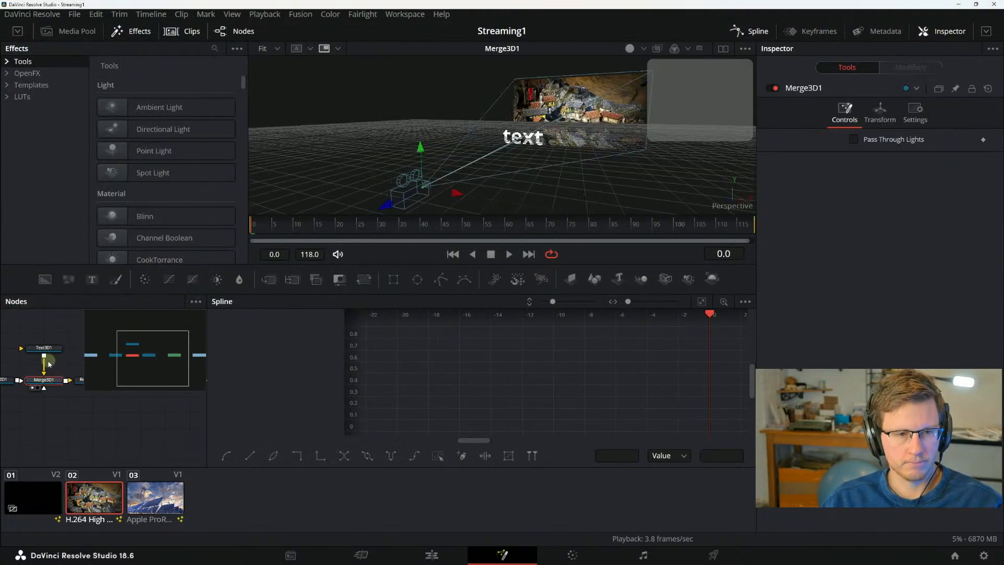
Read the manual's Thumbnail timeline navigation instructions and try them on clip 03, cancelling the composition overwrite.
key(alt+Tab)
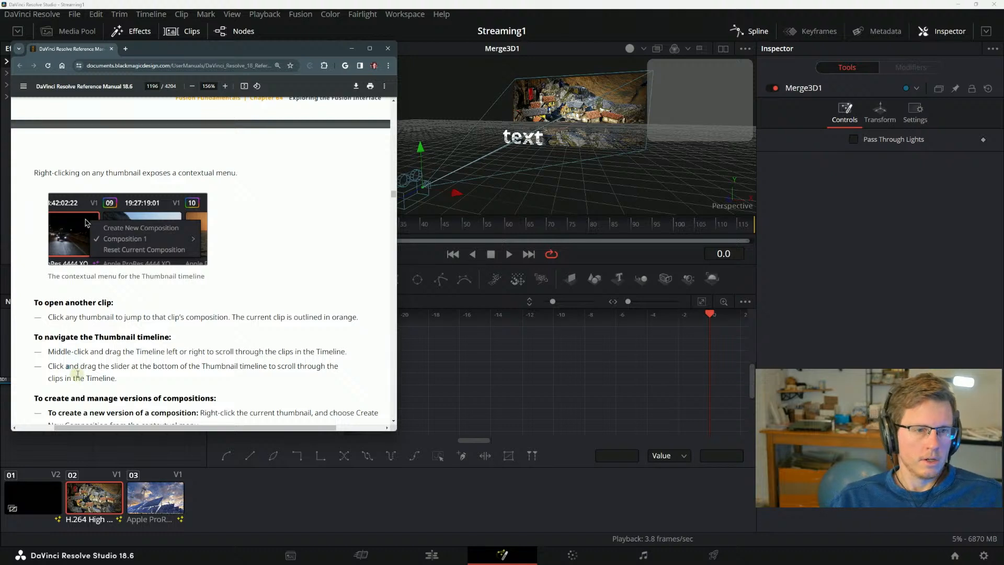
scroll(79, 323, down, 1)
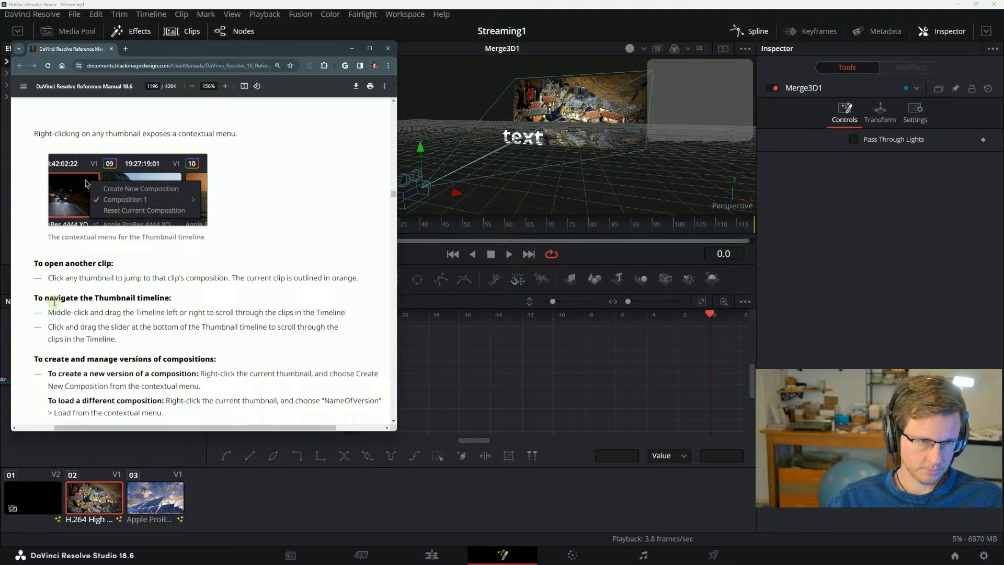
click(153, 502)
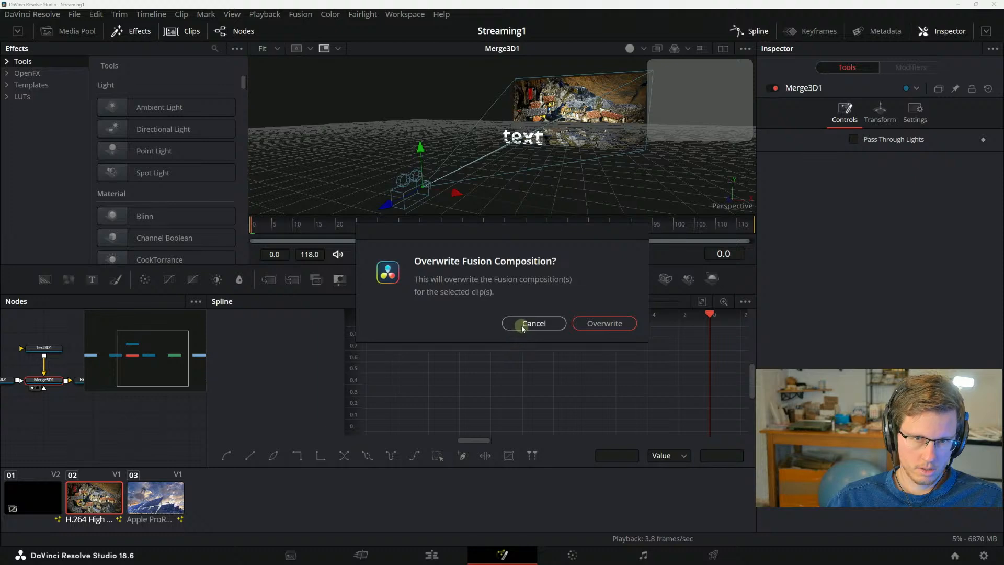
click(522, 326)
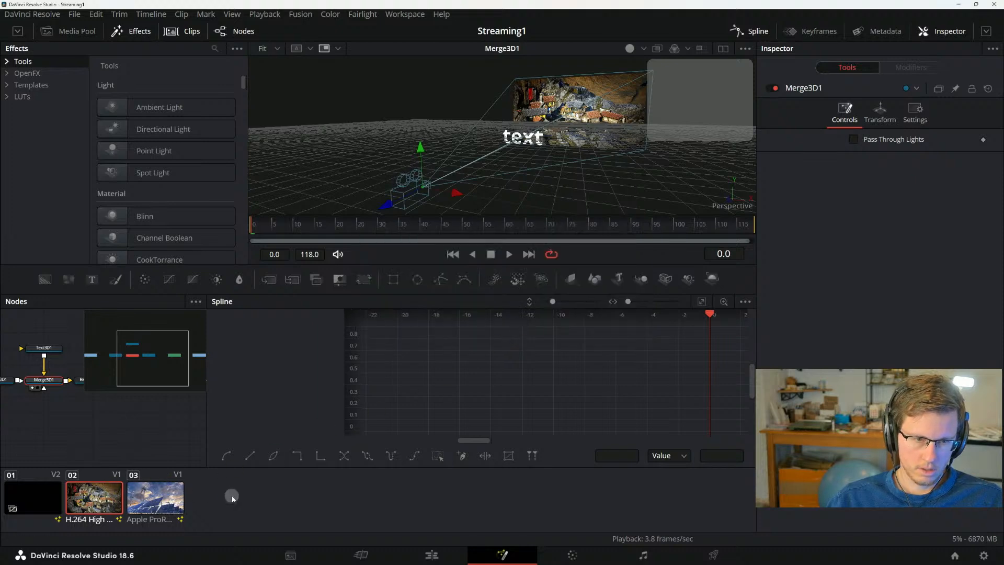
Read the manual's instructions on managing and resetting compositions, identifying thumbnails, and the start of The Media Pool in the Fusion Page.
key(alt+Tab)
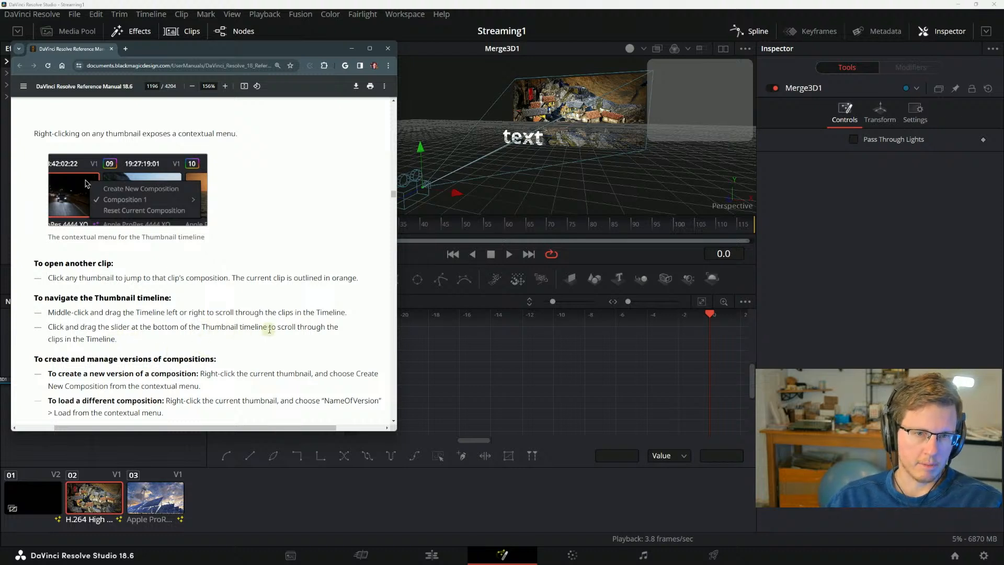
scroll(112, 336, down, 1)
scroll(112, 337, down, 1)
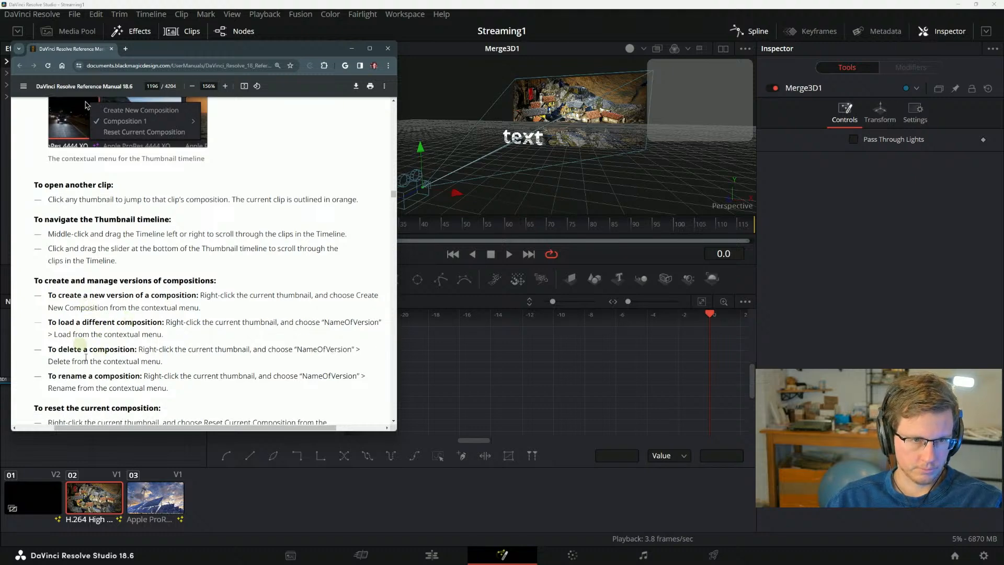
click(88, 504)
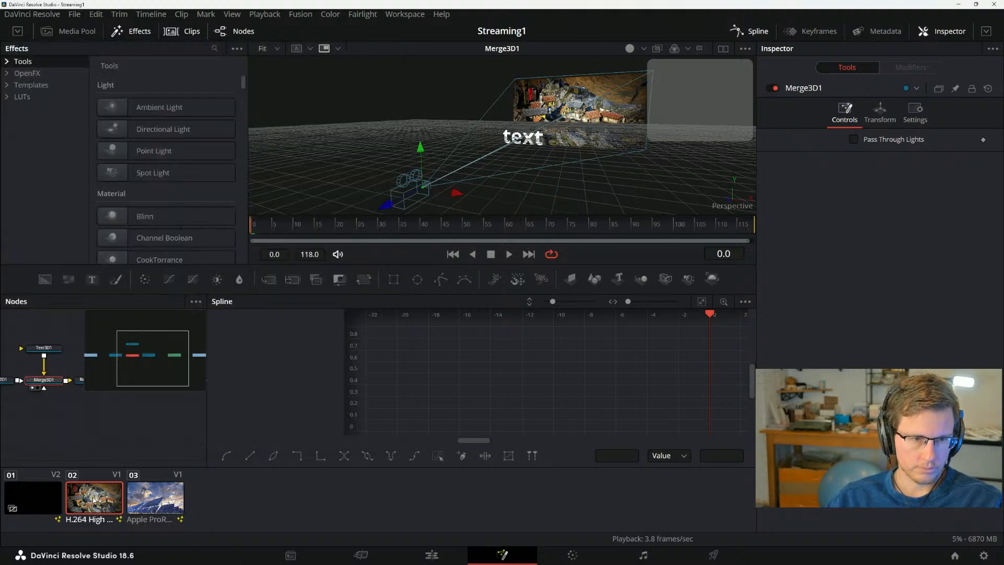
key(alt+Tab)
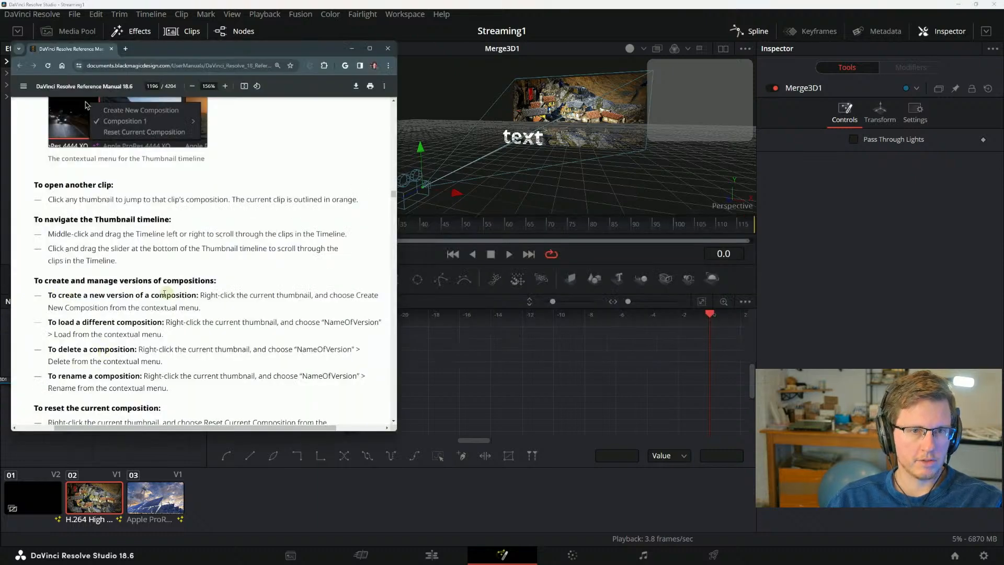
scroll(209, 290, down, 2)
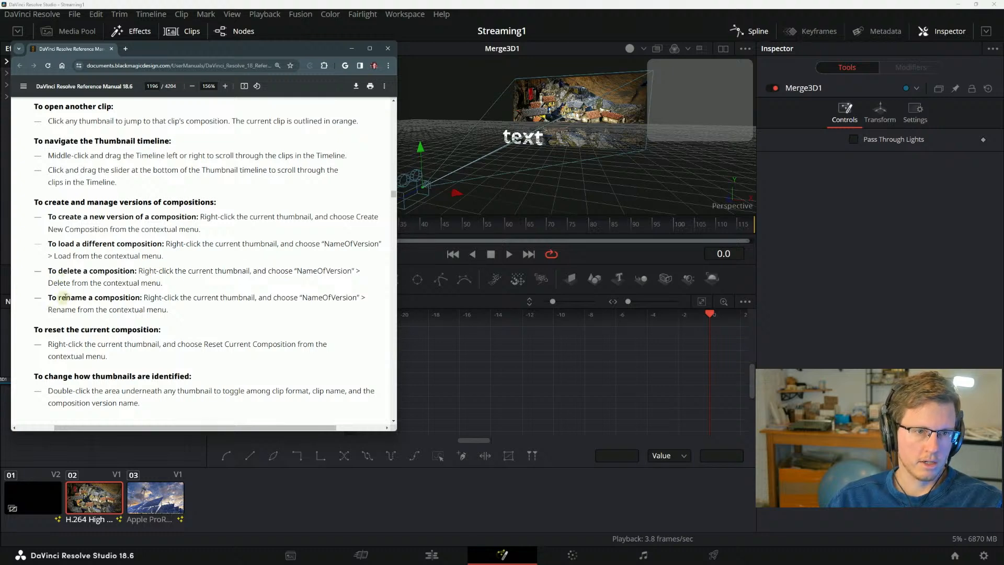
scroll(121, 308, down, 2)
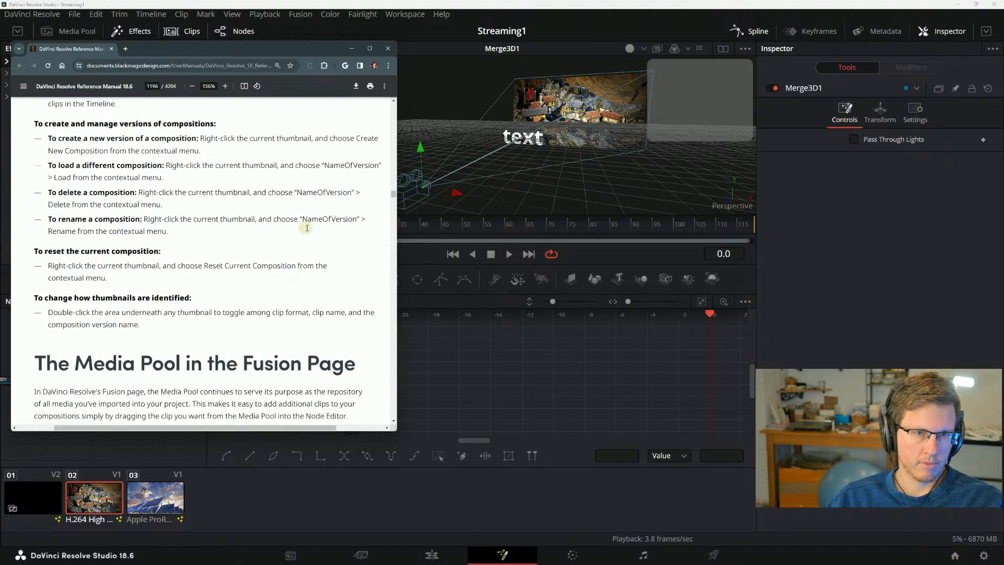
scroll(175, 245, down, 1)
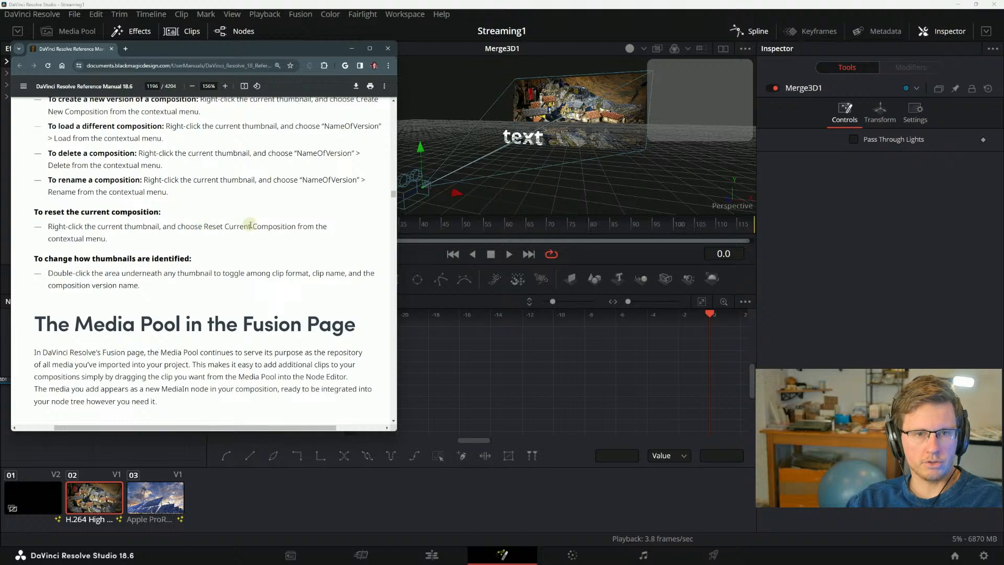
scroll(209, 220, down, 2)
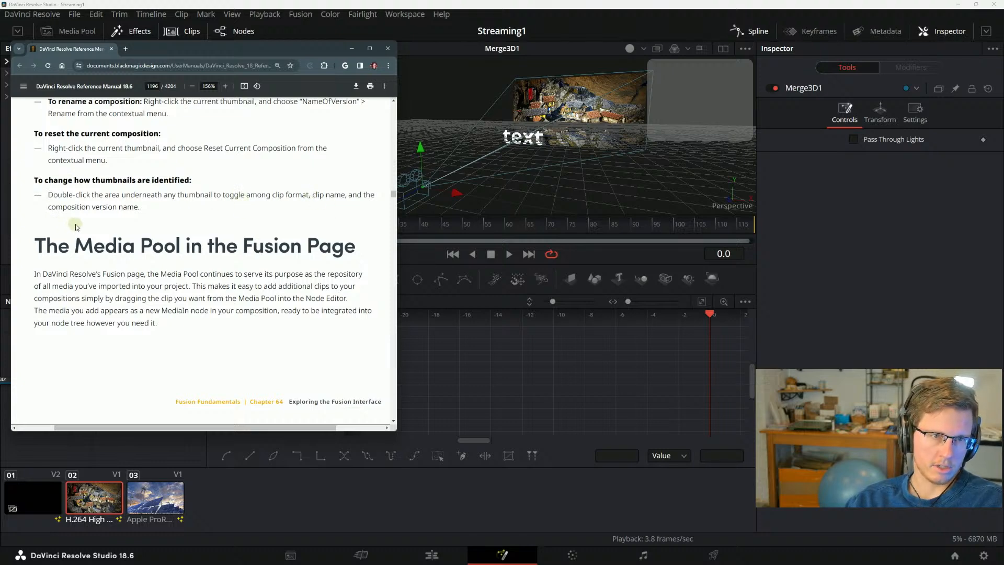
Read the manual's section on the Media Pool in the Fusion page, including the tip on adding clips to connection lines.
scroll(78, 225, down, 1)
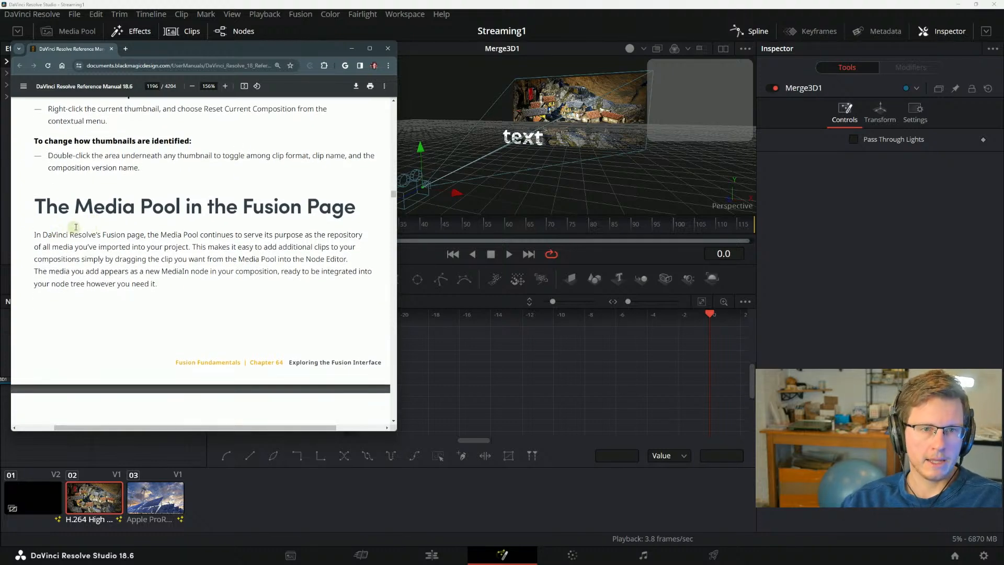
scroll(157, 198, down, 1)
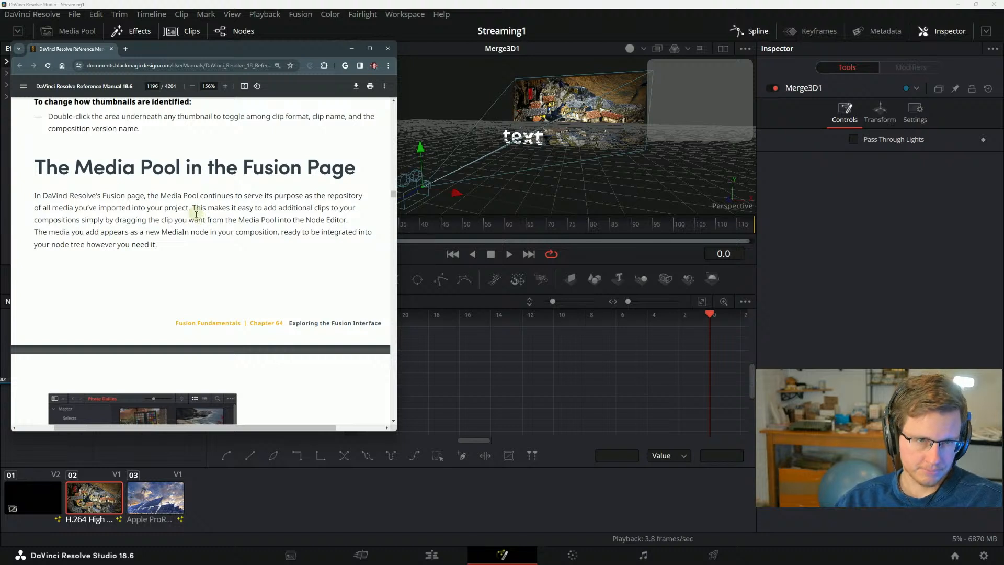
scroll(235, 204, down, 1)
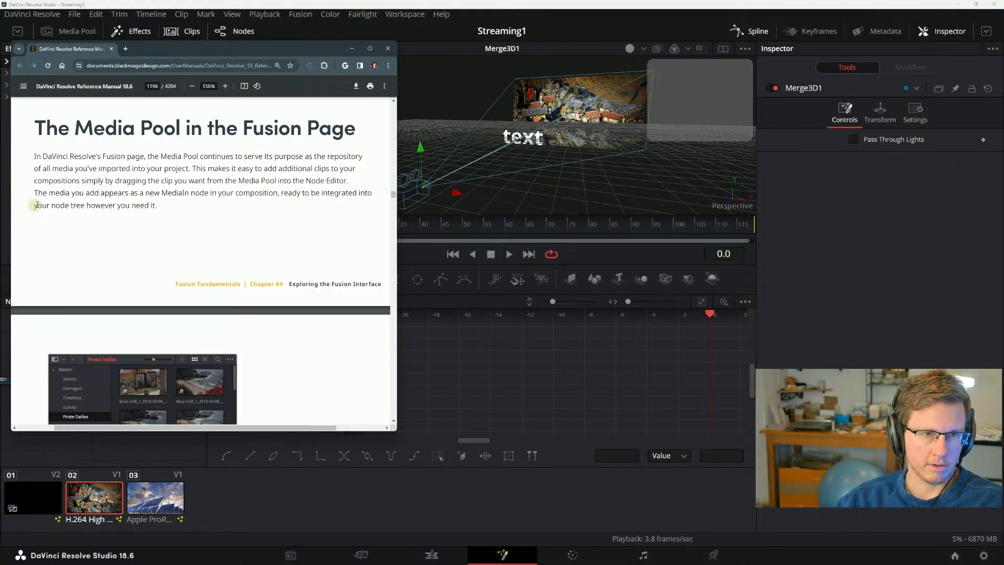
scroll(104, 209, down, 3)
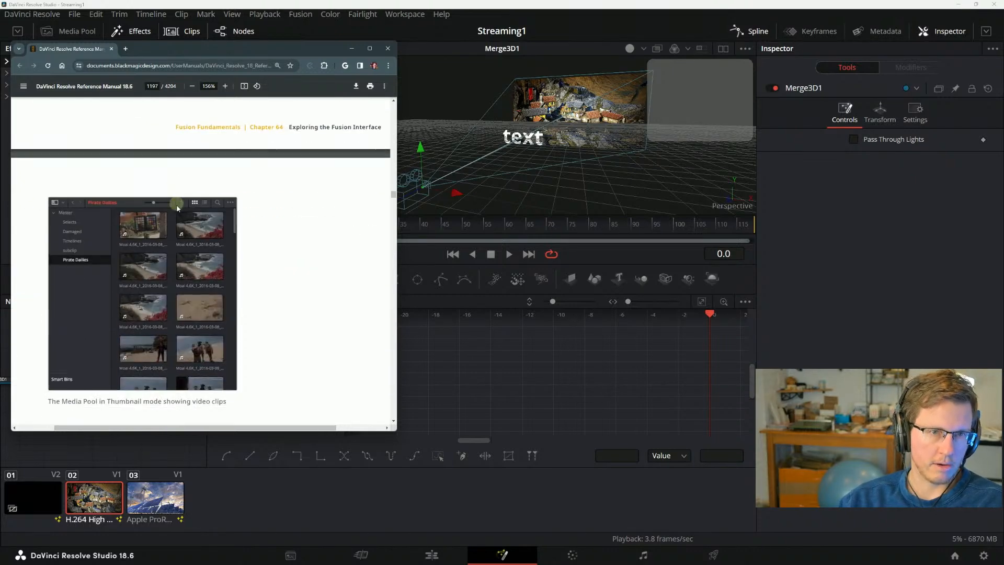
scroll(121, 195, up, 2)
scroll(105, 225, down, 3)
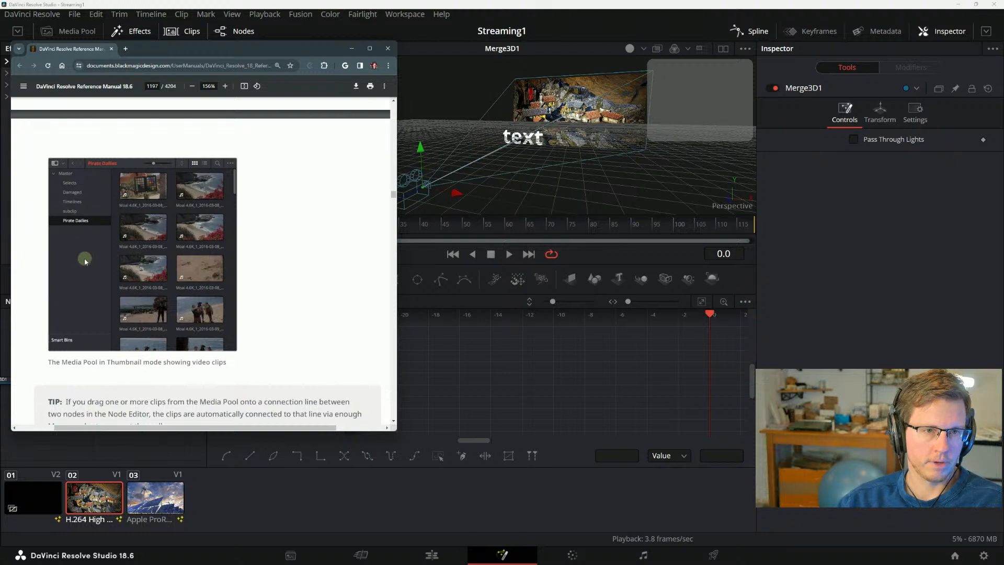
scroll(78, 293, down, 1)
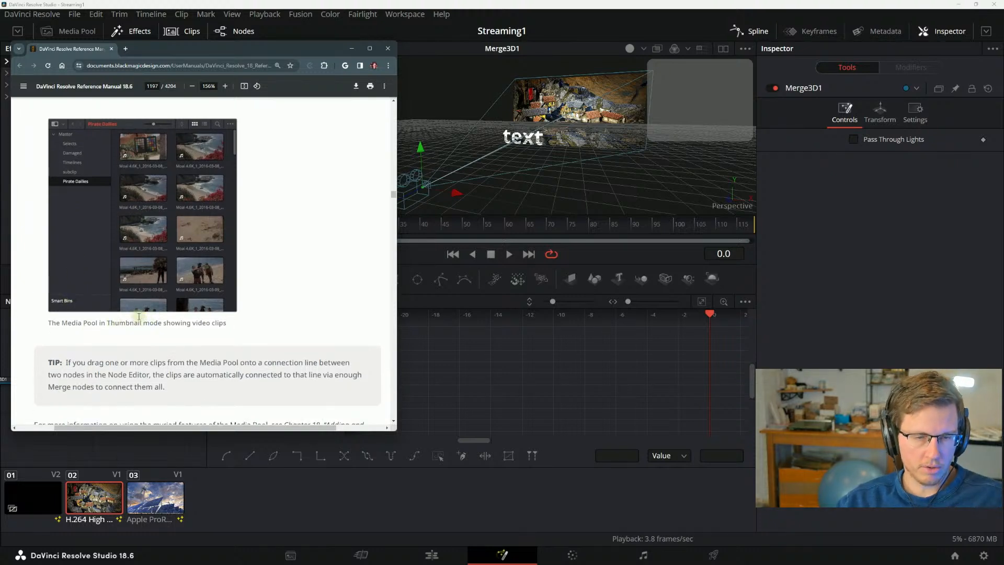
scroll(209, 345, down, 1)
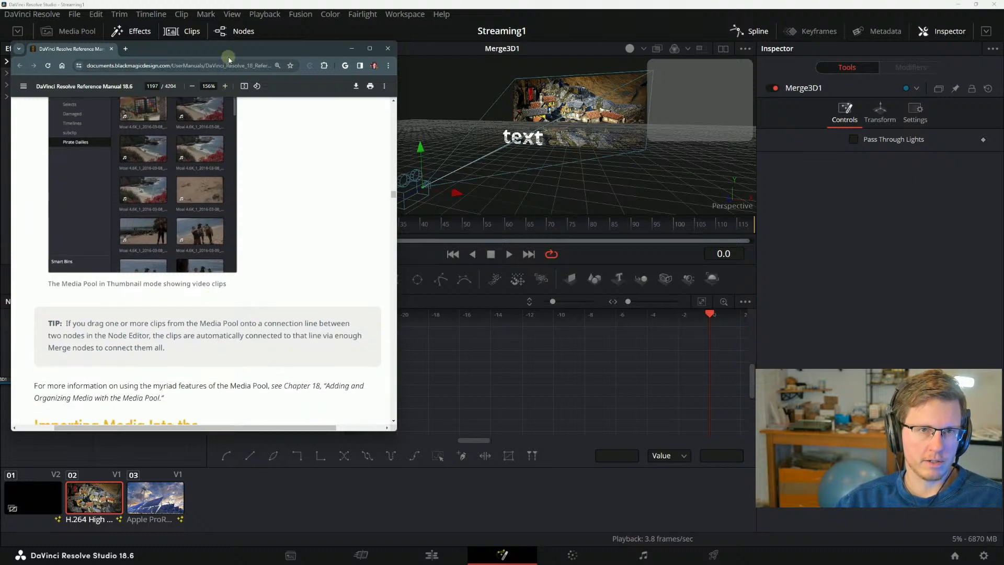
Show the Media Pool, add Village bounce.mp4 to the Node Editor as a separate node, and delete that node.
drag(269, 53, 690, 51)
click(73, 32)
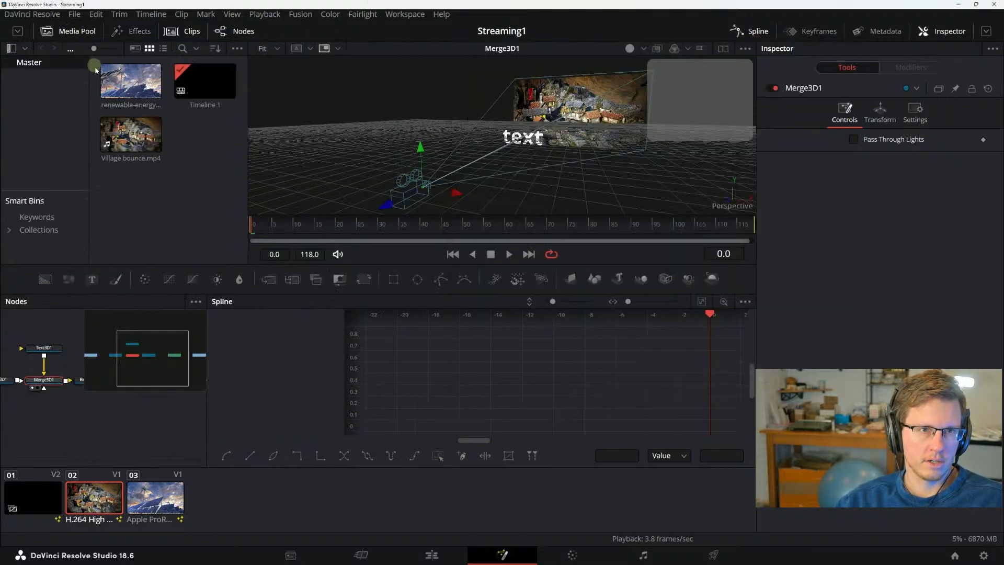
drag(131, 134, 47, 428)
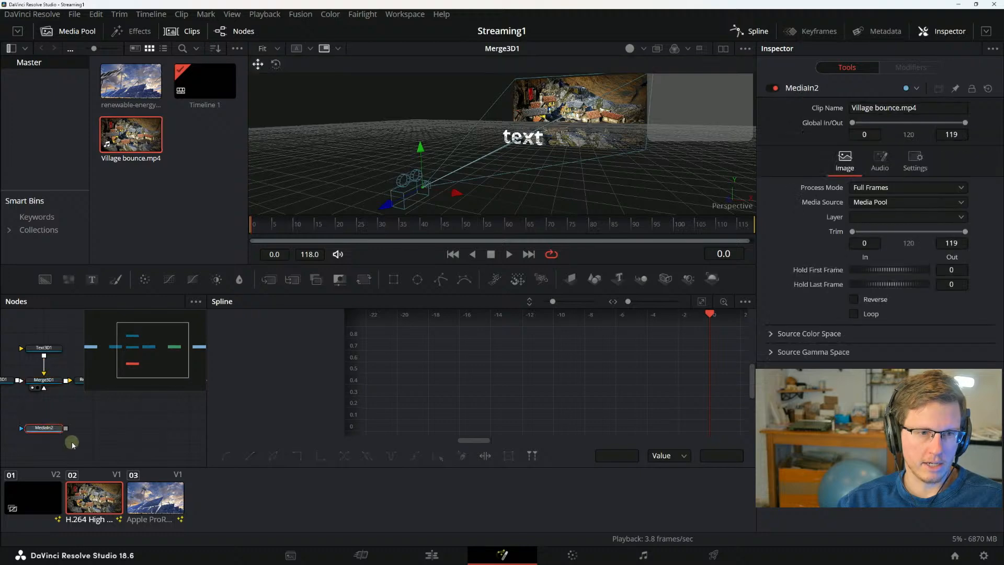
key(Delete)
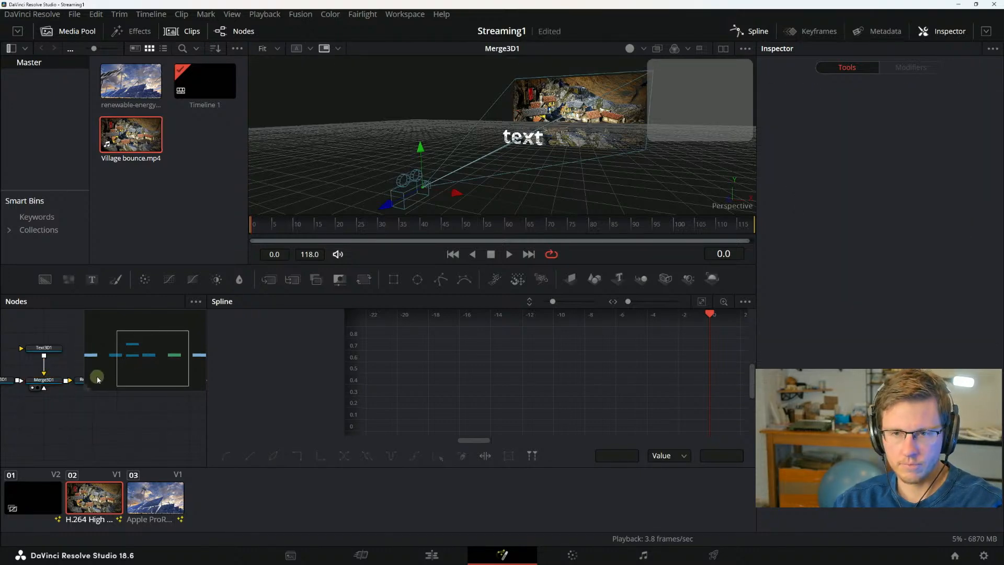
Widen the Node Editor and bring the whole node tree from MediaIn1 to MediaOut1 into view.
key(alt+Tab)
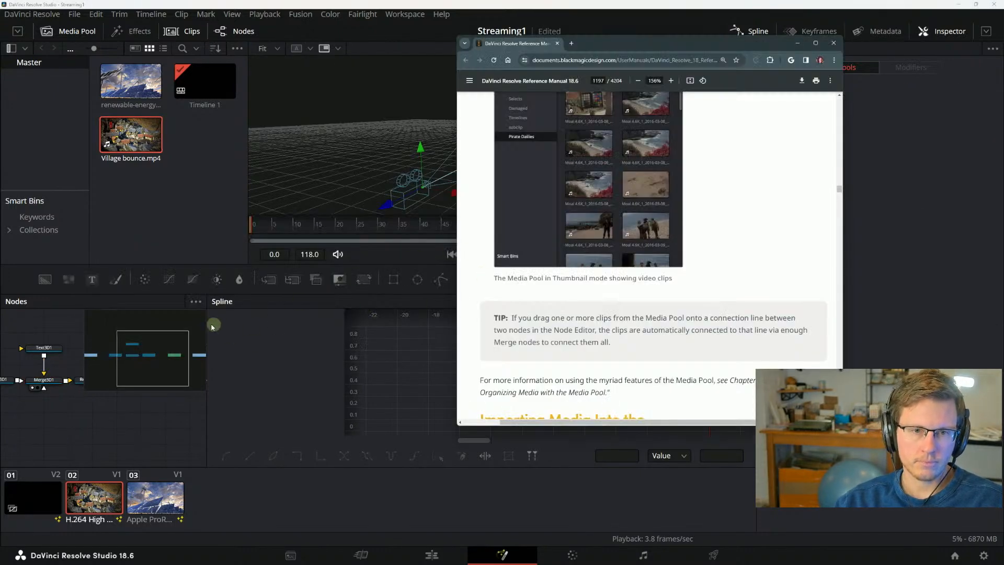
drag(205, 322, 470, 322)
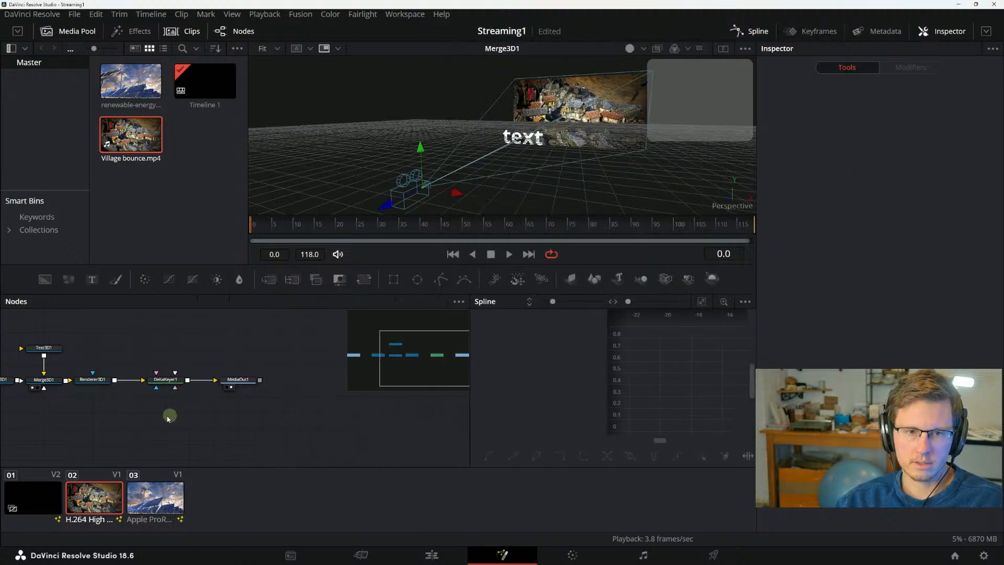
right_click(254, 420)
drag(137, 420, 288, 435)
scroll(288, 432, down, 3)
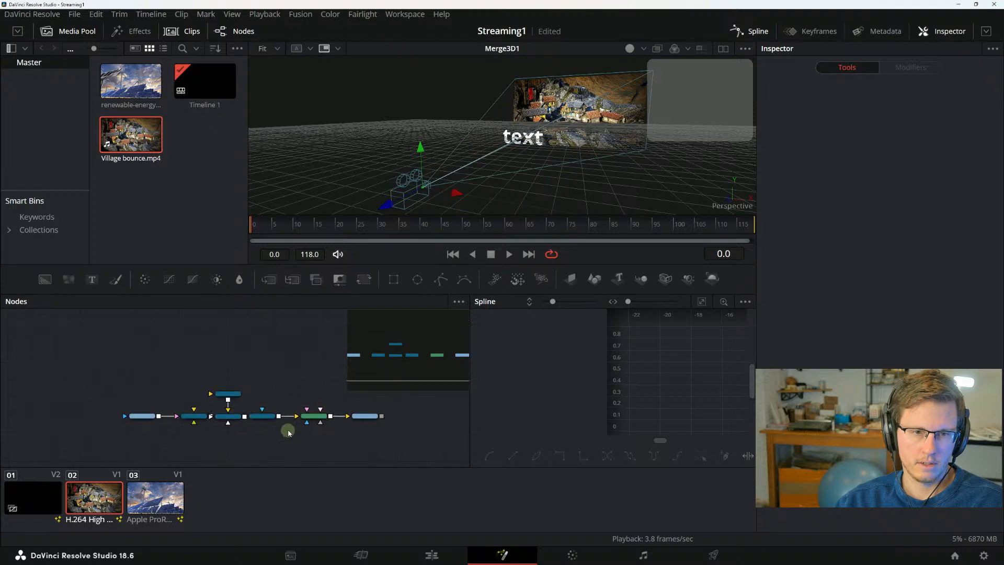
scroll(293, 427, up, 3)
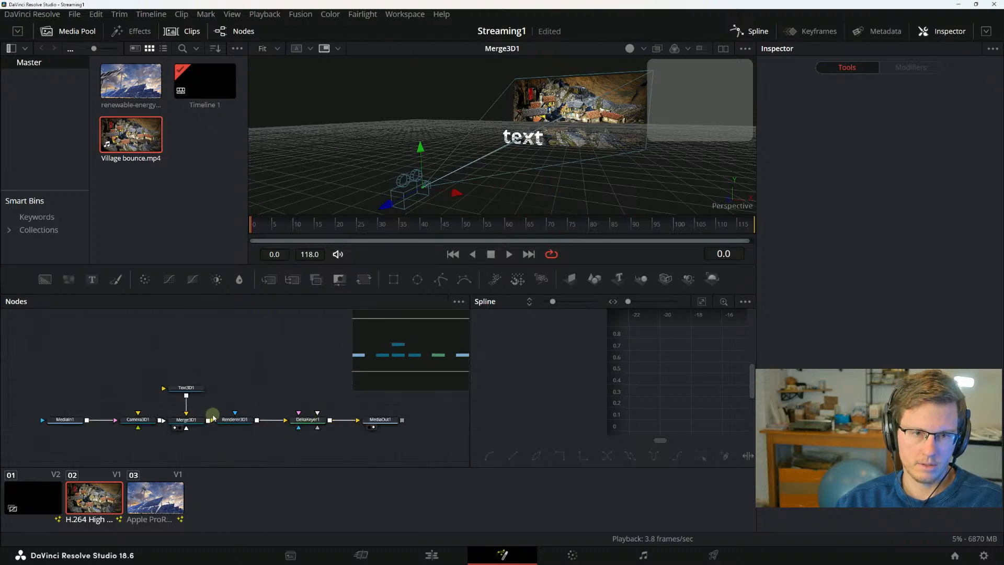
Try placing Village bounce.mp4 from the Media Pool onto the connection between Renderer3D1 and DeltaKeyer1, and undo it.
key(alt+Tab)
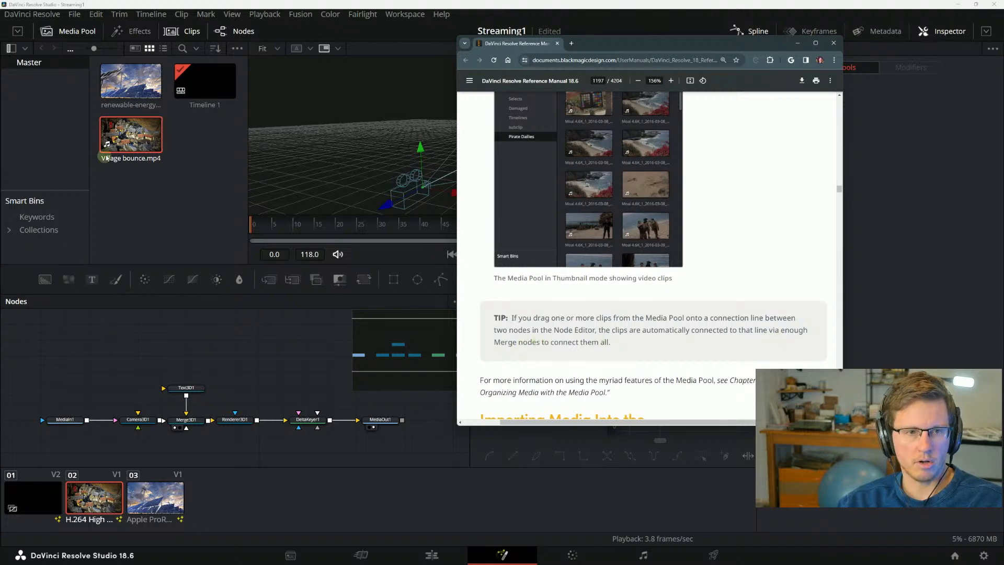
drag(102, 150, 274, 420)
key(ctrl+z)
Return to the manual and read Importing Media Into the Media Pool on the Fusion Page.
key(alt+Tab)
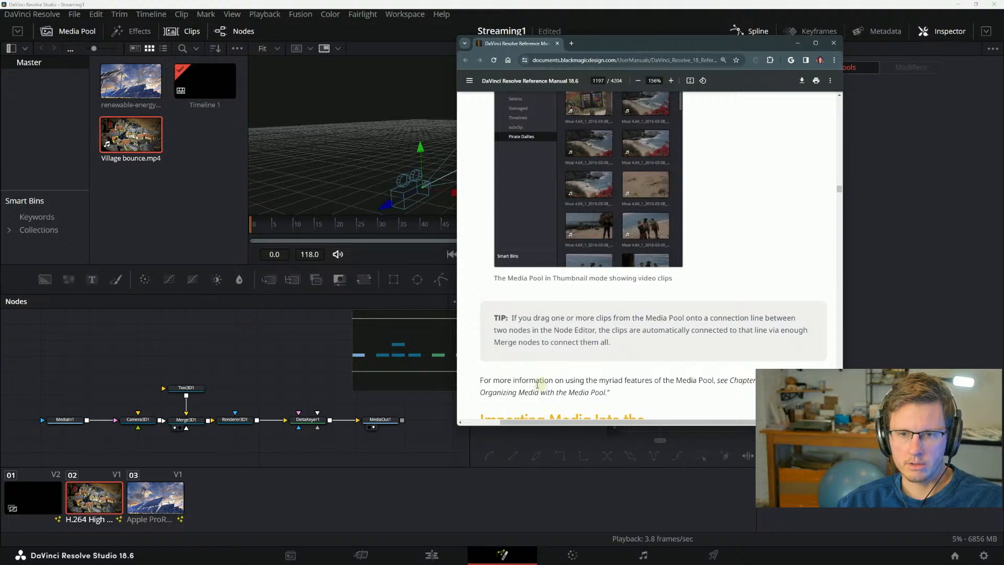
drag(509, 381, 599, 381)
click(617, 381)
scroll(612, 381, down, 2)
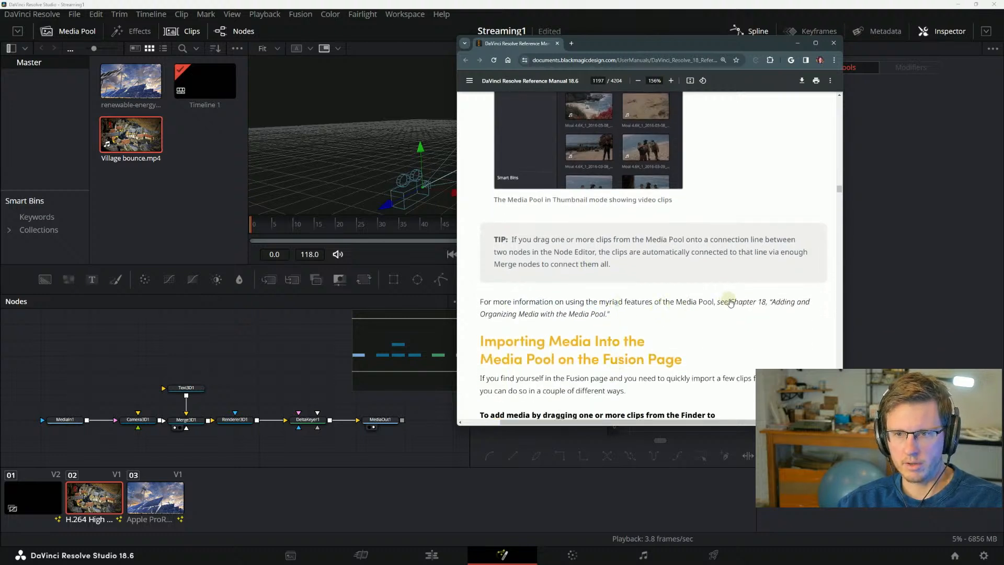
scroll(740, 321, down, 2)
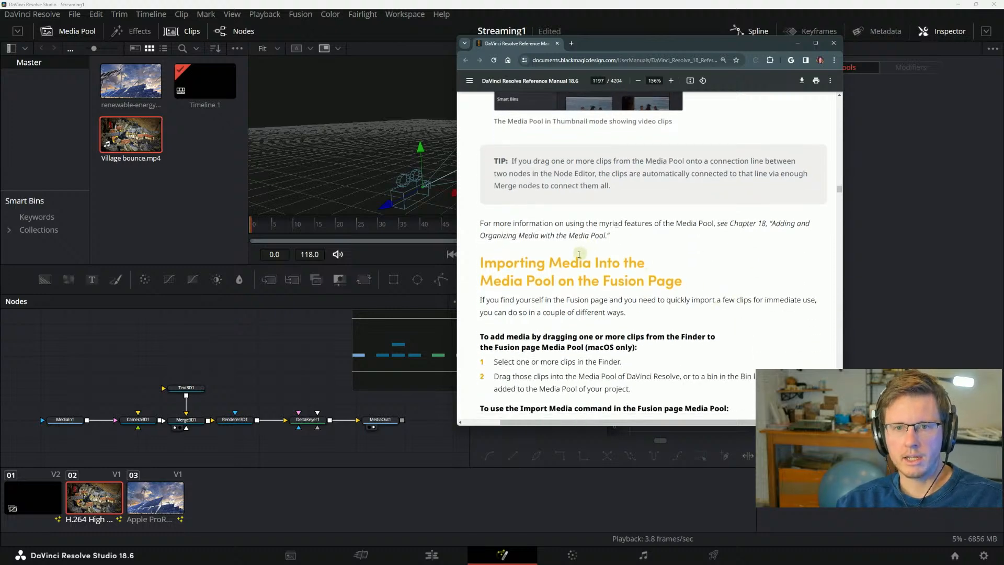
scroll(576, 255, down, 2)
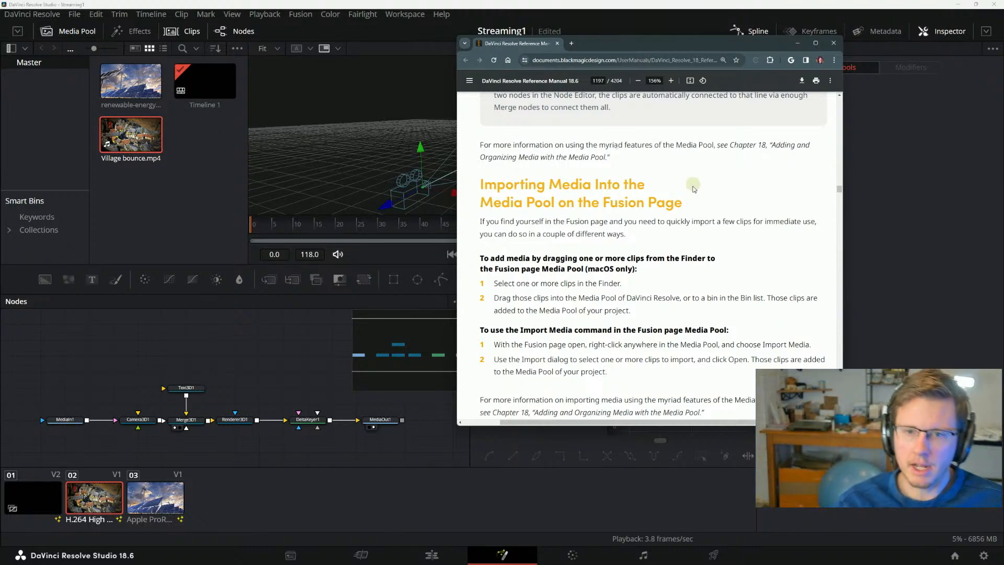
drag(635, 52, 530, 62)
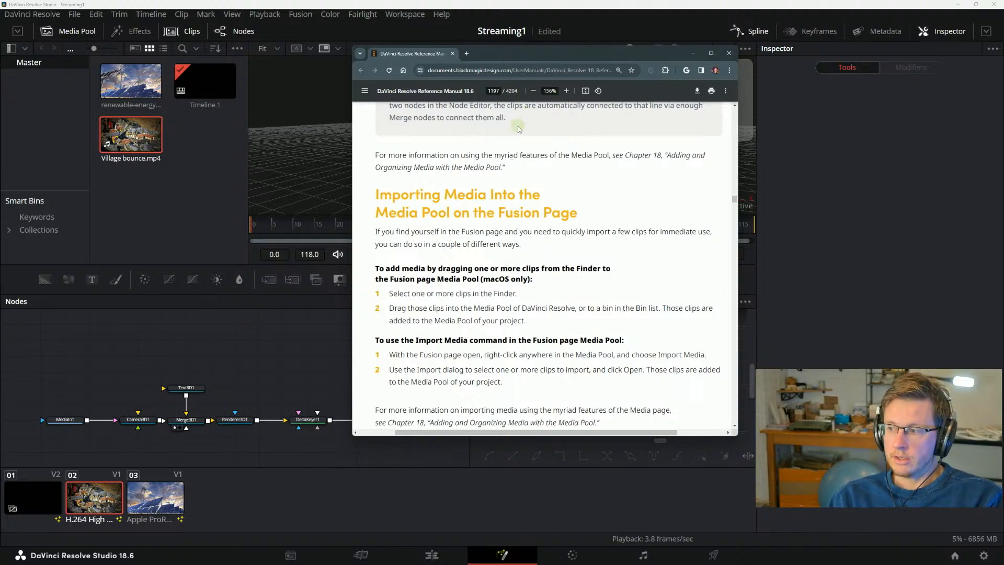
Go to page 1166 of the manual to look at Time Ruler and Transport Controls.
click(495, 90)
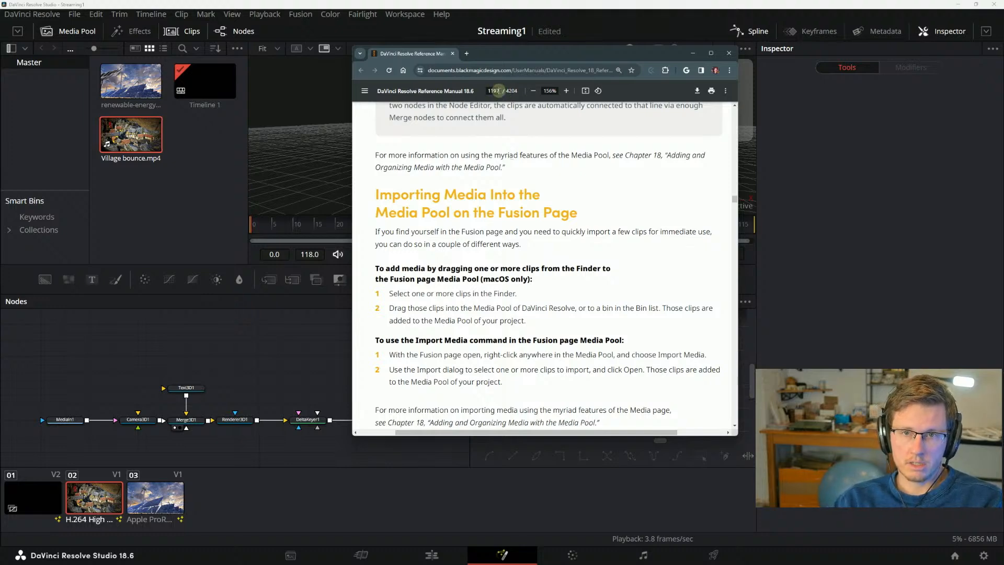
click(498, 90)
text(1166)
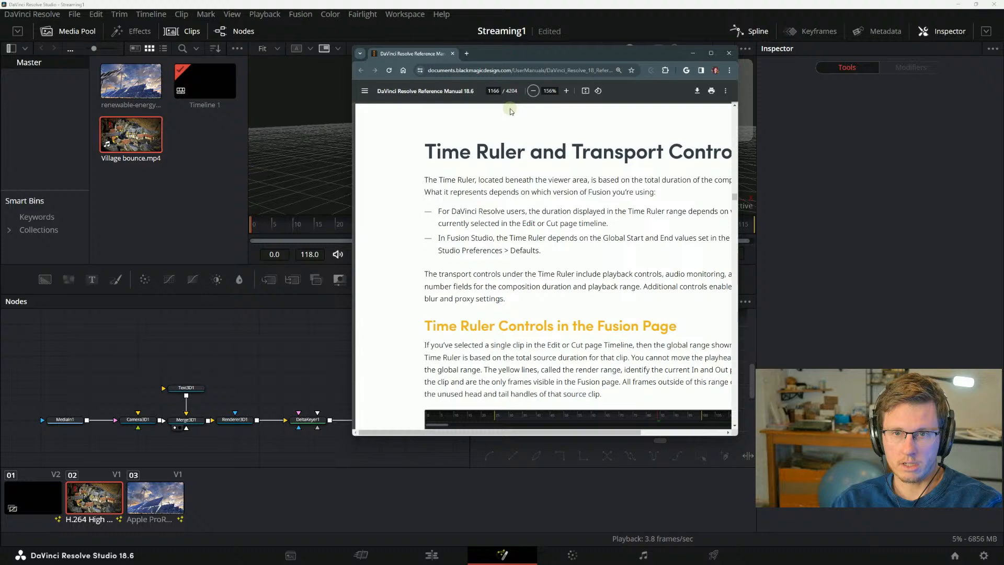
key(Return)
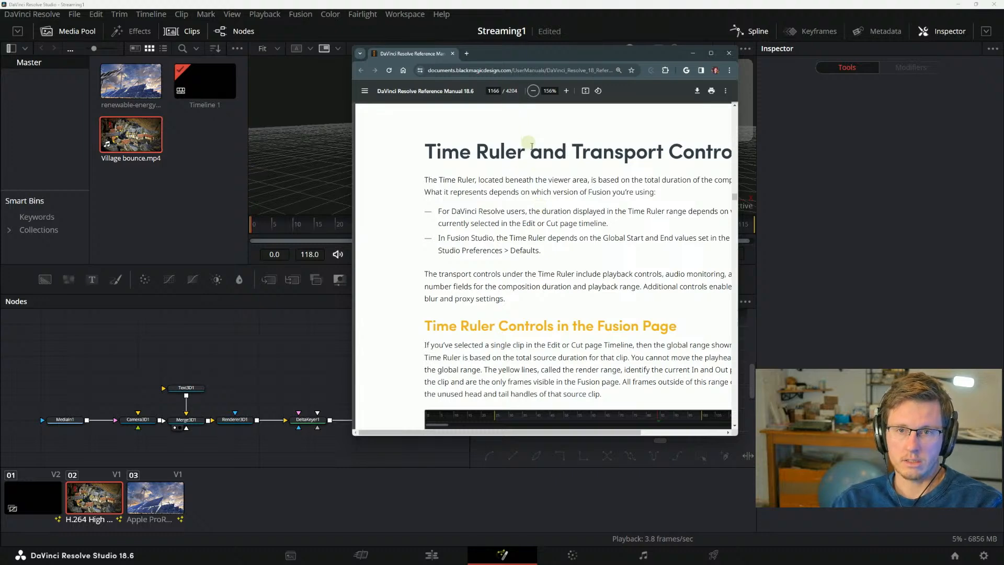
Go back to page 1197 of the manual and find the section on importing media into the Media Pool.
right_click(513, 186)
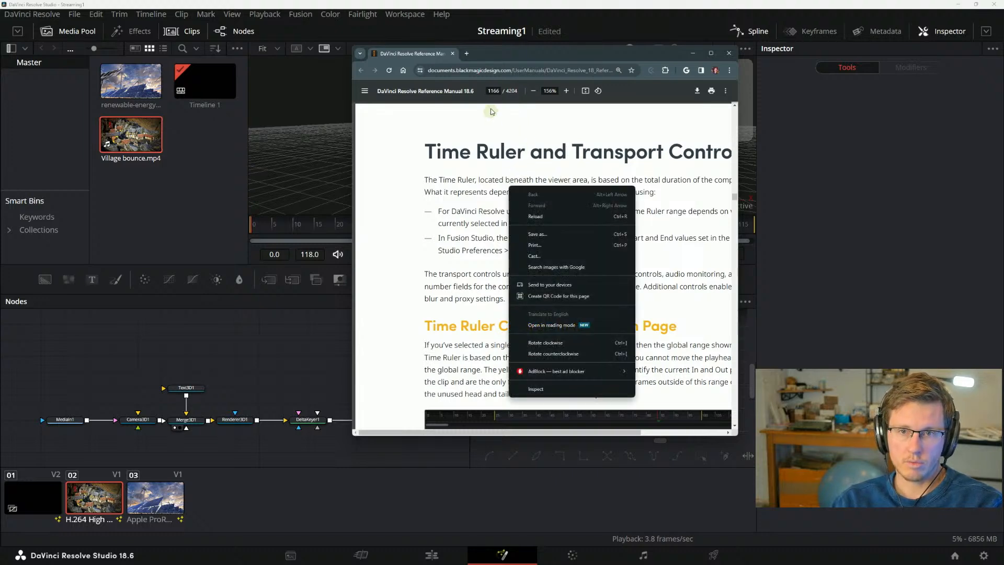
click(494, 90)
key(BackSpace)
key(BackSpace)
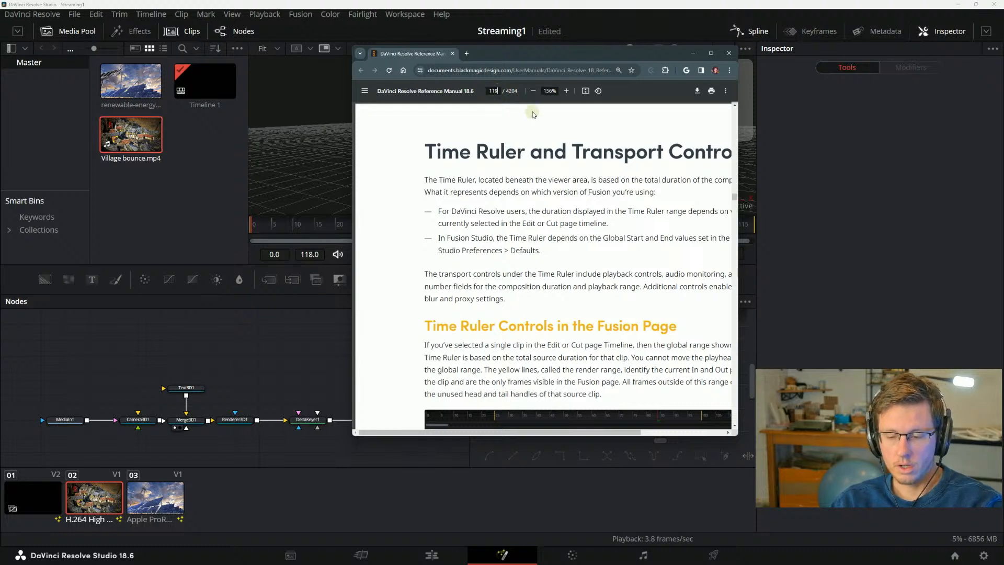
text(97)
key(Tab)
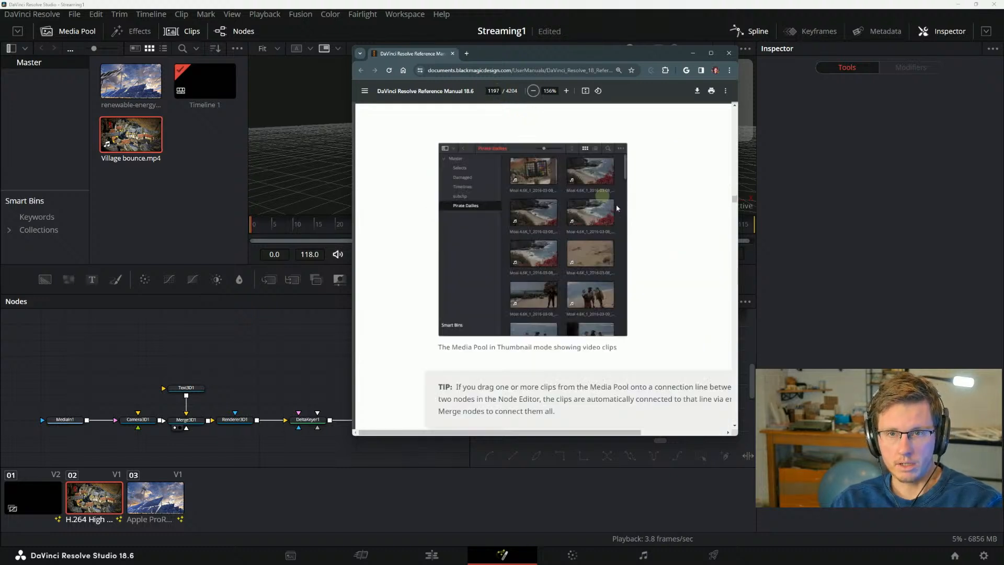
scroll(613, 211, up, 2)
scroll(625, 238, down, 4)
scroll(627, 241, down, 2)
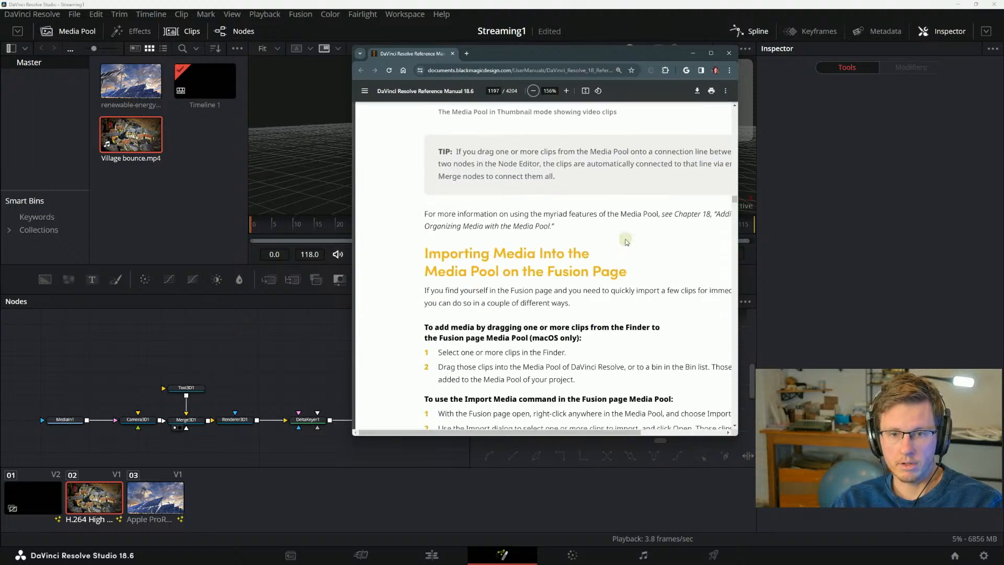
key(alt+Tab)
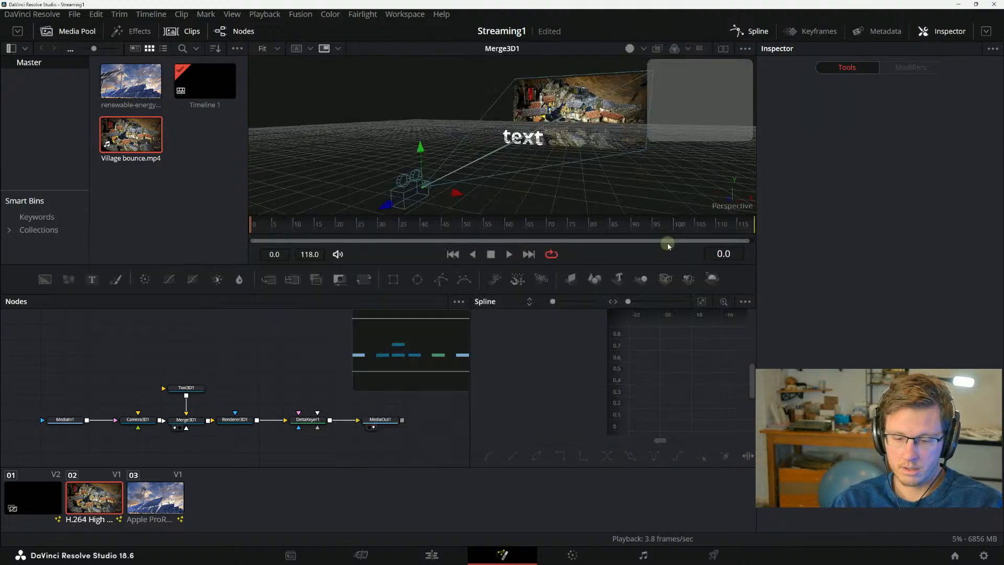
key(alt+Tab)
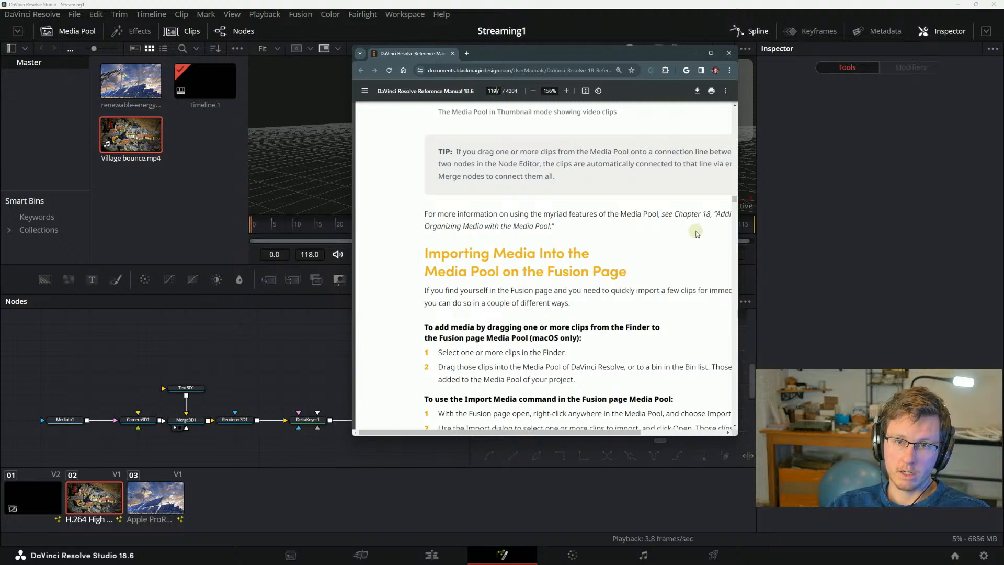
Open the Windows Calculator, divide 1600 by 30, and place its window beside the manual.
key(super)
text(calc)
key(Return)
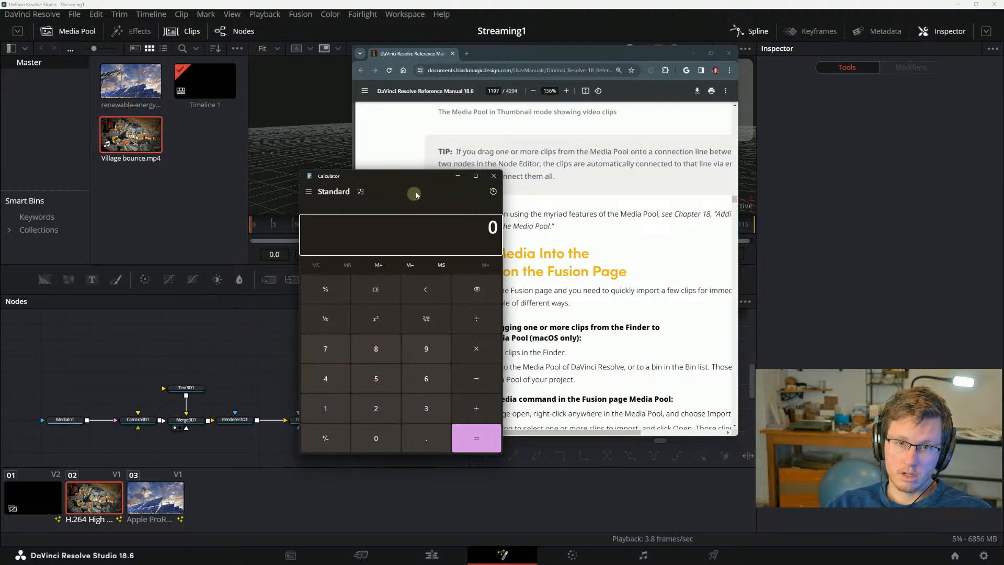
mouse_move(409, 180)
mouse_down()
mouse_move(375, 183)
mouse_move(407, 183)
mouse_up()
text(1600)
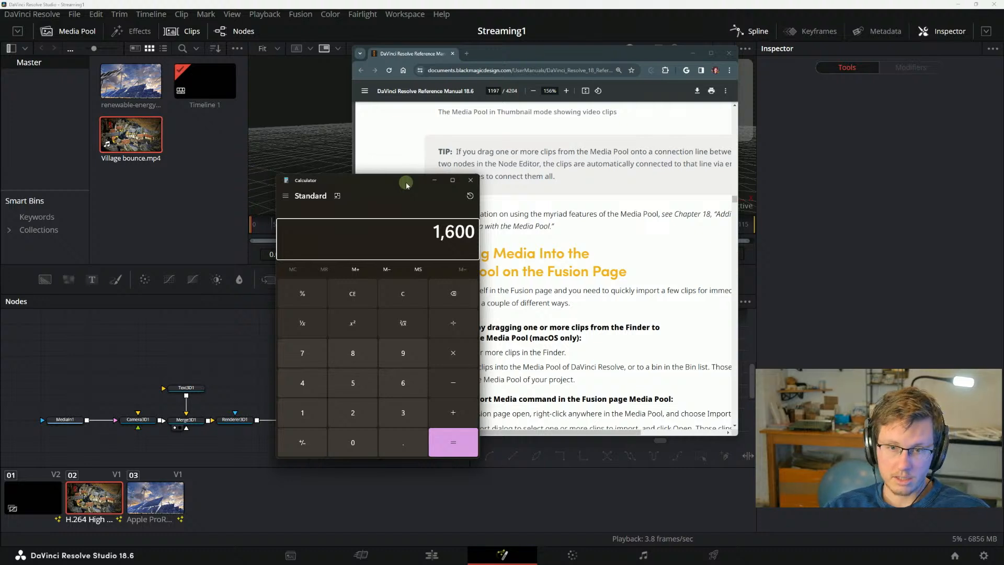
key(slash)
text(30)
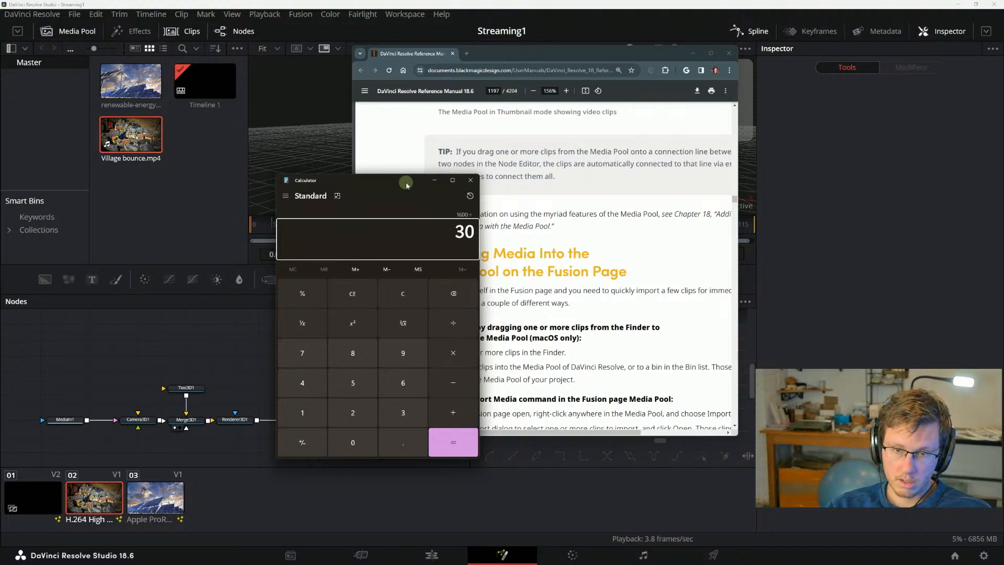
key(Return)
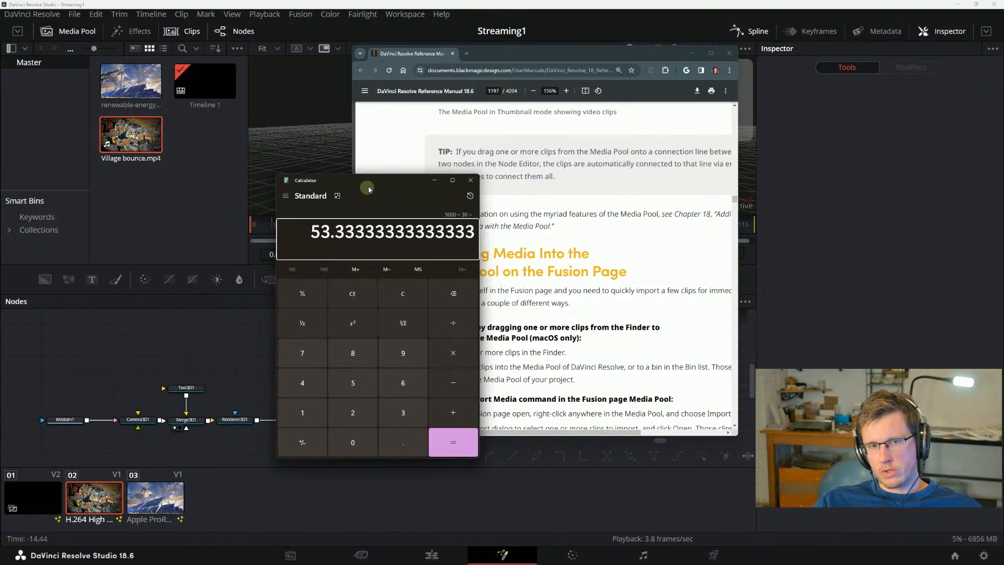
drag(366, 183, 225, 147)
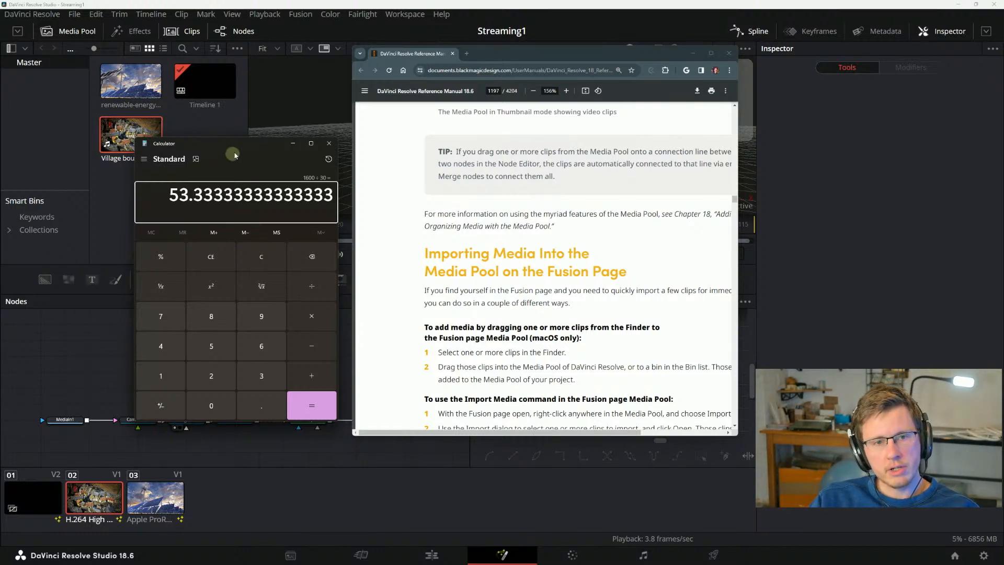
drag(237, 151, 256, 148)
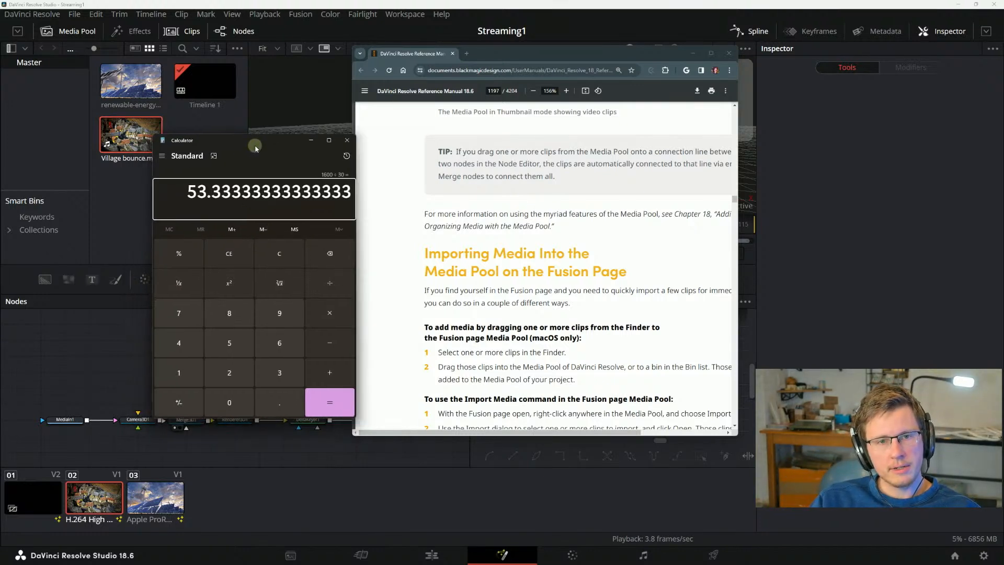
Divide 1600 by 50 in the Calculator and reposition its window beside the manual.
click(229, 253)
text(1600)
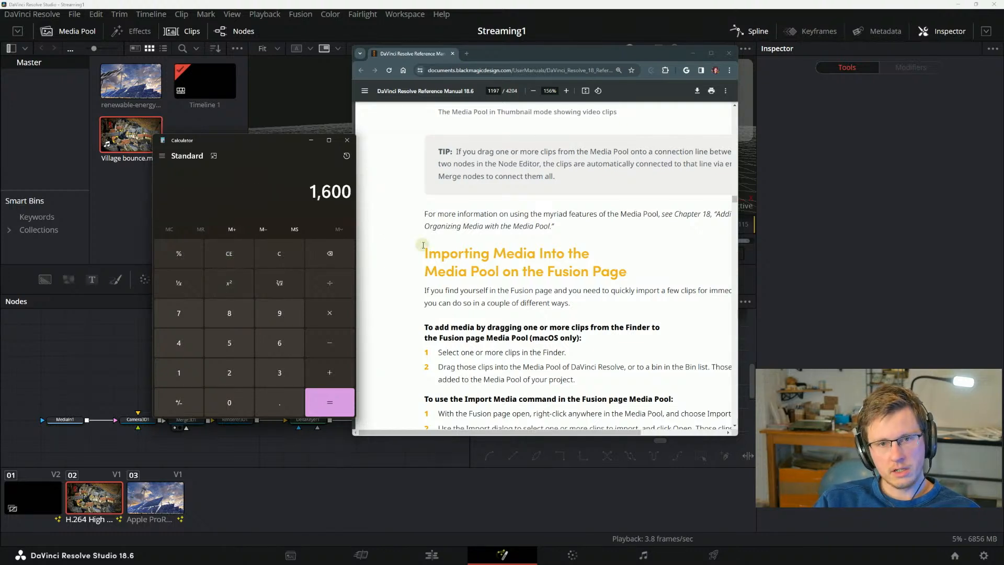
key(slash)
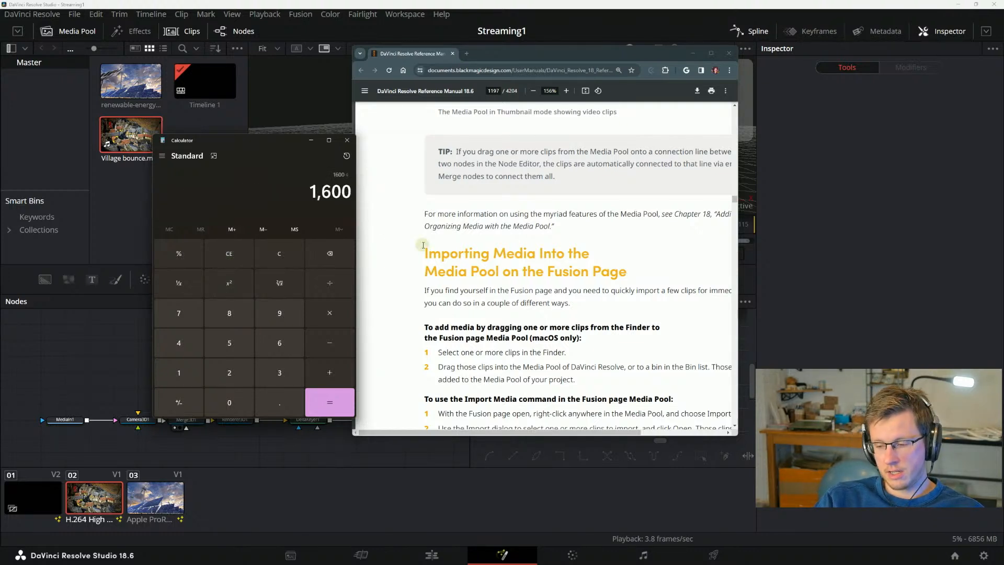
text(50)
key(Return)
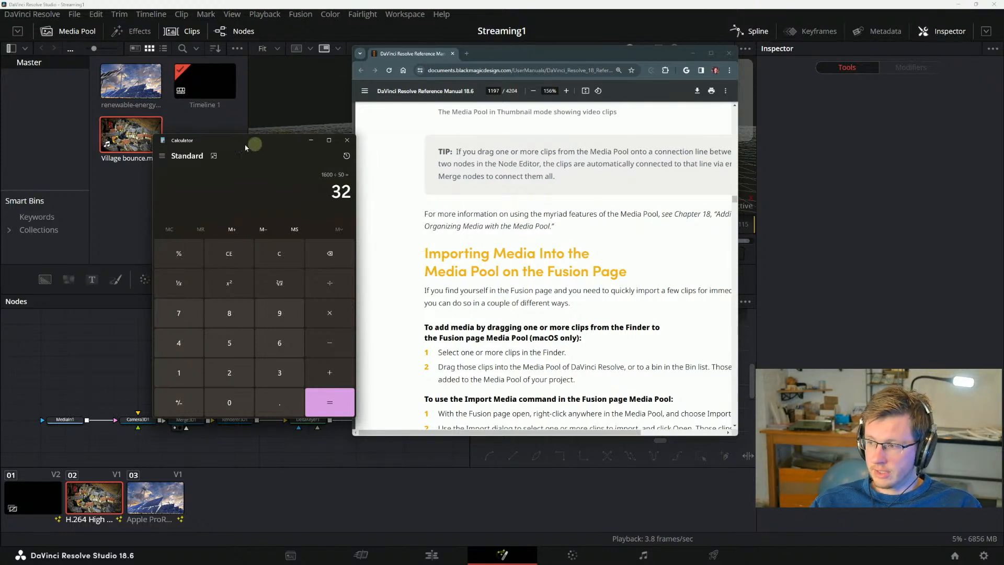
drag(226, 144, 282, 142)
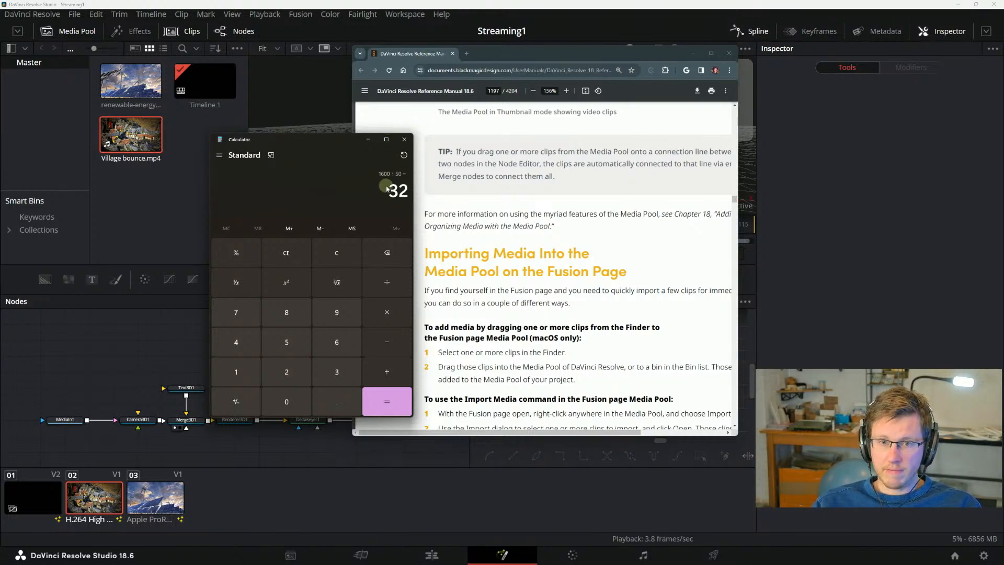
drag(337, 143, 308, 158)
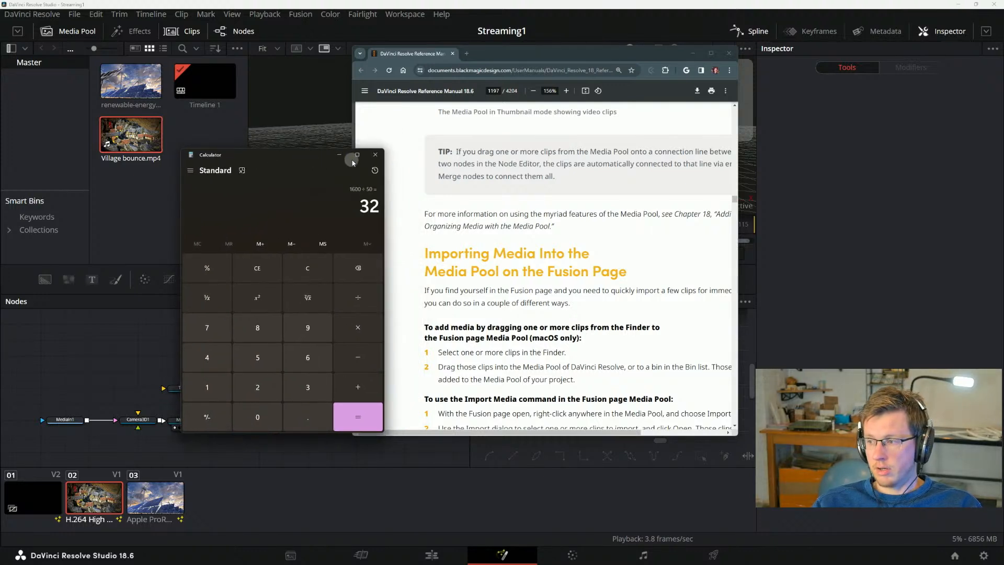
drag(316, 166, 295, 166)
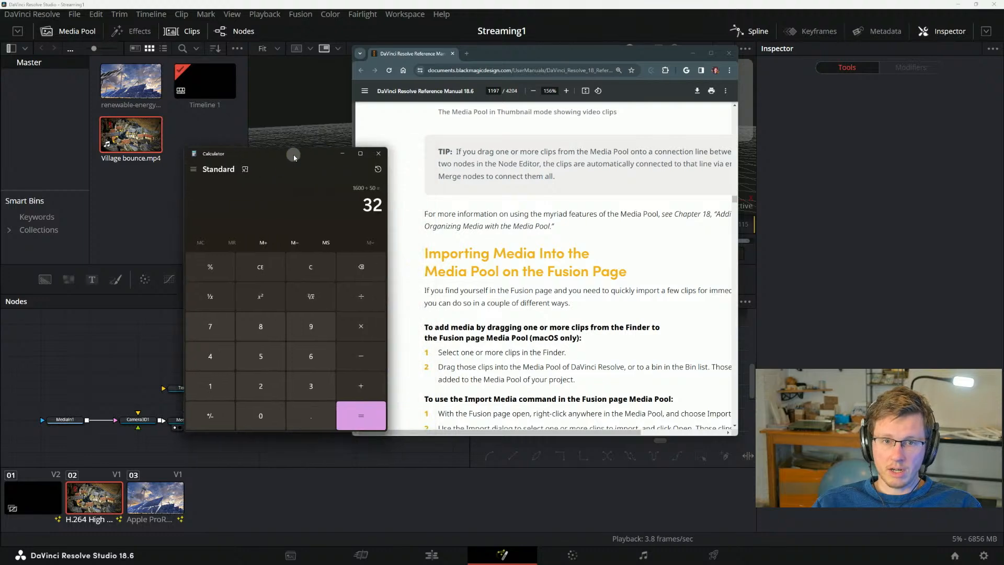
Skim the manual from Bins in Fusion Studio through The Console and Customizing Fusion to the Hotkey Manager figure on page 1204.
scroll(495, 248, down, 10)
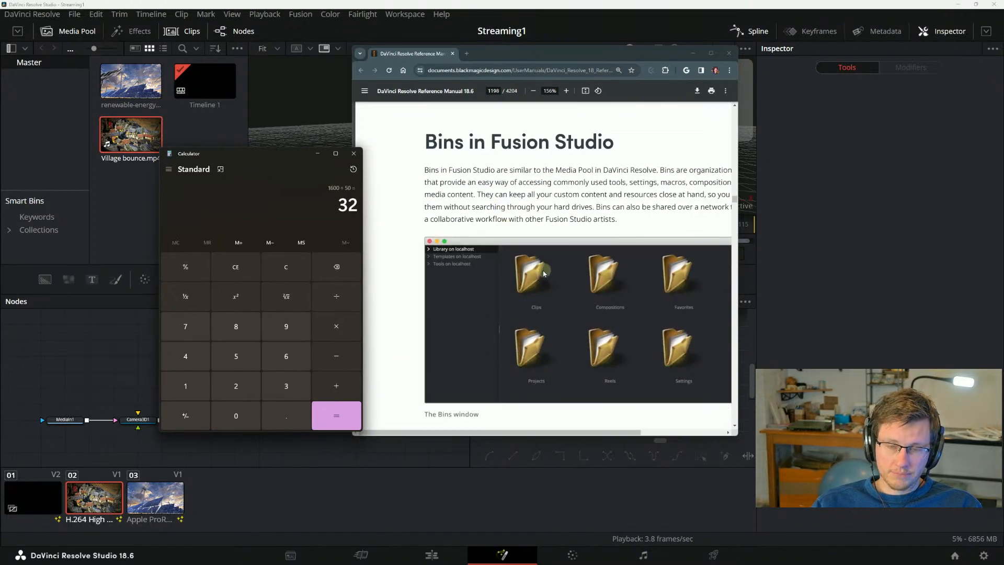
scroll(538, 269, down, 12)
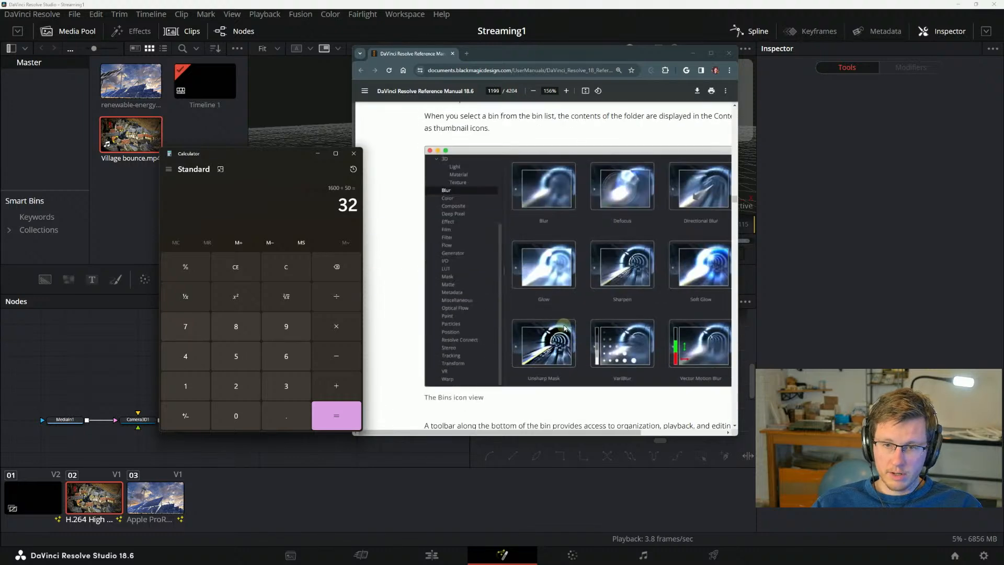
scroll(560, 332, down, 10)
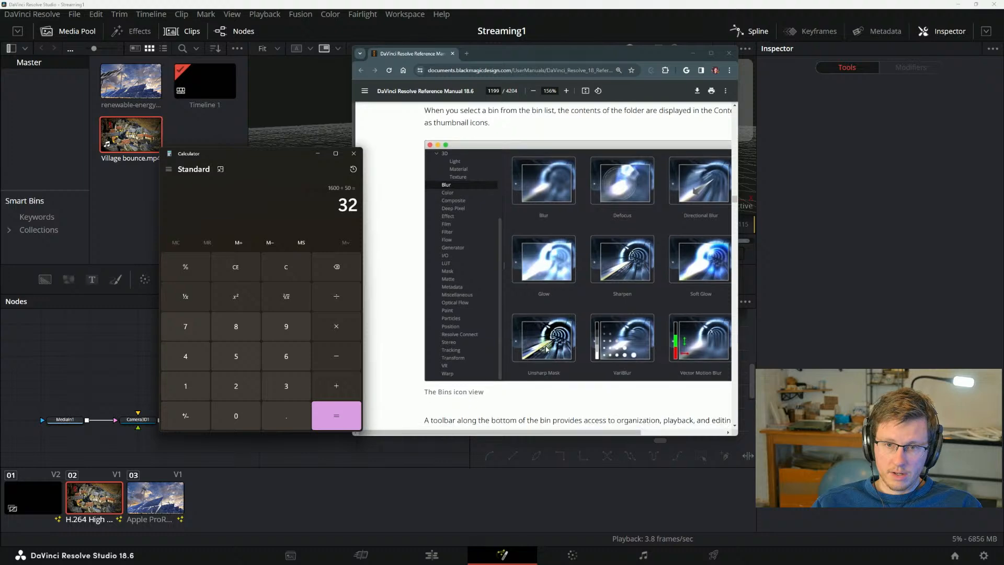
scroll(547, 342, down, 12)
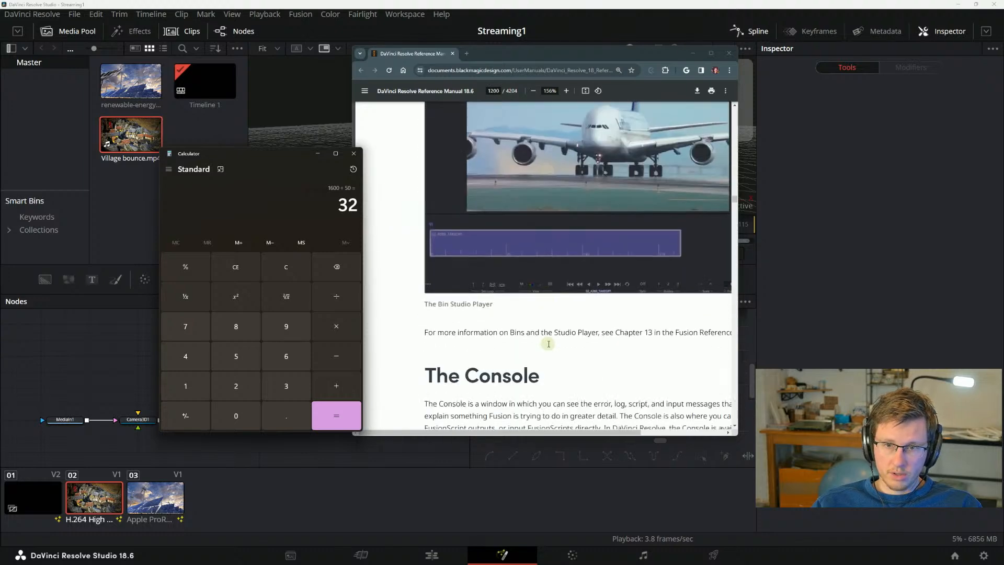
scroll(551, 348, down, 4)
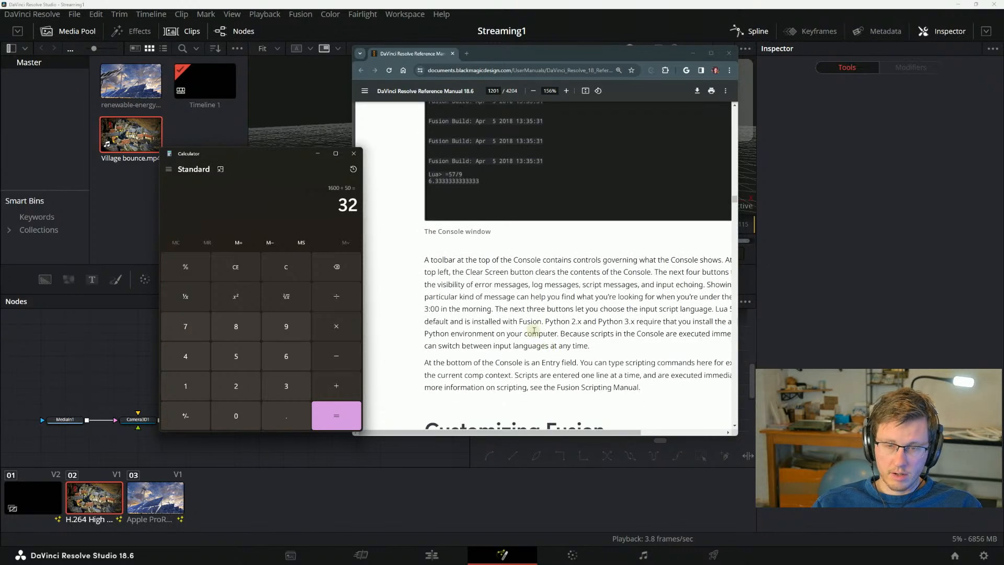
scroll(534, 330, down, 7)
scroll(567, 345, up, 6)
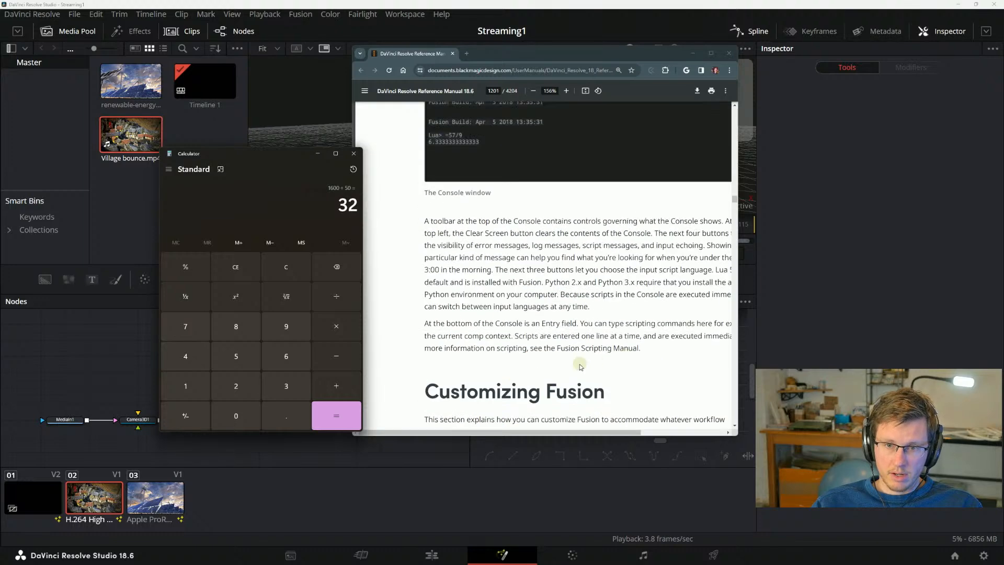
scroll(580, 366, up, 4)
scroll(578, 367, down, 6)
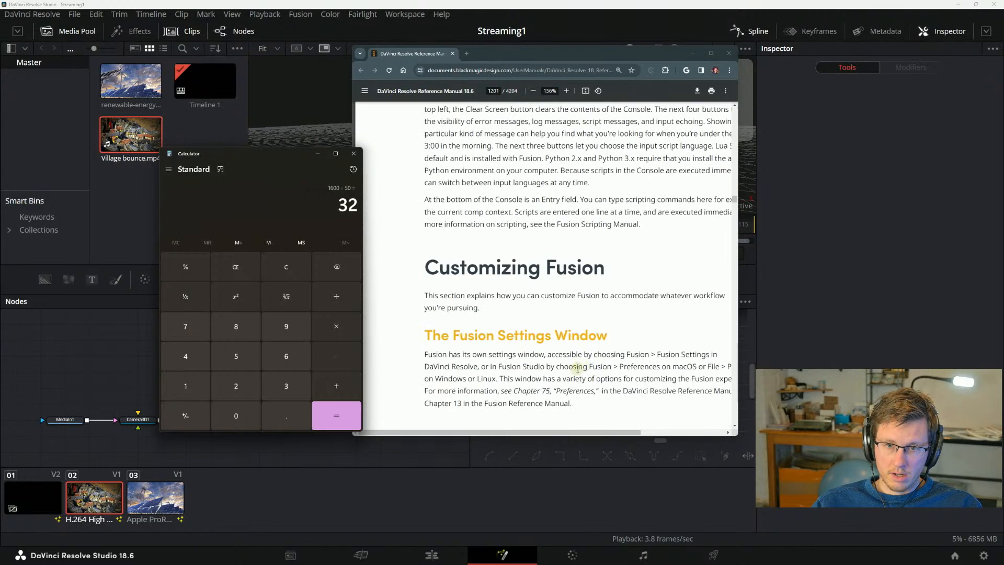
scroll(577, 368, down, 8)
scroll(574, 370, down, 3)
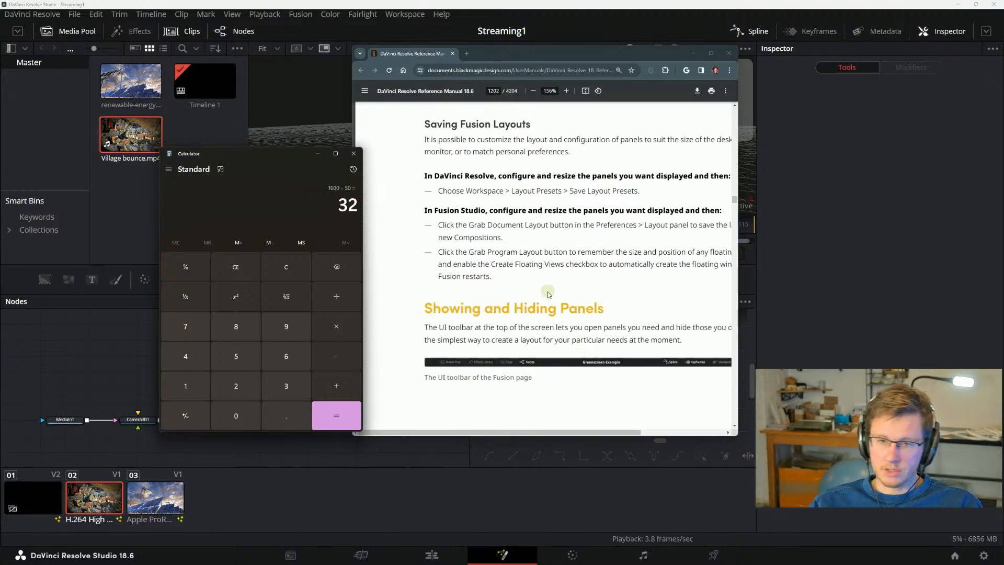
scroll(549, 293, down, 5)
scroll(554, 280, down, 20)
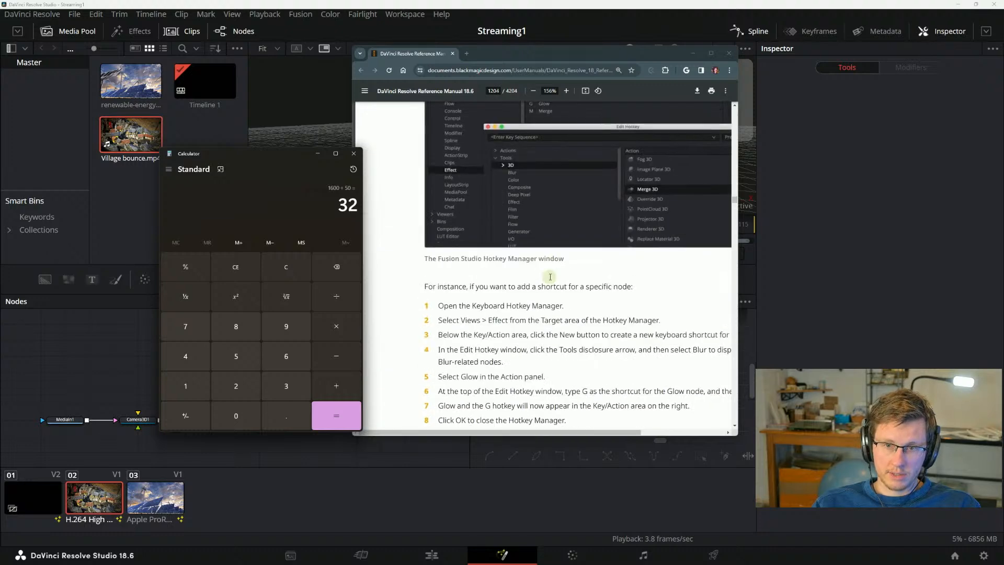
scroll(523, 257, up, 2)
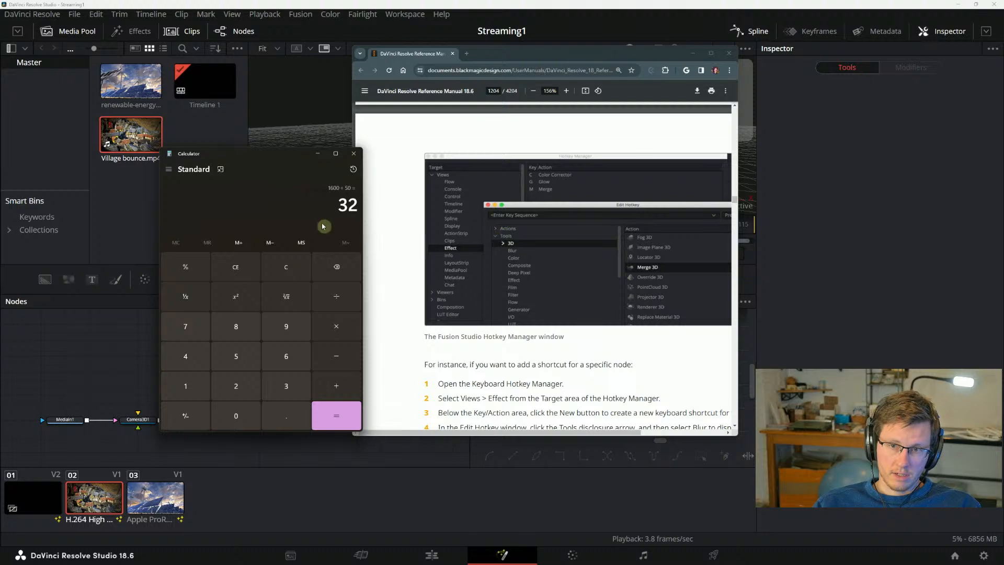
Move the Calculator clear of the manual, clear the previous result, and multiply 40 by 3.
drag(260, 159, 221, 163)
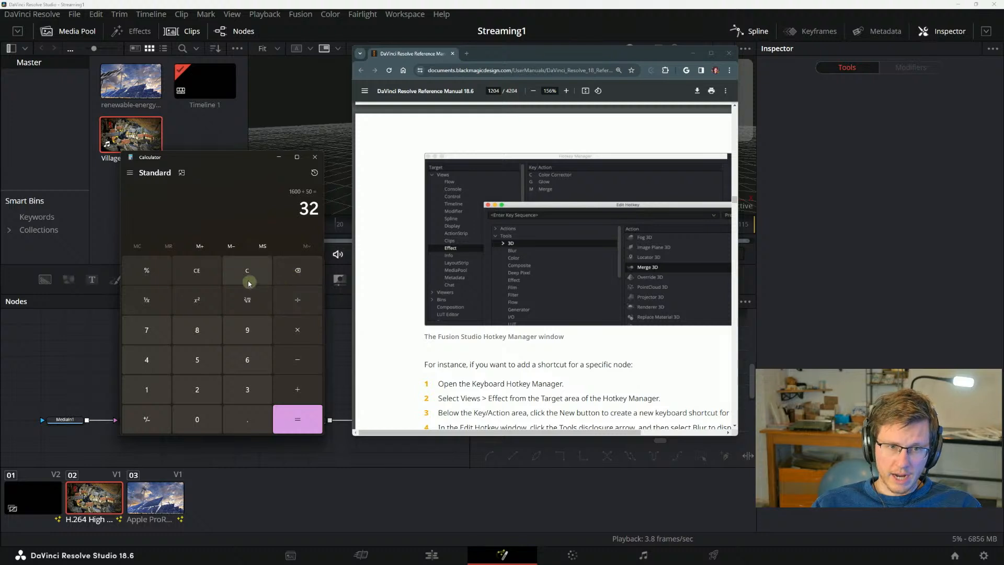
click(203, 272)
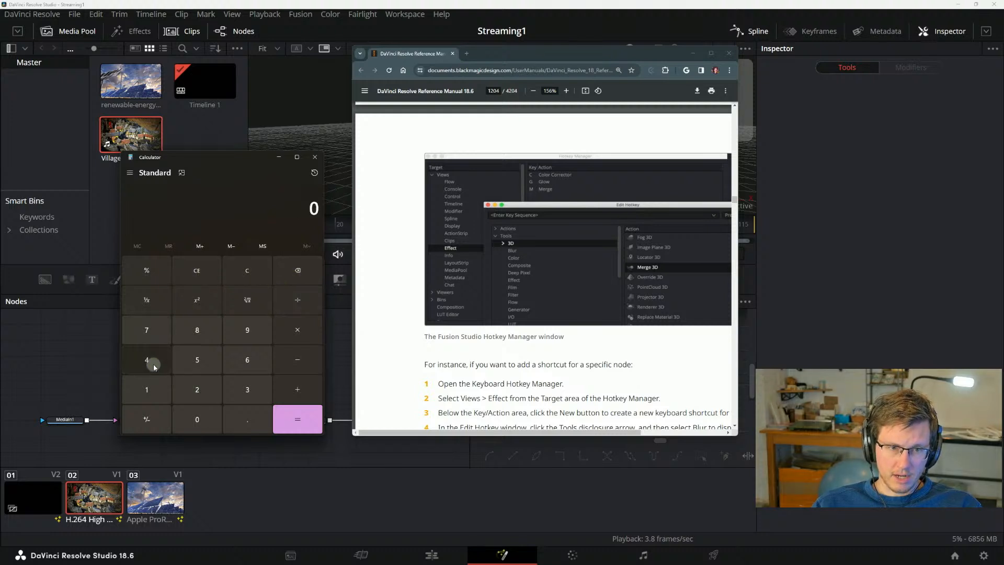
click(152, 362)
click(197, 414)
click(296, 342)
click(247, 390)
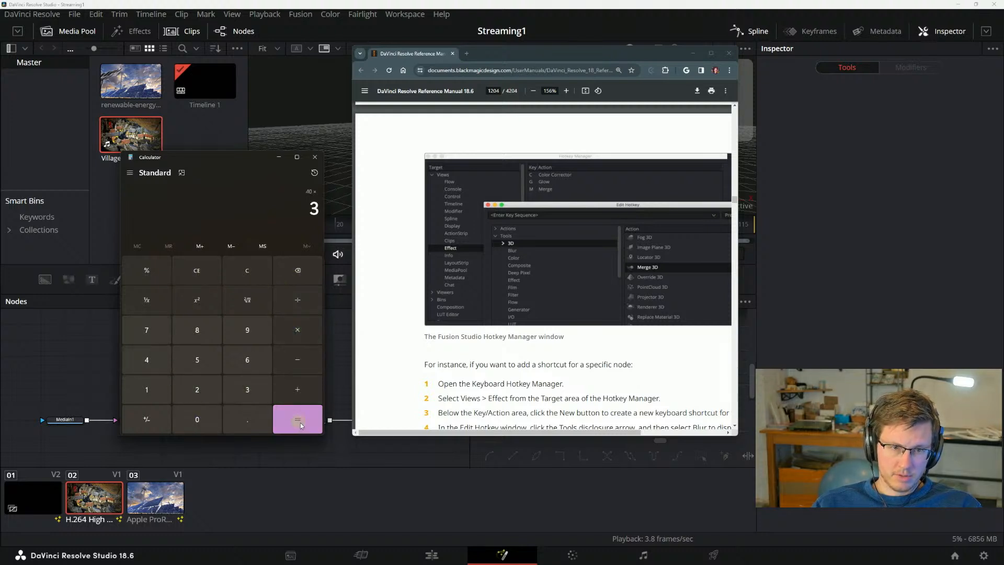
click(298, 419)
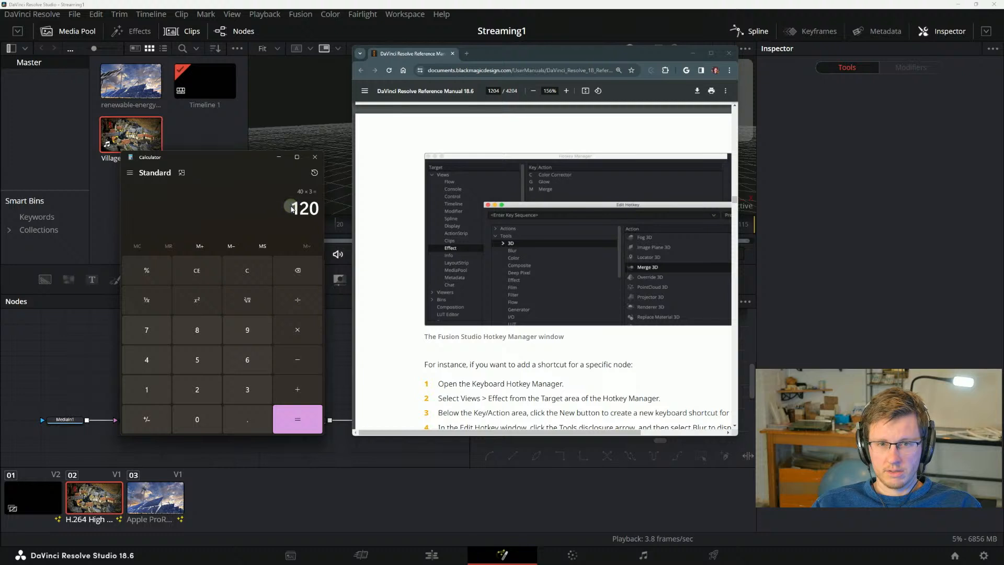
drag(247, 160, 210, 140)
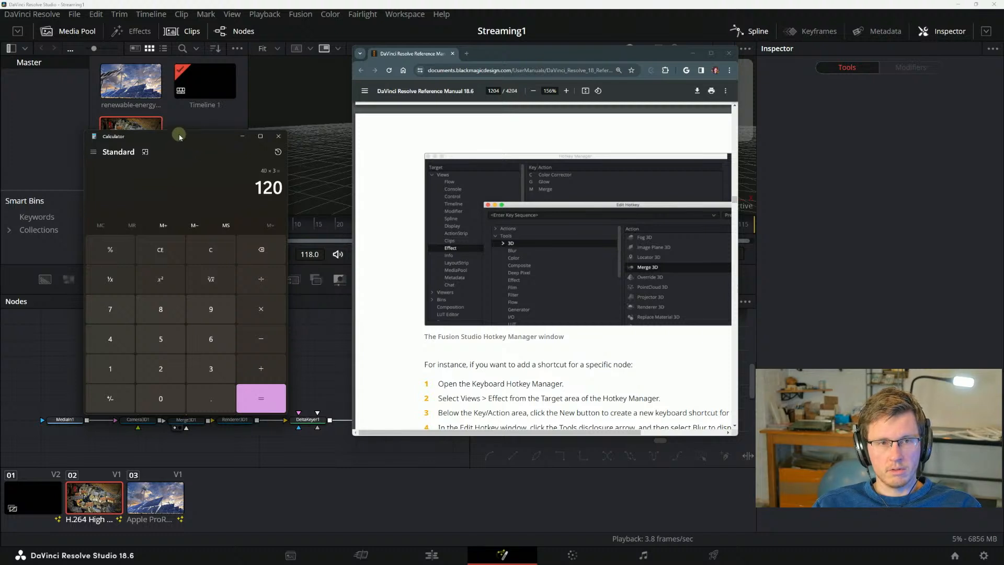
drag(177, 140, 215, 130)
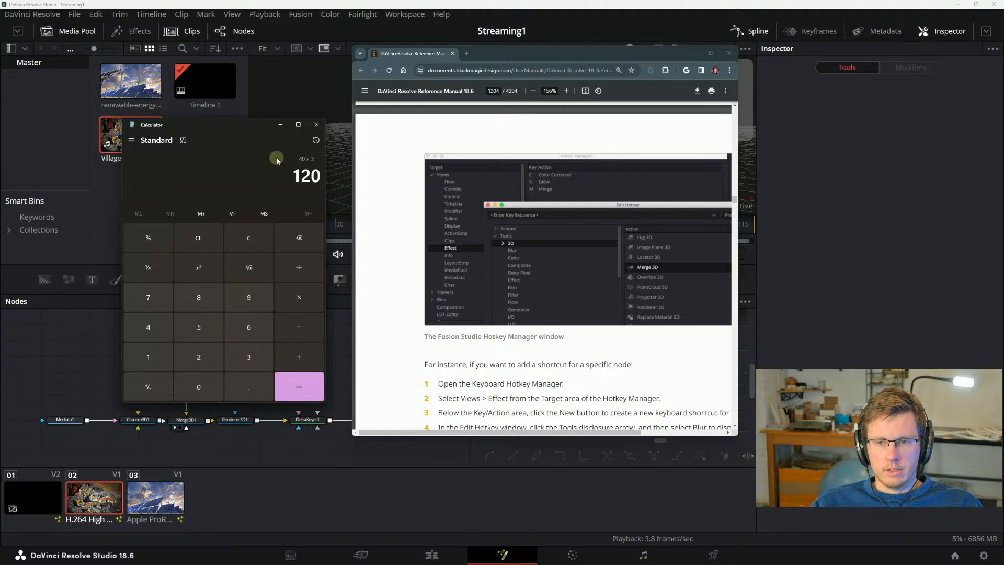
drag(245, 128, 263, 136)
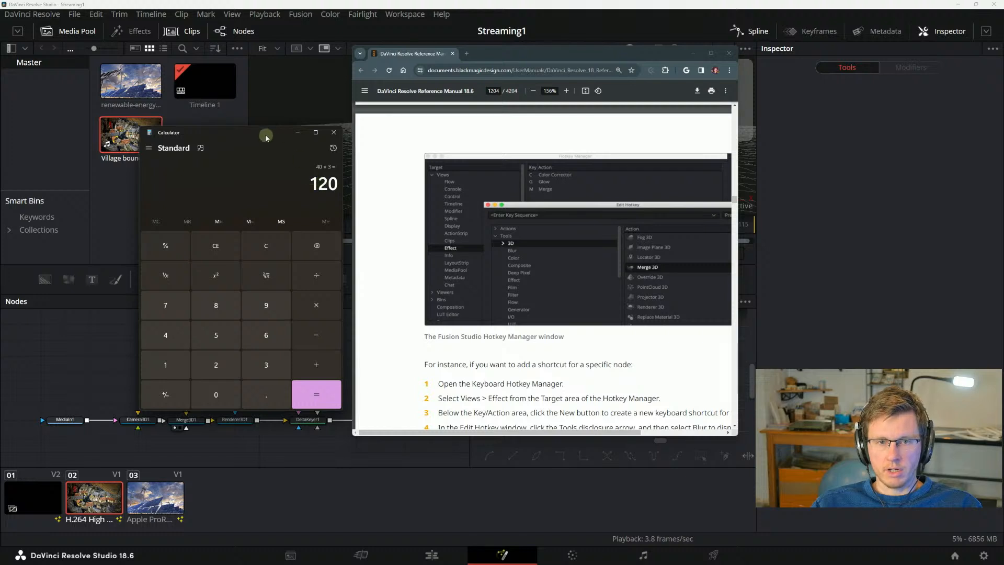
drag(266, 135, 249, 123)
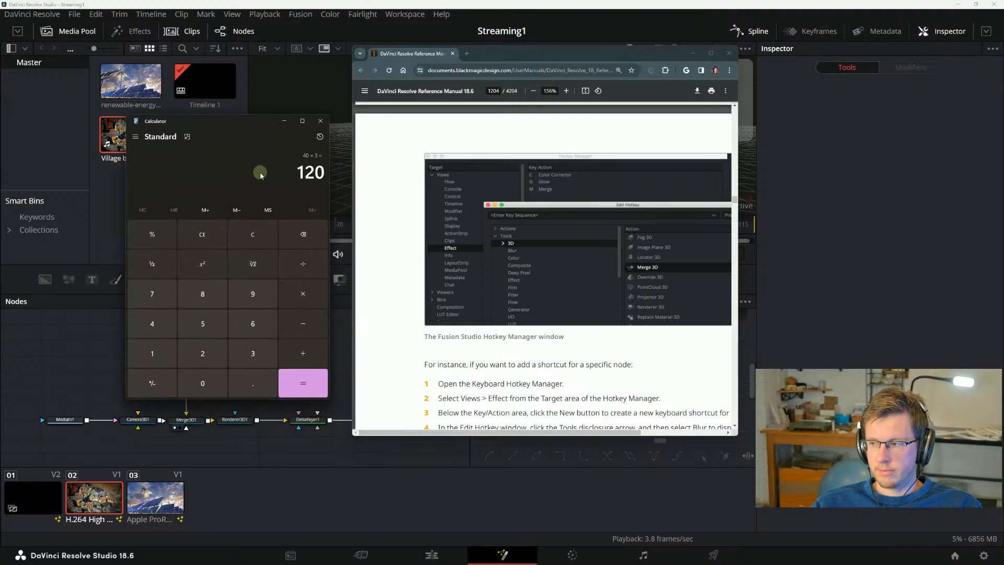
mouse_move(237, 120)
mouse_down()
mouse_move(279, 130)
mouse_move(245, 133)
mouse_up()
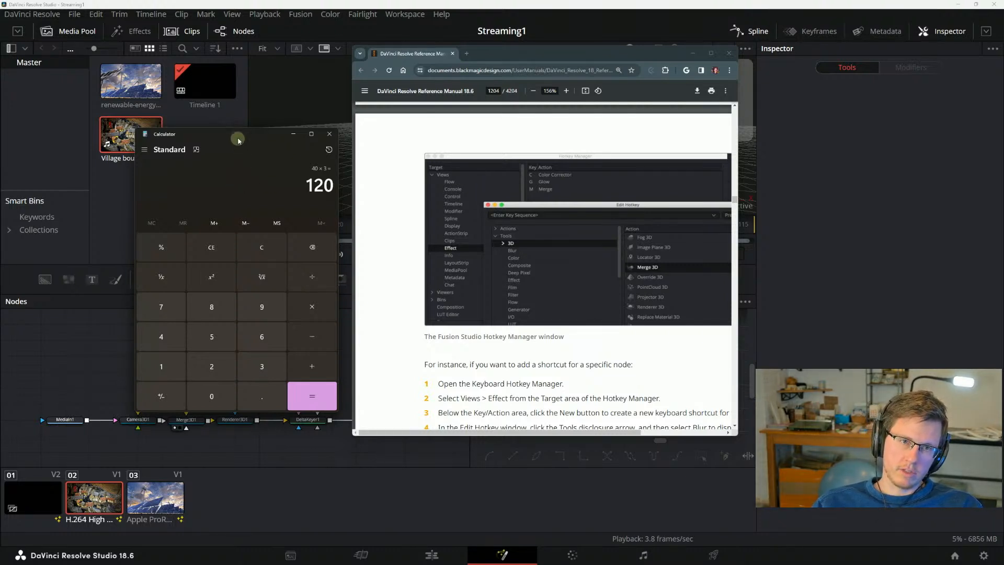
mouse_move(238, 140)
mouse_down()
mouse_move(294, 145)
mouse_move(194, 153)
mouse_move(258, 147)
mouse_move(234, 146)
mouse_up()
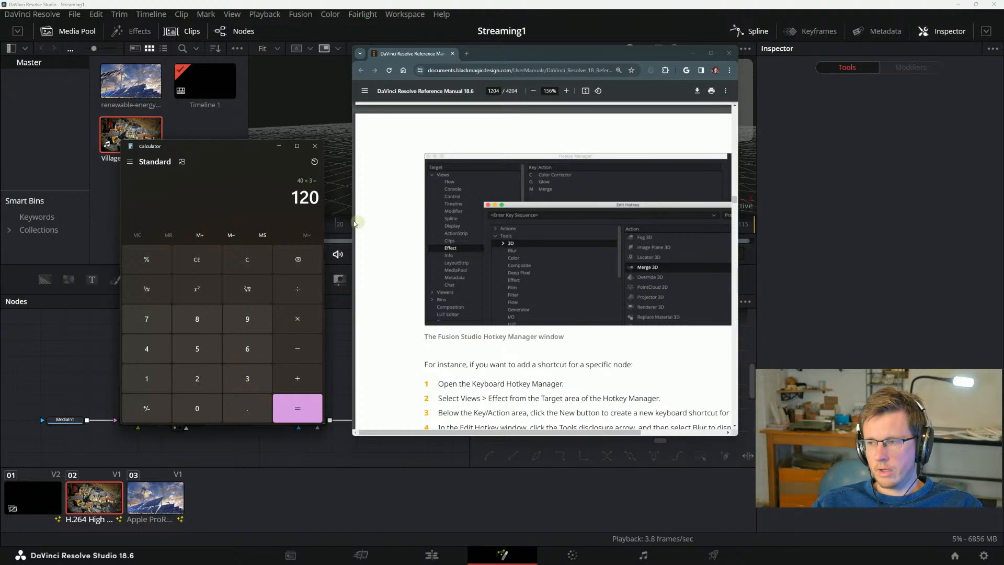
mouse_move(209, 145)
mouse_down()
mouse_move(257, 148)
mouse_move(219, 145)
mouse_up()
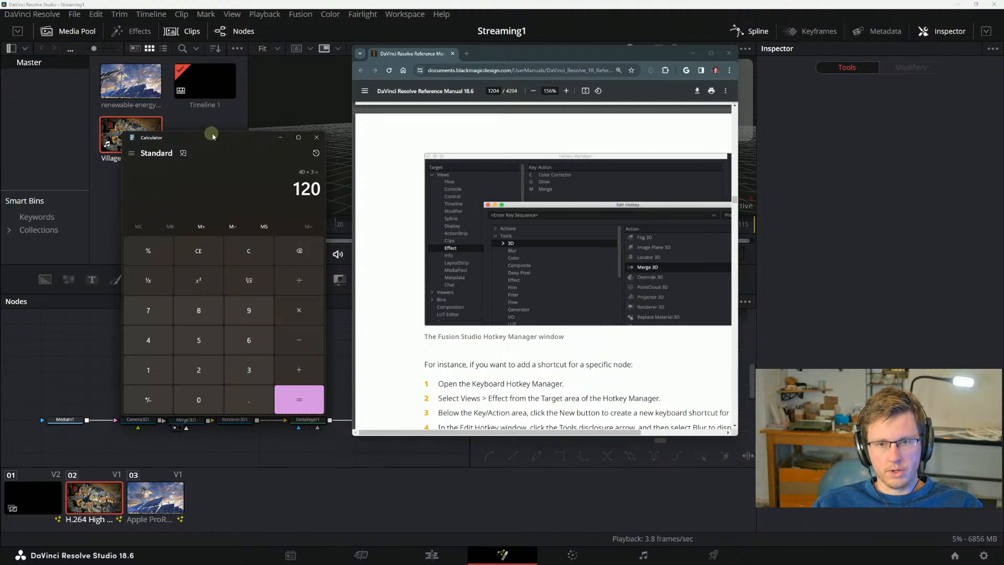
drag(213, 136, 231, 142)
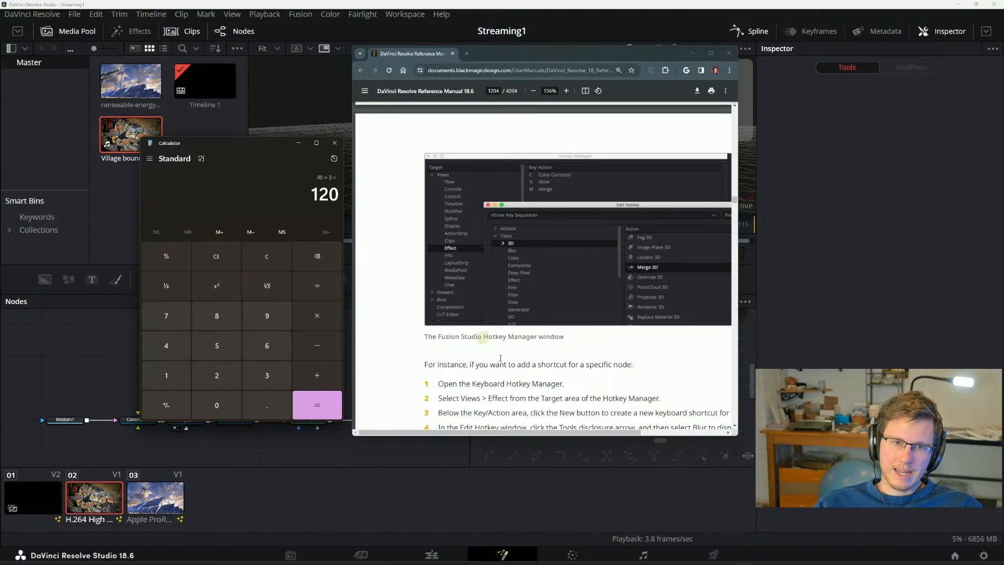
mouse_move(242, 151)
mouse_down()
mouse_move(249, 158)
mouse_move(246, 134)
mouse_up()
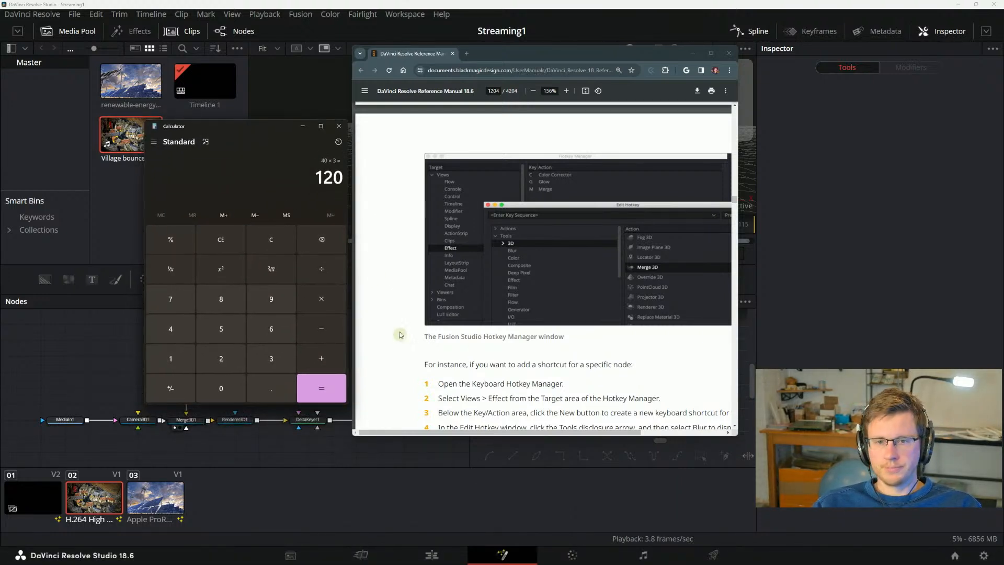
drag(263, 130, 255, 128)
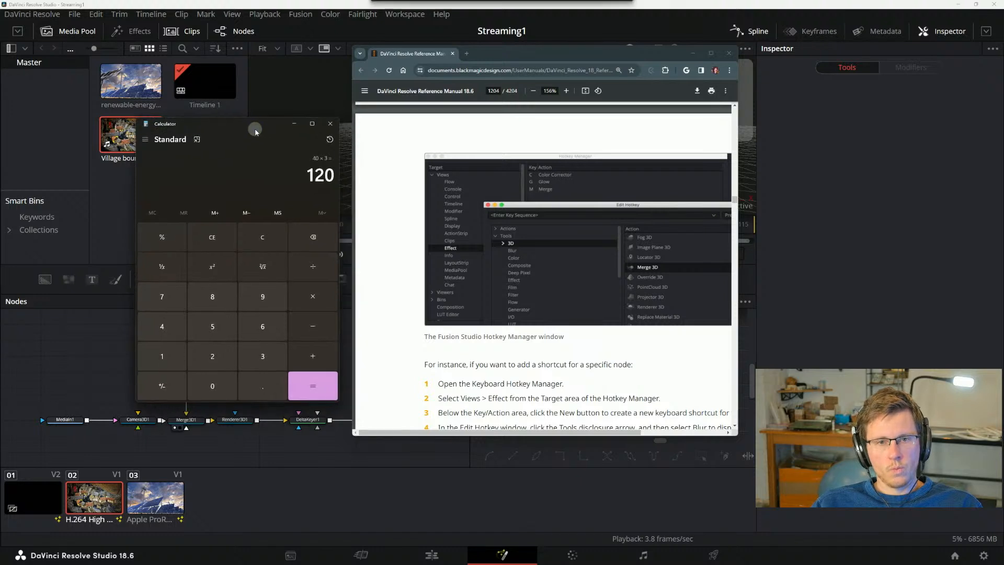
Clear the Calculator and divide 1600 by 40.
click(224, 244)
text(1)
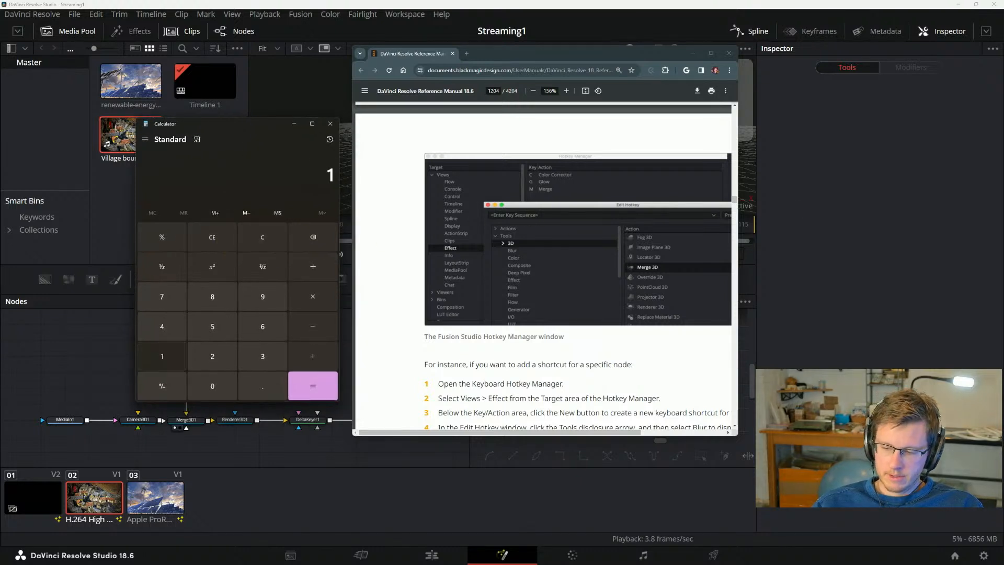
text(600 ÷ )
text(40)
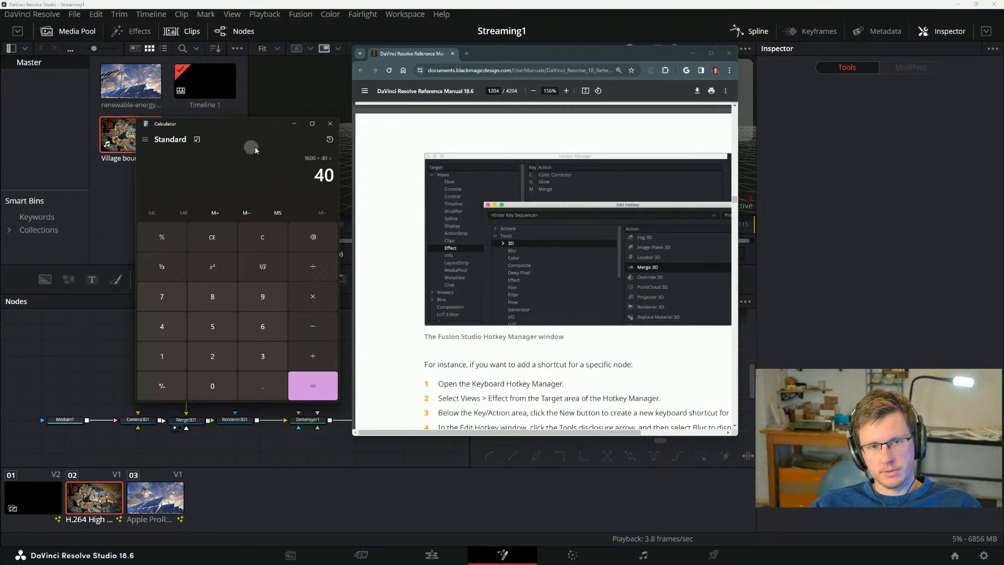
drag(250, 142, 252, 146)
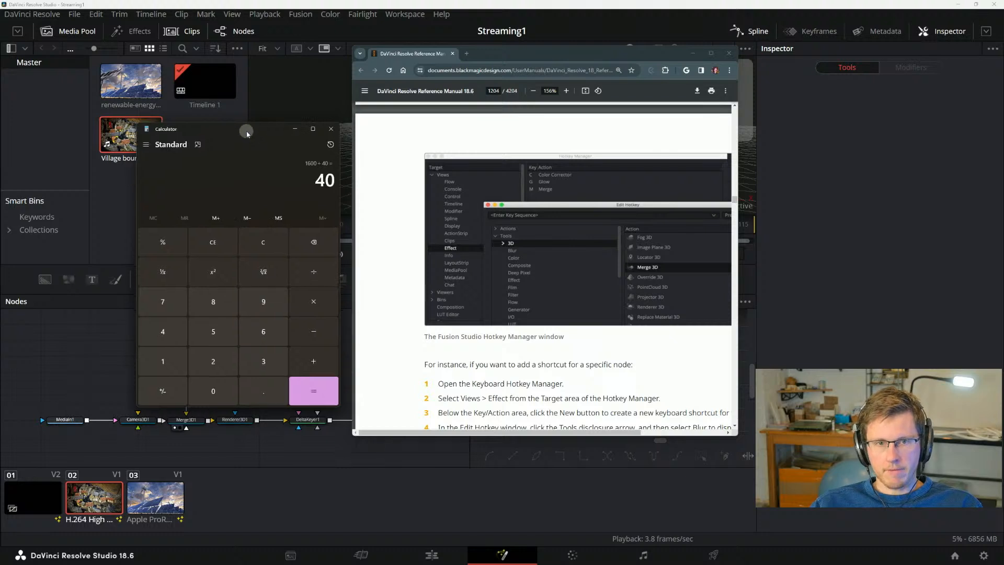
drag(249, 132, 236, 122)
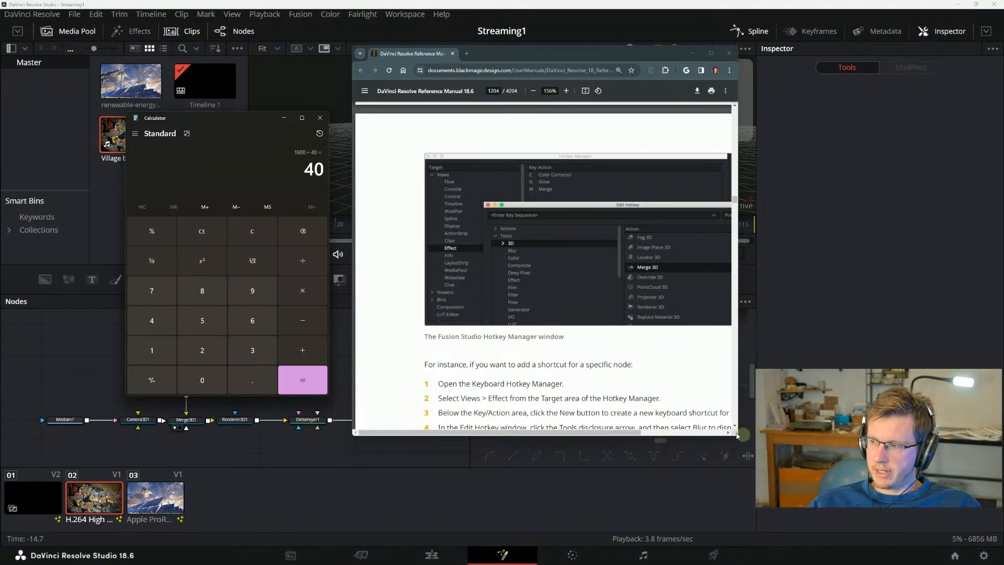
drag(234, 117, 245, 127)
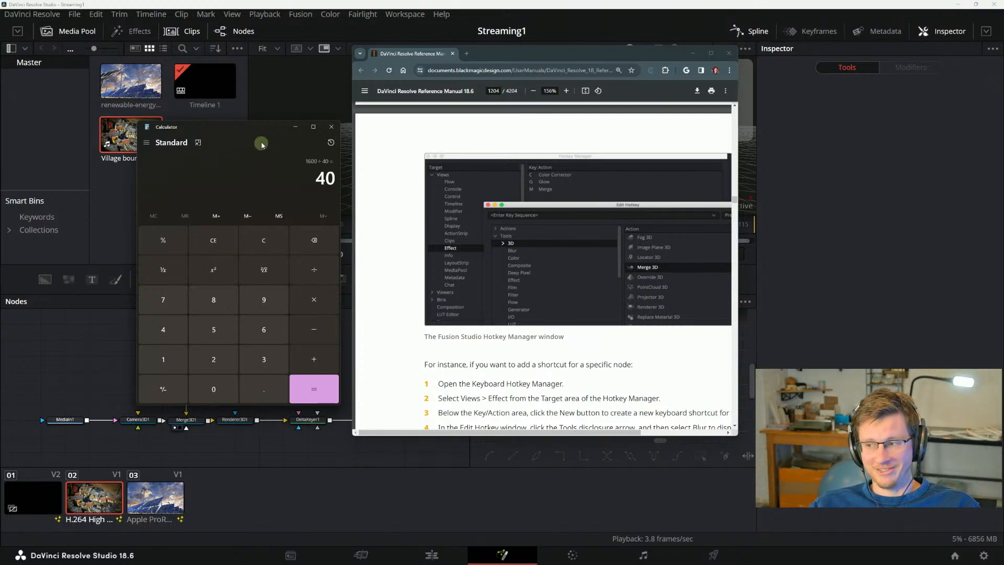
drag(245, 131, 285, 140)
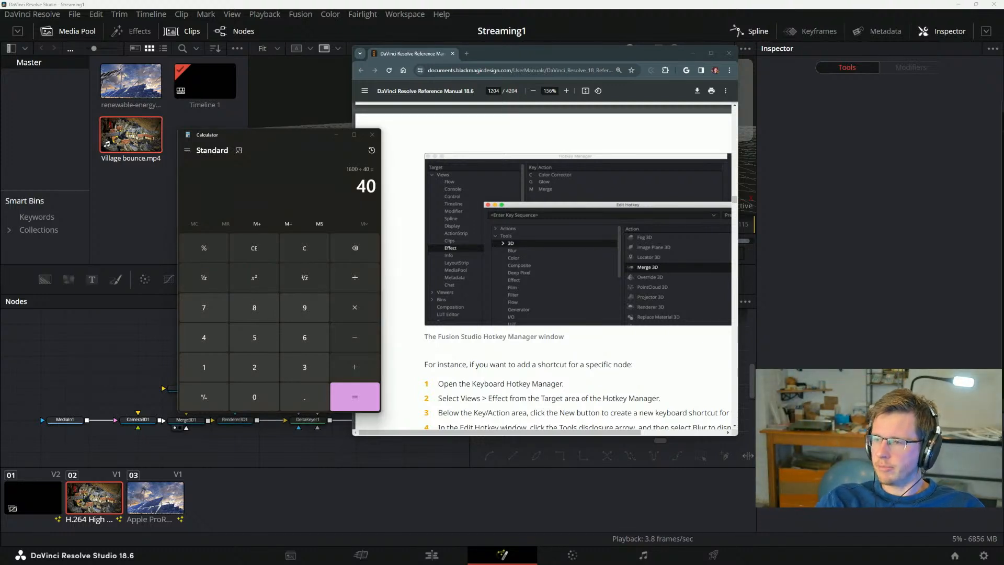
Bring the live stream's Chat window into view beside the manual.
drag(1003, 119, 1001, 144)
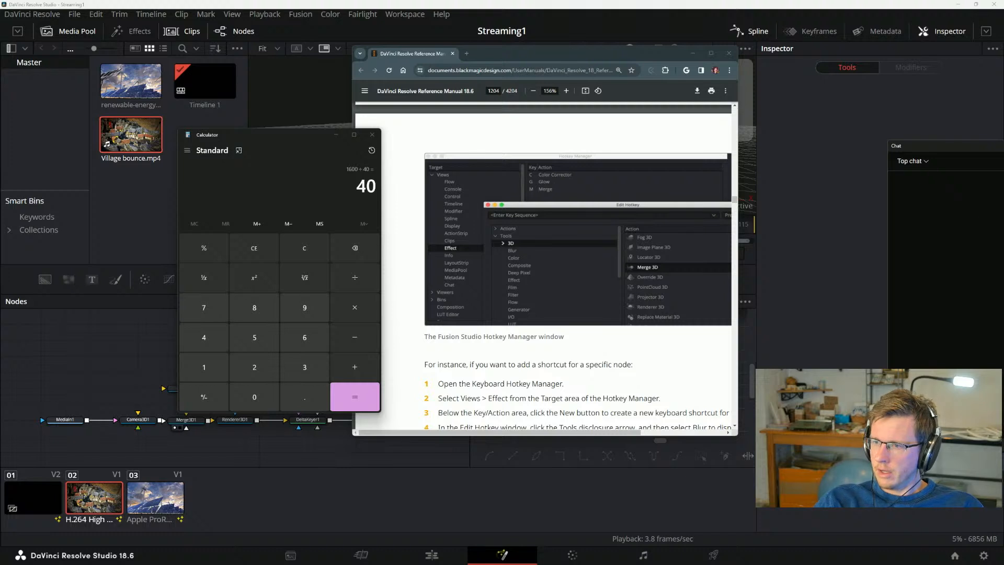